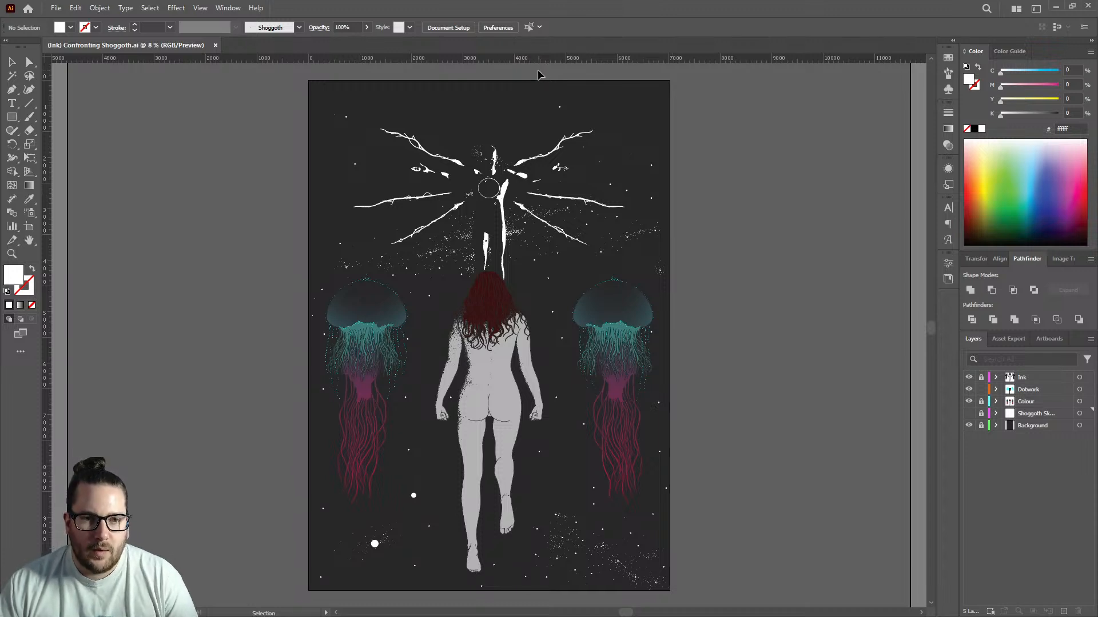
Make Dotwork the active layer and show the hidden Shoggoth sketch layer.
{"action": "left_click", "coordinate": [1036, 392]}
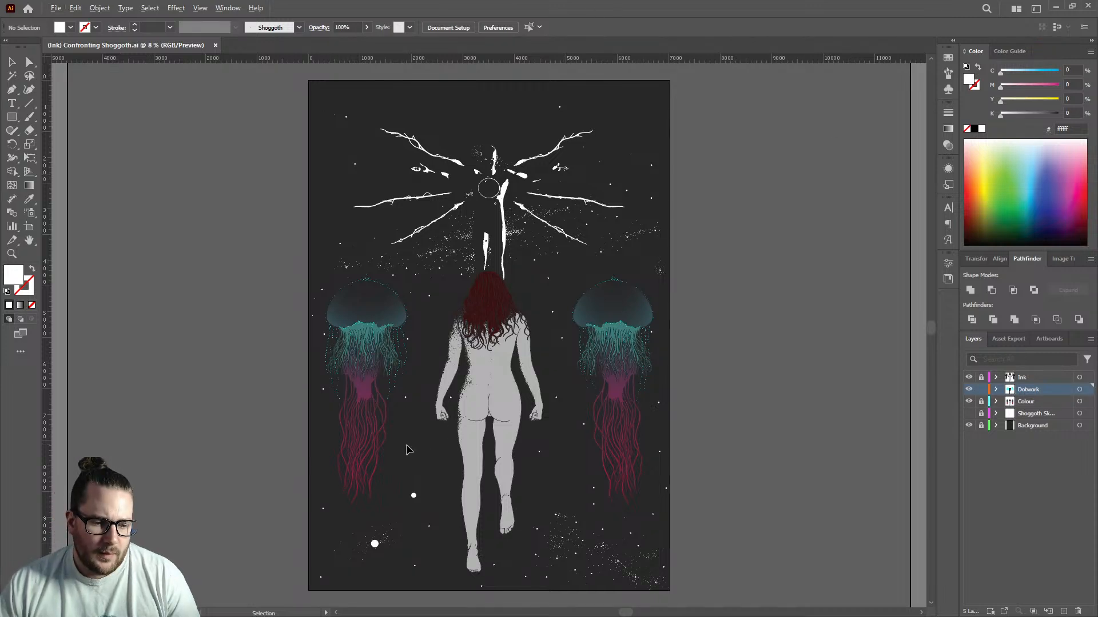
{"action": "scroll", "coordinate": [495, 152], "scroll_direction": "up", "scroll_amount": 2}
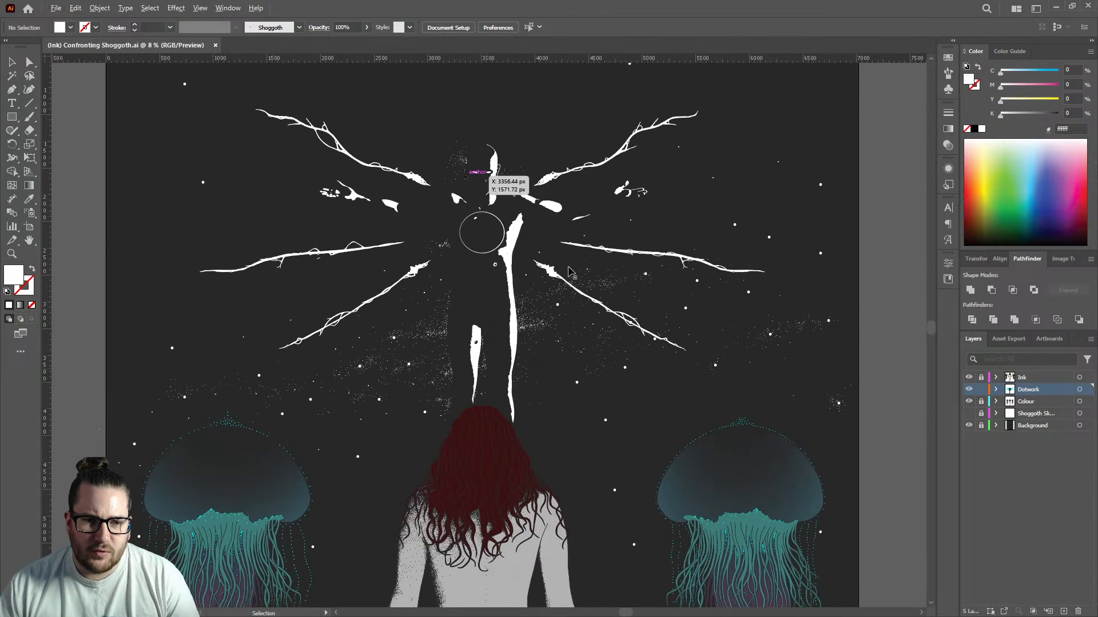
{"action": "left_click", "coordinate": [968, 414]}
Examine the Shoggoth figure's sketched outline against its white highlights and the surrounding star dots, from head to legs.
{"action": "scroll", "coordinate": [471, 190], "scroll_direction": "up", "scroll_amount": 2}
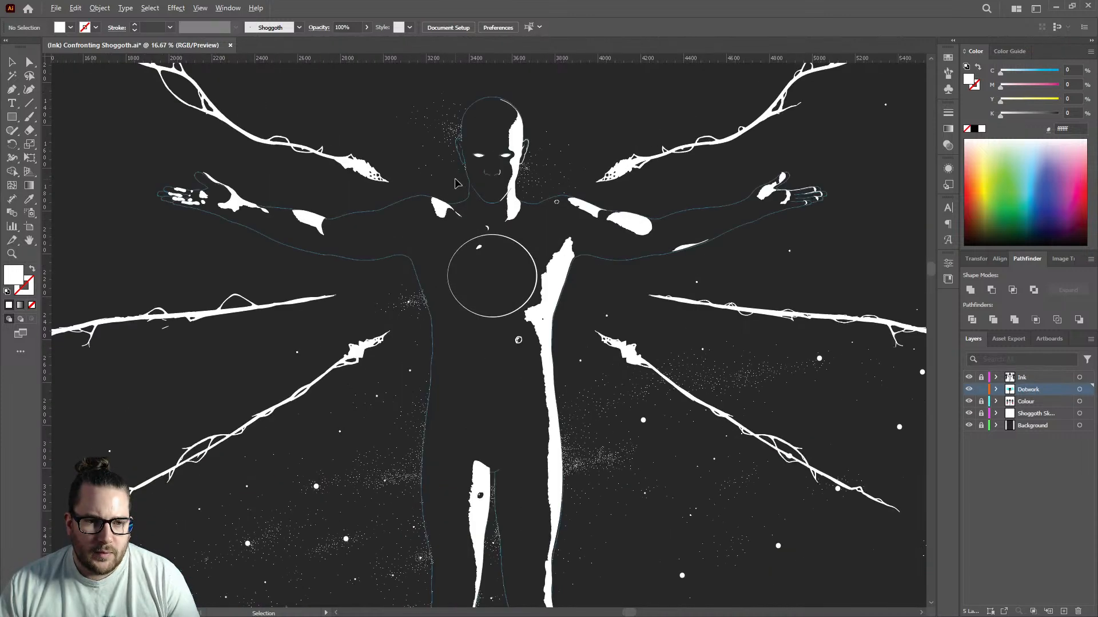
{"action": "scroll", "coordinate": [490, 197], "scroll_direction": "down", "scroll_amount": 2}
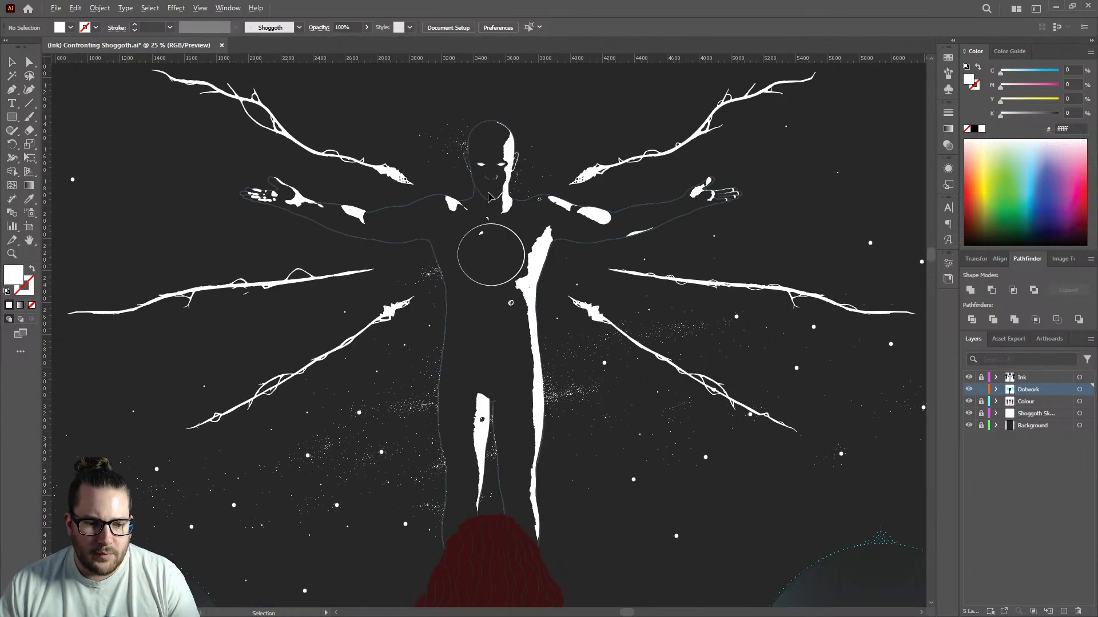
{"action": "scroll", "coordinate": [468, 312], "scroll_direction": "up", "scroll_amount": 4}
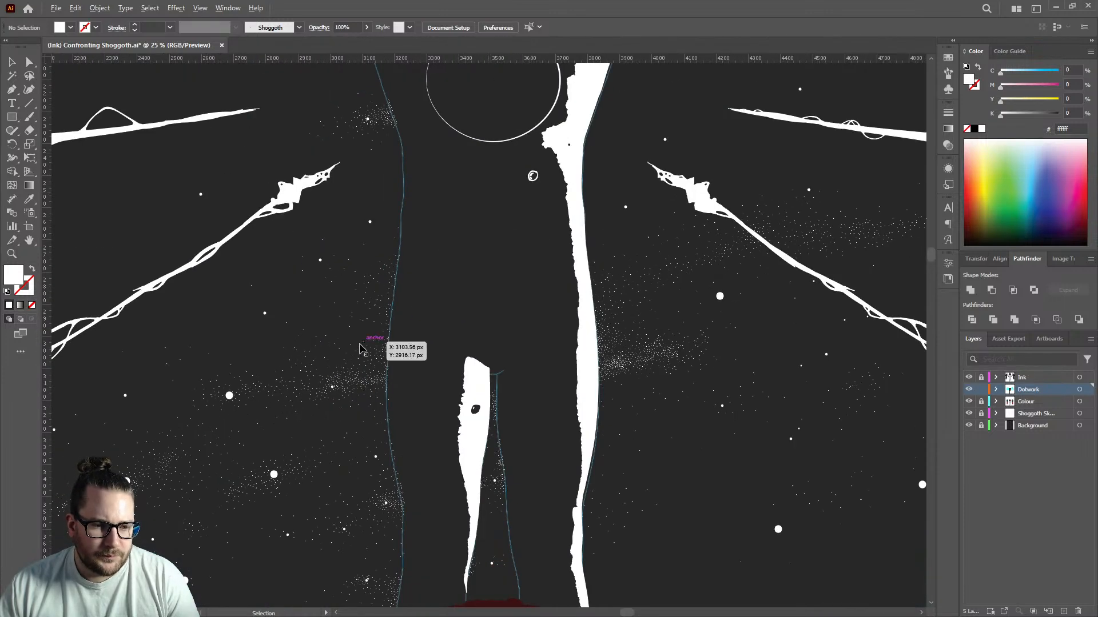
{"action": "scroll", "coordinate": [395, 340], "scroll_direction": "up", "scroll_amount": 2}
{"action": "scroll", "coordinate": [463, 293], "scroll_direction": "down", "scroll_amount": 3}
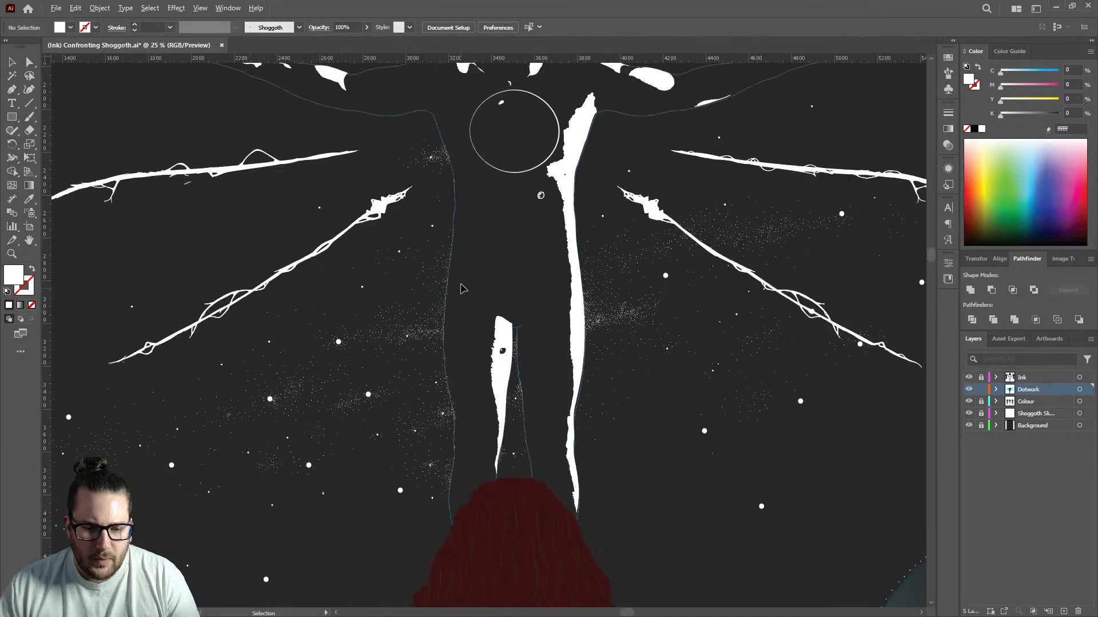
{"action": "scroll", "coordinate": [503, 283], "scroll_direction": "up", "scroll_amount": 1}
{"action": "scroll", "coordinate": [508, 295], "scroll_direction": "up", "scroll_amount": 3}
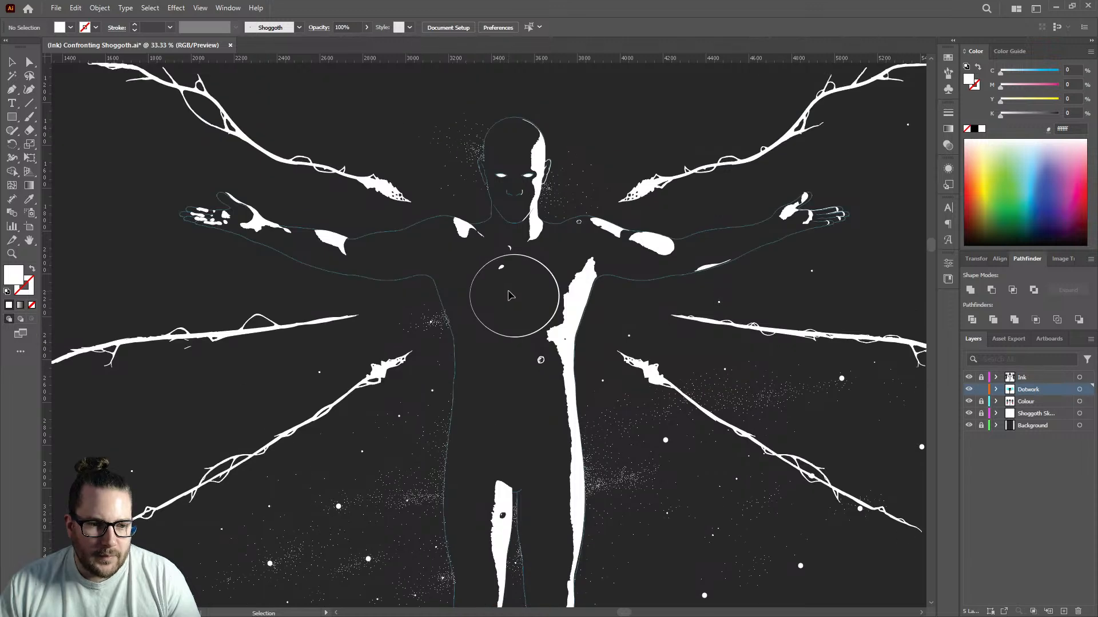
{"action": "scroll", "coordinate": [509, 295], "scroll_direction": "down", "scroll_amount": 1}
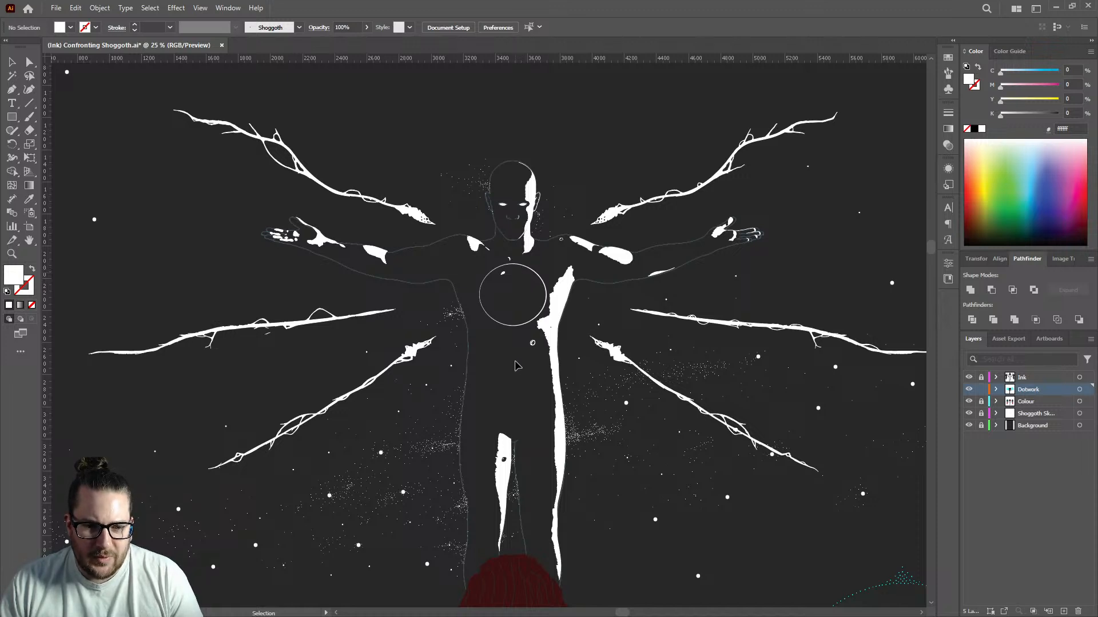
{"action": "scroll", "coordinate": [512, 358], "scroll_direction": "down", "scroll_amount": 3}
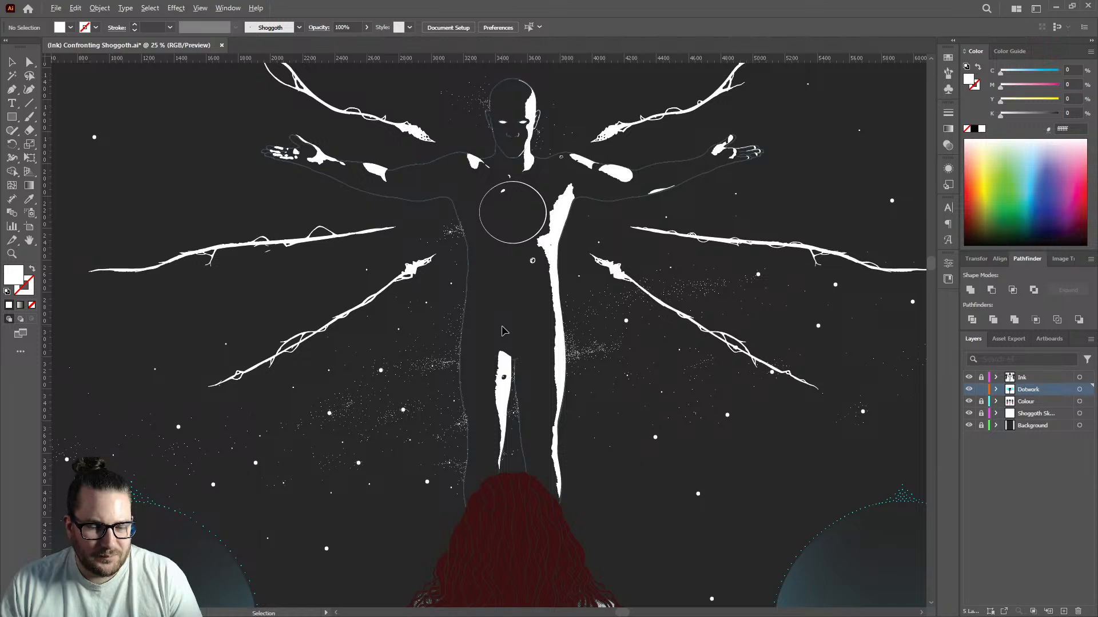
{"action": "scroll", "coordinate": [546, 184], "scroll_direction": "up", "scroll_amount": 1}
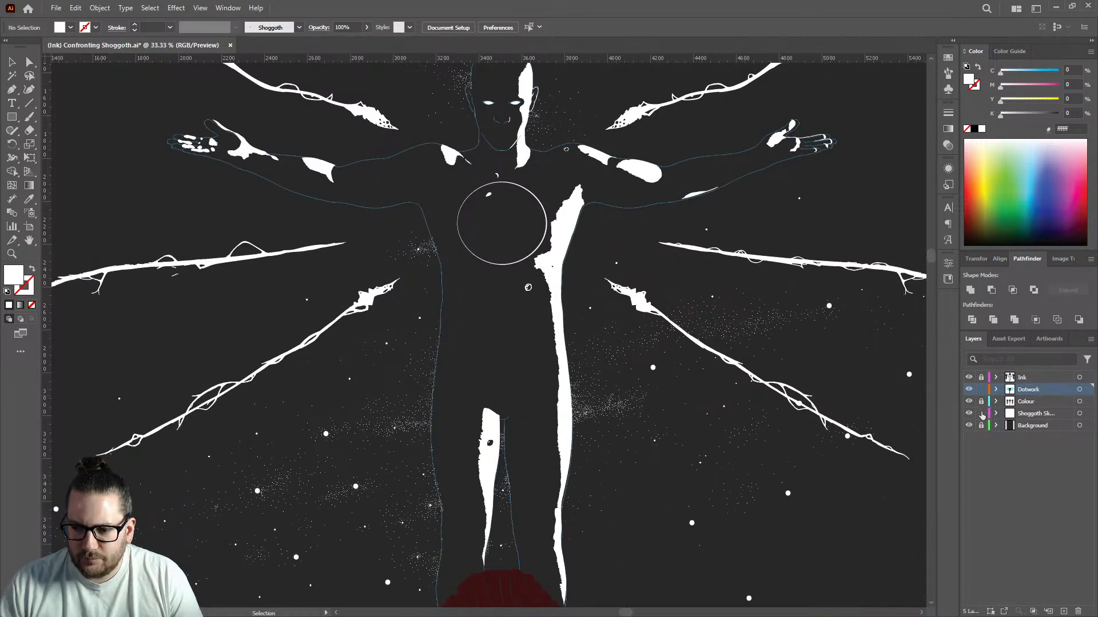
Switch to the unlocked Colour layer with Dotwork locked, and briefly select the circle on the figure's chest.
{"action": "left_click", "coordinate": [980, 402]}
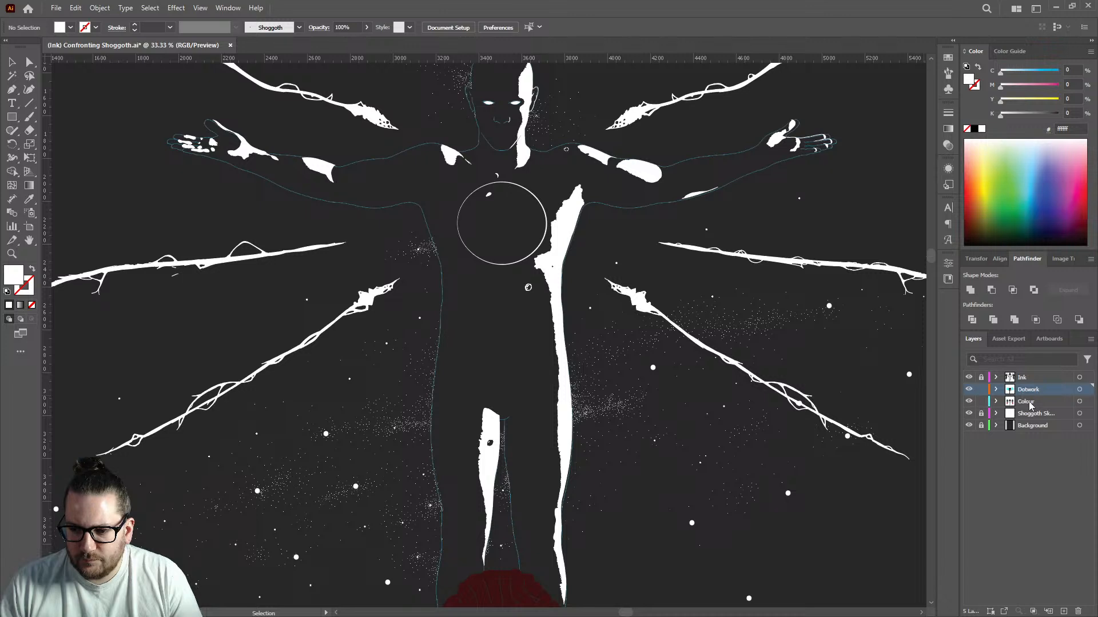
{"action": "left_click", "coordinate": [1030, 404]}
{"action": "left_click", "coordinate": [981, 390]}
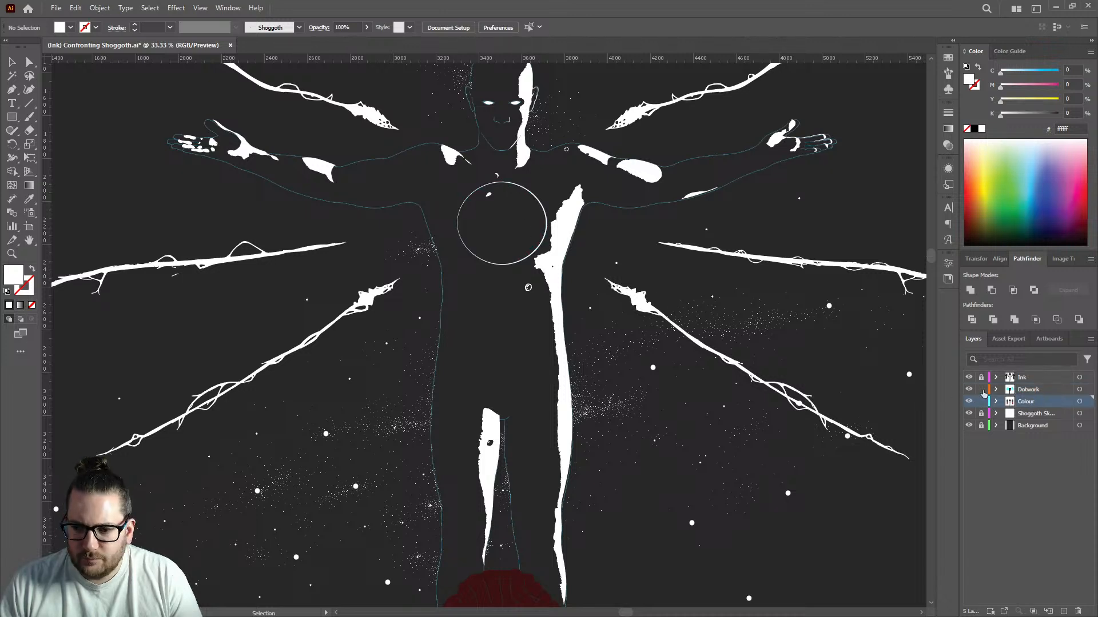
{"action": "left_click", "coordinate": [526, 195]}
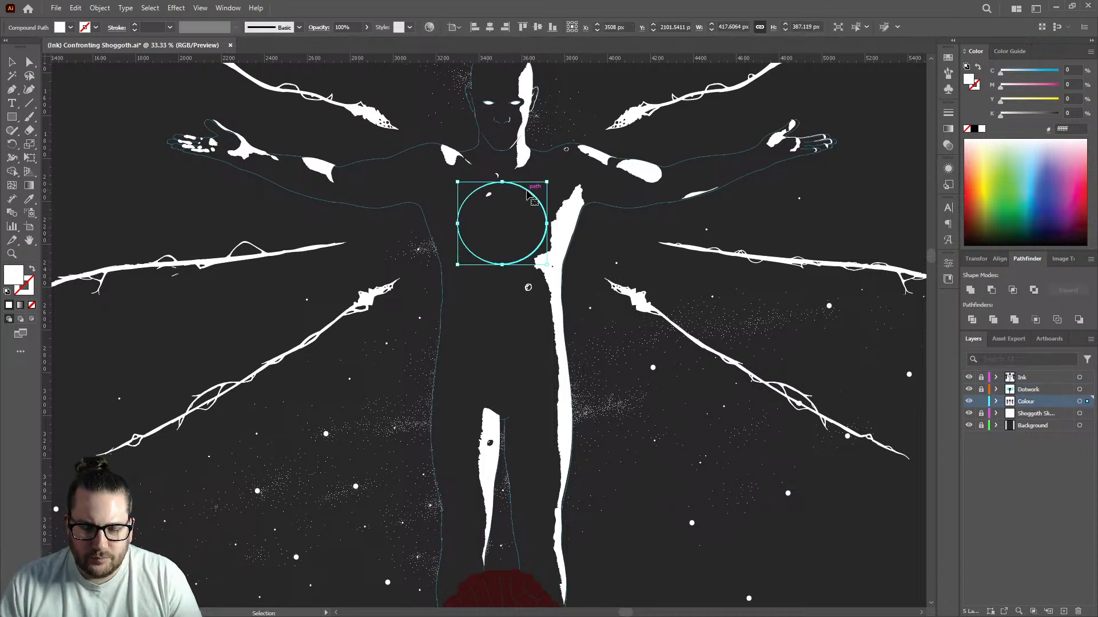
{"action": "left_click", "coordinate": [503, 294]}
Hide the Shoggoth sketch layer.
{"action": "scroll", "coordinate": [502, 294], "scroll_direction": "down", "scroll_amount": 1}
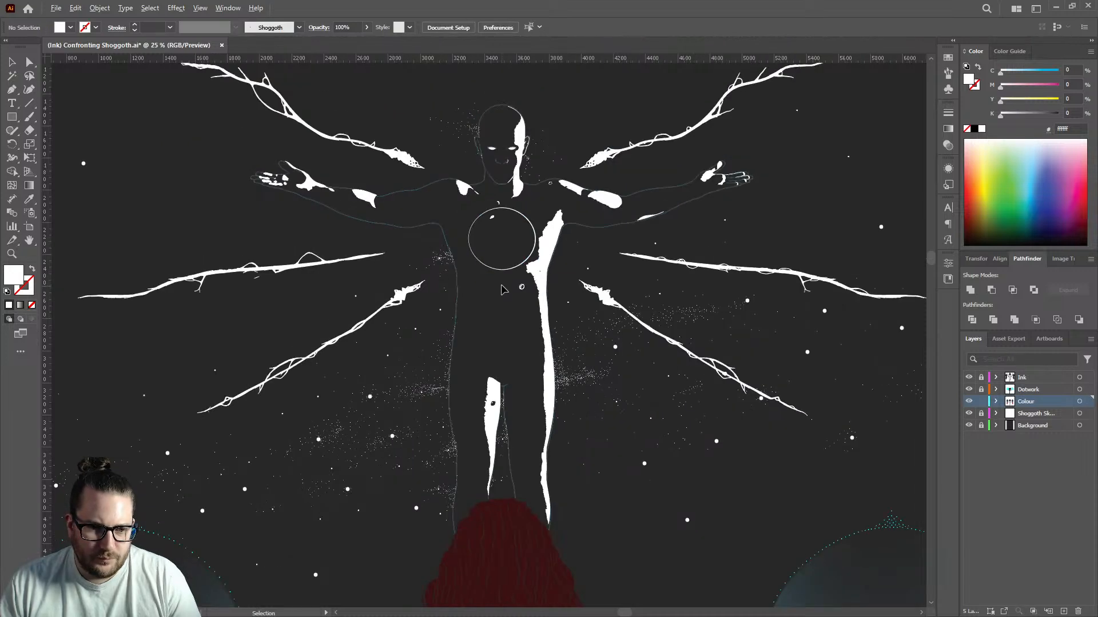
{"action": "scroll", "coordinate": [497, 229], "scroll_direction": "up", "scroll_amount": 2}
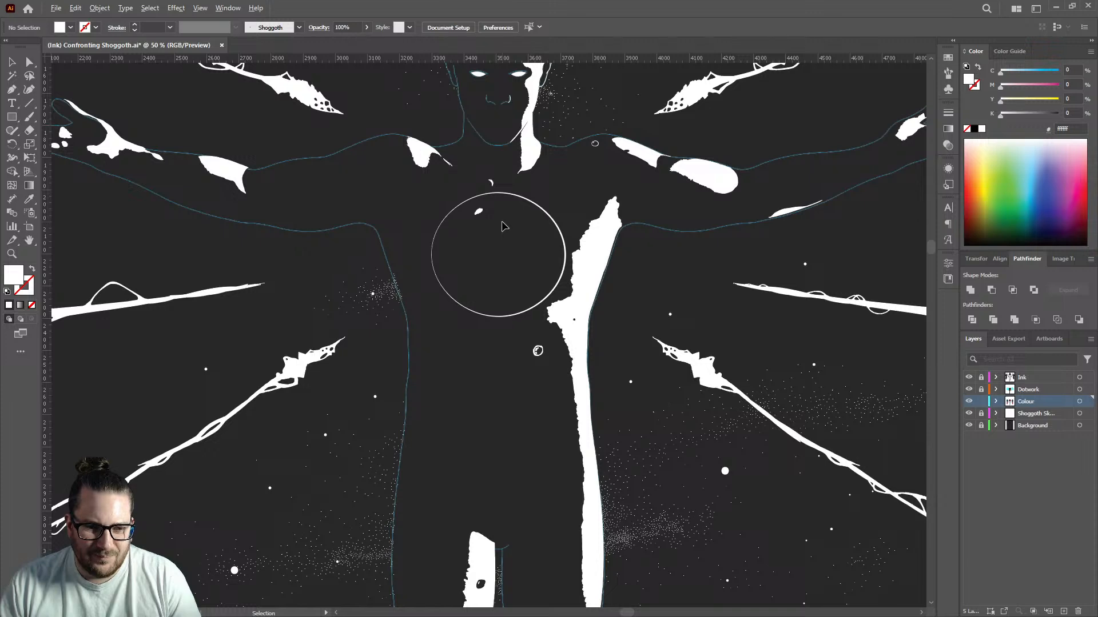
{"action": "scroll", "coordinate": [503, 227], "scroll_direction": "down", "scroll_amount": 4}
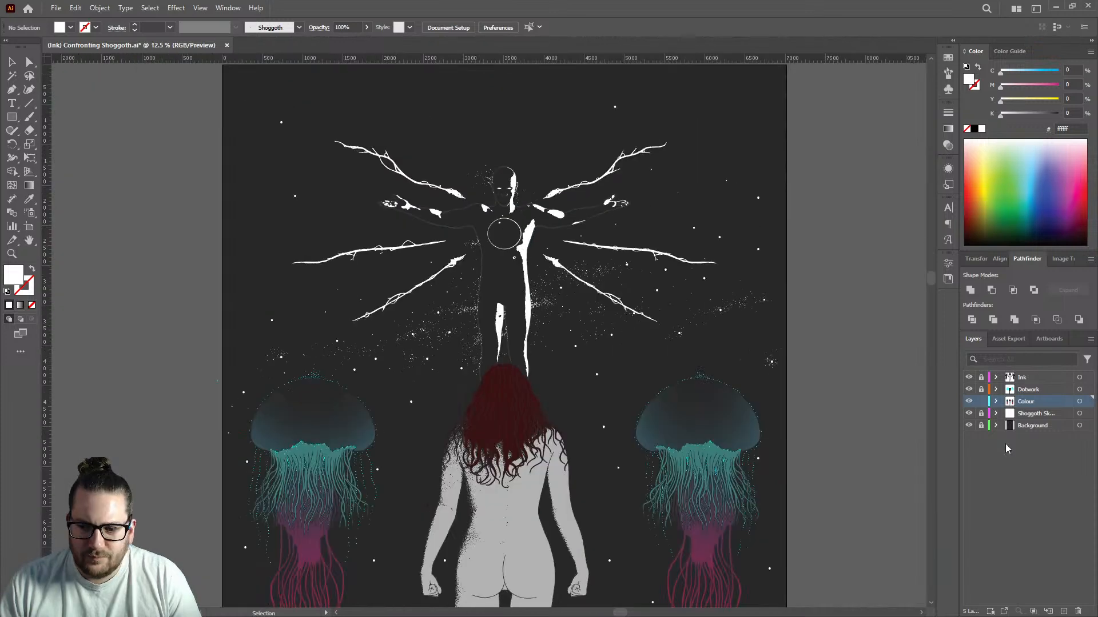
{"action": "left_click", "coordinate": [968, 413]}
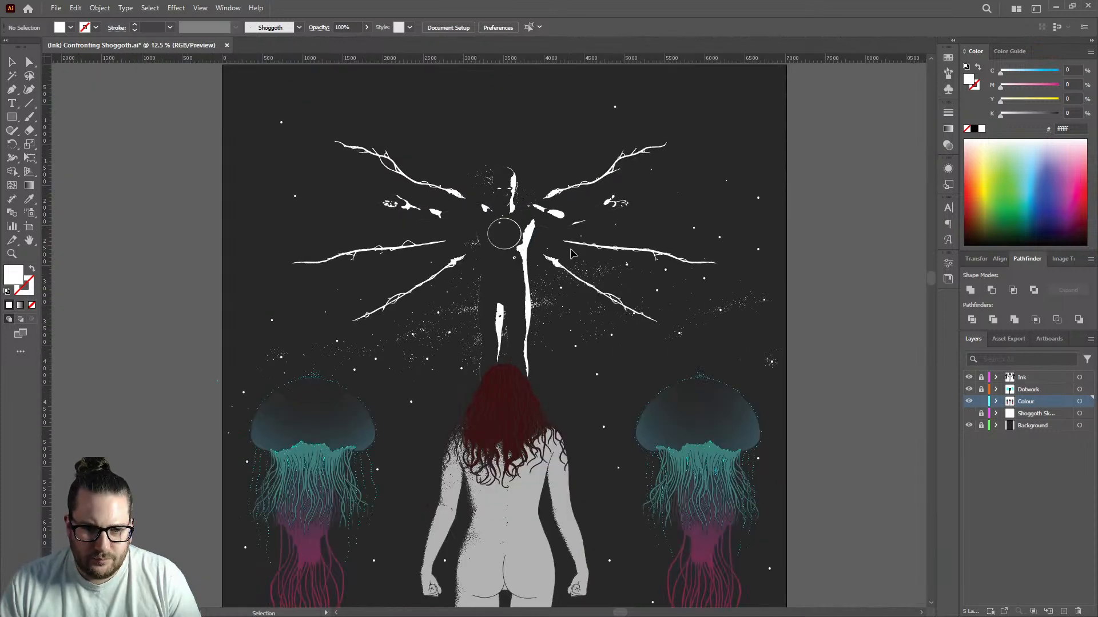
Examine how the figure's head, chest and legs read from white highlights and star dots alone, without the sketch outline.
{"action": "scroll", "coordinate": [506, 234], "scroll_direction": "up", "scroll_amount": 2}
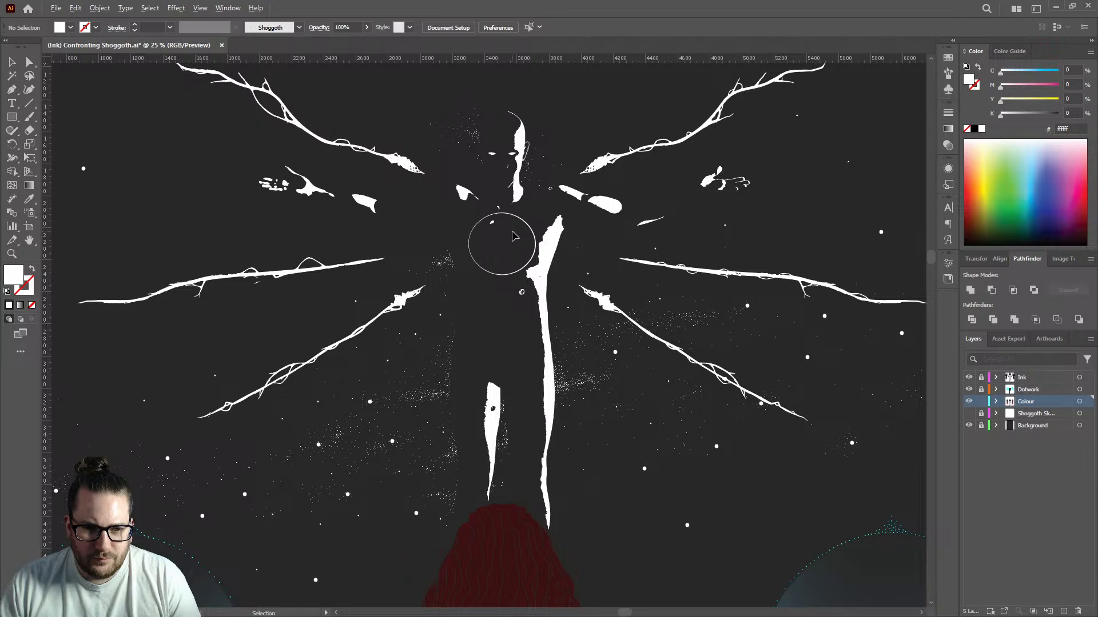
{"action": "scroll", "coordinate": [513, 236], "scroll_direction": "up", "scroll_amount": 8}
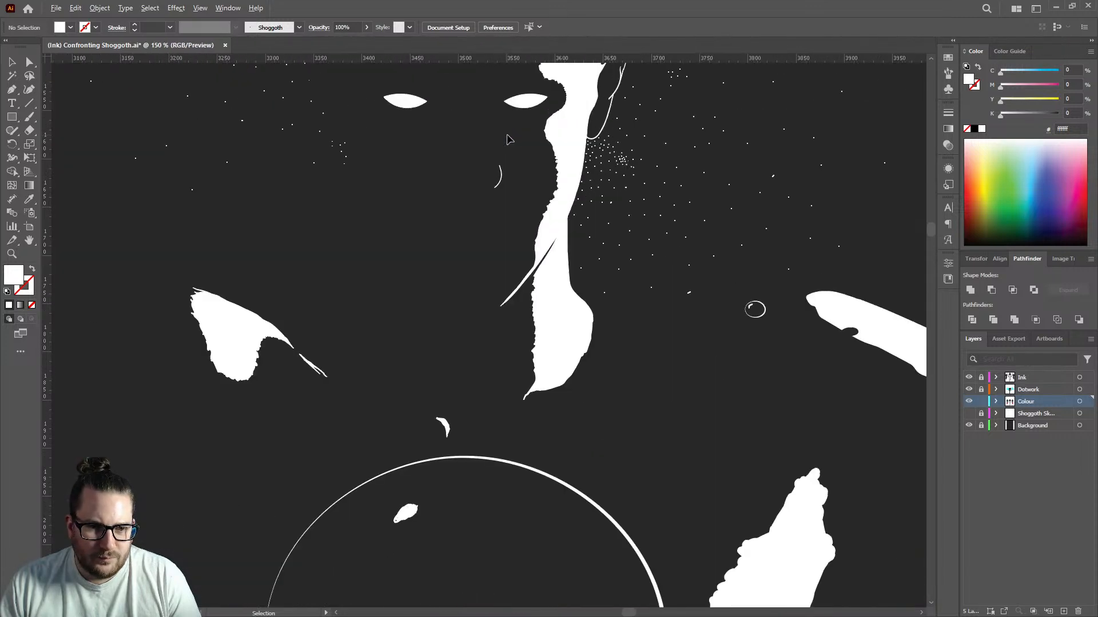
{"action": "scroll", "coordinate": [543, 255], "scroll_direction": "down", "scroll_amount": 5}
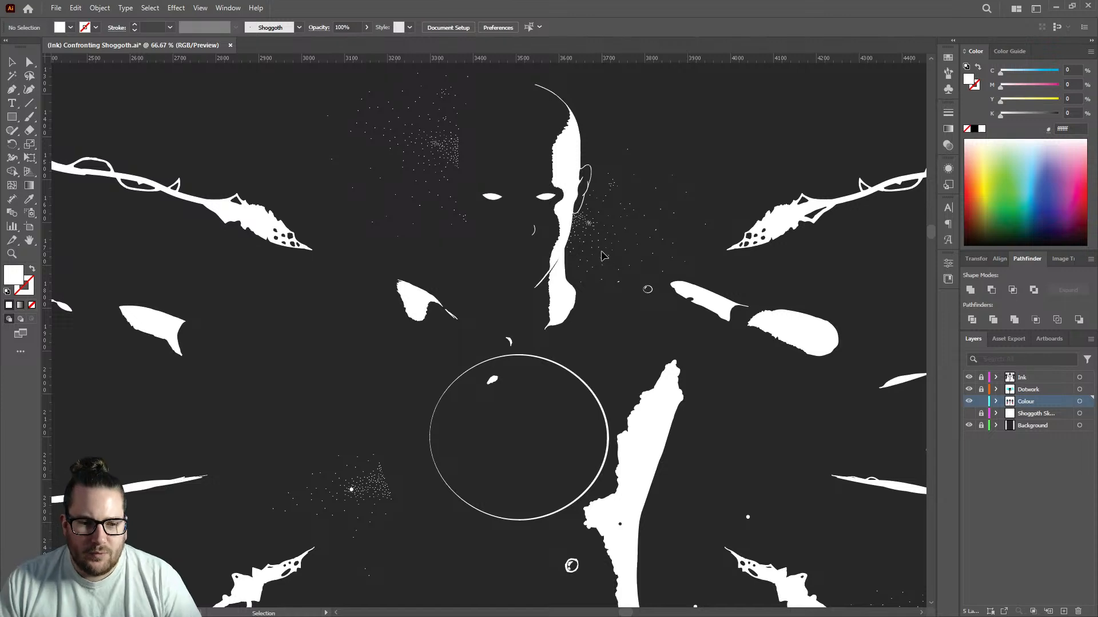
{"action": "scroll", "coordinate": [461, 319], "scroll_direction": "up", "scroll_amount": 3}
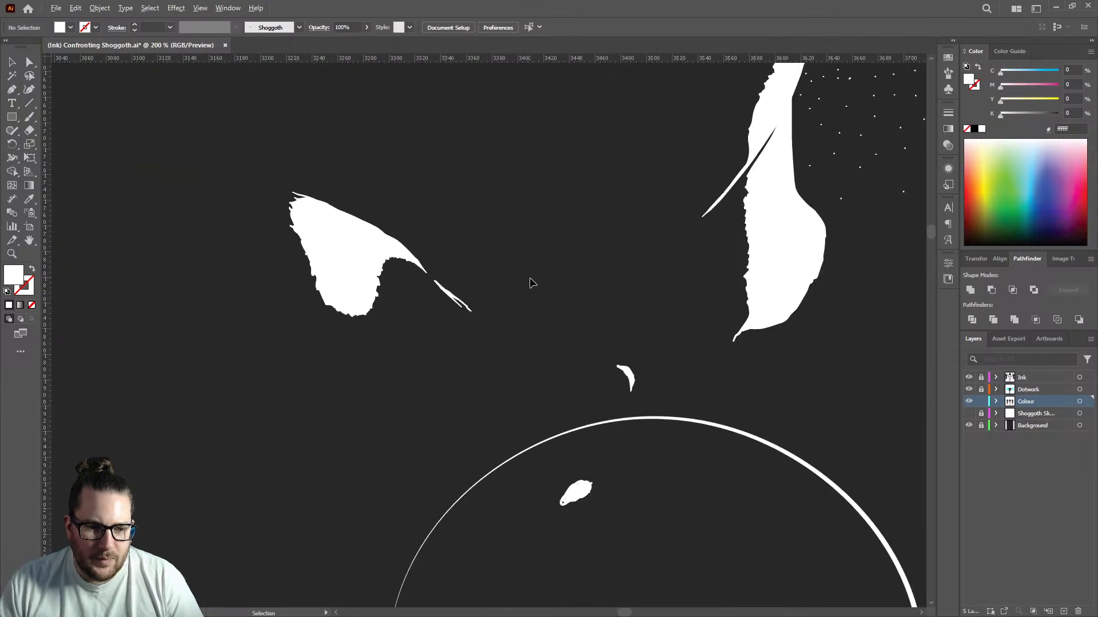
{"action": "scroll", "coordinate": [529, 280], "scroll_direction": "down", "scroll_amount": 4}
{"action": "scroll", "coordinate": [529, 279], "scroll_direction": "down", "scroll_amount": 4}
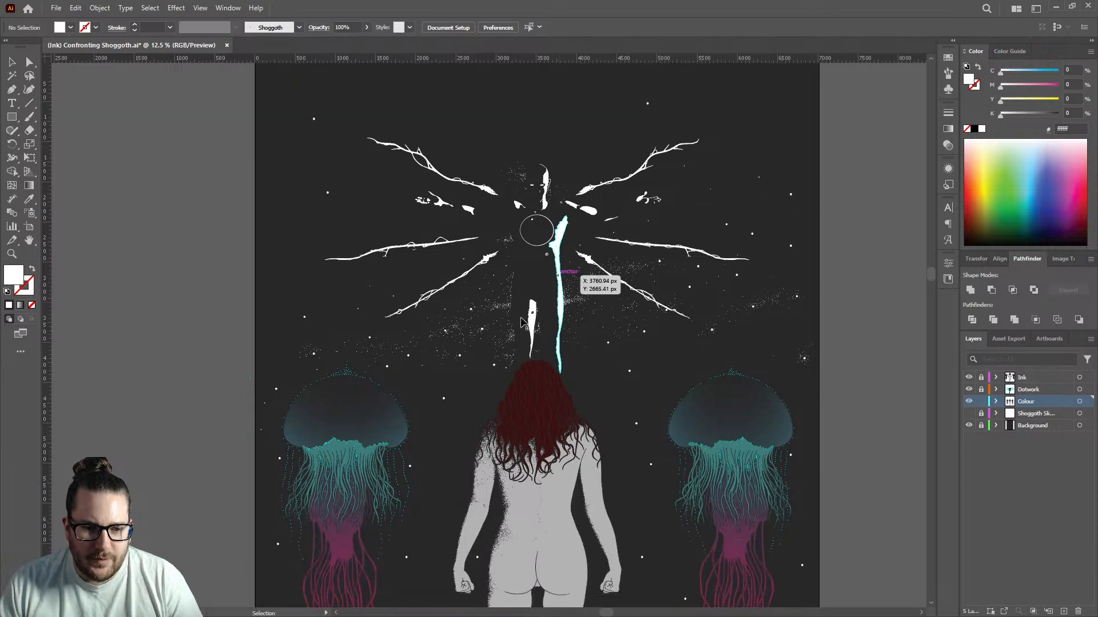
{"action": "scroll", "coordinate": [526, 320], "scroll_direction": "up", "scroll_amount": 3}
{"action": "scroll", "coordinate": [517, 256], "scroll_direction": "up", "scroll_amount": 3}
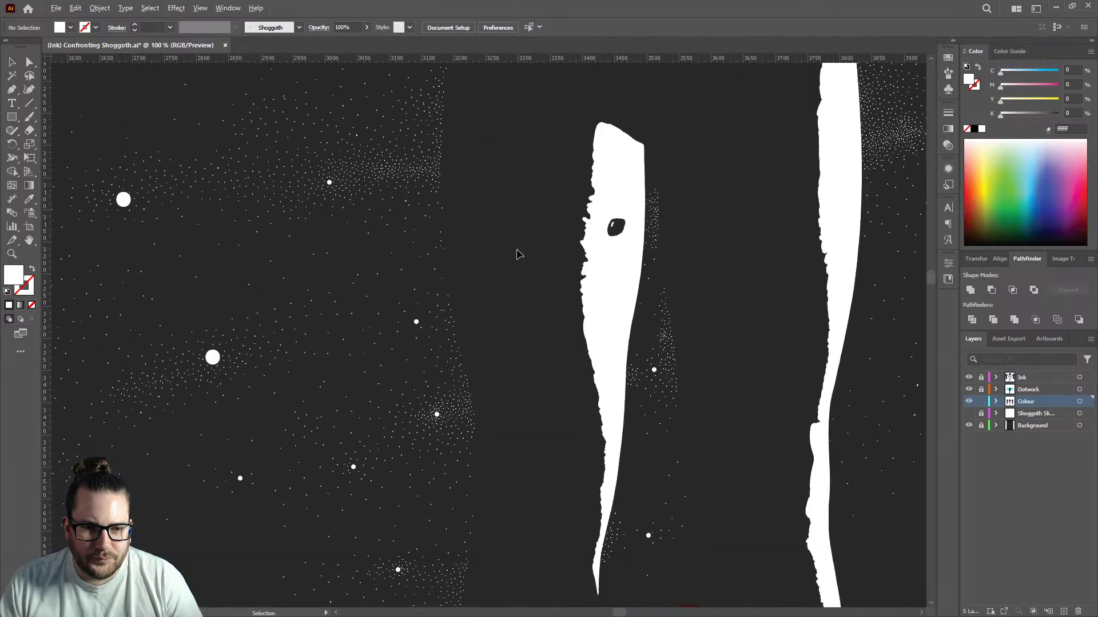
{"action": "scroll", "coordinate": [527, 266], "scroll_direction": "down", "scroll_amount": 3}
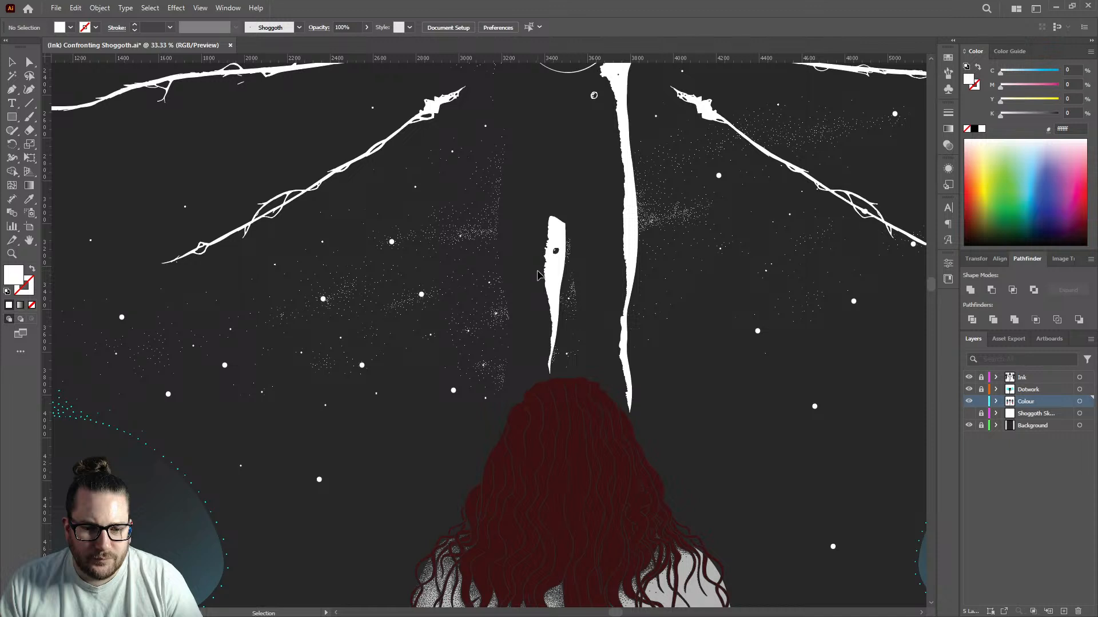
{"action": "scroll", "coordinate": [572, 273], "scroll_direction": "down", "scroll_amount": 3}
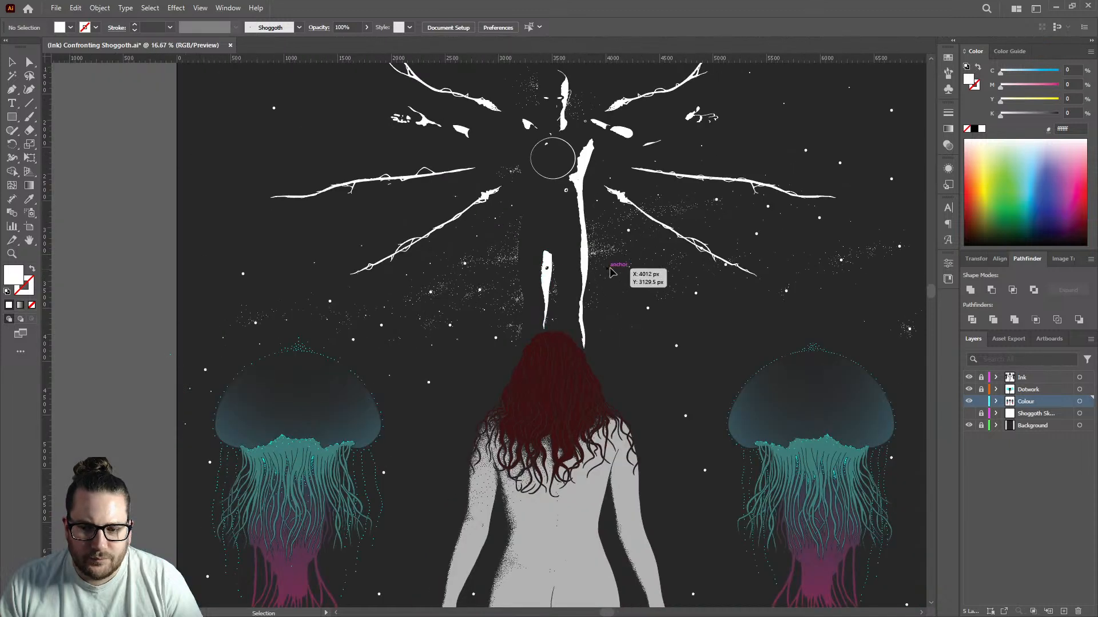
Switch back to the unlocked Dotwork layer and select a dark dot in the shading along the woman's back.
{"action": "scroll", "coordinate": [610, 272], "scroll_direction": "up", "scroll_amount": 2}
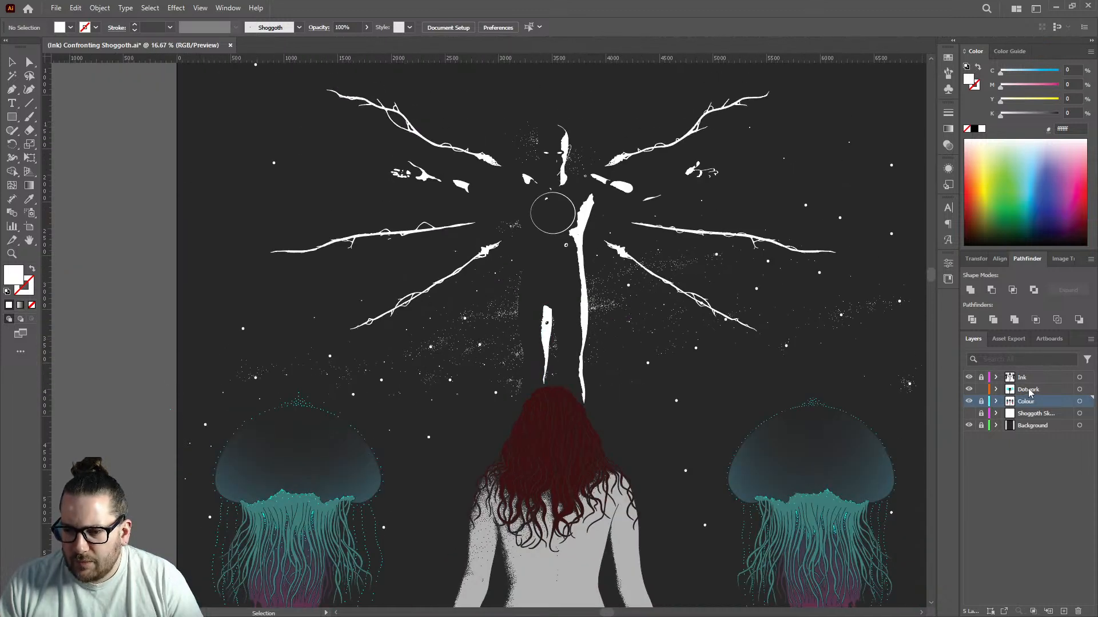
{"action": "left_click", "coordinate": [1029, 391]}
{"action": "scroll", "coordinate": [529, 280], "scroll_direction": "down", "scroll_amount": 7}
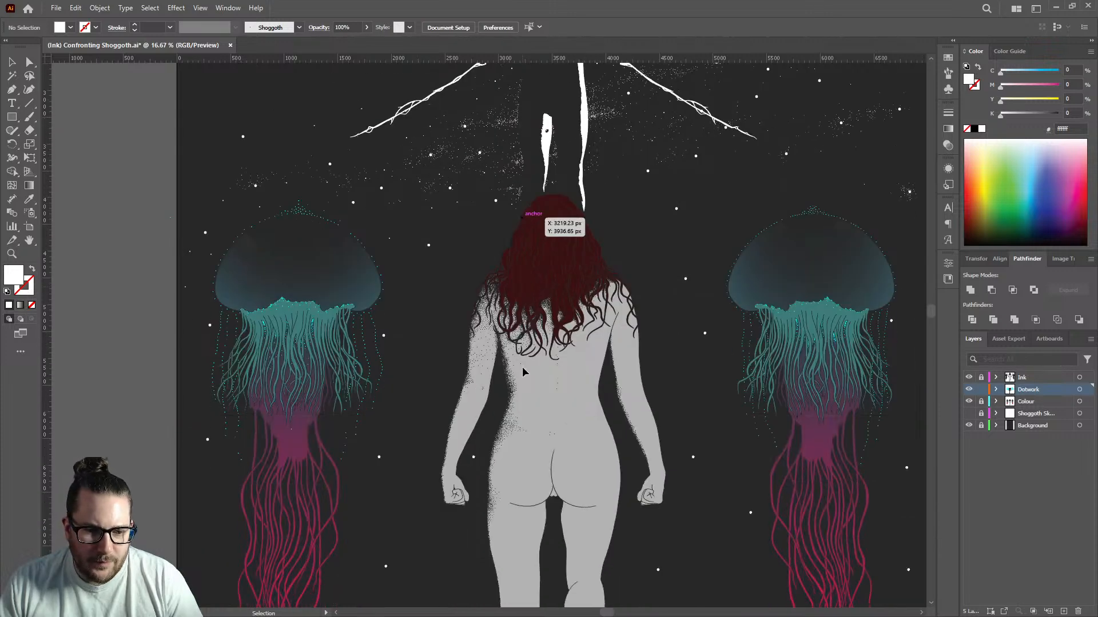
{"action": "scroll", "coordinate": [523, 372], "scroll_direction": "up", "scroll_amount": 3}
{"action": "scroll", "coordinate": [472, 252], "scroll_direction": "up", "scroll_amount": 6}
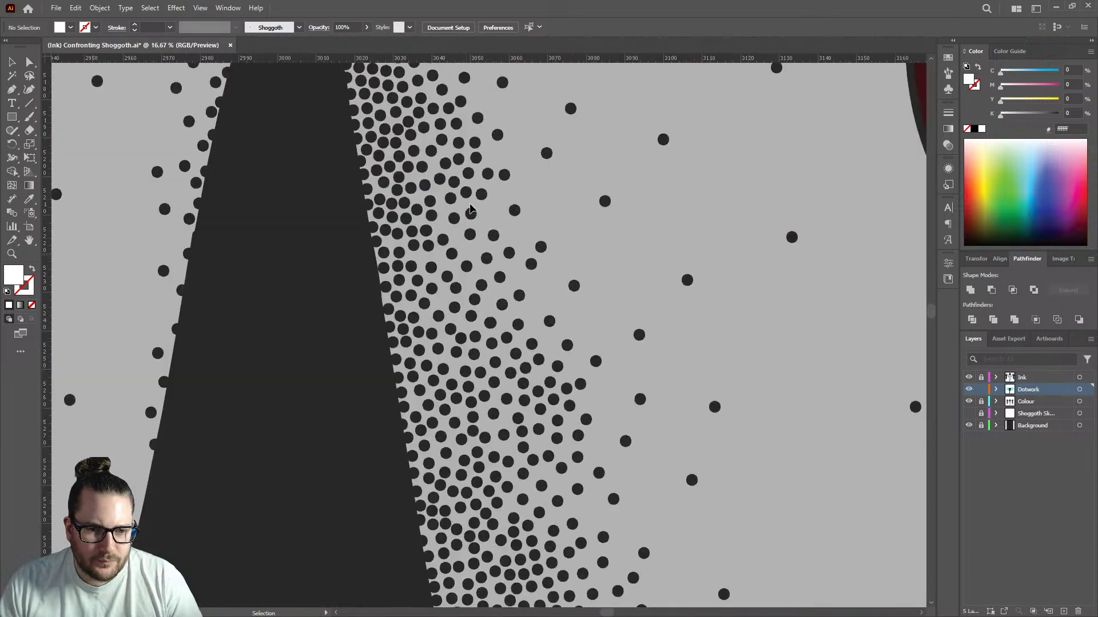
{"action": "scroll", "coordinate": [470, 209], "scroll_direction": "up", "scroll_amount": 3}
{"action": "left_click", "coordinate": [464, 181]}
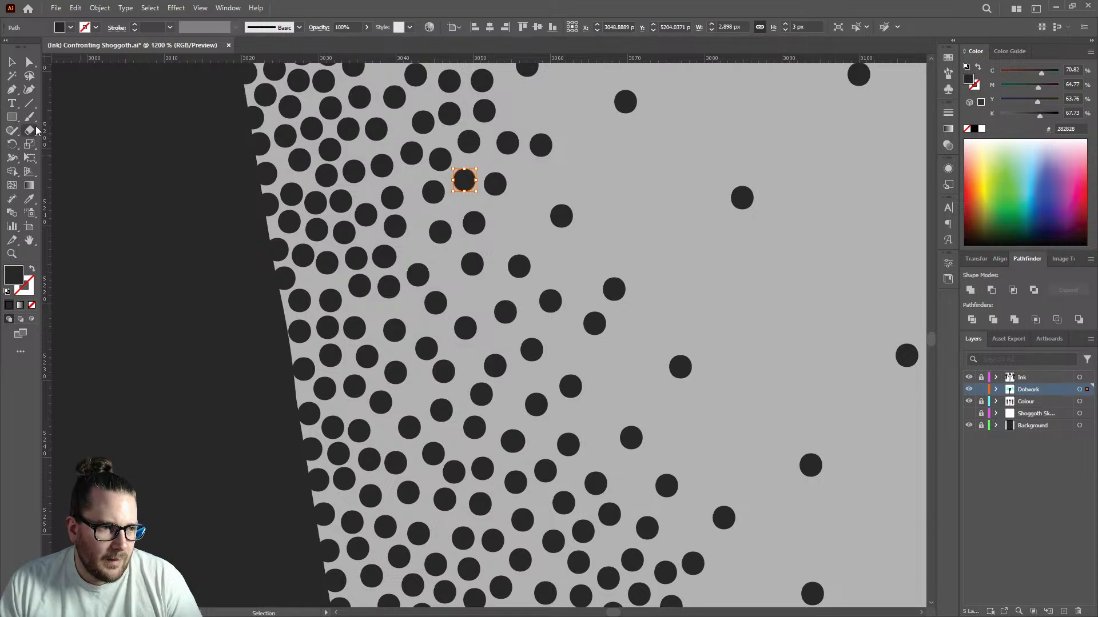
Add a dark #282828 dot with the Blob Brush to the sparse edge of the dot shading on the woman's arm.
{"action": "key", "text": "shift+b"}
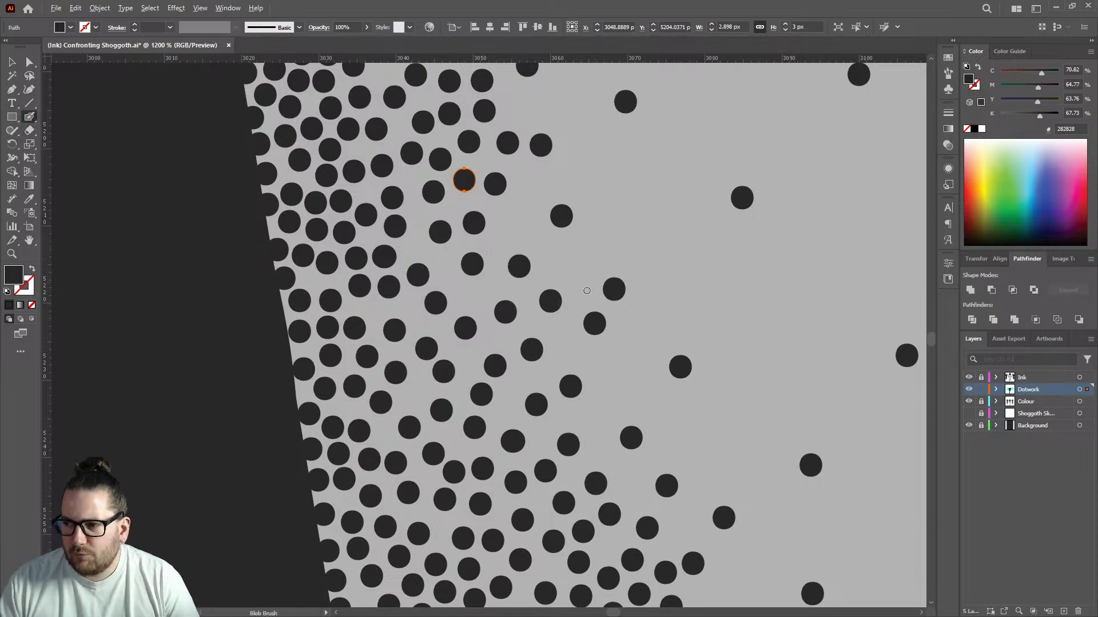
{"action": "scroll", "coordinate": [581, 301], "scroll_direction": "down", "scroll_amount": 6}
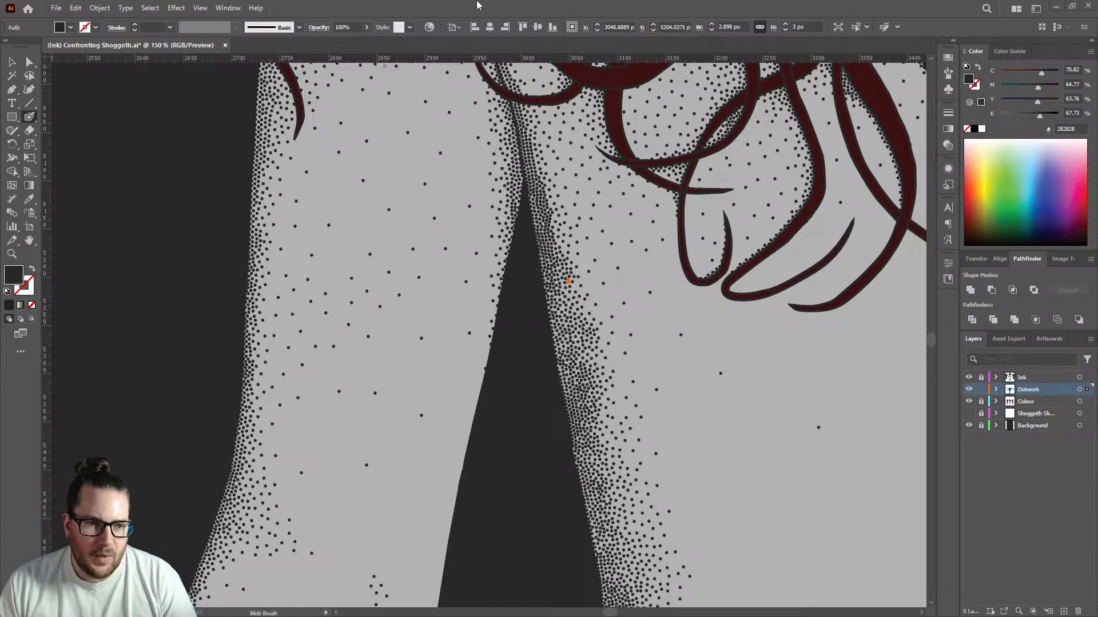
{"action": "scroll", "coordinate": [480, 293], "scroll_direction": "down", "scroll_amount": 3}
{"action": "scroll", "coordinate": [517, 305], "scroll_direction": "down", "scroll_amount": 3}
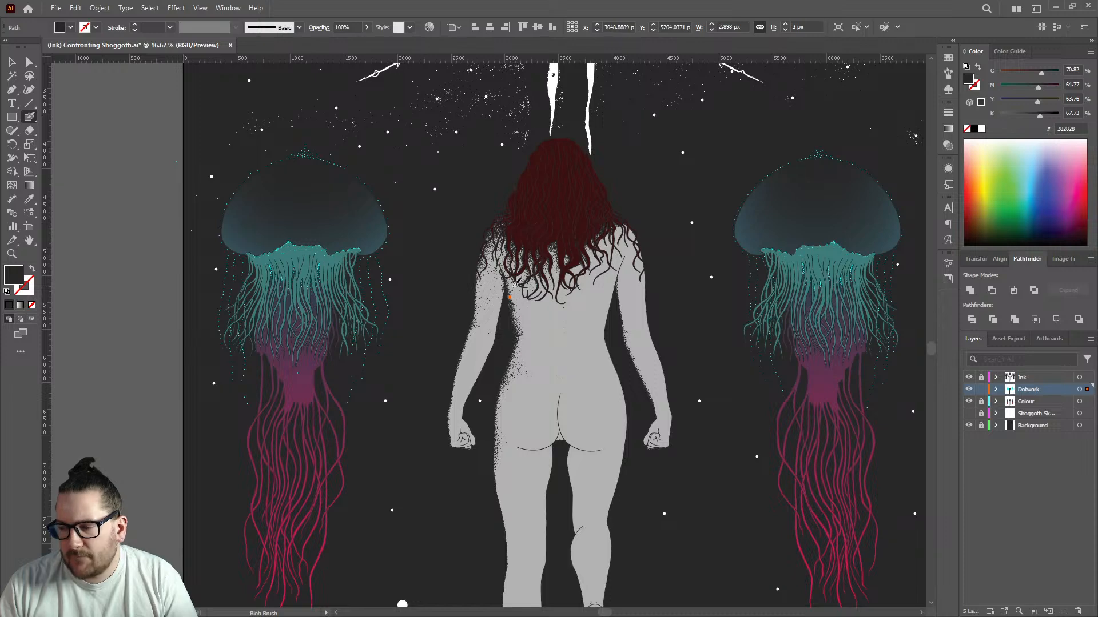
{"action": "scroll", "coordinate": [510, 317], "scroll_direction": "up", "scroll_amount": 2}
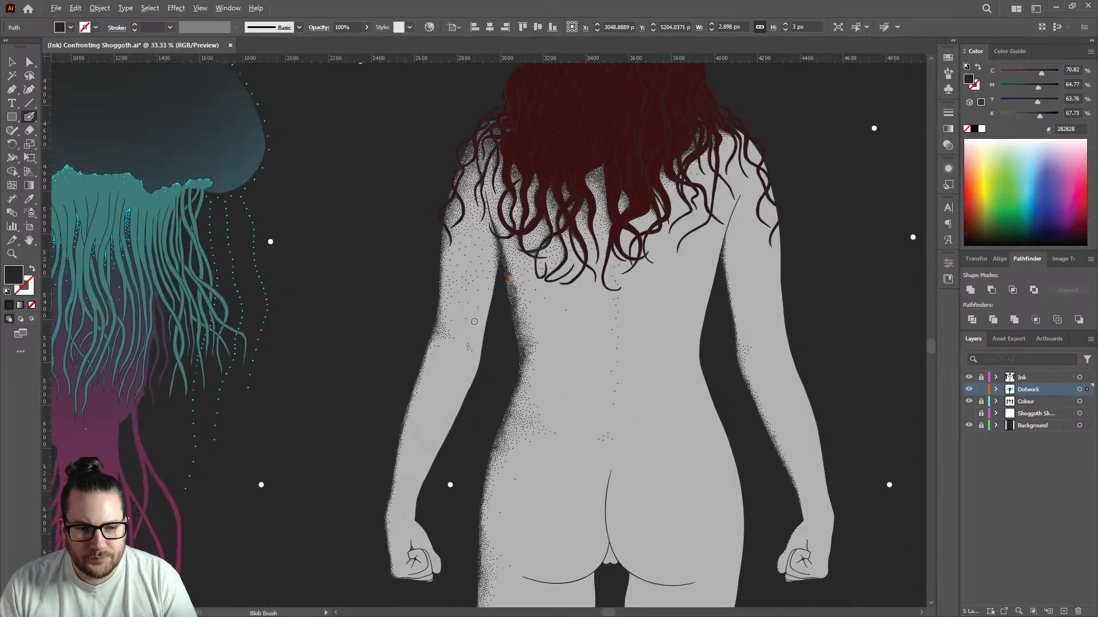
{"action": "scroll", "coordinate": [462, 315], "scroll_direction": "up", "scroll_amount": 9}
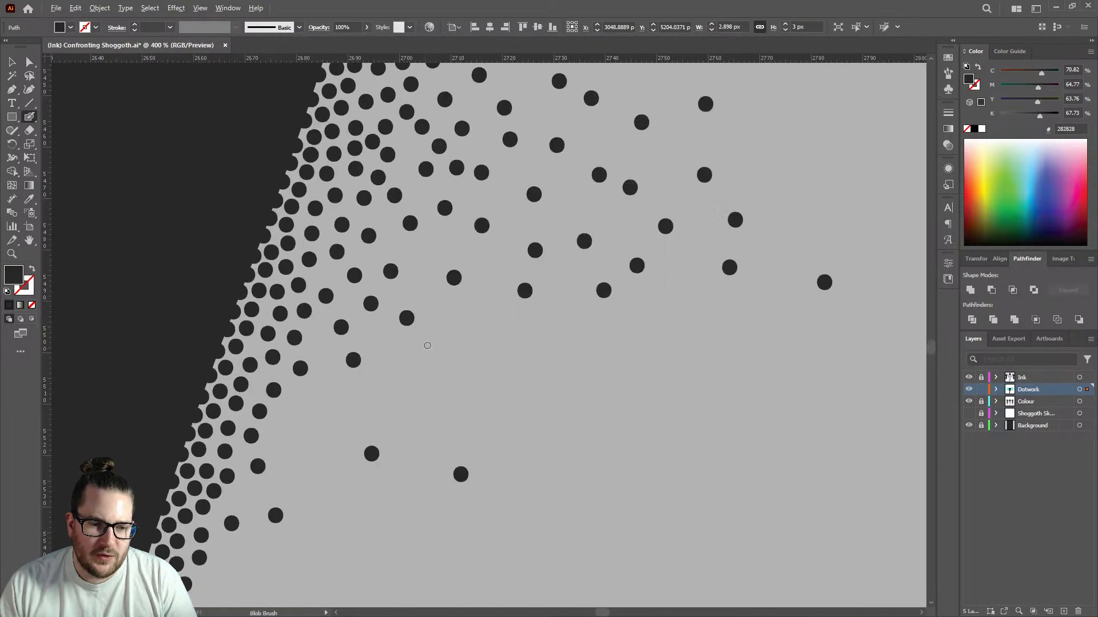
{"action": "left_click", "coordinate": [492, 261]}
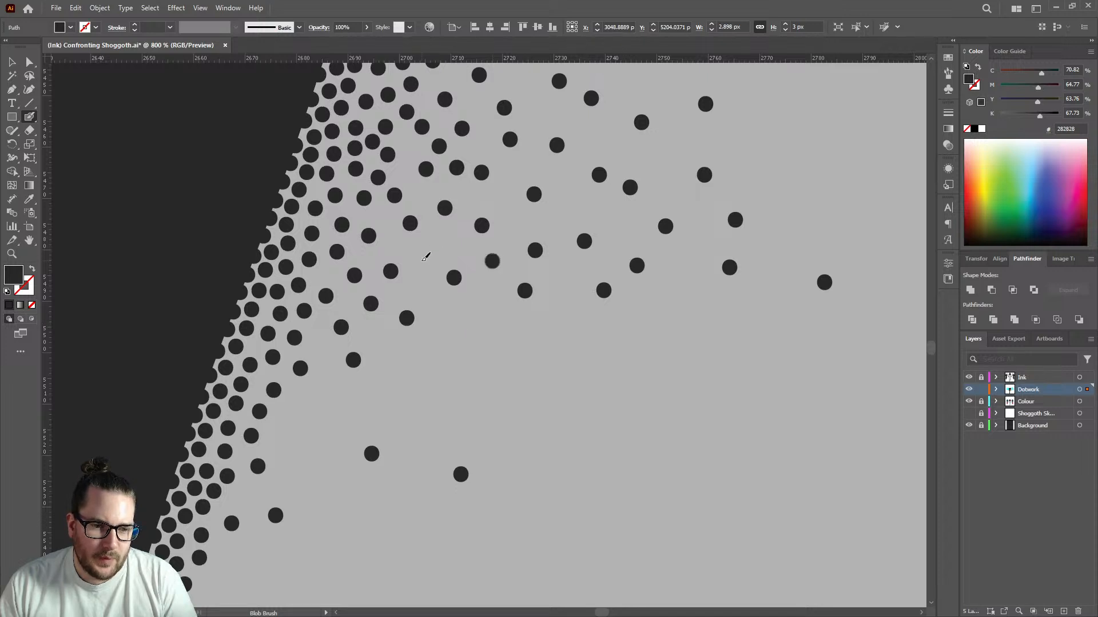
Fill the gaps in the dot shading near the woman's elbow with dark Blob Brush dots, softening the transition from dense to sparse.
{"action": "left_click", "coordinate": [423, 260]}
{"action": "left_click", "coordinate": [395, 243]}
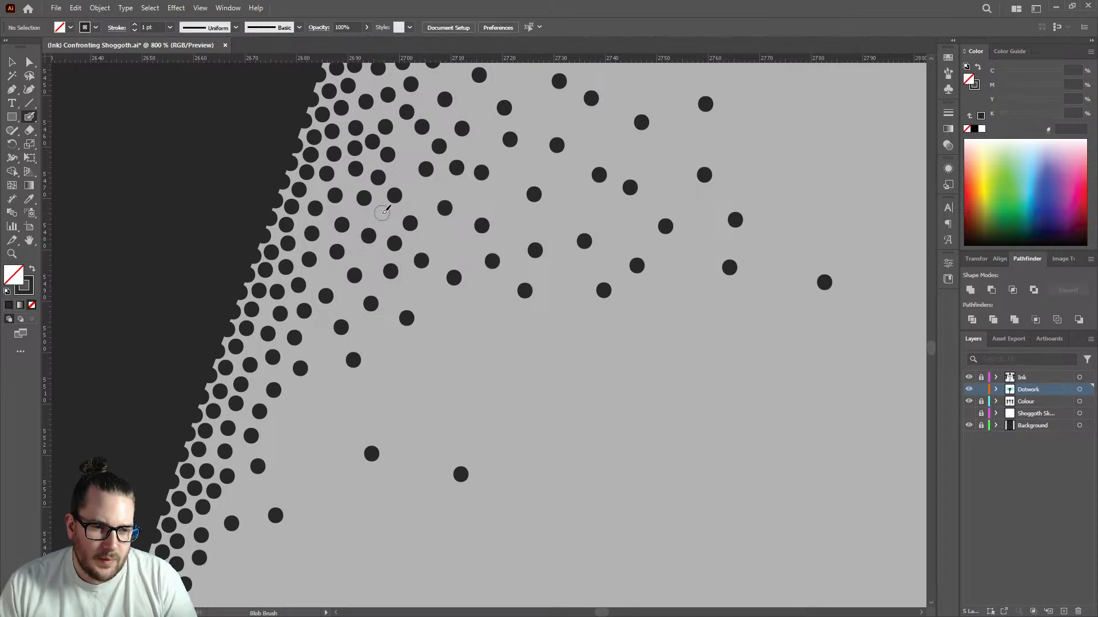
{"action": "left_click", "coordinate": [382, 214]}
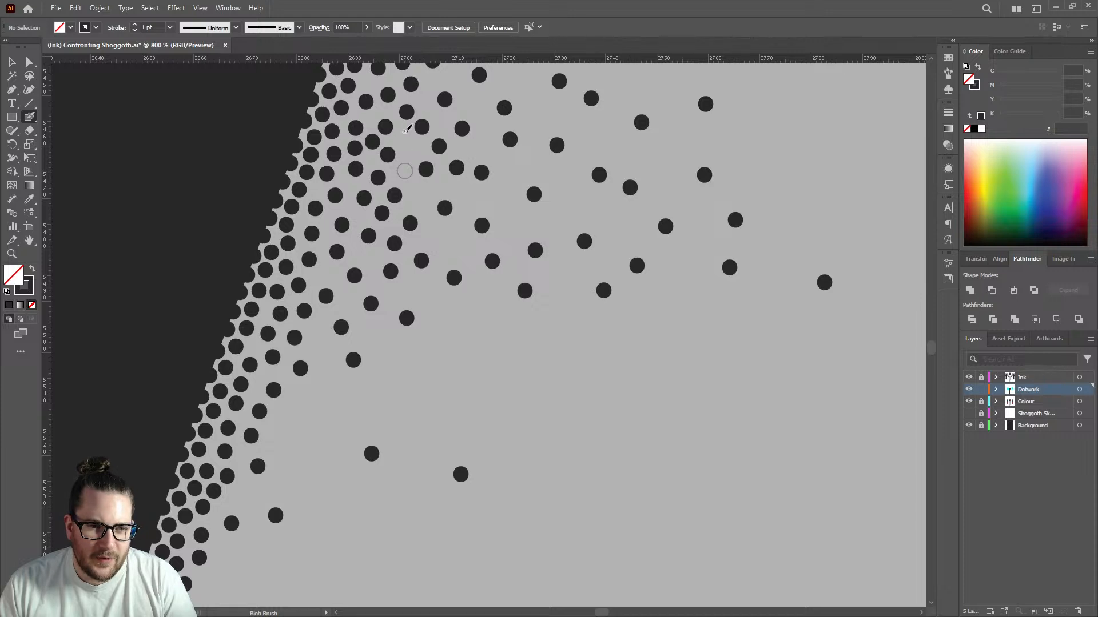
{"action": "scroll", "coordinate": [472, 280], "scroll_direction": "down", "scroll_amount": 4}
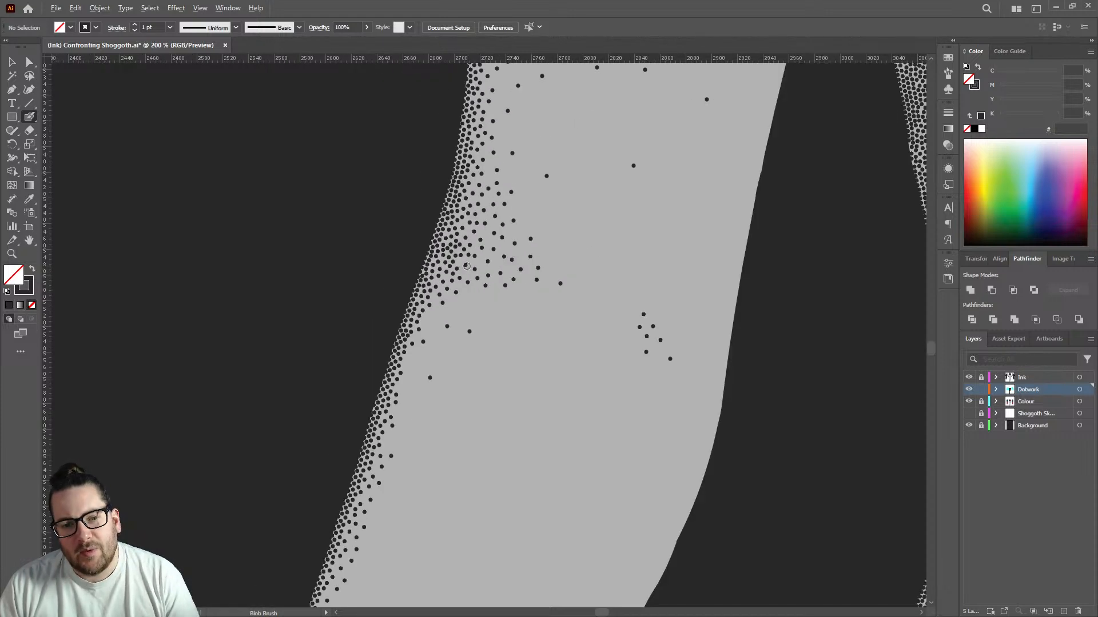
{"action": "scroll", "coordinate": [466, 267], "scroll_direction": "up", "scroll_amount": 5}
{"action": "left_click", "coordinate": [486, 296]}
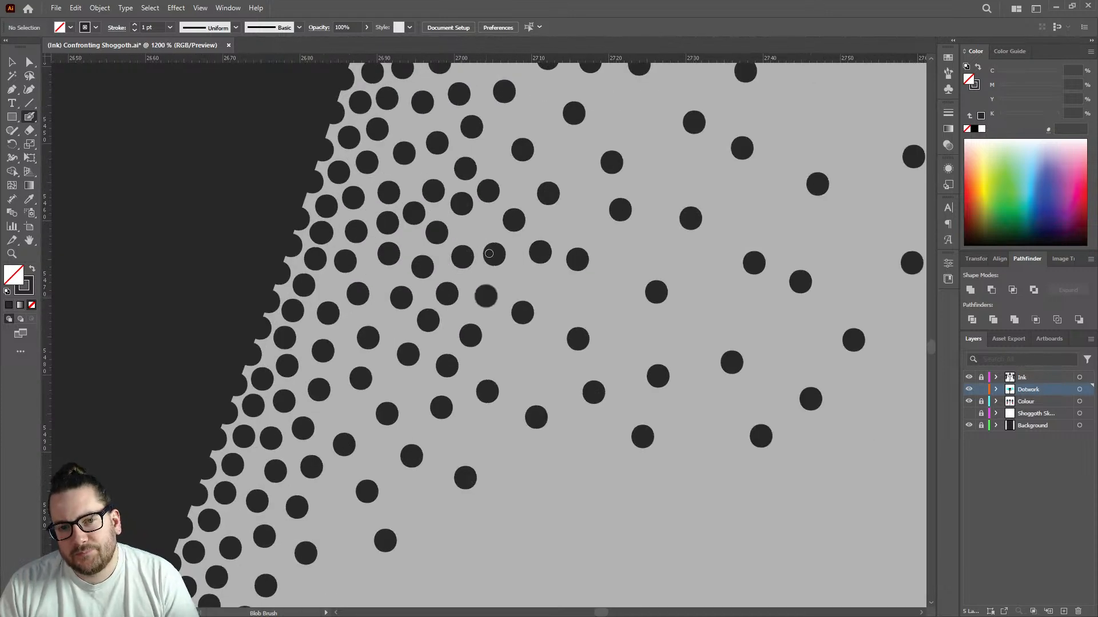
Add dots to the open gaps along the edge of the narrow shading band on the woman's forearm.
{"action": "scroll", "coordinate": [489, 253], "scroll_direction": "down", "scroll_amount": 8}
{"action": "scroll", "coordinate": [495, 278], "scroll_direction": "up", "scroll_amount": 6}
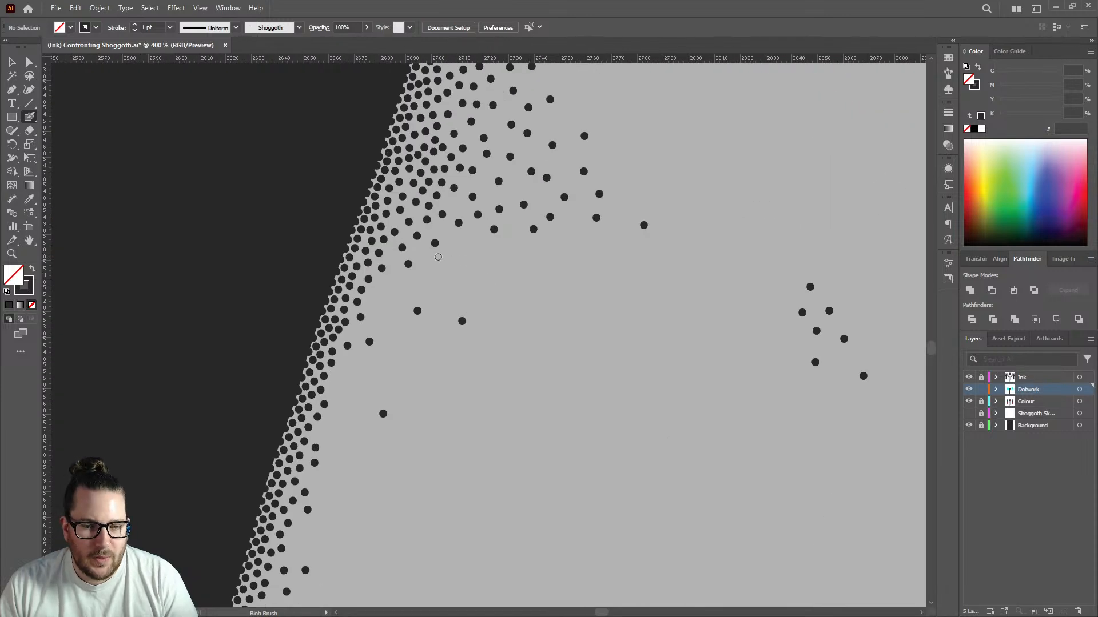
{"action": "scroll", "coordinate": [497, 223], "scroll_direction": "down", "scroll_amount": 6}
{"action": "scroll", "coordinate": [499, 228], "scroll_direction": "down", "scroll_amount": 3}
{"action": "scroll", "coordinate": [501, 229], "scroll_direction": "down", "scroll_amount": 3}
{"action": "scroll", "coordinate": [378, 257], "scroll_direction": "up", "scroll_amount": 7}
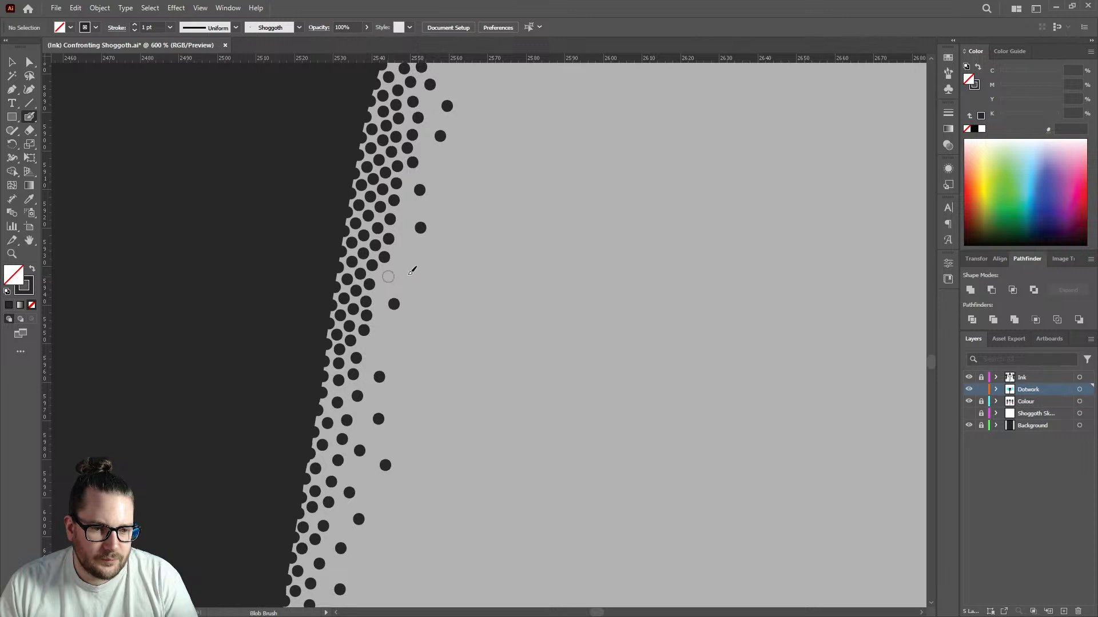
{"action": "scroll", "coordinate": [434, 254], "scroll_direction": "down", "scroll_amount": 4}
{"action": "scroll", "coordinate": [467, 231], "scroll_direction": "up", "scroll_amount": 4}
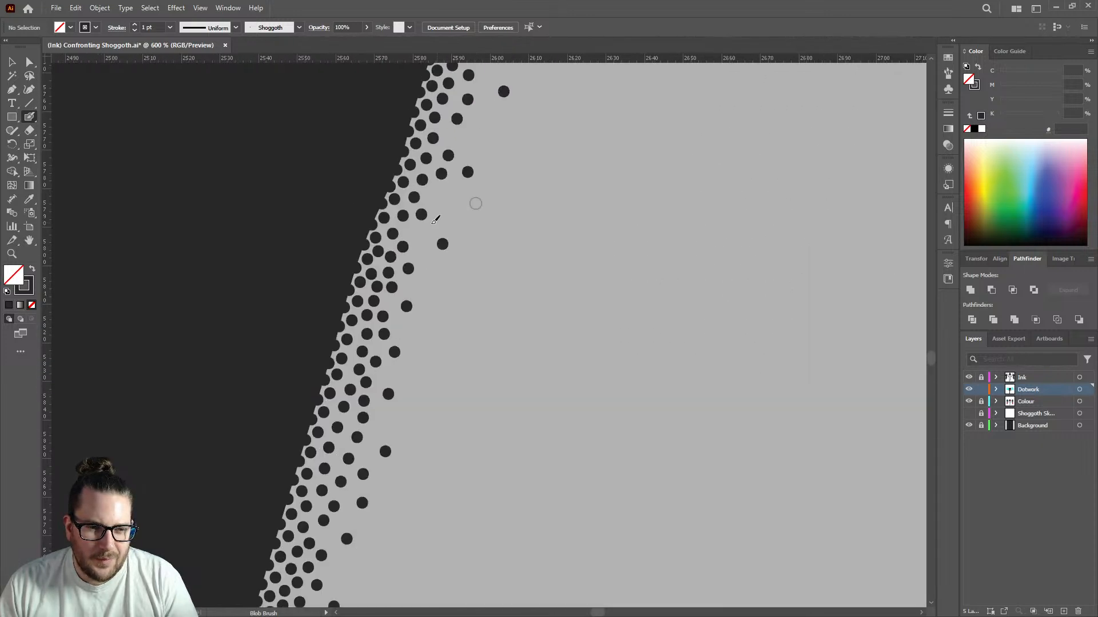
{"action": "left_click", "coordinate": [439, 195]}
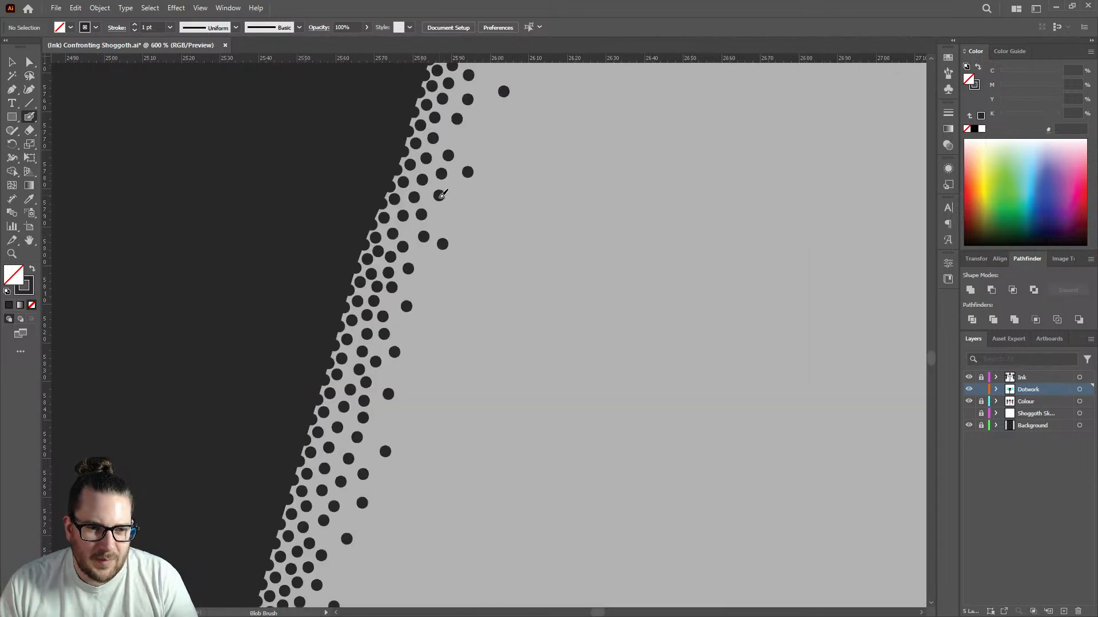
Thicken the forearm shading slightly higher up with dots beside the dense band and one farther out in the sparse area.
{"action": "scroll", "coordinate": [495, 246], "scroll_direction": "down", "scroll_amount": 2}
{"action": "scroll", "coordinate": [506, 229], "scroll_direction": "up", "scroll_amount": 1}
{"action": "scroll", "coordinate": [506, 229], "scroll_direction": "up", "scroll_amount": 4}
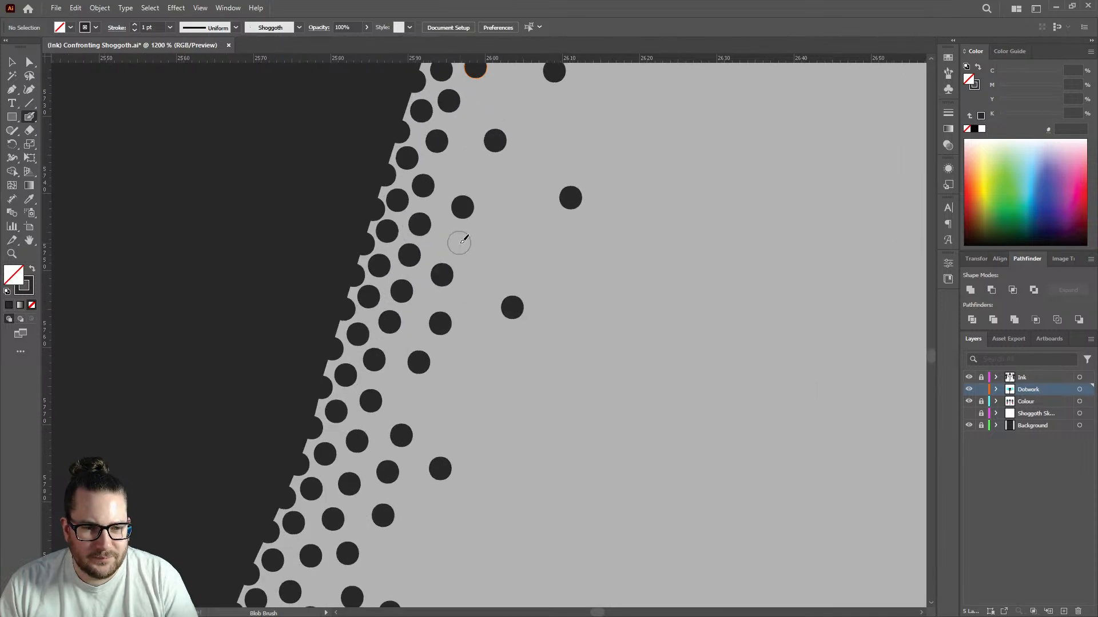
{"action": "left_click", "coordinate": [471, 246]}
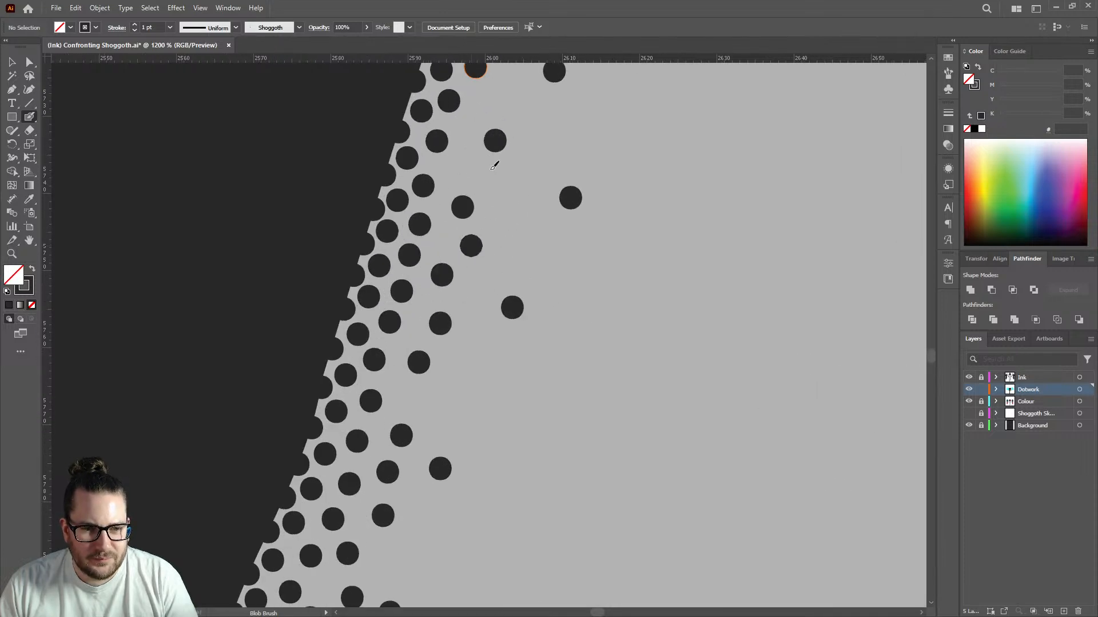
{"action": "left_click", "coordinate": [461, 170]}
{"action": "scroll", "coordinate": [508, 196], "scroll_direction": "up", "scroll_amount": 2}
{"action": "left_click", "coordinate": [482, 191]}
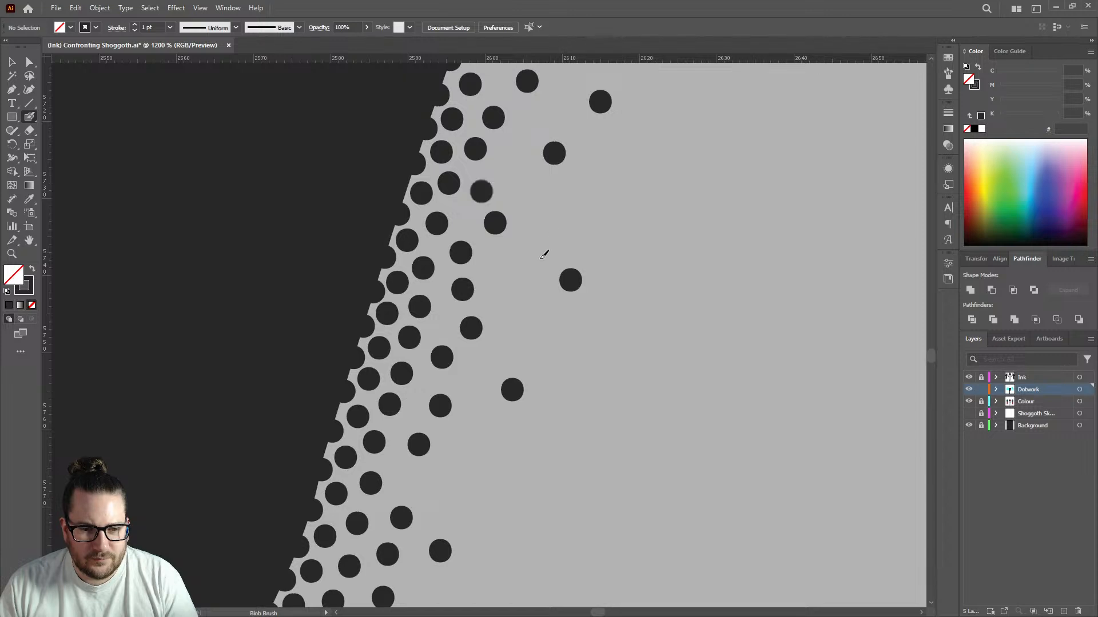
{"action": "left_click", "coordinate": [517, 279]}
Scatter more dots through the upper forearm's shading, filling gaps between the dense band and the loose outer dots.
{"action": "scroll", "coordinate": [546, 232], "scroll_direction": "down", "scroll_amount": 6}
{"action": "scroll", "coordinate": [547, 232], "scroll_direction": "up", "scroll_amount": 5}
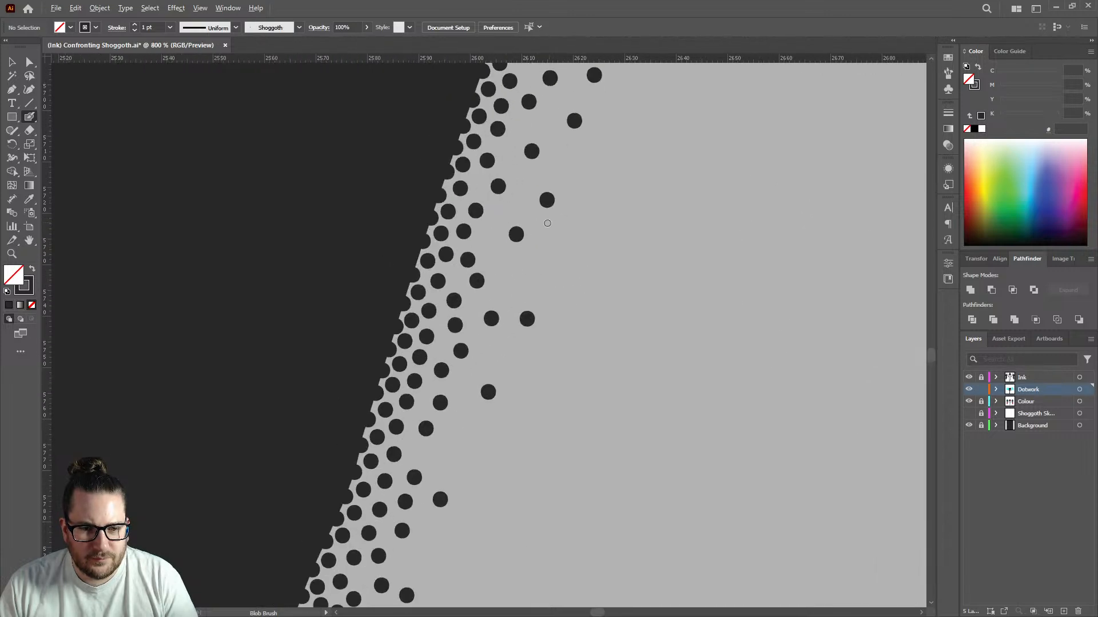
{"action": "left_click", "coordinate": [489, 239]}
{"action": "left_click", "coordinate": [516, 207]}
{"action": "left_click", "coordinate": [479, 180]}
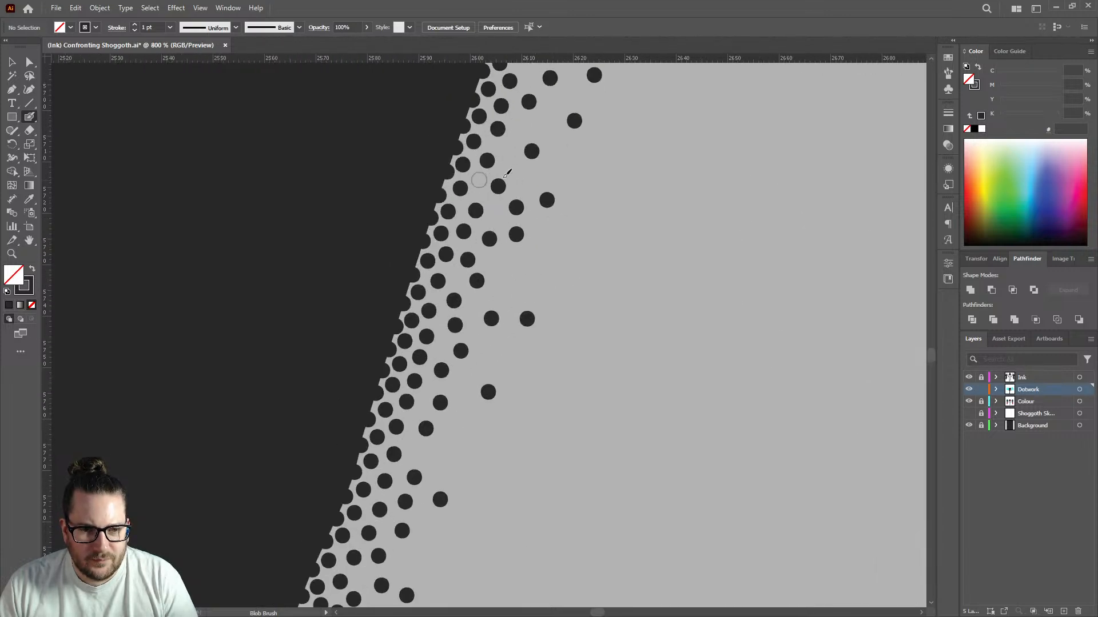
{"action": "left_click", "coordinate": [508, 149]}
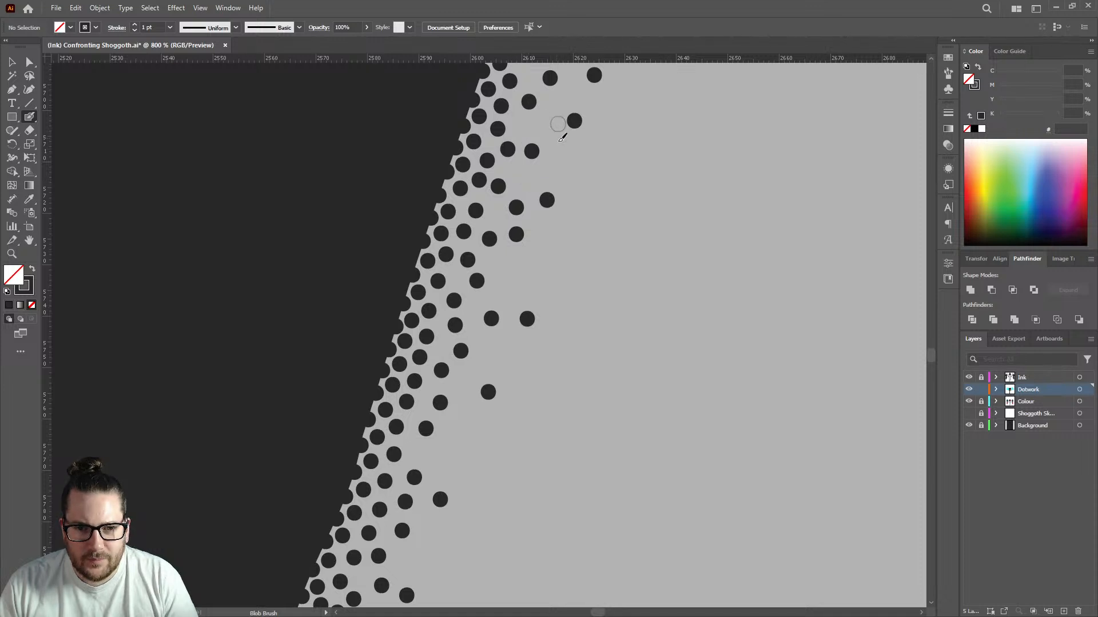
{"action": "left_click", "coordinate": [569, 167]}
{"action": "left_click", "coordinate": [518, 171]}
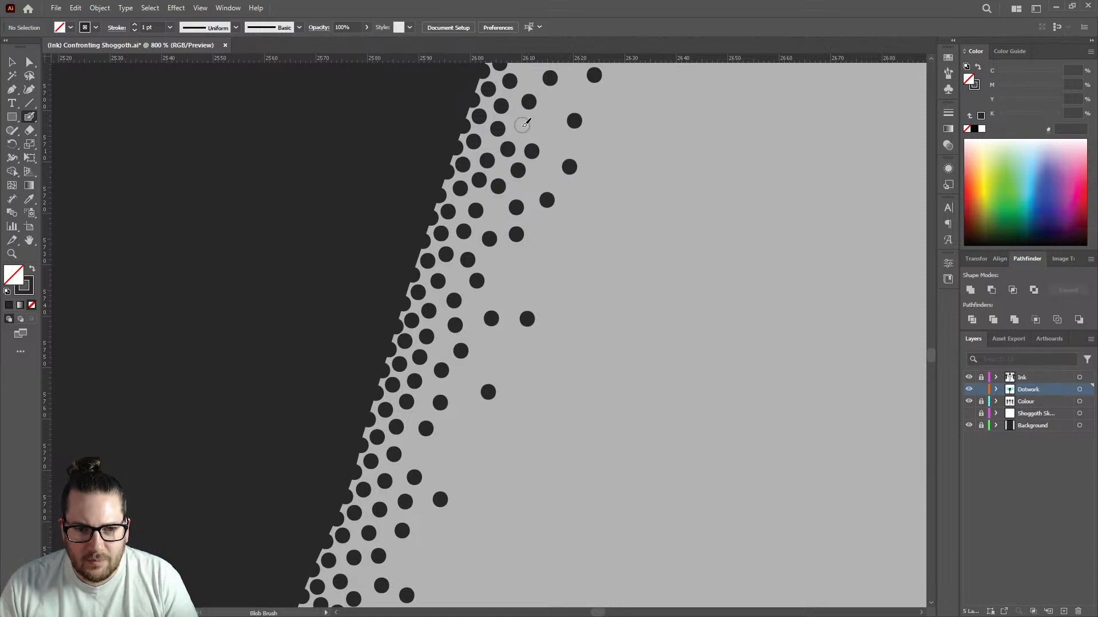
{"action": "left_click", "coordinate": [521, 125]}
{"action": "left_click", "coordinate": [501, 267]}
Blend the wide elbow shading into the narrow forearm band with extra dots just below the elbow cluster.
{"action": "scroll", "coordinate": [554, 262], "scroll_direction": "down", "scroll_amount": 7}
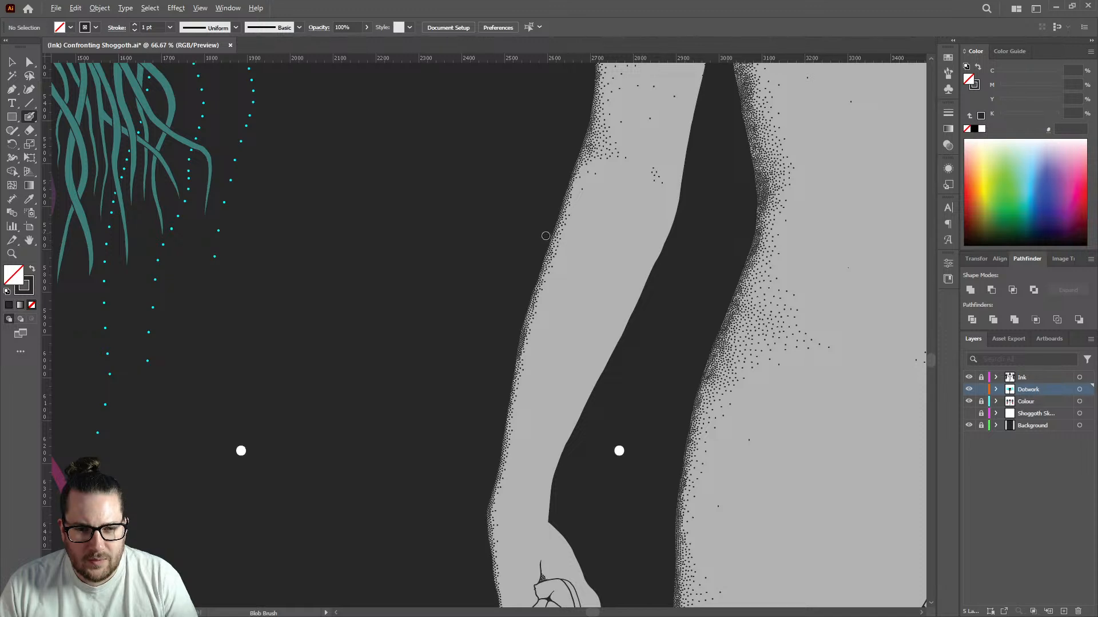
{"action": "scroll", "coordinate": [566, 228], "scroll_direction": "up", "scroll_amount": 6}
{"action": "left_click", "coordinate": [496, 381]}
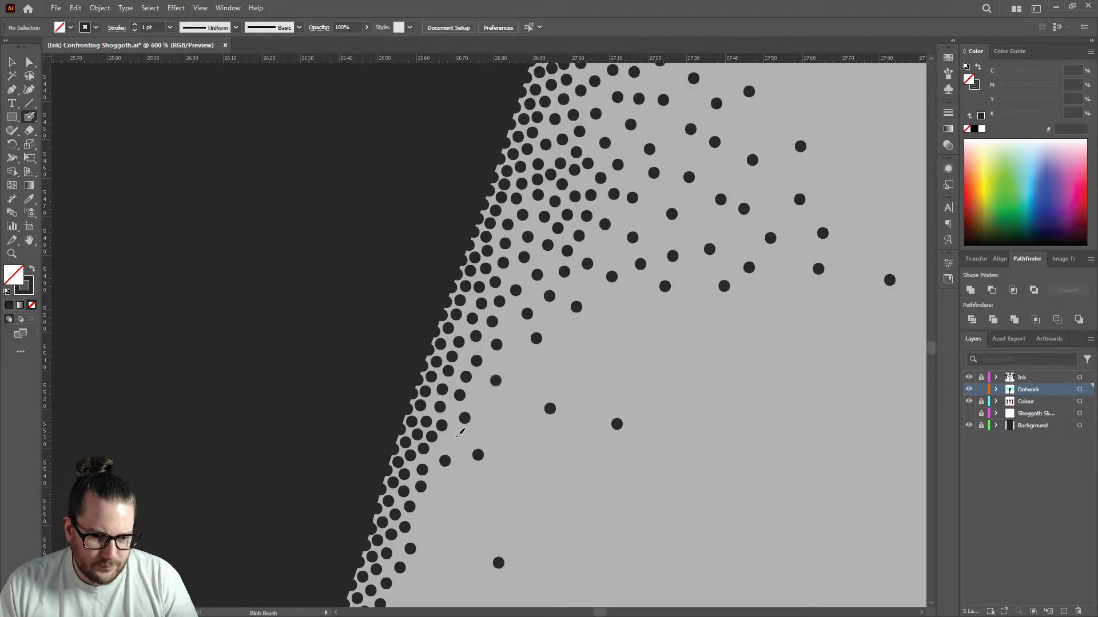
{"action": "left_click", "coordinate": [452, 439]}
{"action": "left_click", "coordinate": [476, 389]}
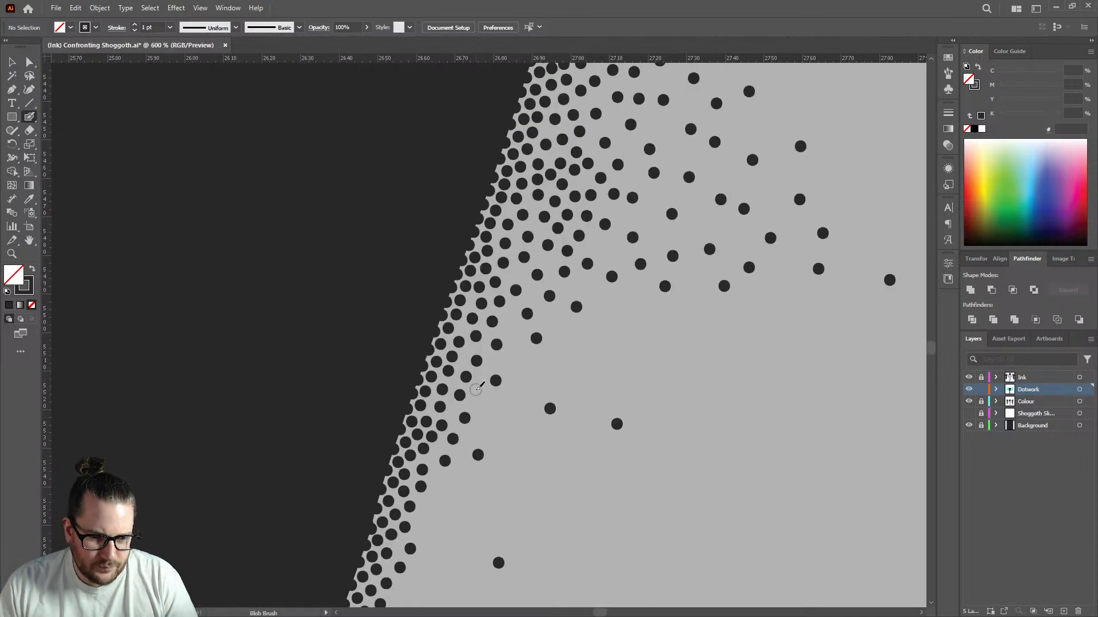
{"action": "left_click", "coordinate": [511, 316]}
{"action": "left_click", "coordinate": [531, 295]}
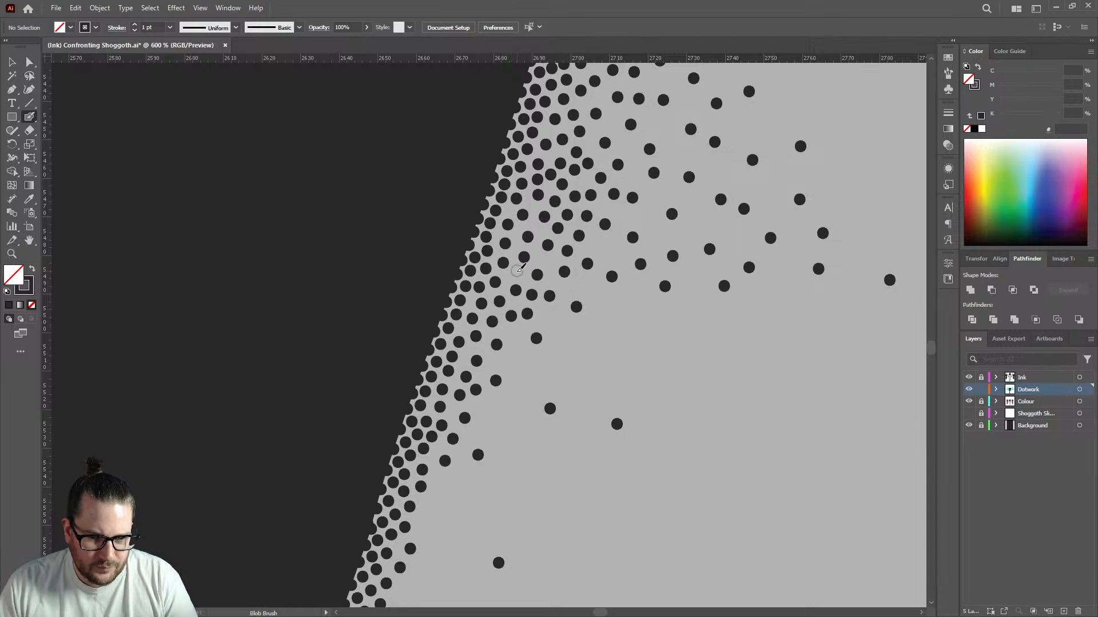
{"action": "left_click", "coordinate": [516, 274]}
Begin dot shading in the narrow wedge where the crease lines meet between the buttocks, undoing one misplaced dot along one line.
{"action": "scroll", "coordinate": [617, 271], "scroll_direction": "down", "scroll_amount": 7}
{"action": "scroll", "coordinate": [599, 275], "scroll_direction": "down", "scroll_amount": 2}
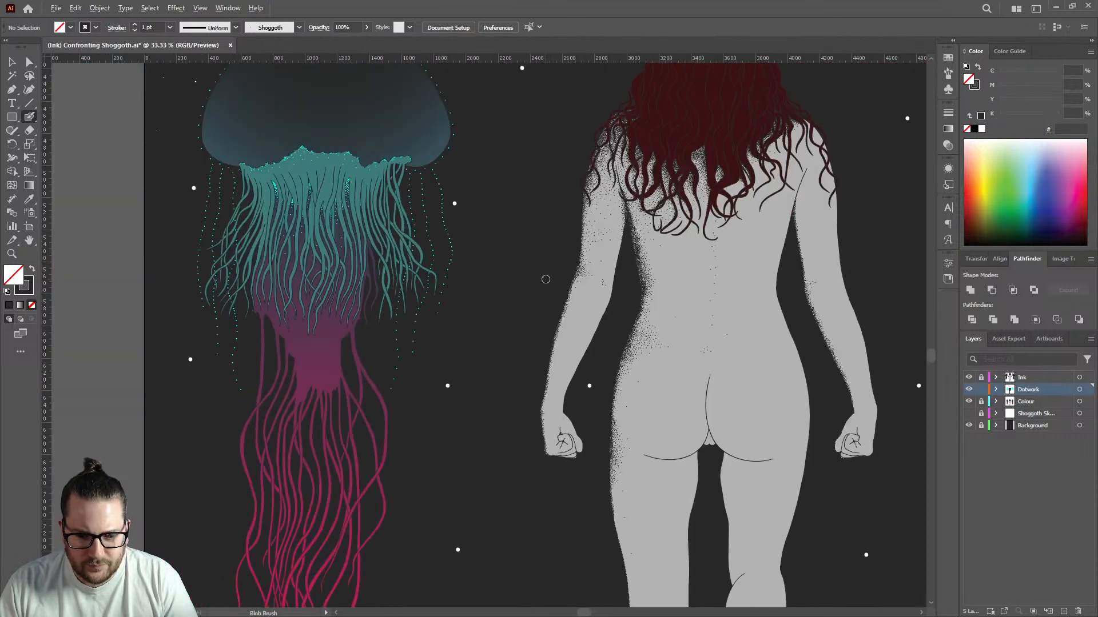
{"action": "scroll", "coordinate": [577, 428], "scroll_direction": "down", "scroll_amount": 1}
{"action": "scroll", "coordinate": [709, 435], "scroll_direction": "up", "scroll_amount": 11}
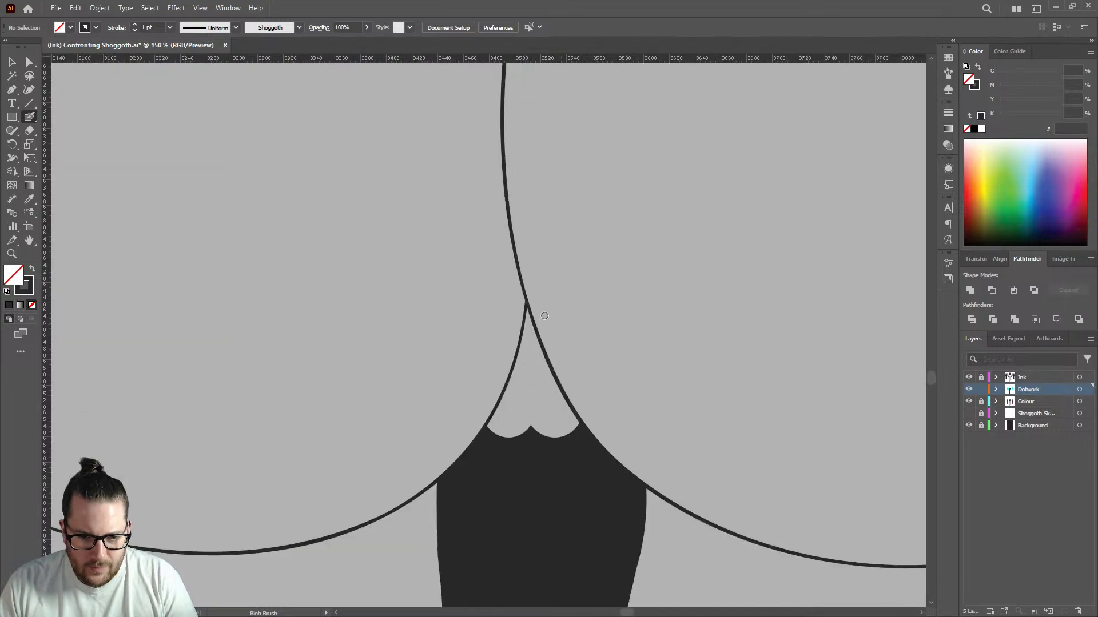
{"action": "left_click", "coordinate": [501, 251]}
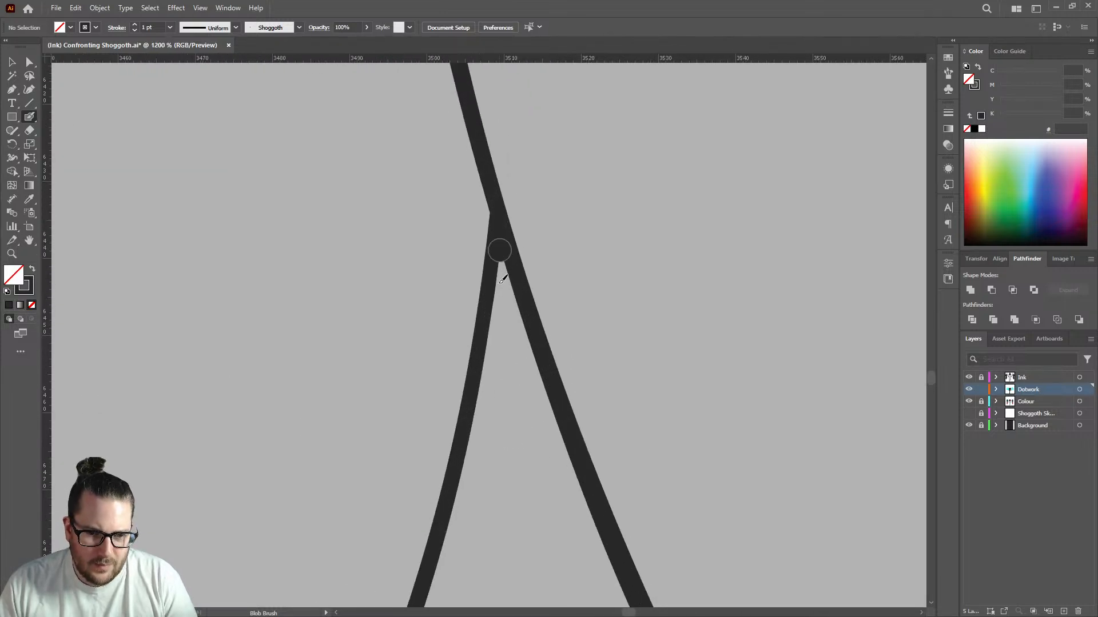
{"action": "left_click", "coordinate": [494, 286]}
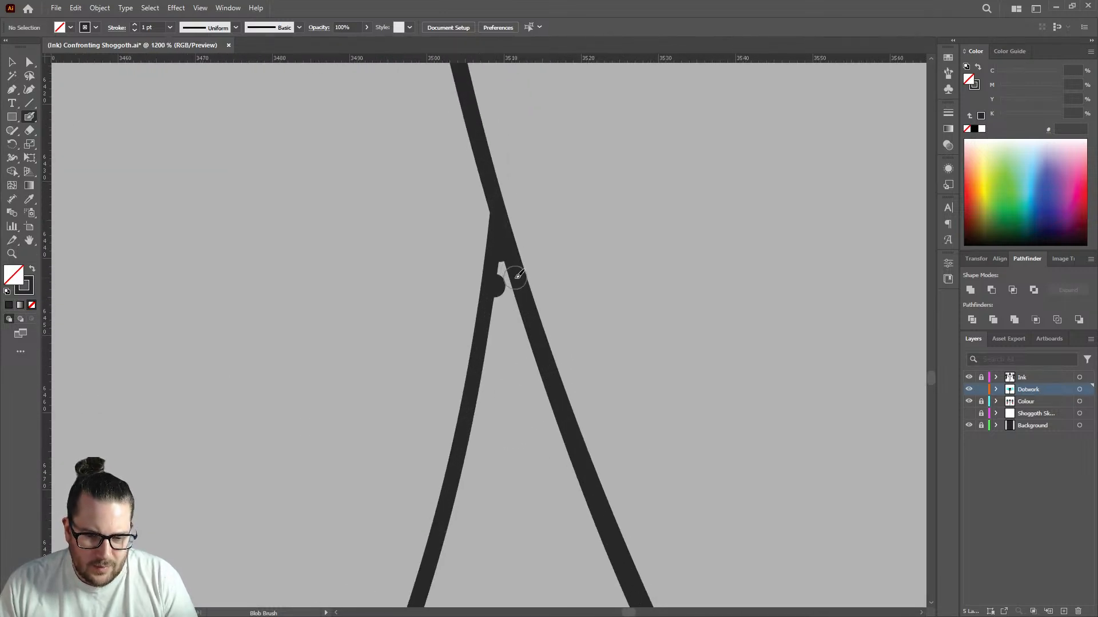
{"action": "key", "text": "ctrl+z"}
{"action": "left_click", "coordinate": [514, 300]}
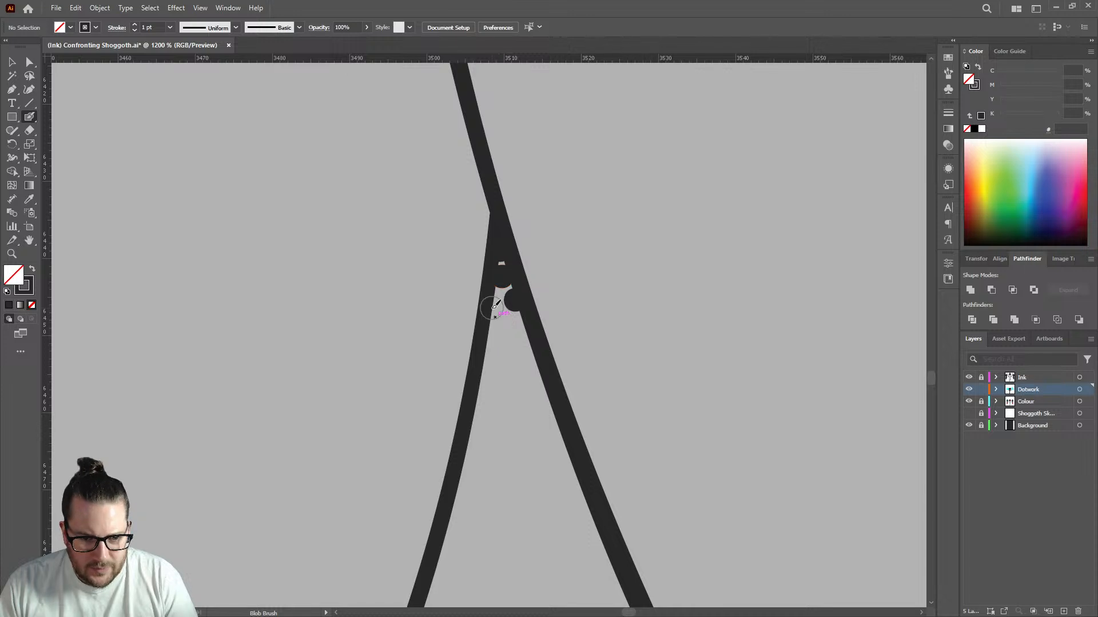
{"action": "left_click", "coordinate": [491, 310]}
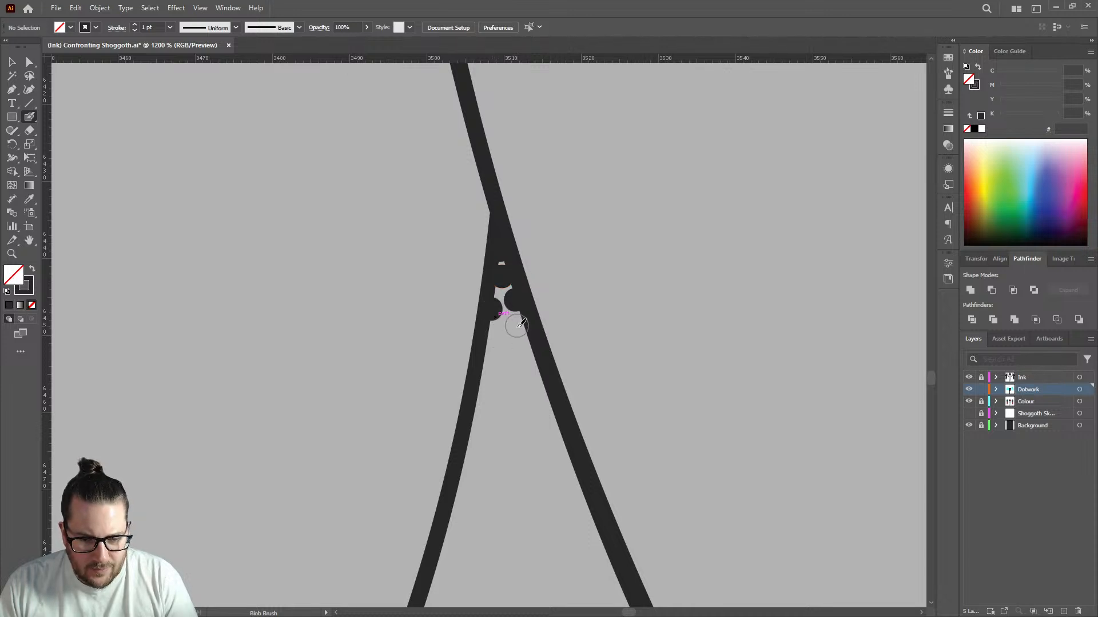
{"action": "left_click", "coordinate": [516, 327]}
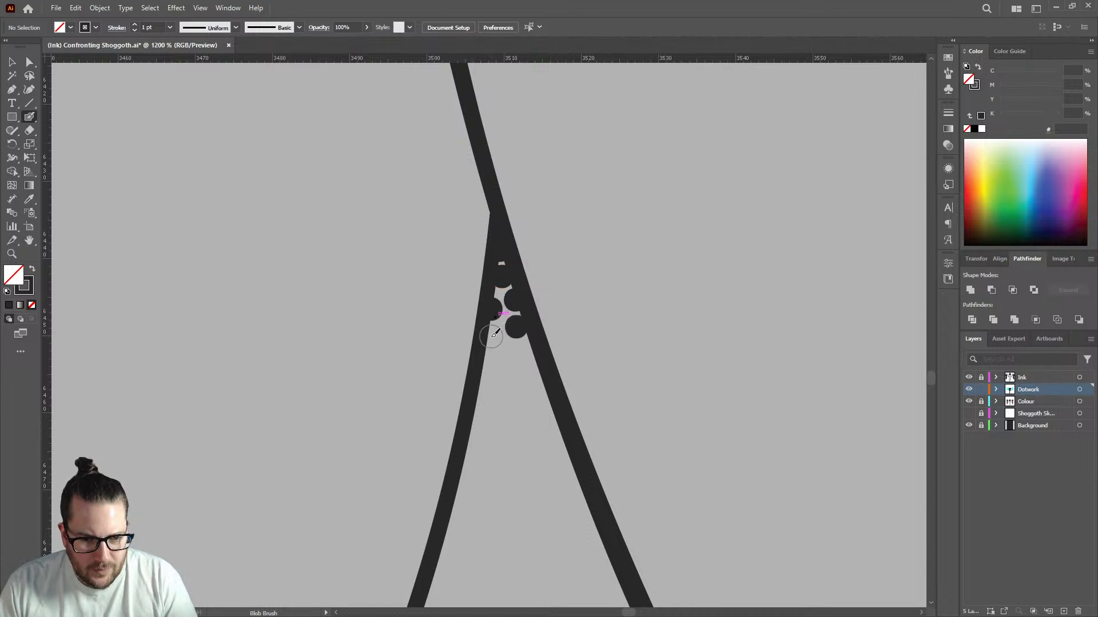
{"action": "left_click", "coordinate": [490, 337]}
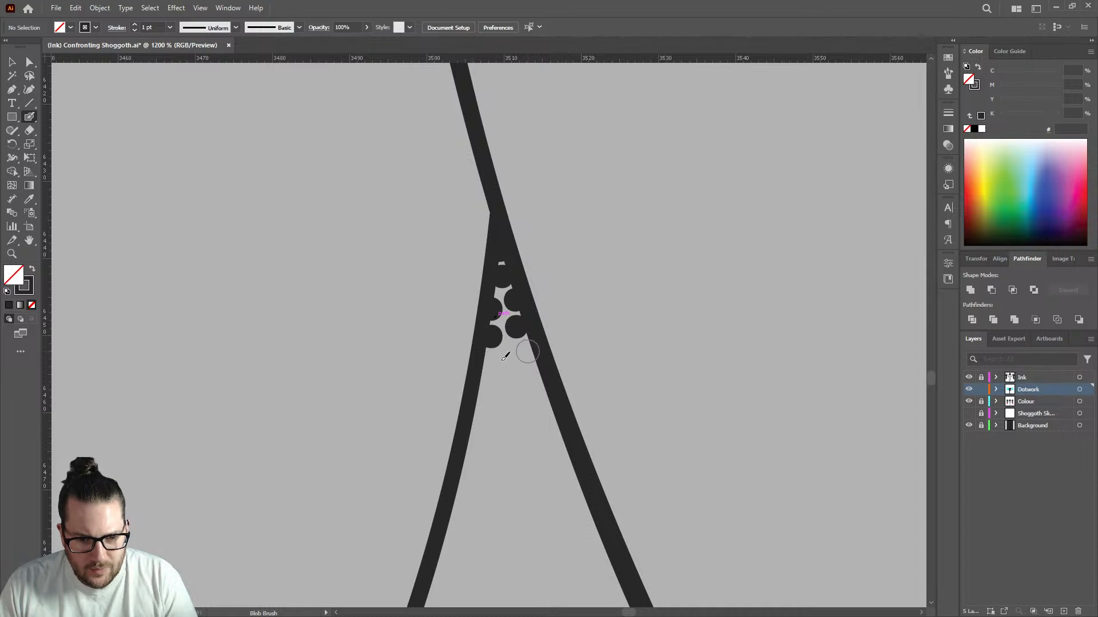
Extend the wedge's shading downward with closely spaced dots along both crease lines and in the space between them.
{"action": "left_click", "coordinate": [527, 351]}
{"action": "left_click", "coordinate": [501, 362]}
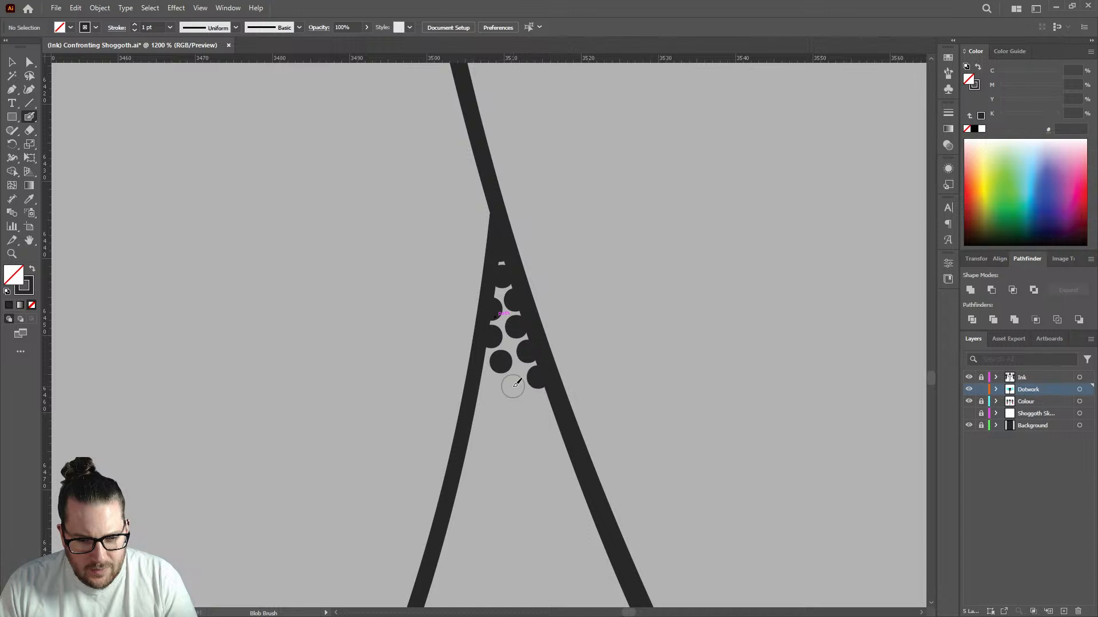
{"action": "left_click", "coordinate": [513, 386]}
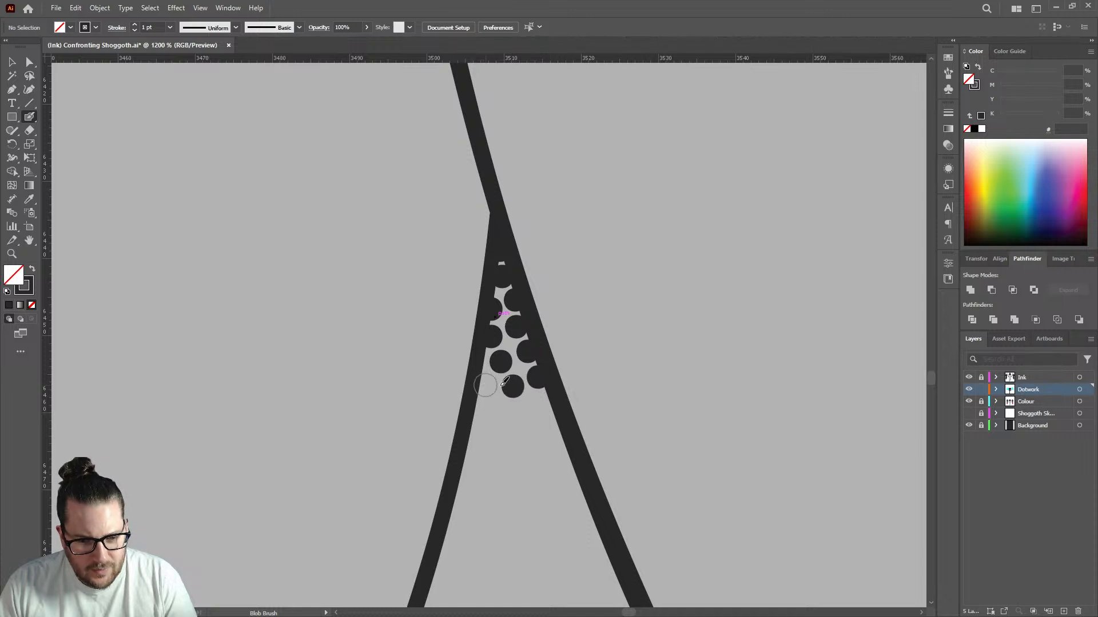
{"action": "left_click", "coordinate": [486, 385]}
Continue the wedge's dot shading with a spaced row across its width and another dot against the right crease line.
{"action": "scroll", "coordinate": [543, 392], "scroll_direction": "down", "scroll_amount": 2}
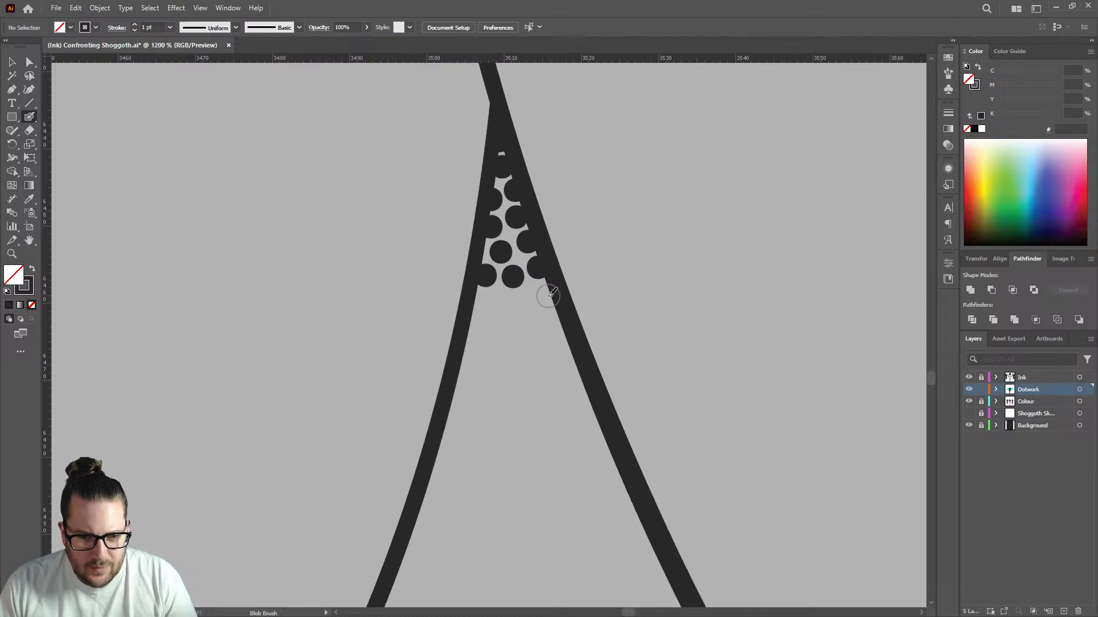
{"action": "left_click", "coordinate": [546, 296]}
{"action": "left_click", "coordinate": [520, 306]}
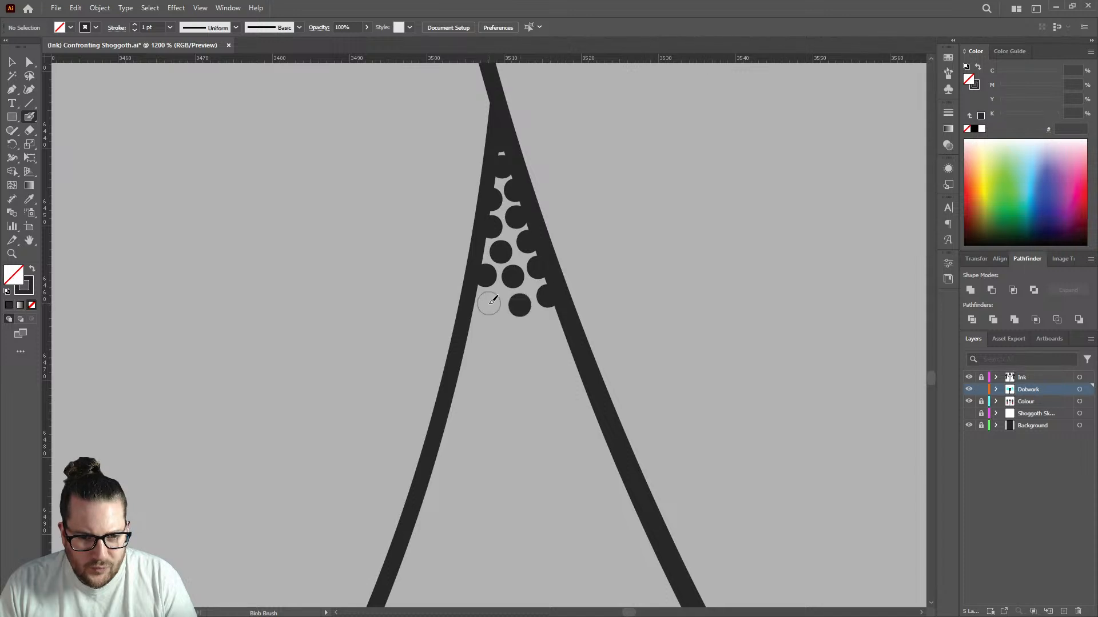
{"action": "left_click", "coordinate": [488, 303]}
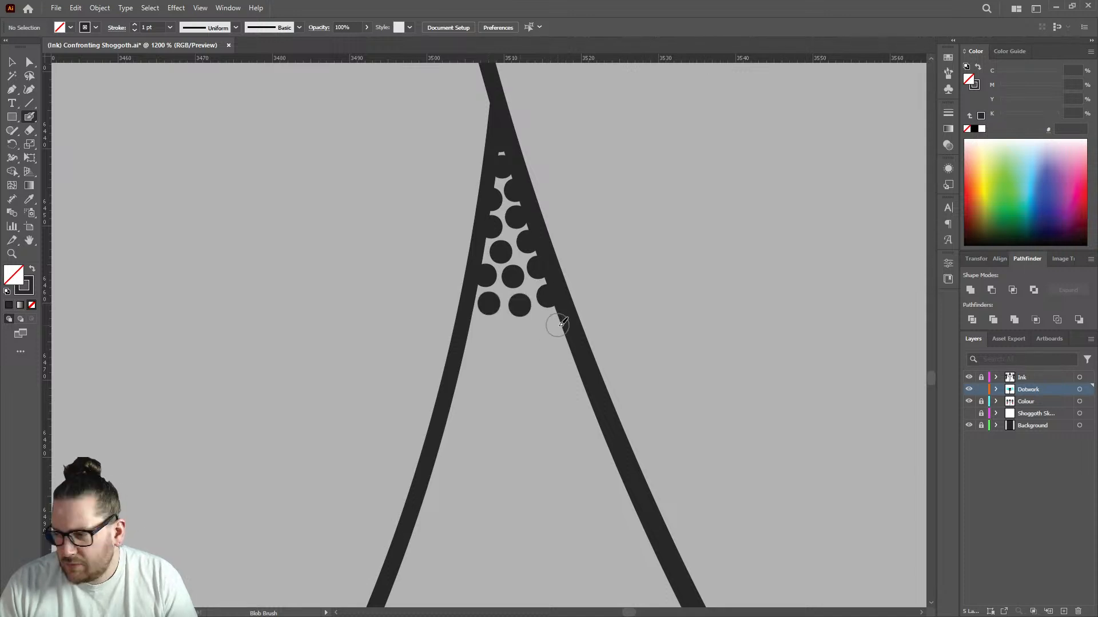
{"action": "left_click", "coordinate": [557, 323]}
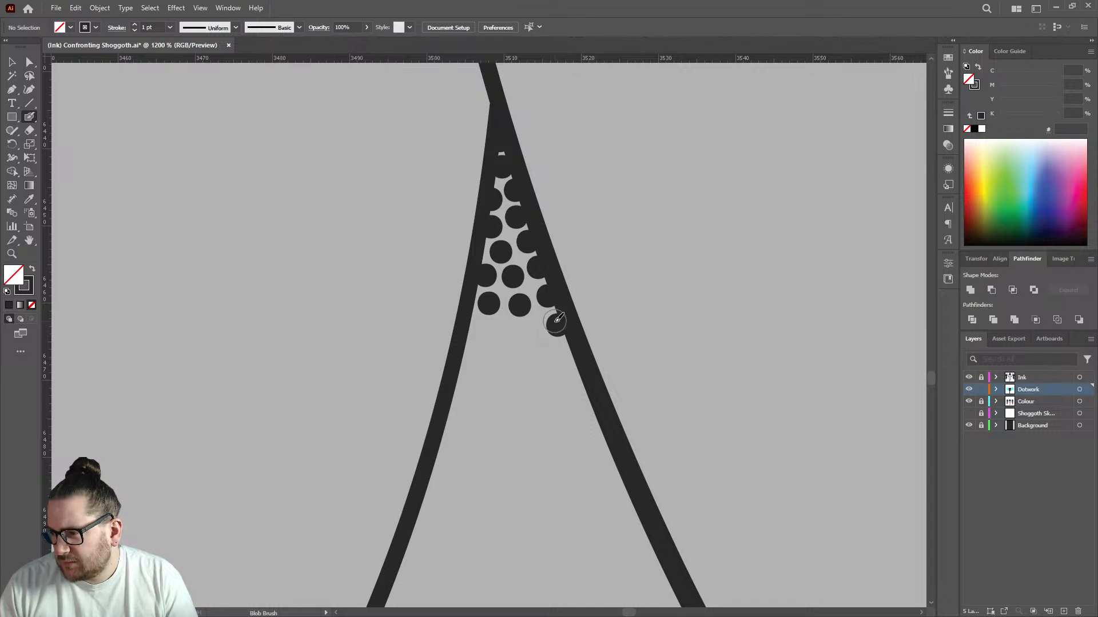
Extend the wedge's dots down the right crease line in staggered diagonal rows that step inward toward the middle.
{"action": "scroll", "coordinate": [514, 304], "scroll_direction": "down", "scroll_amount": 3}
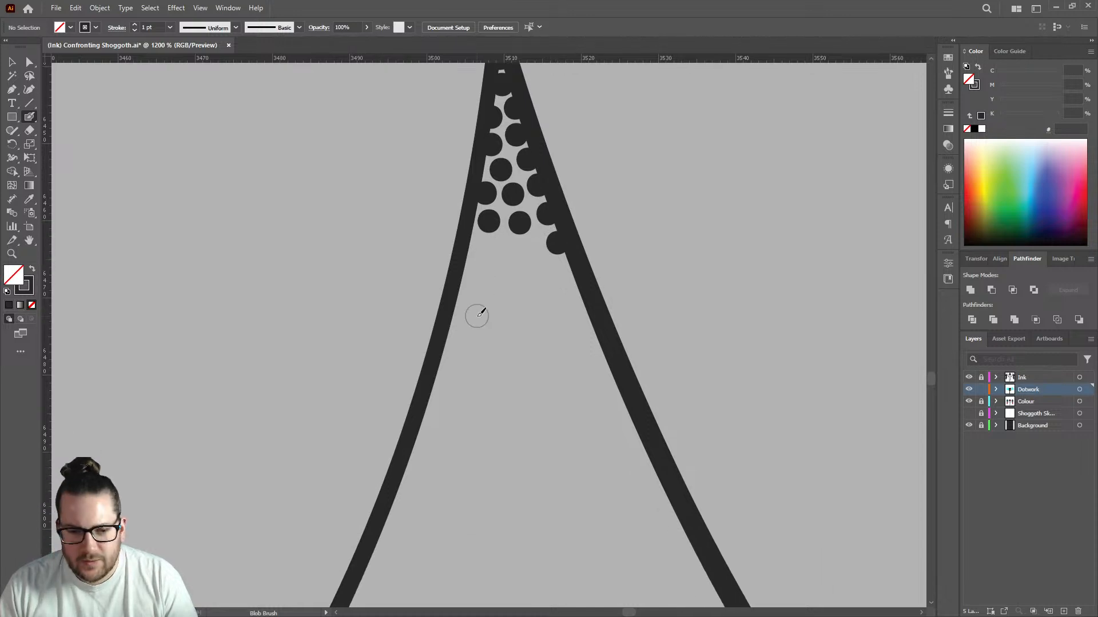
{"action": "left_click", "coordinate": [528, 249]}
{"action": "left_click", "coordinate": [568, 276]}
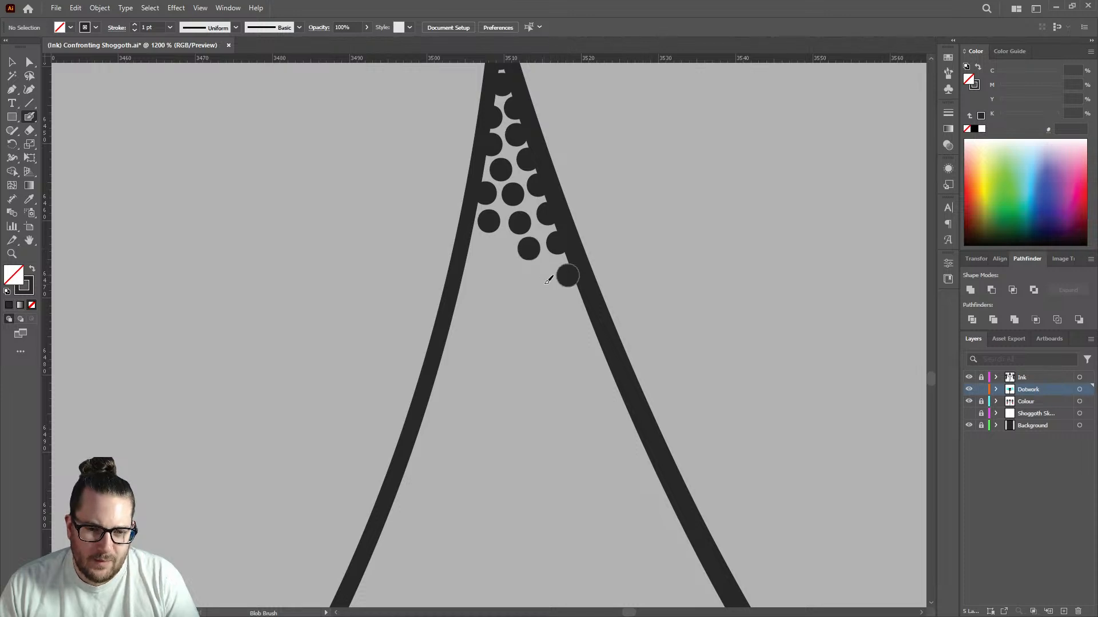
{"action": "left_click", "coordinate": [539, 275]}
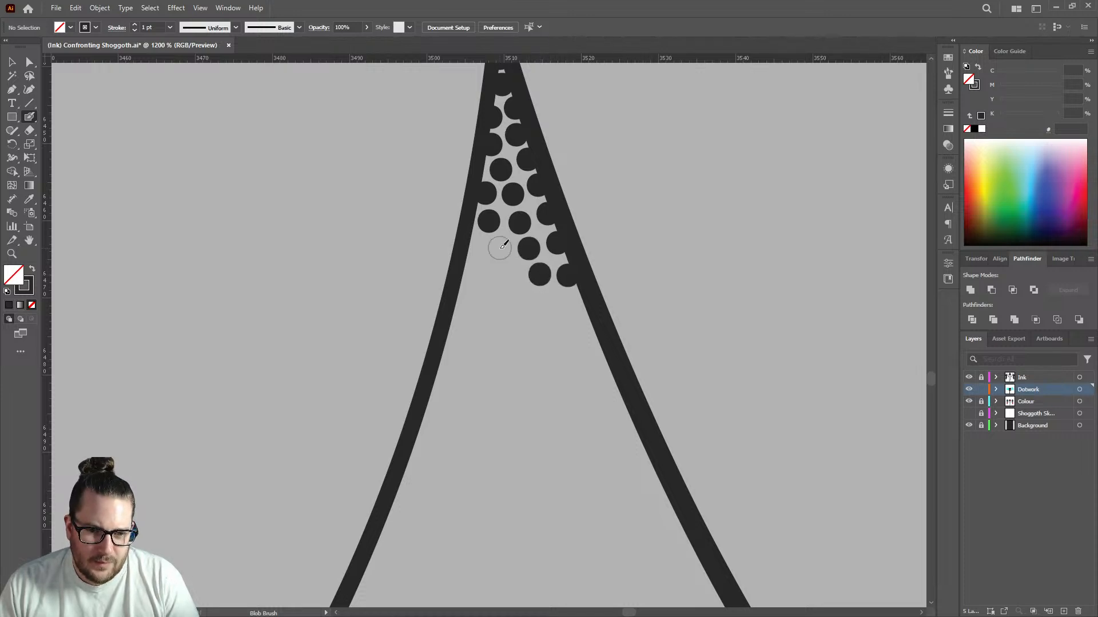
{"action": "left_click", "coordinate": [552, 303]}
{"action": "left_click", "coordinate": [509, 279]}
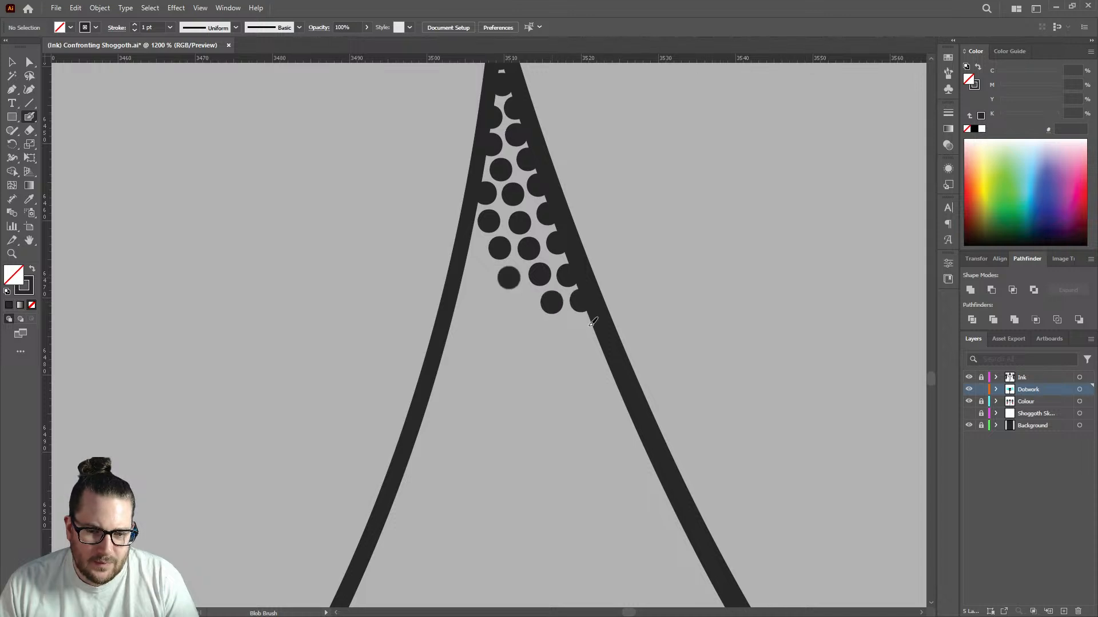
{"action": "left_click", "coordinate": [521, 307]}
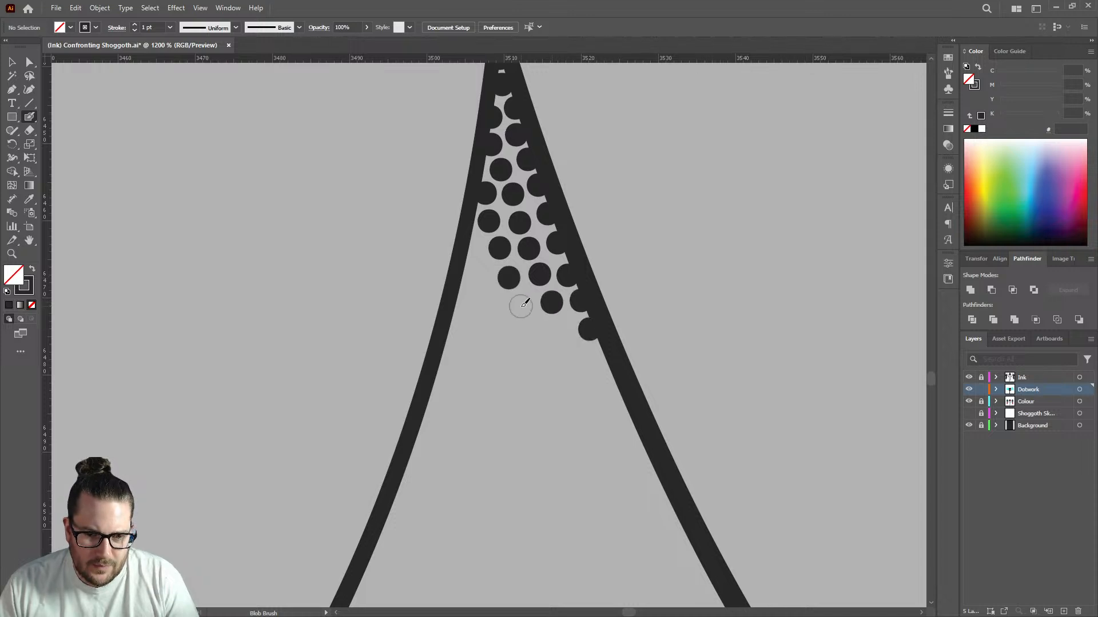
Fill the wedge's left side with dots along the left crease line and extend the lowest row of shading.
{"action": "left_click", "coordinate": [471, 247]}
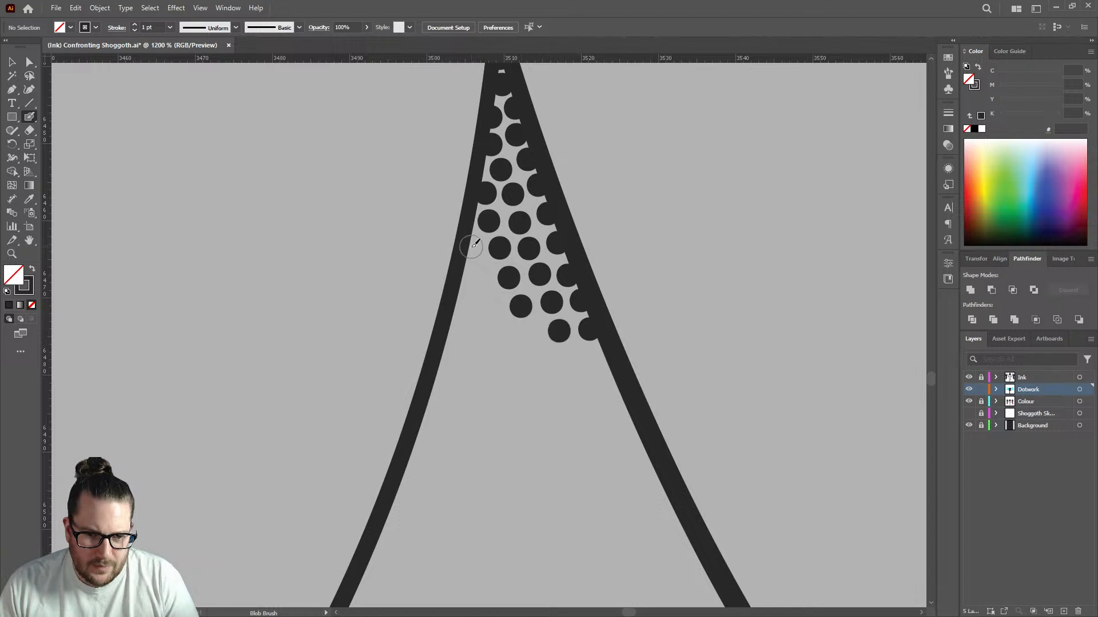
{"action": "left_click", "coordinate": [480, 275]}
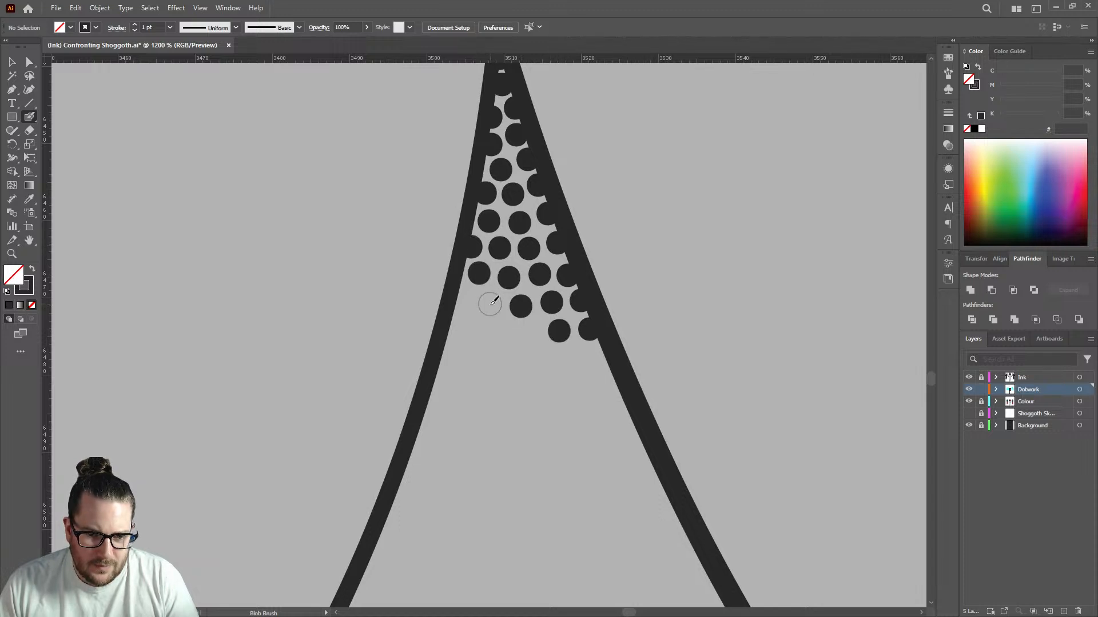
{"action": "left_click", "coordinate": [491, 306]}
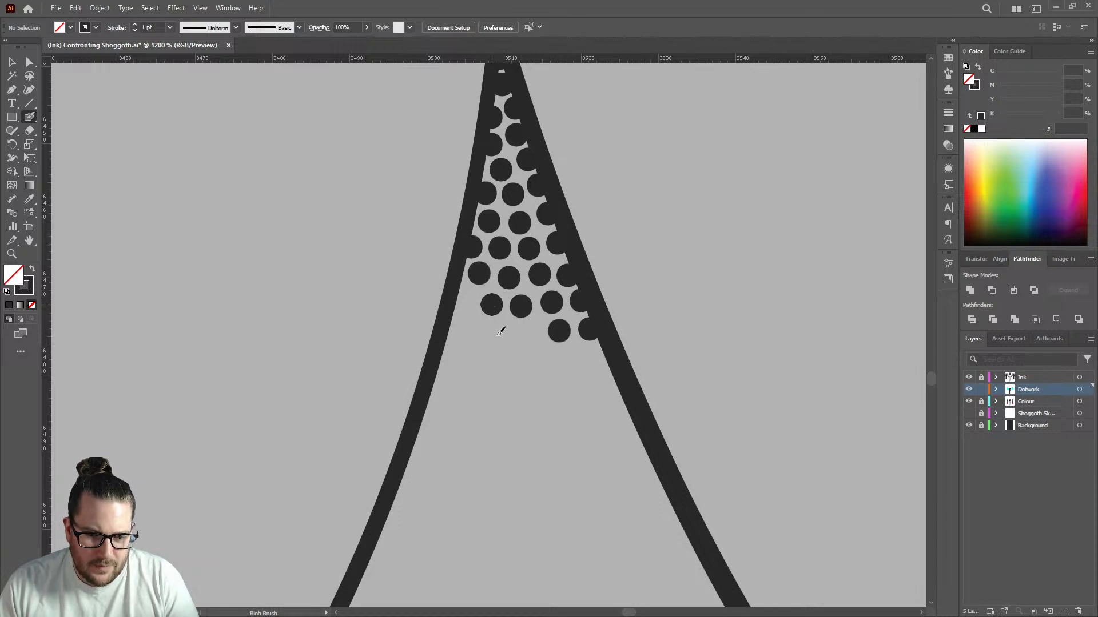
{"action": "left_click", "coordinate": [530, 333]}
{"action": "left_click", "coordinate": [597, 356]}
Scatter loose, widely spaced dots on the left thigh, inward from the dense band along its outer edge.
{"action": "scroll", "coordinate": [550, 283], "scroll_direction": "down", "scroll_amount": 1}
{"action": "scroll", "coordinate": [551, 283], "scroll_direction": "down", "scroll_amount": 10}
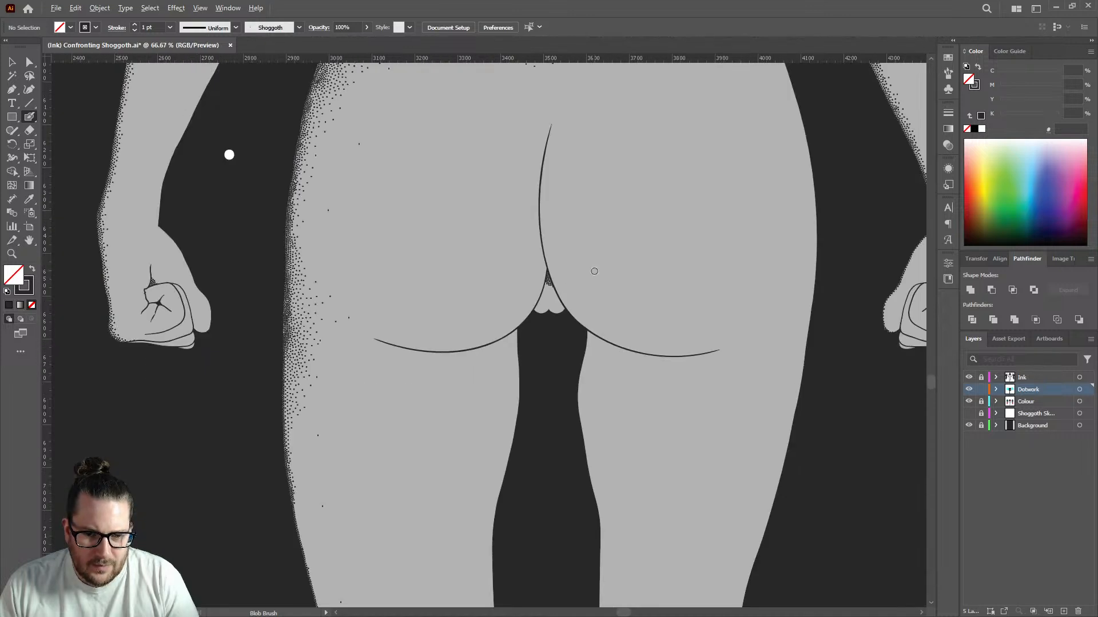
{"action": "scroll", "coordinate": [487, 324], "scroll_direction": "down", "scroll_amount": 1}
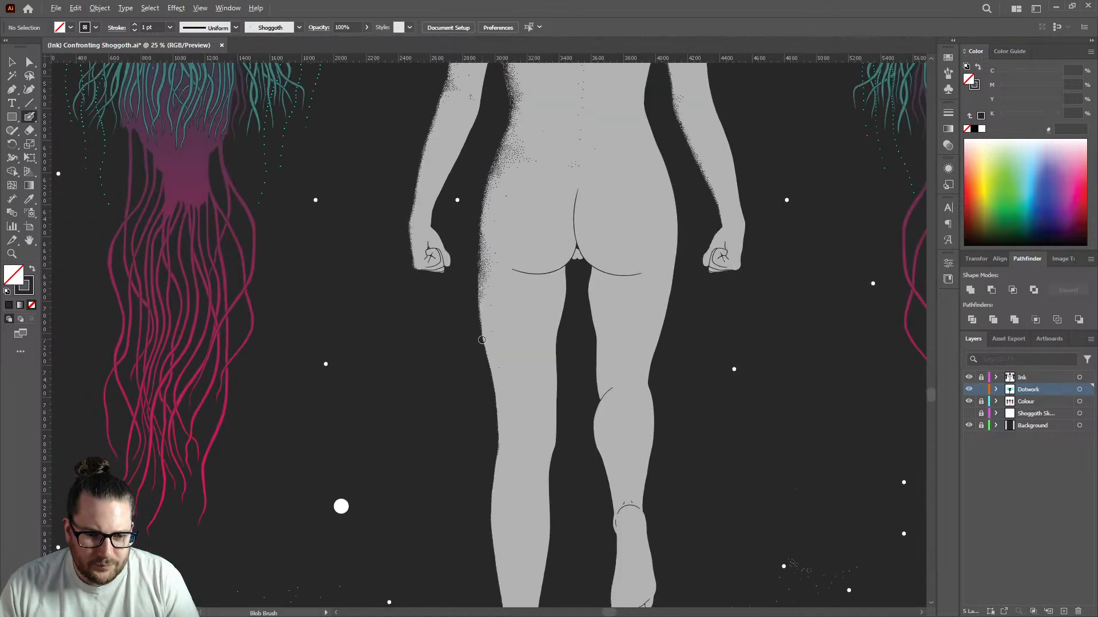
{"action": "scroll", "coordinate": [492, 315], "scroll_direction": "up", "scroll_amount": 6}
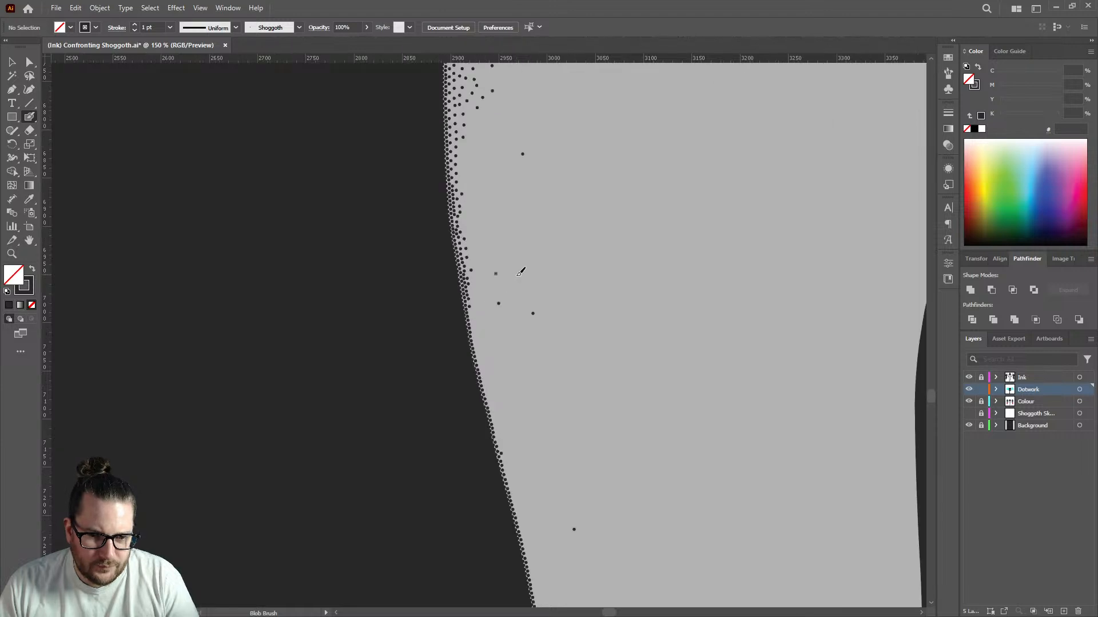
{"action": "left_click", "coordinate": [498, 216]}
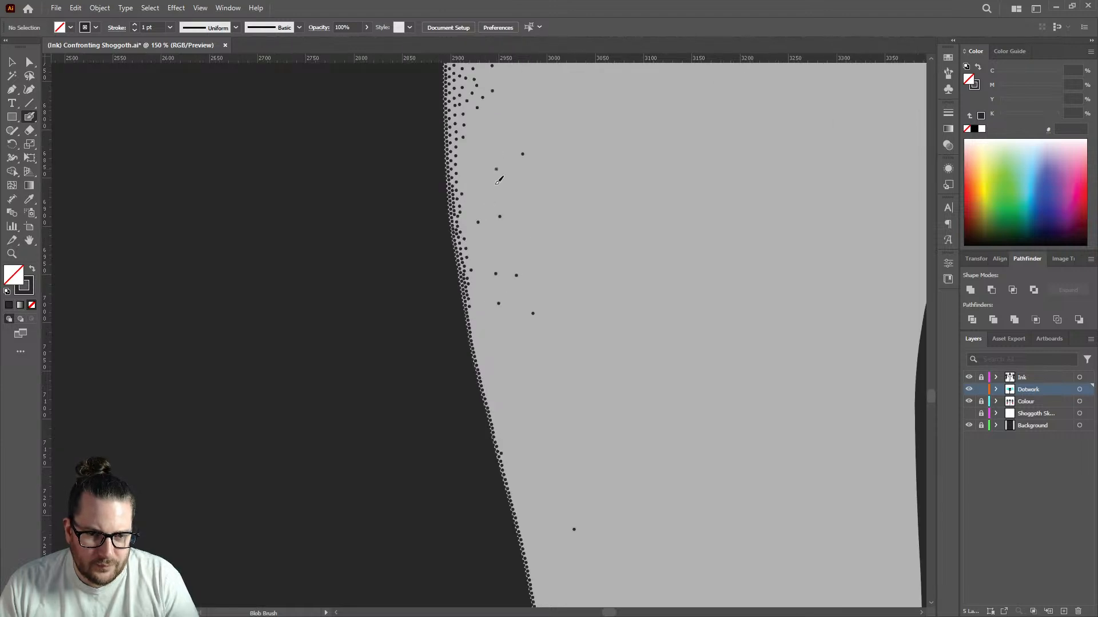
{"action": "scroll", "coordinate": [555, 271], "scroll_direction": "up", "scroll_amount": 3}
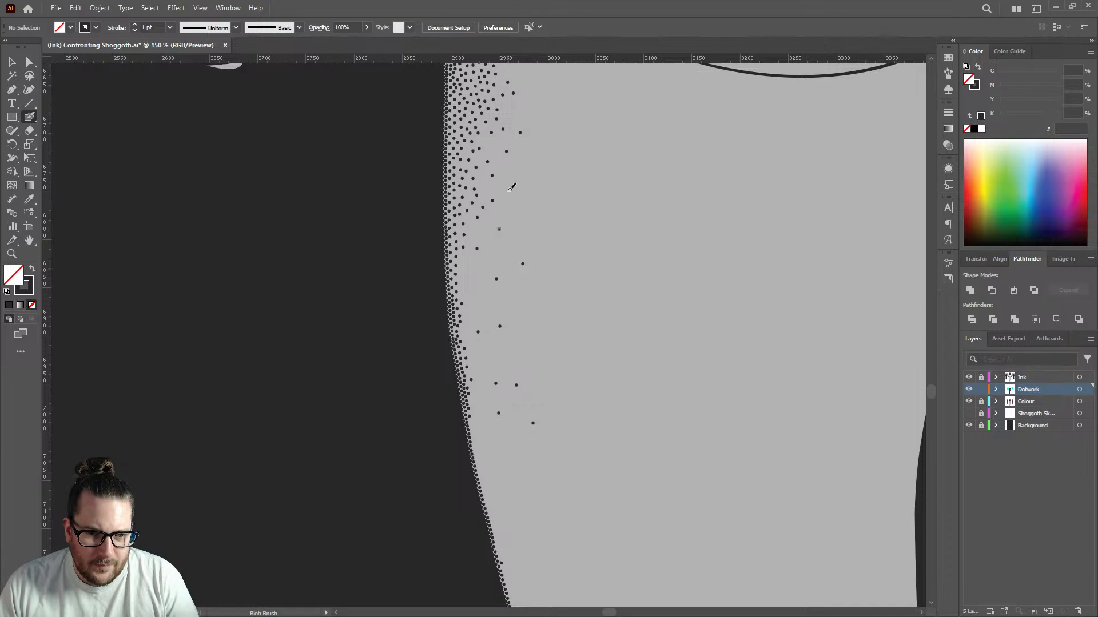
{"action": "scroll", "coordinate": [521, 329], "scroll_direction": "down", "scroll_amount": 3}
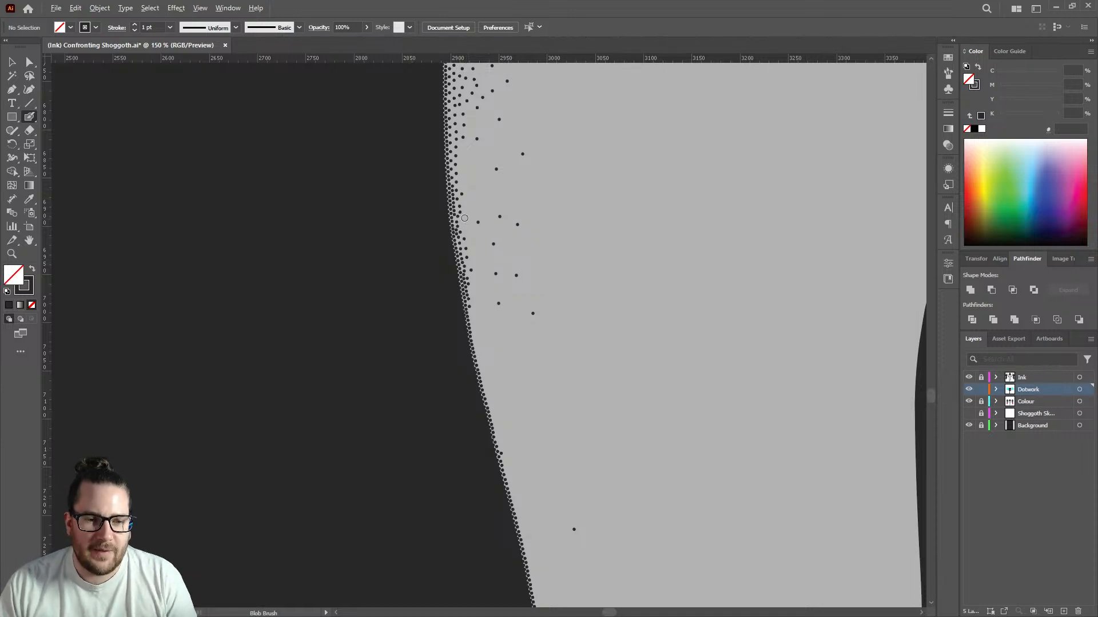
Add dots along the inner side of the left thigh's dense band, spacing them wider toward the loose outlying dots.
{"action": "scroll", "coordinate": [464, 217], "scroll_direction": "up", "scroll_amount": 3}
{"action": "scroll", "coordinate": [506, 194], "scroll_direction": "up", "scroll_amount": 3}
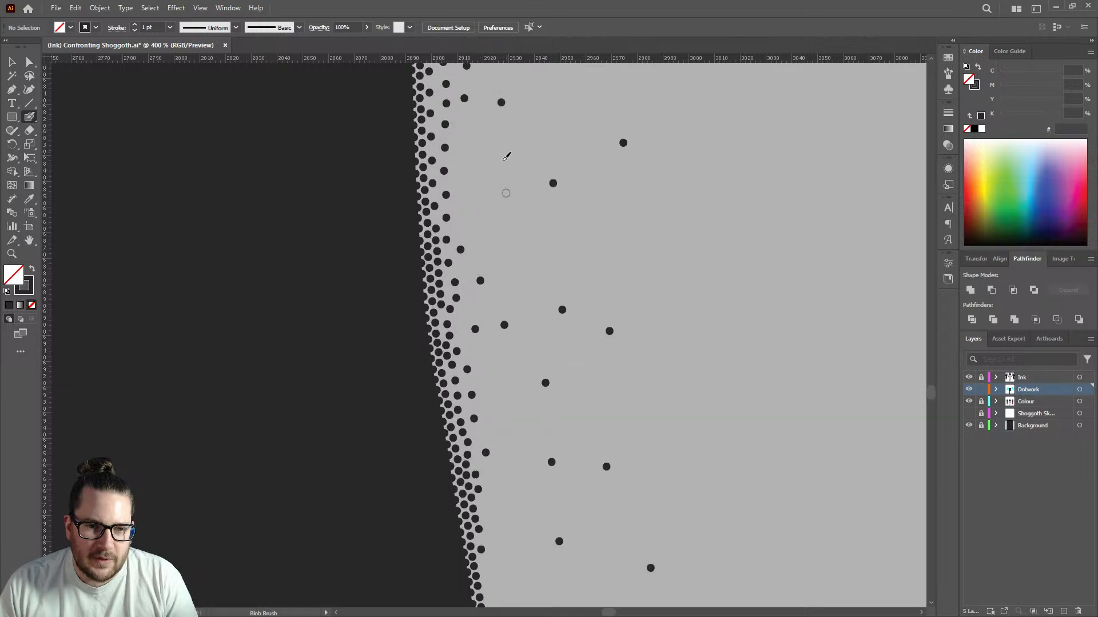
{"action": "left_click", "coordinate": [469, 183]}
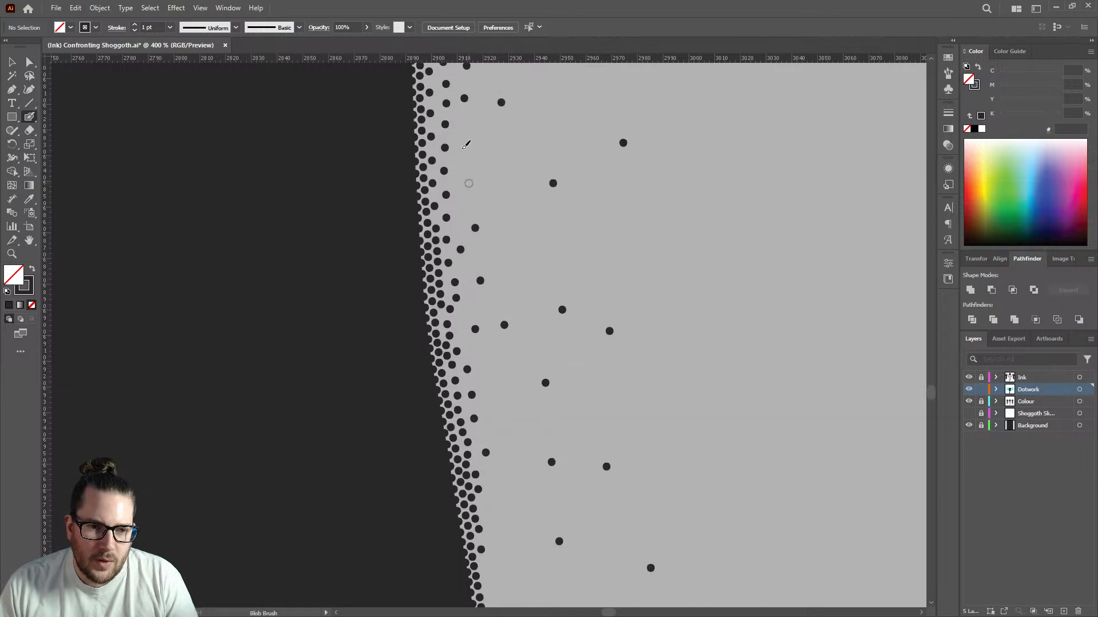
{"action": "left_click", "coordinate": [458, 161]}
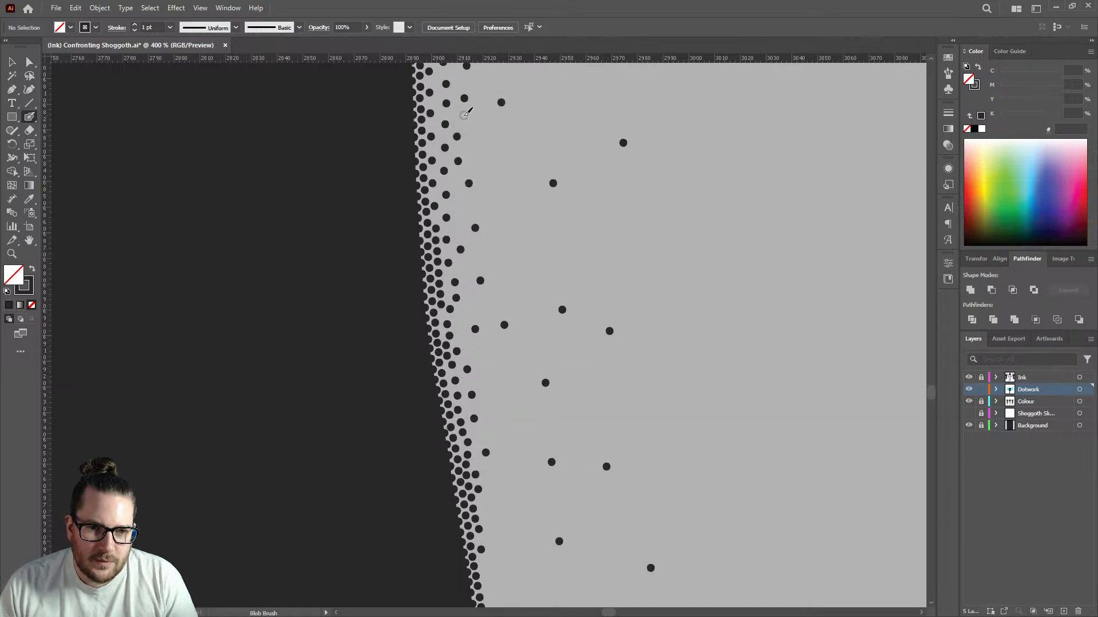
{"action": "scroll", "coordinate": [477, 120], "scroll_direction": "up", "scroll_amount": 3}
{"action": "left_click", "coordinate": [482, 178]}
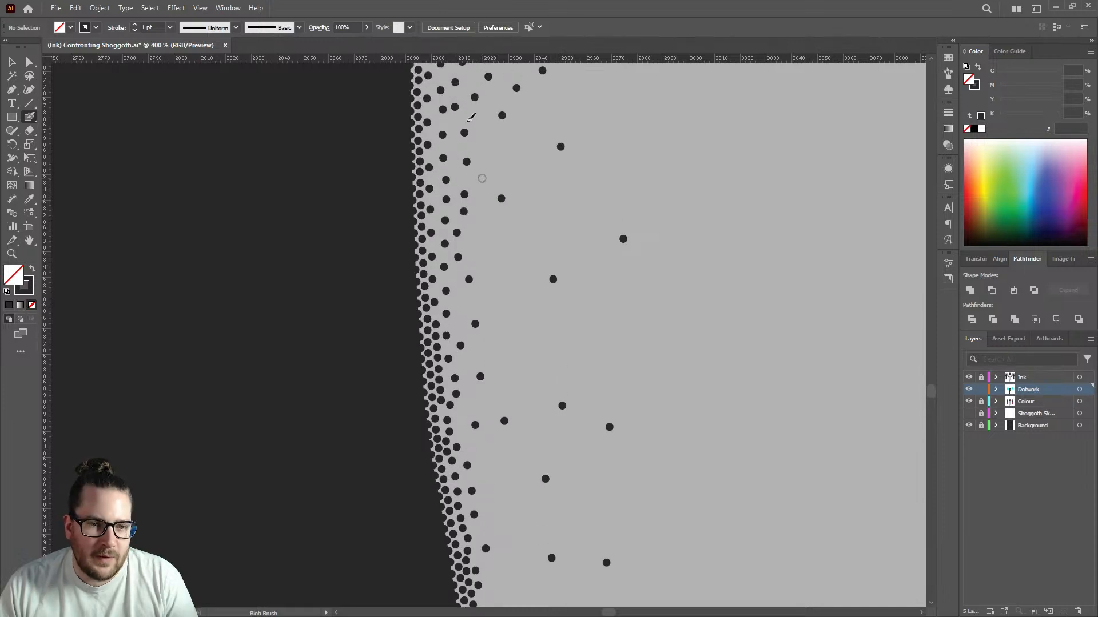
{"action": "left_click", "coordinate": [486, 140]}
{"action": "left_click", "coordinate": [515, 163]}
{"action": "left_click", "coordinate": [493, 248]}
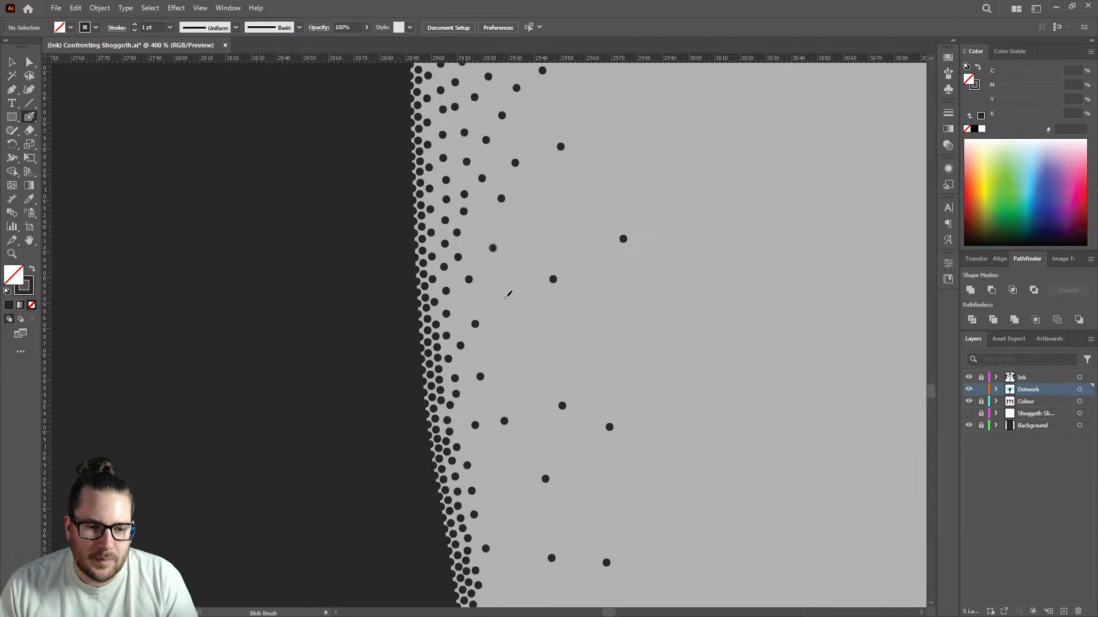
Thicken the narrow part of the thigh's band with dots placed in the gaps along its inner edge.
{"action": "left_click", "coordinate": [503, 296]}
{"action": "left_click", "coordinate": [462, 299]}
{"action": "left_click", "coordinate": [459, 324]}
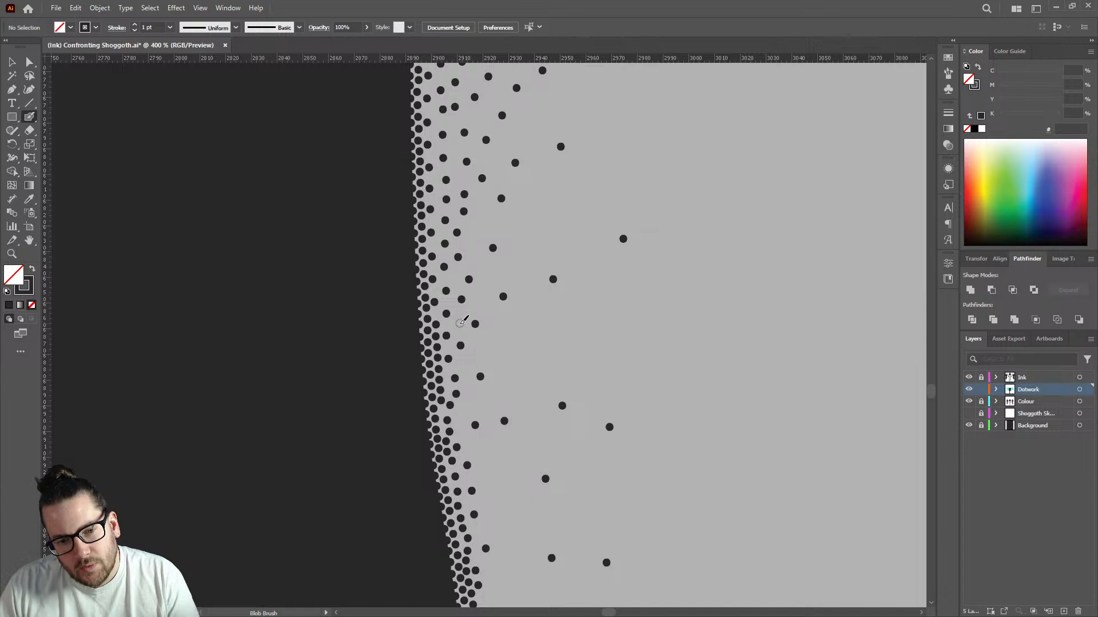
{"action": "left_click", "coordinate": [465, 365]}
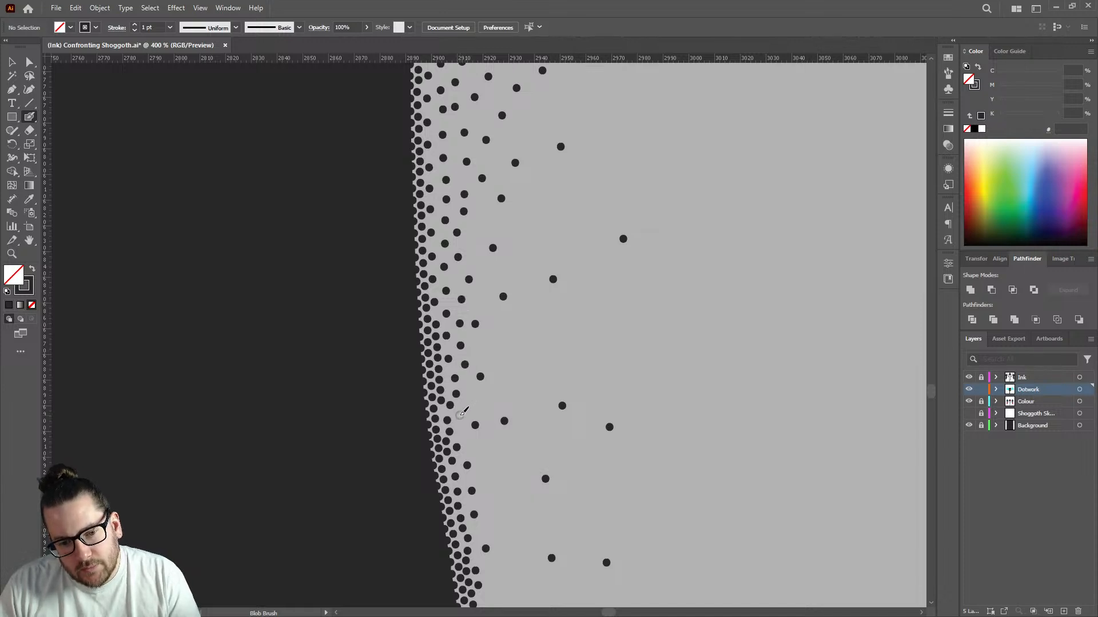
{"action": "left_click", "coordinate": [460, 415]}
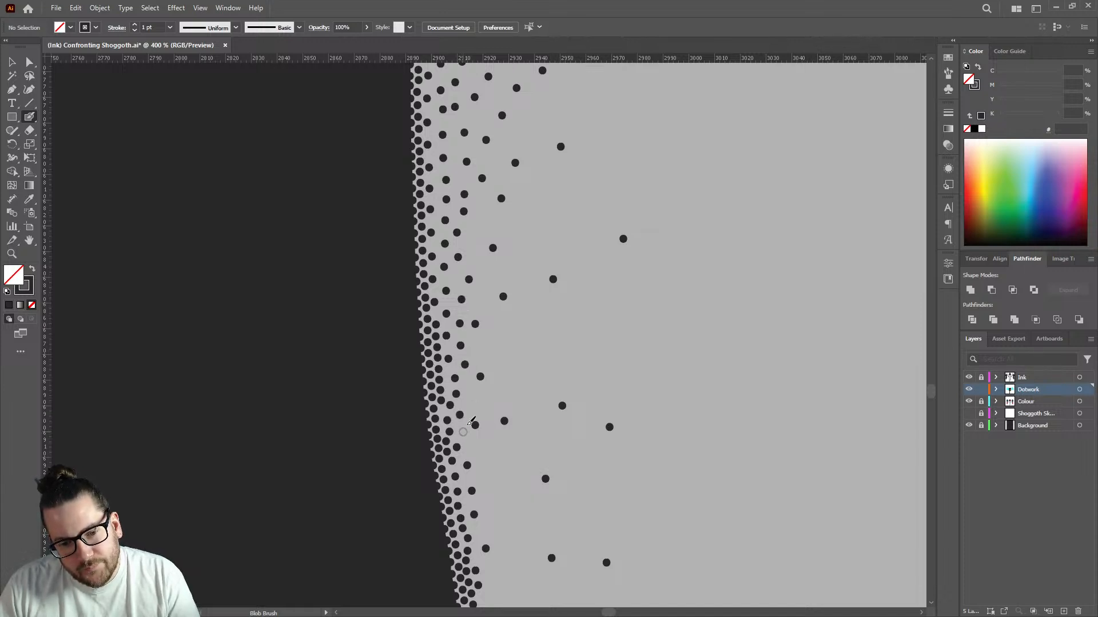
{"action": "left_click", "coordinate": [463, 432]}
{"action": "left_click", "coordinate": [479, 399]}
{"action": "left_click", "coordinate": [477, 350]}
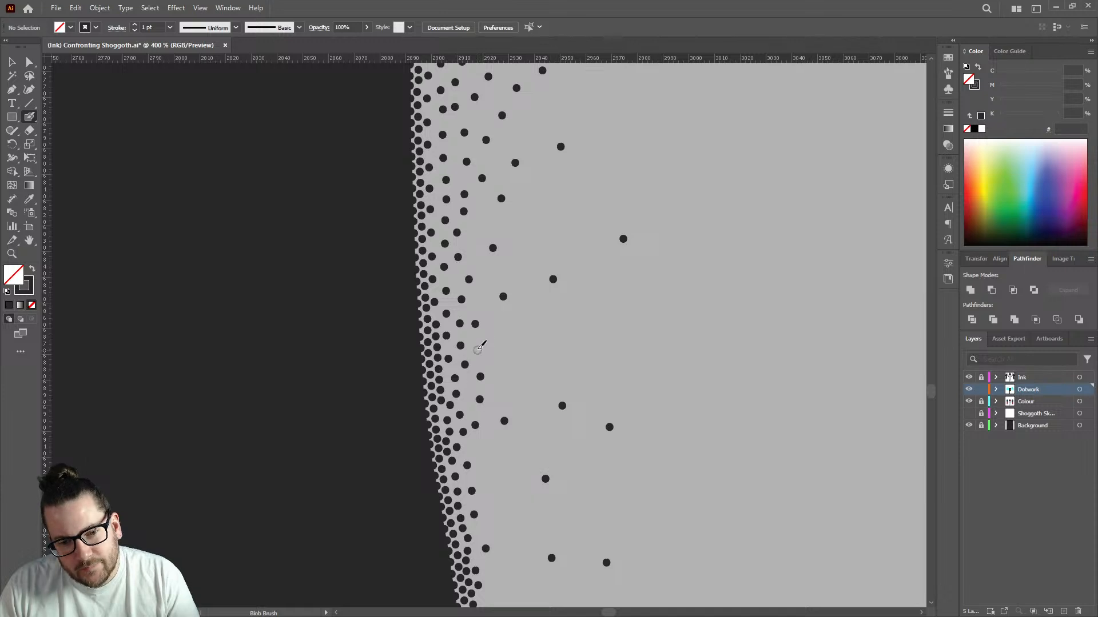
Work back up the thigh's band, adding a further column of spaced dots along its inner side.
{"action": "left_click", "coordinate": [483, 298]}
{"action": "left_click", "coordinate": [475, 260]}
{"action": "left_click", "coordinate": [470, 242]}
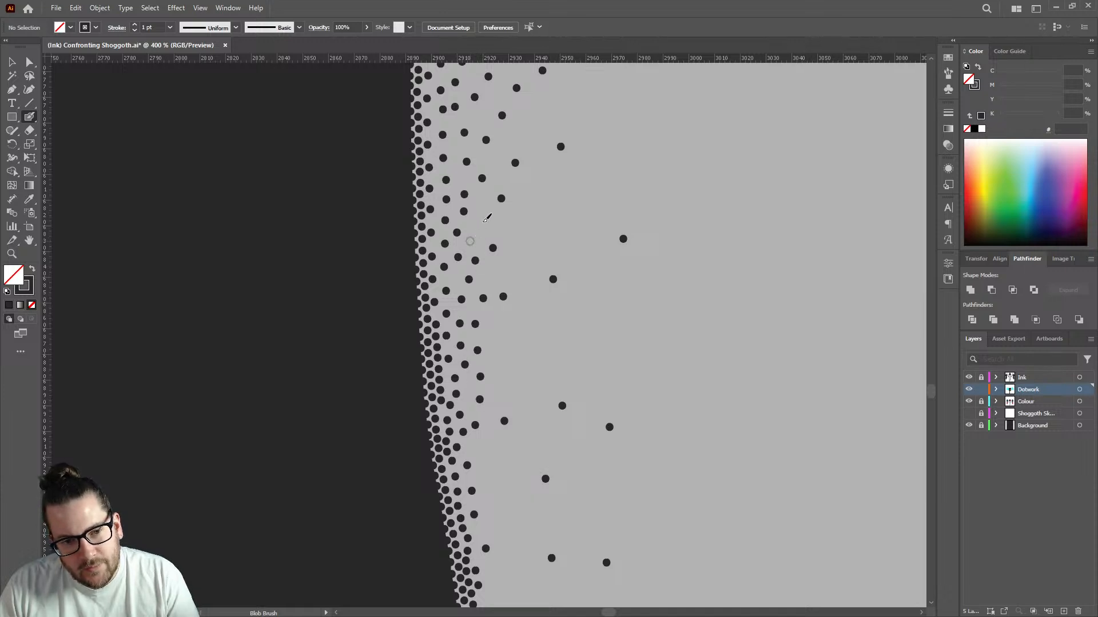
{"action": "left_click", "coordinate": [479, 223]}
{"action": "left_click", "coordinate": [483, 202]}
Continue the column of spaced dots down the thigh's band to where the shading tapers into the thin edge.
{"action": "scroll", "coordinate": [490, 315], "scroll_direction": "down", "scroll_amount": 3}
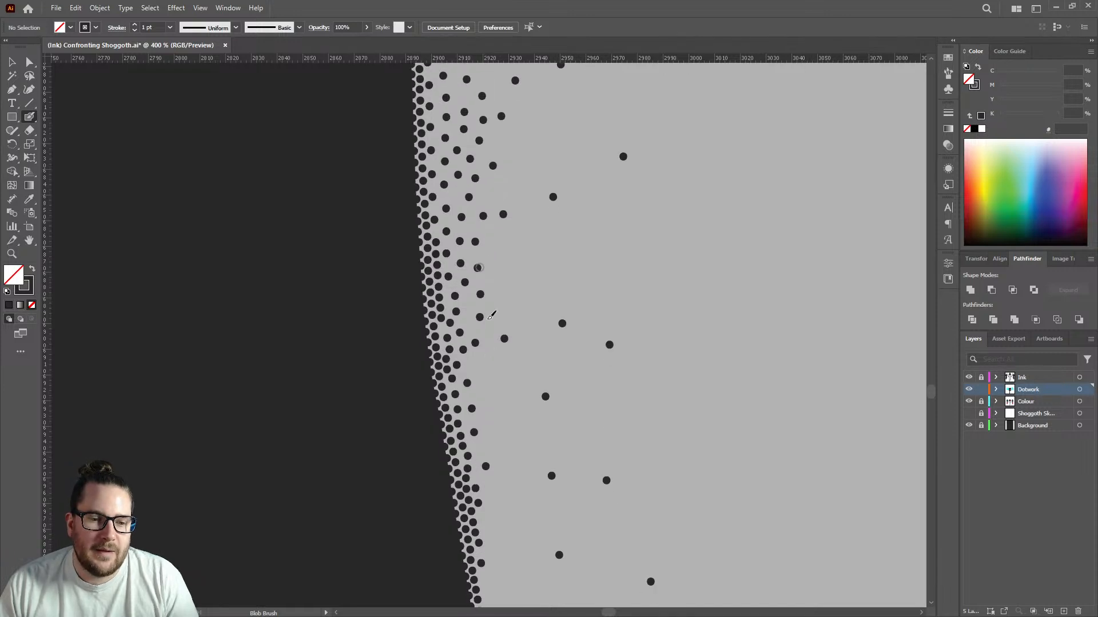
{"action": "left_click", "coordinate": [480, 362]}
{"action": "left_click", "coordinate": [483, 390]}
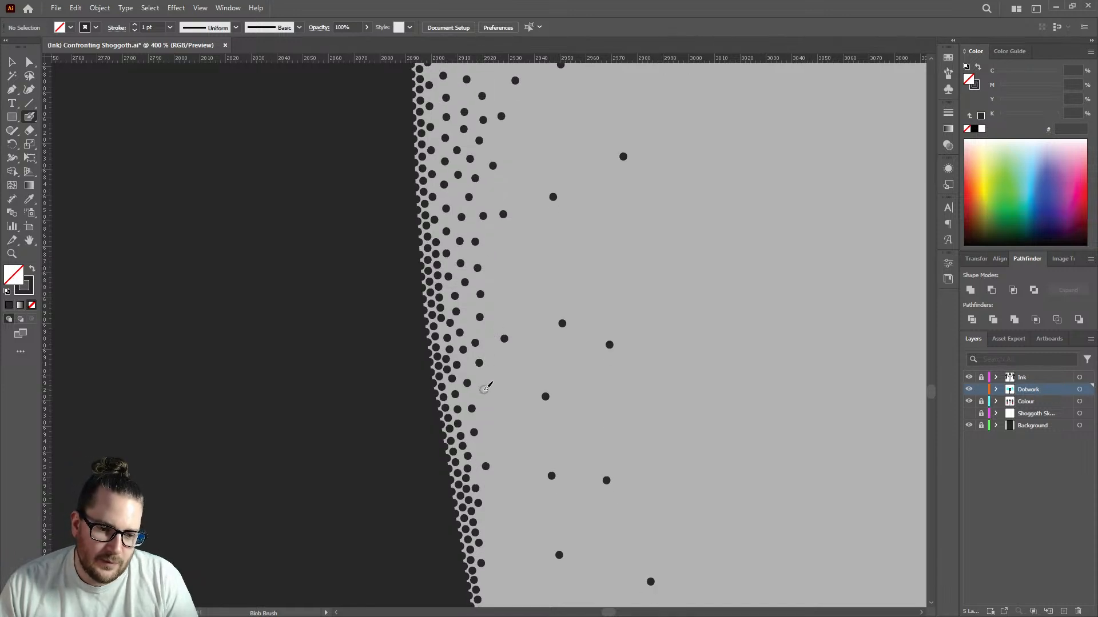
{"action": "left_click", "coordinate": [482, 447]}
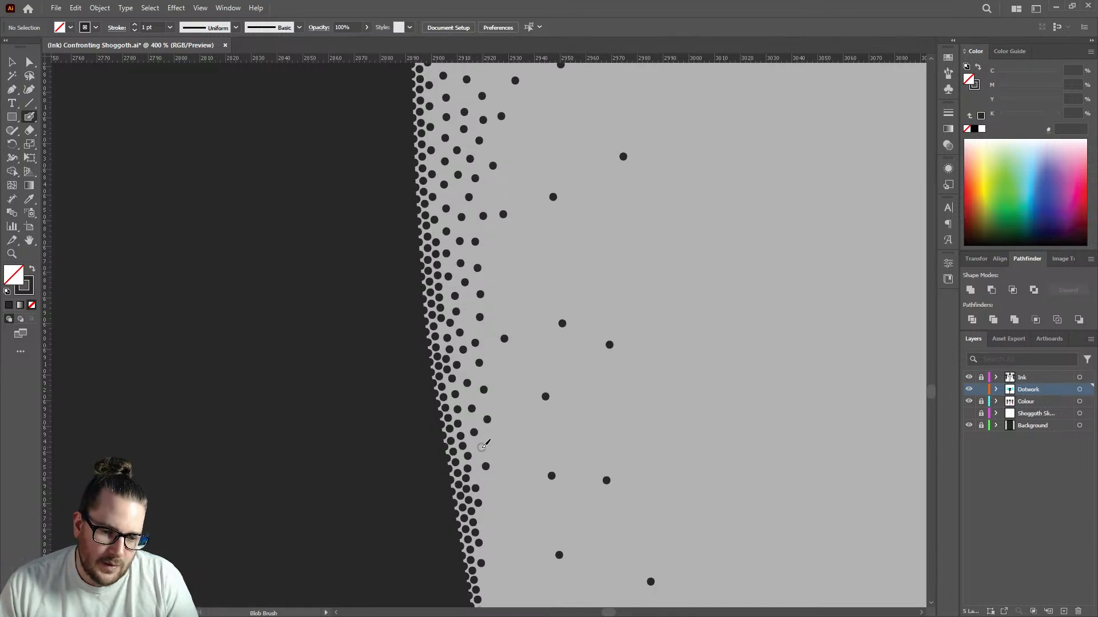
{"action": "left_click", "coordinate": [493, 487]}
Place mid-density dots between the thigh's tapering band and the scattered outlying dots to start the gradient.
{"action": "scroll", "coordinate": [508, 419], "scroll_direction": "down", "scroll_amount": 3}
{"action": "left_click", "coordinate": [511, 308]}
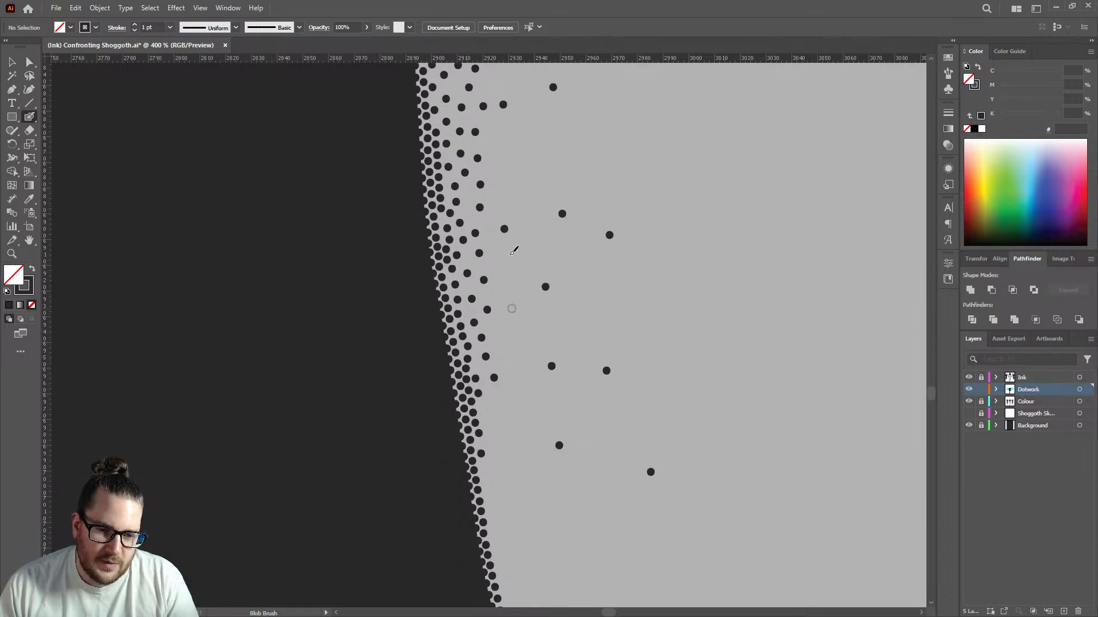
{"action": "left_click", "coordinate": [509, 253]}
{"action": "left_click", "coordinate": [545, 254]}
{"action": "left_click", "coordinate": [512, 286]}
{"action": "left_click", "coordinate": [530, 207]}
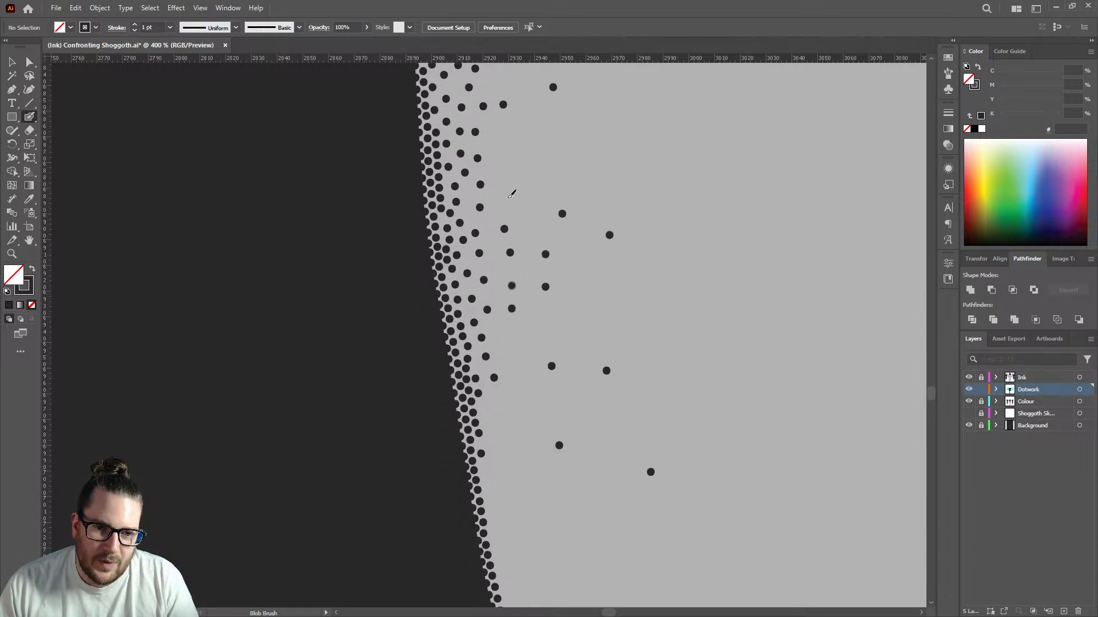
Fill the sparse area higher up the thigh's gradient with dots spaced progressively wider away from the band.
{"action": "left_click", "coordinate": [507, 197]}
{"action": "left_click", "coordinate": [517, 157]}
{"action": "left_click", "coordinate": [495, 127]}
{"action": "left_click", "coordinate": [499, 170]}
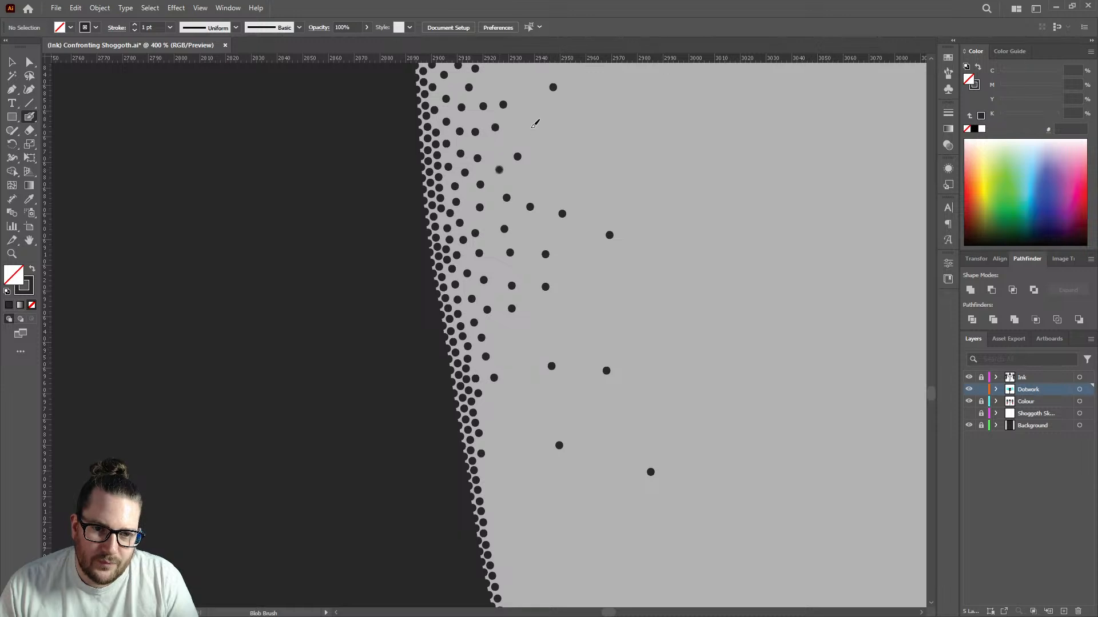
{"action": "left_click", "coordinate": [531, 174]}
{"action": "left_click", "coordinate": [531, 128]}
{"action": "left_click", "coordinate": [550, 190]}
{"action": "left_click", "coordinate": [527, 233]}
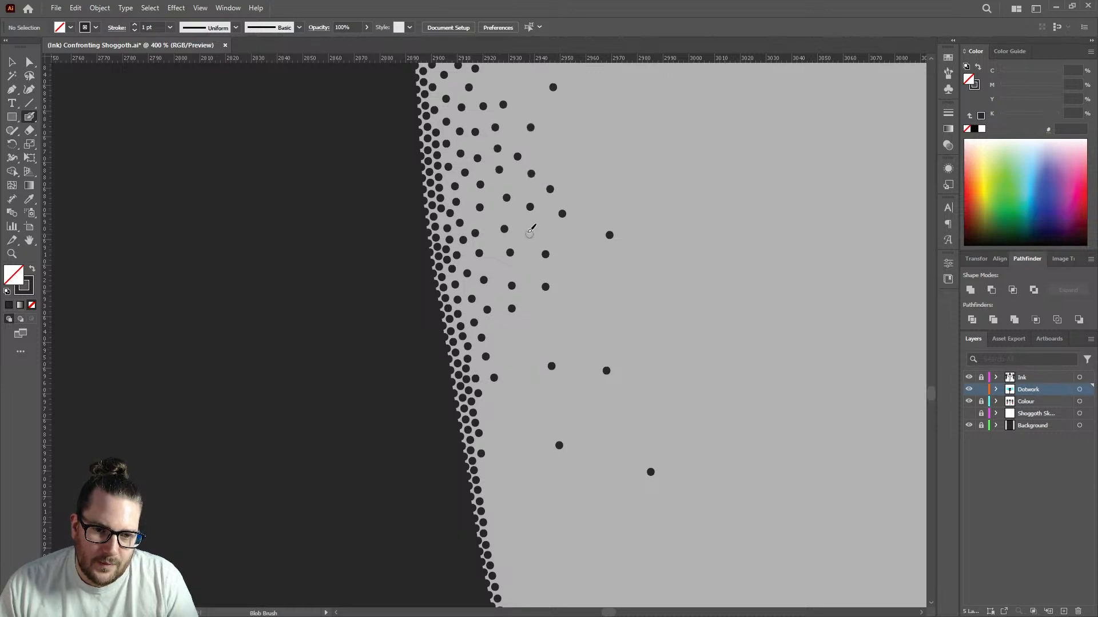
Add single dots to the thigh's gradient and just outside its tapering band to even out the spacing.
{"action": "left_click", "coordinate": [498, 267]}
{"action": "scroll", "coordinate": [503, 264], "scroll_direction": "down", "scroll_amount": 3}
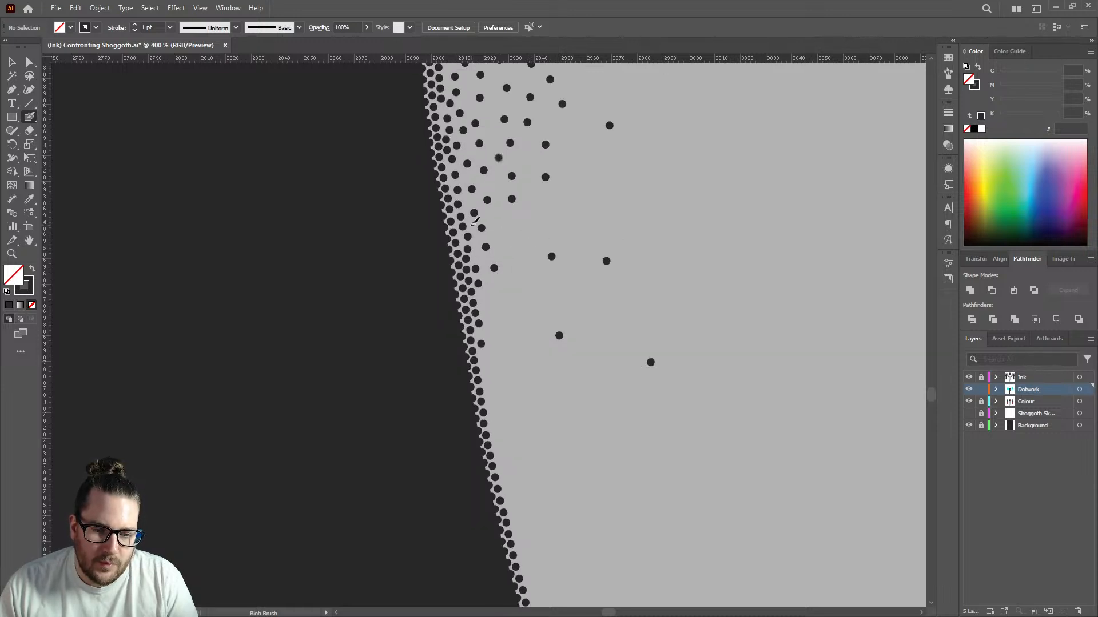
{"action": "left_click", "coordinate": [487, 296]}
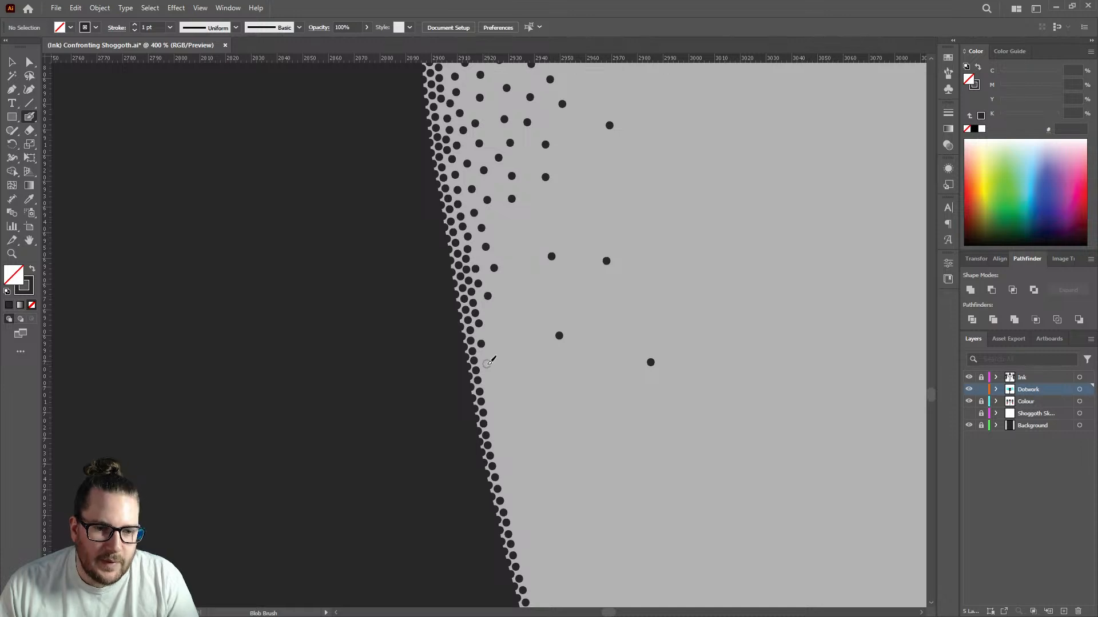
Start widening the dotwork at the outer side of the knee with dots placed just inside the edge shading.
{"action": "key", "text": "ctrl+minus"}
{"action": "key", "text": "ctrl+minus"}
{"action": "key", "text": "ctrl+minus"}
{"action": "key", "text": "ctrl+minus"}
{"action": "key", "text": "ctrl+minus"}
{"action": "scroll", "coordinate": [551, 232], "scroll_direction": "down", "scroll_amount": 1}
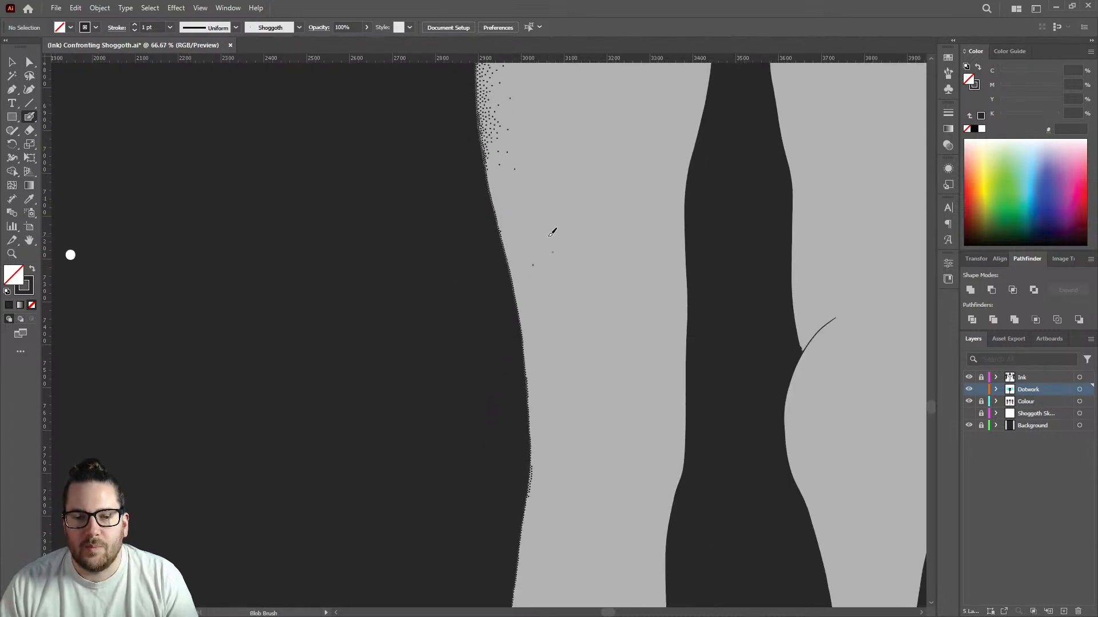
{"action": "scroll", "coordinate": [563, 279], "scroll_direction": "down", "scroll_amount": 1}
{"action": "scroll", "coordinate": [543, 280], "scroll_direction": "up", "scroll_amount": 10}
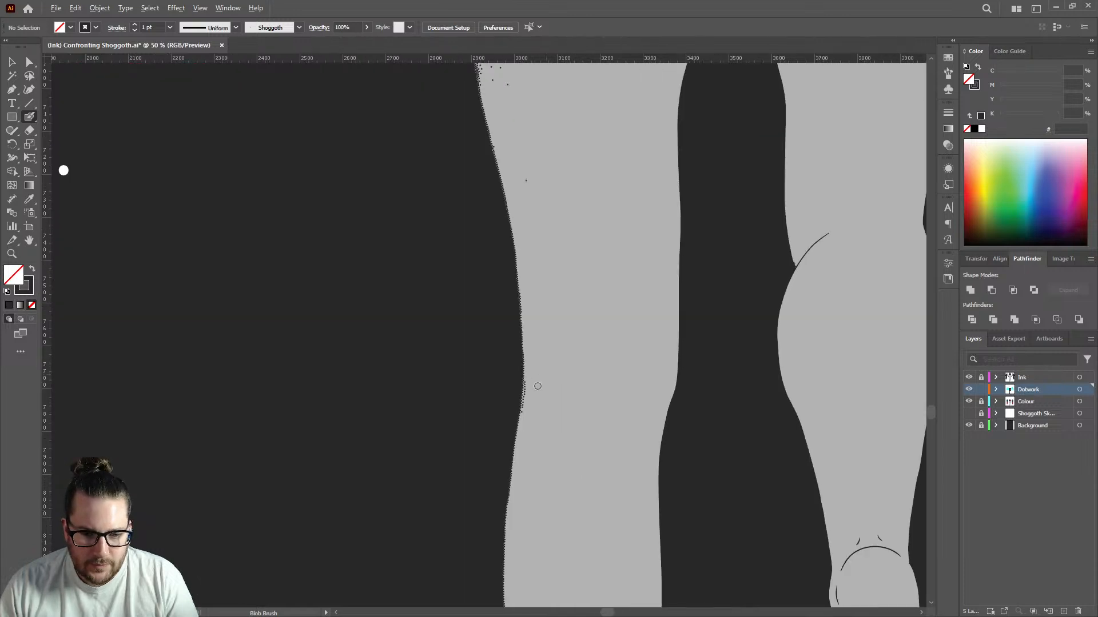
{"action": "scroll", "coordinate": [540, 328], "scroll_direction": "up", "scroll_amount": 3}
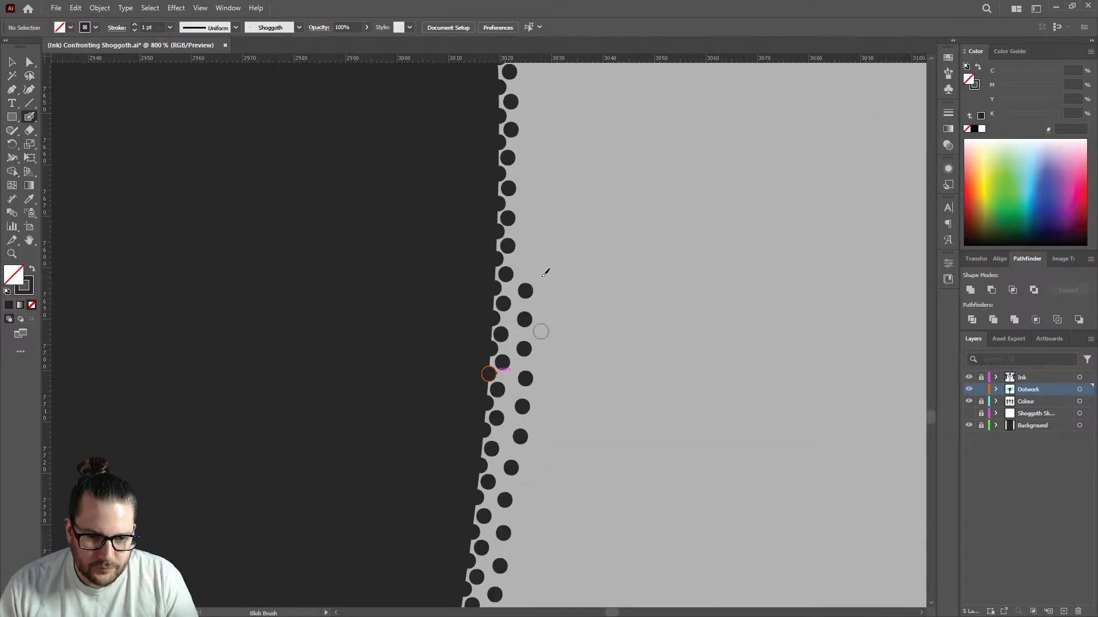
{"action": "left_click", "coordinate": [529, 291]}
{"action": "left_click", "coordinate": [558, 246]}
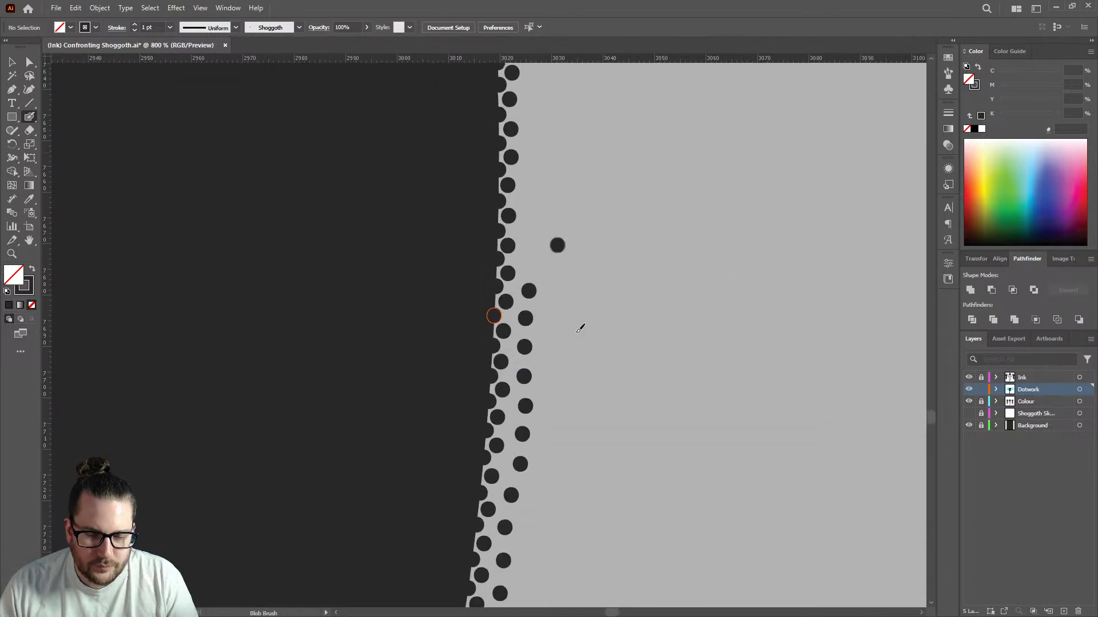
Review the dotwork on the legs and torso at reduced scale, out to the complete artwork.
{"action": "scroll", "coordinate": [595, 292], "scroll_direction": "down", "scroll_amount": 8}
{"action": "scroll", "coordinate": [595, 290], "scroll_direction": "down", "scroll_amount": 4}
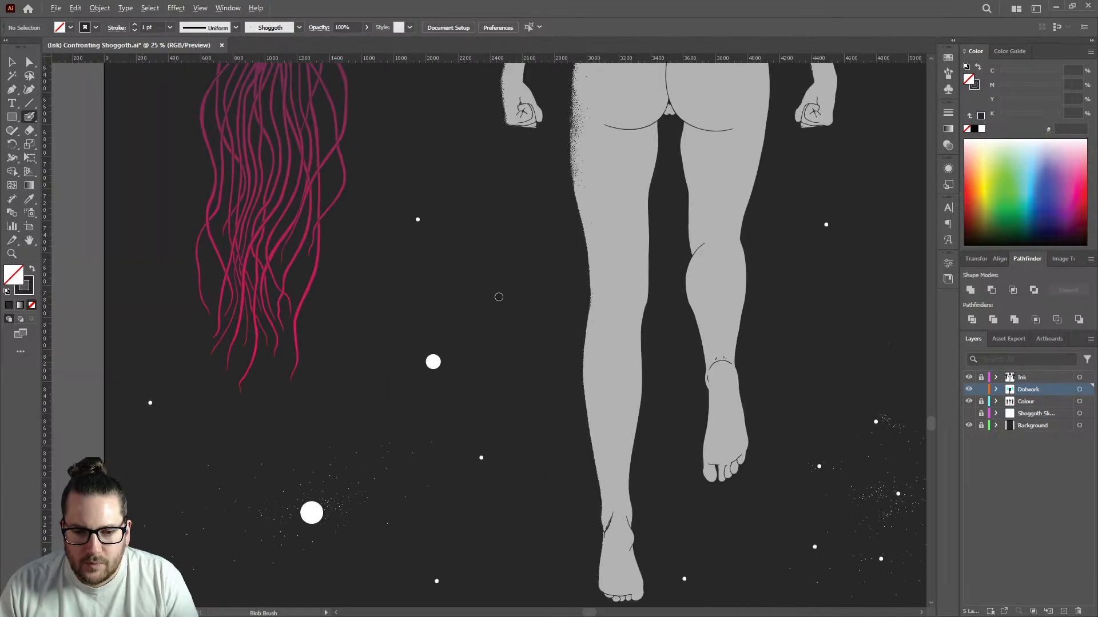
{"action": "scroll", "coordinate": [510, 319], "scroll_direction": "up", "scroll_amount": 3}
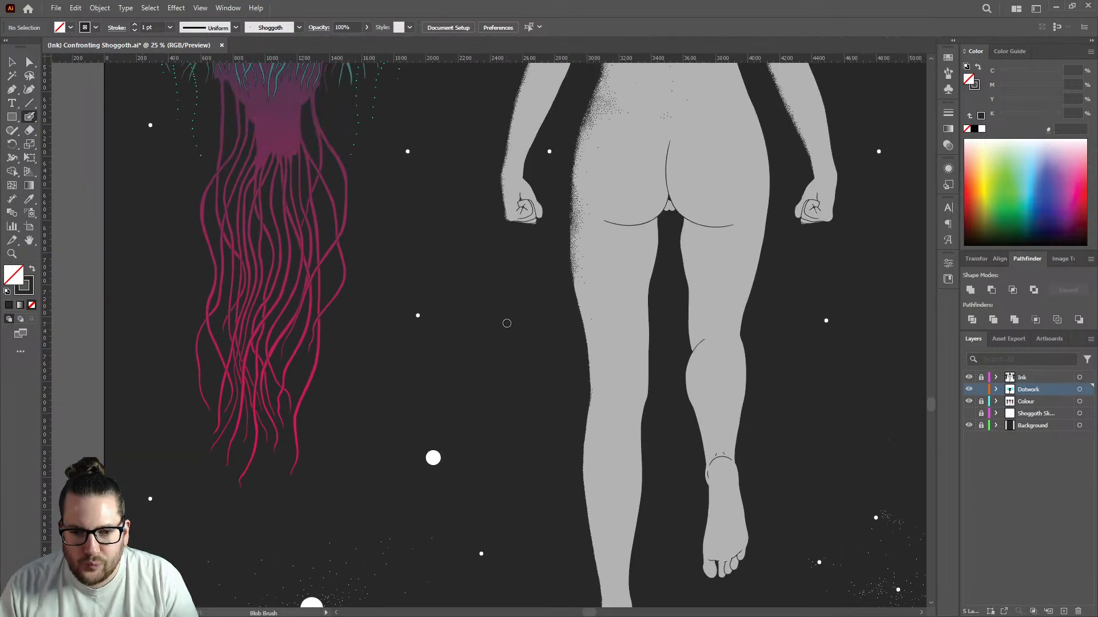
{"action": "scroll", "coordinate": [507, 323], "scroll_direction": "down", "scroll_amount": 1}
{"action": "scroll", "coordinate": [517, 305], "scroll_direction": "up", "scroll_amount": 4}
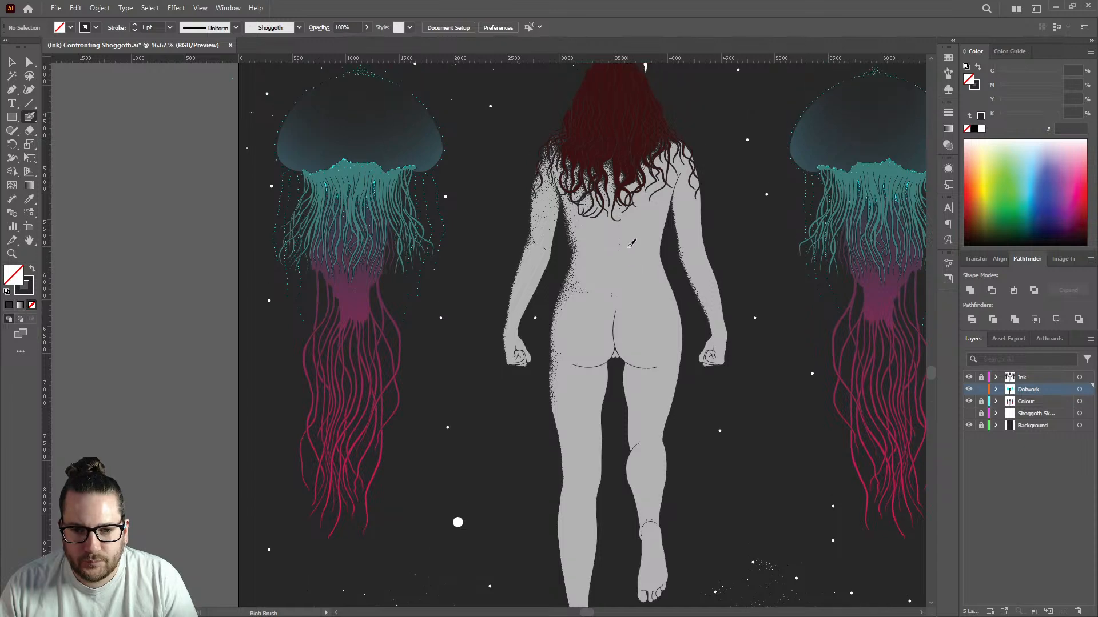
{"action": "scroll", "coordinate": [594, 258], "scroll_direction": "up", "scroll_amount": 1}
{"action": "scroll", "coordinate": [443, 283], "scroll_direction": "down", "scroll_amount": 1}
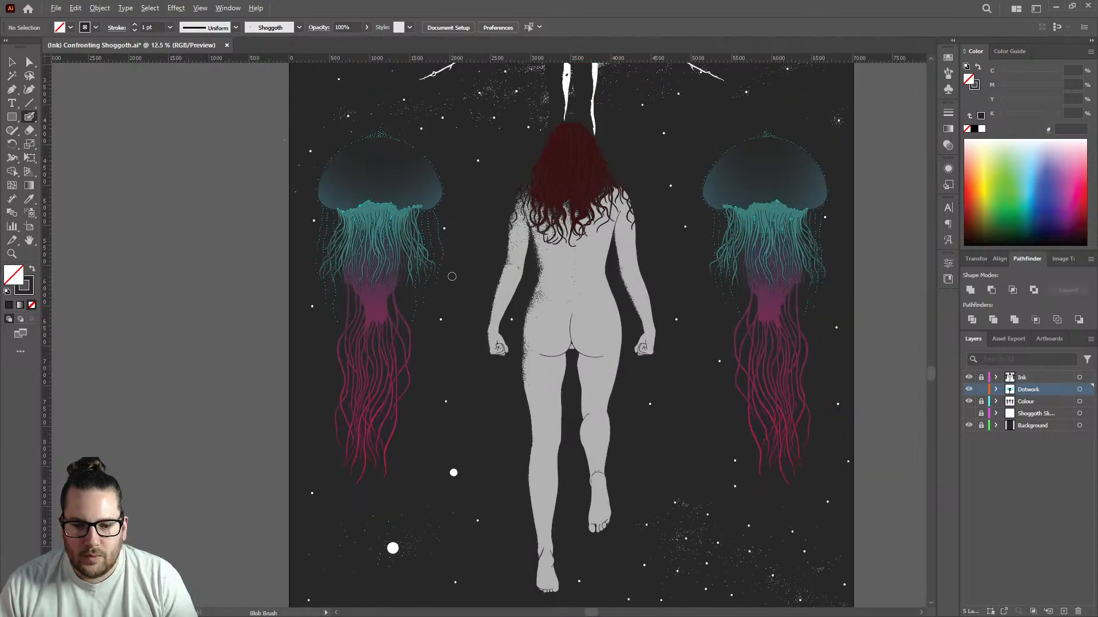
{"action": "scroll", "coordinate": [452, 275], "scroll_direction": "down", "scroll_amount": 1}
{"action": "scroll", "coordinate": [461, 260], "scroll_direction": "up", "scroll_amount": 1}
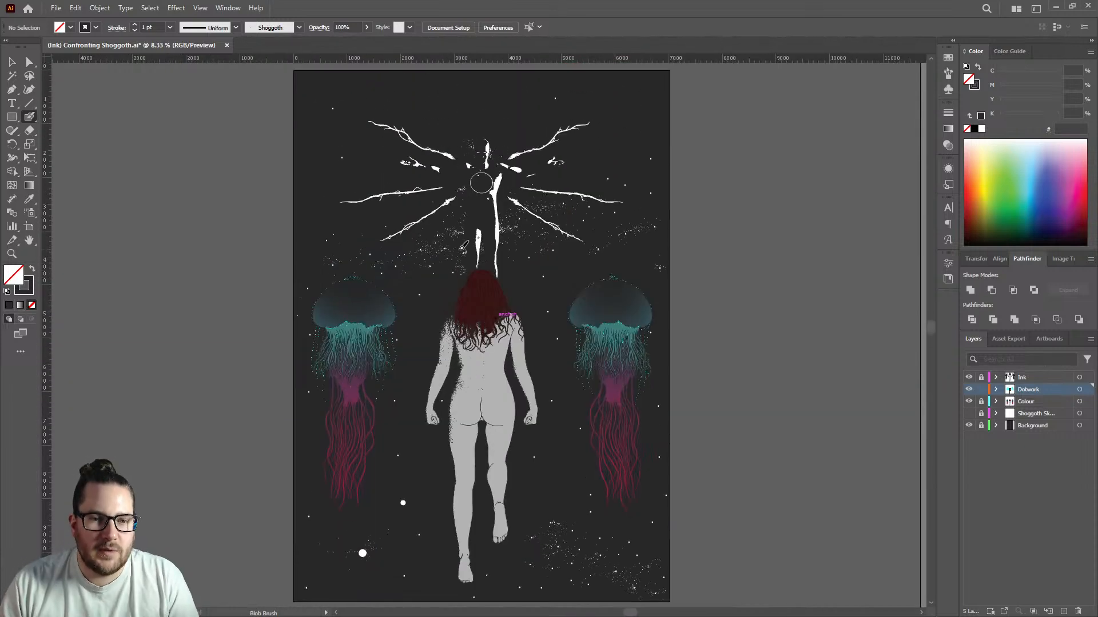
Examine up close the dotwork shadows cast by the hair strands on the woman's upper back.
{"action": "scroll", "coordinate": [446, 374], "scroll_direction": "up", "scroll_amount": 8}
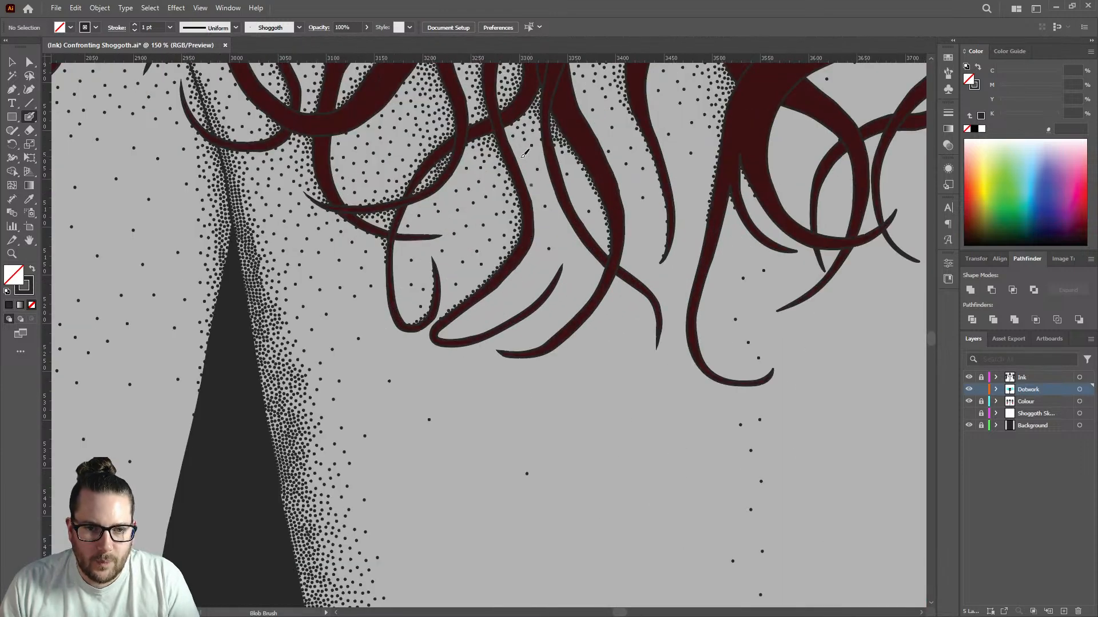
{"action": "left_click", "coordinate": [524, 156]}
{"action": "scroll", "coordinate": [579, 187], "scroll_direction": "up", "scroll_amount": 4}
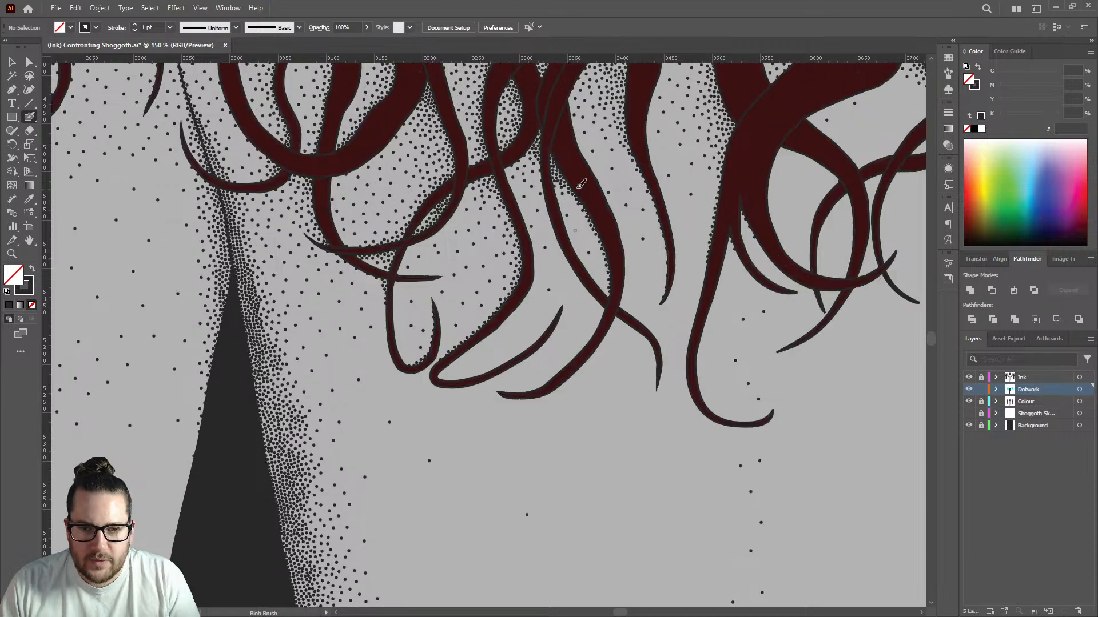
{"action": "scroll", "coordinate": [580, 244], "scroll_direction": "up", "scroll_amount": 4}
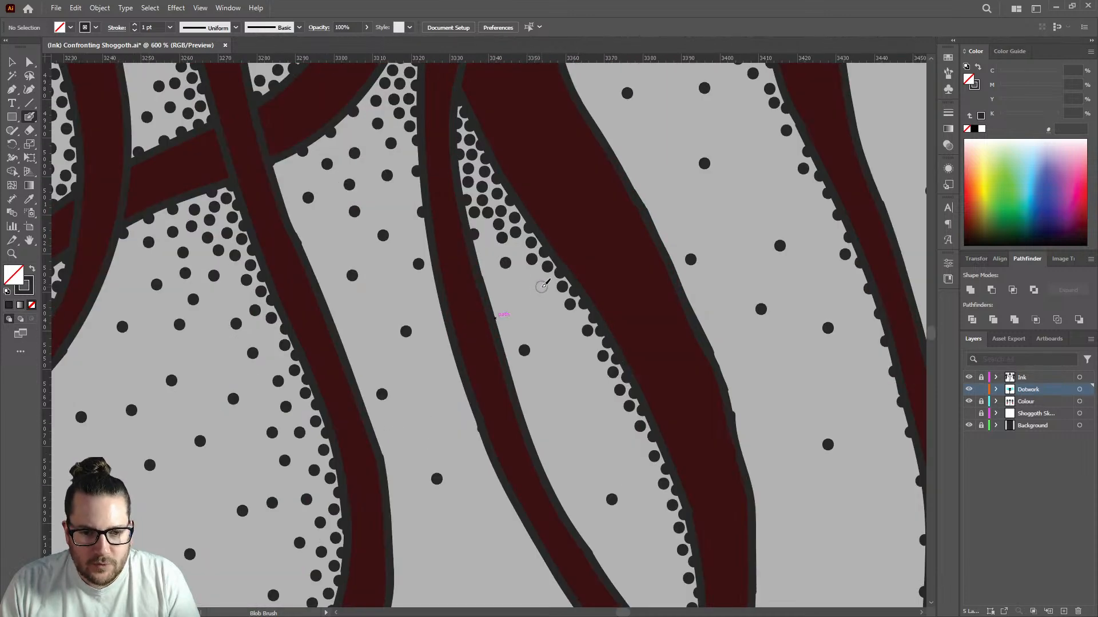
{"action": "scroll", "coordinate": [558, 228], "scroll_direction": "down", "scroll_amount": 4}
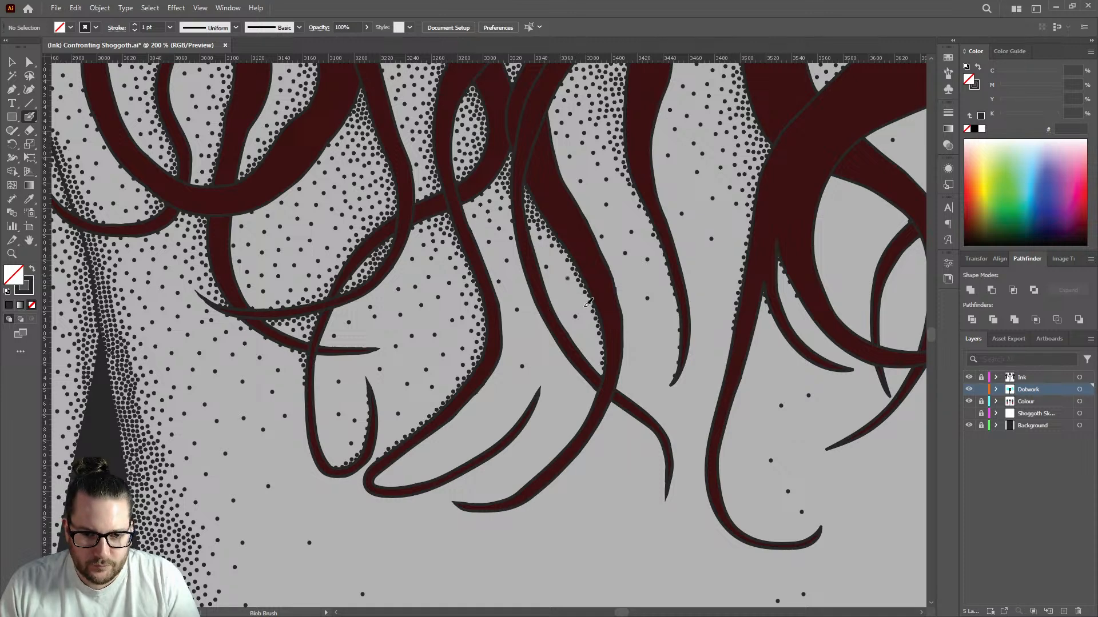
{"action": "scroll", "coordinate": [466, 282], "scroll_direction": "down", "scroll_amount": 2}
{"action": "scroll", "coordinate": [607, 249], "scroll_direction": "down", "scroll_amount": 1}
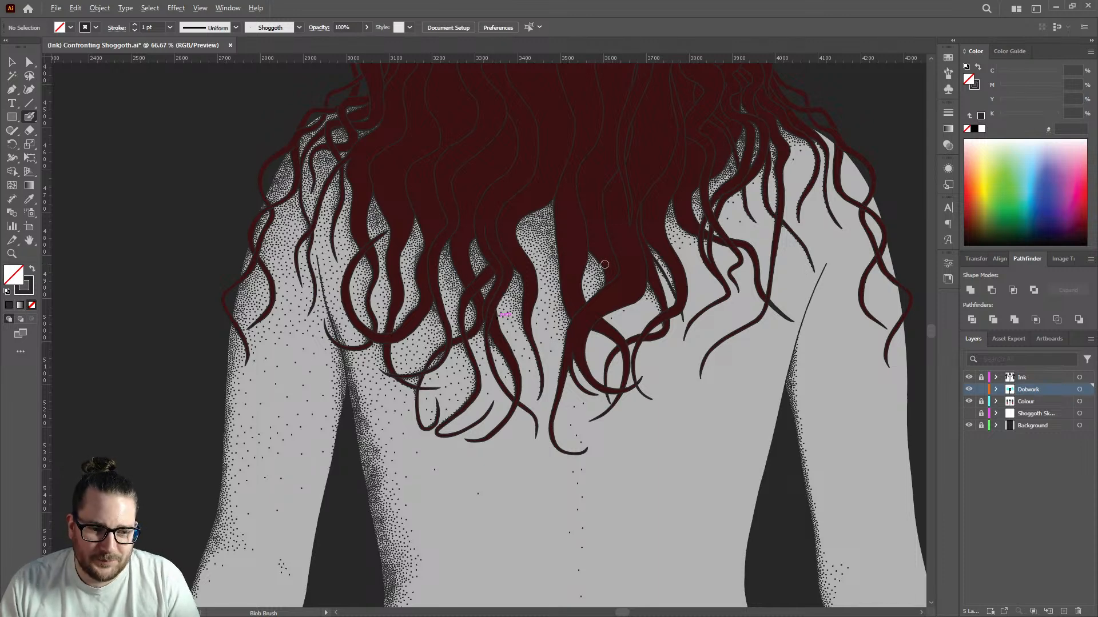
Compare the upper arm's dot gradient up close with how the shading reads across the whole figure.
{"action": "scroll", "coordinate": [604, 265], "scroll_direction": "down", "scroll_amount": 1}
{"action": "scroll", "coordinate": [594, 256], "scroll_direction": "down", "scroll_amount": 3}
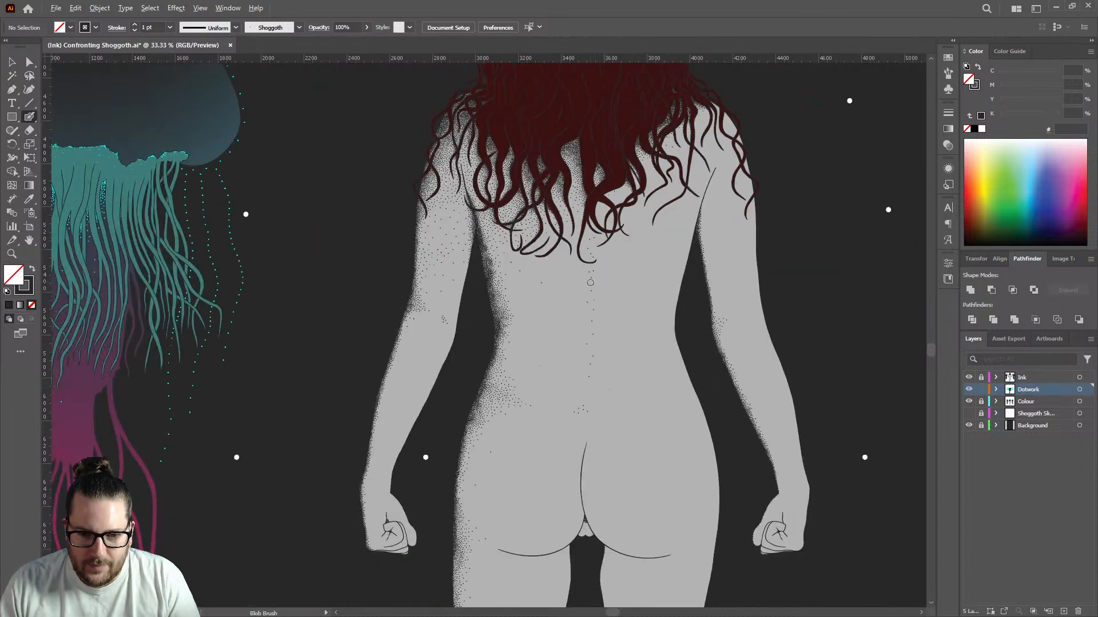
{"action": "scroll", "coordinate": [590, 282], "scroll_direction": "up", "scroll_amount": 5}
{"action": "scroll", "coordinate": [566, 319], "scroll_direction": "down", "scroll_amount": 6}
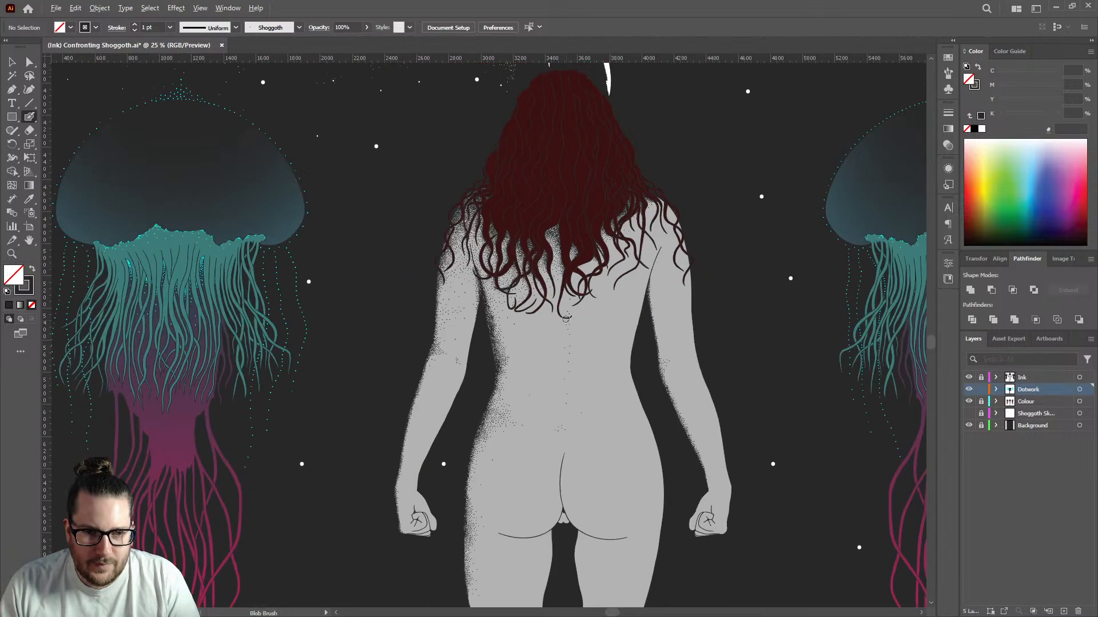
{"action": "scroll", "coordinate": [463, 296], "scroll_direction": "up", "scroll_amount": 7}
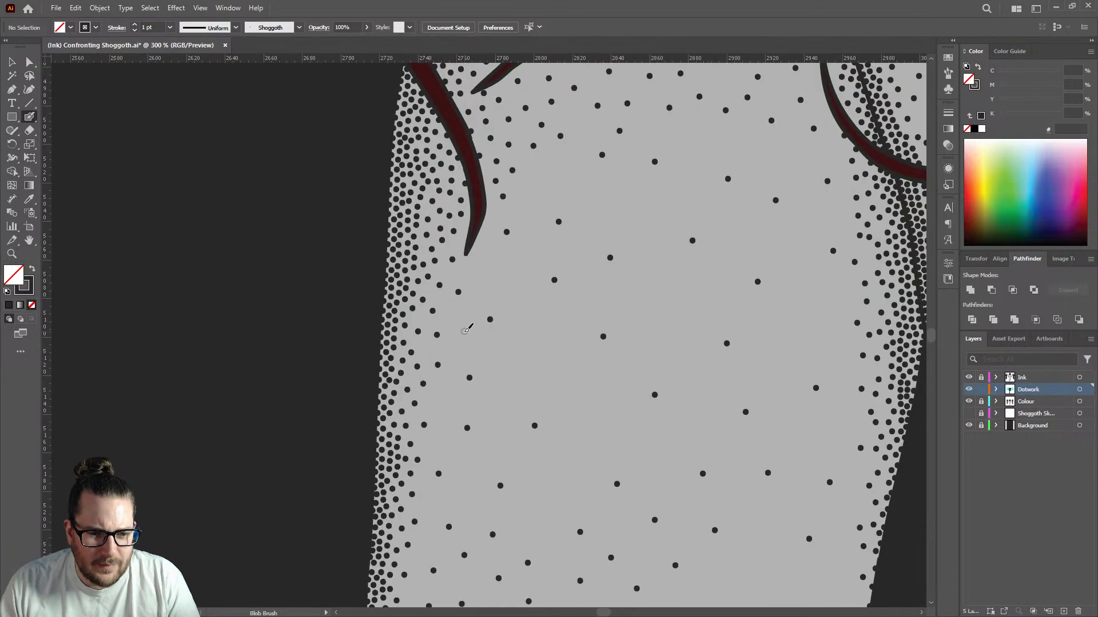
{"action": "scroll", "coordinate": [479, 266], "scroll_direction": "down", "scroll_amount": 8}
{"action": "scroll", "coordinate": [483, 281], "scroll_direction": "up", "scroll_amount": 4}
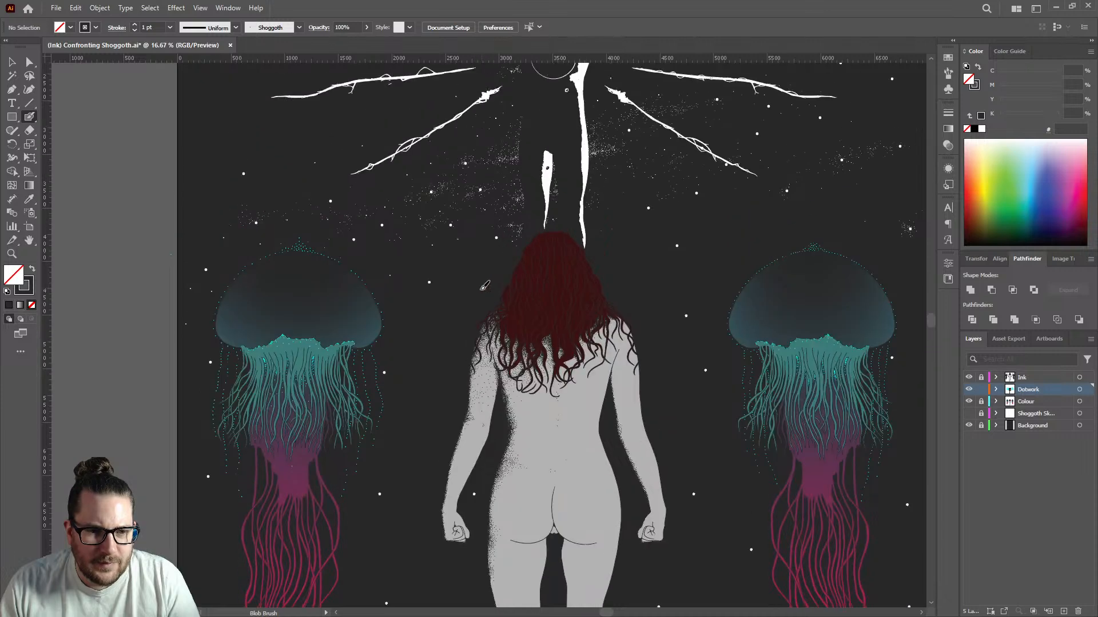
{"action": "scroll", "coordinate": [483, 281], "scroll_direction": "up", "scroll_amount": 1}
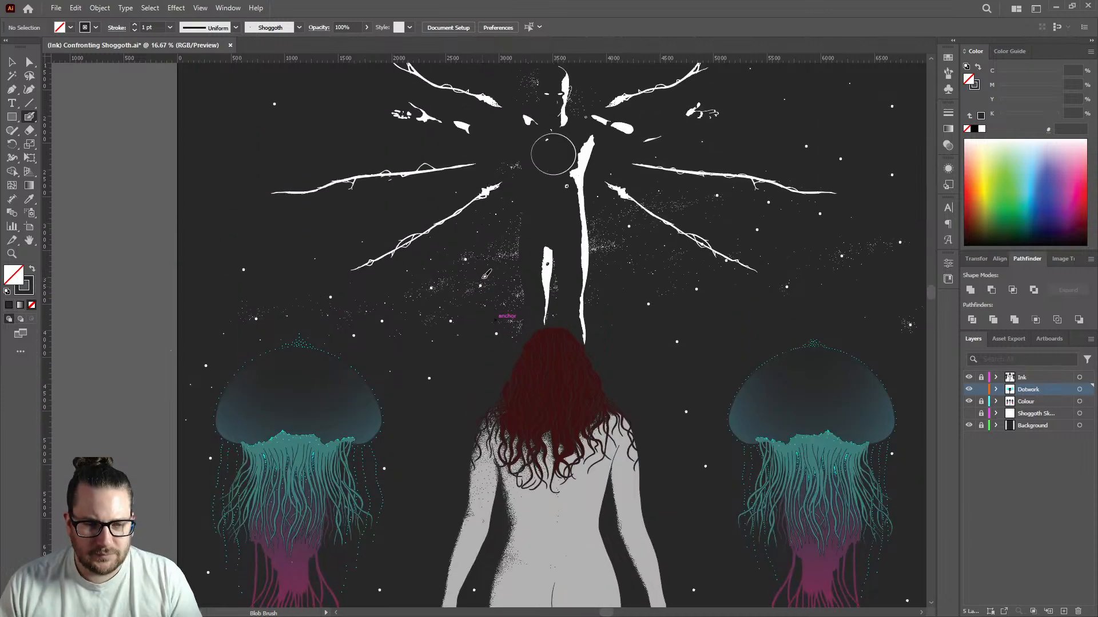
Place spaced outlying dots on the hip and fill the sparse stretch beside its dense edge band.
{"action": "scroll", "coordinate": [483, 277], "scroll_direction": "down", "scroll_amount": 5}
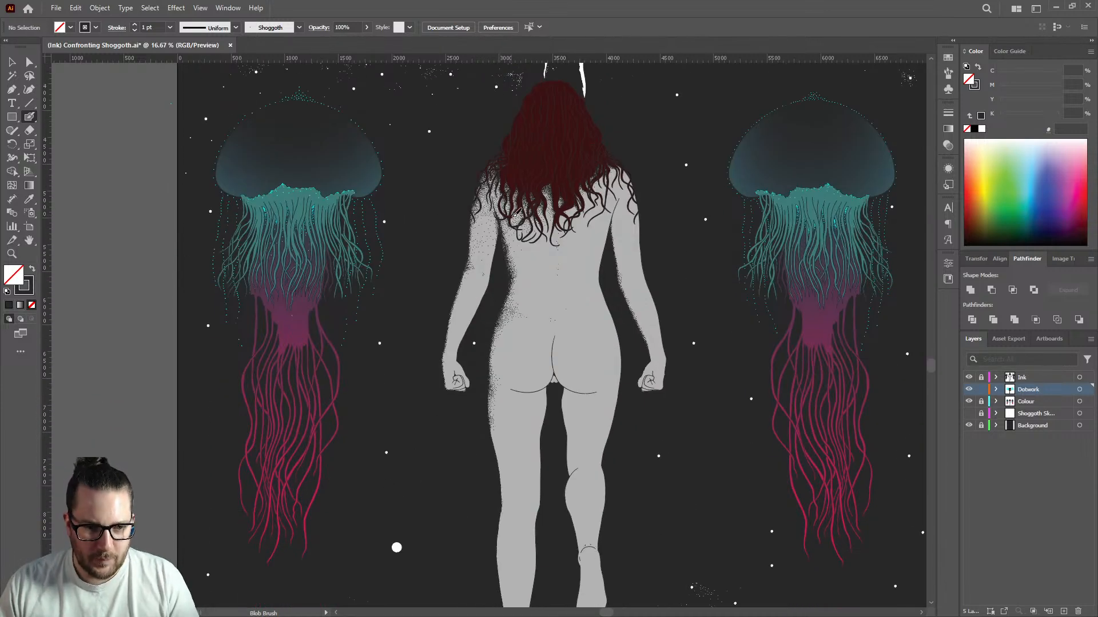
{"action": "scroll", "coordinate": [472, 343], "scroll_direction": "up", "scroll_amount": 2}
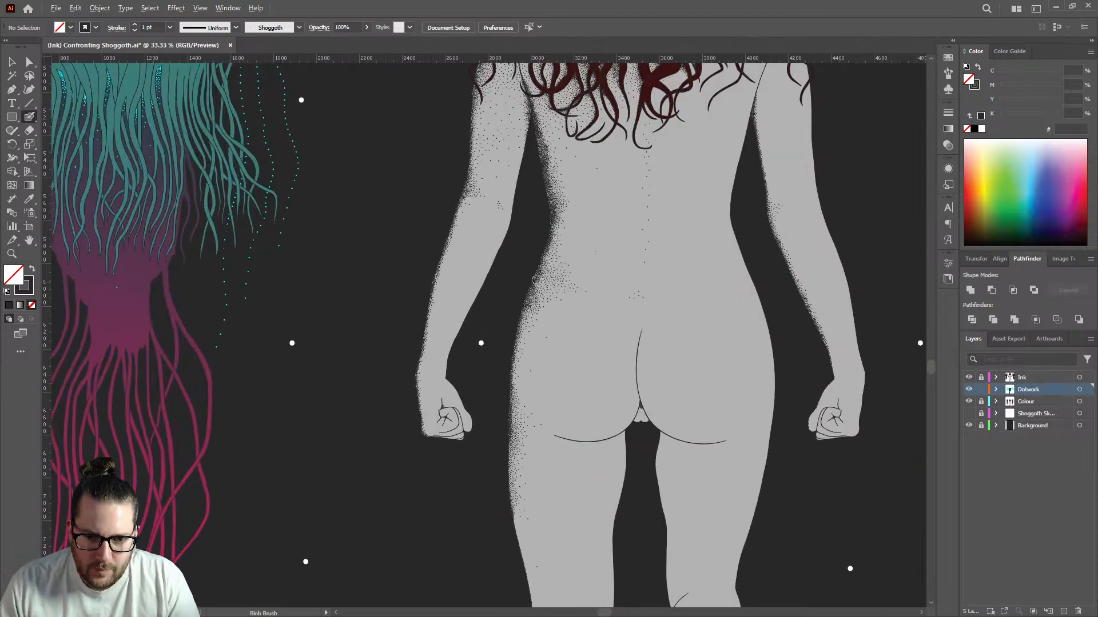
{"action": "scroll", "coordinate": [536, 278], "scroll_direction": "down", "scroll_amount": 4}
{"action": "scroll", "coordinate": [531, 277], "scroll_direction": "up", "scroll_amount": 2}
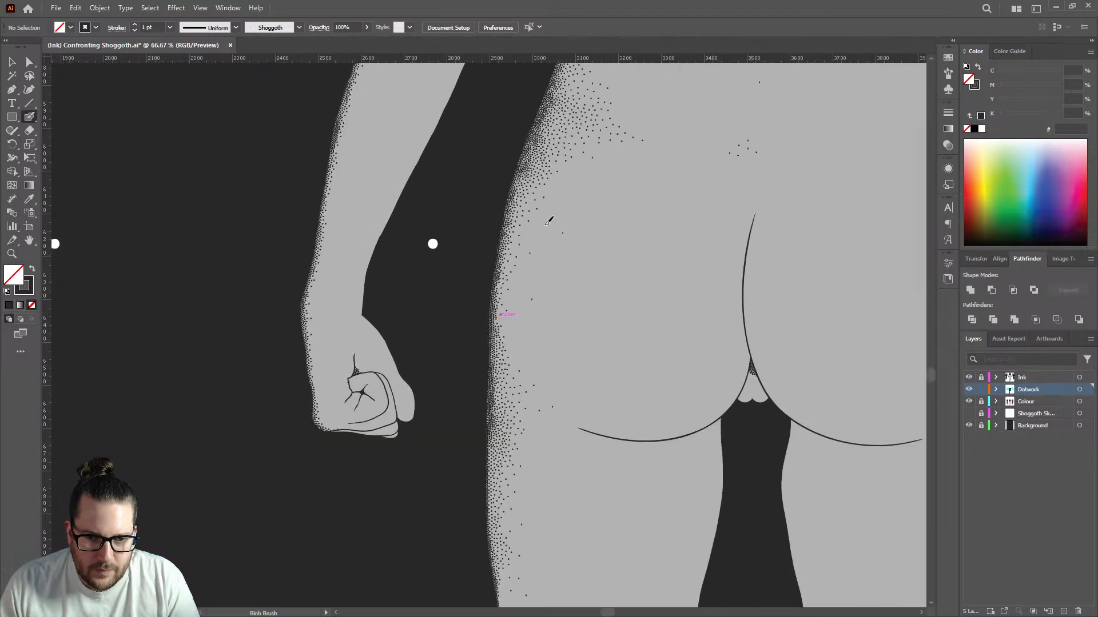
{"action": "left_click", "coordinate": [561, 194]}
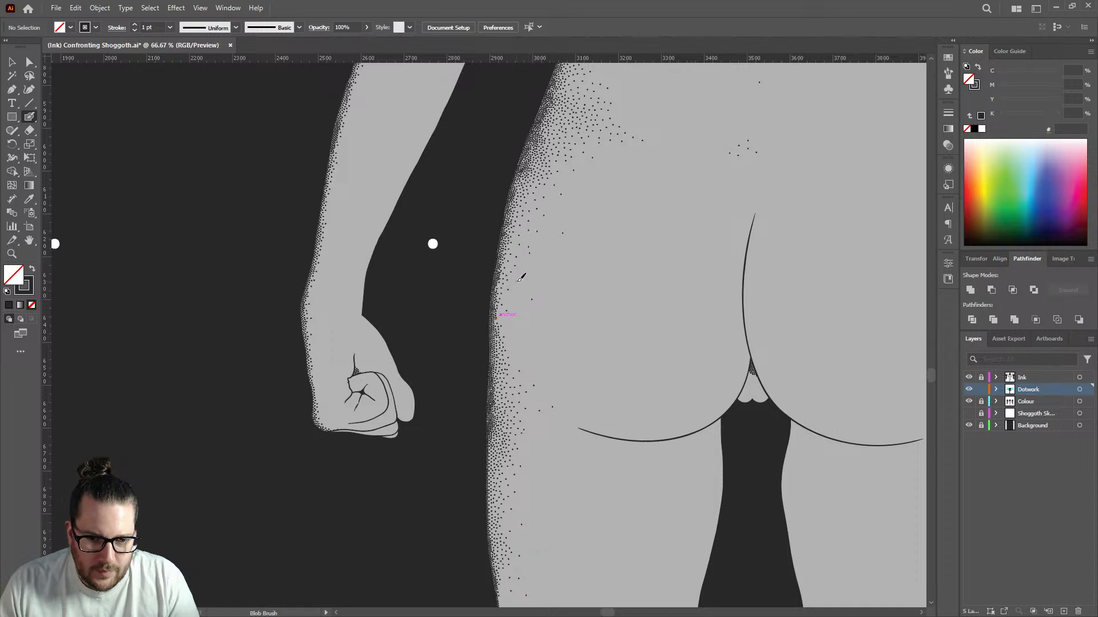
{"action": "scroll", "coordinate": [503, 318], "scroll_direction": "up", "scroll_amount": 4}
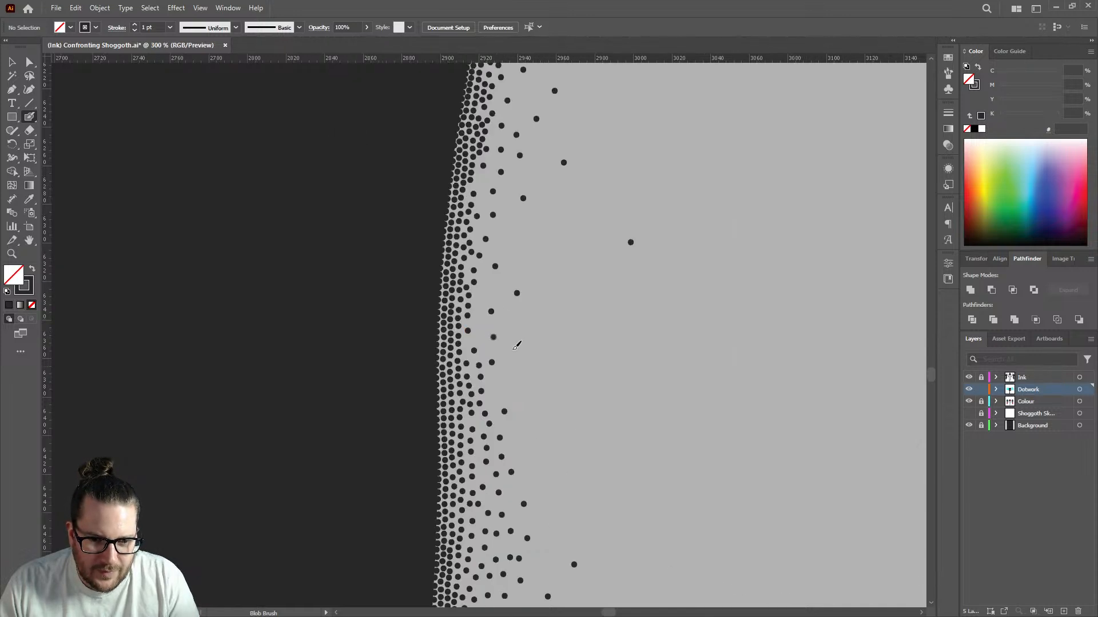
{"action": "left_click", "coordinate": [517, 366]}
{"action": "left_click", "coordinate": [488, 288]}
{"action": "left_click", "coordinate": [480, 329]}
{"action": "left_click", "coordinate": [466, 343]}
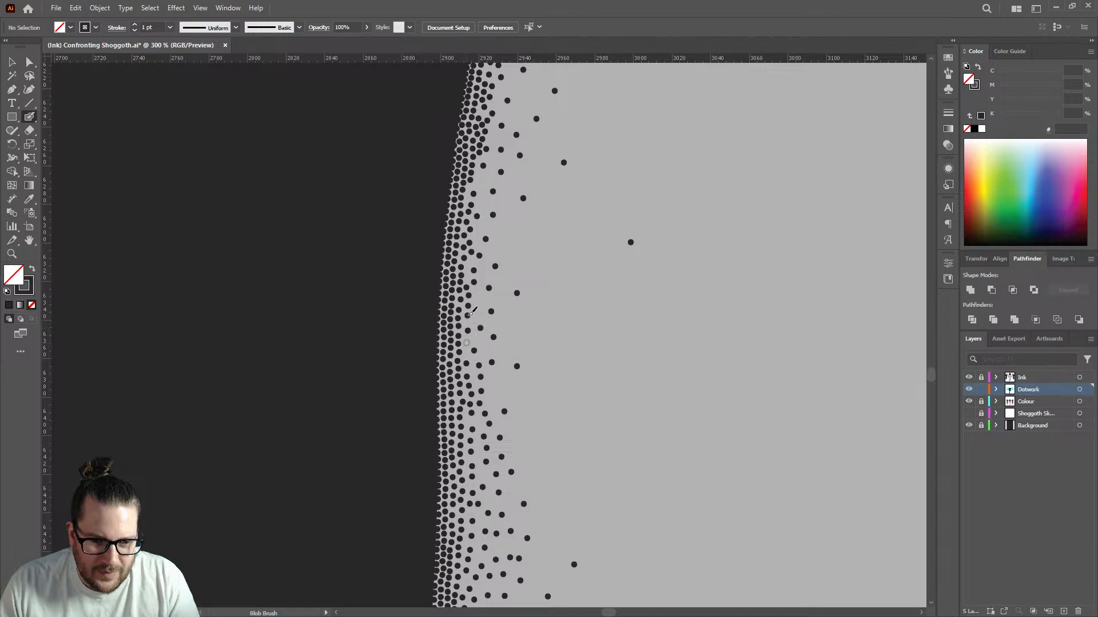
Work up the hip's edge band, filling the remaining gaps along its inner side with single dots.
{"action": "left_click", "coordinate": [479, 303]}
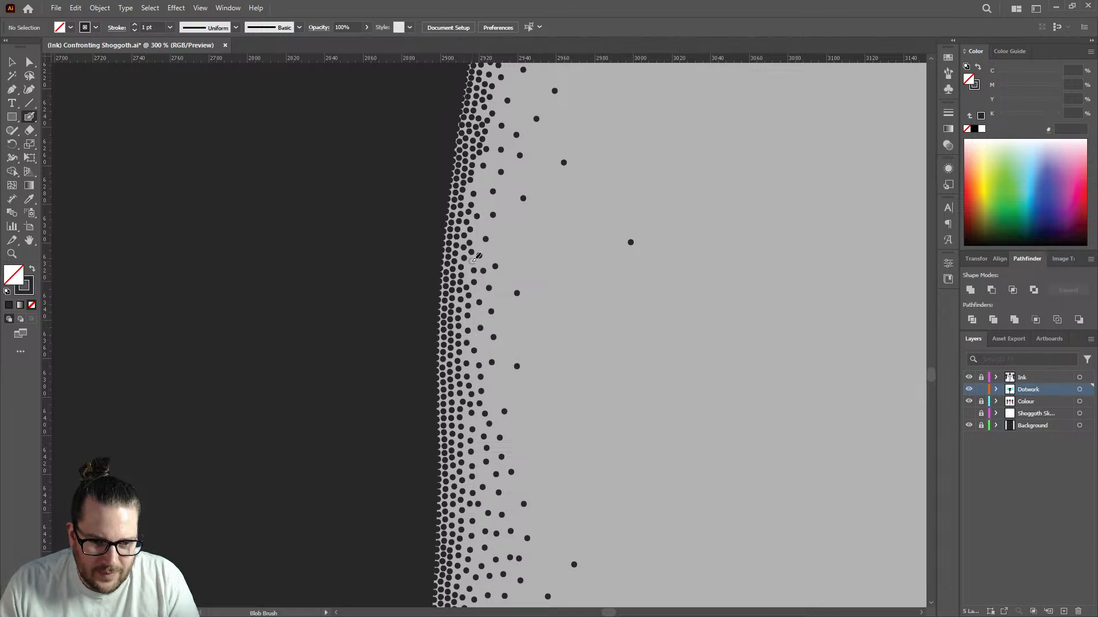
{"action": "left_click", "coordinate": [473, 260]}
{"action": "left_click", "coordinate": [479, 233]}
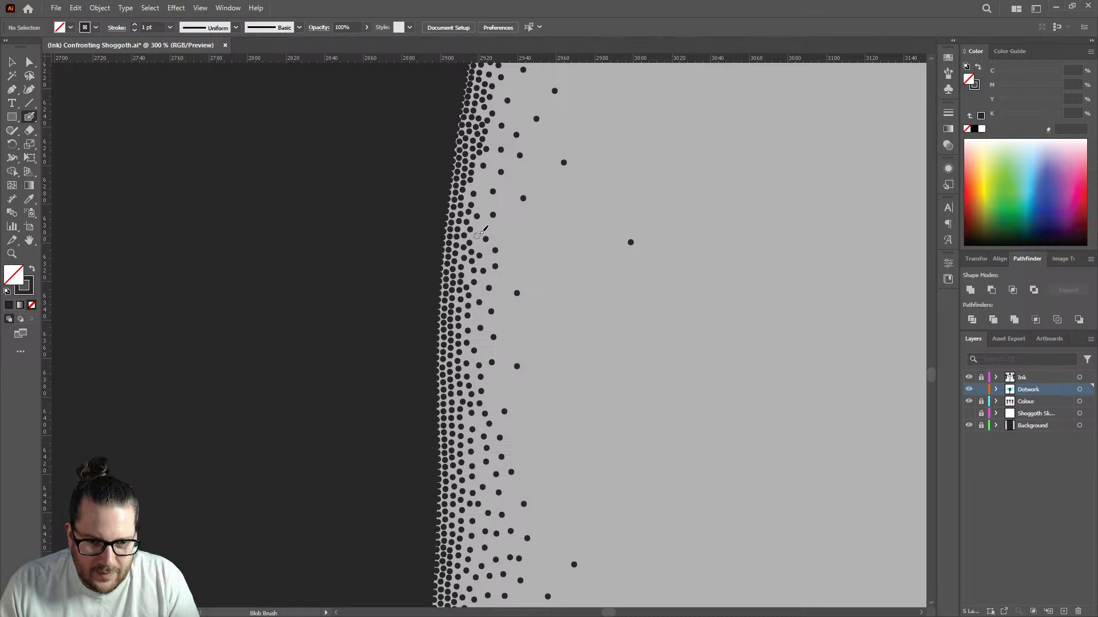
{"action": "left_click", "coordinate": [476, 236]}
{"action": "left_click", "coordinate": [482, 226]}
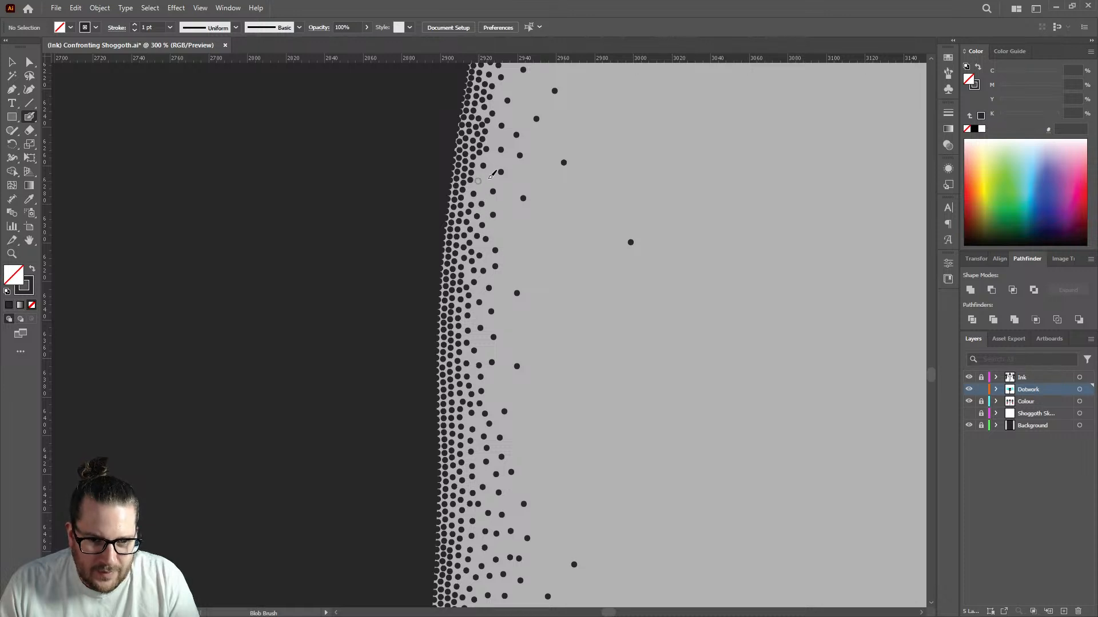
{"action": "left_click", "coordinate": [478, 181]}
Scatter widely spaced outlying dots along the outer lower thigh, linking the thigh's gradient to the knee.
{"action": "scroll", "coordinate": [539, 177], "scroll_direction": "down", "scroll_amount": 8}
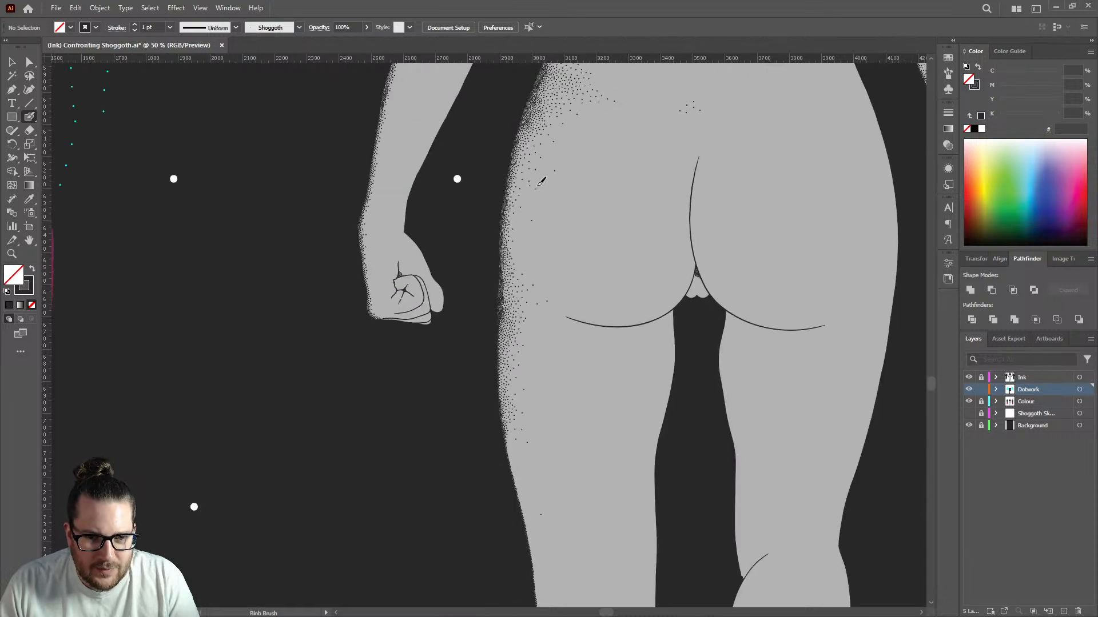
{"action": "scroll", "coordinate": [545, 305], "scroll_direction": "down", "scroll_amount": 2}
{"action": "scroll", "coordinate": [544, 306], "scroll_direction": "up", "scroll_amount": 3}
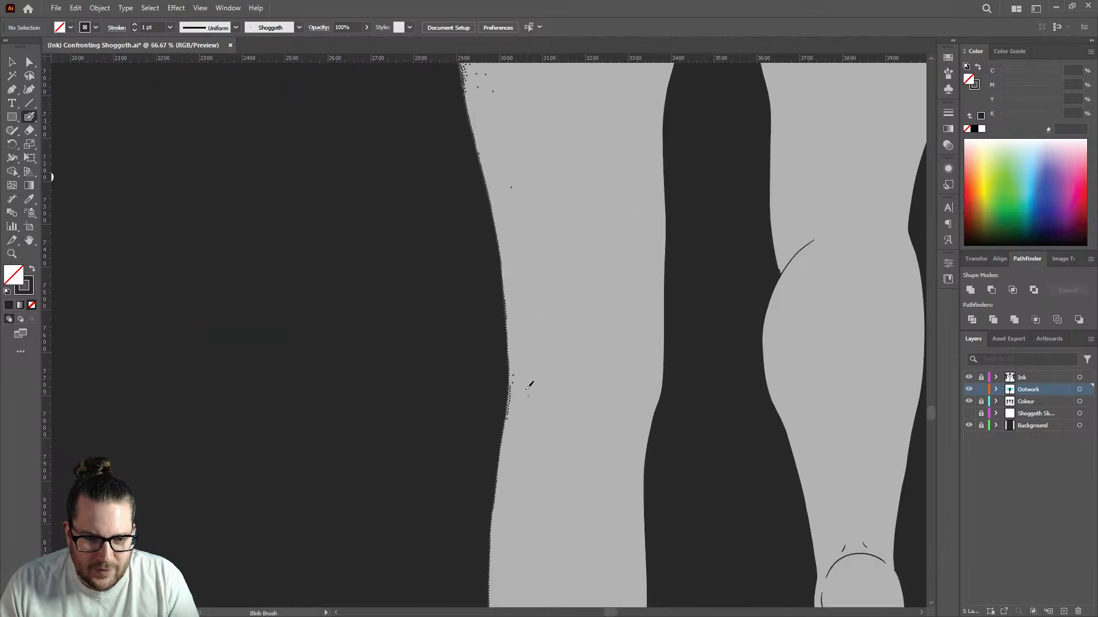
{"action": "left_click", "coordinate": [518, 351]}
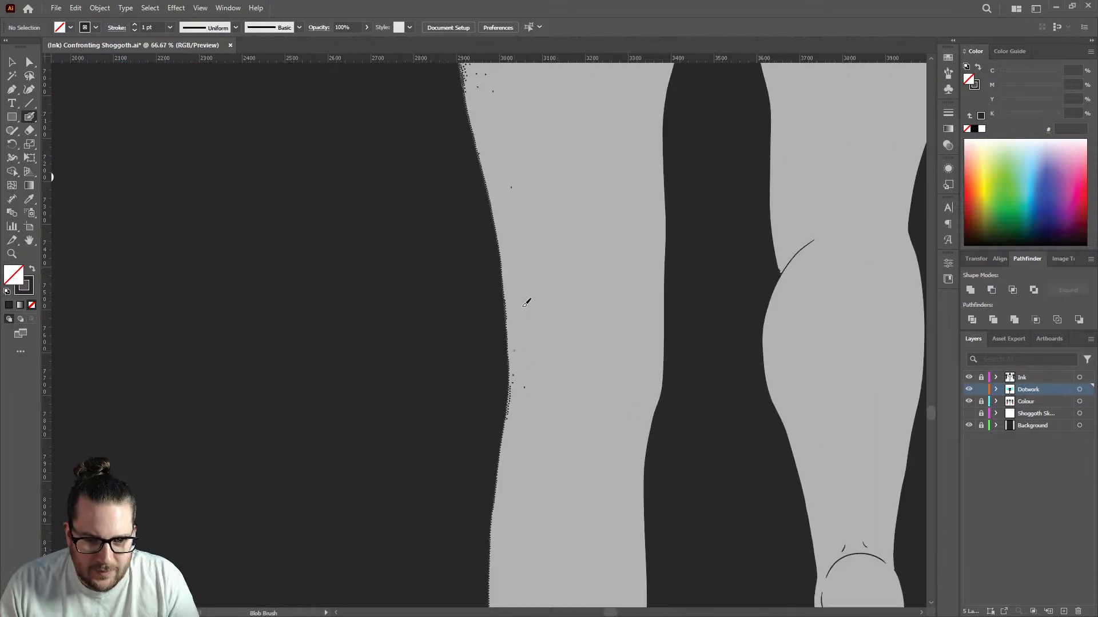
{"action": "left_click", "coordinate": [495, 186]}
{"action": "left_click", "coordinate": [502, 158]}
{"action": "left_click", "coordinate": [483, 120]}
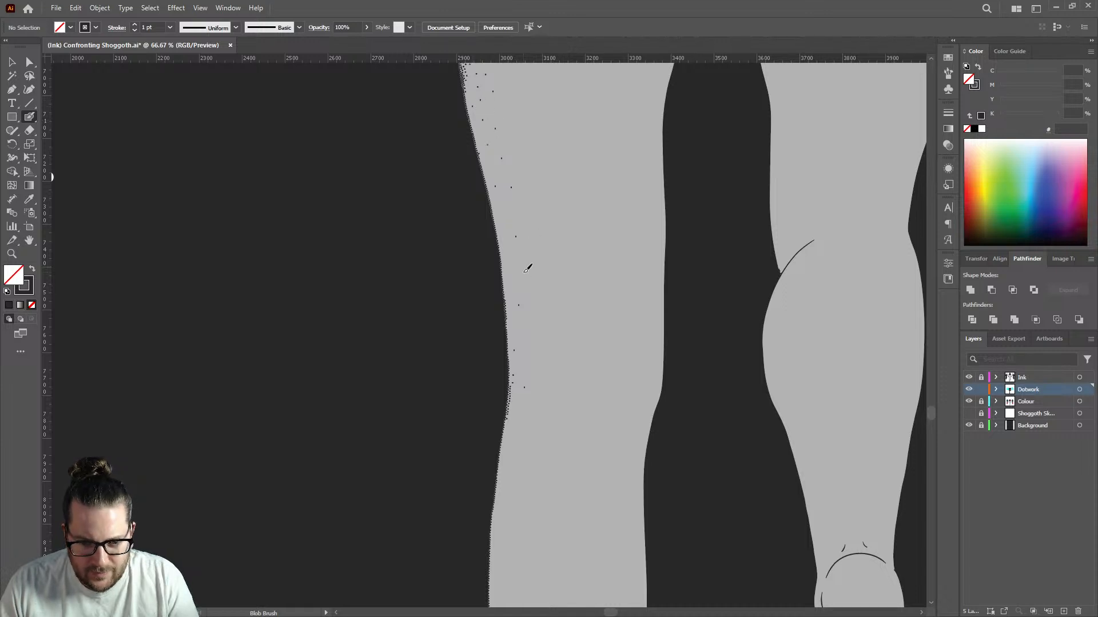
{"action": "scroll", "coordinate": [528, 283], "scroll_direction": "down", "scroll_amount": 2}
{"action": "scroll", "coordinate": [571, 240], "scroll_direction": "down", "scroll_amount": 2}
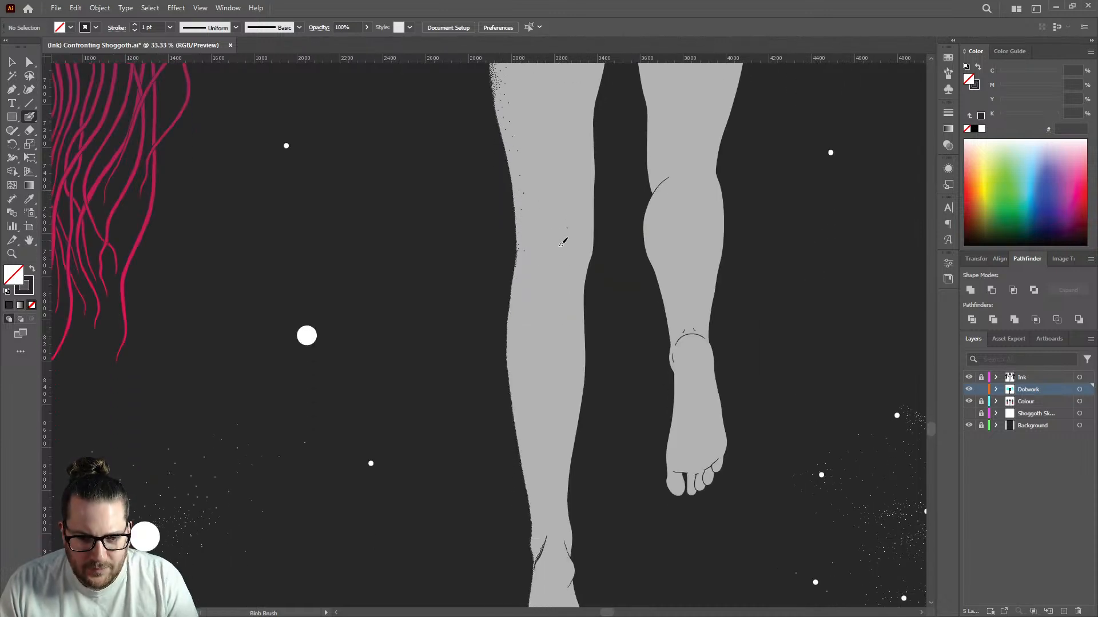
Scatter single dots around the outer side of the straight leg's knee, spreading inward and linking up to the lower thigh's dots.
{"action": "scroll", "coordinate": [546, 269], "scroll_direction": "up", "scroll_amount": 2}
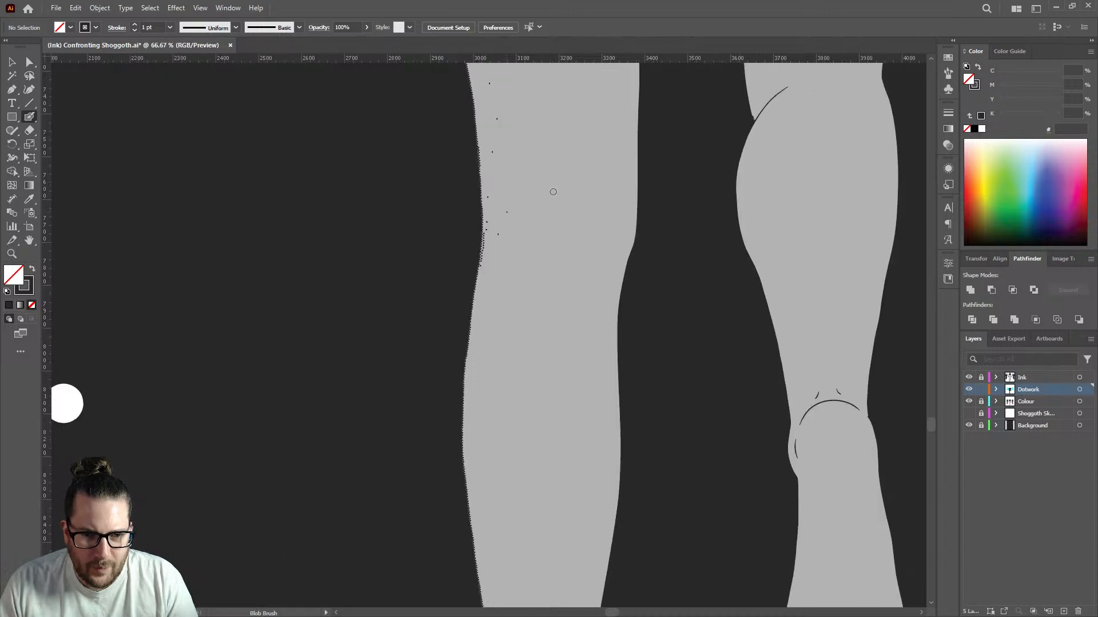
{"action": "scroll", "coordinate": [553, 191], "scroll_direction": "down", "scroll_amount": 3}
{"action": "scroll", "coordinate": [632, 367], "scroll_direction": "up", "scroll_amount": 3}
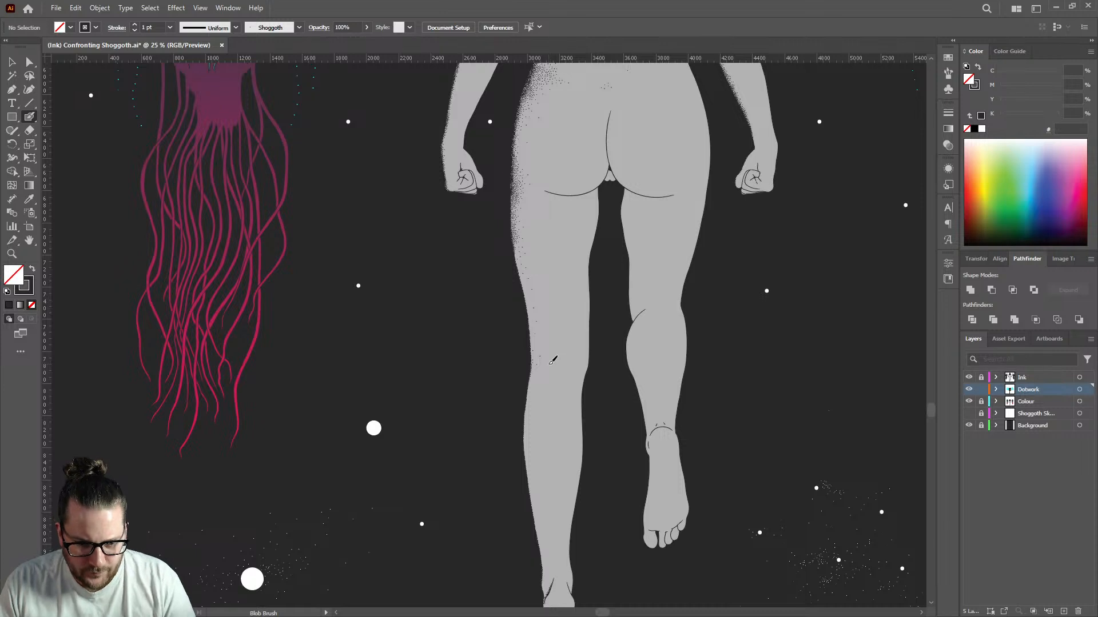
{"action": "left_click", "coordinate": [547, 365]}
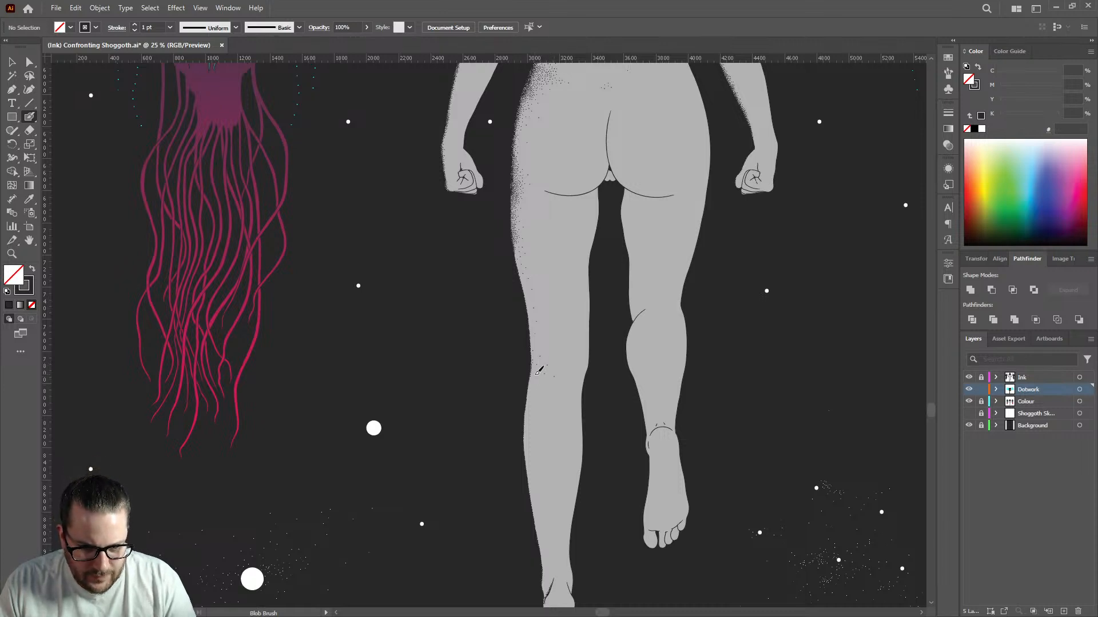
{"action": "scroll", "coordinate": [542, 380], "scroll_direction": "up", "scroll_amount": 3}
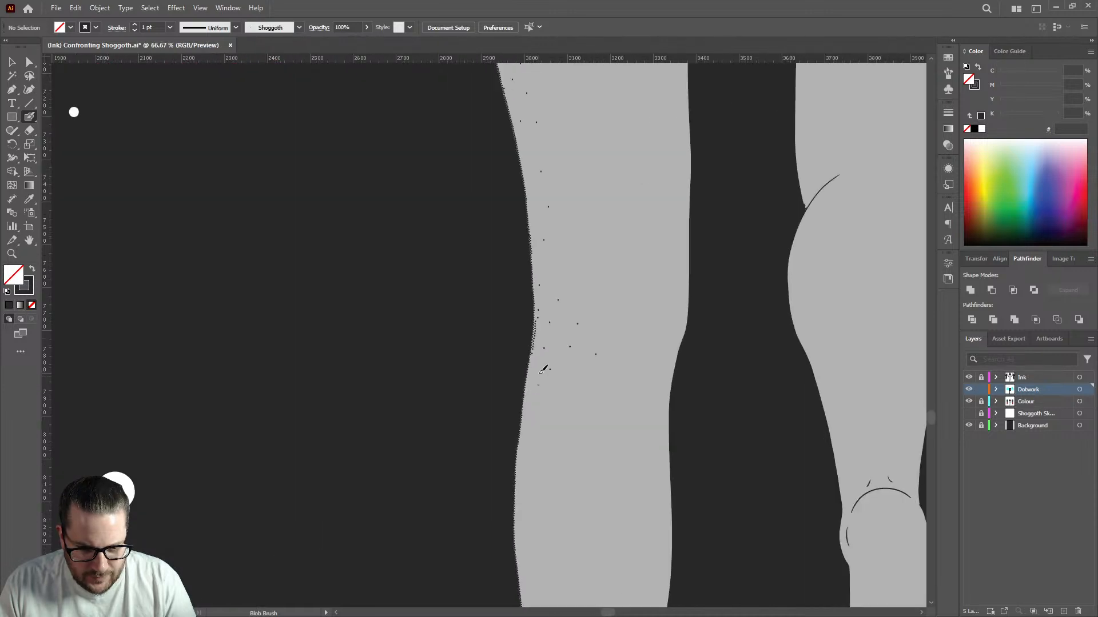
{"action": "left_click", "coordinate": [530, 384]}
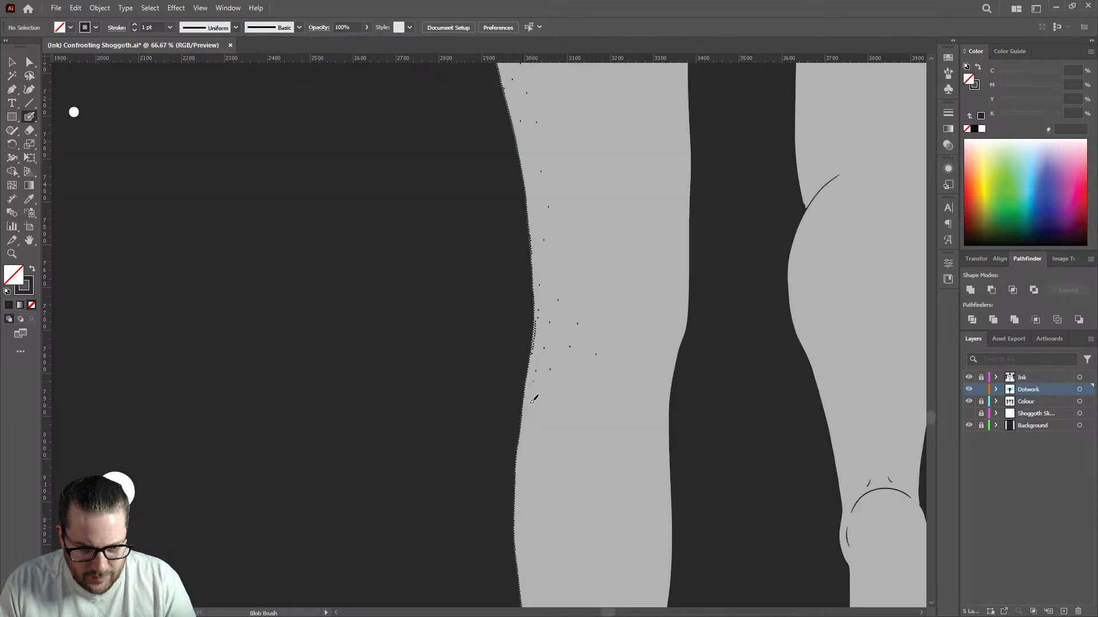
{"action": "left_click", "coordinate": [532, 402]}
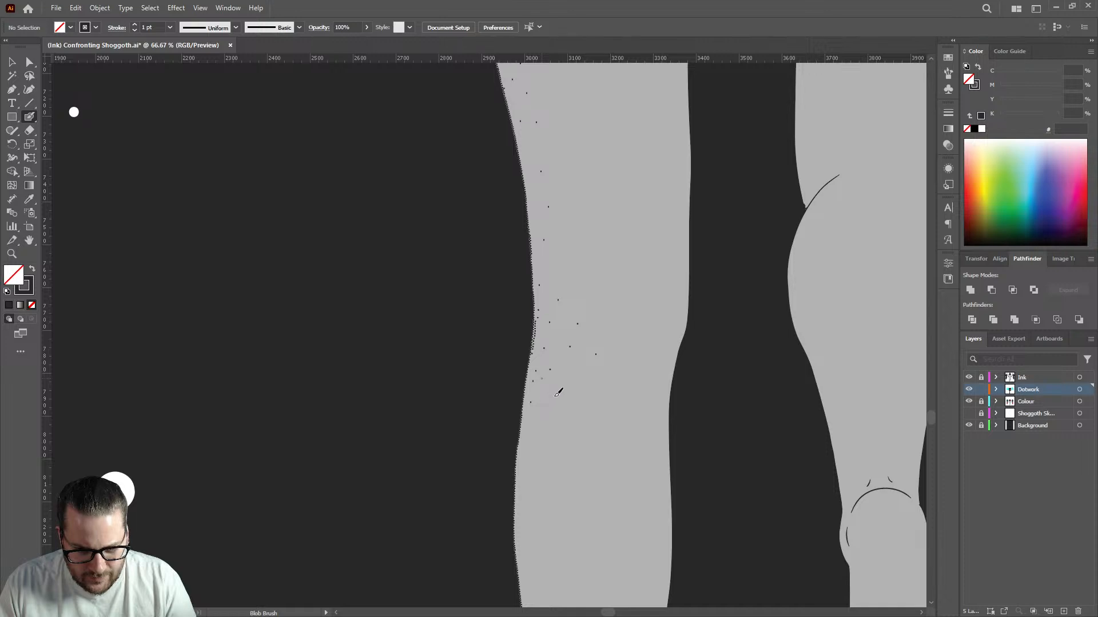
{"action": "scroll", "coordinate": [558, 392], "scroll_direction": "down", "scroll_amount": 3}
{"action": "scroll", "coordinate": [557, 362], "scroll_direction": "up", "scroll_amount": 3}
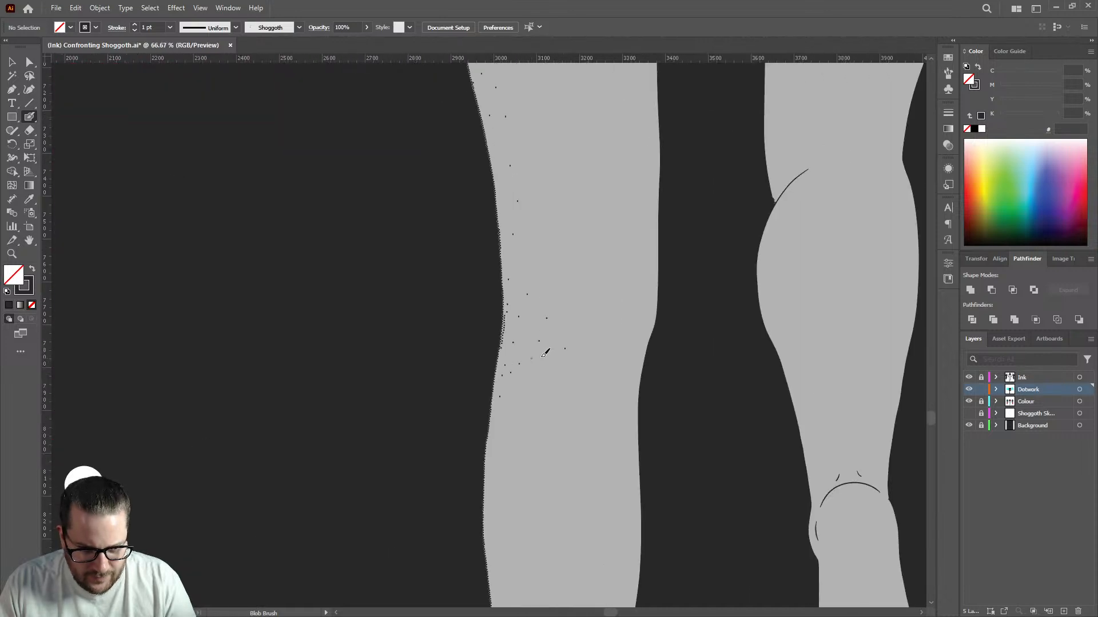
{"action": "left_click", "coordinate": [518, 243]}
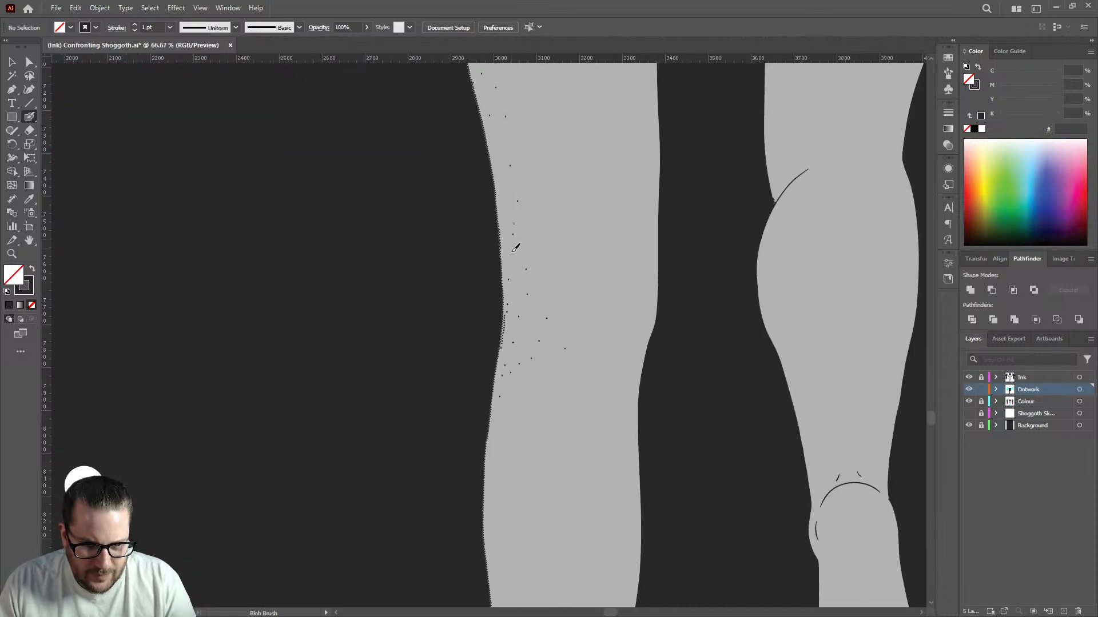
Place widely spaced single dots down the outer calf of the straight leg, close to its edge band and ending near the ankle.
{"action": "scroll", "coordinate": [509, 366], "scroll_direction": "down", "scroll_amount": 3}
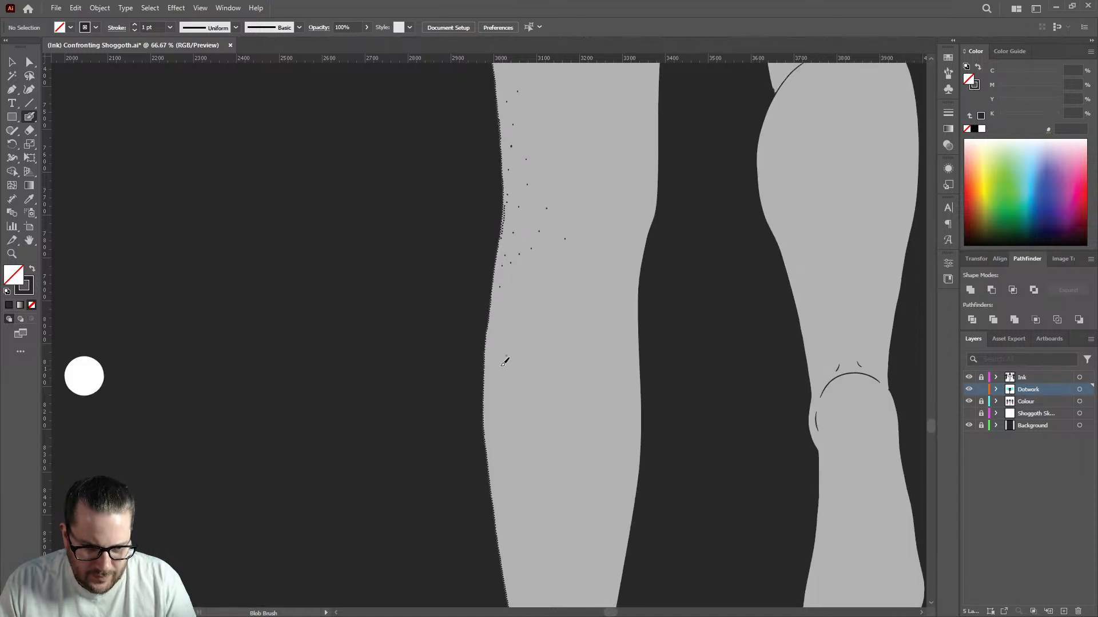
{"action": "scroll", "coordinate": [500, 364], "scroll_direction": "down", "scroll_amount": 3}
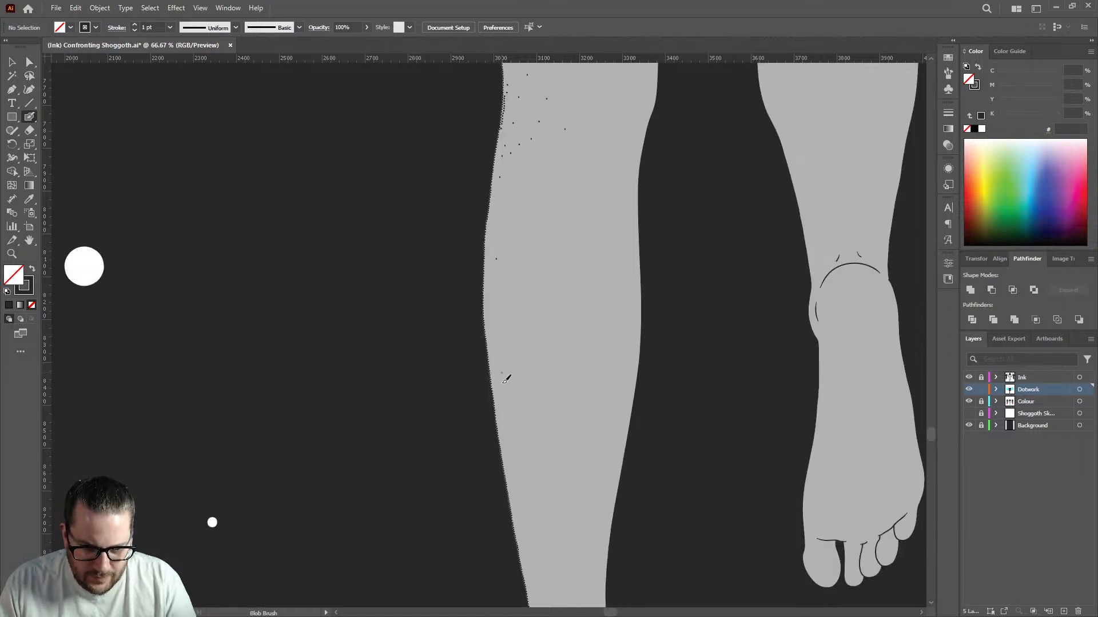
{"action": "scroll", "coordinate": [509, 372], "scroll_direction": "down", "scroll_amount": 3}
{"action": "scroll", "coordinate": [518, 359], "scroll_direction": "down", "scroll_amount": 3}
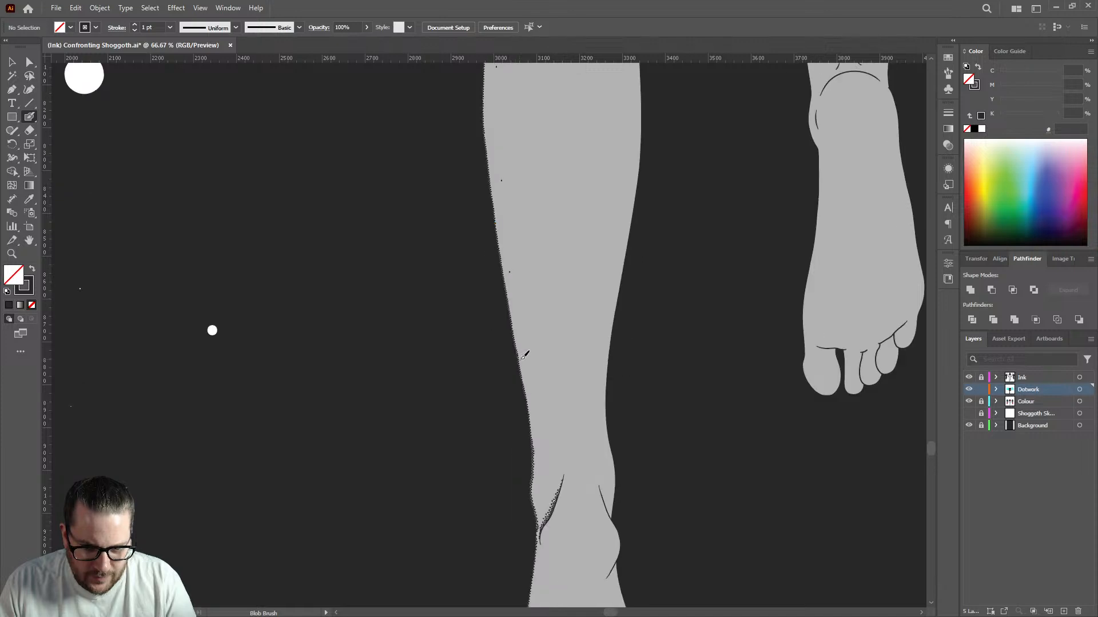
{"action": "scroll", "coordinate": [532, 360], "scroll_direction": "down", "scroll_amount": 3}
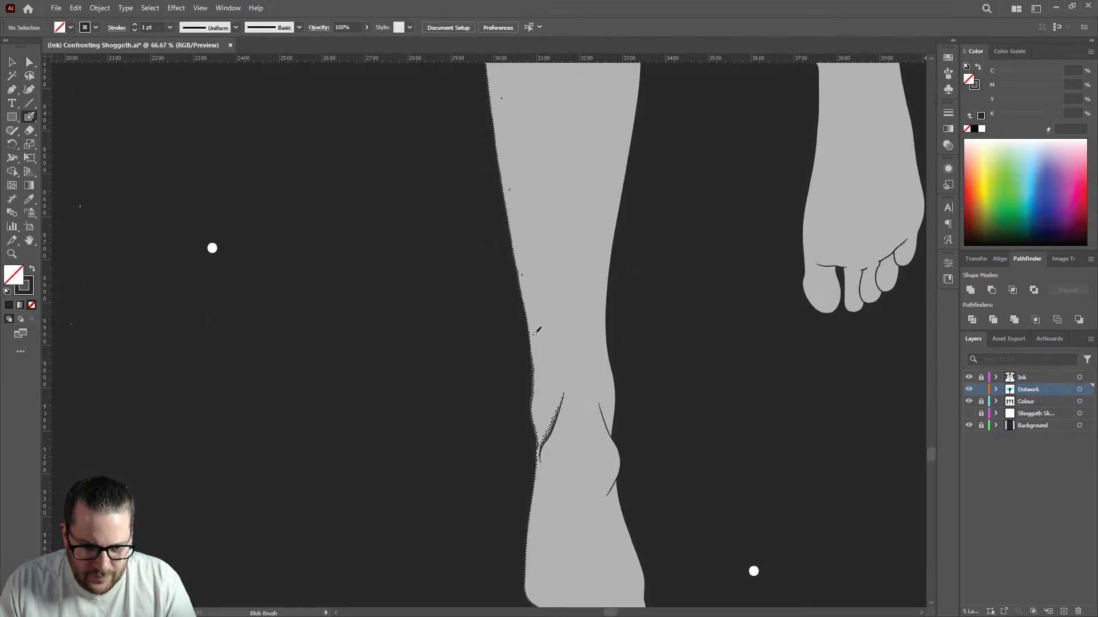
{"action": "scroll", "coordinate": [536, 330], "scroll_direction": "up", "scroll_amount": 3}
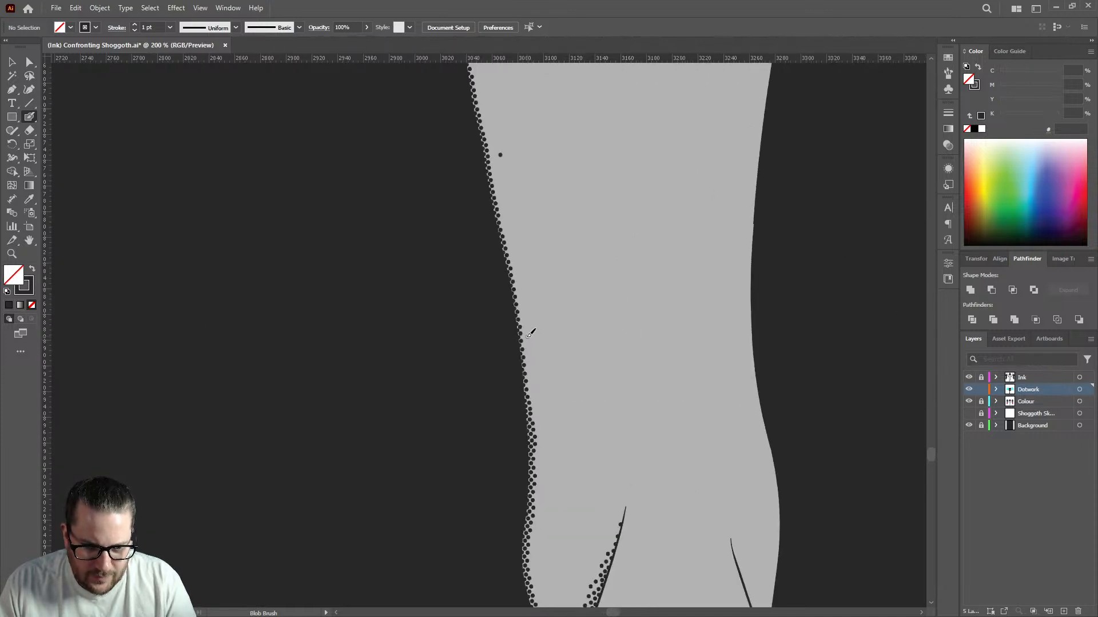
{"action": "left_click", "coordinate": [526, 338]}
Extend the dotwork in the small wedge at the top of the thigh gap with two staggered rows down its right outline.
{"action": "scroll", "coordinate": [560, 281], "scroll_direction": "down", "scroll_amount": 5}
{"action": "scroll", "coordinate": [556, 294], "scroll_direction": "up", "scroll_amount": 4}
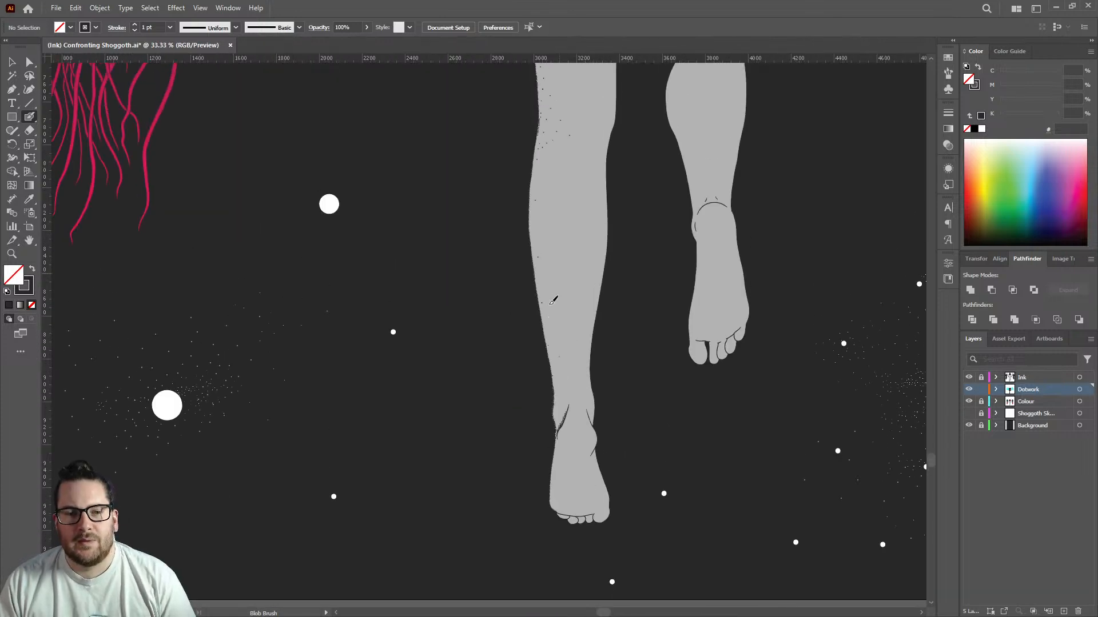
{"action": "scroll", "coordinate": [540, 343], "scroll_direction": "up", "scroll_amount": 9}
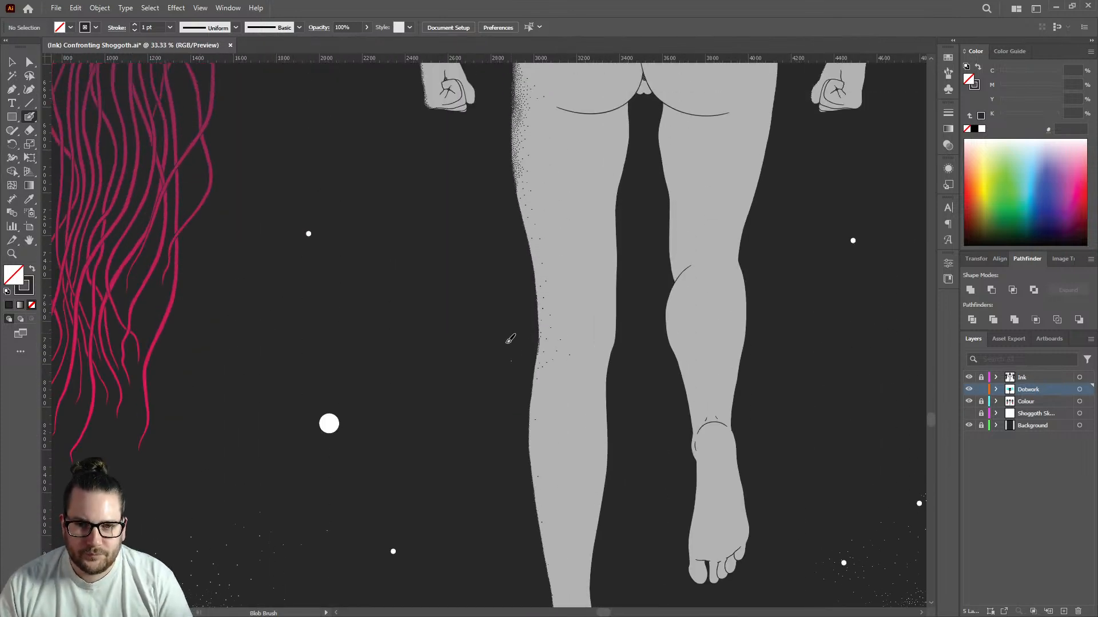
{"action": "scroll", "coordinate": [623, 341], "scroll_direction": "up", "scroll_amount": 3}
{"action": "scroll", "coordinate": [610, 283], "scroll_direction": "up", "scroll_amount": 4}
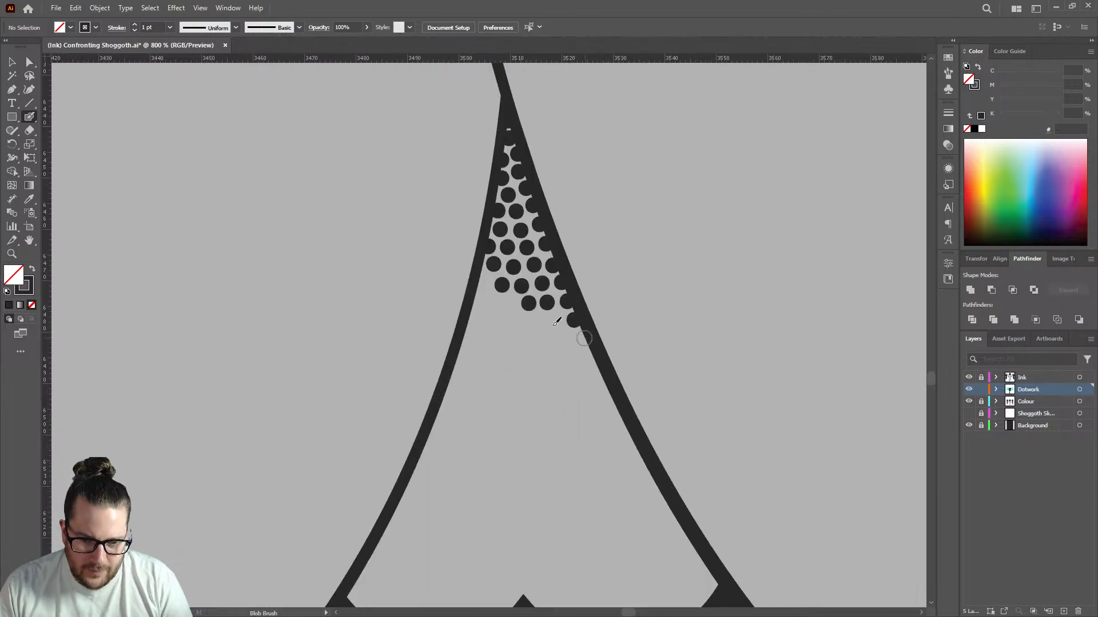
{"action": "scroll", "coordinate": [556, 322], "scroll_direction": "up", "scroll_amount": 2}
{"action": "left_click", "coordinate": [557, 318]}
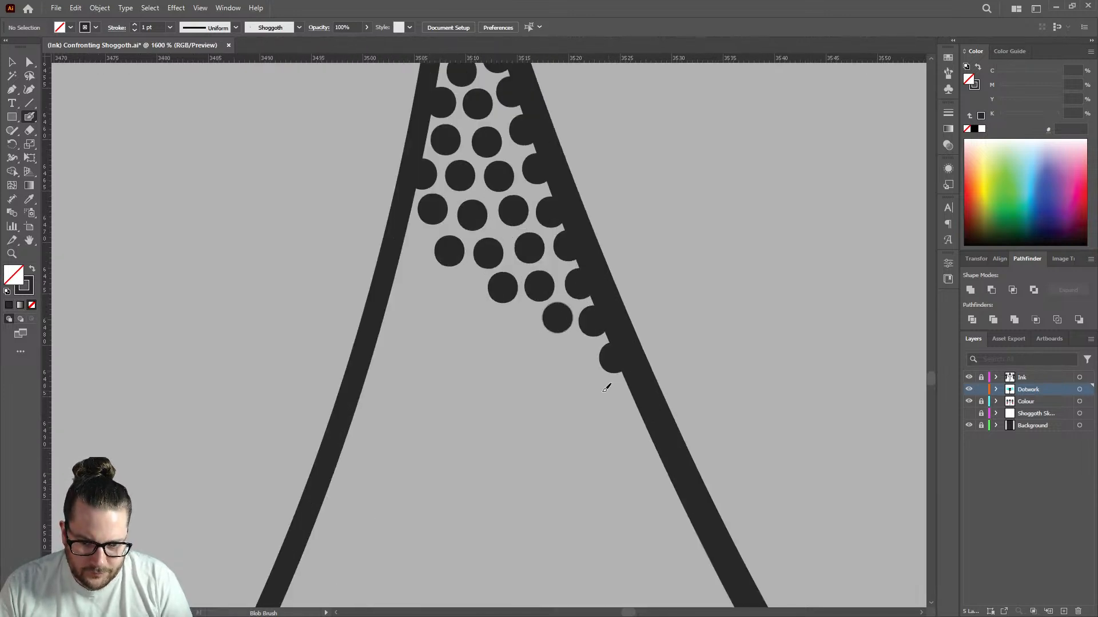
{"action": "left_click", "coordinate": [631, 395]}
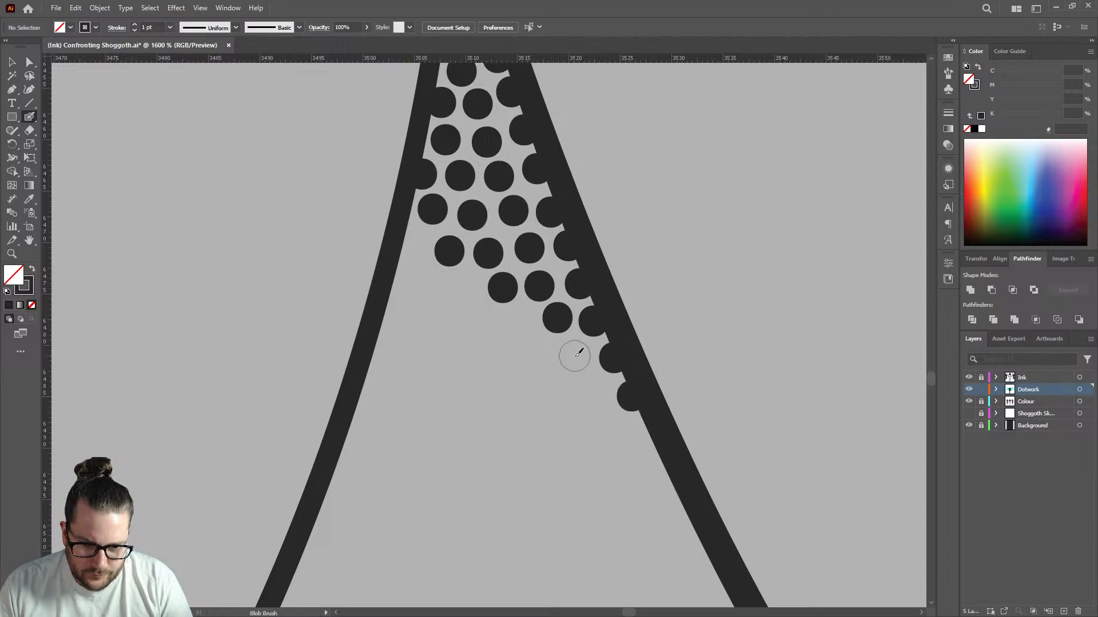
{"action": "left_click", "coordinate": [575, 356]}
{"action": "left_click", "coordinate": [648, 445]}
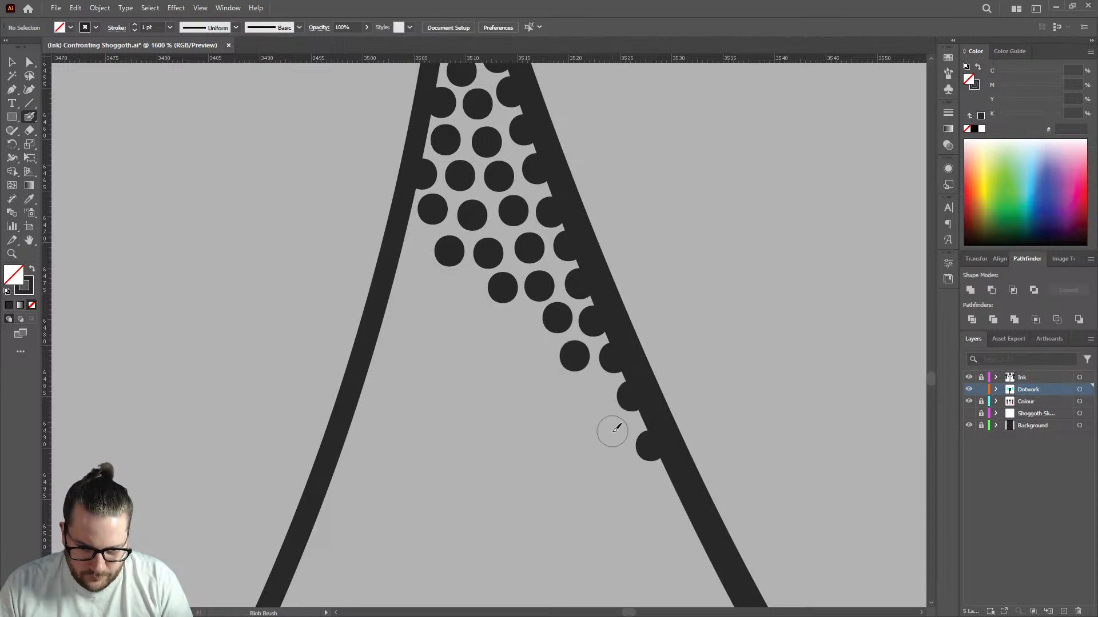
{"action": "left_click", "coordinate": [612, 431]}
{"action": "left_click", "coordinate": [591, 393]}
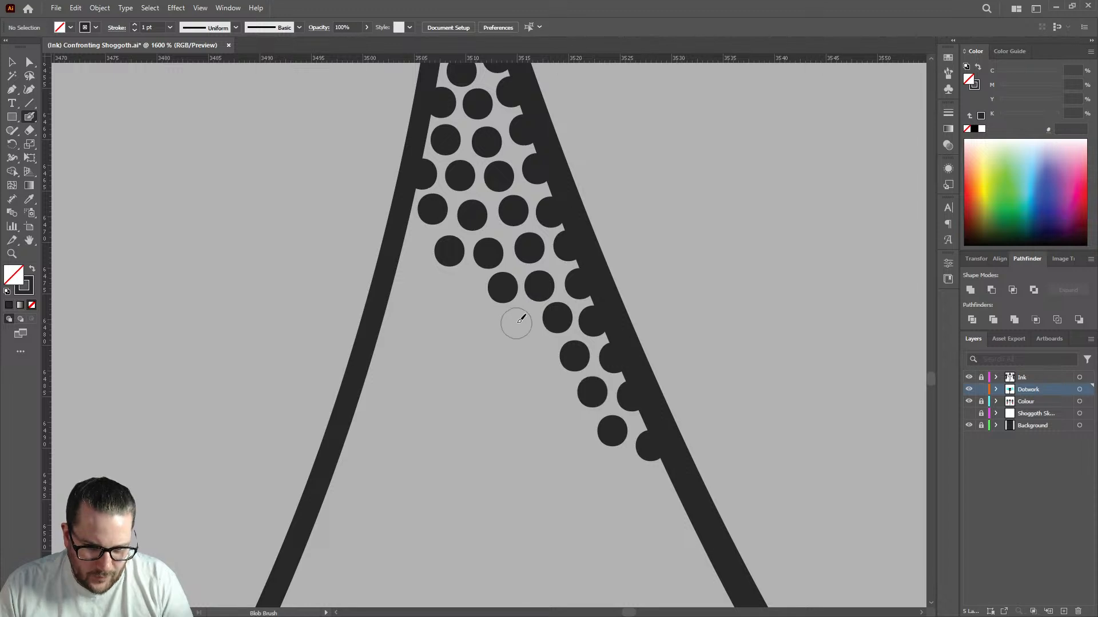
Add another diagonal row of dots along the inner side of the wedge's shading and set one against its left outline.
{"action": "left_click", "coordinate": [519, 324]}
{"action": "left_click", "coordinate": [464, 286]}
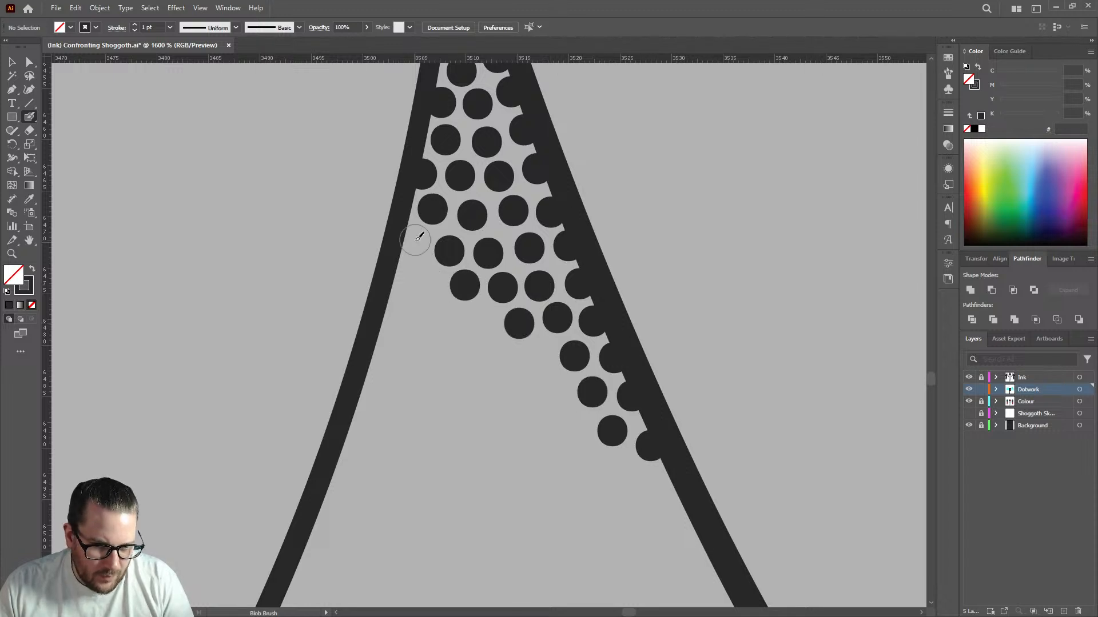
{"action": "left_click", "coordinate": [414, 239]}
{"action": "left_click", "coordinate": [481, 323]}
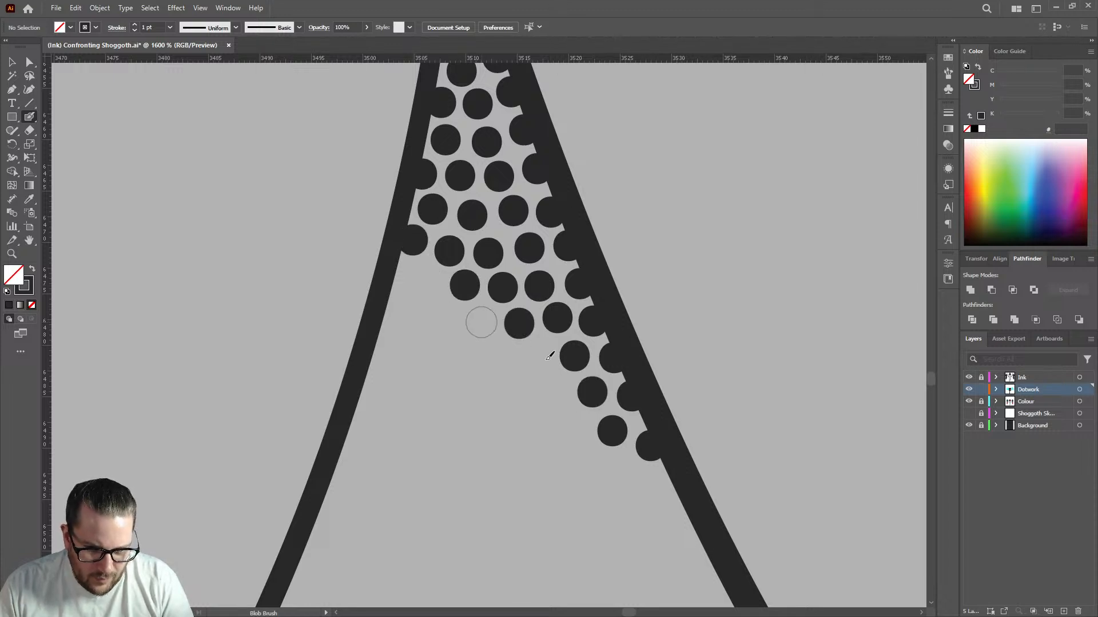
{"action": "left_click", "coordinate": [535, 358]}
{"action": "left_click", "coordinate": [556, 392]}
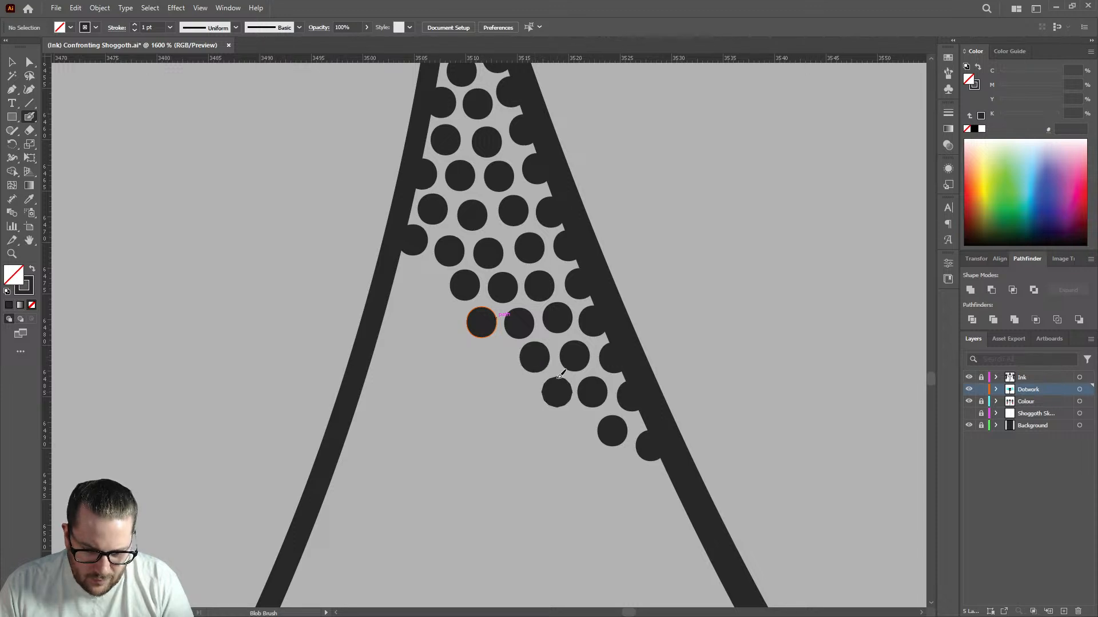
{"action": "scroll", "coordinate": [604, 315], "scroll_direction": "down", "scroll_amount": 3}
{"action": "left_click", "coordinate": [572, 307]}
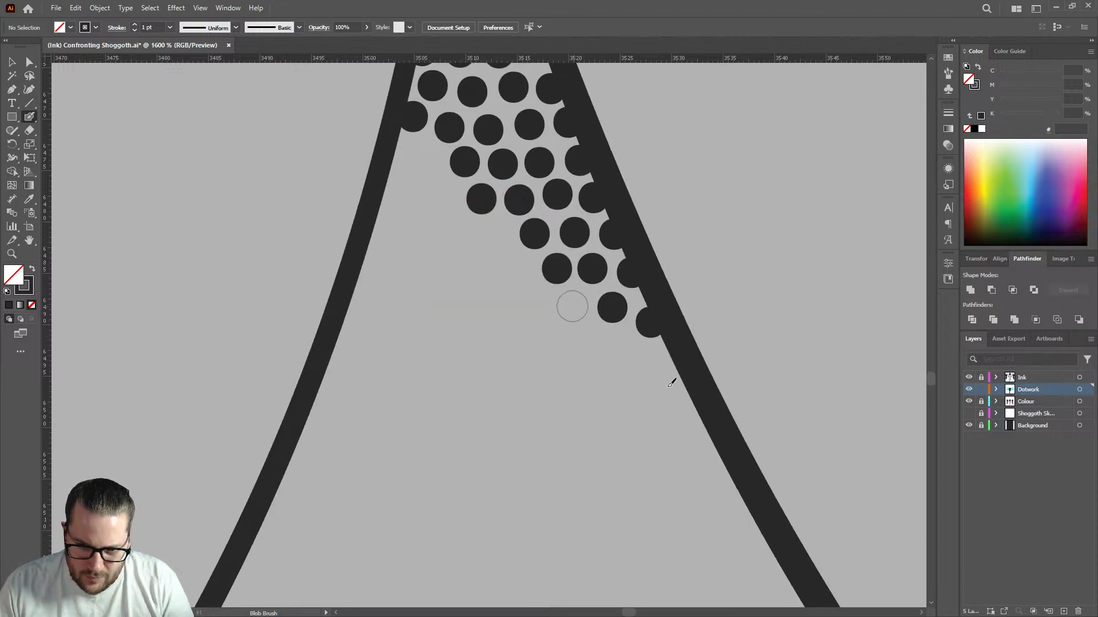
Continue the dot band farther down the wedge's right outline, alternating edge dots with rows of single dots stepping inward.
{"action": "left_click", "coordinate": [672, 359]}
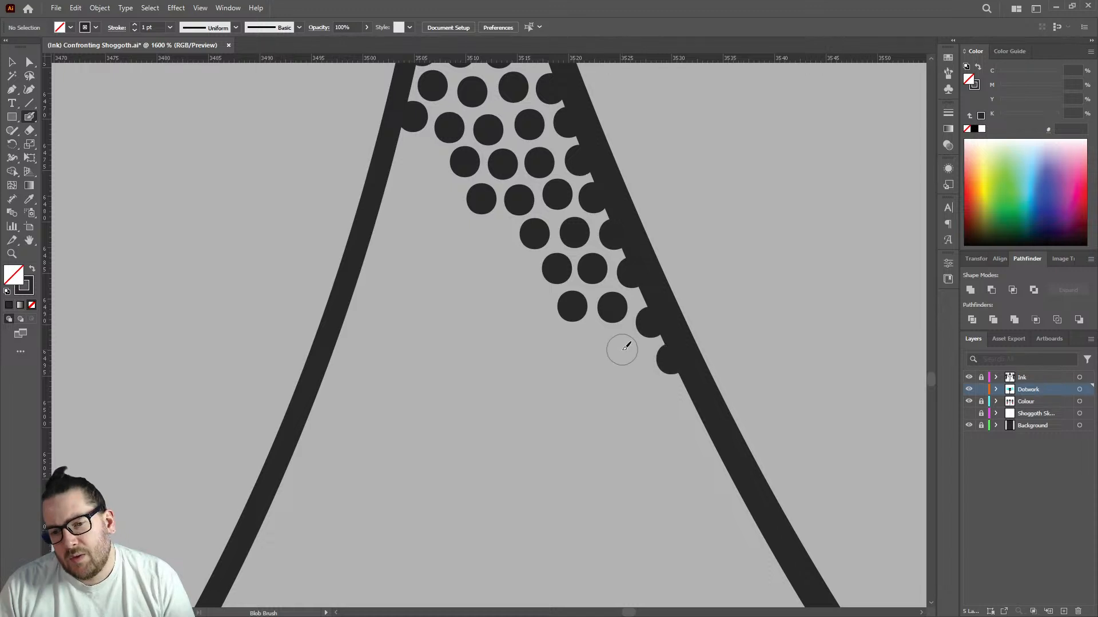
{"action": "left_click", "coordinate": [622, 350]}
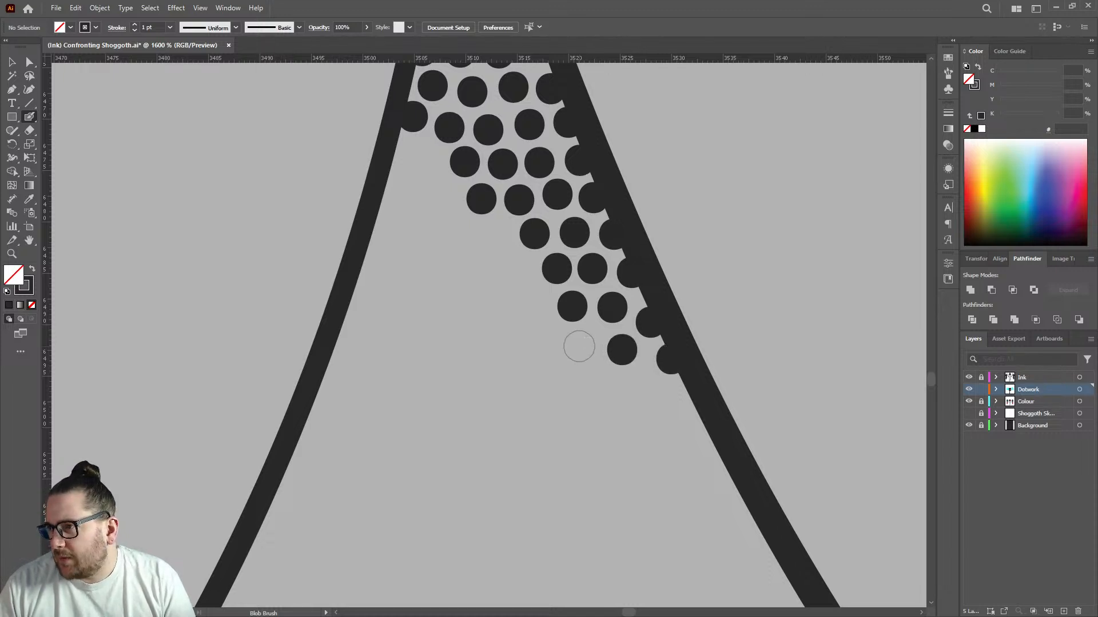
{"action": "left_click", "coordinate": [579, 346]}
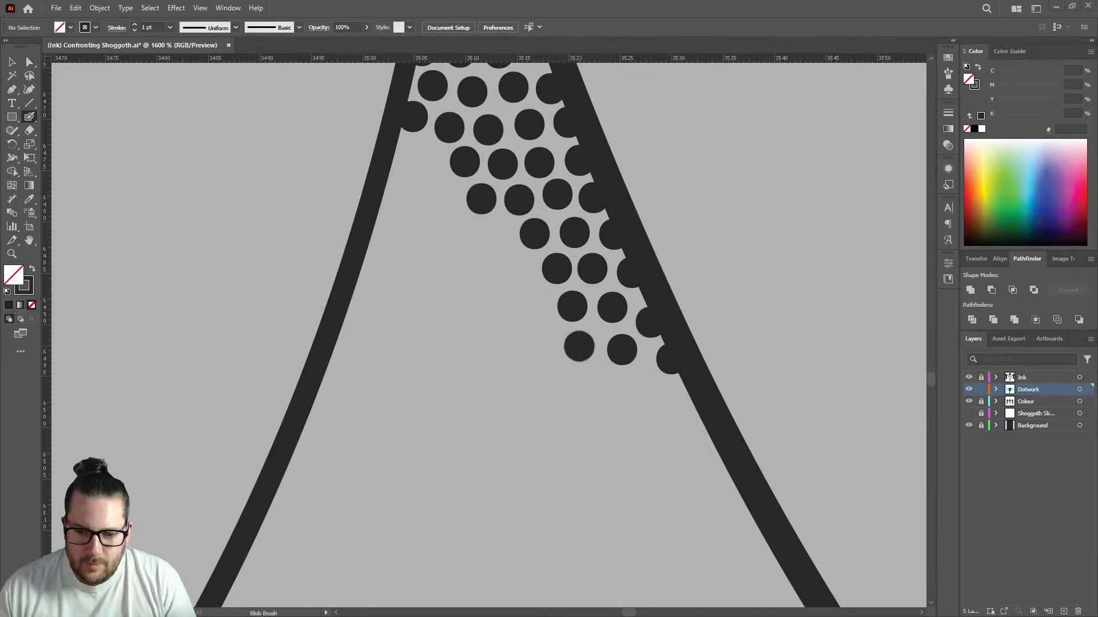
{"action": "left_click", "coordinate": [693, 407]}
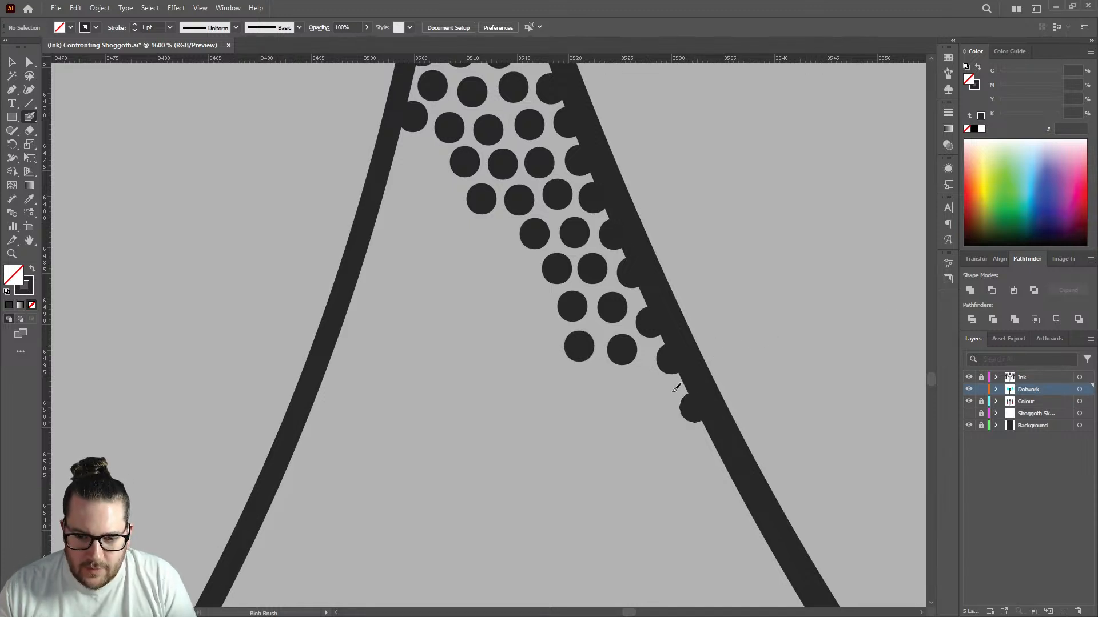
{"action": "left_click", "coordinate": [624, 387]}
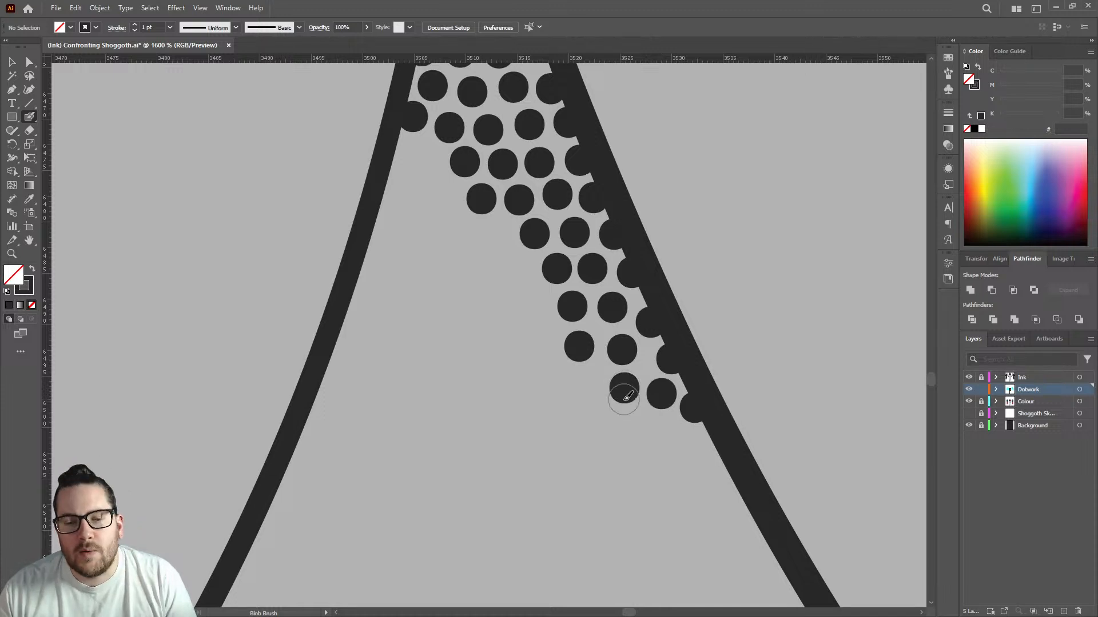
{"action": "left_click", "coordinate": [719, 457]}
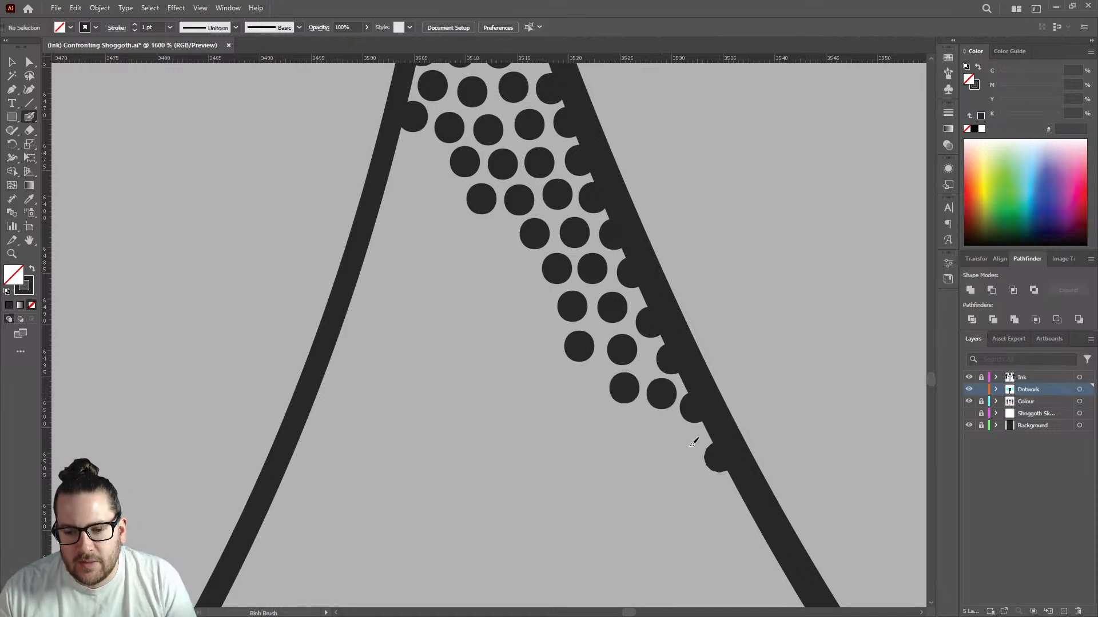
{"action": "left_click", "coordinate": [686, 444]}
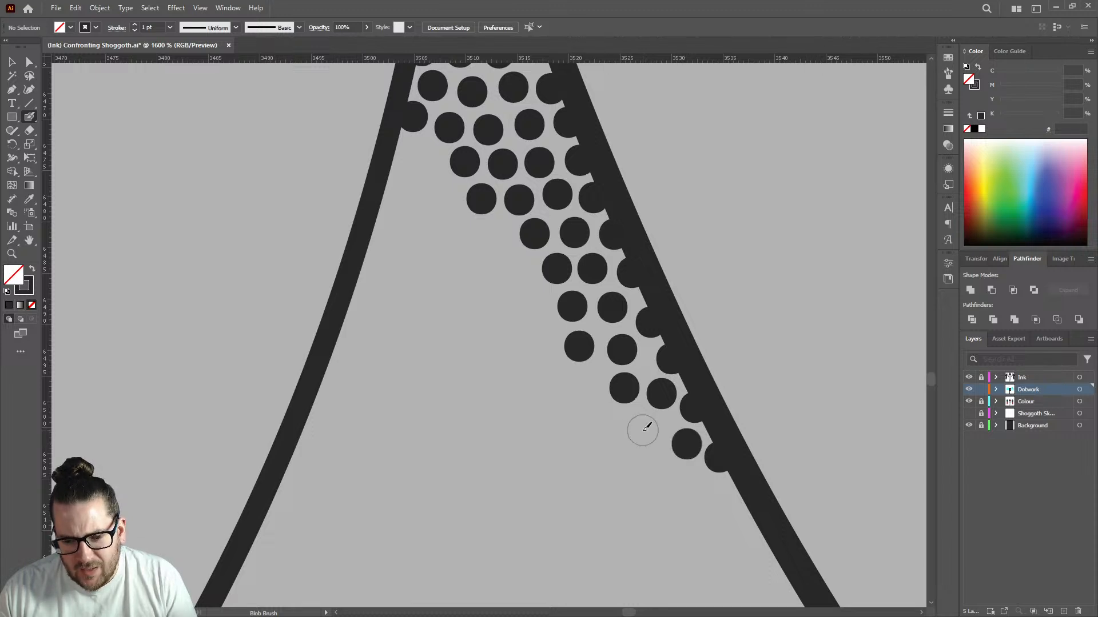
{"action": "left_click", "coordinate": [647, 428]}
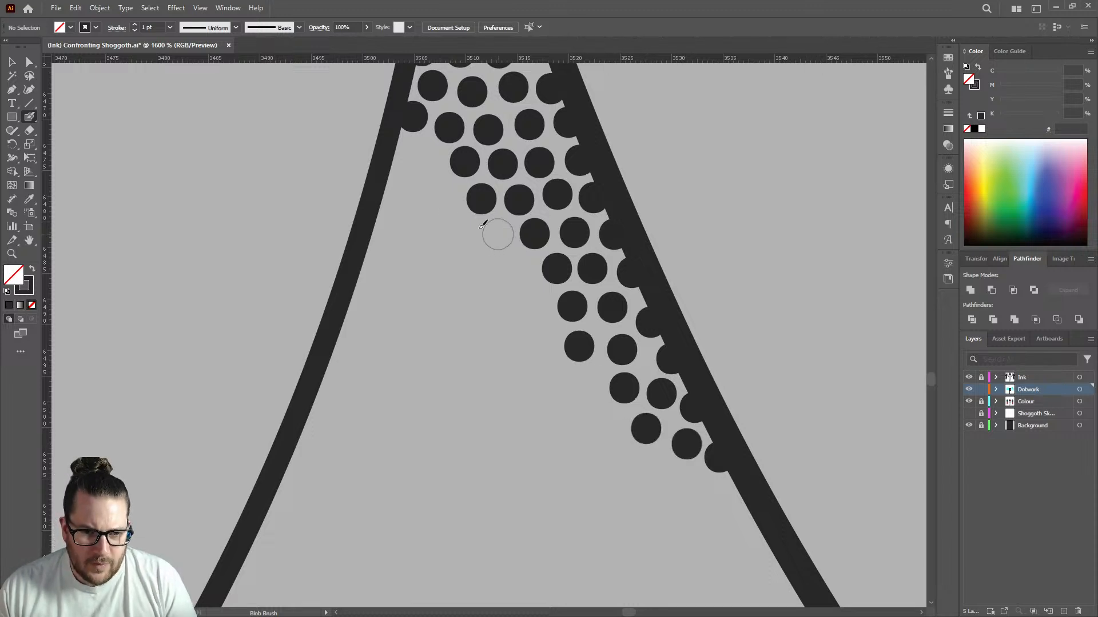
Fill the upper part of the wedge toward its left outline with evenly spaced dots below the existing rows.
{"action": "left_click", "coordinate": [496, 234]}
{"action": "left_click", "coordinate": [428, 158]}
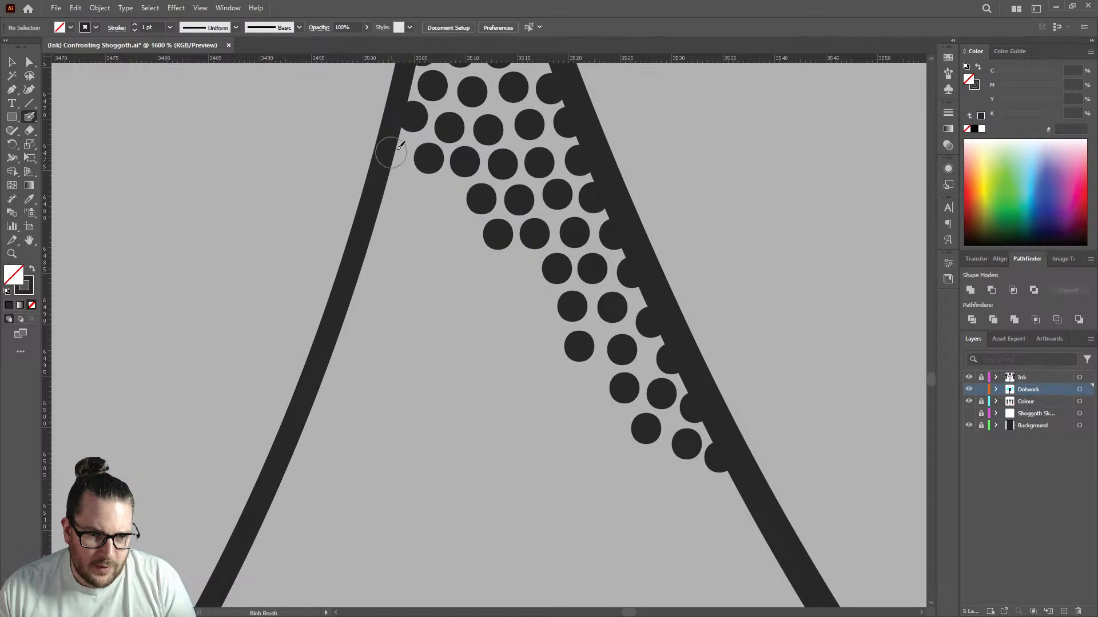
{"action": "left_click", "coordinate": [396, 150]}
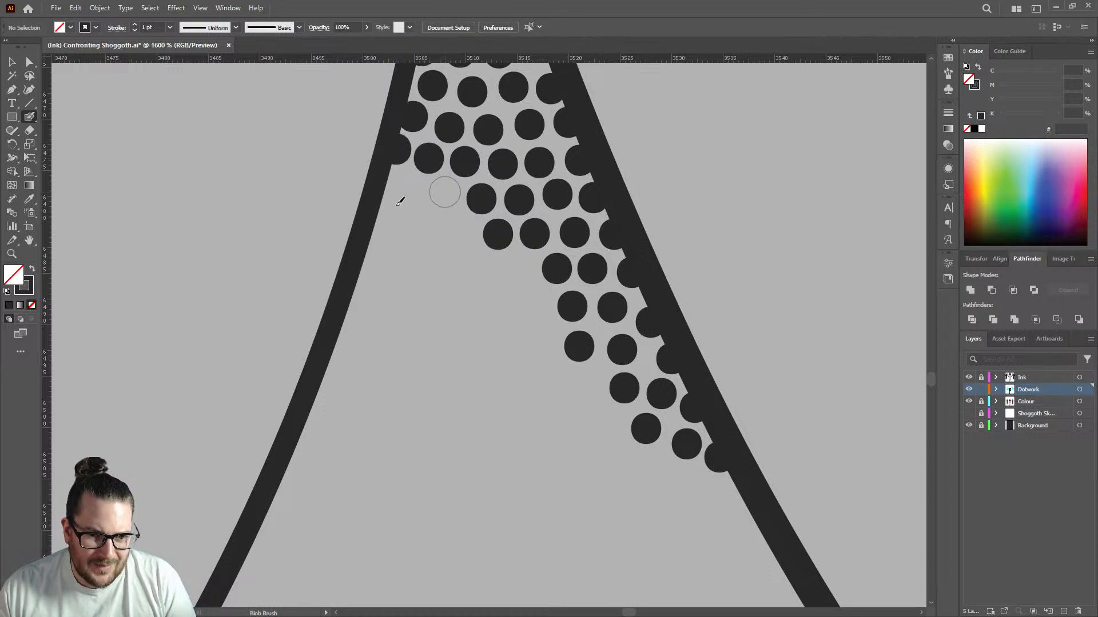
{"action": "left_click", "coordinate": [445, 193]}
{"action": "left_click", "coordinate": [405, 188]}
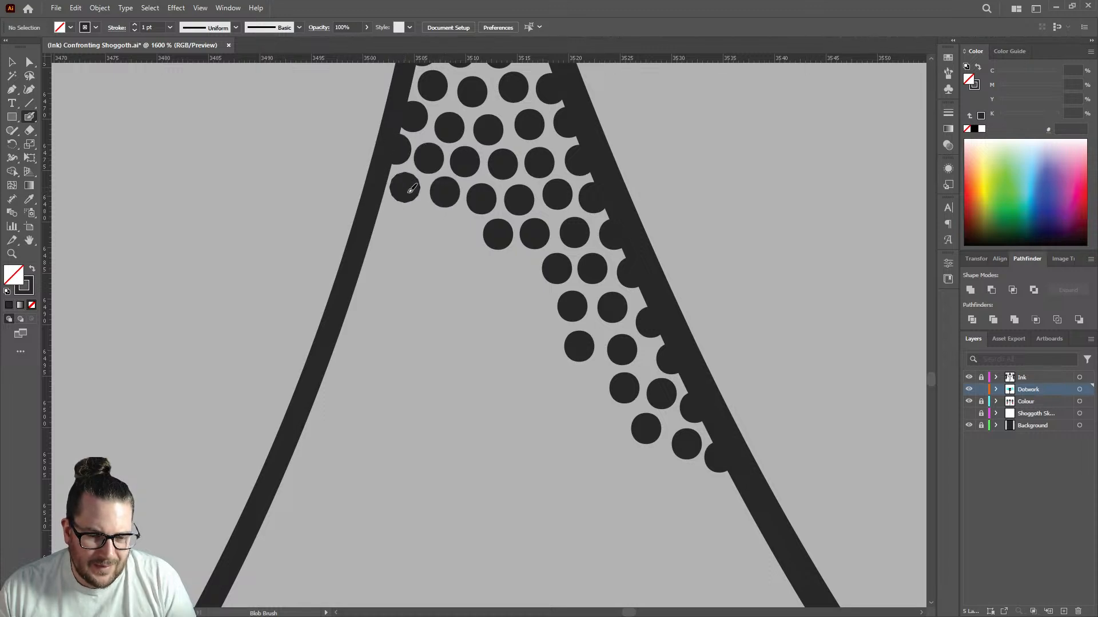
Add a diagonal row of six evenly spaced dots along the inner side of the wedge's shading.
{"action": "left_click", "coordinate": [519, 267]}
{"action": "left_click", "coordinate": [459, 229]}
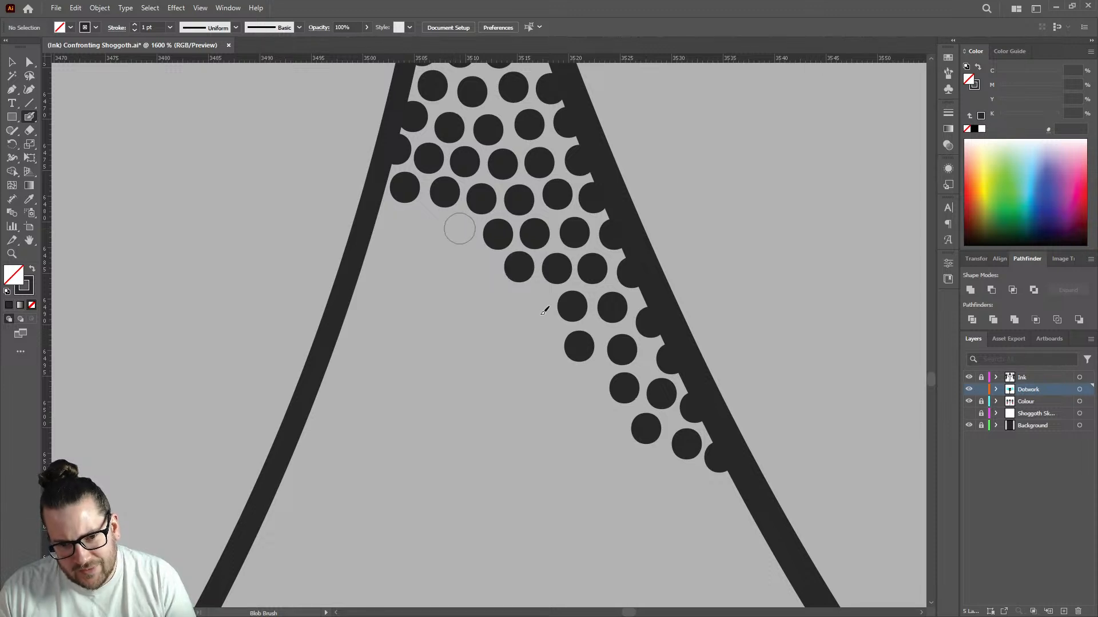
{"action": "left_click", "coordinate": [534, 300]}
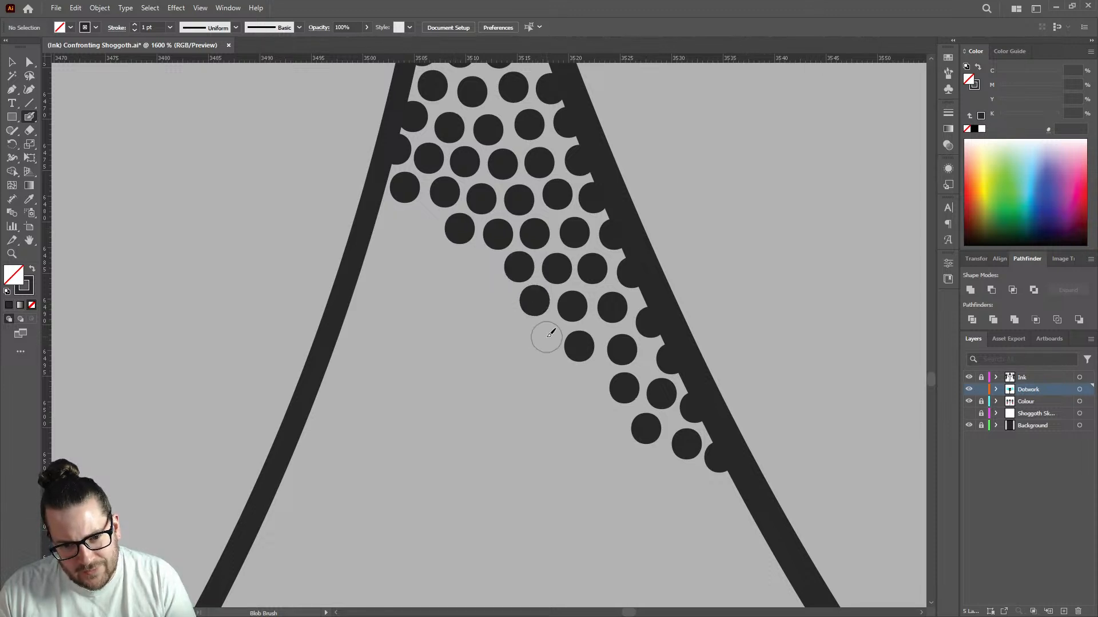
{"action": "left_click", "coordinate": [546, 338]}
{"action": "left_click", "coordinate": [588, 383]}
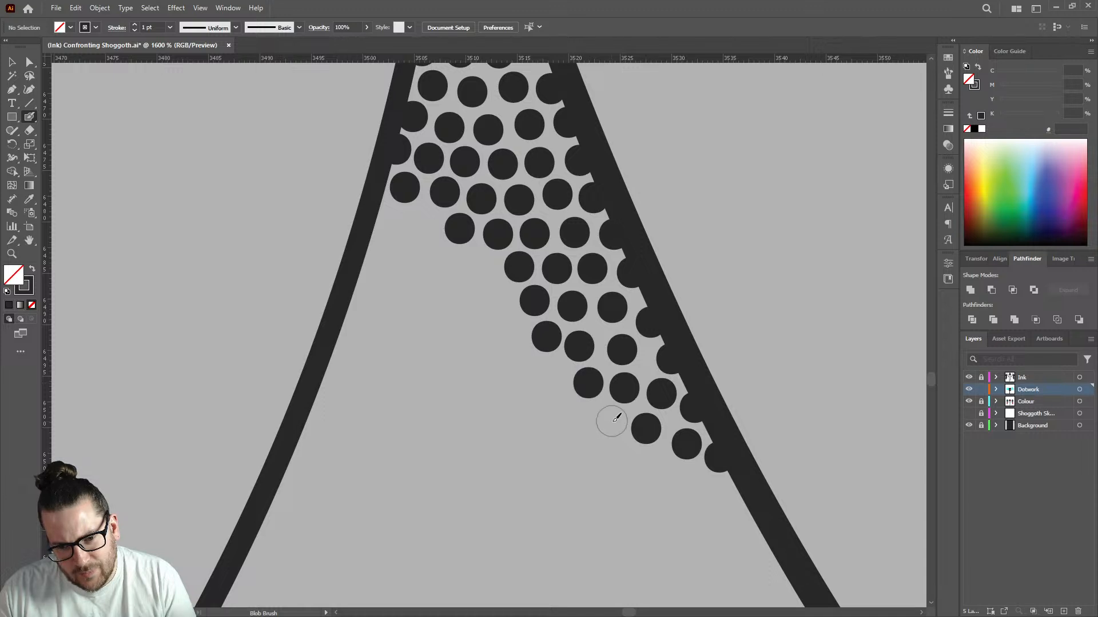
{"action": "left_click", "coordinate": [612, 422]}
Extend the band down the wedge's right outline with an edge dot and a row of three dots stepping inward.
{"action": "scroll", "coordinate": [522, 248], "scroll_direction": "down", "scroll_amount": 3}
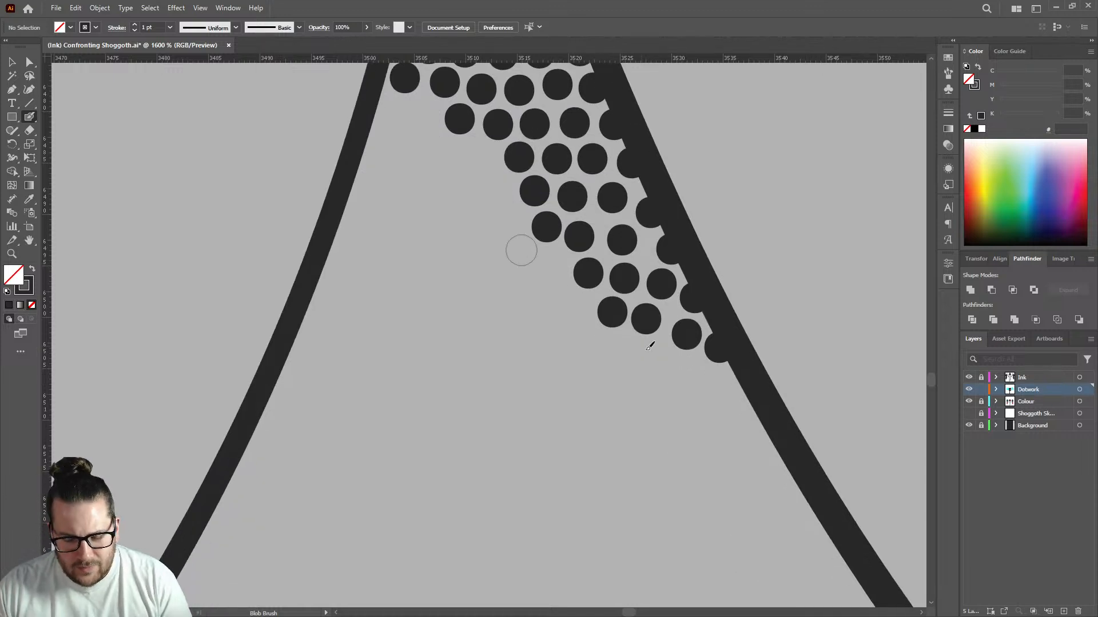
{"action": "left_click", "coordinate": [741, 388]}
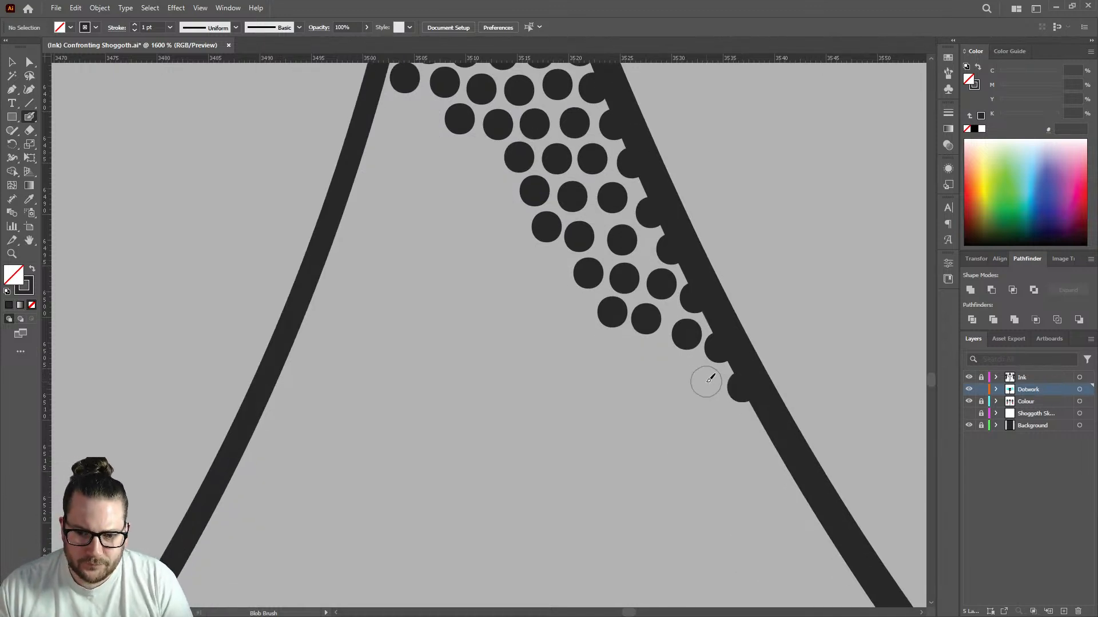
{"action": "left_click", "coordinate": [705, 380]}
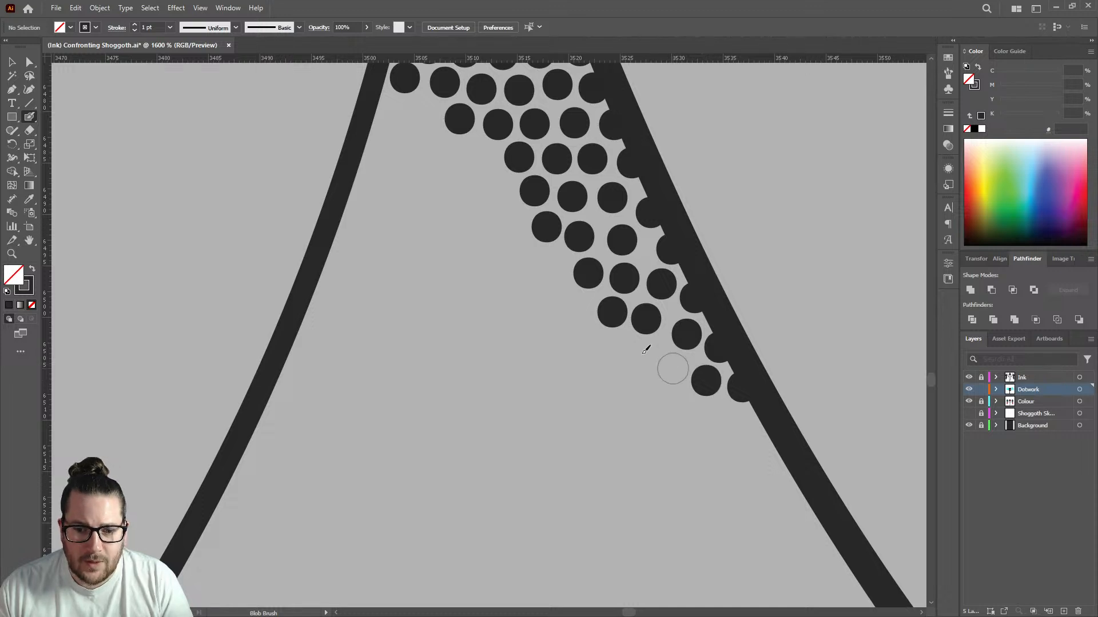
{"action": "left_click", "coordinate": [673, 368]}
{"action": "left_click", "coordinate": [640, 357]}
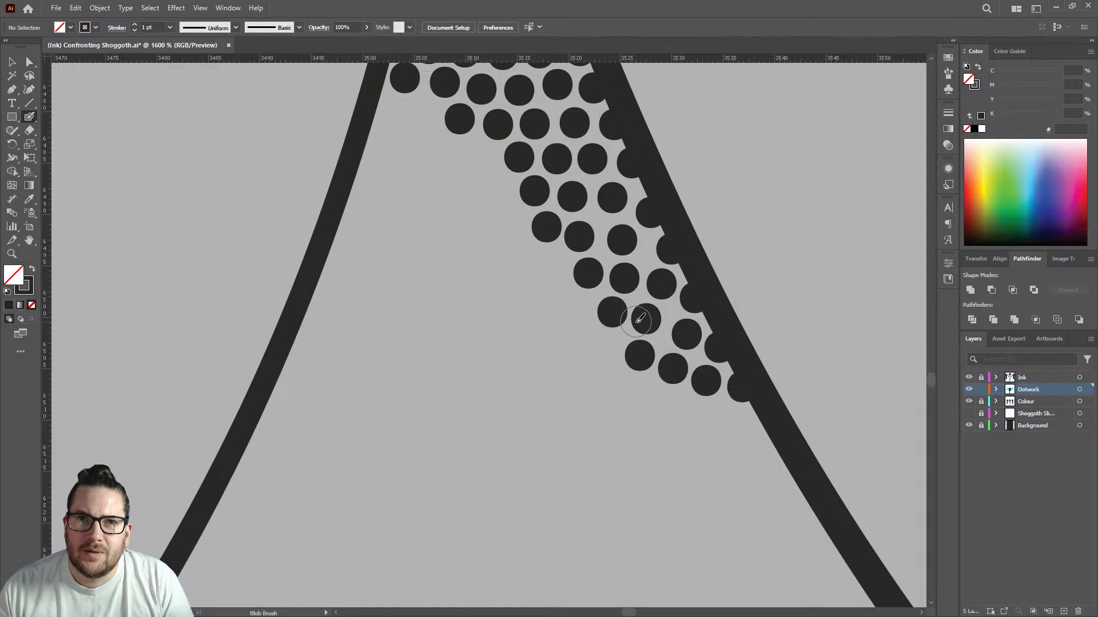
Place a further diagonal row of single dots along the inner border of the band, down to its lowest row.
{"action": "left_click", "coordinate": [472, 158]}
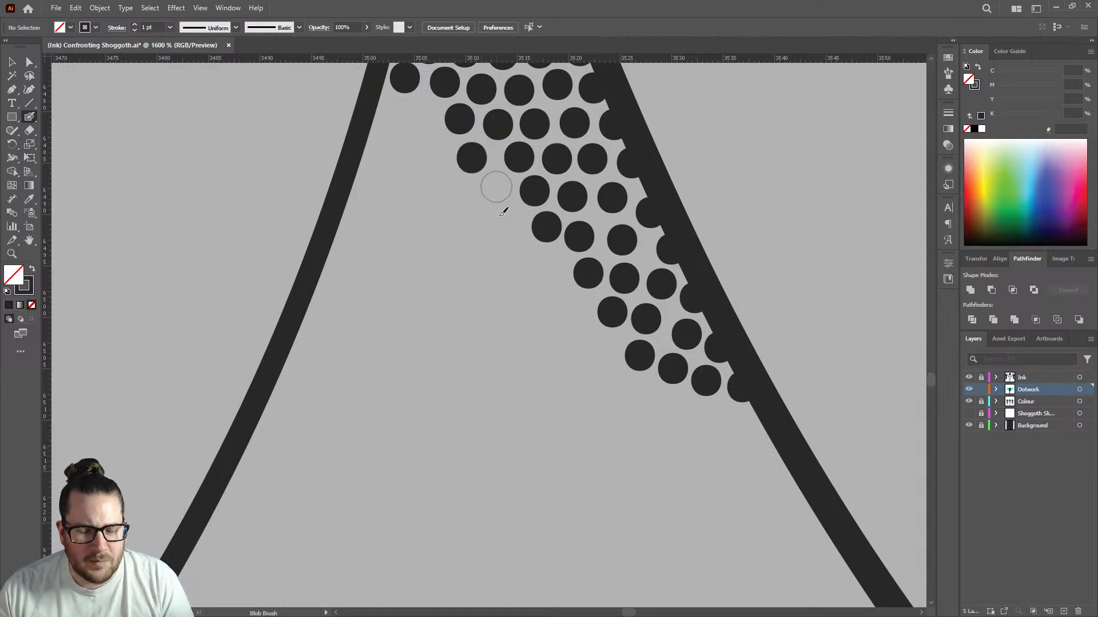
{"action": "left_click", "coordinate": [496, 187]}
{"action": "left_click", "coordinate": [552, 264]}
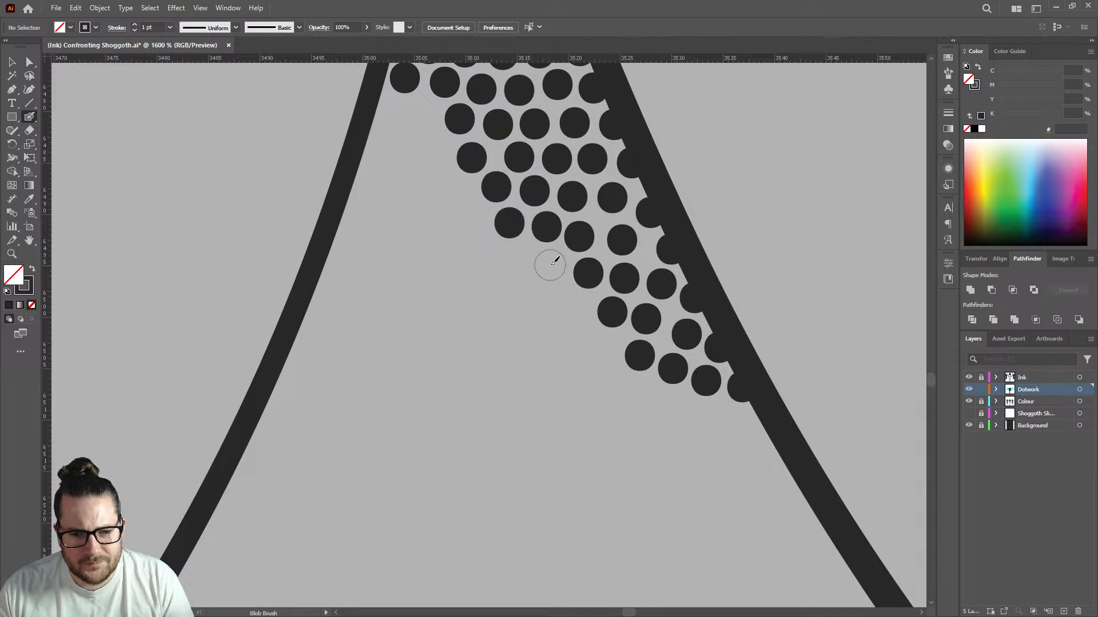
{"action": "left_click", "coordinate": [573, 310]}
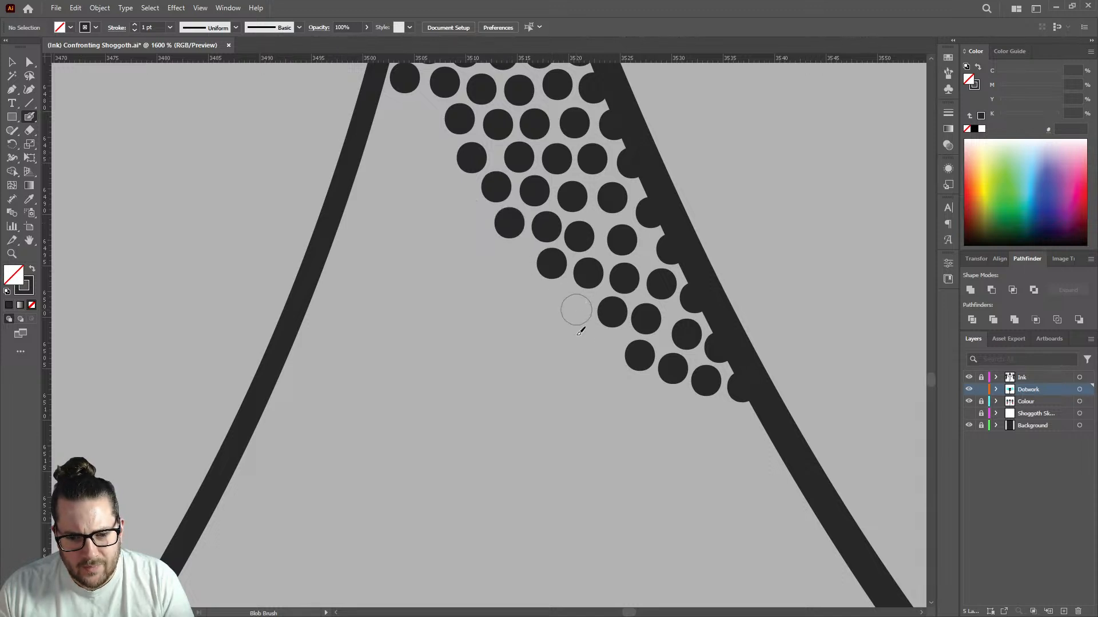
{"action": "left_click", "coordinate": [601, 348]}
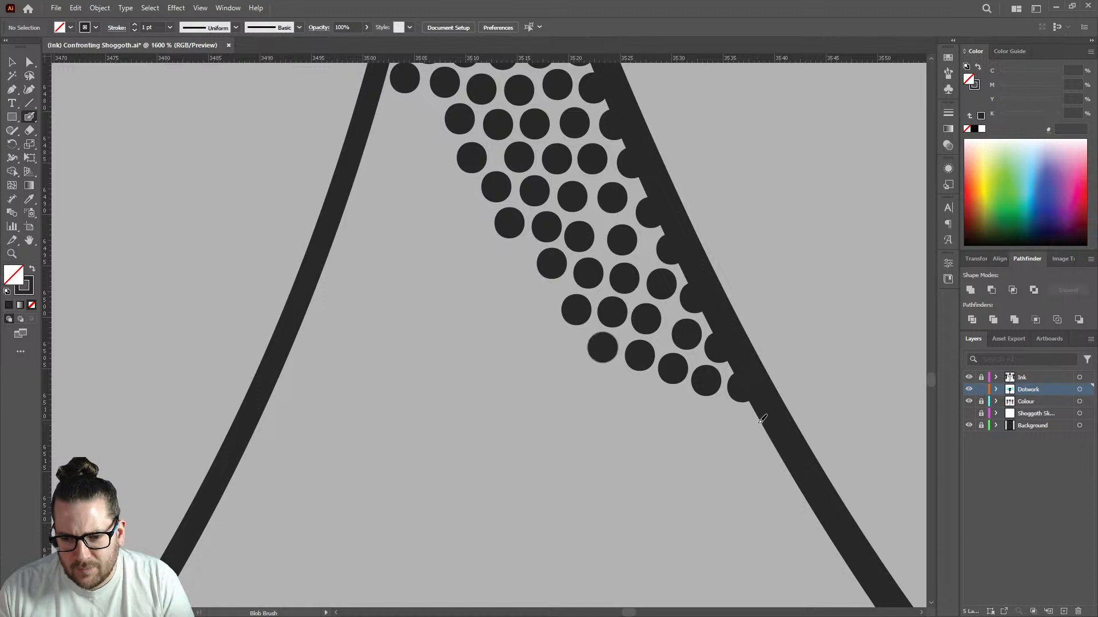
Continue the dotwork toward the wedge's lower right corner with edge dots on the outline and sparser dots inside them.
{"action": "left_click", "coordinate": [769, 437]}
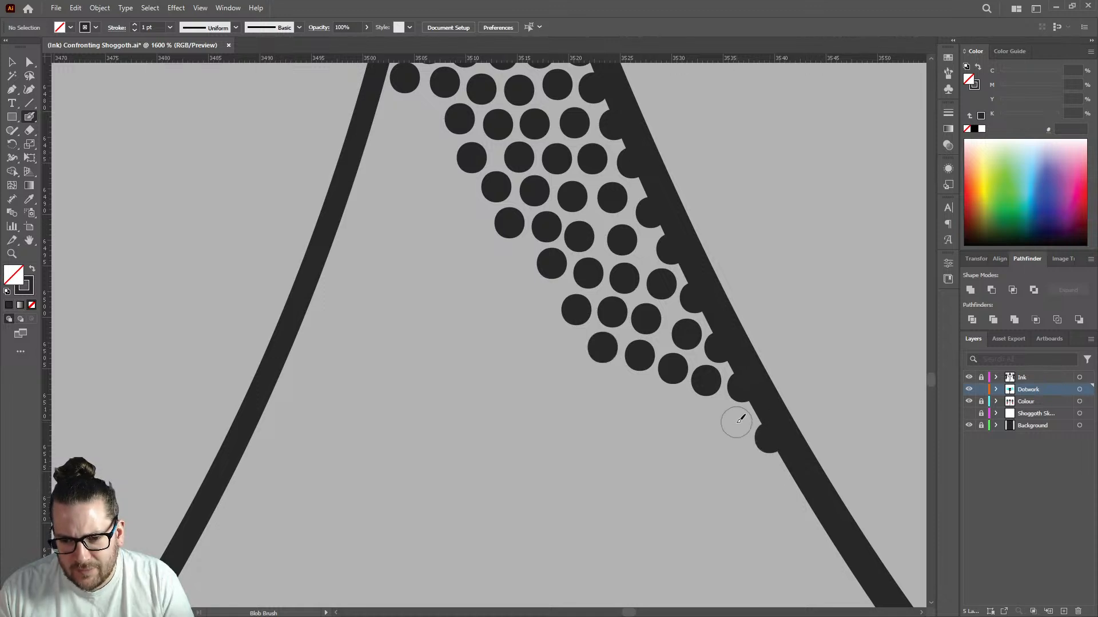
{"action": "left_click", "coordinate": [737, 422]}
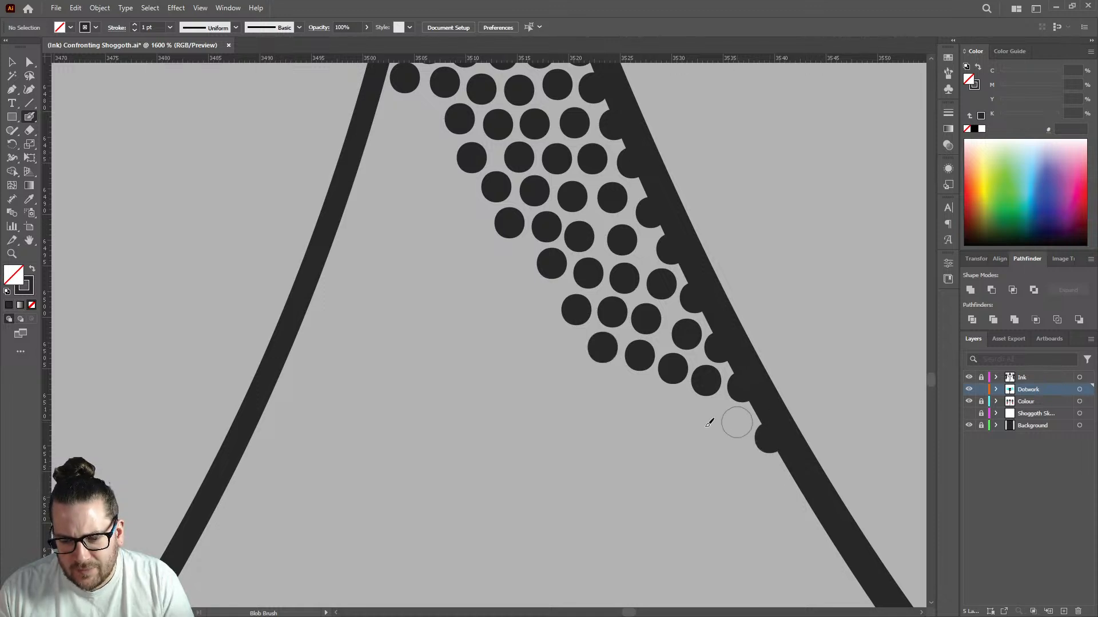
{"action": "left_click", "coordinate": [674, 261]}
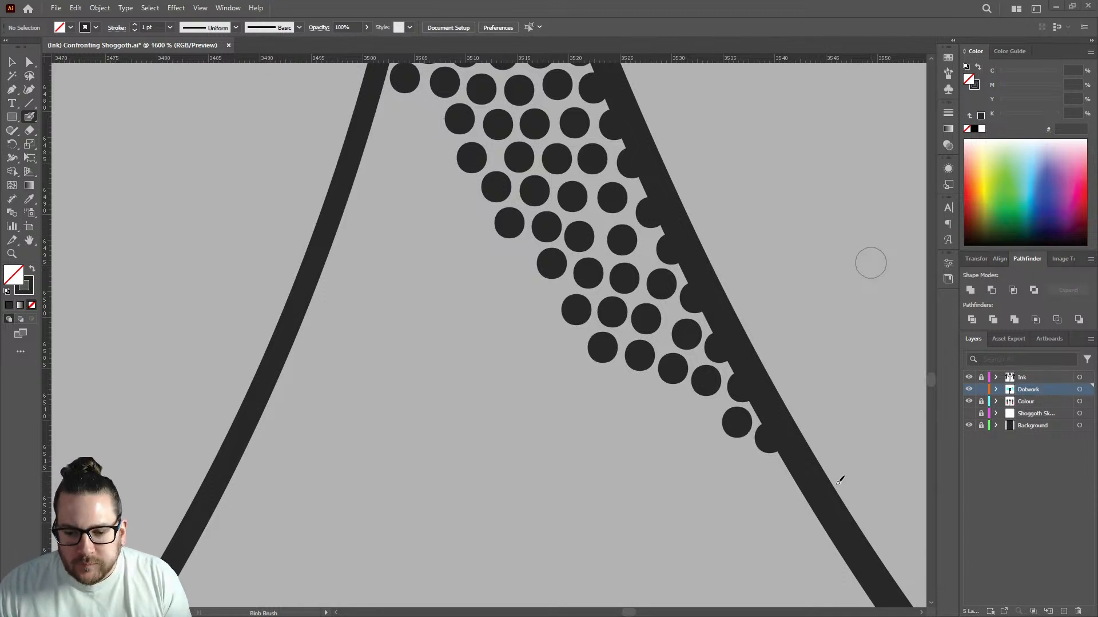
{"action": "left_click", "coordinate": [792, 478]}
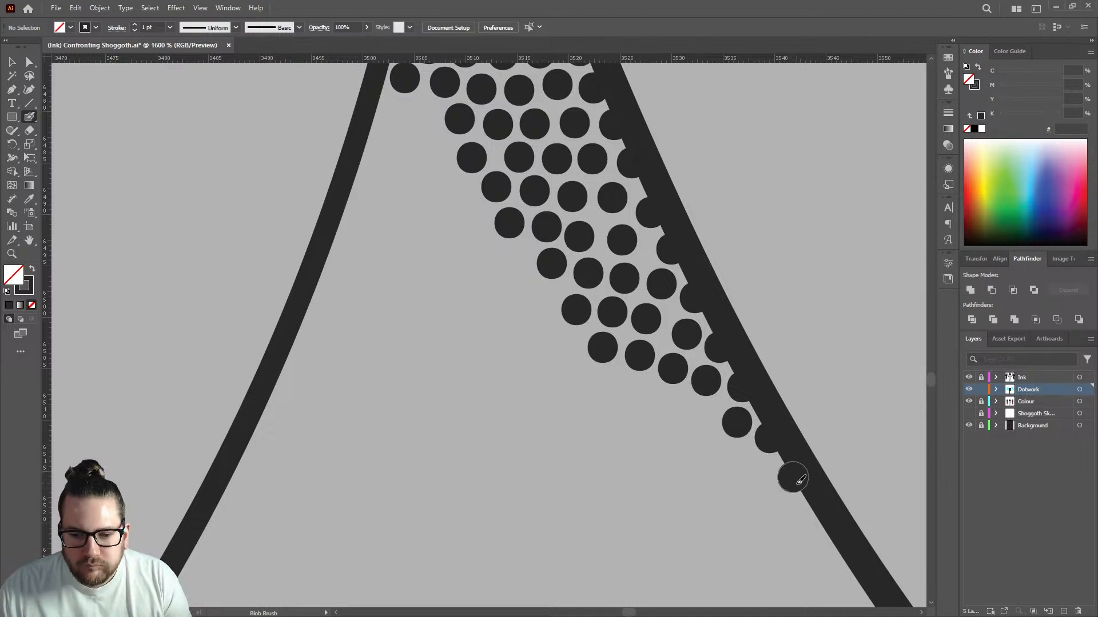
{"action": "scroll", "coordinate": [478, 314], "scroll_direction": "down", "scroll_amount": 4}
{"action": "scroll", "coordinate": [640, 429], "scroll_direction": "up", "scroll_amount": 4}
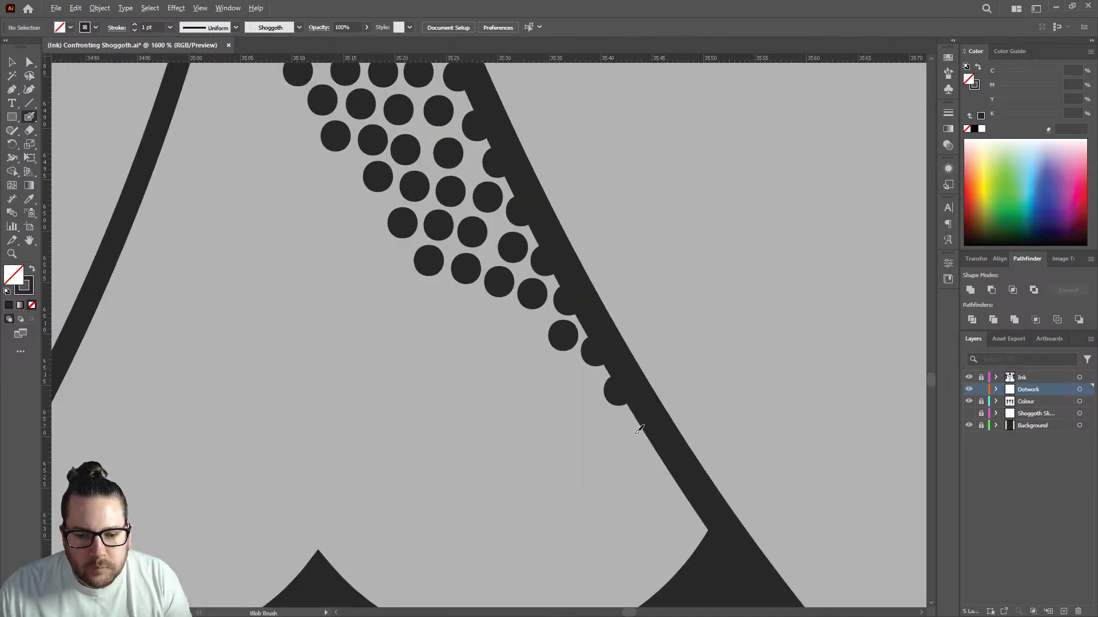
{"action": "left_click", "coordinate": [640, 424]}
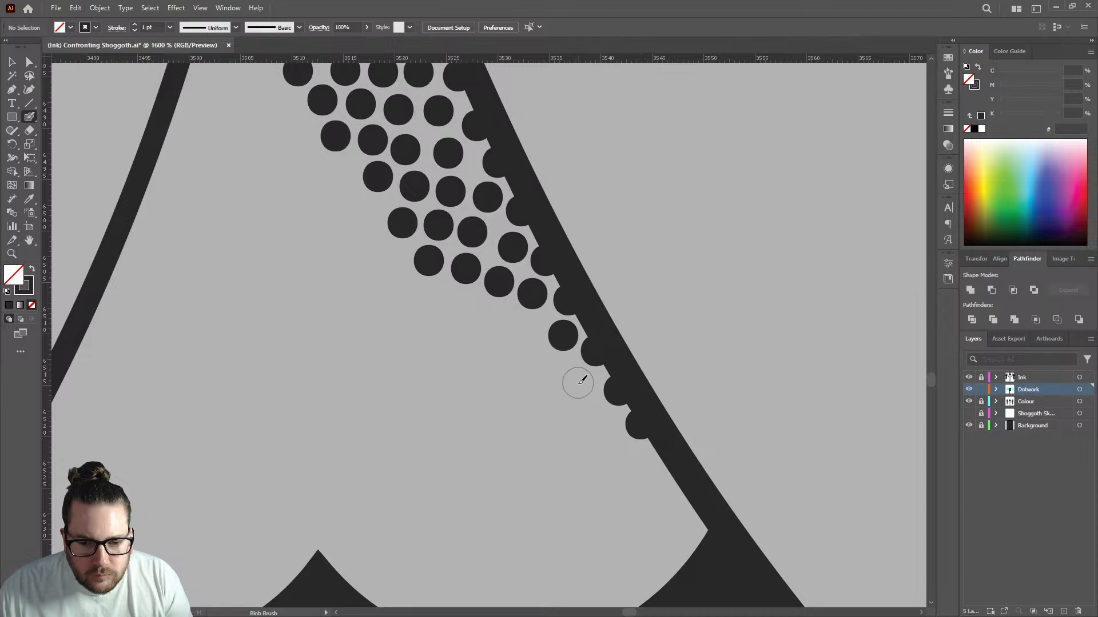
{"action": "left_click", "coordinate": [579, 385]}
{"action": "left_click", "coordinate": [522, 329]}
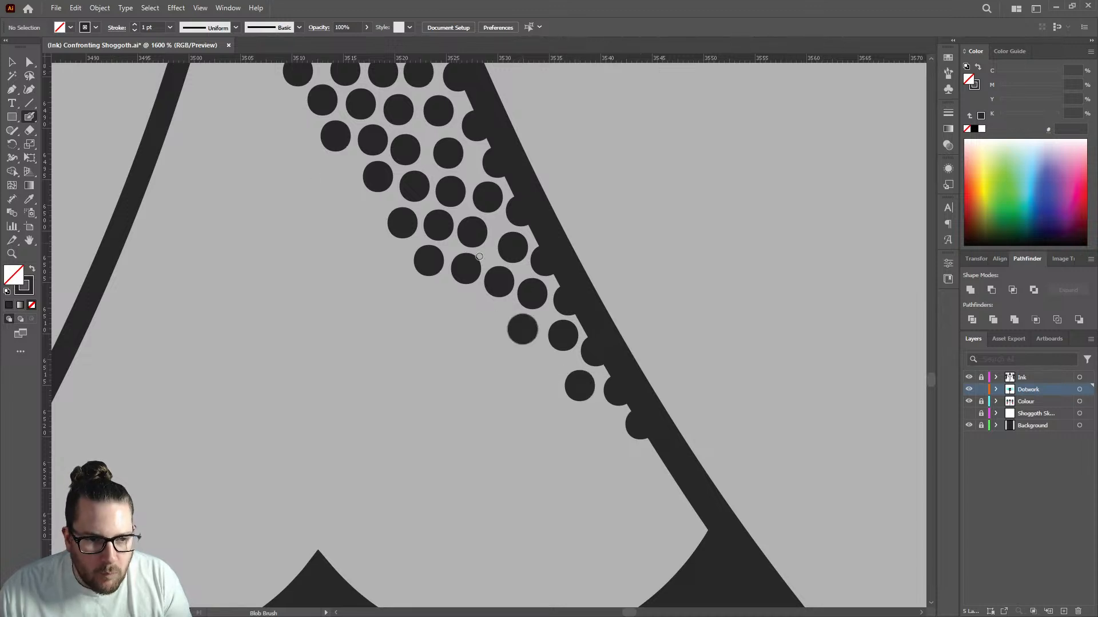
Fill the gap beside the wedge's left outline with two short rows of dots, each starting on the outline.
{"action": "scroll", "coordinate": [522, 329], "scroll_direction": "down", "scroll_amount": 4}
{"action": "scroll", "coordinate": [491, 202], "scroll_direction": "up", "scroll_amount": 5}
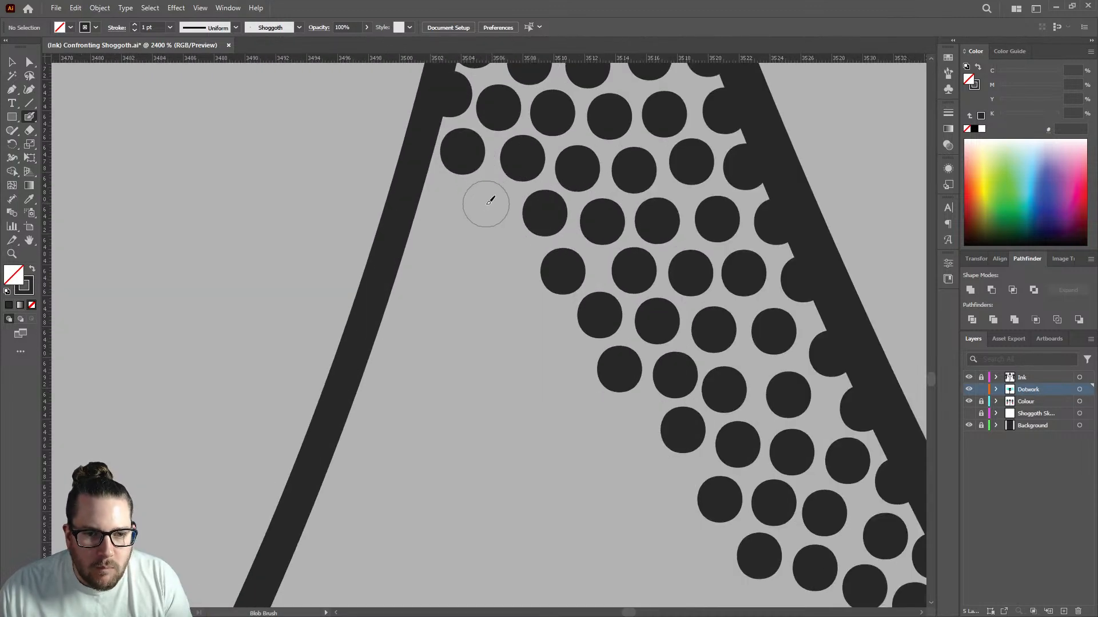
{"action": "left_click", "coordinate": [485, 204]}
{"action": "left_click", "coordinate": [430, 198]}
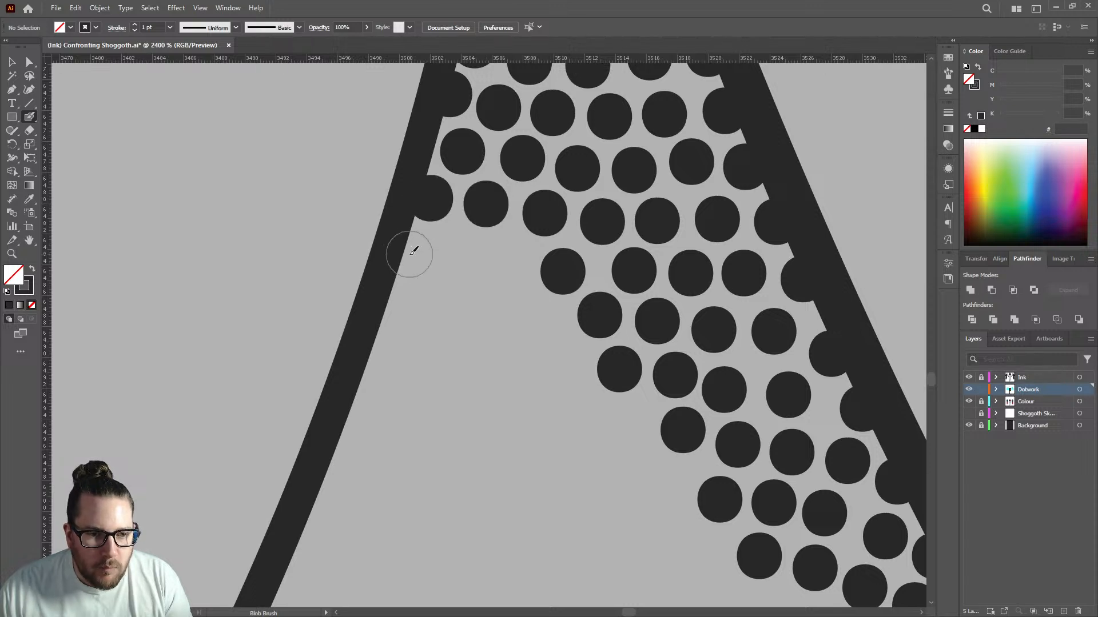
{"action": "left_click", "coordinate": [404, 254]}
{"action": "left_click", "coordinate": [458, 254]}
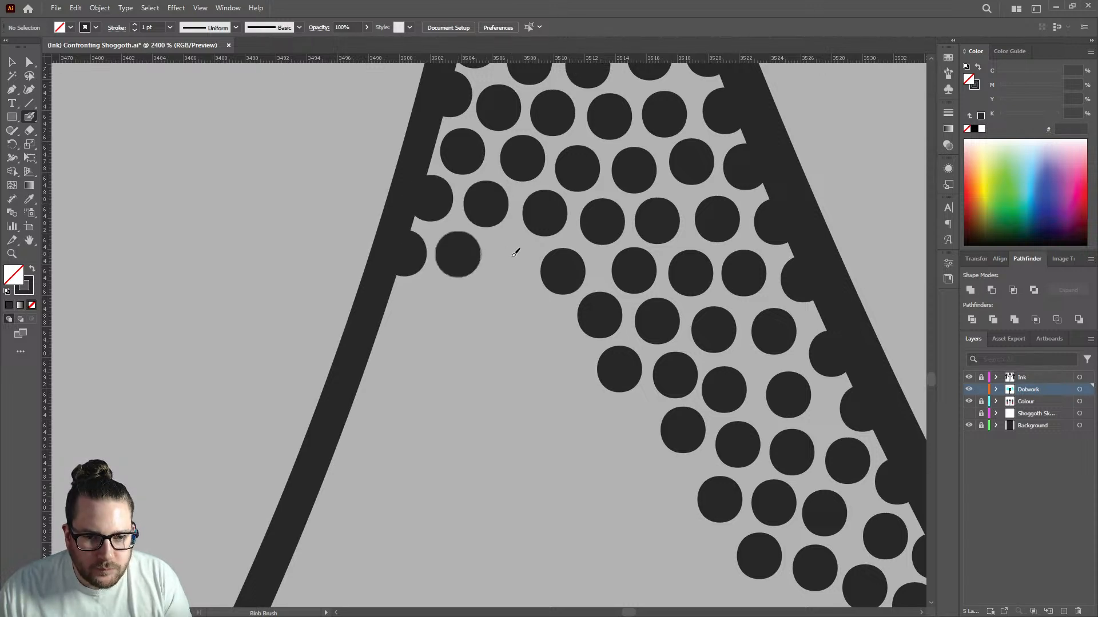
{"action": "left_click", "coordinate": [512, 256]}
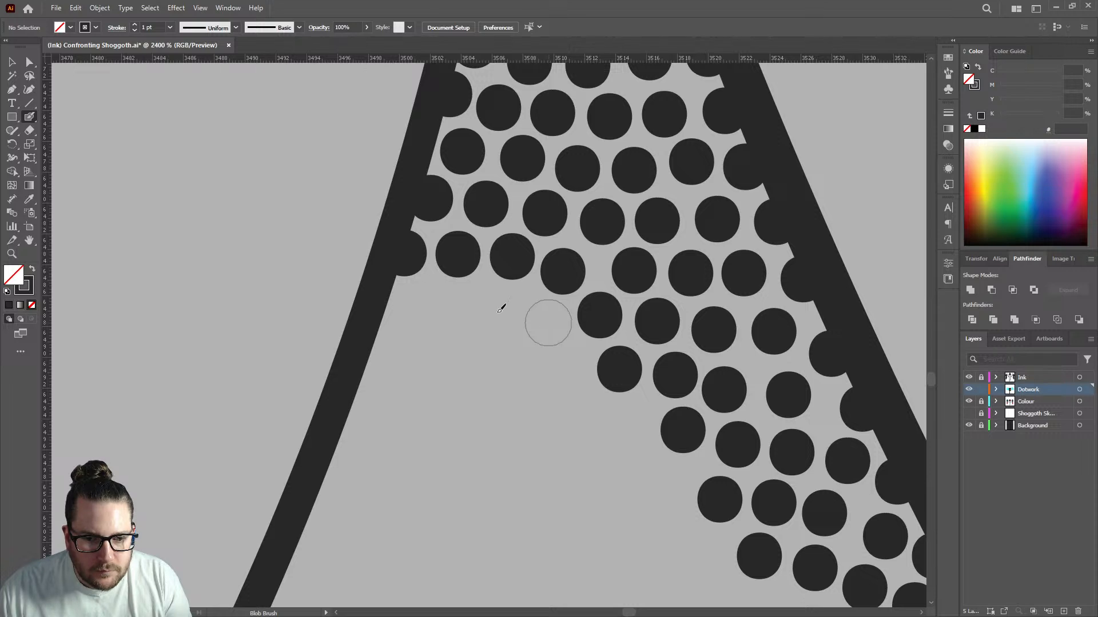
Add another row of dots below, reaching the left outline, and set two dots along the shading's inner edge.
{"action": "left_click", "coordinate": [548, 323]}
{"action": "left_click", "coordinate": [493, 307]}
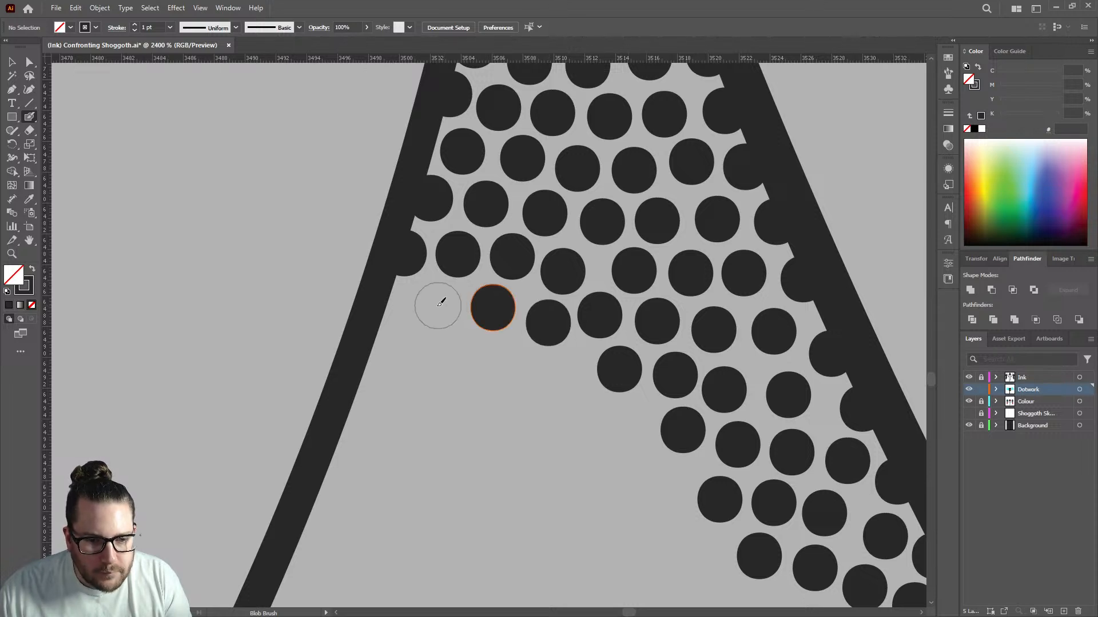
{"action": "left_click", "coordinate": [434, 305]}
{"action": "left_click", "coordinate": [382, 318]}
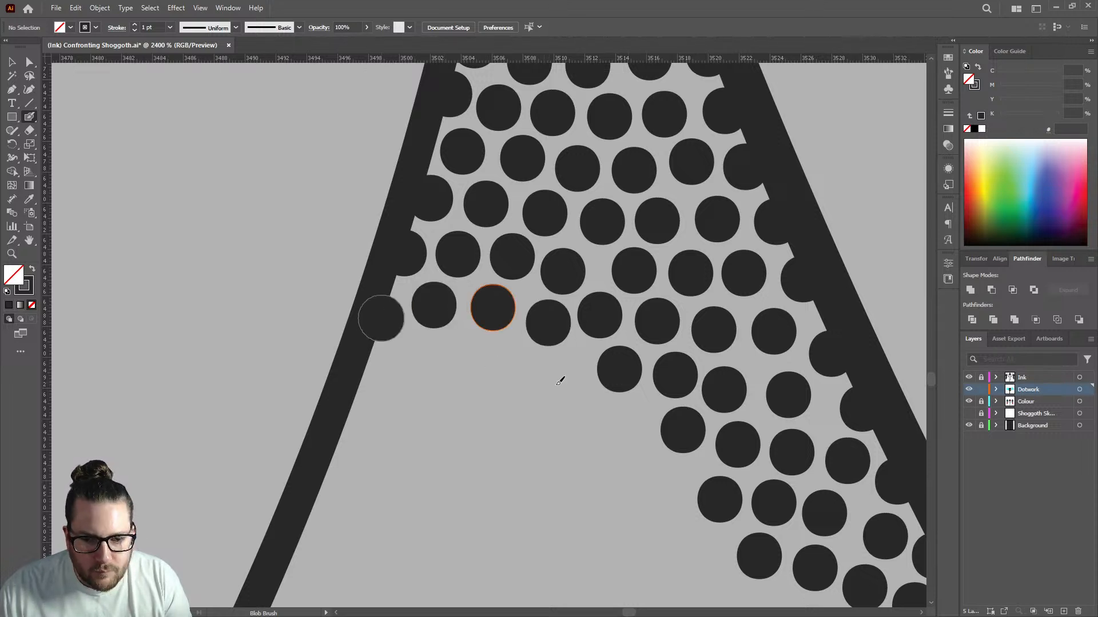
{"action": "left_click", "coordinate": [565, 375]}
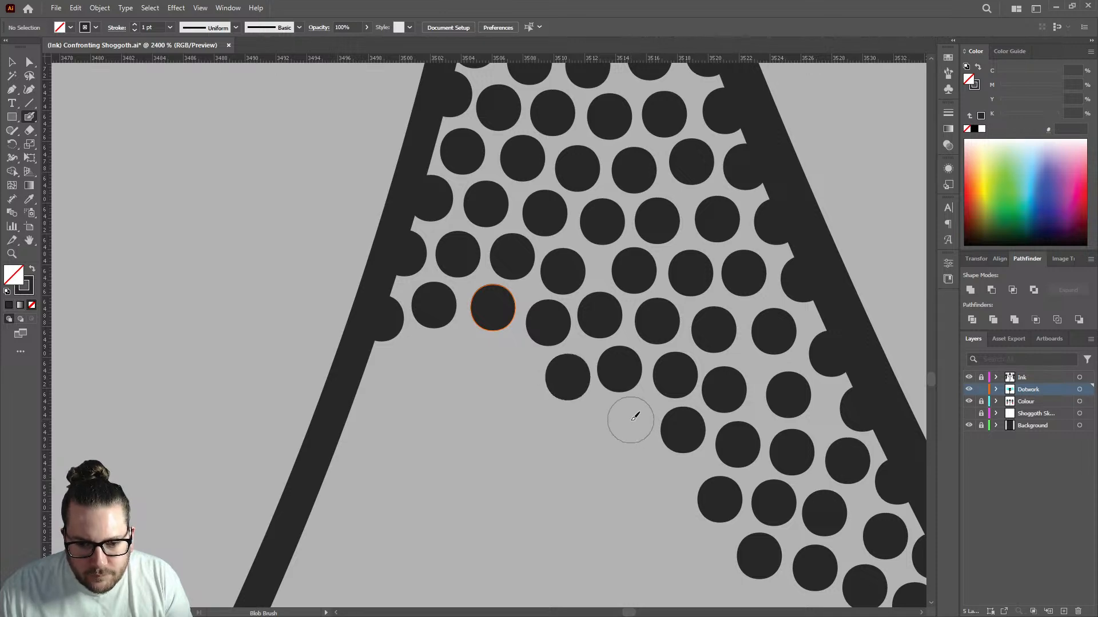
{"action": "left_click", "coordinate": [630, 420]}
Review the dotwork on the whole figure within the illustration and save the file.
{"action": "scroll", "coordinate": [520, 355], "scroll_direction": "down", "scroll_amount": 16}
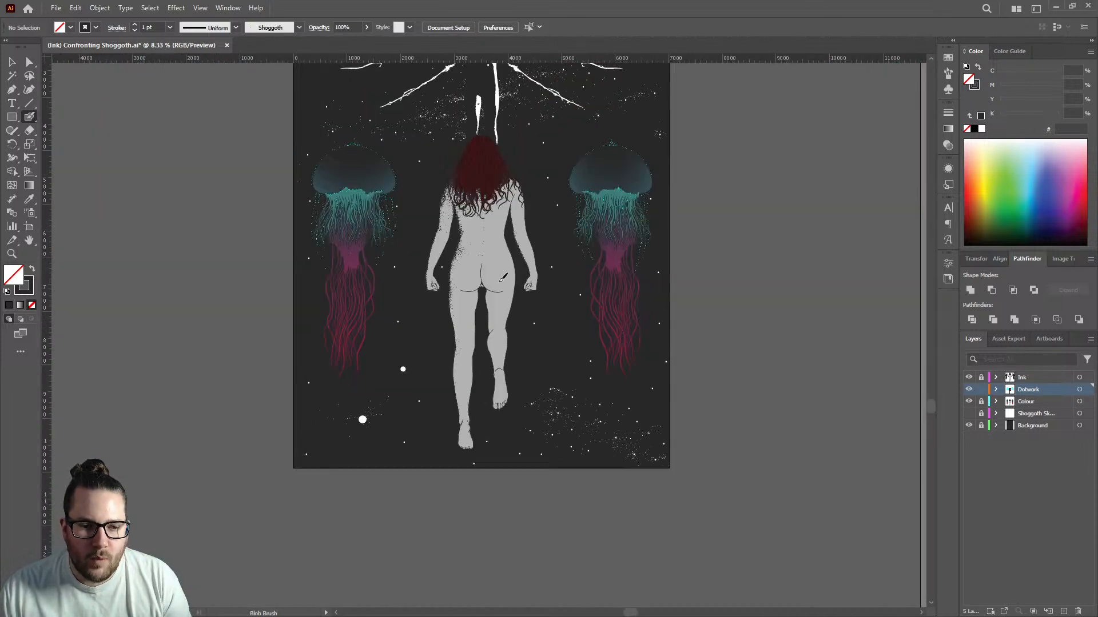
{"action": "scroll", "coordinate": [446, 279], "scroll_direction": "up", "scroll_amount": 2}
{"action": "scroll", "coordinate": [467, 293], "scroll_direction": "down", "scroll_amount": 2}
{"action": "scroll", "coordinate": [545, 272], "scroll_direction": "up", "scroll_amount": 3}
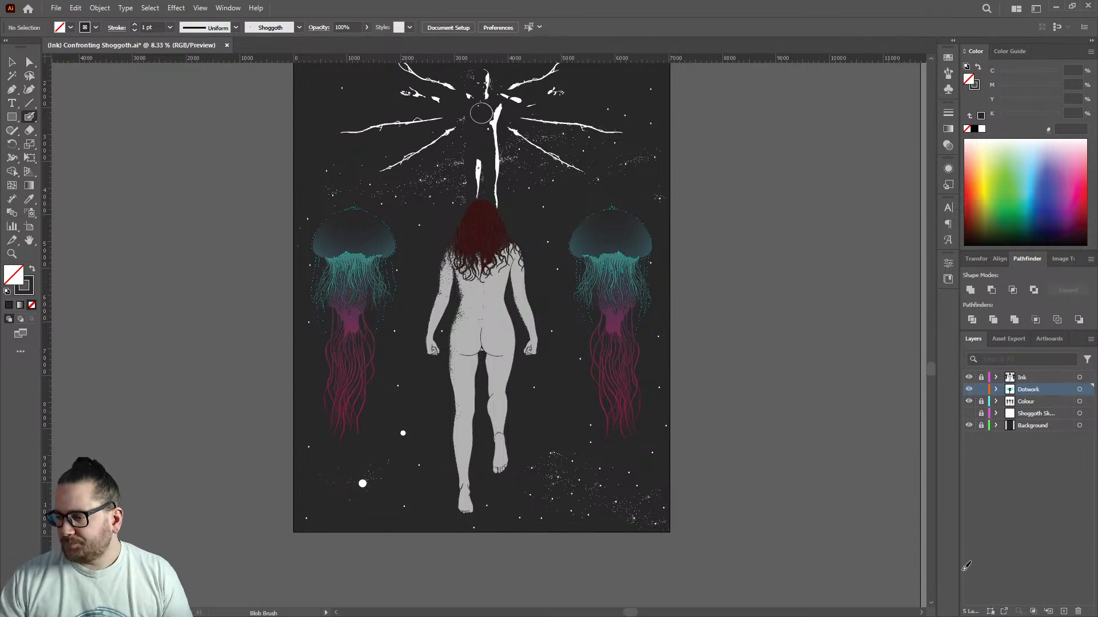
{"action": "key", "text": "ctrl+s"}
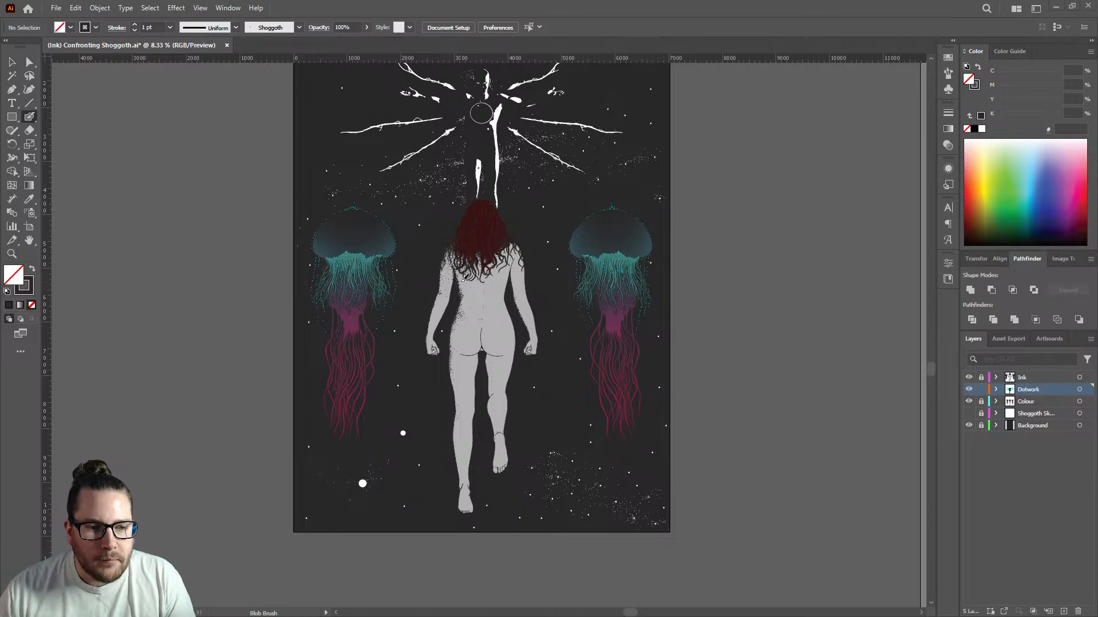
Delete the elongated stray mark among the sparse dots along the left leg's outer edge above the knee, and return to the Blob Brush.
{"action": "scroll", "coordinate": [475, 446], "scroll_direction": "up", "scroll_amount": 3, "text": "alt"}
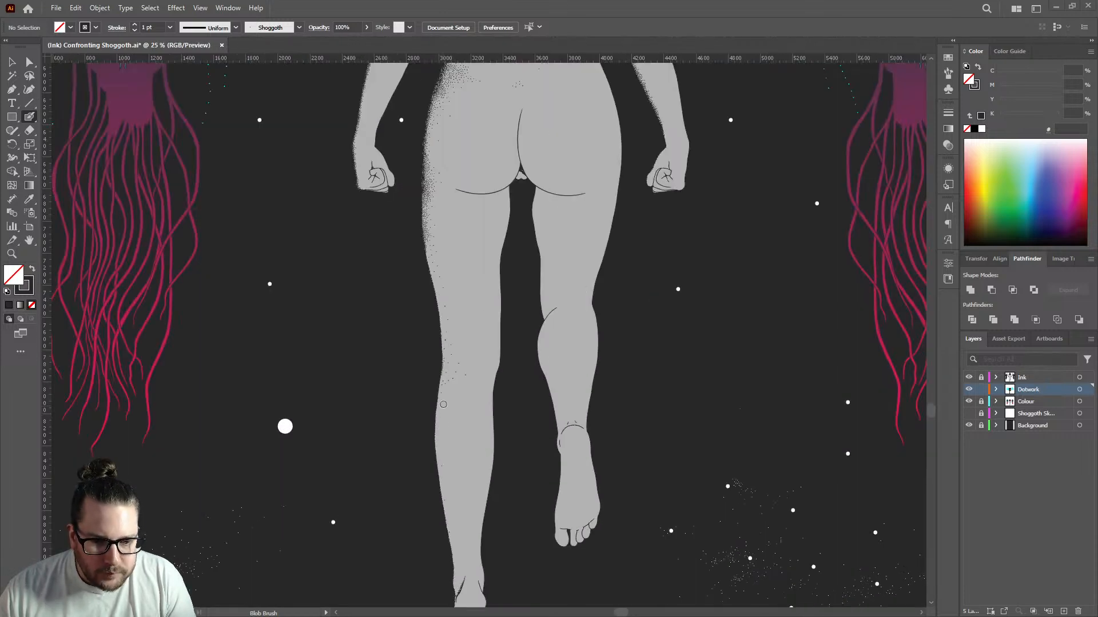
{"action": "scroll", "coordinate": [443, 404], "scroll_direction": "up", "scroll_amount": 3, "text": "alt"}
{"action": "left_click", "coordinate": [465, 331]}
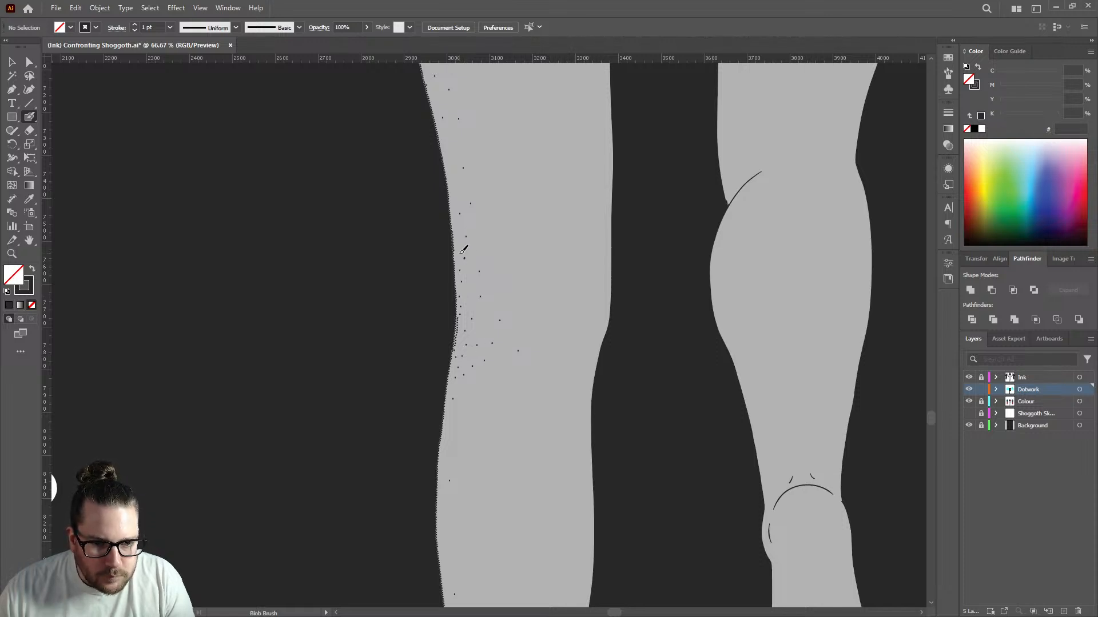
{"action": "scroll", "coordinate": [503, 407], "scroll_direction": "down", "scroll_amount": 3, "text": "alt"}
{"action": "scroll", "coordinate": [452, 295], "scroll_direction": "up", "scroll_amount": 8, "text": "alt"}
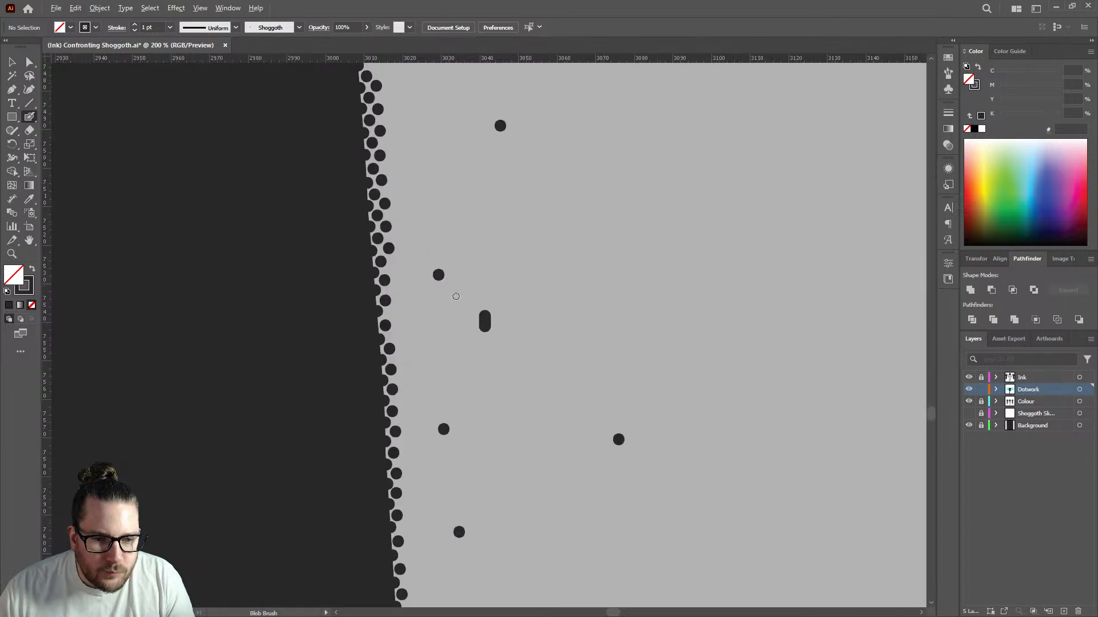
{"action": "left_click", "coordinate": [14, 64]}
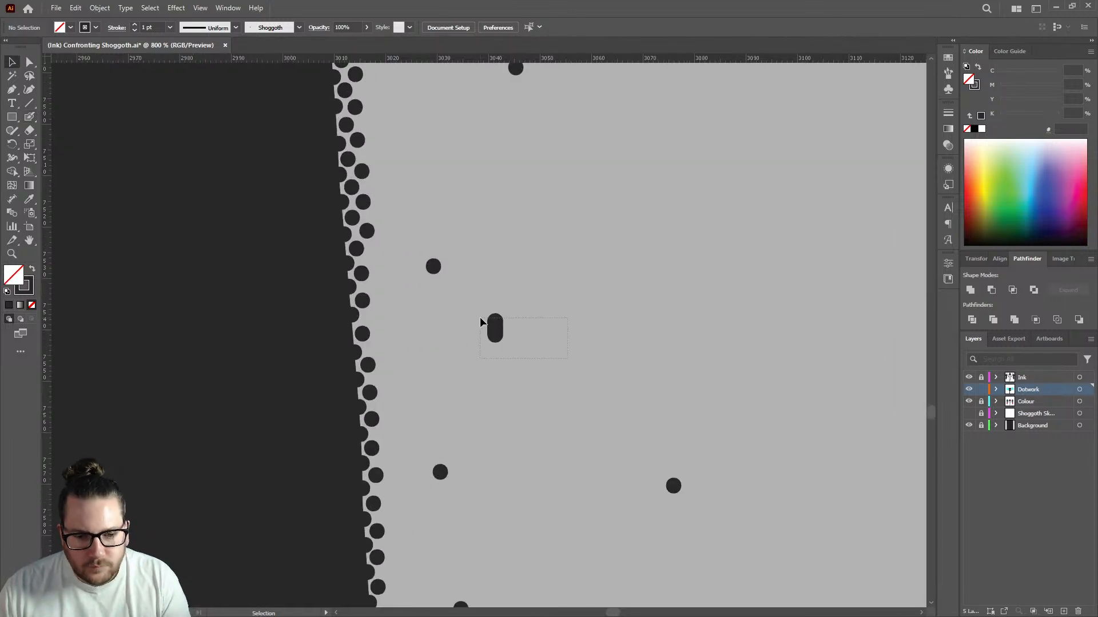
{"action": "left_click_drag", "start_coordinate": [480, 322], "coordinate": [482, 327]}
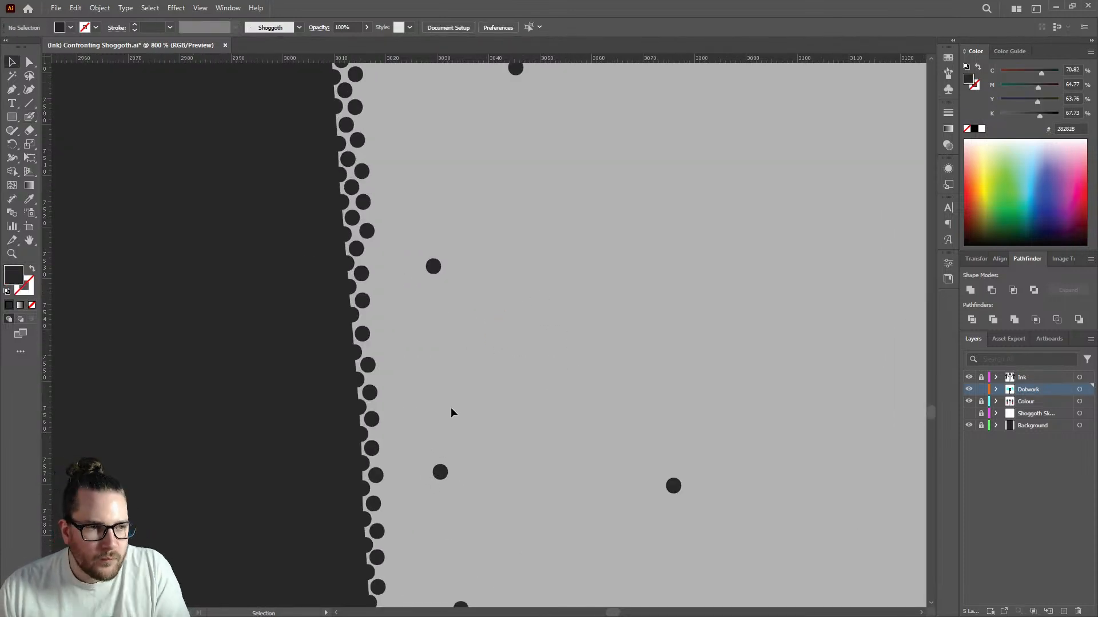
{"action": "scroll", "coordinate": [446, 415], "scroll_direction": "down", "scroll_amount": 5, "text": "alt"}
{"action": "left_click", "coordinate": [29, 118]}
{"action": "scroll", "coordinate": [363, 382], "scroll_direction": "down", "scroll_amount": 3}
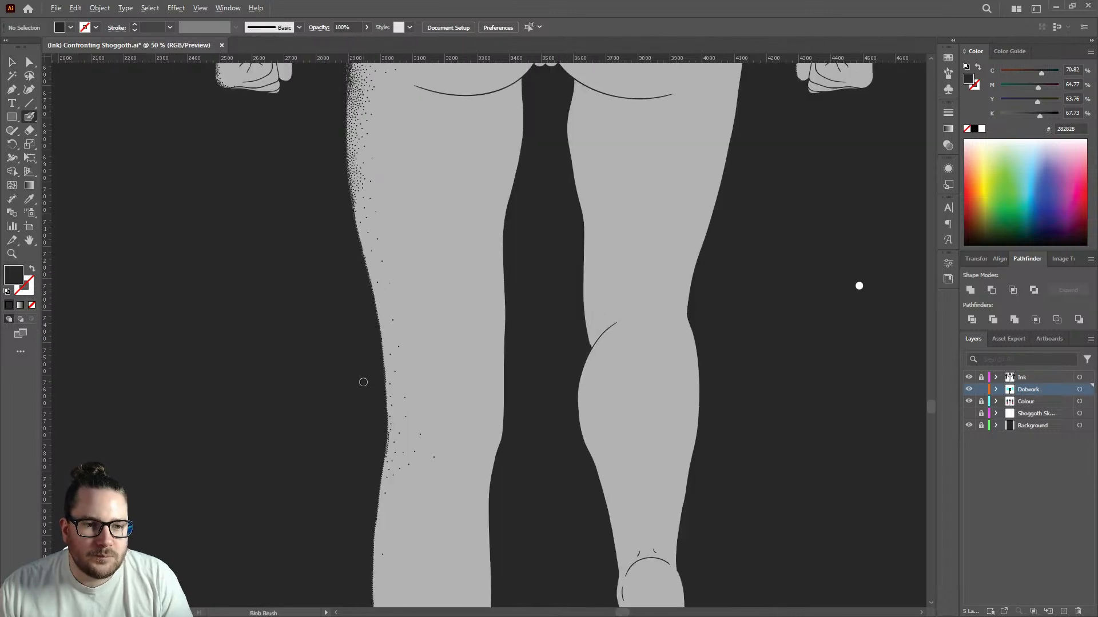
{"action": "scroll", "coordinate": [483, 306], "scroll_direction": "up", "scroll_amount": 3}
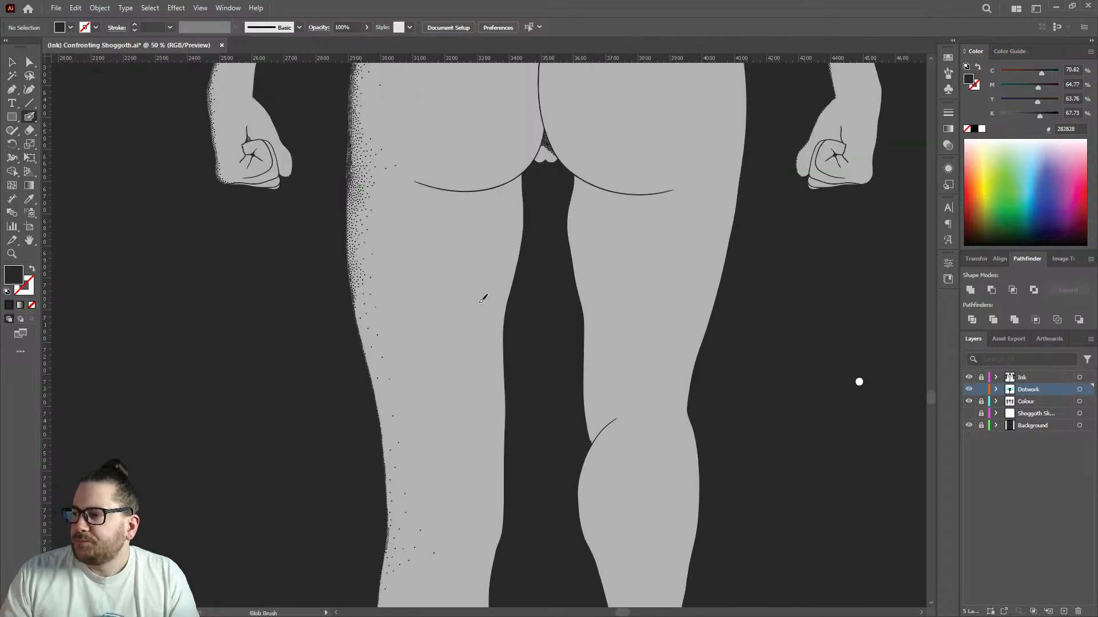
Add spaced dots along the lower edge of the dotwork wedge between the buttocks, extending it down toward the right outline.
{"action": "scroll", "coordinate": [550, 143], "scroll_direction": "up", "scroll_amount": 4, "text": "alt"}
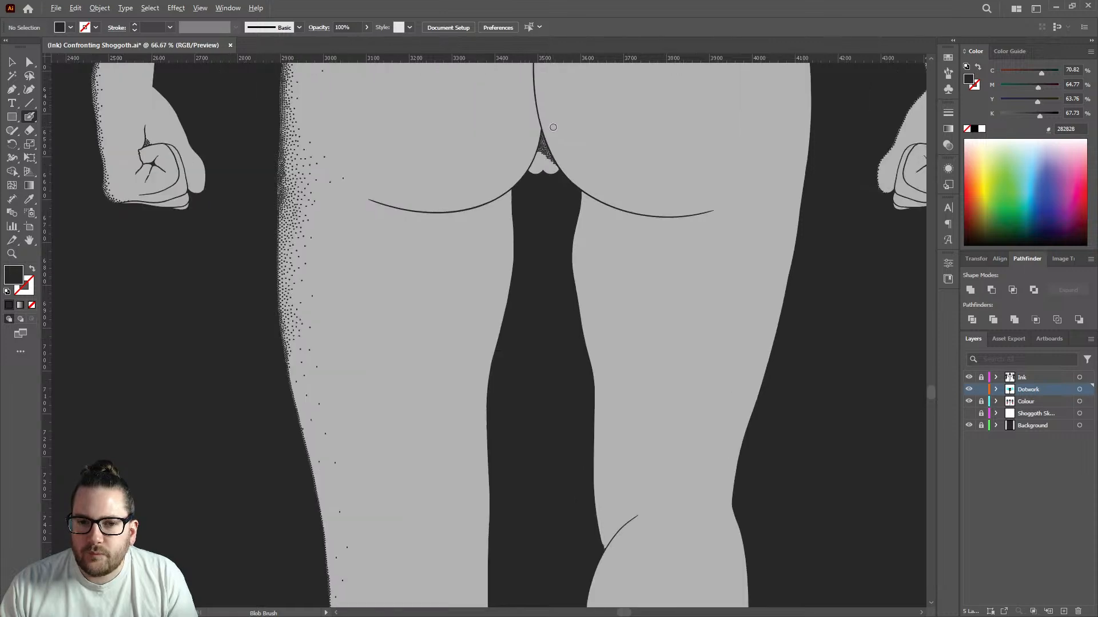
{"action": "scroll", "coordinate": [554, 179], "scroll_direction": "up", "scroll_amount": 6, "text": "alt"}
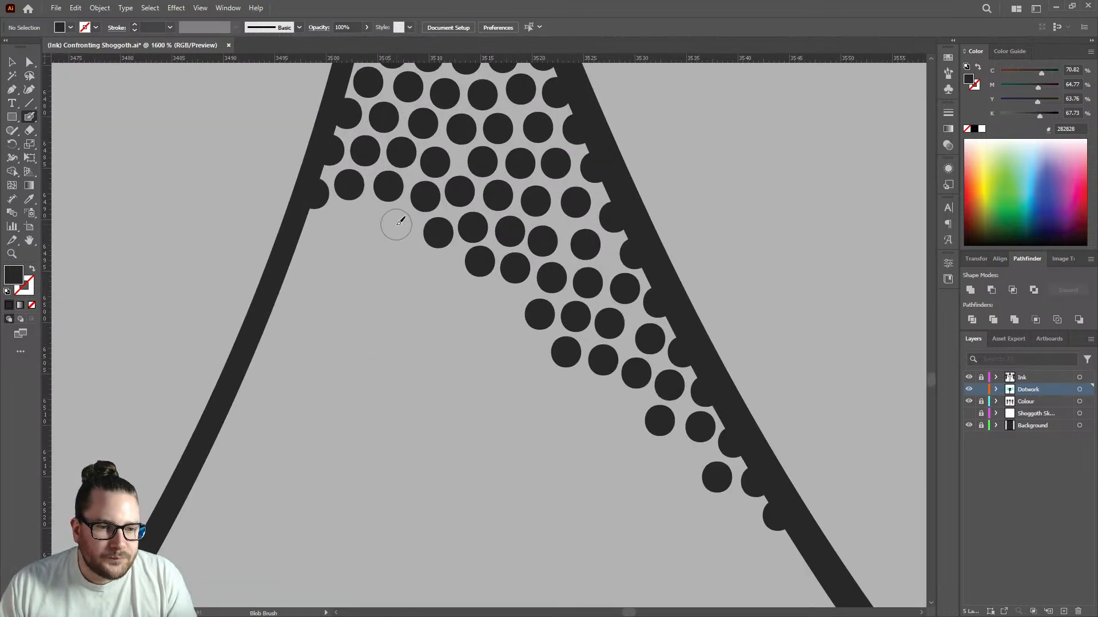
{"action": "left_click", "coordinate": [394, 229]}
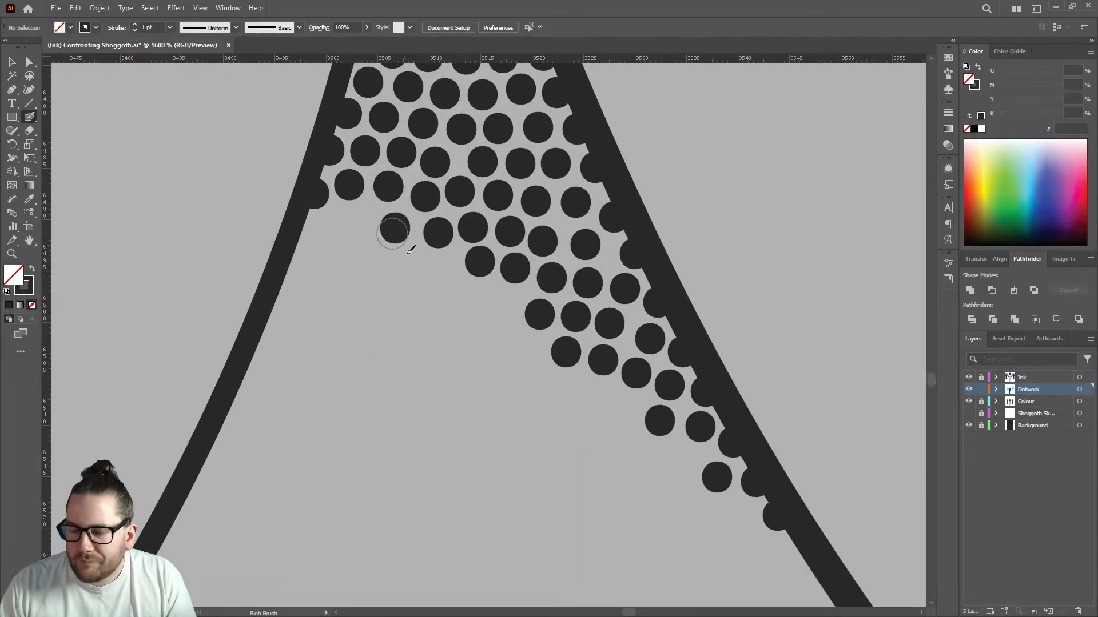
{"action": "left_click", "coordinate": [500, 303]}
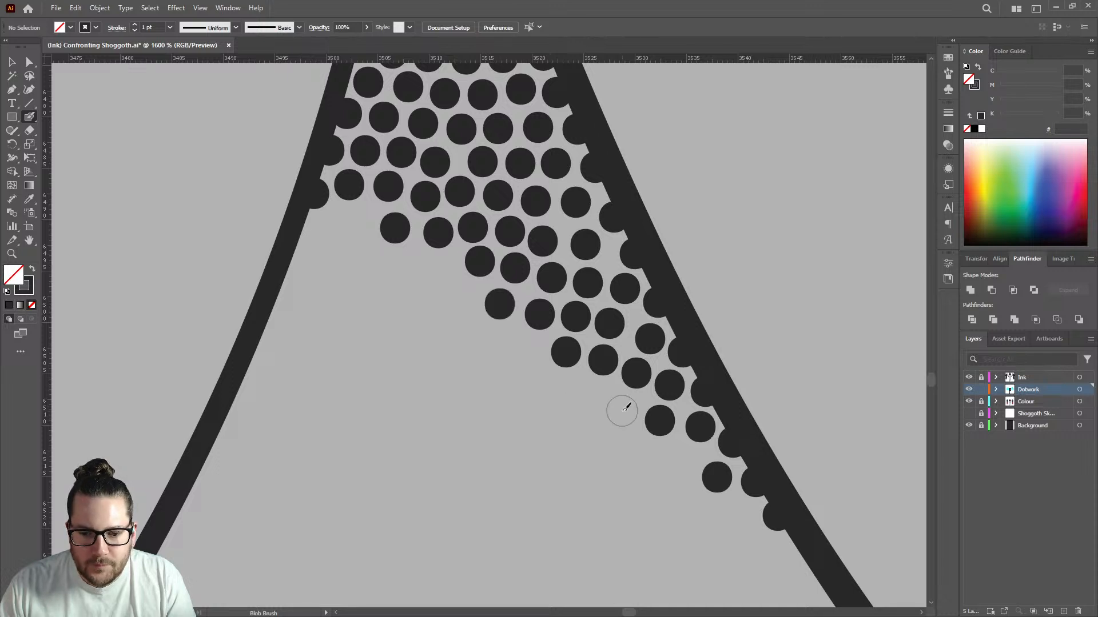
{"action": "left_click", "coordinate": [679, 460]}
{"action": "scroll", "coordinate": [450, 263], "scroll_direction": "down", "scroll_amount": 2}
{"action": "left_click", "coordinate": [736, 445]}
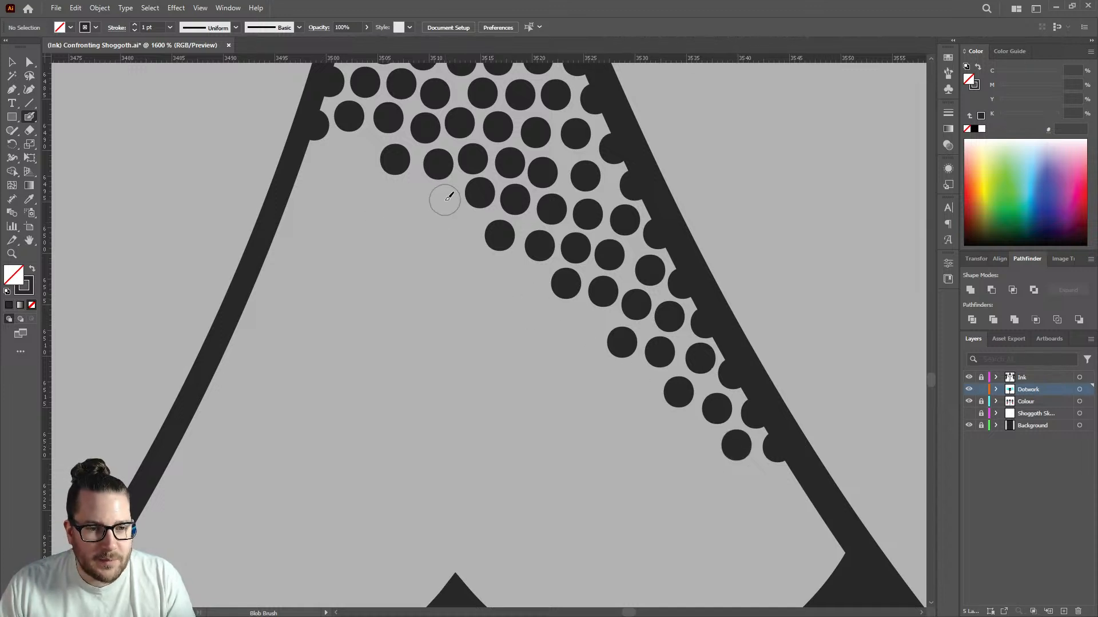
Place another stepped row of dots along the shading's lower edge, running from beside the left outline down to the right outline.
{"action": "left_click", "coordinate": [360, 150]}
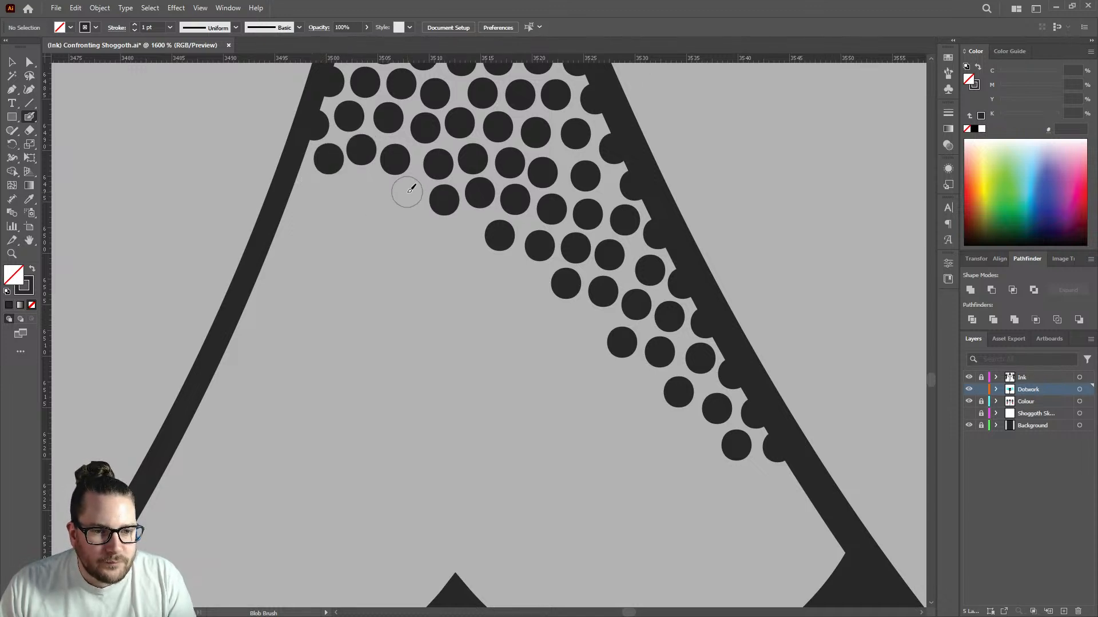
{"action": "left_click", "coordinate": [463, 230]}
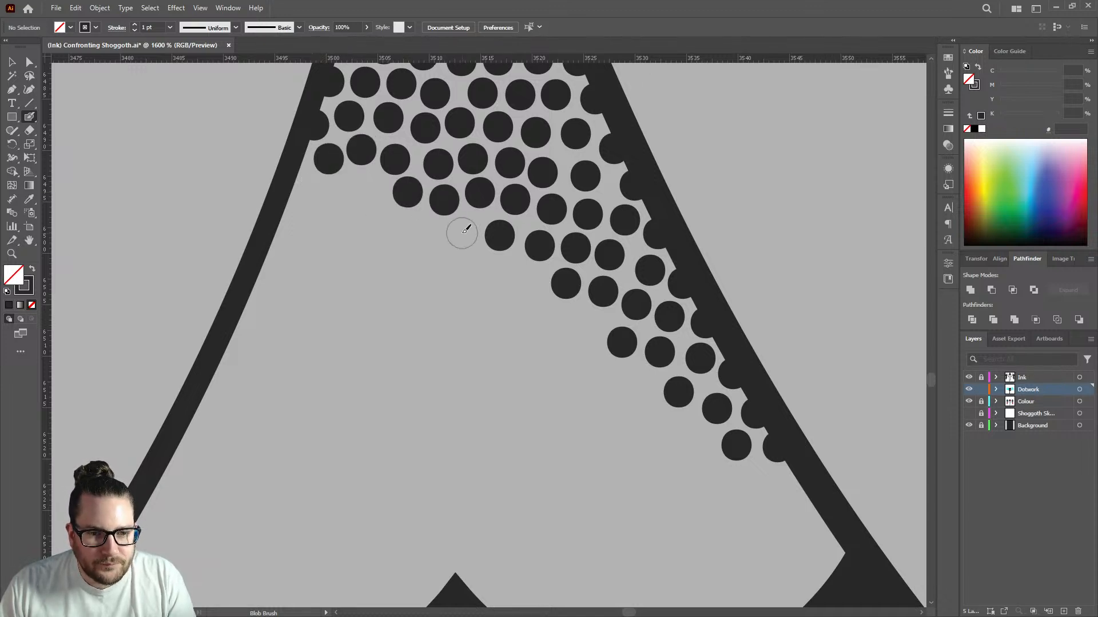
{"action": "left_click", "coordinate": [492, 272]}
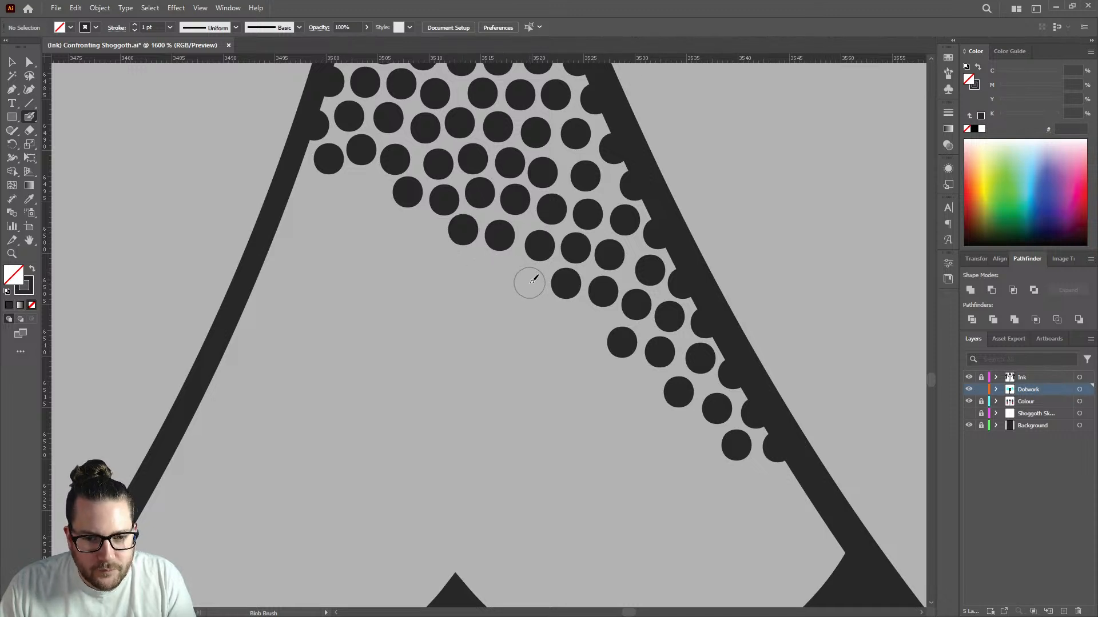
{"action": "left_click", "coordinate": [486, 273]}
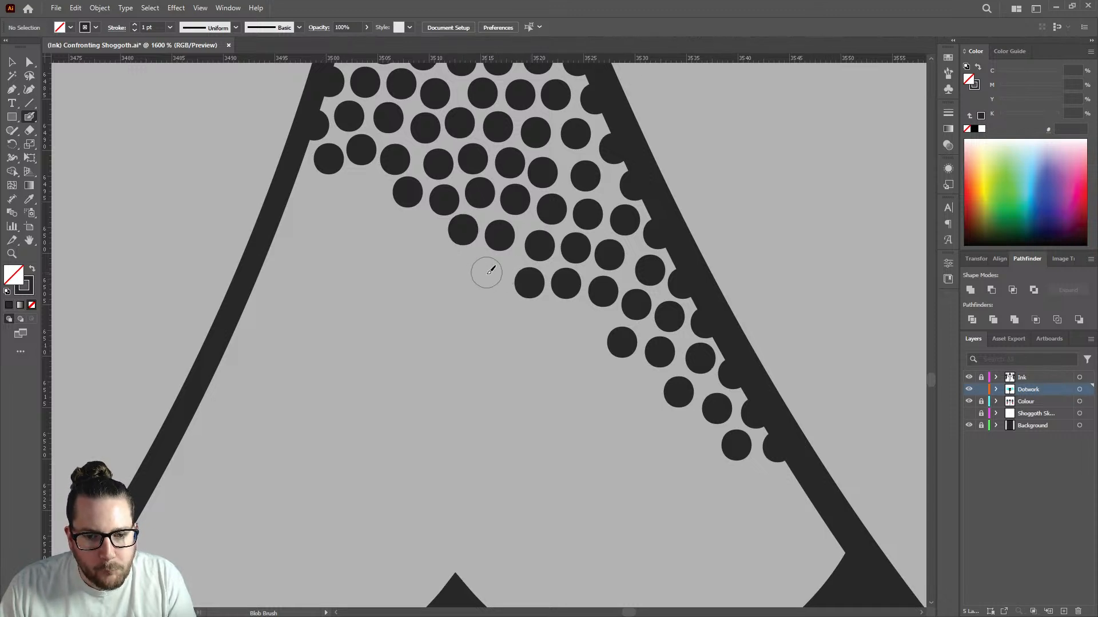
{"action": "left_click", "coordinate": [588, 324]}
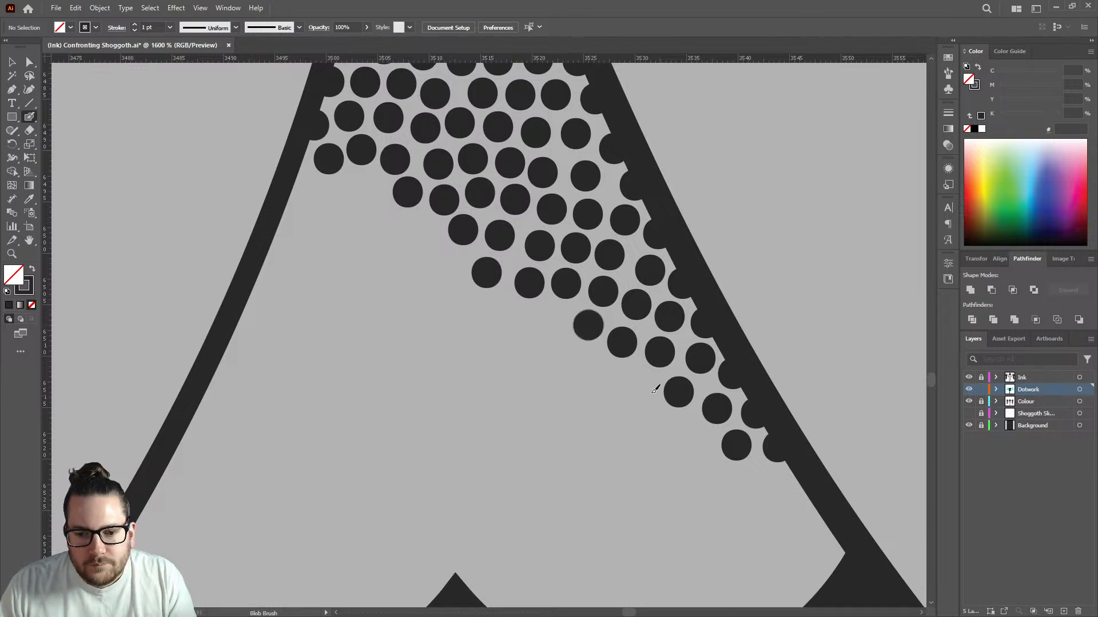
{"action": "left_click", "coordinate": [641, 384]}
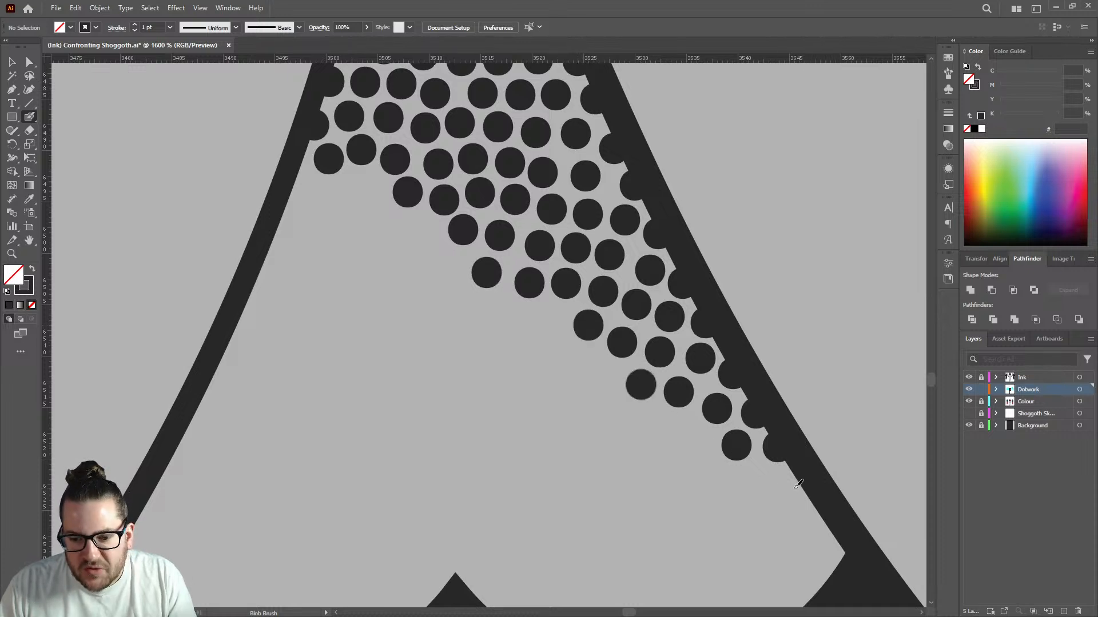
{"action": "left_click", "coordinate": [758, 477]}
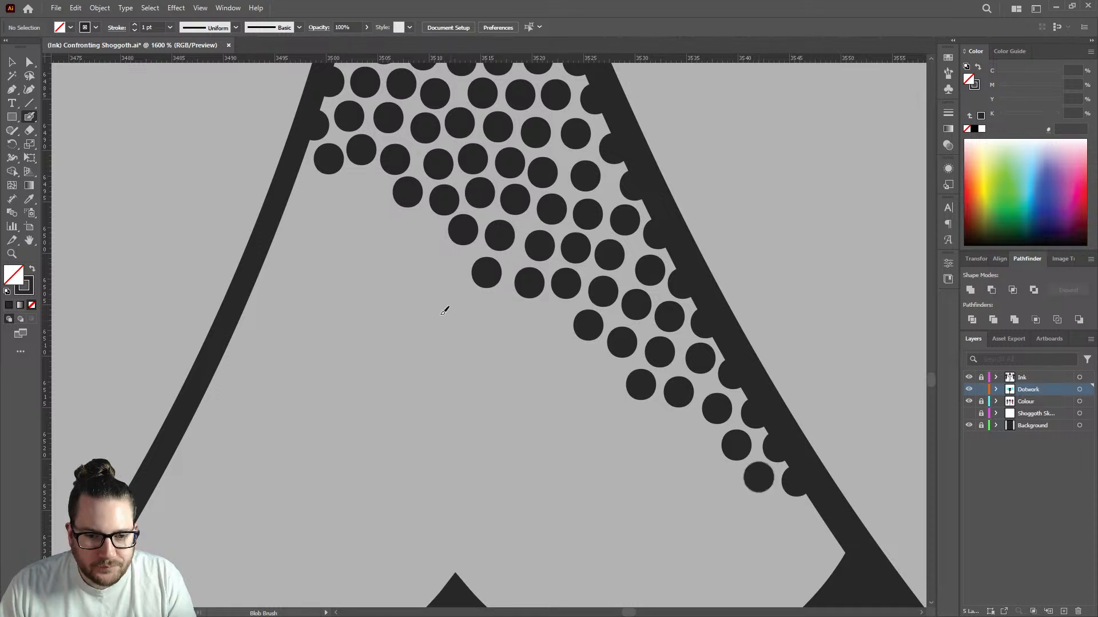
Start a further row of dots on the wedge's left outline and continue it under the shading toward the middle.
{"action": "left_click", "coordinate": [295, 175]}
{"action": "left_click", "coordinate": [329, 196]}
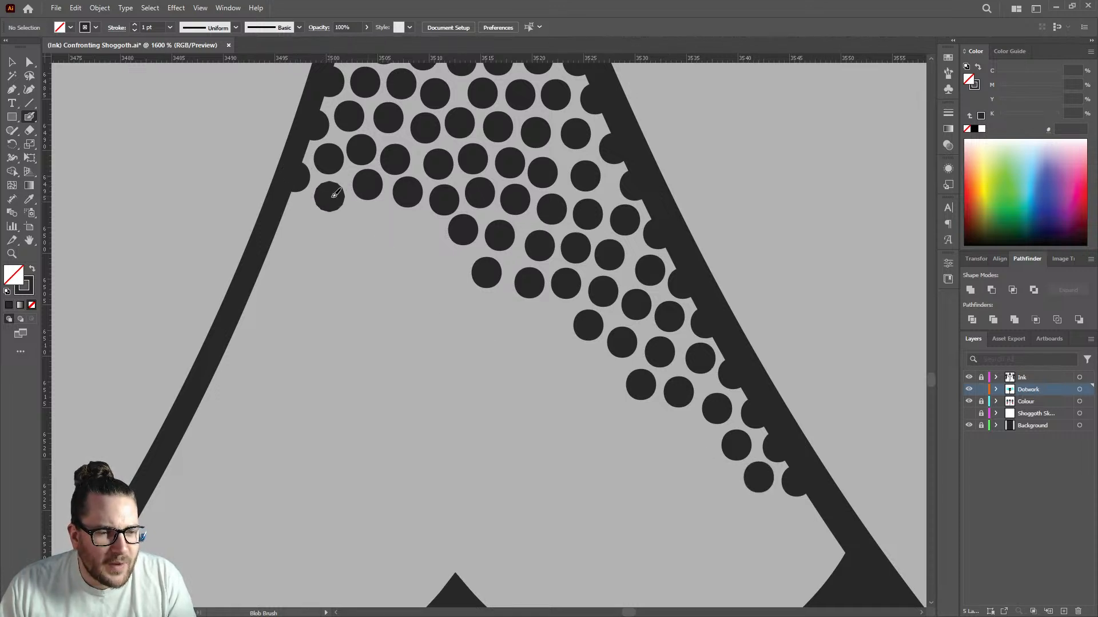
{"action": "left_click", "coordinate": [417, 227]}
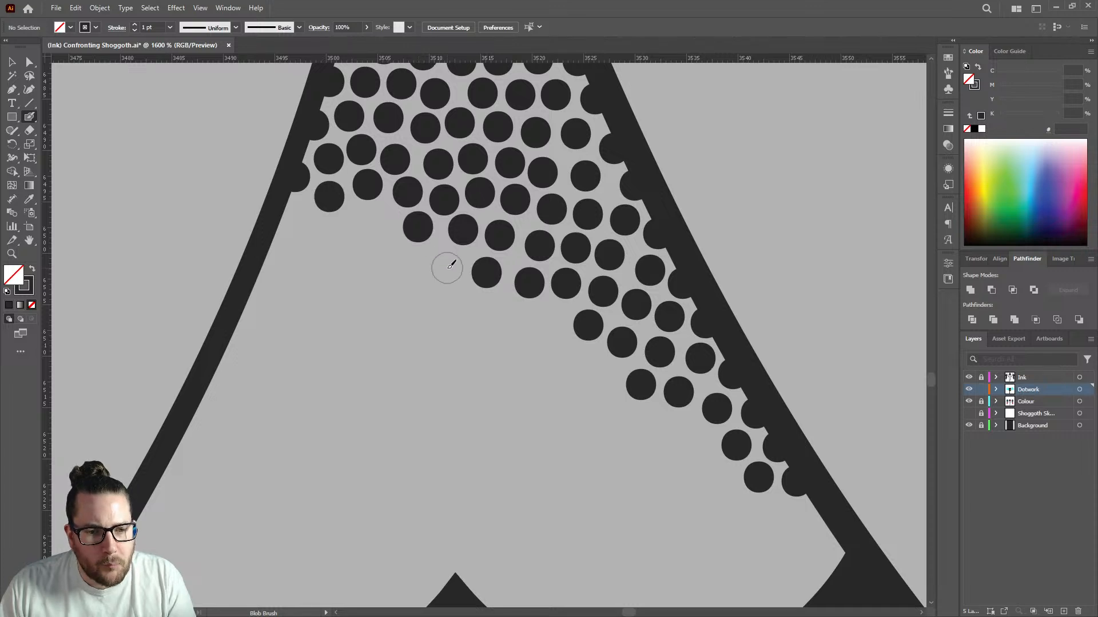
{"action": "left_click", "coordinate": [447, 268]}
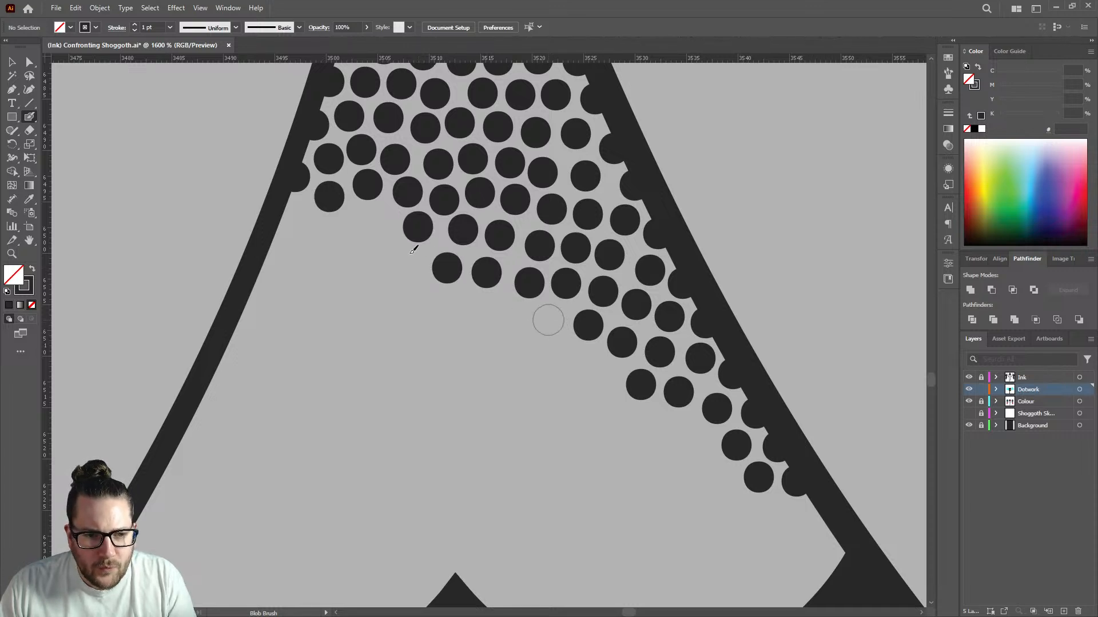
{"action": "left_click", "coordinate": [548, 319]}
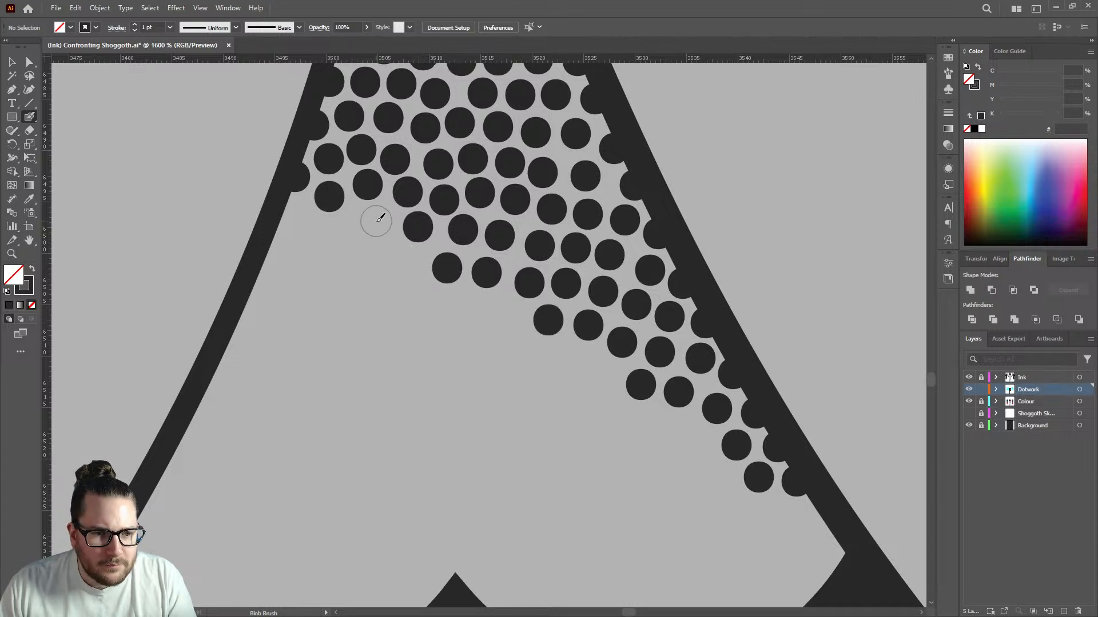
Extend the shading lower beside the left outline with more dots, and set a few spaced dots along its central lower edge.
{"action": "left_click", "coordinate": [341, 233]}
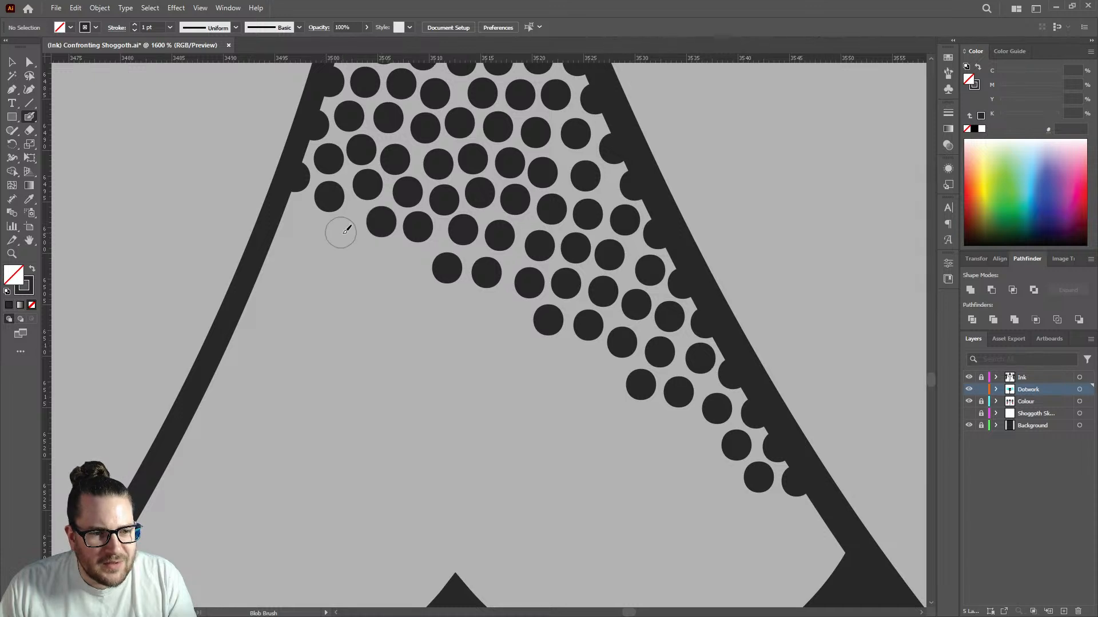
{"action": "left_click", "coordinate": [298, 214]}
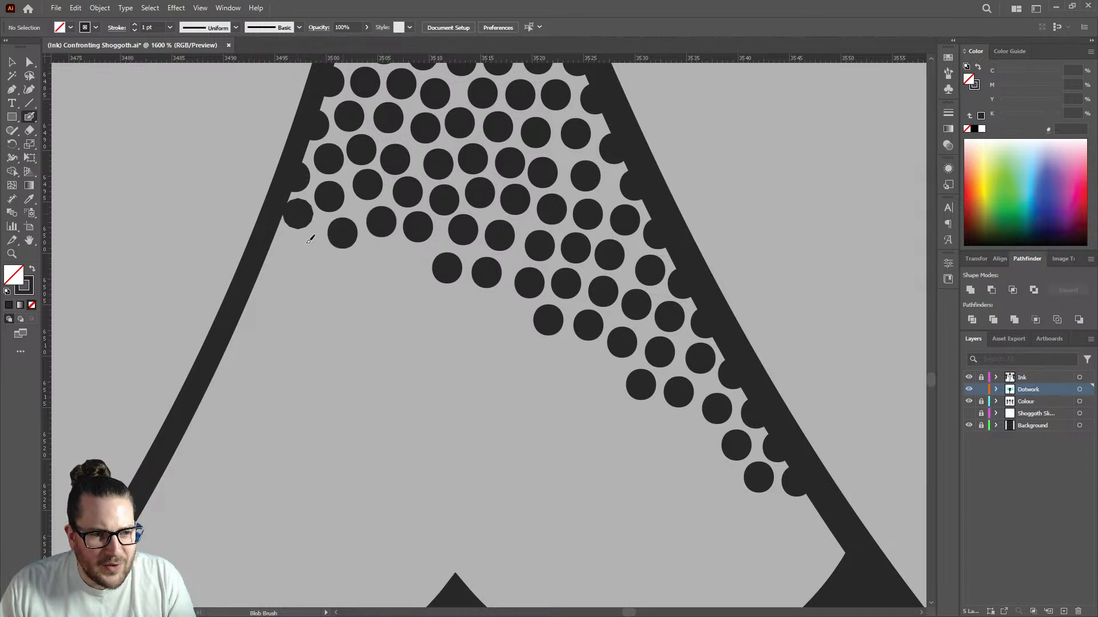
{"action": "left_click", "coordinate": [276, 246]}
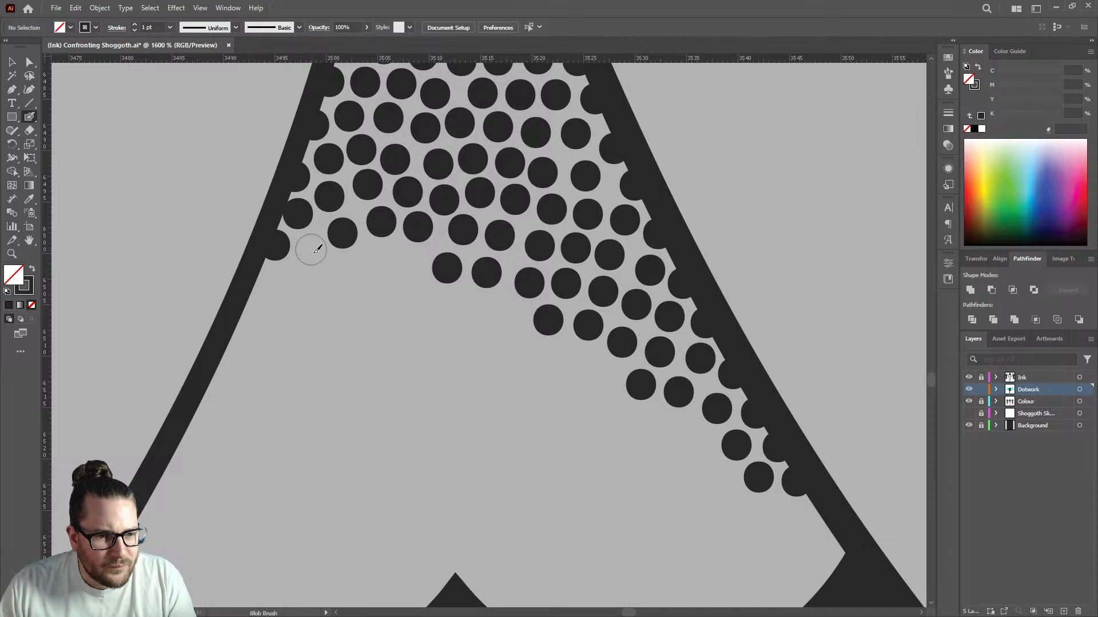
{"action": "left_click", "coordinate": [310, 250]}
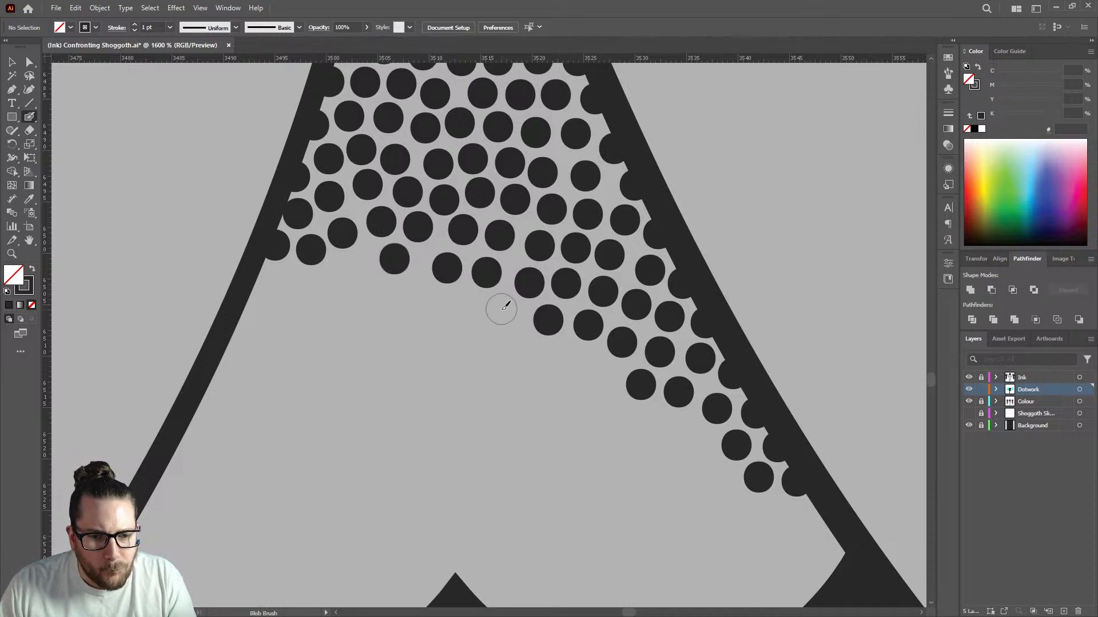
{"action": "left_click", "coordinate": [600, 372]}
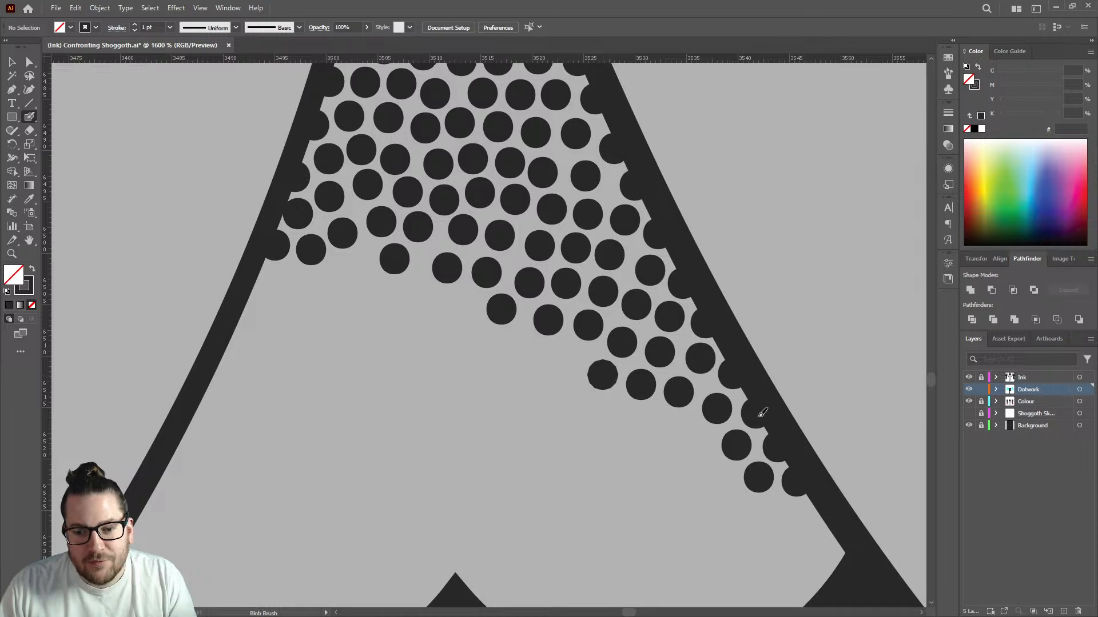
Examine how the dotwork wedge reads on the whole figure and against the empty area beneath it.
{"action": "scroll", "coordinate": [469, 234], "scroll_direction": "down", "scroll_amount": 6}
{"action": "scroll", "coordinate": [552, 297], "scroll_direction": "down", "scroll_amount": 6}
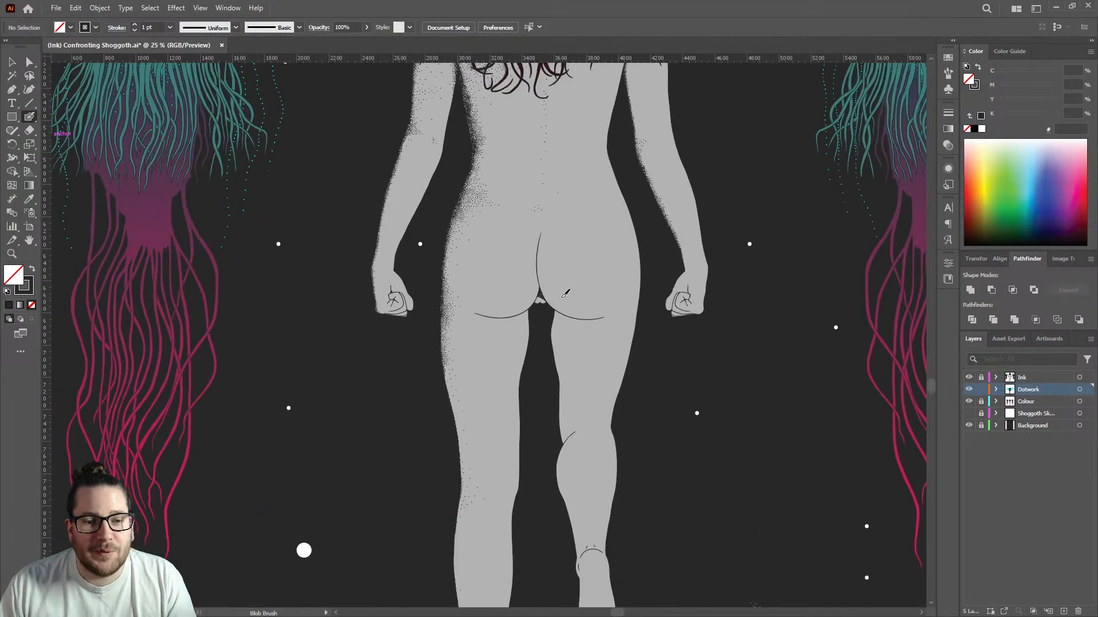
{"action": "scroll", "coordinate": [546, 279], "scroll_direction": "up", "scroll_amount": 3}
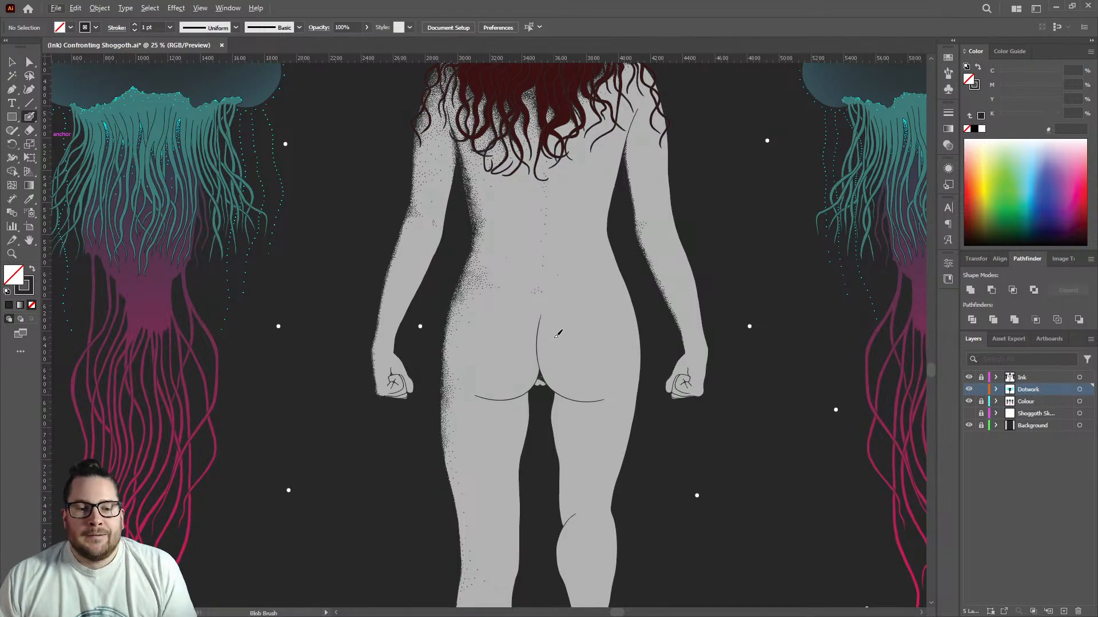
{"action": "scroll", "coordinate": [558, 335], "scroll_direction": "up", "scroll_amount": 12}
{"action": "scroll", "coordinate": [600, 366], "scroll_direction": "down", "scroll_amount": 3}
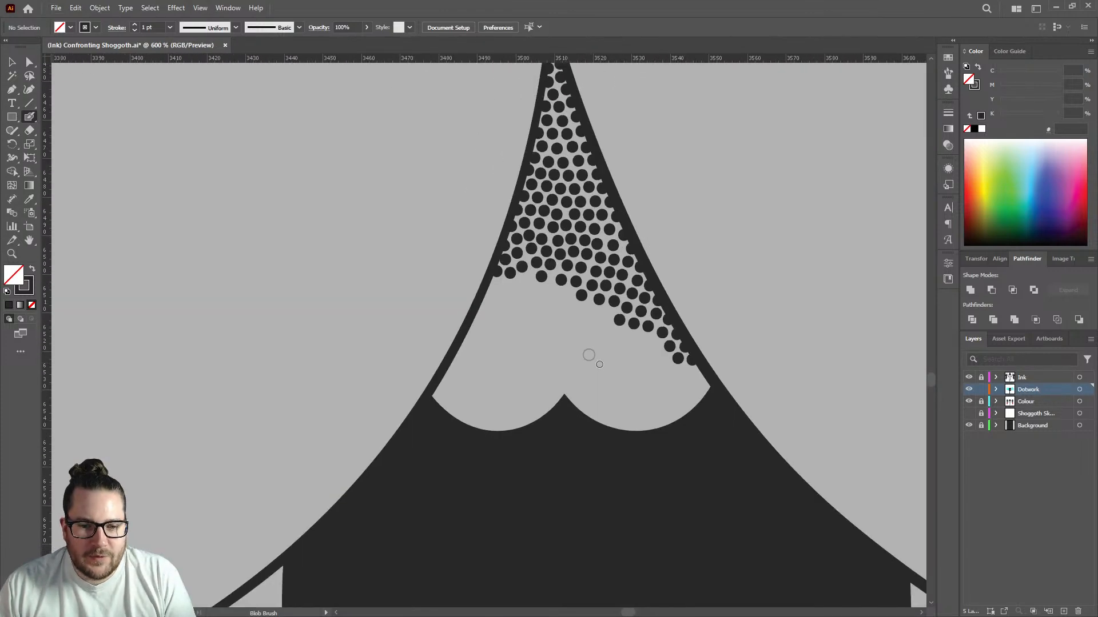
{"action": "scroll", "coordinate": [588, 355], "scroll_direction": "up", "scroll_amount": 1}
{"action": "scroll", "coordinate": [743, 384], "scroll_direction": "up", "scroll_amount": 1}
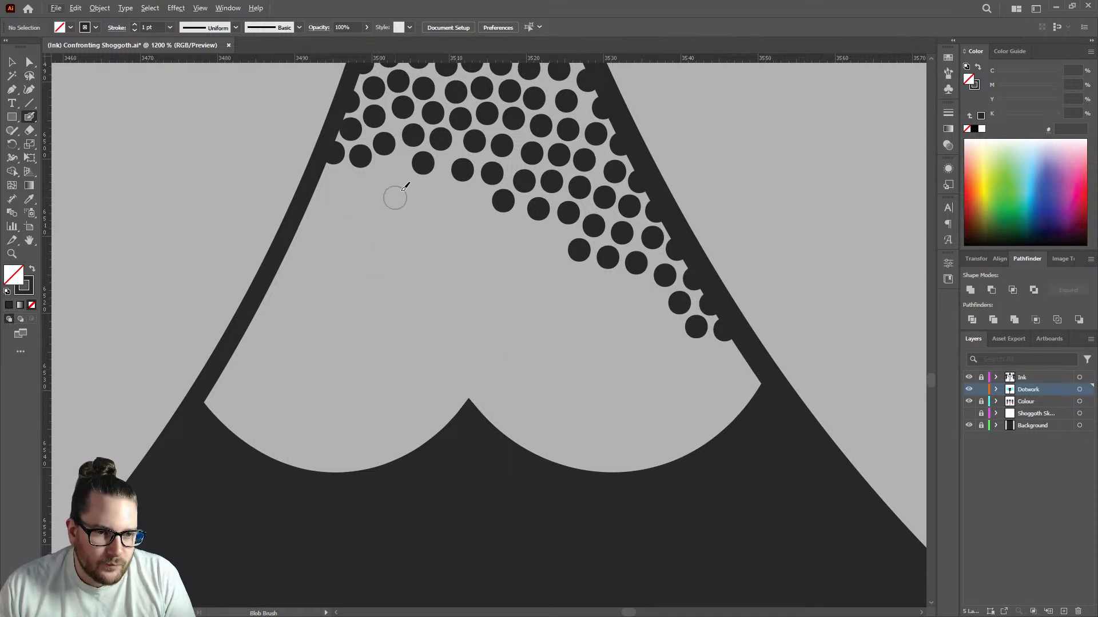
Scatter widely spaced dots below the dense shading on the wedge's left side, with one on the left outline.
{"action": "left_click", "coordinate": [392, 173]}
{"action": "left_click", "coordinate": [438, 196]}
{"action": "left_click", "coordinate": [343, 211]}
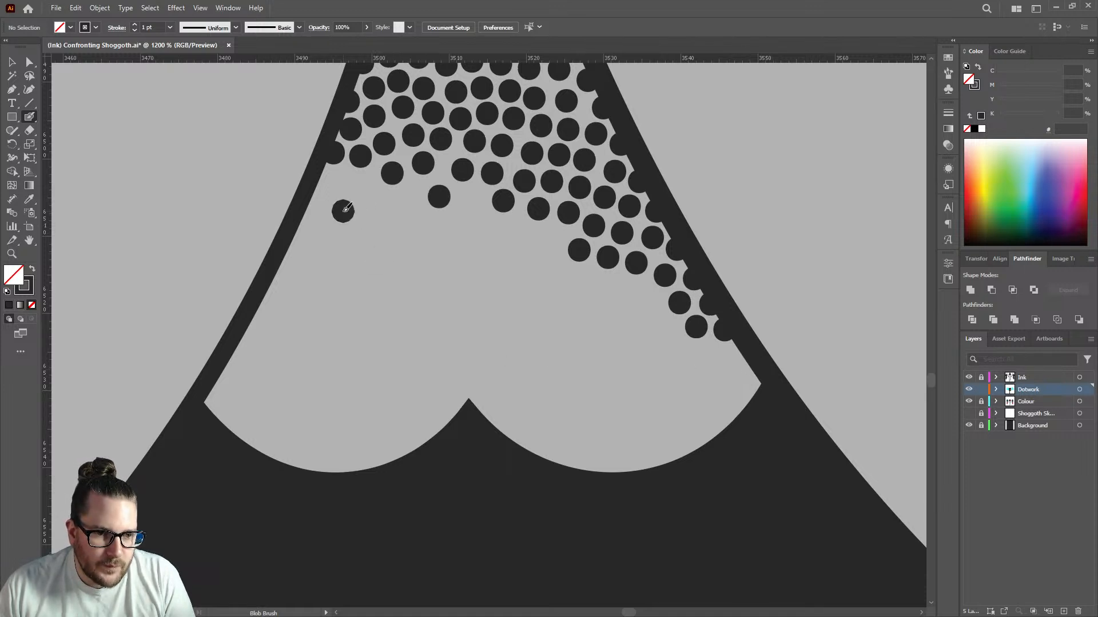
{"action": "left_click", "coordinate": [383, 213]}
{"action": "left_click", "coordinate": [330, 274]}
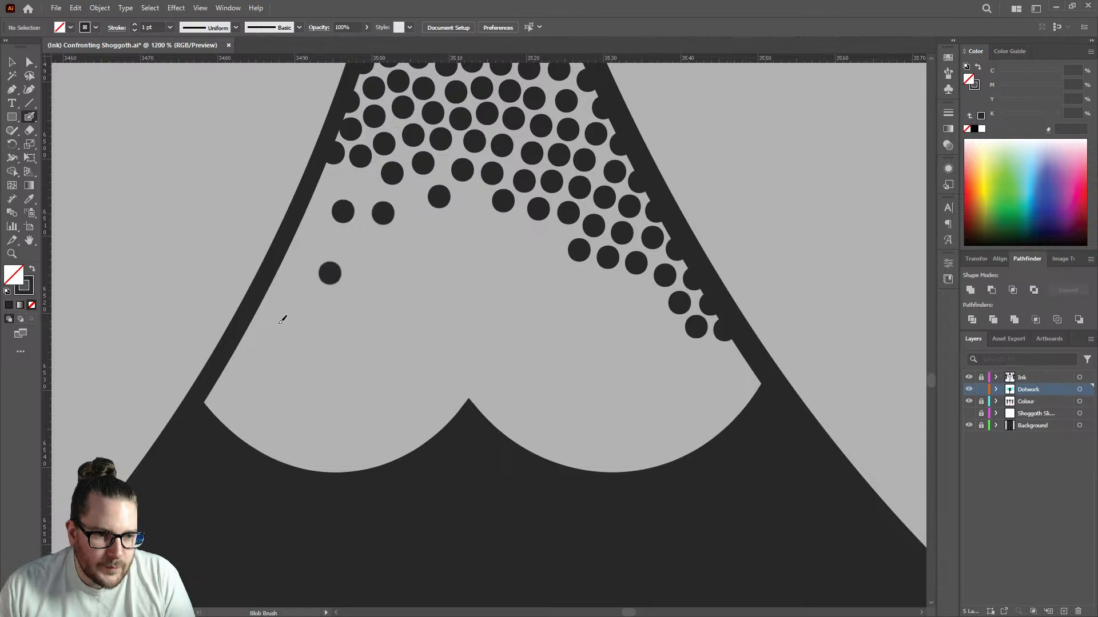
{"action": "left_click", "coordinate": [376, 274]}
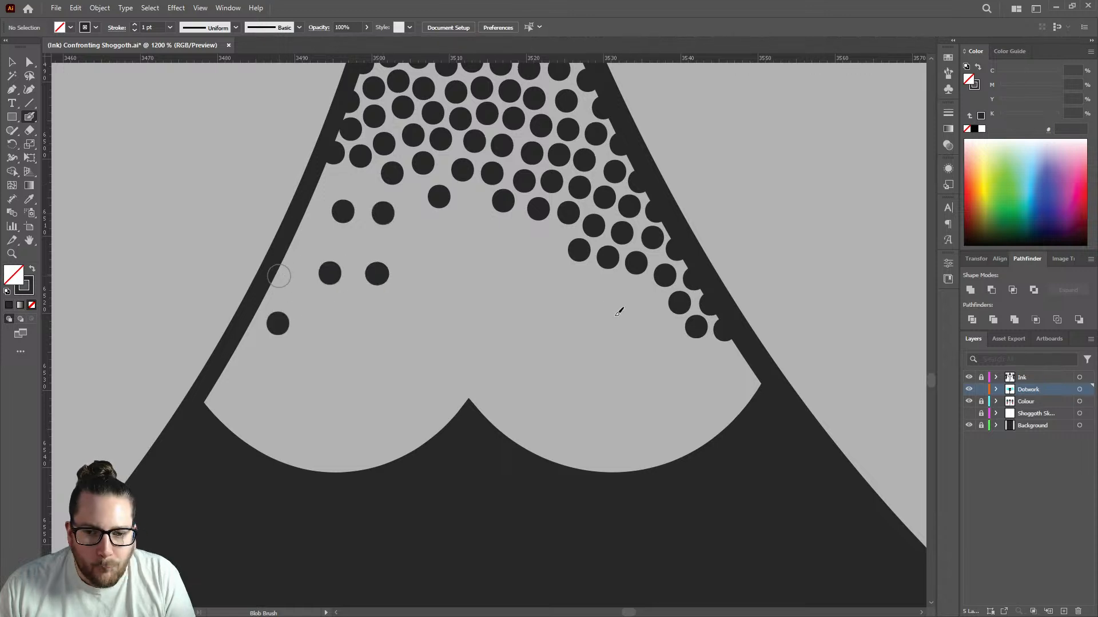
Continue the dots down the right outline to the shape's lower corner, and set two looser dots just inside the shading's edge.
{"action": "left_click", "coordinate": [742, 357]}
{"action": "left_click", "coordinate": [762, 385]}
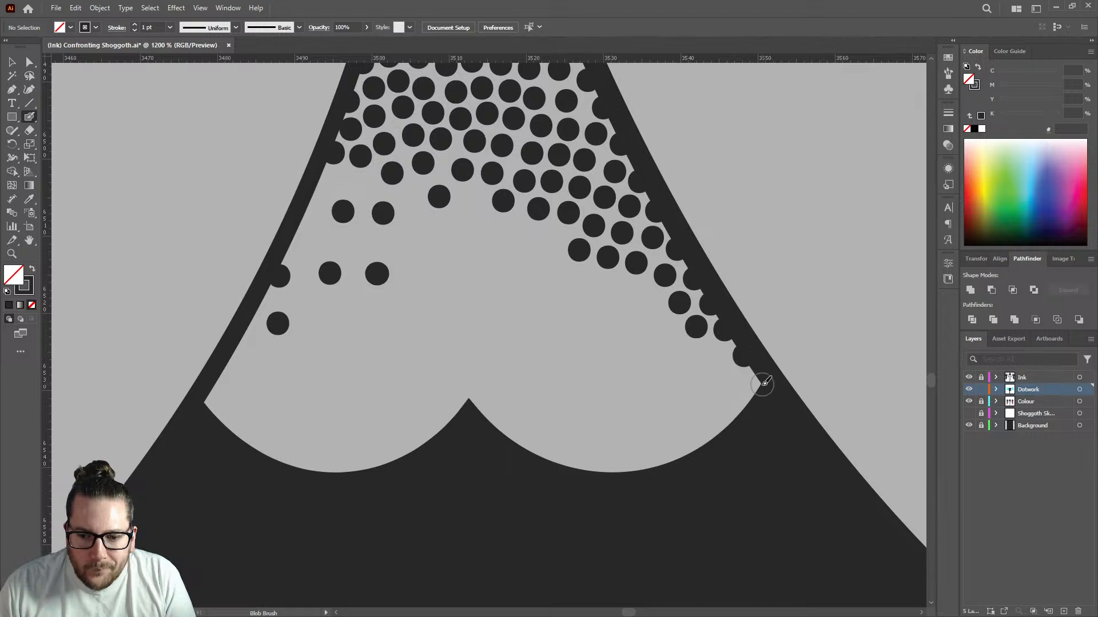
{"action": "left_click", "coordinate": [713, 359]}
{"action": "left_click", "coordinate": [631, 310]}
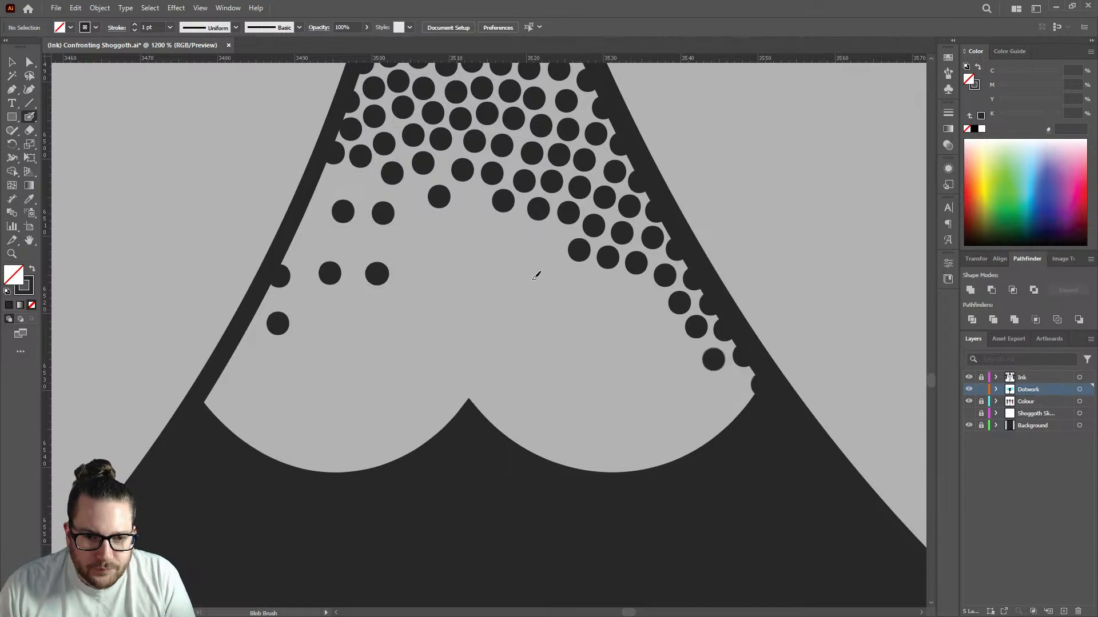
Scatter sparse dots through the open middle of the shape, from below the dense shading to just above the central peak.
{"action": "left_click", "coordinate": [511, 277]}
{"action": "left_click", "coordinate": [434, 254]}
{"action": "left_click", "coordinate": [372, 330]}
{"action": "left_click", "coordinate": [464, 341]}
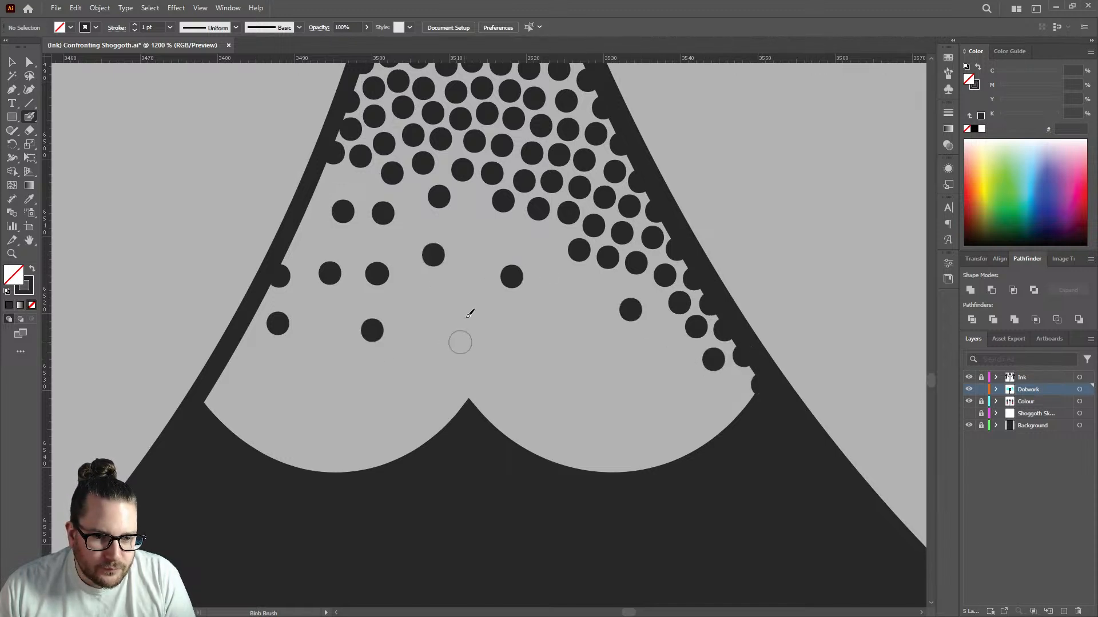
{"action": "left_click", "coordinate": [470, 281]}
{"action": "left_click", "coordinate": [466, 222]}
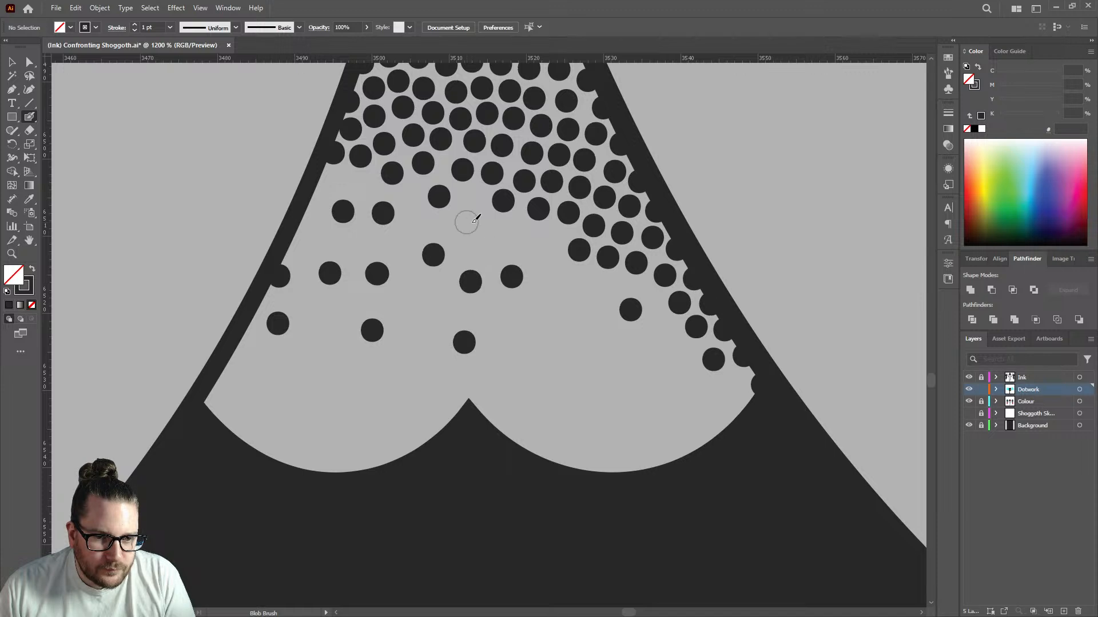
Fill the transition under the dense shading with intermediate dots, including two on the left outline.
{"action": "left_click", "coordinate": [538, 245]}
{"action": "left_click", "coordinate": [418, 224]}
{"action": "left_click", "coordinate": [358, 184]}
{"action": "left_click", "coordinate": [317, 181]}
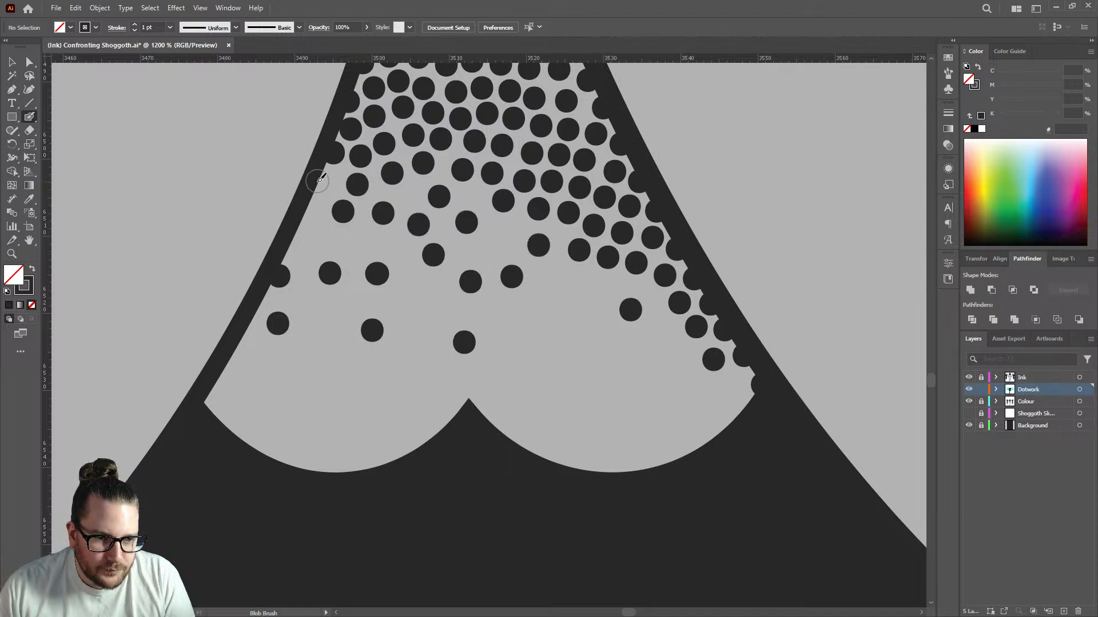
{"action": "left_click", "coordinate": [303, 224]}
Add single dots in the remaining wide gaps of the sparse area, from the left side across to right of the central peak.
{"action": "left_click", "coordinate": [356, 243]}
{"action": "left_click", "coordinate": [576, 292]}
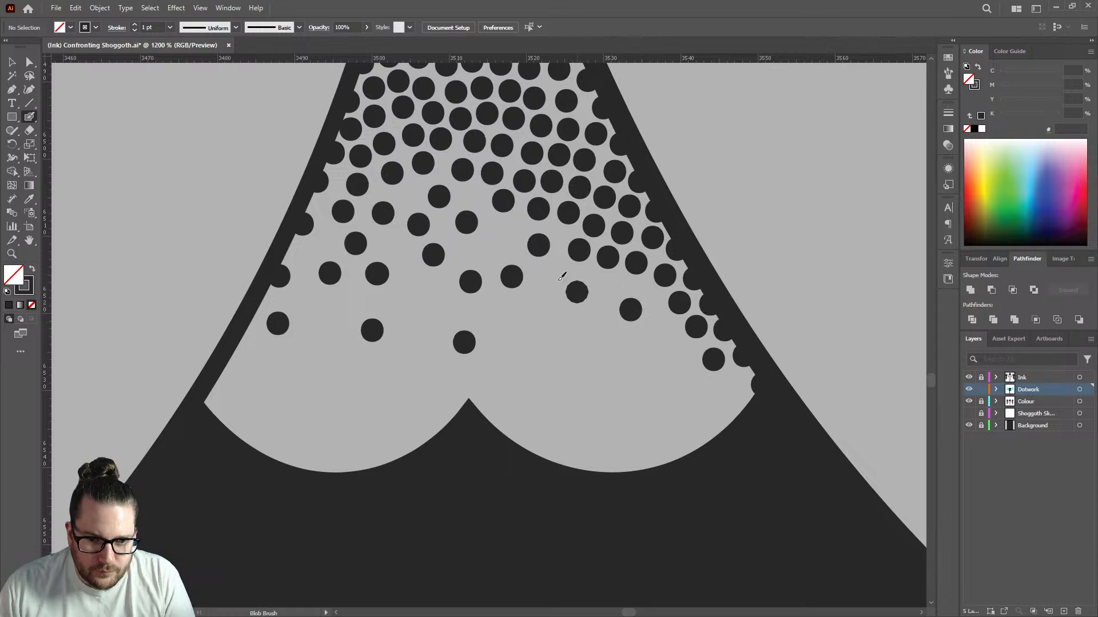
{"action": "left_click", "coordinate": [495, 242]}
{"action": "left_click", "coordinate": [552, 331]}
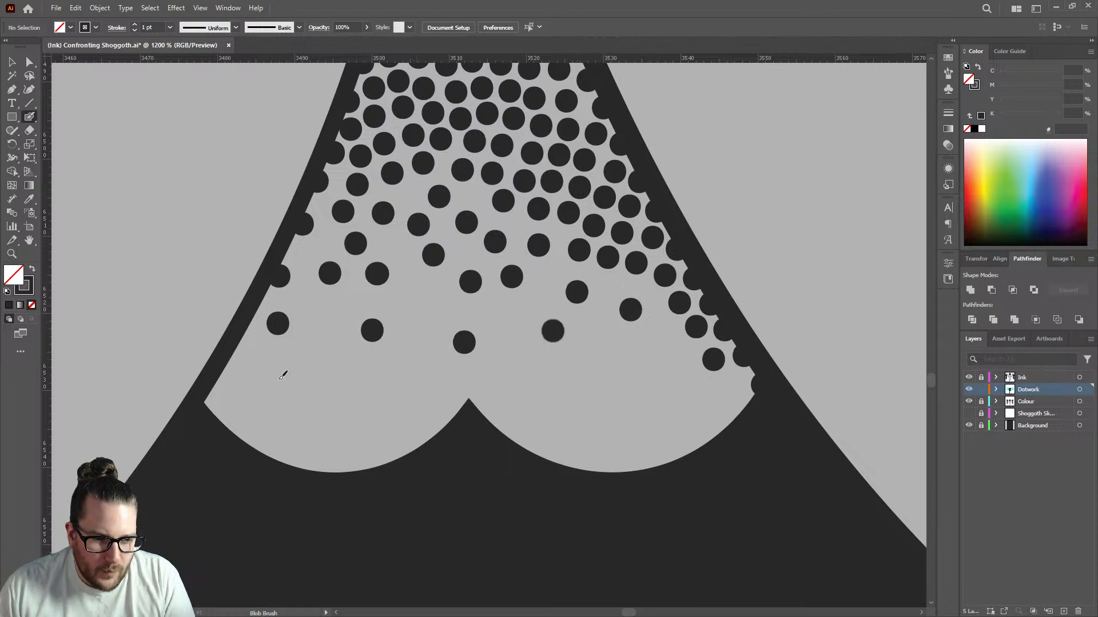
Set two more single dots in the sparse area, one left of the middle and one by the shape's lower-left corner.
{"action": "left_click", "coordinate": [416, 306]}
{"action": "left_click", "coordinate": [222, 392]}
{"action": "scroll", "coordinate": [558, 338], "scroll_direction": "down", "scroll_amount": 10}
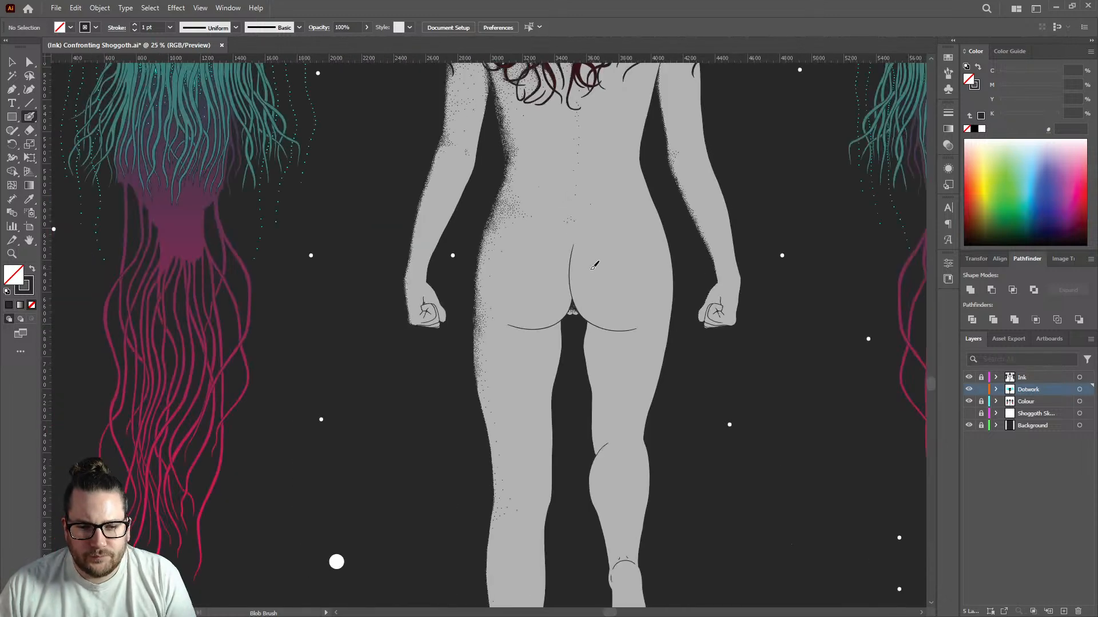
{"action": "scroll", "coordinate": [591, 260], "scroll_direction": "up", "scroll_amount": 2}
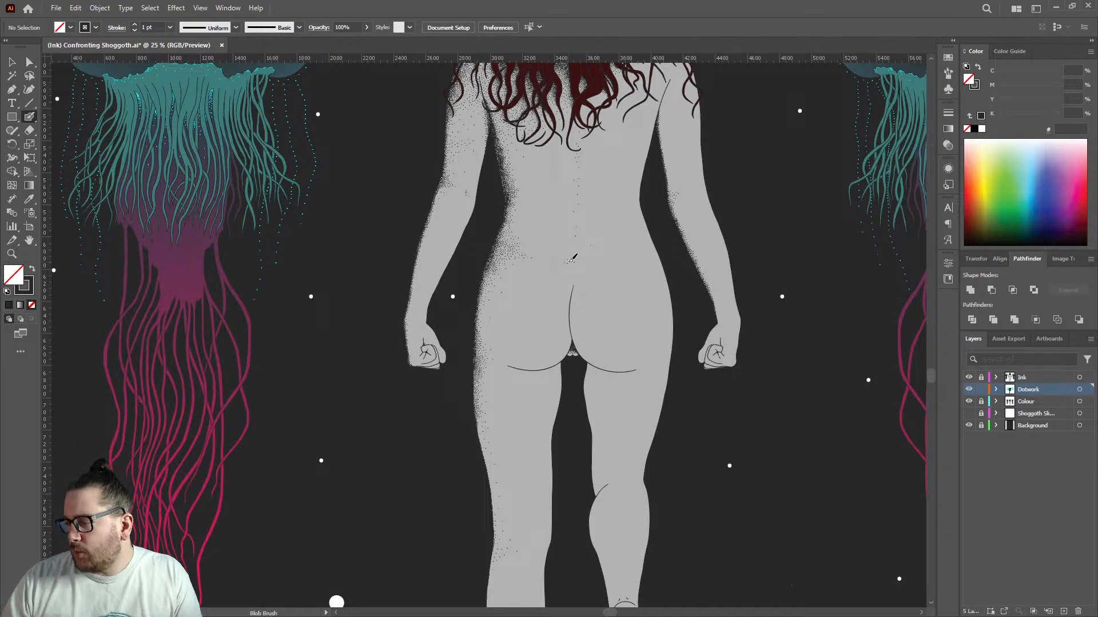
Place a few loose dots along the inner edge of the left forearm's shading, just below the elbow.
{"action": "key", "text": "v"}
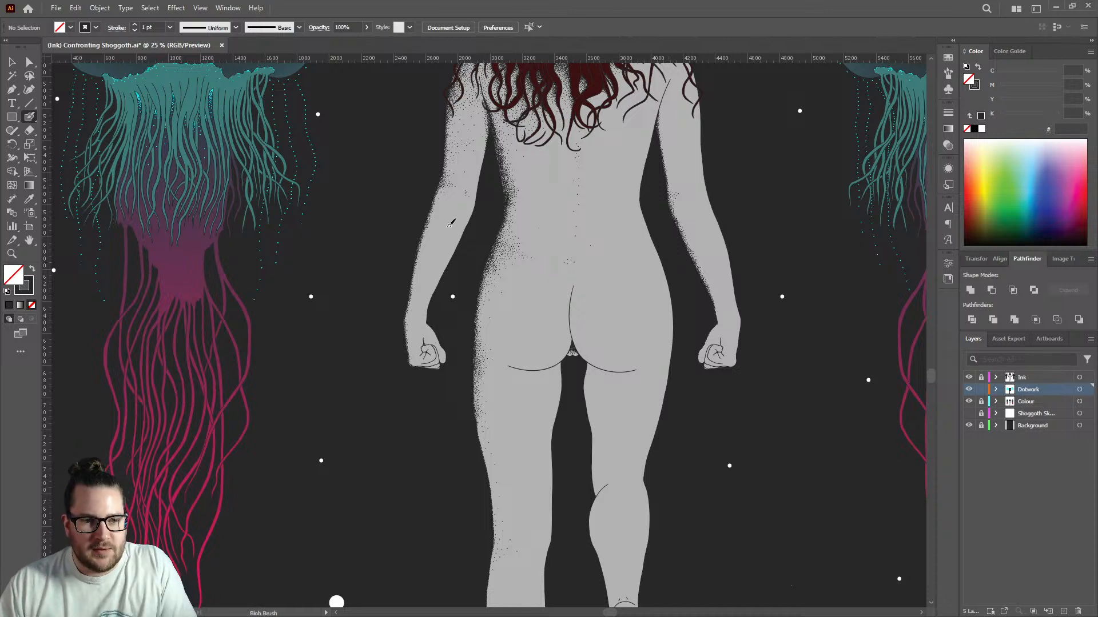
{"action": "scroll", "coordinate": [453, 195], "scroll_direction": "up", "scroll_amount": 10}
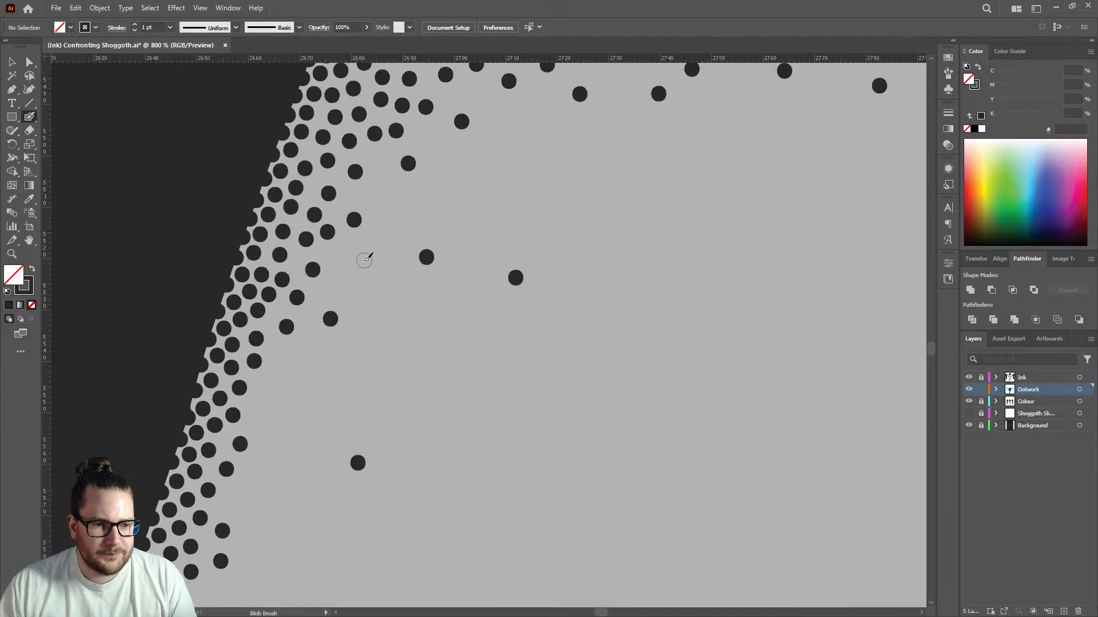
{"action": "left_click", "coordinate": [389, 204]}
{"action": "left_click", "coordinate": [293, 381]}
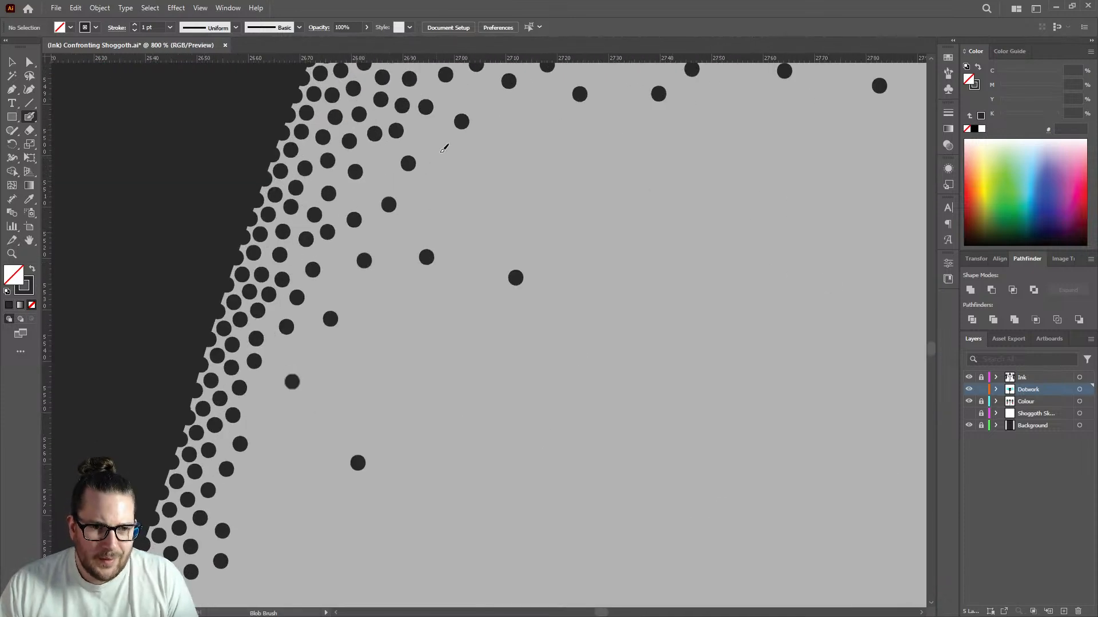
{"action": "left_click", "coordinate": [359, 172]}
{"action": "scroll", "coordinate": [498, 272], "scroll_direction": "down", "scroll_amount": 4}
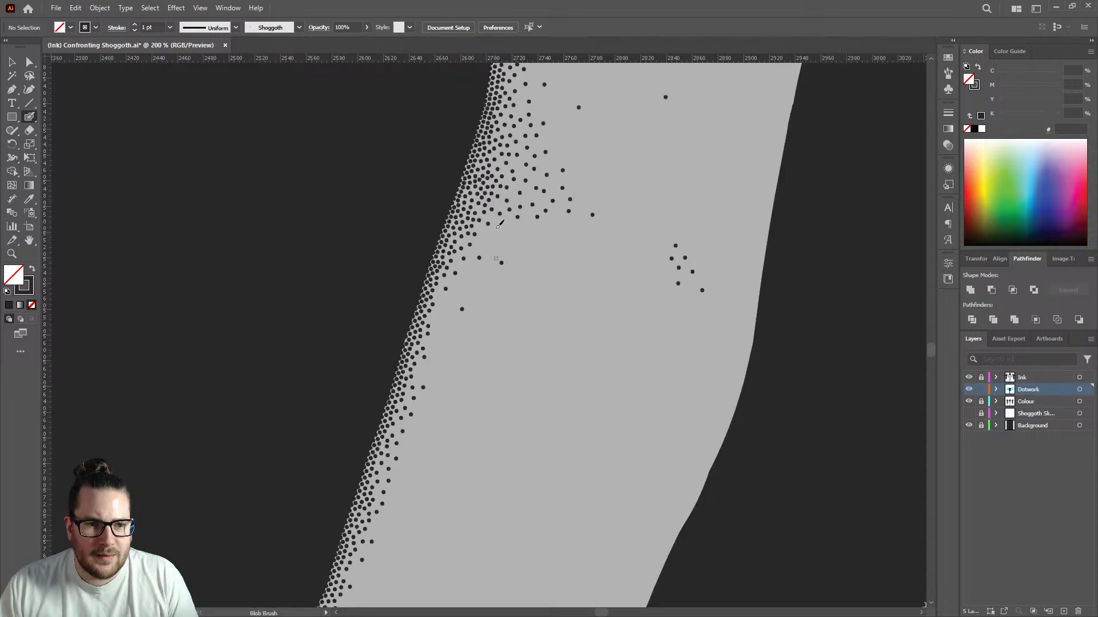
Fill the gaps between dense and sparse dots at the left elbow, and add dots along the lower edge of that shading.
{"action": "scroll", "coordinate": [498, 272], "scroll_direction": "up", "scroll_amount": 4}
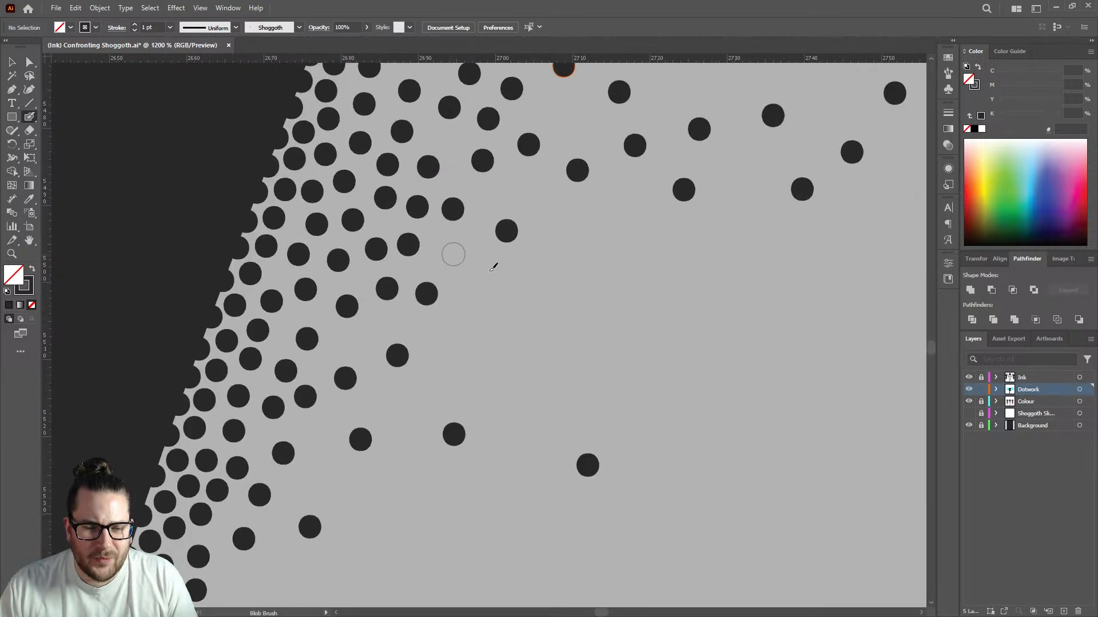
{"action": "scroll", "coordinate": [521, 261], "scroll_direction": "down", "scroll_amount": 2}
{"action": "scroll", "coordinate": [543, 229], "scroll_direction": "down", "scroll_amount": 4}
{"action": "scroll", "coordinate": [549, 218], "scroll_direction": "up", "scroll_amount": 4}
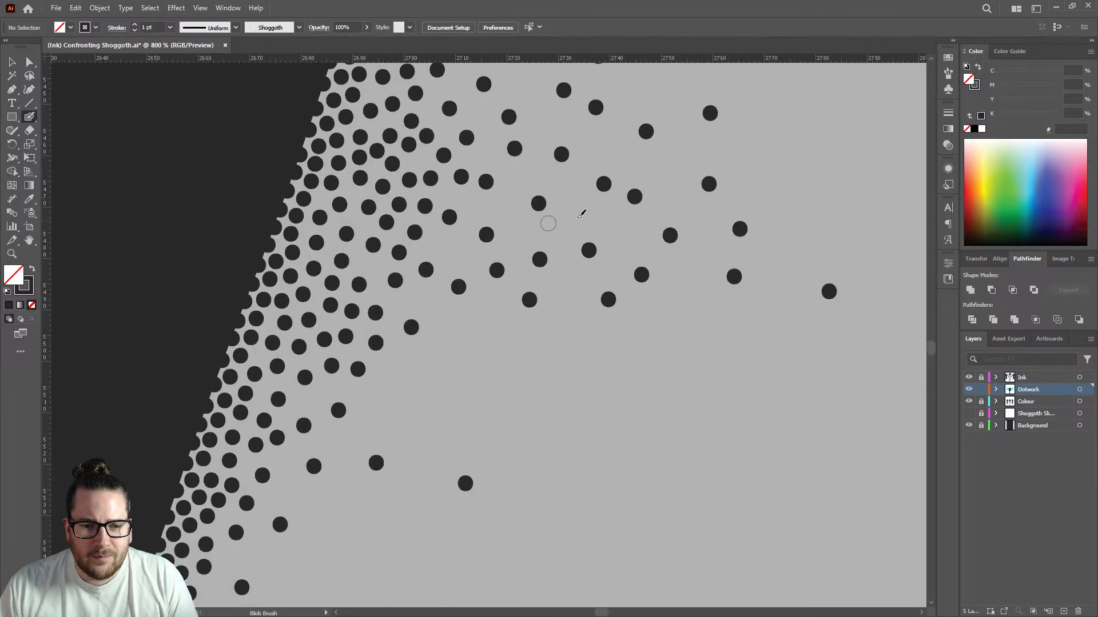
{"action": "left_click", "coordinate": [488, 209]}
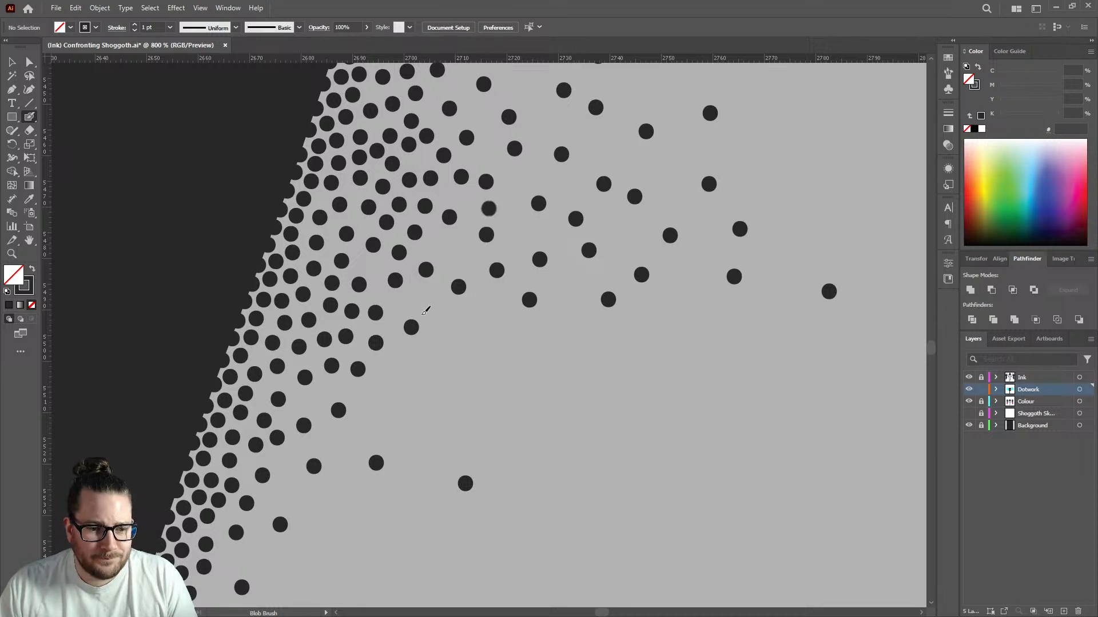
{"action": "left_click", "coordinate": [454, 245]}
{"action": "left_click", "coordinate": [488, 309]}
{"action": "left_click", "coordinate": [403, 360]}
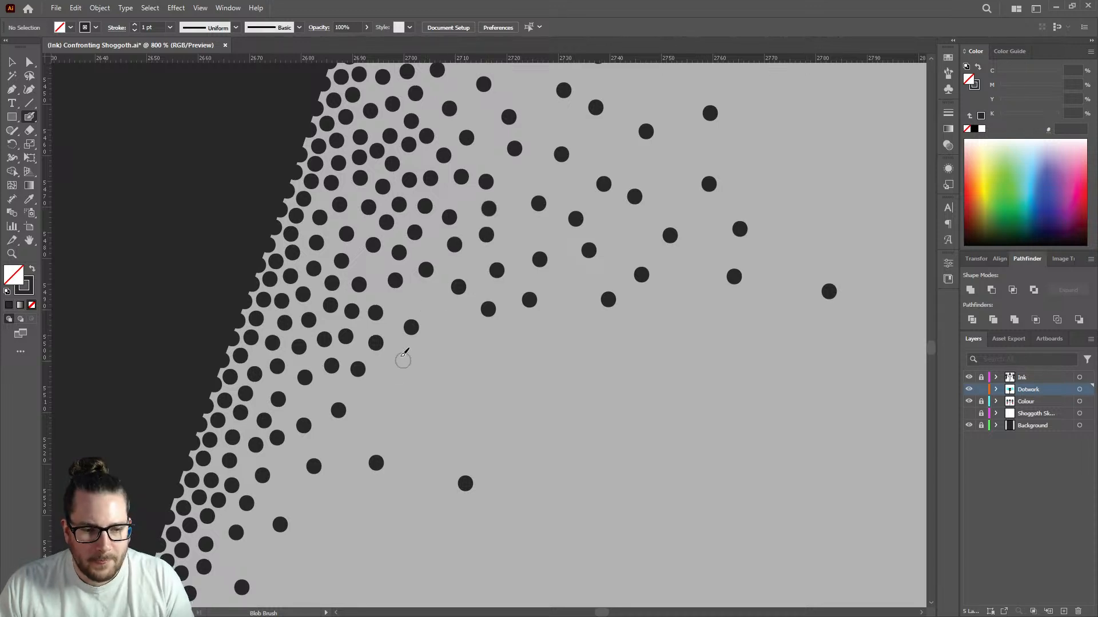
Examine how the dotwork fades across the left arm, between the hair strands and down the back and legs.
{"action": "scroll", "coordinate": [442, 259], "scroll_direction": "down", "scroll_amount": 4}
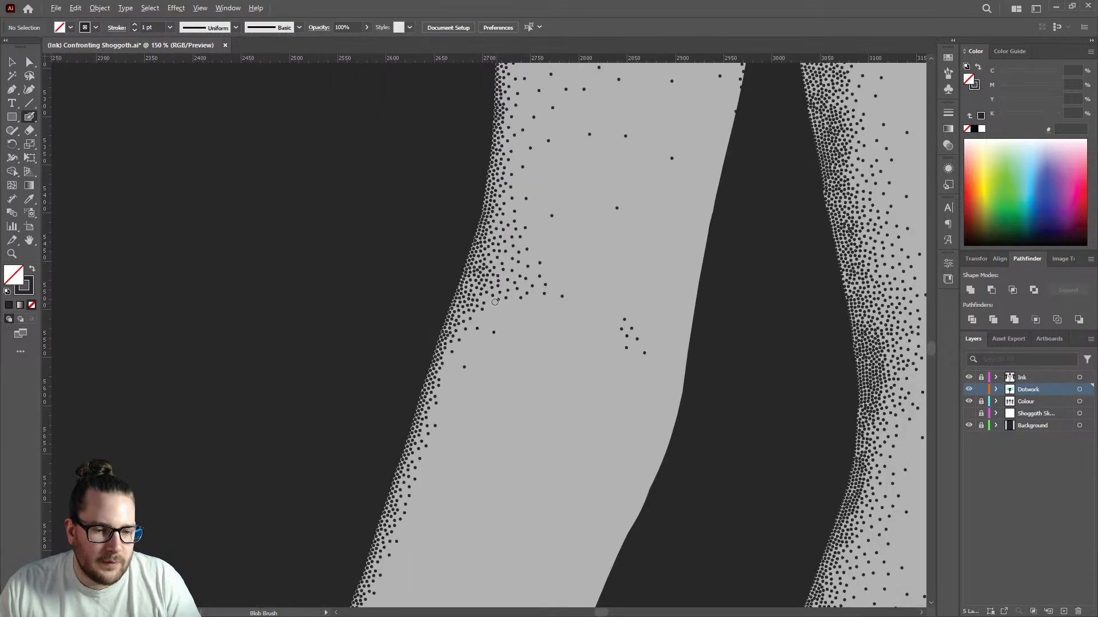
{"action": "scroll", "coordinate": [478, 312], "scroll_direction": "down", "scroll_amount": 2}
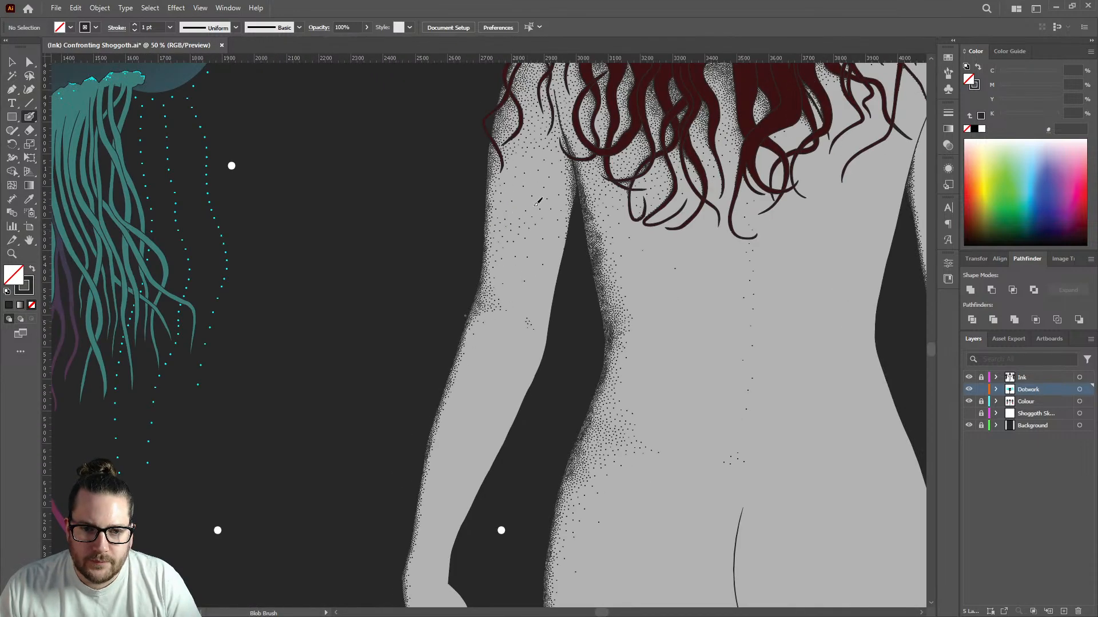
{"action": "scroll", "coordinate": [552, 167], "scroll_direction": "up", "scroll_amount": 1}
{"action": "scroll", "coordinate": [568, 141], "scroll_direction": "up", "scroll_amount": 4}
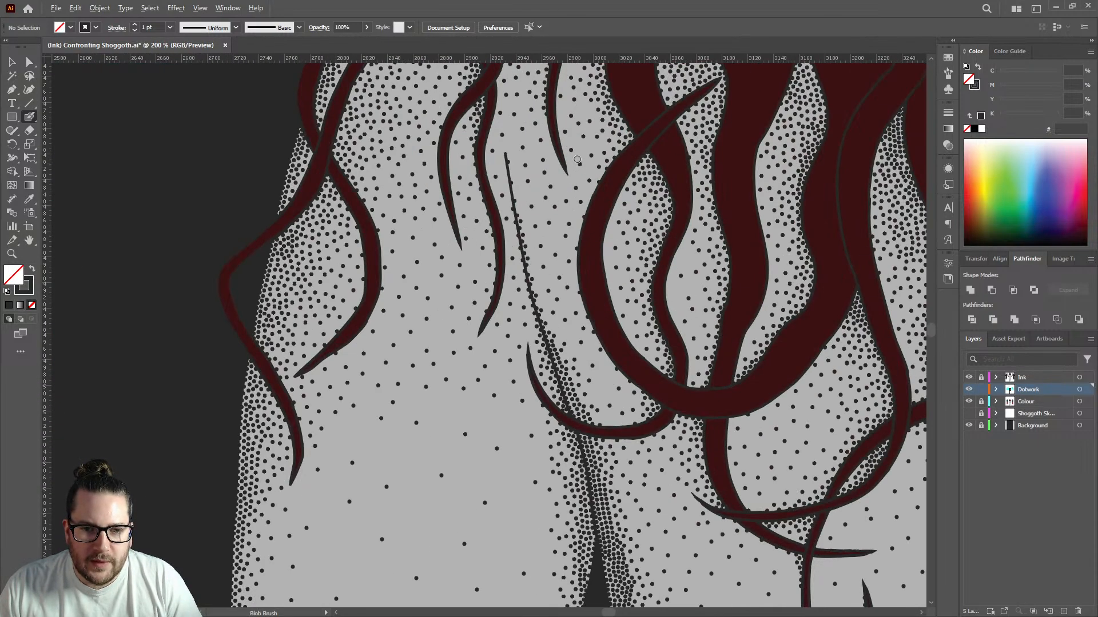
{"action": "scroll", "coordinate": [577, 159], "scroll_direction": "up", "scroll_amount": 1}
{"action": "scroll", "coordinate": [468, 320], "scroll_direction": "down", "scroll_amount": 3}
{"action": "scroll", "coordinate": [466, 270], "scroll_direction": "up", "scroll_amount": 1}
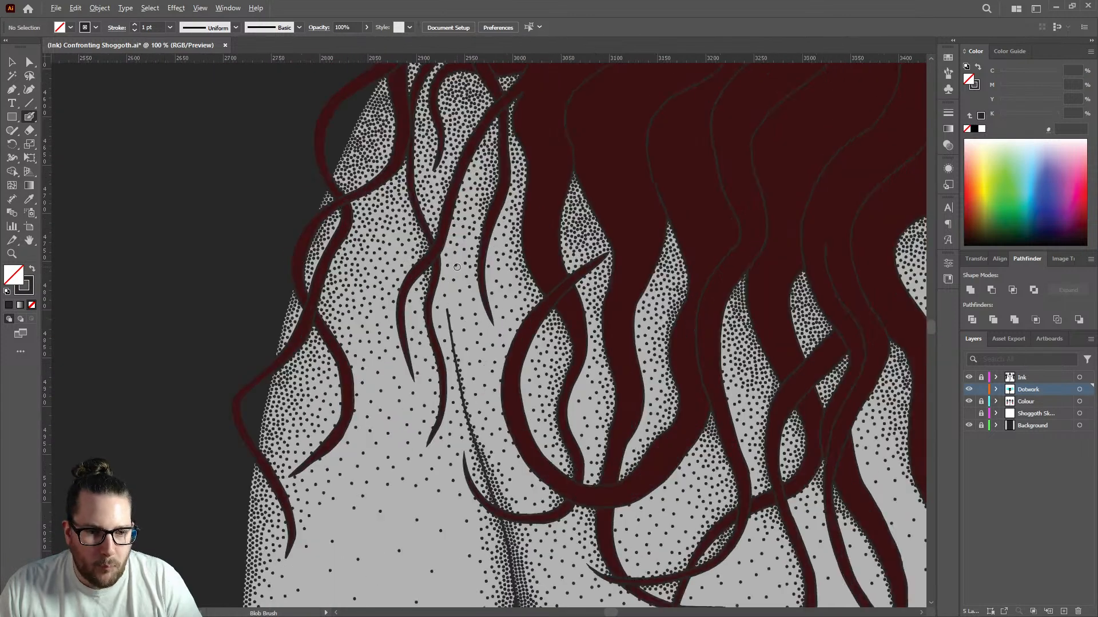
{"action": "scroll", "coordinate": [437, 238], "scroll_direction": "down", "scroll_amount": 6}
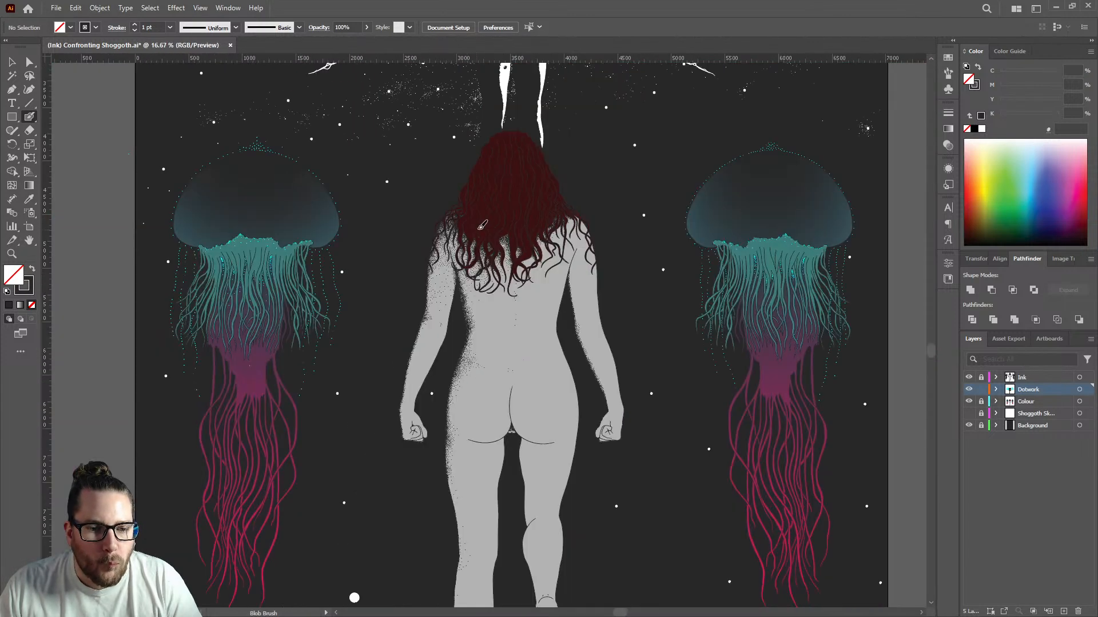
{"action": "scroll", "coordinate": [486, 240], "scroll_direction": "down", "scroll_amount": 3}
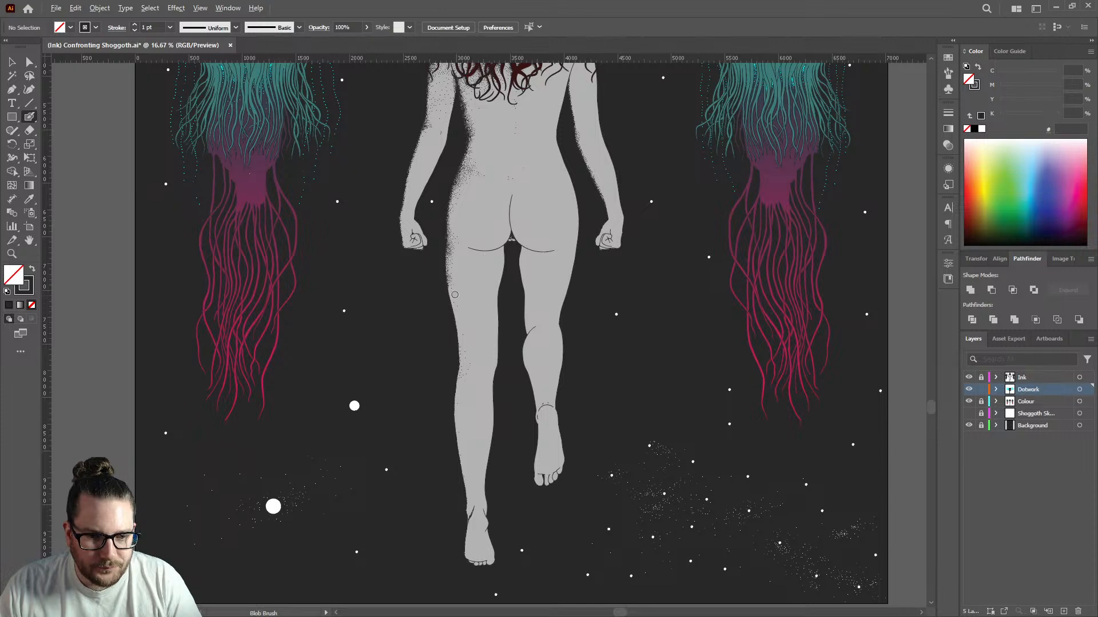
Start another inner row of dots beside the two rows on the left thigh's outer edge, working upward.
{"action": "scroll", "coordinate": [454, 295], "scroll_direction": "up", "scroll_amount": 11}
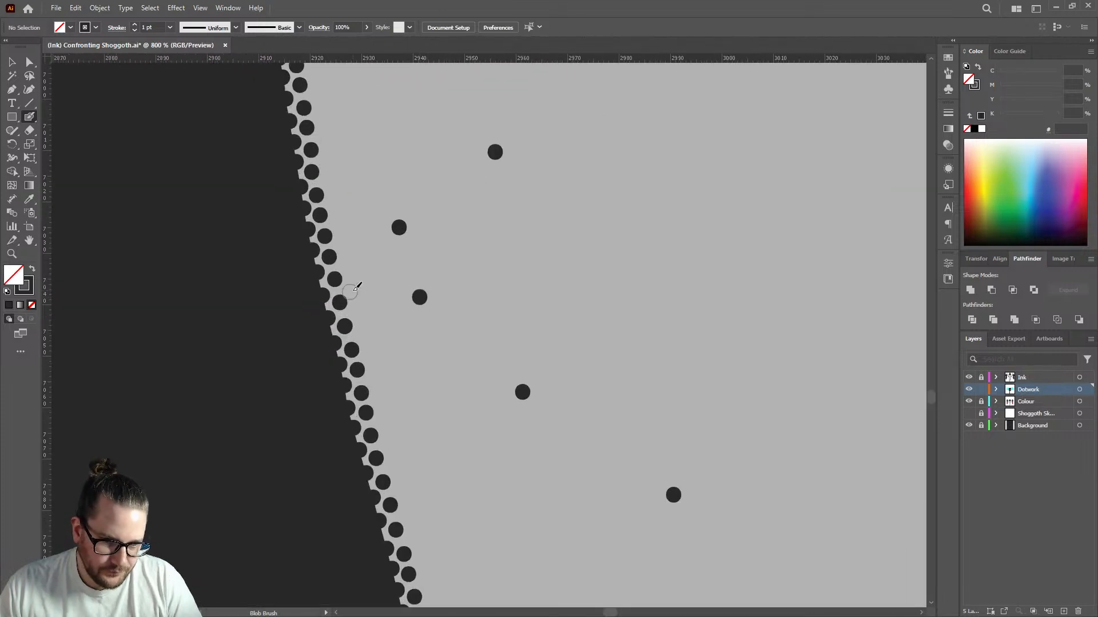
{"action": "left_click", "coordinate": [358, 289]}
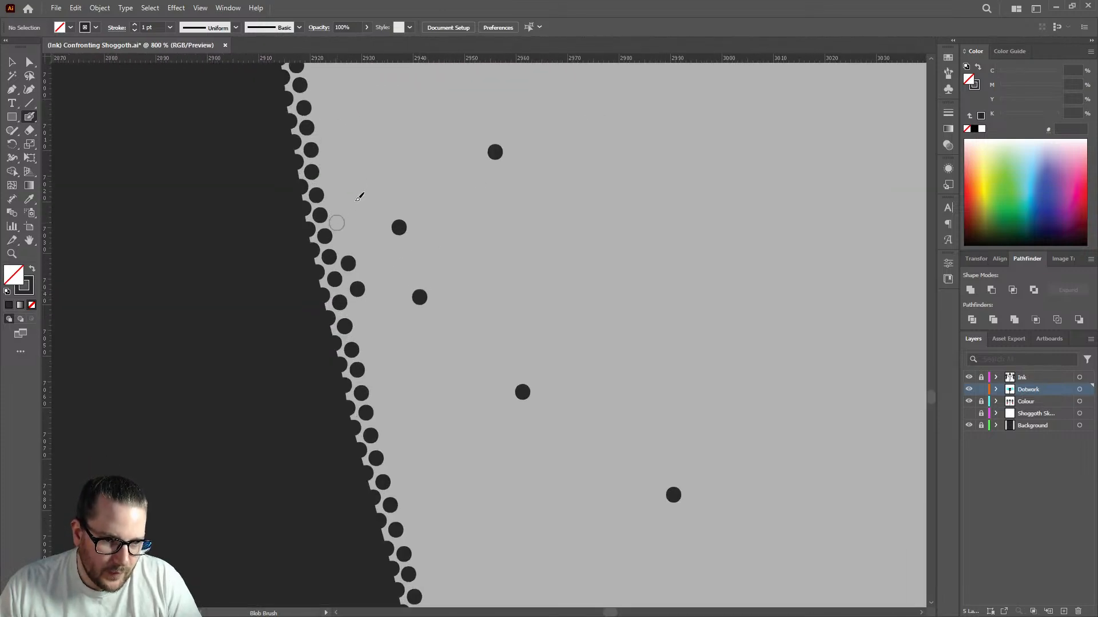
{"action": "left_click", "coordinate": [337, 223]}
{"action": "left_click", "coordinate": [335, 200]}
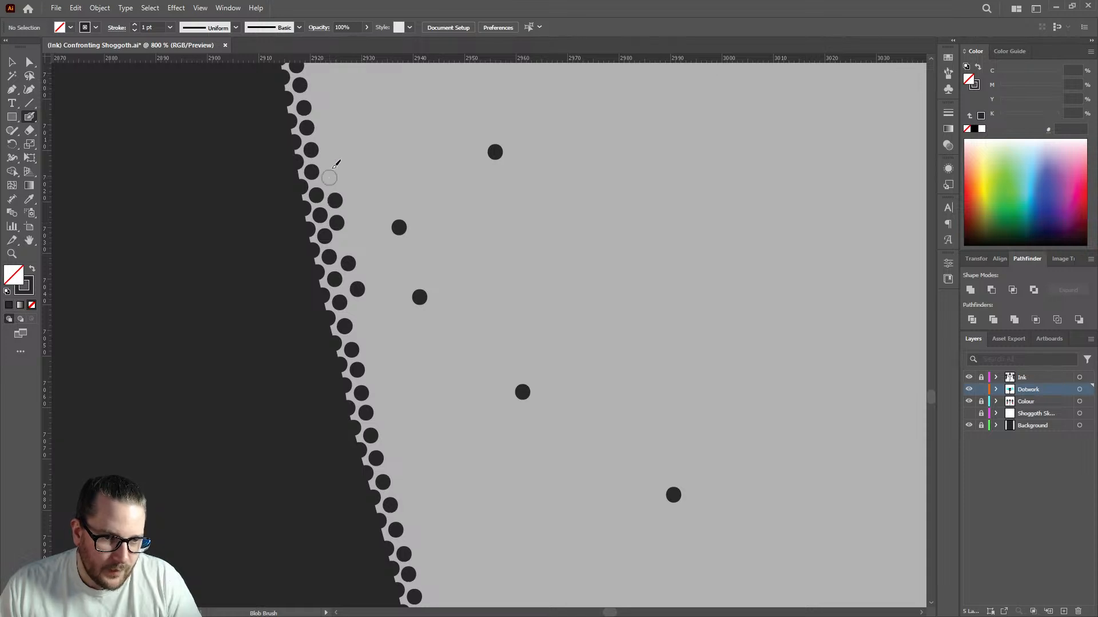
{"action": "scroll", "coordinate": [336, 164], "scroll_direction": "up", "scroll_amount": 5}
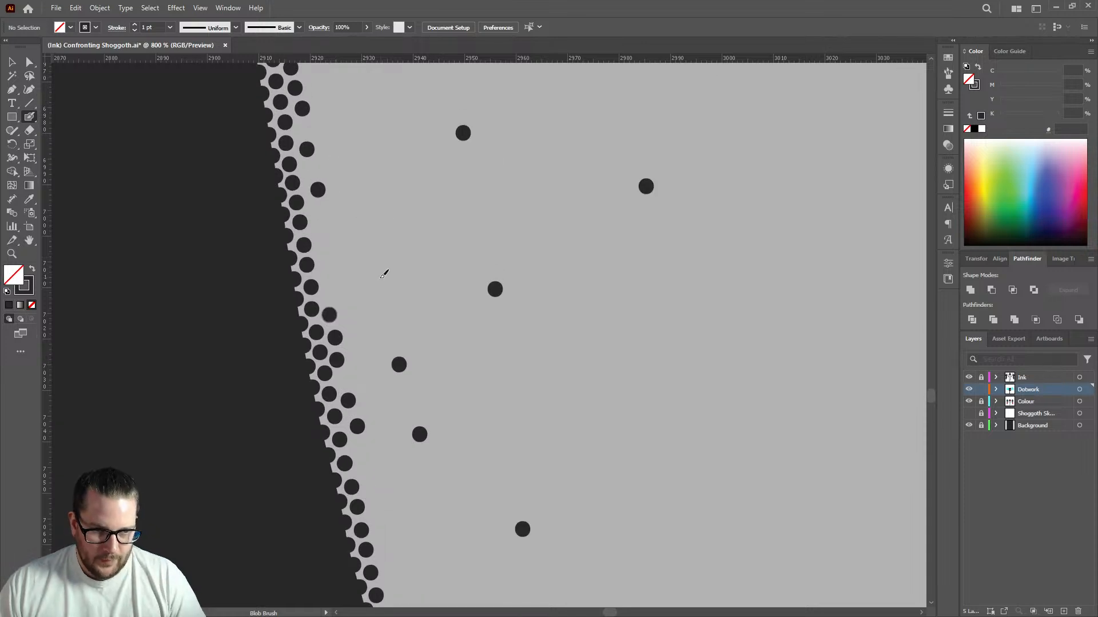
Extend the inner dot row up the left thigh's edge and pack dots around the loose ones in the upper shading.
{"action": "left_click", "coordinate": [319, 325]}
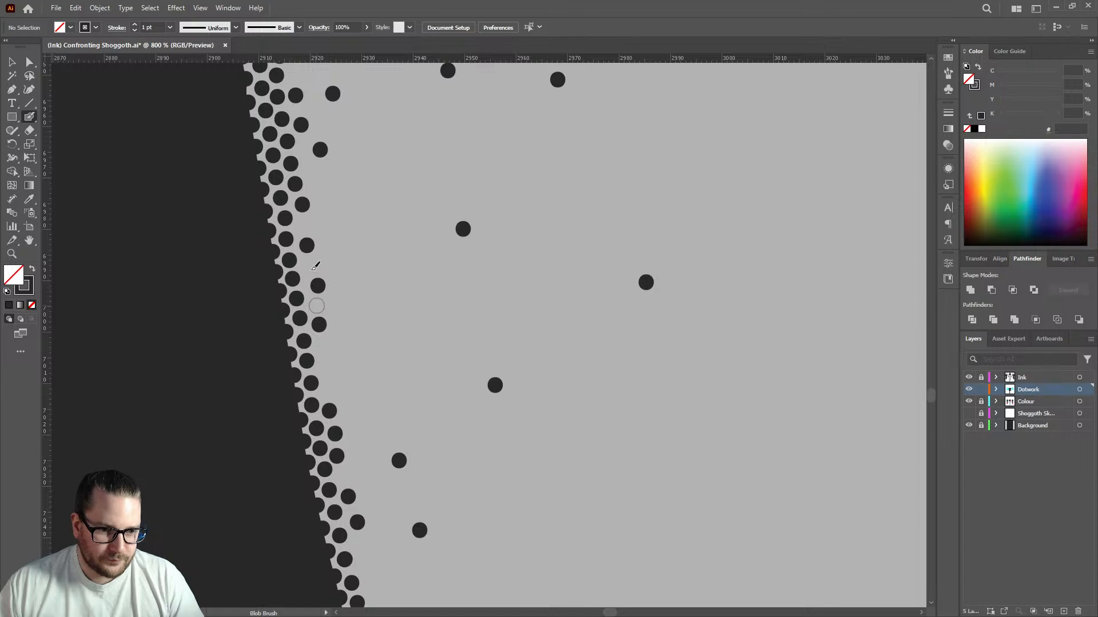
{"action": "left_click", "coordinate": [317, 306]}
{"action": "left_click", "coordinate": [309, 267]}
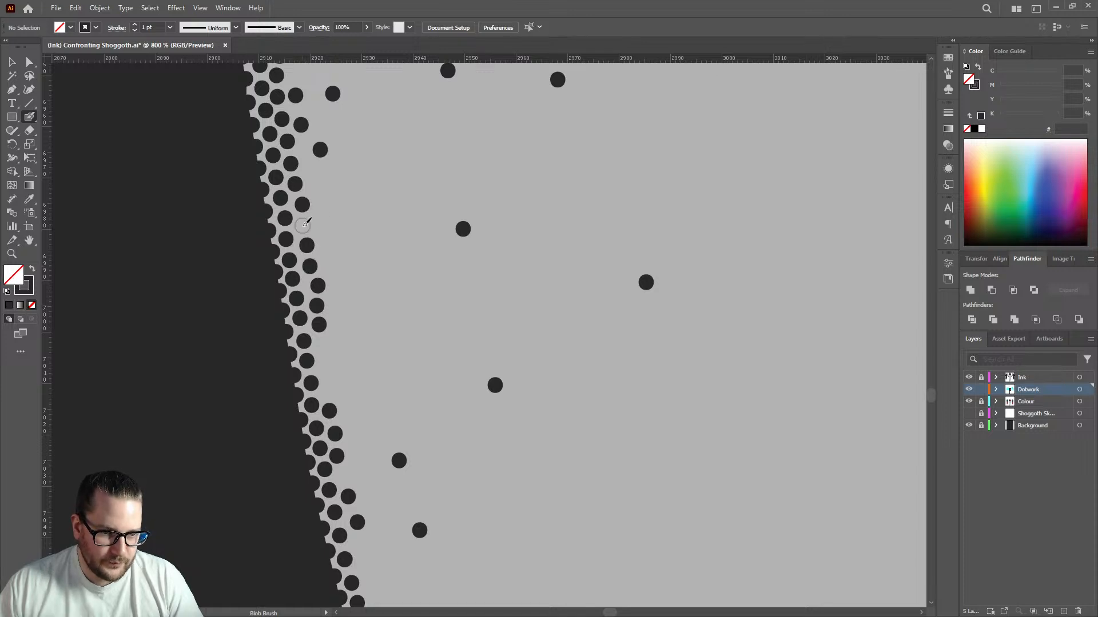
{"action": "left_click", "coordinate": [330, 215]}
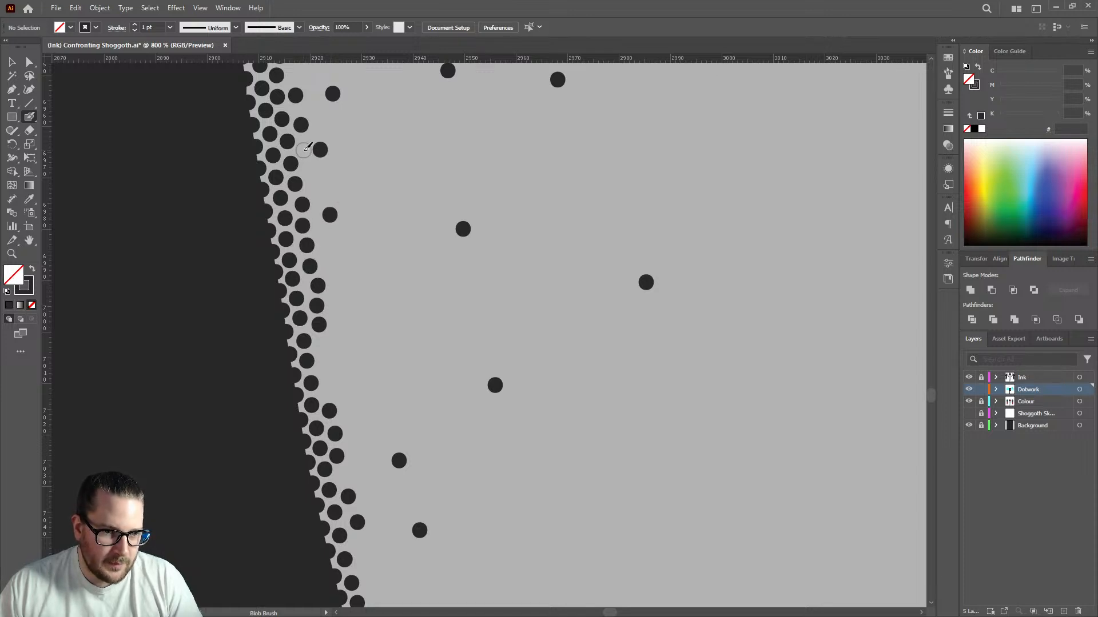
{"action": "left_click", "coordinate": [310, 170]}
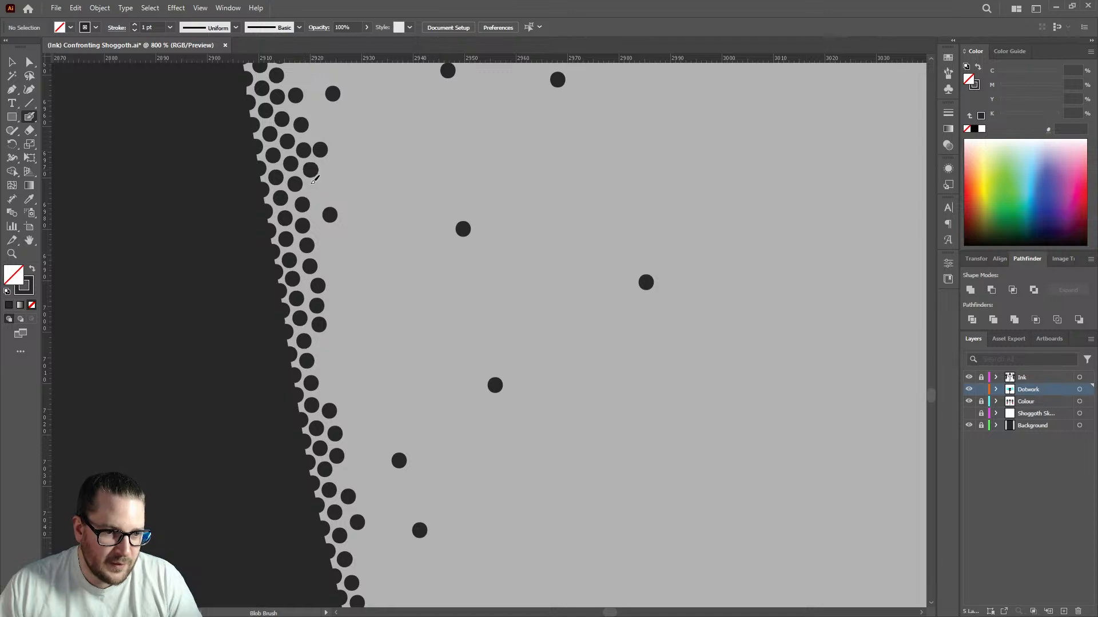
{"action": "left_click", "coordinate": [316, 189]}
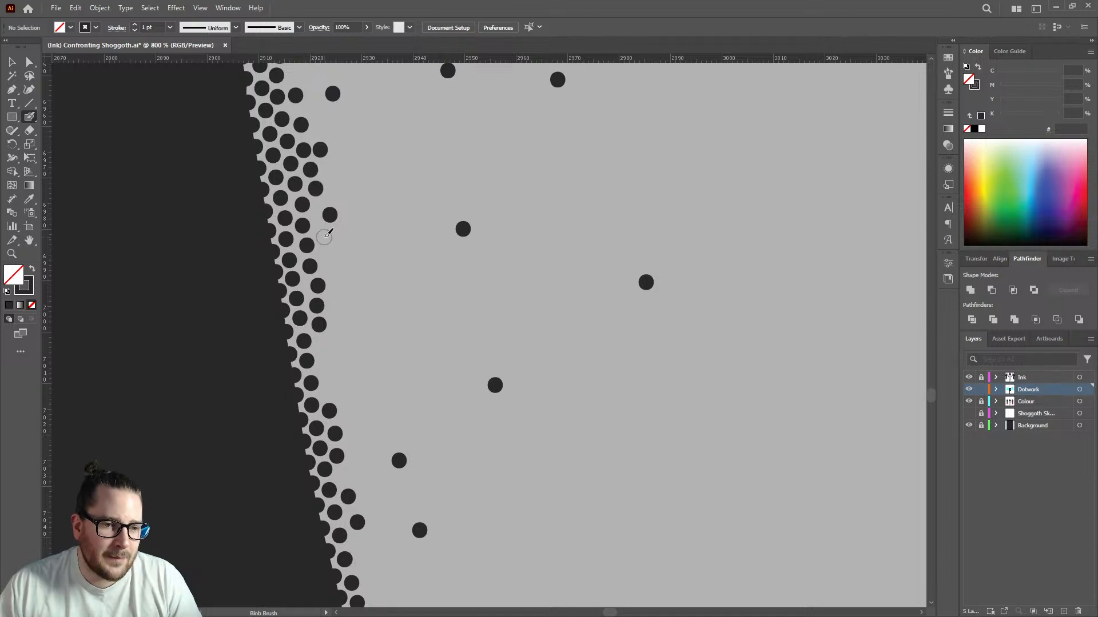
{"action": "left_click", "coordinate": [322, 235]}
{"action": "left_click", "coordinate": [327, 255]}
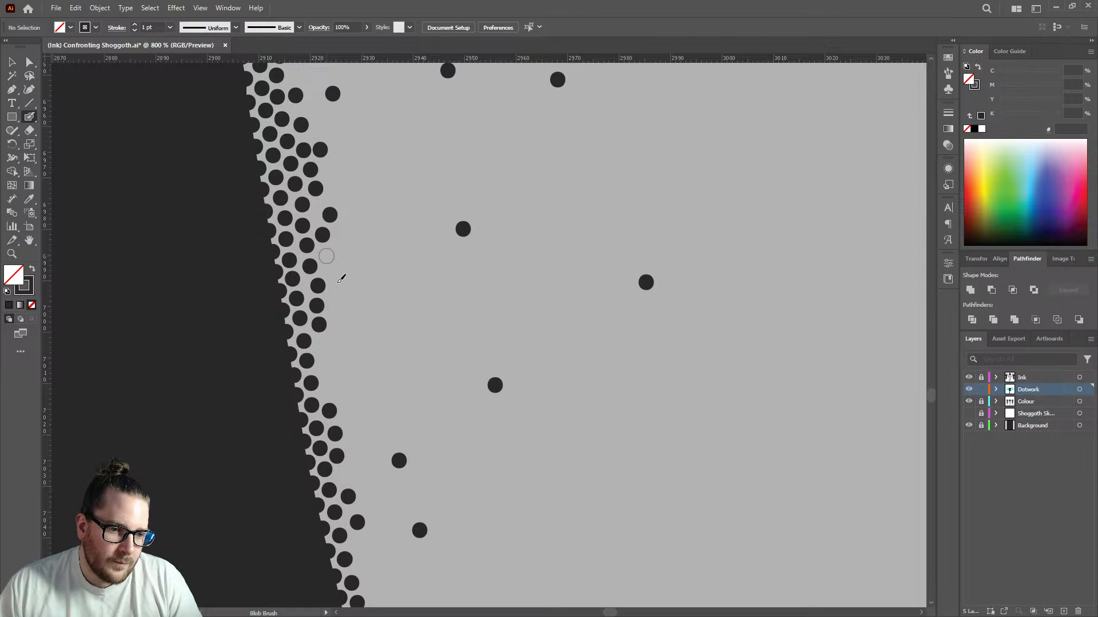
Close the gaps in the inner dot row down the left thigh's edge and continue it below the earlier dots.
{"action": "left_click", "coordinate": [323, 345]}
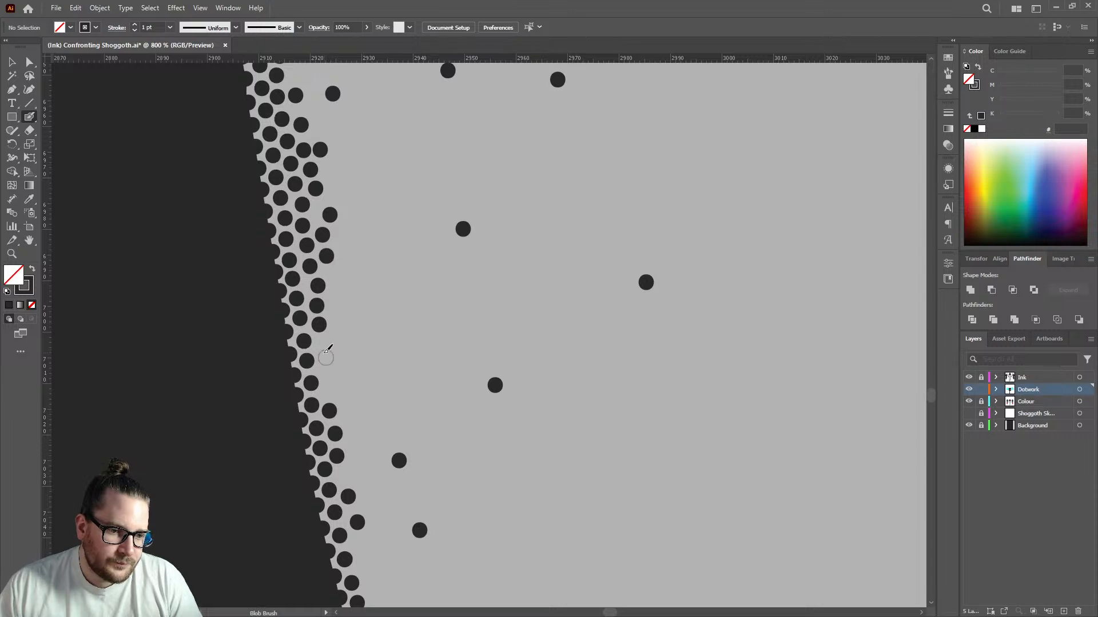
{"action": "left_click", "coordinate": [330, 389]}
{"action": "scroll", "coordinate": [328, 365], "scroll_direction": "down", "scroll_amount": 3}
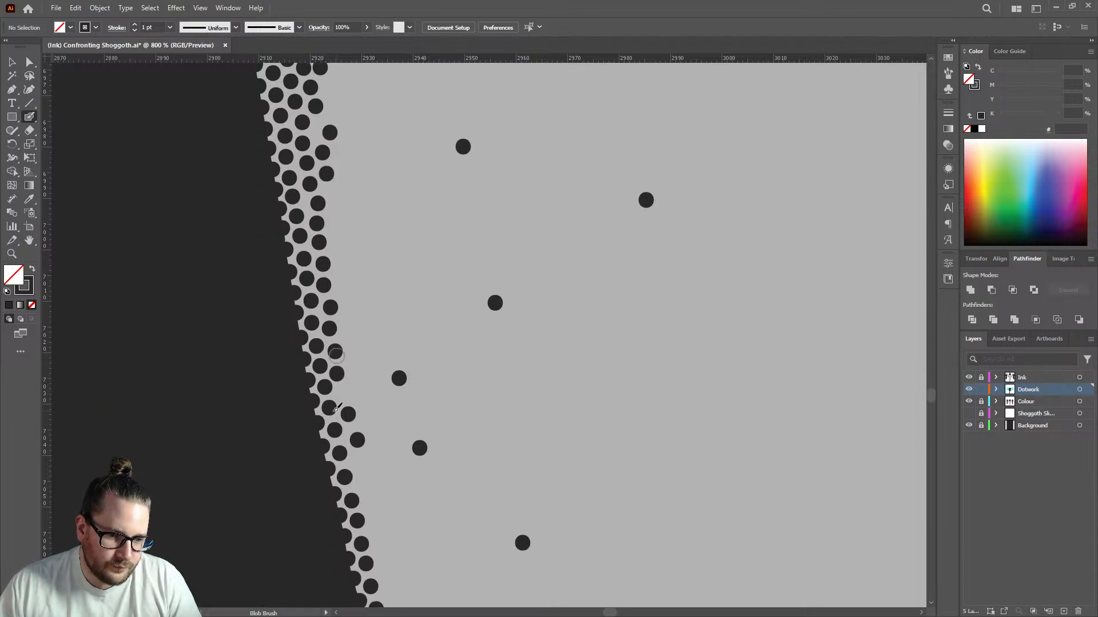
{"action": "left_click", "coordinate": [343, 378]}
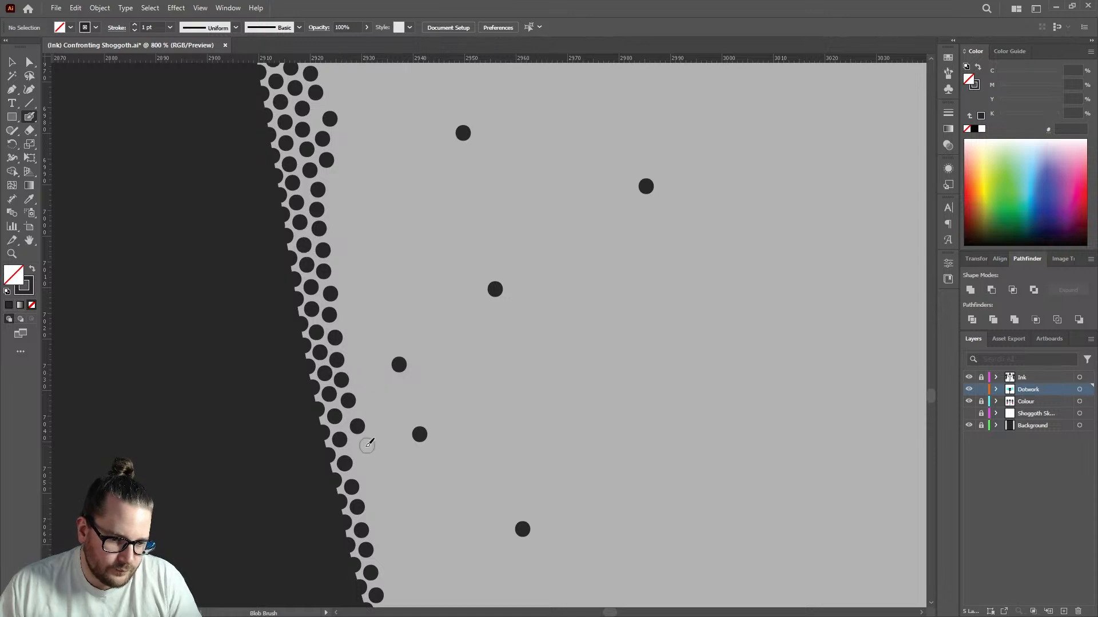
{"action": "left_click", "coordinate": [365, 472]}
{"action": "left_click", "coordinate": [378, 513]}
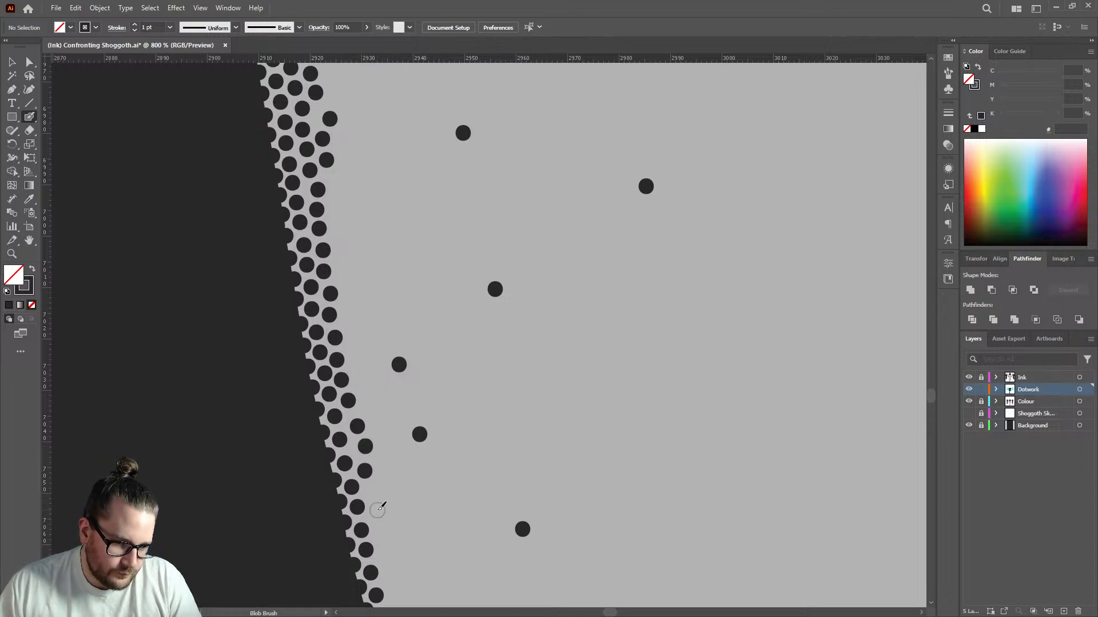
Scatter looser dots just inside the left thigh's dense edge, from bottom to top, and save the document.
{"action": "left_click", "coordinate": [408, 482]}
{"action": "left_click", "coordinate": [380, 402]}
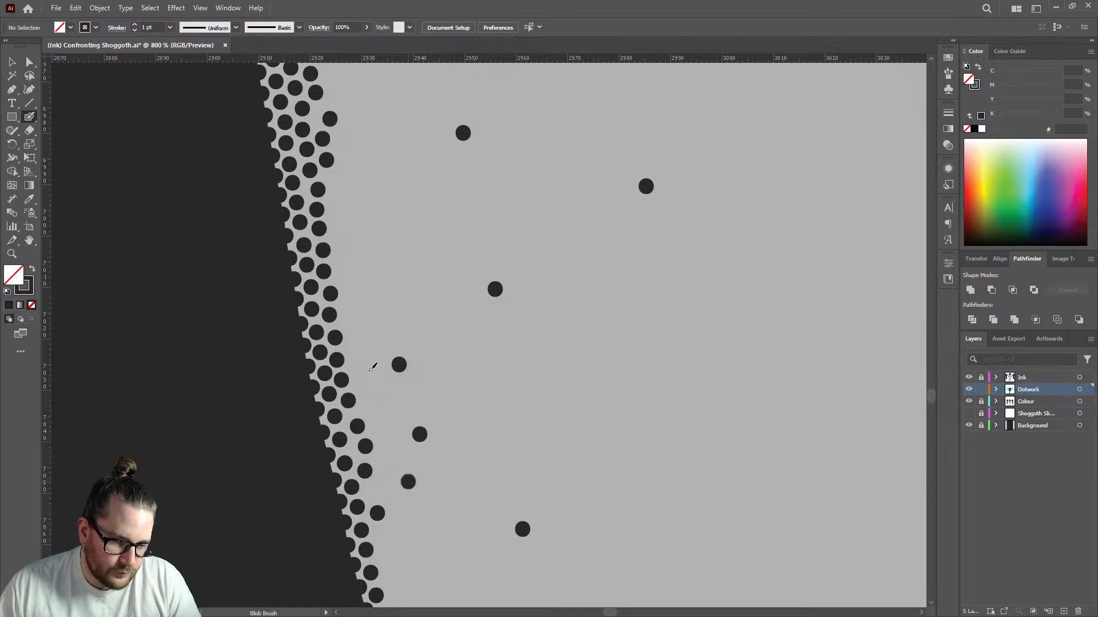
{"action": "left_click", "coordinate": [367, 336]}
{"action": "left_click", "coordinate": [362, 268]}
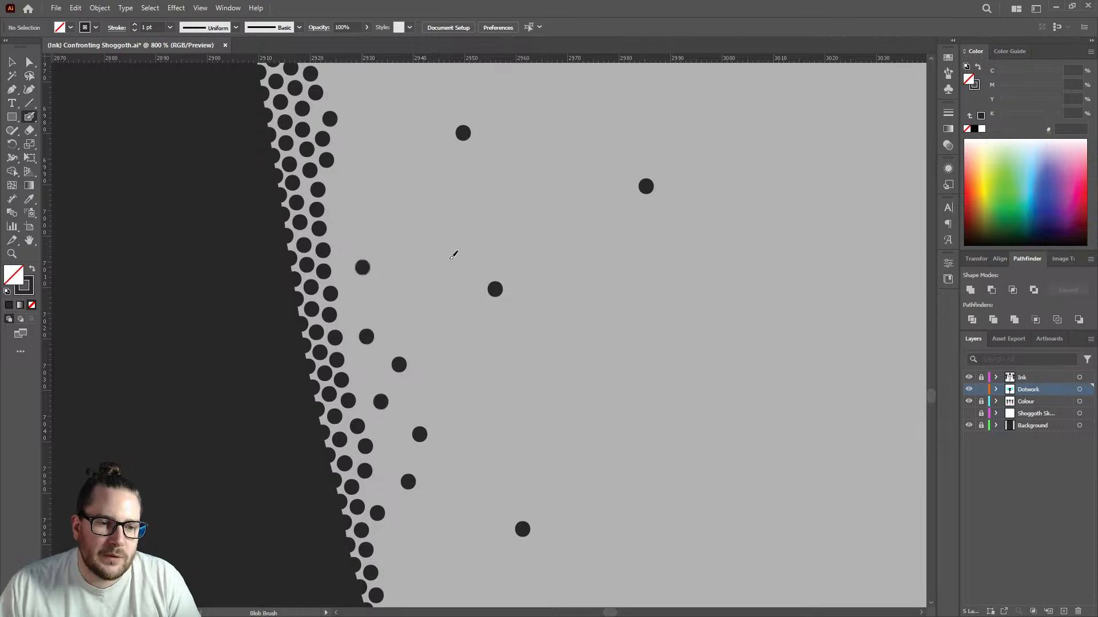
{"action": "left_click", "coordinate": [338, 215]}
{"action": "scroll", "coordinate": [446, 252], "scroll_direction": "down", "scroll_amount": 2}
{"action": "left_click", "coordinate": [445, 253]}
{"action": "scroll", "coordinate": [452, 257], "scroll_direction": "down", "scroll_amount": 2}
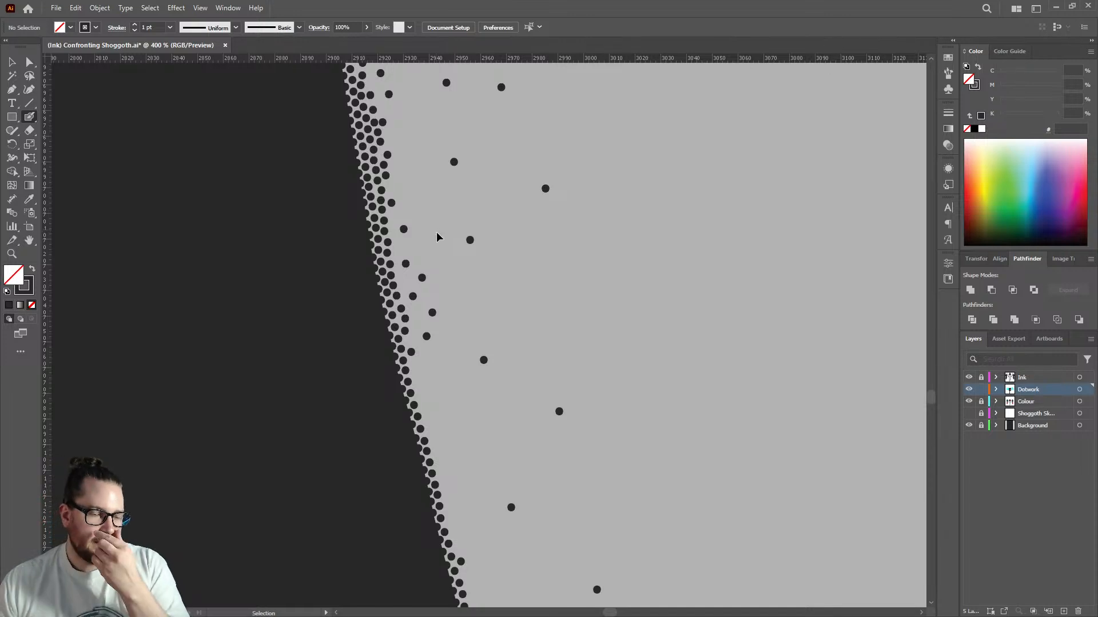
{"action": "key", "text": "ctrl+s"}
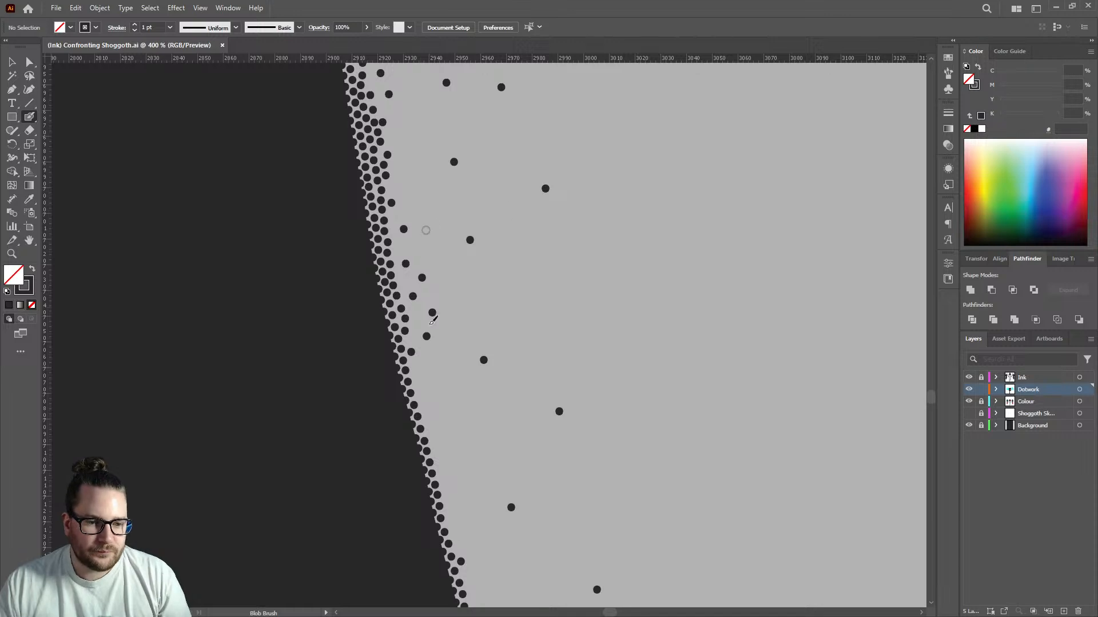
Extend the third row of closely spaced dots down the left thigh's edge, just inside the two existing rows.
{"action": "left_click", "coordinate": [418, 364]}
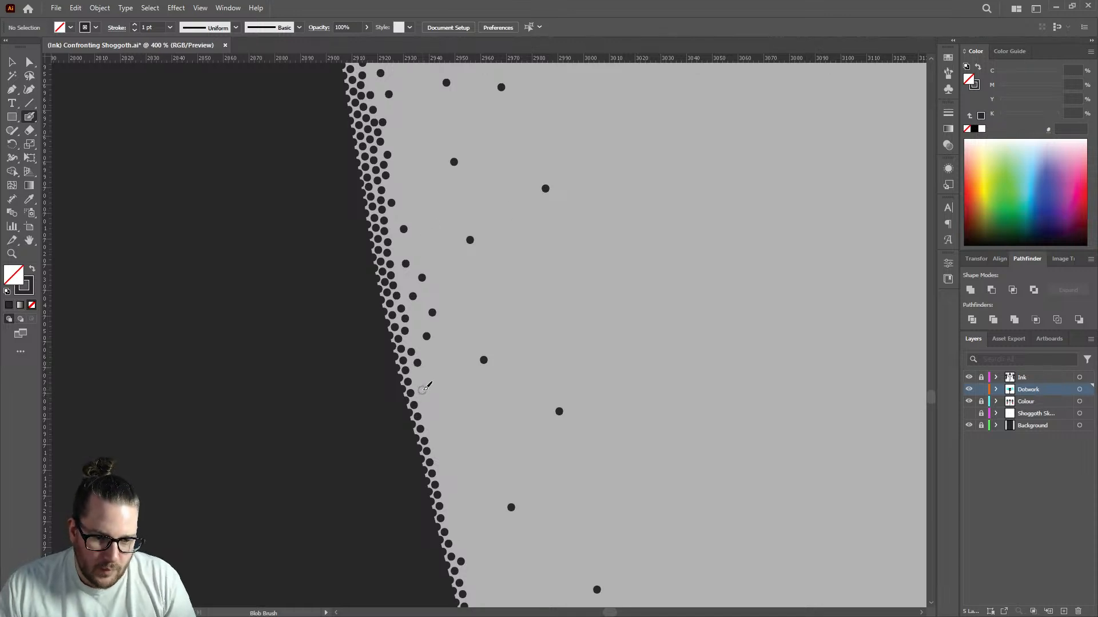
{"action": "scroll", "coordinate": [421, 383], "scroll_direction": "up", "scroll_amount": 4}
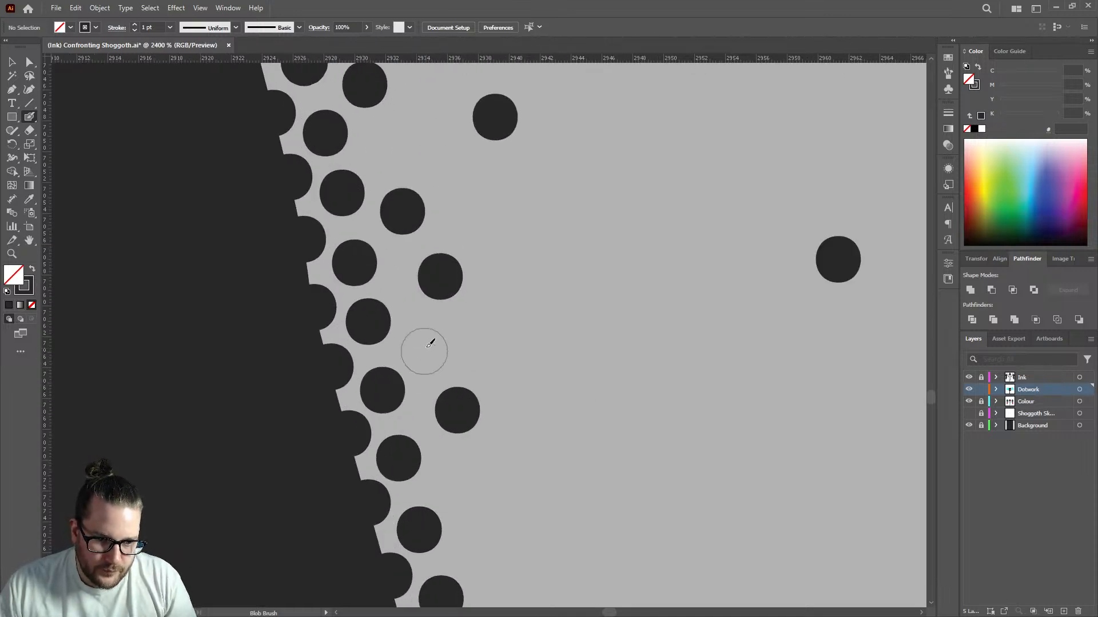
{"action": "scroll", "coordinate": [446, 334], "scroll_direction": "down", "scroll_amount": 5}
{"action": "scroll", "coordinate": [452, 340], "scroll_direction": "up", "scroll_amount": 4}
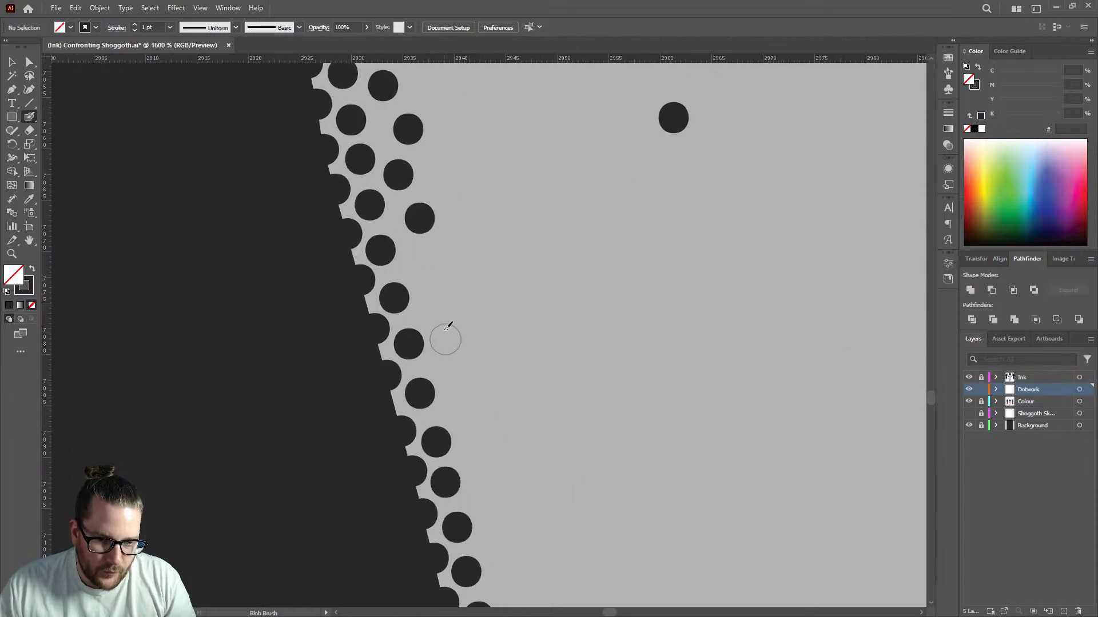
{"action": "left_click", "coordinate": [420, 260]}
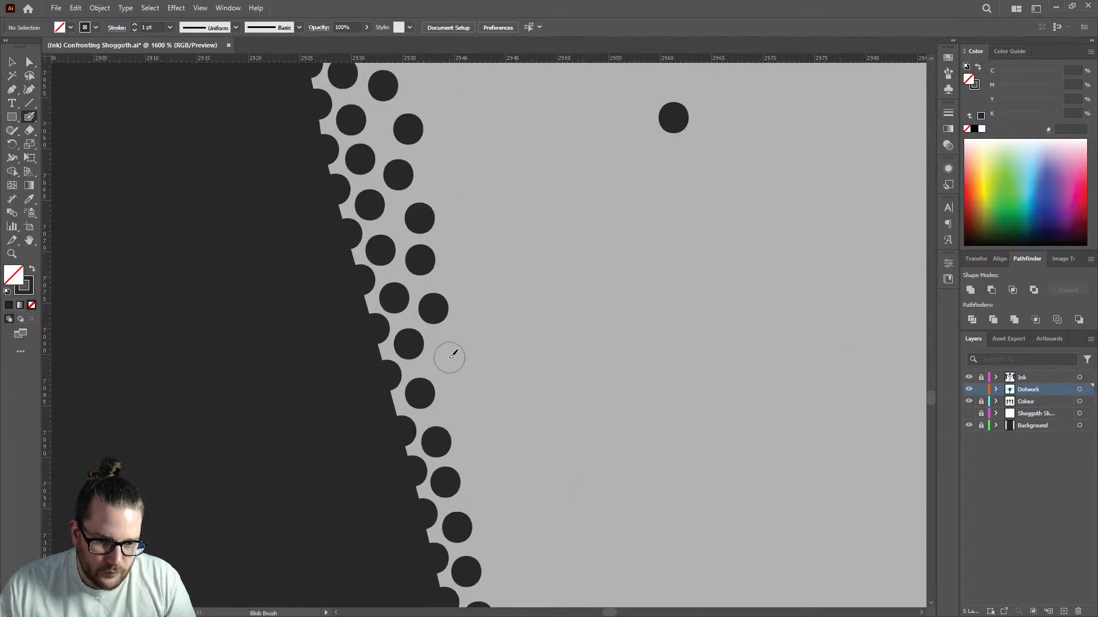
{"action": "left_click", "coordinate": [448, 357]}
{"action": "left_click", "coordinate": [463, 410]}
{"action": "left_click", "coordinate": [480, 456]}
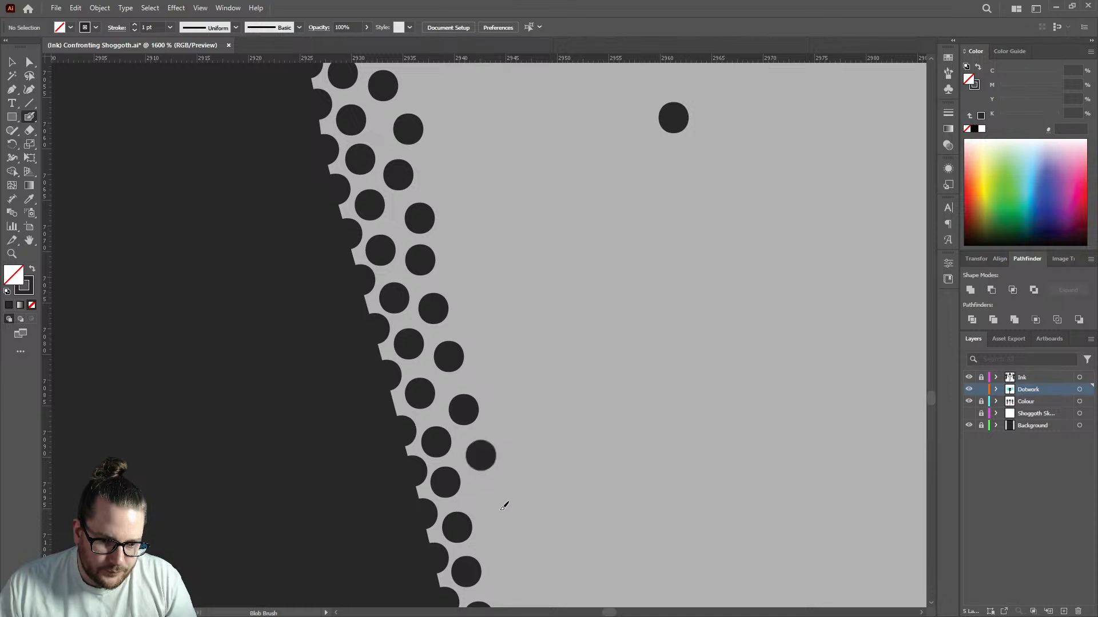
{"action": "left_click", "coordinate": [489, 498]}
{"action": "left_click", "coordinate": [496, 541]}
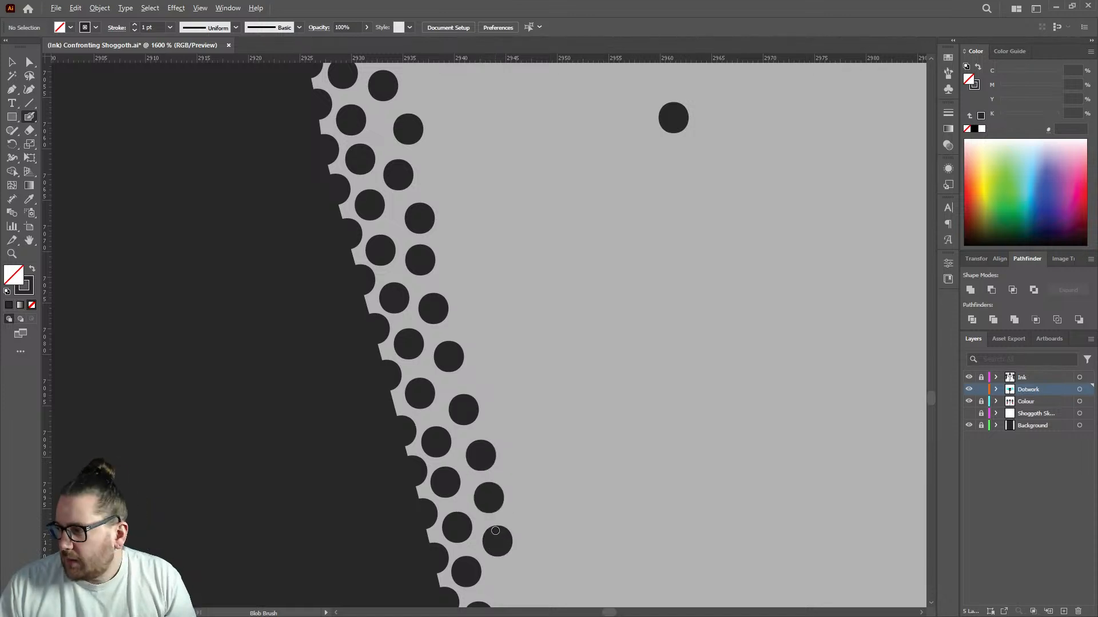
Fill the gaps between the dense edge and the loose dots with more dots, working up the left thigh.
{"action": "scroll", "coordinate": [495, 534], "scroll_direction": "down", "scroll_amount": 3}
{"action": "left_click", "coordinate": [486, 410]}
{"action": "left_click", "coordinate": [449, 347]}
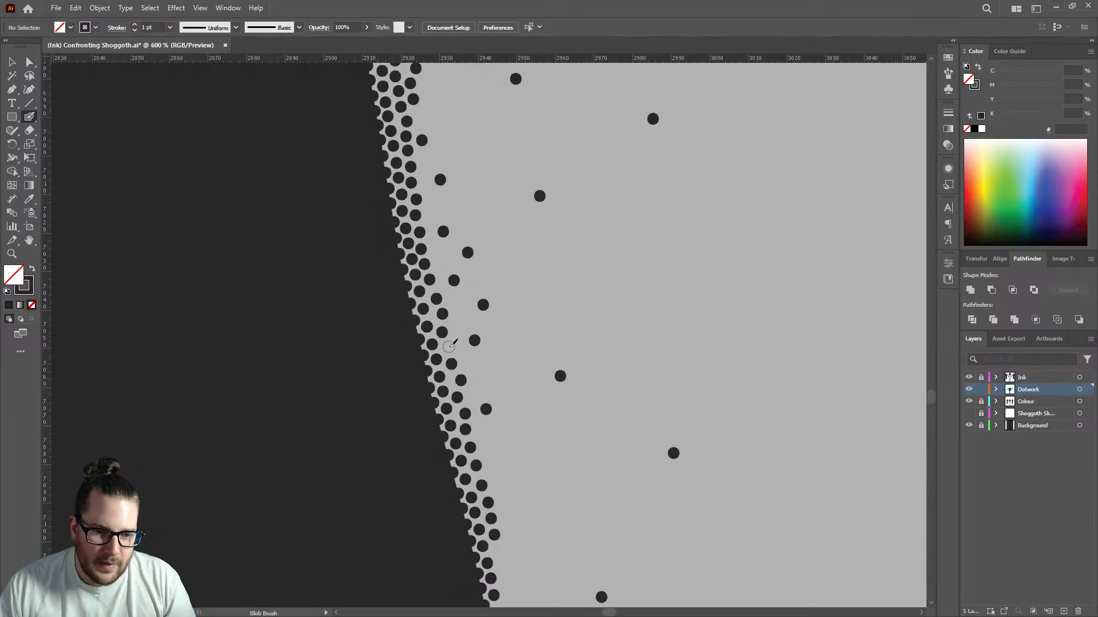
{"action": "left_click", "coordinate": [460, 330]}
{"action": "left_click", "coordinate": [462, 304]}
{"action": "left_click", "coordinate": [443, 262]}
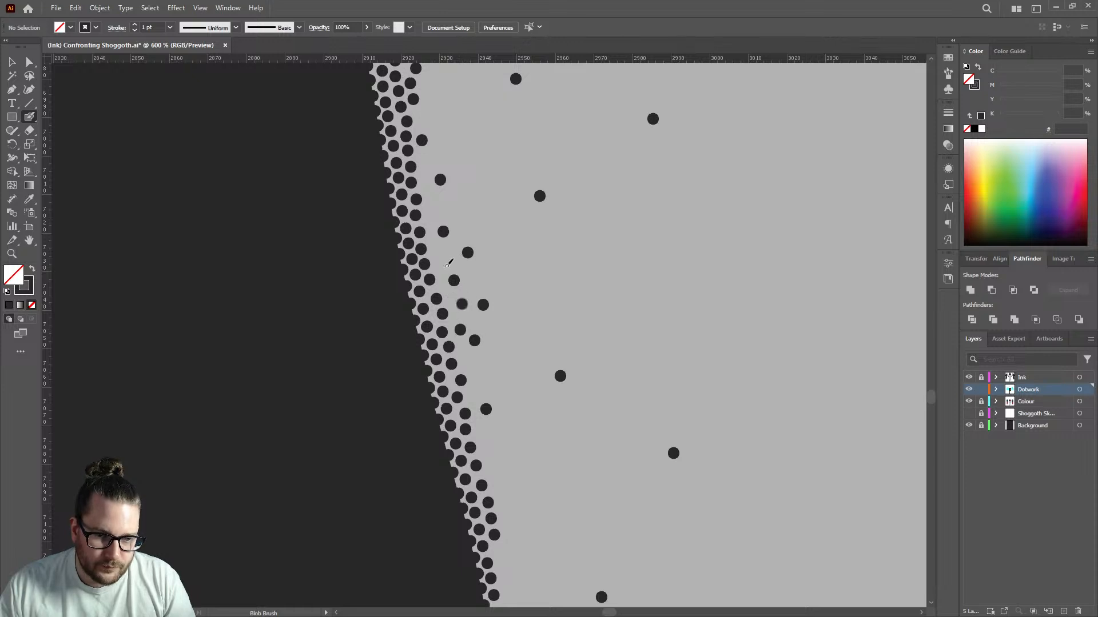
{"action": "left_click", "coordinate": [438, 244]}
{"action": "left_click", "coordinate": [437, 206]}
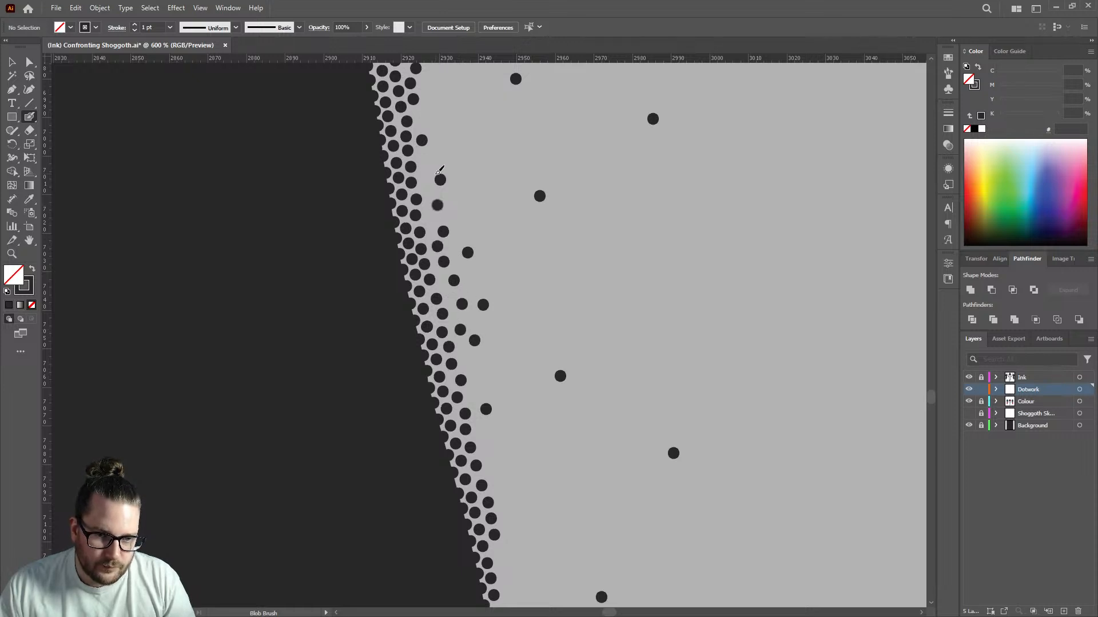
{"action": "left_click", "coordinate": [425, 175]}
{"action": "left_click", "coordinate": [436, 160]}
{"action": "left_click", "coordinate": [440, 116]}
{"action": "left_click", "coordinate": [424, 116]}
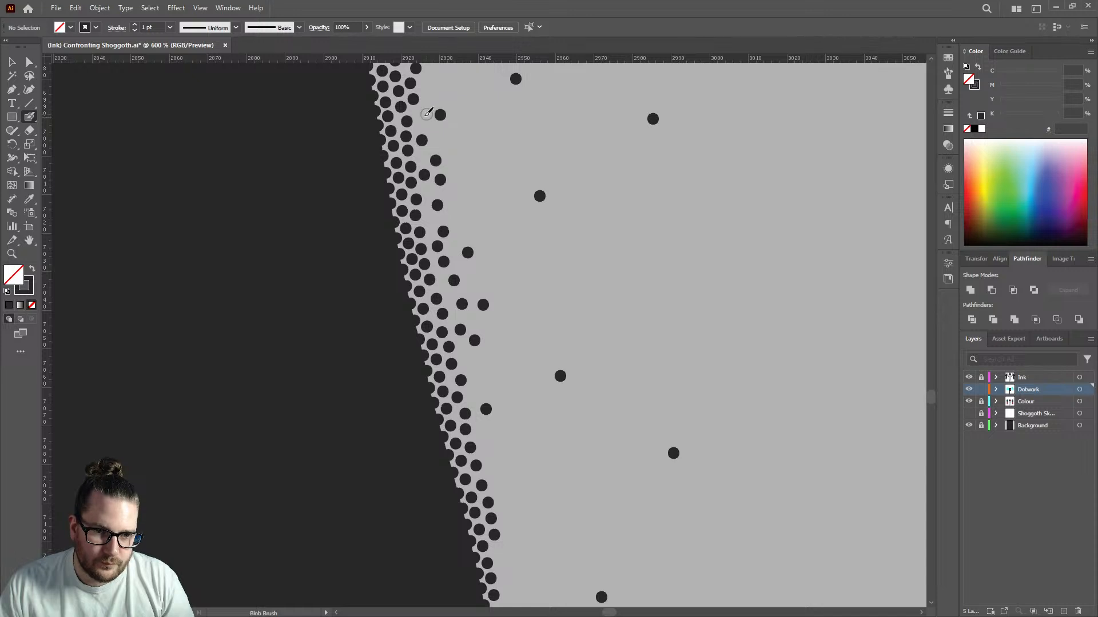
Place a few sparse dots farther in from the left thigh's edge, working from top to bottom.
{"action": "left_click", "coordinate": [448, 93]}
{"action": "left_click", "coordinate": [467, 200]}
{"action": "left_click", "coordinate": [486, 379]}
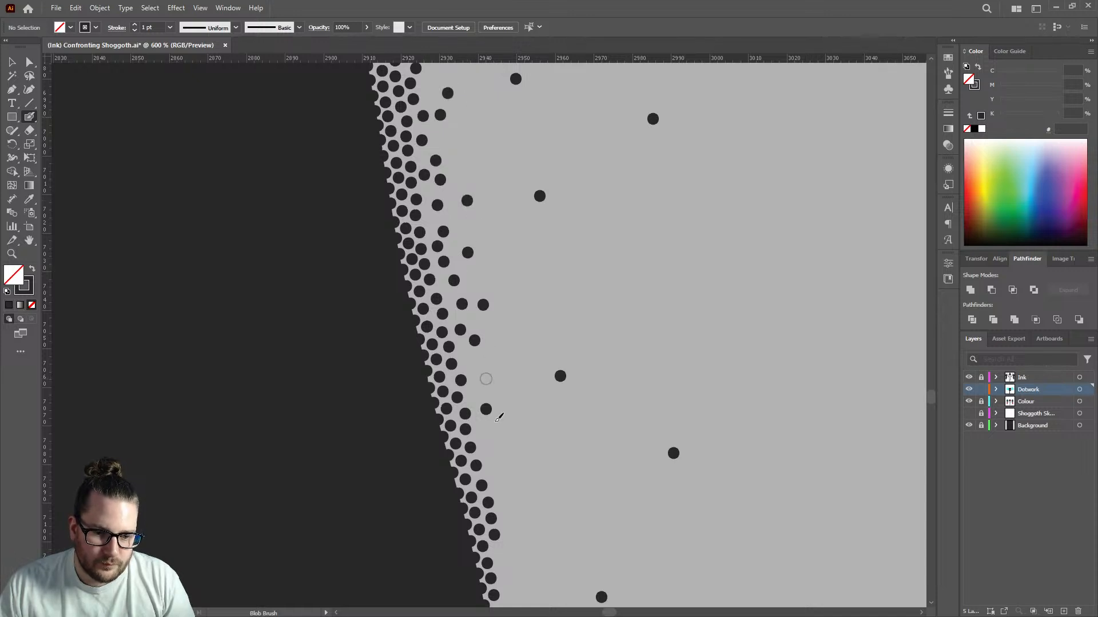
{"action": "left_click", "coordinate": [508, 435]}
{"action": "left_click", "coordinate": [516, 546]}
Continue the third dot row lower down the left thigh's edge and add a looser dot beside it.
{"action": "scroll", "coordinate": [517, 546], "scroll_direction": "down", "scroll_amount": 5}
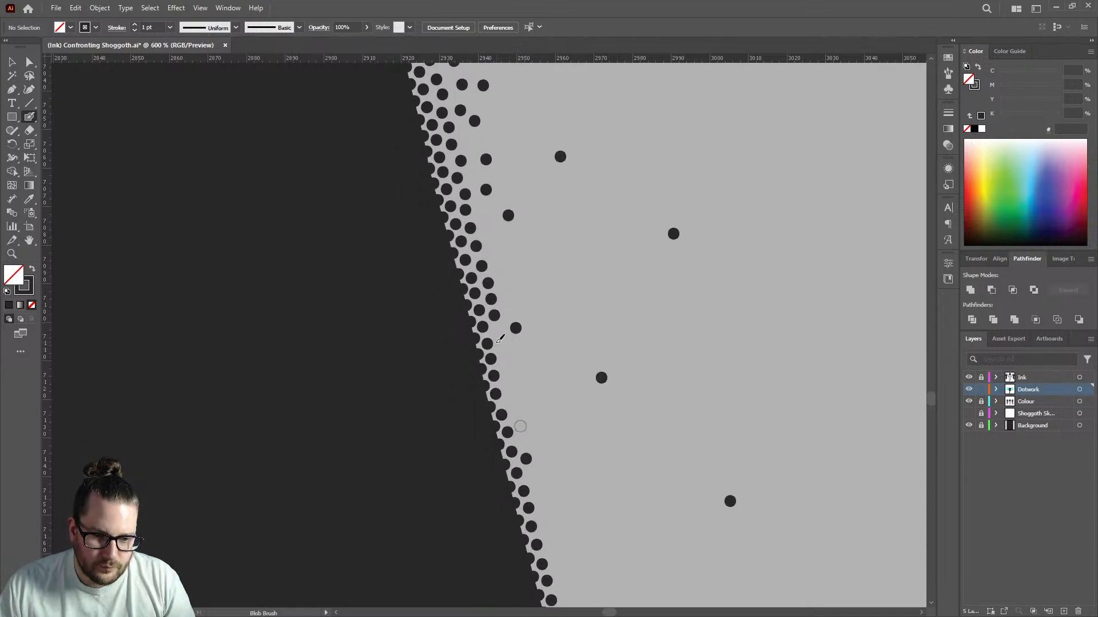
{"action": "left_click", "coordinate": [497, 330]}
{"action": "left_click", "coordinate": [506, 363]}
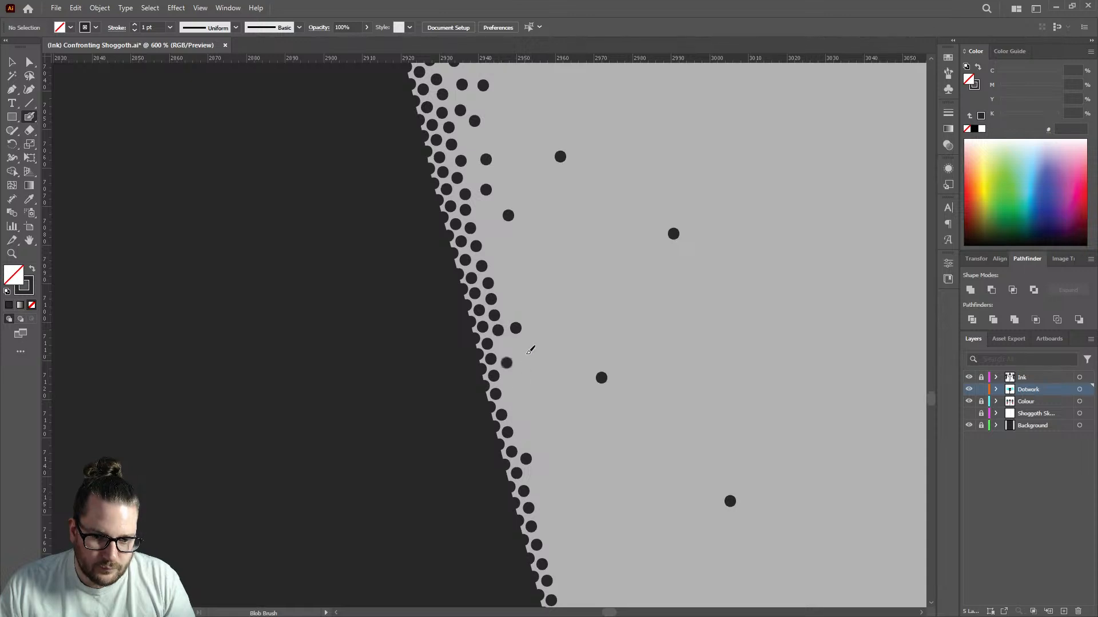
{"action": "left_click", "coordinate": [504, 346]}
{"action": "left_click", "coordinate": [528, 350]}
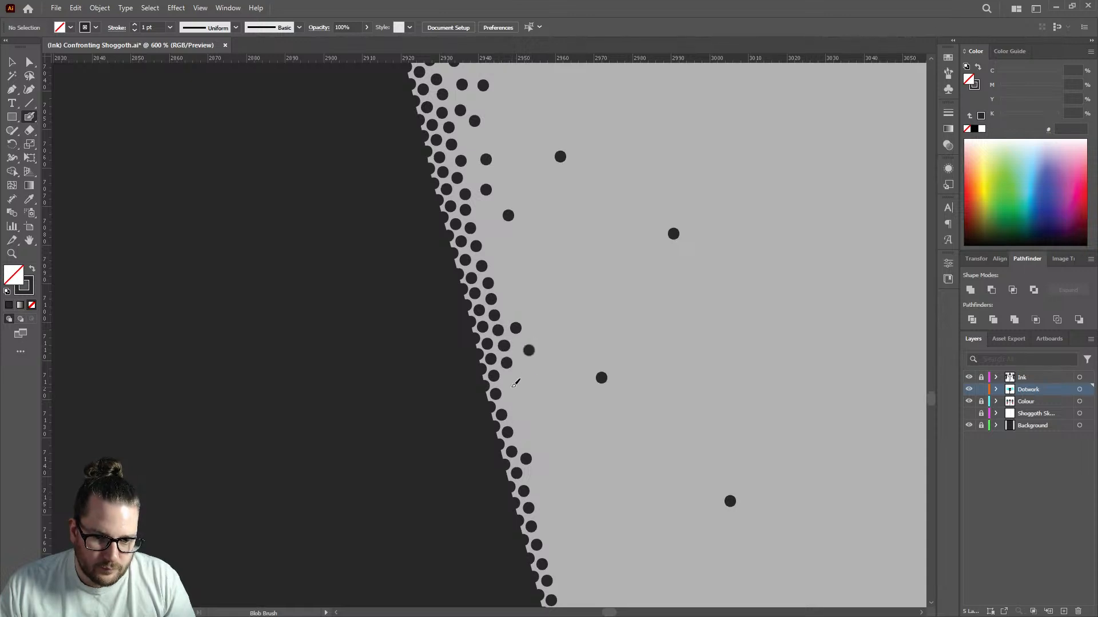
Undo the last two dots on the left thigh, then repaint the inner-row dot and the looser one beside it.
{"action": "scroll", "coordinate": [523, 357], "scroll_direction": "up", "scroll_amount": 5}
{"action": "key", "text": "ctrl+z"}
{"action": "key", "text": "ctrl+z"}
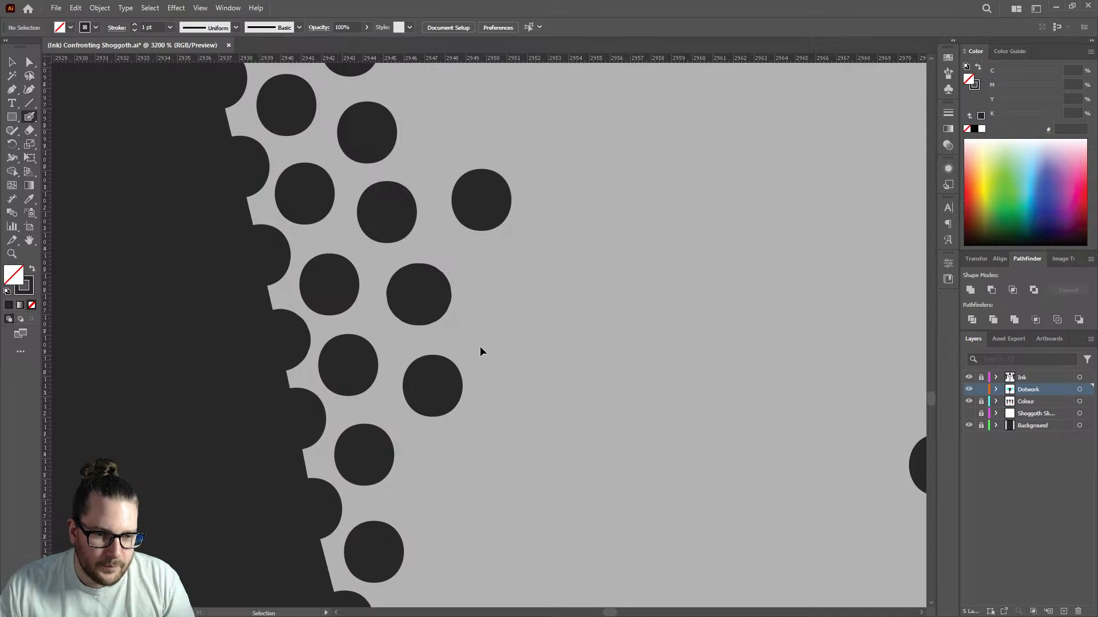
{"action": "left_click", "coordinate": [405, 298]}
{"action": "scroll", "coordinate": [483, 343], "scroll_direction": "down", "scroll_amount": 4}
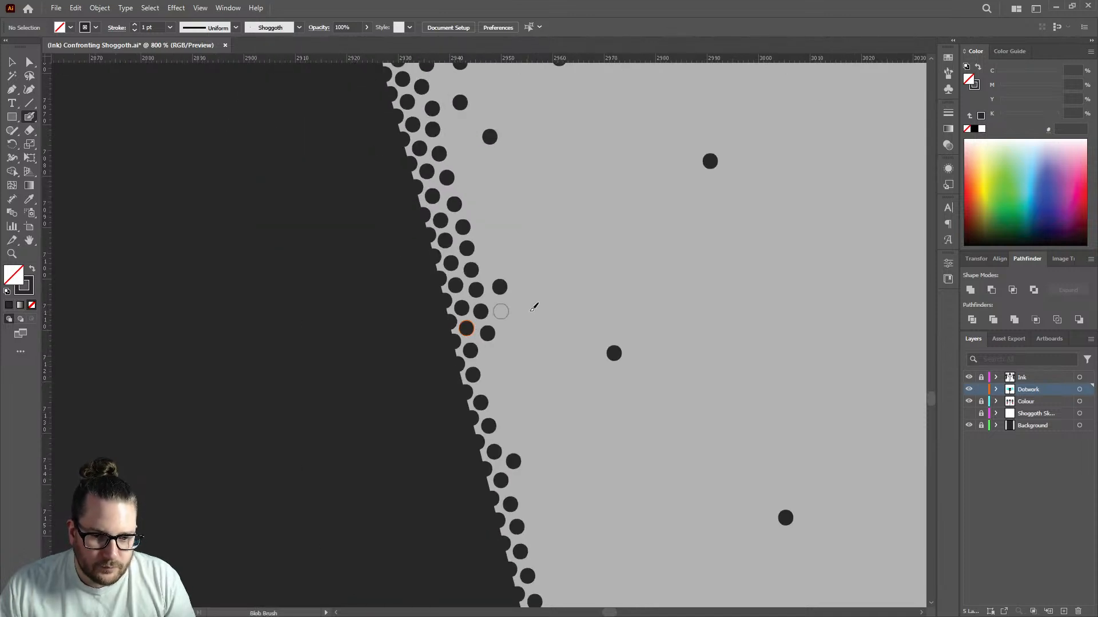
{"action": "left_click", "coordinate": [522, 309]}
Extend the inner dot row down to the next existing third-row dot and scatter looser dots alongside it.
{"action": "left_click", "coordinate": [487, 361]}
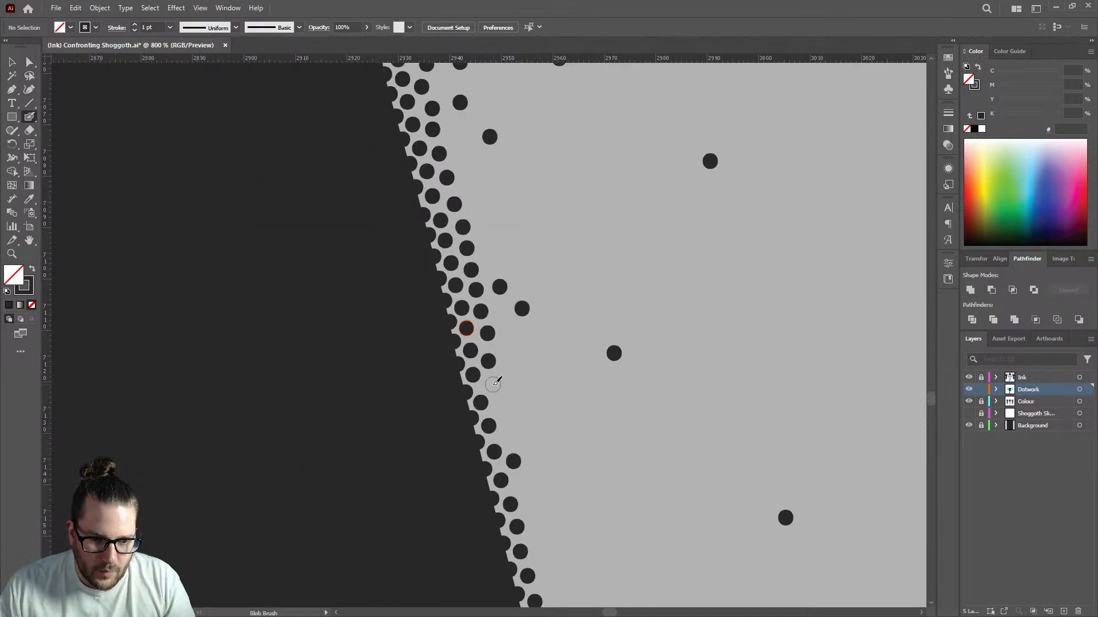
{"action": "left_click", "coordinate": [492, 385]}
{"action": "left_click", "coordinate": [531, 372]}
{"action": "left_click", "coordinate": [507, 340]}
{"action": "left_click", "coordinate": [503, 405]}
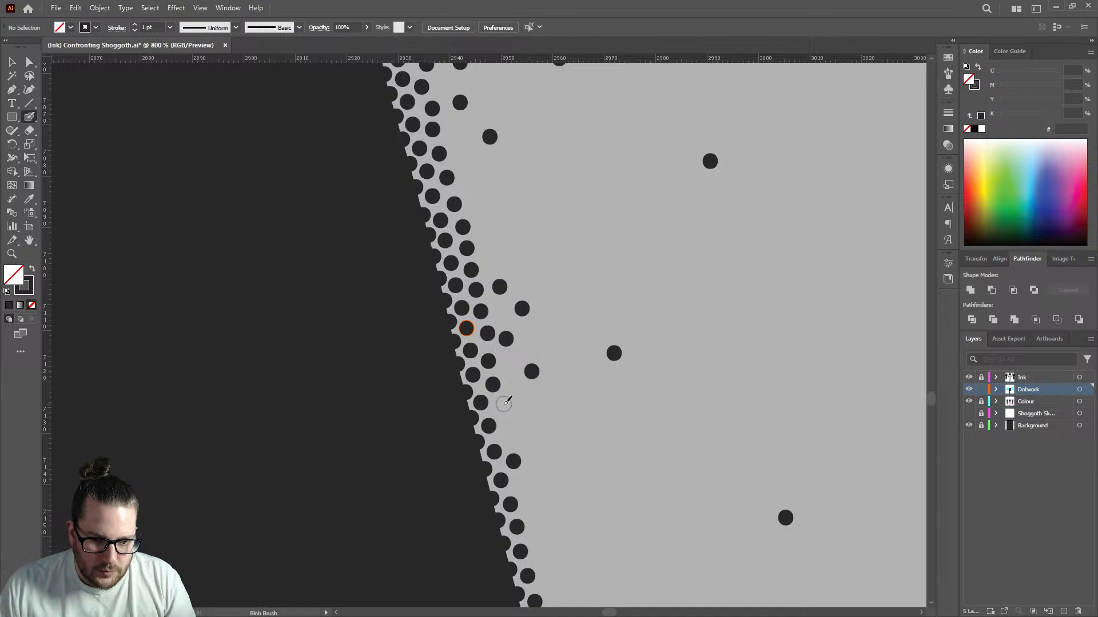
{"action": "left_click", "coordinate": [510, 434]}
{"action": "left_click", "coordinate": [538, 415]}
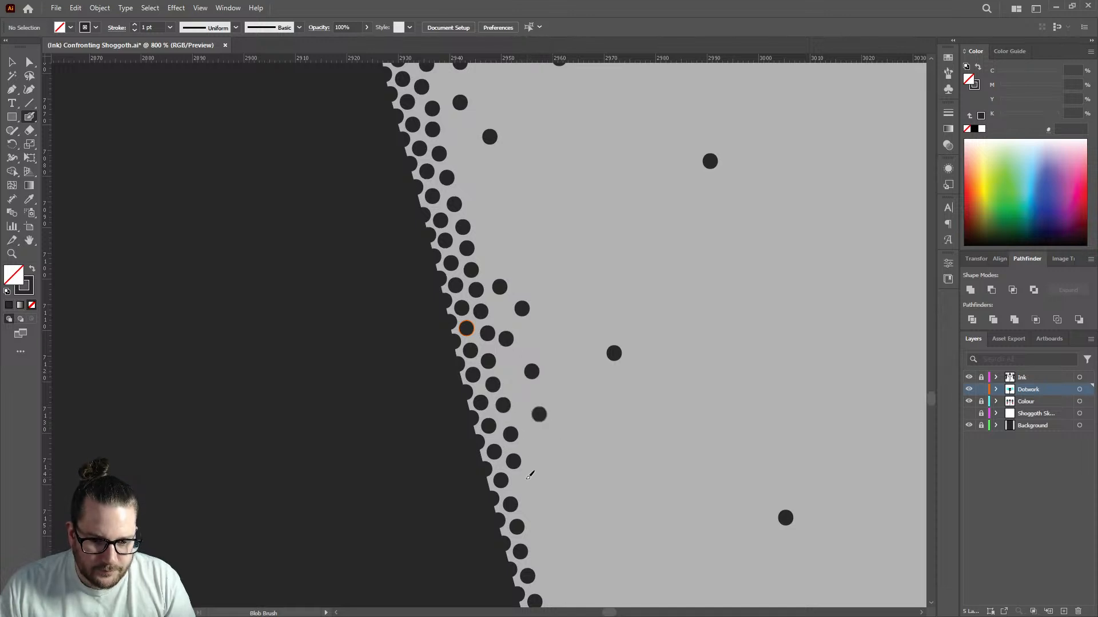
{"action": "left_click", "coordinate": [524, 485]}
{"action": "left_click", "coordinate": [544, 462]}
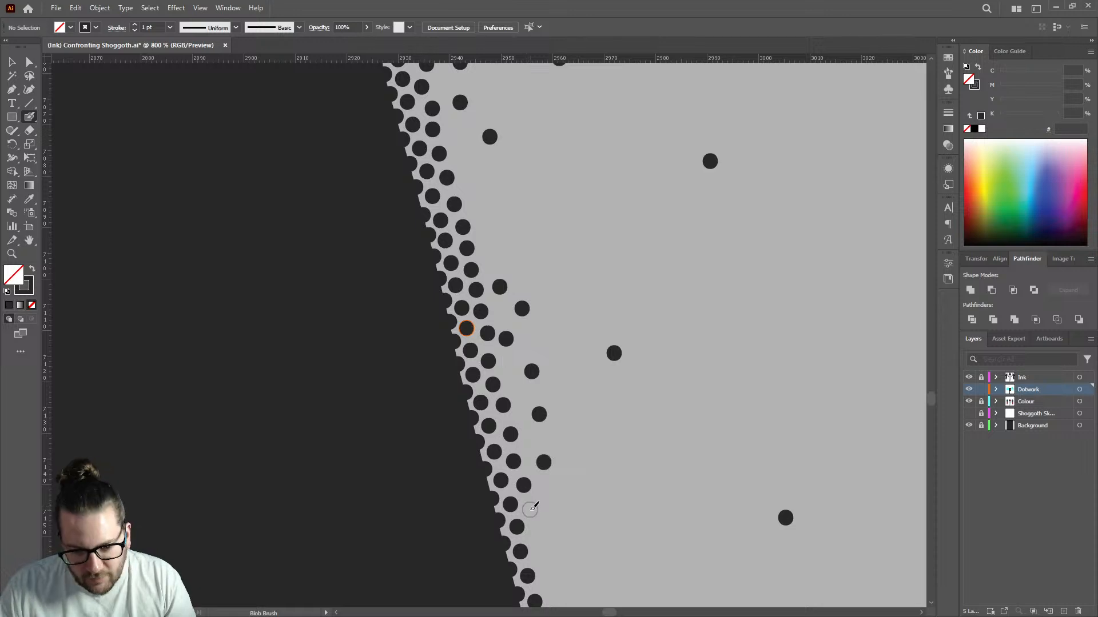
Fill sparse areas of the left thigh's shading with extra dots, blending the loose dots into the dense upper part.
{"action": "key", "text": "ctrl+minus"}
{"action": "scroll", "coordinate": [541, 395], "scroll_direction": "up", "scroll_amount": 1}
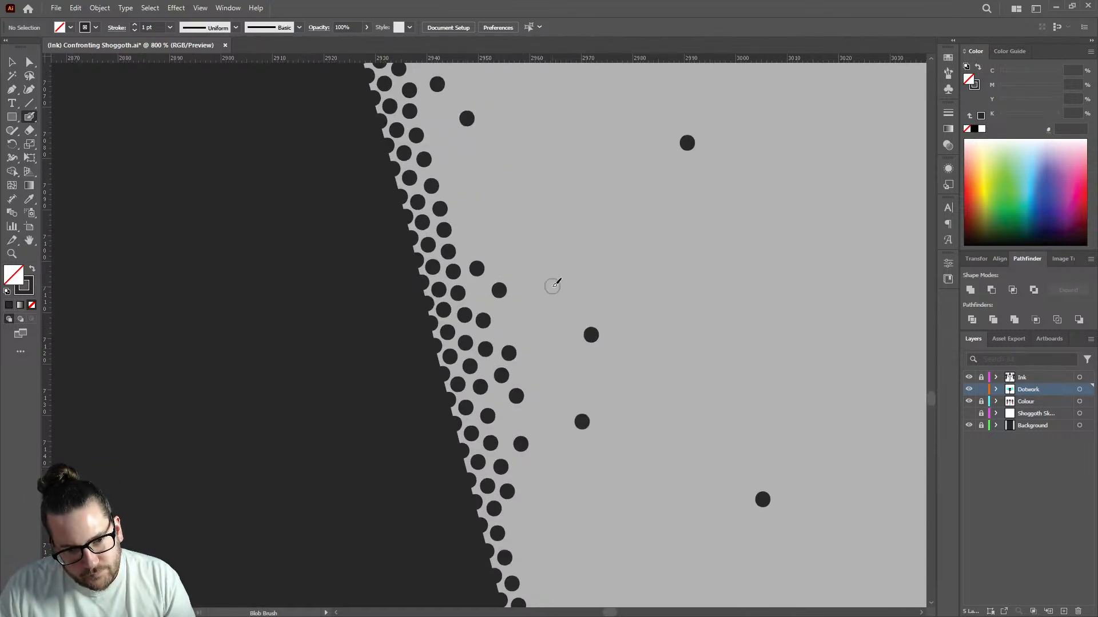
{"action": "scroll", "coordinate": [554, 284], "scroll_direction": "down", "scroll_amount": 5}
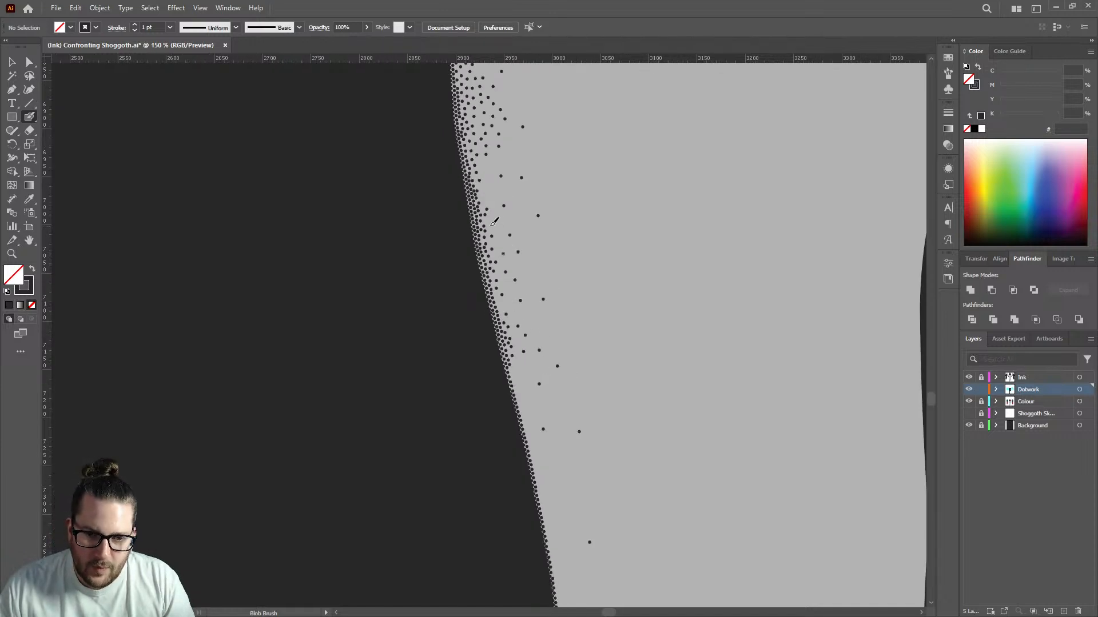
{"action": "scroll", "coordinate": [522, 216], "scroll_direction": "up", "scroll_amount": 1}
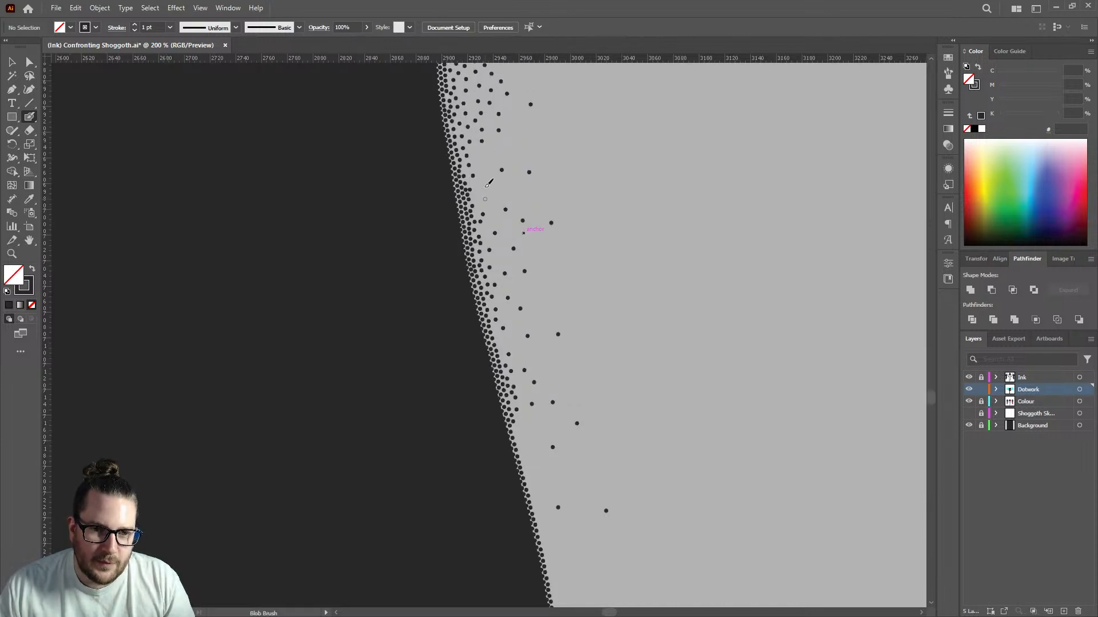
{"action": "left_click", "coordinate": [510, 141]}
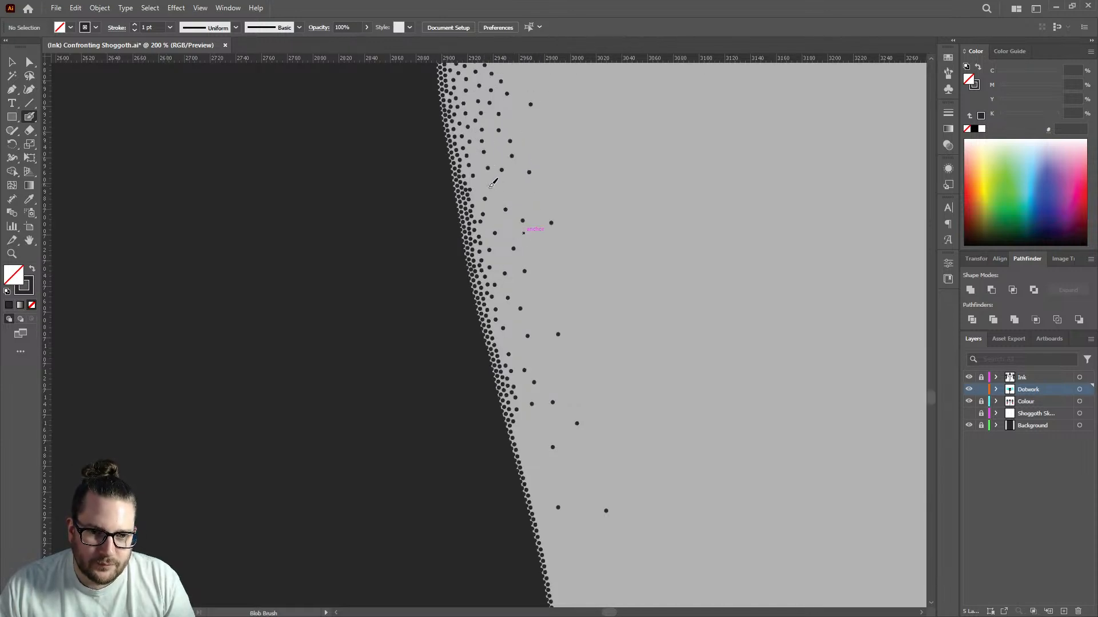
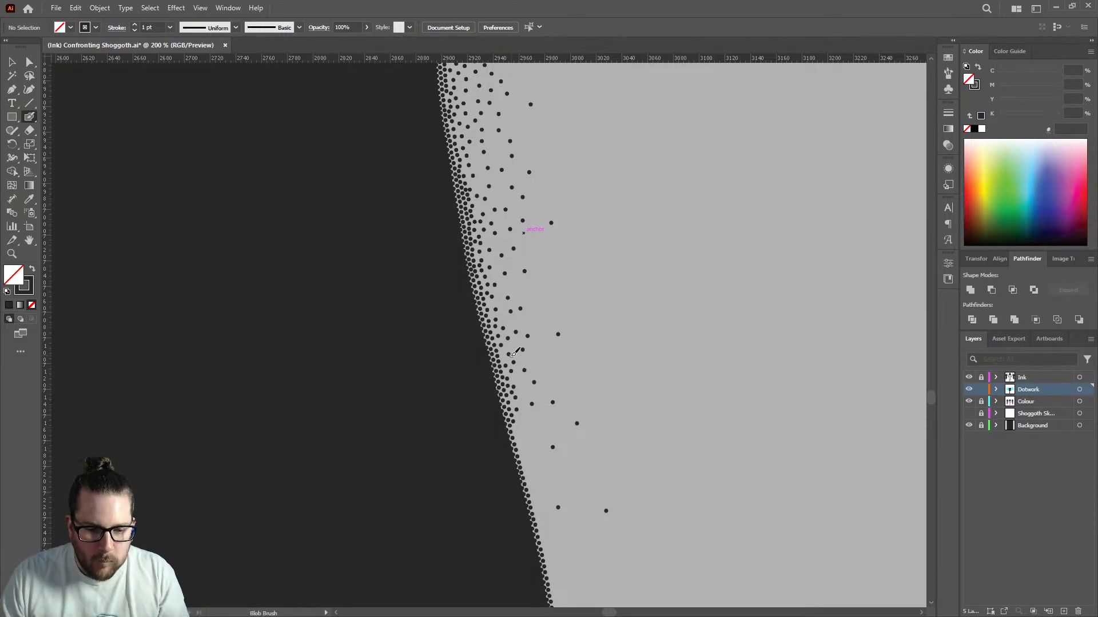
Add two dots beside the dense rows midway down the left thigh and one in the looser area farther in.
{"action": "scroll", "coordinate": [514, 352], "scroll_direction": "up", "scroll_amount": 3}
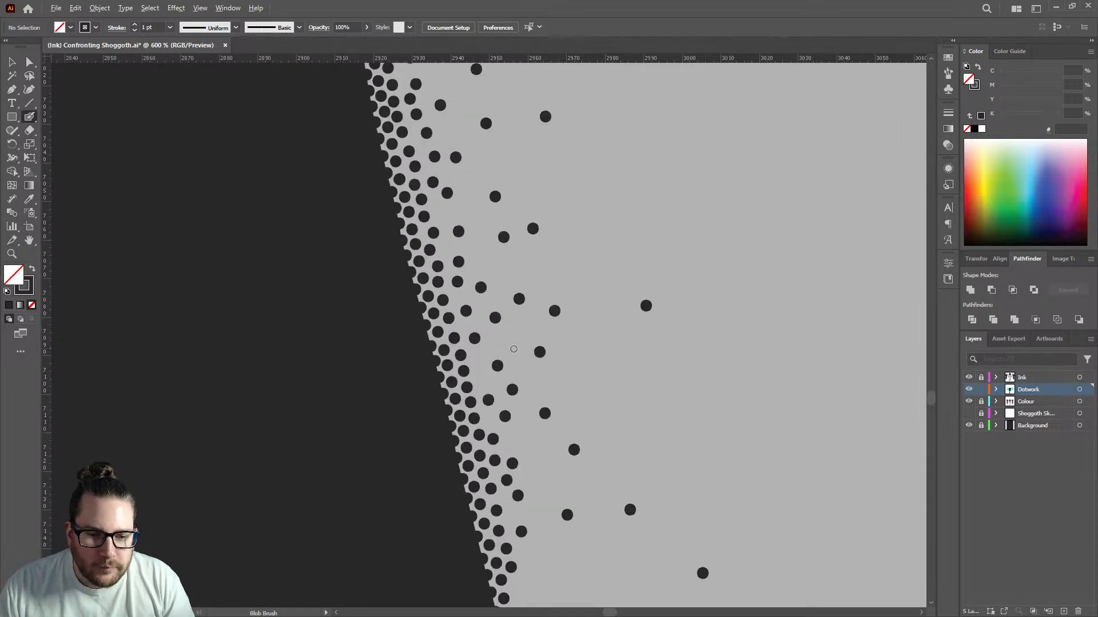
{"action": "left_click", "coordinate": [479, 378]}
{"action": "left_click", "coordinate": [477, 358]}
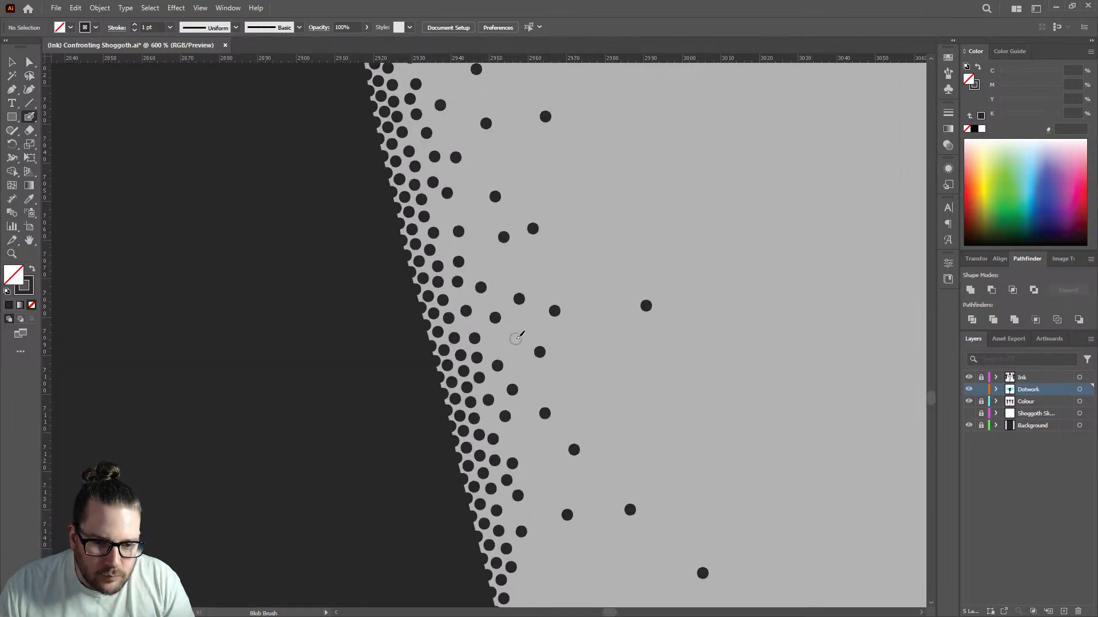
{"action": "left_click", "coordinate": [516, 339]}
Continue the shading below the dense band on the left thigh with two row dots and looser dots farther in.
{"action": "scroll", "coordinate": [515, 355], "scroll_direction": "down", "scroll_amount": 1}
{"action": "scroll", "coordinate": [516, 360], "scroll_direction": "down", "scroll_amount": 5}
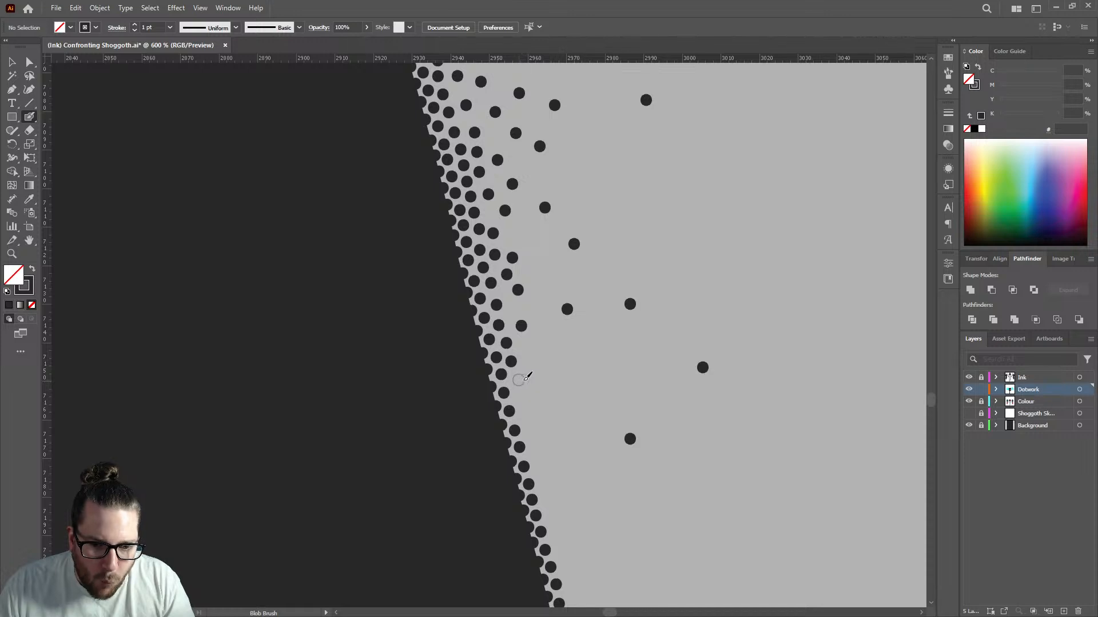
{"action": "left_click", "coordinate": [519, 380]}
{"action": "left_click", "coordinate": [553, 354]}
{"action": "left_click", "coordinate": [523, 400]}
{"action": "left_click", "coordinate": [575, 387]}
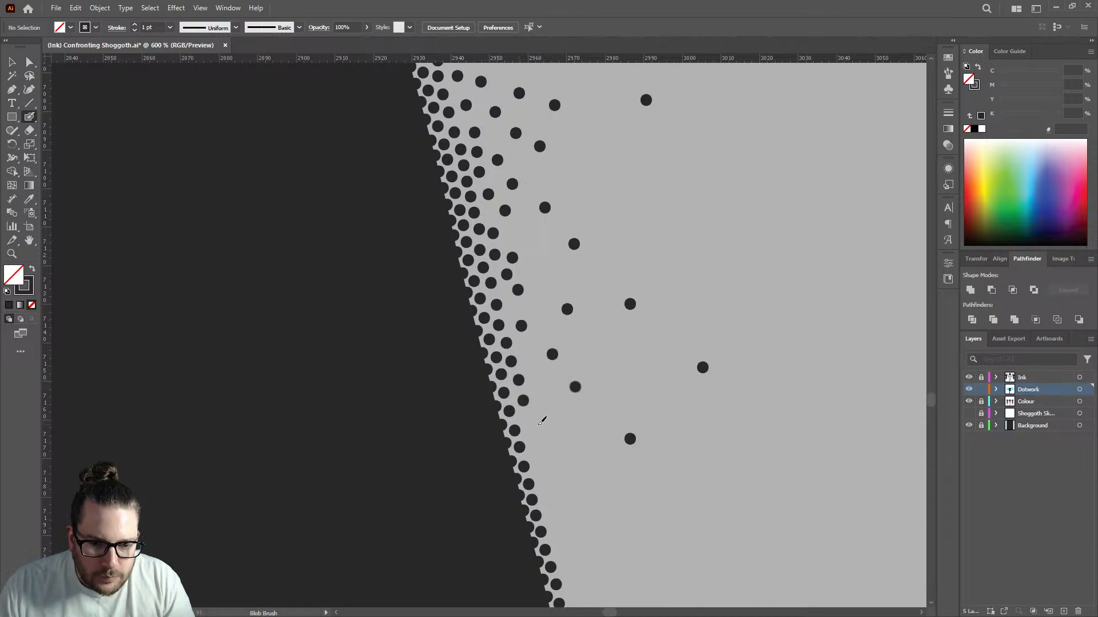
{"action": "left_click", "coordinate": [543, 386]}
{"action": "left_click", "coordinate": [529, 354]}
Carry the inner dot row farther down the left thigh and fade it outward with scattered sparse dots.
{"action": "left_click", "coordinate": [529, 417]}
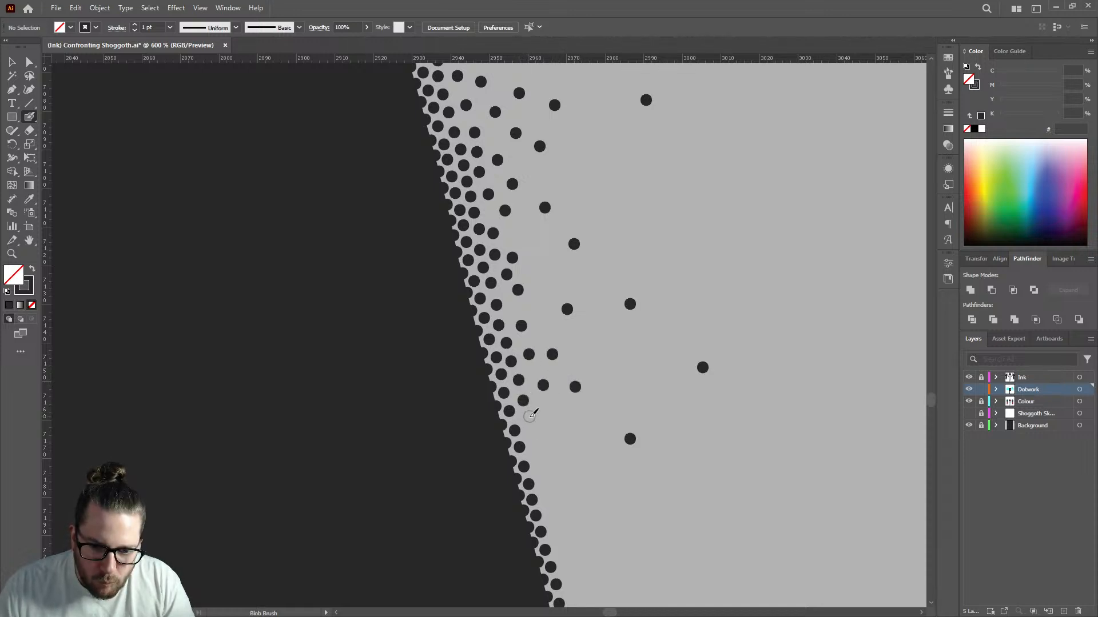
{"action": "left_click", "coordinate": [535, 453]}
{"action": "left_click", "coordinate": [559, 432]}
{"action": "left_click", "coordinate": [533, 434]}
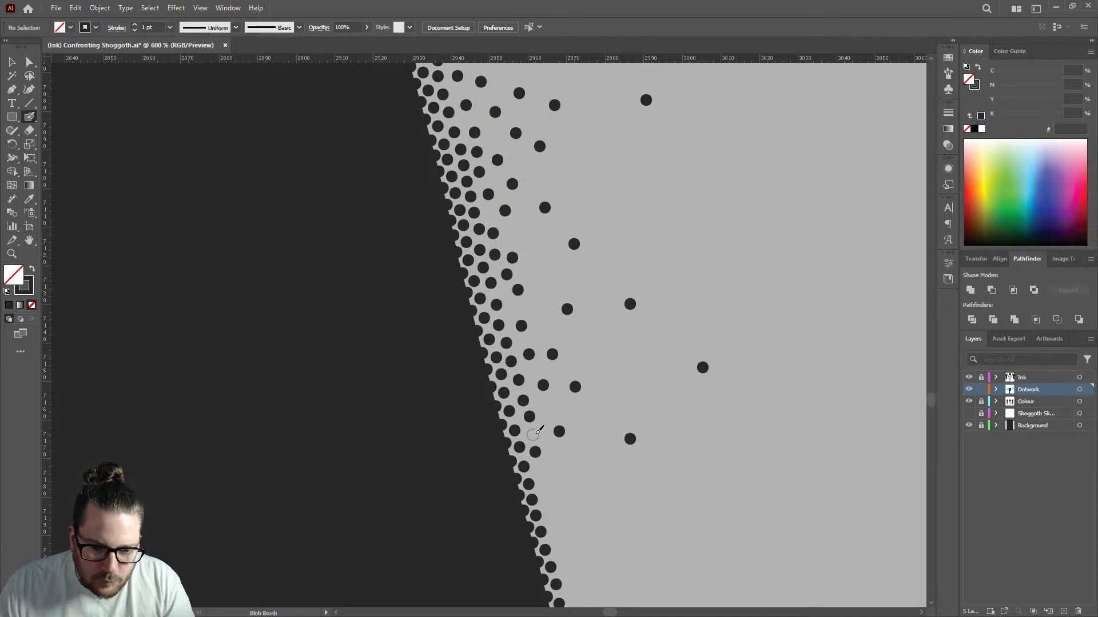
{"action": "left_click", "coordinate": [554, 406]}
{"action": "left_click", "coordinate": [587, 412]}
{"action": "left_click", "coordinate": [616, 360]}
Examine the overall dotwork shading on the woman's legs, back and arms.
{"action": "scroll", "coordinate": [560, 310], "scroll_direction": "down", "scroll_amount": 8}
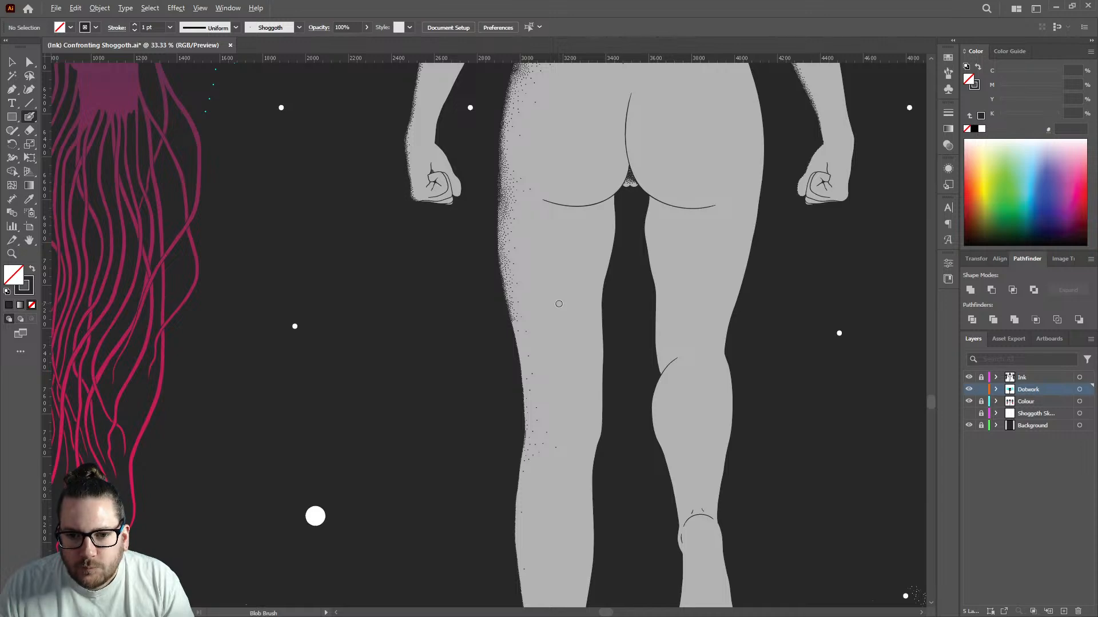
{"action": "scroll", "coordinate": [559, 304], "scroll_direction": "down", "scroll_amount": 1}
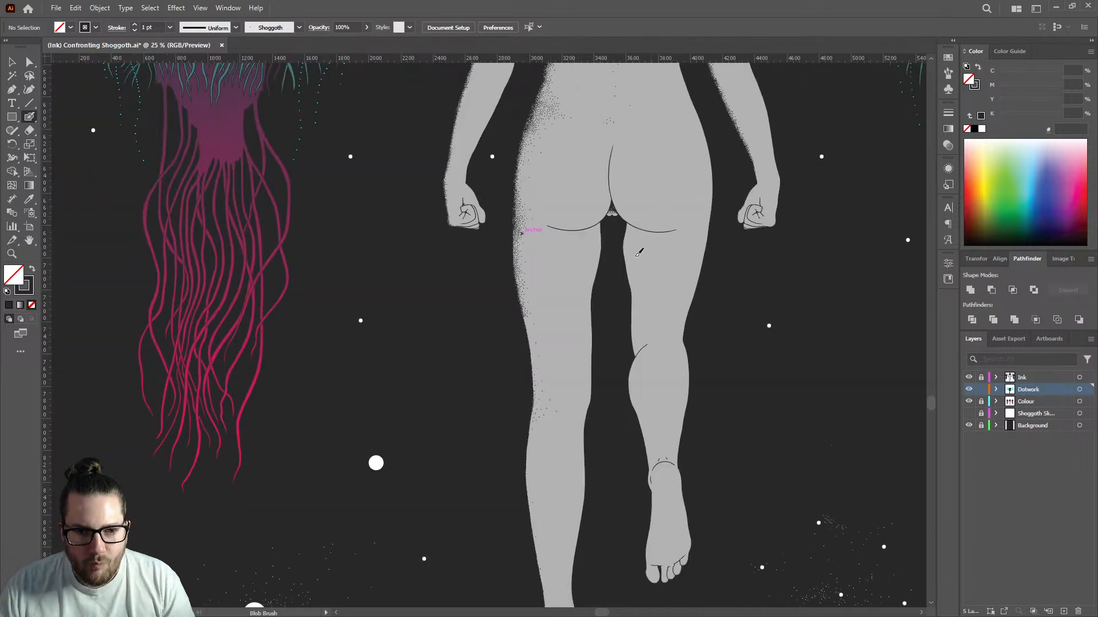
{"action": "scroll", "coordinate": [639, 252], "scroll_direction": "up", "scroll_amount": 5}
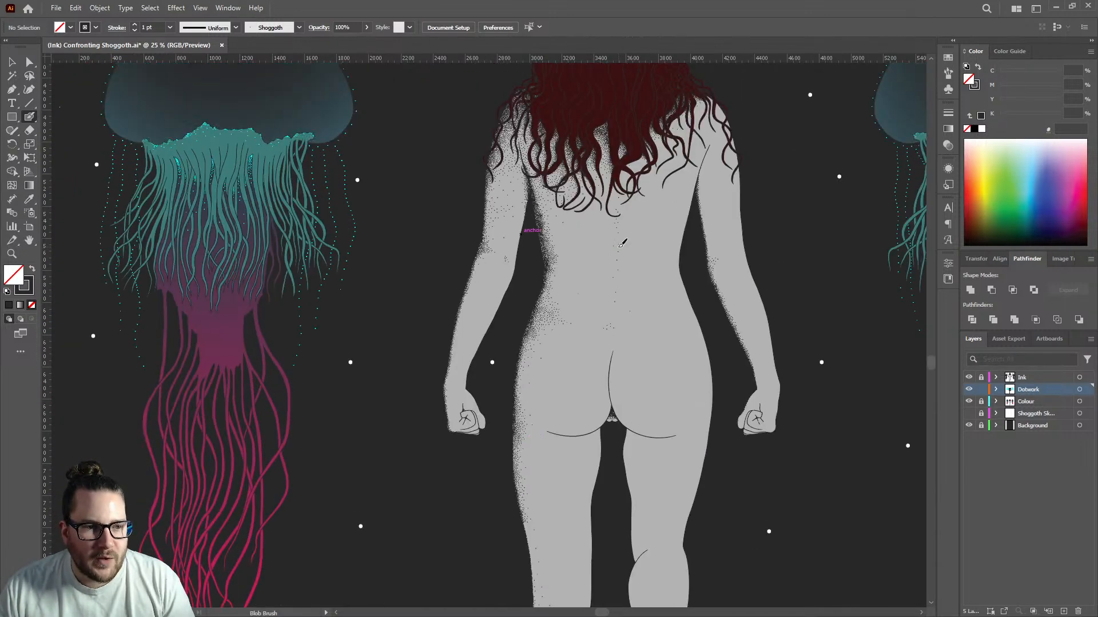
{"action": "scroll", "coordinate": [630, 250], "scroll_direction": "up", "scroll_amount": 2}
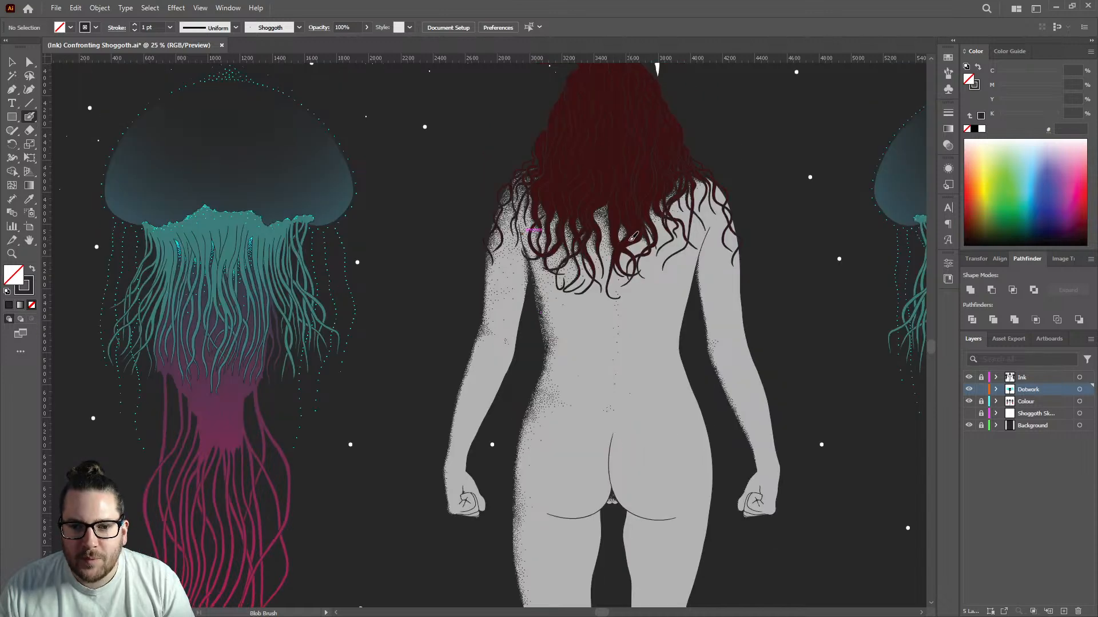
Add two sparse Blob Brush dots to the loose area inside the dense shading on the left hip.
{"action": "scroll", "coordinate": [593, 447], "scroll_direction": "up", "scroll_amount": 7}
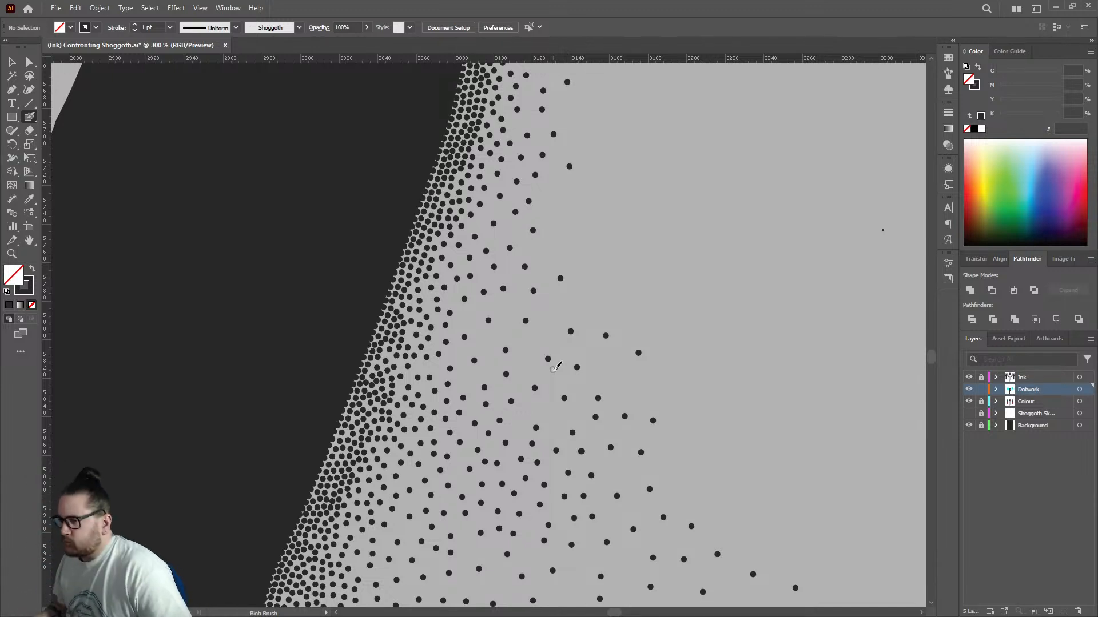
{"action": "left_click", "coordinate": [526, 341]}
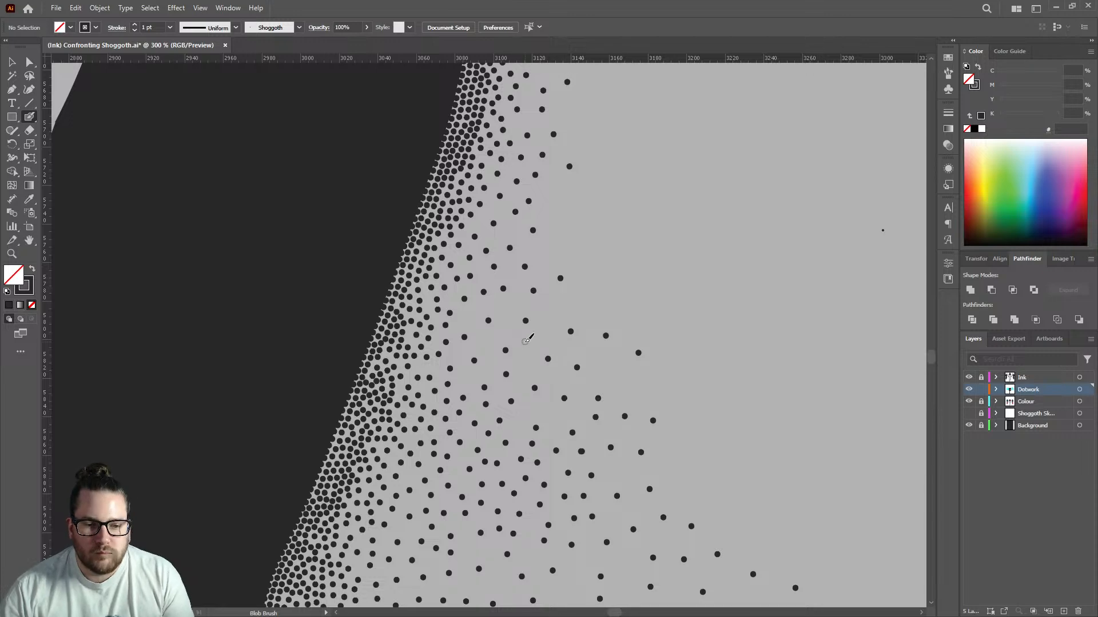
{"action": "left_click", "coordinate": [490, 339]}
{"action": "right_click", "coordinate": [443, 278]}
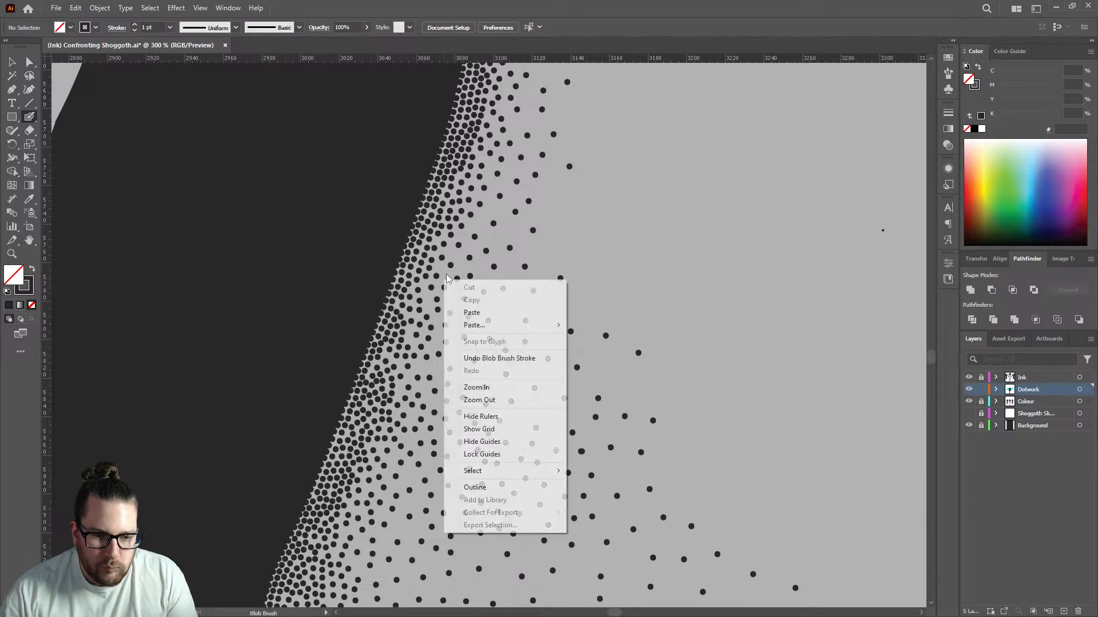
{"action": "left_click", "coordinate": [609, 10]}
Scatter a few sparse dots along the inner side of the dense shading on the left elbow and forearm.
{"action": "scroll", "coordinate": [457, 389], "scroll_direction": "down", "scroll_amount": 6}
{"action": "scroll", "coordinate": [461, 390], "scroll_direction": "down", "scroll_amount": 1}
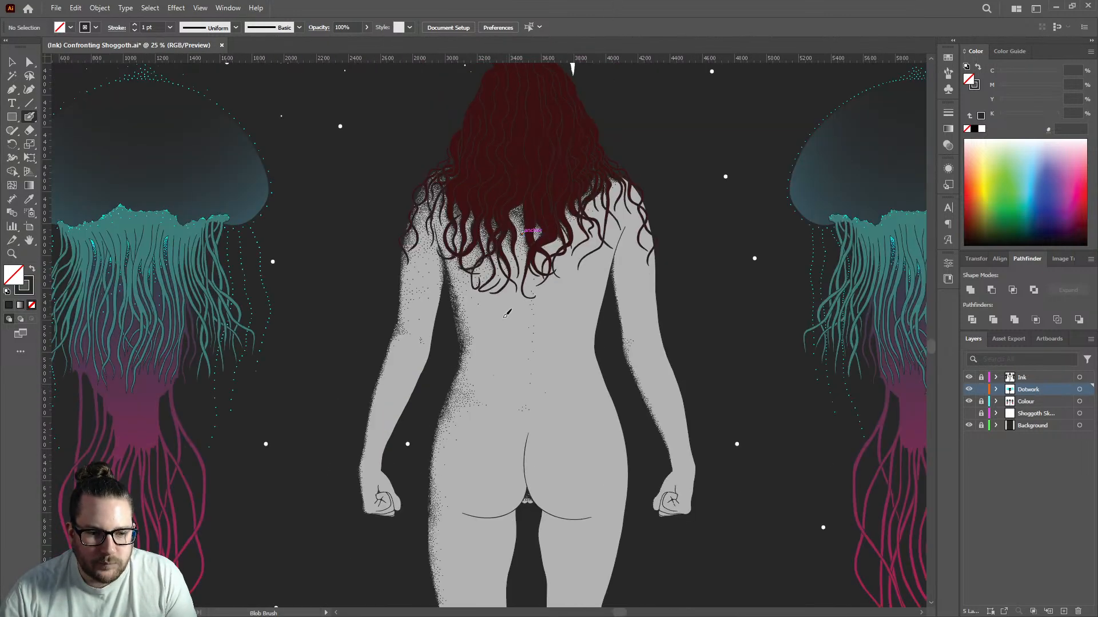
{"action": "scroll", "coordinate": [372, 353], "scroll_direction": "up", "scroll_amount": 5}
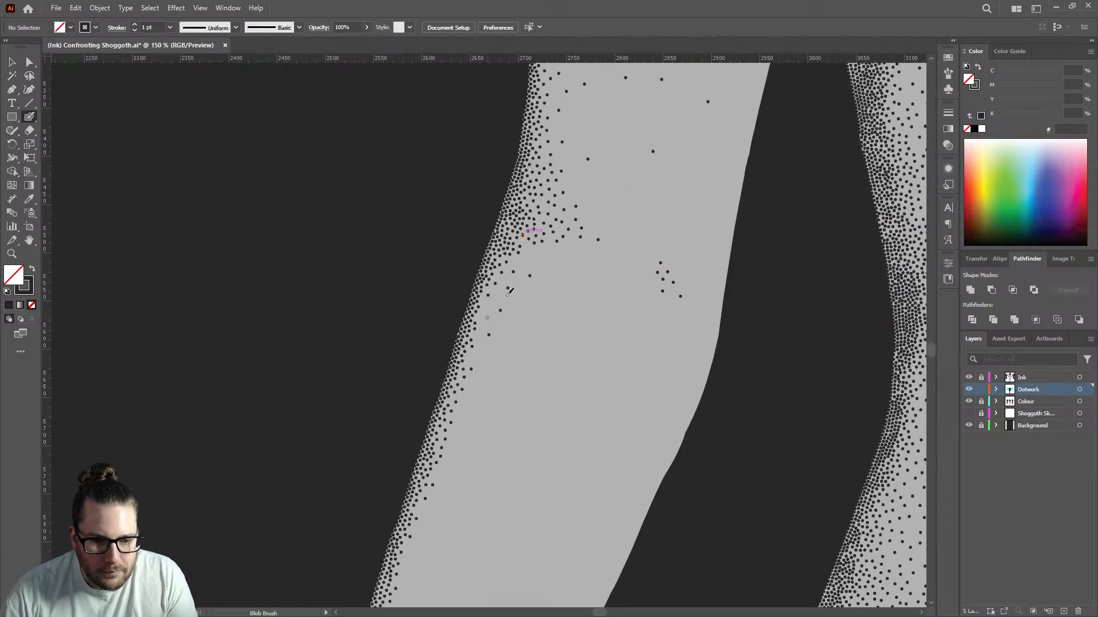
{"action": "scroll", "coordinate": [507, 292], "scroll_direction": "down", "scroll_amount": 2}
{"action": "scroll", "coordinate": [479, 330], "scroll_direction": "down", "scroll_amount": 1}
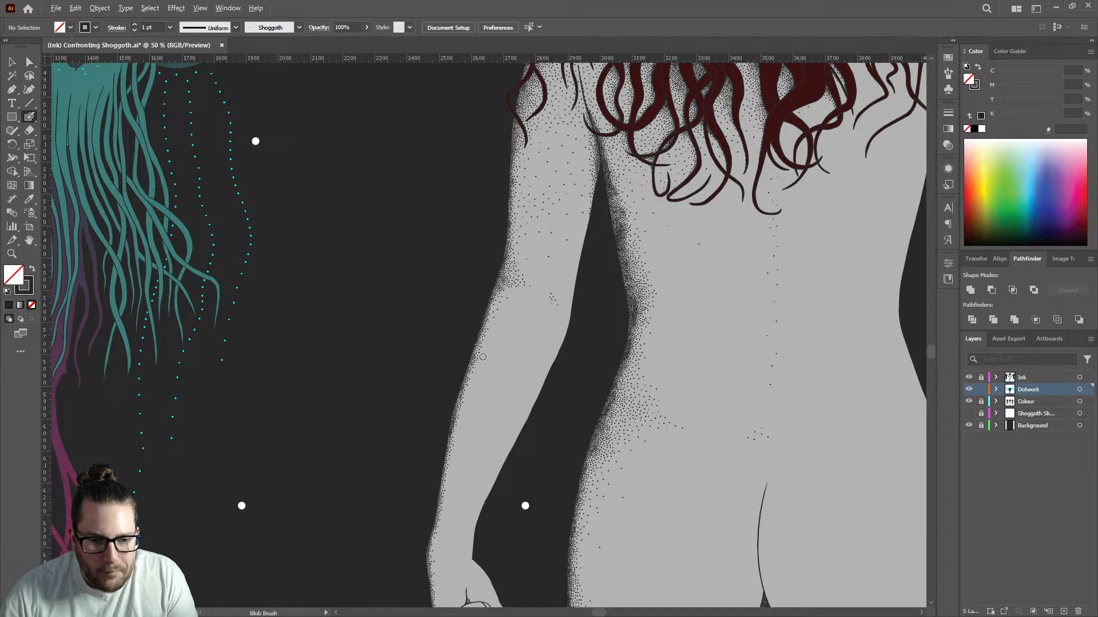
{"action": "scroll", "coordinate": [483, 357], "scroll_direction": "up", "scroll_amount": 1}
{"action": "left_click", "coordinate": [465, 420]}
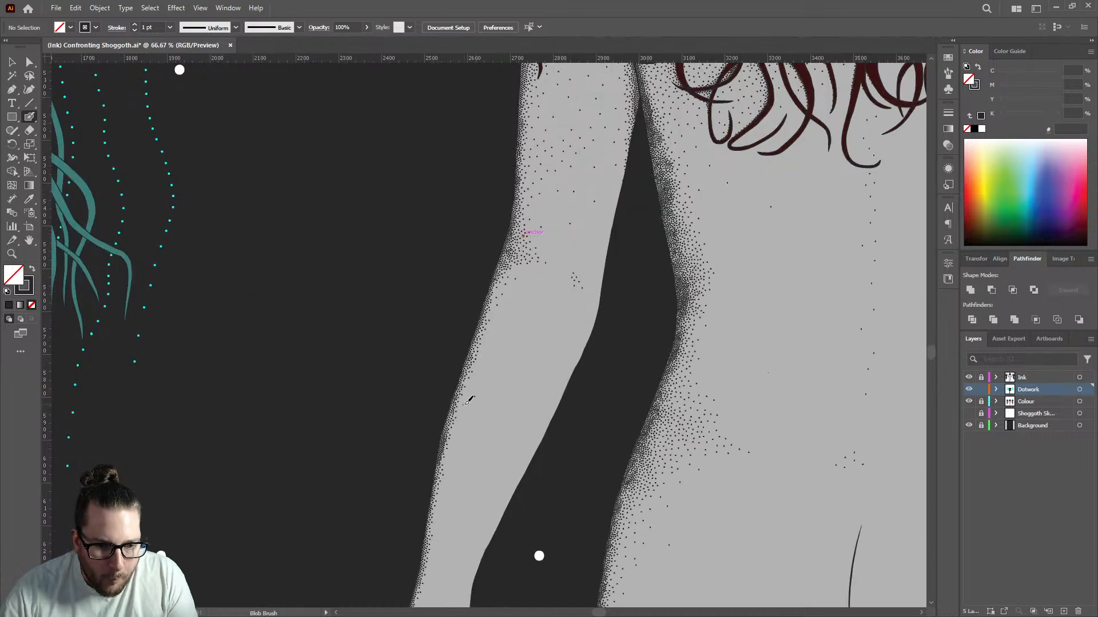
{"action": "scroll", "coordinate": [453, 433], "scroll_direction": "up", "scroll_amount": 3}
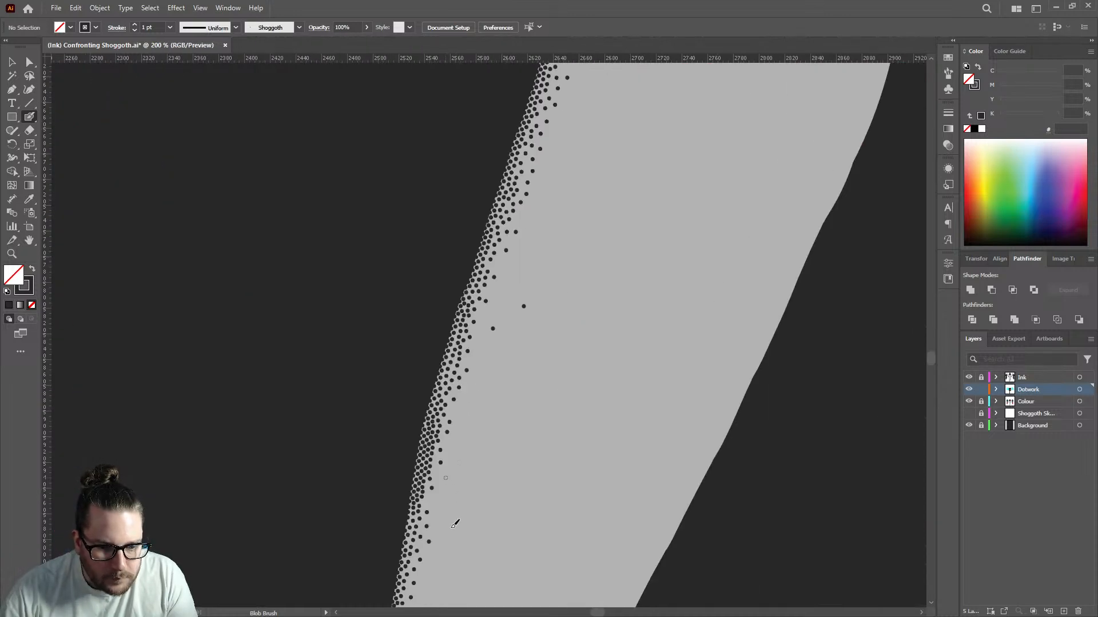
{"action": "scroll", "coordinate": [480, 400], "scroll_direction": "down", "scroll_amount": 3}
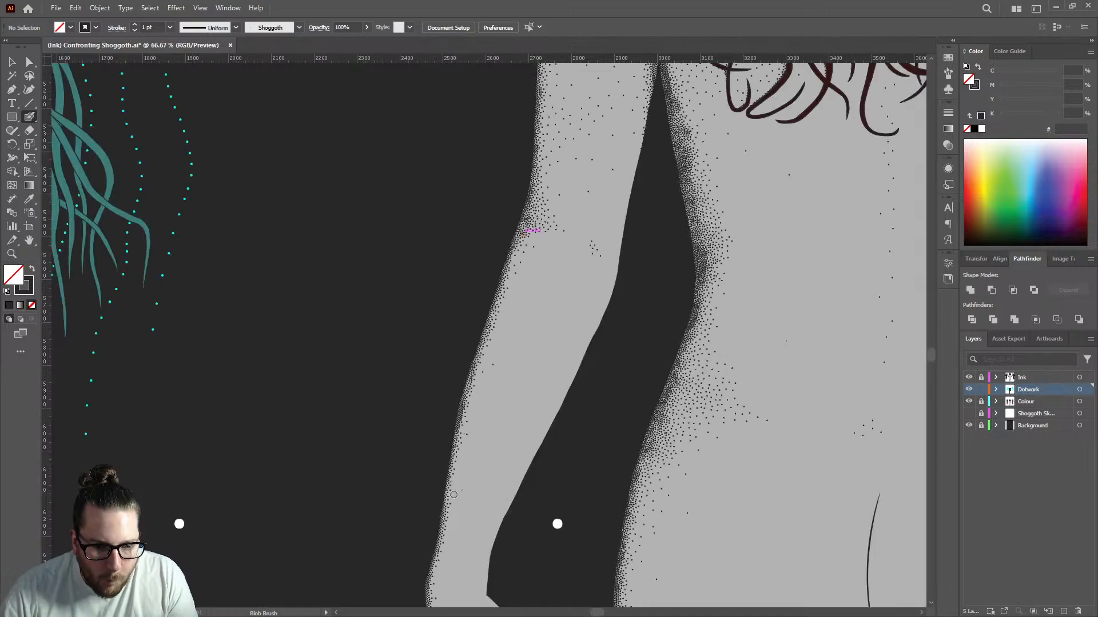
{"action": "scroll", "coordinate": [454, 494], "scroll_direction": "up", "scroll_amount": 2}
{"action": "scroll", "coordinate": [518, 380], "scroll_direction": "down", "scroll_amount": 2}
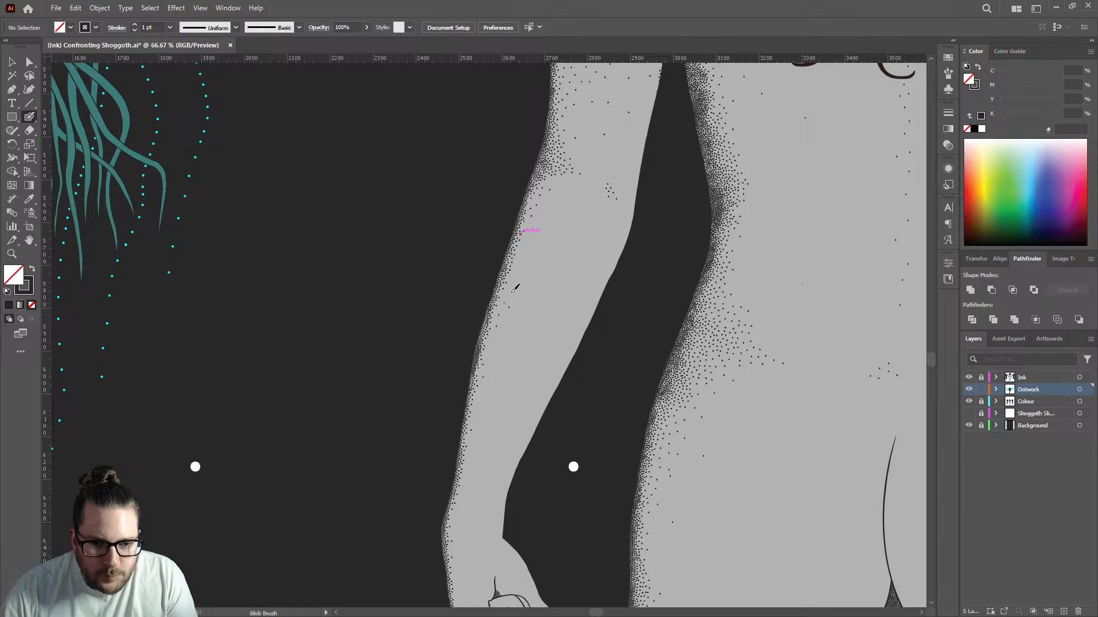
{"action": "scroll", "coordinate": [341, 312], "scroll_direction": "down", "scroll_amount": 2}
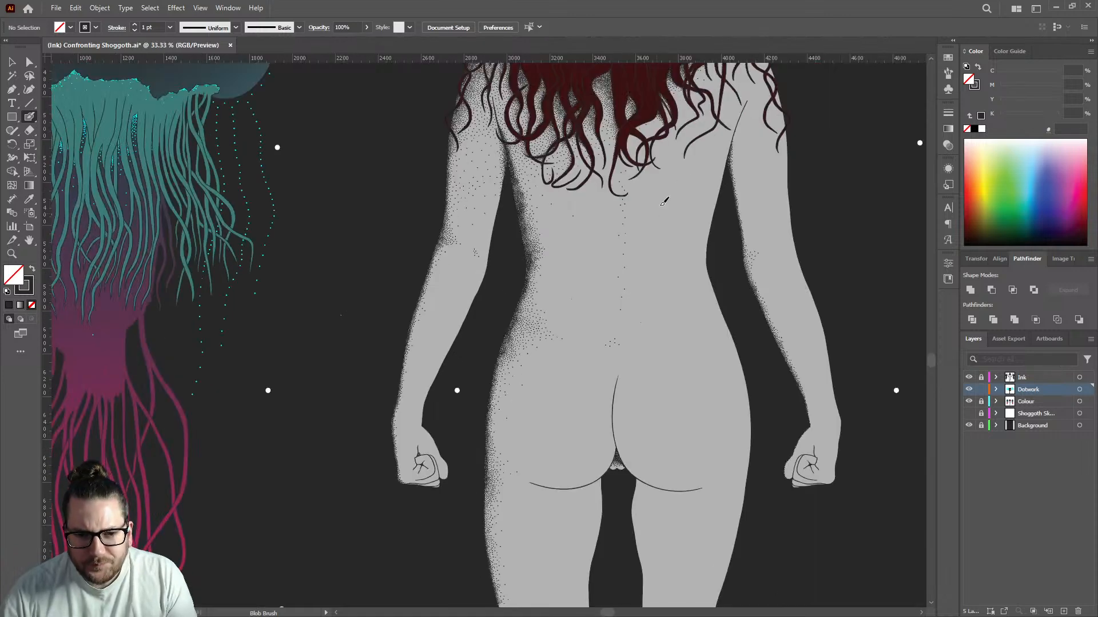
Place three dots along the left edge of the hair strand just below where two thin strands cross on the back.
{"action": "scroll", "coordinate": [663, 203], "scroll_direction": "up", "scroll_amount": 6}
{"action": "scroll", "coordinate": [613, 200], "scroll_direction": "up", "scroll_amount": 3}
{"action": "scroll", "coordinate": [614, 219], "scroll_direction": "up", "scroll_amount": 10}
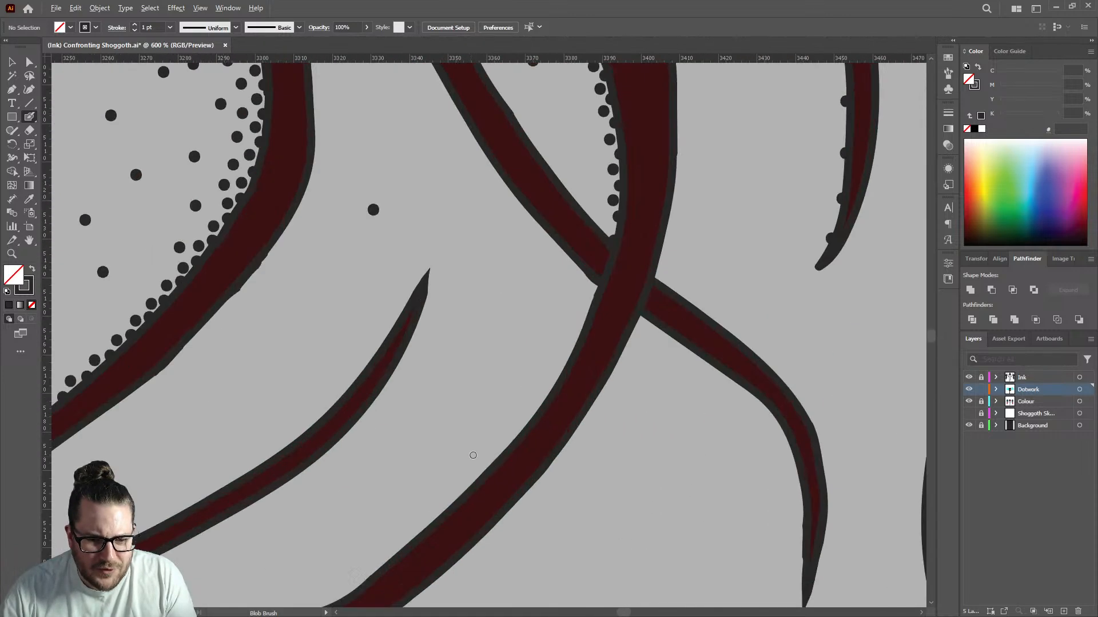
{"action": "left_click", "coordinate": [561, 285]}
{"action": "left_click", "coordinate": [537, 351]}
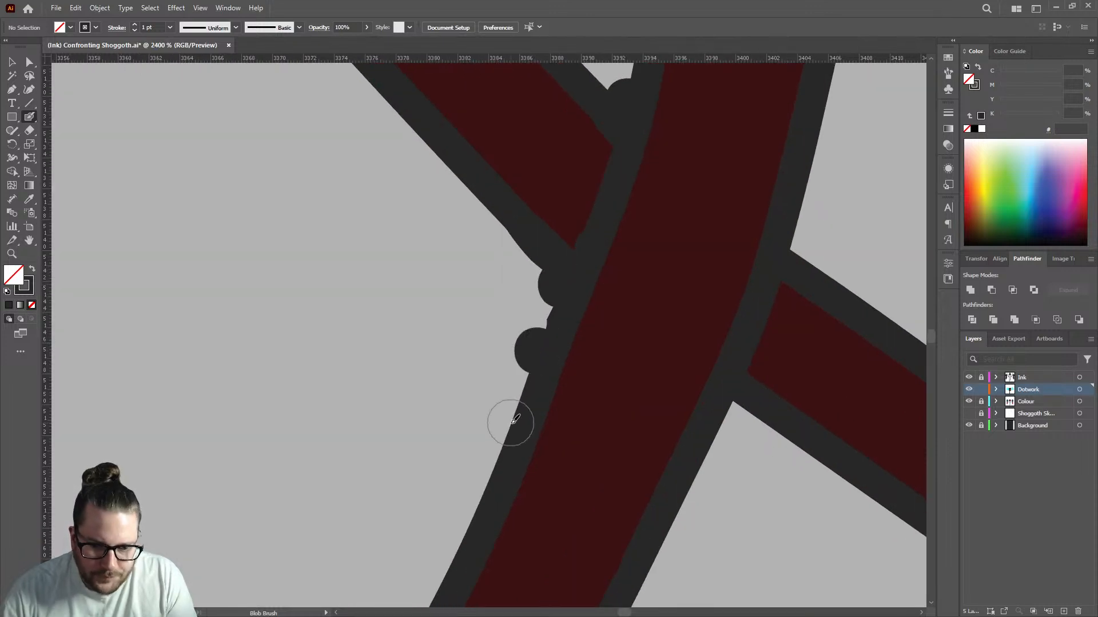
{"action": "left_click", "coordinate": [510, 423]}
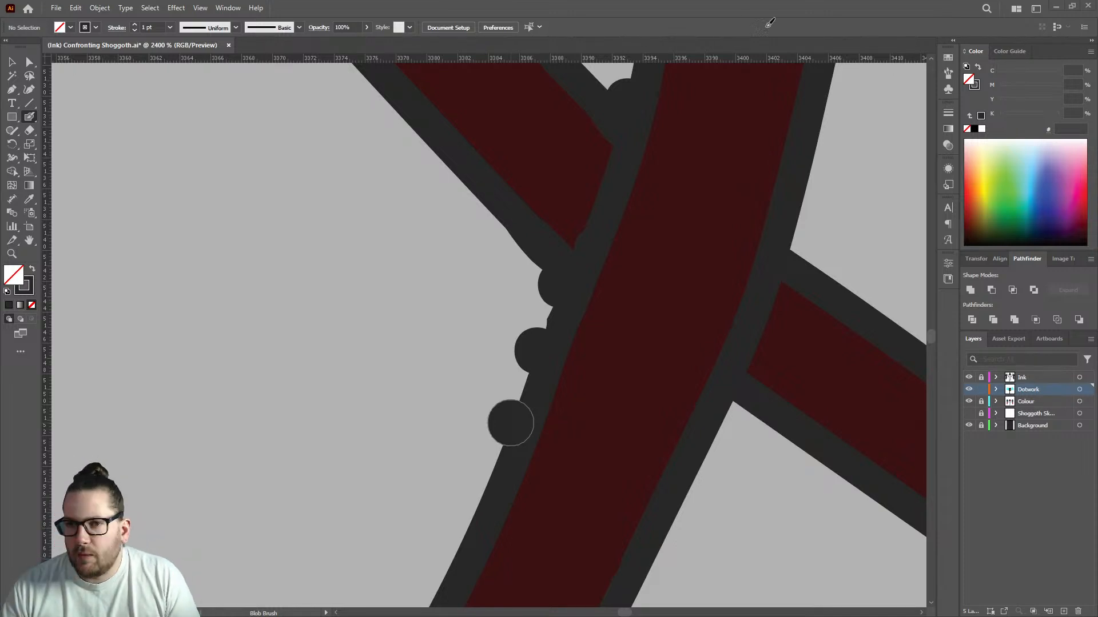
Line the lower-left edge of the crossing hair strand with four spaced dots above the intersection.
{"action": "scroll", "coordinate": [619, 307], "scroll_direction": "down", "scroll_amount": 5}
{"action": "scroll", "coordinate": [586, 276], "scroll_direction": "up", "scroll_amount": 4}
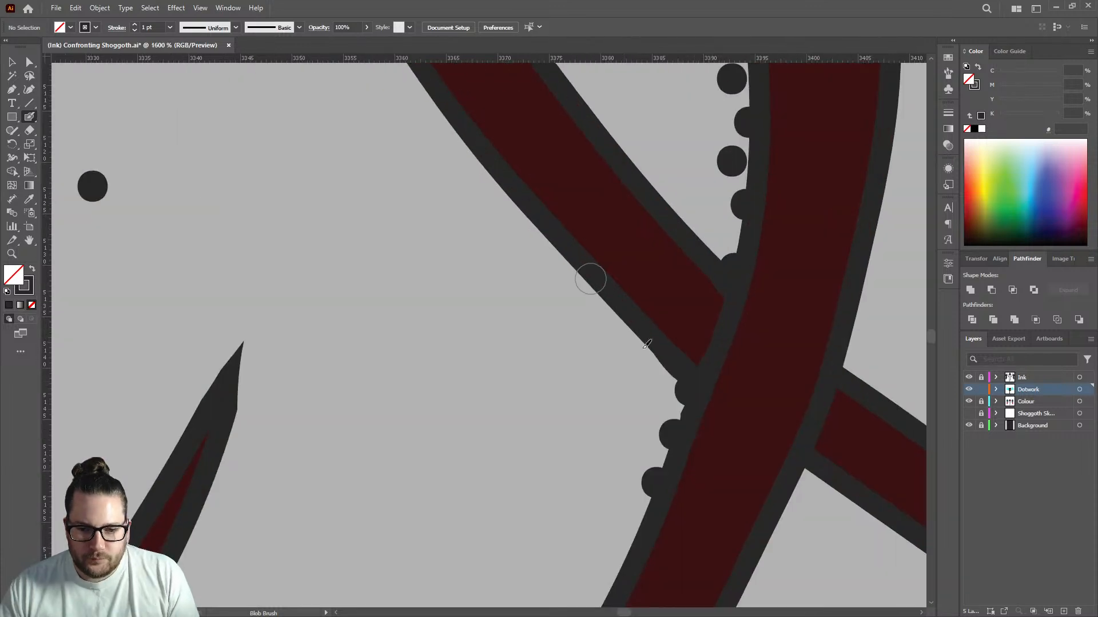
{"action": "left_click", "coordinate": [659, 365]}
{"action": "left_click", "coordinate": [606, 308]}
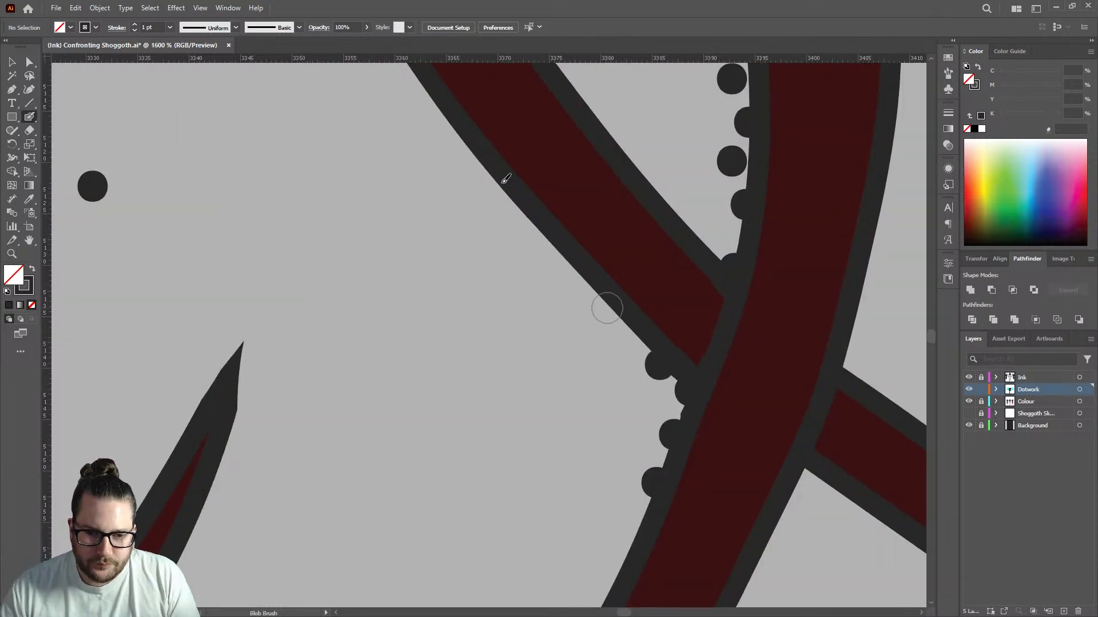
{"action": "left_click", "coordinate": [506, 197]}
{"action": "left_click", "coordinate": [558, 254]}
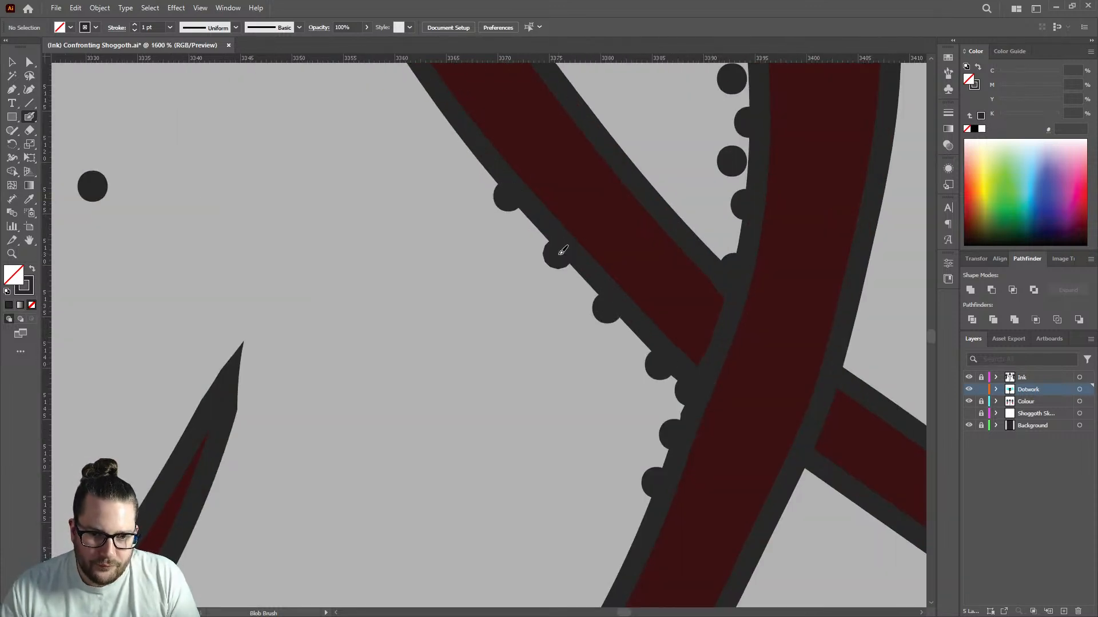
Add widely spaced dots down the left edge of the same hair strand, starting from its denser upper shading.
{"action": "scroll", "coordinate": [594, 369], "scroll_direction": "down", "scroll_amount": 3}
{"action": "scroll", "coordinate": [594, 369], "scroll_direction": "down", "scroll_amount": 3}
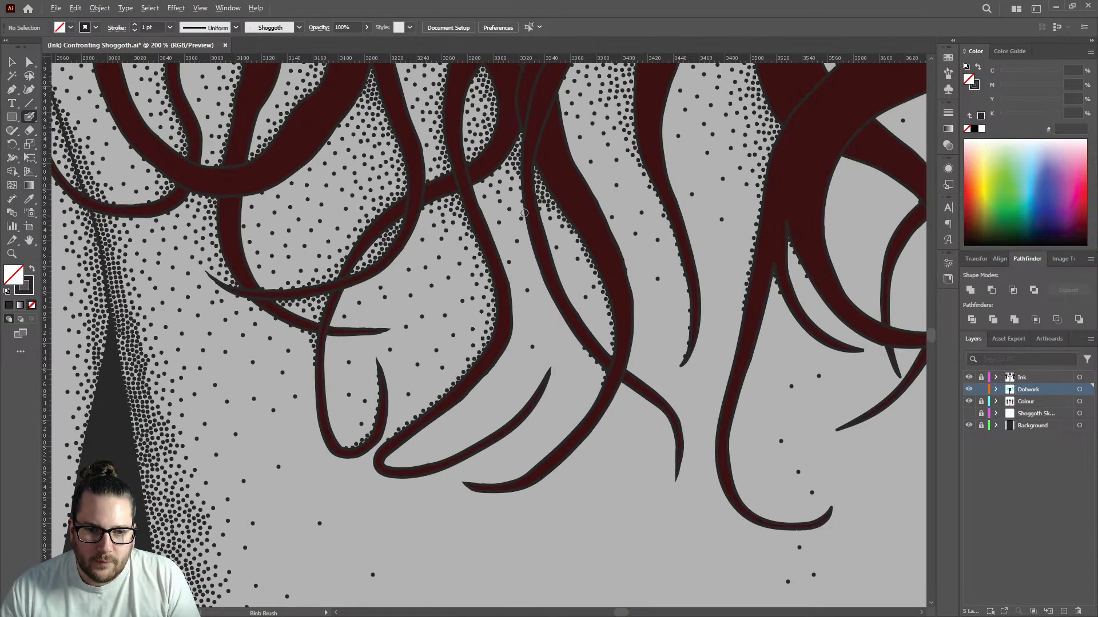
{"action": "scroll", "coordinate": [524, 213], "scroll_direction": "up", "scroll_amount": 5}
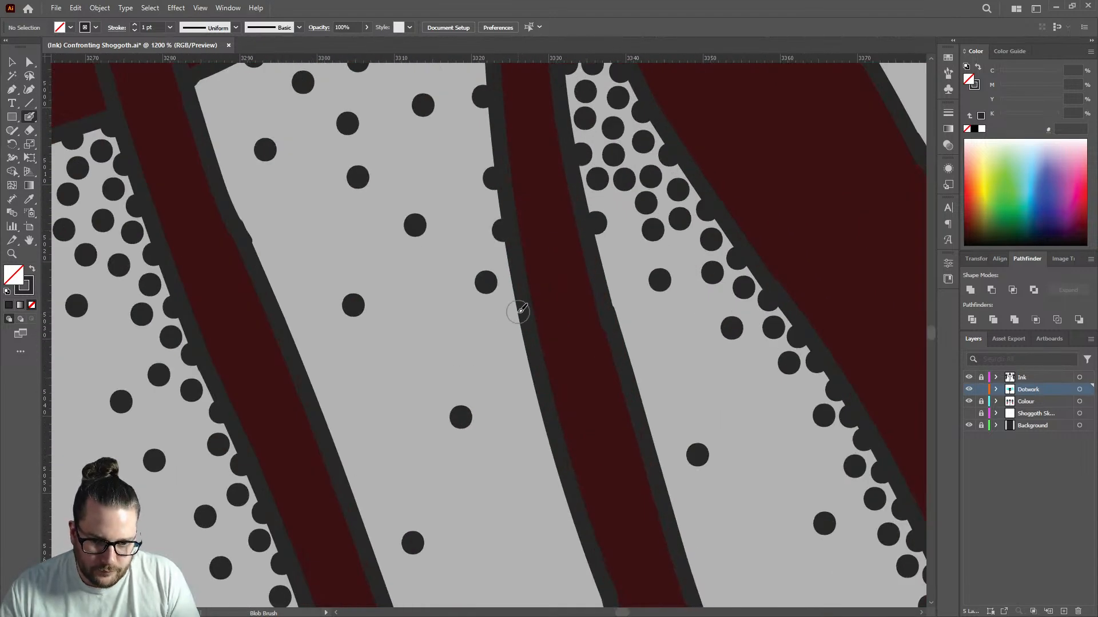
{"action": "scroll", "coordinate": [537, 380], "scroll_direction": "down", "scroll_amount": 3}
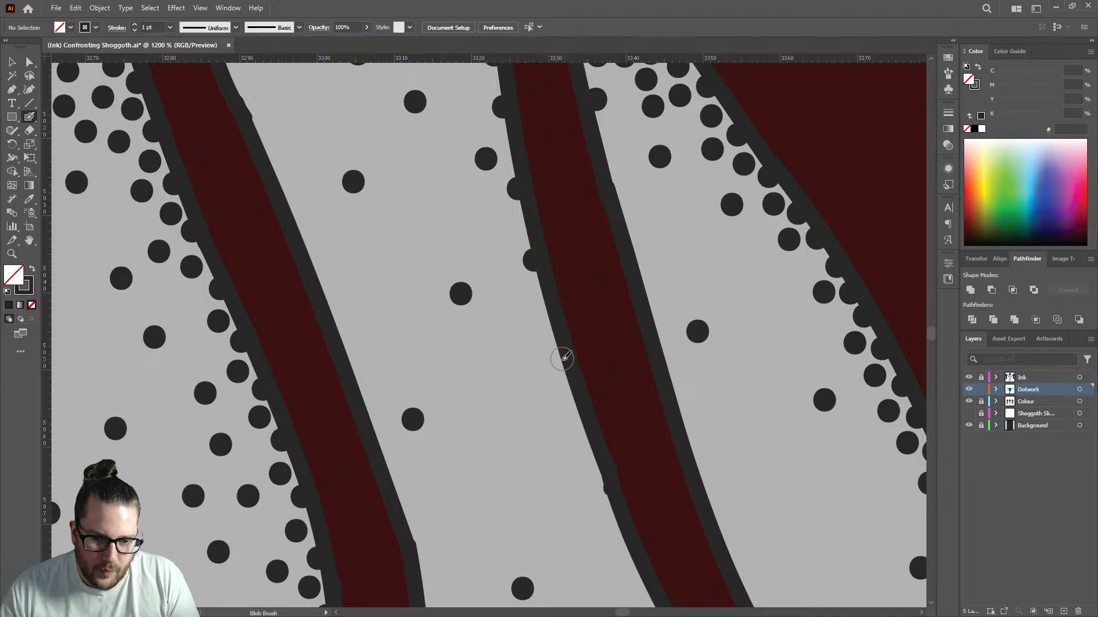
{"action": "left_click", "coordinate": [563, 357]}
{"action": "left_click", "coordinate": [593, 441]}
{"action": "scroll", "coordinate": [595, 374], "scroll_direction": "down", "scroll_amount": 2}
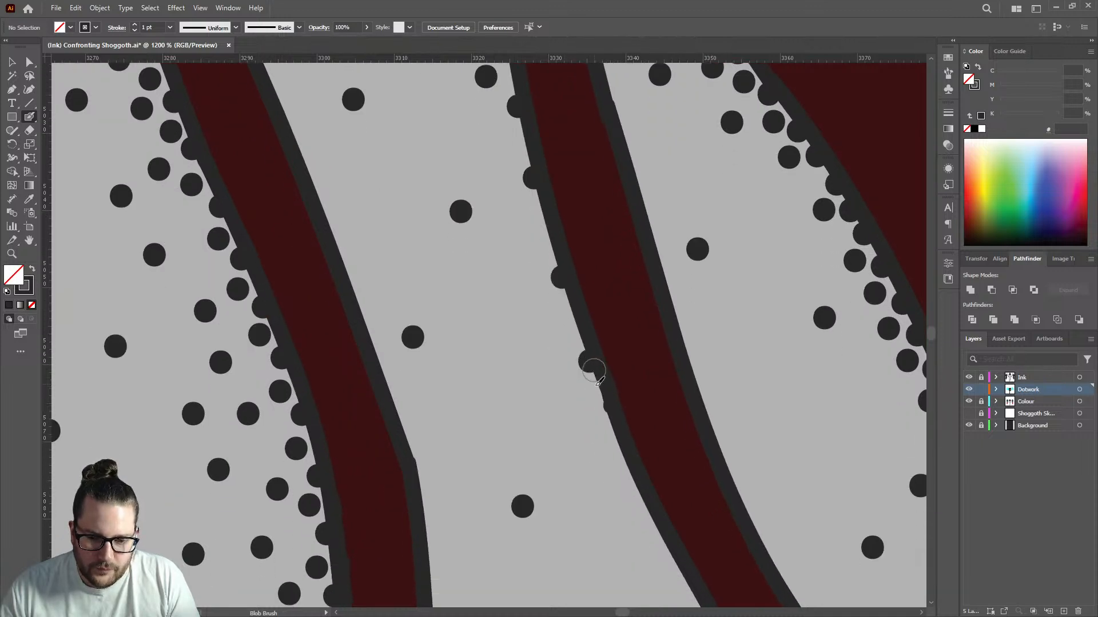
{"action": "left_click", "coordinate": [619, 443]}
{"action": "scroll", "coordinate": [506, 286], "scroll_direction": "down", "scroll_amount": 1}
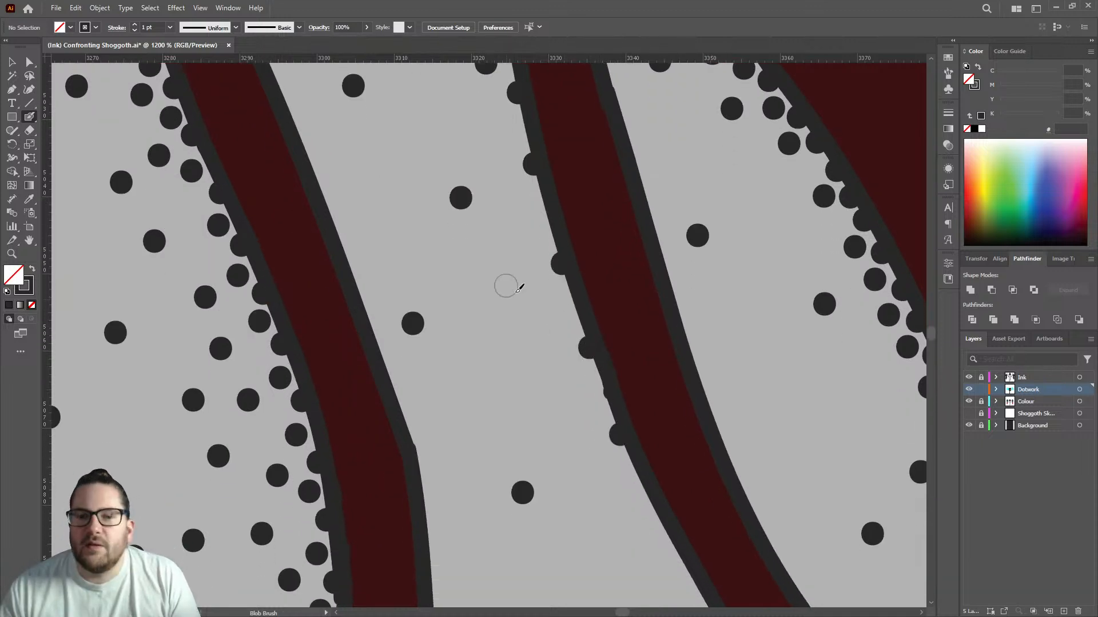
Continue the edge dots down the strand to meet the row placed above the crossing.
{"action": "scroll", "coordinate": [505, 286], "scroll_direction": "down", "scroll_amount": 4}
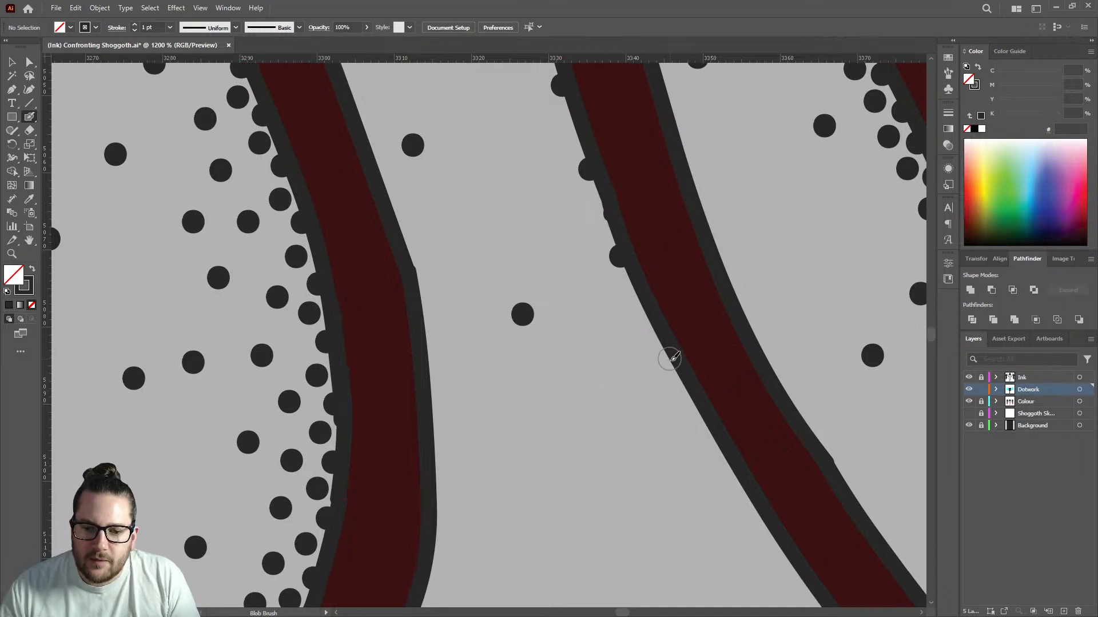
{"action": "scroll", "coordinate": [674, 358], "scroll_direction": "down", "scroll_amount": 5}
{"action": "scroll", "coordinate": [600, 300], "scroll_direction": "up", "scroll_amount": 4}
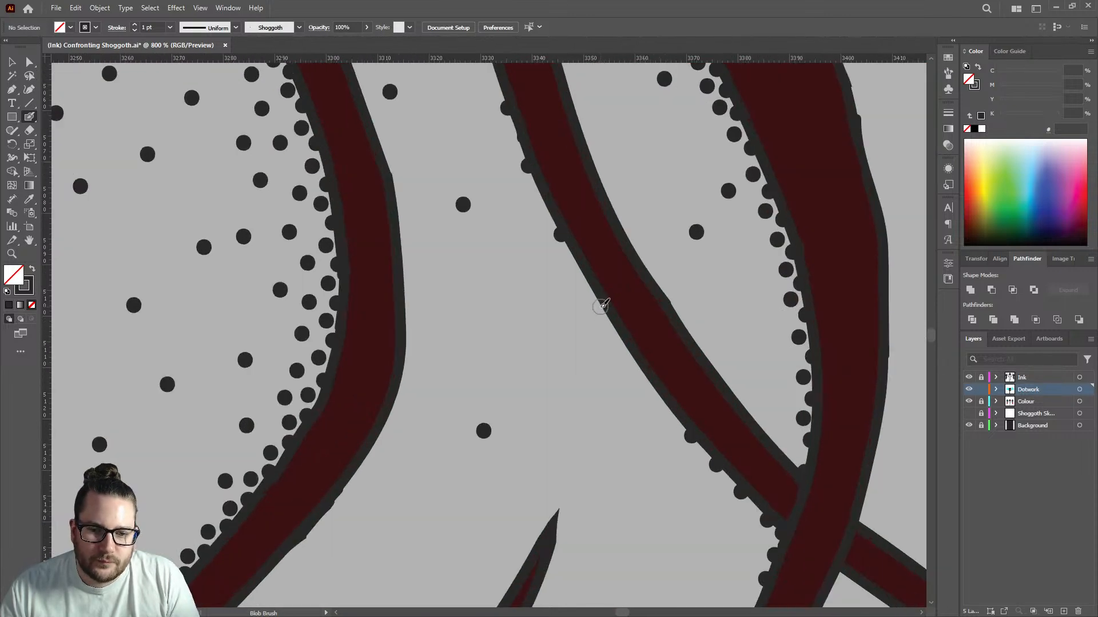
{"action": "scroll", "coordinate": [637, 359], "scroll_direction": "up", "scroll_amount": 3}
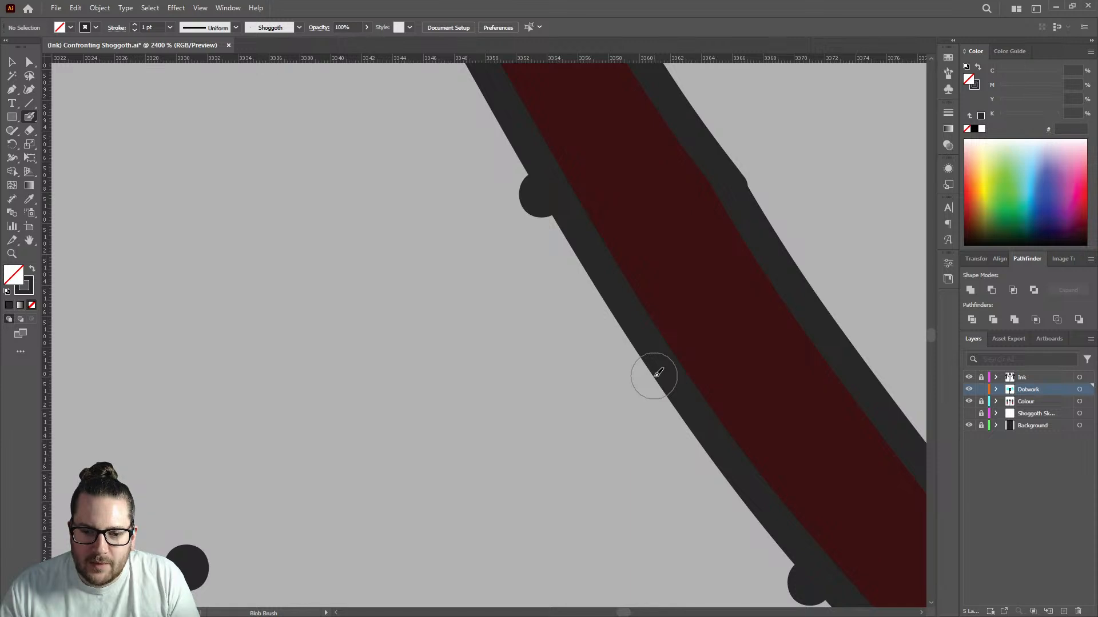
{"action": "left_click", "coordinate": [654, 376]}
{"action": "scroll", "coordinate": [609, 331], "scroll_direction": "down", "scroll_amount": 3}
{"action": "scroll", "coordinate": [584, 329], "scroll_direction": "down", "scroll_amount": 2}
{"action": "scroll", "coordinate": [611, 337], "scroll_direction": "up", "scroll_amount": 2}
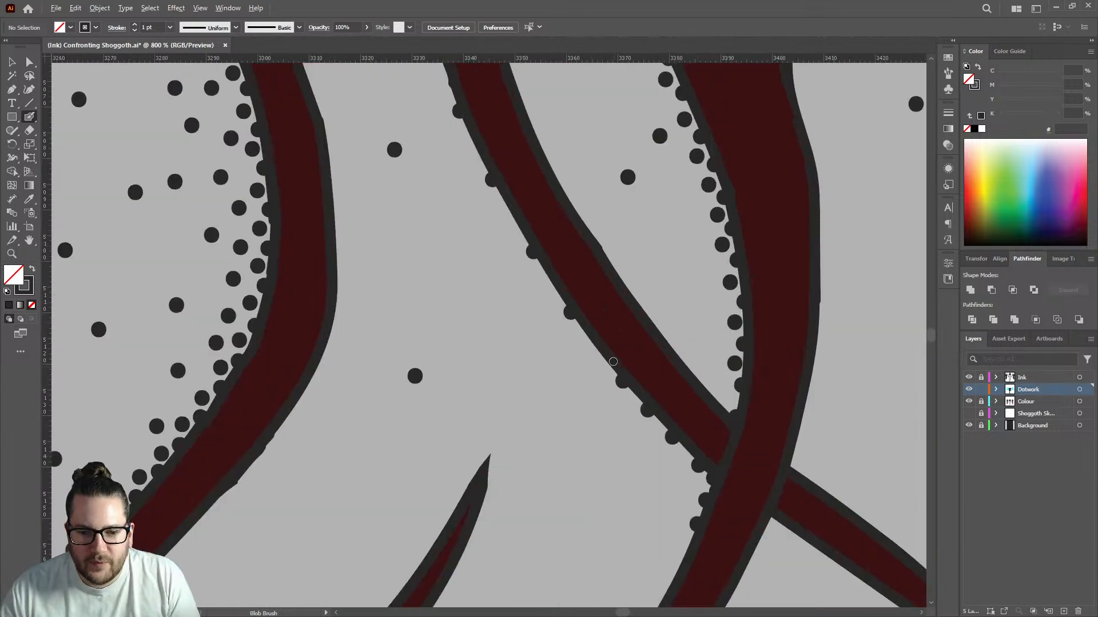
Fill the gaps in the dot row along the middle of the strand's left edge with four more dots.
{"action": "scroll", "coordinate": [613, 361], "scroll_direction": "up", "scroll_amount": 2}
{"action": "left_click", "coordinate": [583, 334]}
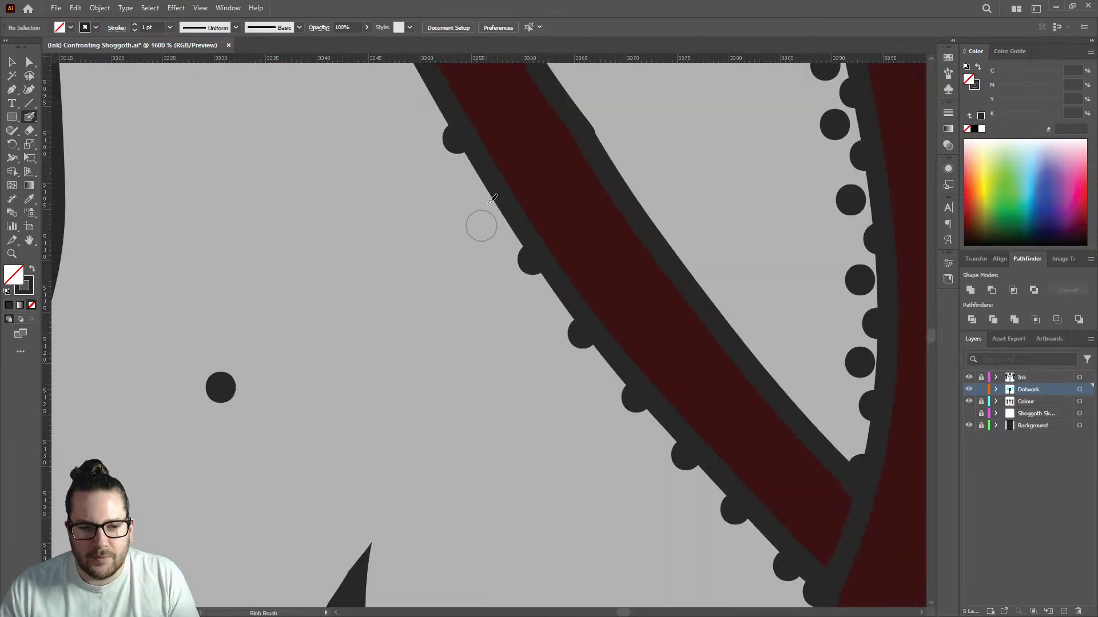
{"action": "left_click", "coordinate": [493, 202]}
{"action": "scroll", "coordinate": [482, 270], "scroll_direction": "up", "scroll_amount": 3}
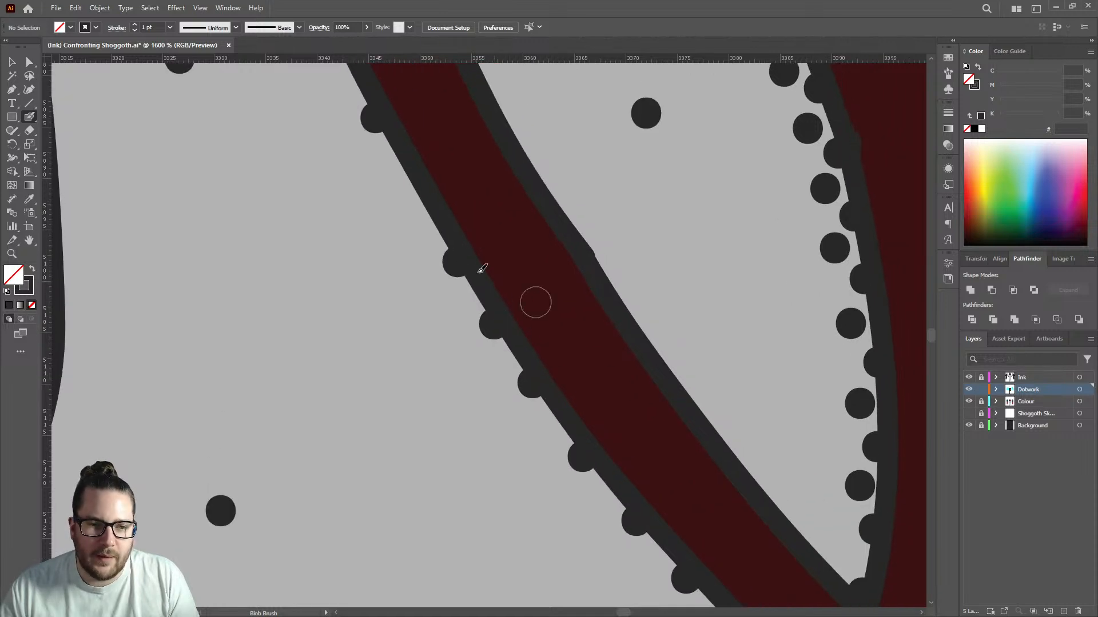
{"action": "left_click", "coordinate": [414, 193]}
{"action": "scroll", "coordinate": [601, 274], "scroll_direction": "down", "scroll_amount": 2}
{"action": "scroll", "coordinate": [538, 279], "scroll_direction": "up", "scroll_amount": 4}
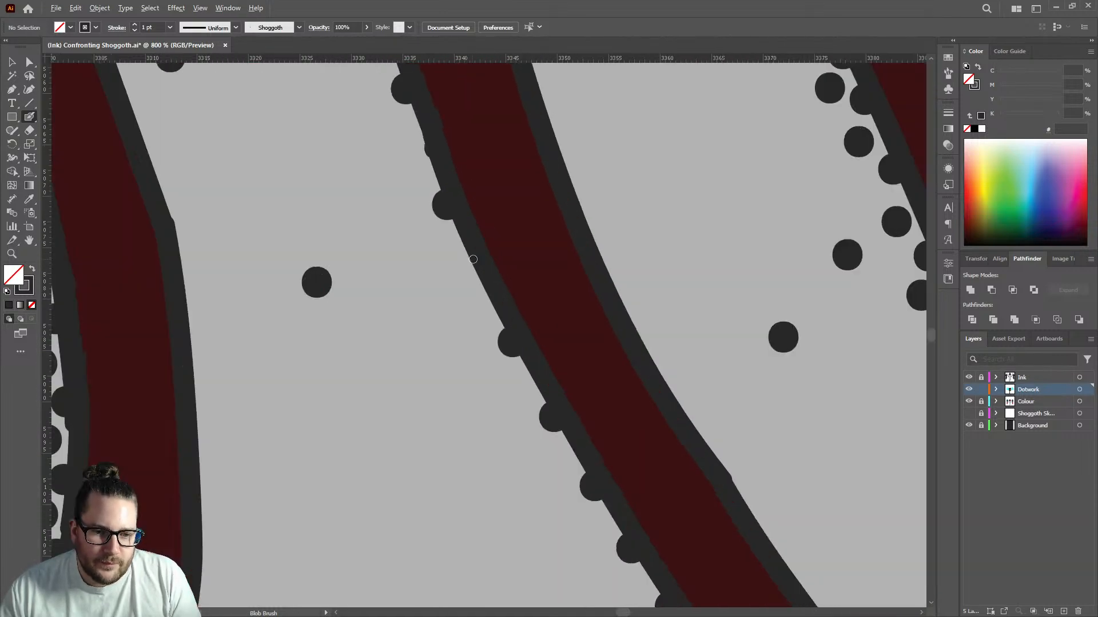
{"action": "left_click", "coordinate": [480, 285]}
Fill the remaining gaps between dots along the upper part of the strand's left edge.
{"action": "scroll", "coordinate": [587, 355], "scroll_direction": "down", "scroll_amount": 4}
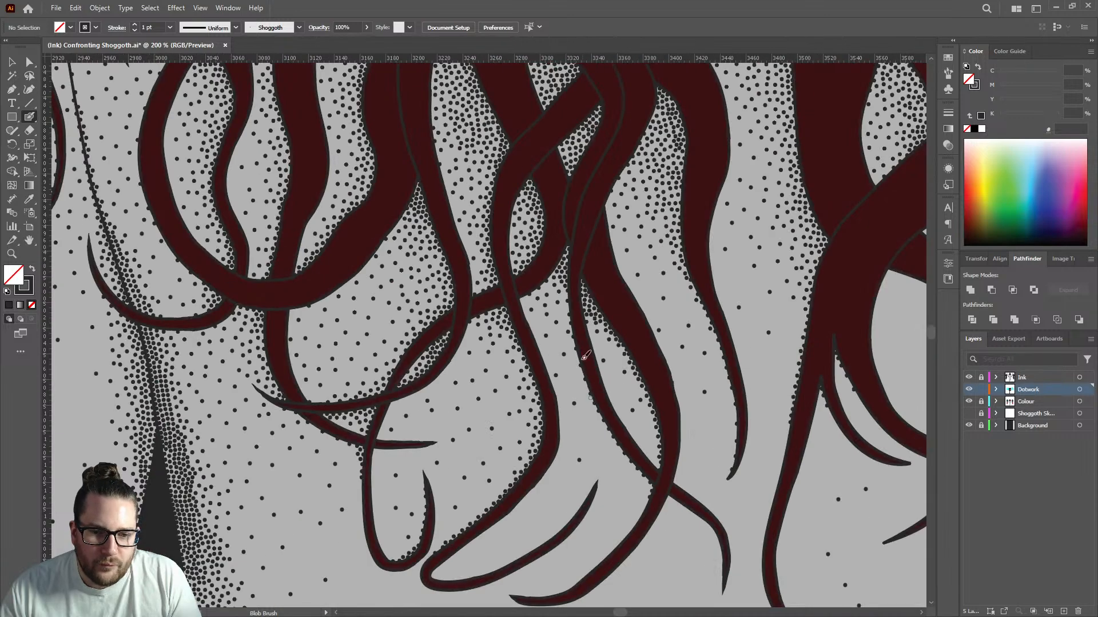
{"action": "scroll", "coordinate": [577, 349], "scroll_direction": "up", "scroll_amount": 4}
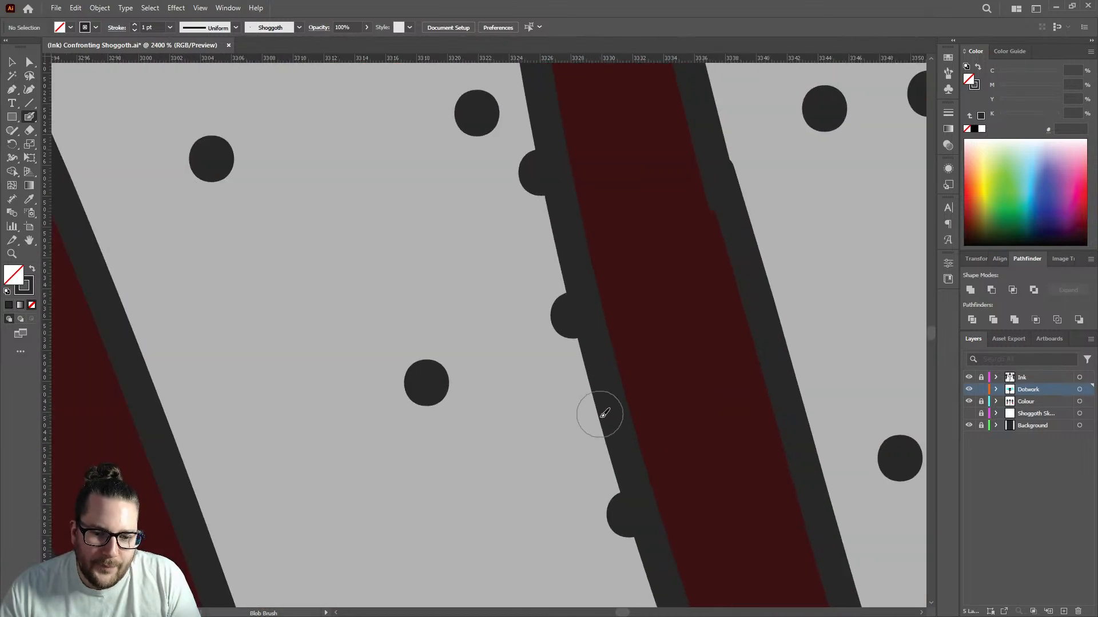
{"action": "scroll", "coordinate": [597, 415], "scroll_direction": "down", "scroll_amount": 3}
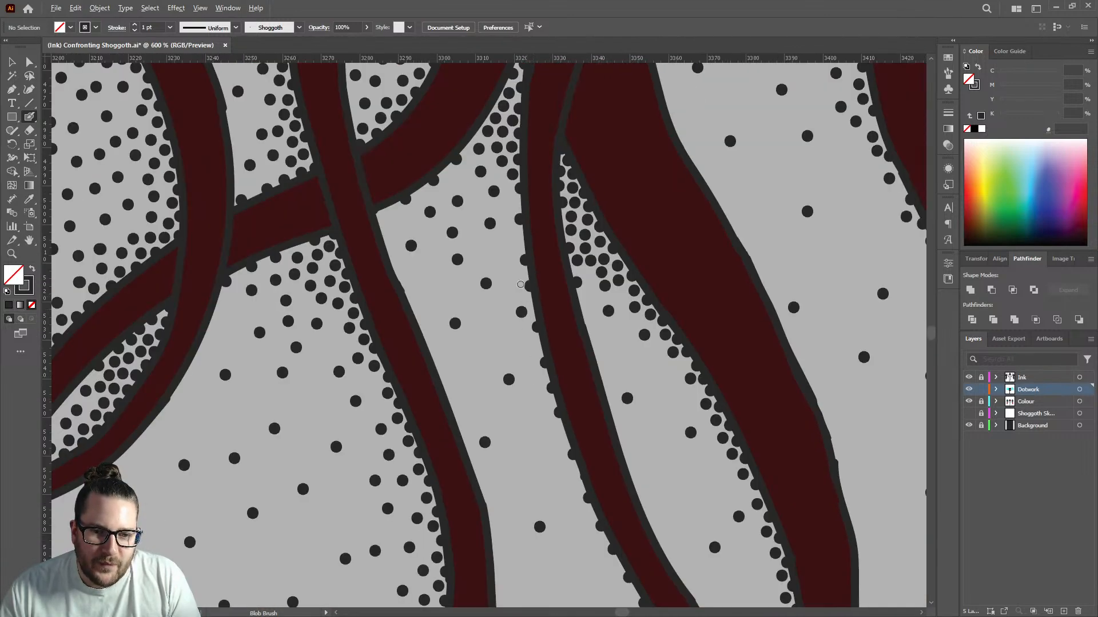
{"action": "scroll", "coordinate": [520, 240], "scroll_direction": "up", "scroll_amount": 3}
{"action": "scroll", "coordinate": [518, 265], "scroll_direction": "up", "scroll_amount": 3}
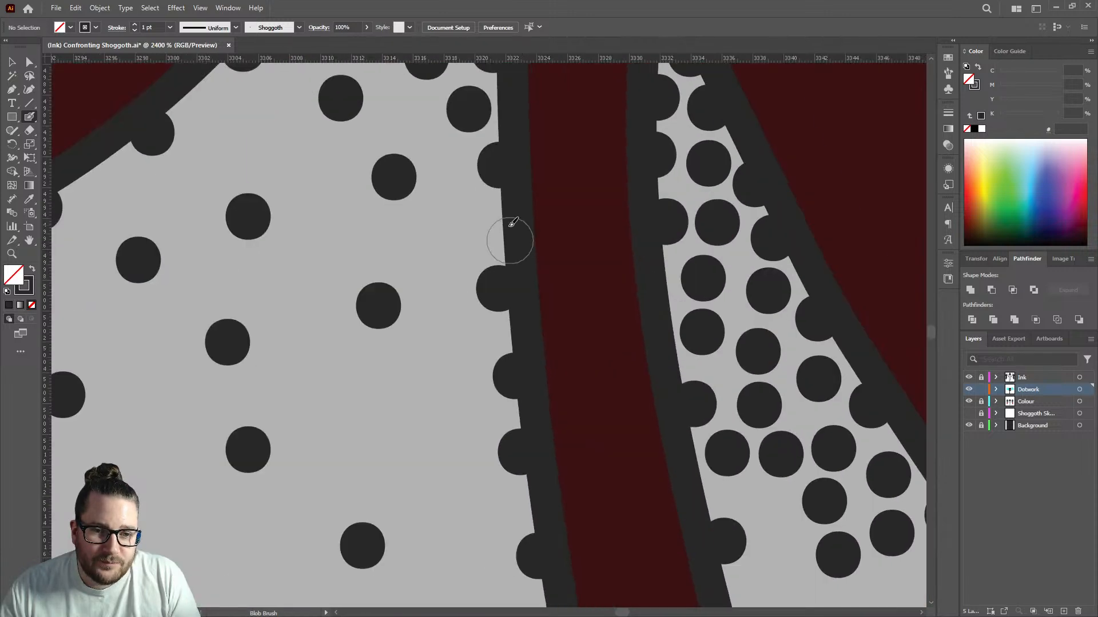
{"action": "scroll", "coordinate": [469, 370], "scroll_direction": "down", "scroll_amount": 5}
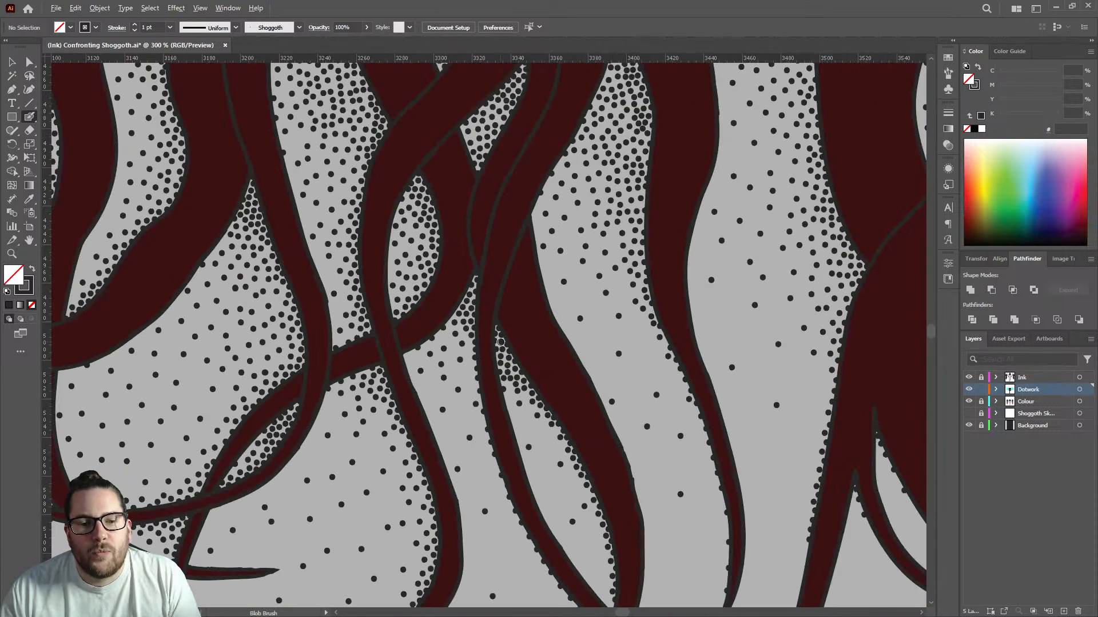
{"action": "scroll", "coordinate": [497, 307], "scroll_direction": "down", "scroll_amount": 5}
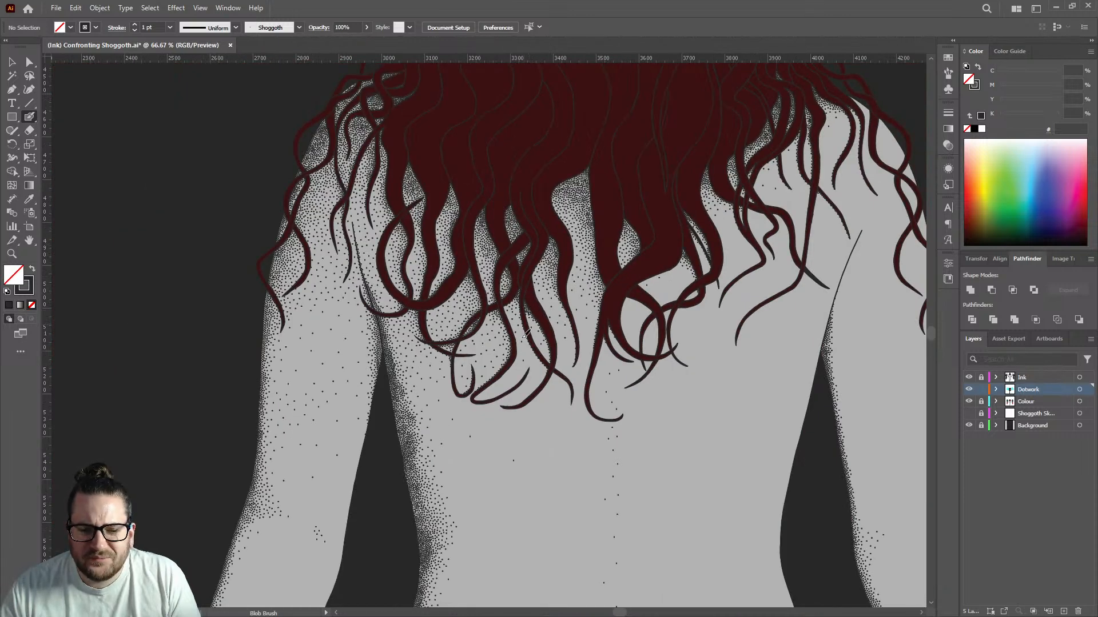
Add five spaced dots around the outer curve of the hooked hair strand's lower bend, continuing the existing edge row.
{"action": "scroll", "coordinate": [529, 309], "scroll_direction": "up", "scroll_amount": 8}
{"action": "scroll", "coordinate": [559, 275], "scroll_direction": "up", "scroll_amount": 2}
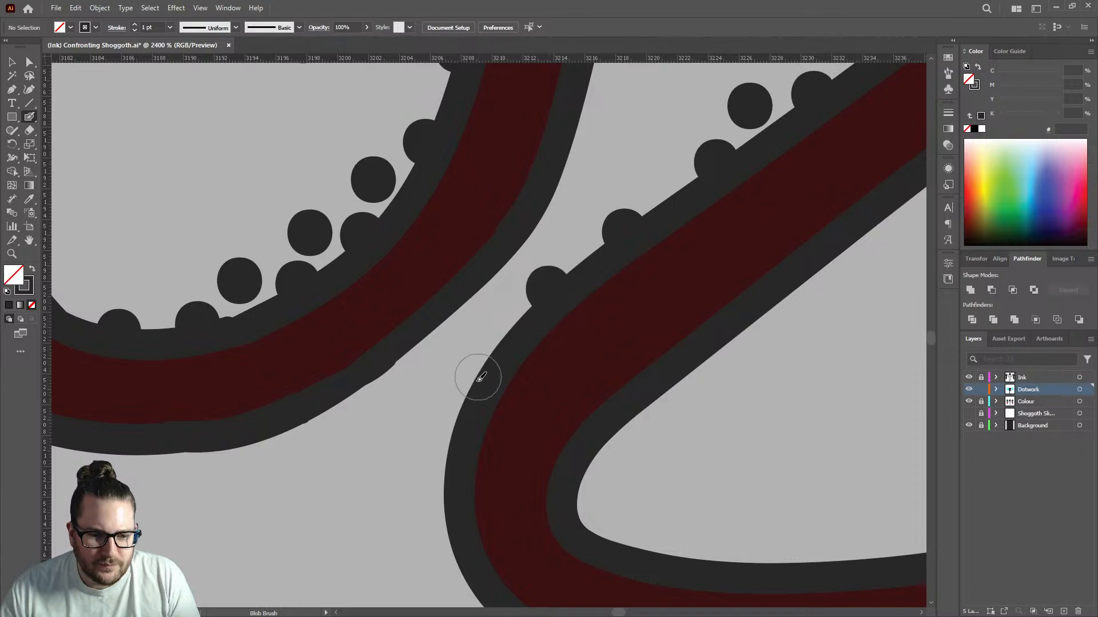
{"action": "left_click", "coordinate": [478, 375]}
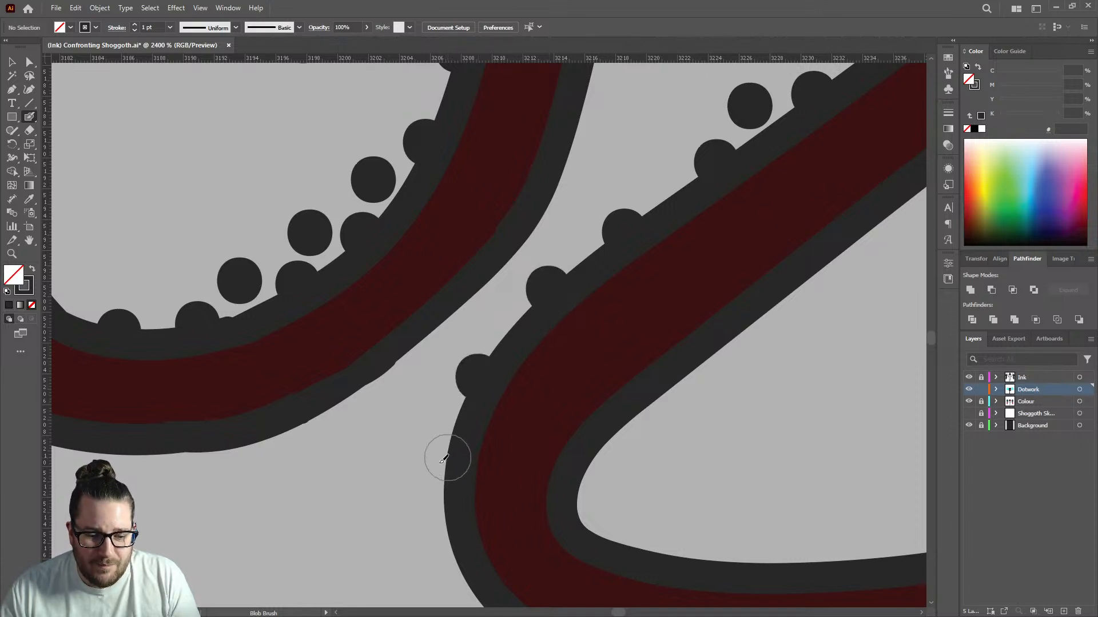
{"action": "left_click", "coordinate": [440, 455]}
{"action": "scroll", "coordinate": [443, 458], "scroll_direction": "down", "scroll_amount": 3}
{"action": "left_click", "coordinate": [458, 486]}
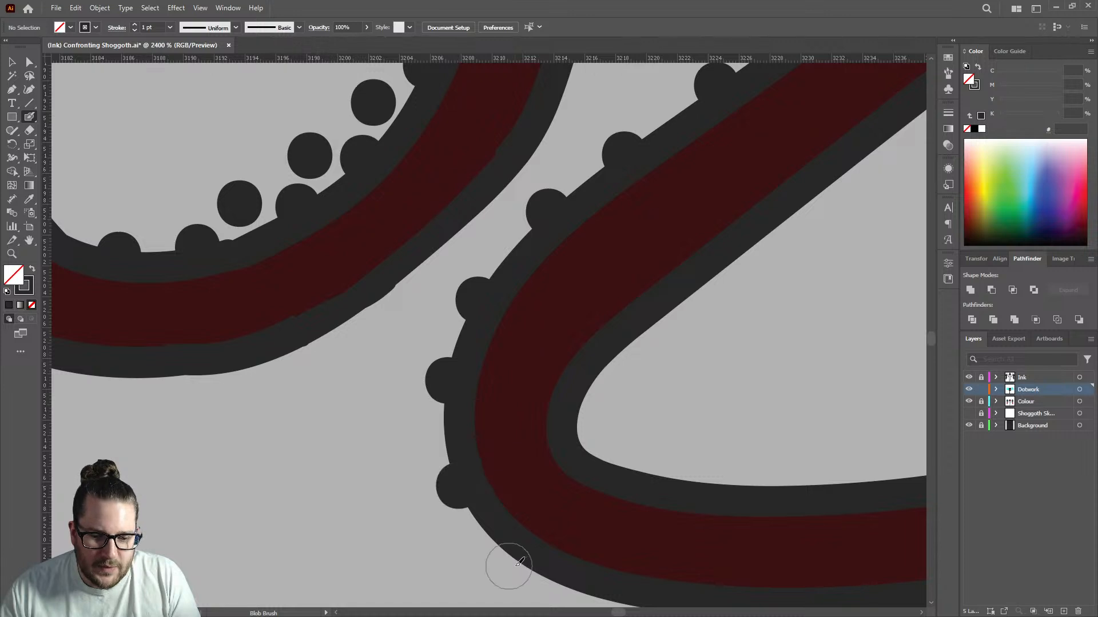
{"action": "left_click", "coordinate": [523, 565]}
{"action": "scroll", "coordinate": [593, 592], "scroll_direction": "down", "scroll_amount": 4}
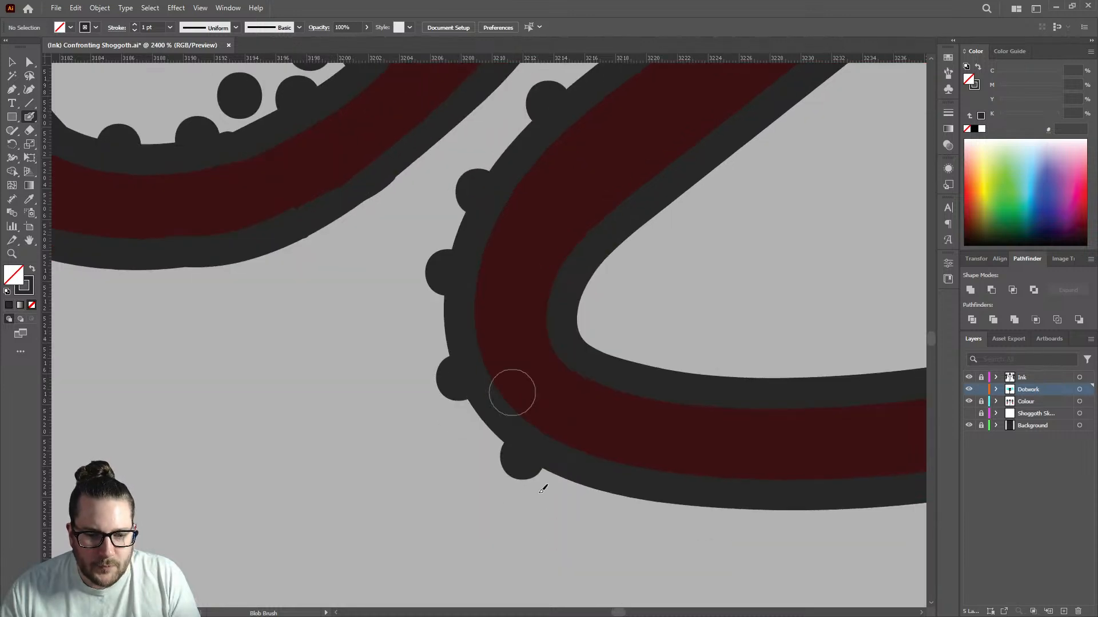
{"action": "left_click", "coordinate": [629, 495]}
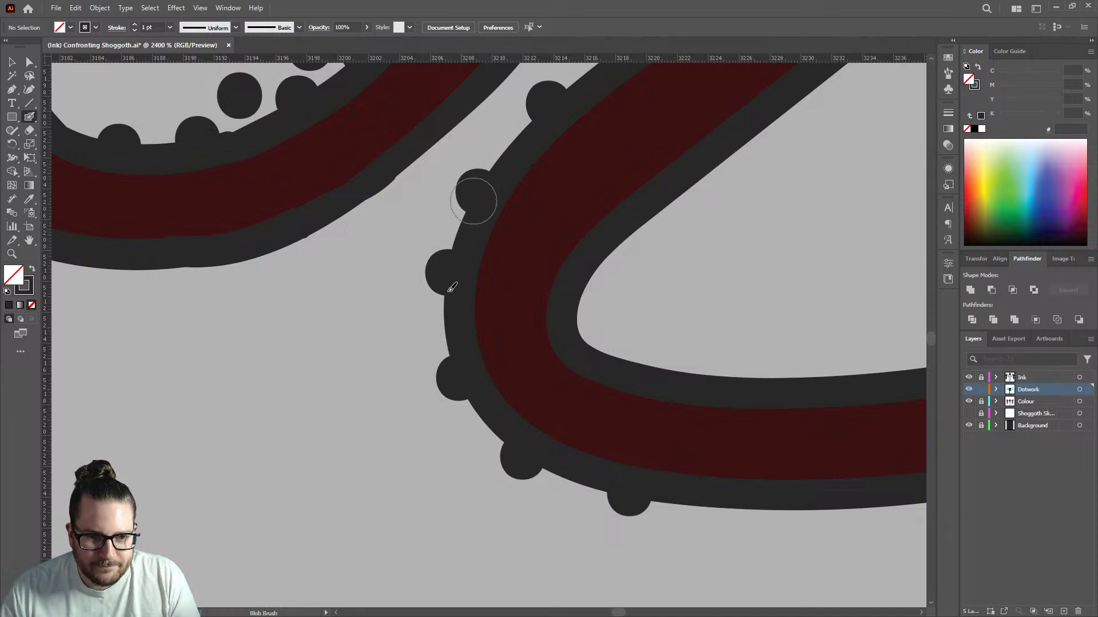
Add five spaced dots down the left edge of the narrow U-shaped hair strand, continuing below its existing edge dots.
{"action": "scroll", "coordinate": [440, 317], "scroll_direction": "down", "scroll_amount": 10}
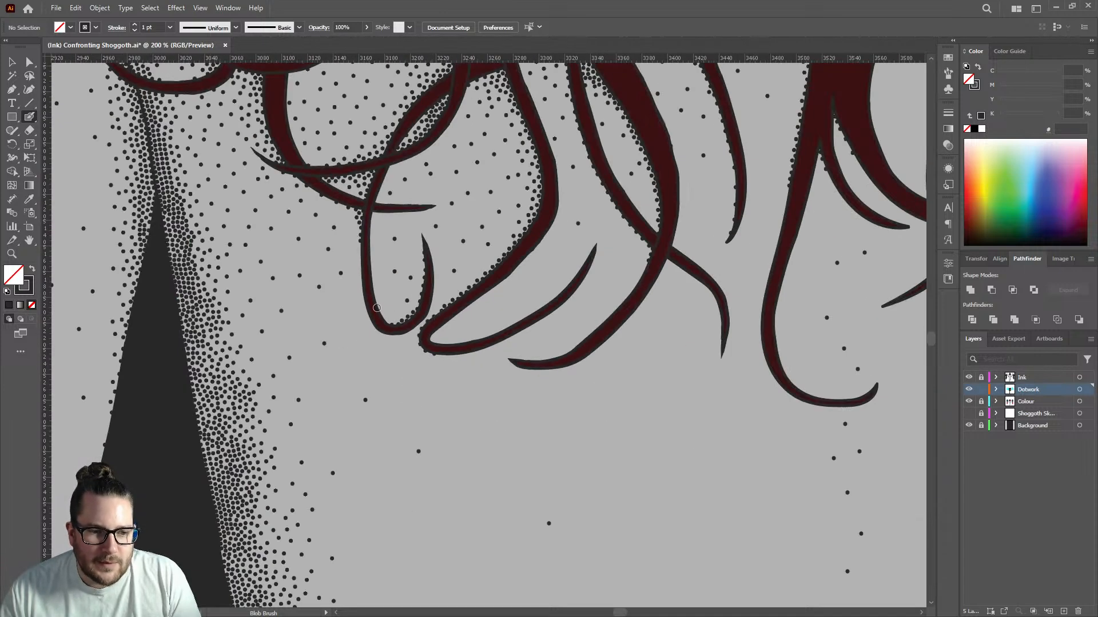
{"action": "scroll", "coordinate": [362, 256], "scroll_direction": "up", "scroll_amount": 10}
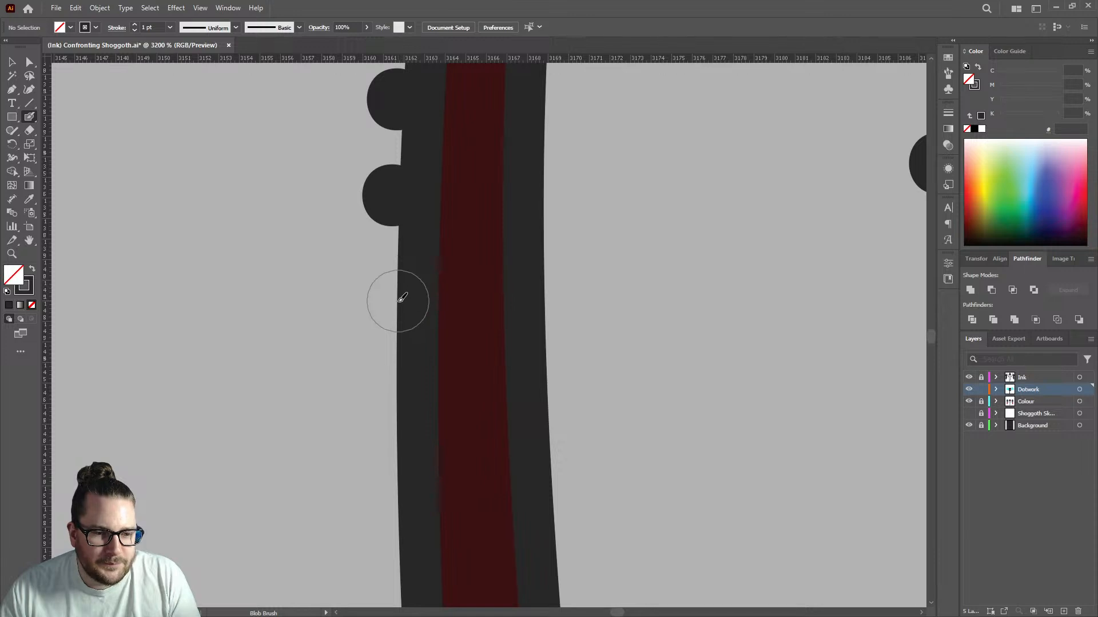
{"action": "left_click", "coordinate": [398, 301]}
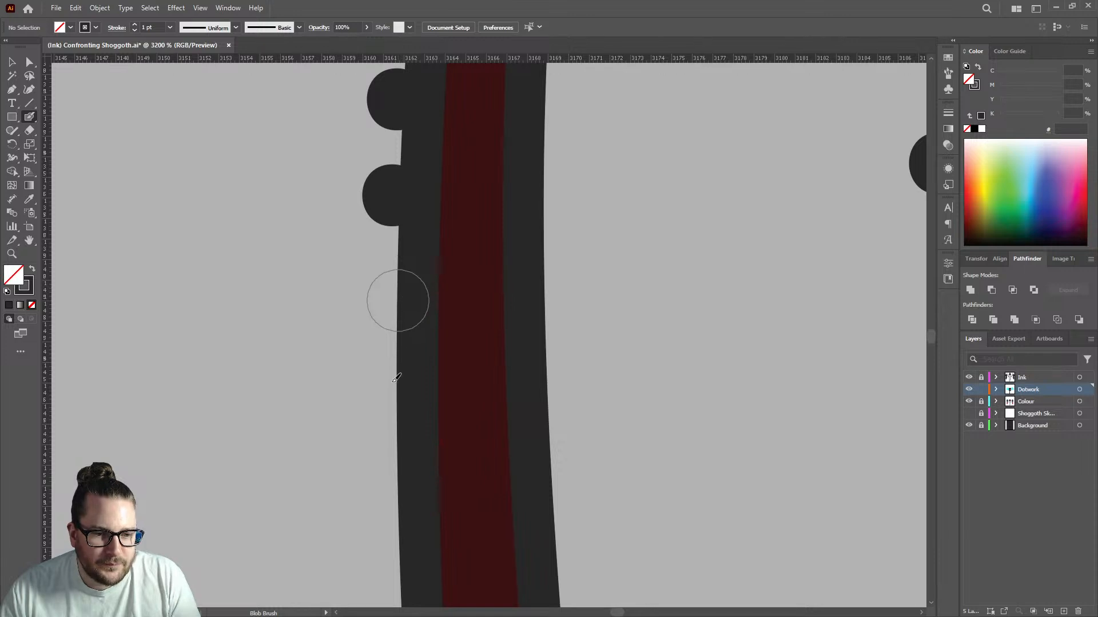
{"action": "scroll", "coordinate": [403, 340], "scroll_direction": "down", "scroll_amount": 3}
{"action": "left_click", "coordinate": [402, 343]}
{"action": "scroll", "coordinate": [400, 320], "scroll_direction": "down", "scroll_amount": 5}
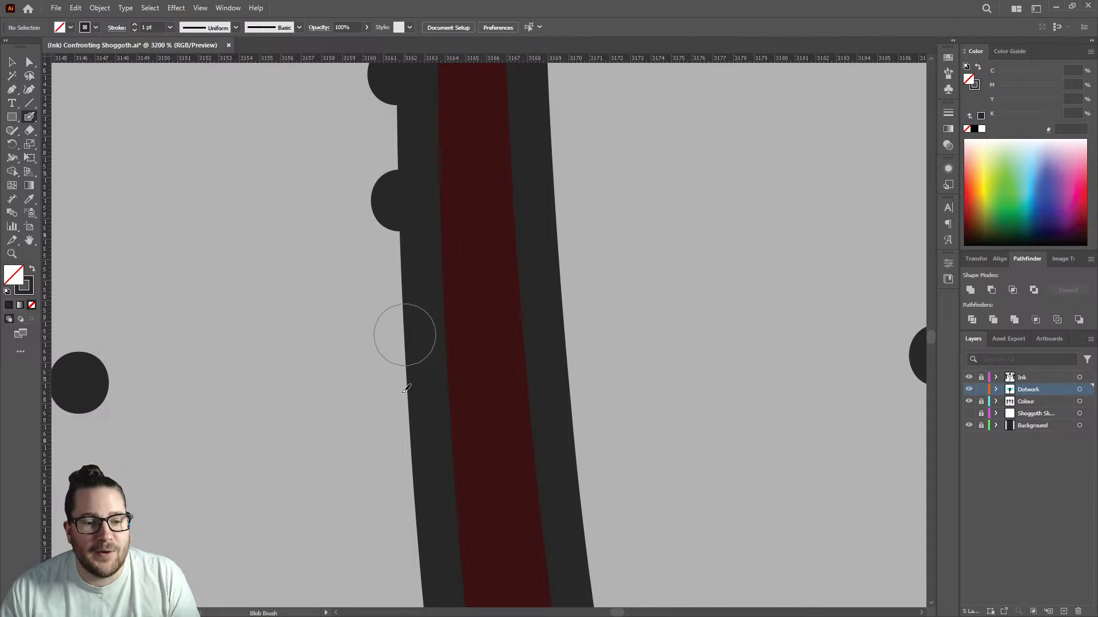
{"action": "left_click", "coordinate": [405, 335]}
{"action": "left_click", "coordinate": [412, 449]}
{"action": "scroll", "coordinate": [413, 317], "scroll_direction": "down", "scroll_amount": 6}
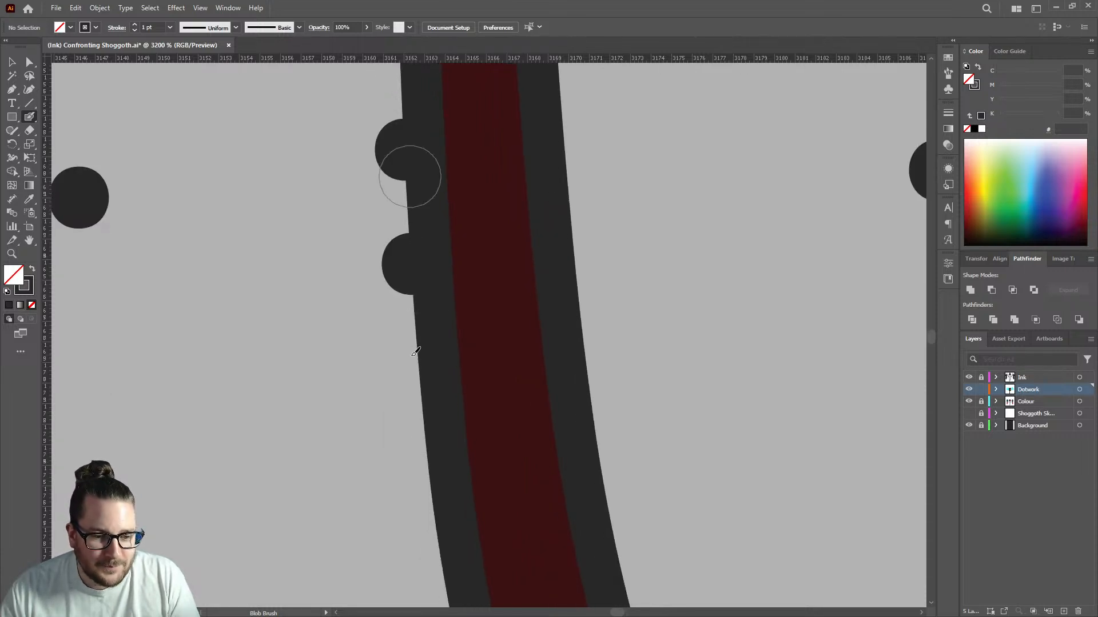
{"action": "left_click", "coordinate": [421, 379]}
Continue the U-shaped strand's left-edge row with four wider-spaced dots toward its bottom bend.
{"action": "scroll", "coordinate": [423, 379], "scroll_direction": "down", "scroll_amount": 4}
{"action": "scroll", "coordinate": [426, 277], "scroll_direction": "down", "scroll_amount": 3}
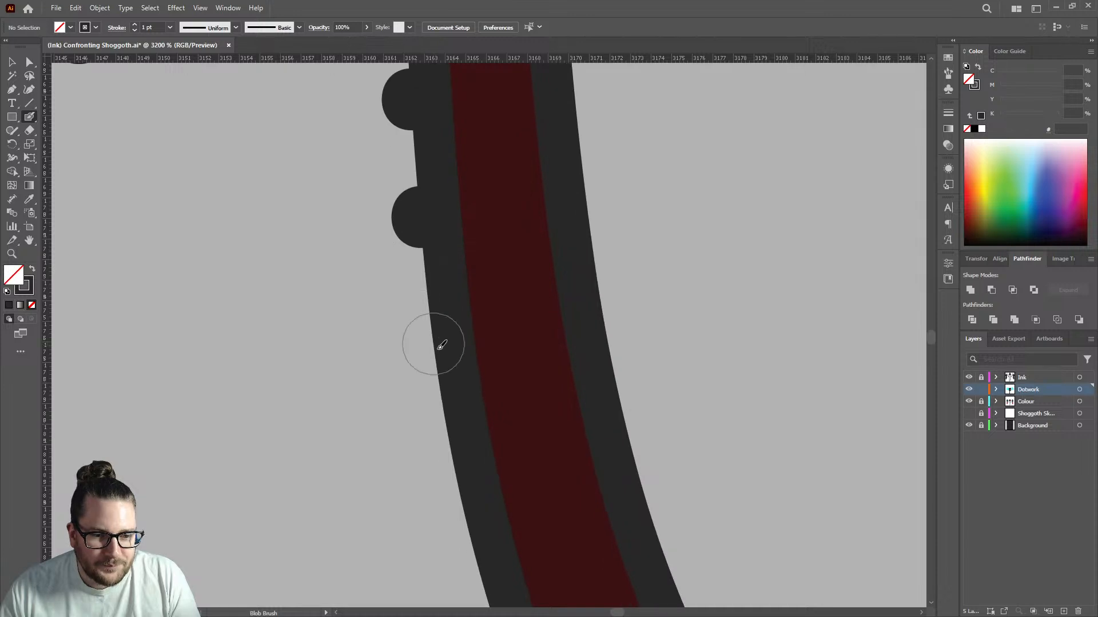
{"action": "left_click", "coordinate": [436, 358]}
{"action": "scroll", "coordinate": [437, 355], "scroll_direction": "down", "scroll_amount": 6}
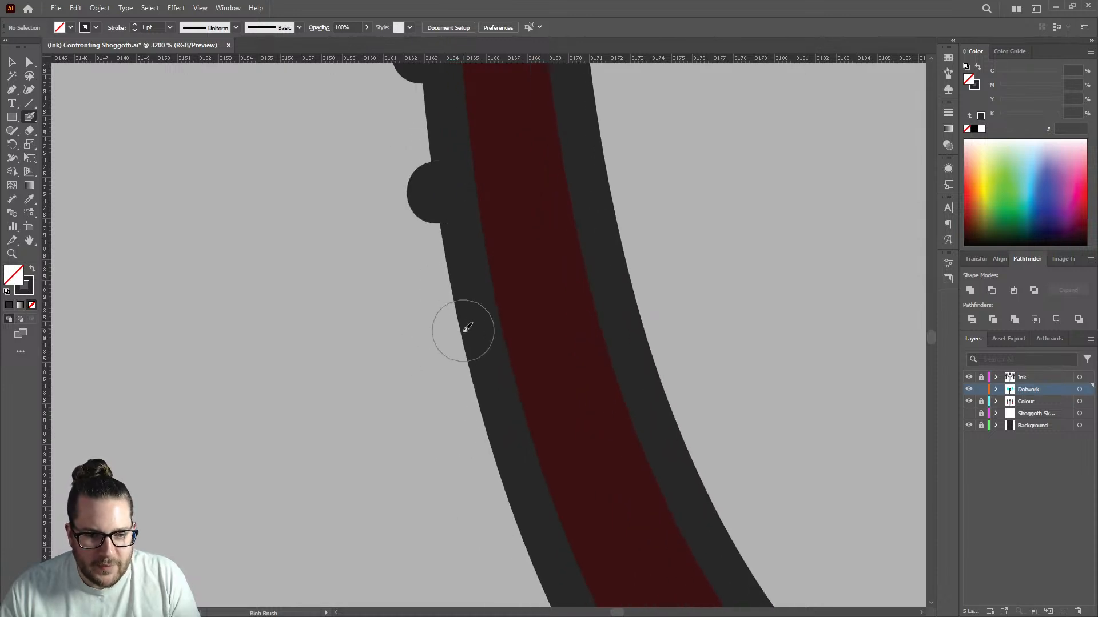
{"action": "left_click", "coordinate": [460, 328]}
{"action": "scroll", "coordinate": [464, 297], "scroll_direction": "down", "scroll_amount": 6}
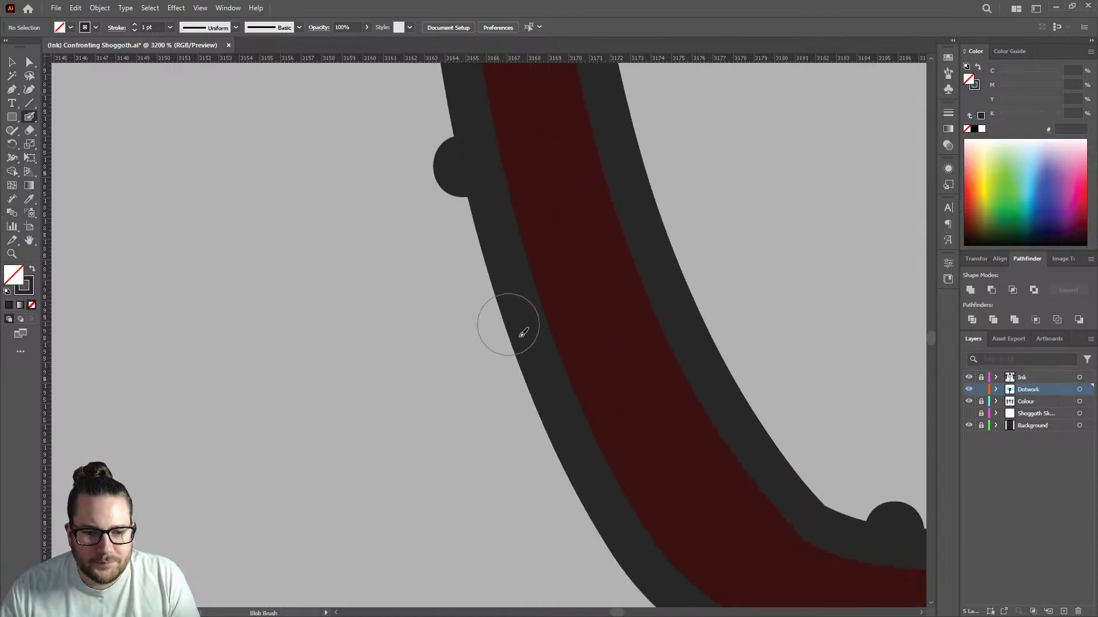
{"action": "left_click", "coordinate": [511, 324]}
{"action": "scroll", "coordinate": [515, 313], "scroll_direction": "down", "scroll_amount": 5}
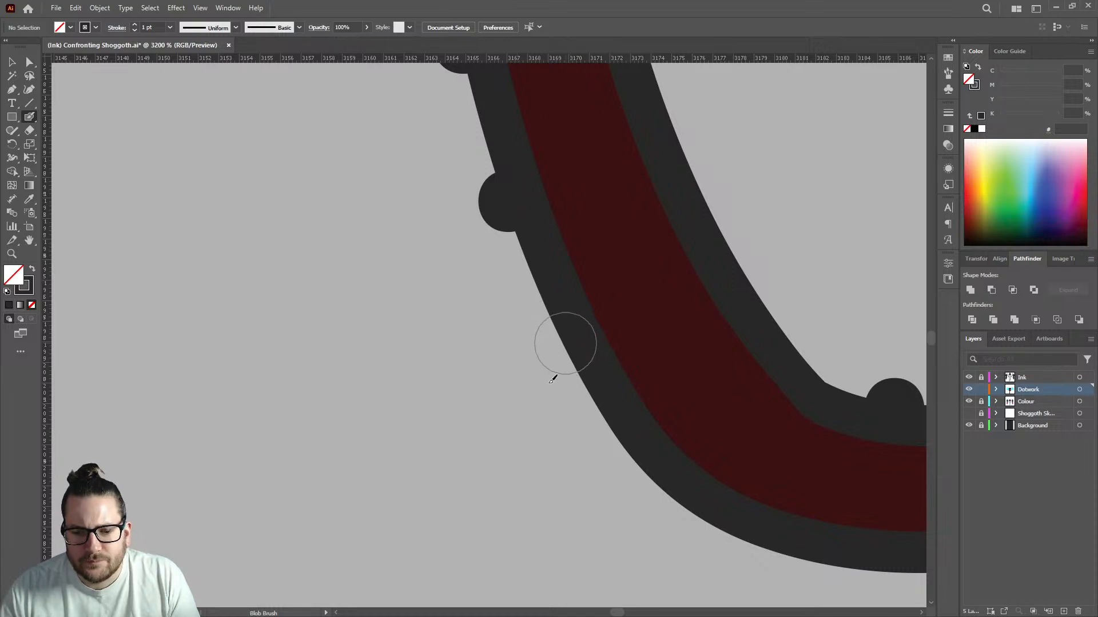
{"action": "left_click", "coordinate": [565, 343]}
Extend the dot row with five gradually wider-spaced dots down the left edge of the long hooked hair strand near the spine.
{"action": "scroll", "coordinate": [565, 343], "scroll_direction": "down", "scroll_amount": 10}
{"action": "scroll", "coordinate": [420, 347], "scroll_direction": "down", "scroll_amount": 2}
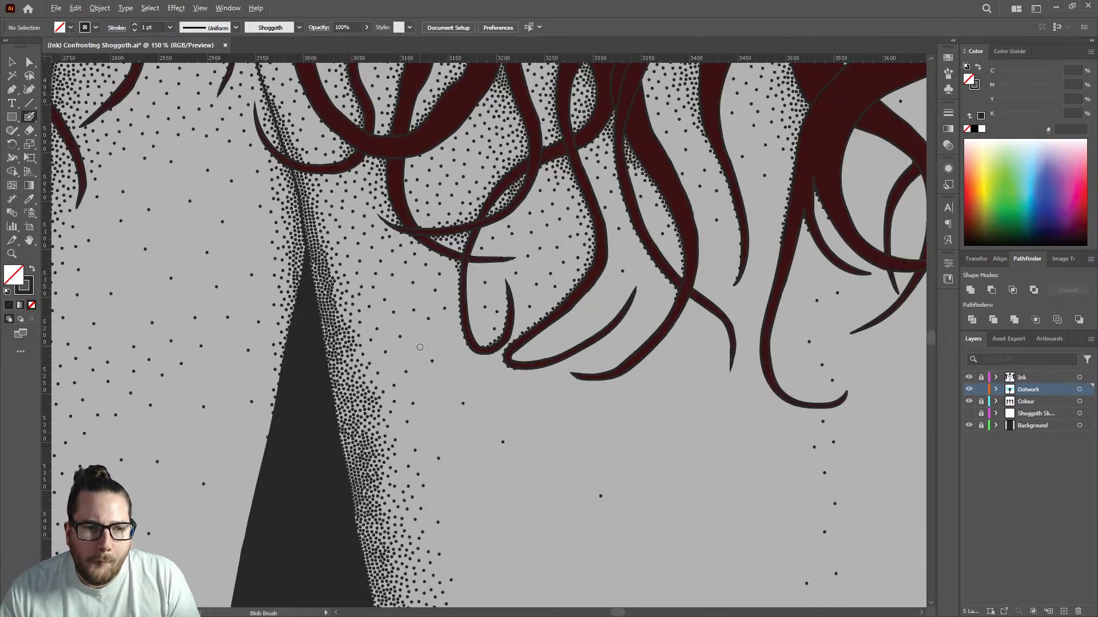
{"action": "scroll", "coordinate": [422, 350], "scroll_direction": "up", "scroll_amount": 1}
{"action": "scroll", "coordinate": [435, 372], "scroll_direction": "down", "scroll_amount": 2}
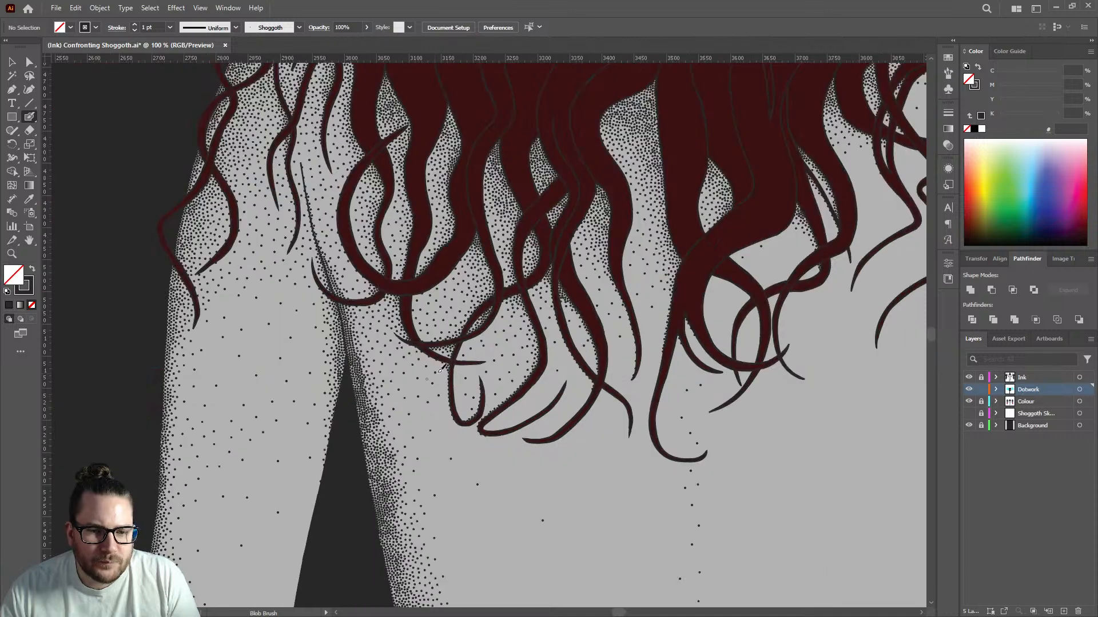
{"action": "scroll", "coordinate": [577, 280], "scroll_direction": "up", "scroll_amount": 5}
{"action": "scroll", "coordinate": [576, 276], "scroll_direction": "up", "scroll_amount": 3}
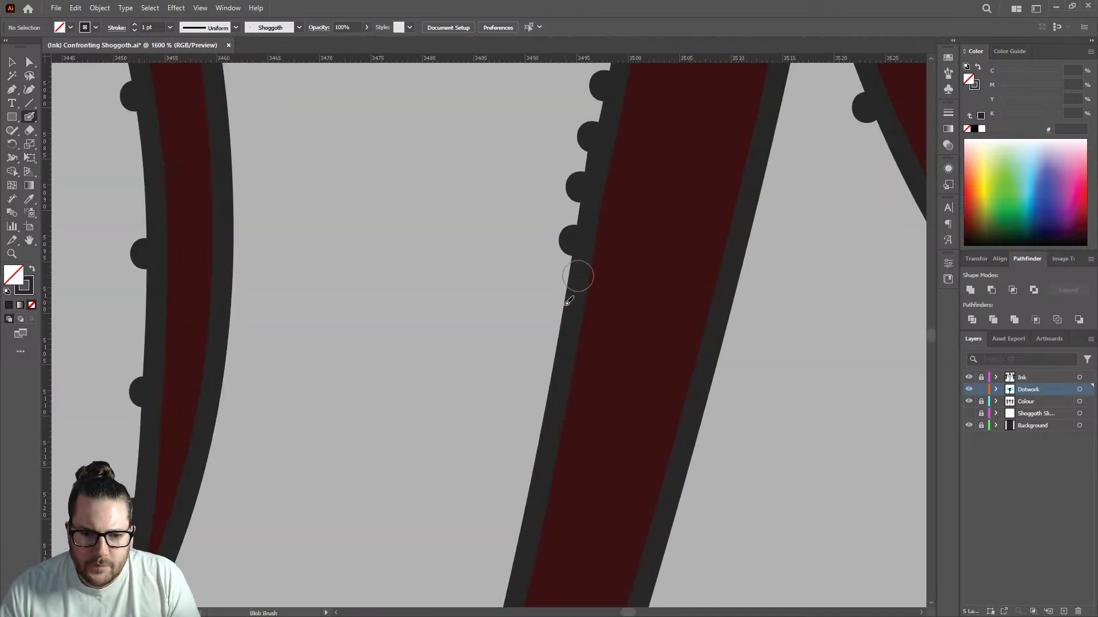
{"action": "left_click", "coordinate": [564, 305]}
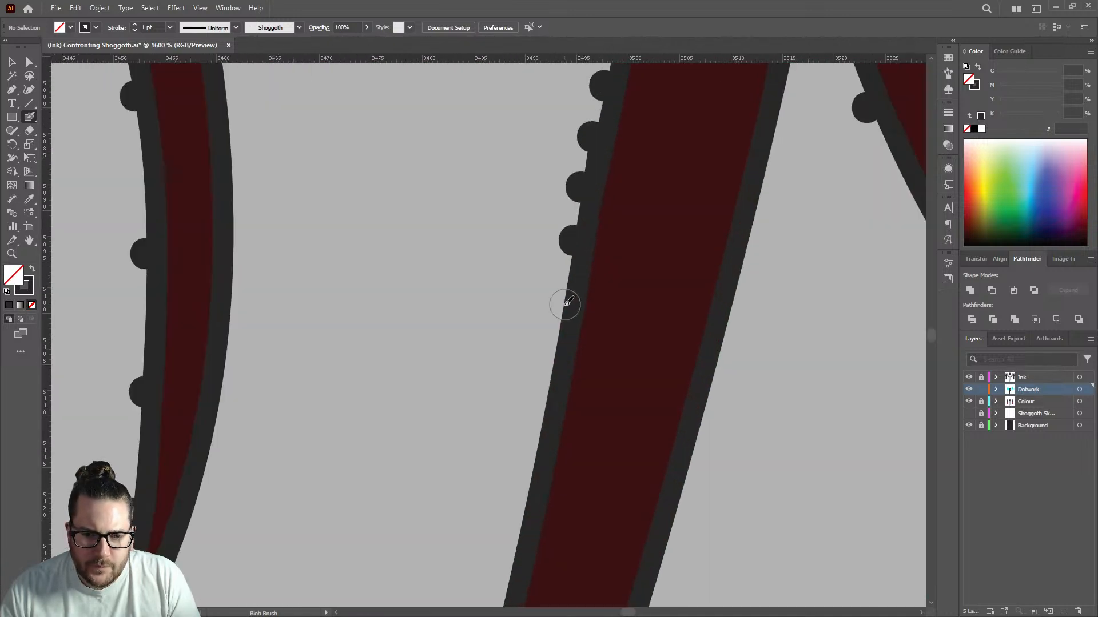
{"action": "left_click", "coordinate": [550, 379]}
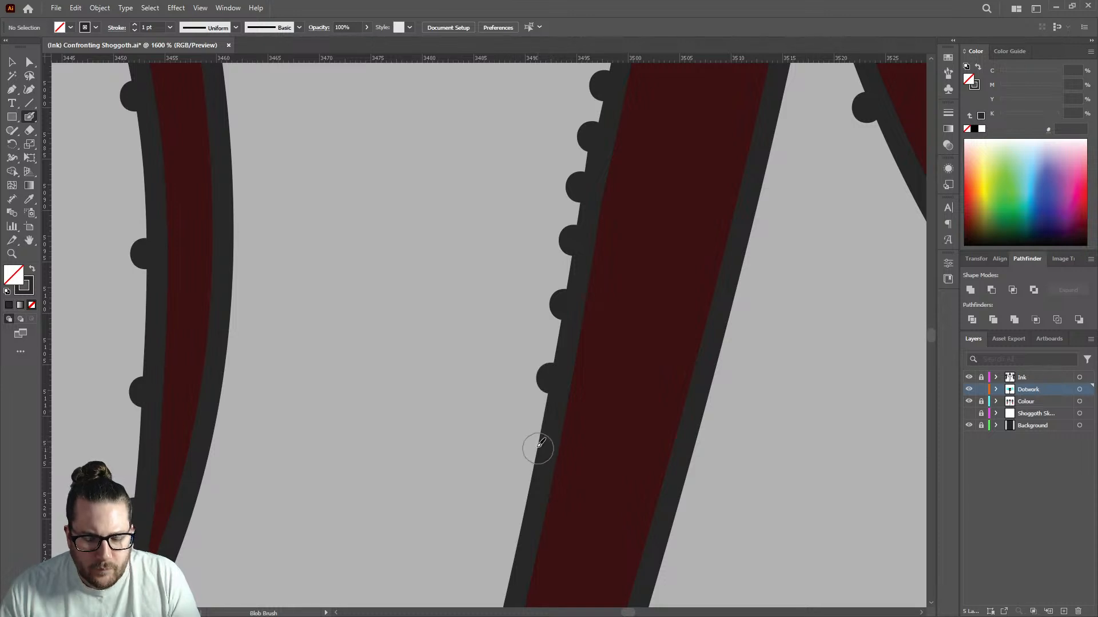
{"action": "left_click", "coordinate": [537, 448]}
{"action": "scroll", "coordinate": [553, 374], "scroll_direction": "down", "scroll_amount": 3}
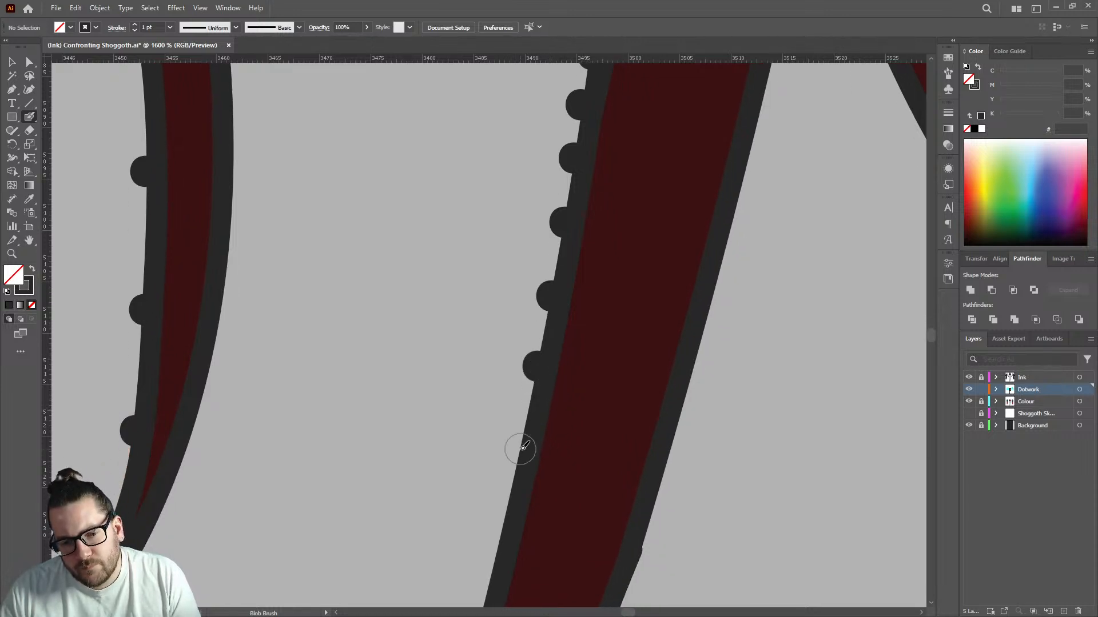
{"action": "left_click", "coordinate": [521, 448]}
{"action": "scroll", "coordinate": [518, 435], "scroll_direction": "down", "scroll_amount": 3}
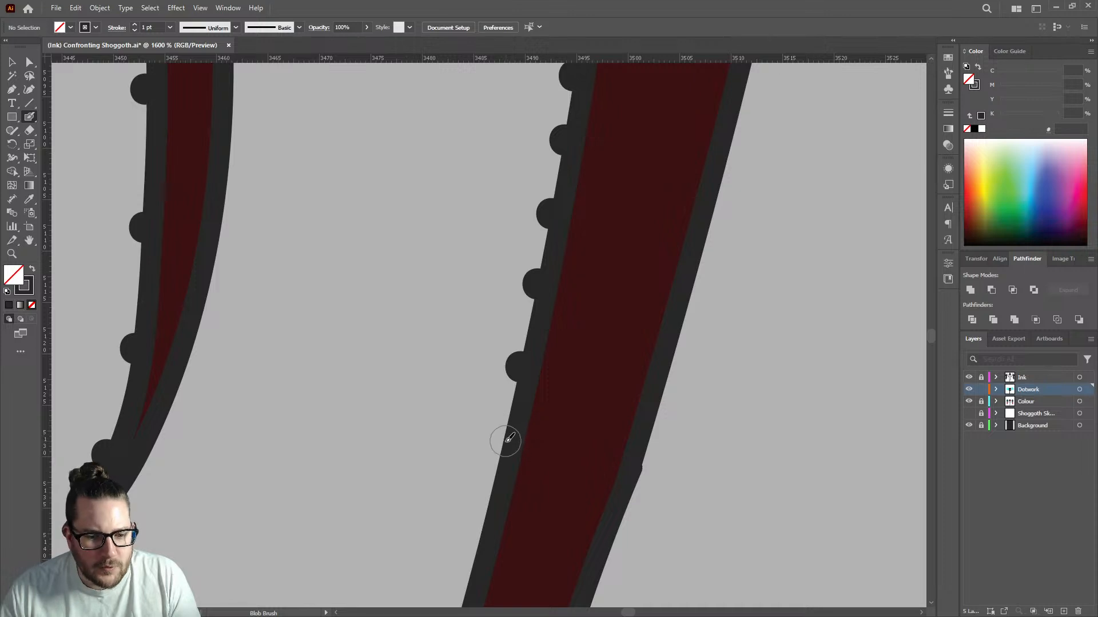
Place four more widely spaced dots along the straight middle section of the long strand's left edge.
{"action": "scroll", "coordinate": [507, 375], "scroll_direction": "down", "scroll_amount": 3}
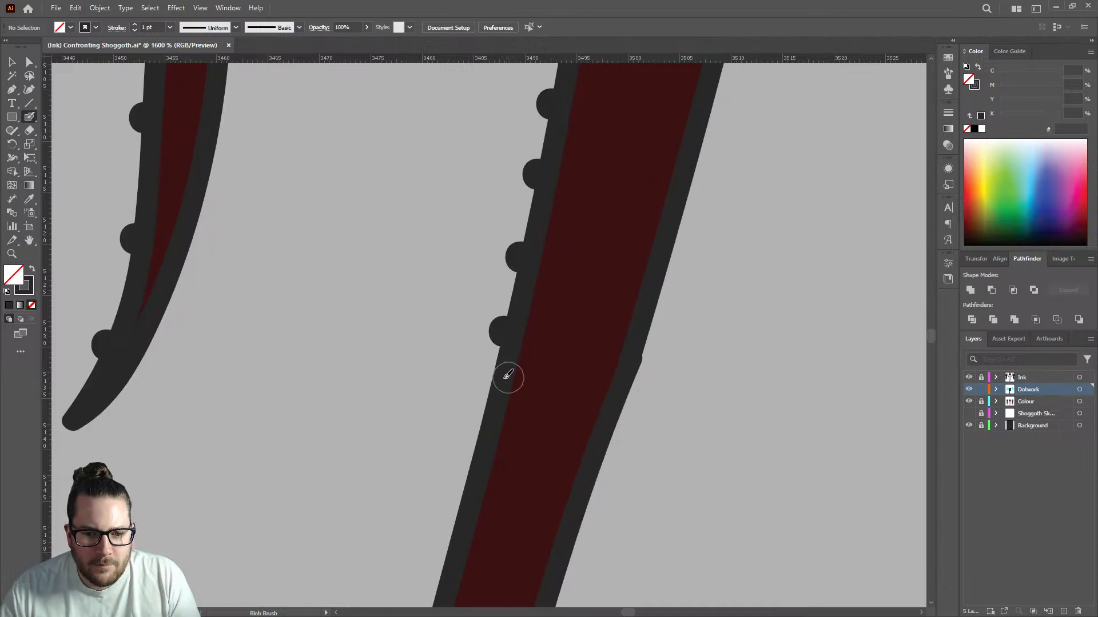
{"action": "left_click", "coordinate": [482, 423]}
{"action": "scroll", "coordinate": [466, 371], "scroll_direction": "down", "scroll_amount": 3}
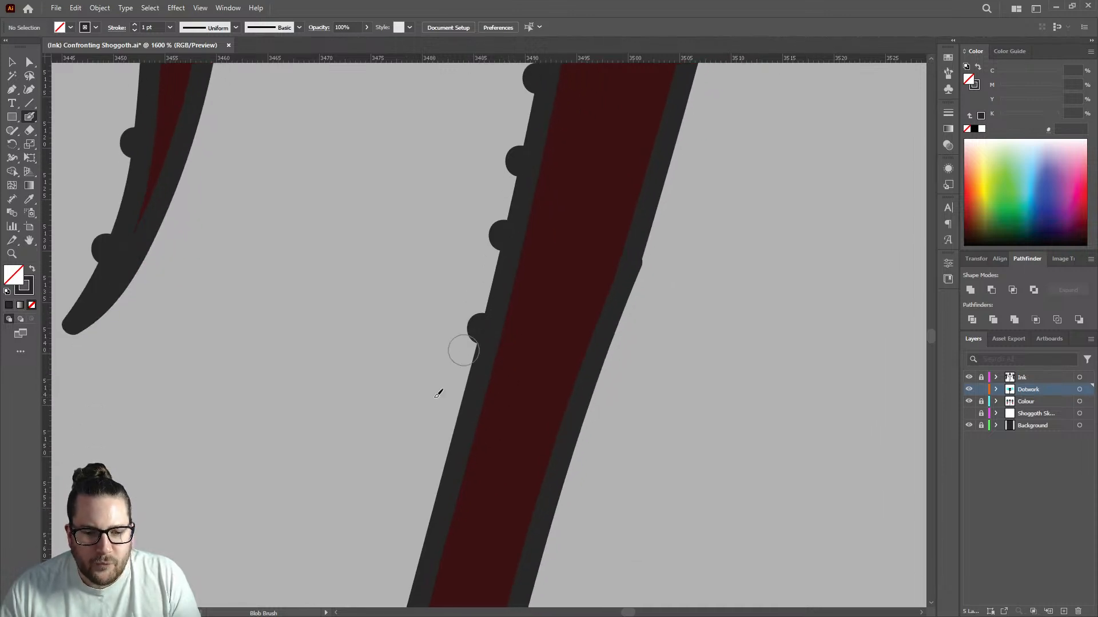
{"action": "left_click", "coordinate": [455, 423]}
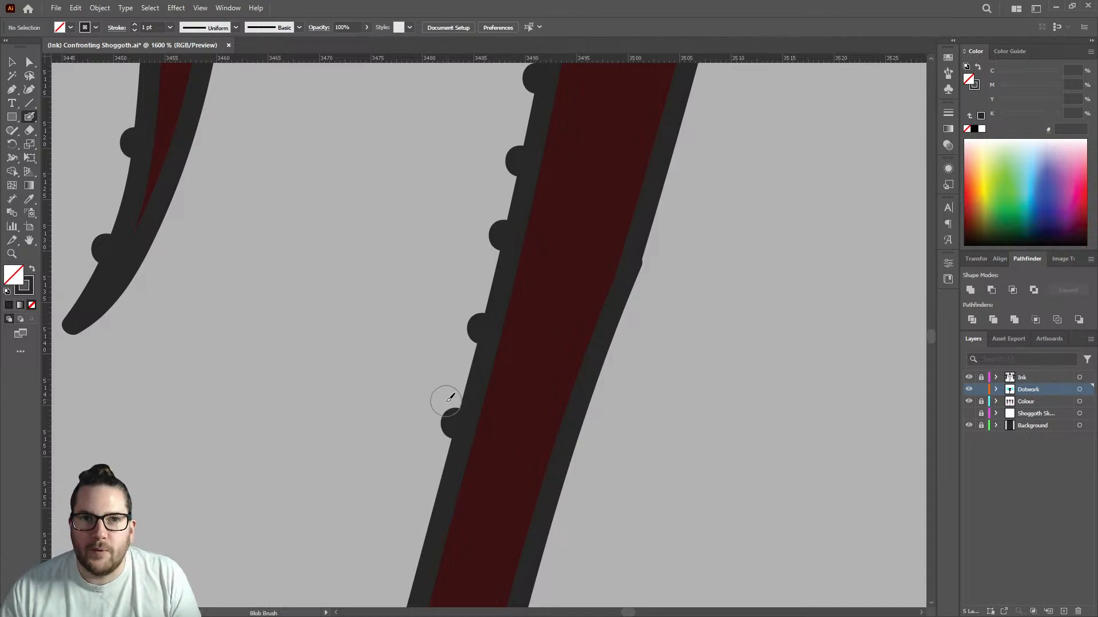
{"action": "scroll", "coordinate": [462, 369], "scroll_direction": "down", "scroll_amount": 7}
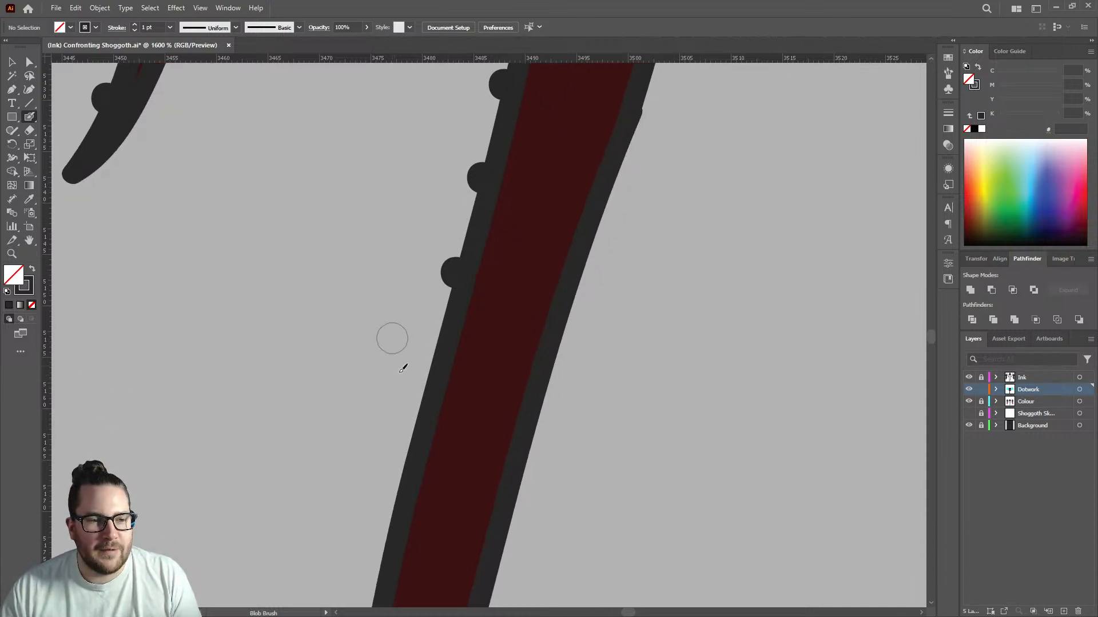
{"action": "left_click", "coordinate": [424, 316]}
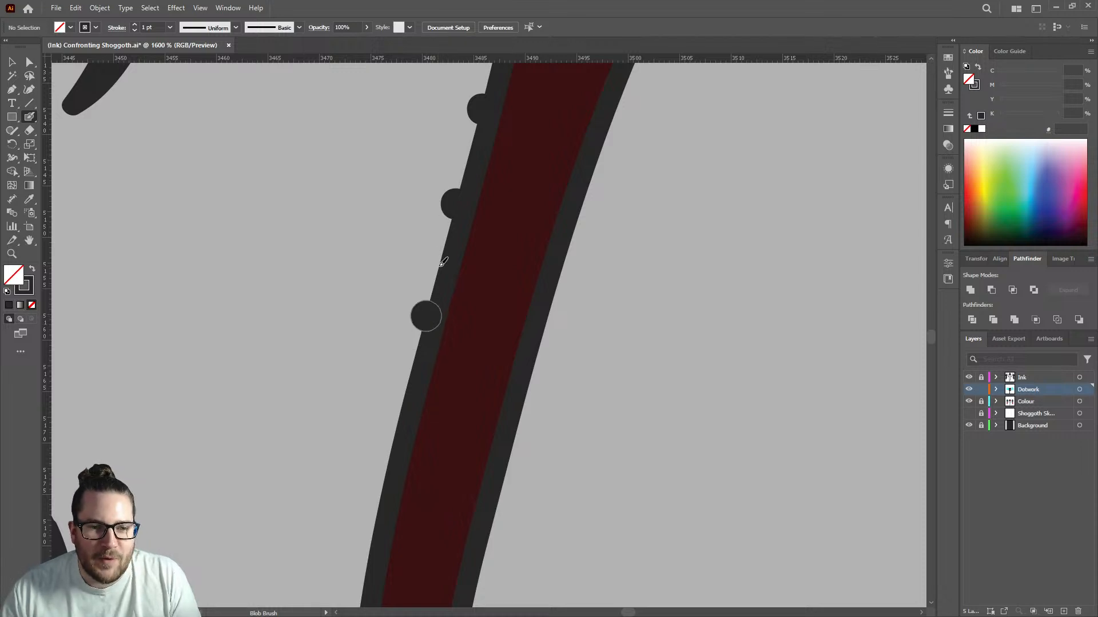
{"action": "left_click", "coordinate": [400, 418]}
Carry the dot row on with five dots around the outer left side of the long strand's lower curve.
{"action": "scroll", "coordinate": [394, 389], "scroll_direction": "down", "scroll_amount": 4}
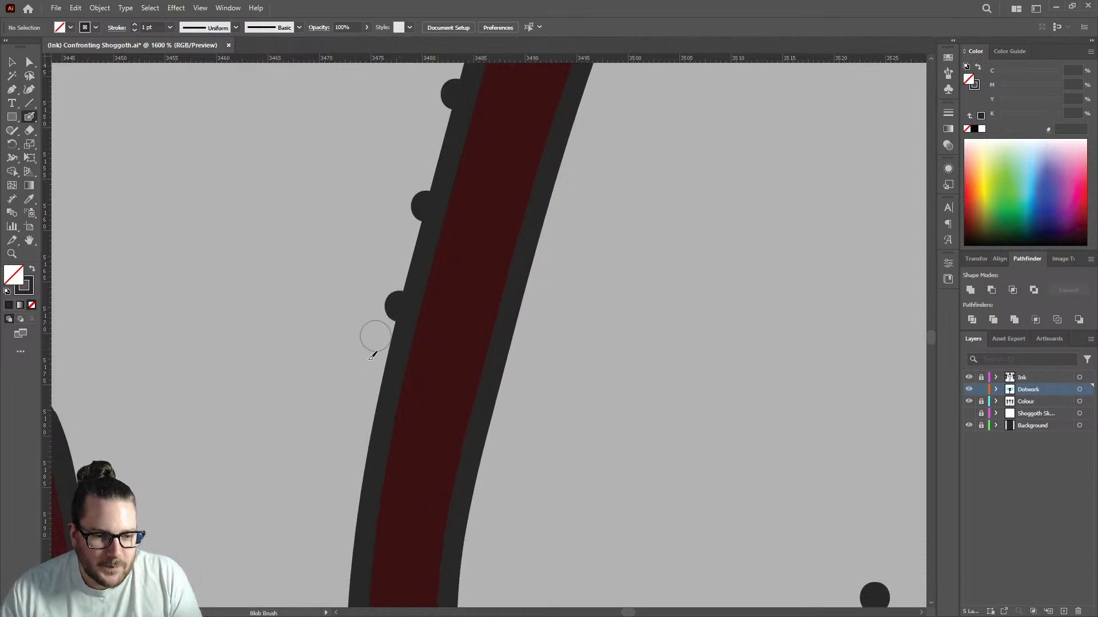
{"action": "left_click", "coordinate": [373, 426]}
{"action": "scroll", "coordinate": [373, 426], "scroll_direction": "down", "scroll_amount": 5}
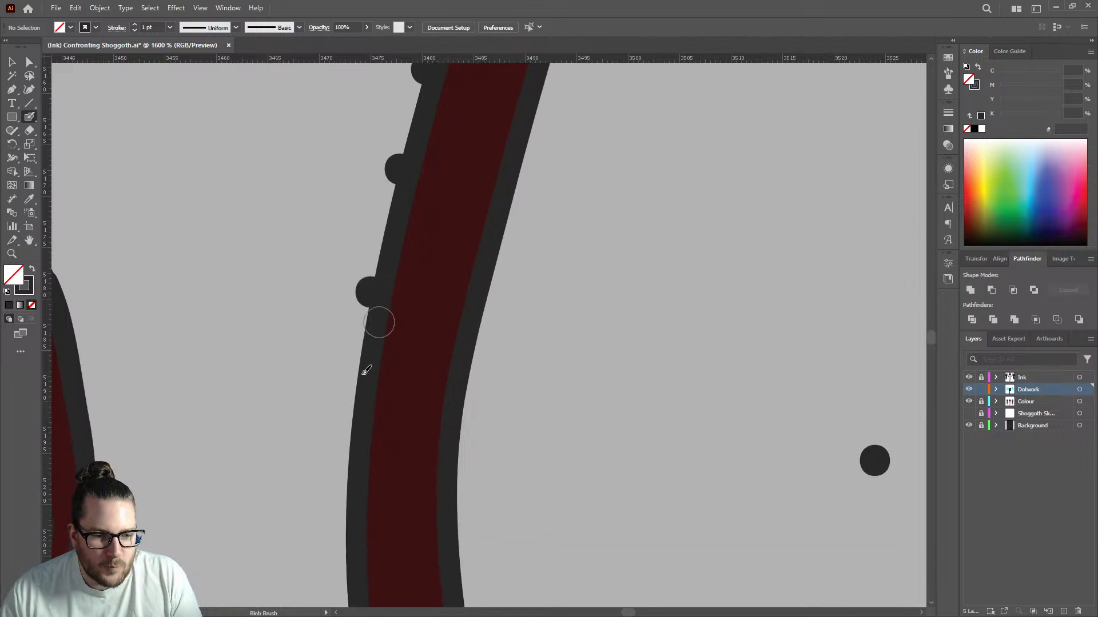
{"action": "left_click", "coordinate": [351, 424]}
{"action": "scroll", "coordinate": [350, 423], "scroll_direction": "down", "scroll_amount": 5}
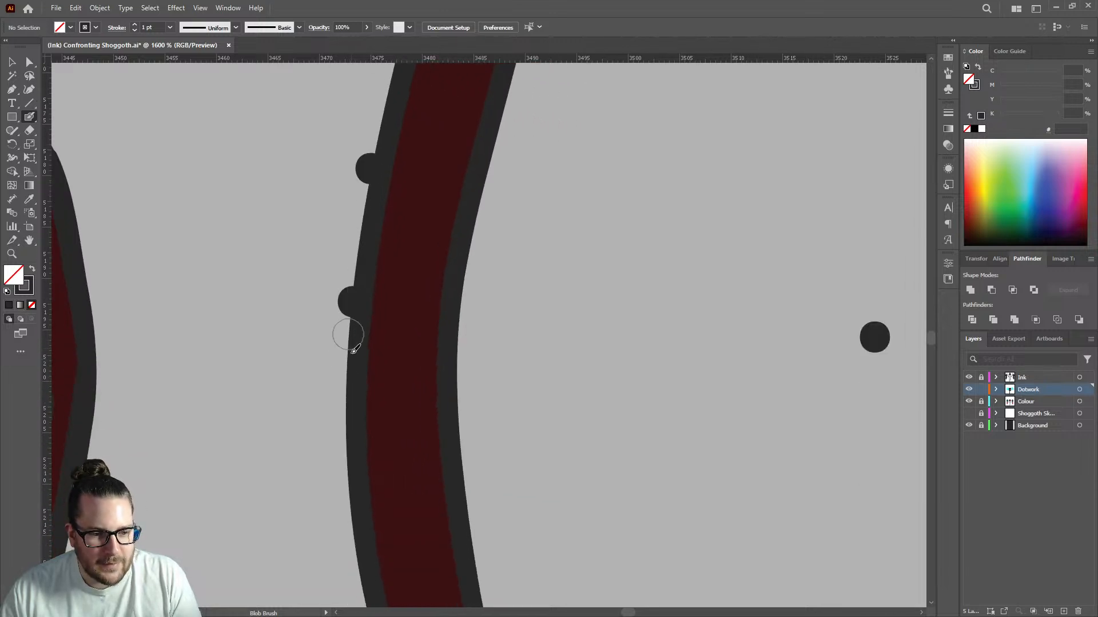
{"action": "left_click", "coordinate": [347, 408]}
{"action": "scroll", "coordinate": [347, 408], "scroll_direction": "down", "scroll_amount": 4}
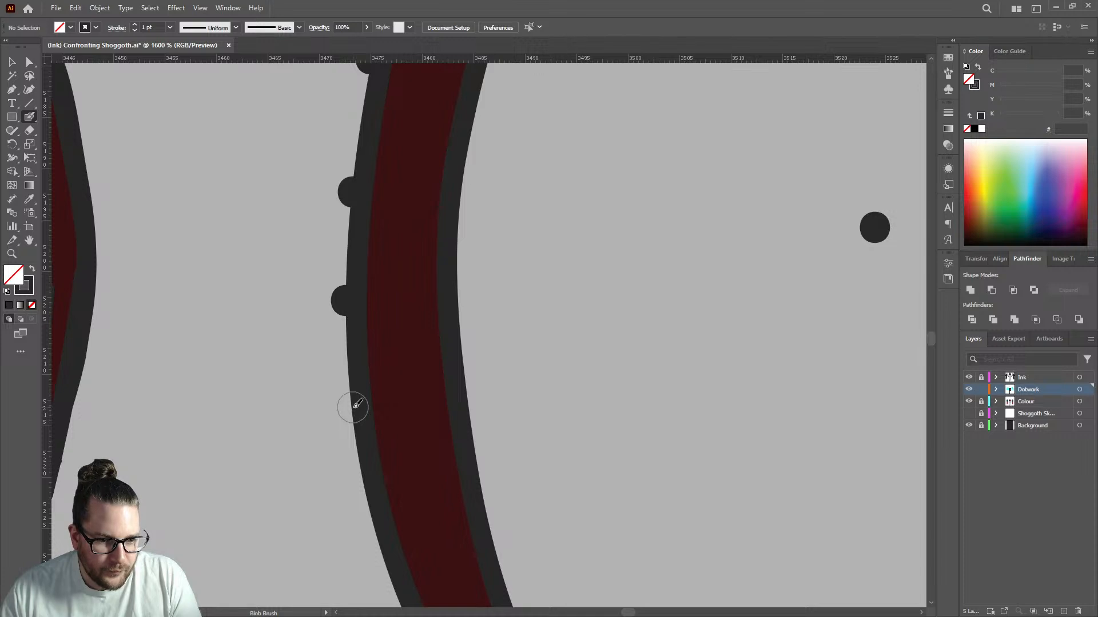
{"action": "left_click", "coordinate": [352, 407]}
{"action": "scroll", "coordinate": [351, 407], "scroll_direction": "down", "scroll_amount": 5}
{"action": "left_click", "coordinate": [372, 373]}
{"action": "scroll", "coordinate": [372, 373], "scroll_direction": "down", "scroll_amount": 5}
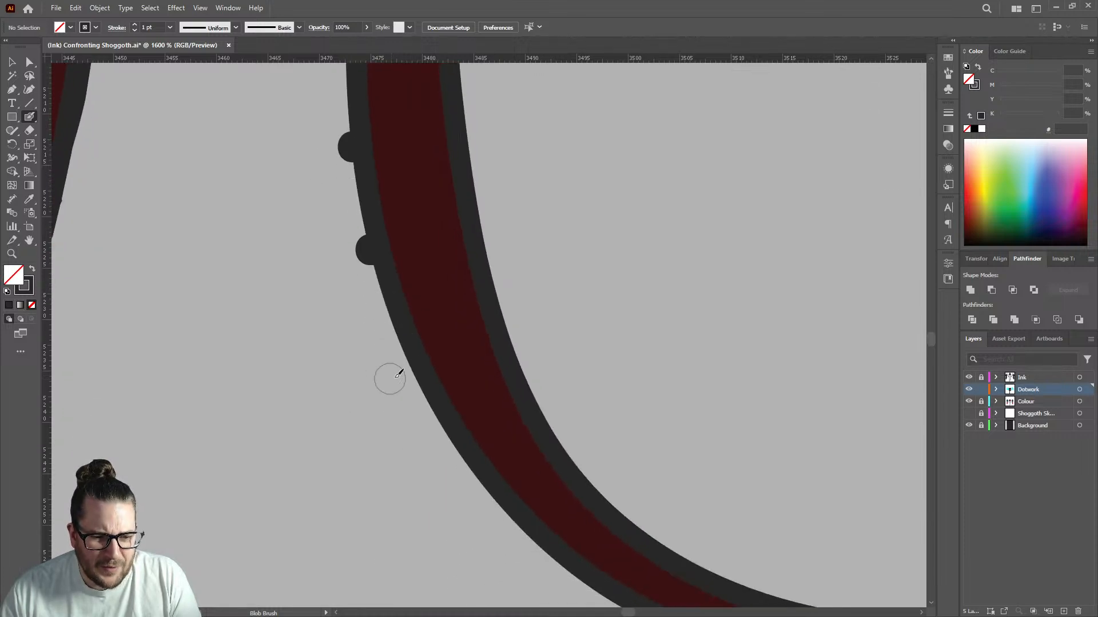
Add Blob Brush dots along the outer left edge of the long central strand, down into its bottom curl.
{"action": "left_click", "coordinate": [405, 353]}
{"action": "scroll", "coordinate": [405, 352], "scroll_direction": "down", "scroll_amount": 2}
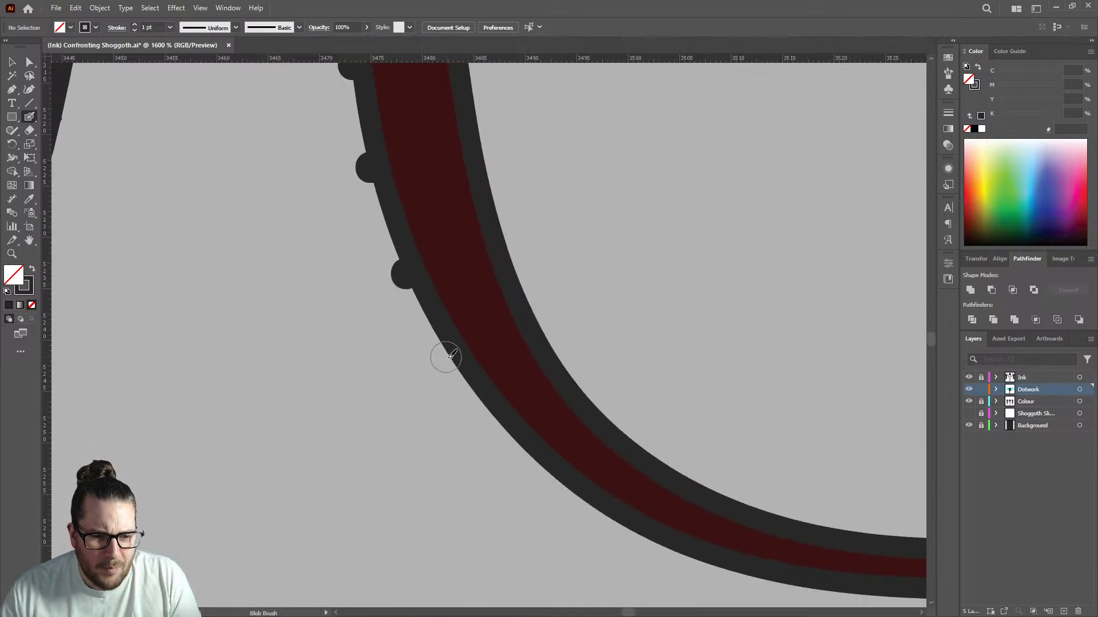
{"action": "left_click", "coordinate": [455, 363]}
{"action": "scroll", "coordinate": [495, 325], "scroll_direction": "down", "scroll_amount": 7}
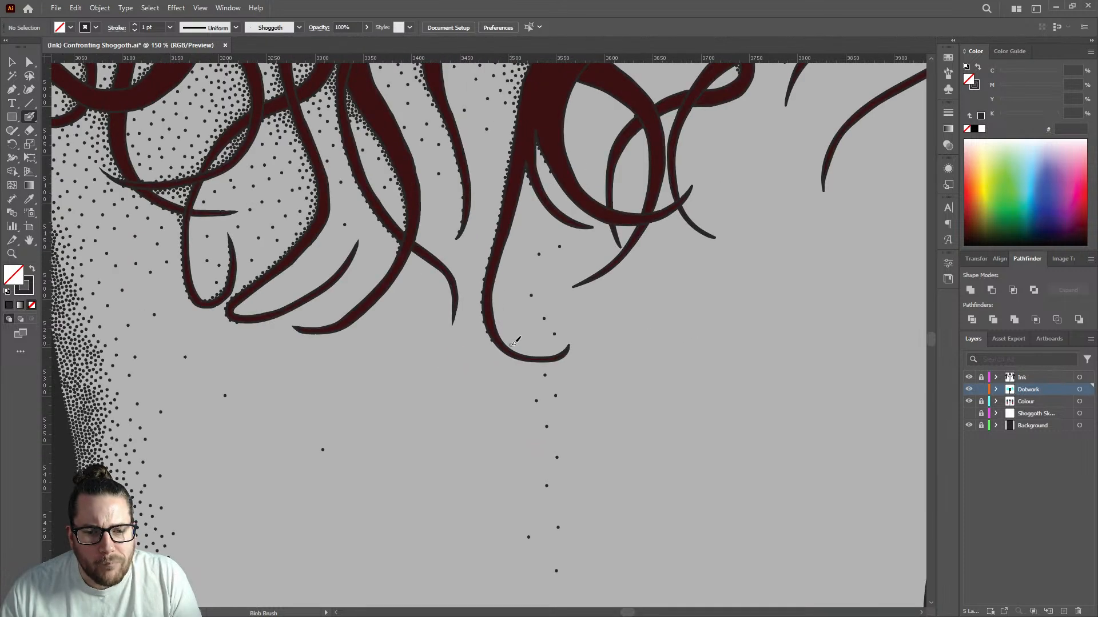
Dot the inner left edge of the sharp bend in the forked strand over the right side of the back.
{"action": "scroll", "coordinate": [453, 408], "scroll_direction": "down", "scroll_amount": 1}
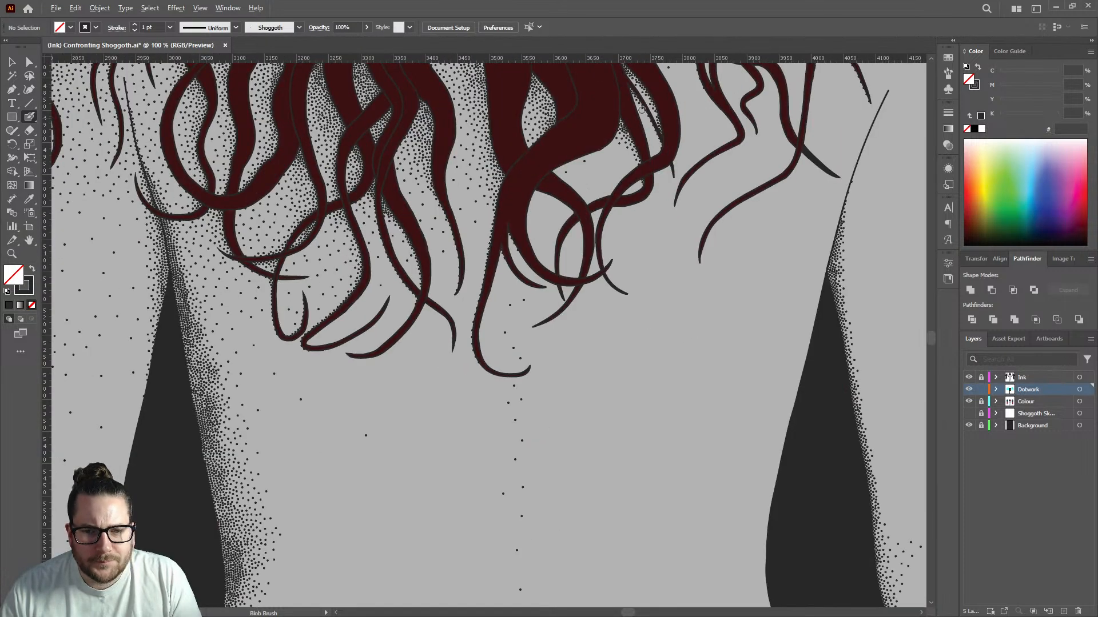
{"action": "scroll", "coordinate": [527, 281], "scroll_direction": "down", "scroll_amount": 1}
{"action": "scroll", "coordinate": [486, 325], "scroll_direction": "up", "scroll_amount": 4}
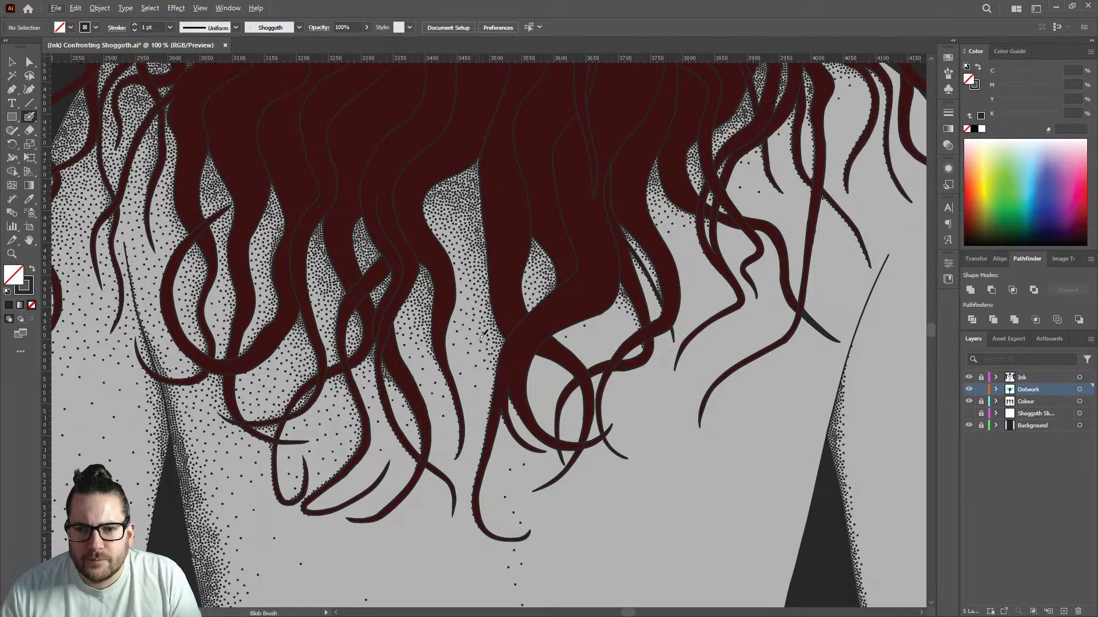
{"action": "scroll", "coordinate": [455, 321], "scroll_direction": "up", "scroll_amount": 8}
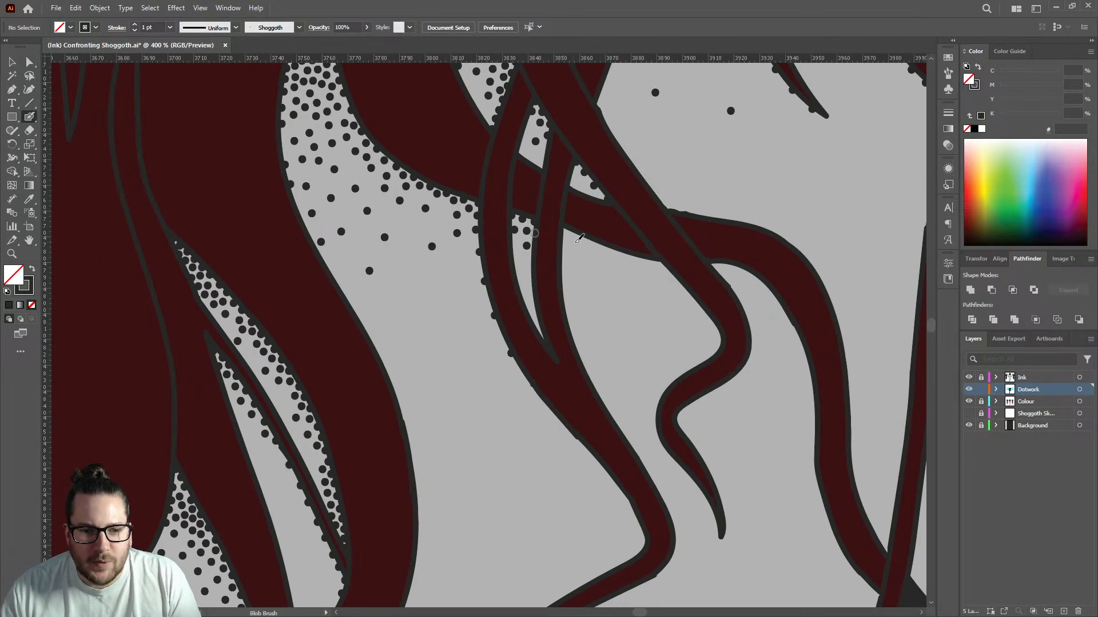
{"action": "scroll", "coordinate": [522, 221], "scroll_direction": "down", "scroll_amount": 5}
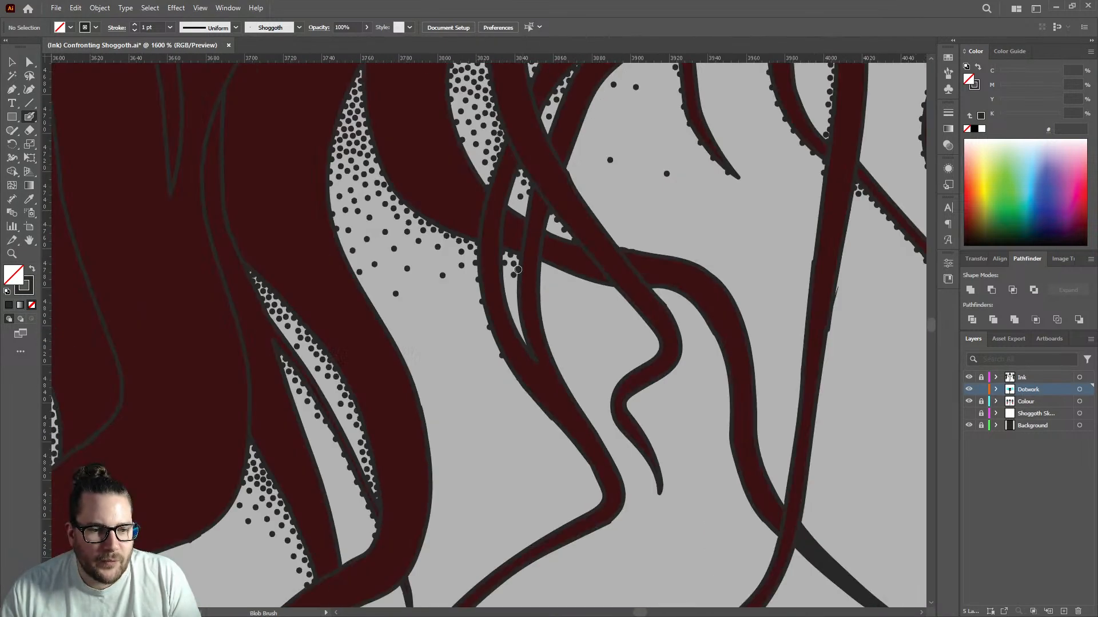
{"action": "scroll", "coordinate": [534, 451], "scroll_direction": "up", "scroll_amount": 6}
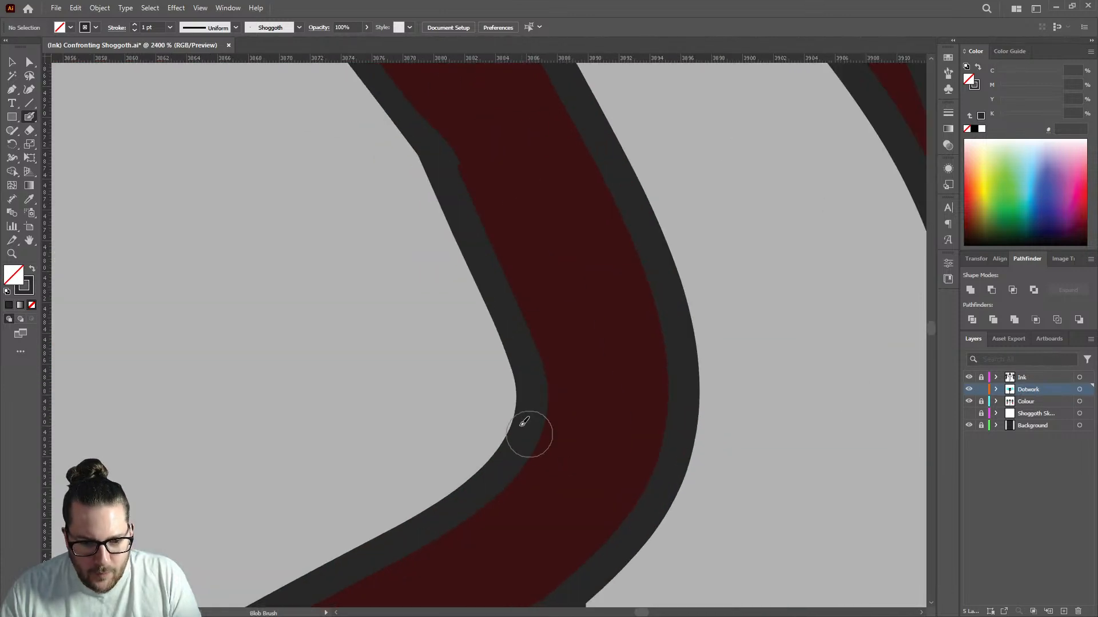
{"action": "left_click", "coordinate": [511, 422]}
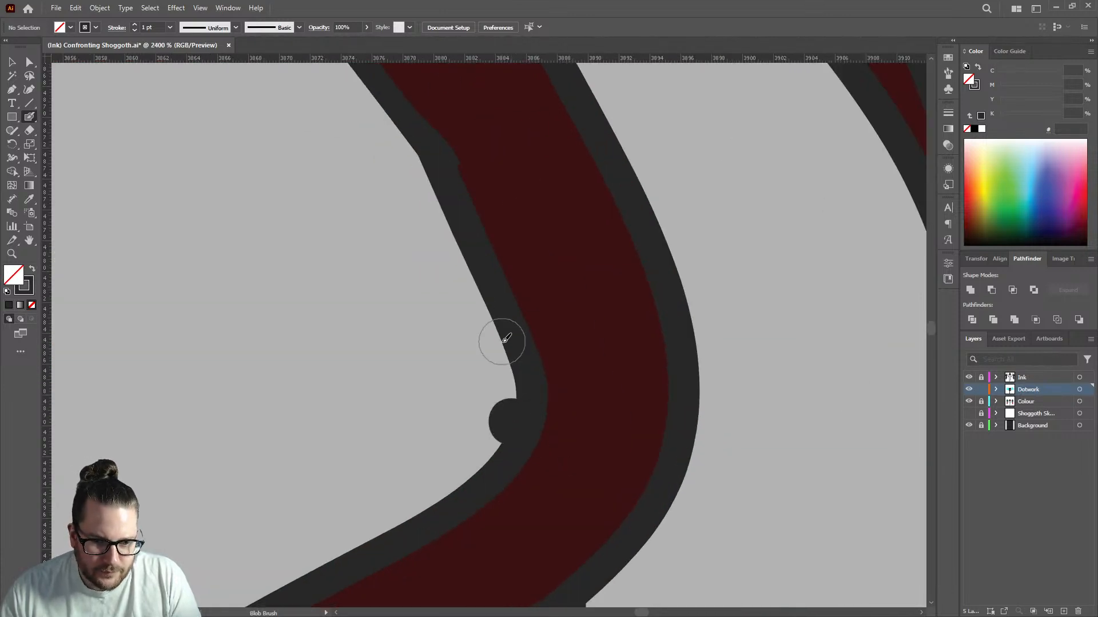
{"action": "left_click", "coordinate": [501, 342]}
{"action": "left_click", "coordinate": [449, 228]}
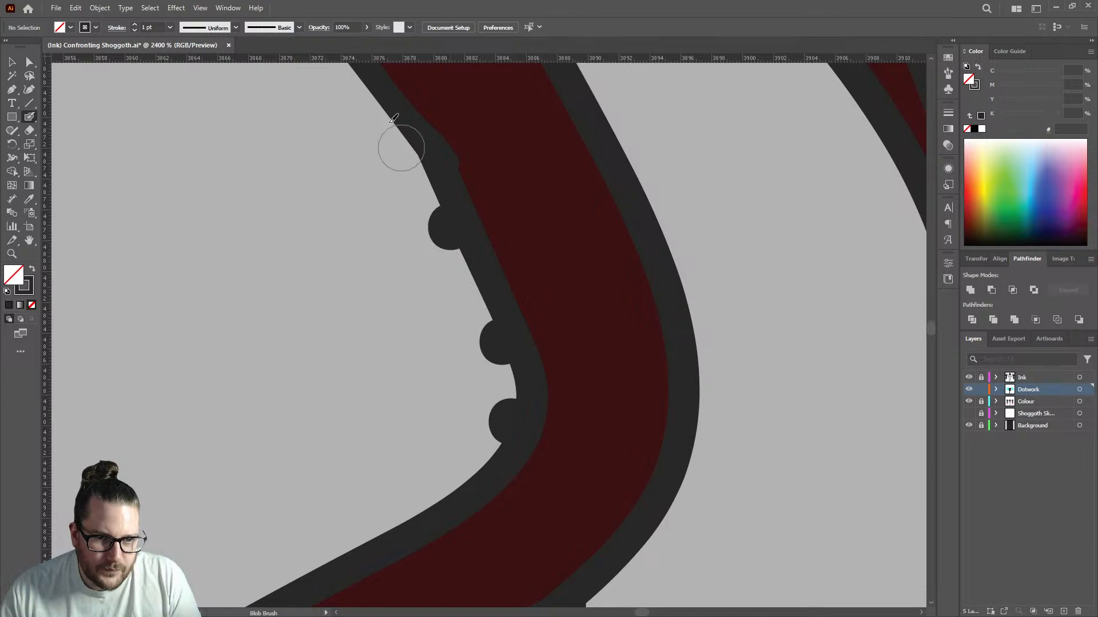
{"action": "scroll", "coordinate": [600, 273], "scroll_direction": "down", "scroll_amount": 3}
{"action": "scroll", "coordinate": [473, 238], "scroll_direction": "up", "scroll_amount": 4}
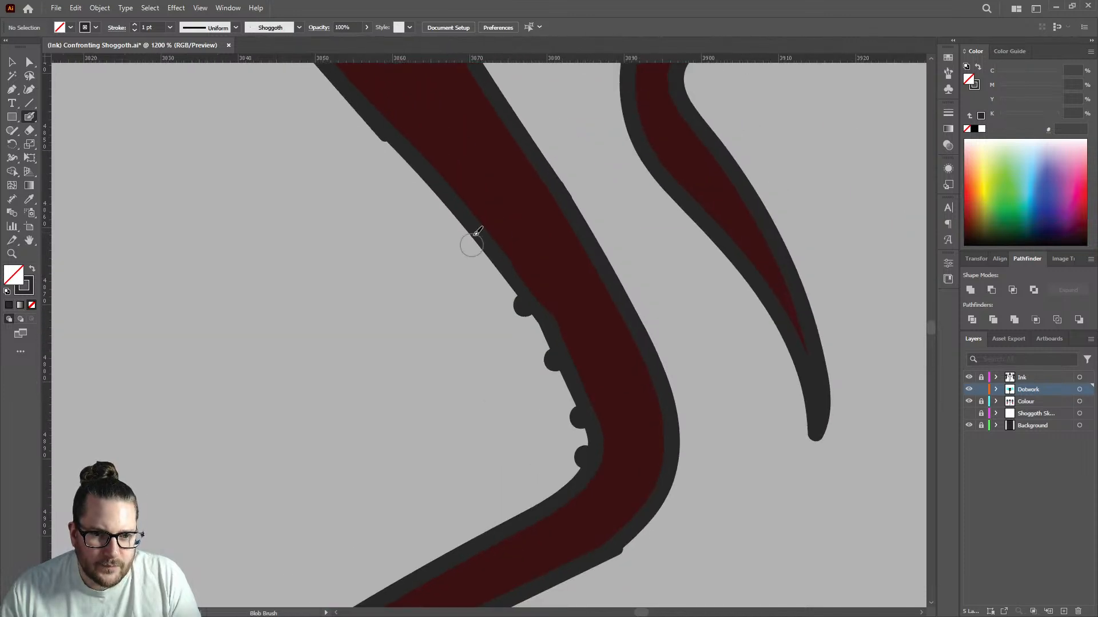
Extend the row of edge dots up the forked strand's left side, above its sharp bend.
{"action": "left_click", "coordinate": [479, 298]}
{"action": "scroll", "coordinate": [603, 262], "scroll_direction": "down", "scroll_amount": 3}
{"action": "scroll", "coordinate": [561, 233], "scroll_direction": "up", "scroll_amount": 3}
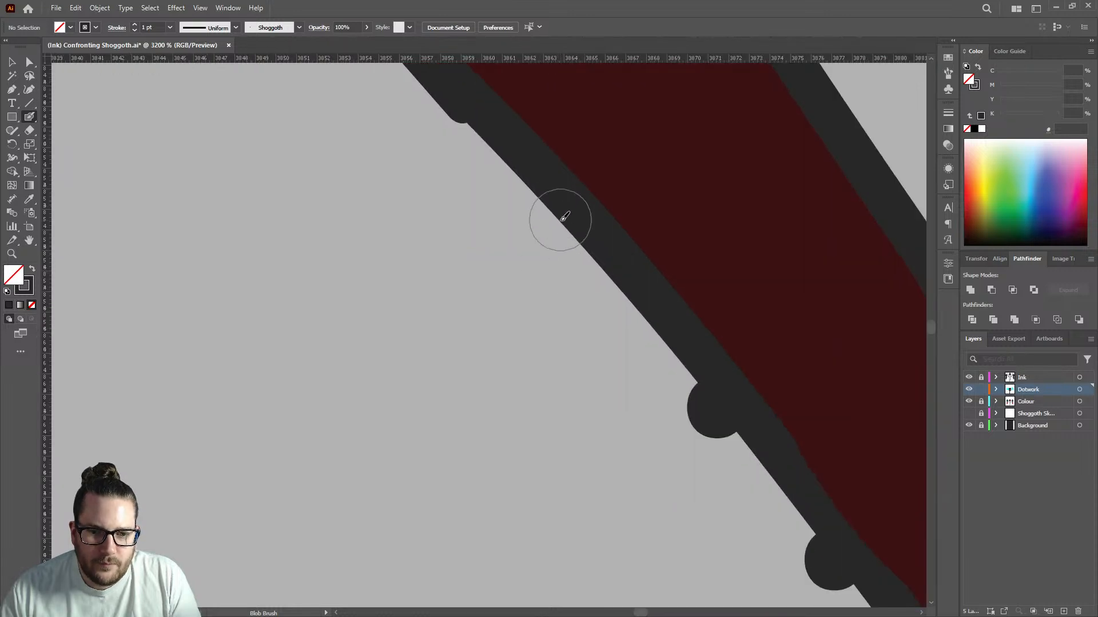
{"action": "scroll", "coordinate": [727, 337], "scroll_direction": "down", "scroll_amount": 4}
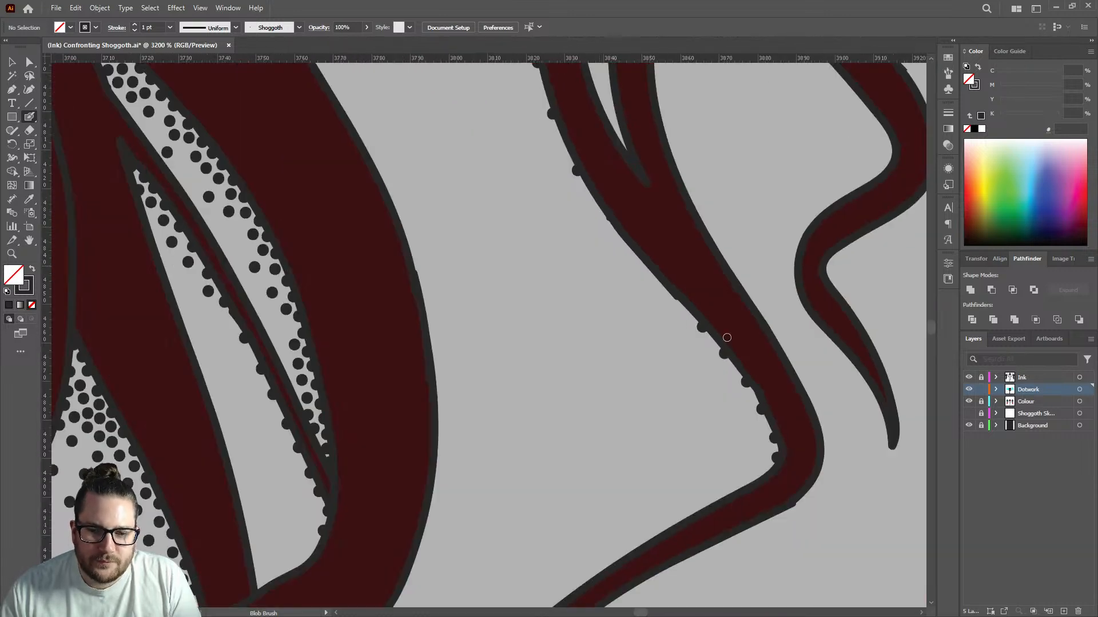
Fill the undotted stretch of the forked strand's left edge below the fork with evenly spaced dots.
{"action": "scroll", "coordinate": [726, 338], "scroll_direction": "down", "scroll_amount": 3}
{"action": "scroll", "coordinate": [629, 235], "scroll_direction": "up", "scroll_amount": 8}
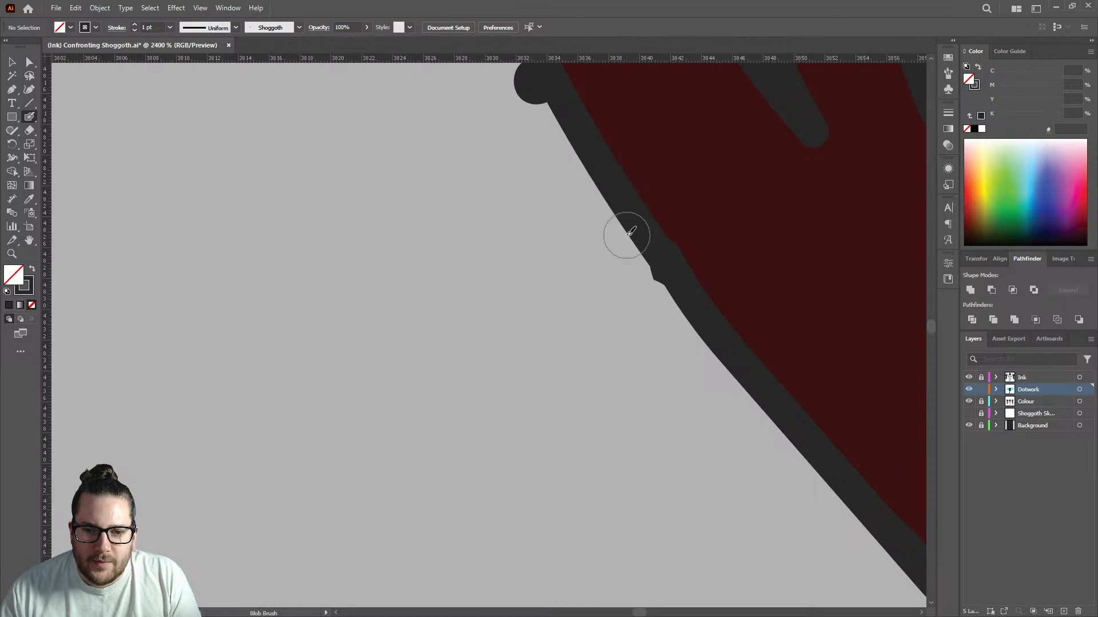
{"action": "left_click", "coordinate": [626, 234]}
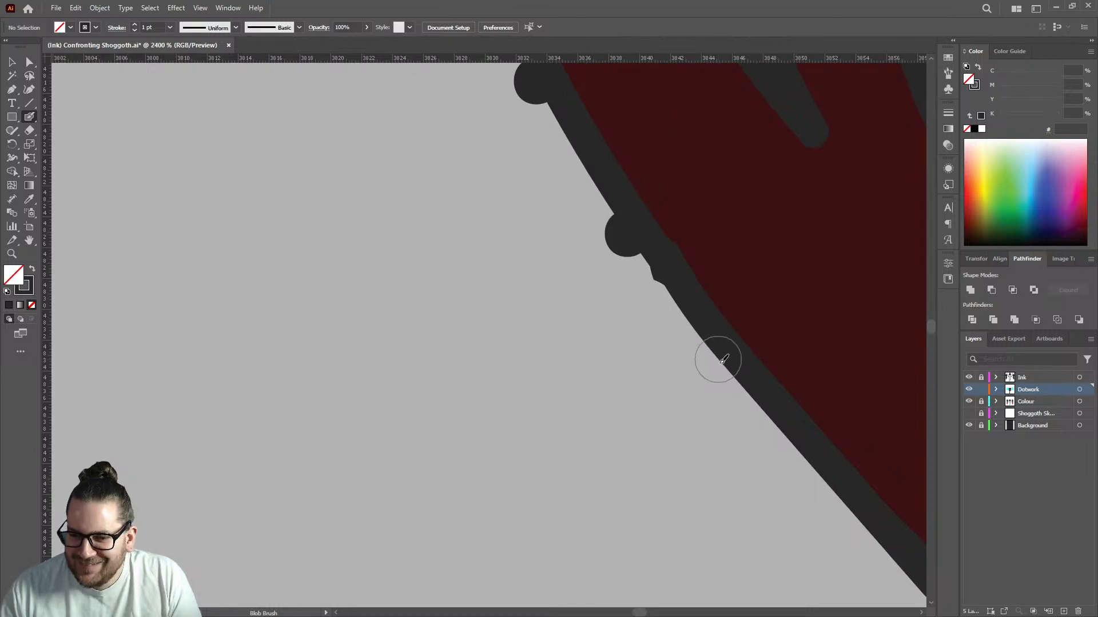
{"action": "left_click", "coordinate": [714, 360]}
{"action": "scroll", "coordinate": [756, 404], "scroll_direction": "down", "scroll_amount": 3}
{"action": "scroll", "coordinate": [756, 404], "scroll_direction": "up", "scroll_amount": 2}
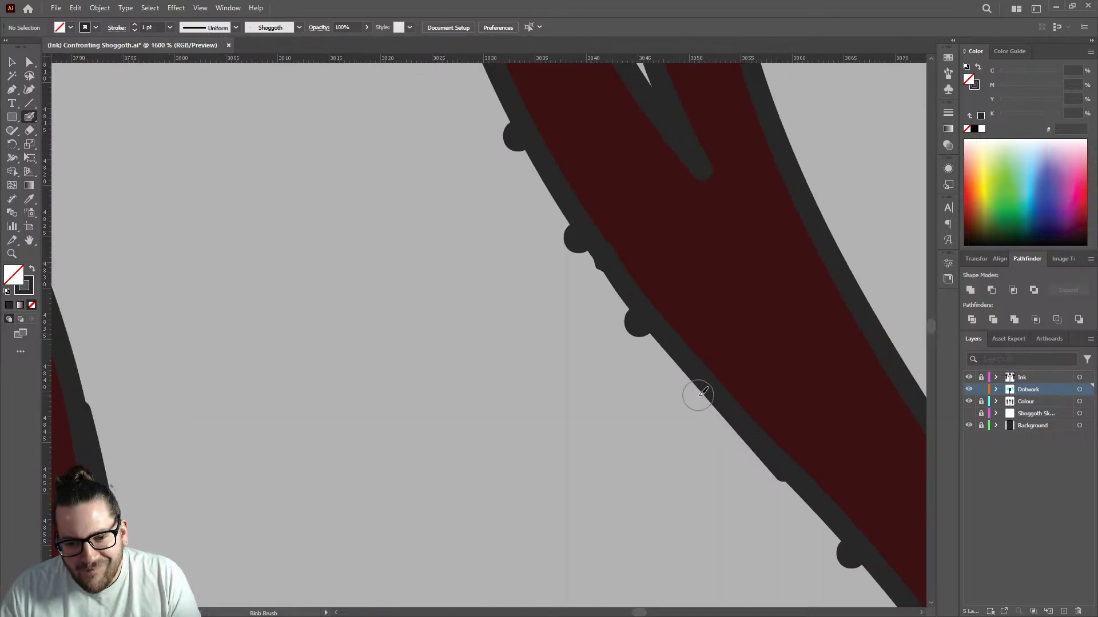
{"action": "left_click", "coordinate": [738, 407]}
{"action": "left_click", "coordinate": [779, 477]}
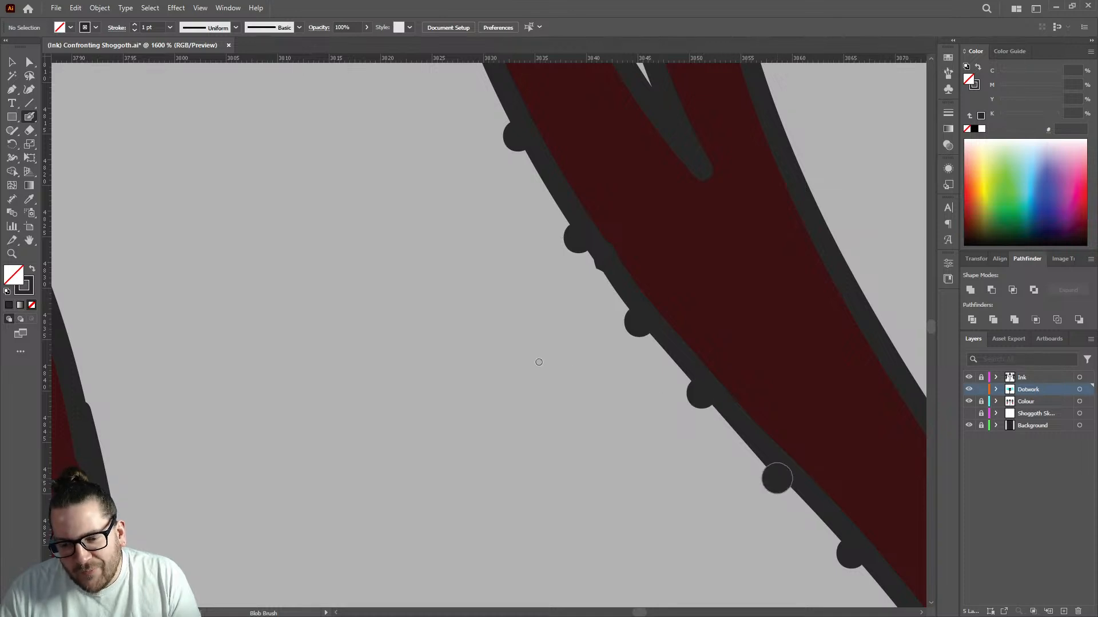
Place dots on the underside of the thick looping strand, just above where the thinner strand passes behind it.
{"action": "scroll", "coordinate": [539, 363], "scroll_direction": "down", "scroll_amount": 4}
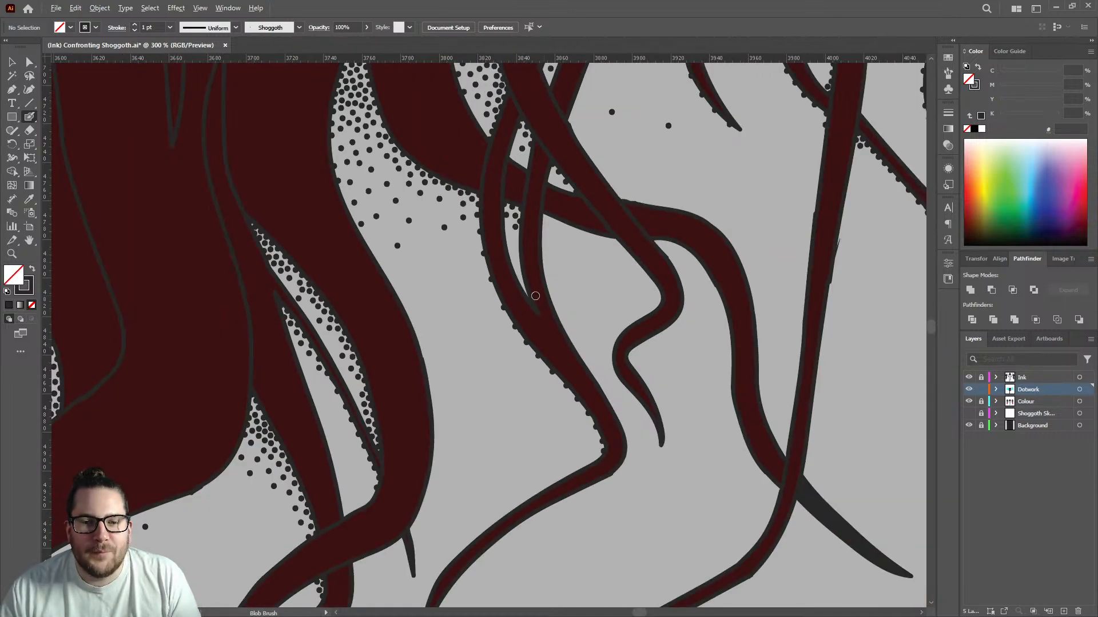
{"action": "scroll", "coordinate": [536, 296], "scroll_direction": "down", "scroll_amount": 1}
{"action": "scroll", "coordinate": [634, 259], "scroll_direction": "down", "scroll_amount": 1}
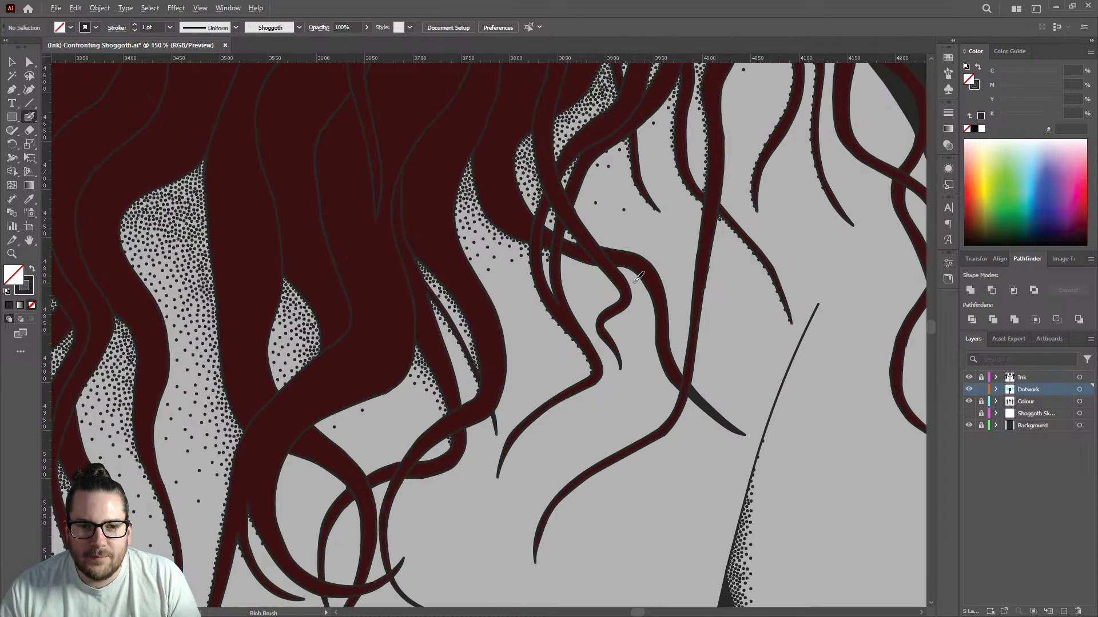
{"action": "scroll", "coordinate": [588, 285], "scroll_direction": "down", "scroll_amount": 1}
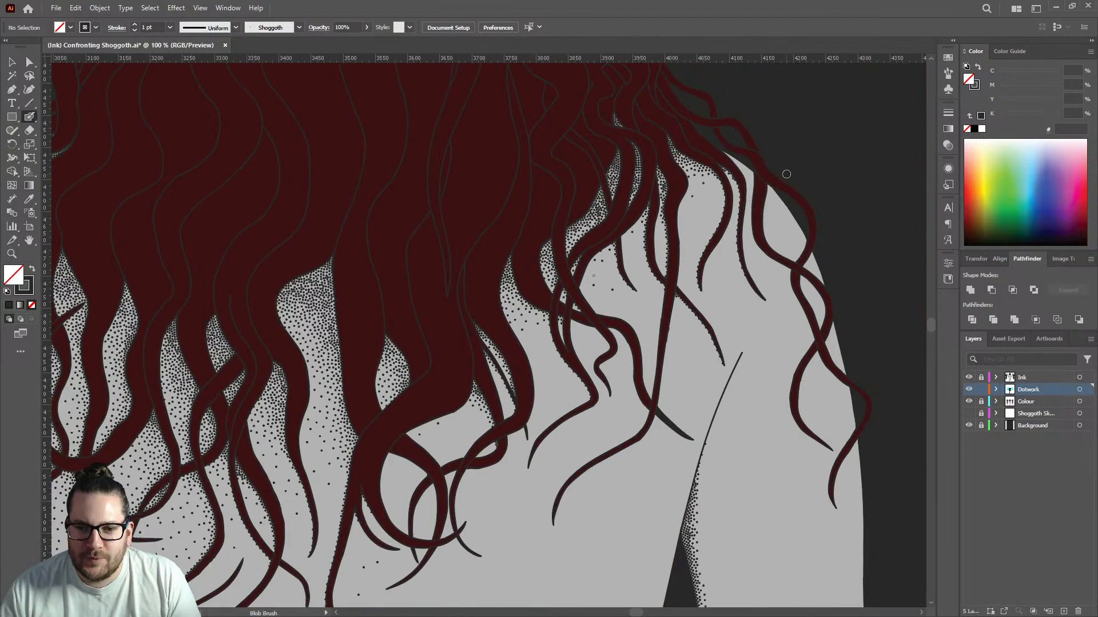
{"action": "scroll", "coordinate": [786, 174], "scroll_direction": "up", "scroll_amount": 2}
{"action": "scroll", "coordinate": [774, 177], "scroll_direction": "down", "scroll_amount": 4}
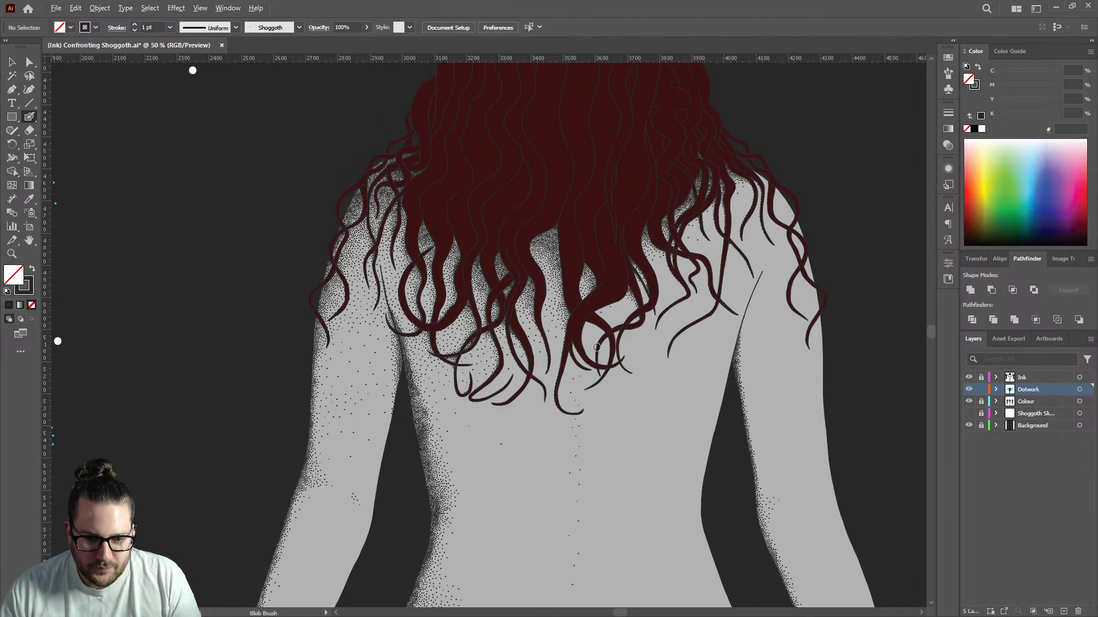
{"action": "scroll", "coordinate": [596, 347], "scroll_direction": "up", "scroll_amount": 9}
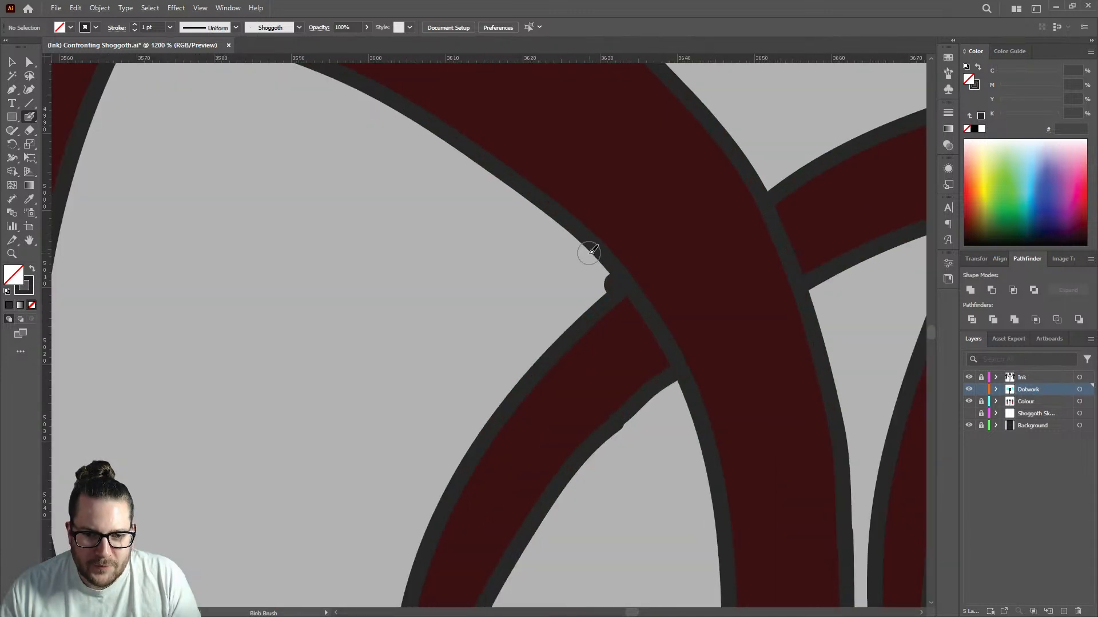
{"action": "left_click", "coordinate": [589, 252]}
{"action": "left_click", "coordinate": [543, 213]}
{"action": "scroll", "coordinate": [479, 227], "scroll_direction": "up", "scroll_amount": 3}
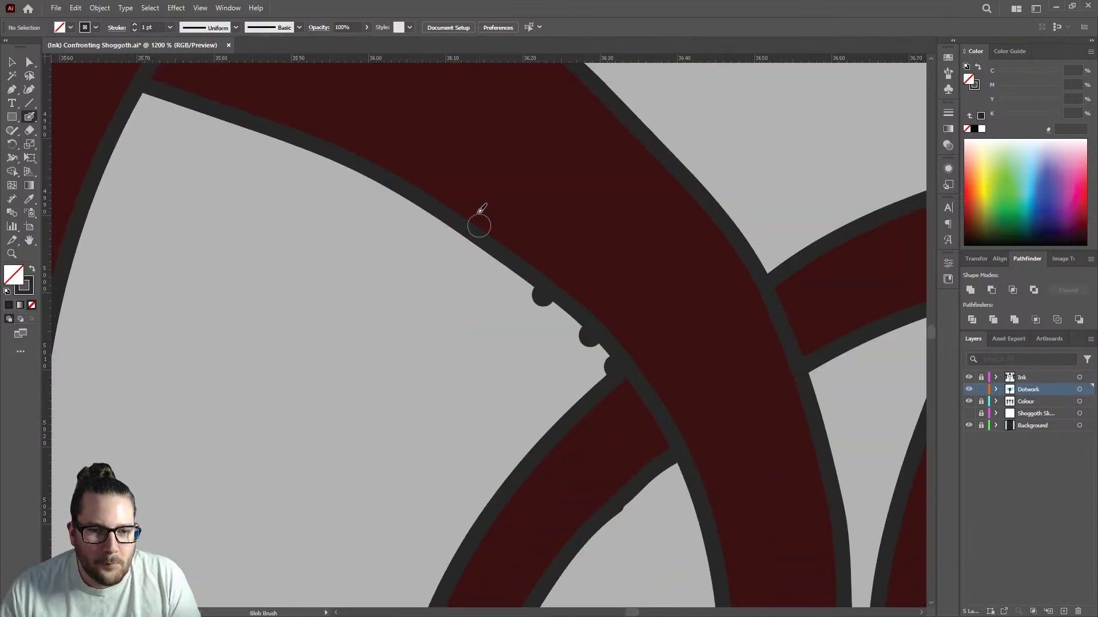
Continue the dots along the thick looping strand's underside up to its junction with the long central strand.
{"action": "scroll", "coordinate": [479, 227], "scroll_direction": "up", "scroll_amount": 1}
{"action": "left_click", "coordinate": [462, 250]}
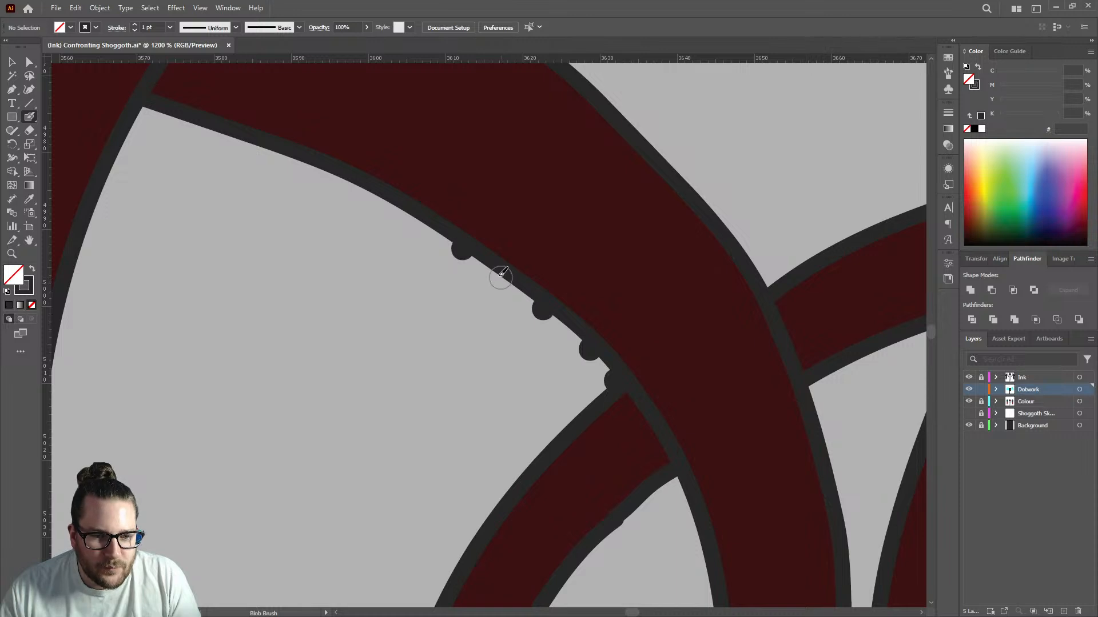
{"action": "left_click", "coordinate": [501, 277]}
{"action": "left_click", "coordinate": [401, 211]}
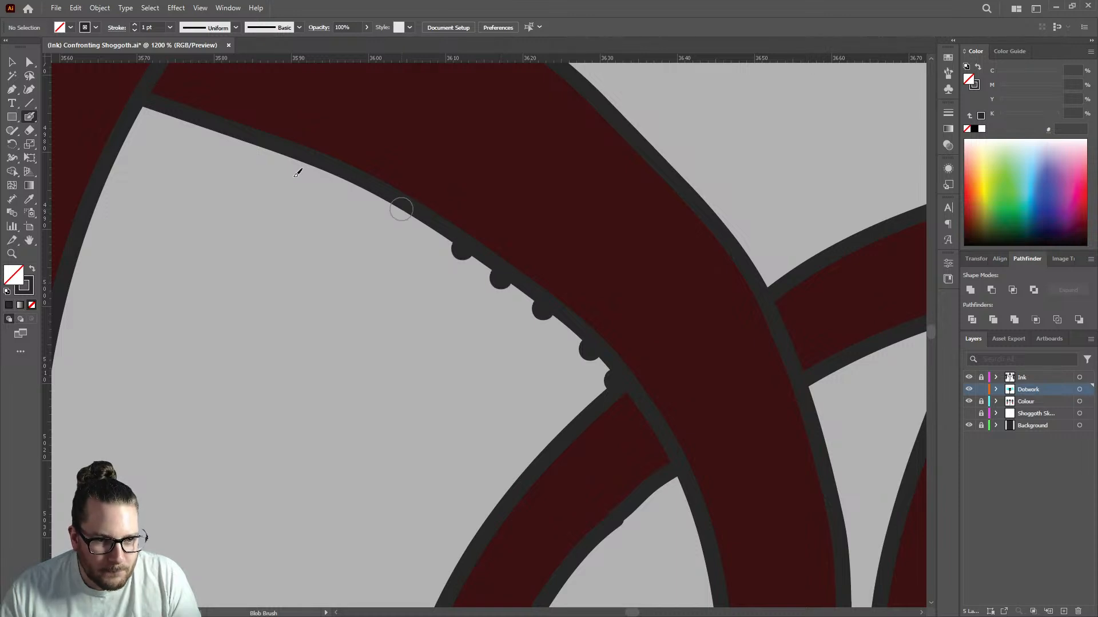
{"action": "left_click", "coordinate": [338, 177]}
{"action": "left_click", "coordinate": [268, 150]}
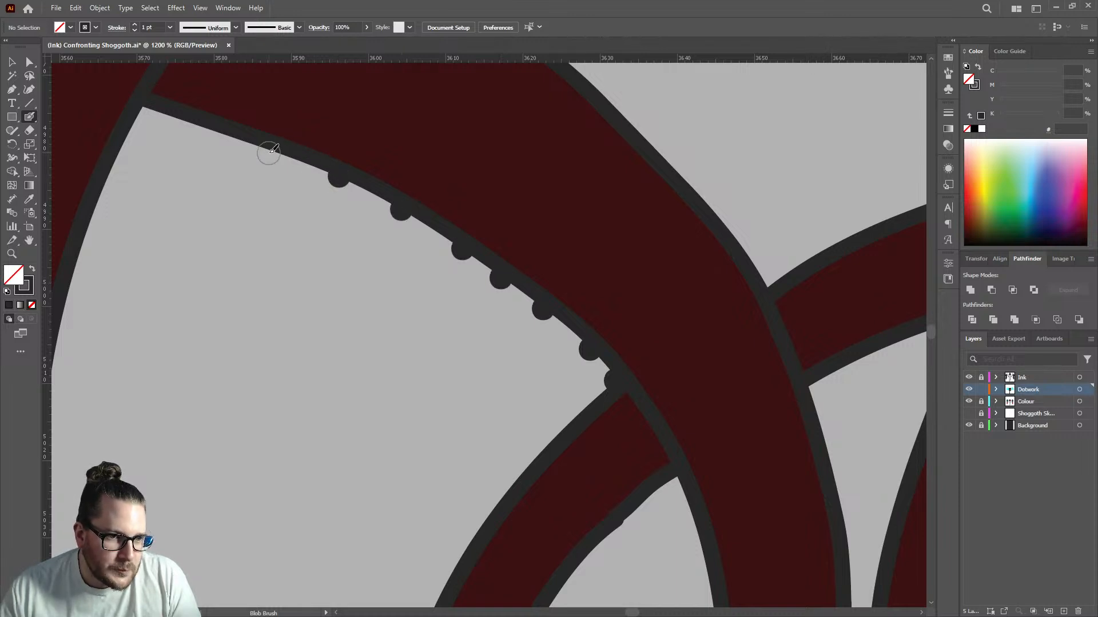
{"action": "left_click", "coordinate": [199, 130]}
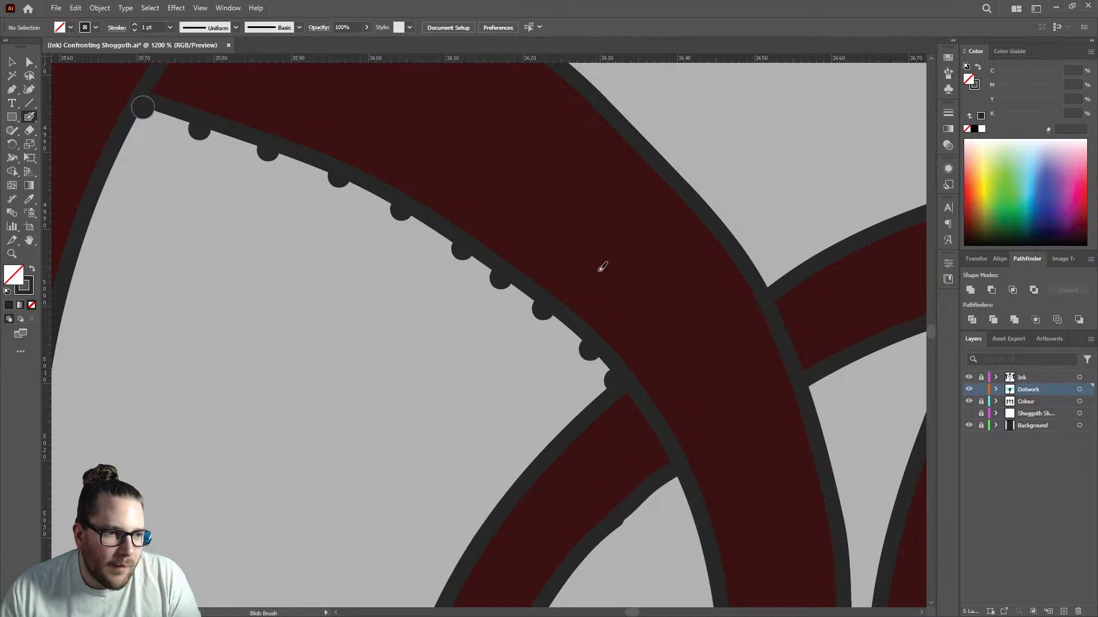
Dot the thick looping strand's left edge inside the loop, starting at the narrow corner below the crossing.
{"action": "scroll", "coordinate": [603, 267], "scroll_direction": "down", "scroll_amount": 4}
{"action": "scroll", "coordinate": [634, 332], "scroll_direction": "up", "scroll_amount": 5}
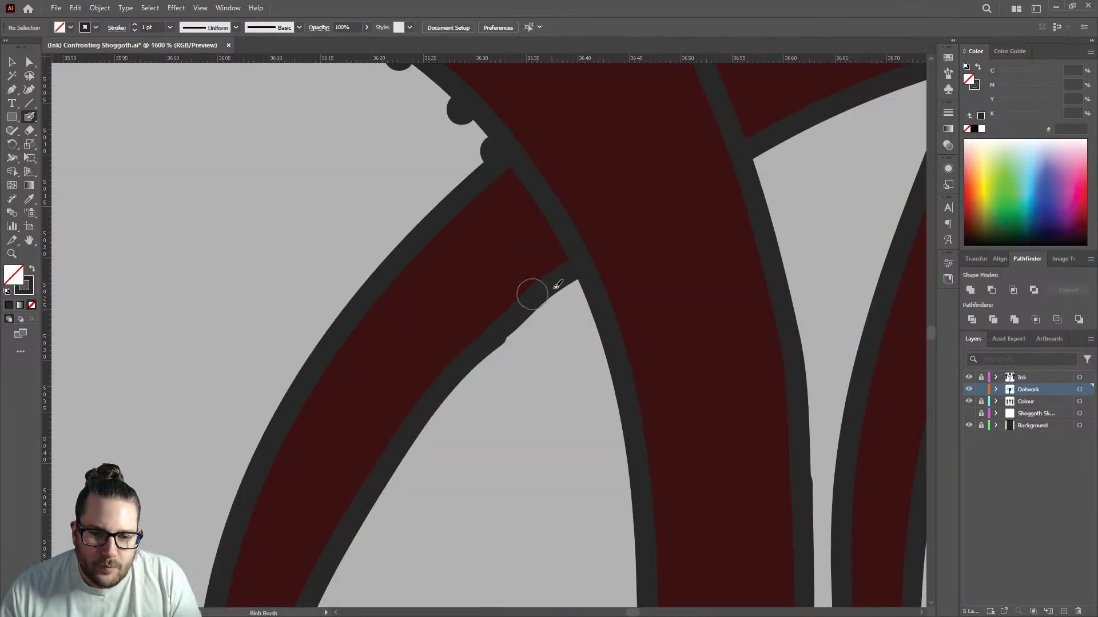
{"action": "left_click", "coordinate": [578, 281]}
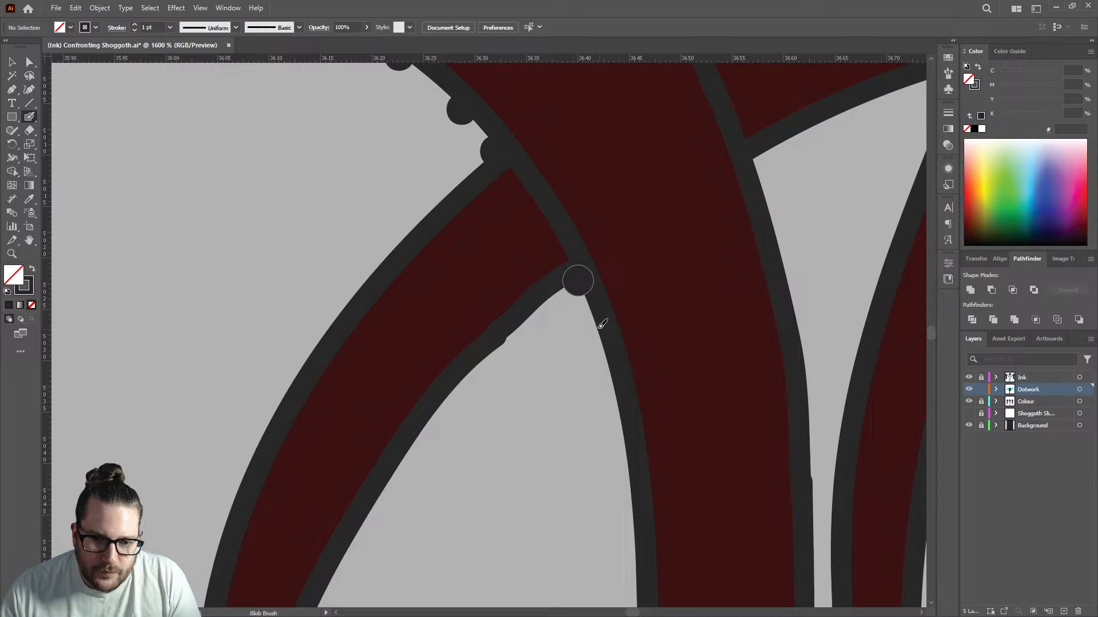
{"action": "left_click", "coordinate": [594, 326]}
{"action": "left_click", "coordinate": [608, 381]}
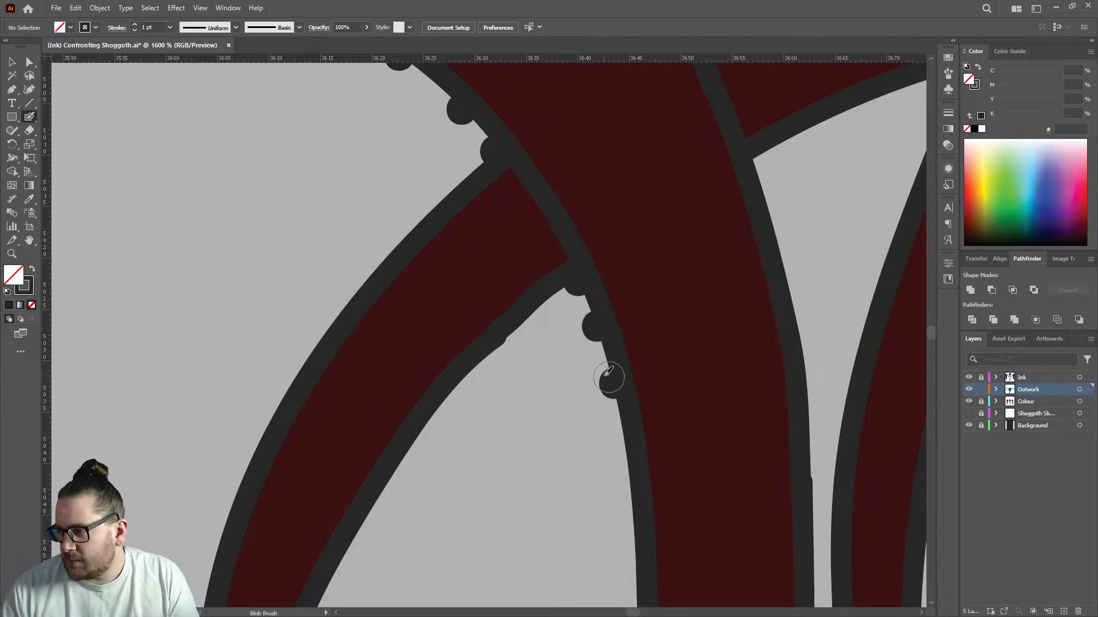
{"action": "scroll", "coordinate": [630, 392], "scroll_direction": "up", "scroll_amount": 1}
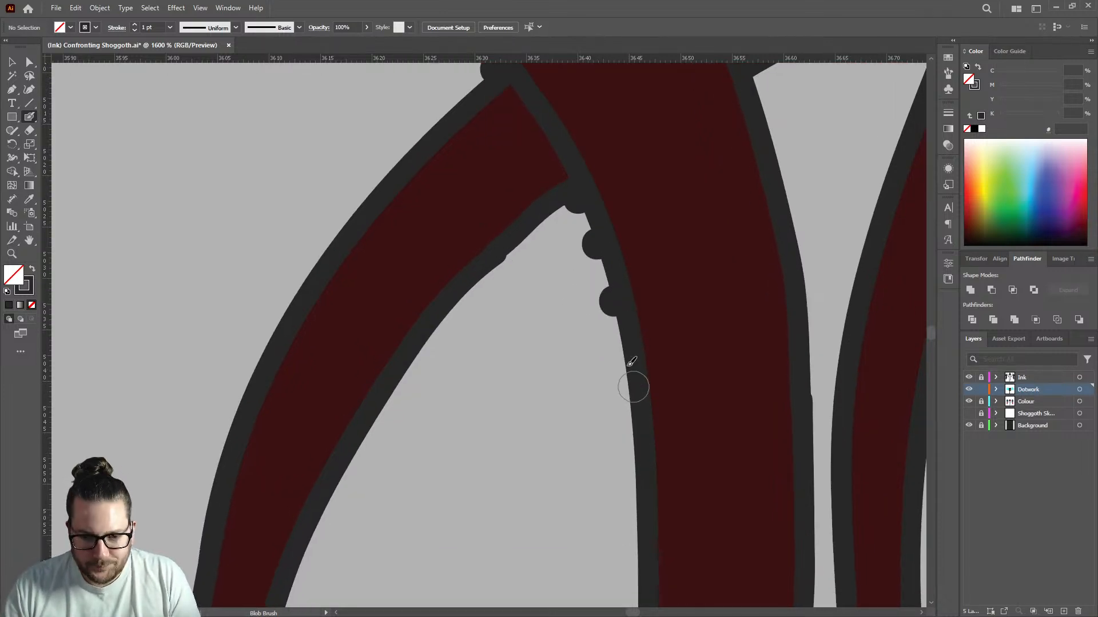
{"action": "scroll", "coordinate": [632, 379], "scroll_direction": "up", "scroll_amount": 1}
{"action": "left_click", "coordinate": [632, 370]}
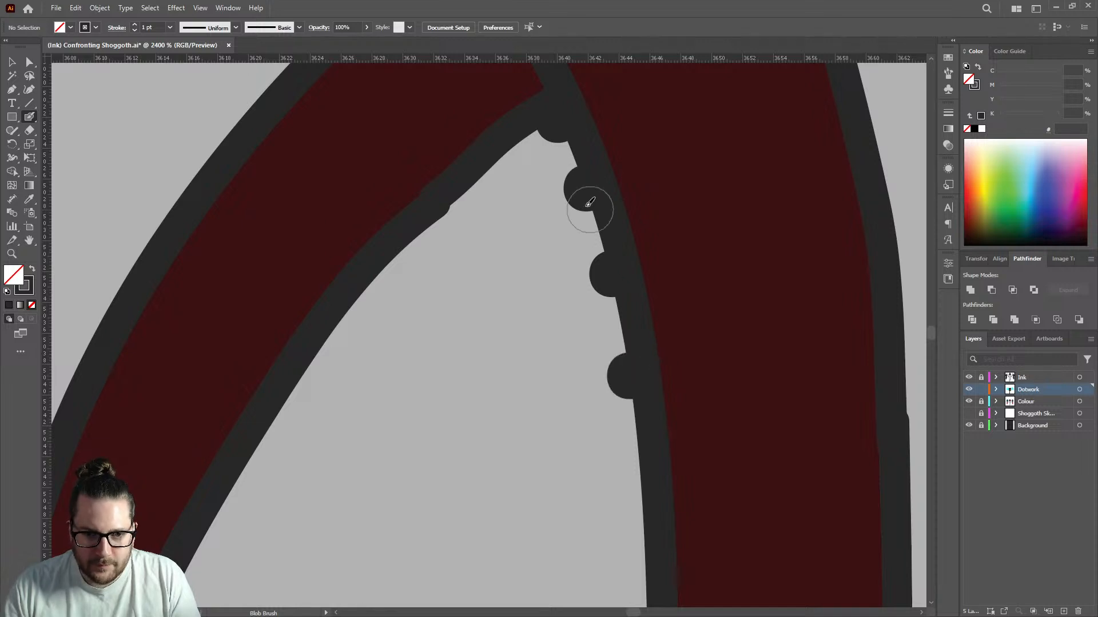
{"action": "left_click", "coordinate": [644, 498]}
Continue the evenly spaced dots down the looping strand's left edge inside the loop, along its nearly vertical middle stretch.
{"action": "scroll", "coordinate": [644, 492], "scroll_direction": "down", "scroll_amount": 2}
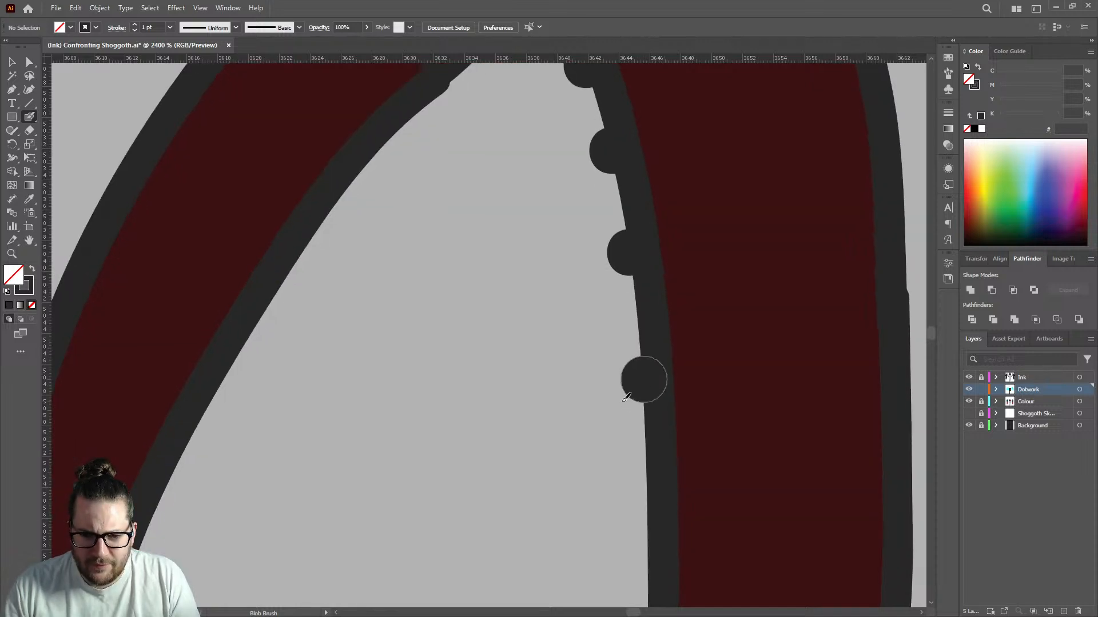
{"action": "left_click", "coordinate": [647, 403]}
{"action": "scroll", "coordinate": [648, 424], "scroll_direction": "down", "scroll_amount": 1}
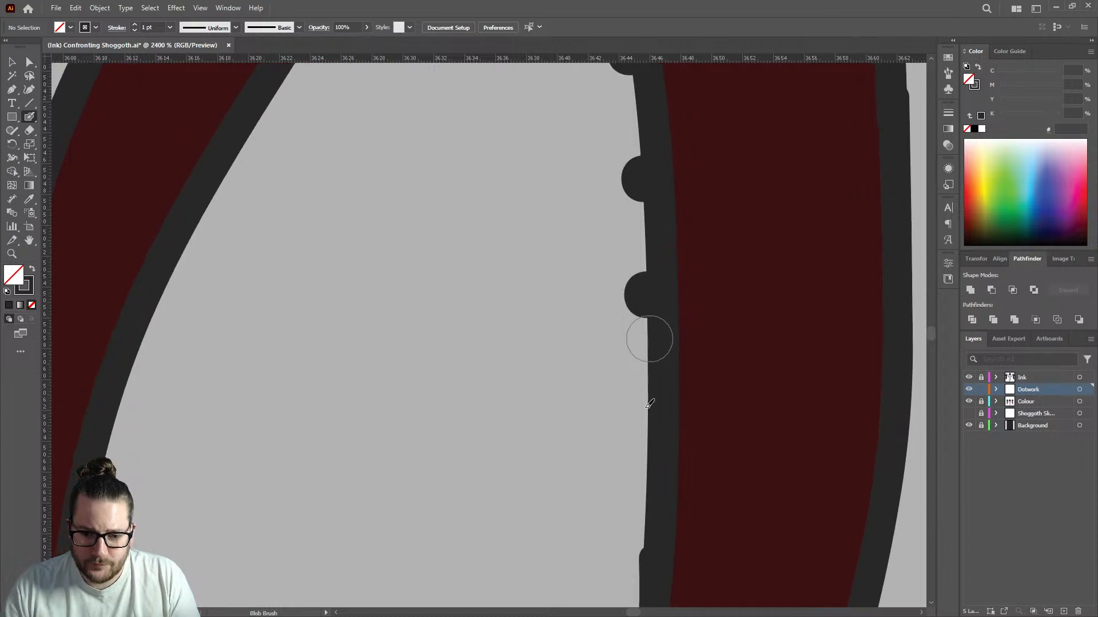
{"action": "left_click", "coordinate": [648, 411]}
{"action": "scroll", "coordinate": [651, 407], "scroll_direction": "down", "scroll_amount": 1}
{"action": "left_click", "coordinate": [647, 411]}
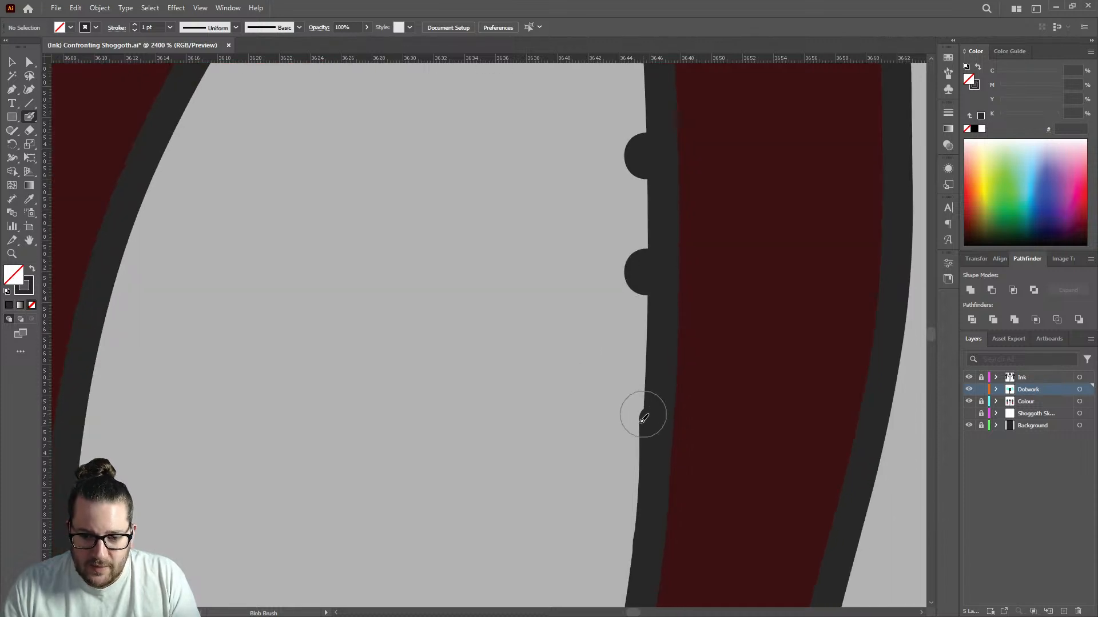
{"action": "left_click", "coordinate": [643, 415]}
{"action": "scroll", "coordinate": [644, 416], "scroll_direction": "down", "scroll_amount": 1}
Extend the dots along the looping strand's inward-curving lower left edge, down to the corner where it meets the crossing strand.
{"action": "left_click", "coordinate": [633, 422]}
{"action": "scroll", "coordinate": [632, 422], "scroll_direction": "down", "scroll_amount": 1}
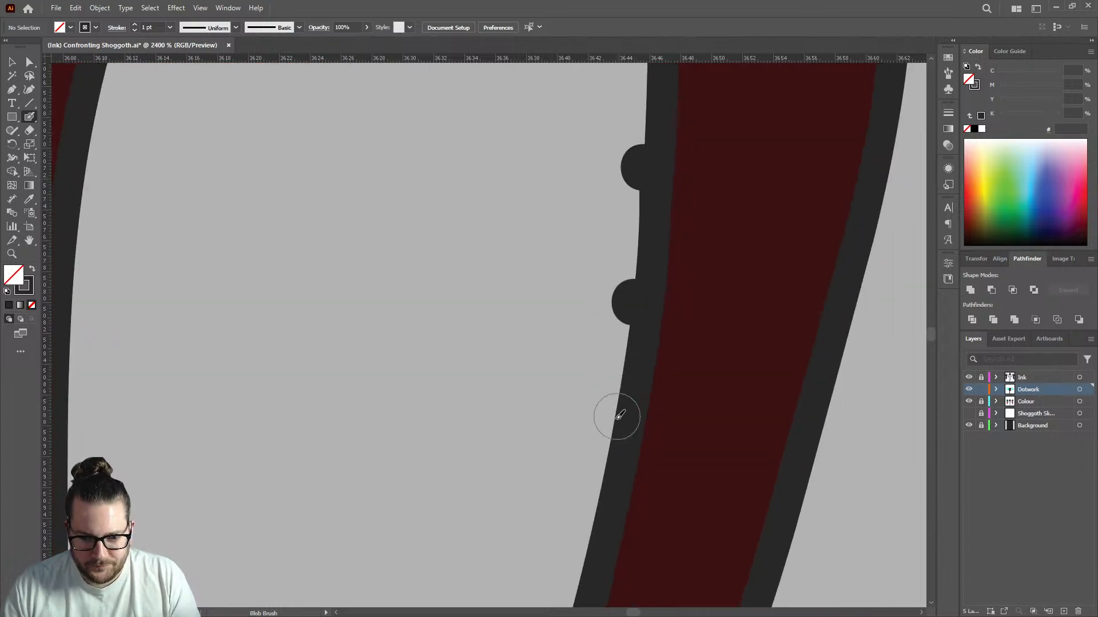
{"action": "left_click", "coordinate": [617, 417]}
{"action": "scroll", "coordinate": [606, 414], "scroll_direction": "down", "scroll_amount": 1}
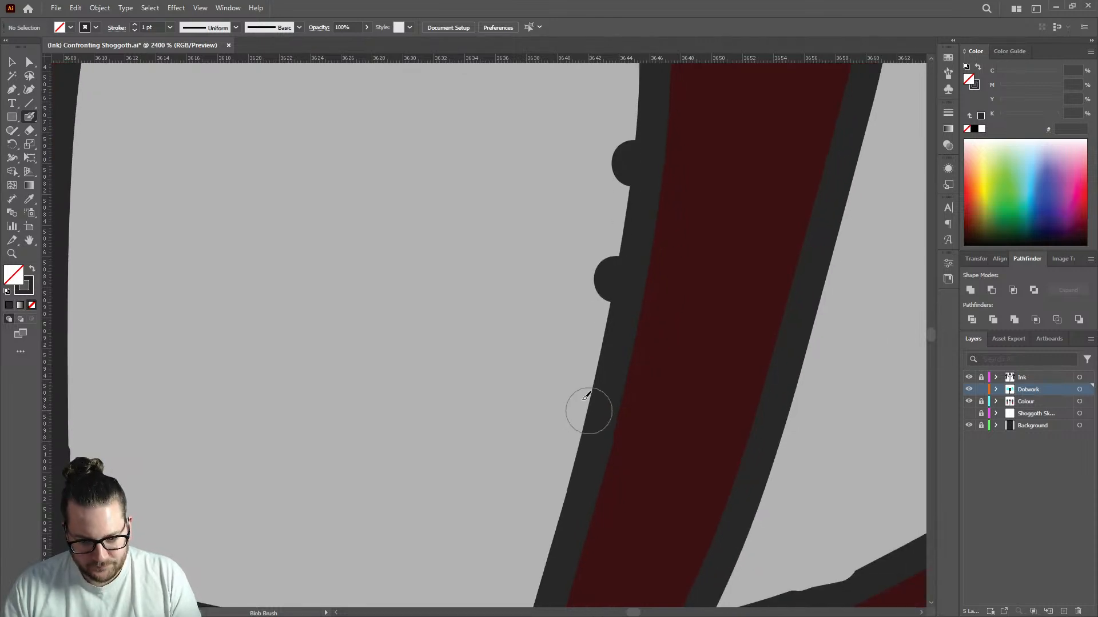
{"action": "left_click", "coordinate": [589, 411]}
{"action": "scroll", "coordinate": [575, 397], "scroll_direction": "down", "scroll_amount": 1}
{"action": "left_click", "coordinate": [559, 390]}
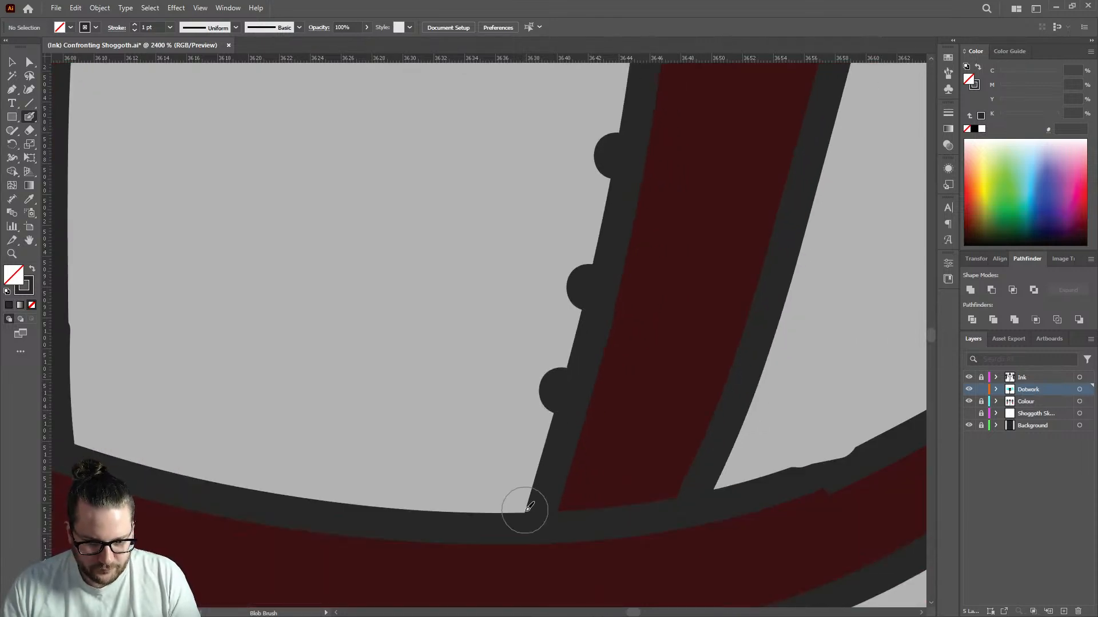
{"action": "left_click", "coordinate": [525, 509]}
Fill the gaps between the dots along the forked strand's left edge, from beside the fork up toward the strand crossing it.
{"action": "scroll", "coordinate": [535, 491], "scroll_direction": "down", "scroll_amount": 8}
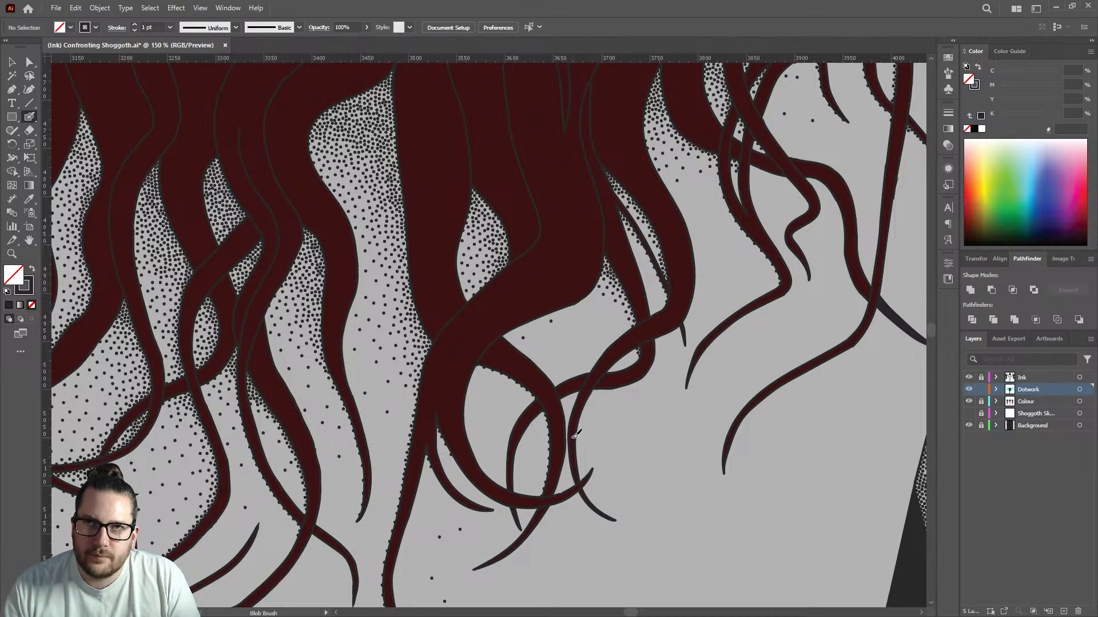
{"action": "scroll", "coordinate": [598, 403], "scroll_direction": "up", "scroll_amount": 7}
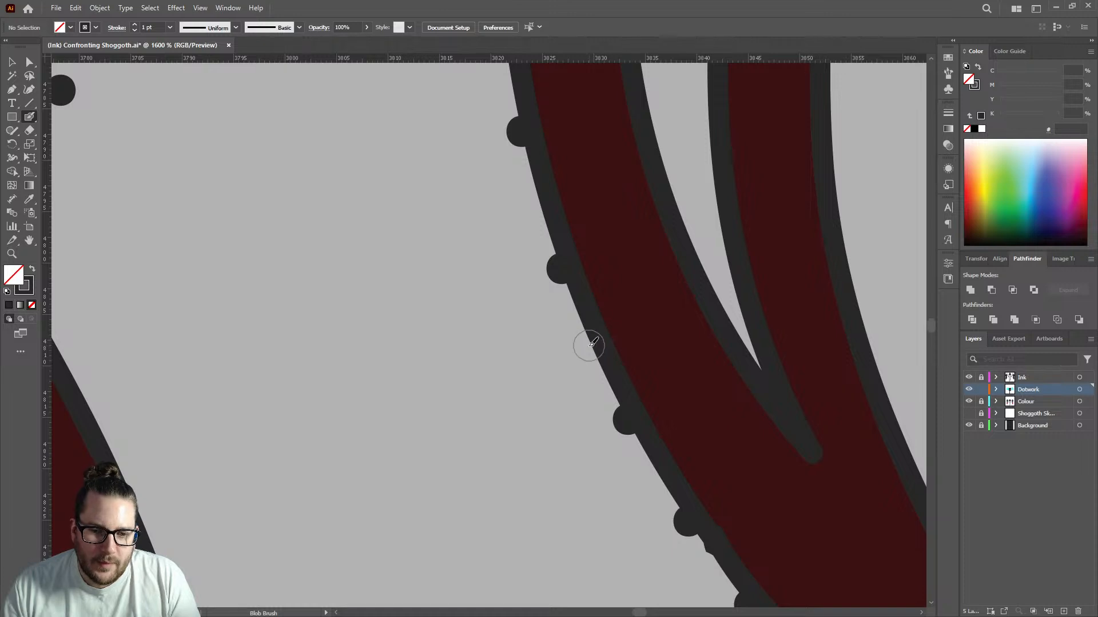
{"action": "left_click", "coordinate": [590, 346]}
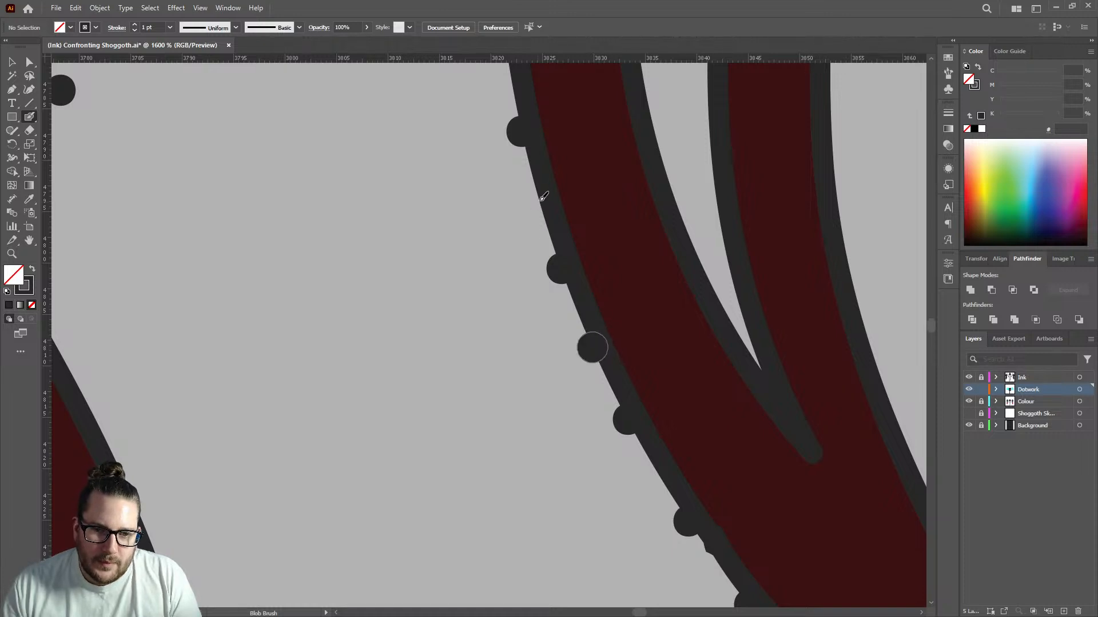
{"action": "left_click", "coordinate": [538, 199]}
{"action": "scroll", "coordinate": [546, 243], "scroll_direction": "up", "scroll_amount": 2}
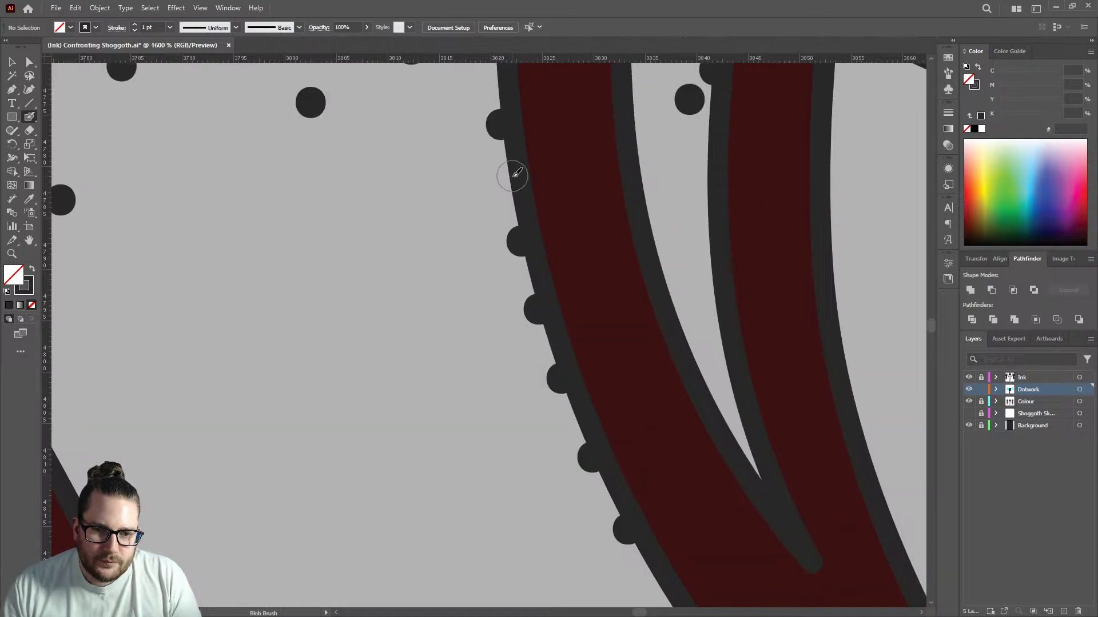
{"action": "scroll", "coordinate": [510, 181], "scroll_direction": "up", "scroll_amount": 2}
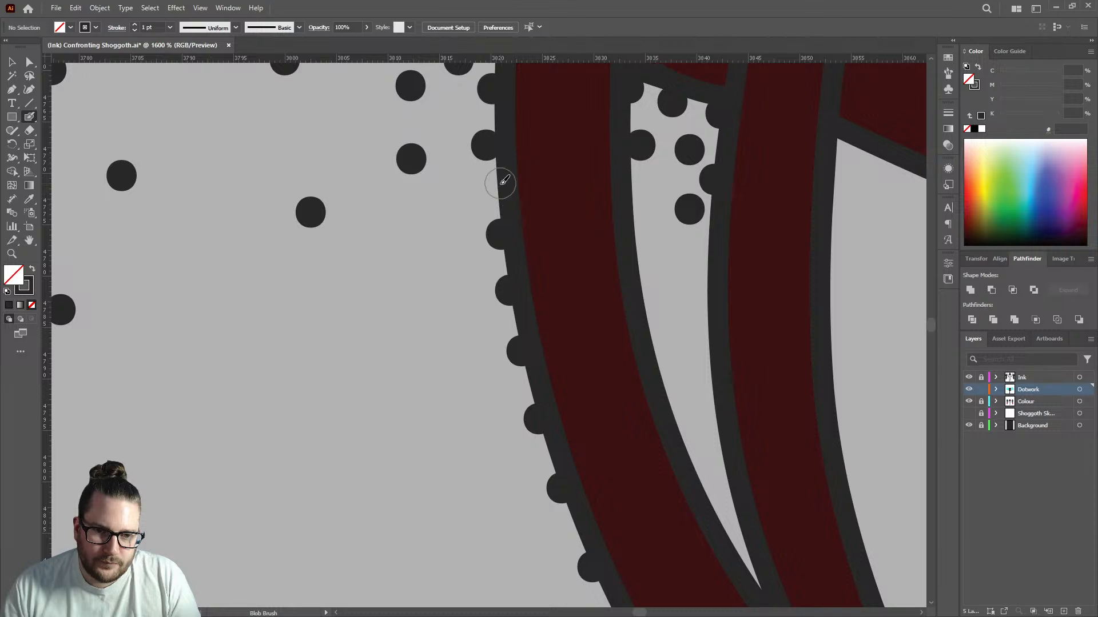
{"action": "left_click", "coordinate": [498, 184]}
Thicken the stippling in the upper gap between the two central strands, grading it denser toward the tapering strand's left edge.
{"action": "scroll", "coordinate": [546, 316], "scroll_direction": "down", "scroll_amount": 3}
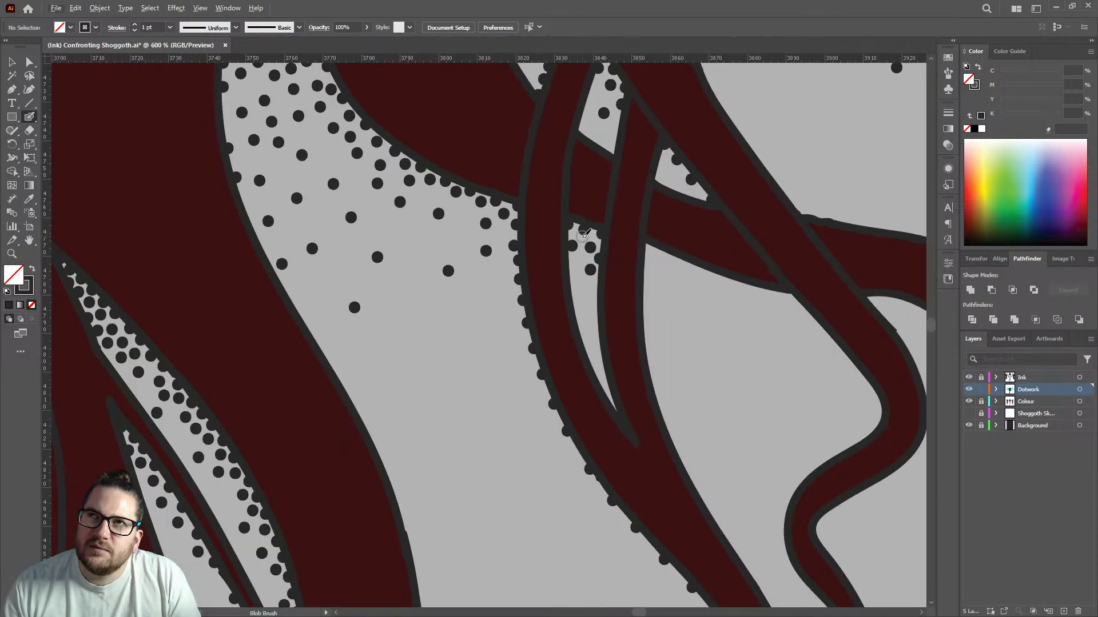
{"action": "scroll", "coordinate": [575, 283], "scroll_direction": "down", "scroll_amount": 5}
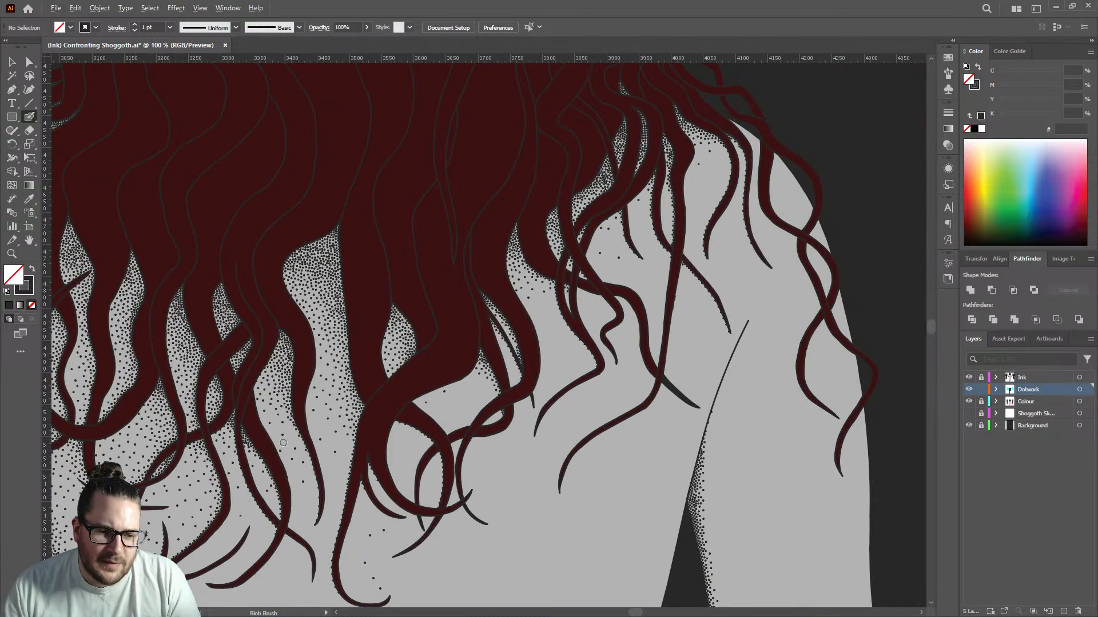
{"action": "scroll", "coordinate": [283, 442], "scroll_direction": "up", "scroll_amount": 1}
{"action": "scroll", "coordinate": [249, 460], "scroll_direction": "up", "scroll_amount": 5}
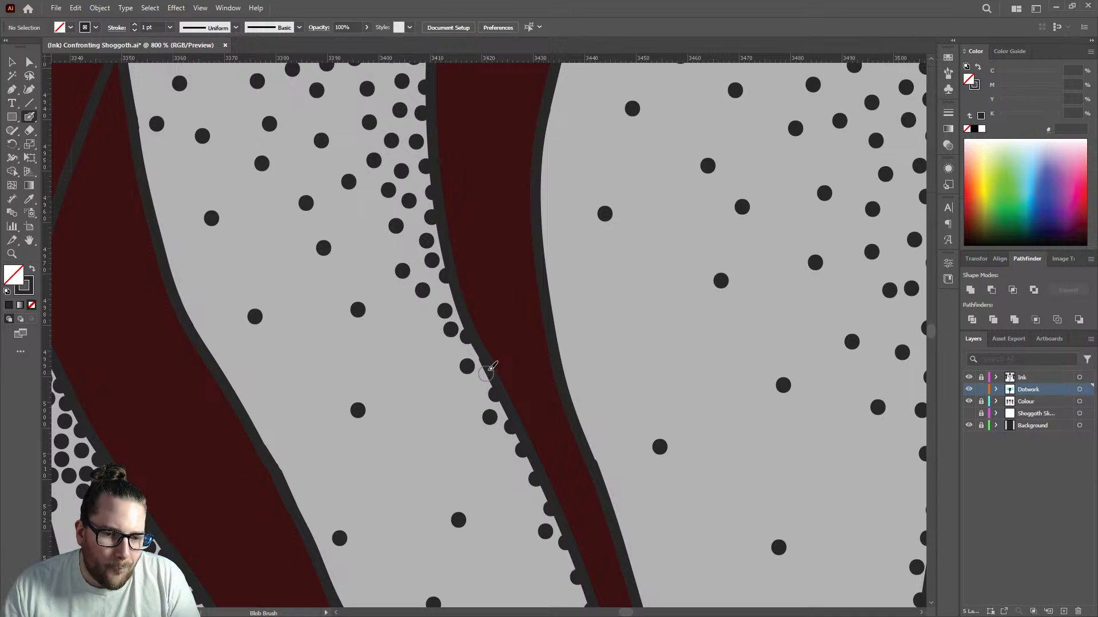
{"action": "scroll", "coordinate": [491, 365], "scroll_direction": "down", "scroll_amount": 3}
{"action": "scroll", "coordinate": [496, 352], "scroll_direction": "down", "scroll_amount": 2}
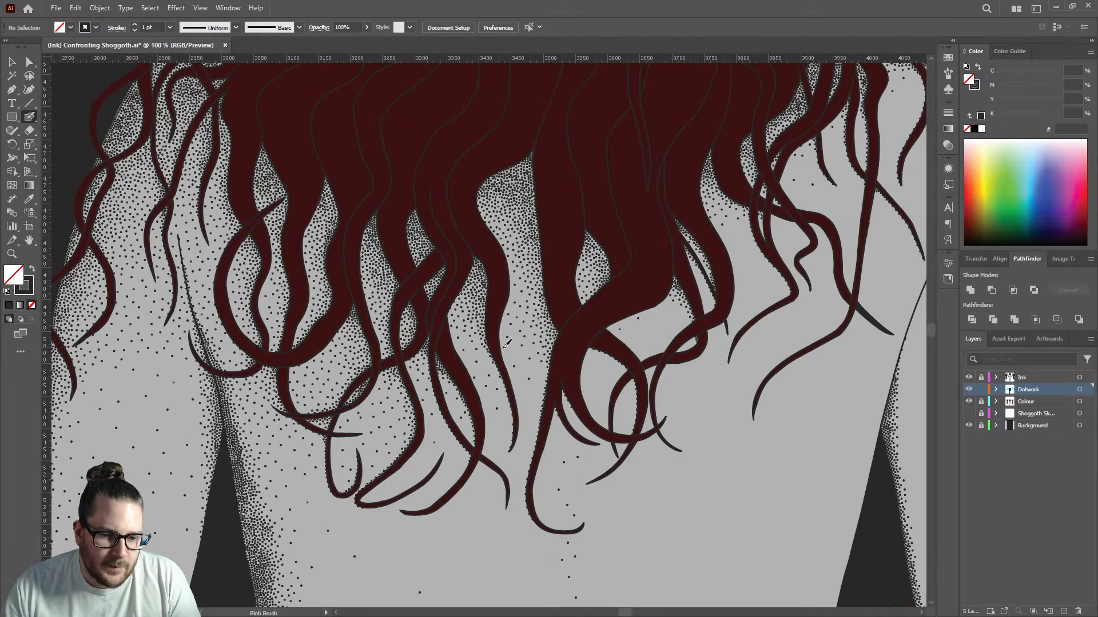
{"action": "scroll", "coordinate": [503, 389], "scroll_direction": "up", "scroll_amount": 4}
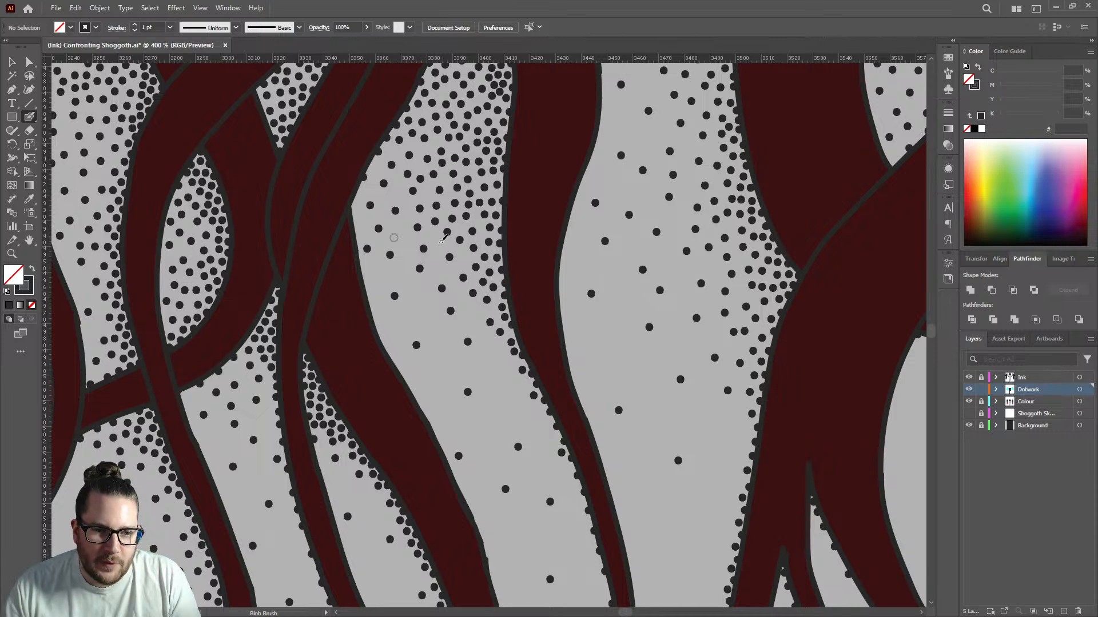
{"action": "key", "text": "ctrl+1"}
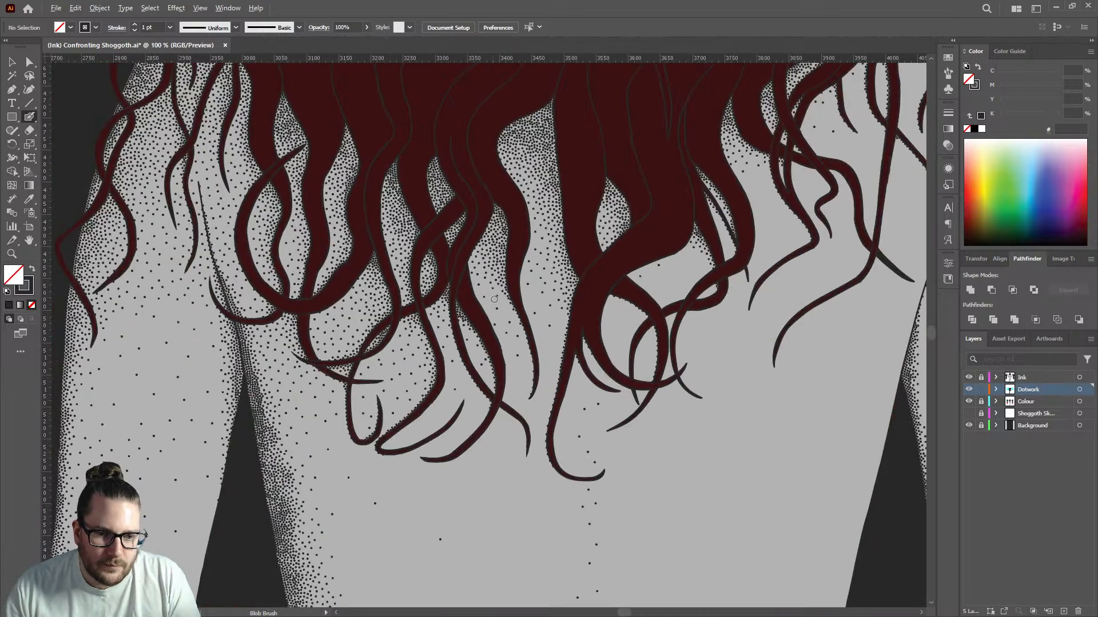
{"action": "scroll", "coordinate": [496, 300], "scroll_direction": "up", "scroll_amount": 3}
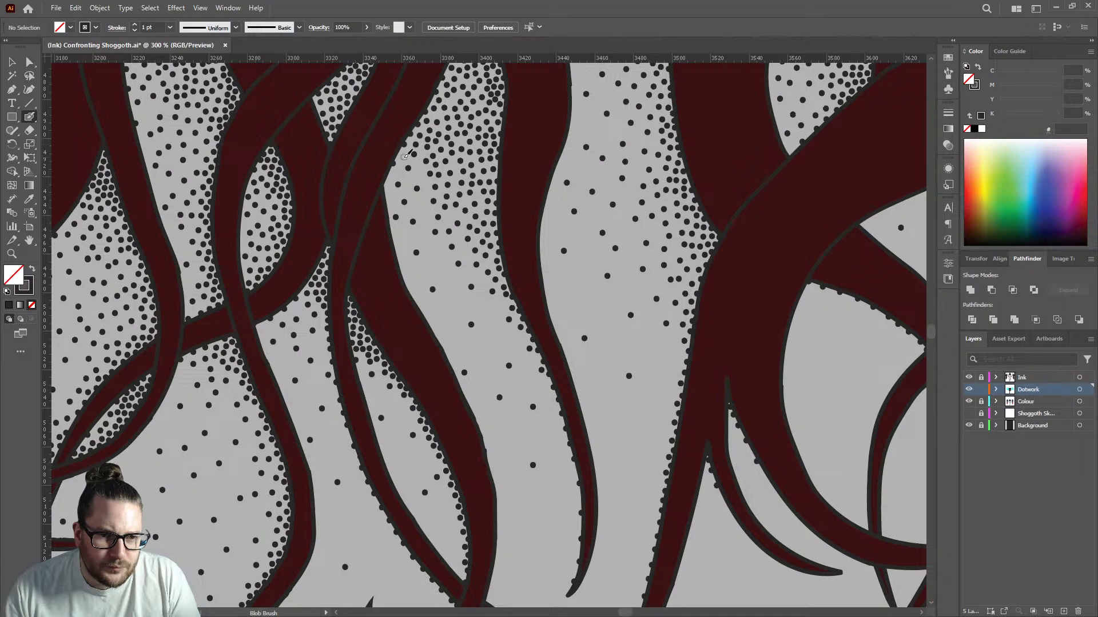
{"action": "scroll", "coordinate": [503, 252], "scroll_direction": "down", "scroll_amount": 6}
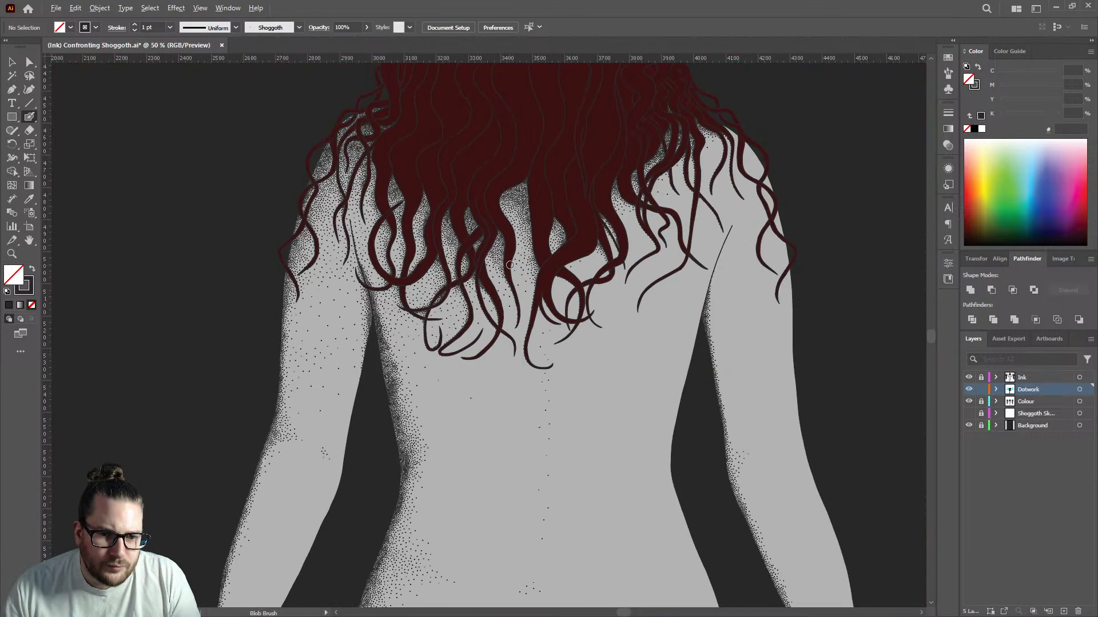
{"action": "scroll", "coordinate": [506, 286], "scroll_direction": "up", "scroll_amount": 7}
{"action": "left_click", "coordinate": [495, 291]}
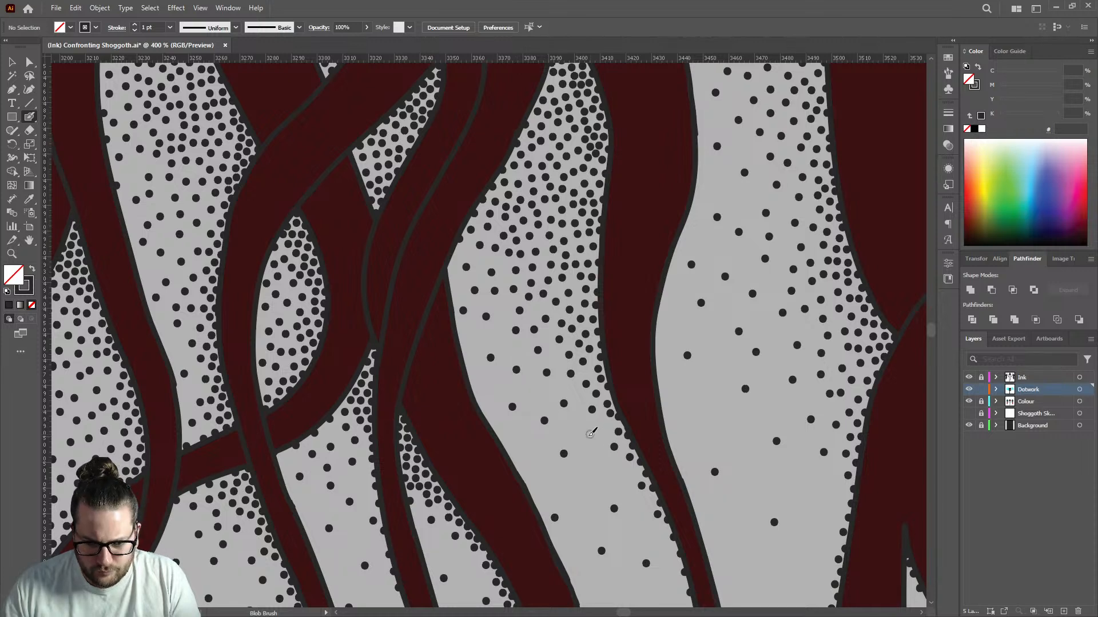
Add dots in the gaps along the tapering central strand's left edge, below the dense shading.
{"action": "scroll", "coordinate": [607, 426], "scroll_direction": "down", "scroll_amount": 5}
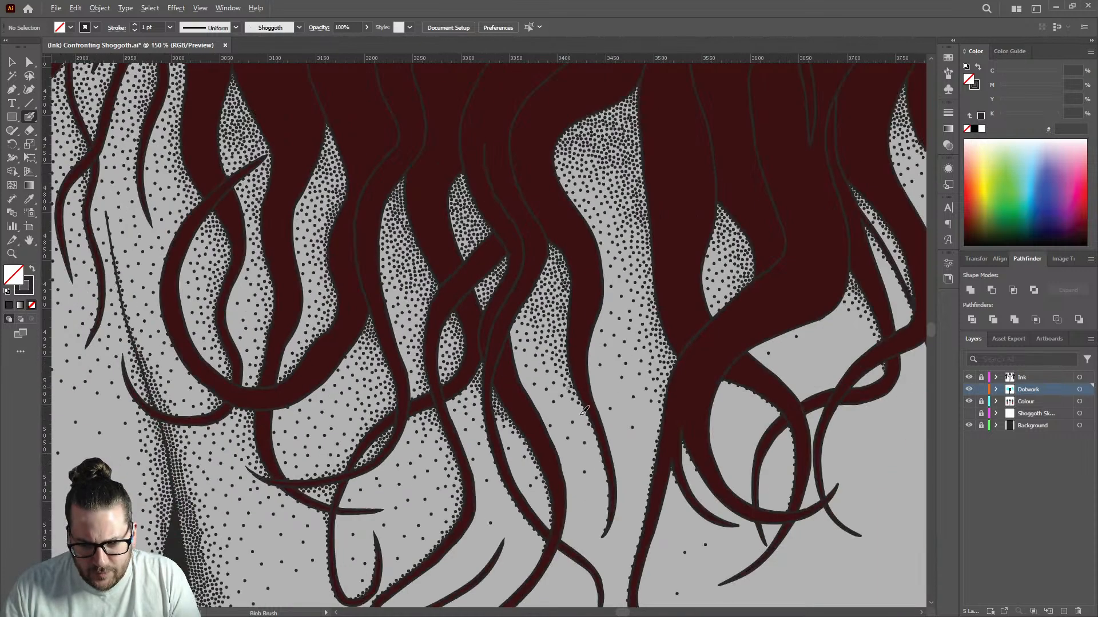
{"action": "scroll", "coordinate": [602, 400], "scroll_direction": "up", "scroll_amount": 7}
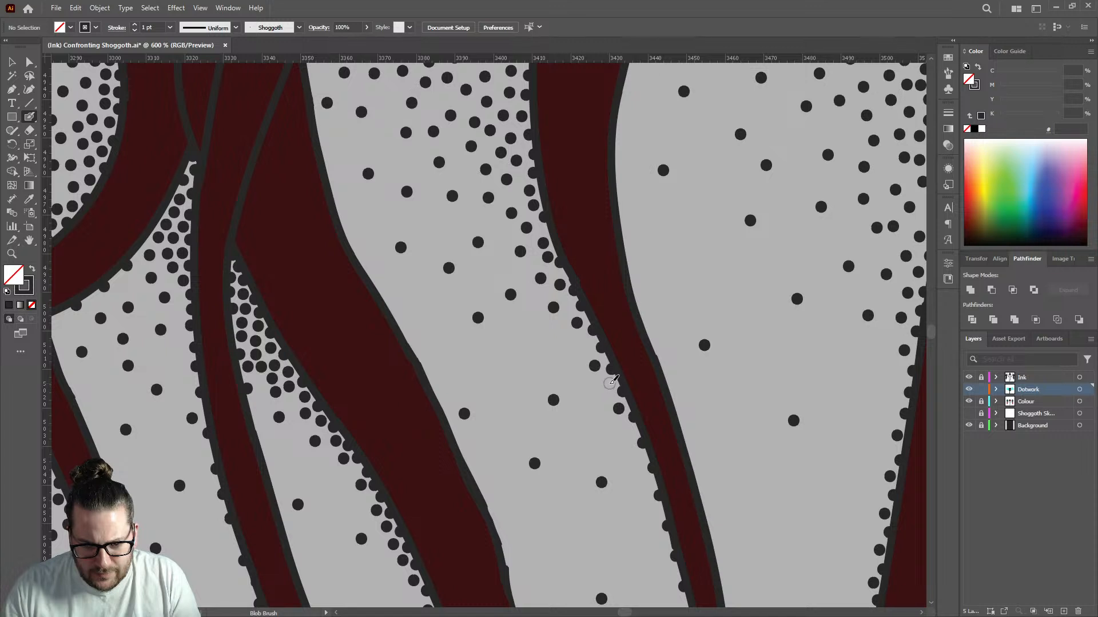
{"action": "left_click", "coordinate": [628, 434]}
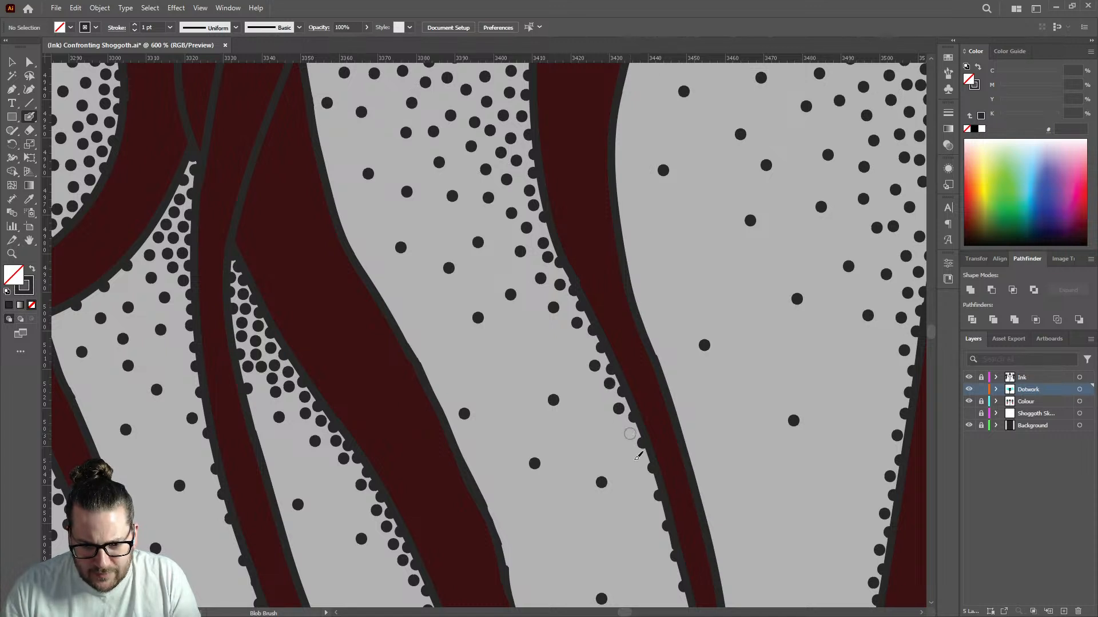
{"action": "left_click", "coordinate": [649, 486]}
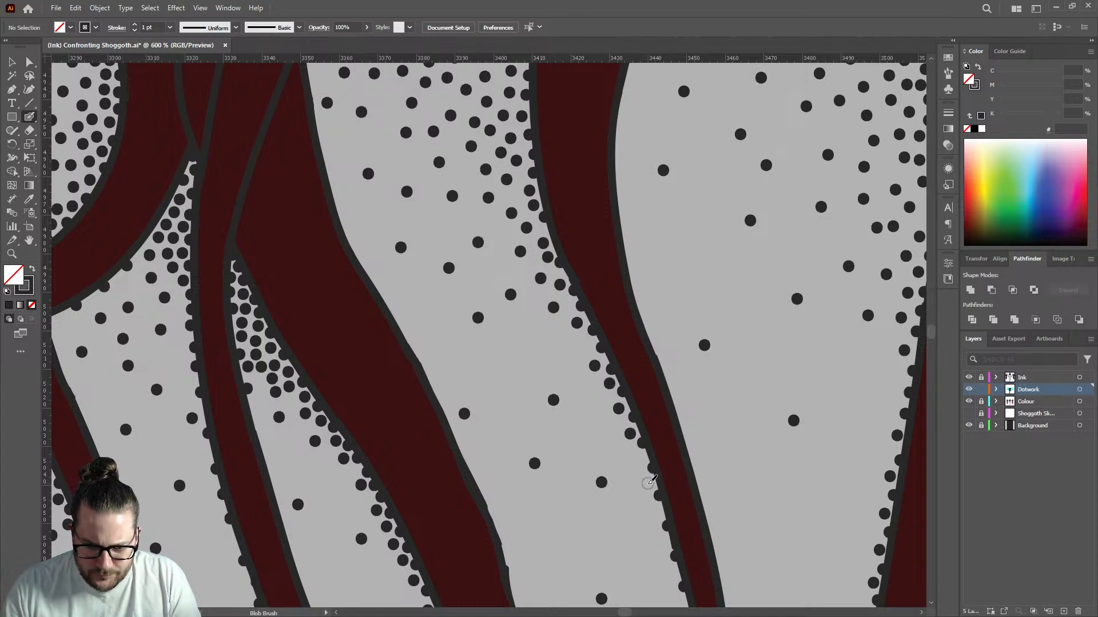
Dot the left edge of the curved strand below its crossing with the thinner strand, spacing the dots wider toward the tip.
{"action": "scroll", "coordinate": [601, 387], "scroll_direction": "down", "scroll_amount": 8}
{"action": "scroll", "coordinate": [585, 412], "scroll_direction": "up", "scroll_amount": 3}
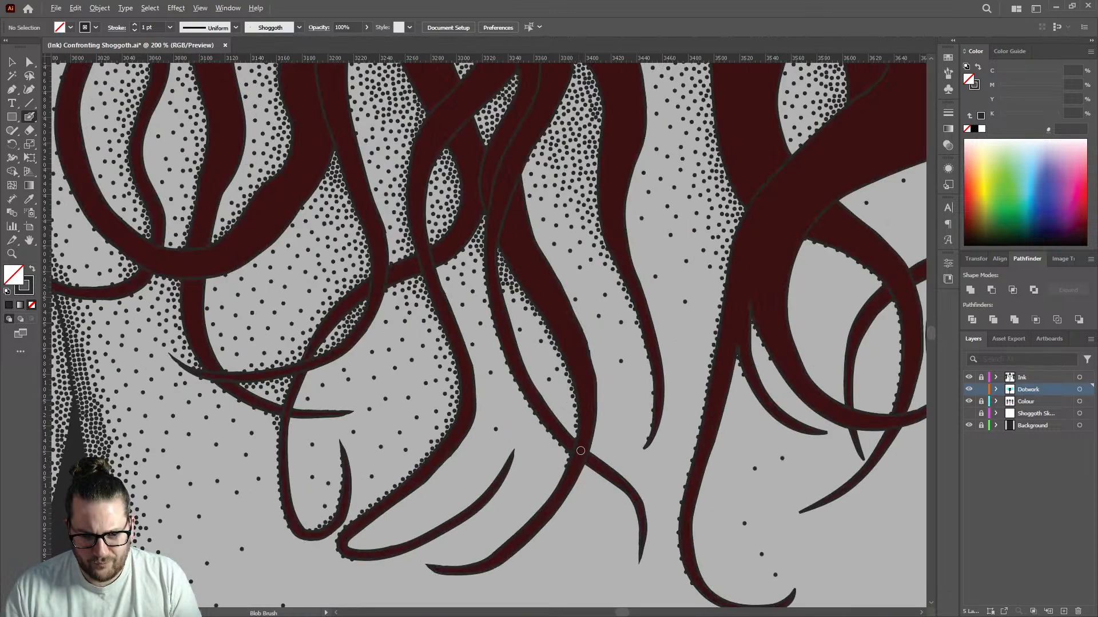
{"action": "scroll", "coordinate": [571, 512], "scroll_direction": "up", "scroll_amount": 6}
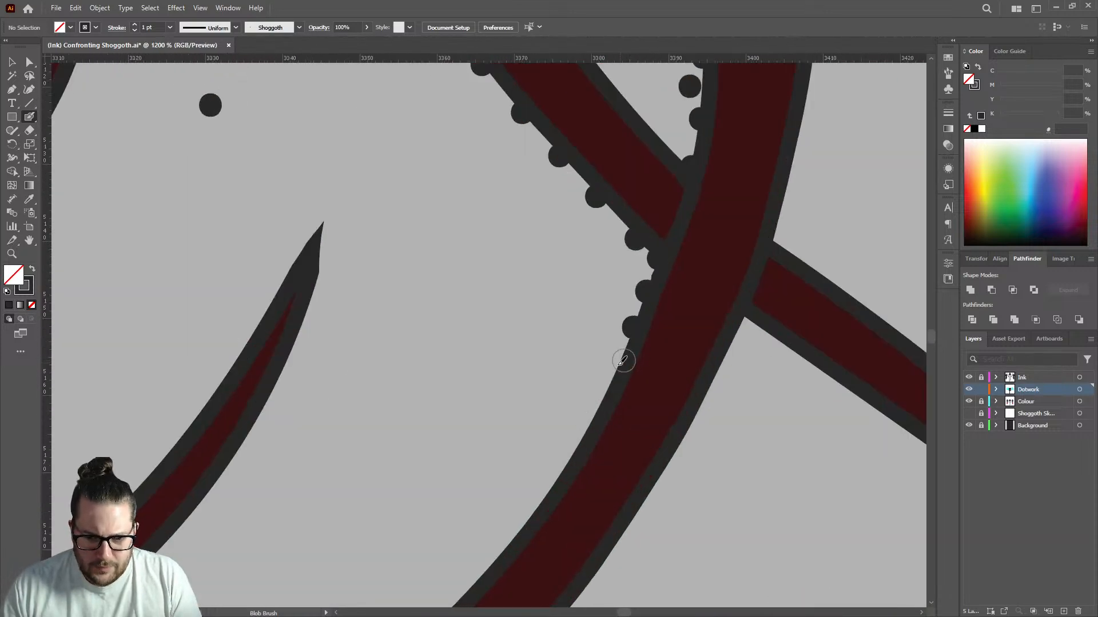
{"action": "left_click", "coordinate": [615, 366]}
{"action": "left_click", "coordinate": [589, 425]}
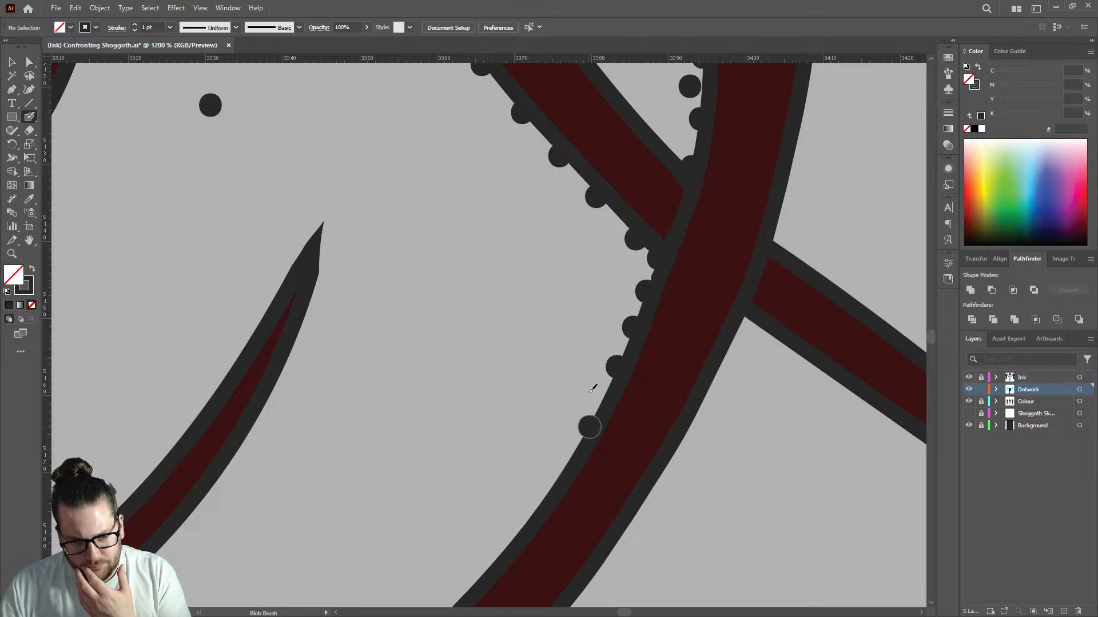
{"action": "left_click", "coordinate": [551, 483]}
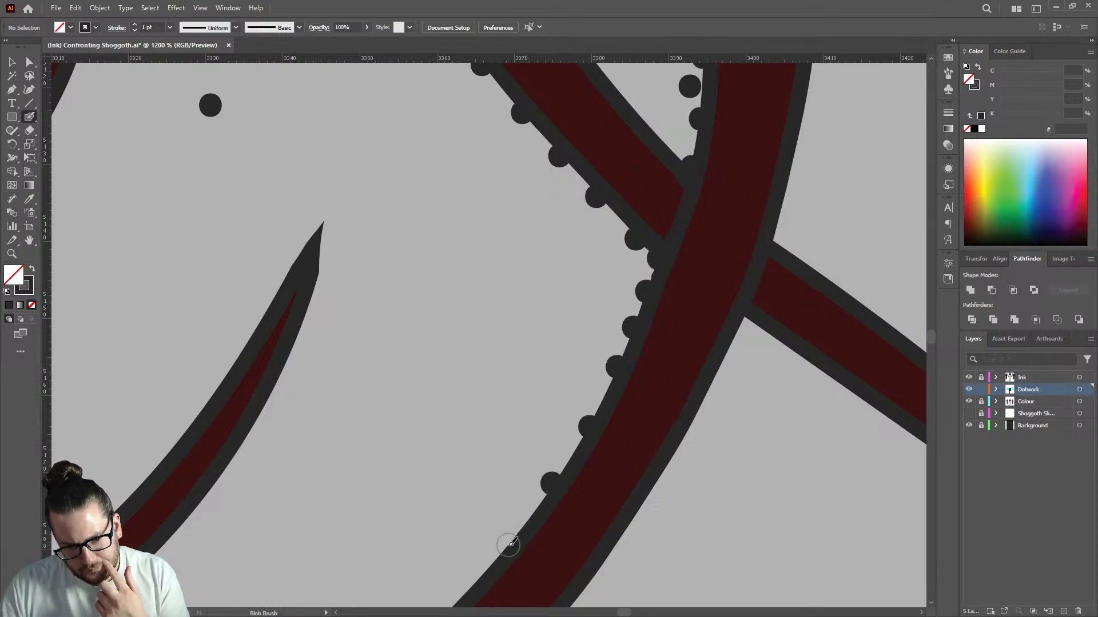
{"action": "left_click", "coordinate": [508, 544]}
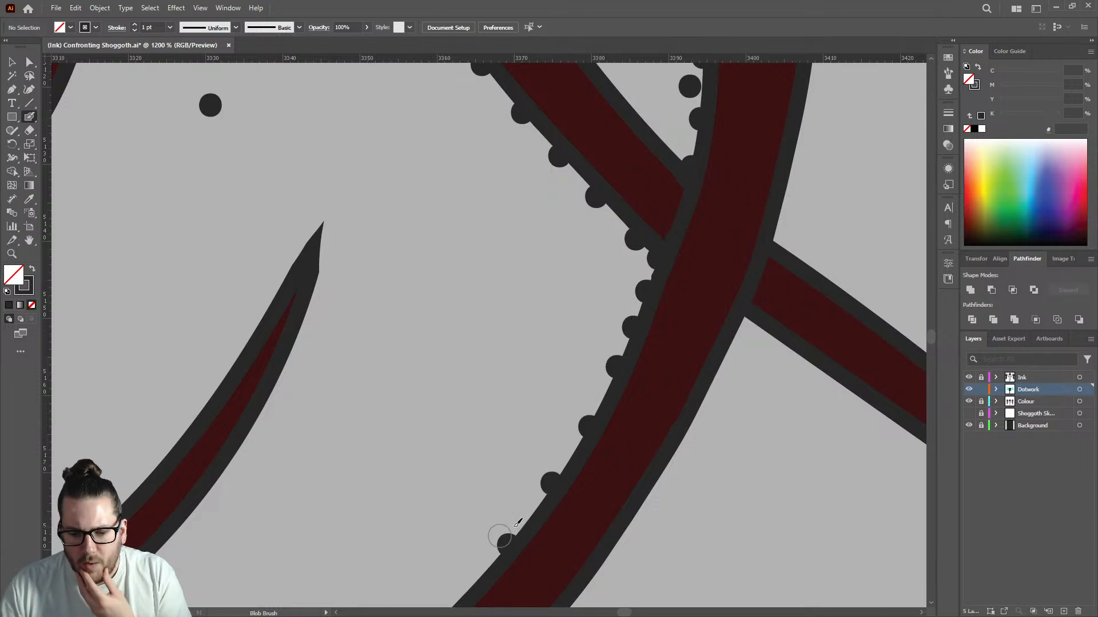
{"action": "left_click", "coordinate": [463, 597]}
{"action": "scroll", "coordinate": [658, 400], "scroll_direction": "down", "scroll_amount": 4}
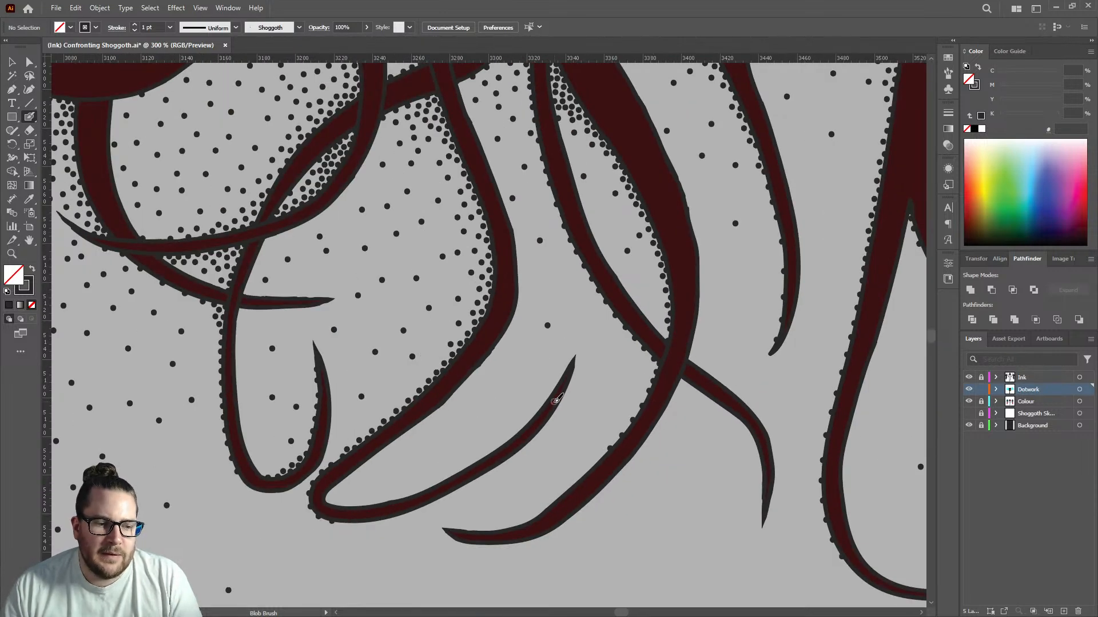
Fill the gap in the row of dots along the lower edge of the thin strand, just below the two crossing strands.
{"action": "scroll", "coordinate": [556, 400], "scroll_direction": "down", "scroll_amount": 3}
{"action": "scroll", "coordinate": [369, 358], "scroll_direction": "up", "scroll_amount": 6}
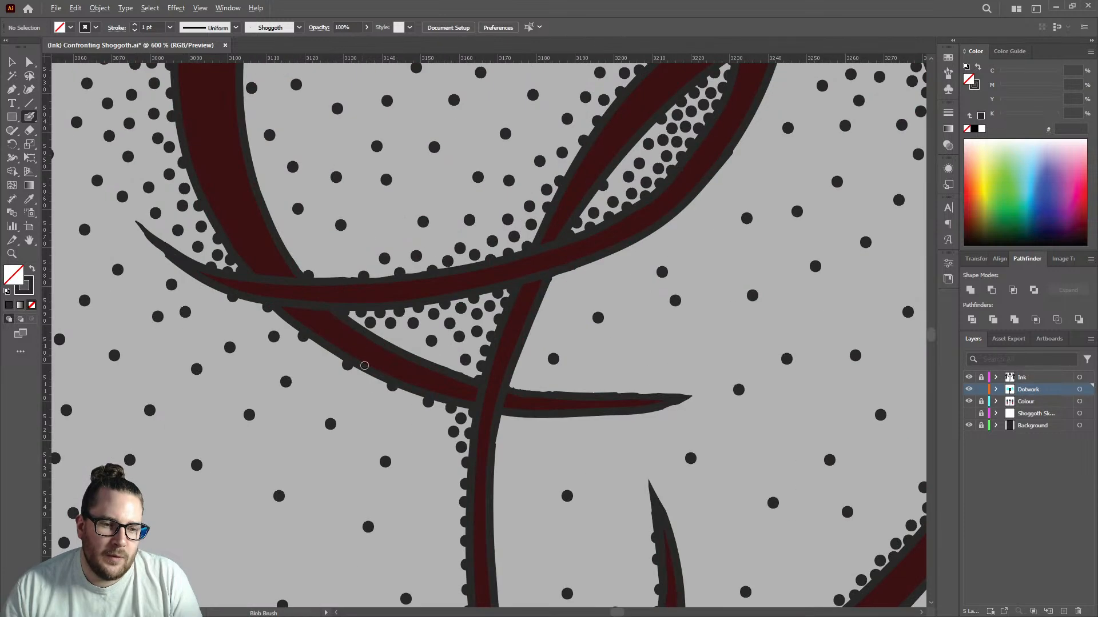
{"action": "left_click", "coordinate": [376, 359]}
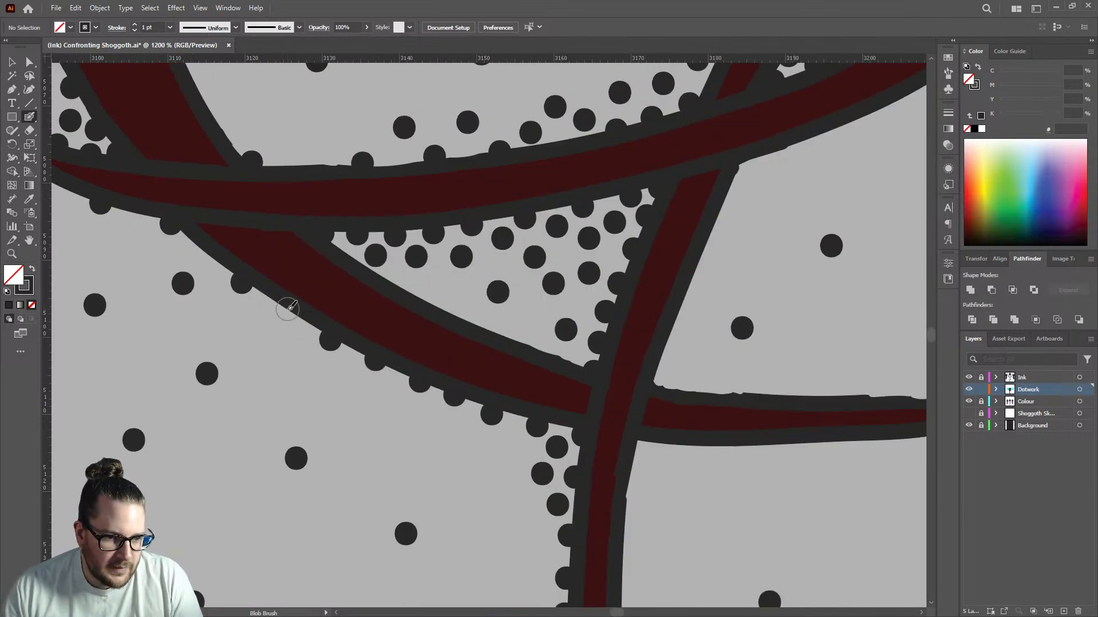
{"action": "left_click", "coordinate": [287, 310]}
{"action": "scroll", "coordinate": [366, 343], "scroll_direction": "down", "scroll_amount": 4}
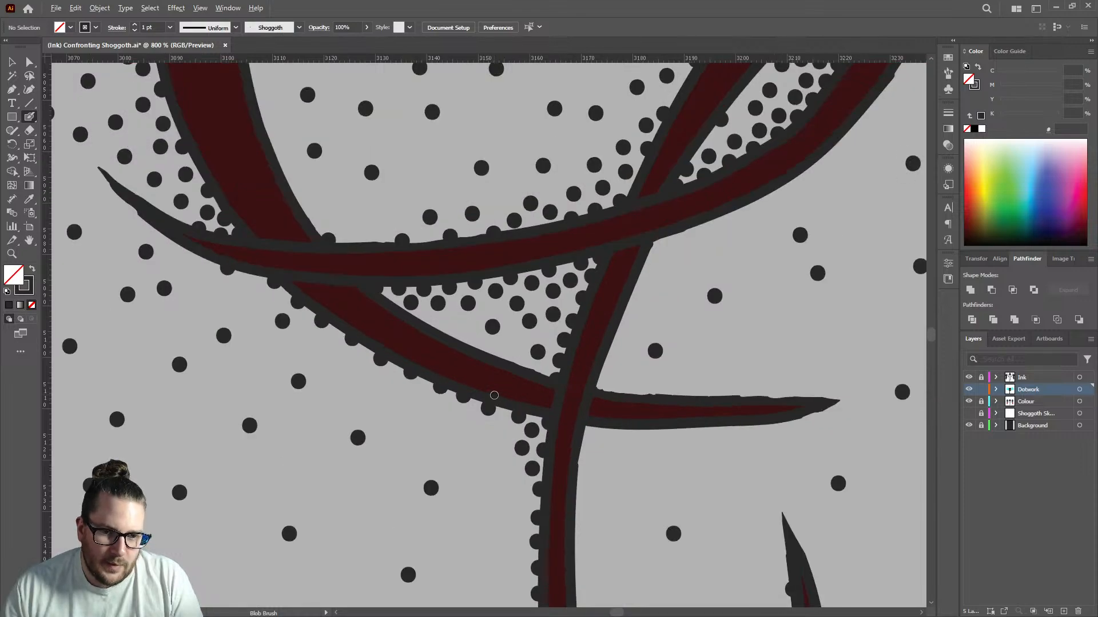
Add dots to the sparse stippling right of the dark armpit crease, below the looping strand.
{"action": "scroll", "coordinate": [450, 360], "scroll_direction": "down", "scroll_amount": 3}
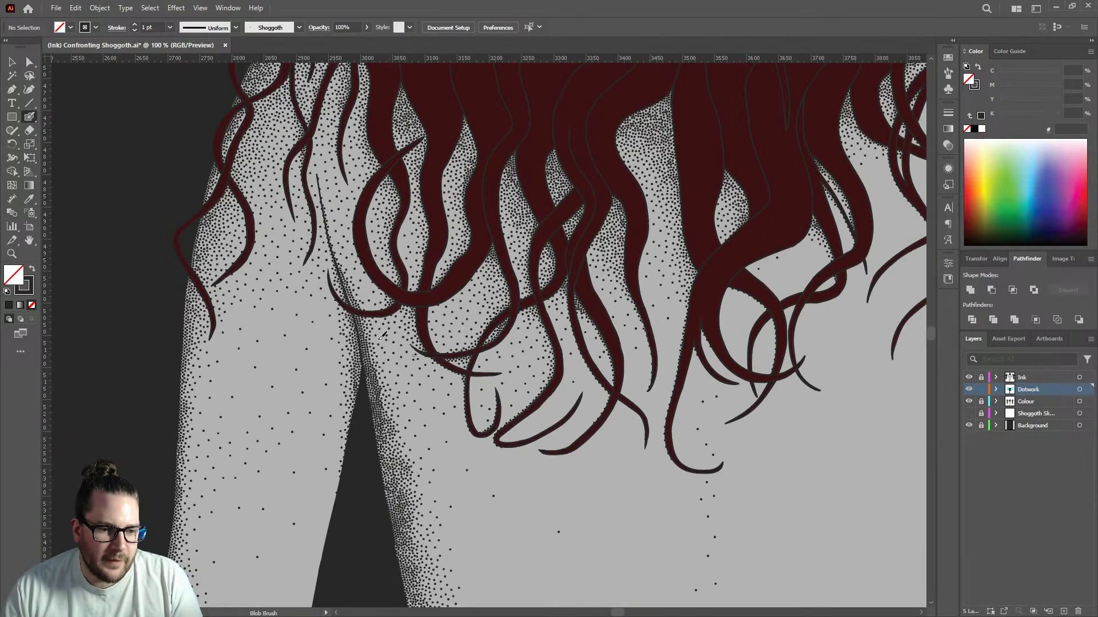
{"action": "scroll", "coordinate": [416, 331], "scroll_direction": "up", "scroll_amount": 5}
{"action": "left_click", "coordinate": [473, 309]}
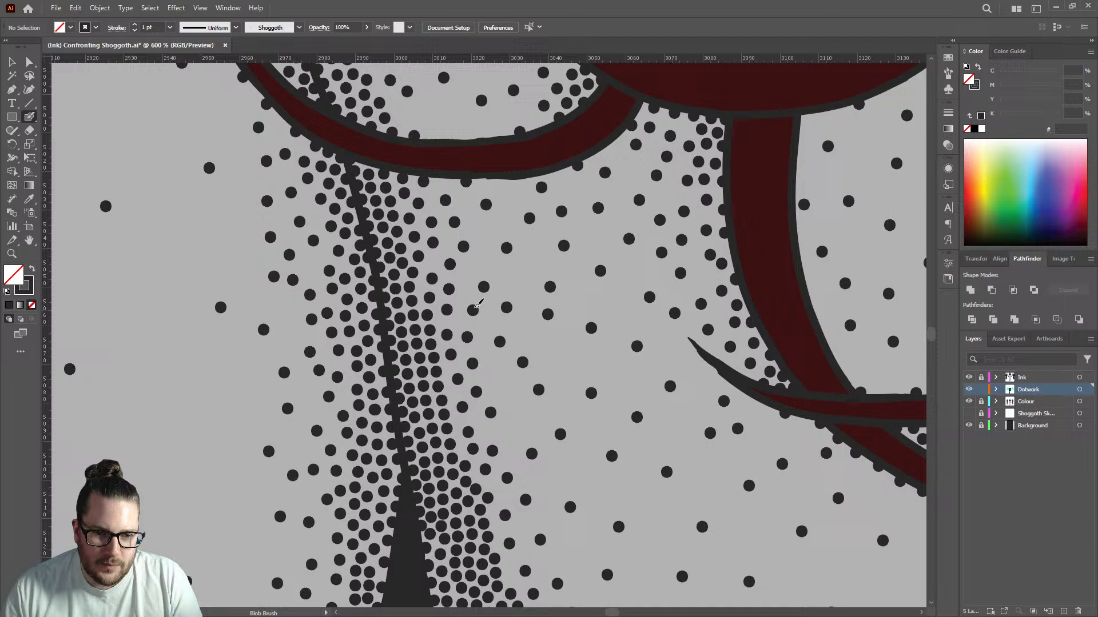
{"action": "left_click", "coordinate": [479, 259]}
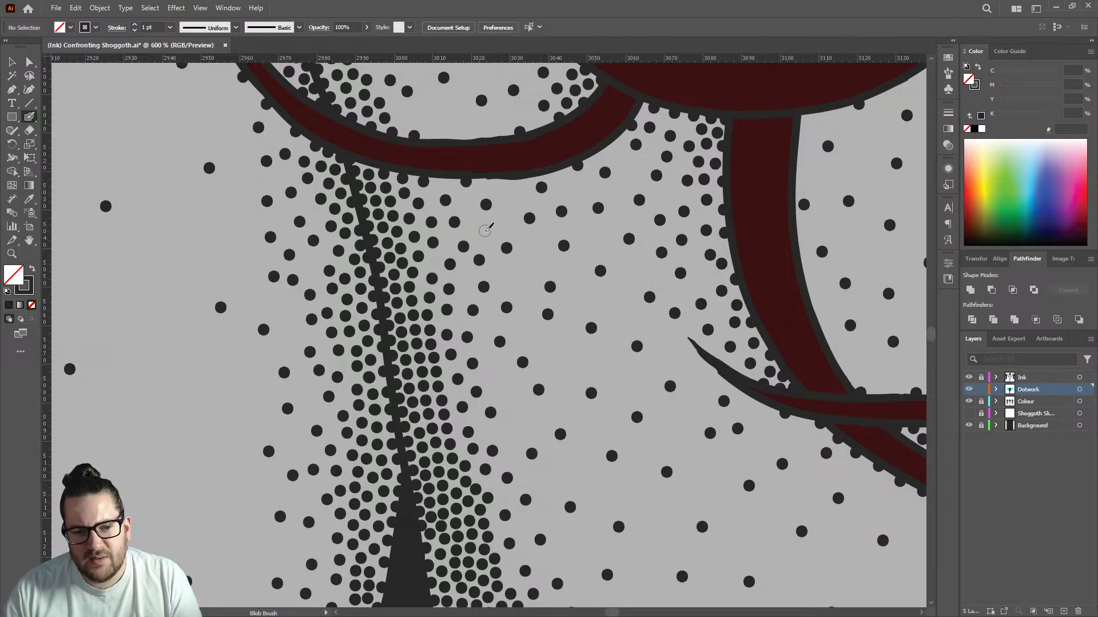
Fill the gaps in the row of dots along the outer left edge of the wide looping strand's lower bend.
{"action": "scroll", "coordinate": [485, 229], "scroll_direction": "down", "scroll_amount": 3}
{"action": "scroll", "coordinate": [458, 229], "scroll_direction": "up", "scroll_amount": 3}
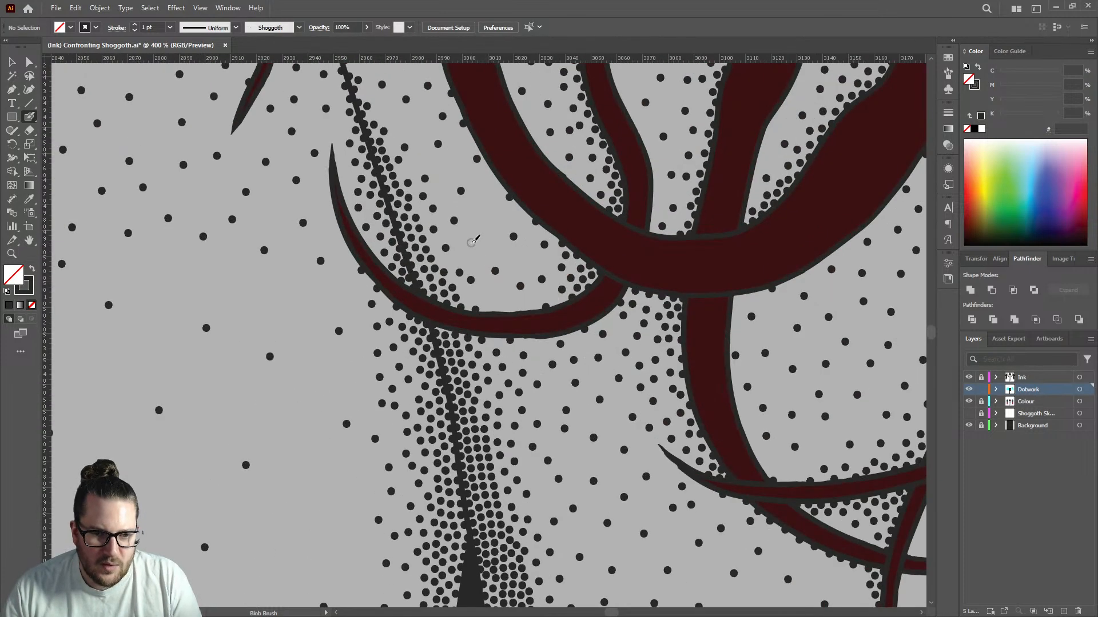
{"action": "scroll", "coordinate": [479, 292], "scroll_direction": "down", "scroll_amount": 3}
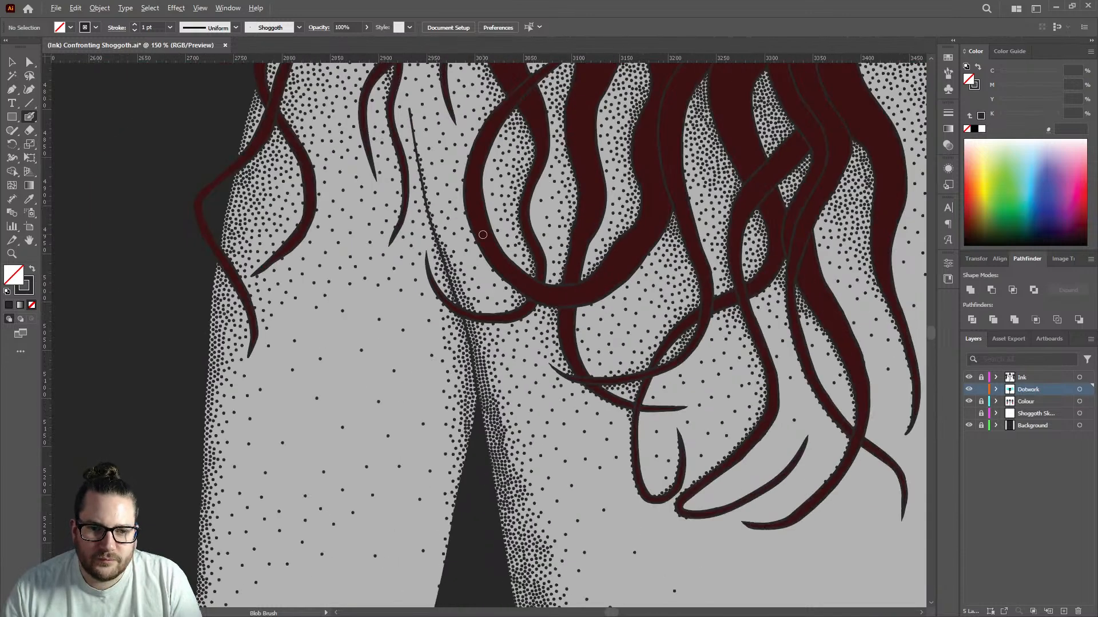
{"action": "scroll", "coordinate": [483, 234], "scroll_direction": "up", "scroll_amount": 6}
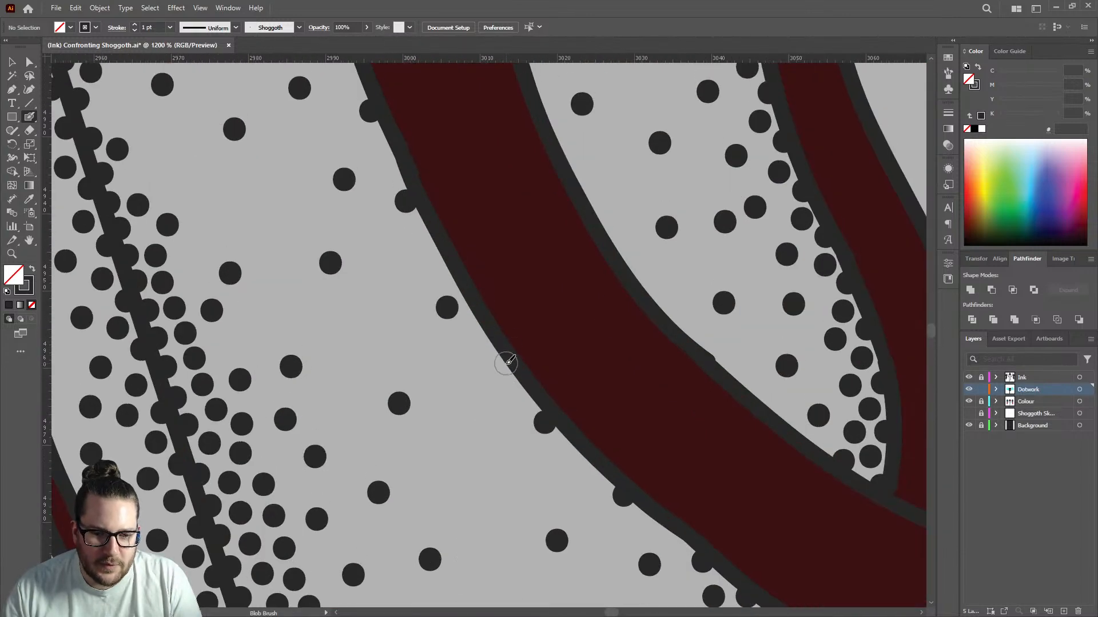
{"action": "left_click", "coordinate": [589, 461]}
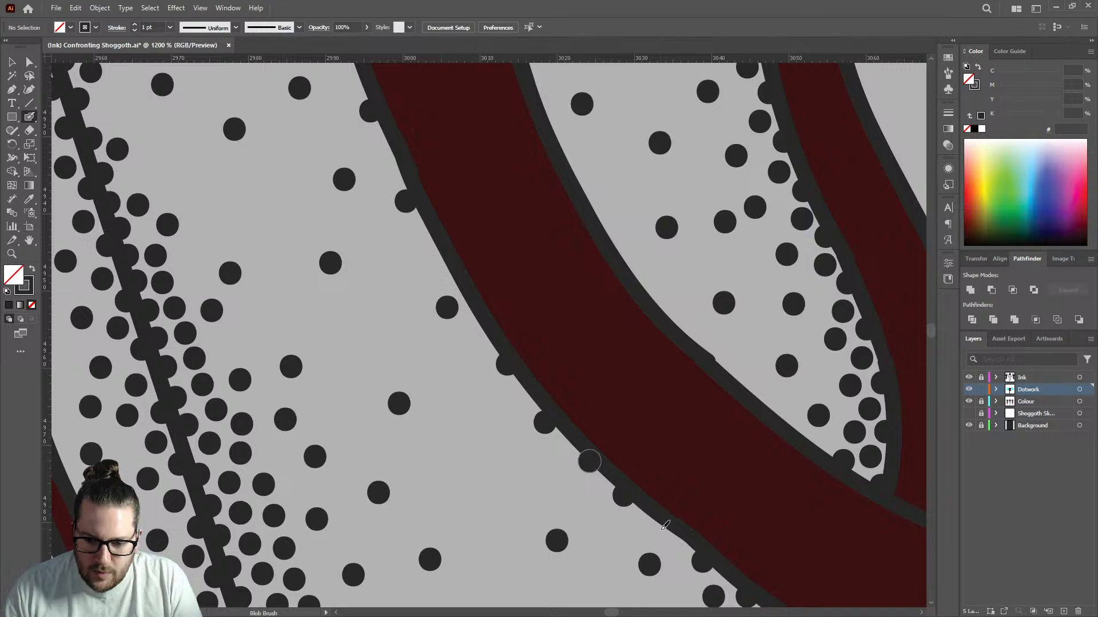
{"action": "left_click", "coordinate": [665, 527]}
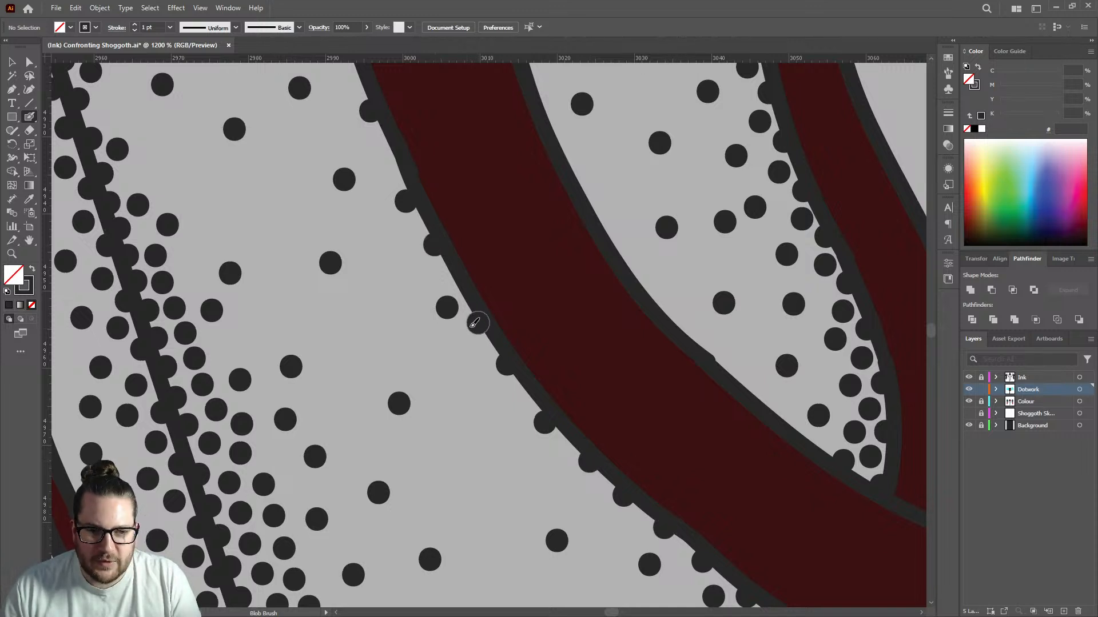
Continue the row of dots up the wide looping strand's left edge, filling the gaps toward its upper part.
{"action": "scroll", "coordinate": [478, 318], "scroll_direction": "up", "scroll_amount": 2}
{"action": "scroll", "coordinate": [401, 229], "scroll_direction": "up", "scroll_amount": 3}
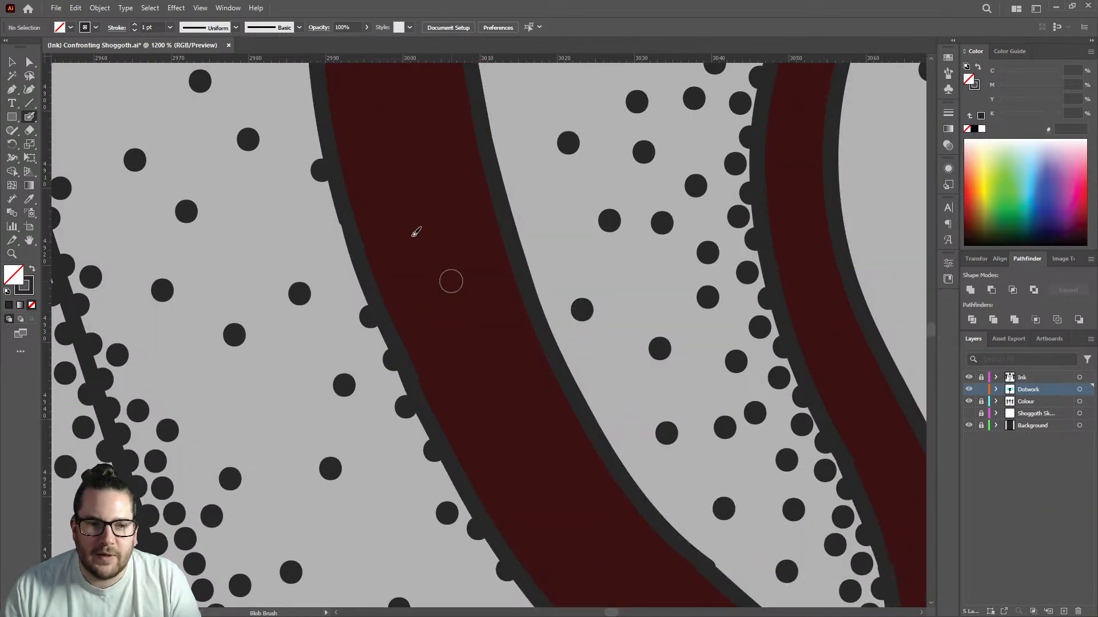
{"action": "left_click", "coordinate": [346, 243]}
{"action": "scroll", "coordinate": [539, 343], "scroll_direction": "down", "scroll_amount": 5}
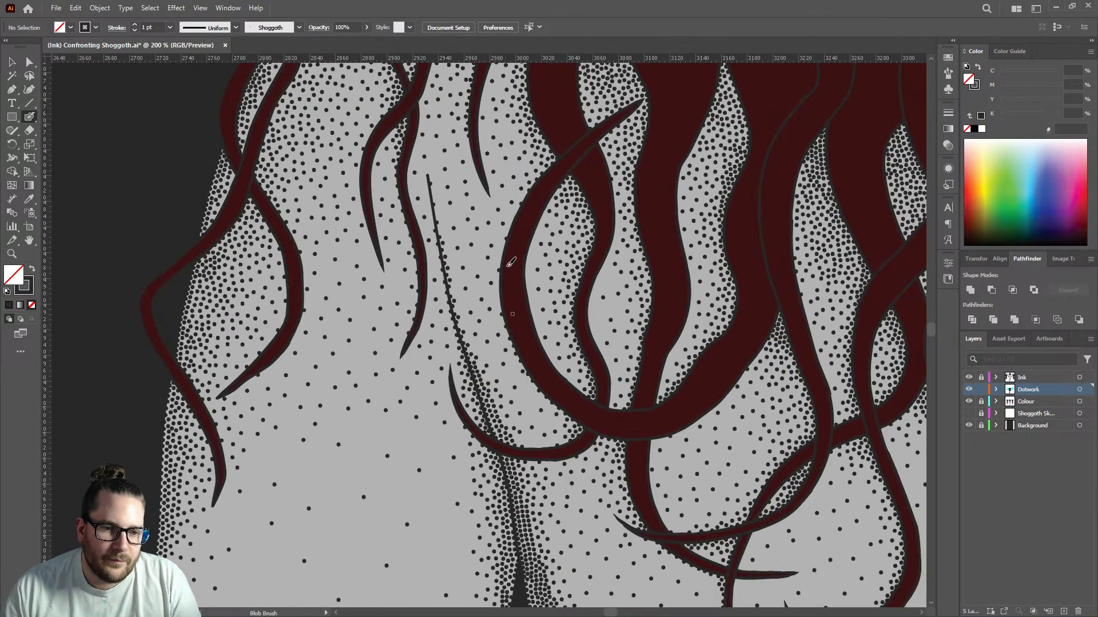
{"action": "scroll", "coordinate": [500, 291], "scroll_direction": "up", "scroll_amount": 3}
{"action": "left_click", "coordinate": [500, 311]}
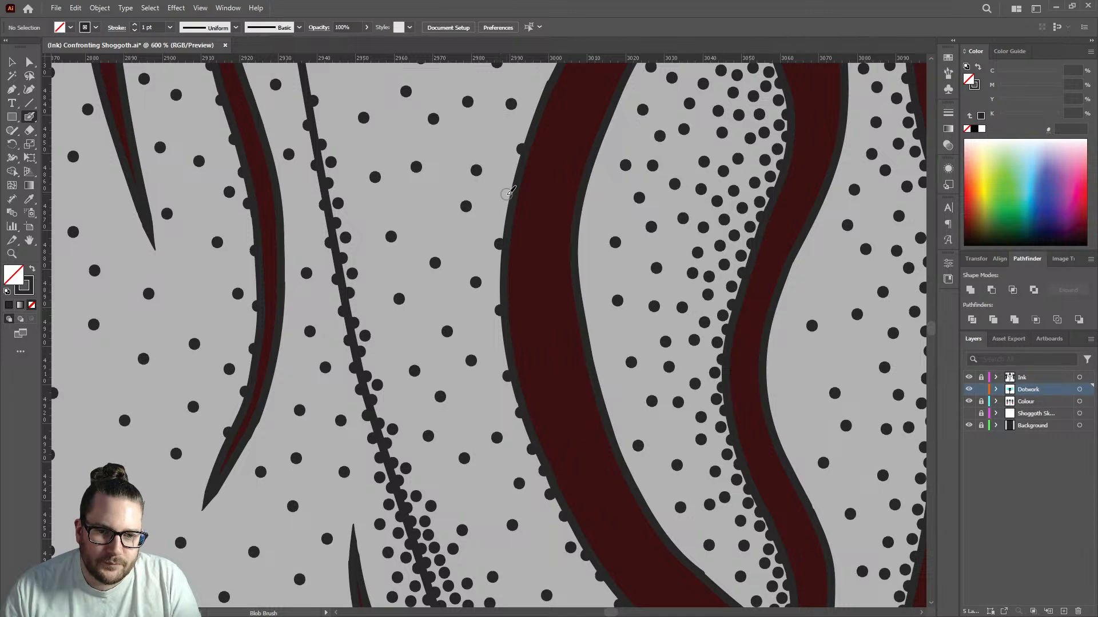
{"action": "scroll", "coordinate": [510, 197], "scroll_direction": "up", "scroll_amount": 2}
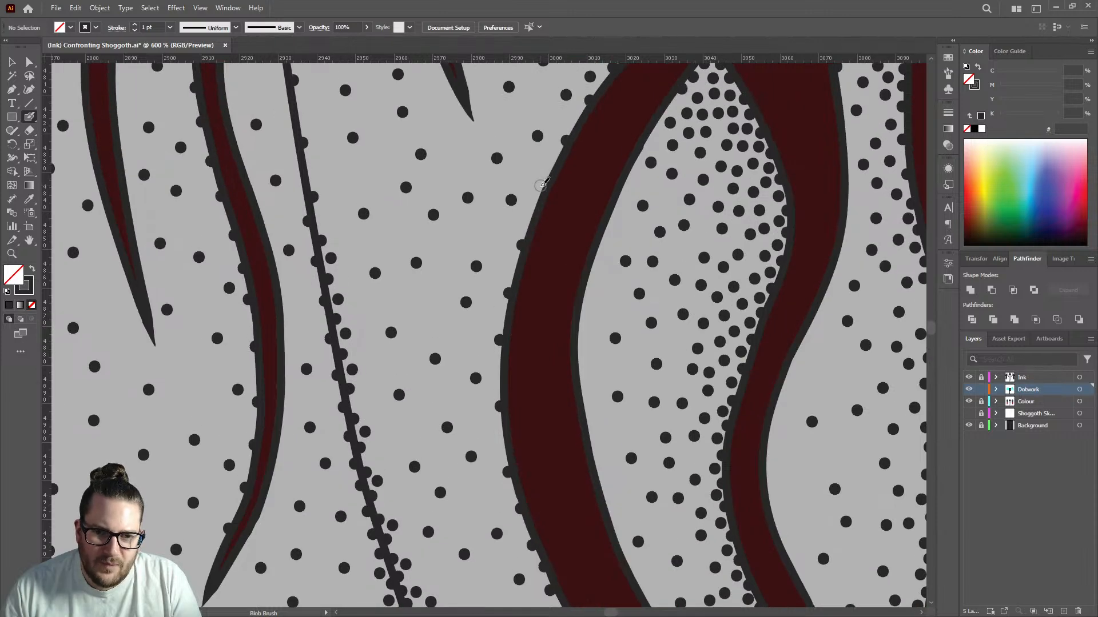
Add dots to the thin shading on the upper arm, between the hanging strands near the short strand's tip.
{"action": "scroll", "coordinate": [546, 213], "scroll_direction": "down", "scroll_amount": 6}
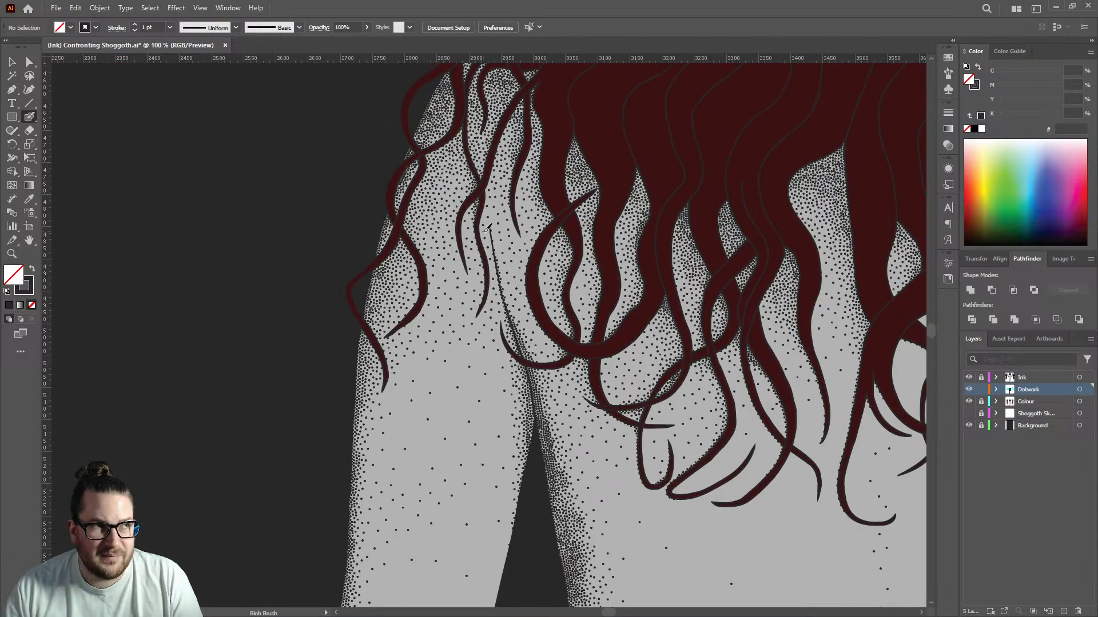
{"action": "scroll", "coordinate": [460, 228], "scroll_direction": "up", "scroll_amount": 1}
{"action": "scroll", "coordinate": [460, 228], "scroll_direction": "up", "scroll_amount": 4}
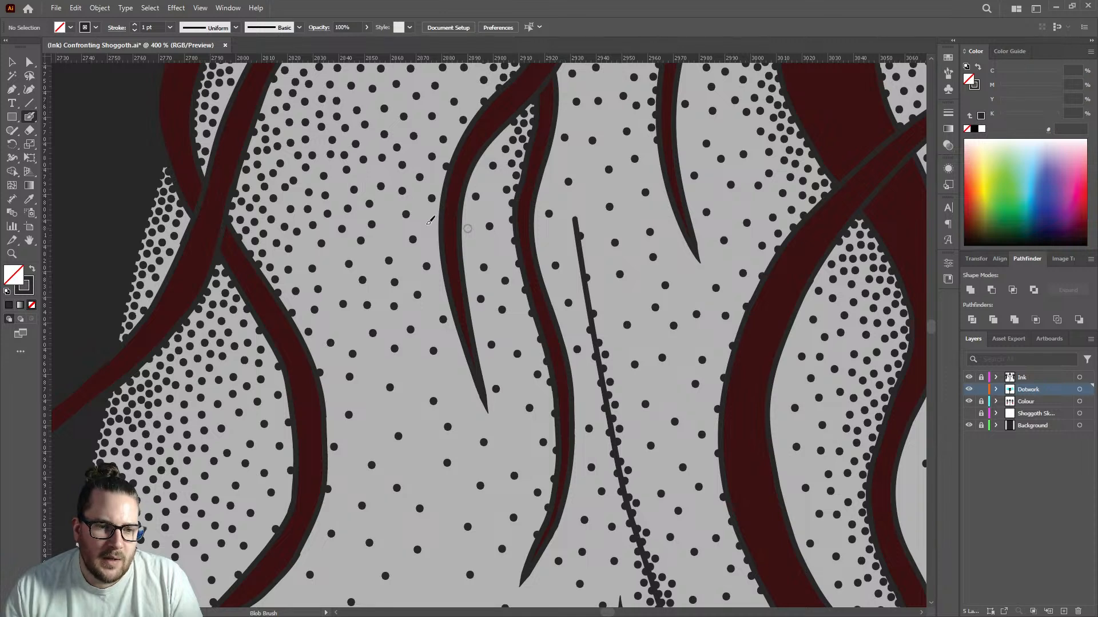
{"action": "scroll", "coordinate": [426, 221], "scroll_direction": "down", "scroll_amount": 2}
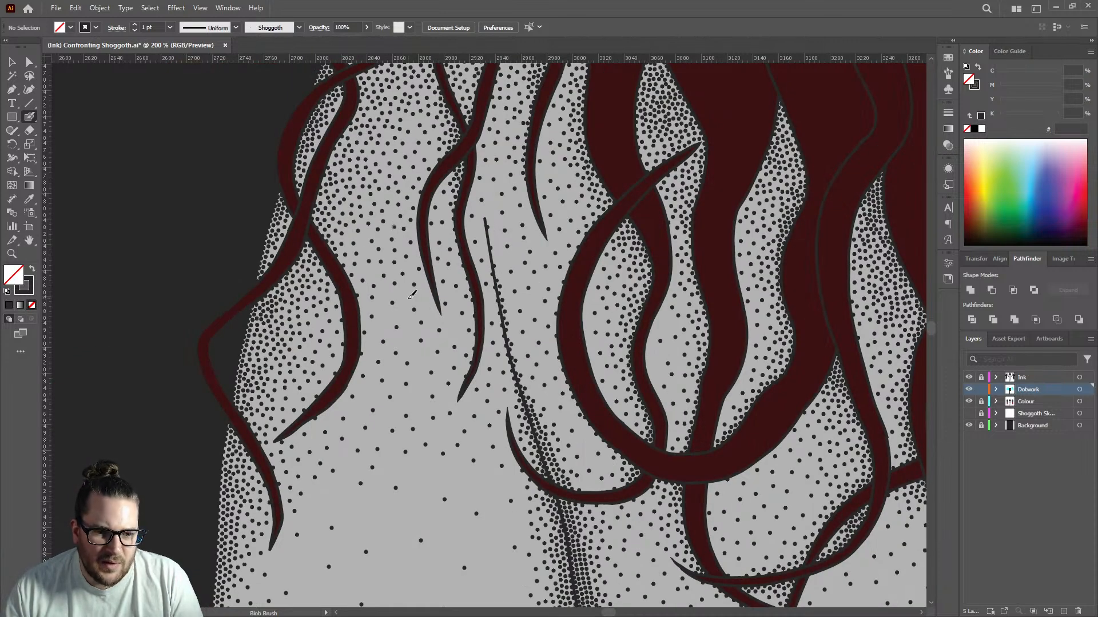
{"action": "left_click", "coordinate": [409, 297]}
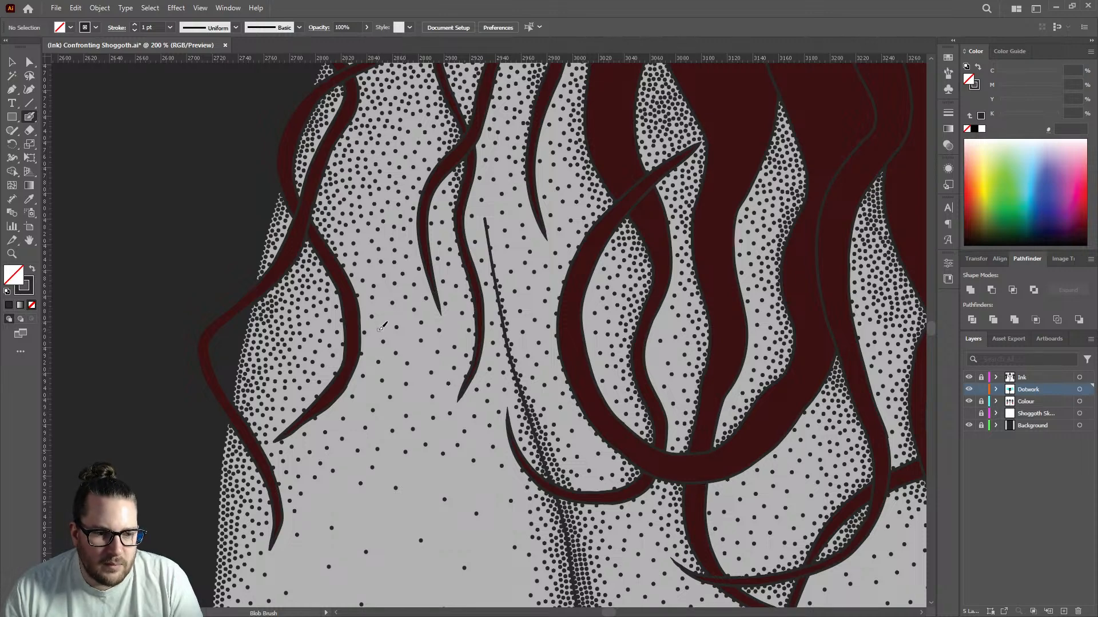
Dot the open spots in the shading at the arm's outer edge, left of the lowest thin strand's tip.
{"action": "scroll", "coordinate": [380, 320], "scroll_direction": "down", "scroll_amount": 3}
{"action": "scroll", "coordinate": [351, 338], "scroll_direction": "up", "scroll_amount": 4}
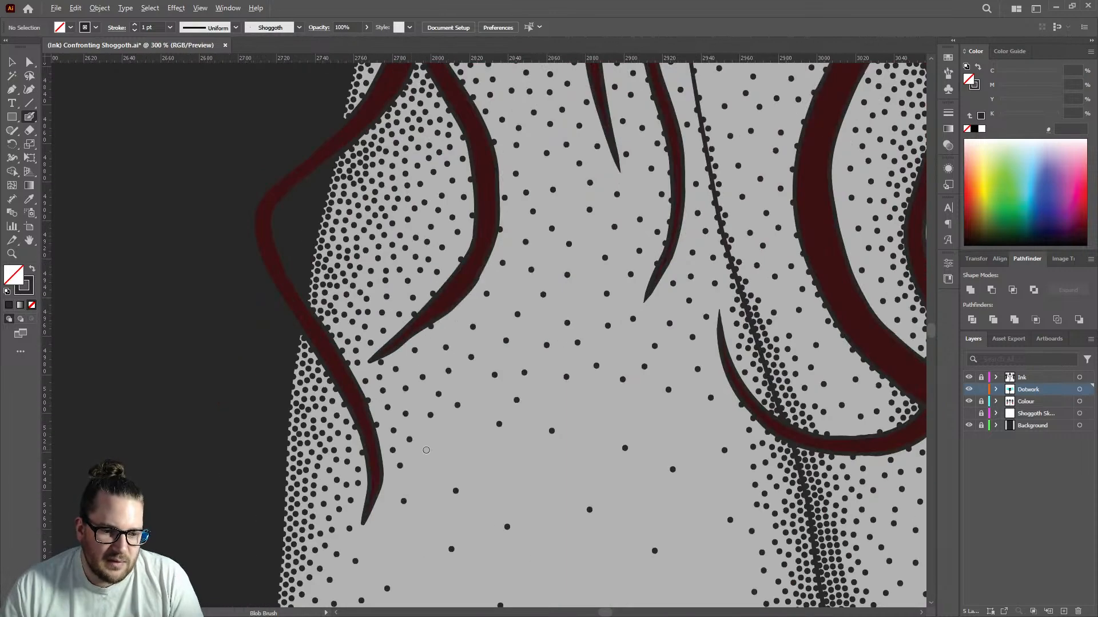
{"action": "scroll", "coordinate": [424, 463], "scroll_direction": "down", "scroll_amount": 4}
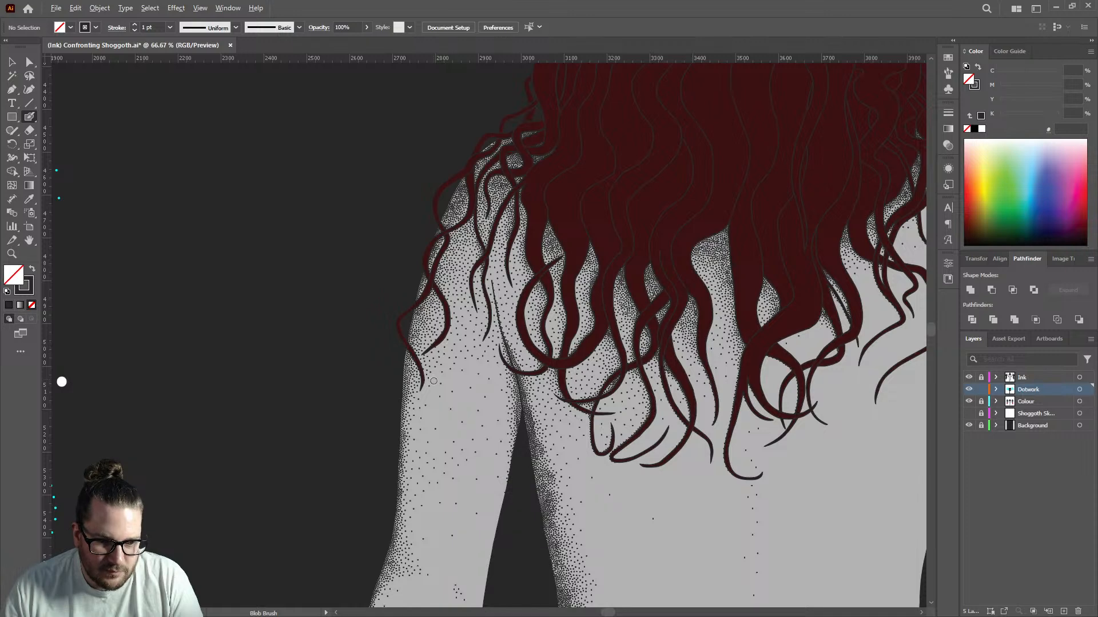
{"action": "scroll", "coordinate": [434, 380], "scroll_direction": "up", "scroll_amount": 3}
{"action": "scroll", "coordinate": [437, 364], "scroll_direction": "down", "scroll_amount": 3}
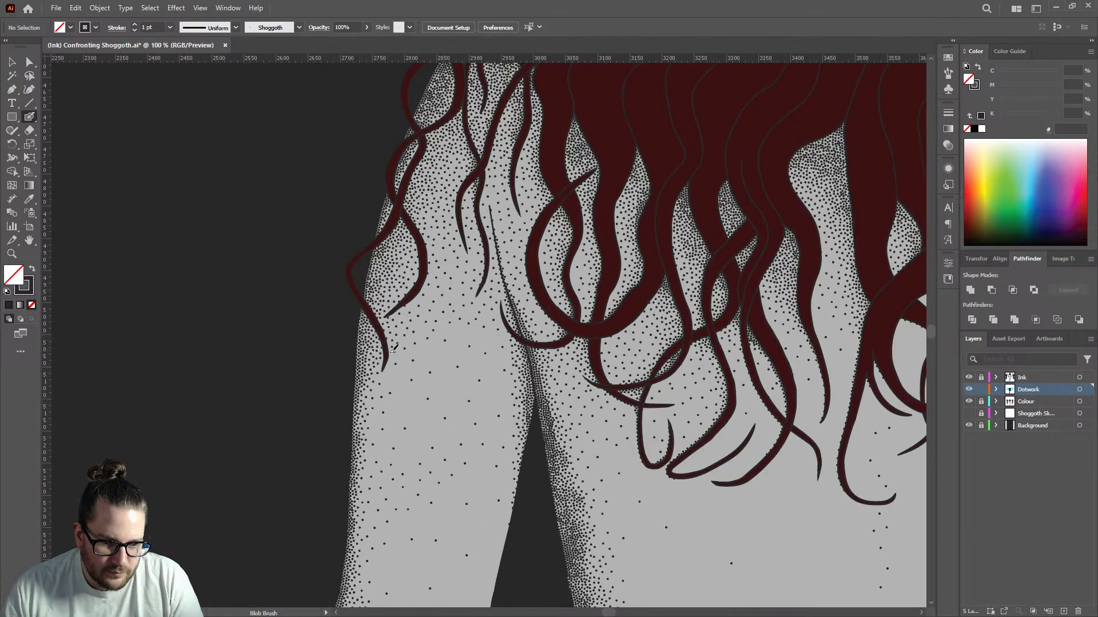
{"action": "scroll", "coordinate": [385, 366], "scroll_direction": "up", "scroll_amount": 5}
{"action": "left_click", "coordinate": [351, 378]}
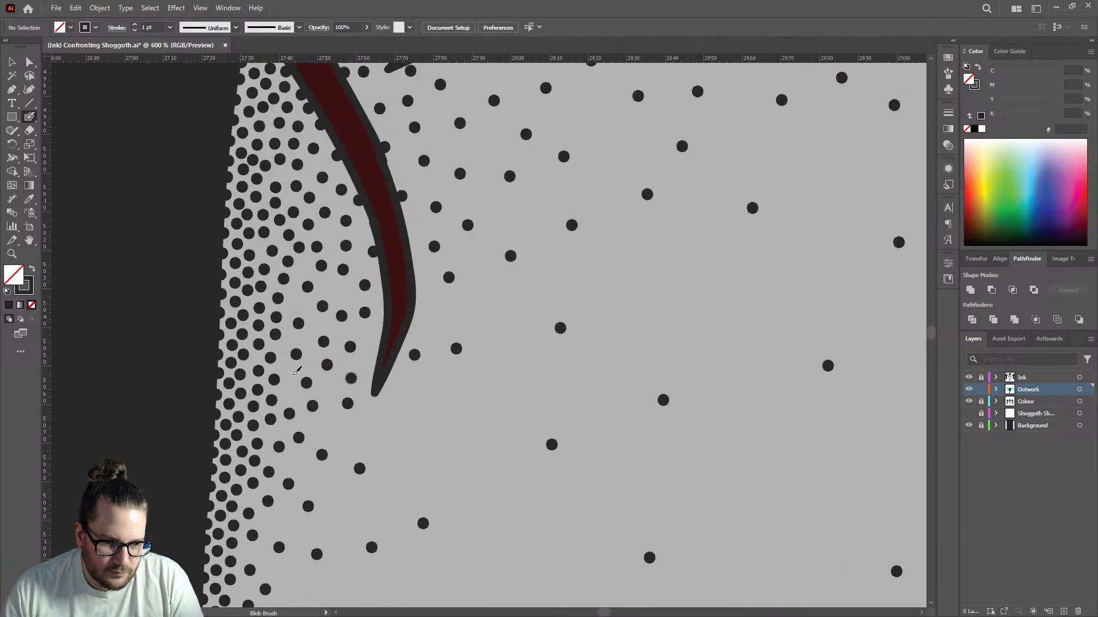
{"action": "left_click", "coordinate": [290, 371]}
Even out the stippling along the arm's outer edge just below the thin strand's tip.
{"action": "scroll", "coordinate": [336, 350], "scroll_direction": "down", "scroll_amount": 3}
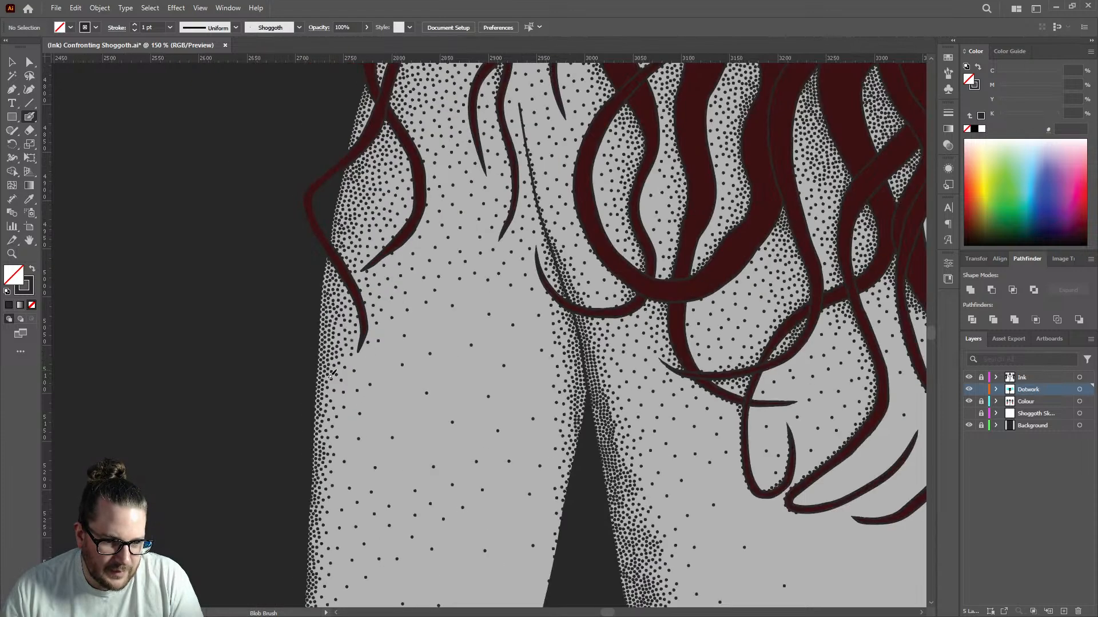
{"action": "scroll", "coordinate": [343, 366], "scroll_direction": "up", "scroll_amount": 4}
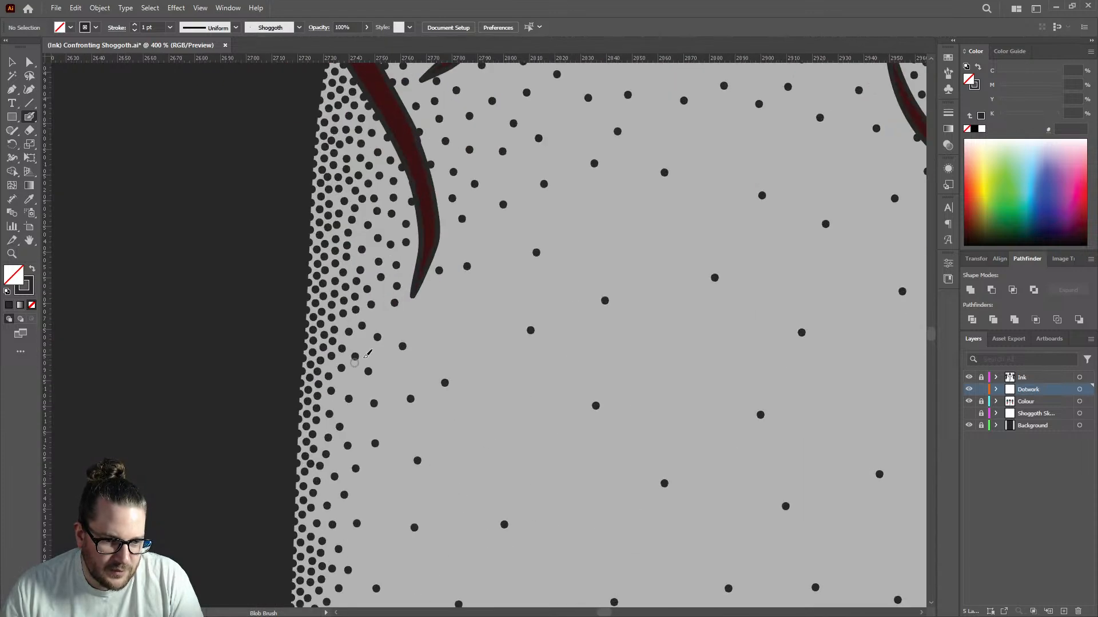
{"action": "left_click", "coordinate": [336, 400]}
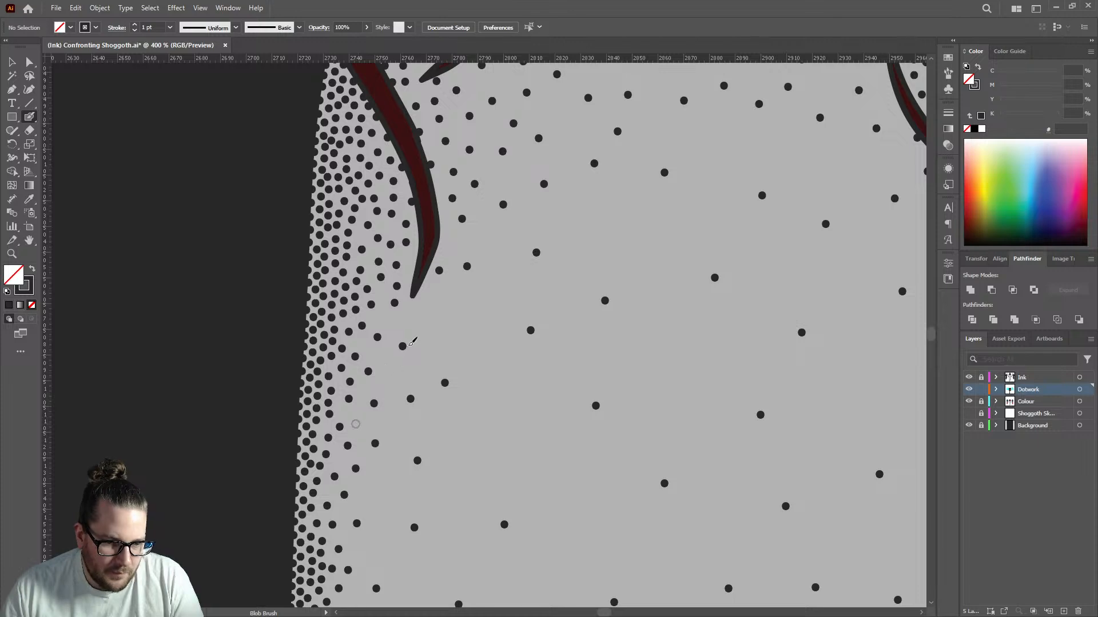
Fill the gaps in the elbow shading and soften its lower boundary with extra dots.
{"action": "scroll", "coordinate": [412, 342], "scroll_direction": "down", "scroll_amount": 3}
{"action": "scroll", "coordinate": [421, 314], "scroll_direction": "down", "scroll_amount": 2}
{"action": "scroll", "coordinate": [431, 309], "scroll_direction": "up", "scroll_amount": 5}
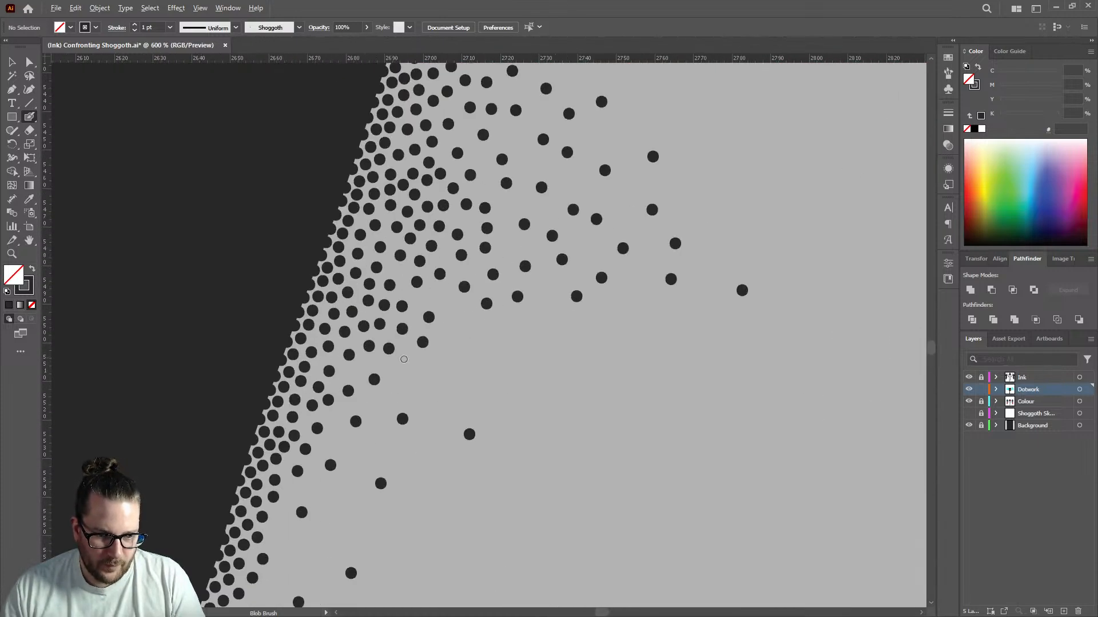
{"action": "scroll", "coordinate": [441, 307], "scroll_direction": "up", "scroll_amount": 3}
{"action": "left_click", "coordinate": [384, 278]}
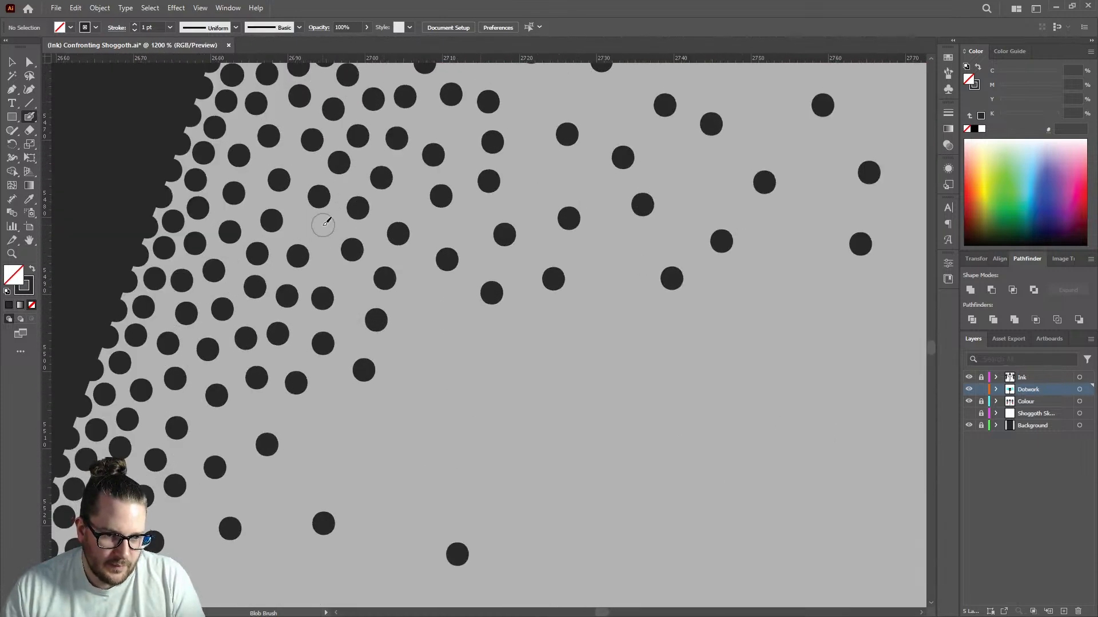
{"action": "left_click", "coordinate": [319, 226]}
{"action": "left_click", "coordinate": [423, 297]}
{"action": "scroll", "coordinate": [433, 312], "scroll_direction": "down", "scroll_amount": 3}
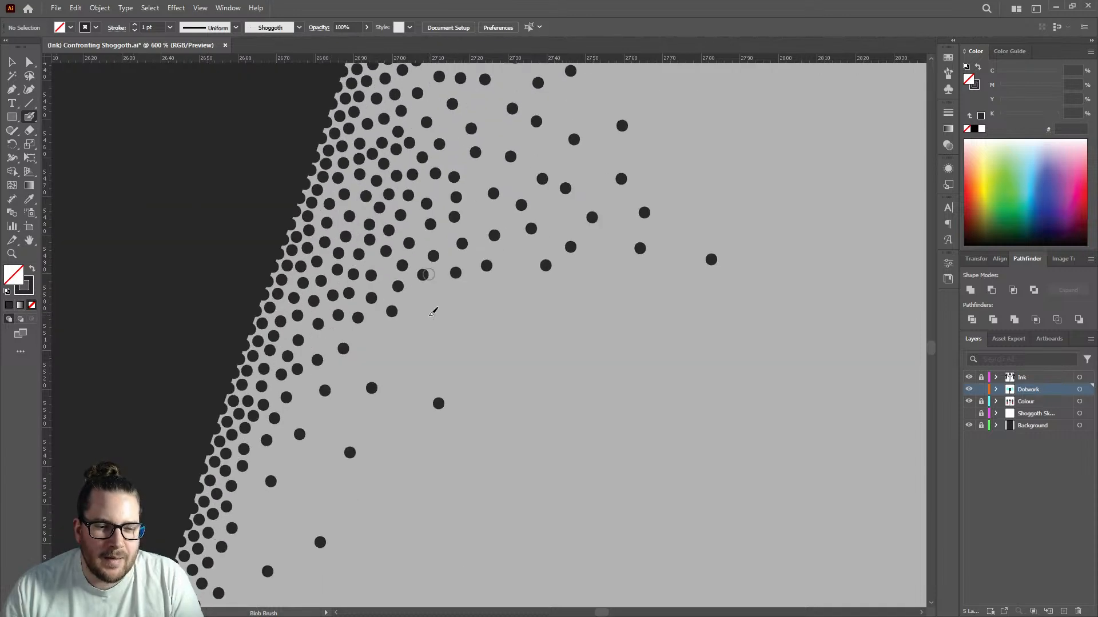
Add dots below the elbow along the forearm's outer shading, spacing them wider toward the middle of the arm.
{"action": "scroll", "coordinate": [435, 308], "scroll_direction": "down", "scroll_amount": 5}
{"action": "scroll", "coordinate": [451, 297], "scroll_direction": "up", "scroll_amount": 4}
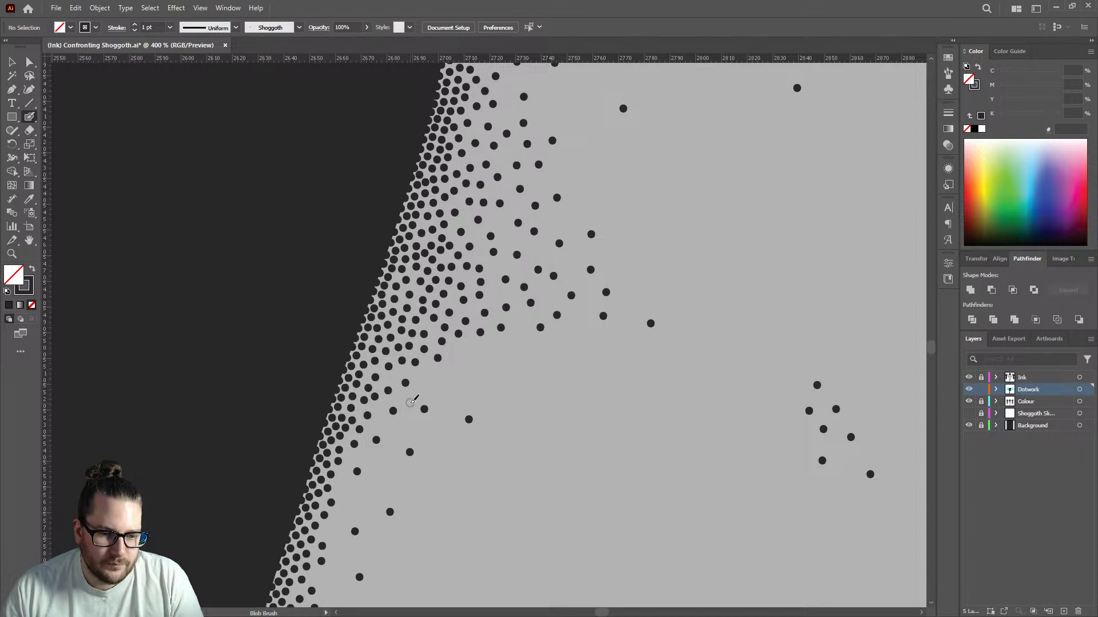
{"action": "left_click", "coordinate": [402, 430]}
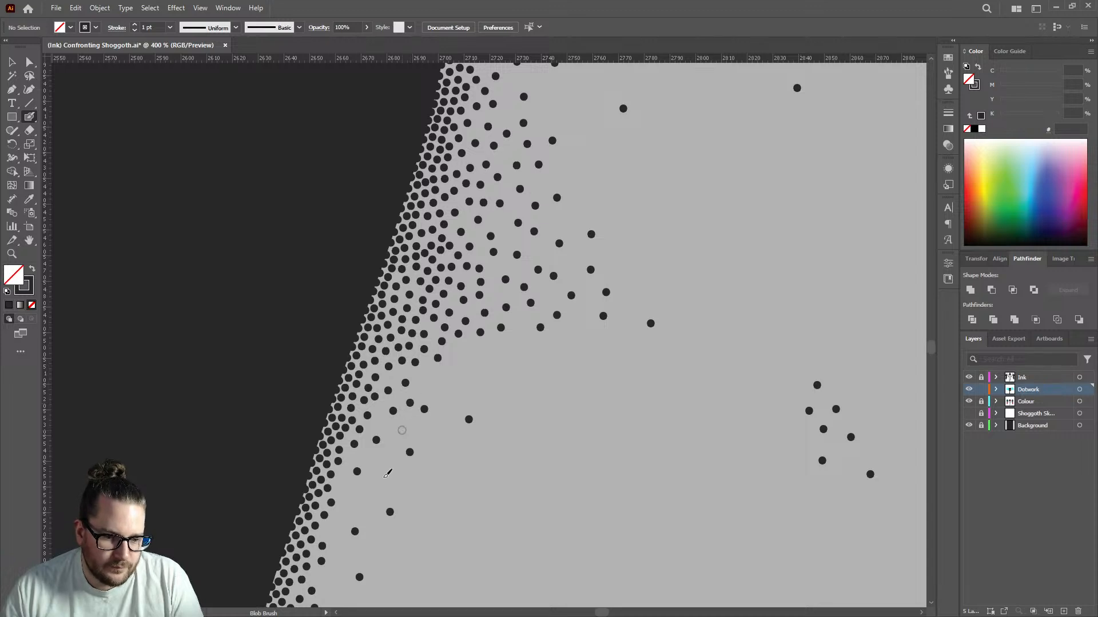
{"action": "left_click", "coordinate": [363, 505]}
{"action": "left_click", "coordinate": [331, 531]}
{"action": "left_click", "coordinate": [312, 578]}
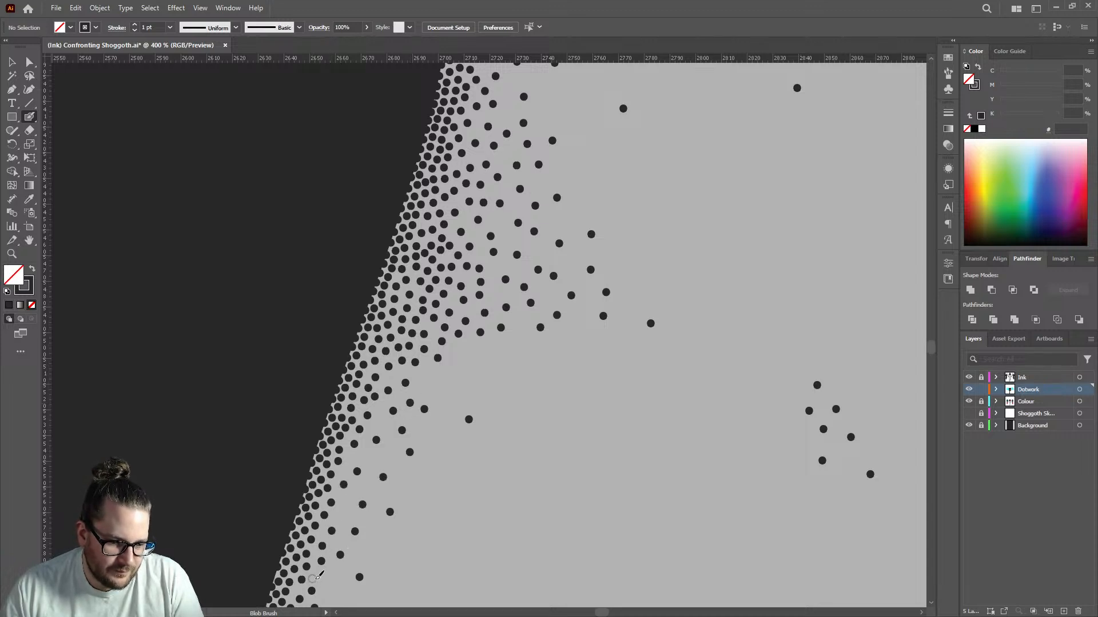
Widen the stippled band farther down the forearm with dots along its inner fringe.
{"action": "scroll", "coordinate": [452, 373], "scroll_direction": "down", "scroll_amount": 5}
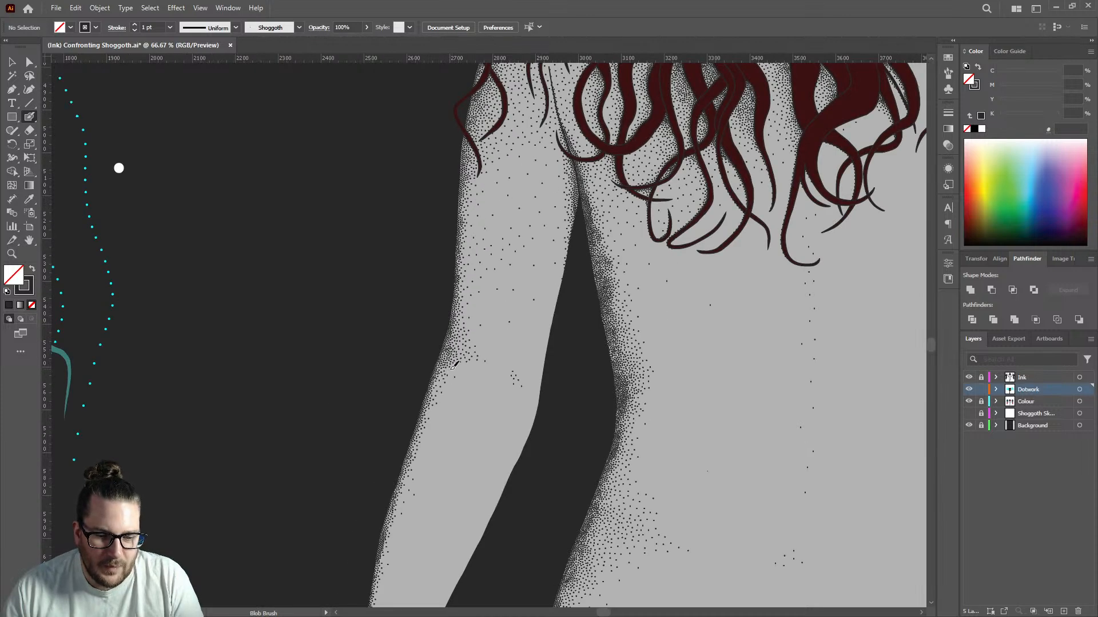
{"action": "scroll", "coordinate": [452, 367], "scroll_direction": "up", "scroll_amount": 6}
{"action": "left_click", "coordinate": [429, 408]}
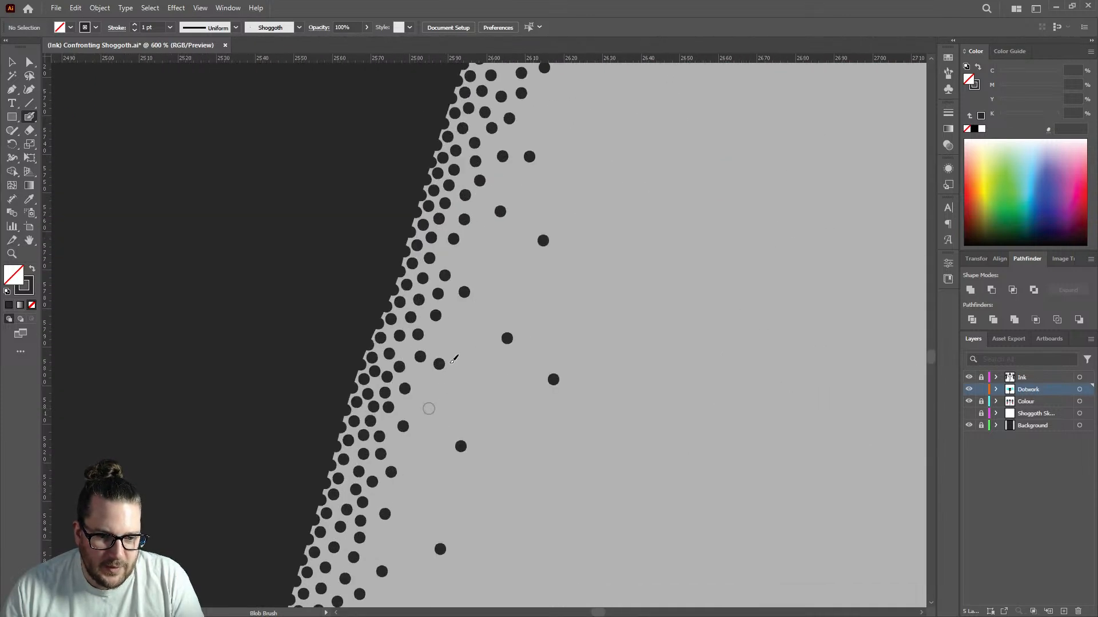
{"action": "left_click", "coordinate": [460, 330]}
{"action": "left_click", "coordinate": [464, 258]}
{"action": "left_click", "coordinate": [471, 289]}
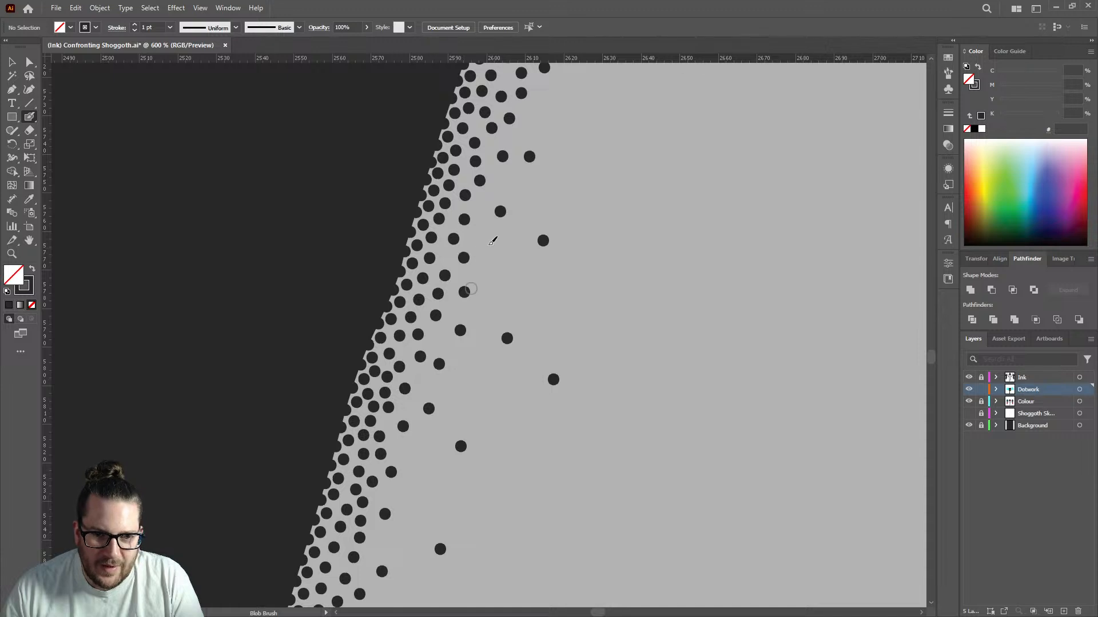
Extend the scattered fringe dots down the lower stretch of the forearm's outer shading.
{"action": "scroll", "coordinate": [480, 285], "scroll_direction": "down", "scroll_amount": 4}
{"action": "scroll", "coordinate": [478, 289], "scroll_direction": "up", "scroll_amount": 4}
{"action": "left_click", "coordinate": [472, 295]}
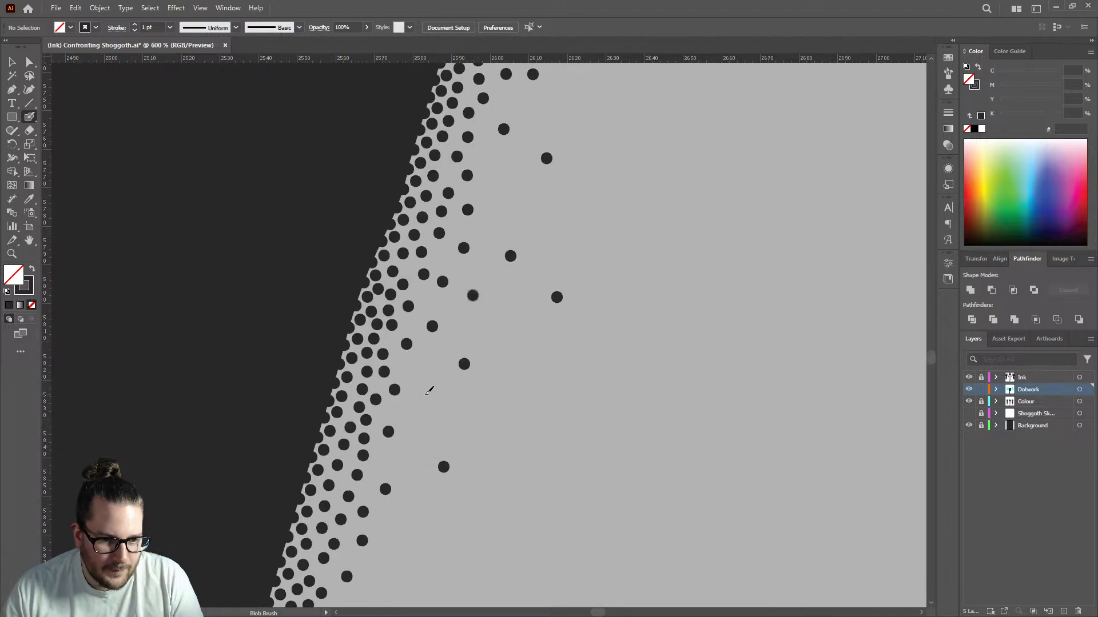
{"action": "left_click", "coordinate": [423, 367]}
{"action": "left_click", "coordinate": [421, 413]}
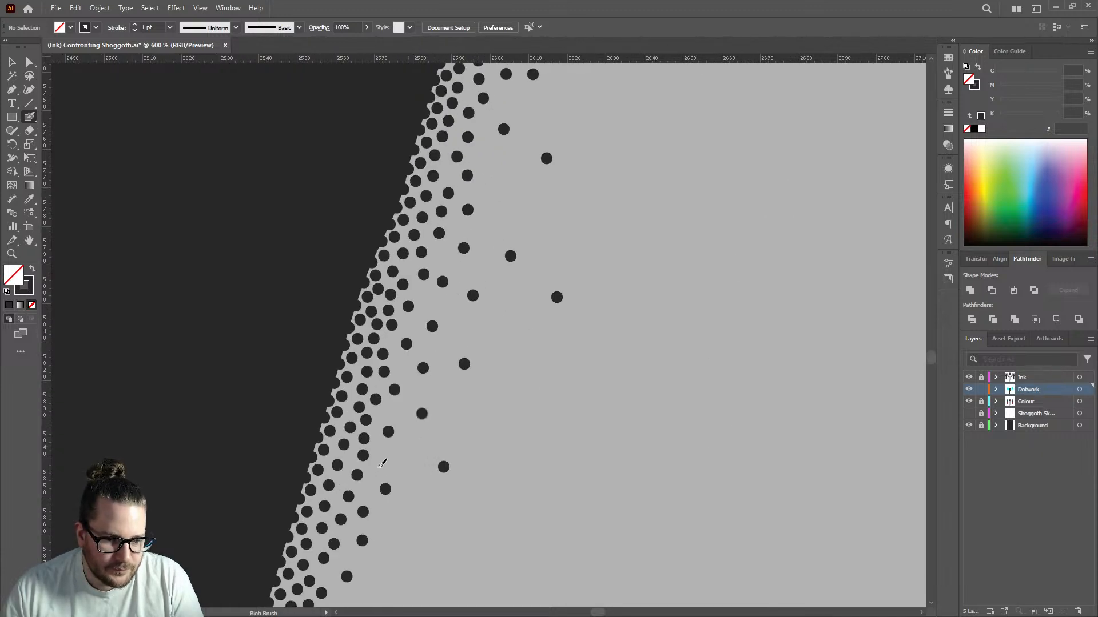
{"action": "left_click", "coordinate": [409, 458]}
{"action": "left_click", "coordinate": [380, 464]}
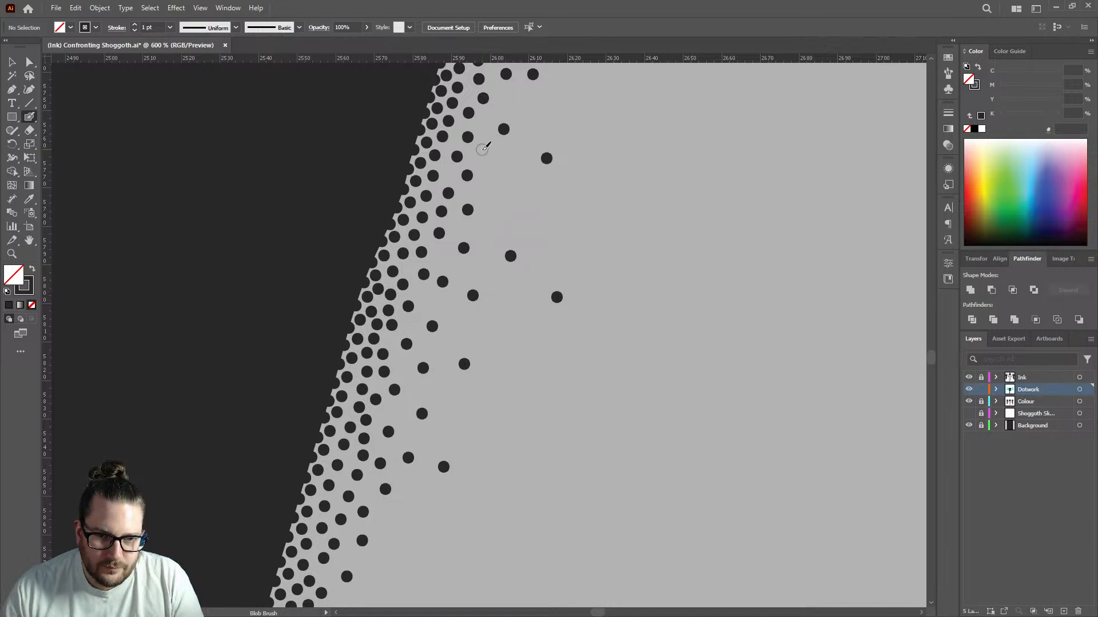
Review the dotwork along the forearm and fist up close, and the shading balance across the whole figure.
{"action": "scroll", "coordinate": [467, 271], "scroll_direction": "down", "scroll_amount": 5}
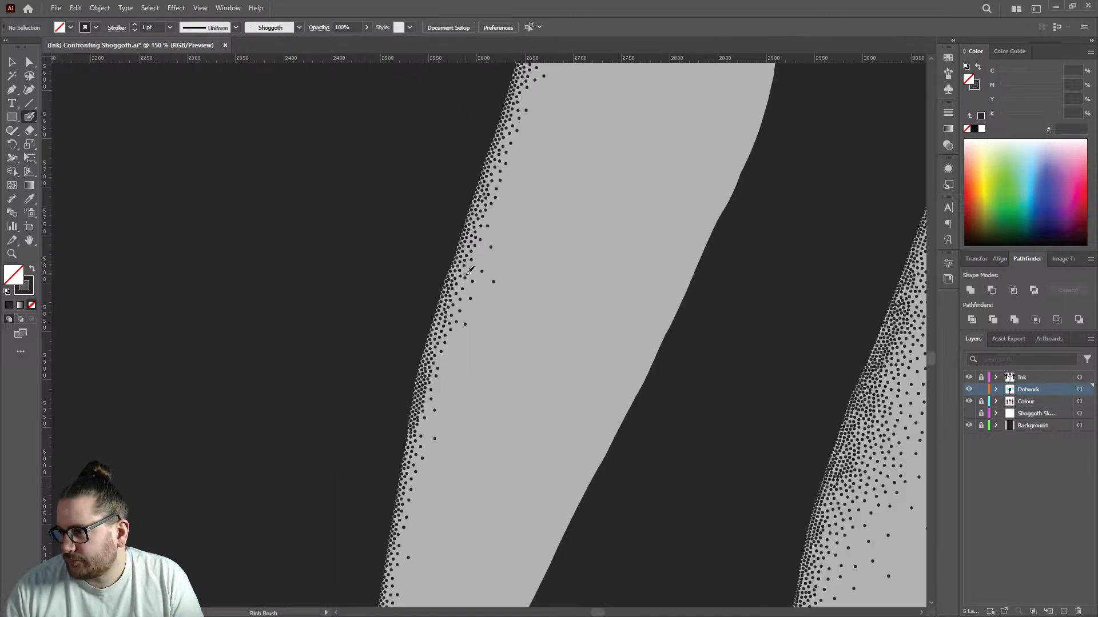
{"action": "scroll", "coordinate": [468, 263], "scroll_direction": "up", "scroll_amount": 5}
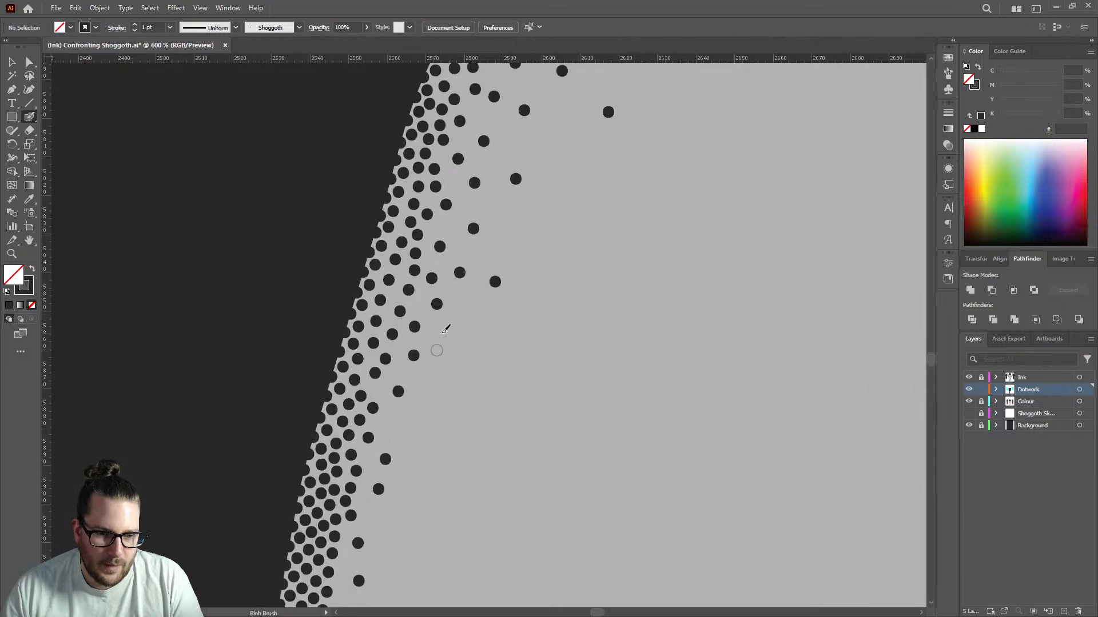
{"action": "scroll", "coordinate": [394, 426], "scroll_direction": "down", "scroll_amount": 8}
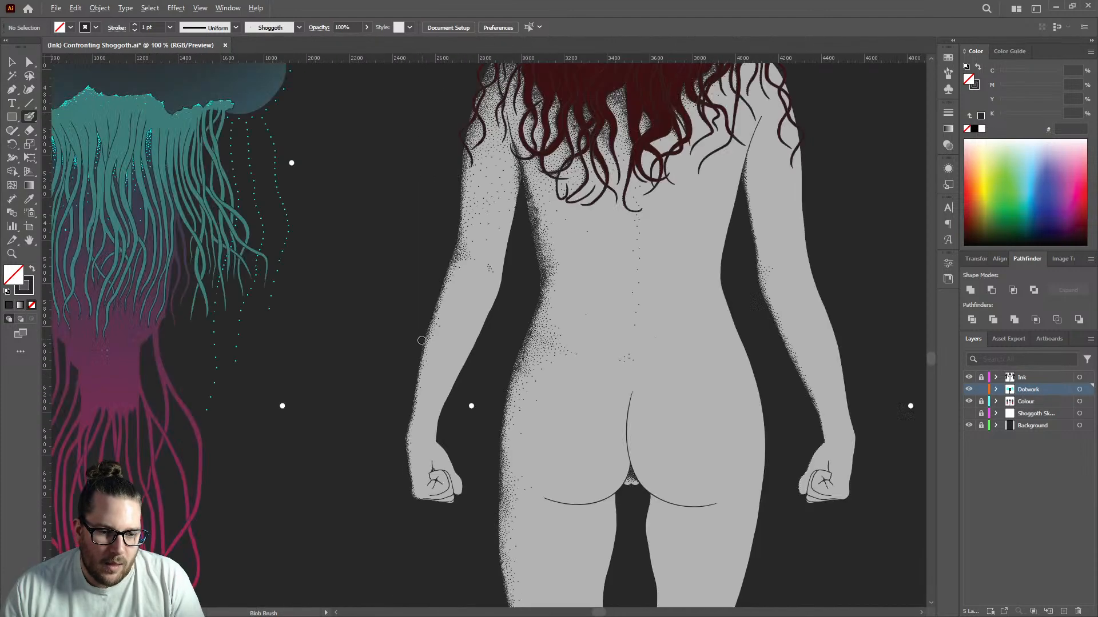
{"action": "scroll", "coordinate": [424, 342], "scroll_direction": "up", "scroll_amount": 6}
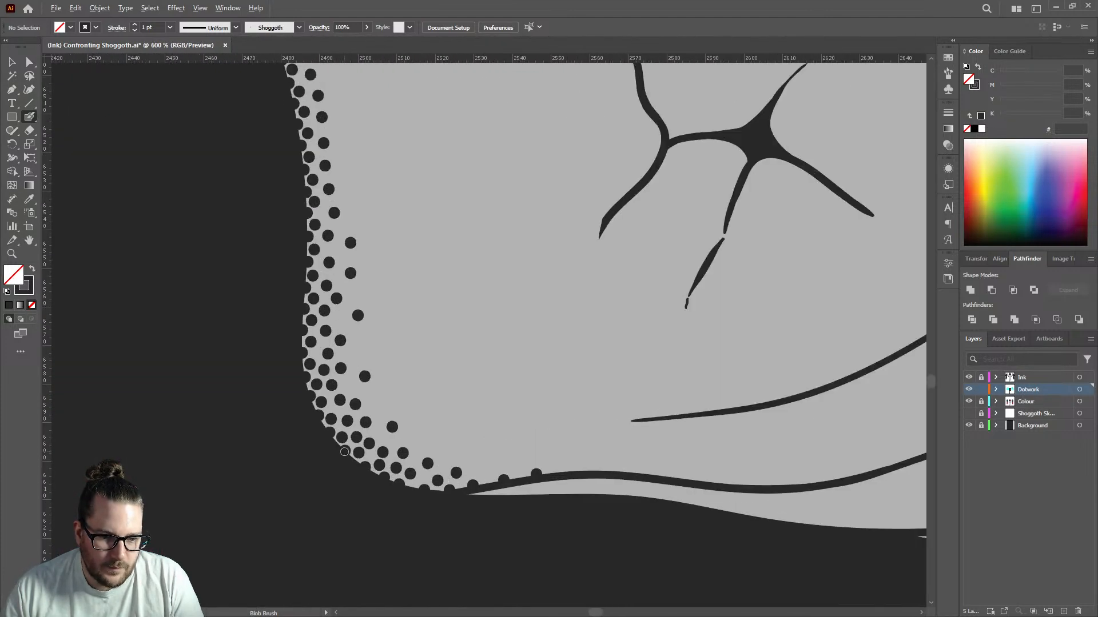
{"action": "scroll", "coordinate": [307, 431], "scroll_direction": "down", "scroll_amount": 6}
{"action": "scroll", "coordinate": [307, 431], "scroll_direction": "down", "scroll_amount": 1}
{"action": "scroll", "coordinate": [473, 191], "scroll_direction": "up", "scroll_amount": 3}
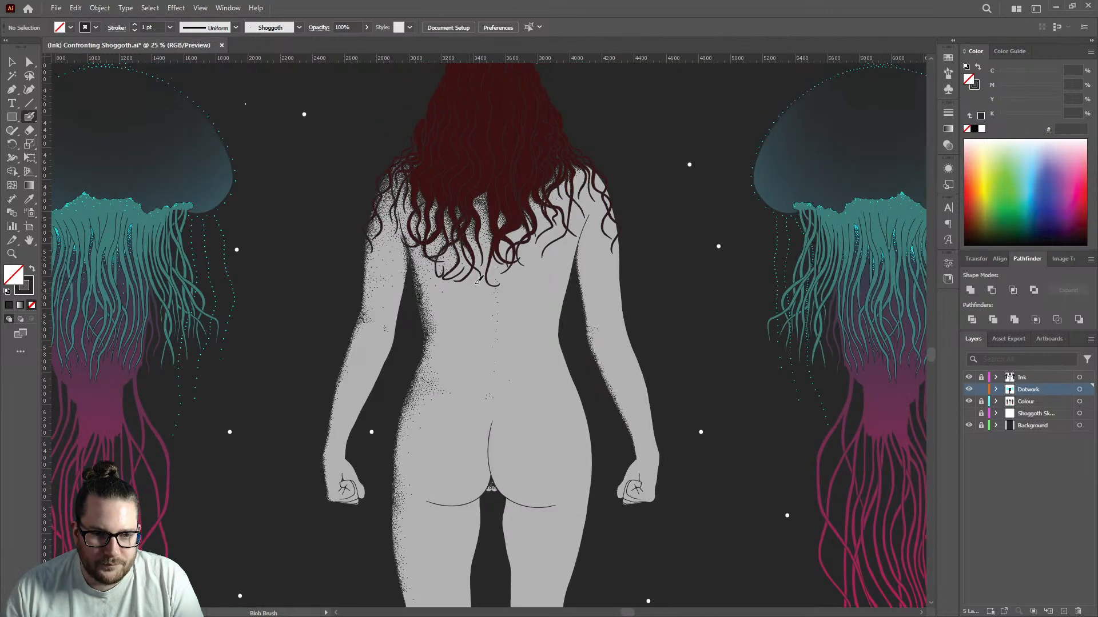
{"action": "scroll", "coordinate": [422, 220], "scroll_direction": "up", "scroll_amount": 4}
{"action": "scroll", "coordinate": [423, 222], "scroll_direction": "down", "scroll_amount": 3}
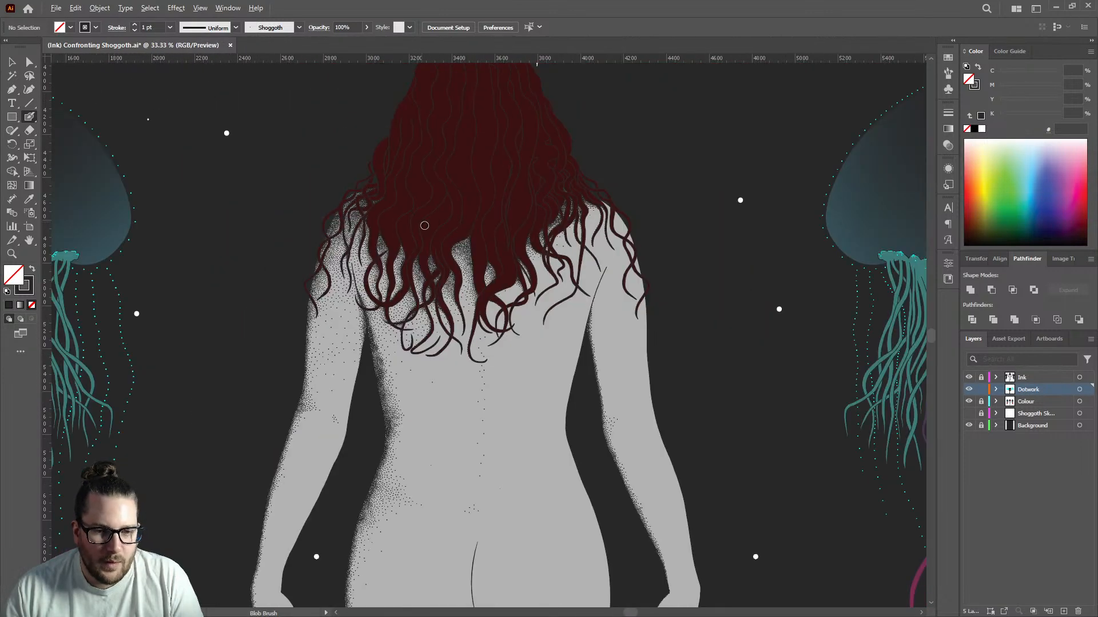
{"action": "scroll", "coordinate": [431, 223], "scroll_direction": "down", "scroll_amount": 2}
{"action": "scroll", "coordinate": [440, 240], "scroll_direction": "down", "scroll_amount": 4}
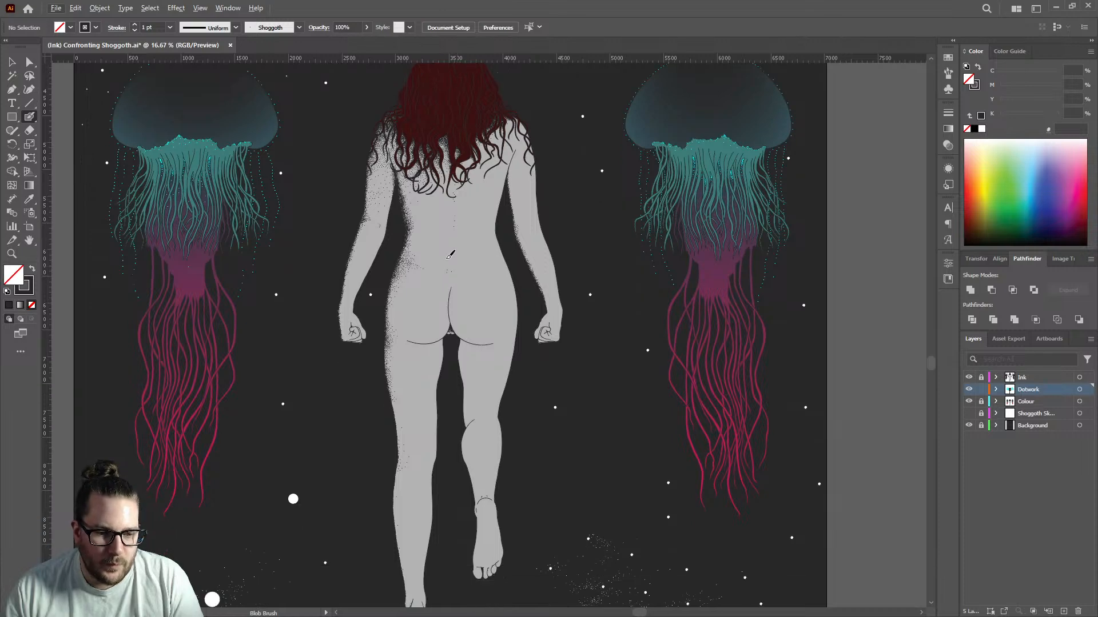
{"action": "scroll", "coordinate": [446, 254], "scroll_direction": "down", "scroll_amount": 4}
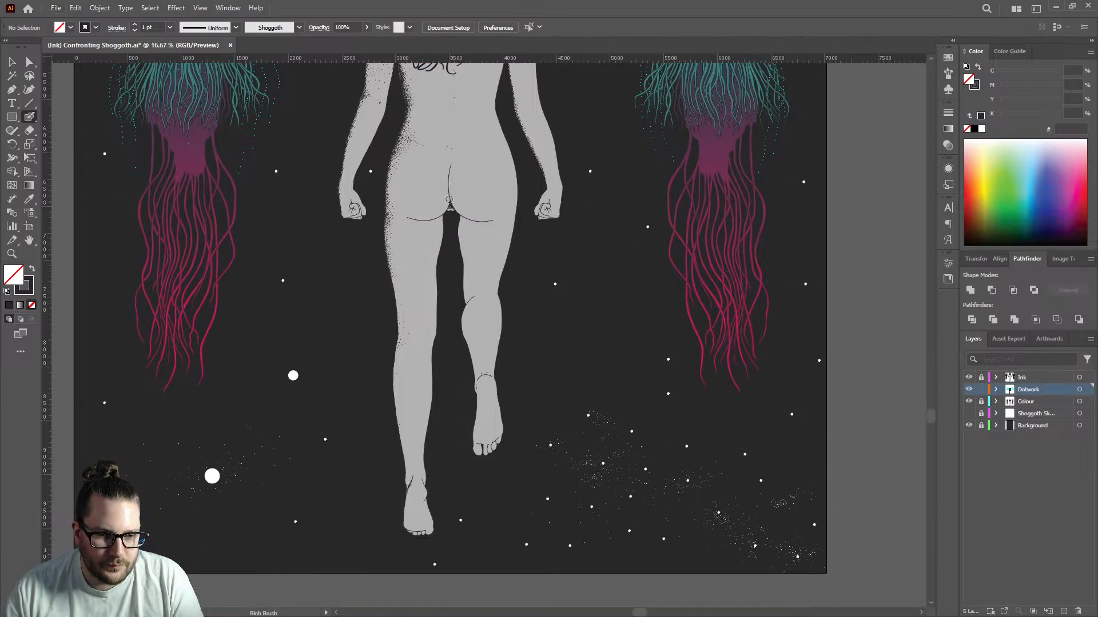
Stipple dots down the right-hand edge of the small triangular patch between the upper thighs, reaching its scalloped lower border.
{"action": "scroll", "coordinate": [452, 209], "scroll_direction": "up", "scroll_amount": 1}
{"action": "scroll", "coordinate": [452, 209], "scroll_direction": "up", "scroll_amount": 11}
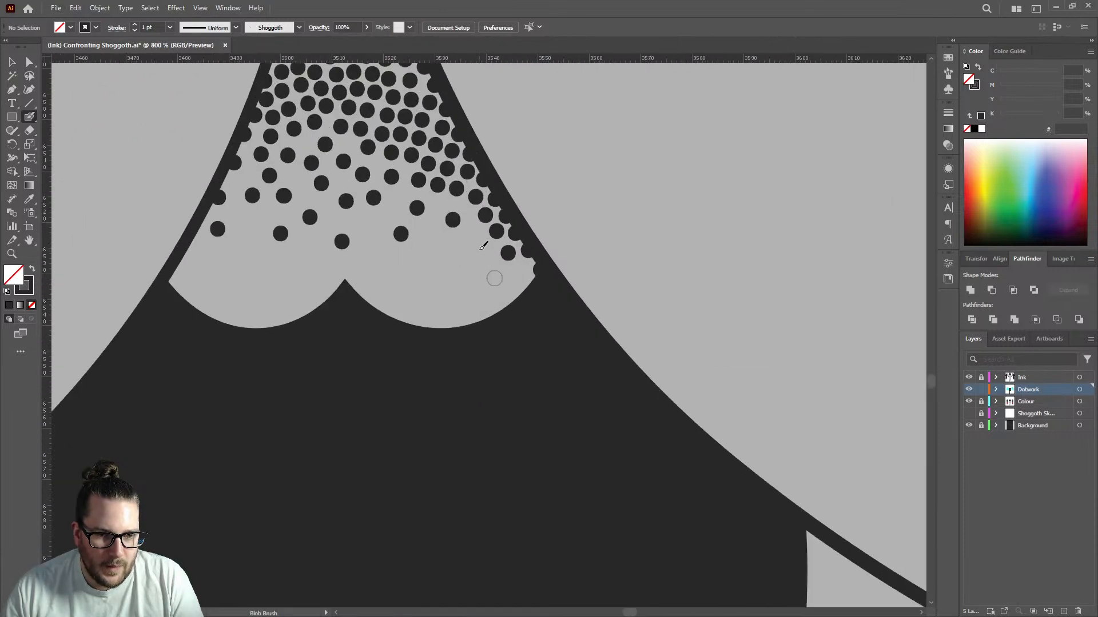
{"action": "left_click", "coordinate": [474, 237]}
{"action": "left_click", "coordinate": [485, 256]}
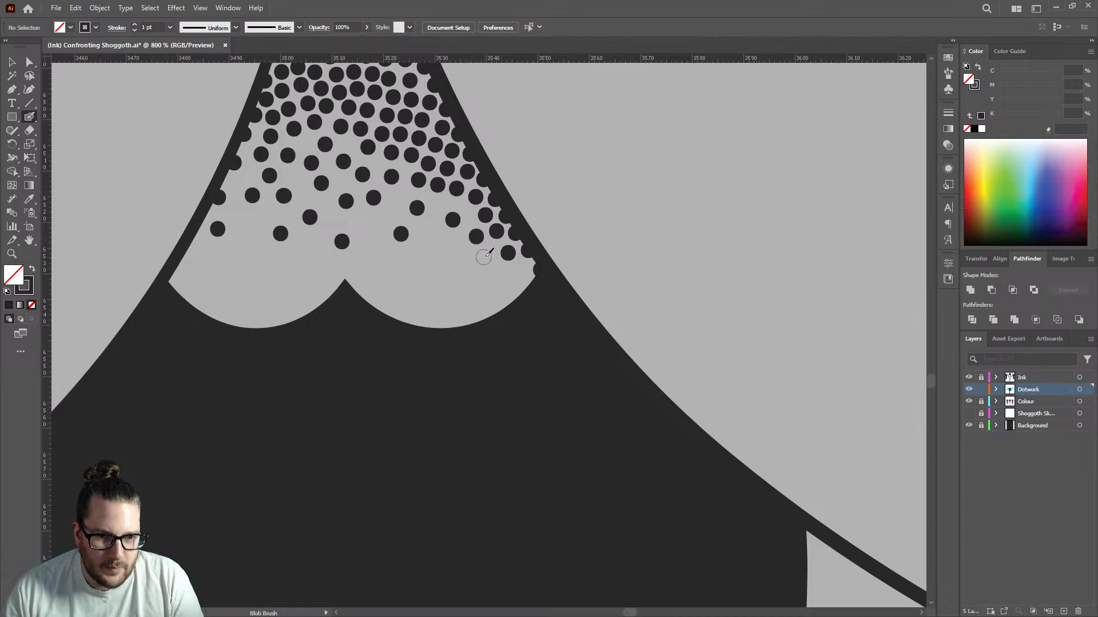
{"action": "left_click", "coordinate": [521, 273]}
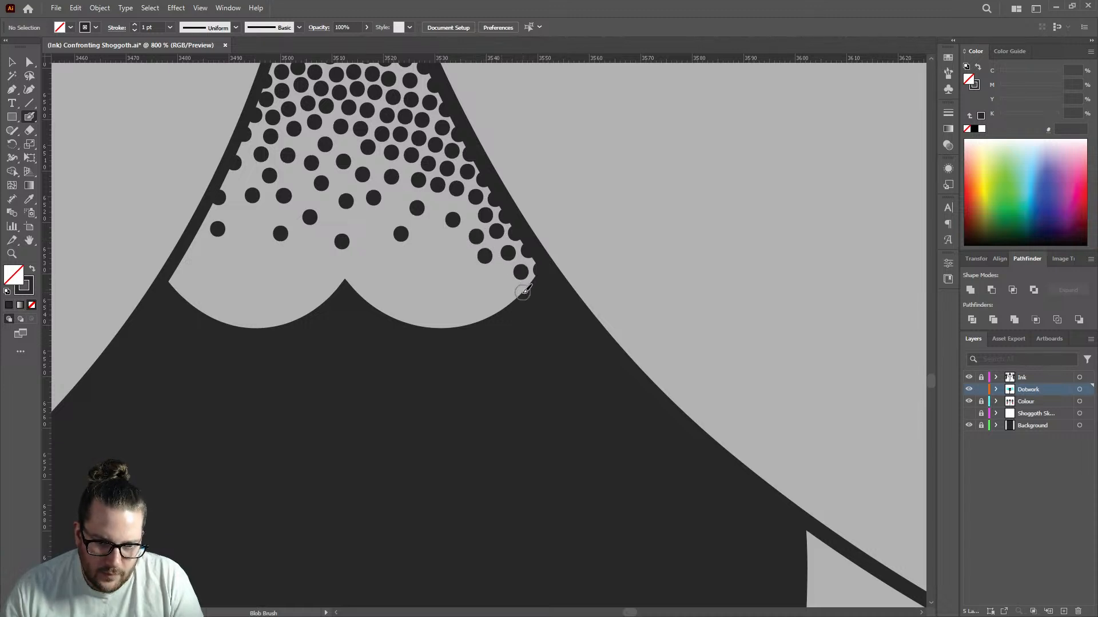
{"action": "left_click", "coordinate": [519, 292]}
{"action": "left_click", "coordinate": [498, 273]}
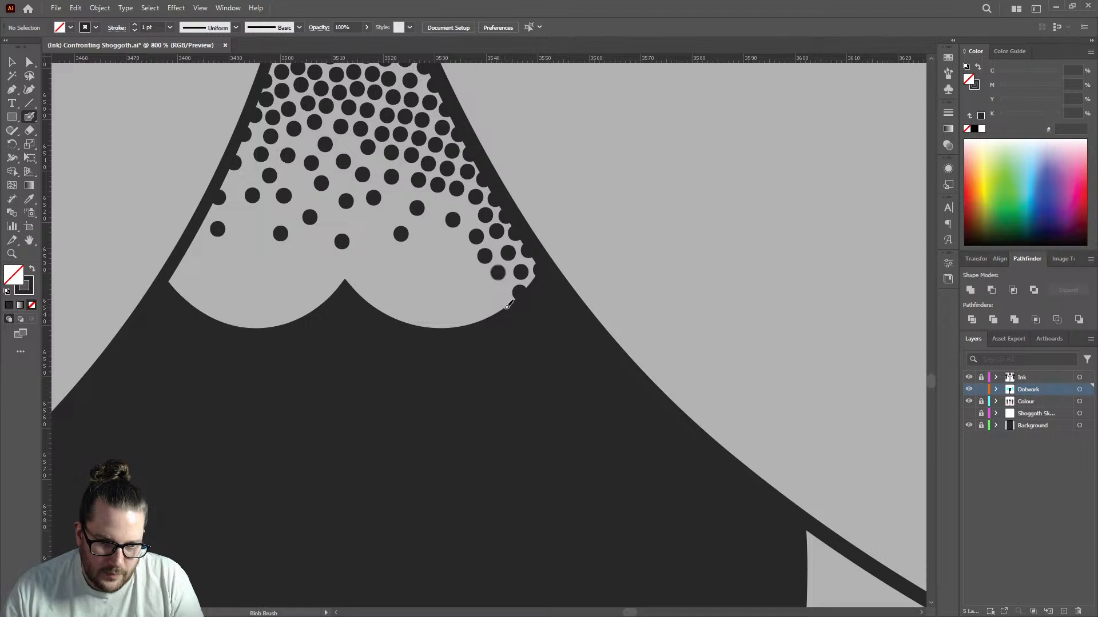
{"action": "left_click", "coordinate": [504, 307]}
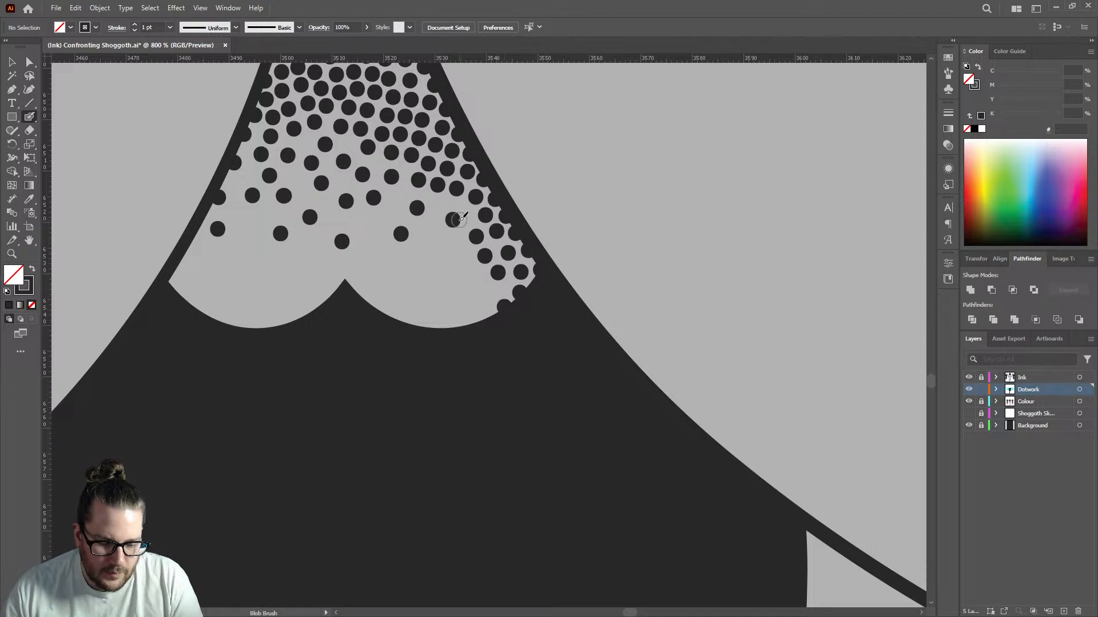
Shift the stray dot closer to the triangle's right-hand band and add dots to fill the gaps beside it.
{"action": "left_click", "coordinate": [11, 61]}
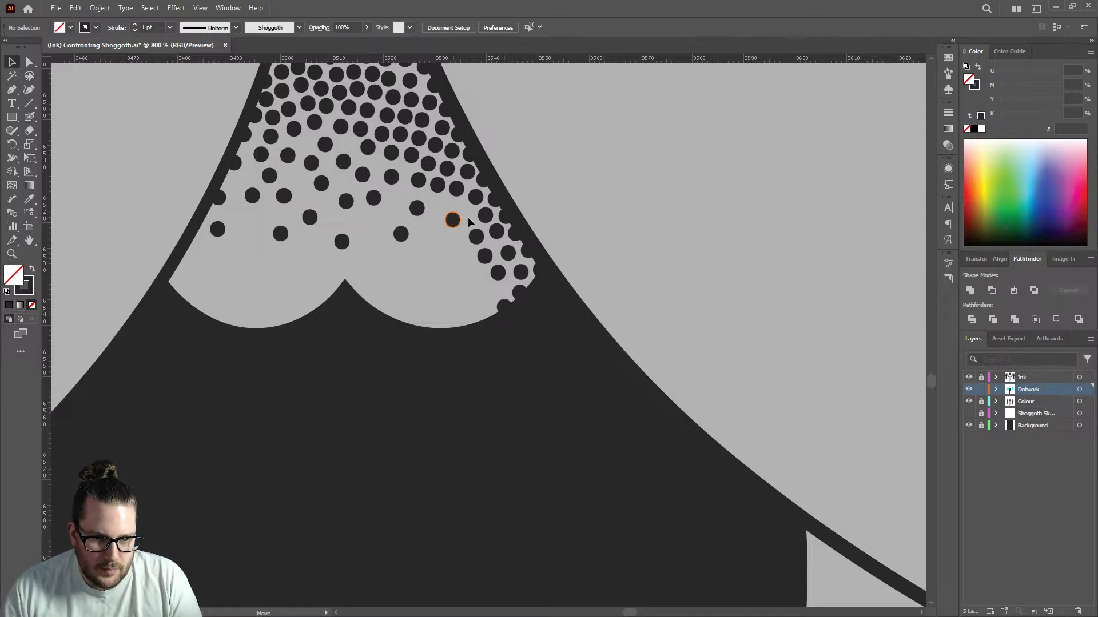
{"action": "left_click_drag", "start_coordinate": [458, 218], "coordinate": [466, 218]}
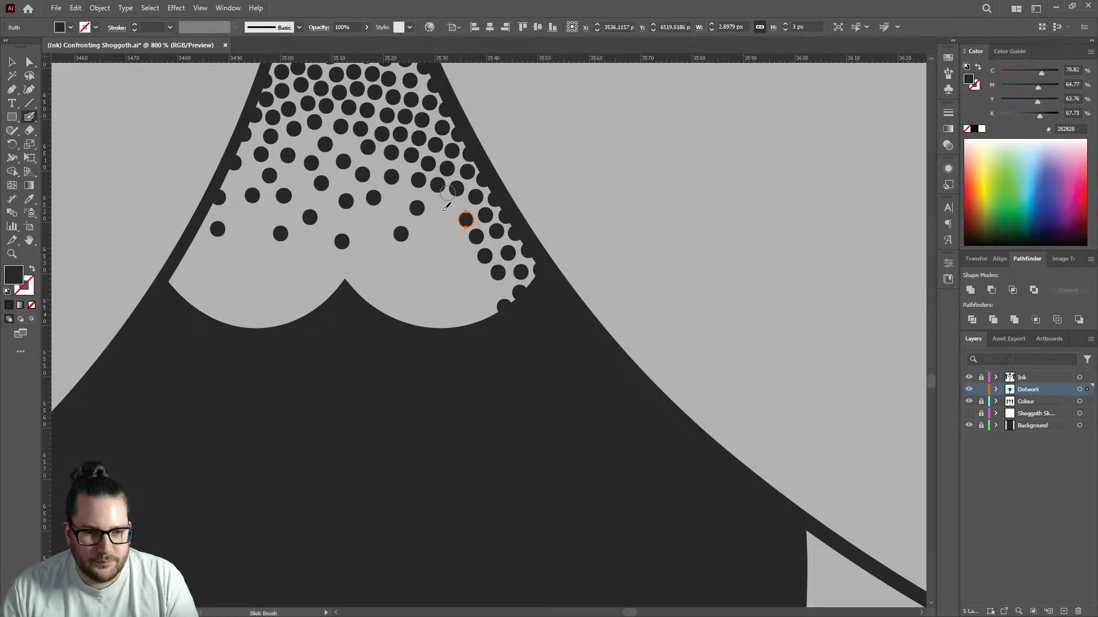
{"action": "key", "text": "shift+b"}
{"action": "left_click", "coordinate": [449, 208]}
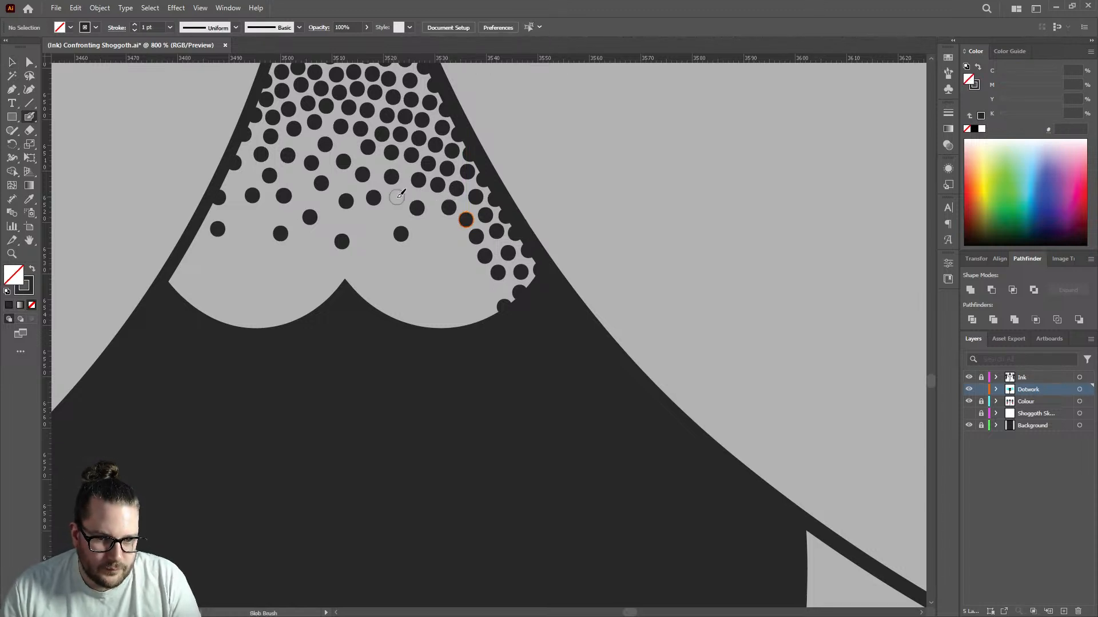
{"action": "left_click", "coordinate": [397, 198]}
{"action": "left_click", "coordinate": [434, 223]}
{"action": "left_click", "coordinate": [455, 236]}
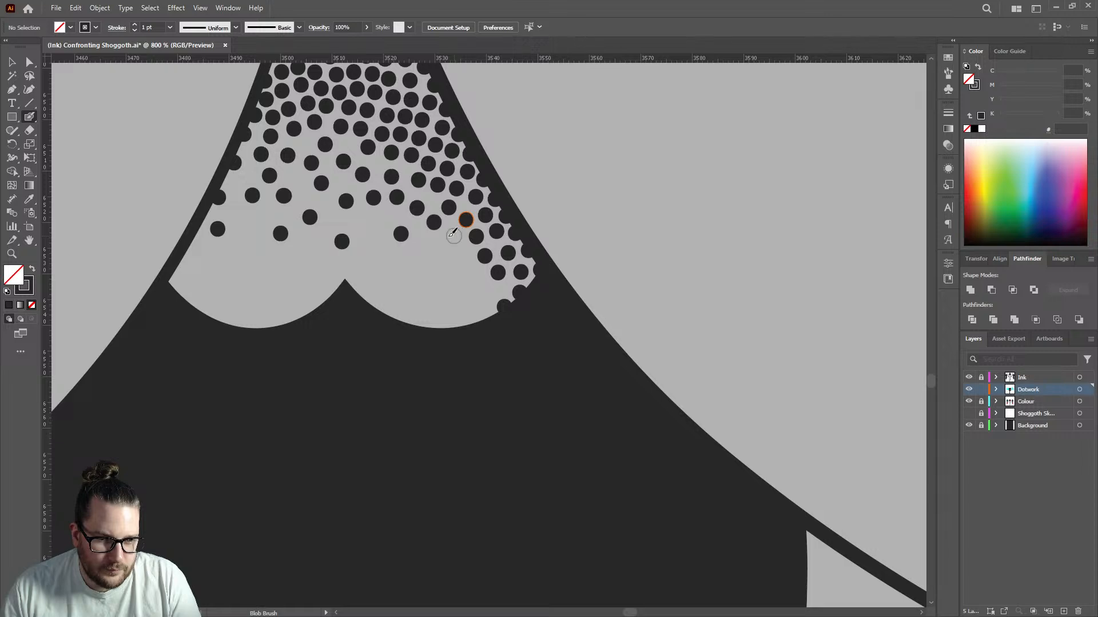
Add scattered dots to the left half and lower fringe of the triangular patch to even out its fade.
{"action": "scroll", "coordinate": [516, 201], "scroll_direction": "down", "scroll_amount": 6}
{"action": "scroll", "coordinate": [554, 300], "scroll_direction": "down", "scroll_amount": 7}
{"action": "scroll", "coordinate": [524, 280], "scroll_direction": "down", "scroll_amount": 3}
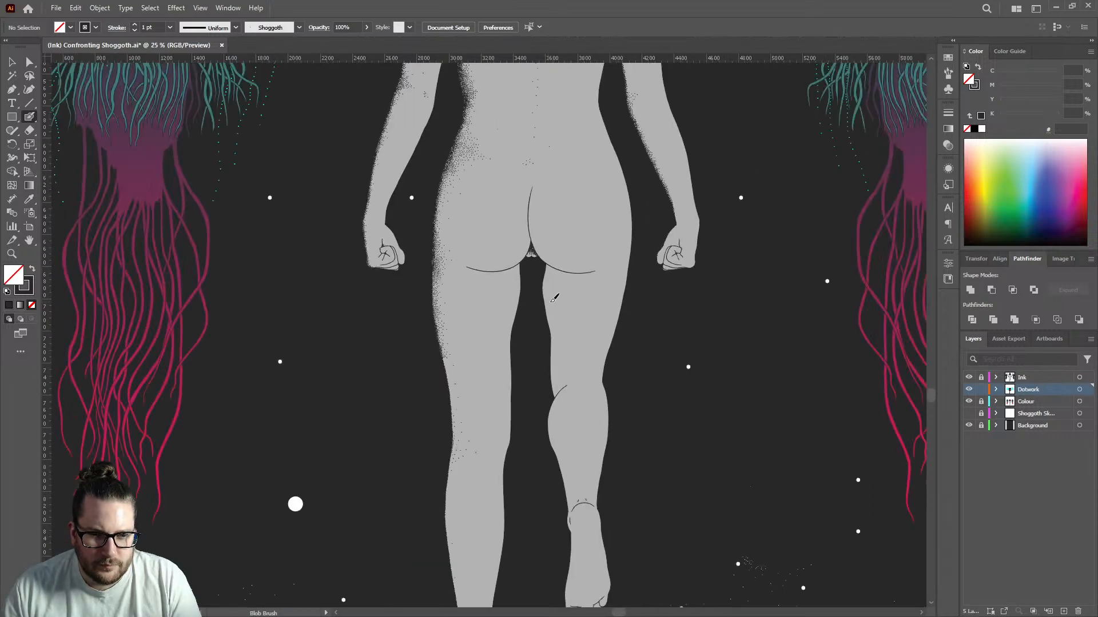
{"action": "scroll", "coordinate": [524, 280], "scroll_direction": "up", "scroll_amount": 9}
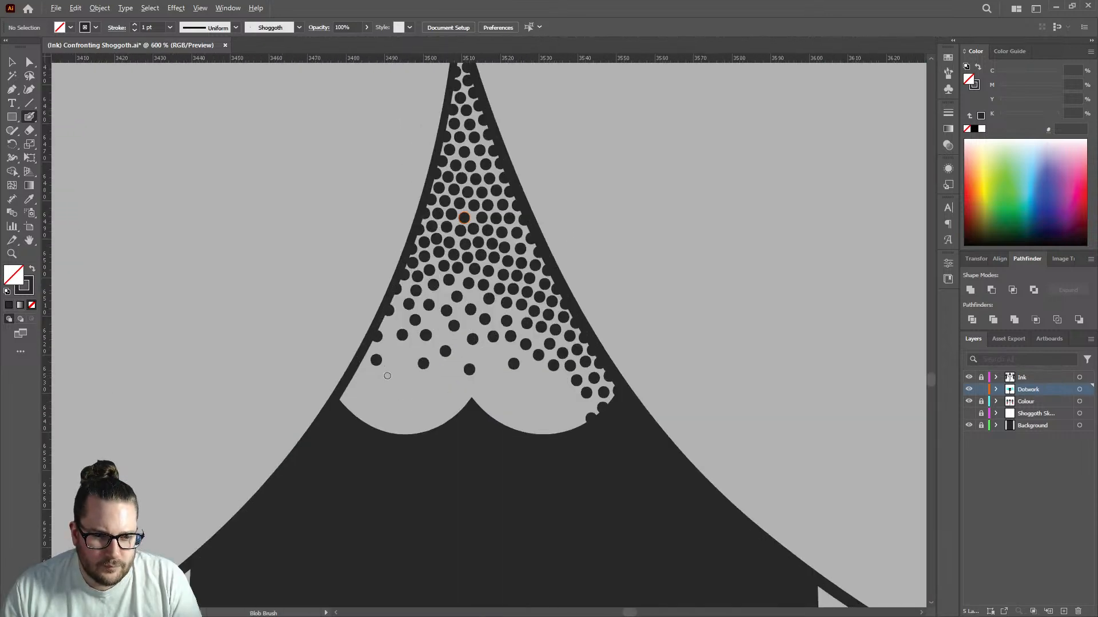
{"action": "left_click", "coordinate": [401, 366]}
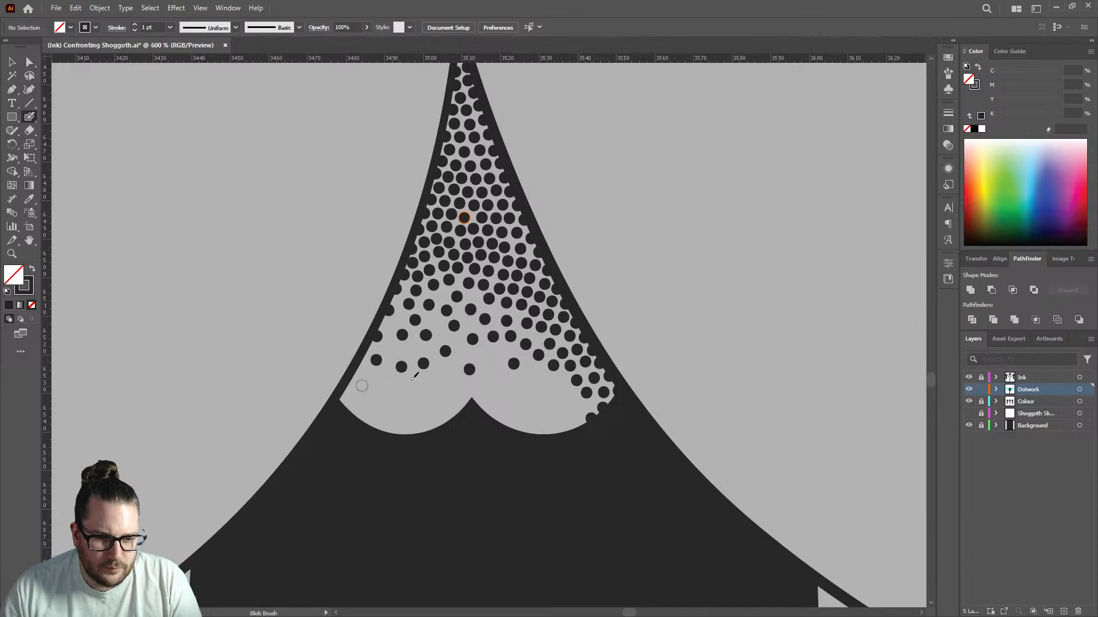
{"action": "left_click", "coordinate": [361, 386]}
{"action": "left_click", "coordinate": [494, 357]}
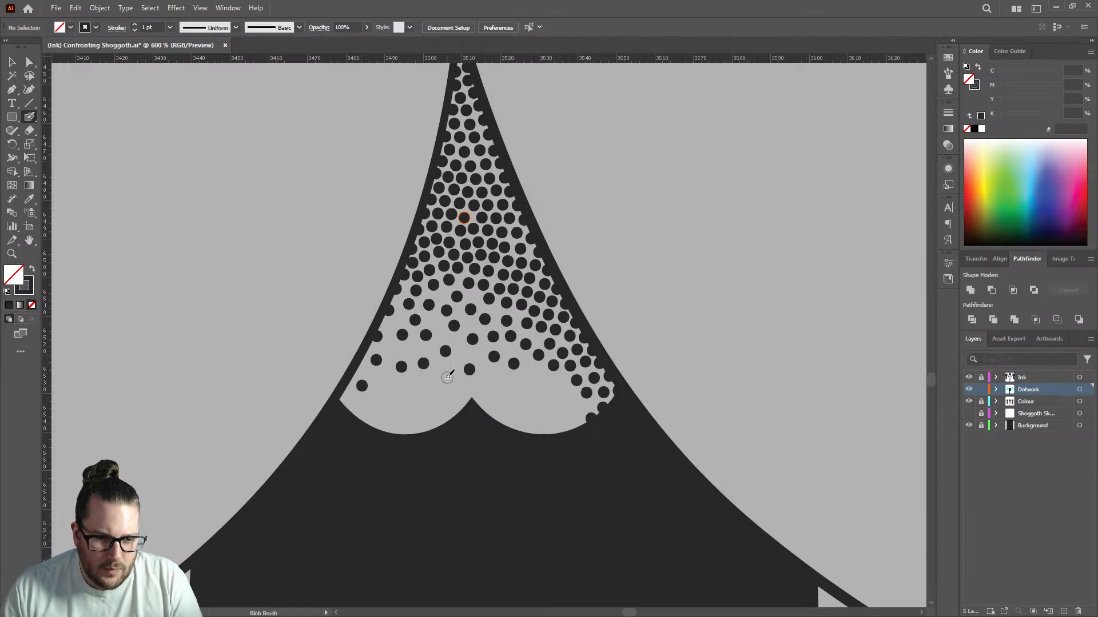
{"action": "left_click", "coordinate": [447, 377]}
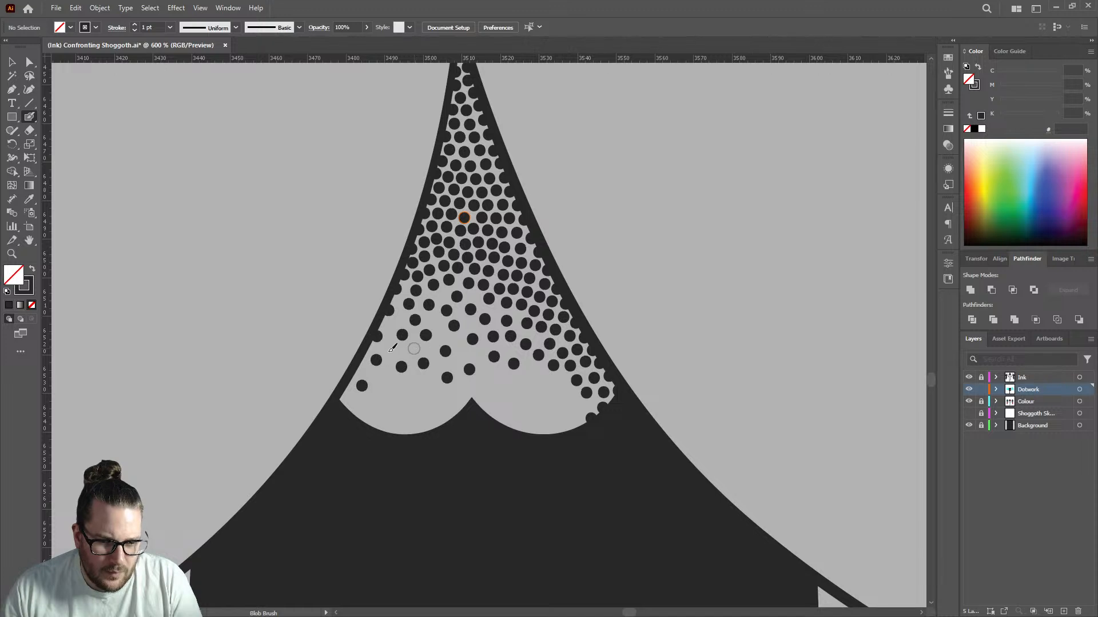
{"action": "left_click", "coordinate": [413, 349]}
{"action": "left_click", "coordinate": [389, 349]}
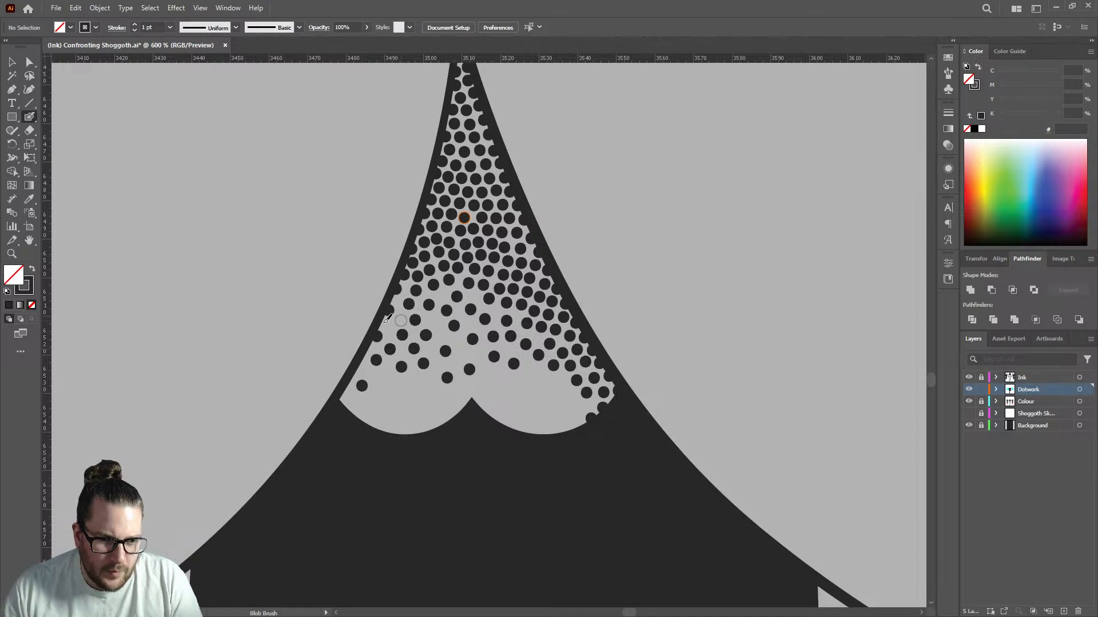
Fill the remaining gaps in the middle of the triangular patch with dots to smooth the gradient.
{"action": "key", "text": "ctrl+1"}
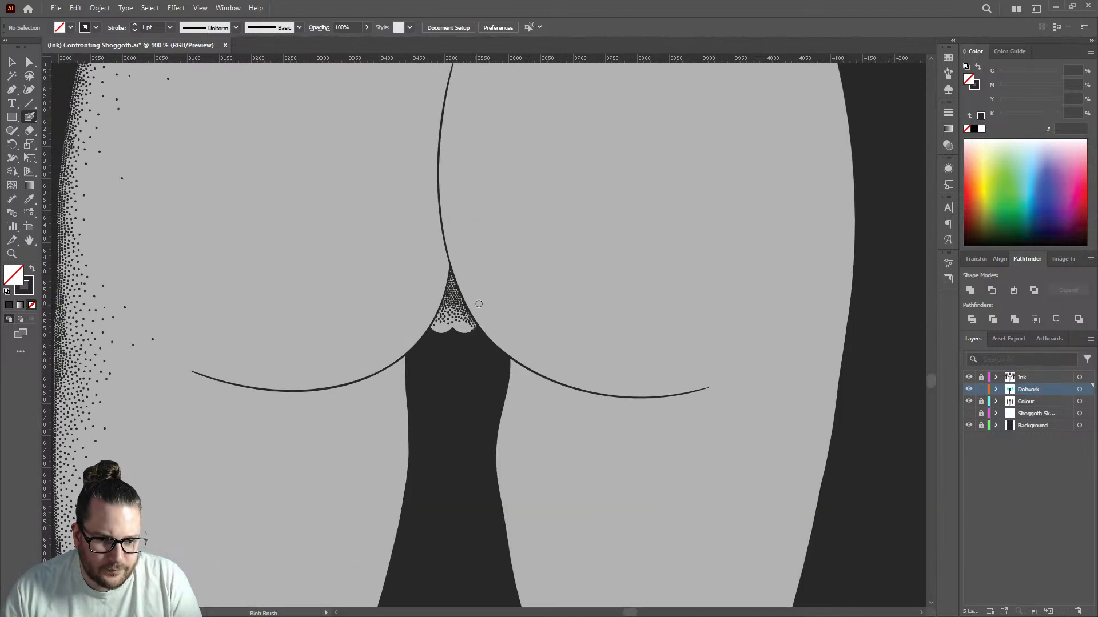
{"action": "scroll", "coordinate": [454, 317], "scroll_direction": "up", "scroll_amount": 6}
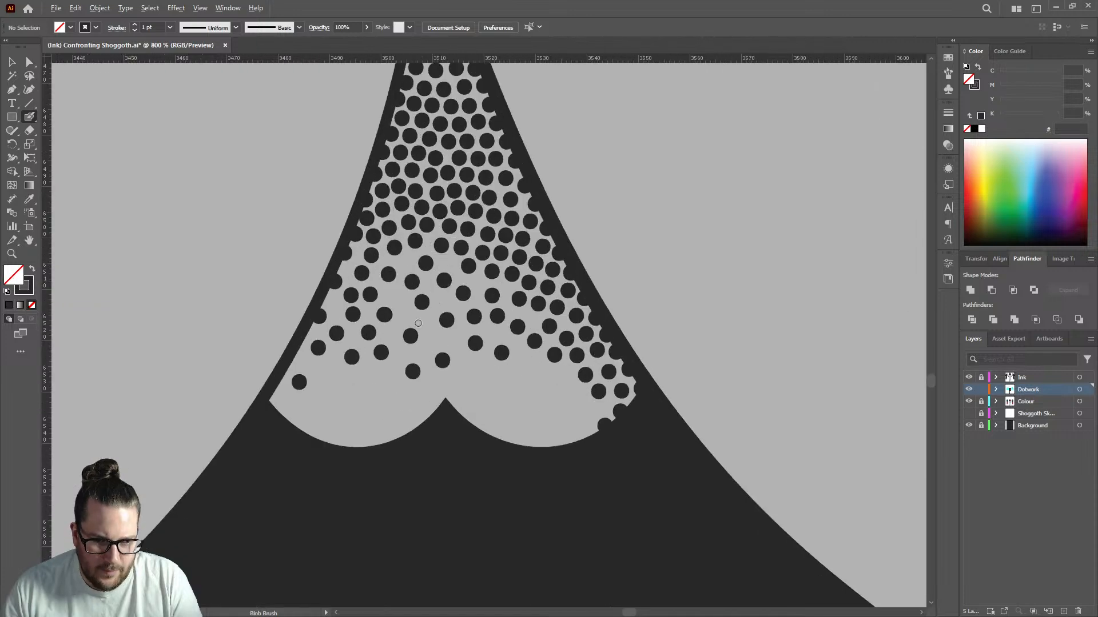
{"action": "left_click", "coordinate": [394, 295]}
{"action": "left_click", "coordinate": [406, 262]}
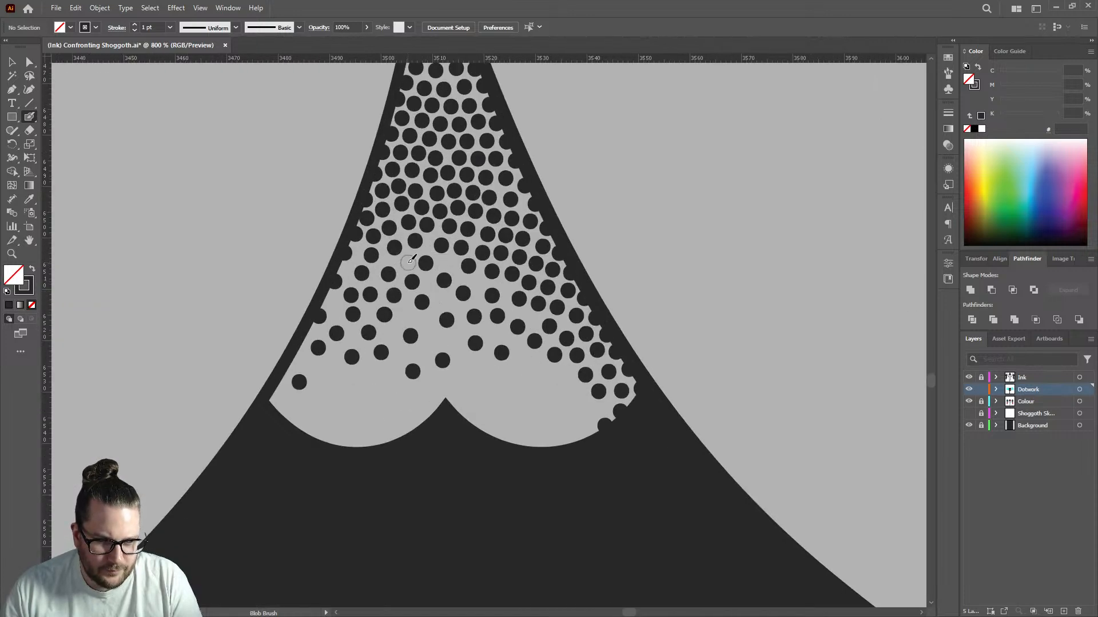
{"action": "left_click", "coordinate": [445, 299]}
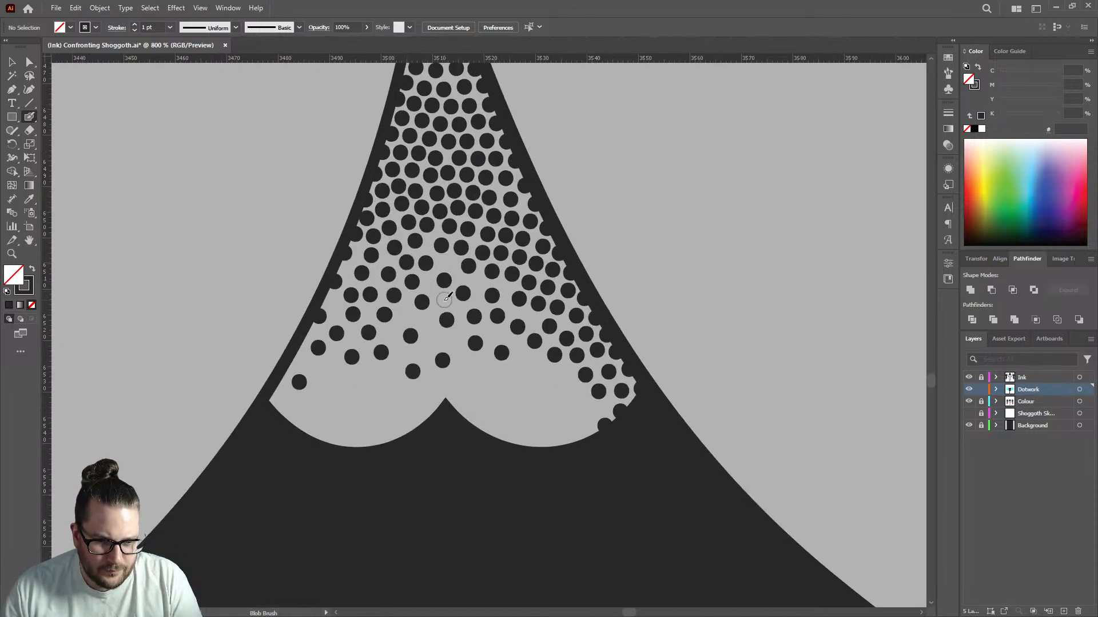
{"action": "left_click", "coordinate": [449, 262]}
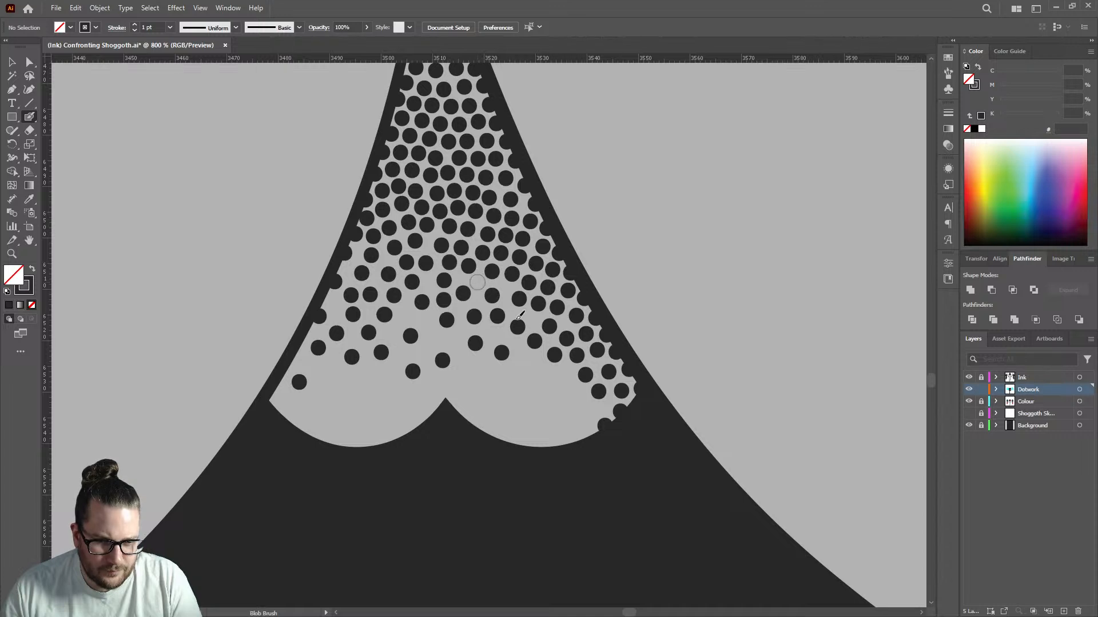
{"action": "left_click", "coordinate": [477, 282]}
Add a dot to the sparse inner fringe of the hip's outer shading.
{"action": "scroll", "coordinate": [480, 280], "scroll_direction": "down", "scroll_amount": 6}
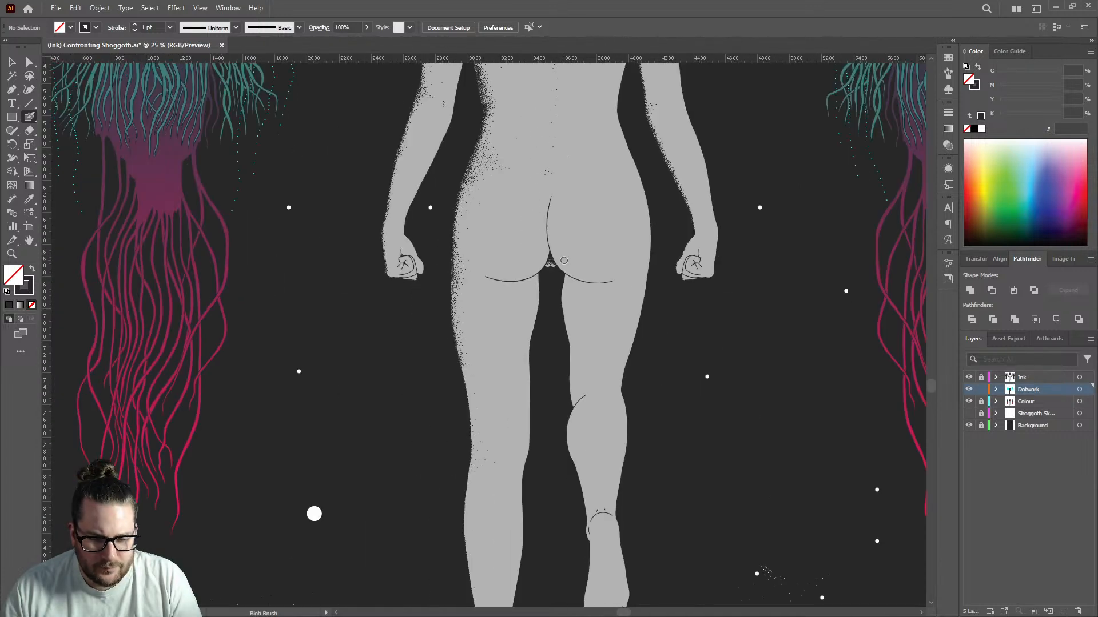
{"action": "scroll", "coordinate": [557, 258], "scroll_direction": "up", "scroll_amount": 5}
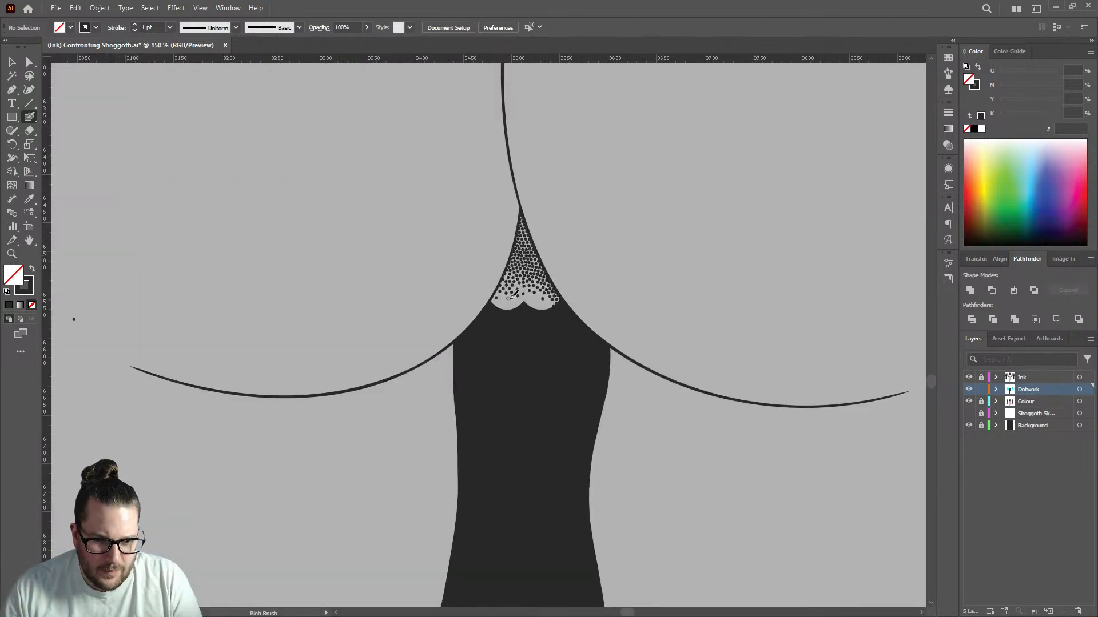
{"action": "scroll", "coordinate": [580, 277], "scroll_direction": "down", "scroll_amount": 2}
{"action": "scroll", "coordinate": [580, 277], "scroll_direction": "down", "scroll_amount": 1}
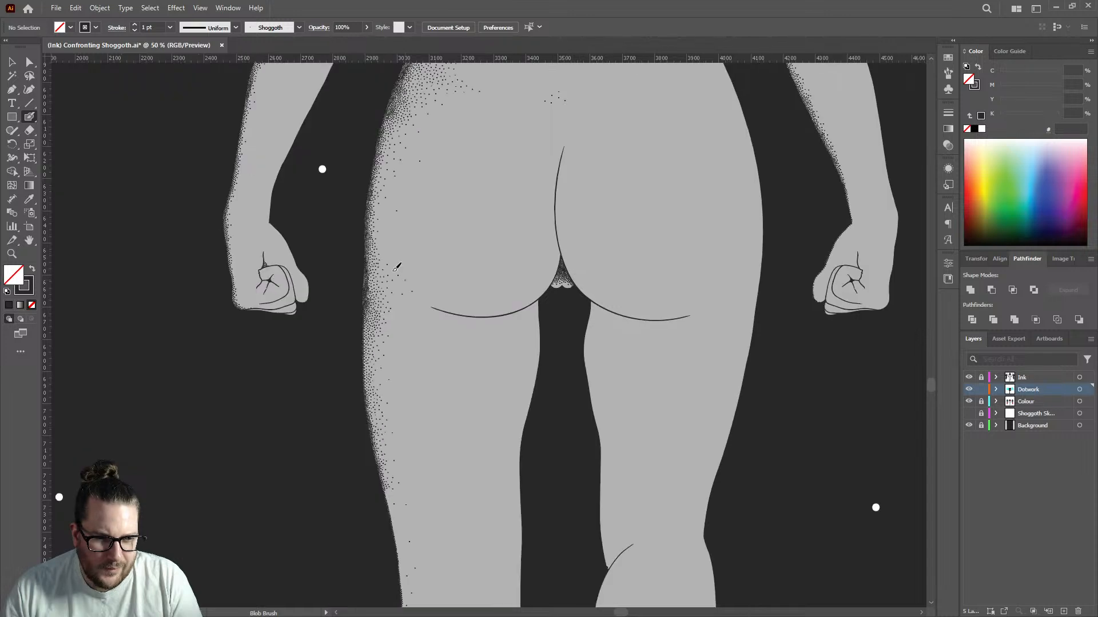
{"action": "scroll", "coordinate": [362, 229], "scroll_direction": "up", "scroll_amount": 2}
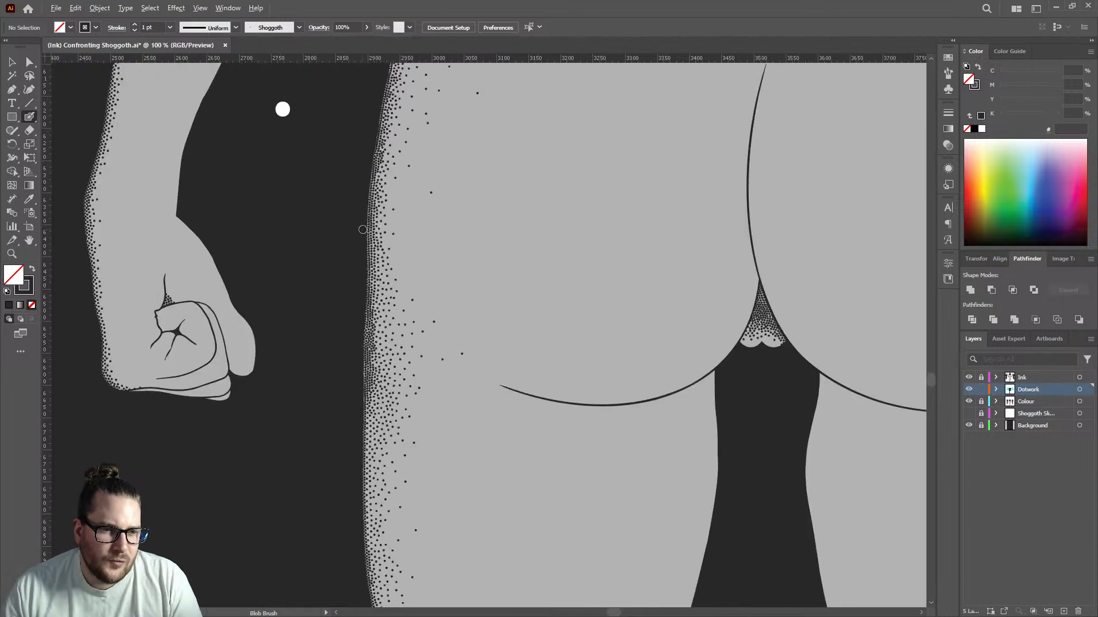
{"action": "left_click", "coordinate": [410, 183]}
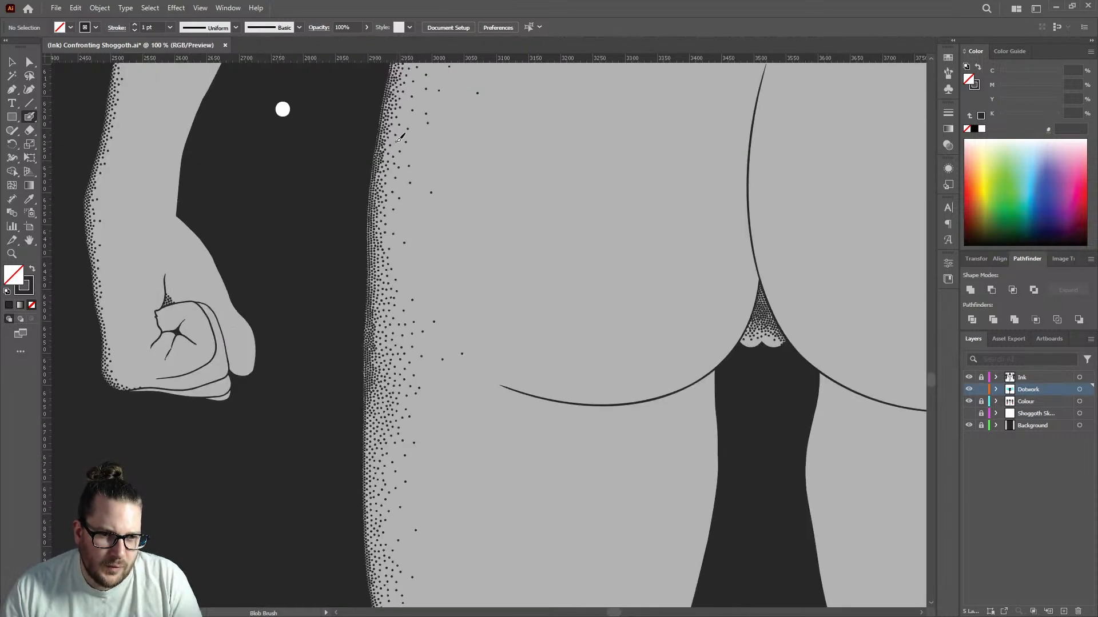
Add dots beside the left leg's outer edge at the knee to start a shading cluster, and save the illustration.
{"action": "scroll", "coordinate": [455, 308], "scroll_direction": "down", "scroll_amount": 3}
{"action": "scroll", "coordinate": [454, 307], "scroll_direction": "down", "scroll_amount": 1}
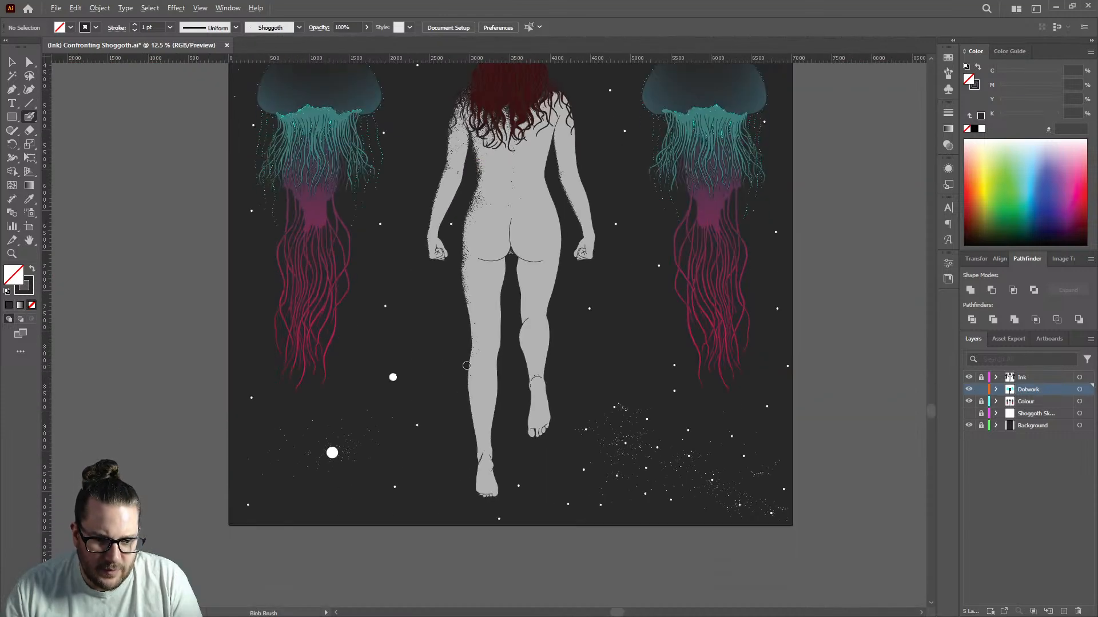
{"action": "scroll", "coordinate": [480, 307], "scroll_direction": "up", "scroll_amount": 2}
{"action": "scroll", "coordinate": [480, 307], "scroll_direction": "up", "scroll_amount": 8}
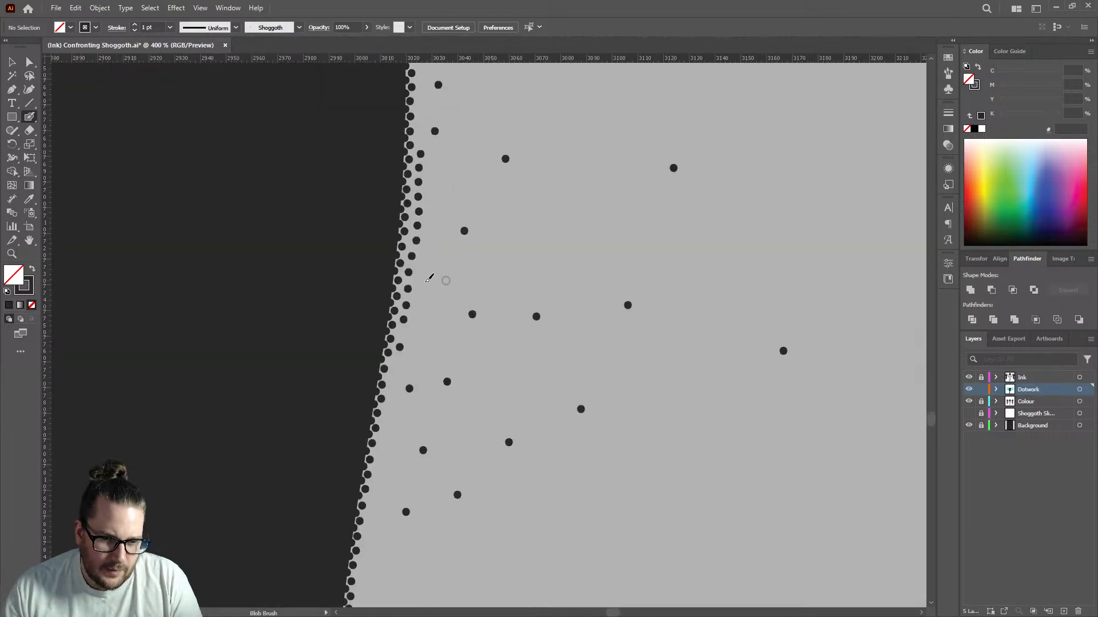
{"action": "left_click", "coordinate": [424, 281]}
{"action": "left_click", "coordinate": [447, 166]}
{"action": "left_click", "coordinate": [439, 224]}
{"action": "left_click", "coordinate": [435, 252]}
{"action": "left_click", "coordinate": [478, 212]}
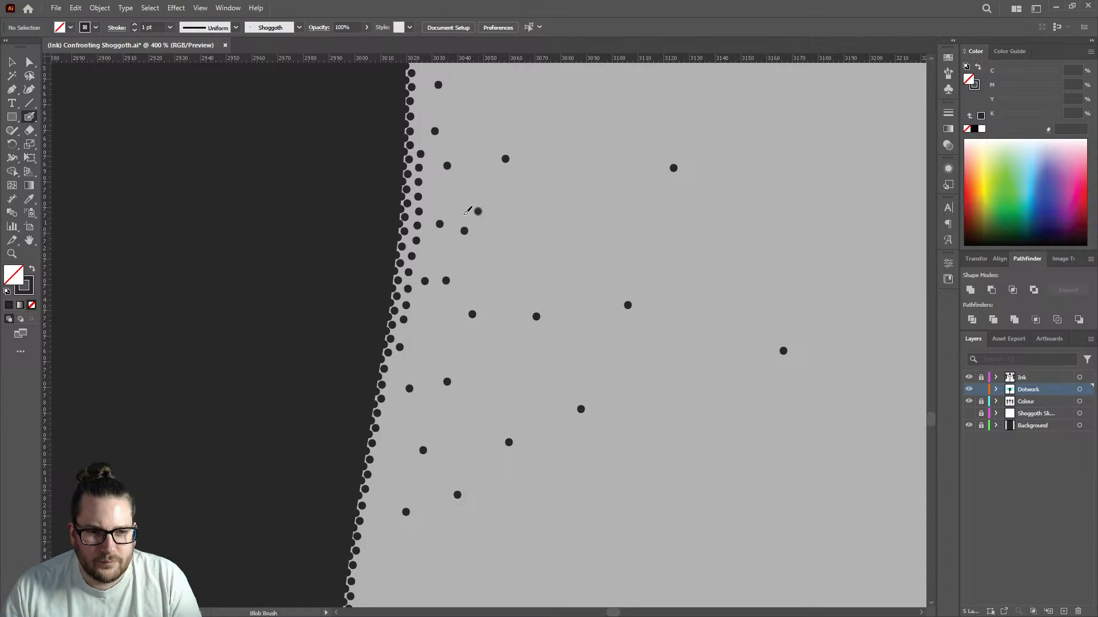
{"action": "left_click", "coordinate": [430, 192]}
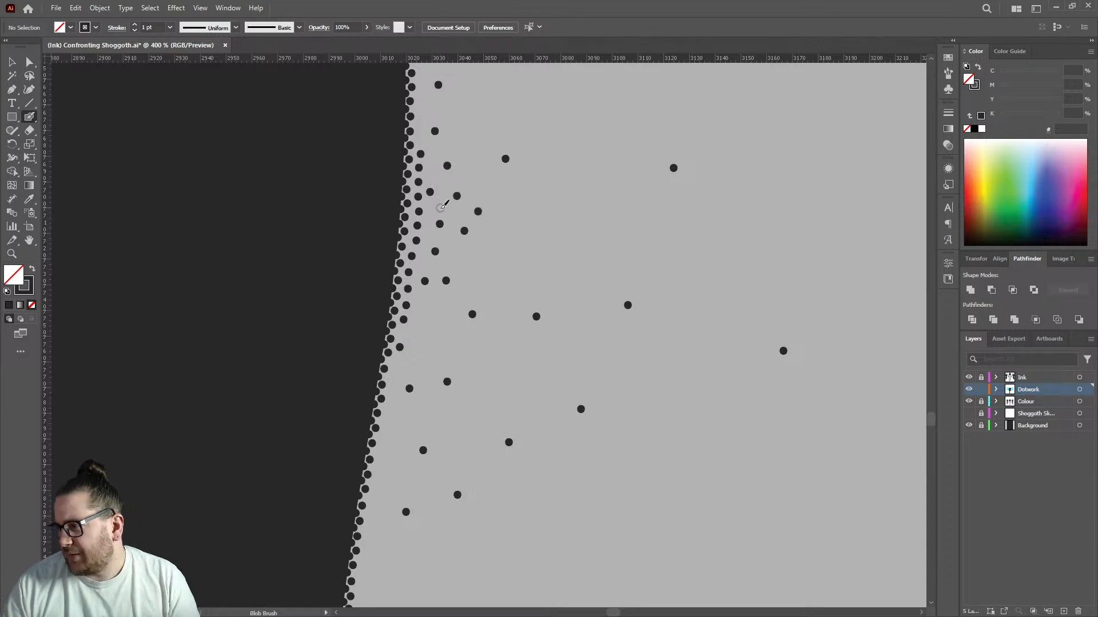
{"action": "key", "text": "ctrl"}
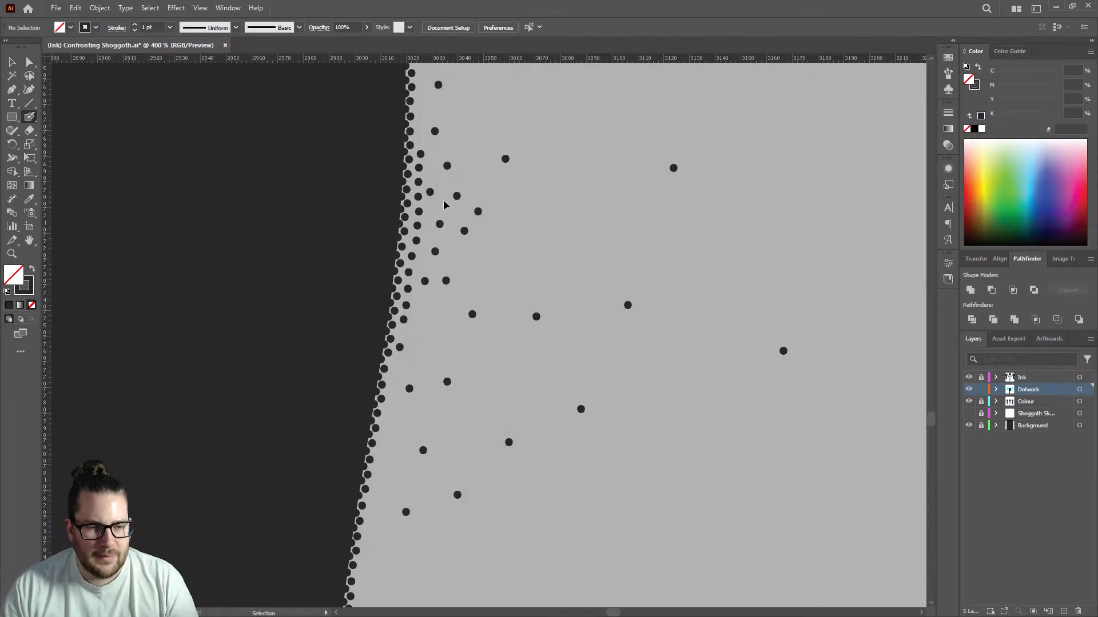
{"action": "key", "text": "ctrl+s"}
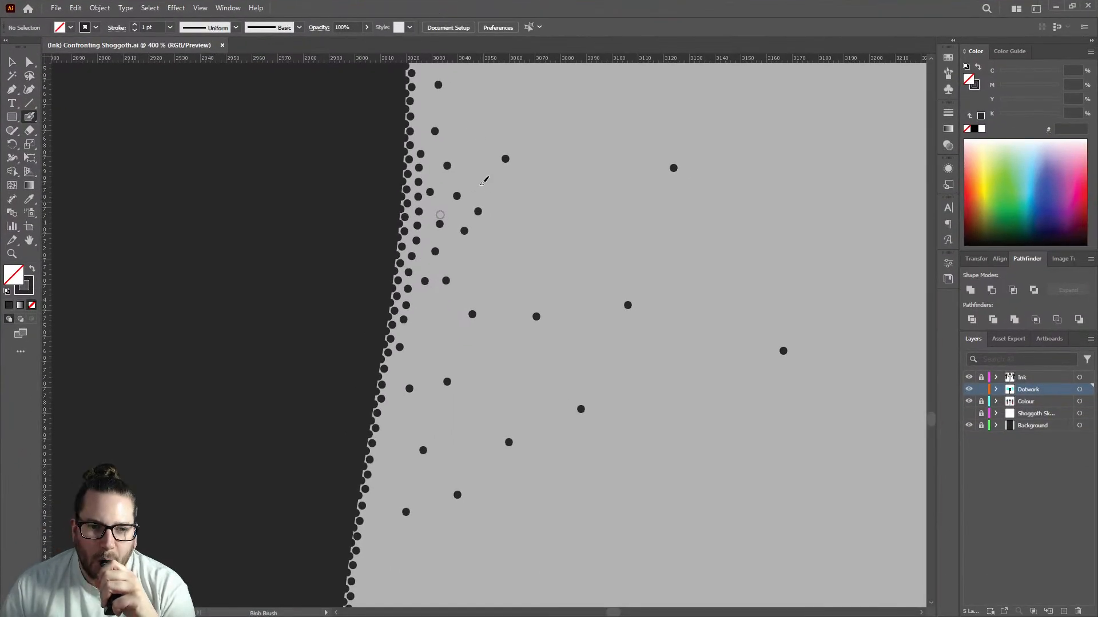
Scatter wider-spaced dots around the knee cluster to extend its fade inward and down the leg.
{"action": "left_click", "coordinate": [470, 151]}
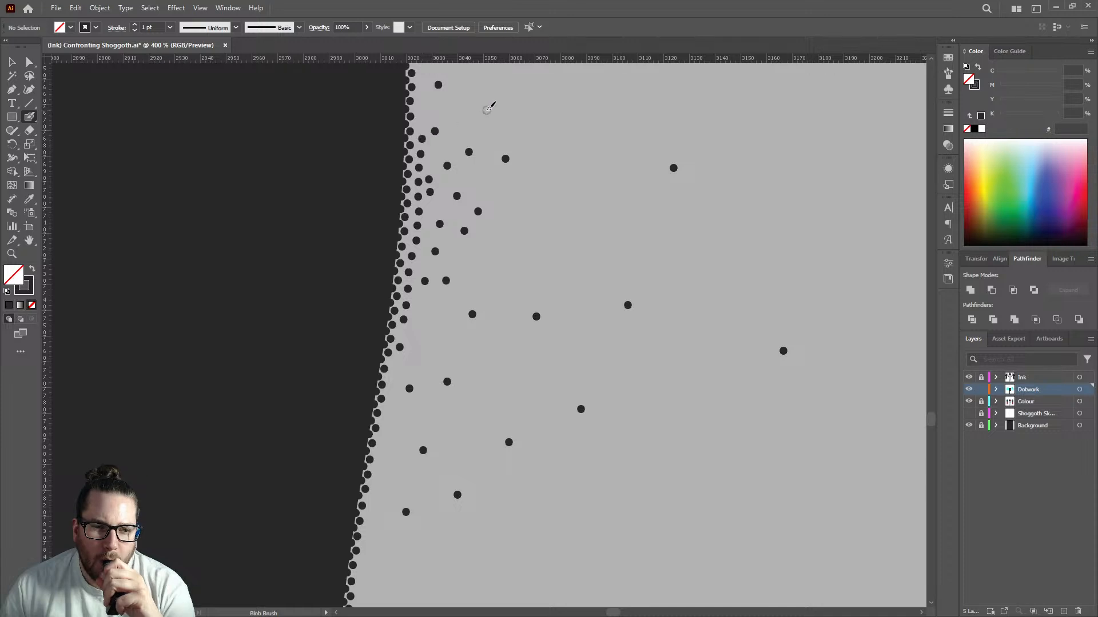
{"action": "left_click", "coordinate": [524, 217]}
{"action": "left_click", "coordinate": [502, 265]}
{"action": "left_click", "coordinate": [432, 313]}
{"action": "left_click", "coordinate": [433, 357]}
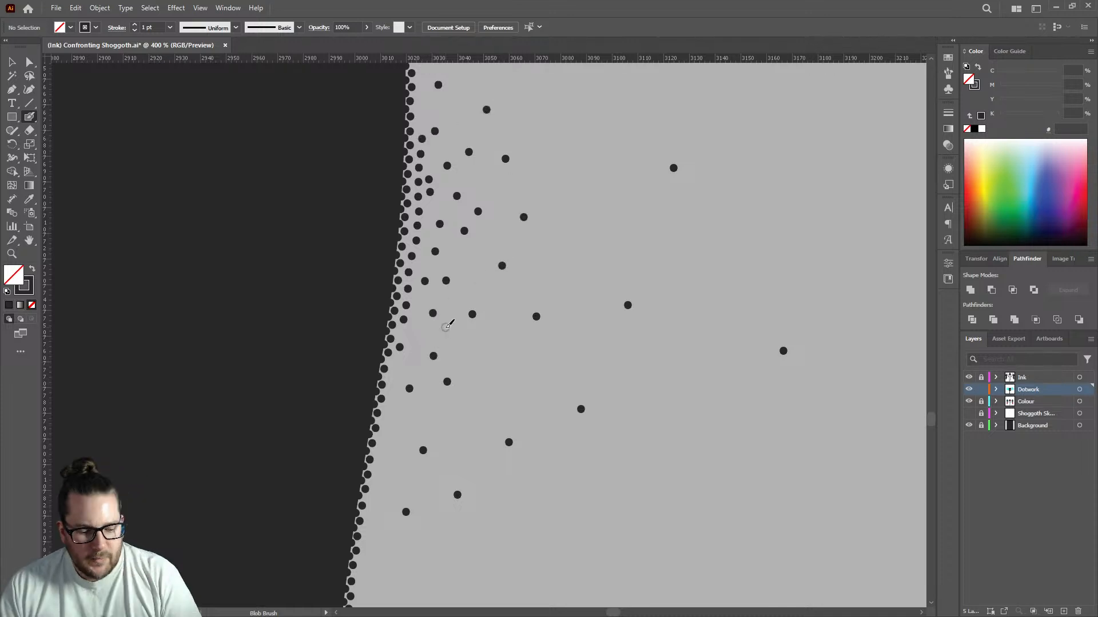
Extend the stippling from the knee down the calf's outer edge with a loose column of dots.
{"action": "scroll", "coordinate": [448, 325], "scroll_direction": "down", "scroll_amount": 5, "text": "alt"}
{"action": "scroll", "coordinate": [451, 320], "scroll_direction": "down", "scroll_amount": 3}
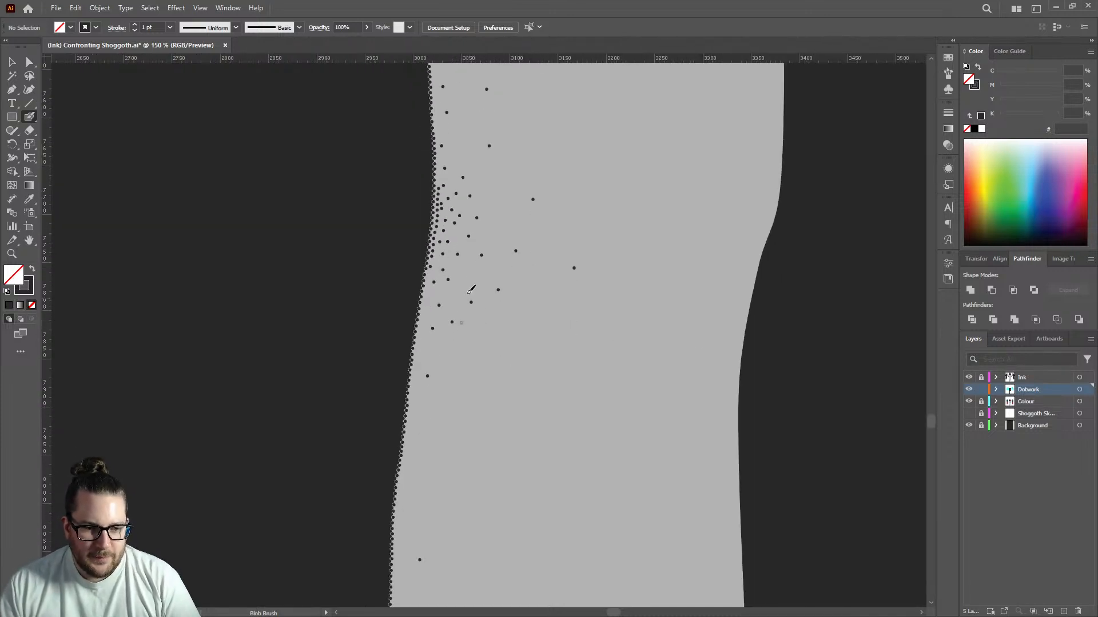
{"action": "left_click", "coordinate": [423, 350]}
{"action": "left_click", "coordinate": [417, 376]}
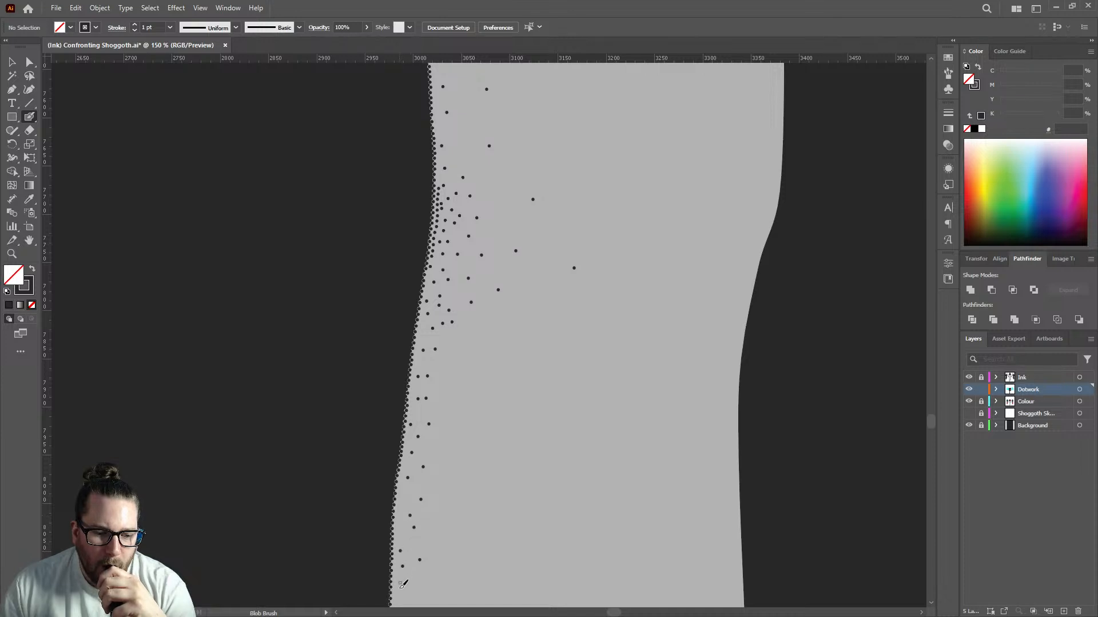
{"action": "left_click", "coordinate": [399, 536]}
{"action": "left_click", "coordinate": [406, 542]}
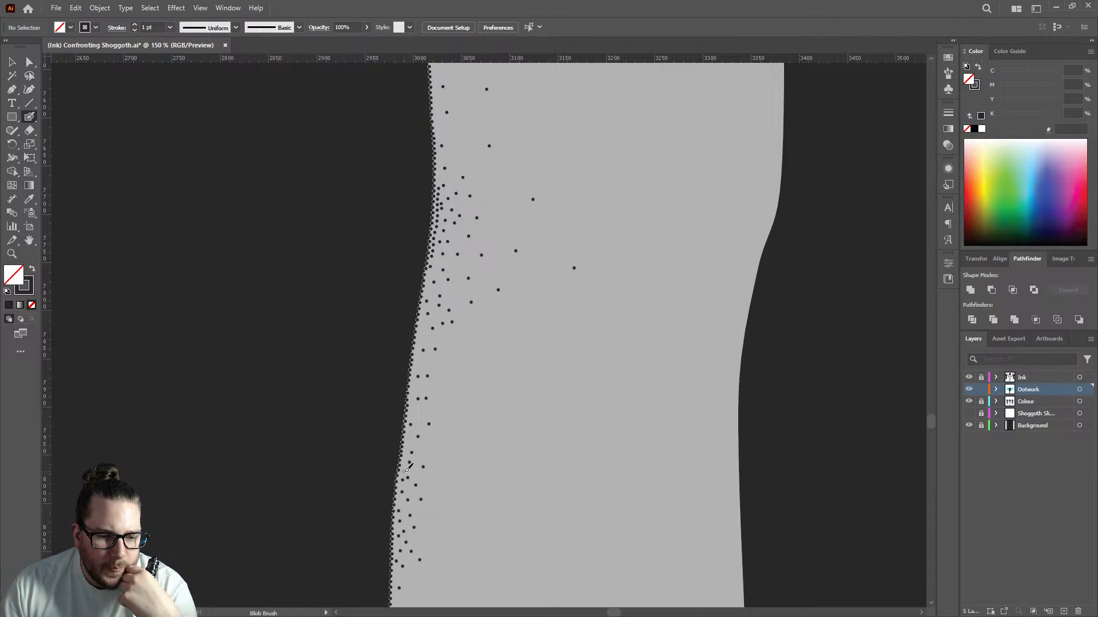
Fill the gaps in the calf's dot column, working from mid-calf back up toward the knee.
{"action": "left_click", "coordinate": [419, 417]}
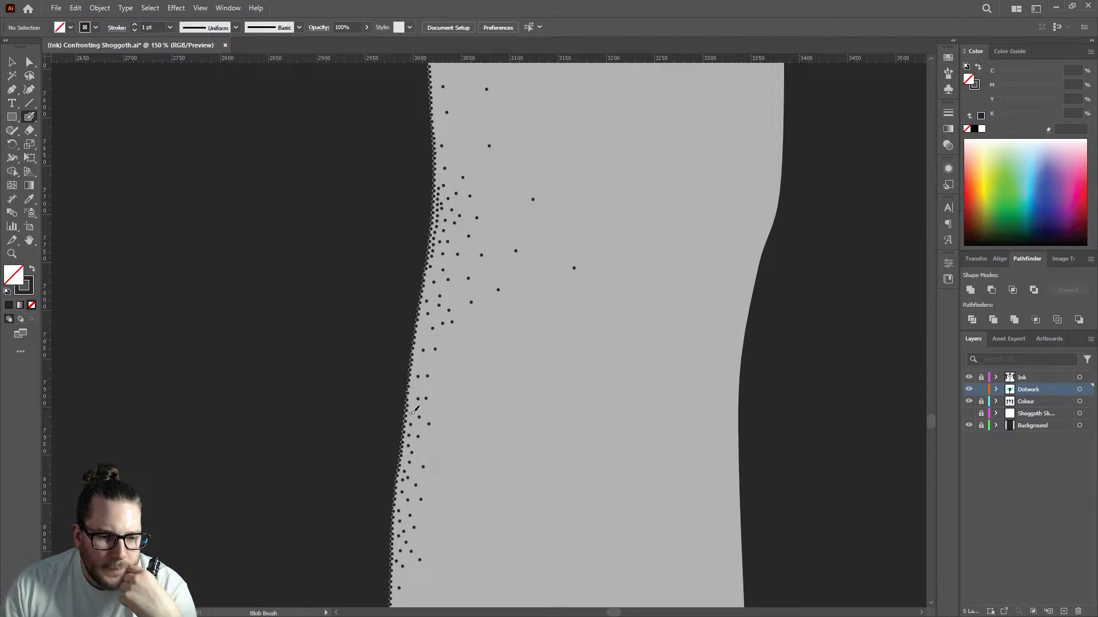
{"action": "left_click", "coordinate": [410, 414]}
{"action": "left_click", "coordinate": [414, 389]}
{"action": "left_click", "coordinate": [423, 366]}
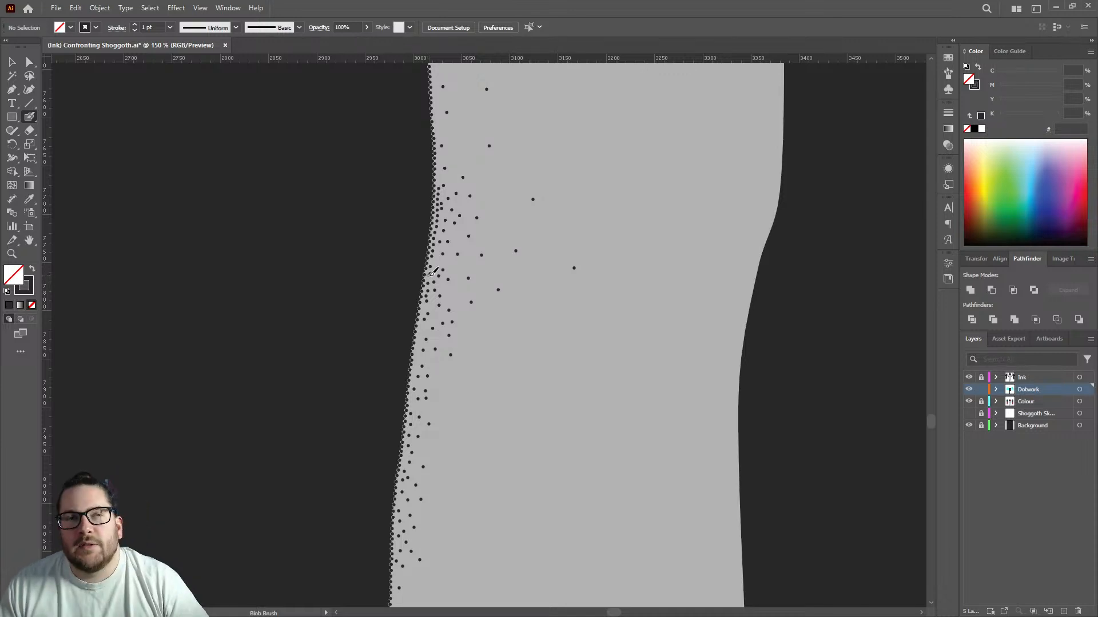
Pack dots tightly behind the outline row just below the knee to darken the leg's edge.
{"action": "scroll", "coordinate": [456, 260], "scroll_direction": "up", "scroll_amount": 8}
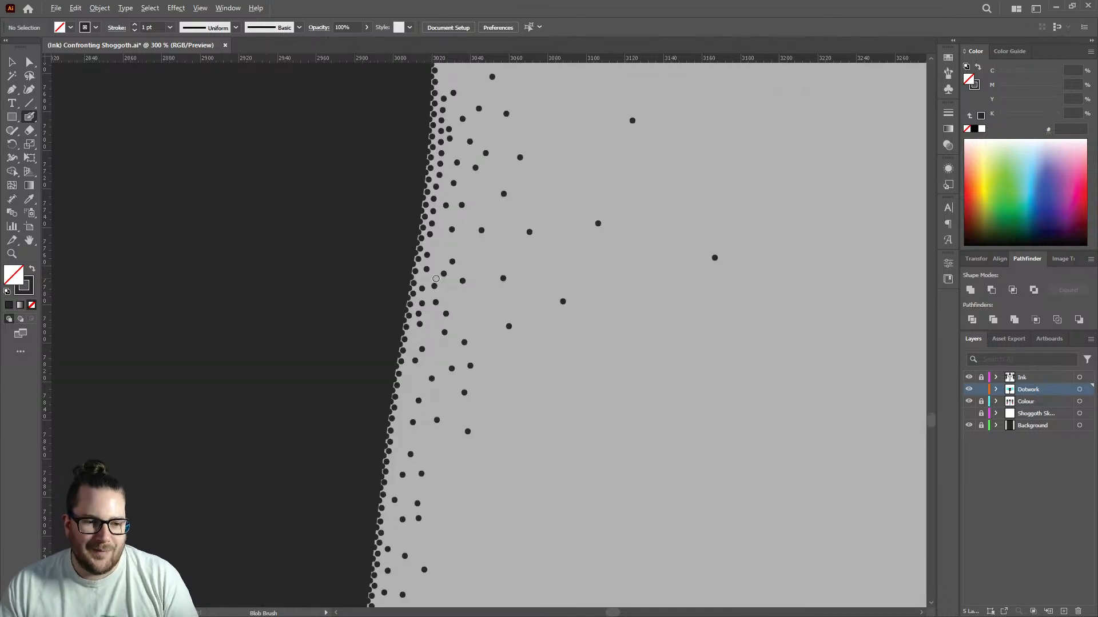
{"action": "left_click", "coordinate": [411, 244]}
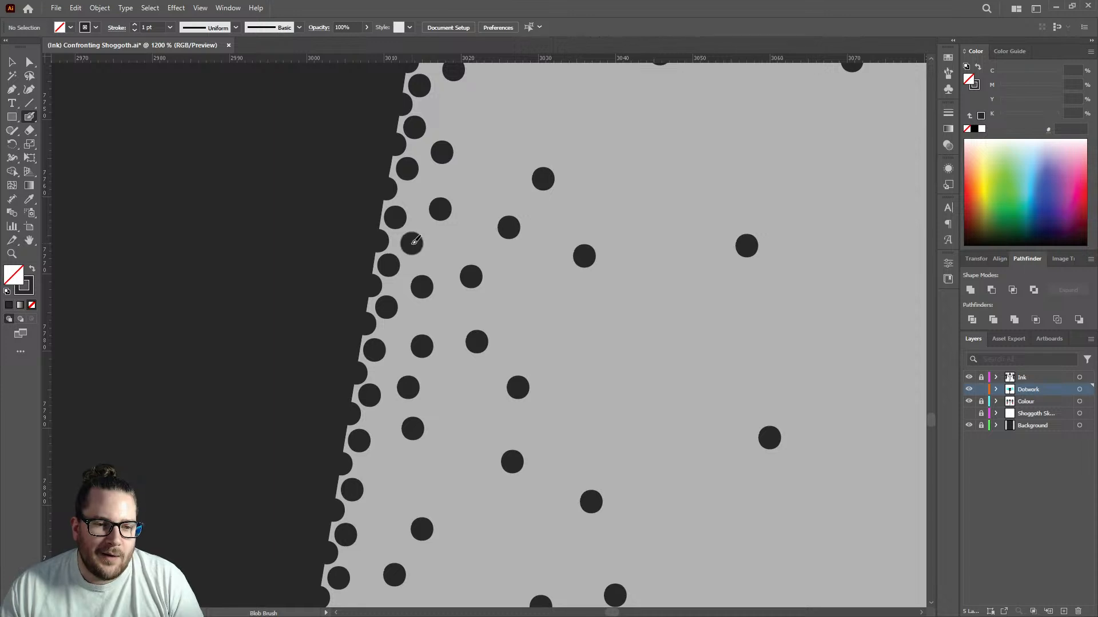
{"action": "left_click", "coordinate": [396, 333]}
{"action": "left_click", "coordinate": [386, 374]}
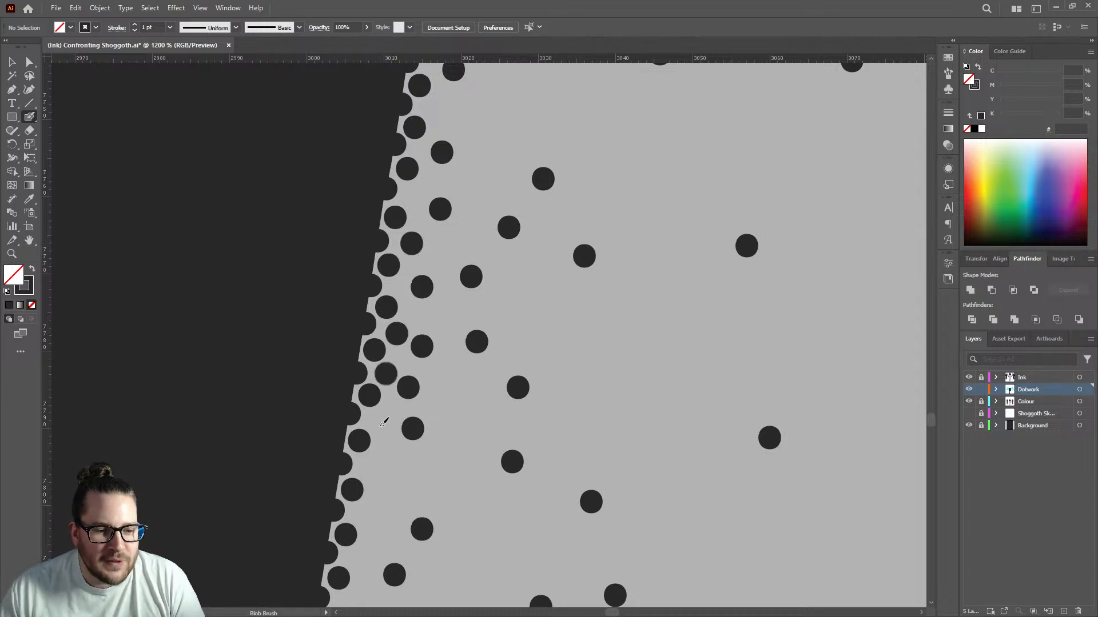
{"action": "left_click", "coordinate": [379, 422]}
Continue the dense band down the leg's edge, tapering its dots toward the calf.
{"action": "scroll", "coordinate": [410, 379], "scroll_direction": "down", "scroll_amount": 5}
{"action": "scroll", "coordinate": [407, 383], "scroll_direction": "up", "scroll_amount": 4}
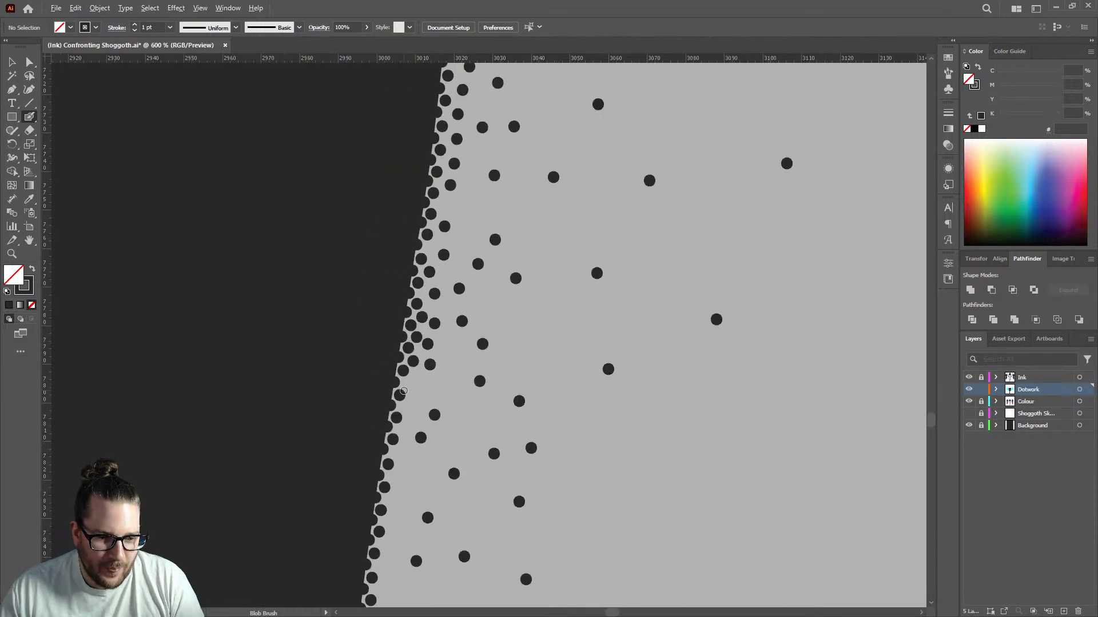
{"action": "left_click", "coordinate": [408, 384]}
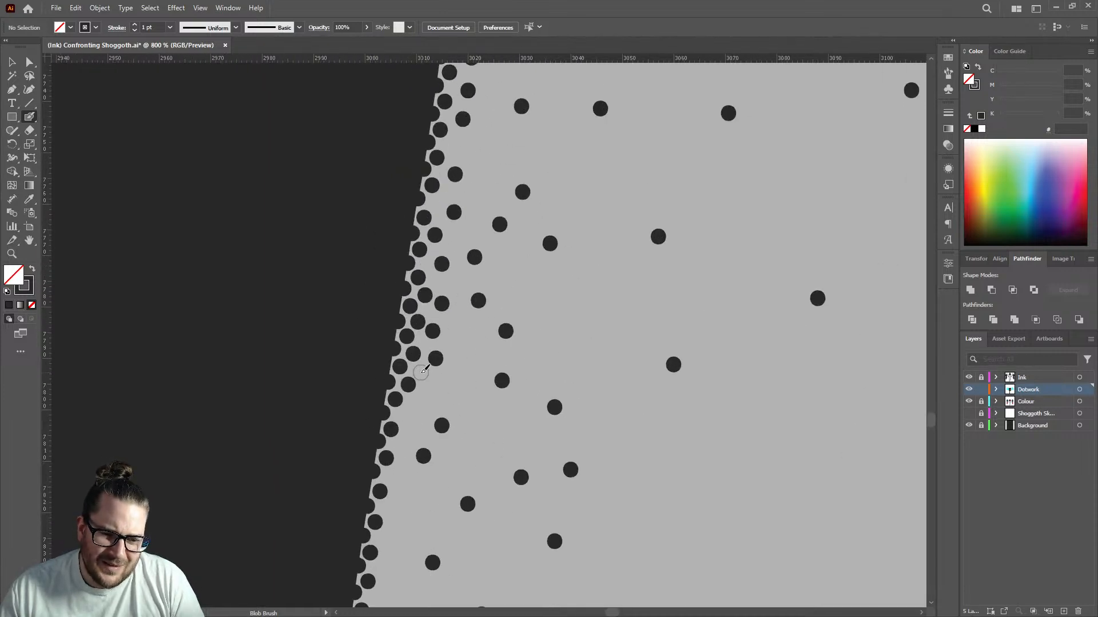
{"action": "left_click", "coordinate": [421, 371]}
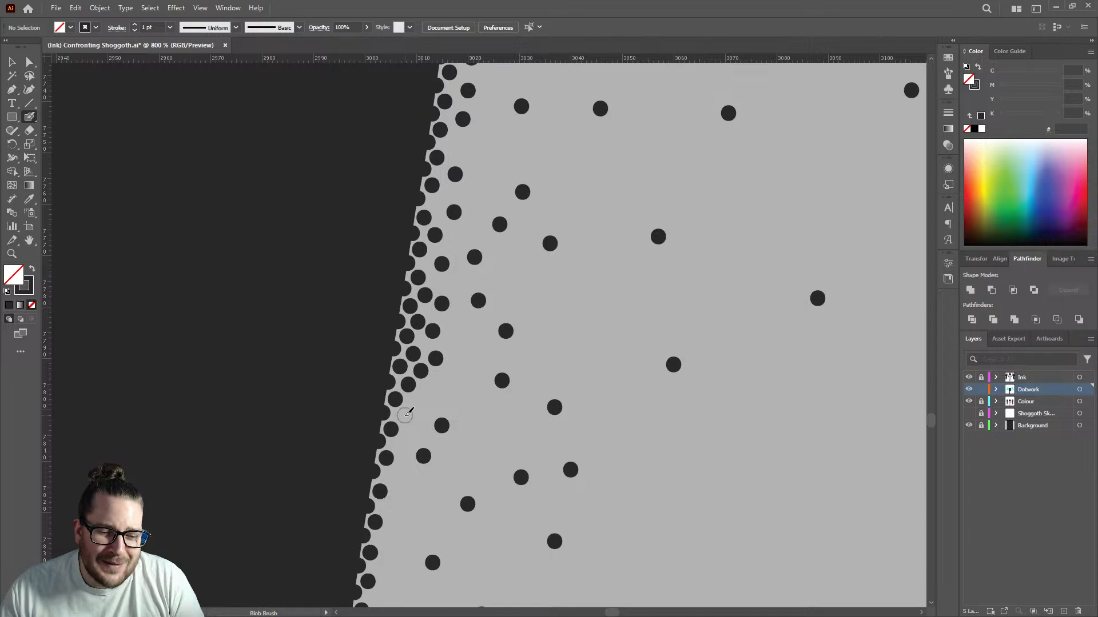
{"action": "left_click", "coordinate": [405, 416]}
{"action": "left_click", "coordinate": [420, 400]}
Thicken the dense band upward from its lower taper with further dots along its inner side.
{"action": "left_click", "coordinate": [451, 345]}
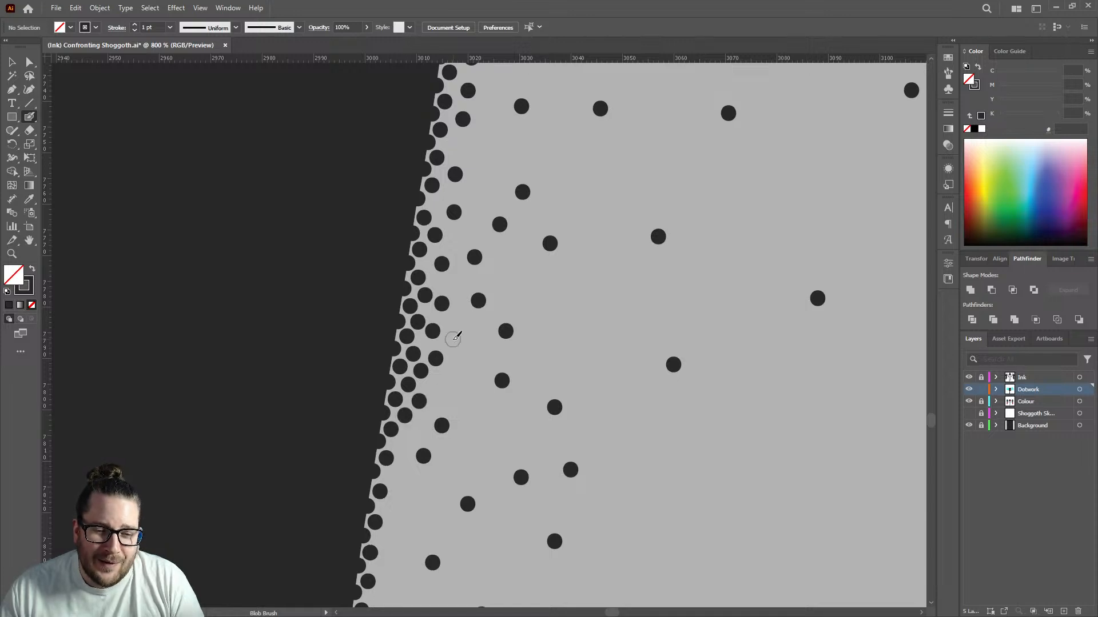
{"action": "left_click", "coordinate": [453, 320]}
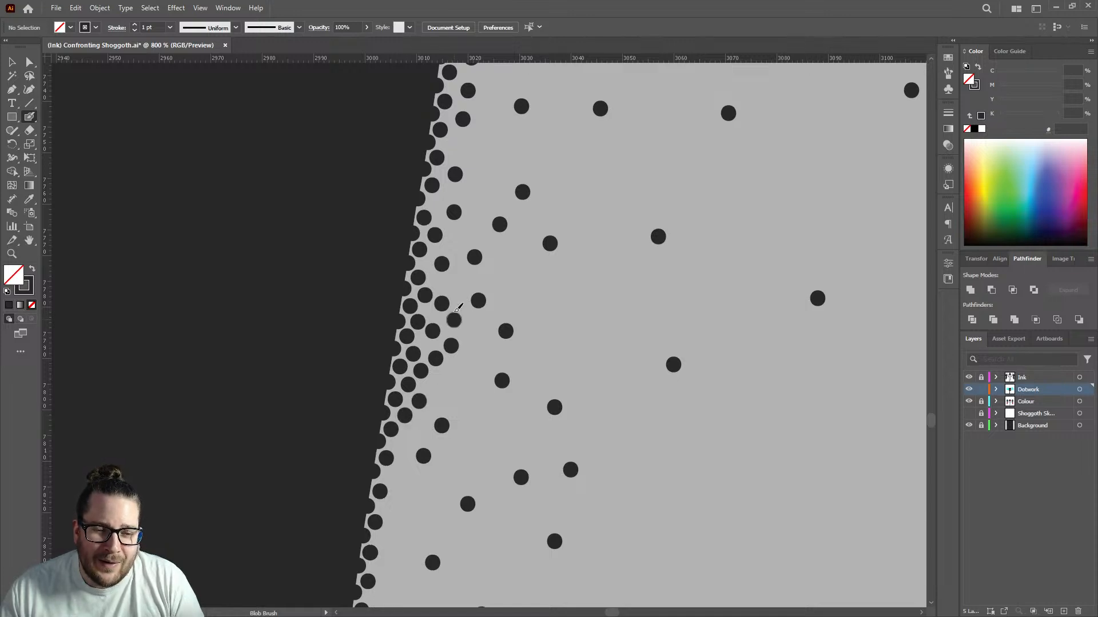
{"action": "left_click", "coordinate": [438, 283]}
{"action": "left_click", "coordinate": [455, 242]}
{"action": "left_click", "coordinate": [437, 202]}
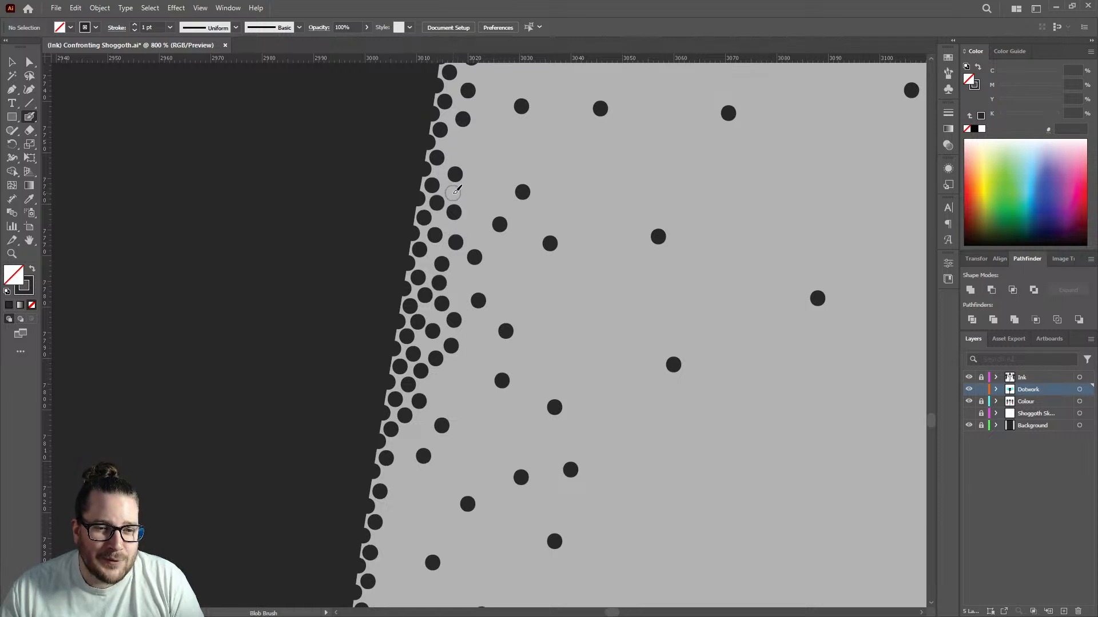
{"action": "left_click", "coordinate": [453, 194]}
{"action": "left_click", "coordinate": [452, 145]}
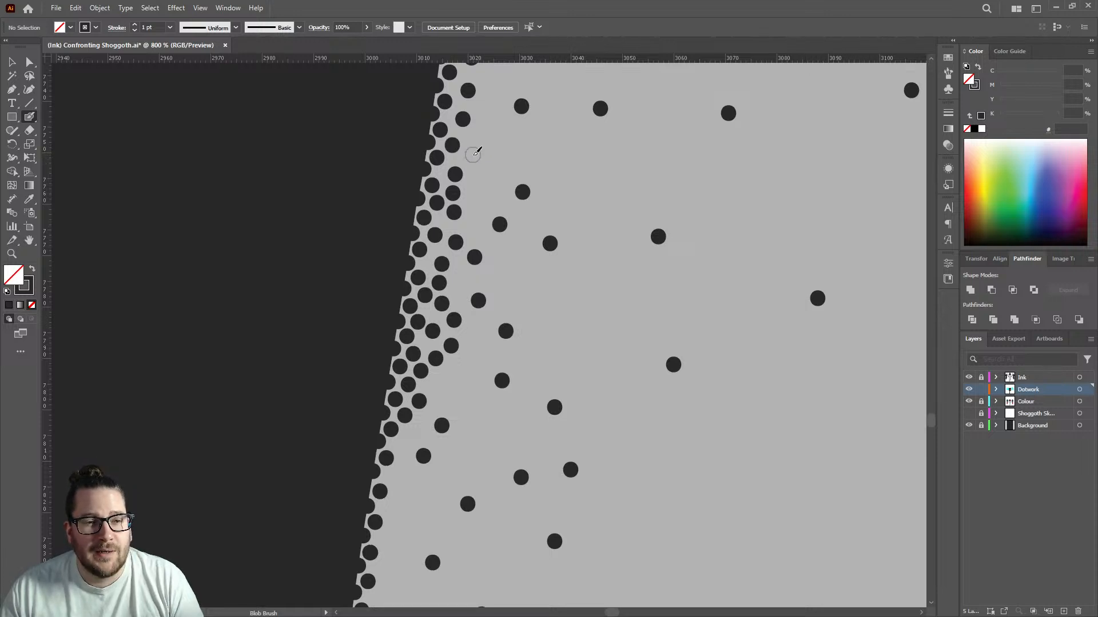
{"action": "left_click", "coordinate": [470, 159]}
{"action": "left_click", "coordinate": [471, 228]}
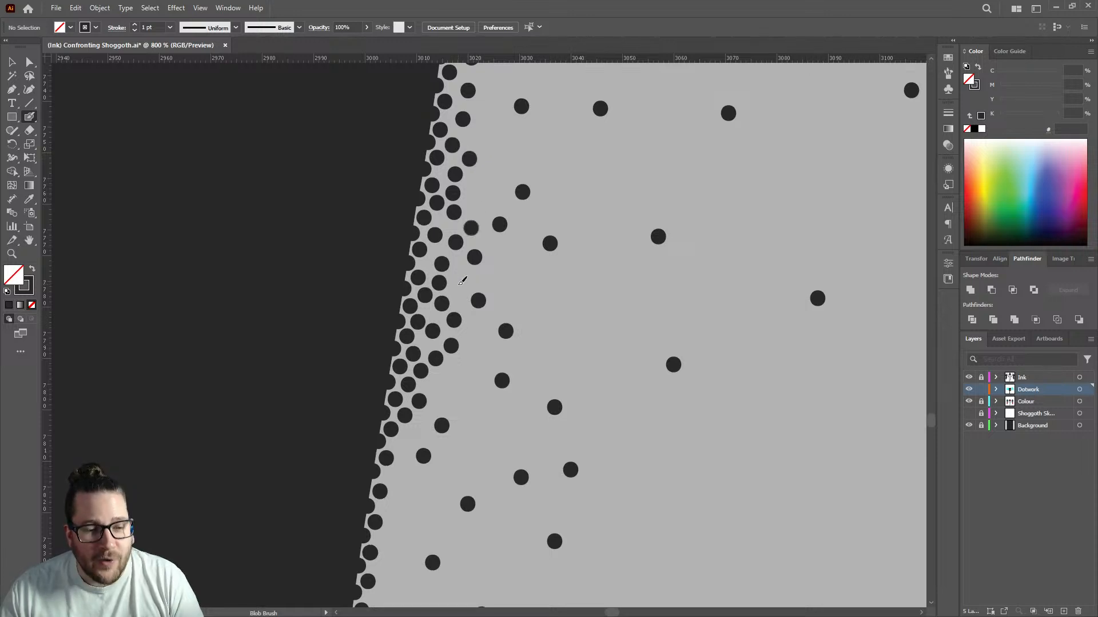
{"action": "left_click", "coordinate": [459, 275]}
{"action": "left_click", "coordinate": [461, 293]}
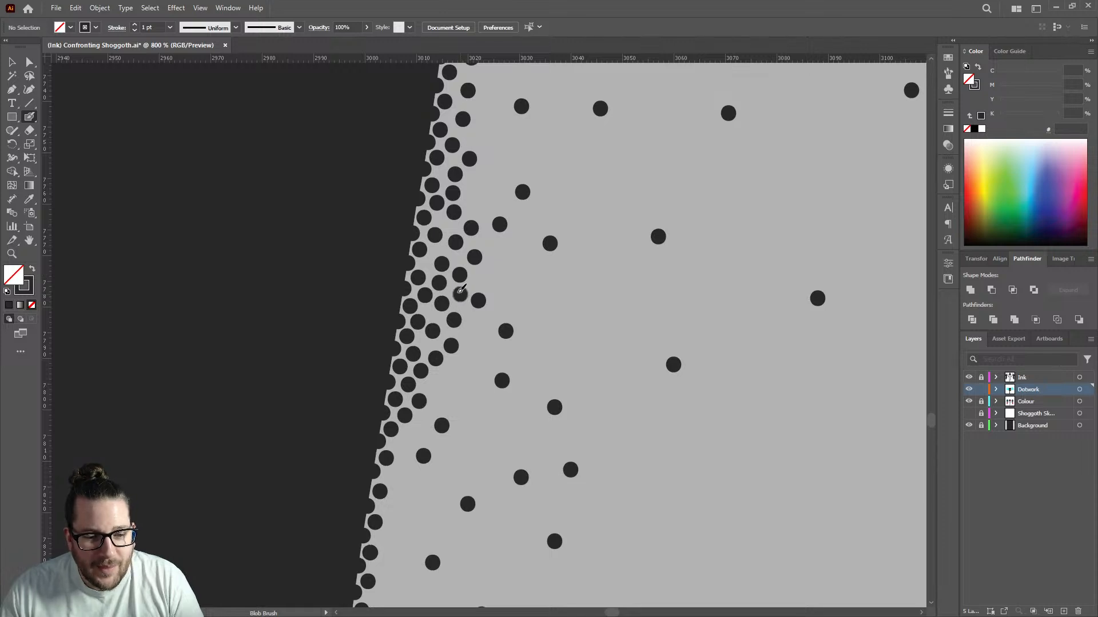
Fill the gaps in the upper knee shading with dots along the outline and the cluster's inner side.
{"action": "scroll", "coordinate": [462, 293], "scroll_direction": "down", "scroll_amount": 7}
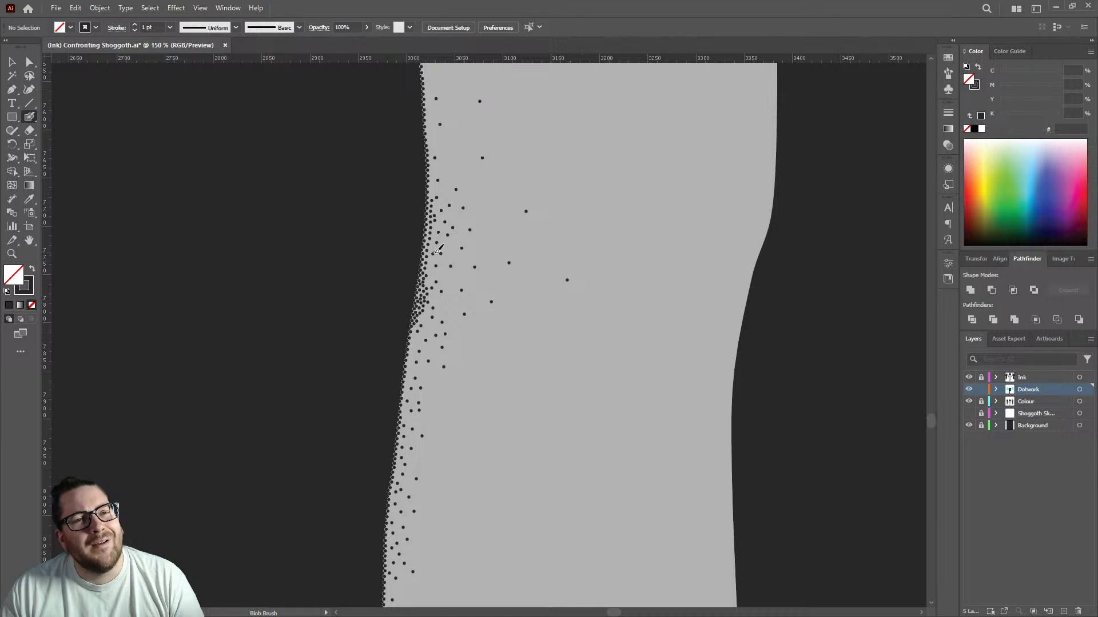
{"action": "scroll", "coordinate": [436, 251], "scroll_direction": "up", "scroll_amount": 6}
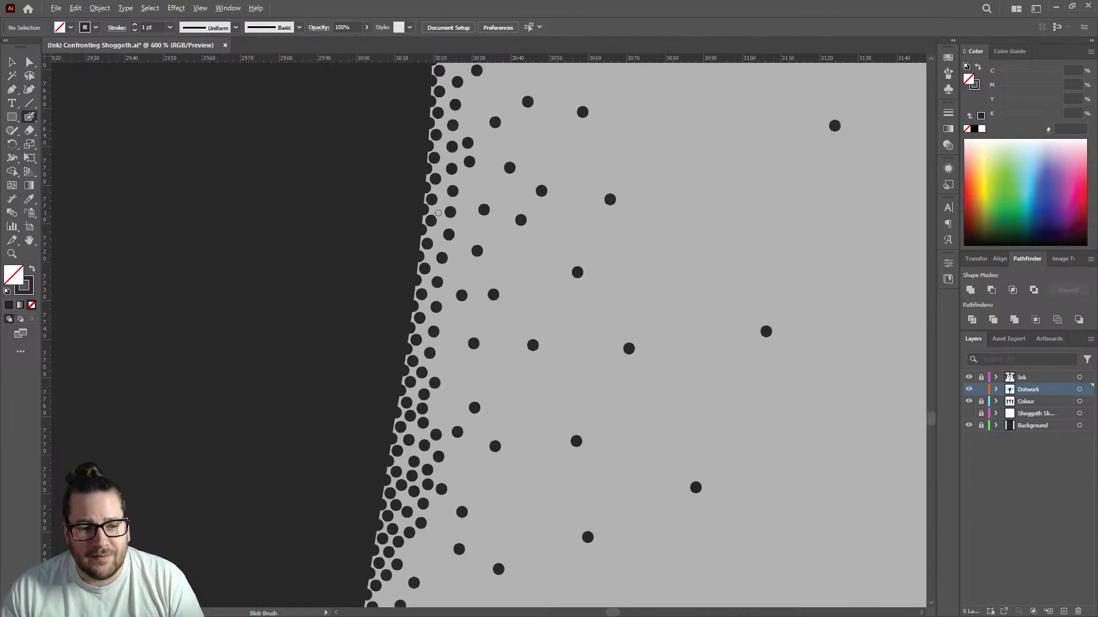
{"action": "left_click", "coordinate": [429, 255]}
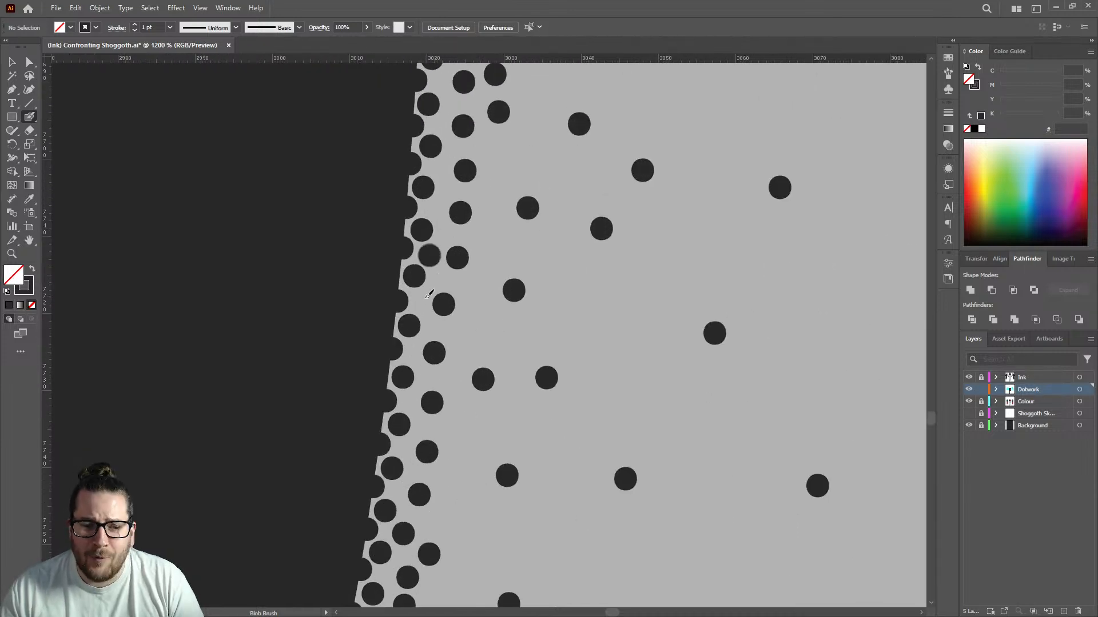
{"action": "left_click", "coordinate": [463, 335]}
{"action": "left_click", "coordinate": [475, 284]}
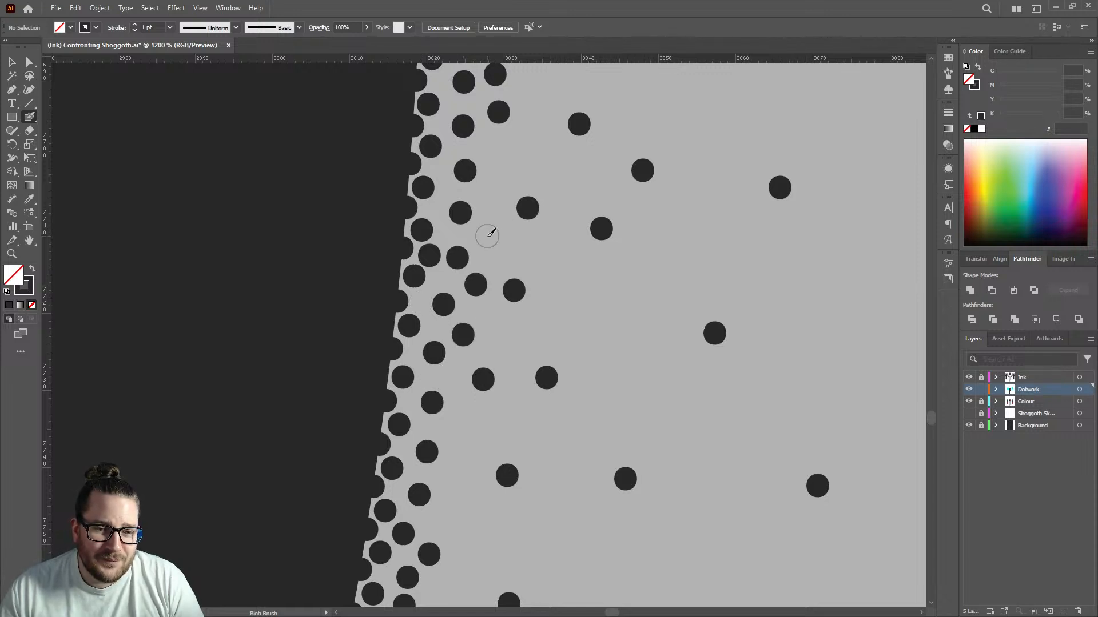
{"action": "left_click", "coordinate": [488, 236]}
{"action": "left_click", "coordinate": [496, 193]}
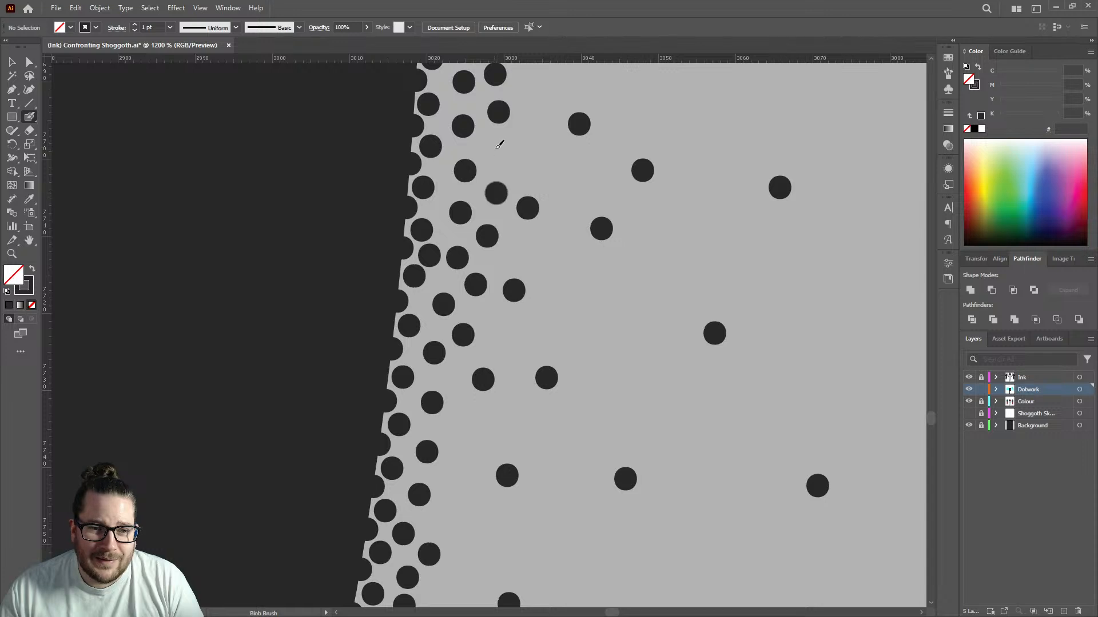
{"action": "left_click", "coordinate": [495, 147]}
Add dots down the band's inner side to join the upper knee shading with the dense patch below.
{"action": "left_click", "coordinate": [452, 375]}
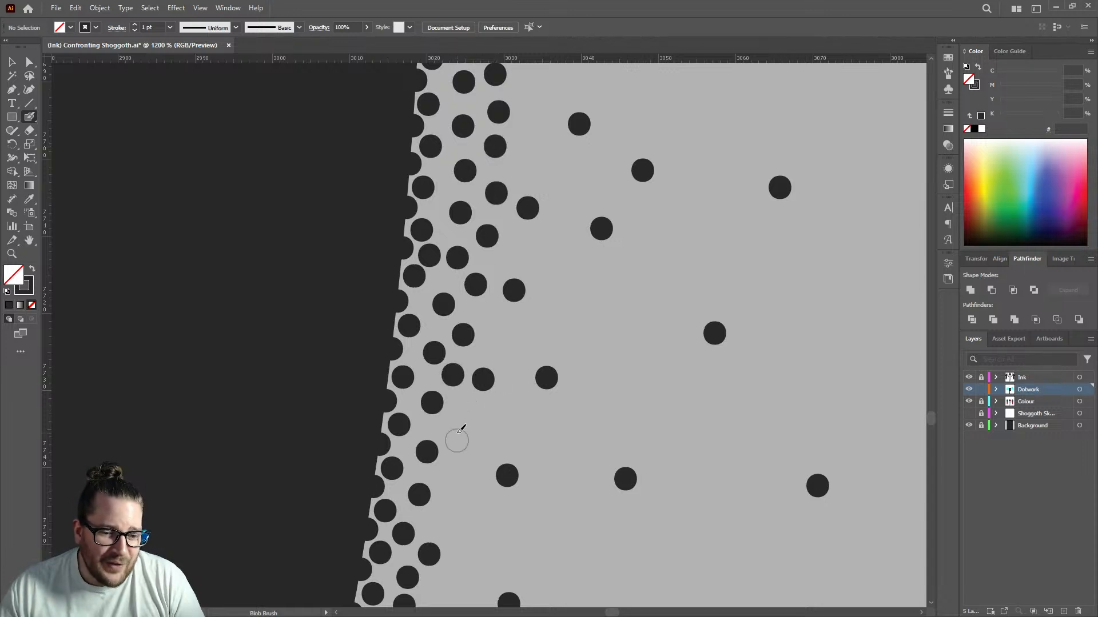
{"action": "left_click", "coordinate": [463, 425]}
{"action": "left_click", "coordinate": [446, 521]}
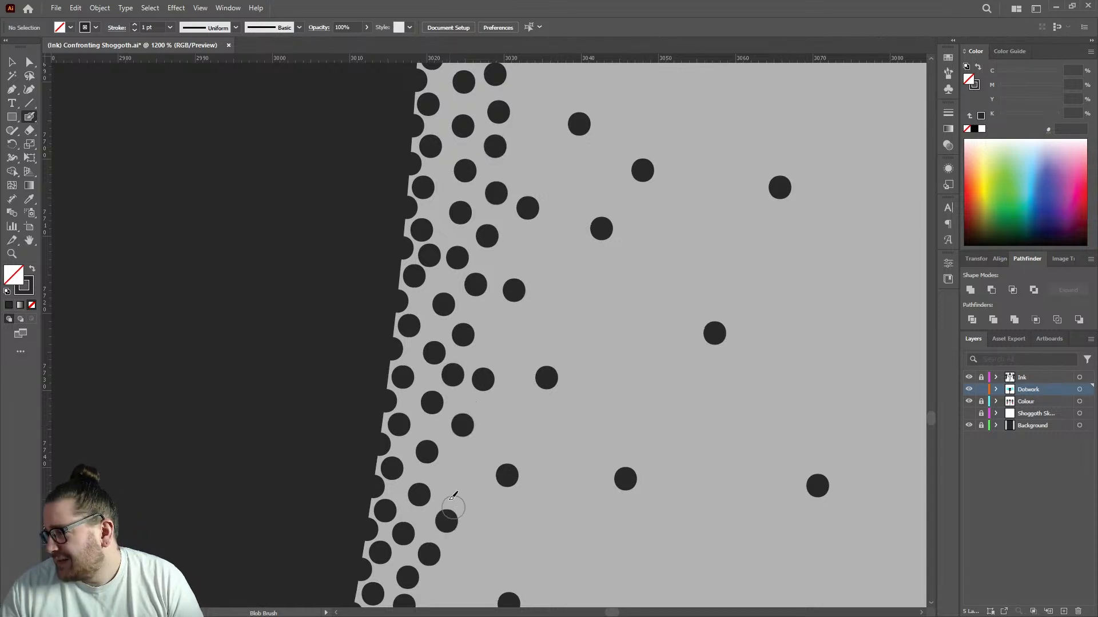
Add dots among the sparse inner fringe of the knee cluster, working upward to smooth its fade.
{"action": "scroll", "coordinate": [451, 494], "scroll_direction": "down", "scroll_amount": 4}
{"action": "left_click", "coordinate": [482, 443]}
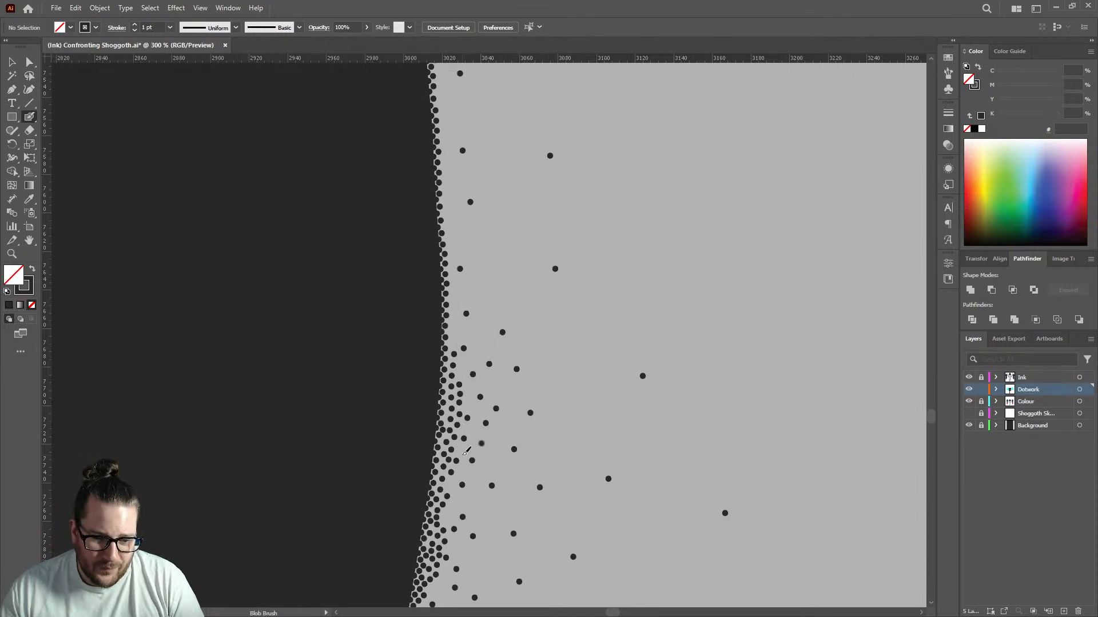
{"action": "left_click", "coordinate": [477, 430]}
{"action": "left_click", "coordinate": [476, 411]}
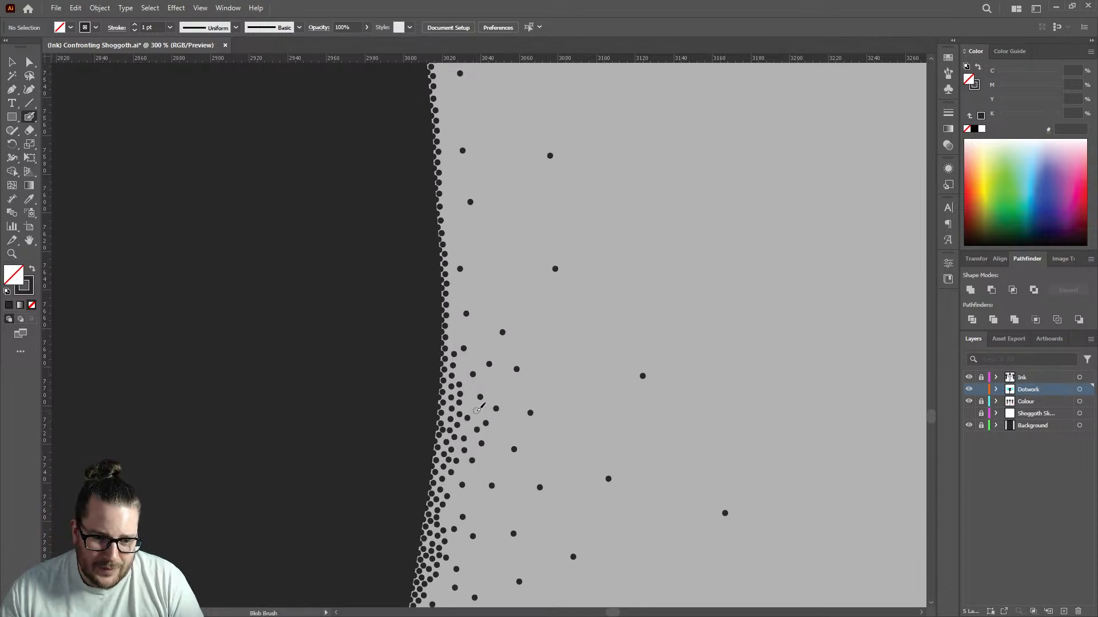
{"action": "left_click", "coordinate": [472, 389]}
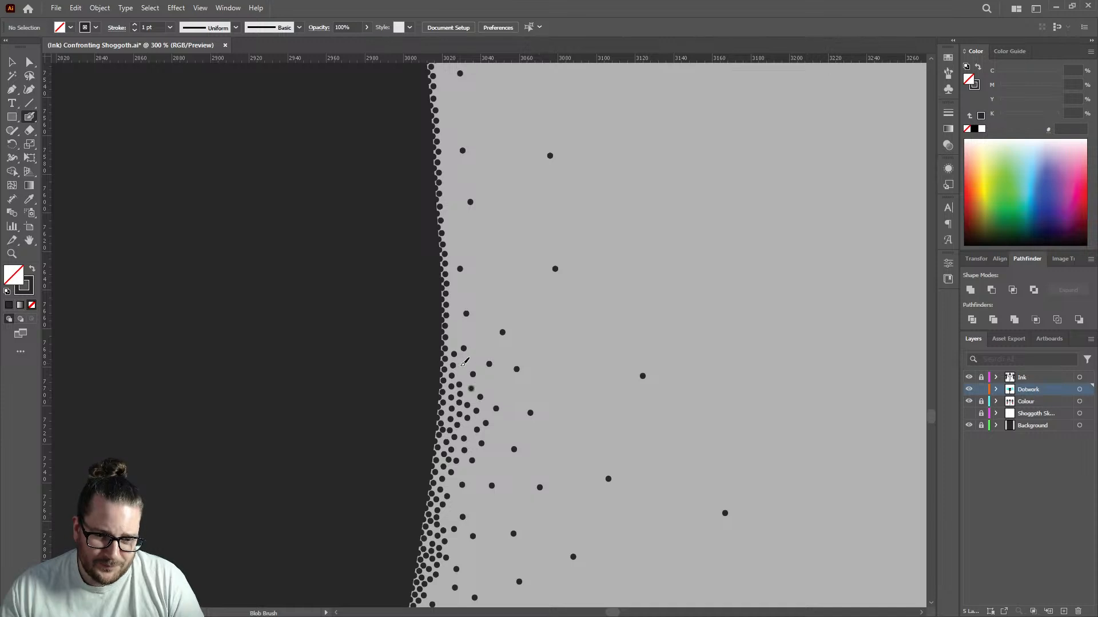
Extend the knee shading upward with a column of dots just inside the dotted outline, above the dense cluster.
{"action": "left_click", "coordinate": [462, 373]}
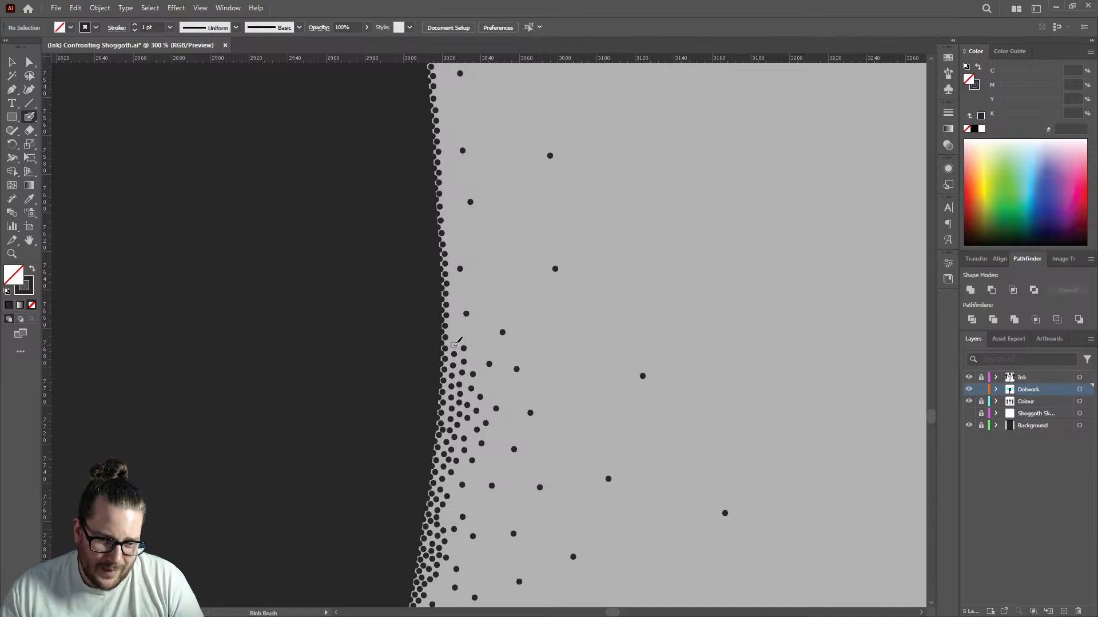
{"action": "scroll", "coordinate": [455, 340], "scroll_direction": "up", "scroll_amount": 4}
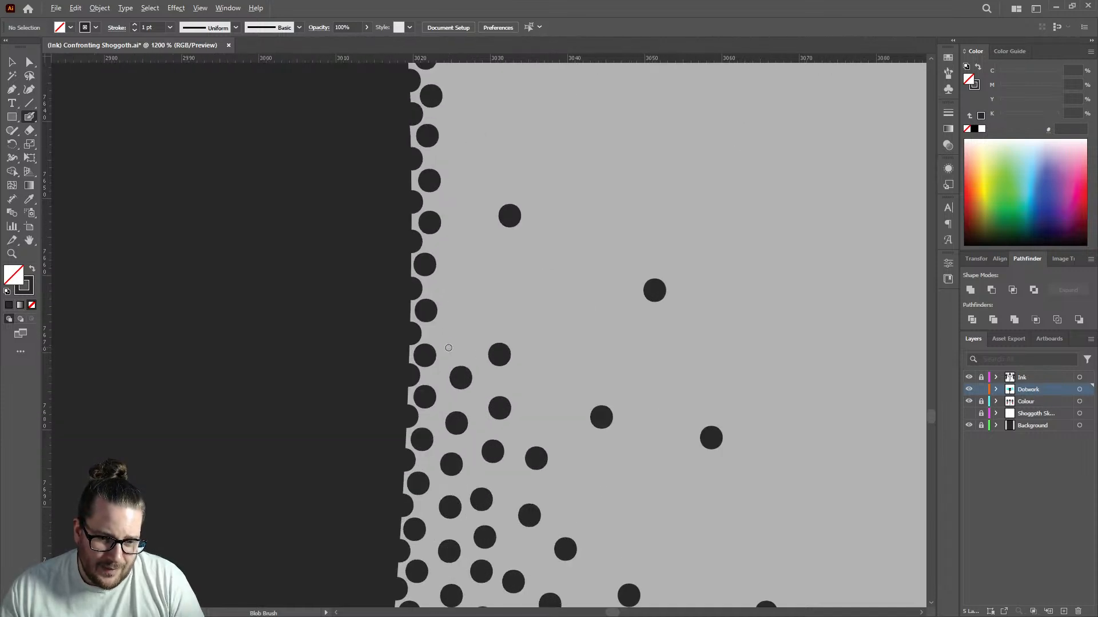
{"action": "left_click", "coordinate": [446, 333]}
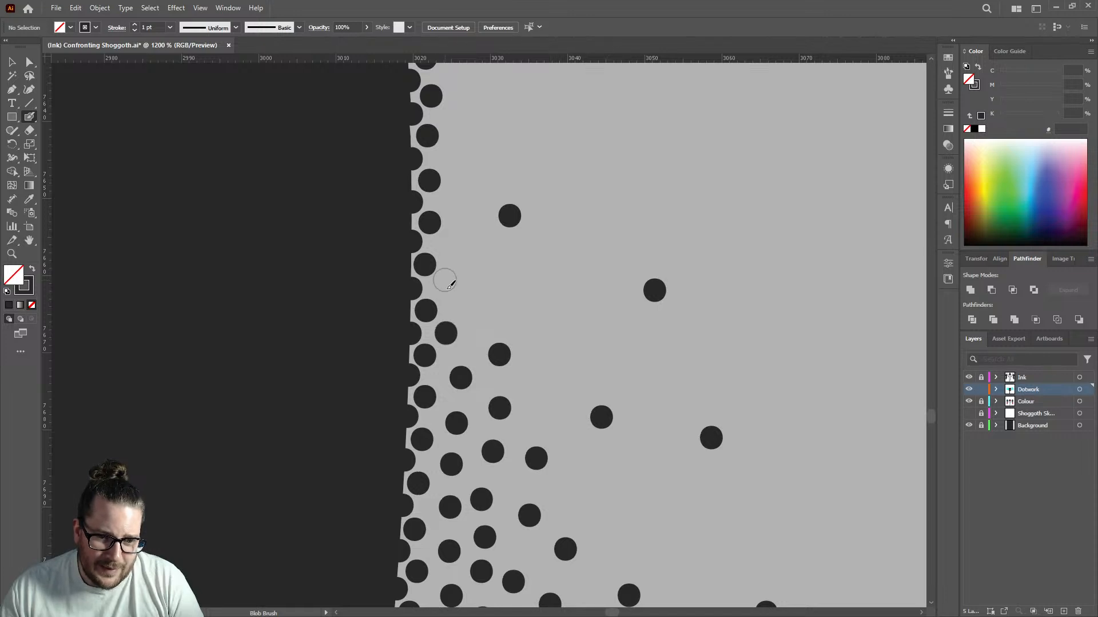
{"action": "left_click", "coordinate": [445, 290]}
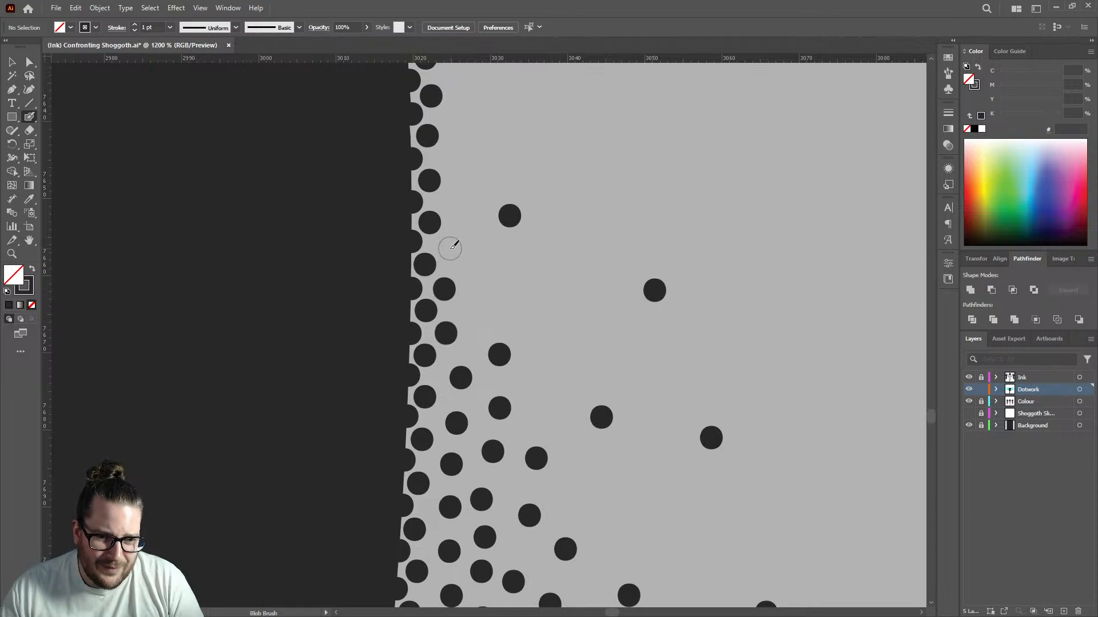
{"action": "left_click", "coordinate": [450, 248]}
{"action": "left_click", "coordinate": [450, 201]}
{"action": "left_click", "coordinate": [448, 157]}
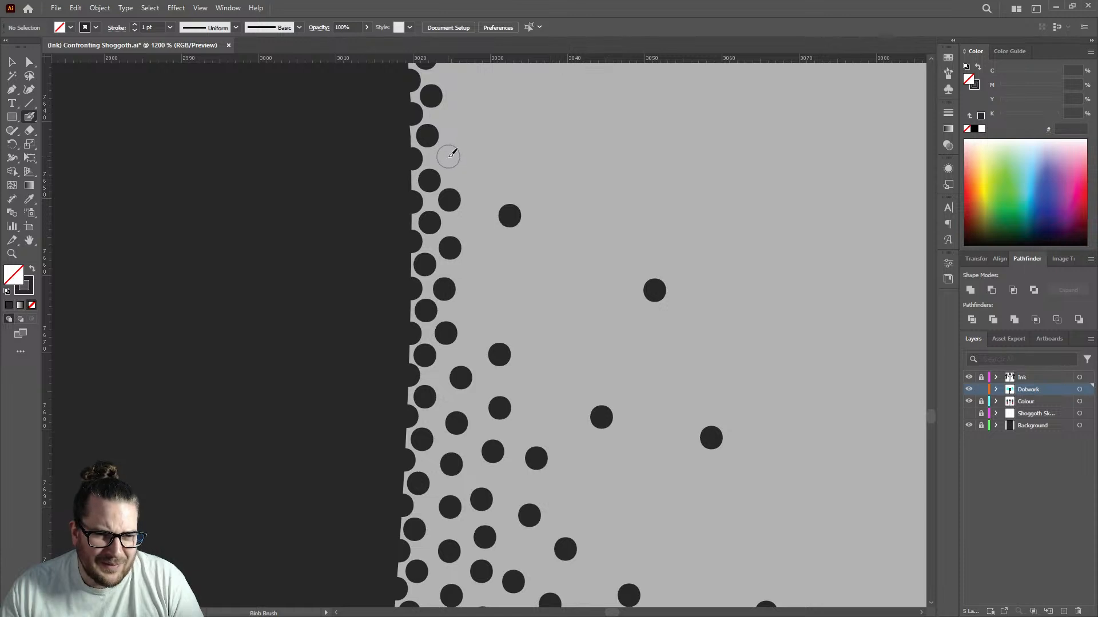
{"action": "left_click", "coordinate": [450, 117]}
Widen the upper knee shading with further staggered dots on the inner side of the new column.
{"action": "left_click", "coordinate": [475, 222]}
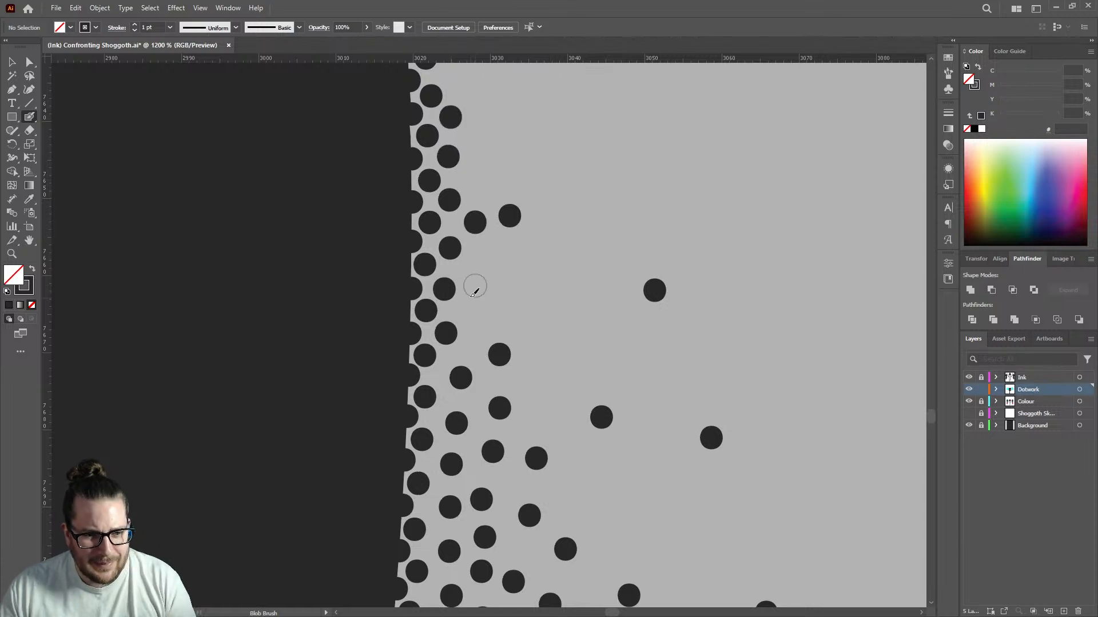
{"action": "left_click", "coordinate": [476, 268]}
{"action": "left_click", "coordinate": [471, 310]}
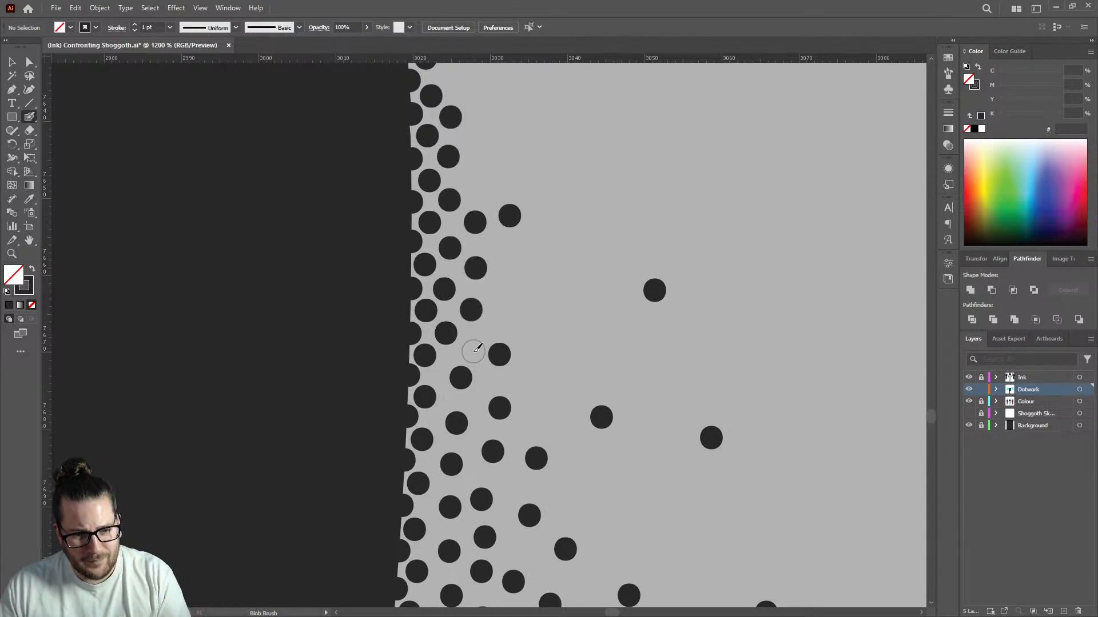
{"action": "left_click", "coordinate": [472, 349]}
{"action": "left_click", "coordinate": [501, 295]}
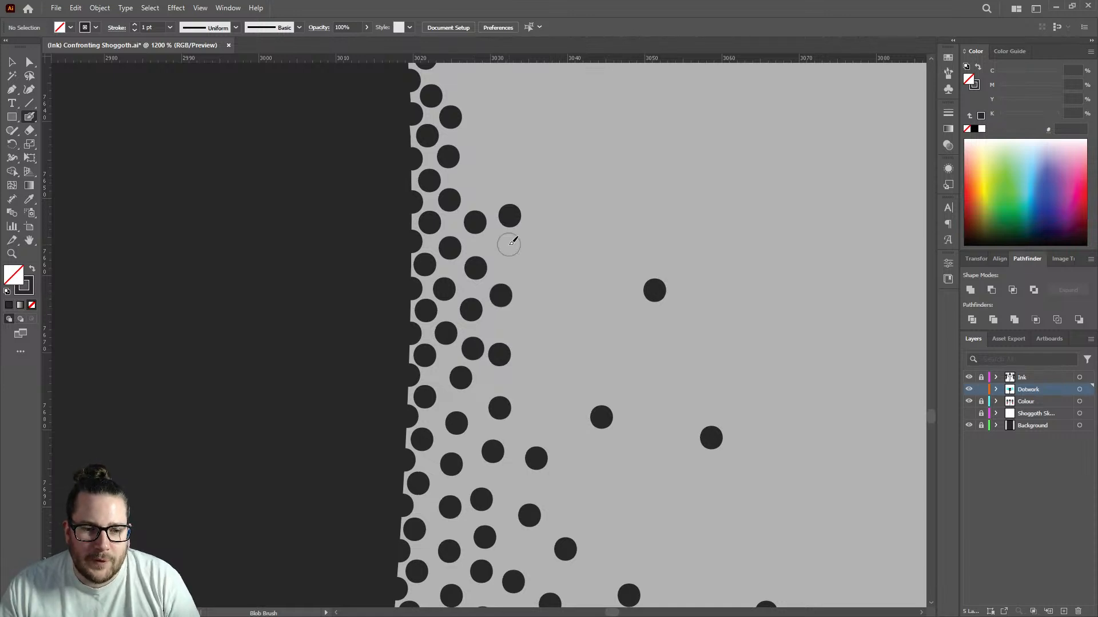
{"action": "left_click", "coordinate": [508, 245]}
{"action": "left_click", "coordinate": [477, 180]}
{"action": "left_click", "coordinate": [476, 139]}
{"action": "scroll", "coordinate": [479, 251], "scroll_direction": "down", "scroll_amount": 4}
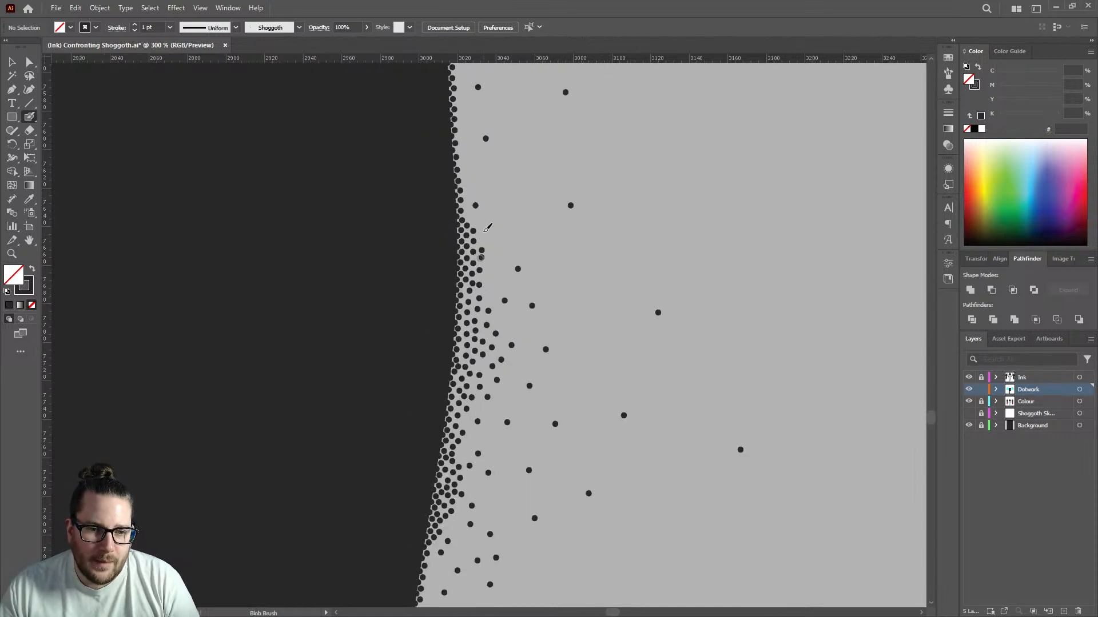
Carry the shading higher up the leg with staggered dots beside the outline and around the isolated dot there.
{"action": "scroll", "coordinate": [478, 227], "scroll_direction": "up", "scroll_amount": 4}
{"action": "left_click", "coordinate": [444, 183]}
{"action": "left_click", "coordinate": [470, 207]}
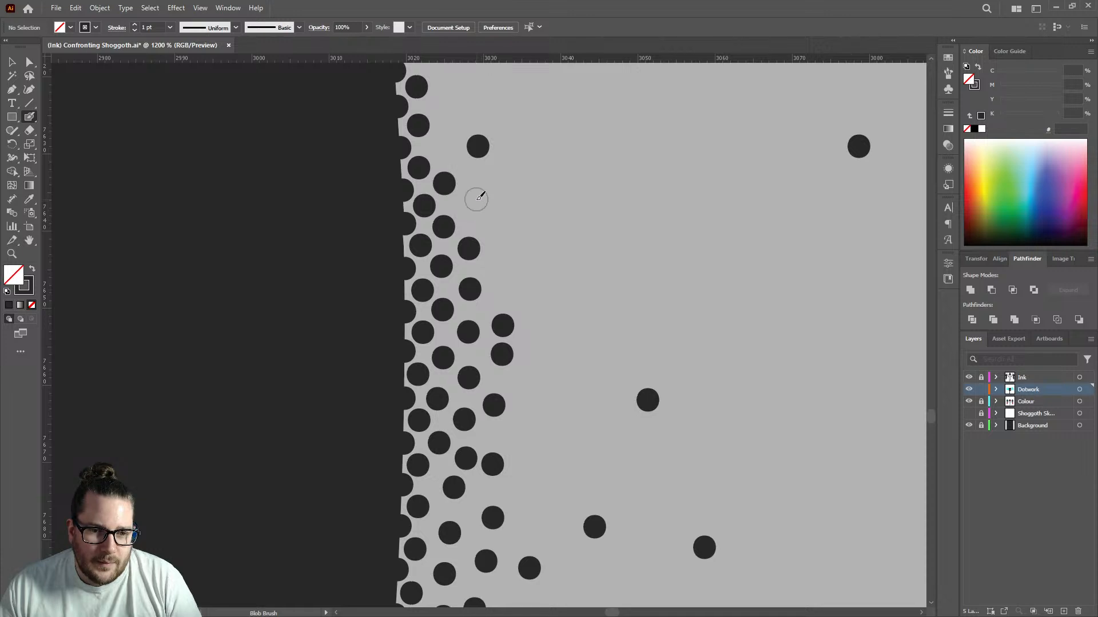
{"action": "left_click", "coordinate": [441, 148]}
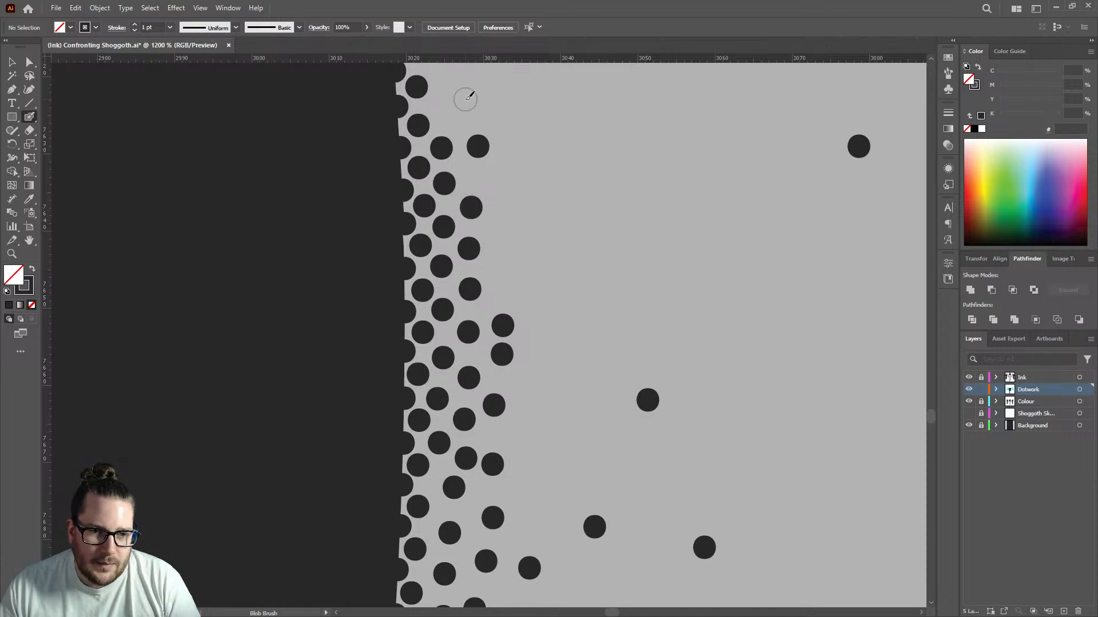
{"action": "left_click", "coordinate": [466, 99]}
{"action": "left_click", "coordinate": [438, 107]}
{"action": "scroll", "coordinate": [435, 238], "scroll_direction": "down", "scroll_amount": 4}
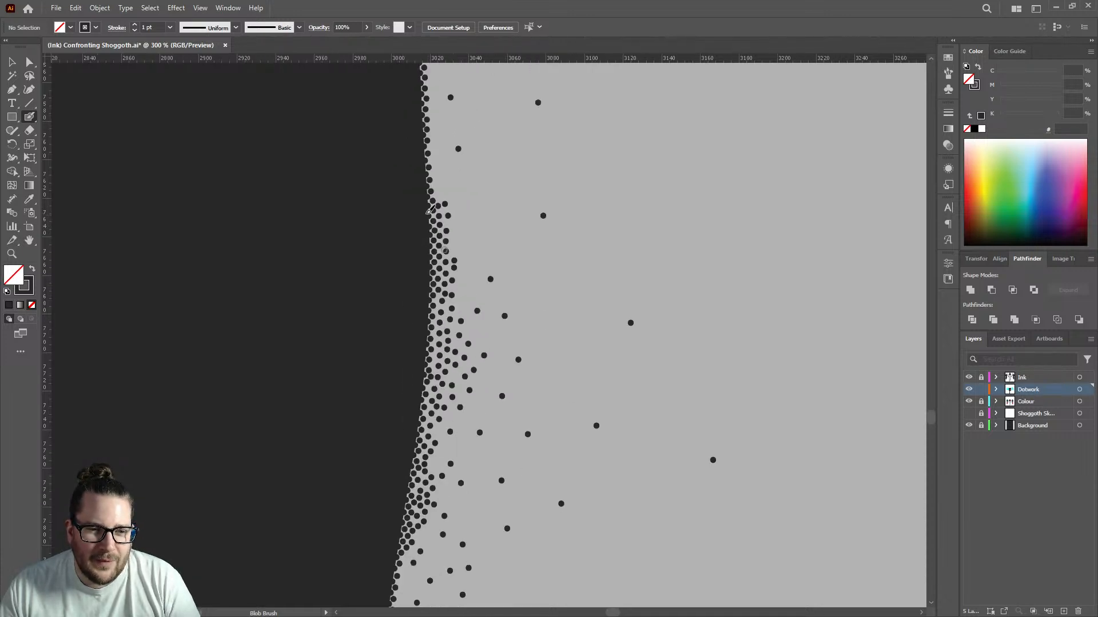
Taper the top end of the knee shading with a single line of dots along the outline.
{"action": "scroll", "coordinate": [436, 238], "scroll_direction": "up", "scroll_amount": 5}
{"action": "left_click", "coordinate": [391, 261]}
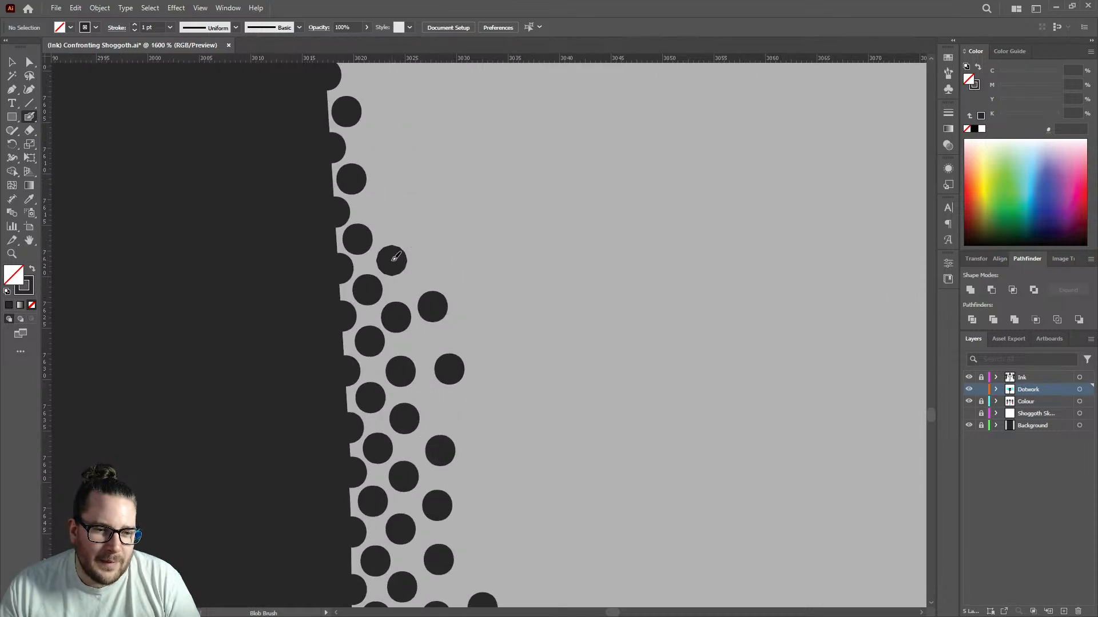
{"action": "left_click", "coordinate": [382, 209]}
{"action": "left_click", "coordinate": [372, 140]}
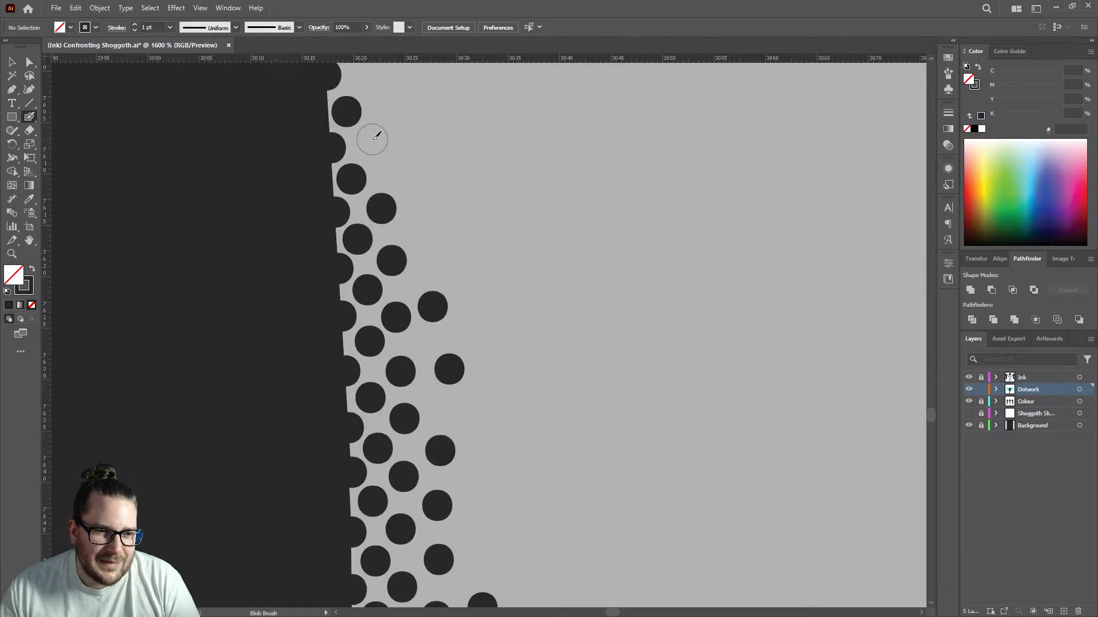
{"action": "scroll", "coordinate": [455, 232], "scroll_direction": "down", "scroll_amount": 8}
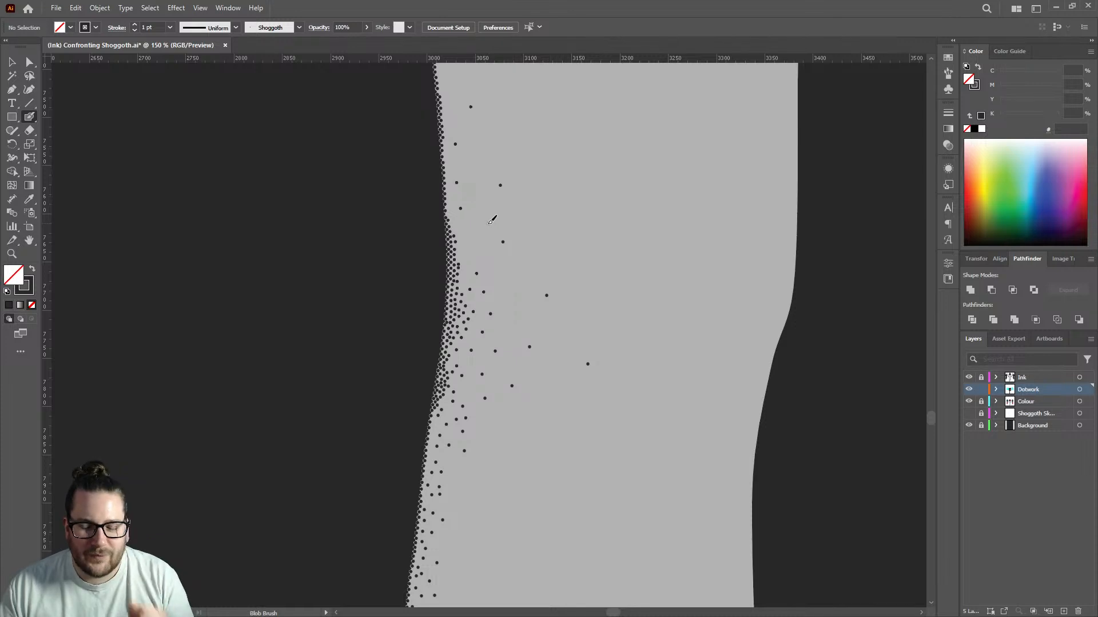
Fill the gaps along the inner side of the lower knee cluster with scattered dots.
{"action": "left_click", "coordinate": [474, 339]}
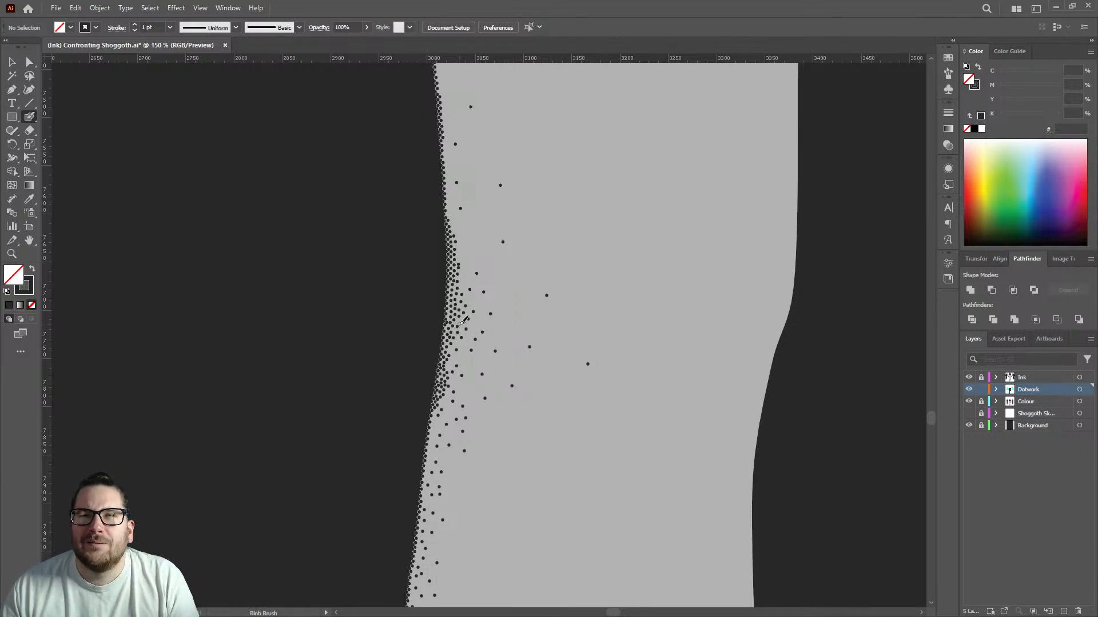
{"action": "scroll", "coordinate": [457, 338], "scroll_direction": "up", "scroll_amount": 3}
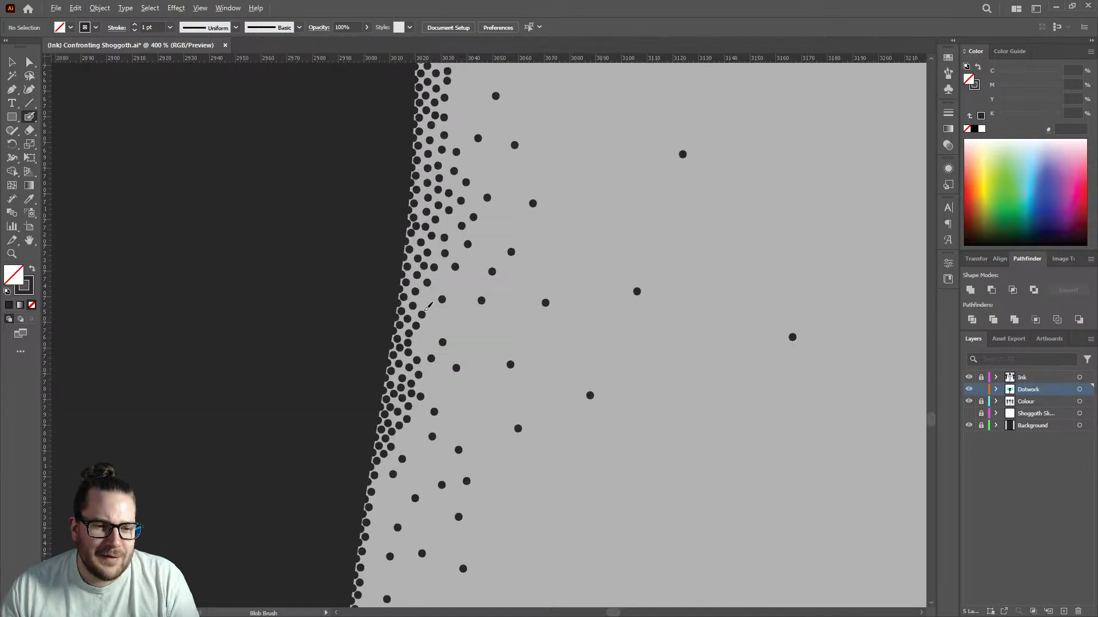
{"action": "scroll", "coordinate": [434, 344], "scroll_direction": "up", "scroll_amount": 4}
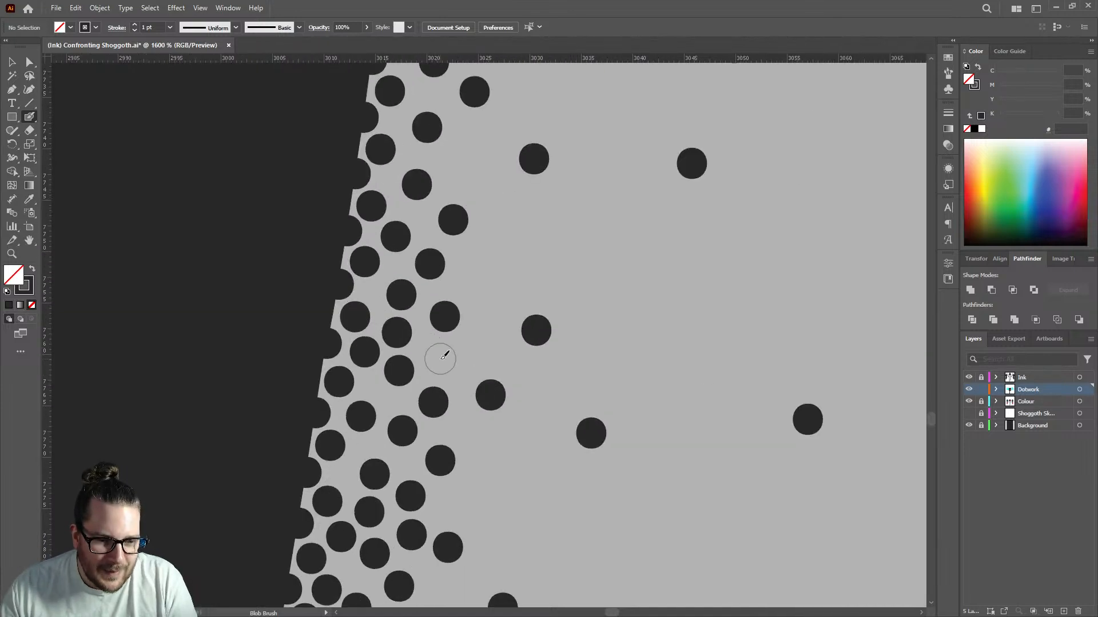
{"action": "left_click", "coordinate": [460, 159]}
{"action": "left_click", "coordinate": [510, 271]}
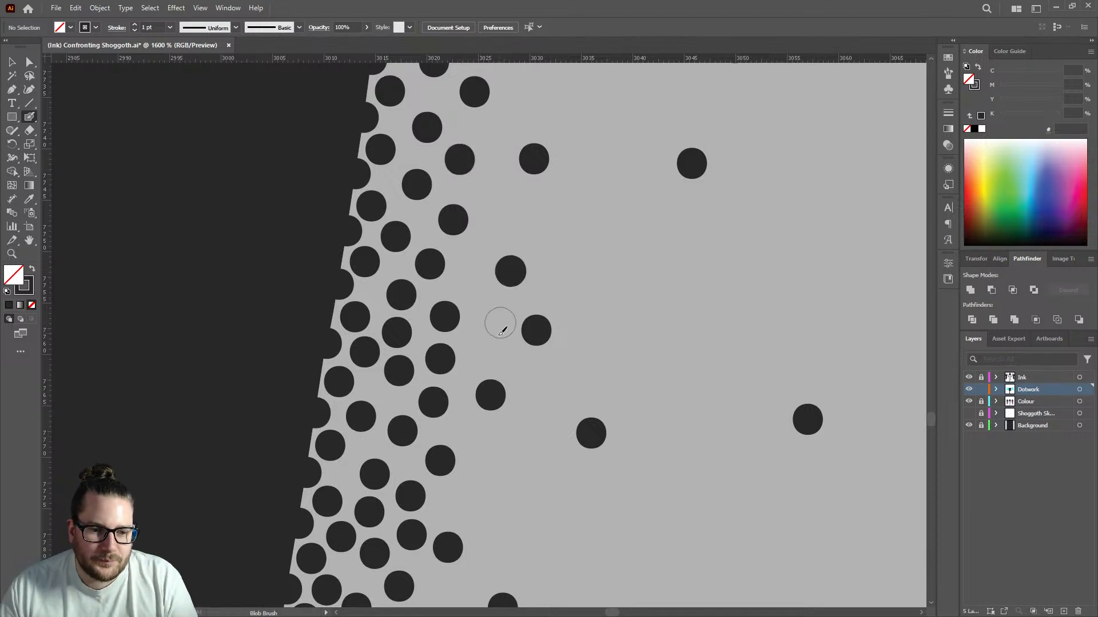
{"action": "left_click", "coordinate": [485, 341]}
{"action": "scroll", "coordinate": [501, 309], "scroll_direction": "down", "scroll_amount": 5}
Extend the lower end of the dense band down the outline with staggered dots thinning toward the leg's interior.
{"action": "scroll", "coordinate": [497, 297], "scroll_direction": "up", "scroll_amount": 4}
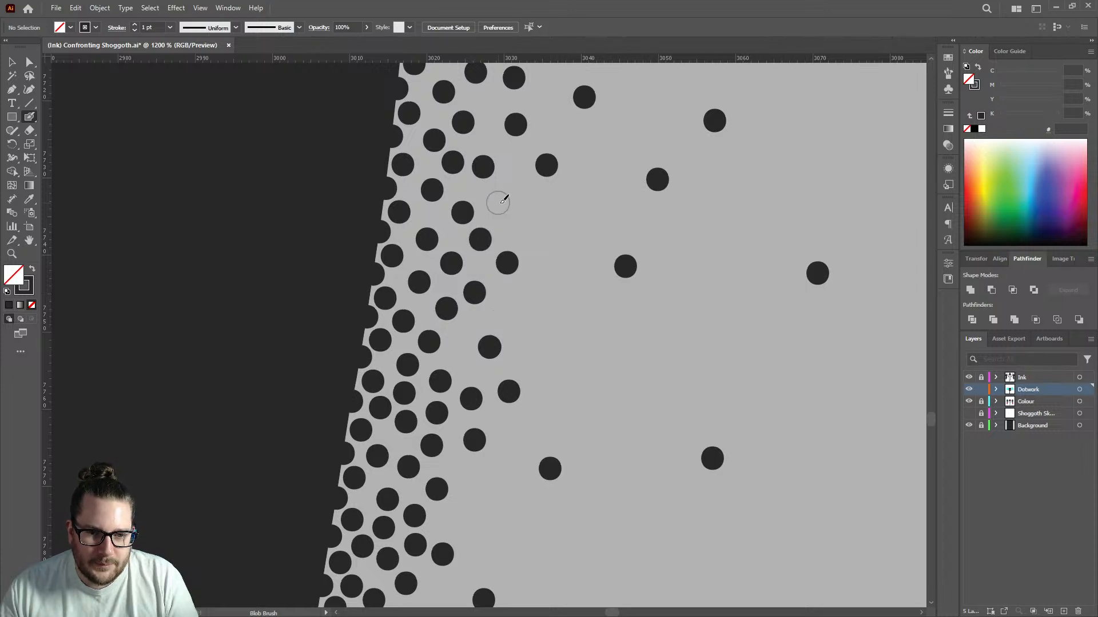
{"action": "scroll", "coordinate": [574, 278], "scroll_direction": "down", "scroll_amount": 5}
{"action": "scroll", "coordinate": [548, 342], "scroll_direction": "up", "scroll_amount": 7}
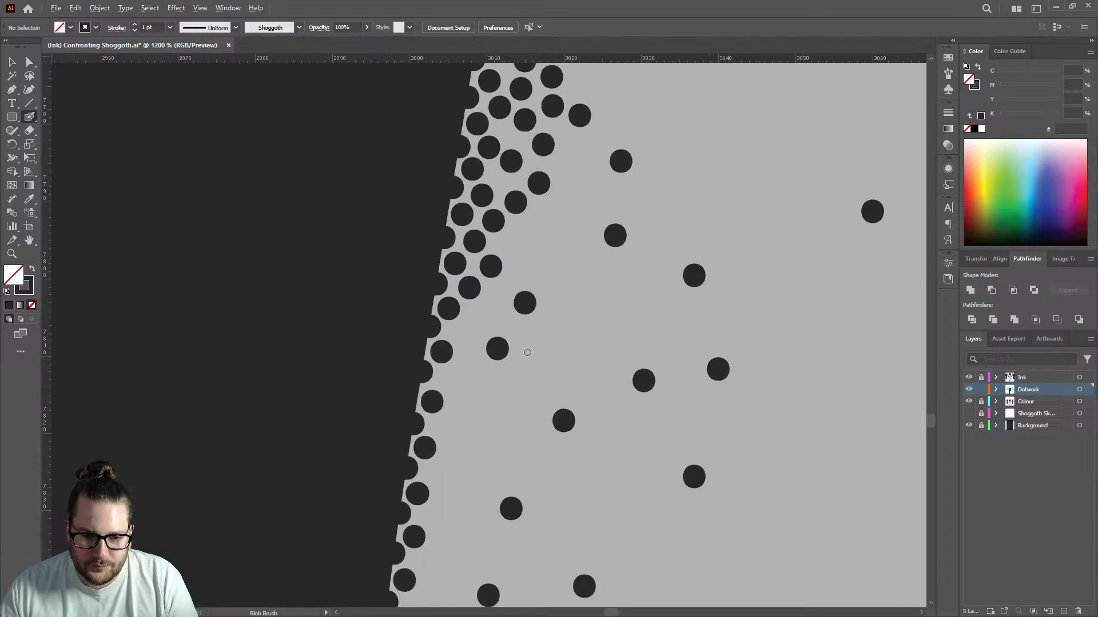
{"action": "left_click", "coordinate": [443, 317]}
{"action": "key", "text": "ctrl+z"}
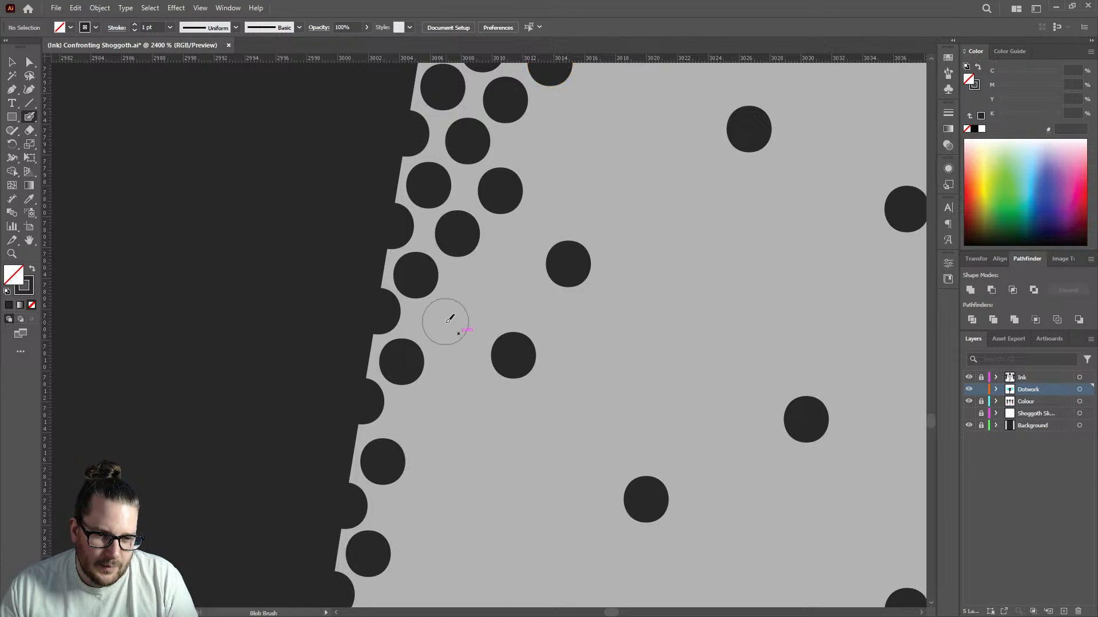
{"action": "left_click", "coordinate": [445, 322]}
{"action": "left_click", "coordinate": [499, 277]}
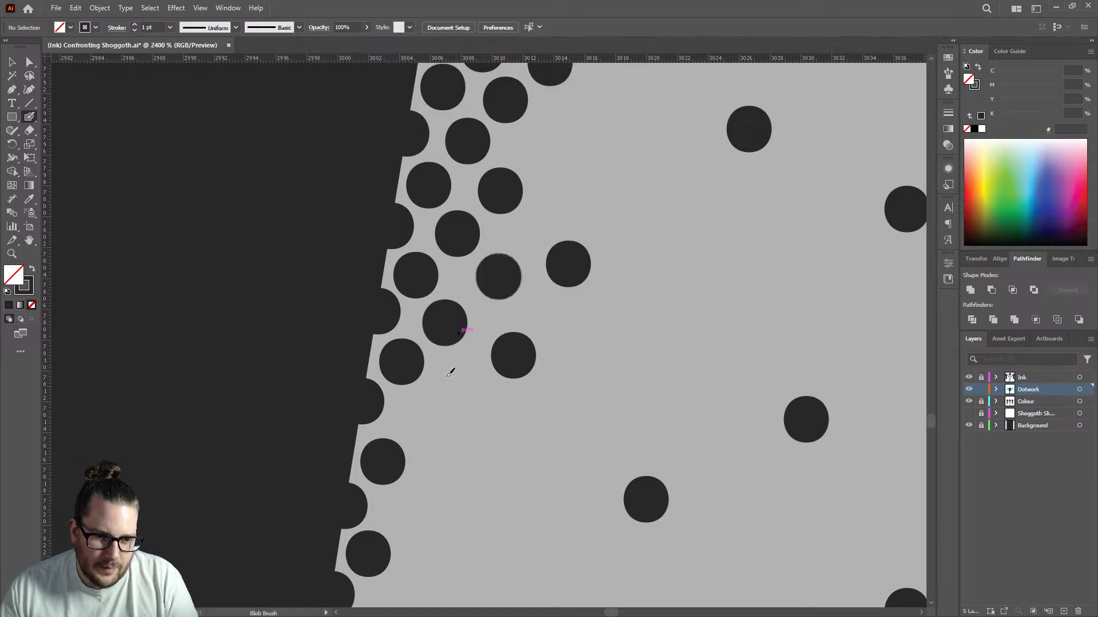
{"action": "left_click", "coordinate": [418, 414]}
{"action": "left_click", "coordinate": [412, 516]}
{"action": "left_click", "coordinate": [446, 469]}
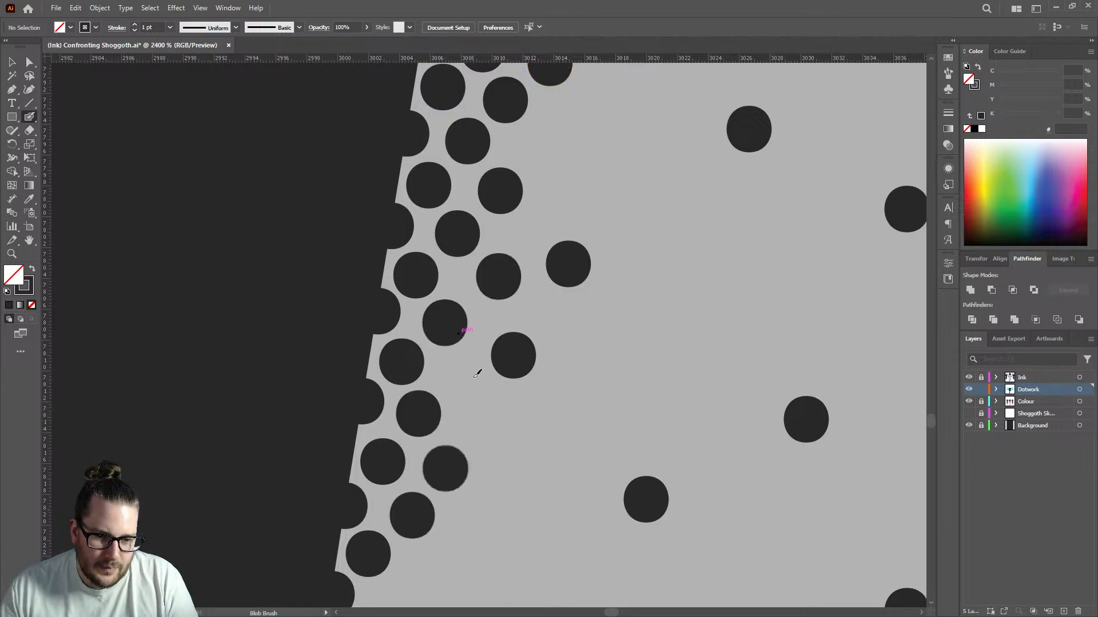
{"action": "left_click", "coordinate": [461, 373]}
{"action": "left_click", "coordinate": [503, 423]}
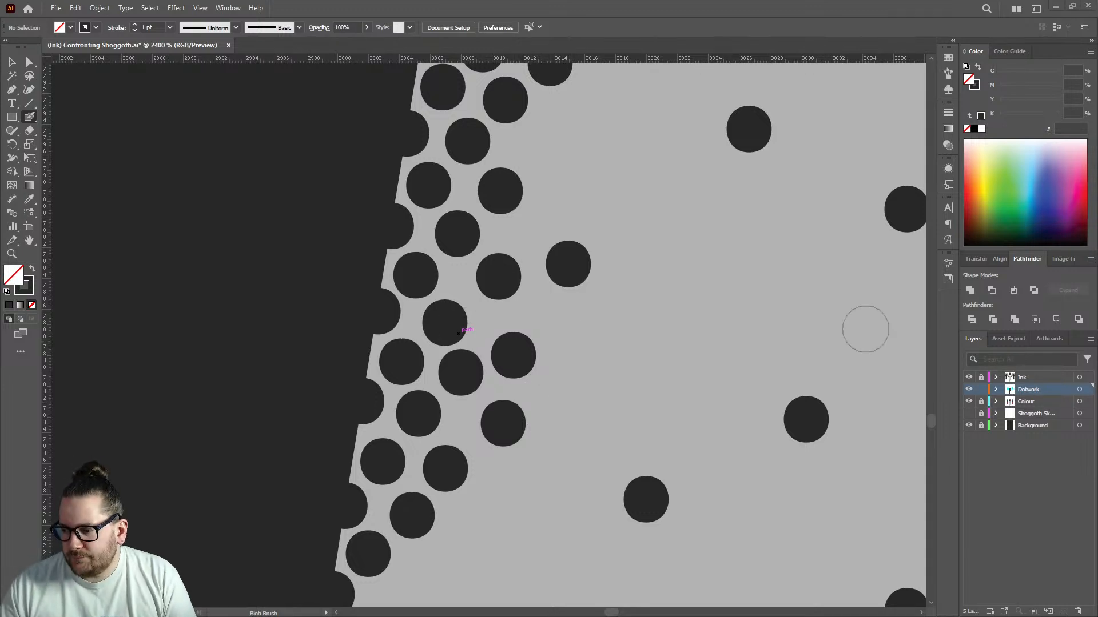
Soften the middle of the knee cluster's inner edge with dots spread between the dense band and the sparse fringe.
{"action": "scroll", "coordinate": [499, 395], "scroll_direction": "down", "scroll_amount": 8}
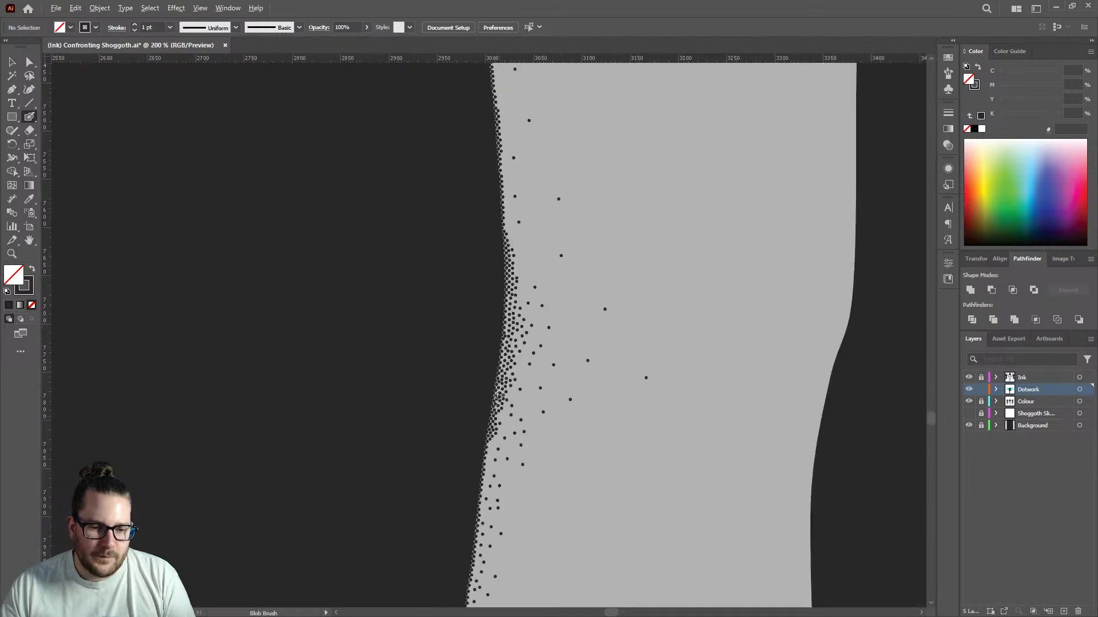
{"action": "scroll", "coordinate": [499, 396], "scroll_direction": "down", "scroll_amount": 5}
{"action": "scroll", "coordinate": [421, 392], "scroll_direction": "up", "scroll_amount": 2}
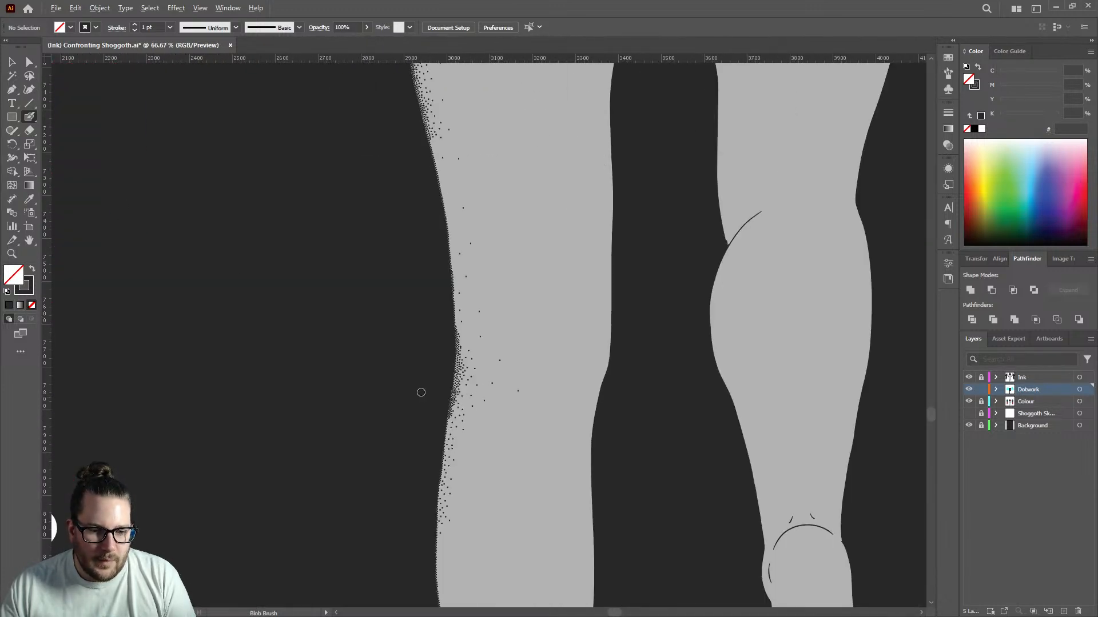
{"action": "scroll", "coordinate": [421, 392], "scroll_direction": "up", "scroll_amount": 4}
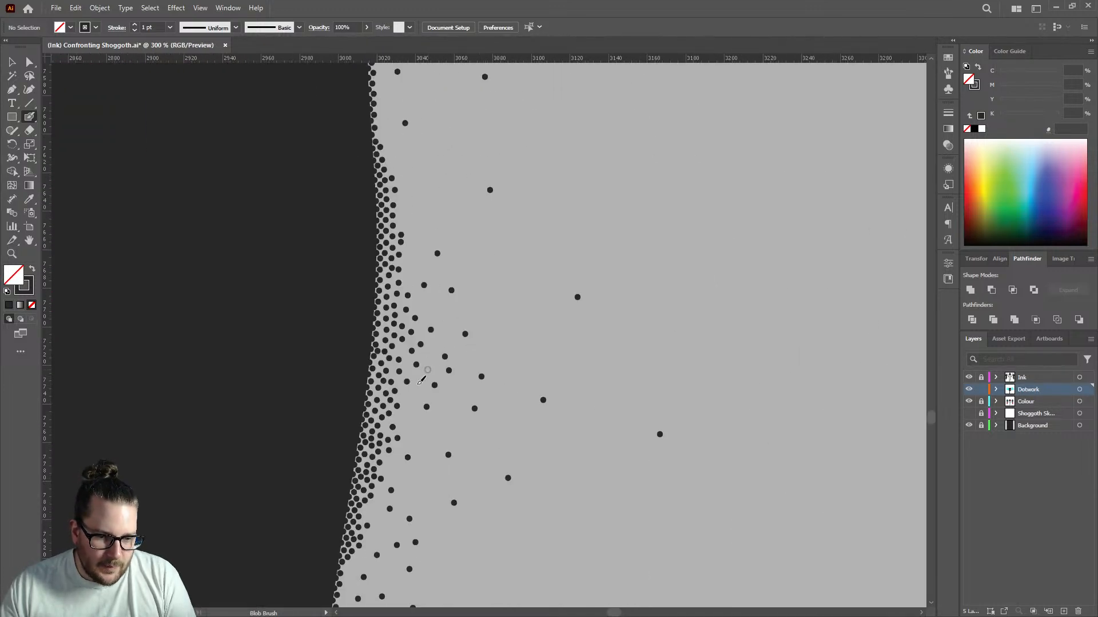
{"action": "left_click", "coordinate": [428, 369]}
{"action": "left_click", "coordinate": [416, 400]}
{"action": "left_click", "coordinate": [409, 422]}
{"action": "left_click", "coordinate": [418, 434]}
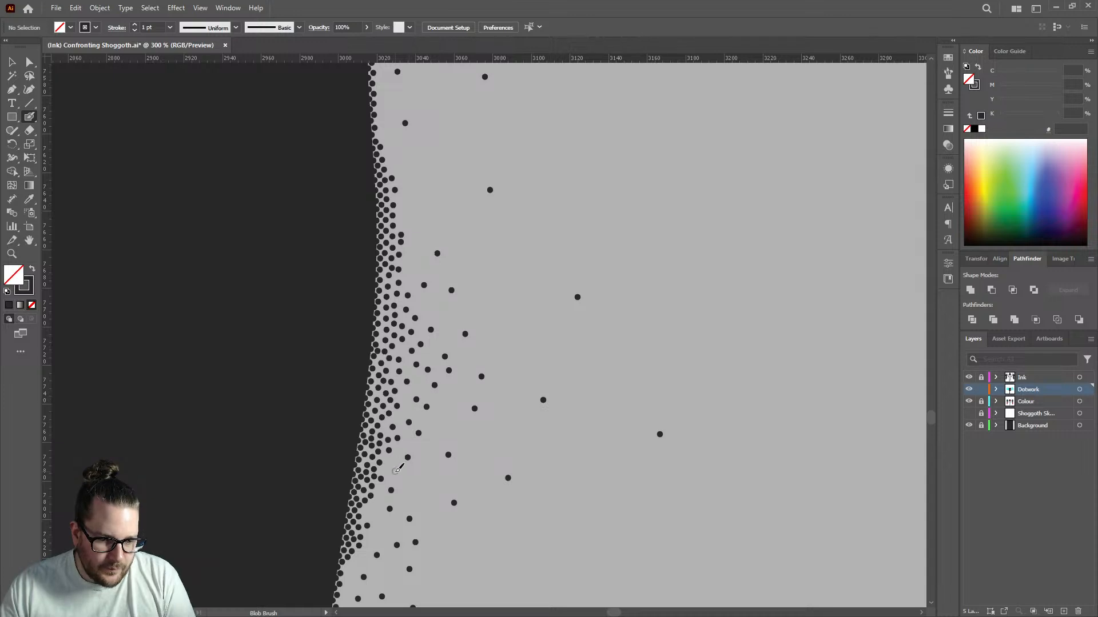
{"action": "left_click", "coordinate": [395, 471]}
{"action": "left_click", "coordinate": [434, 439]}
{"action": "left_click", "coordinate": [452, 411]}
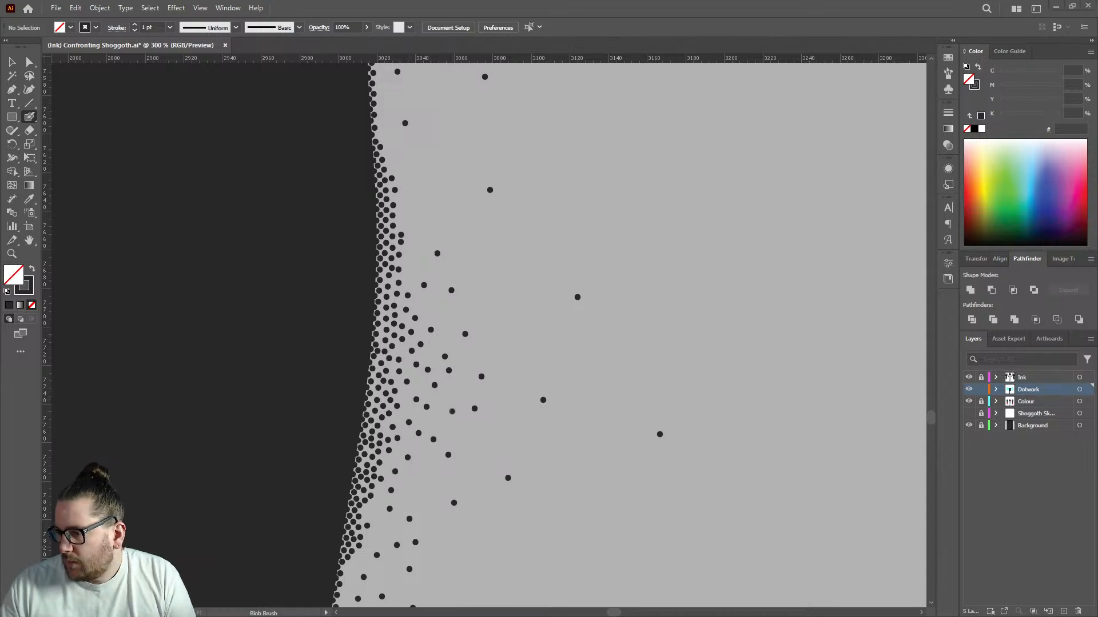
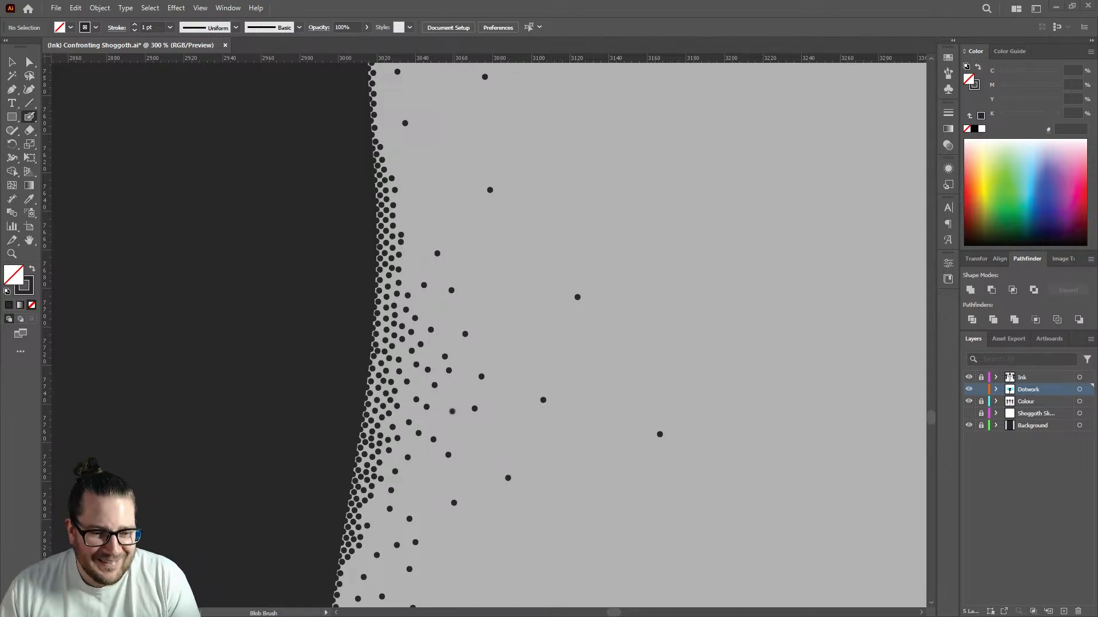
Add a few scattered dots to the upper inner fringe of the dense knee cluster.
{"action": "left_click", "coordinate": [431, 308]}
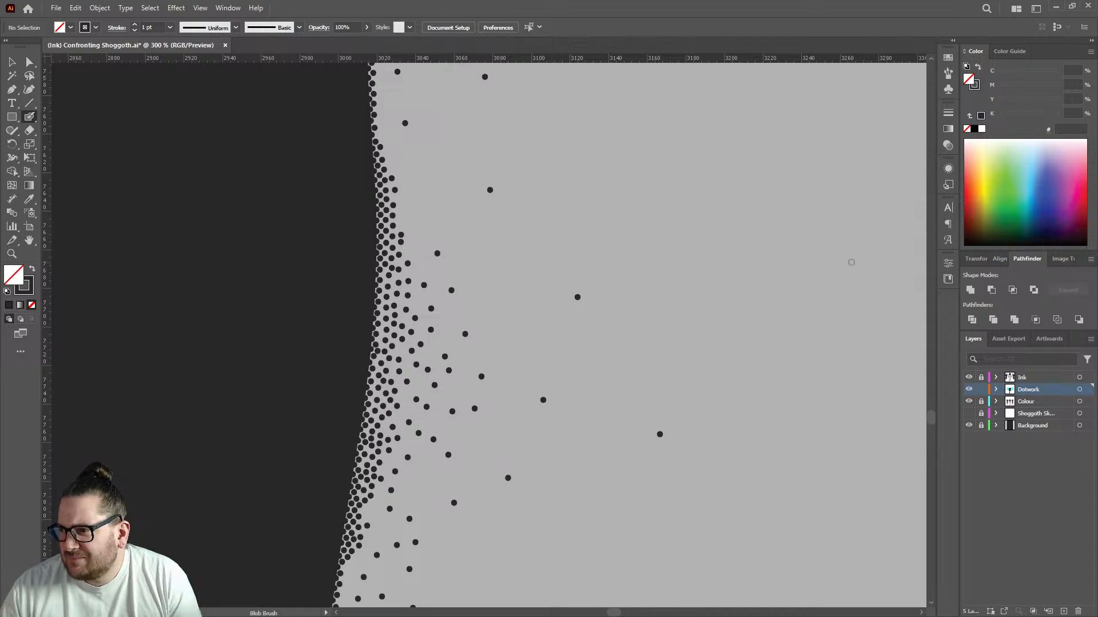
{"action": "left_click", "coordinate": [419, 251]}
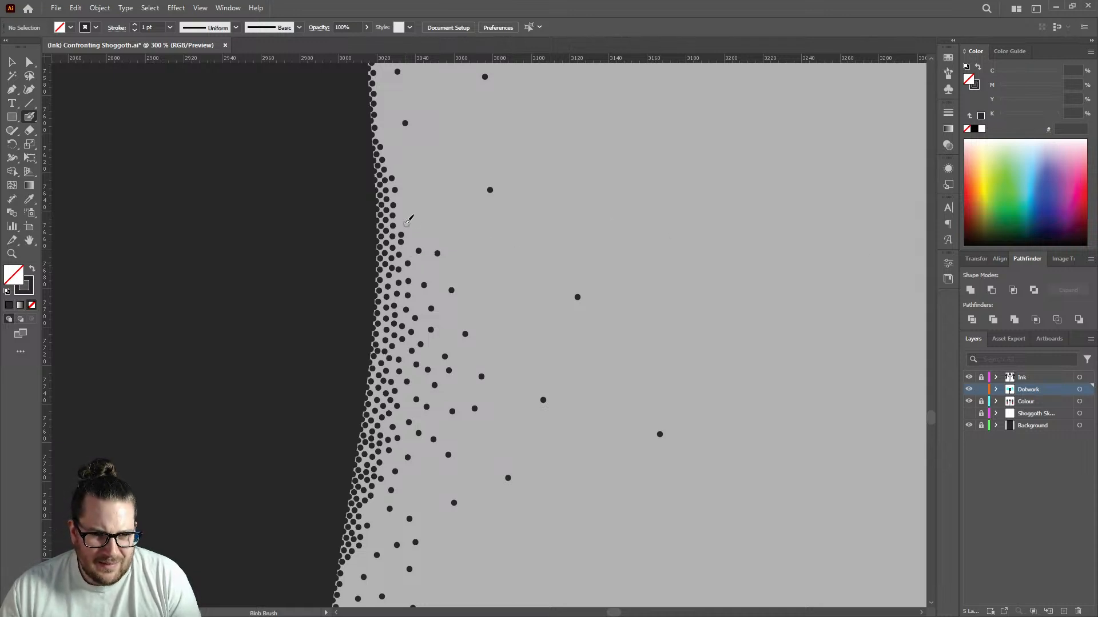
{"action": "left_click", "coordinate": [404, 223]}
Thicken the tapering top of the knee band with staggered dots beside the existing outline columns.
{"action": "scroll", "coordinate": [386, 137], "scroll_direction": "up", "scroll_amount": 3}
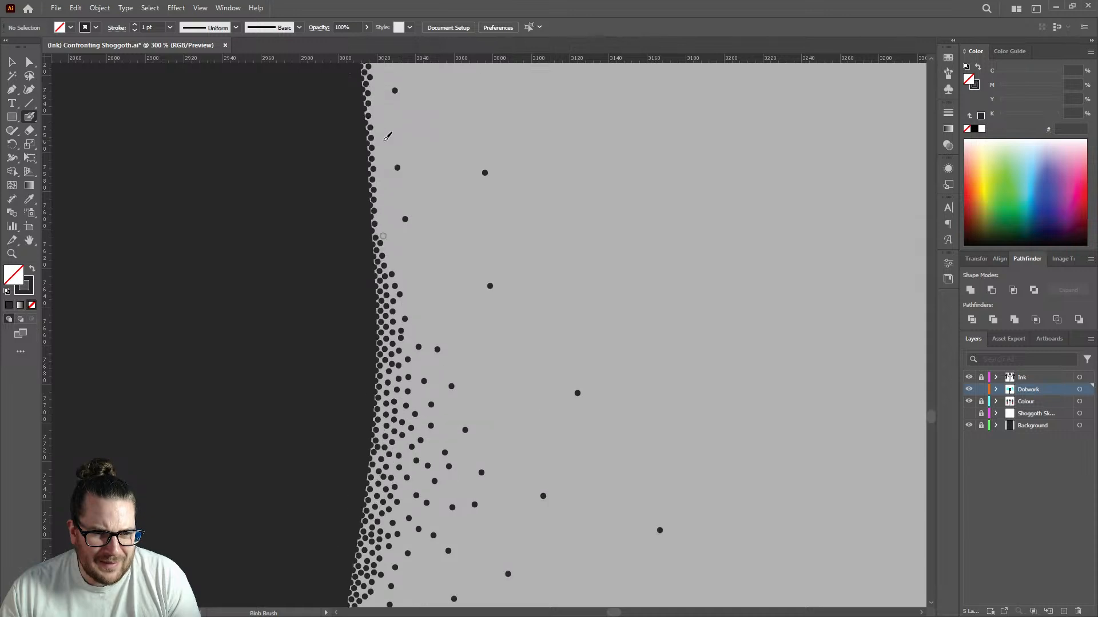
{"action": "scroll", "coordinate": [382, 240], "scroll_direction": "up", "scroll_amount": 4}
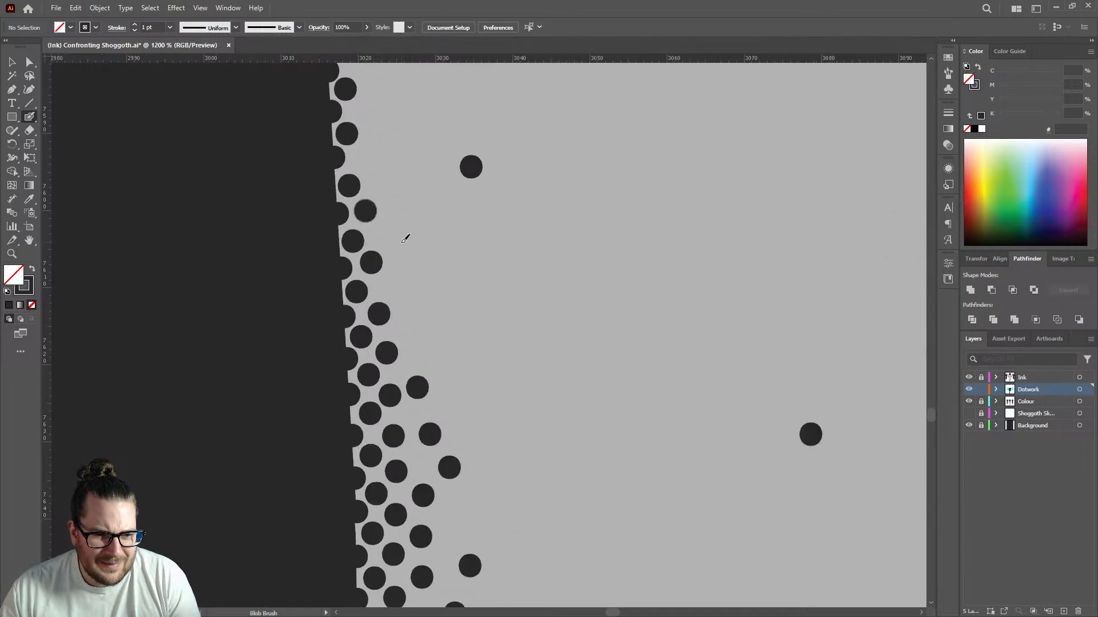
{"action": "left_click", "coordinate": [407, 332]}
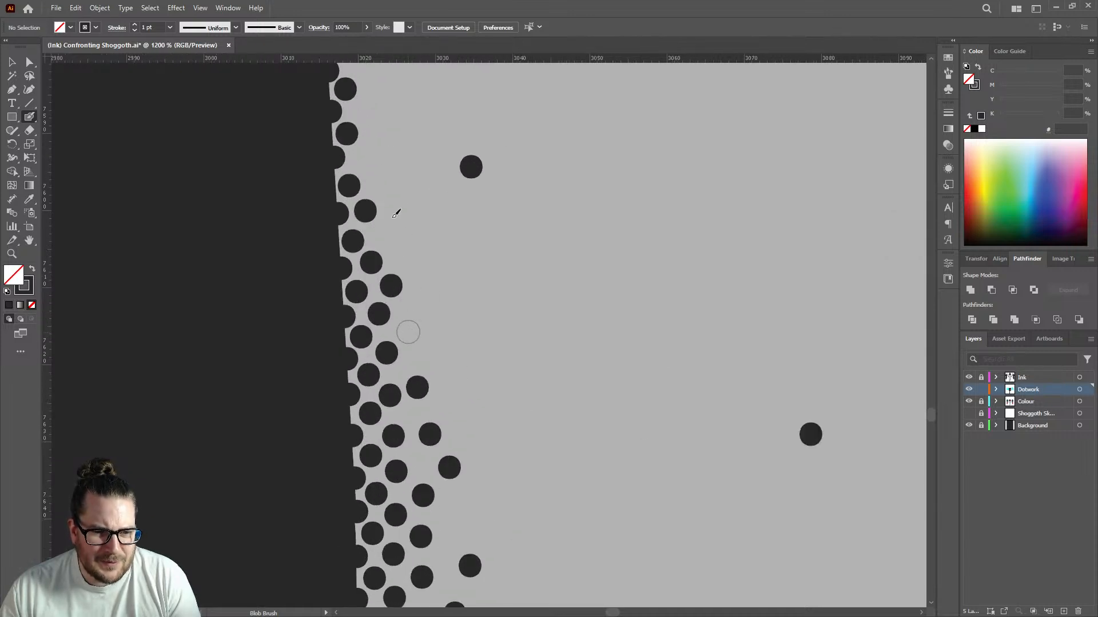
{"action": "left_click", "coordinate": [385, 237]}
{"action": "left_click", "coordinate": [362, 160]}
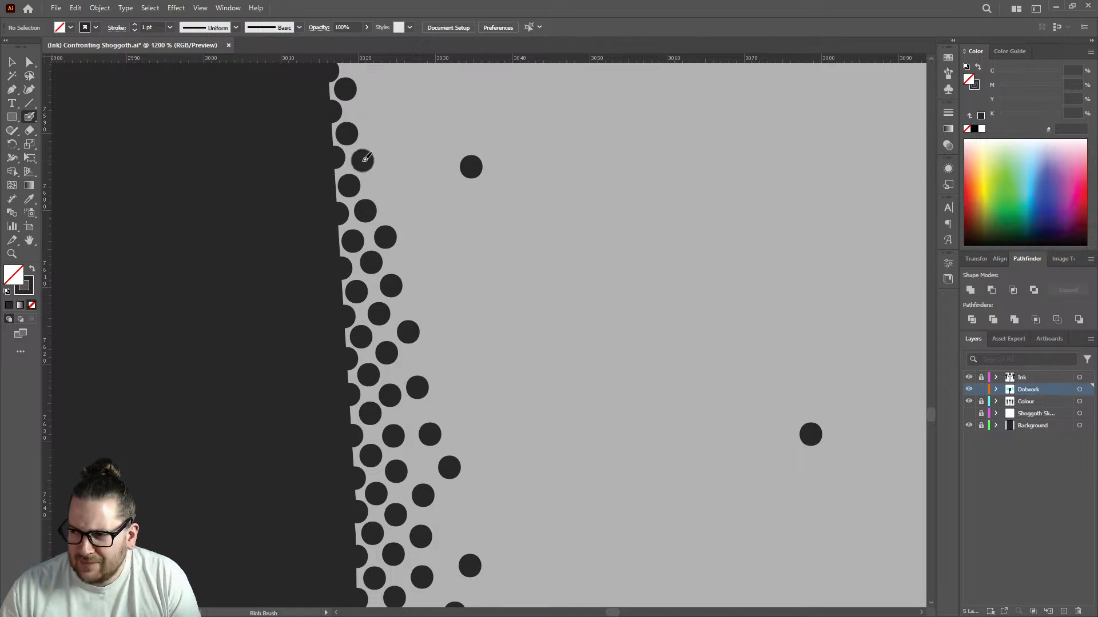
{"action": "scroll", "coordinate": [367, 156], "scroll_direction": "up", "scroll_amount": 3}
{"action": "scroll", "coordinate": [369, 194], "scroll_direction": "up", "scroll_amount": 1}
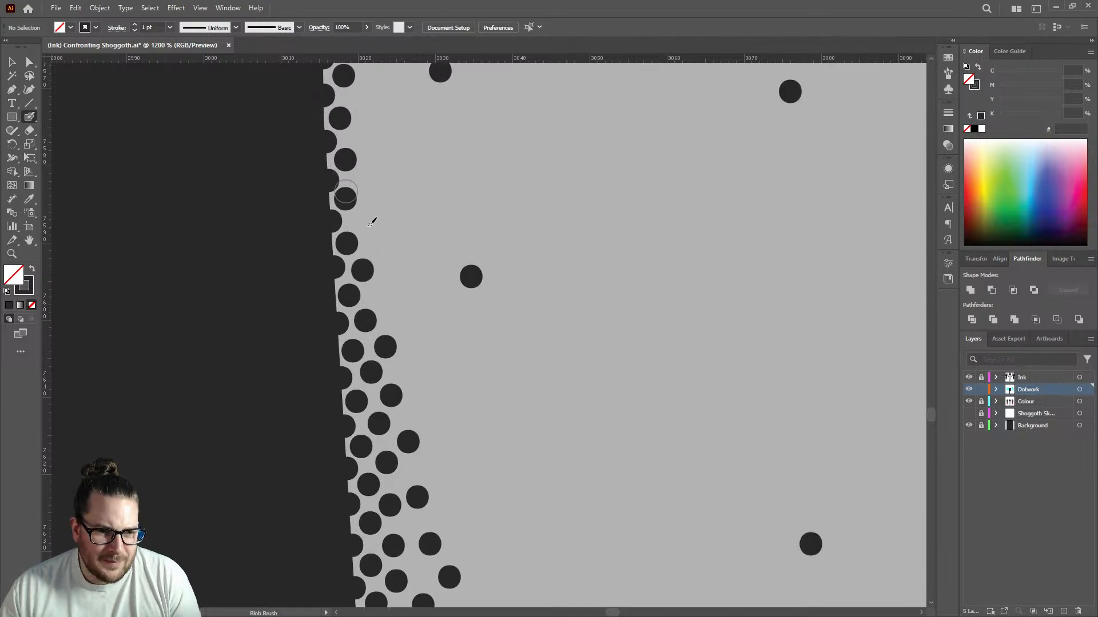
{"action": "left_click", "coordinate": [364, 221]}
Start a small wedge of dots beside the outline just above the tapered knee band, reaching toward the leg's interior.
{"action": "scroll", "coordinate": [439, 288], "scroll_direction": "down", "scroll_amount": 5}
{"action": "scroll", "coordinate": [430, 263], "scroll_direction": "up", "scroll_amount": 3}
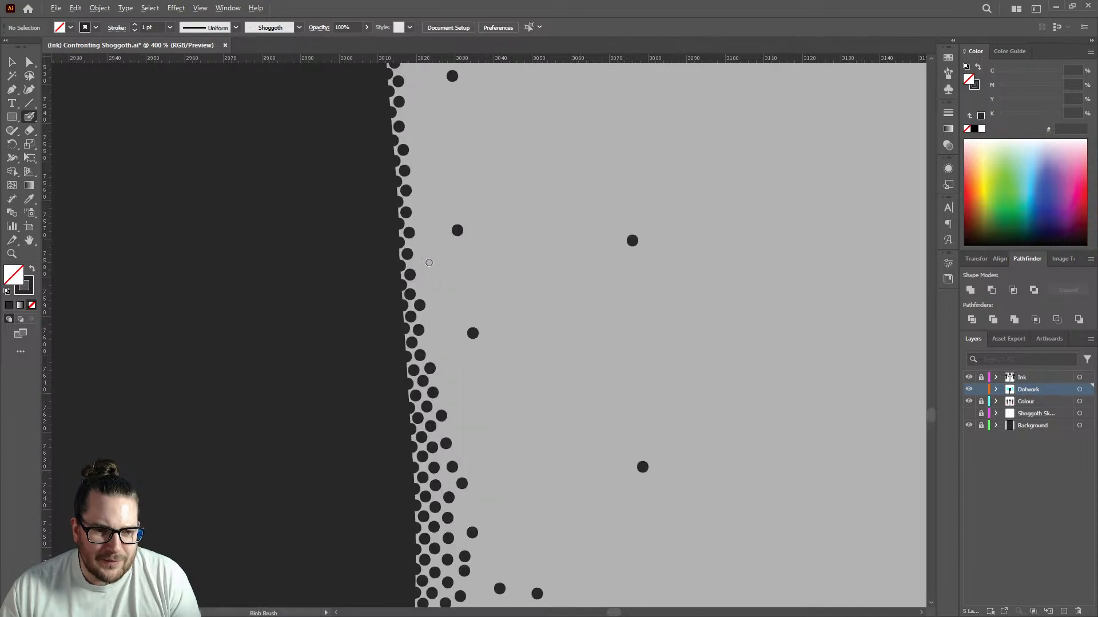
{"action": "scroll", "coordinate": [429, 263], "scroll_direction": "up", "scroll_amount": 2}
{"action": "left_click", "coordinate": [451, 292]}
{"action": "left_click", "coordinate": [446, 228]}
{"action": "left_click", "coordinate": [423, 253]}
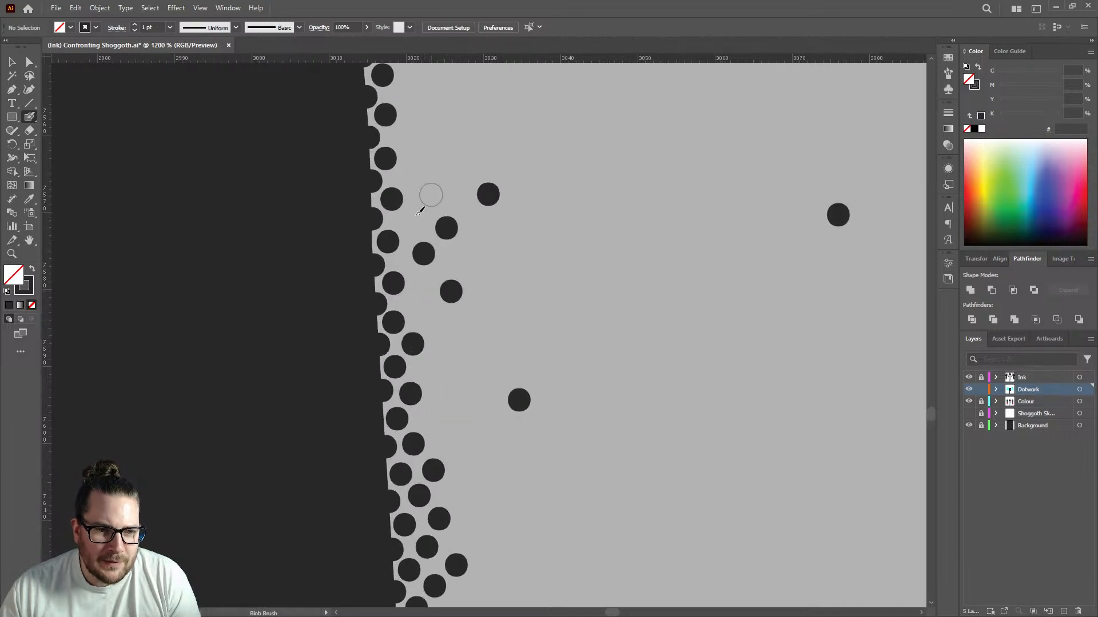
{"action": "left_click", "coordinate": [431, 195]}
{"action": "left_click", "coordinate": [414, 222]}
Build up the upper half of the small wedge with staggered dots linking the outline column to the lone inner dot.
{"action": "left_click", "coordinate": [410, 174]}
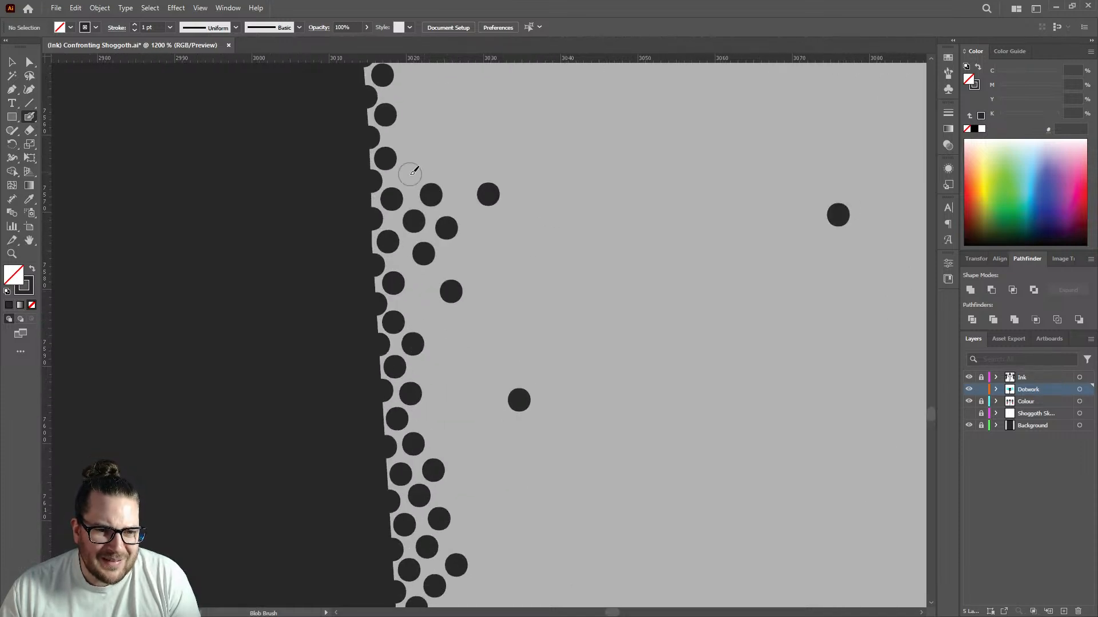
{"action": "left_click", "coordinate": [406, 137]}
{"action": "left_click", "coordinate": [454, 166]}
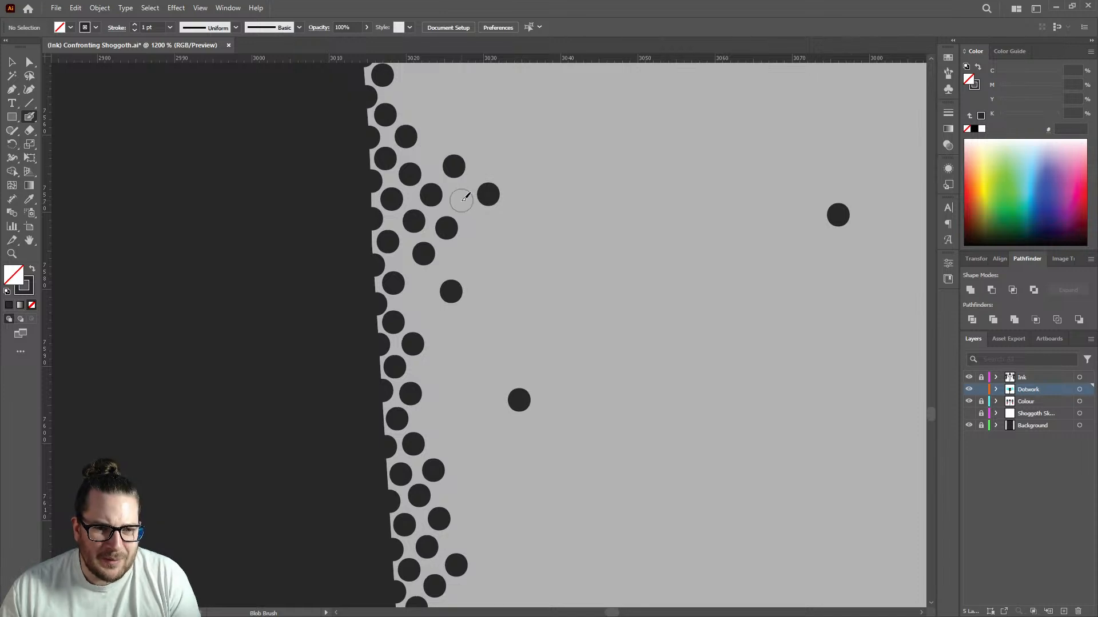
{"action": "left_click", "coordinate": [462, 200]}
{"action": "left_click", "coordinate": [428, 155]}
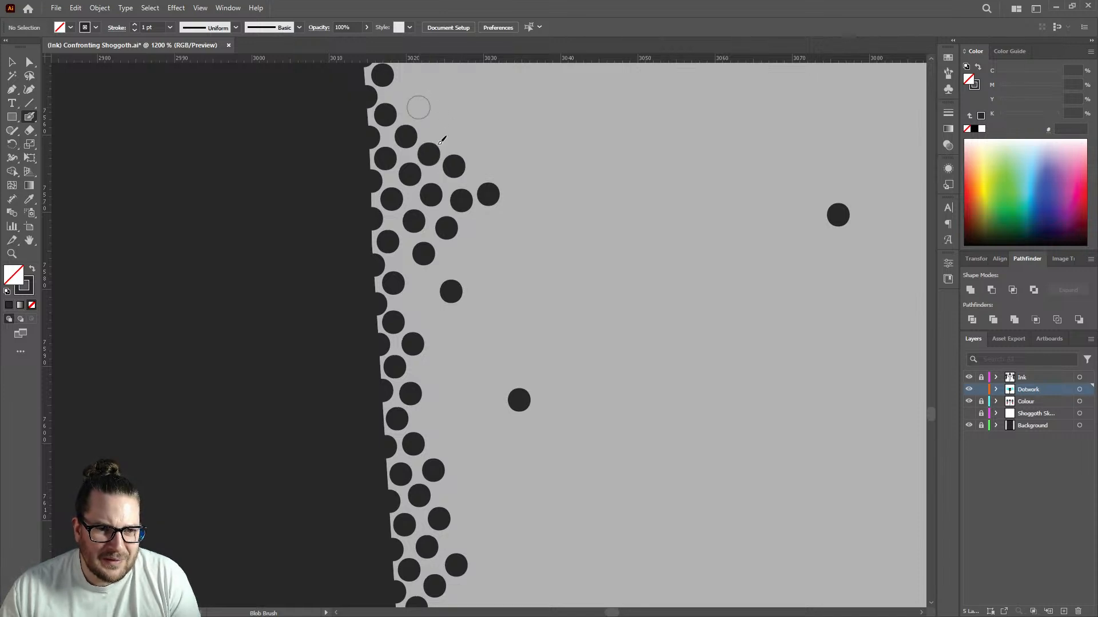
{"action": "left_click", "coordinate": [418, 107]}
Fill the underside of the wedge with dots that narrow down the outline and thin out toward the leg's interior.
{"action": "scroll", "coordinate": [460, 268], "scroll_direction": "down", "scroll_amount": 2}
{"action": "scroll", "coordinate": [454, 274], "scroll_direction": "up", "scroll_amount": 3}
{"action": "left_click", "coordinate": [408, 301]}
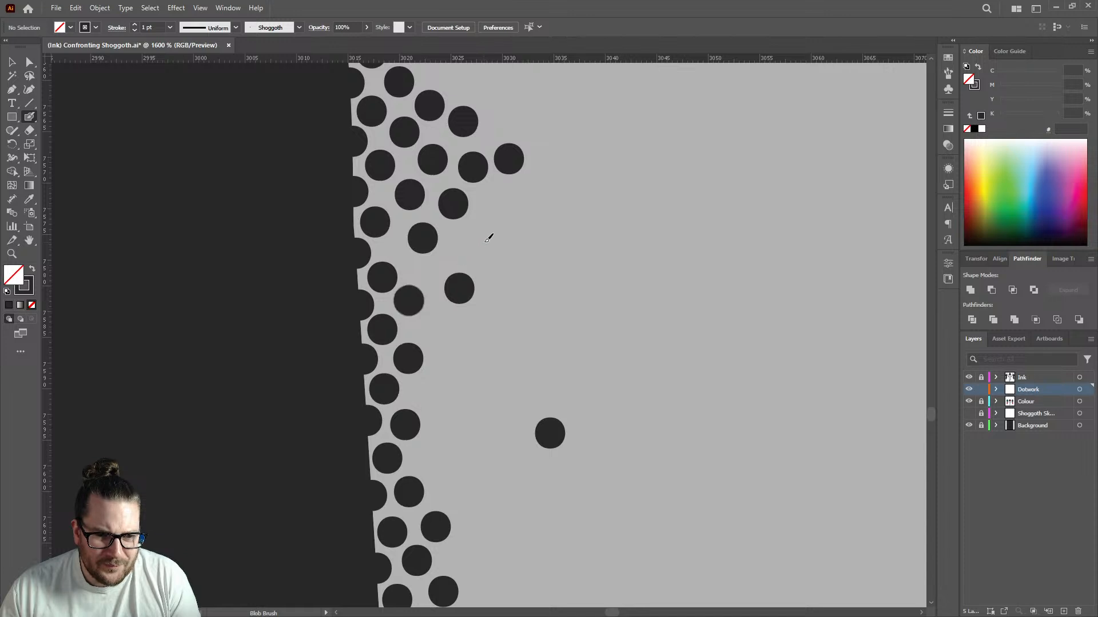
{"action": "left_click", "coordinate": [484, 241]}
{"action": "left_click", "coordinate": [429, 271]}
{"action": "left_click", "coordinate": [434, 329]}
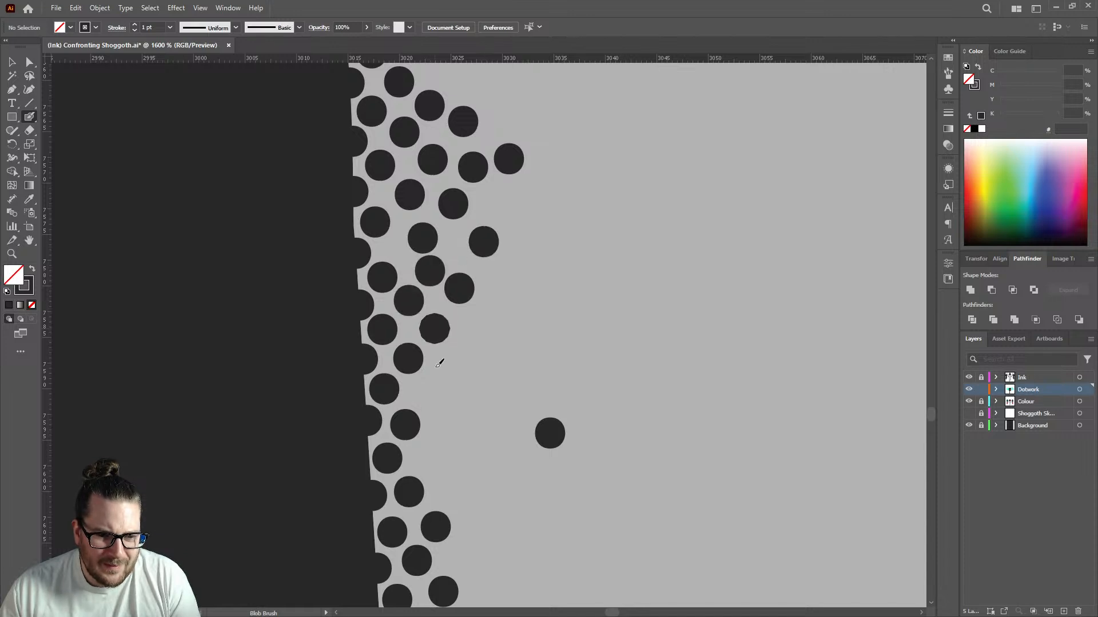
{"action": "left_click", "coordinate": [423, 393]}
{"action": "left_click", "coordinate": [506, 201]}
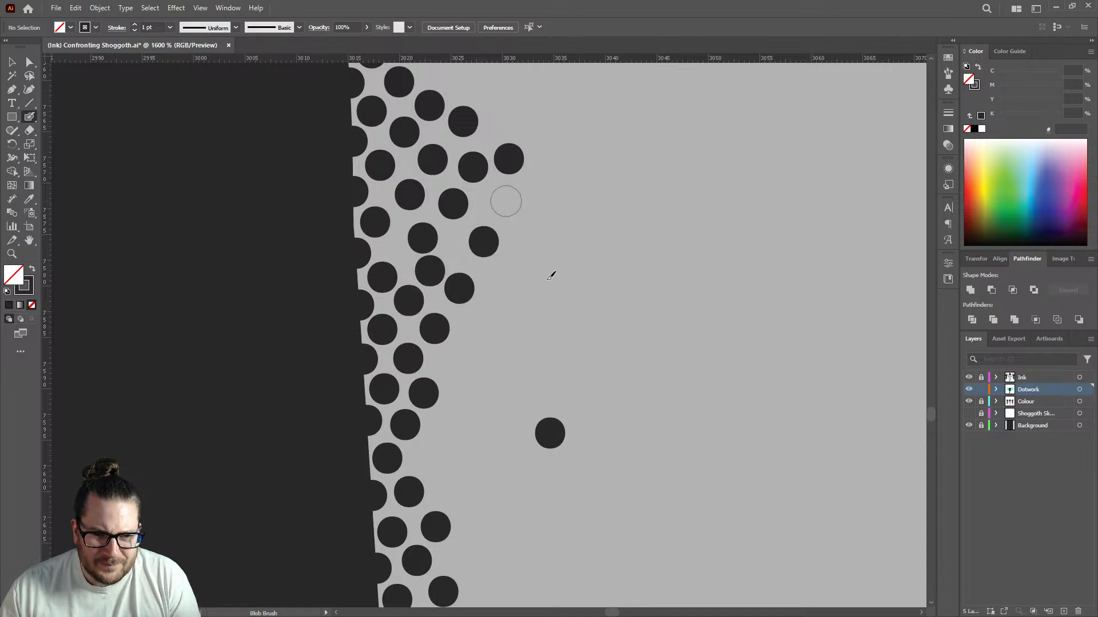
{"action": "left_click", "coordinate": [544, 284]}
{"action": "left_click", "coordinate": [475, 347]}
Scatter widely spaced dots above and inward of the wedge to begin a sparse fringe on the leg.
{"action": "scroll", "coordinate": [506, 246], "scroll_direction": "down", "scroll_amount": 3}
{"action": "scroll", "coordinate": [514, 245], "scroll_direction": "down", "scroll_amount": 3}
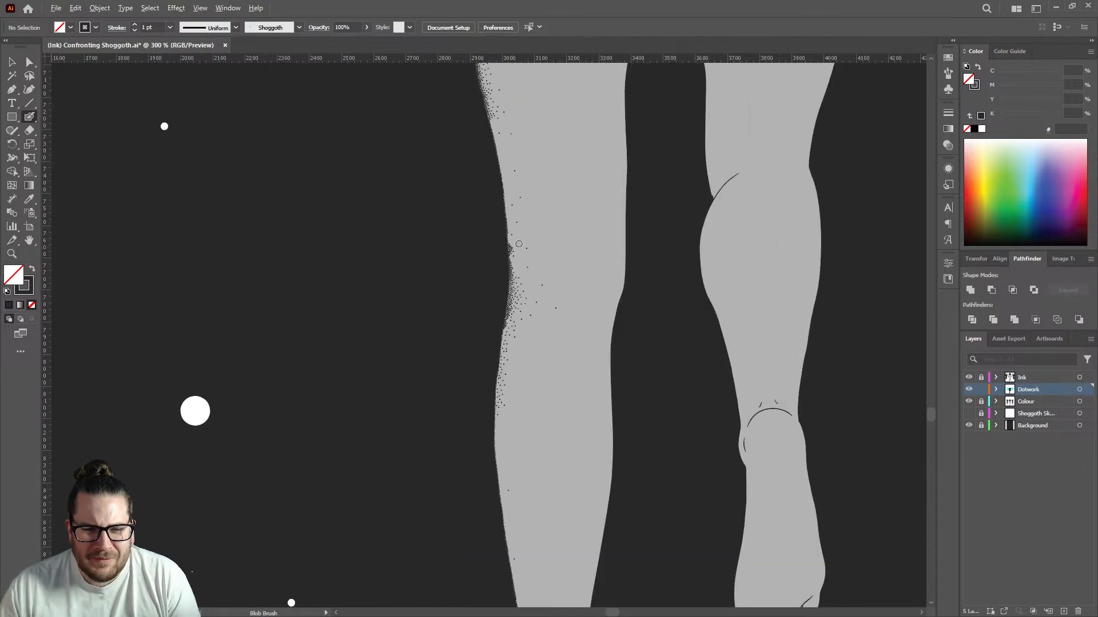
{"action": "scroll", "coordinate": [491, 312], "scroll_direction": "up", "scroll_amount": 3}
{"action": "left_click", "coordinate": [488, 323]}
{"action": "left_click", "coordinate": [435, 318]}
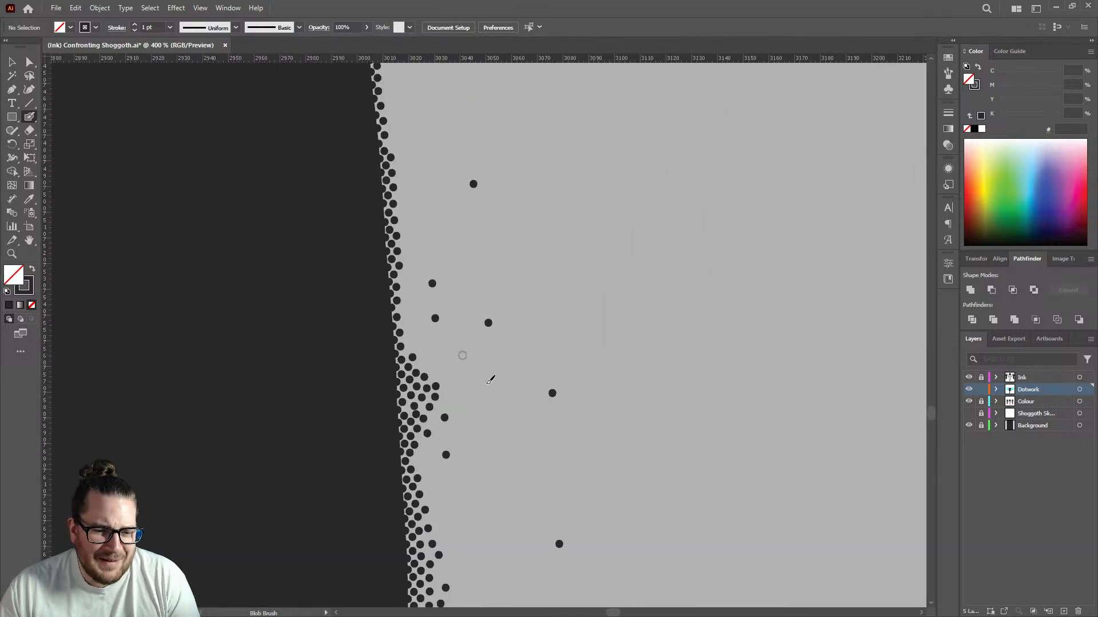
{"action": "left_click", "coordinate": [463, 355]}
{"action": "left_click", "coordinate": [489, 390]}
{"action": "left_click", "coordinate": [480, 435]}
Spread loose dots through the hollow below the wedge to bridge it with the lower knee band.
{"action": "left_click", "coordinate": [430, 458]}
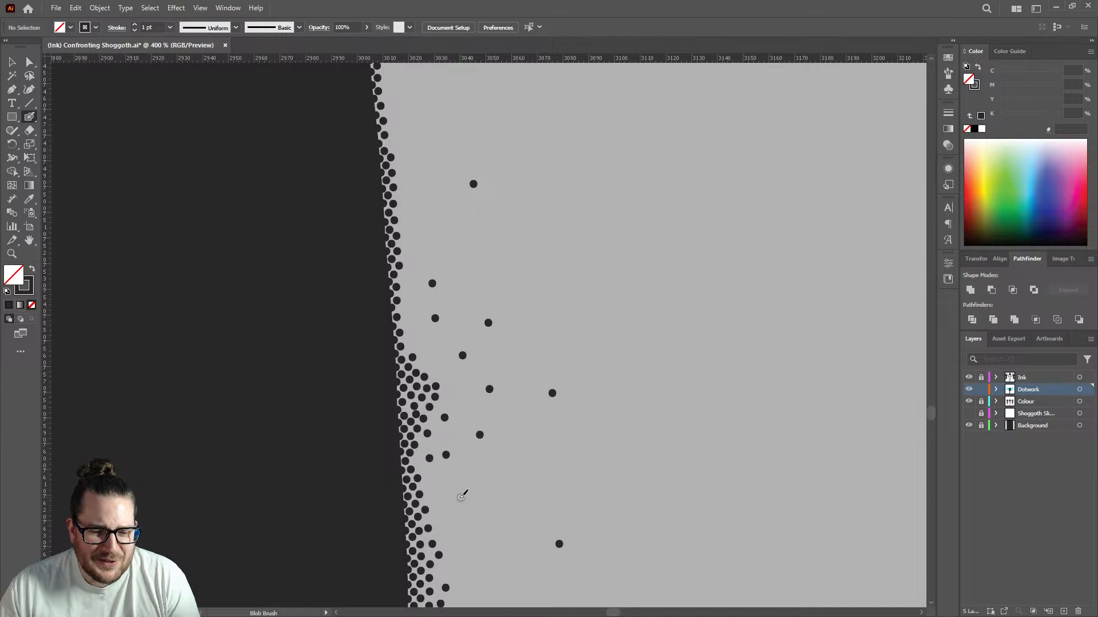
{"action": "left_click", "coordinate": [459, 498]}
{"action": "left_click", "coordinate": [520, 454]}
{"action": "left_click", "coordinate": [480, 463]}
{"action": "left_click", "coordinate": [437, 479]}
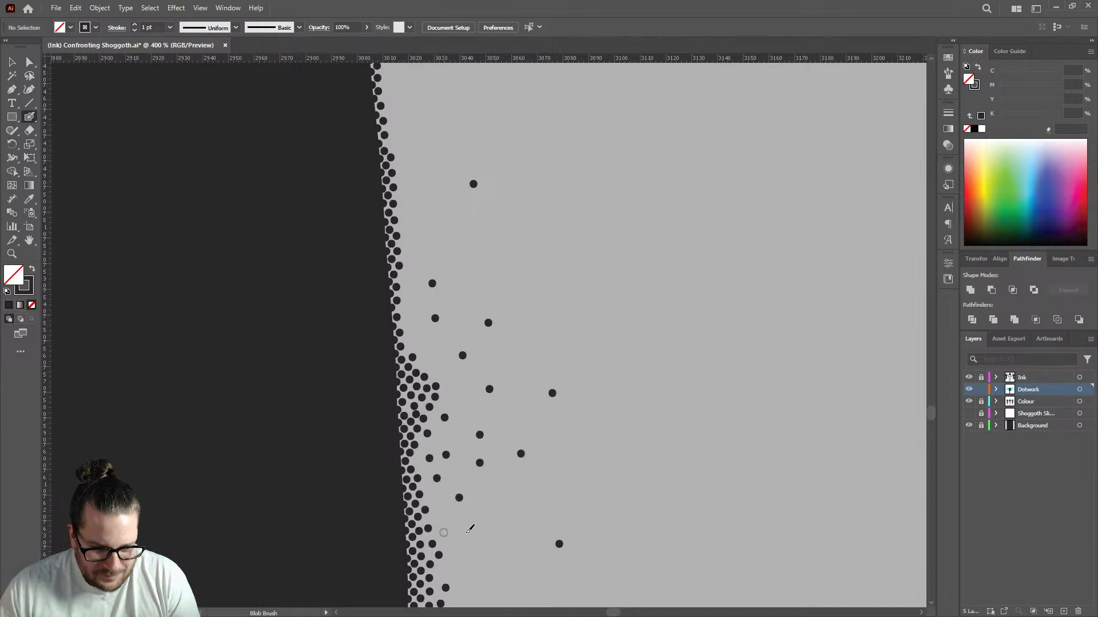
{"action": "left_click", "coordinate": [443, 533]}
{"action": "left_click", "coordinate": [492, 524]}
{"action": "left_click", "coordinate": [461, 559]}
{"action": "left_click", "coordinate": [442, 573]}
Fill the remaining gaps in the fringe below the wedge with evenly spaced dots.
{"action": "left_click", "coordinate": [466, 523]}
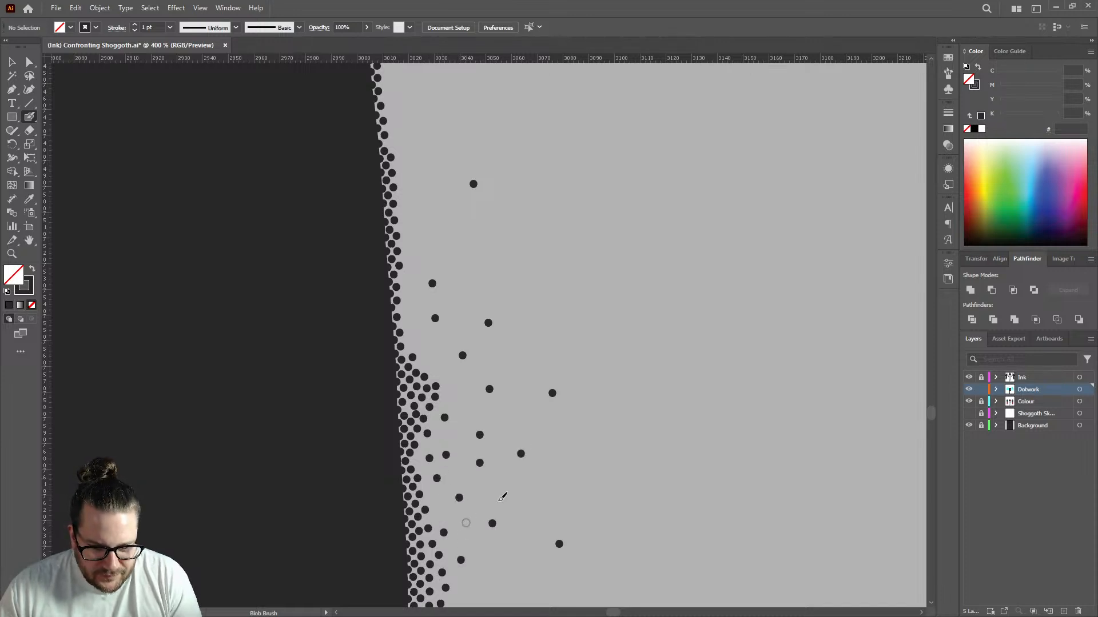
{"action": "left_click", "coordinate": [502, 483]}
{"action": "left_click", "coordinate": [445, 513]}
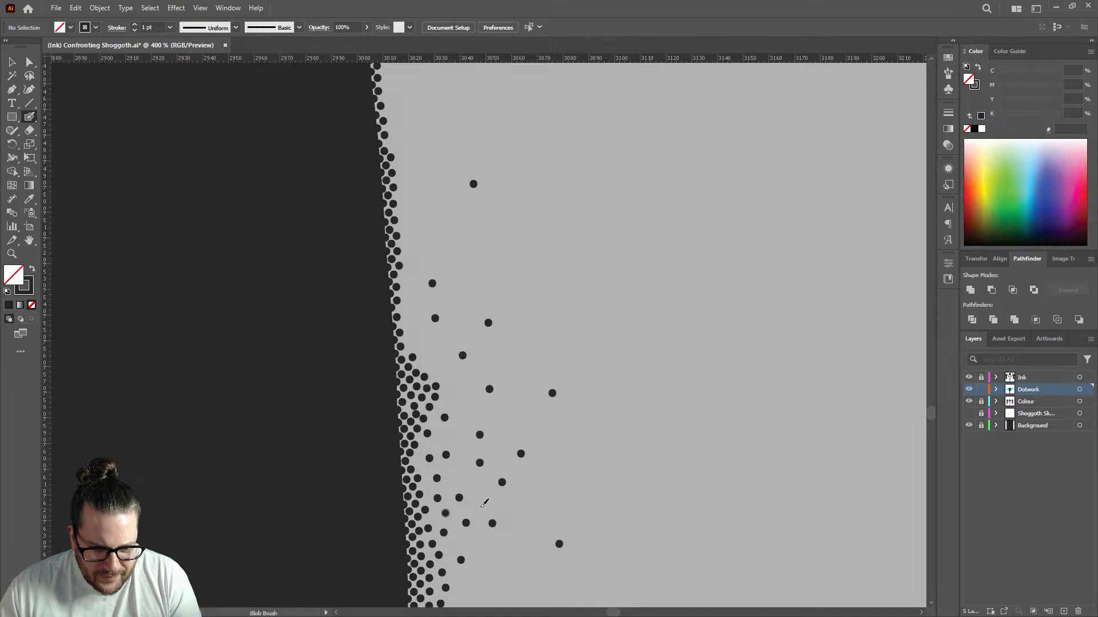
{"action": "left_click", "coordinate": [463, 478]}
{"action": "left_click", "coordinate": [458, 436]}
{"action": "left_click", "coordinate": [418, 460]}
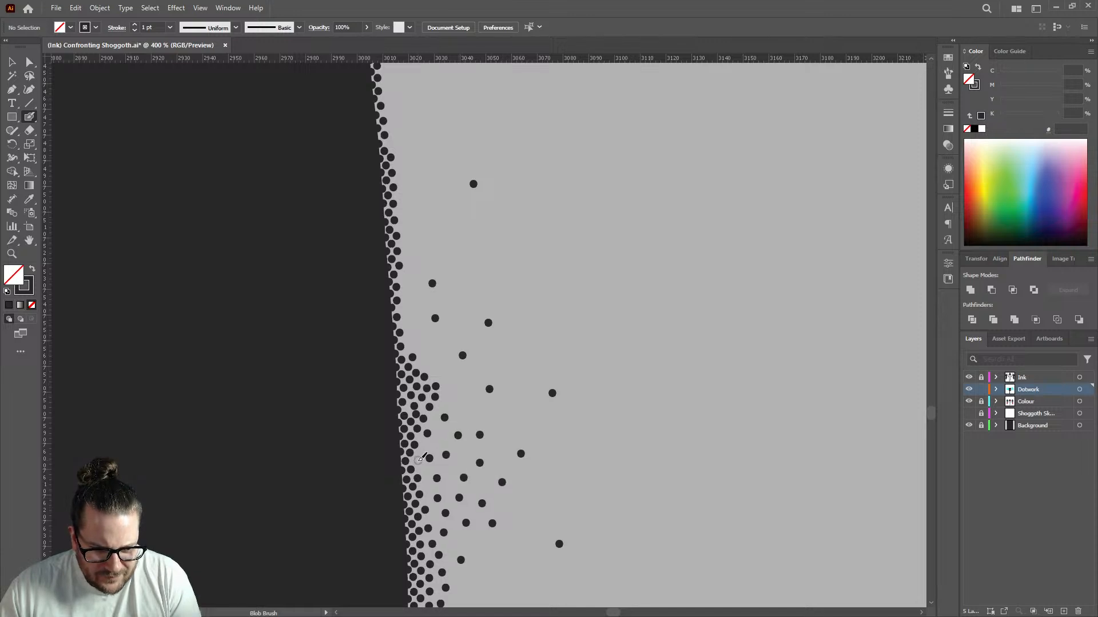
Extend the shading up from the wedge with staggered dots beside the outline column, spacing them wider toward the top.
{"action": "left_click", "coordinate": [428, 359]}
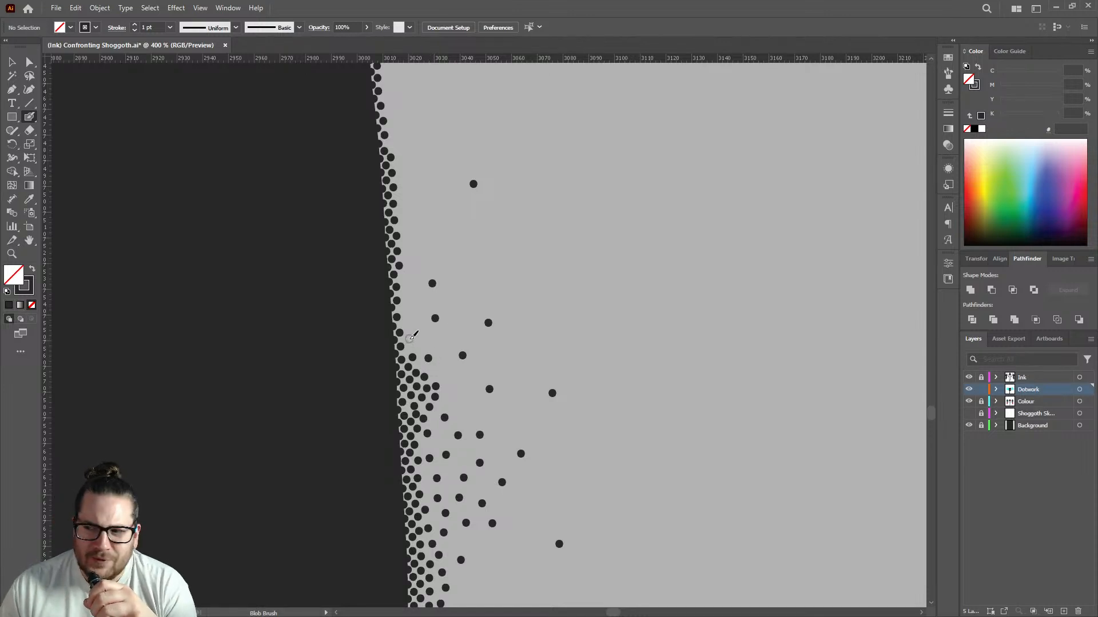
{"action": "left_click", "coordinate": [409, 339]}
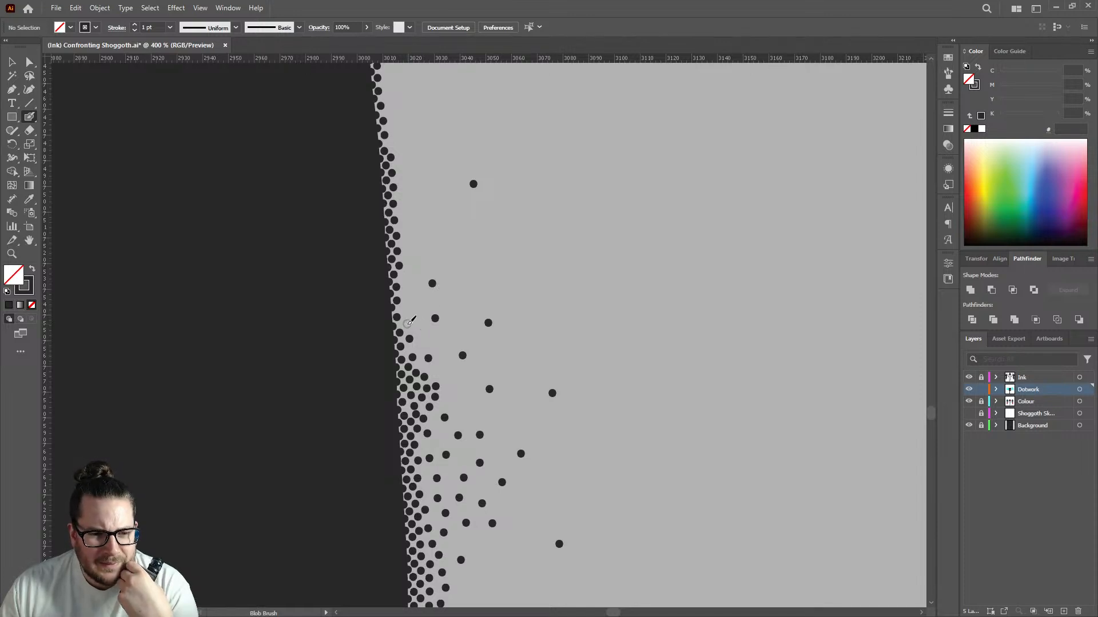
{"action": "left_click", "coordinate": [408, 279]}
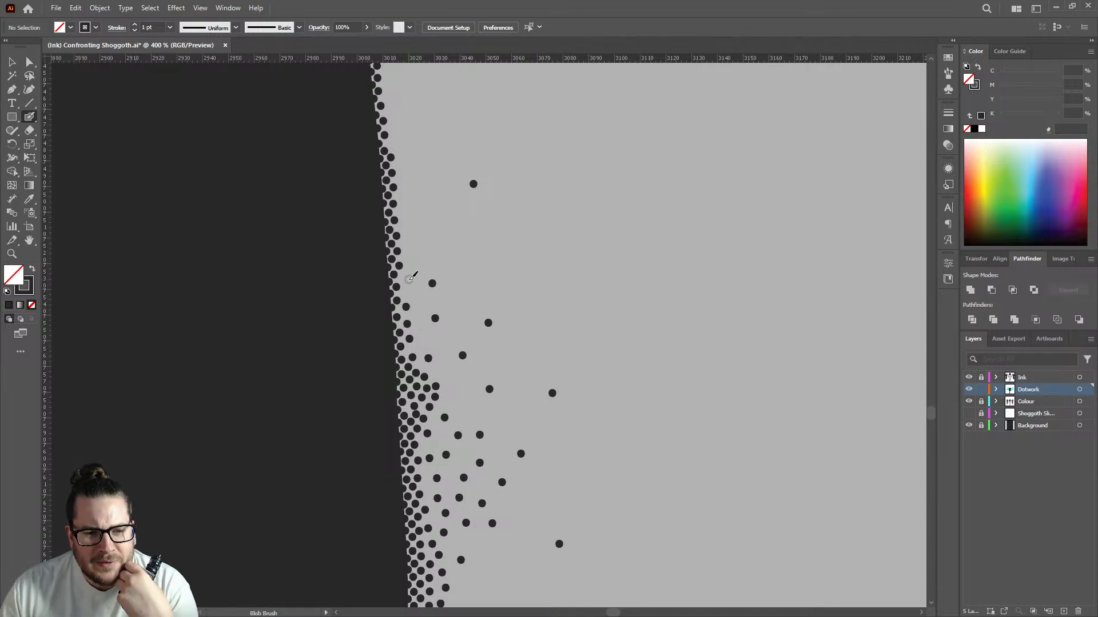
{"action": "left_click", "coordinate": [416, 229]}
{"action": "left_click", "coordinate": [418, 257]}
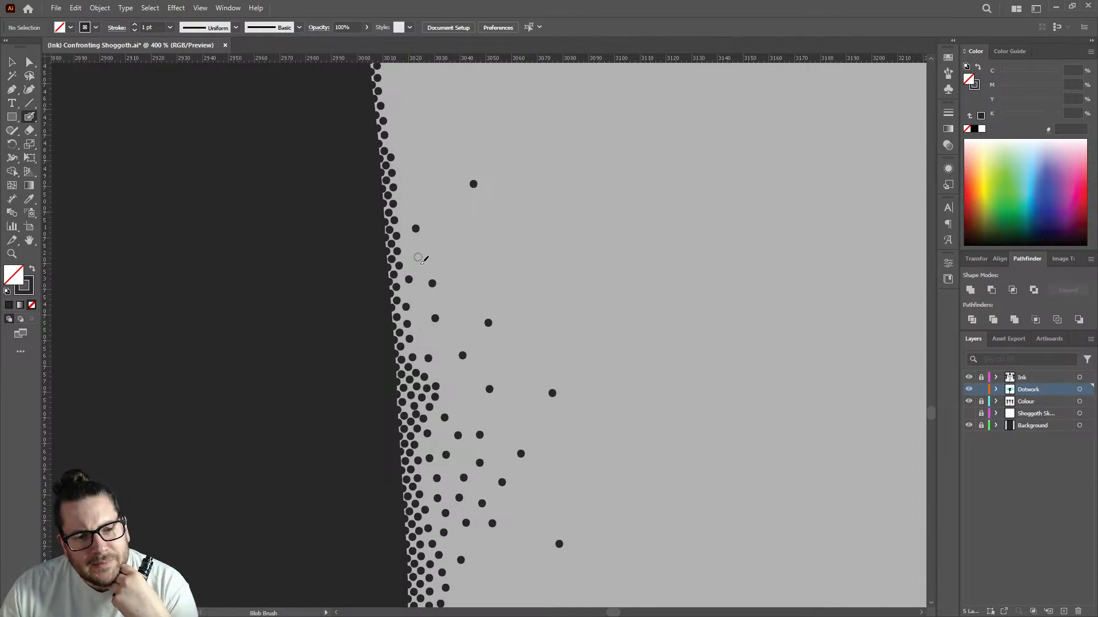
{"action": "left_click", "coordinate": [421, 296]}
{"action": "left_click", "coordinate": [406, 293]}
{"action": "left_click", "coordinate": [419, 313]}
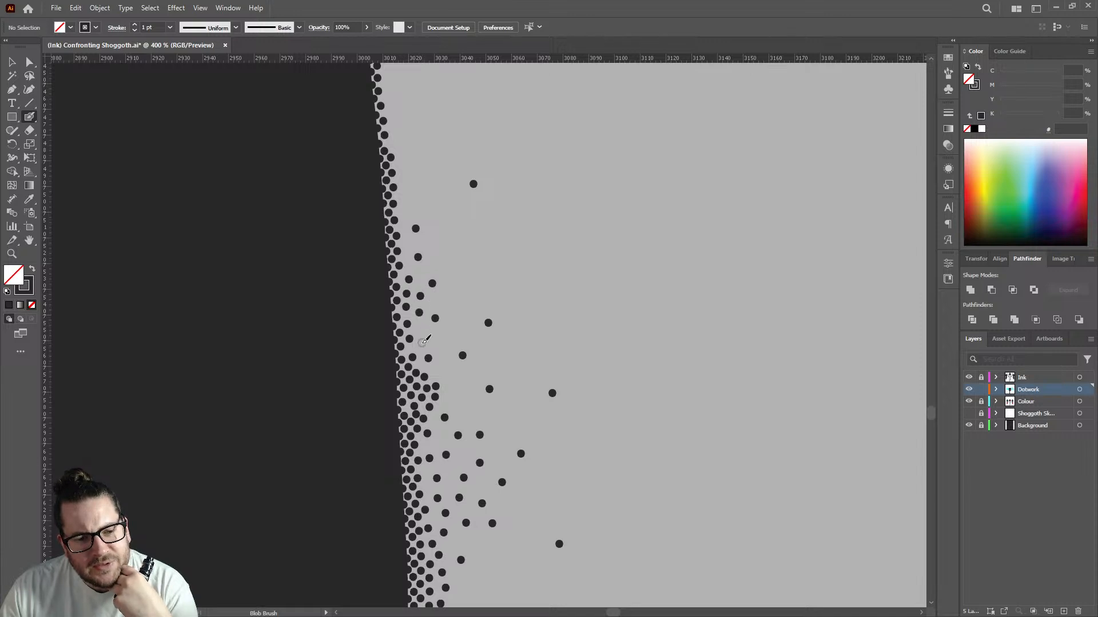
{"action": "left_click", "coordinate": [421, 327]}
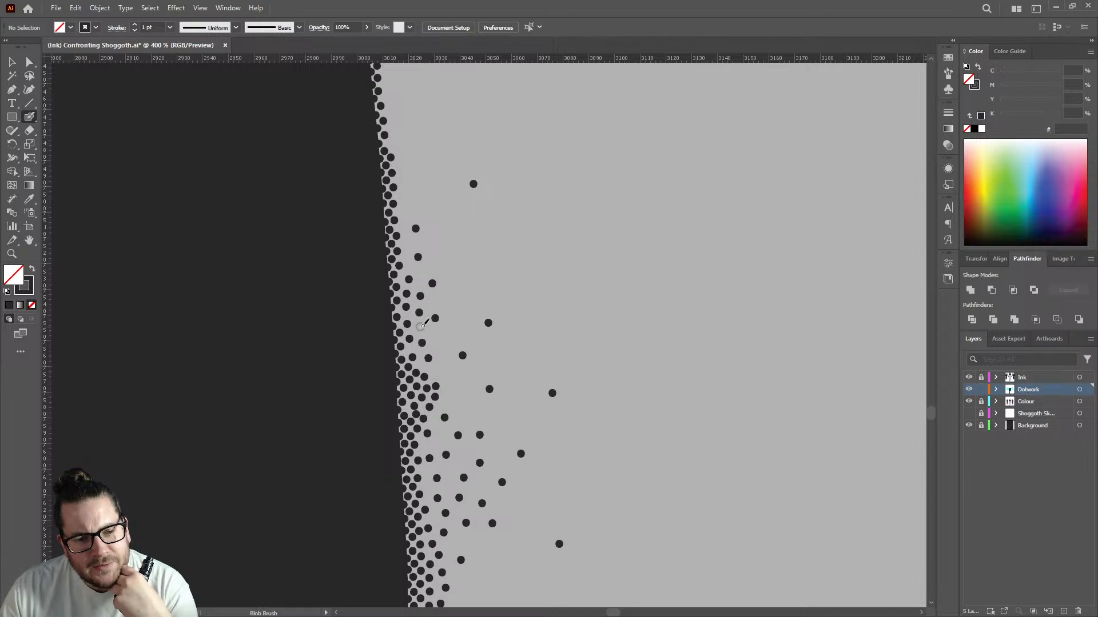
Even out the wedge's inner edge with dots between the dense area and the sparse fringe.
{"action": "left_click", "coordinate": [435, 371]}
{"action": "left_click", "coordinate": [455, 376]}
{"action": "left_click", "coordinate": [446, 398]}
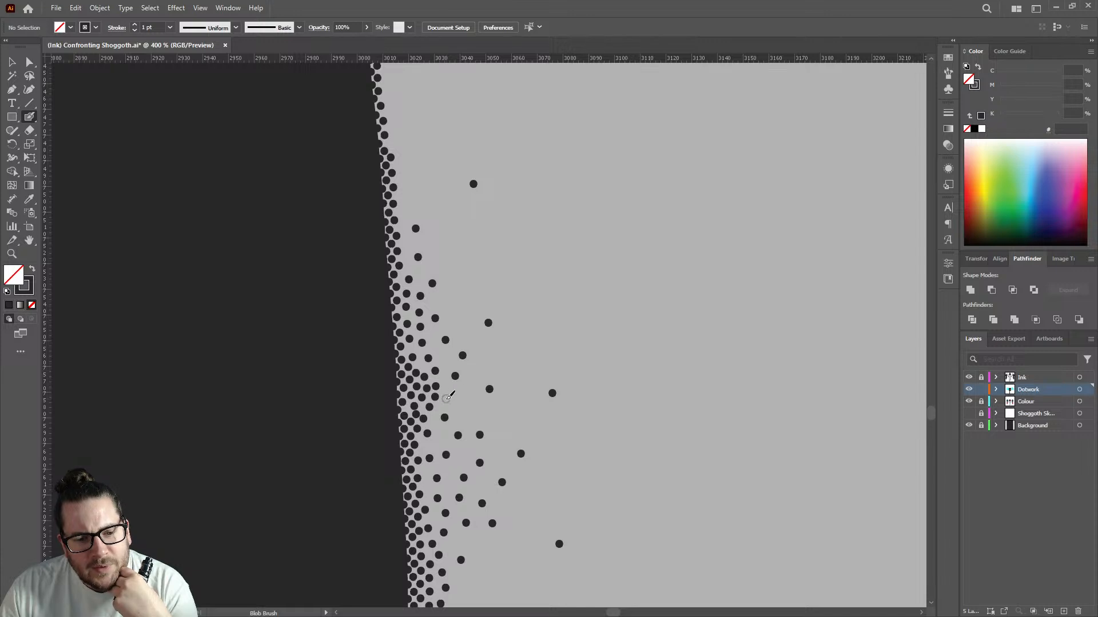
{"action": "left_click", "coordinate": [474, 375]}
{"action": "left_click", "coordinate": [446, 358]}
{"action": "left_click", "coordinate": [457, 328]}
Continue the sparse fringe up the leg with widely spaced dots toward the topmost lone dot.
{"action": "left_click", "coordinate": [452, 295]}
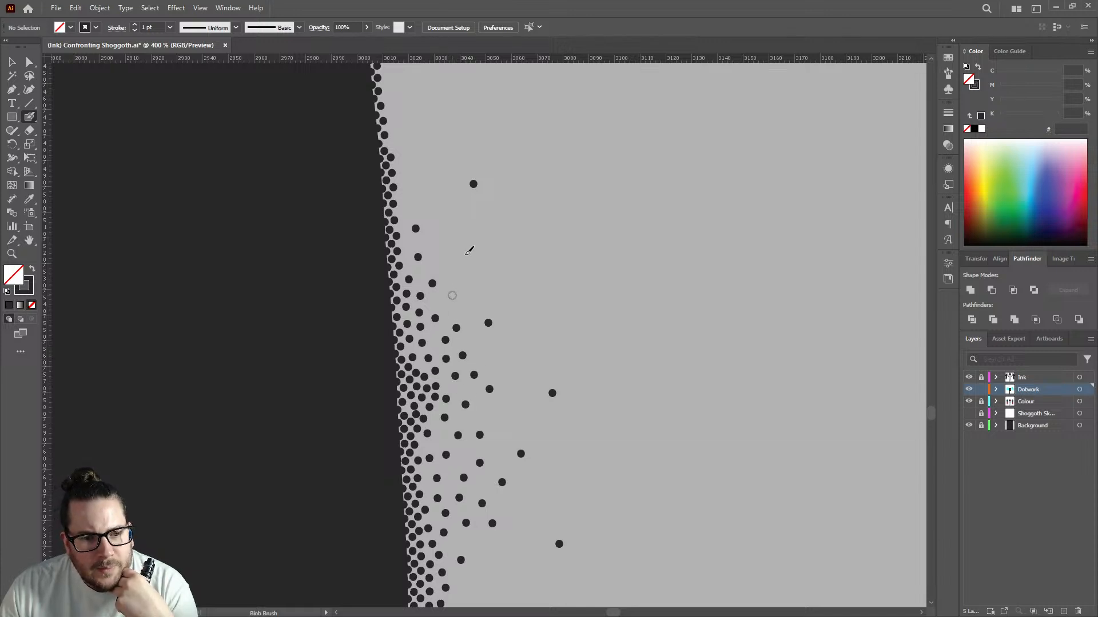
{"action": "left_click", "coordinate": [465, 255]}
{"action": "left_click", "coordinate": [443, 254]}
{"action": "left_click", "coordinate": [432, 216]}
{"action": "left_click", "coordinate": [432, 171]}
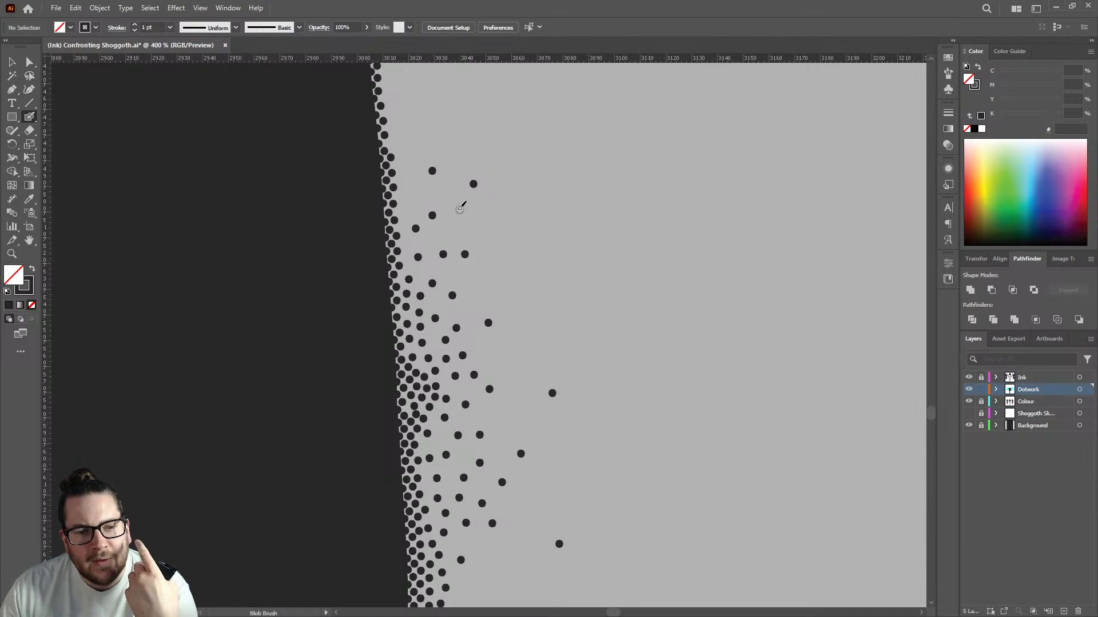
{"action": "left_click", "coordinate": [460, 210]}
Fill the gaps at the top of the leg's shading with staggered dots between the outline column and the outer fringe.
{"action": "left_click", "coordinate": [432, 192]}
{"action": "left_click", "coordinate": [409, 210]}
{"action": "left_click", "coordinate": [413, 188]}
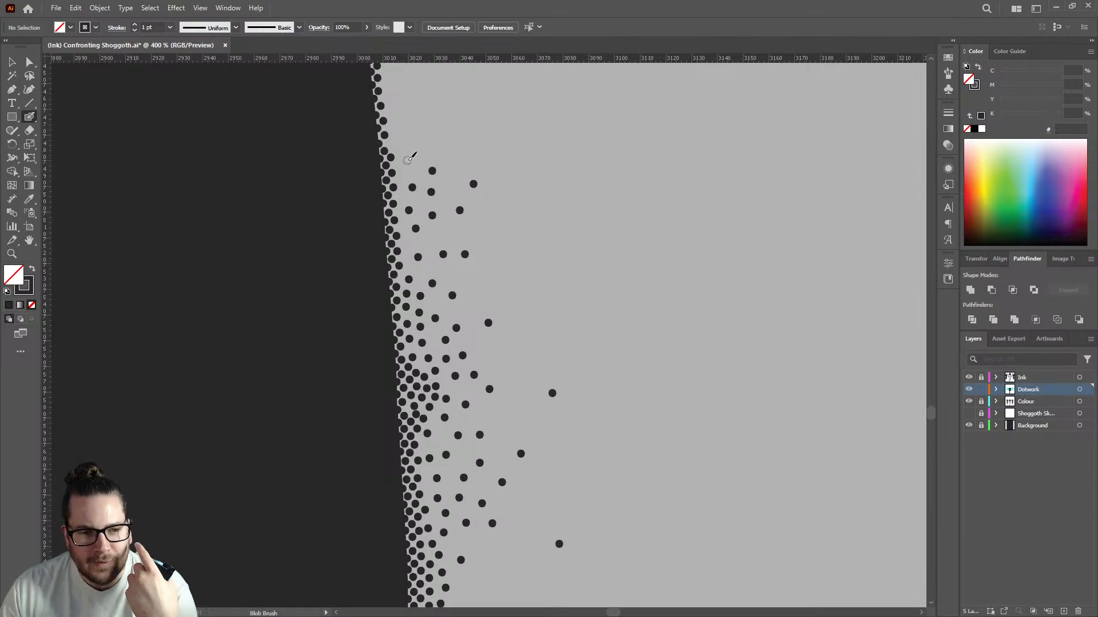
{"action": "left_click", "coordinate": [402, 179]}
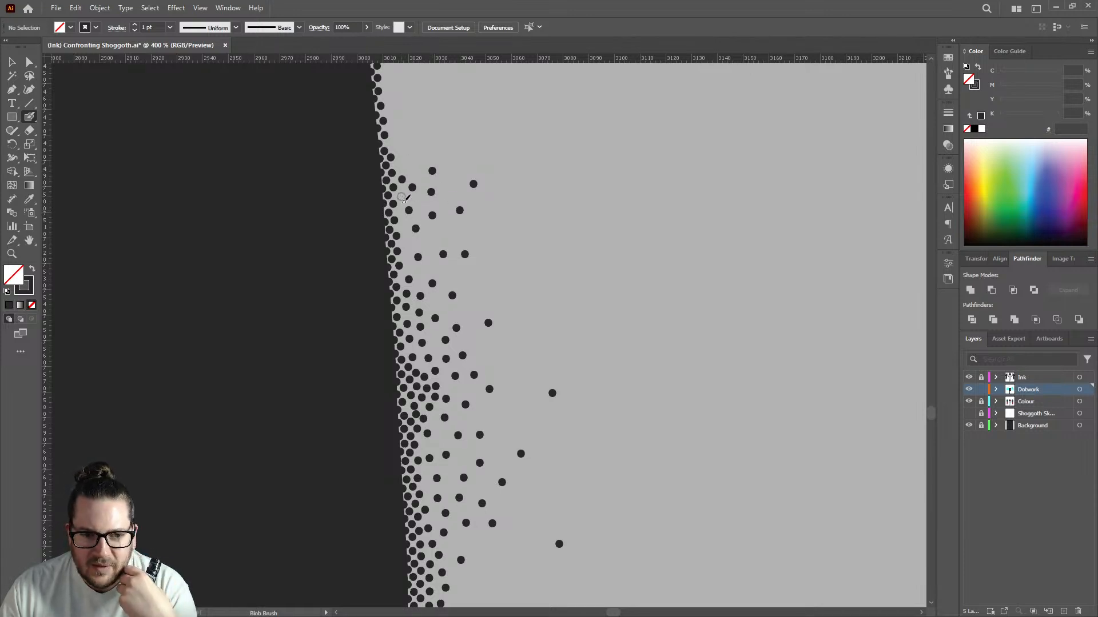
{"action": "left_click", "coordinate": [401, 197]}
{"action": "left_click", "coordinate": [400, 211]}
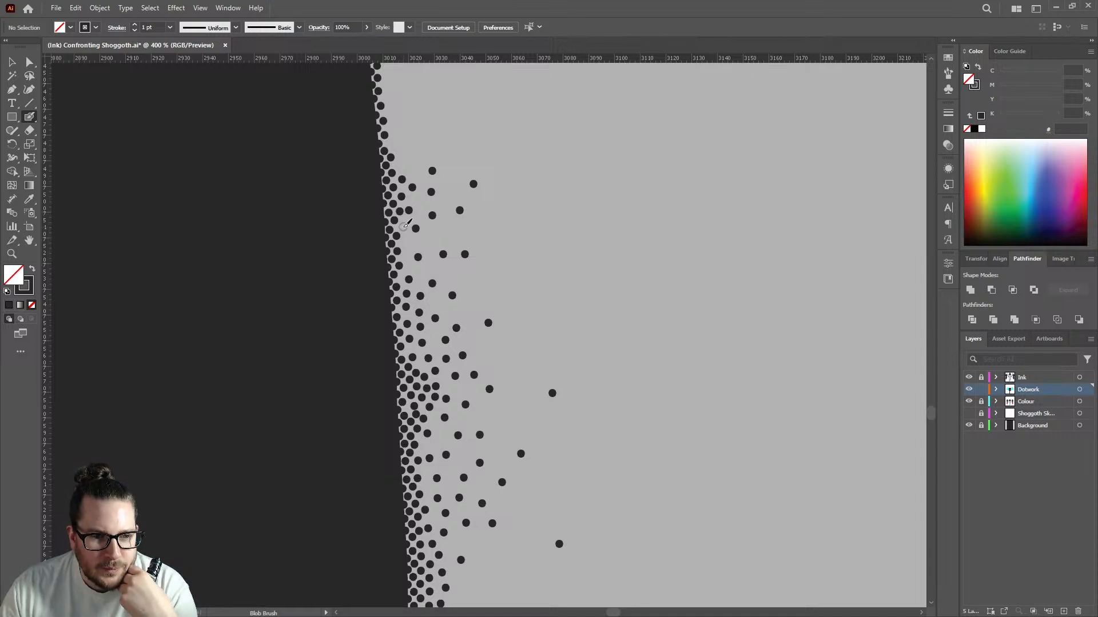
{"action": "left_click", "coordinate": [405, 242]}
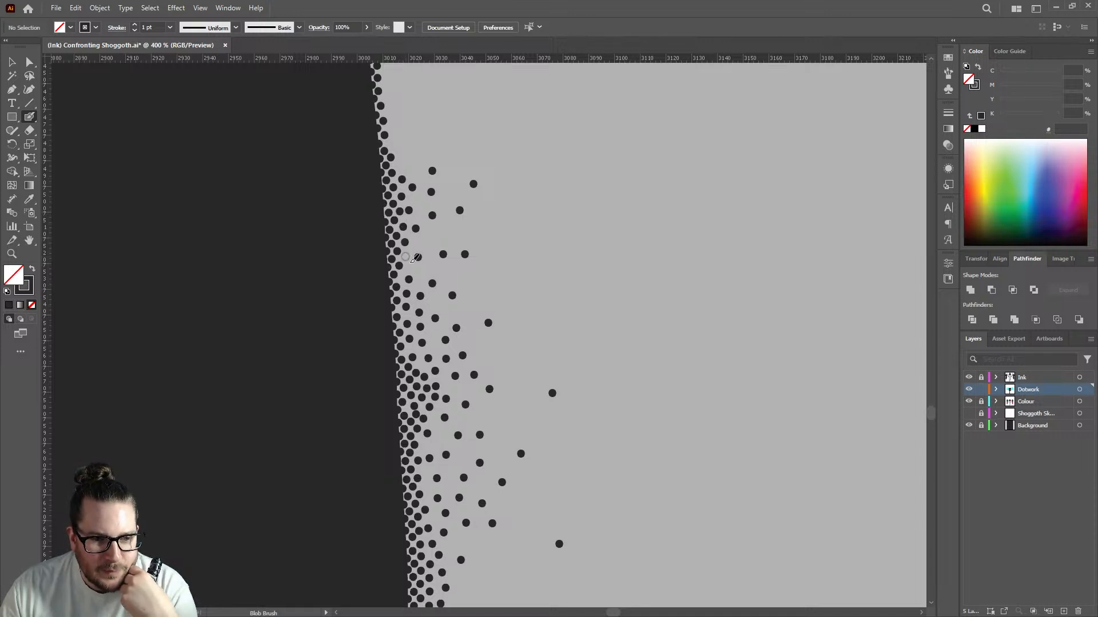
Thicken the sparse middle band just below with dots beside the outline and a few wider-spaced ones farther out.
{"action": "left_click", "coordinate": [404, 257]}
{"action": "left_click", "coordinate": [410, 268]}
{"action": "left_click", "coordinate": [424, 239]}
{"action": "left_click", "coordinate": [427, 269]}
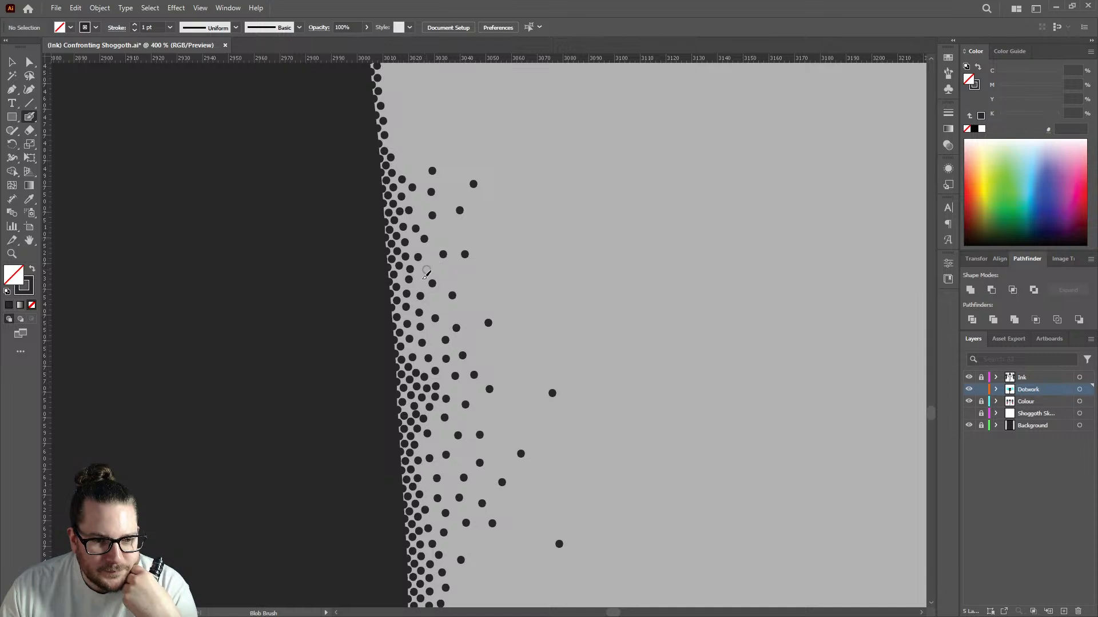
{"action": "left_click", "coordinate": [418, 283]}
{"action": "left_click", "coordinate": [454, 270]}
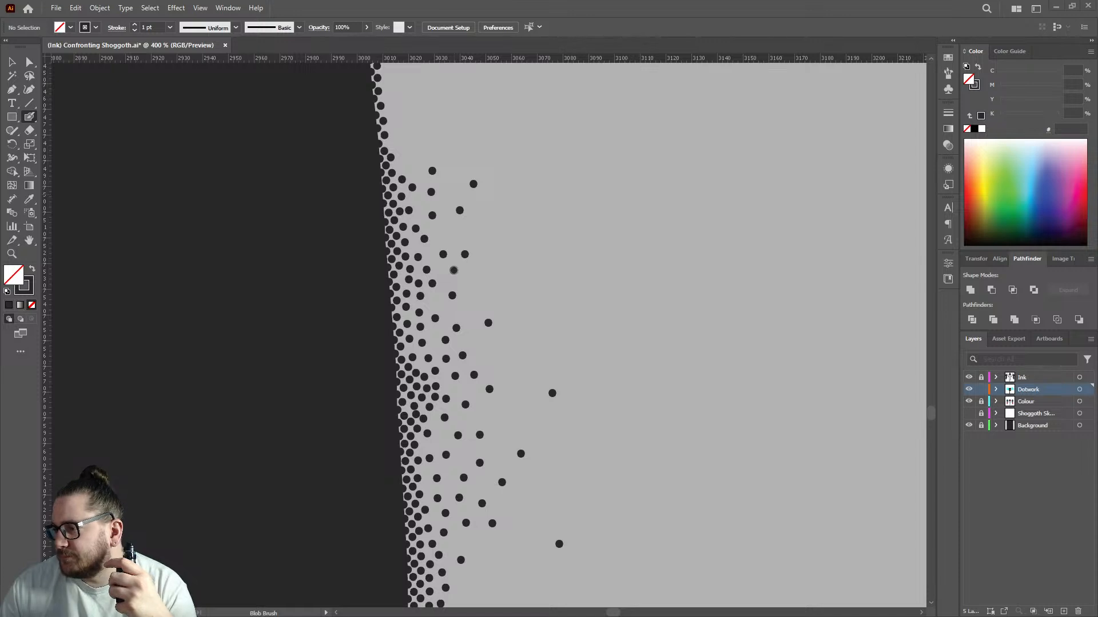
{"action": "left_click", "coordinate": [481, 289]}
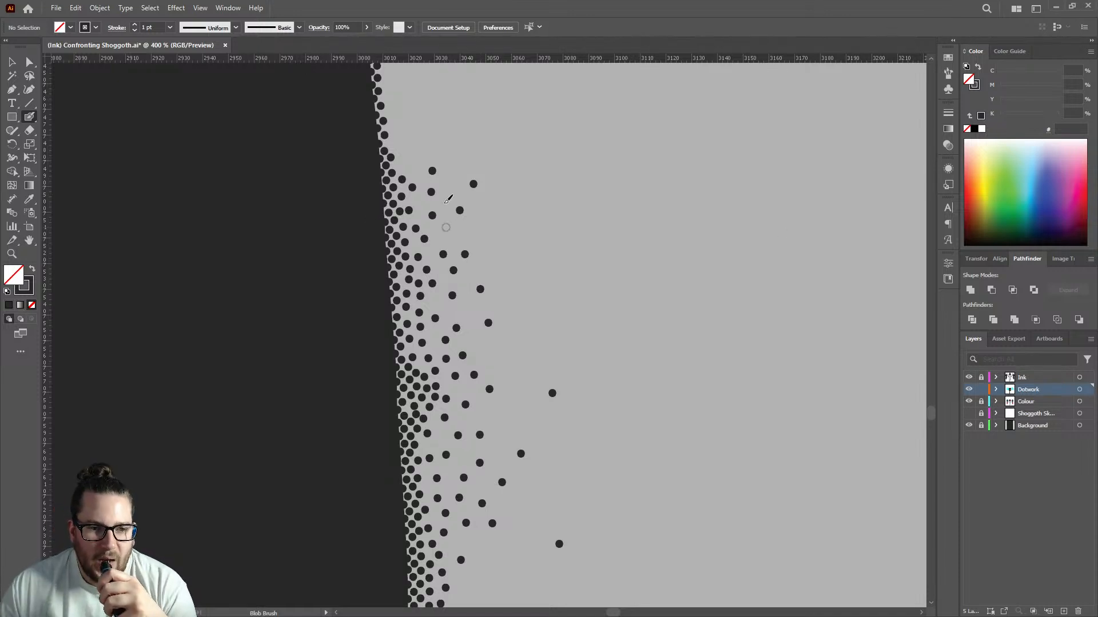
Carry the loose fringe up the leg with scattered dots toward the lone dot above the shaded area.
{"action": "left_click", "coordinate": [447, 182]}
{"action": "left_click", "coordinate": [409, 144]}
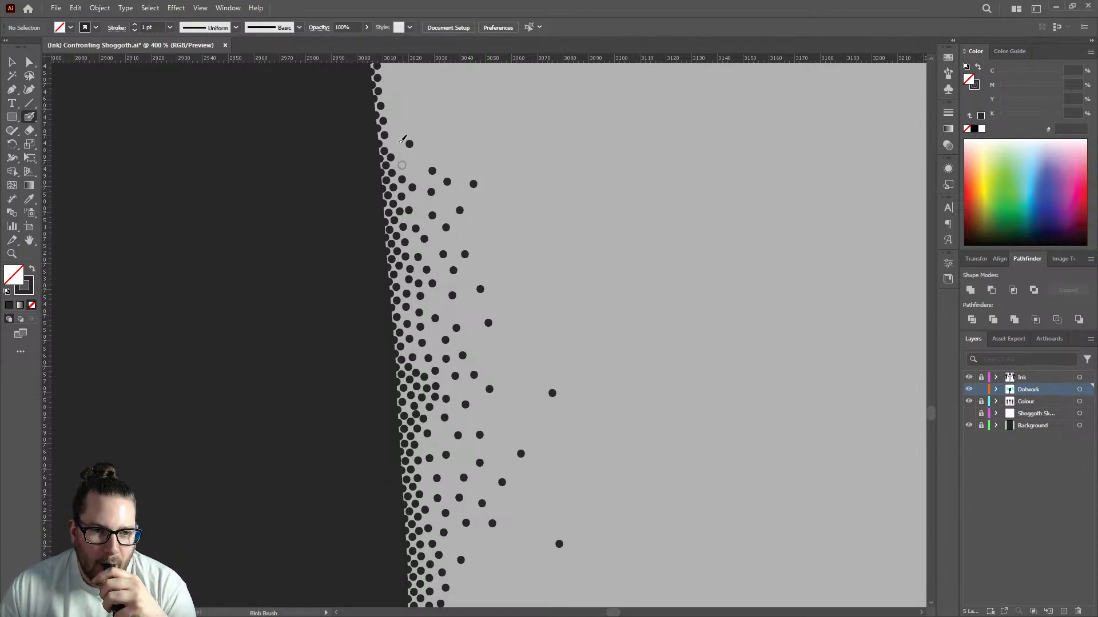
{"action": "scroll", "coordinate": [415, 123], "scroll_direction": "up", "scroll_amount": 2}
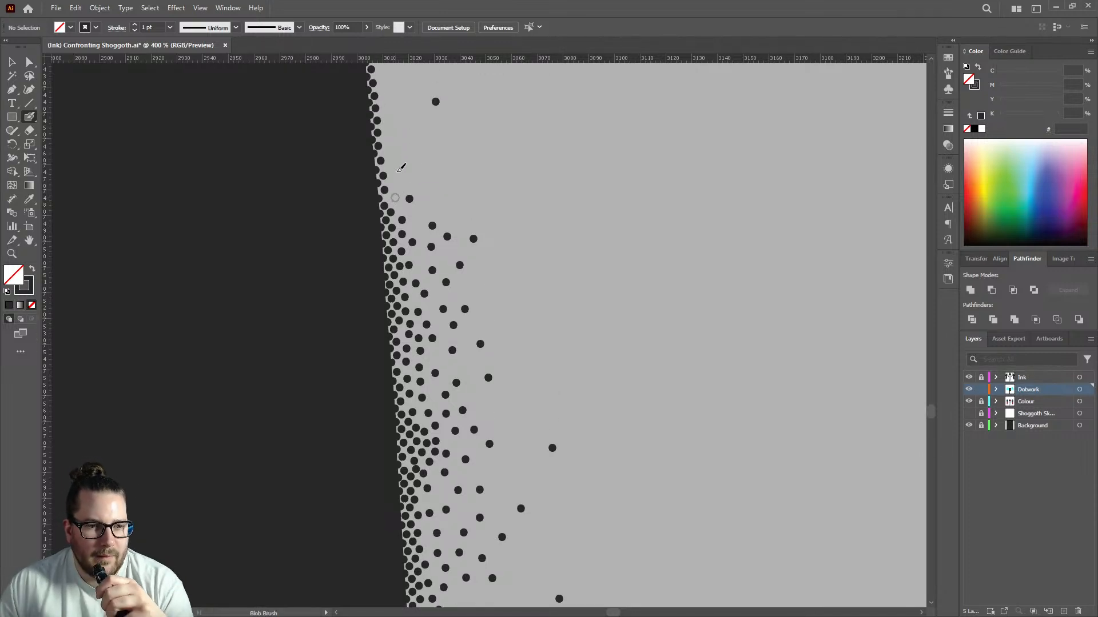
{"action": "left_click", "coordinate": [398, 168]}
{"action": "left_click", "coordinate": [402, 114]}
{"action": "left_click", "coordinate": [429, 162]}
{"action": "left_click", "coordinate": [398, 136]}
{"action": "left_click", "coordinate": [430, 145]}
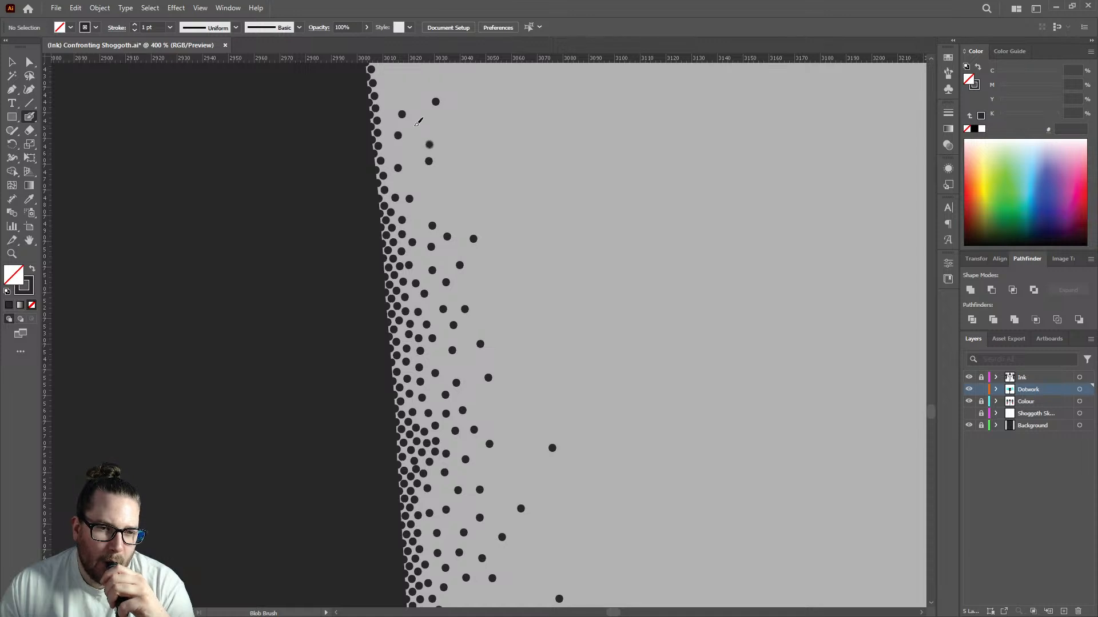
Fill in the new upper cluster and line its inner side with a second column of dots along the outline.
{"action": "left_click", "coordinate": [414, 125]}
{"action": "left_click", "coordinate": [439, 127]}
{"action": "left_click", "coordinate": [409, 150]}
{"action": "left_click", "coordinate": [391, 150]}
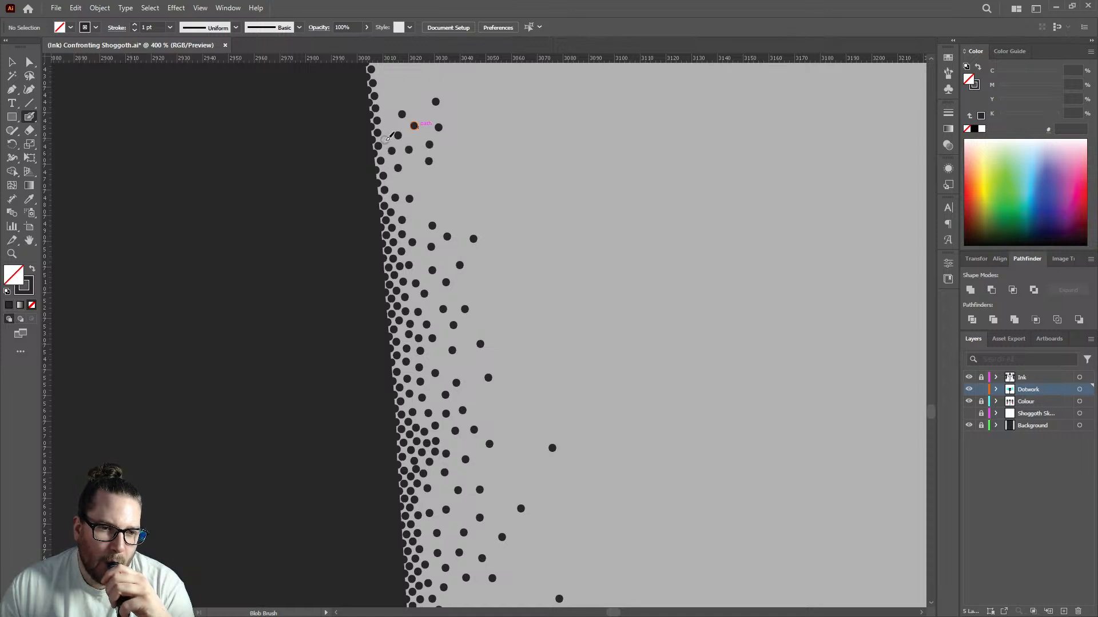
{"action": "left_click", "coordinate": [389, 124]}
{"action": "left_click", "coordinate": [385, 108]}
{"action": "left_click", "coordinate": [388, 96]}
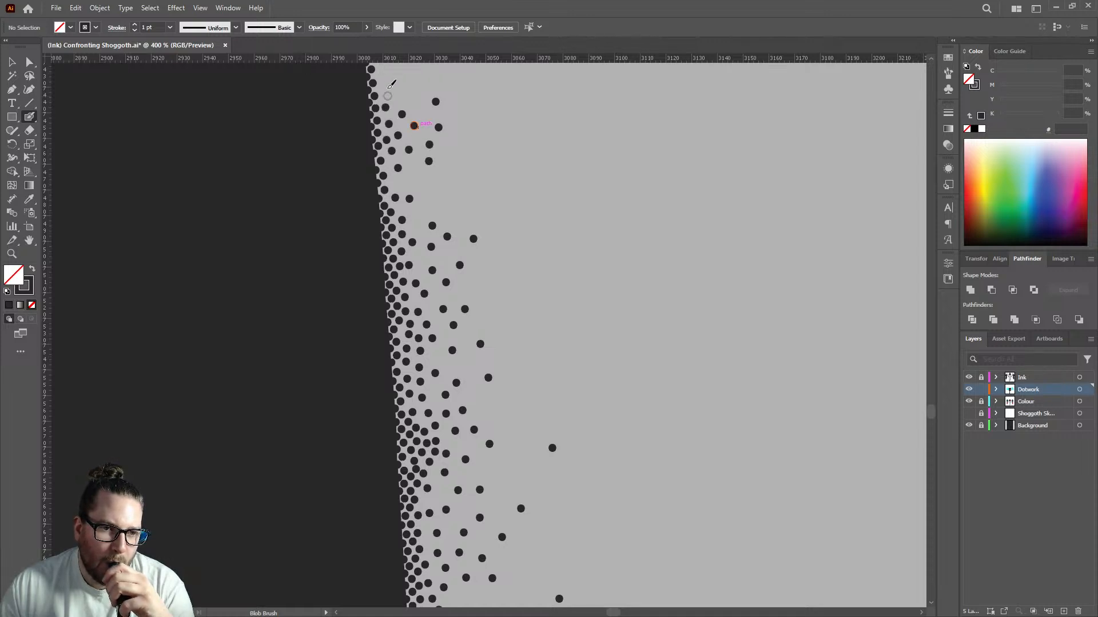
{"action": "left_click", "coordinate": [384, 81]}
{"action": "left_click", "coordinate": [380, 72]}
Build a dense patch of closely staggered dots beside the outline directly above the upper cluster.
{"action": "scroll", "coordinate": [398, 172], "scroll_direction": "up", "scroll_amount": 5}
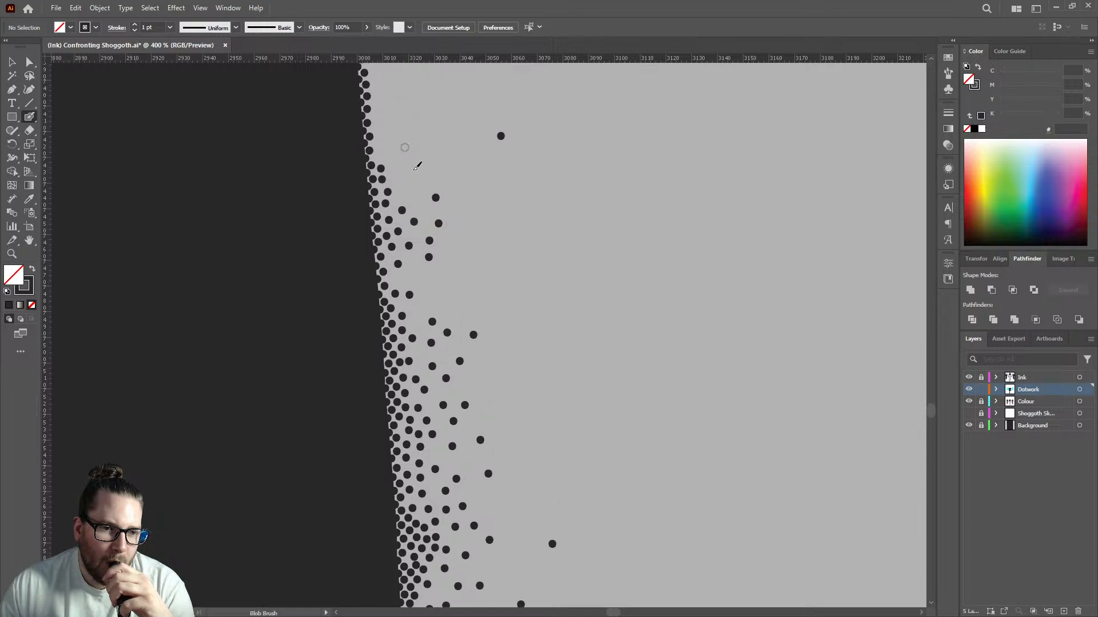
{"action": "scroll", "coordinate": [398, 221], "scroll_direction": "up", "scroll_amount": 1}
{"action": "left_click", "coordinate": [405, 355]}
{"action": "left_click", "coordinate": [388, 310]}
{"action": "left_click", "coordinate": [378, 320]}
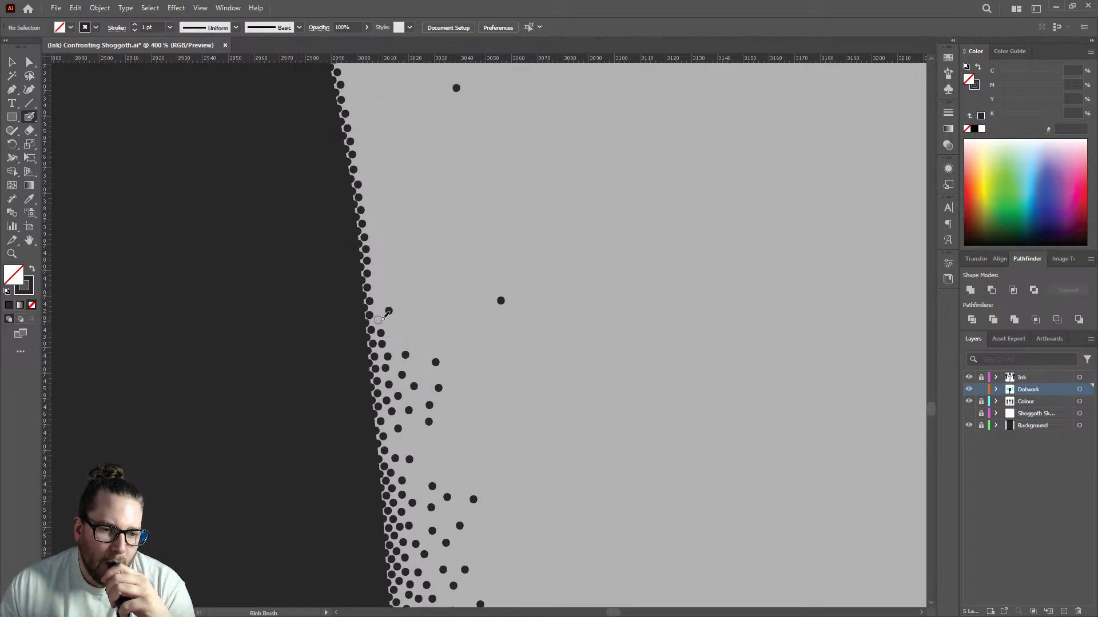
{"action": "left_click", "coordinate": [378, 309]}
{"action": "left_click", "coordinate": [394, 334]}
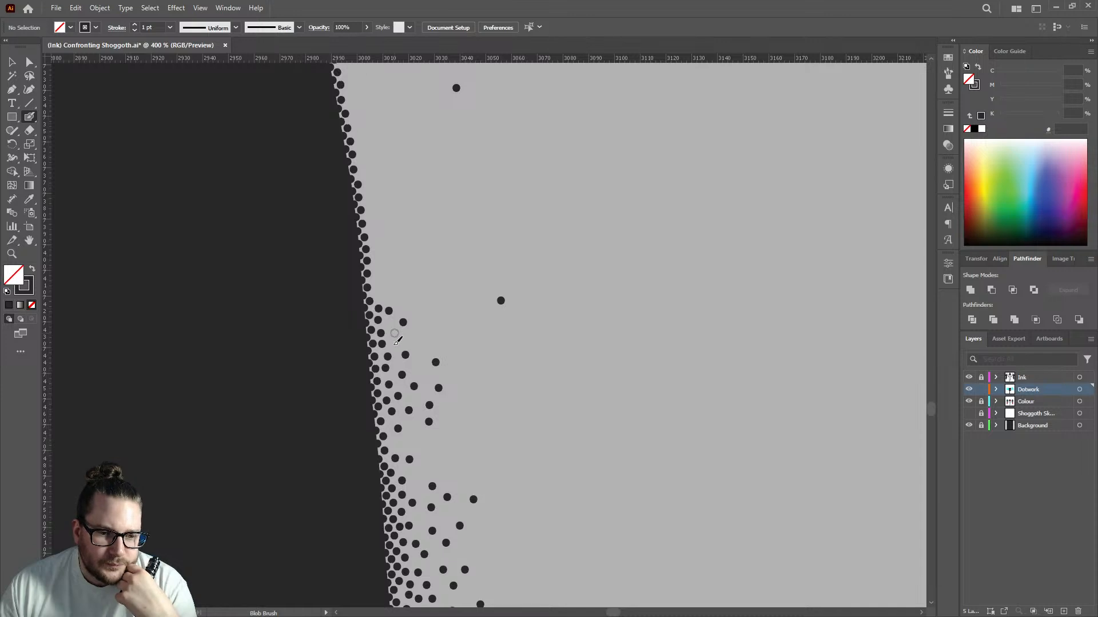
{"action": "left_click", "coordinate": [396, 347]}
{"action": "left_click", "coordinate": [390, 321]}
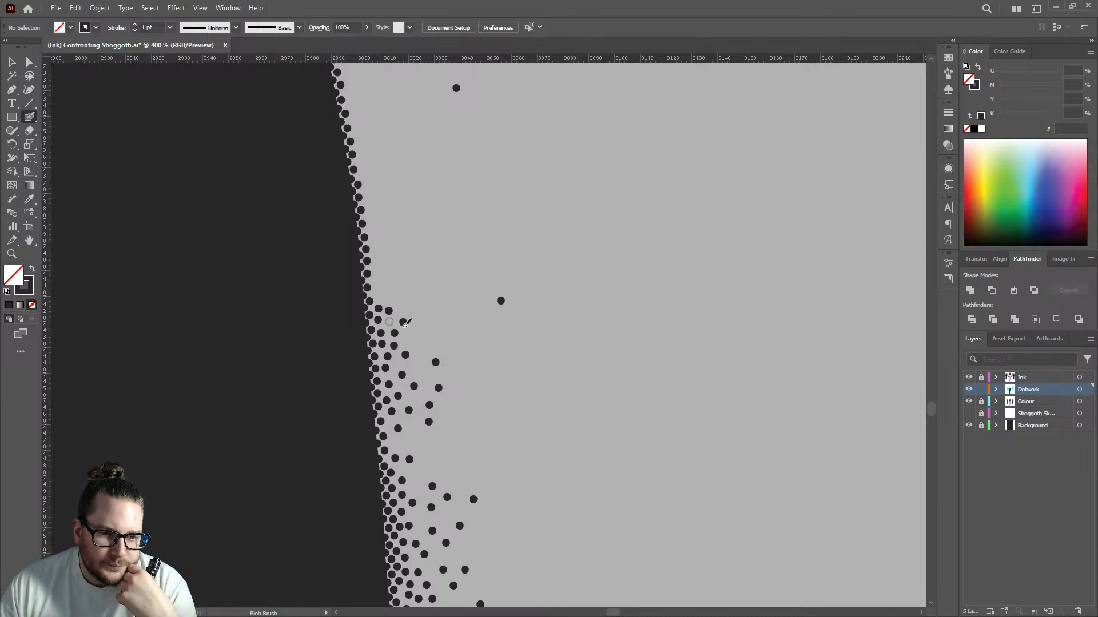
Scatter widely spaced outer dots around the dense patch, out toward the lone dot farthest from the outline.
{"action": "left_click", "coordinate": [417, 265]}
{"action": "left_click", "coordinate": [426, 335]}
{"action": "left_click", "coordinate": [455, 316]}
{"action": "left_click", "coordinate": [463, 258]}
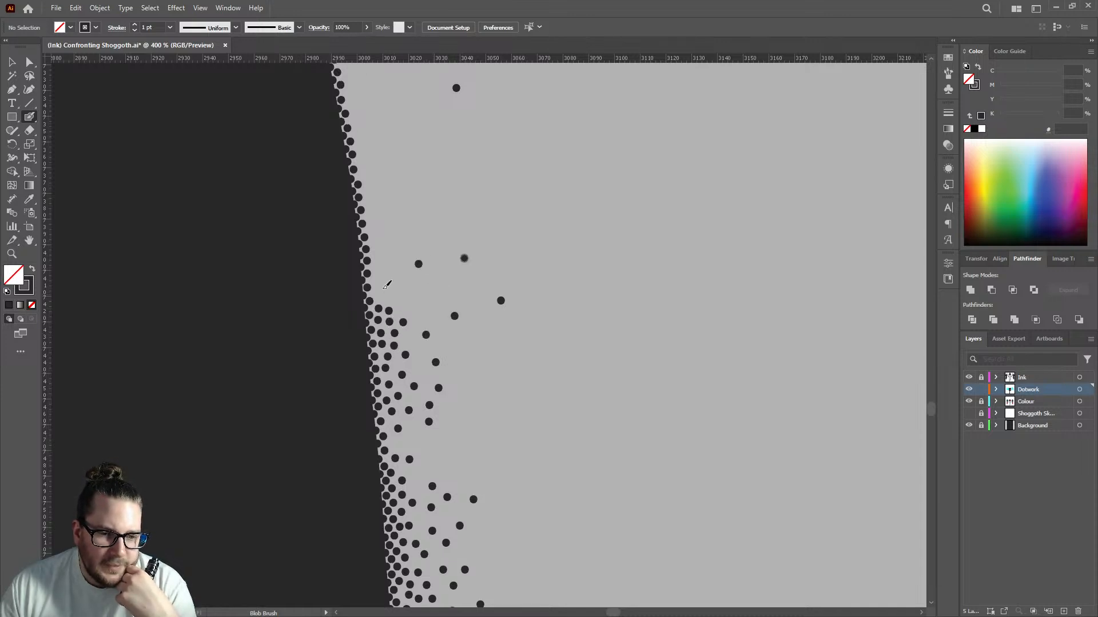
{"action": "left_click", "coordinate": [433, 294]}
Extend the dense shading up the outline from the patch with second and third columns of tightly staggered dots.
{"action": "left_click", "coordinate": [378, 293]}
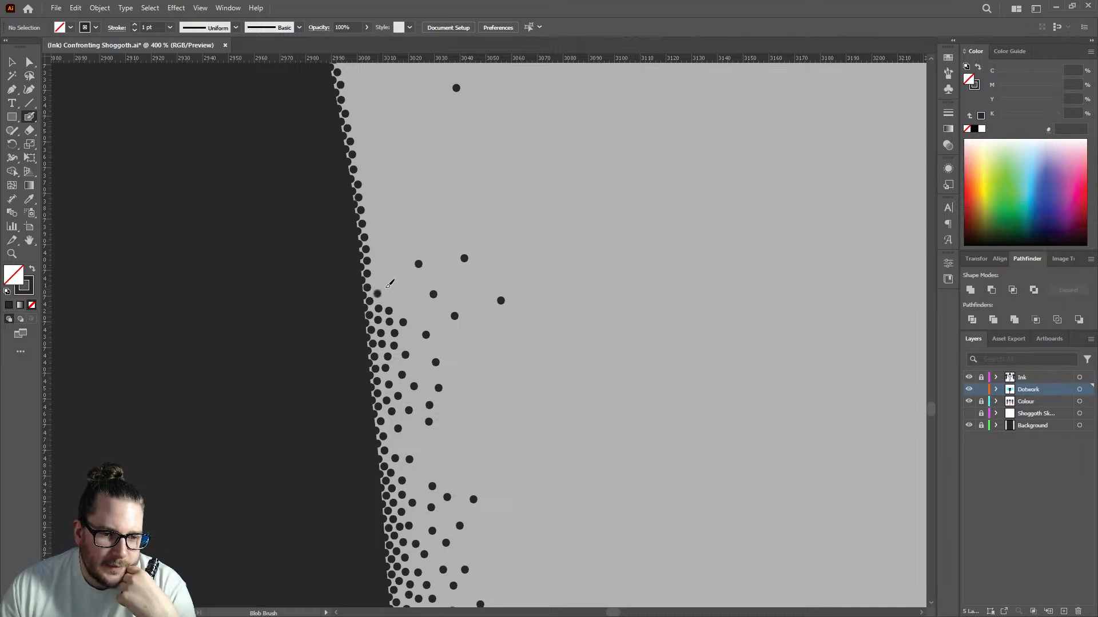
{"action": "left_click", "coordinate": [376, 279]}
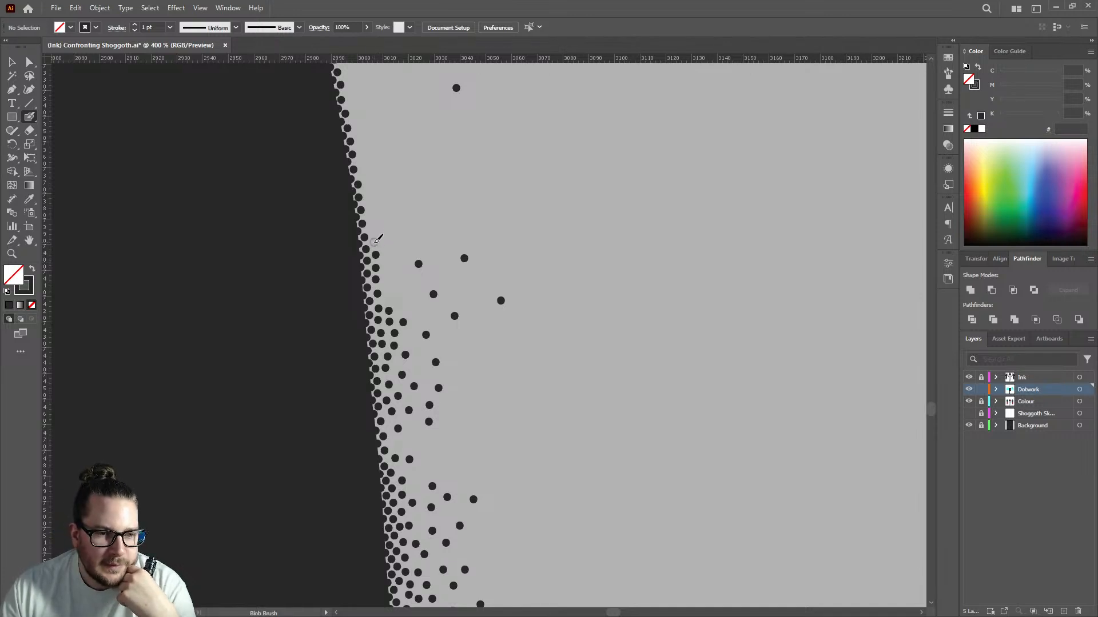
{"action": "left_click", "coordinate": [373, 226]}
{"action": "left_click", "coordinate": [394, 275]}
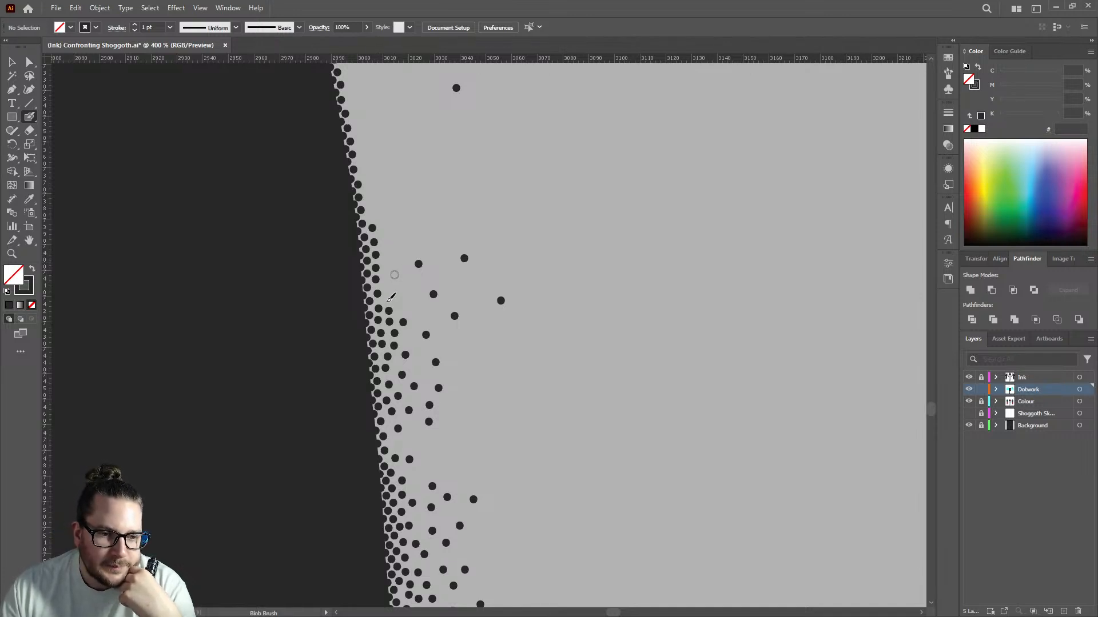
{"action": "left_click", "coordinate": [387, 298]}
{"action": "left_click", "coordinate": [387, 283]}
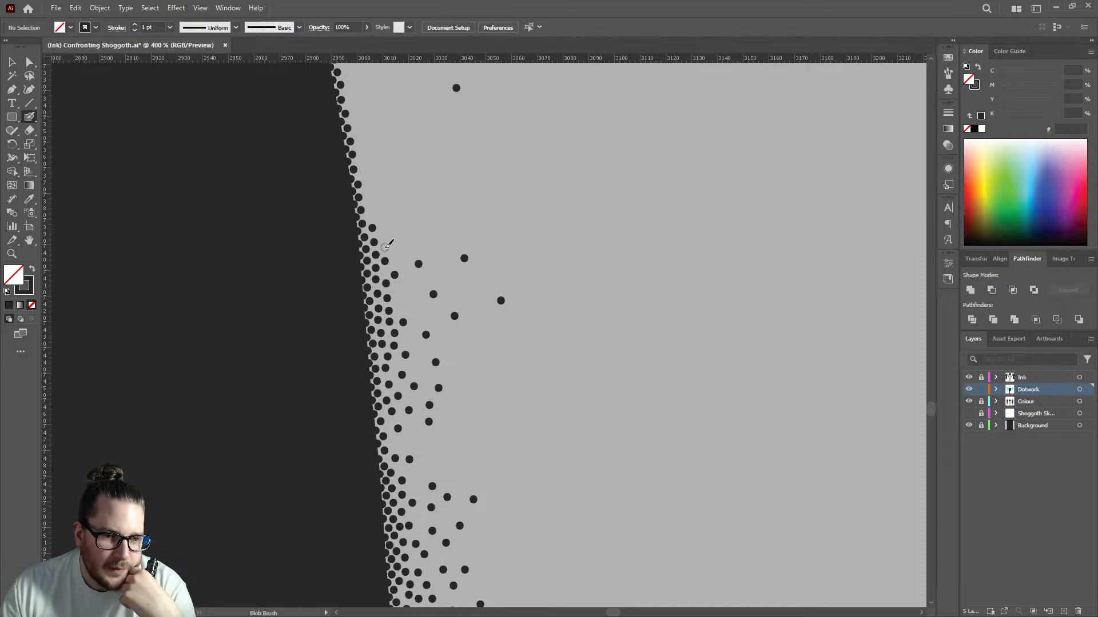
{"action": "left_click", "coordinate": [385, 247]}
{"action": "left_click", "coordinate": [370, 215]}
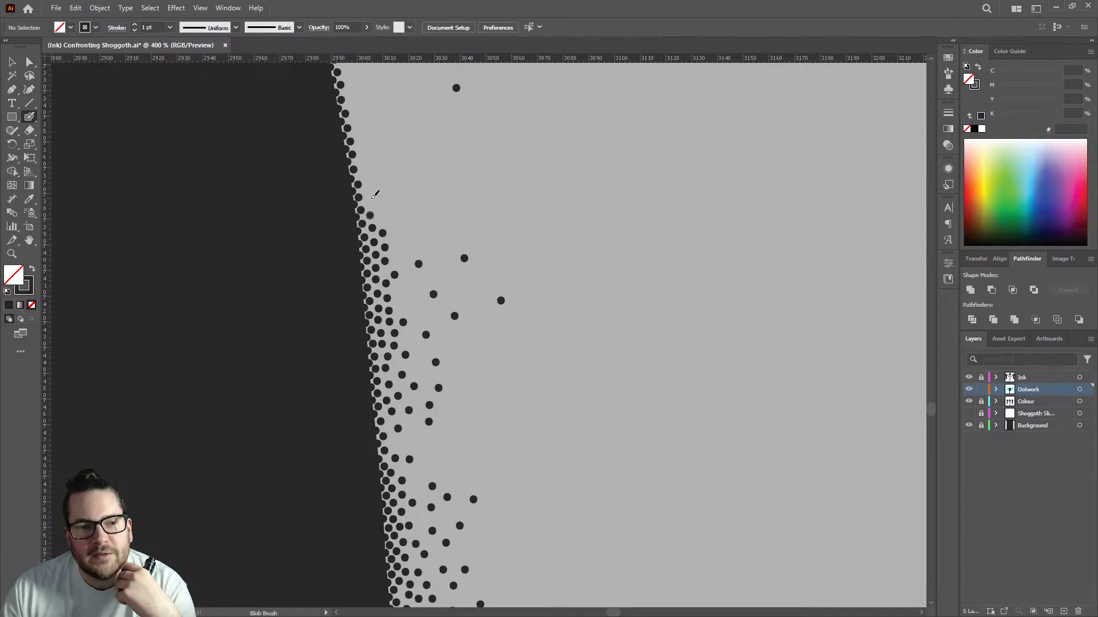
Blend the dense columns into the outer fringe with medium-spaced dots along their outer edge.
{"action": "left_click", "coordinate": [395, 216]}
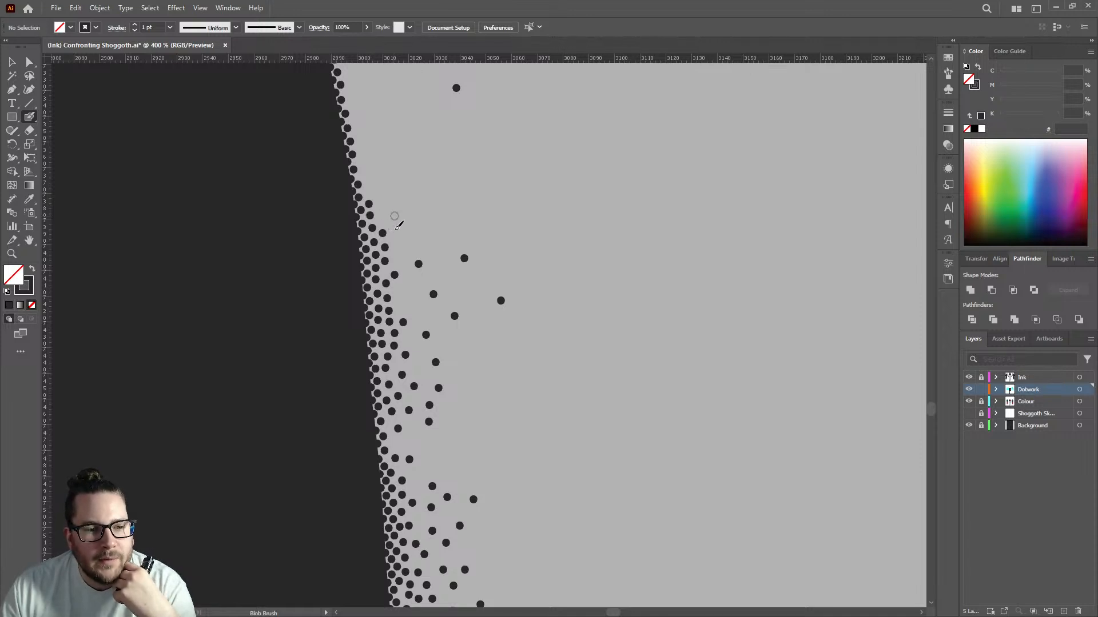
{"action": "left_click", "coordinate": [403, 250]}
{"action": "left_click", "coordinate": [408, 287]}
{"action": "left_click", "coordinate": [384, 273]}
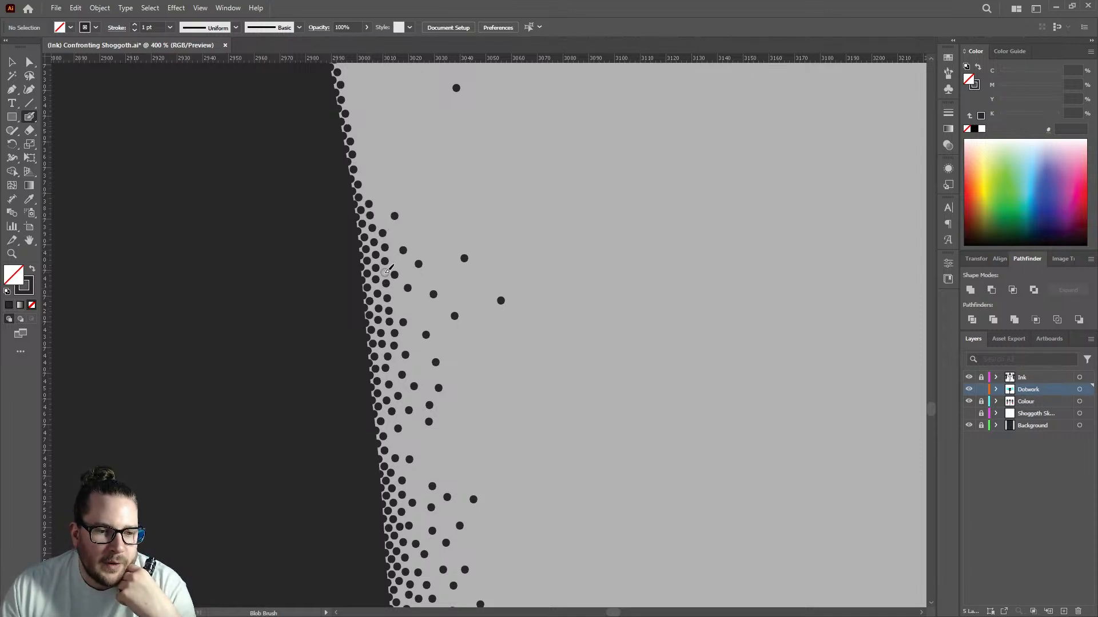
{"action": "left_click", "coordinate": [399, 304]}
{"action": "left_click", "coordinate": [419, 311]}
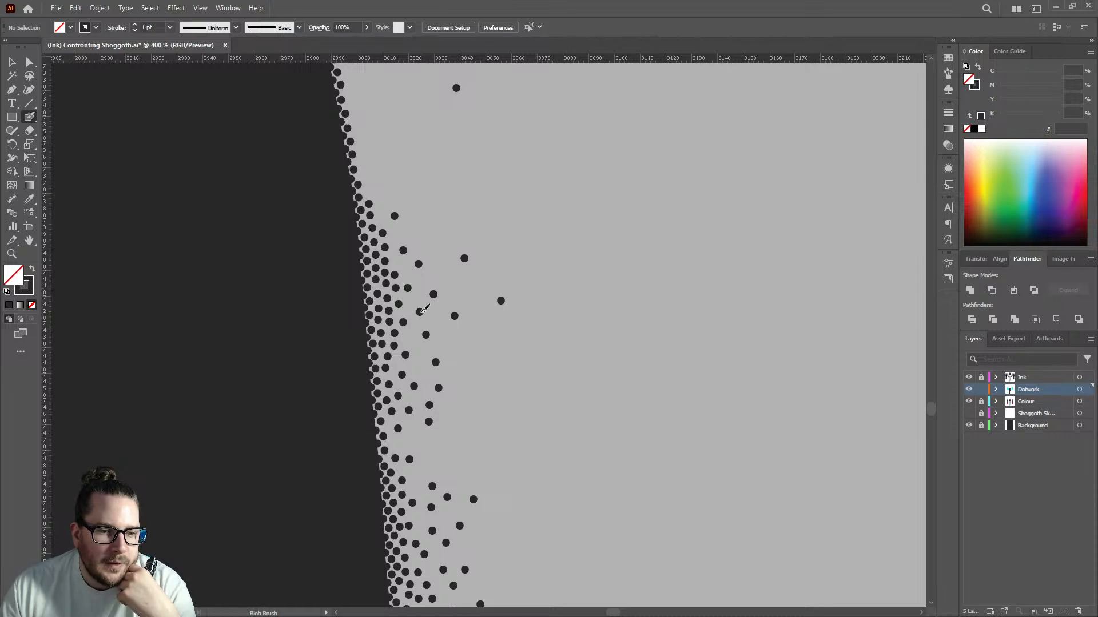
{"action": "left_click", "coordinate": [422, 280]}
{"action": "left_click", "coordinate": [395, 235]}
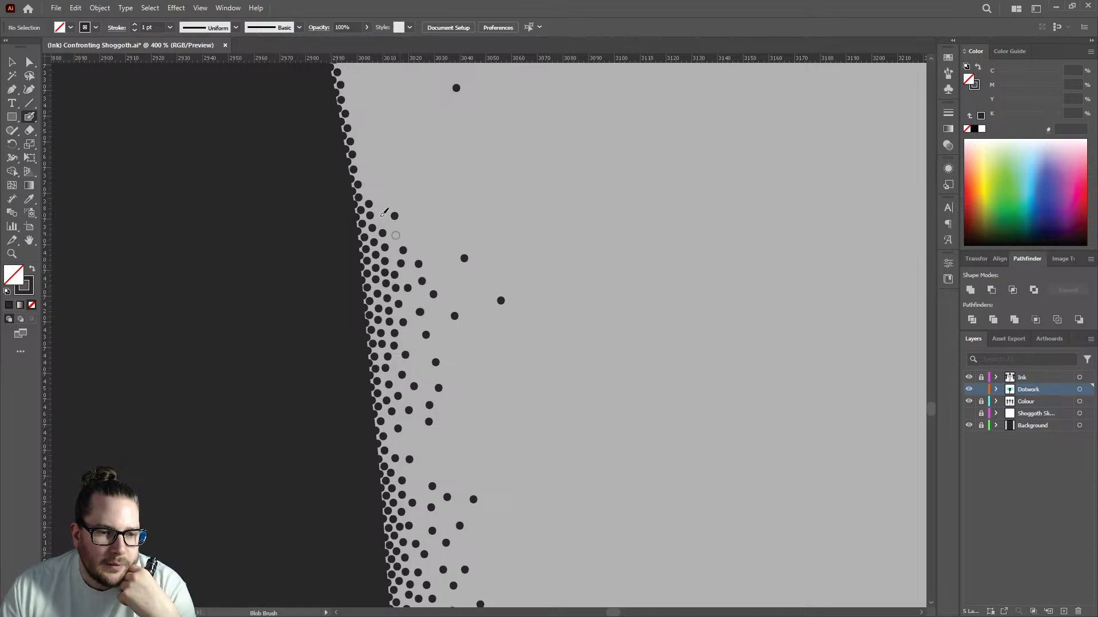
Taper the dense shading farther up the outline with a narrowing column of closely spaced dots.
{"action": "left_click", "coordinate": [381, 219]}
{"action": "left_click", "coordinate": [380, 204]}
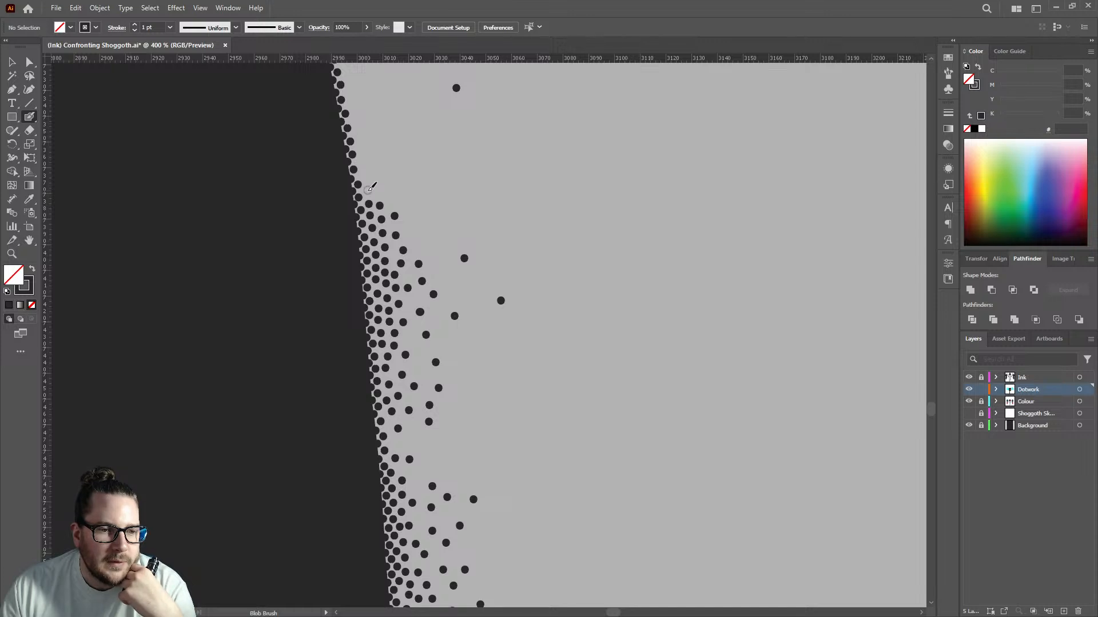
{"action": "left_click", "coordinate": [368, 190]}
{"action": "left_click", "coordinate": [364, 174]}
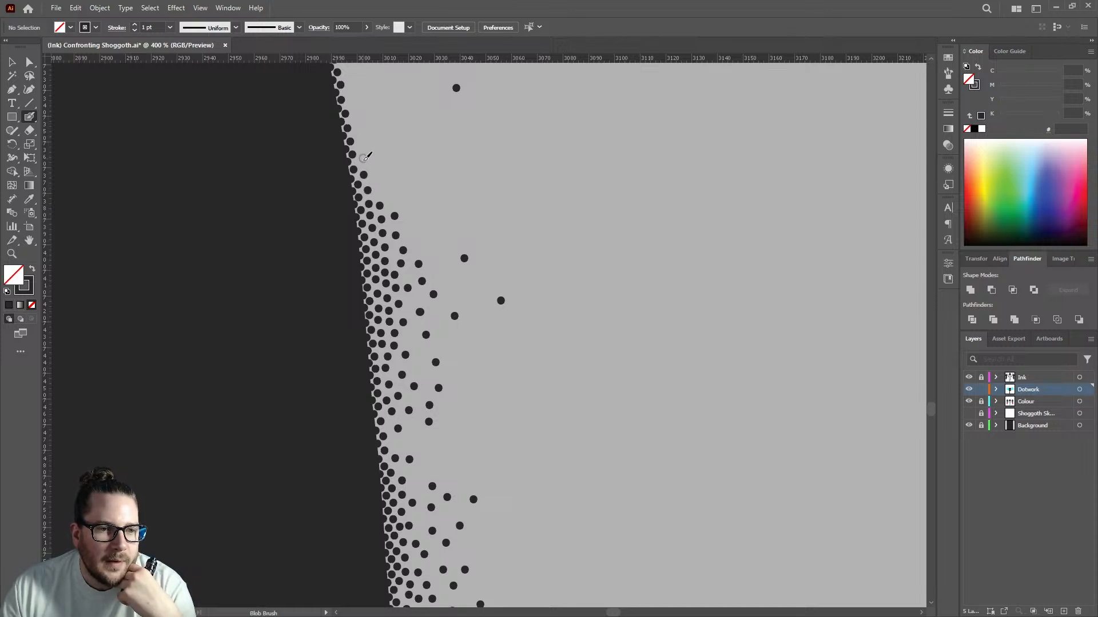
{"action": "left_click", "coordinate": [363, 159]}
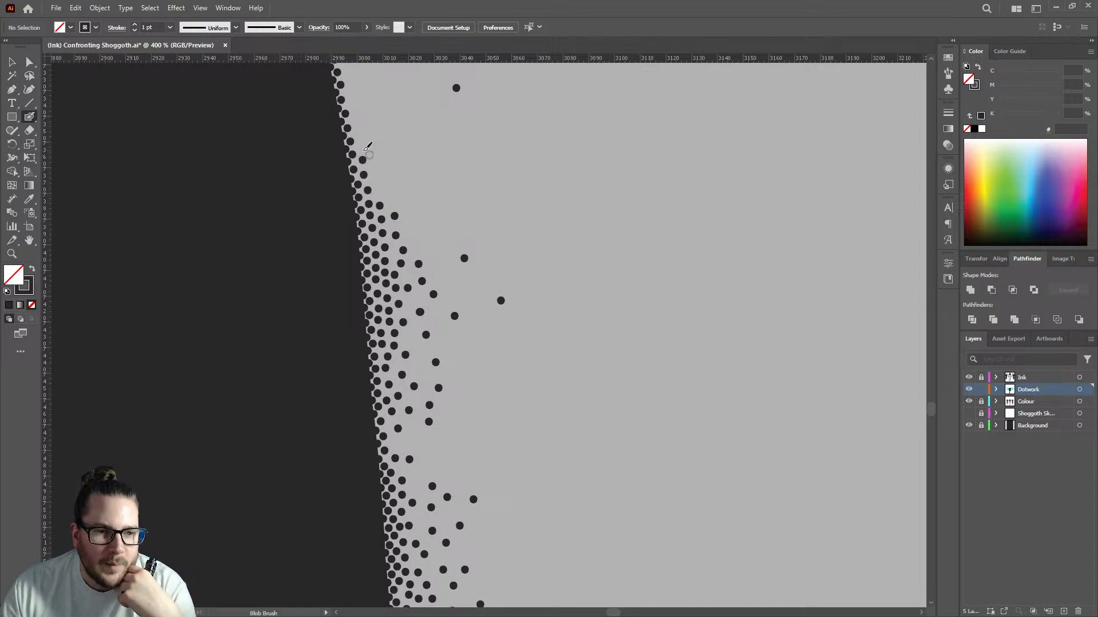
{"action": "left_click", "coordinate": [379, 183]}
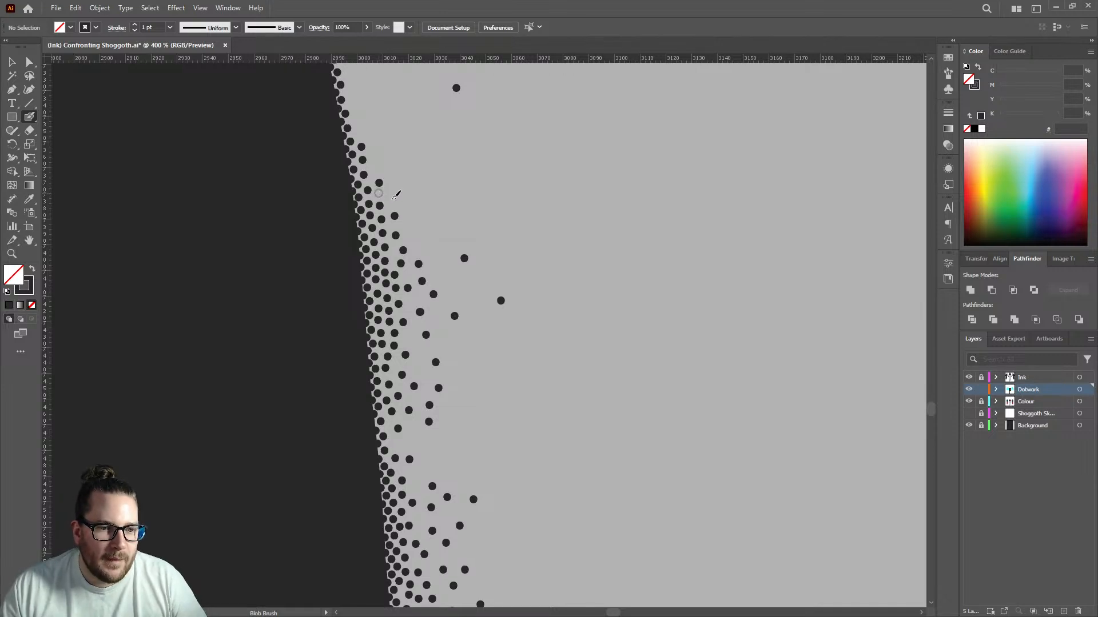
Round out the tapered tip's outer edge with a few dots fitted close to the existing ones.
{"action": "scroll", "coordinate": [383, 180], "scroll_direction": "up", "scroll_amount": 4}
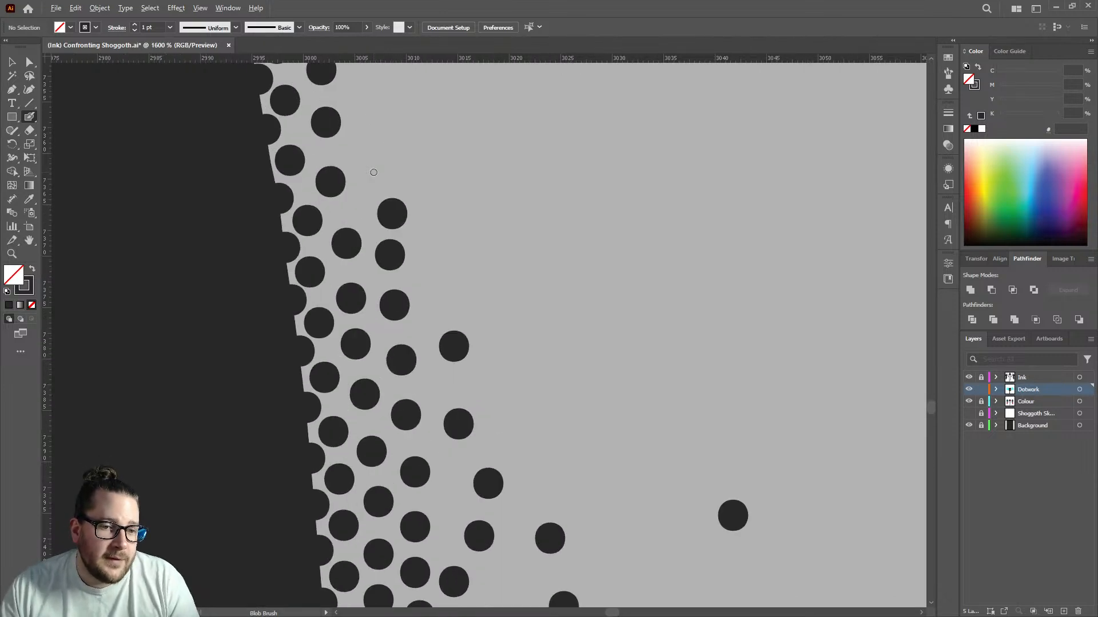
{"action": "left_click", "coordinate": [358, 207]}
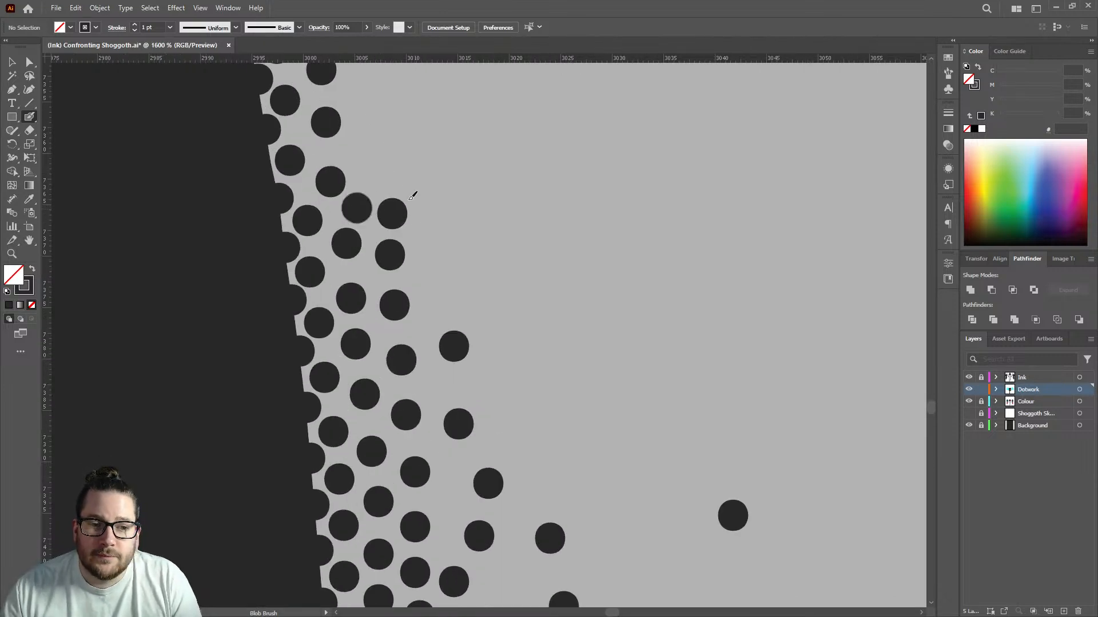
{"action": "left_click", "coordinate": [378, 120]}
{"action": "left_click", "coordinate": [356, 93]}
{"action": "scroll", "coordinate": [366, 95], "scroll_direction": "down", "scroll_amount": 4}
{"action": "left_click", "coordinate": [417, 196]}
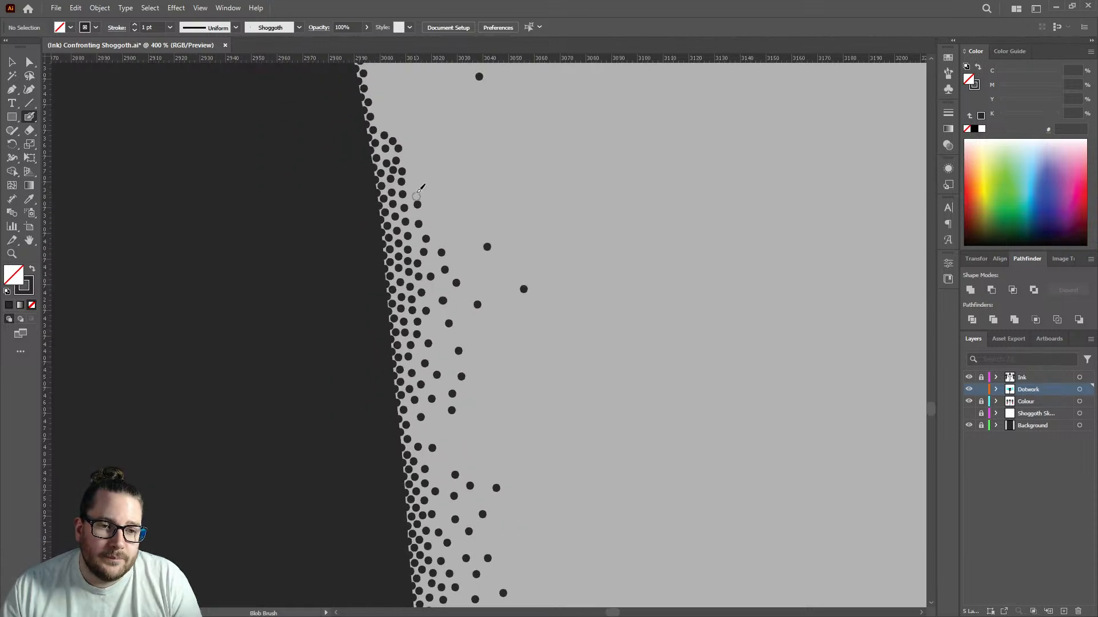
Build up the outer fringe beside the tapered dense shading with medium-spaced dots, spacing them wider away from the outline.
{"action": "left_click", "coordinate": [424, 239]}
{"action": "left_click", "coordinate": [435, 224]}
{"action": "left_click", "coordinate": [442, 195]}
{"action": "left_click", "coordinate": [458, 246]}
{"action": "left_click", "coordinate": [461, 266]}
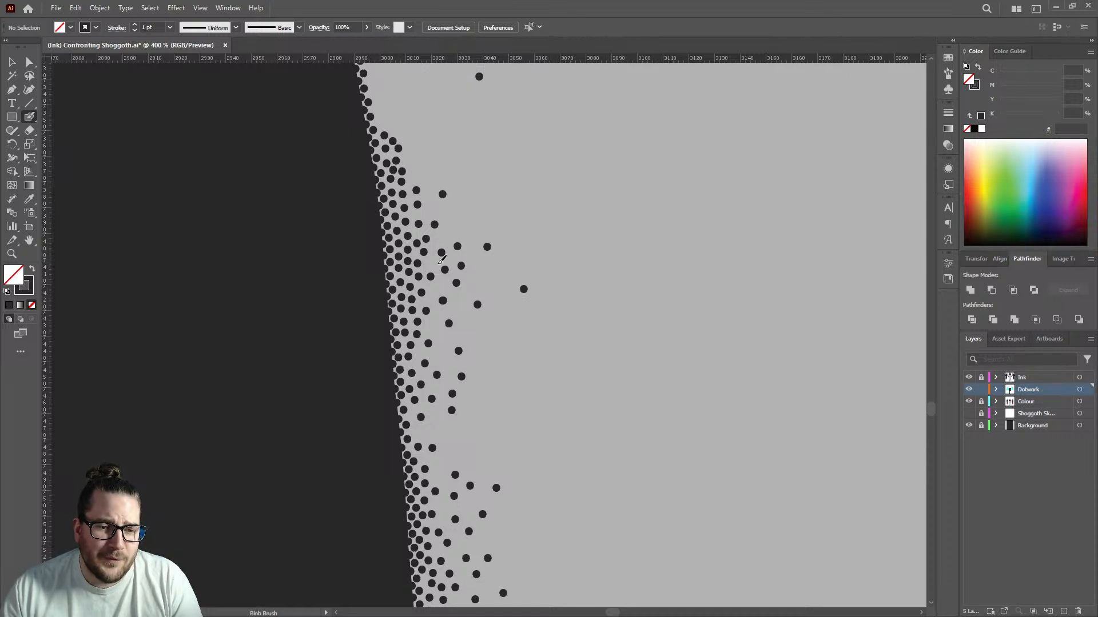
{"action": "left_click", "coordinate": [430, 263]}
{"action": "left_click", "coordinate": [439, 285]}
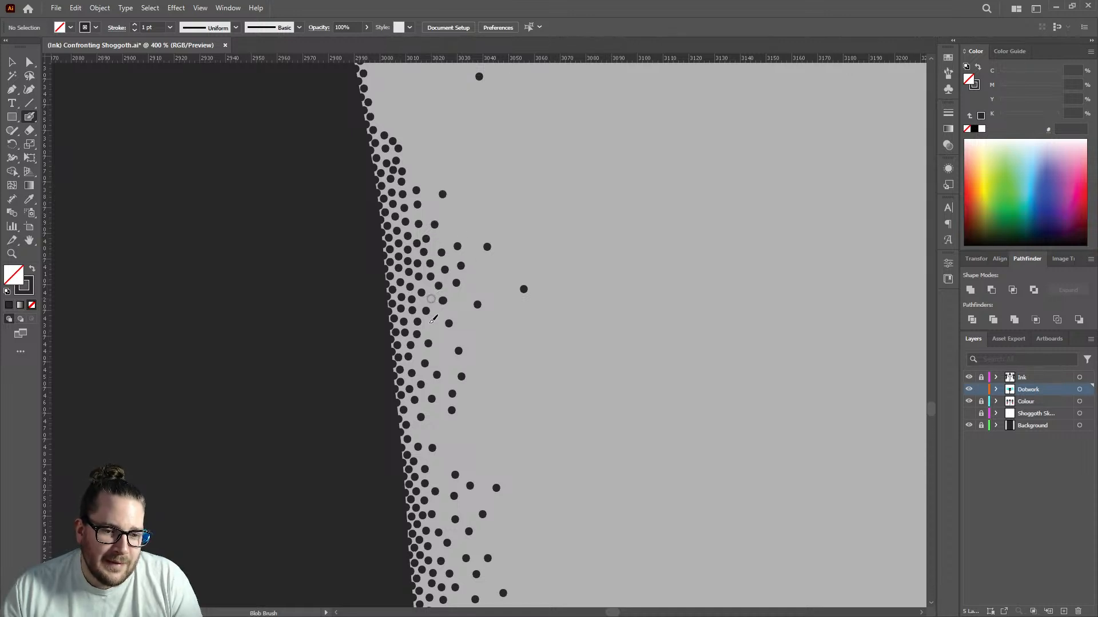
{"action": "left_click", "coordinate": [433, 326]}
{"action": "left_click", "coordinate": [444, 359]}
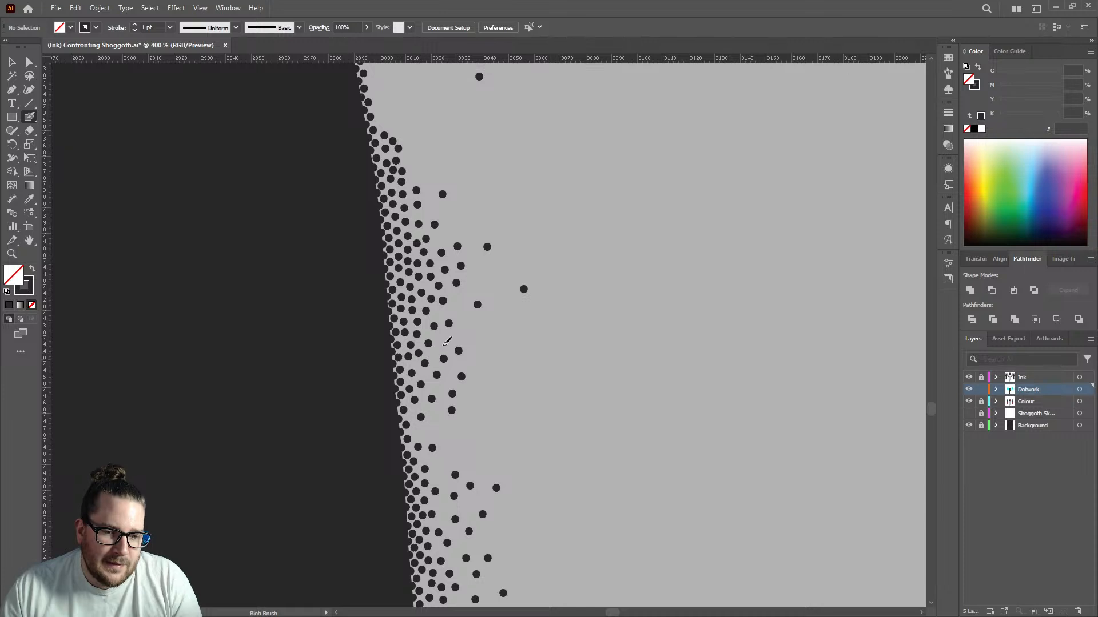
{"action": "left_click", "coordinate": [469, 326]}
{"action": "left_click", "coordinate": [459, 304]}
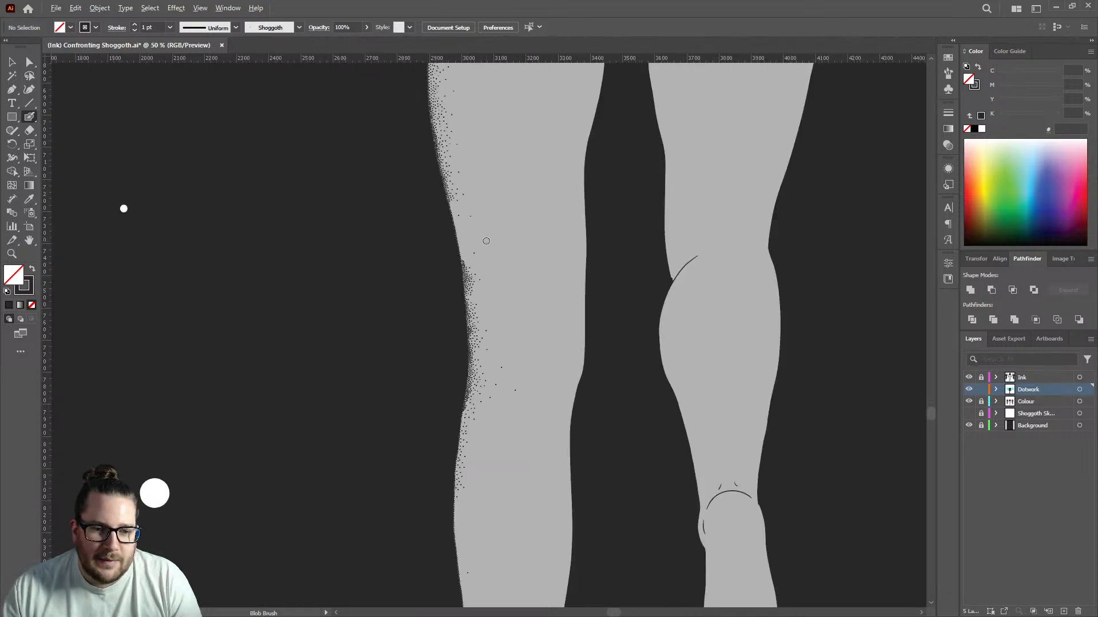
Extend the upper leg patch's dense shading down the outline with an added column of closely staggered dots beside the existing narrow band.
{"action": "scroll", "coordinate": [467, 233], "scroll_direction": "up", "scroll_amount": 8}
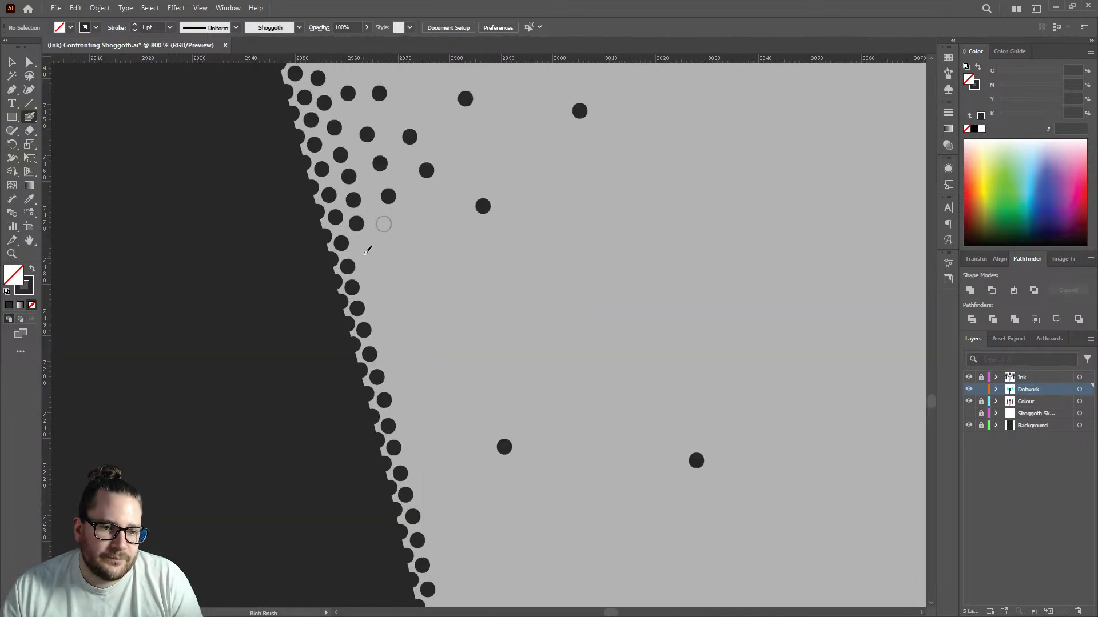
{"action": "left_click", "coordinate": [360, 250]}
{"action": "left_click", "coordinate": [373, 210]}
{"action": "left_click", "coordinate": [379, 231]}
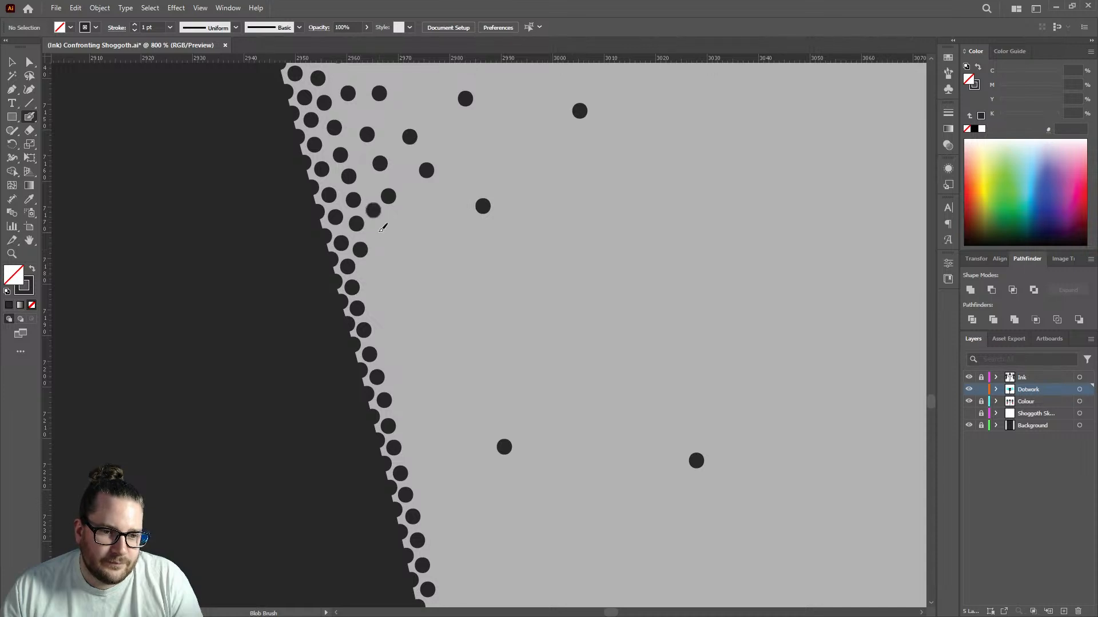
{"action": "left_click", "coordinate": [368, 272]}
{"action": "left_click", "coordinate": [372, 293]}
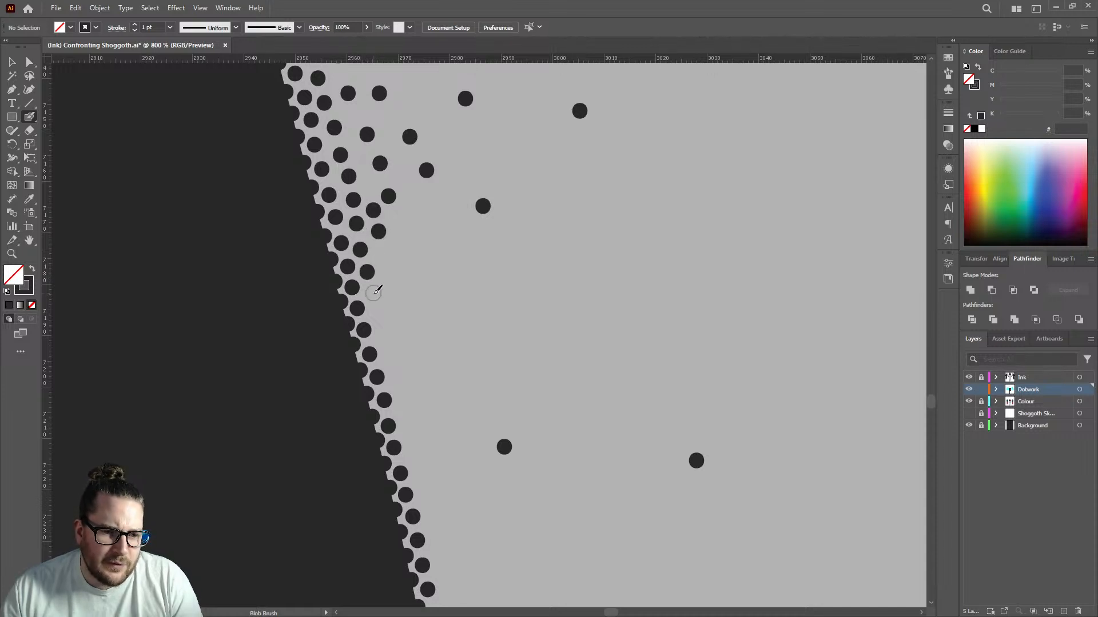
{"action": "left_click", "coordinate": [379, 312]}
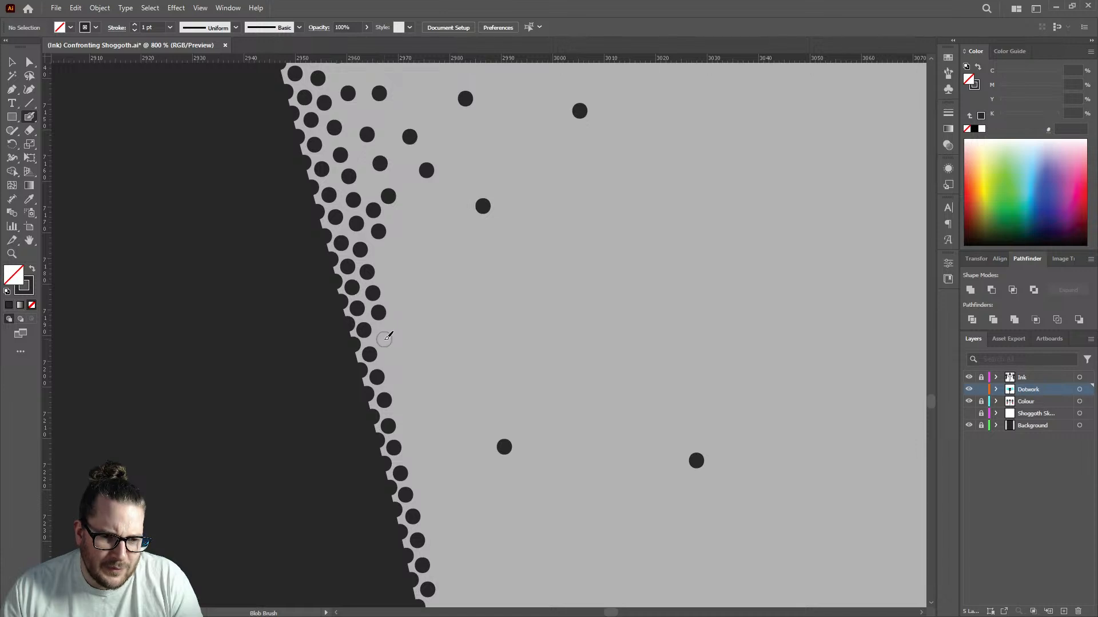
{"action": "left_click", "coordinate": [384, 340]}
{"action": "left_click", "coordinate": [389, 360]}
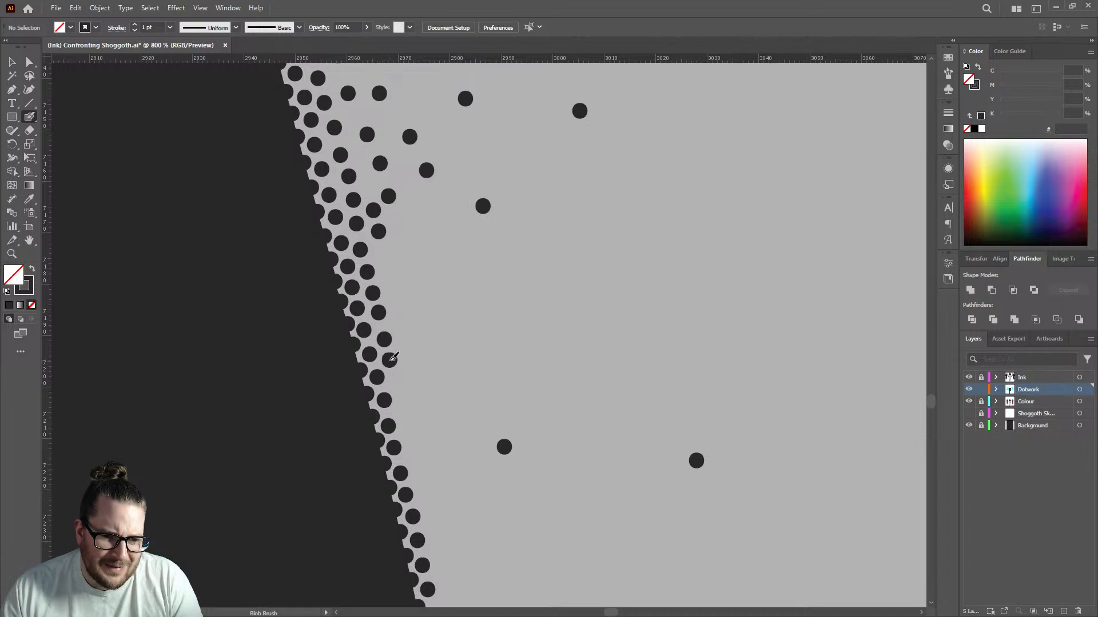
{"action": "left_click", "coordinate": [405, 409]}
{"action": "left_click", "coordinate": [410, 432]}
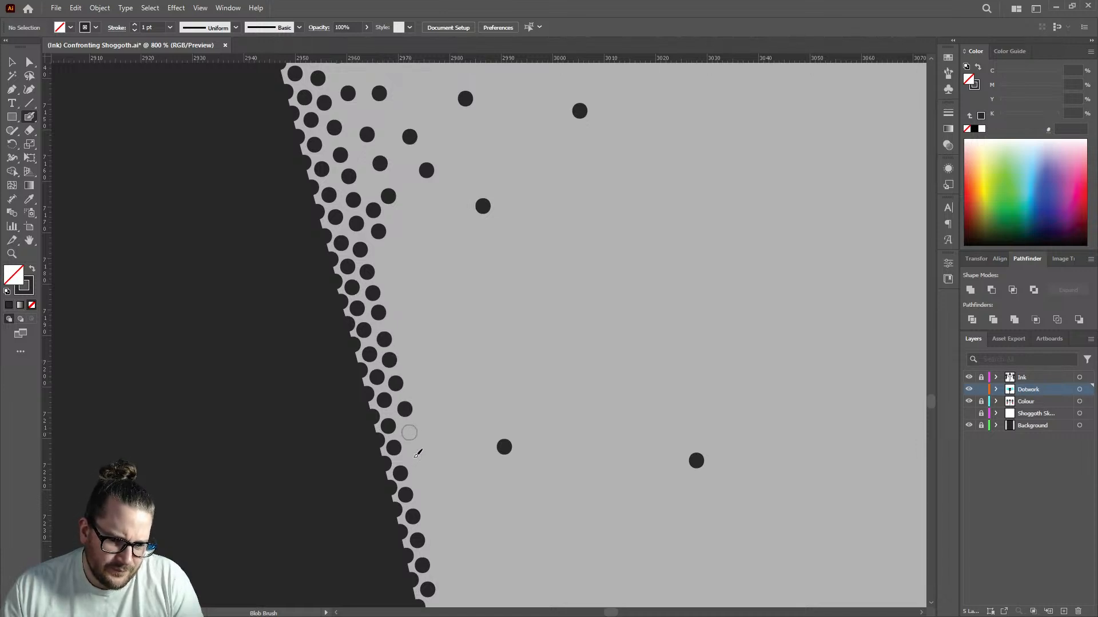
{"action": "left_click", "coordinate": [415, 456]}
{"action": "left_click", "coordinate": [420, 481]}
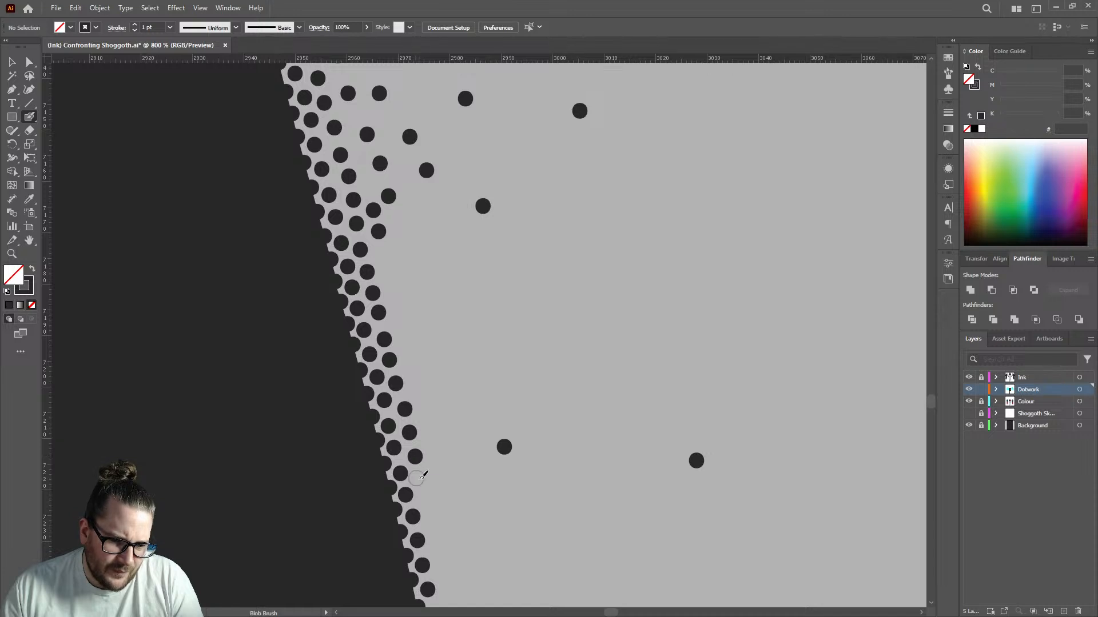
Fill the gaps in the lower end of the upper patch with dots fitted between the existing ones.
{"action": "left_click", "coordinate": [381, 253]}
{"action": "left_click", "coordinate": [401, 217]}
{"action": "left_click", "coordinate": [425, 201]}
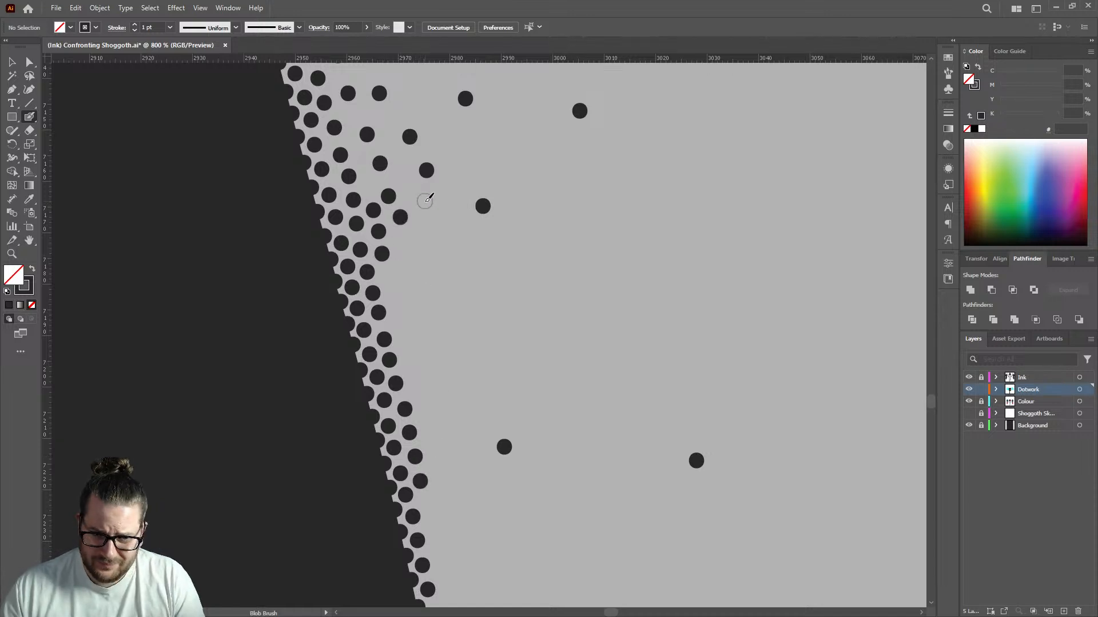
{"action": "left_click", "coordinate": [403, 174]}
{"action": "left_click", "coordinate": [371, 185]}
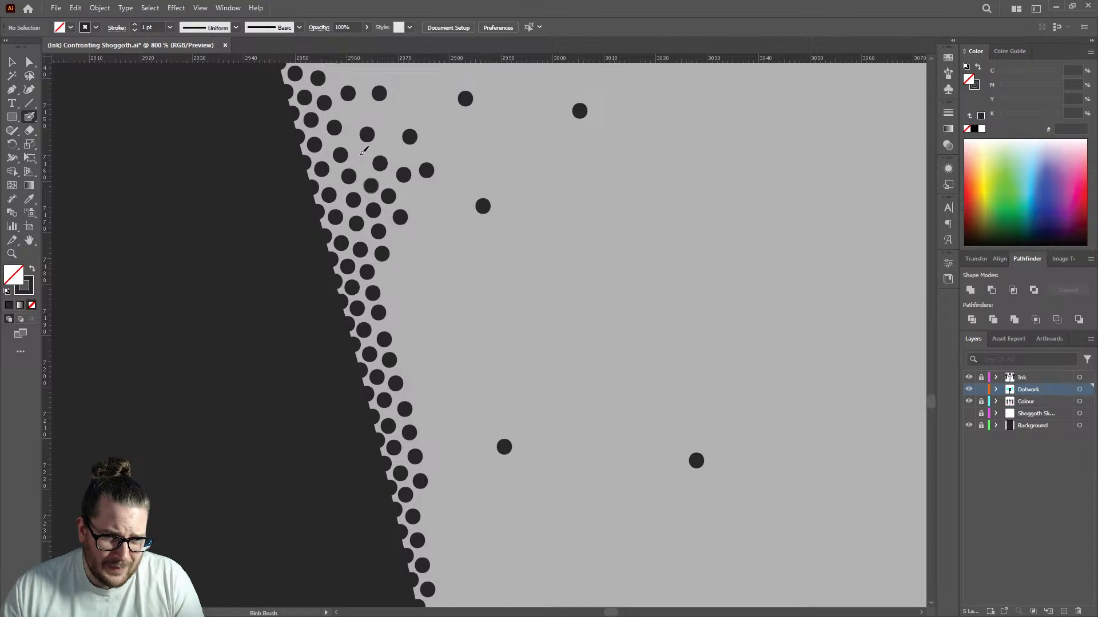
{"action": "left_click", "coordinate": [353, 114]}
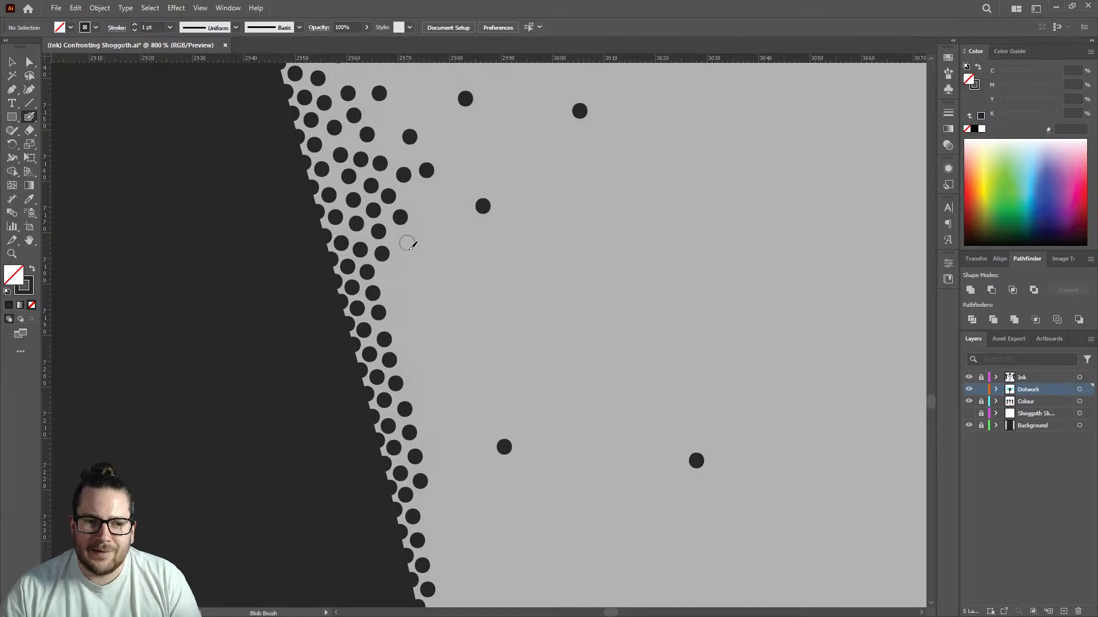
Widen the dense band just below the upper patch with another short column of closely spaced dots.
{"action": "left_click", "coordinate": [387, 277]}
{"action": "left_click", "coordinate": [400, 241]}
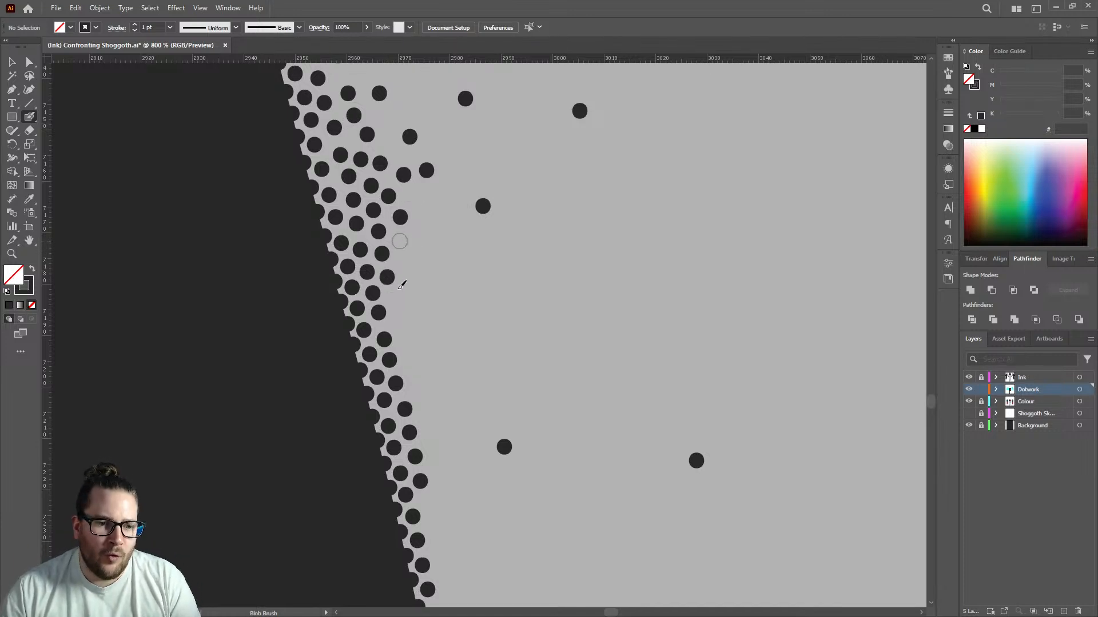
{"action": "left_click", "coordinate": [393, 297]}
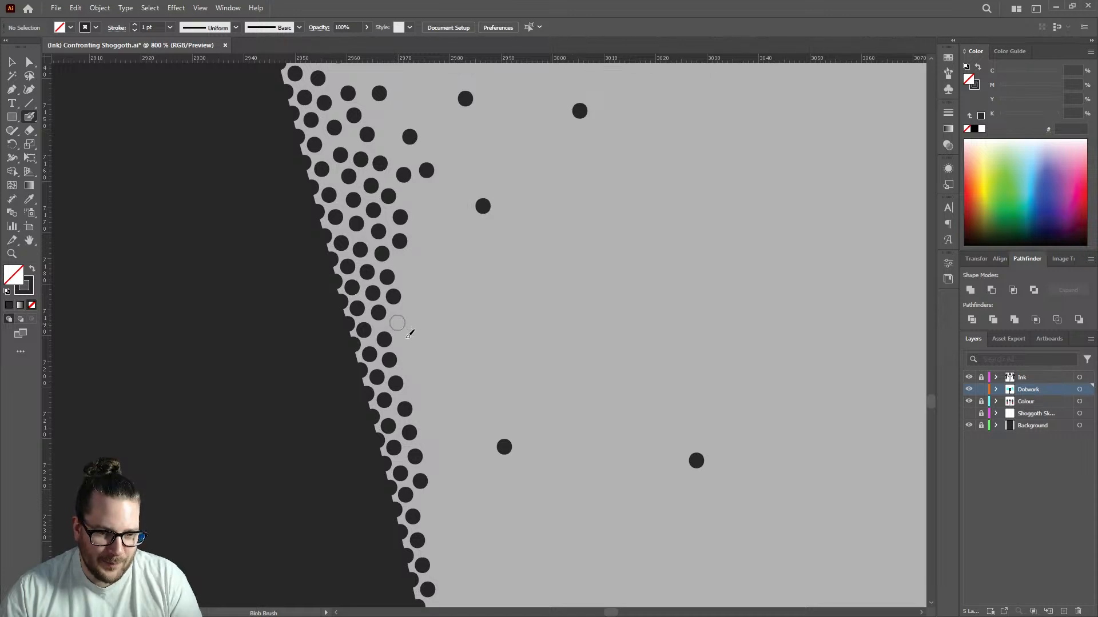
{"action": "left_click", "coordinate": [398, 323]}
Continue the added column farther down the leg outline with closely staggered dots beside the narrow band.
{"action": "scroll", "coordinate": [422, 386], "scroll_direction": "down", "scroll_amount": 2}
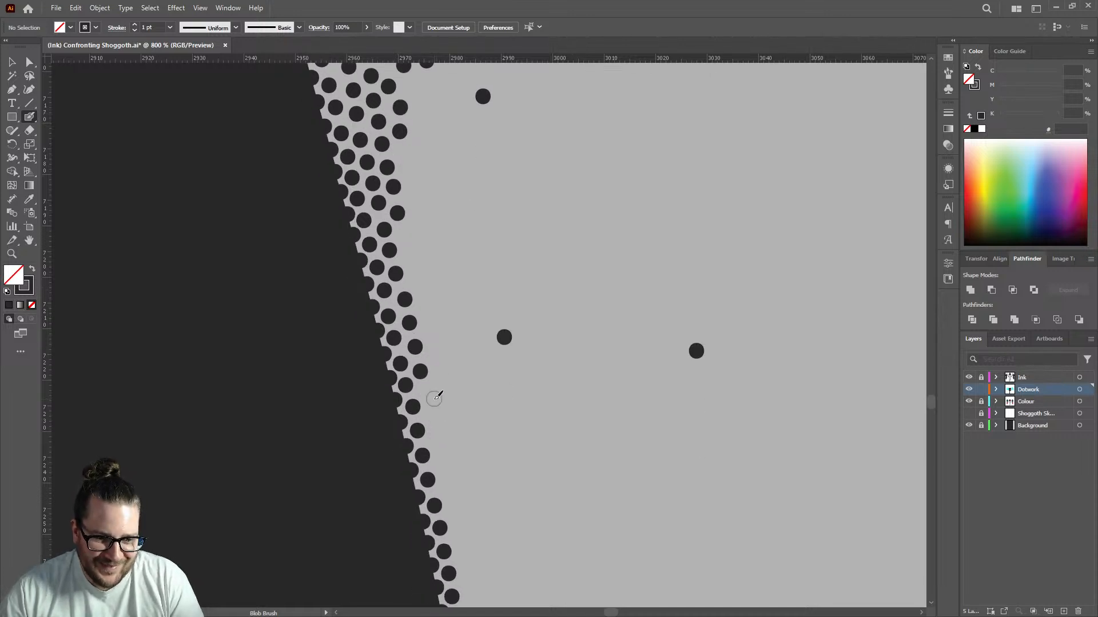
{"action": "left_click", "coordinate": [426, 391]}
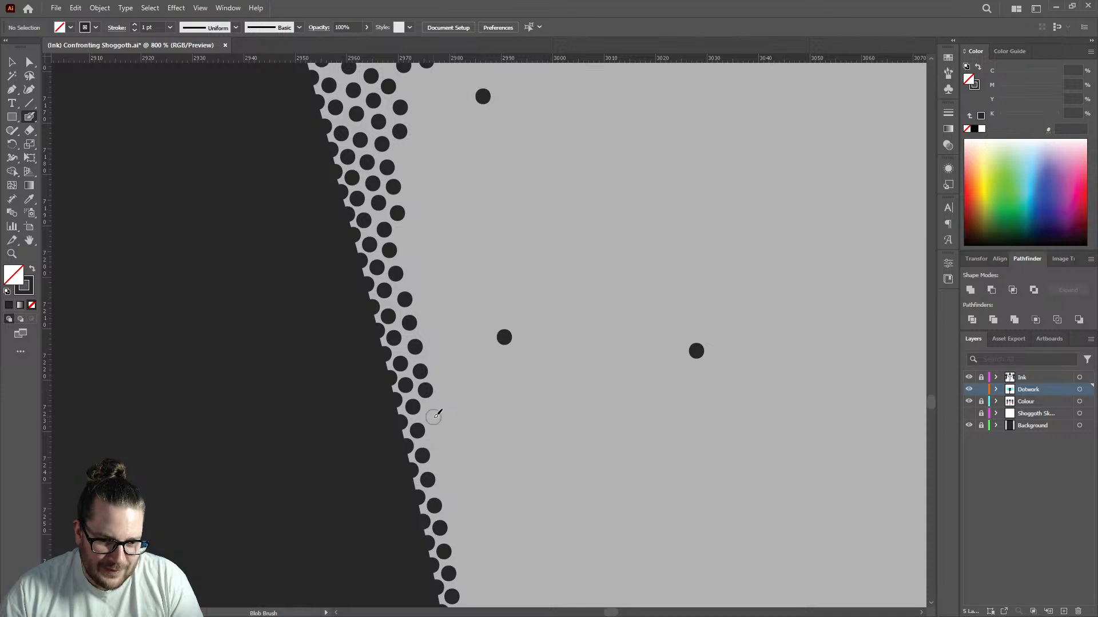
{"action": "left_click", "coordinate": [433, 415]}
{"action": "left_click", "coordinate": [435, 439]}
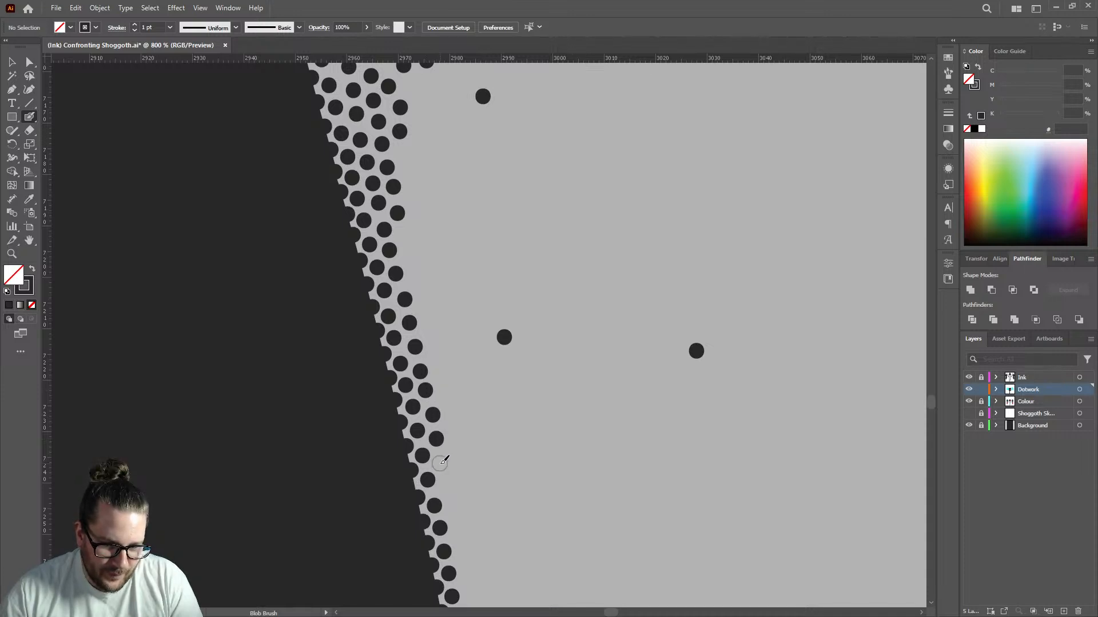
{"action": "left_click", "coordinate": [441, 462]}
{"action": "left_click", "coordinate": [447, 488]}
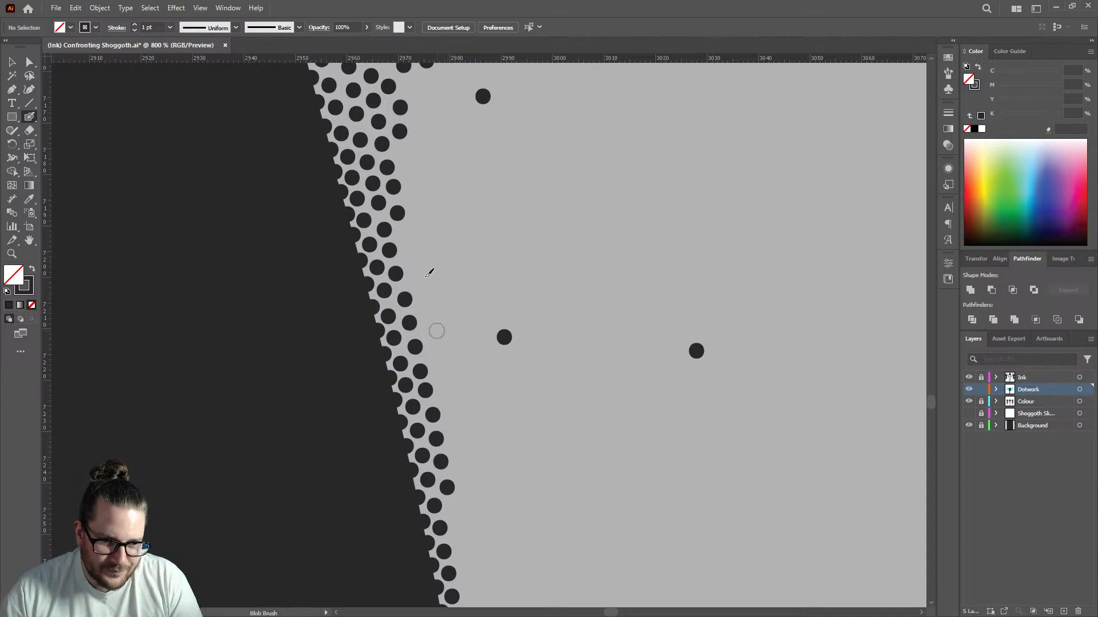
Place a few widely spaced dots outside the dense band to begin its outer fringe.
{"action": "left_click", "coordinate": [436, 331]}
{"action": "left_click", "coordinate": [412, 257]}
{"action": "left_click", "coordinate": [423, 162]}
{"action": "left_click", "coordinate": [439, 113]}
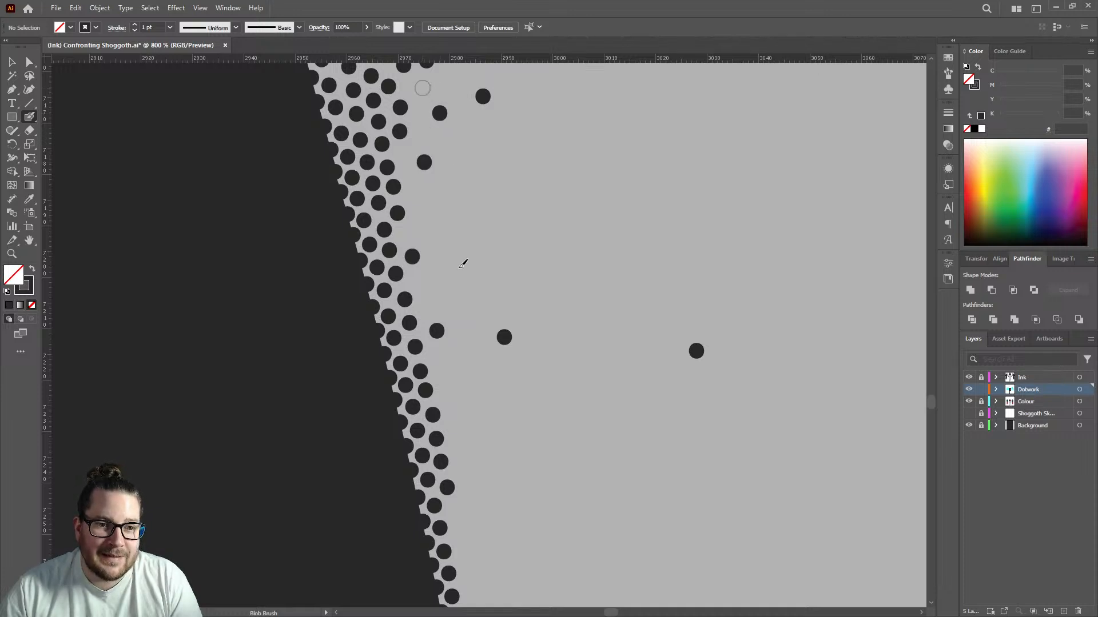
Fill out the fringe beside the widened band with medium-spaced dots that thin out away from the outline.
{"action": "scroll", "coordinate": [463, 263], "scroll_direction": "down", "scroll_amount": 2}
{"action": "scroll", "coordinate": [480, 222], "scroll_direction": "up", "scroll_amount": 1}
{"action": "left_click", "coordinate": [490, 240]}
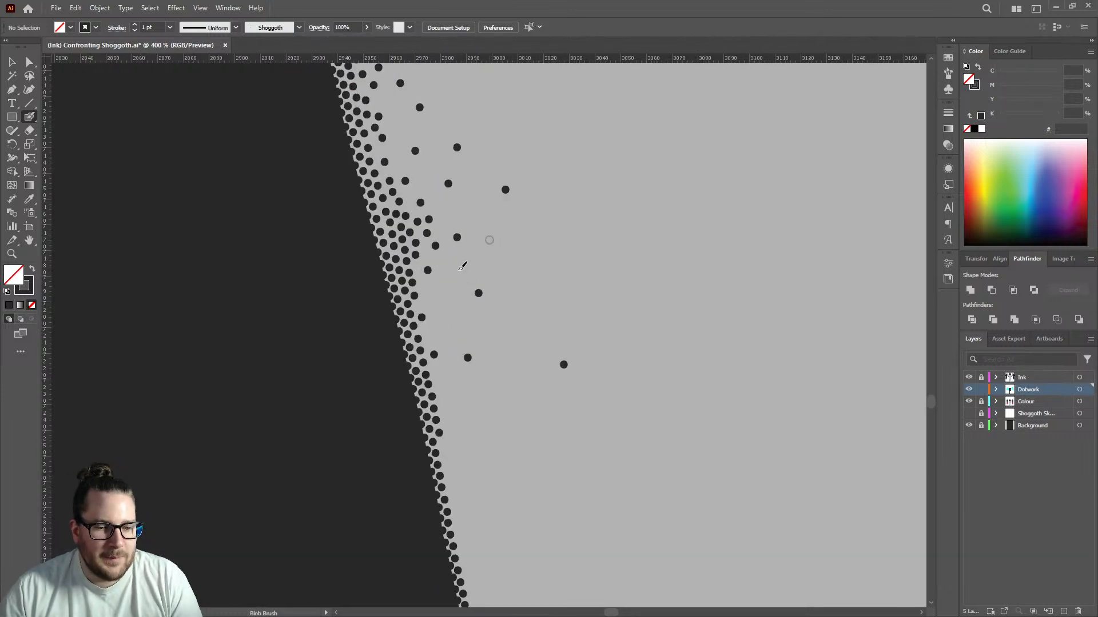
{"action": "left_click", "coordinate": [455, 265]}
{"action": "left_click", "coordinate": [446, 298]}
{"action": "left_click", "coordinate": [429, 289]}
{"action": "left_click", "coordinate": [447, 325]}
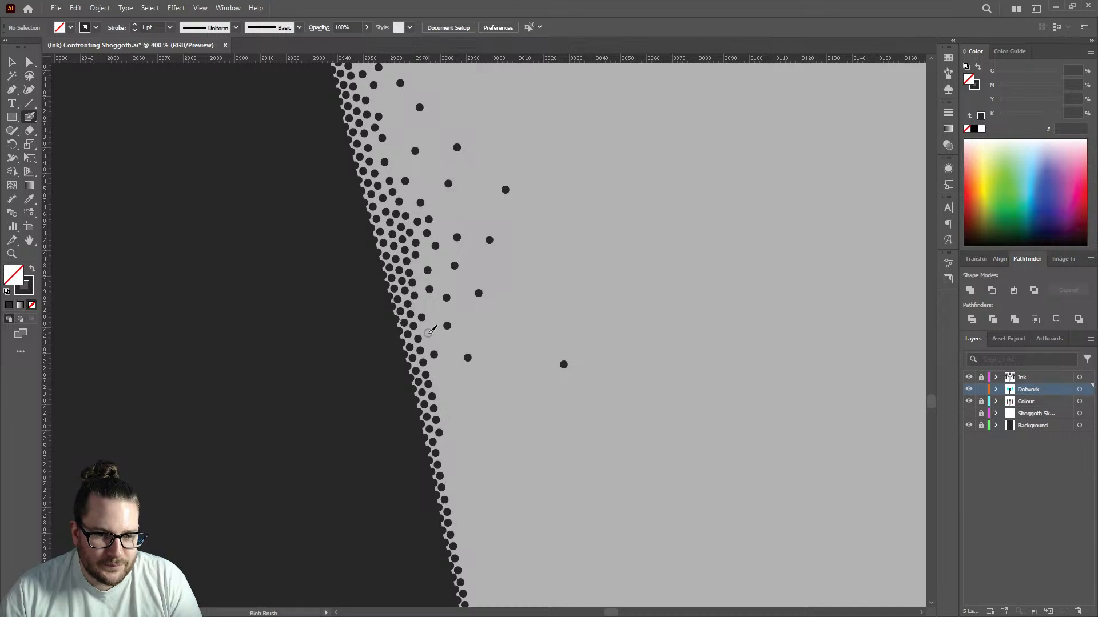
{"action": "left_click", "coordinate": [428, 333]}
{"action": "left_click", "coordinate": [475, 319]}
{"action": "left_click", "coordinate": [429, 304]}
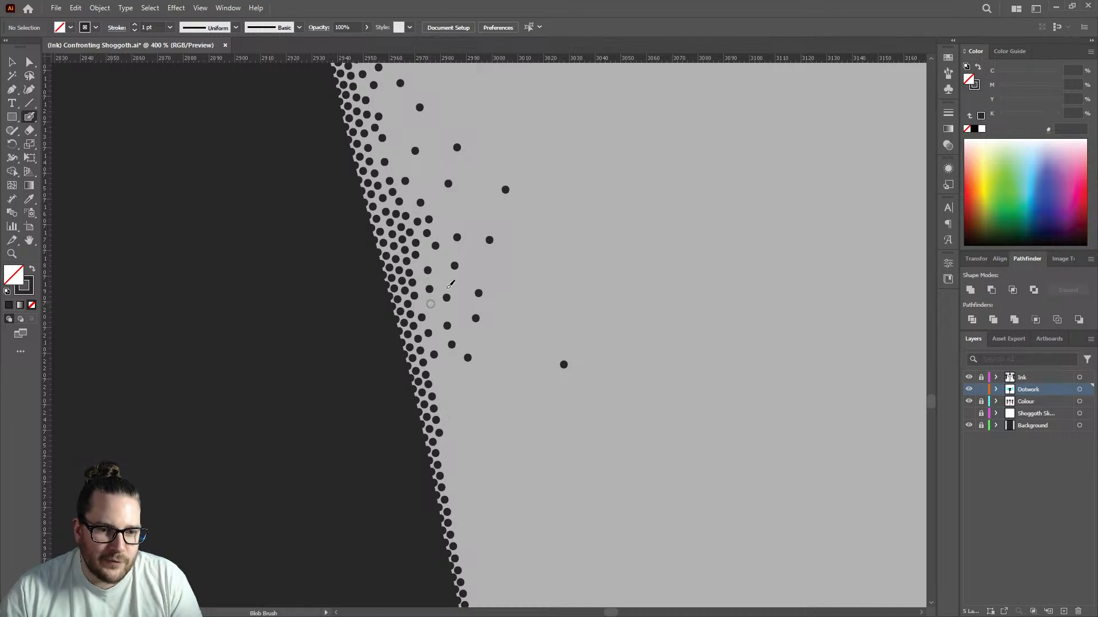
{"action": "left_click", "coordinate": [444, 278]}
{"action": "left_click", "coordinate": [460, 283]}
{"action": "left_click", "coordinate": [474, 261]}
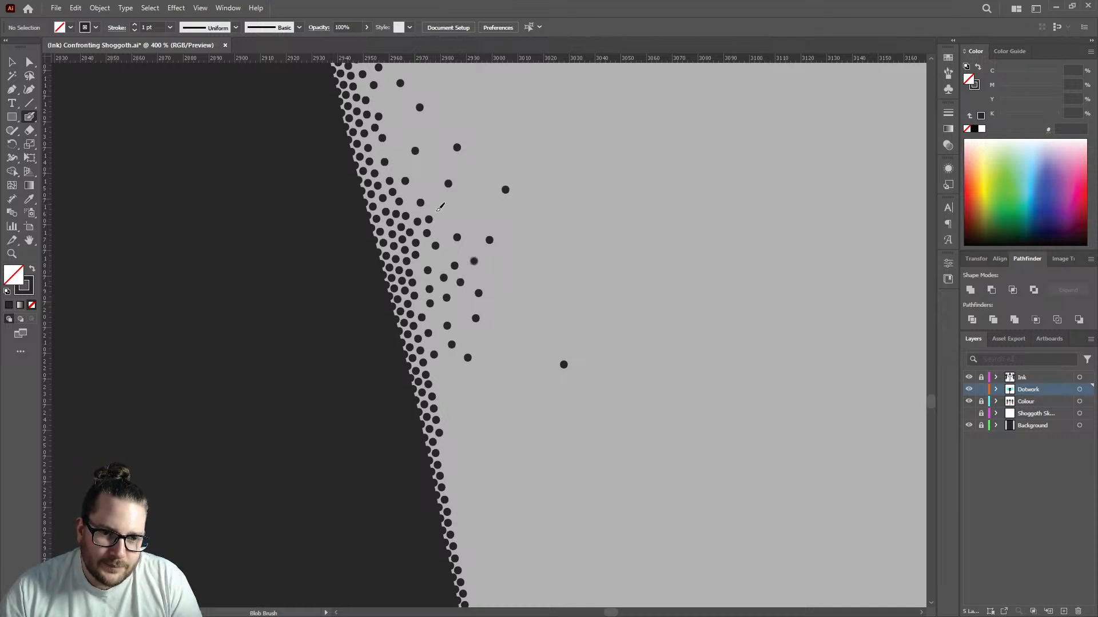
Even out the fringe farther up the outline by adding dots in the gaps between the scattered ones.
{"action": "left_click", "coordinate": [474, 204]}
{"action": "left_click", "coordinate": [449, 222]}
{"action": "left_click", "coordinate": [425, 177]}
{"action": "left_click", "coordinate": [400, 162]}
{"action": "left_click", "coordinate": [394, 128]}
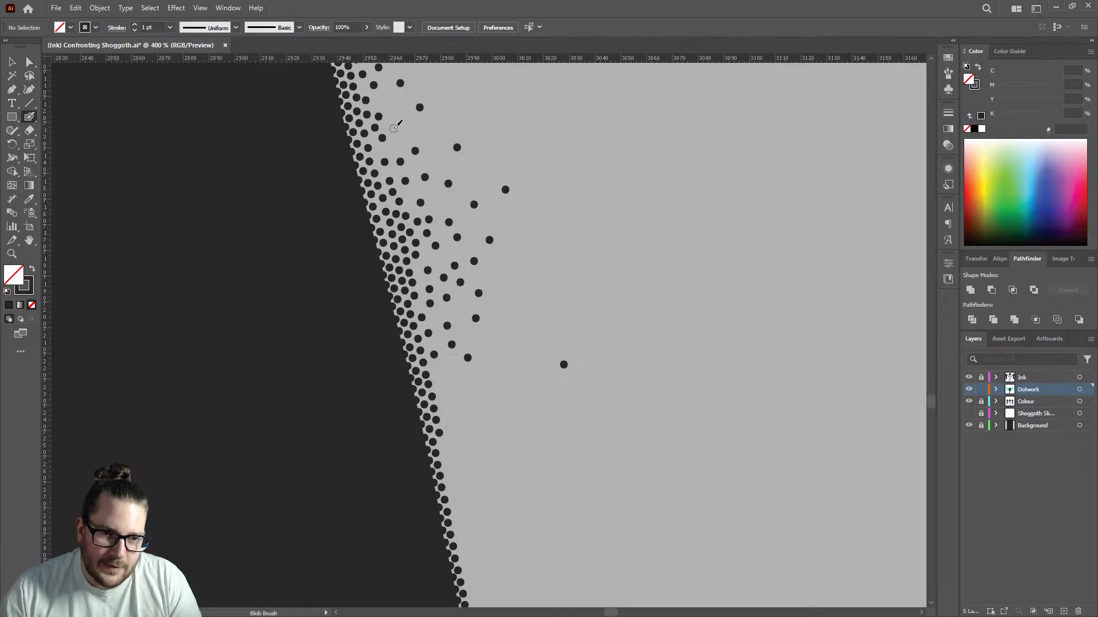
{"action": "left_click", "coordinate": [429, 133]}
{"action": "left_click", "coordinate": [398, 100]}
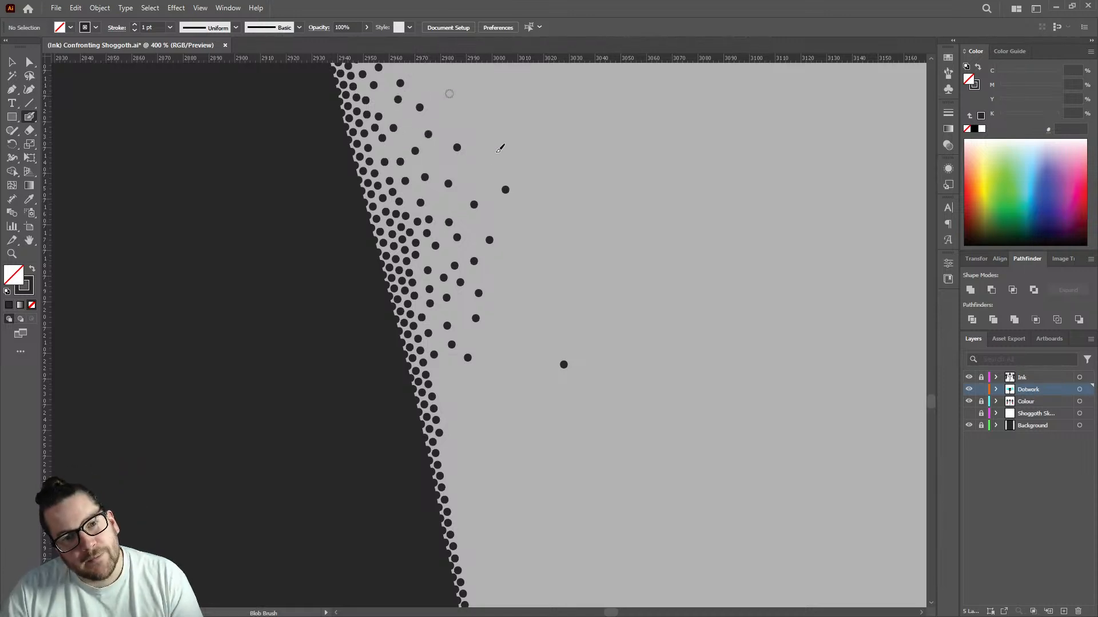
Fade the fringe's outer edge into the bare skin with a few sparse, widely spaced dots.
{"action": "left_click", "coordinate": [475, 177]}
{"action": "left_click", "coordinate": [508, 272]}
{"action": "left_click", "coordinate": [508, 330]}
{"action": "left_click", "coordinate": [526, 336]}
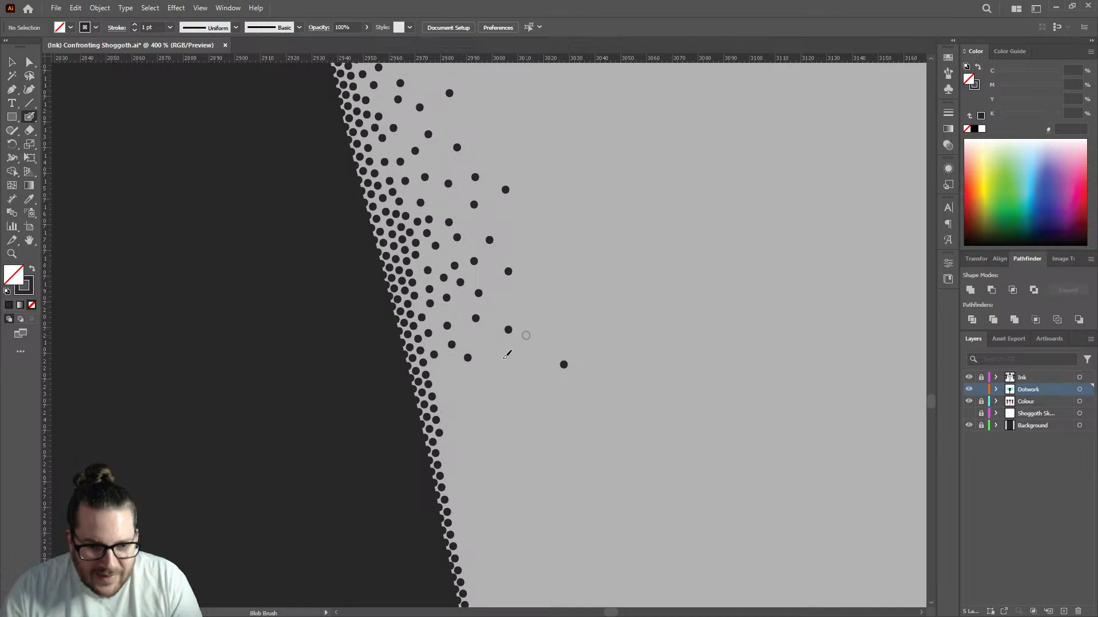
{"action": "left_click", "coordinate": [502, 358]}
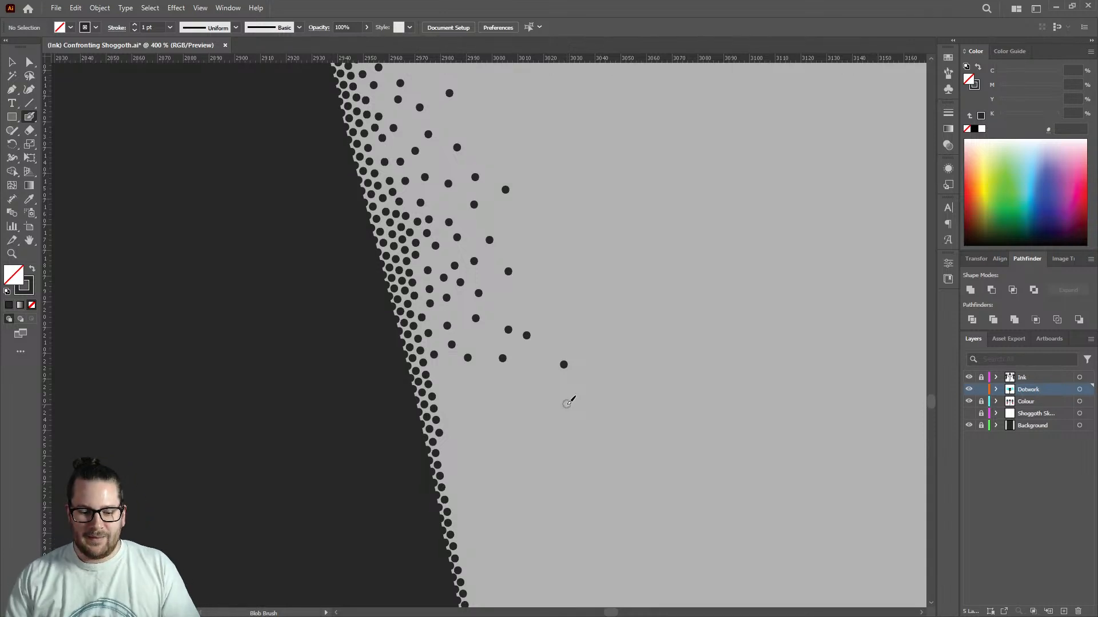
Tighten the fringe's lower end with two close dots and place two spaced dots farther down beside the narrow band.
{"action": "left_click", "coordinate": [450, 360]}
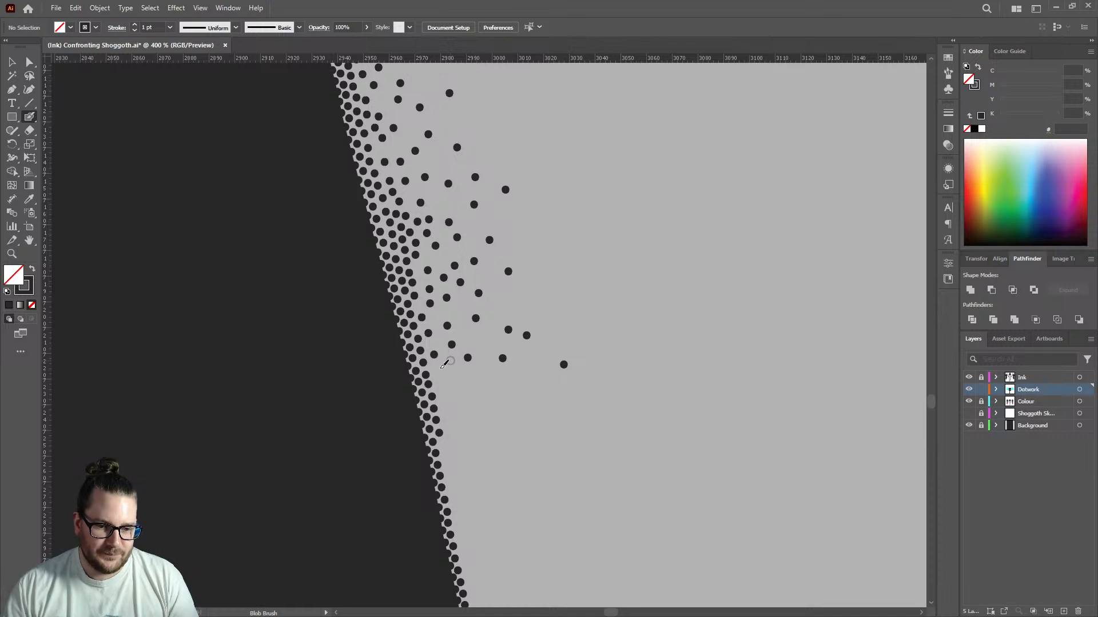
{"action": "left_click", "coordinate": [436, 366]}
{"action": "left_click", "coordinate": [450, 446]}
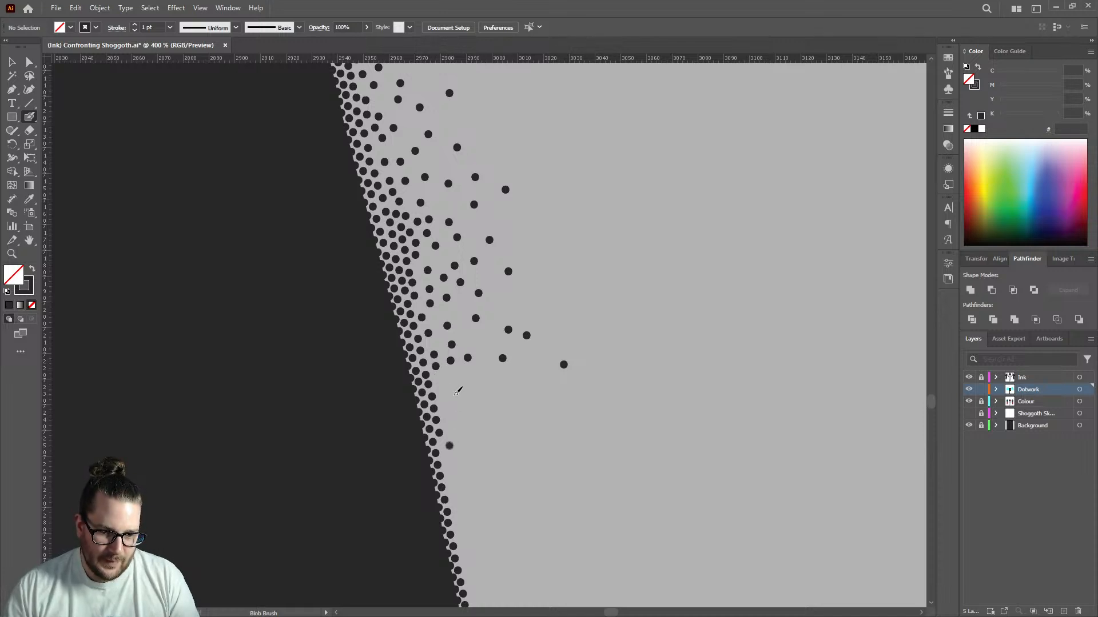
{"action": "left_click", "coordinate": [453, 395]}
Thicken the narrow band below the fringe with a column of closely staggered dots running up the outline to the wider shading.
{"action": "scroll", "coordinate": [452, 447], "scroll_direction": "up", "scroll_amount": 4}
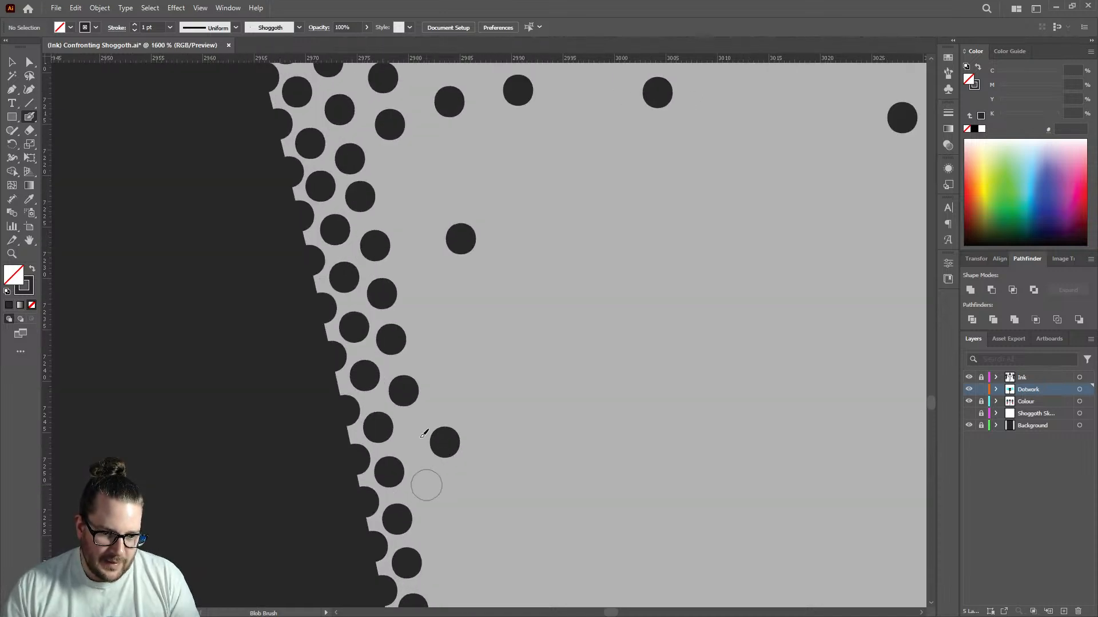
{"action": "left_click", "coordinate": [425, 485]}
{"action": "left_click", "coordinate": [409, 439]}
{"action": "left_click", "coordinate": [445, 400]}
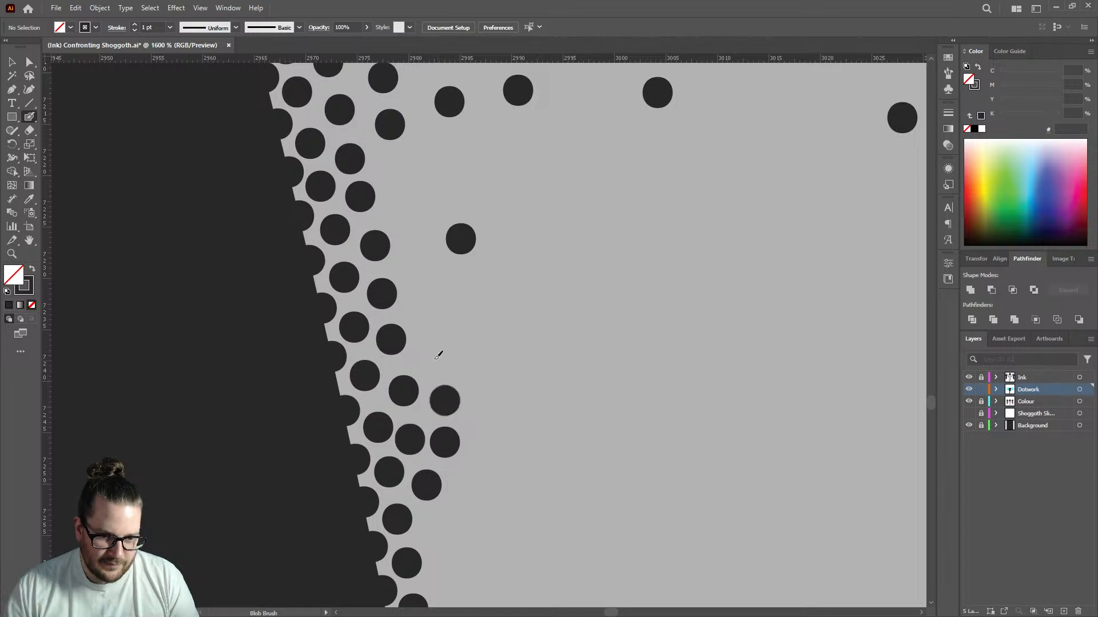
{"action": "left_click", "coordinate": [431, 354]}
{"action": "left_click", "coordinate": [419, 300]}
{"action": "left_click", "coordinate": [407, 257]}
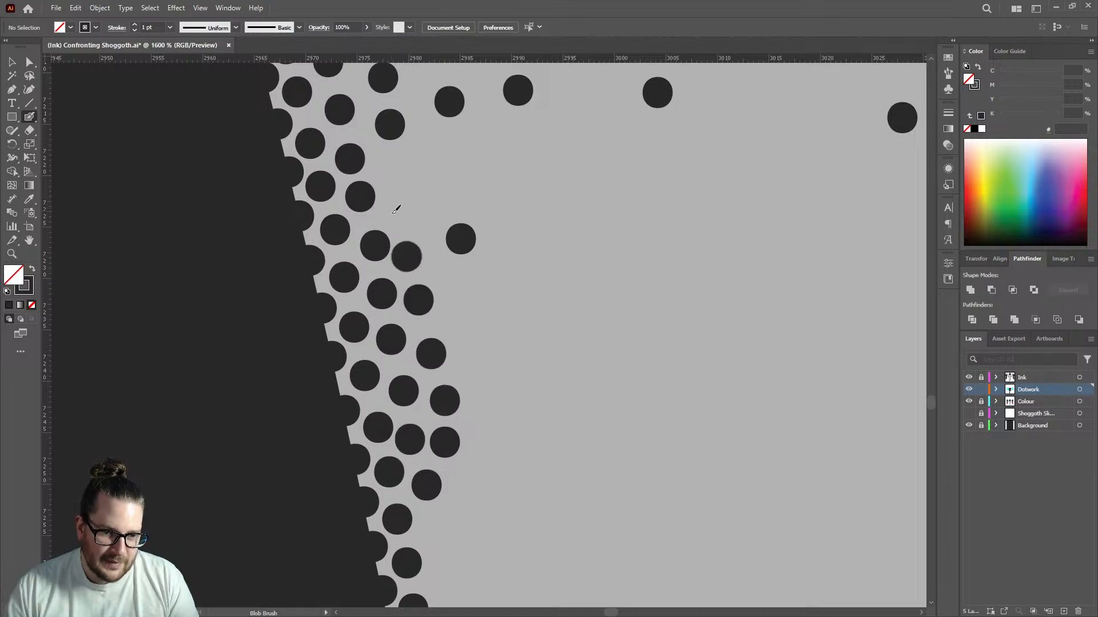
{"action": "left_click", "coordinate": [396, 218]}
{"action": "left_click", "coordinate": [397, 171]}
{"action": "left_click", "coordinate": [467, 159]}
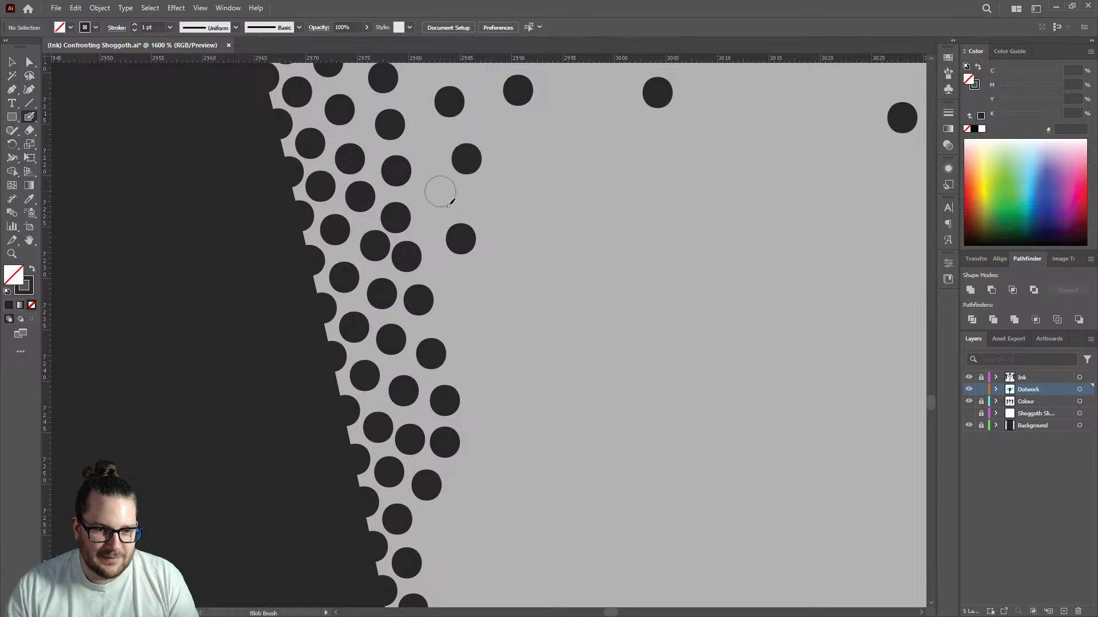
Place three spaced dots along the outer edge of the dense band below the fringe.
{"action": "left_click", "coordinate": [440, 191]}
{"action": "left_click", "coordinate": [473, 312]}
{"action": "left_click", "coordinate": [479, 401]}
Scatter sparse dots over the bare skin beside the narrow band, continuing the fringe down the outline.
{"action": "scroll", "coordinate": [495, 446], "scroll_direction": "down", "scroll_amount": 5}
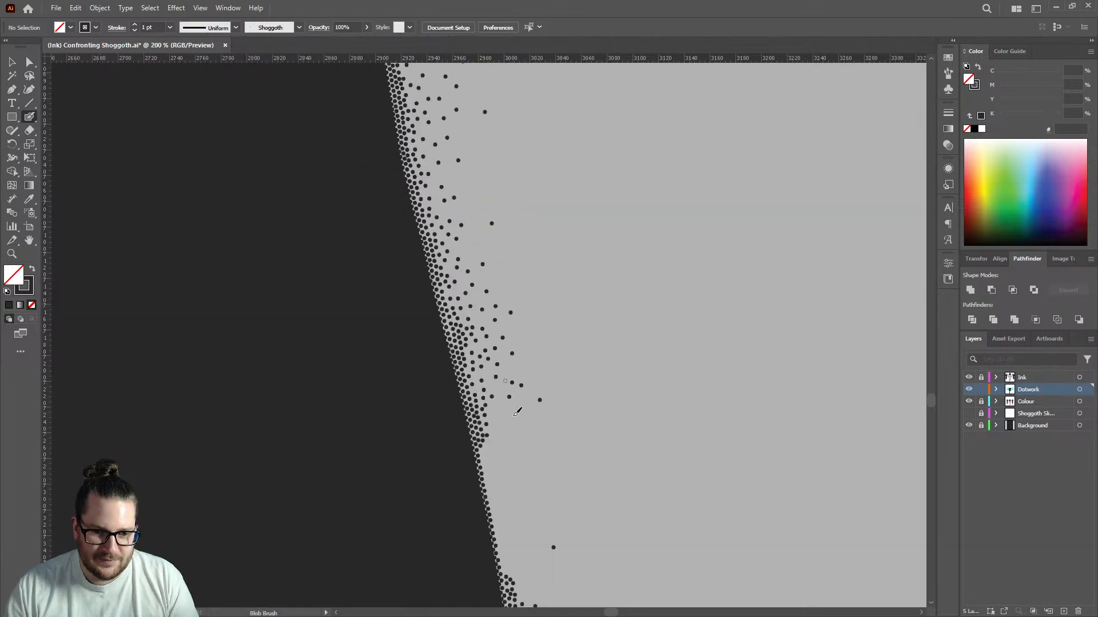
{"action": "left_click", "coordinate": [489, 461]}
{"action": "left_click", "coordinate": [518, 462]}
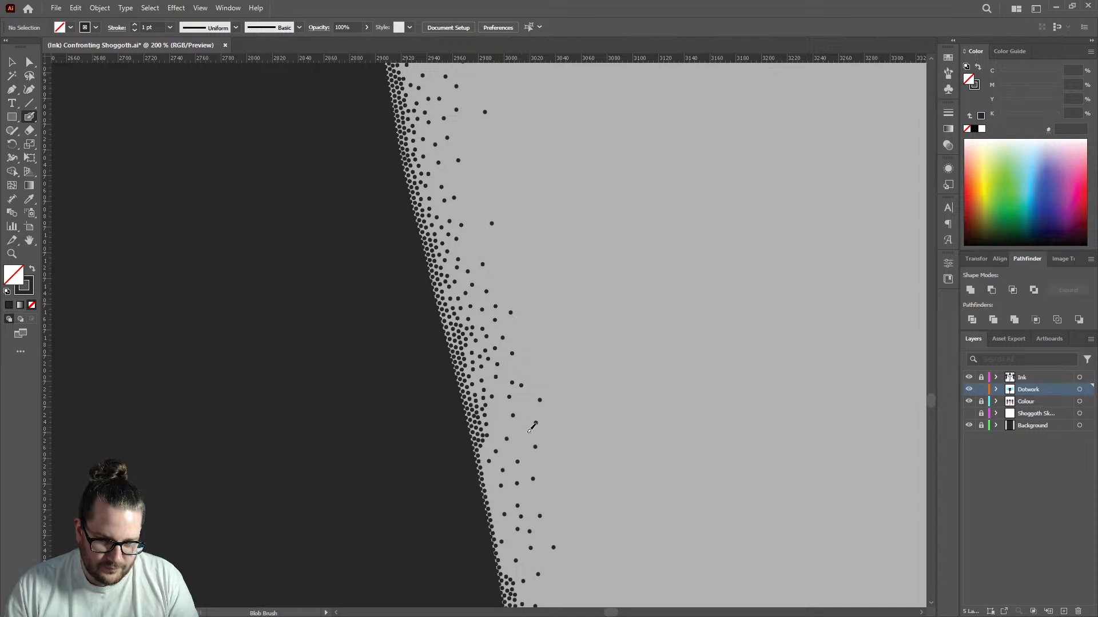
Thicken the narrow band with a staggered column of dots running down from the wider shading's lower end.
{"action": "scroll", "coordinate": [488, 458], "scroll_direction": "up", "scroll_amount": 8}
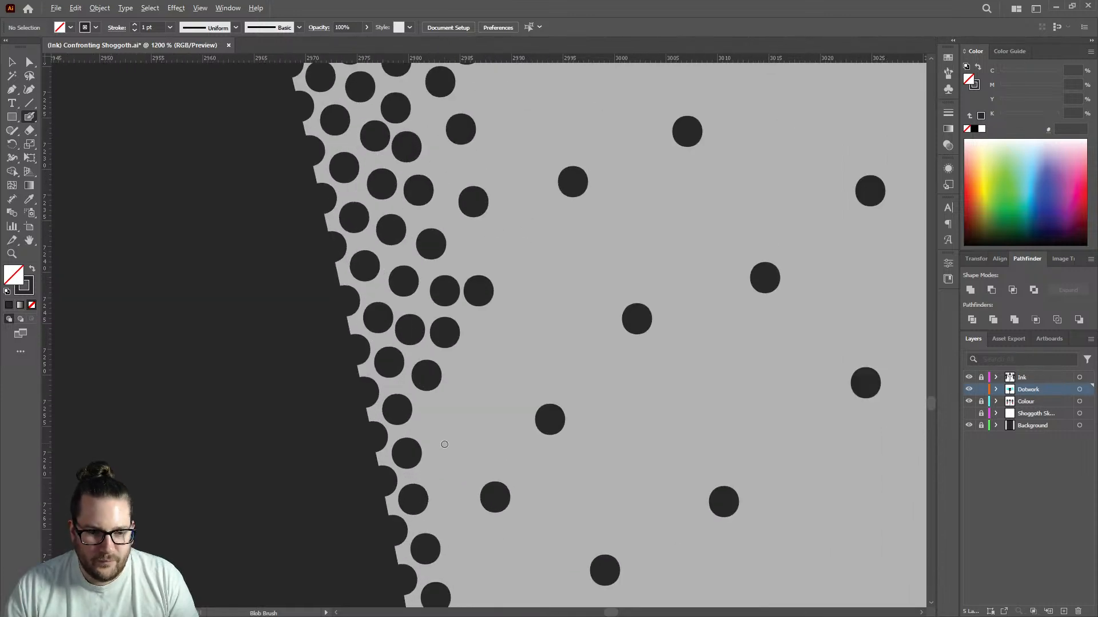
{"action": "left_click", "coordinate": [440, 406]}
{"action": "left_click", "coordinate": [482, 329]}
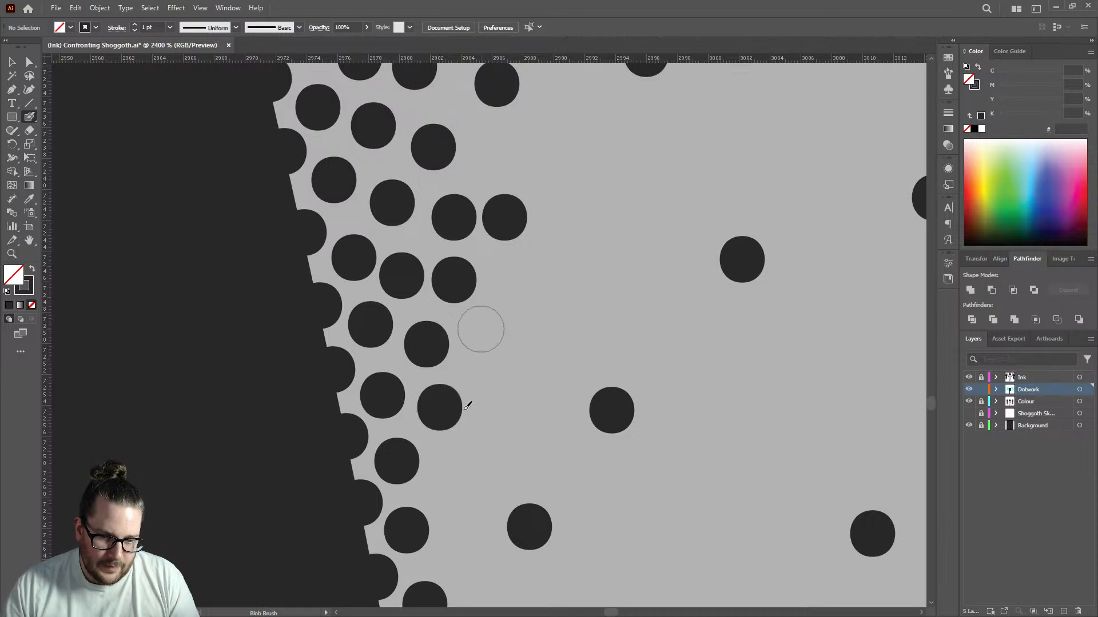
{"action": "left_click", "coordinate": [447, 485]}
{"action": "scroll", "coordinate": [452, 434], "scroll_direction": "down", "scroll_amount": 2}
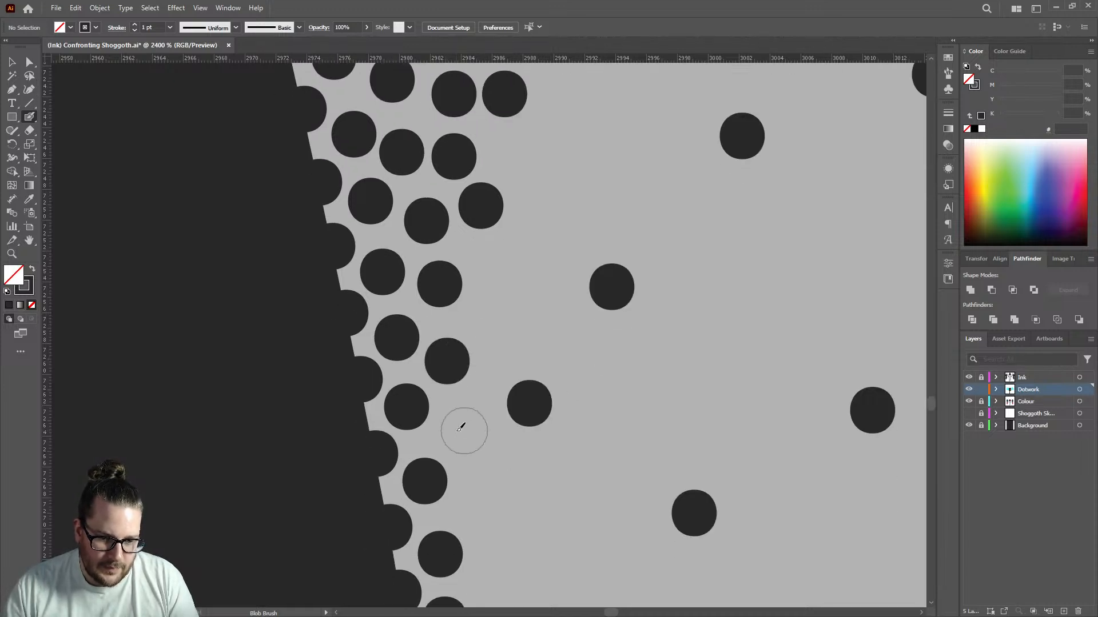
{"action": "left_click", "coordinate": [456, 437]}
{"action": "scroll", "coordinate": [457, 400], "scroll_direction": "down", "scroll_amount": 2}
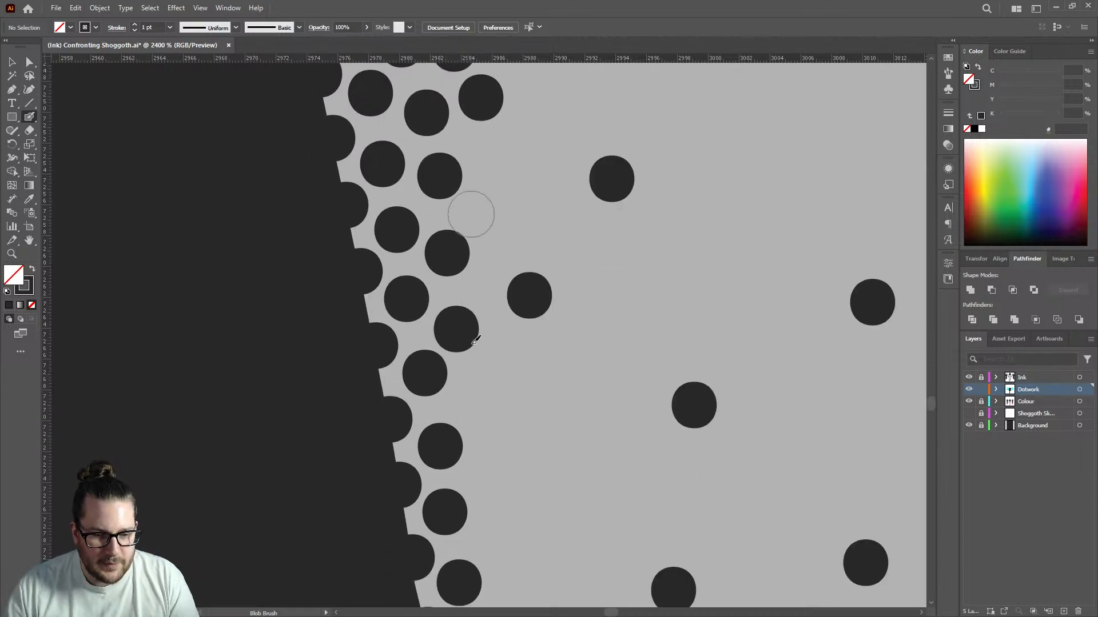
{"action": "left_click", "coordinate": [474, 383]}
{"action": "scroll", "coordinate": [478, 381], "scroll_direction": "down", "scroll_amount": 2}
{"action": "left_click", "coordinate": [496, 381]}
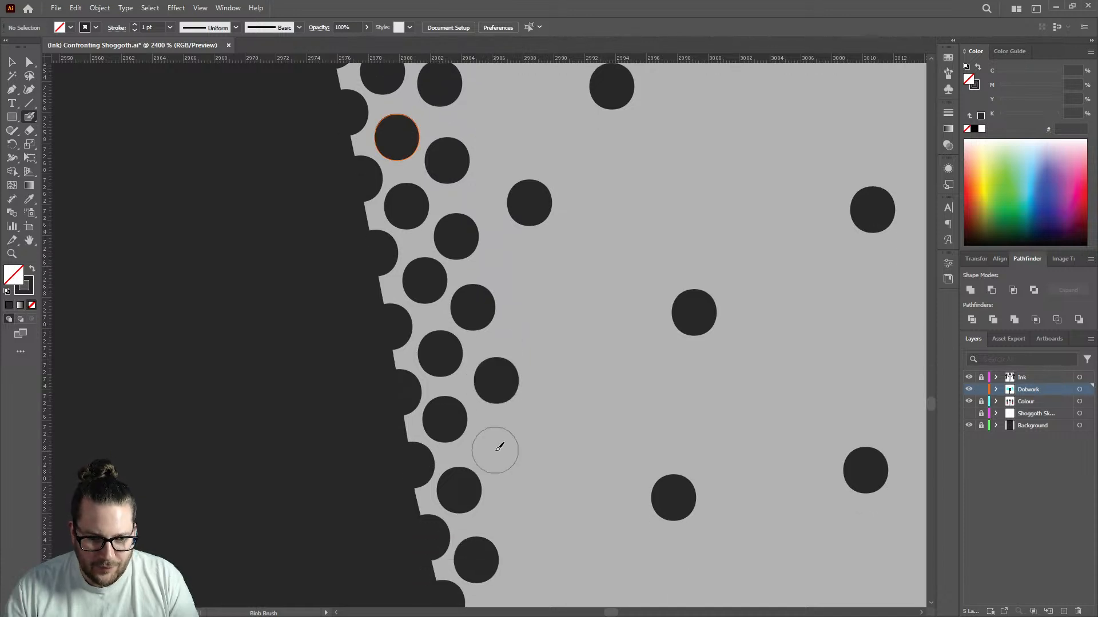
{"action": "left_click", "coordinate": [503, 448]}
Continue the staggered column farther down the outline with closely spaced dots beside the narrow band.
{"action": "scroll", "coordinate": [521, 412], "scroll_direction": "down", "scroll_amount": 2}
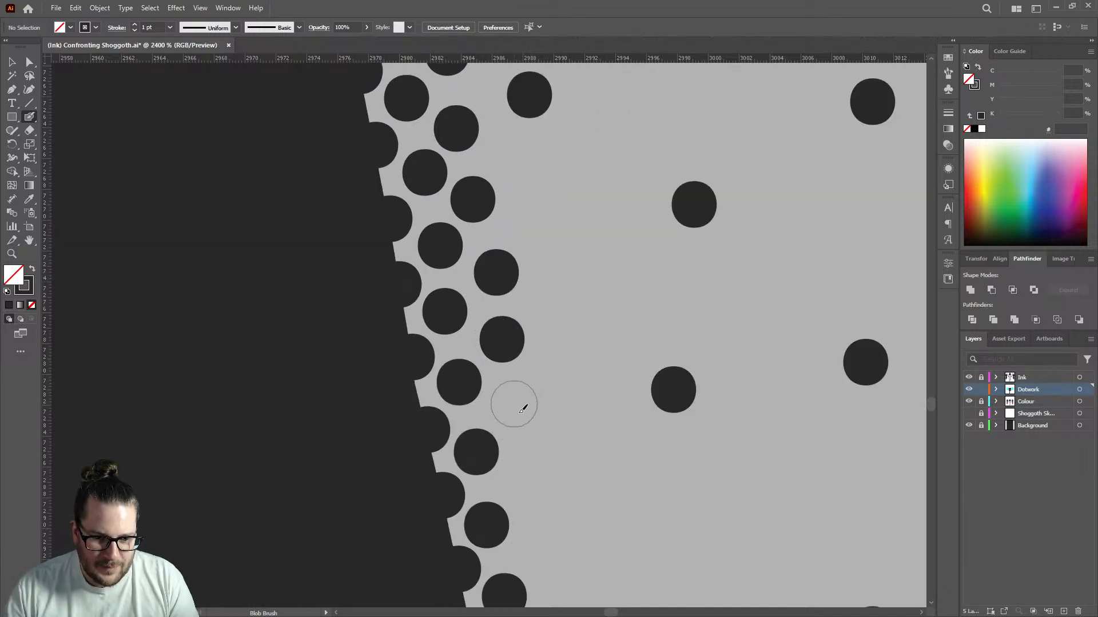
{"action": "left_click", "coordinate": [515, 403]}
{"action": "scroll", "coordinate": [521, 400], "scroll_direction": "down", "scroll_amount": 2}
{"action": "left_click", "coordinate": [527, 401]}
{"action": "scroll", "coordinate": [532, 389], "scroll_direction": "down", "scroll_amount": 2}
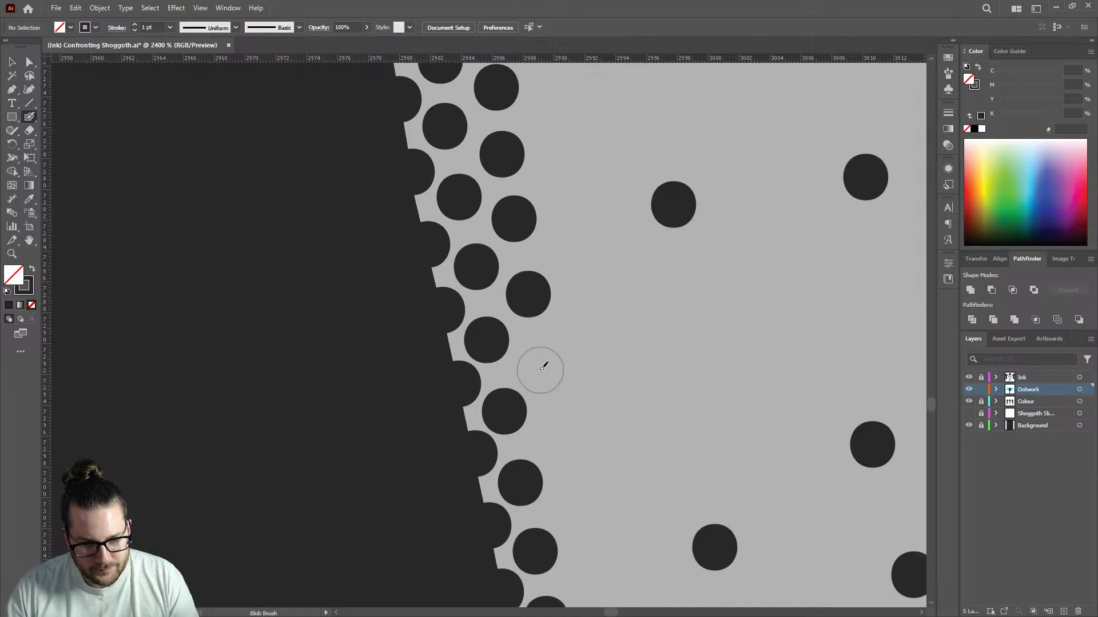
{"action": "left_click", "coordinate": [542, 358]}
{"action": "left_click", "coordinate": [556, 439]}
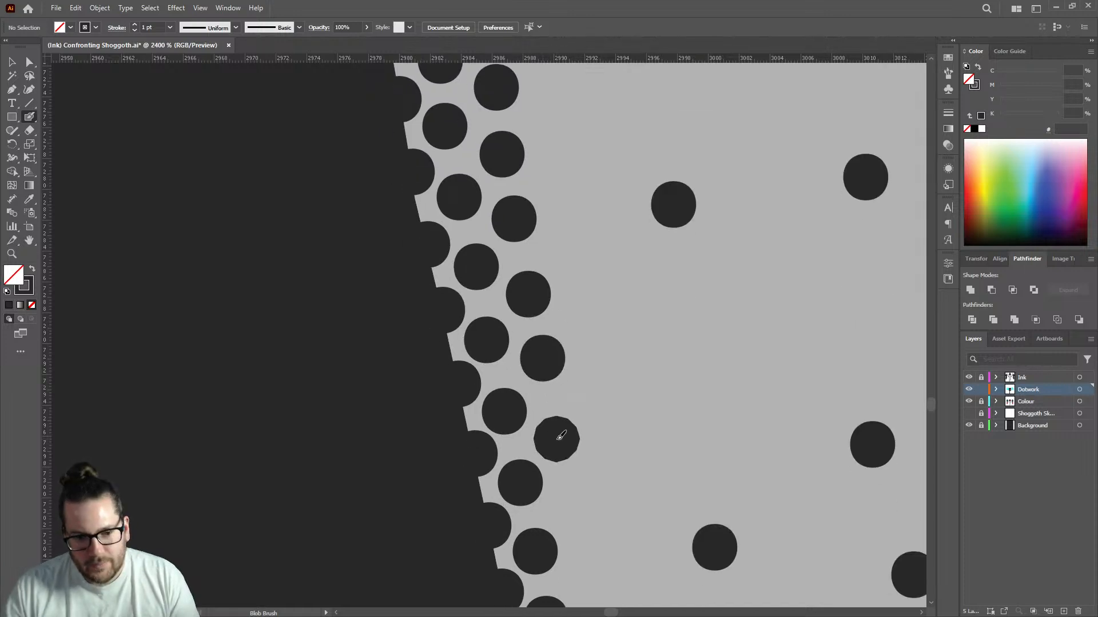
{"action": "left_click", "coordinate": [572, 504]}
Loosen the new column's outer edge with irregularly spaced dots, working from its middle back up the outline.
{"action": "scroll", "coordinate": [533, 405], "scroll_direction": "down", "scroll_amount": 5}
{"action": "scroll", "coordinate": [549, 361], "scroll_direction": "up", "scroll_amount": 3}
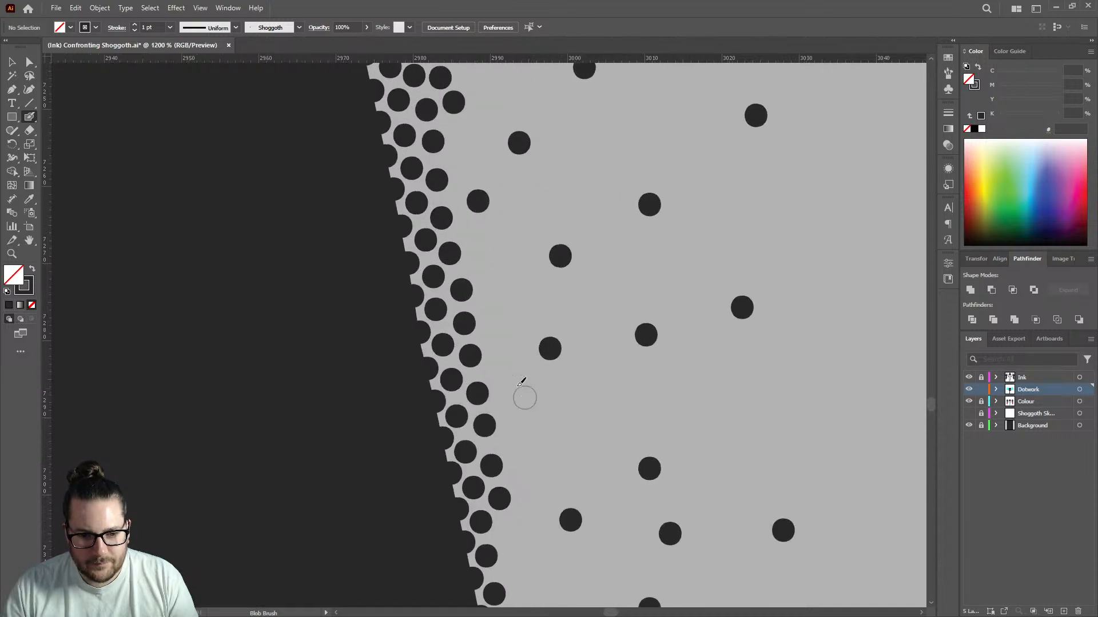
{"action": "left_click", "coordinate": [512, 384]}
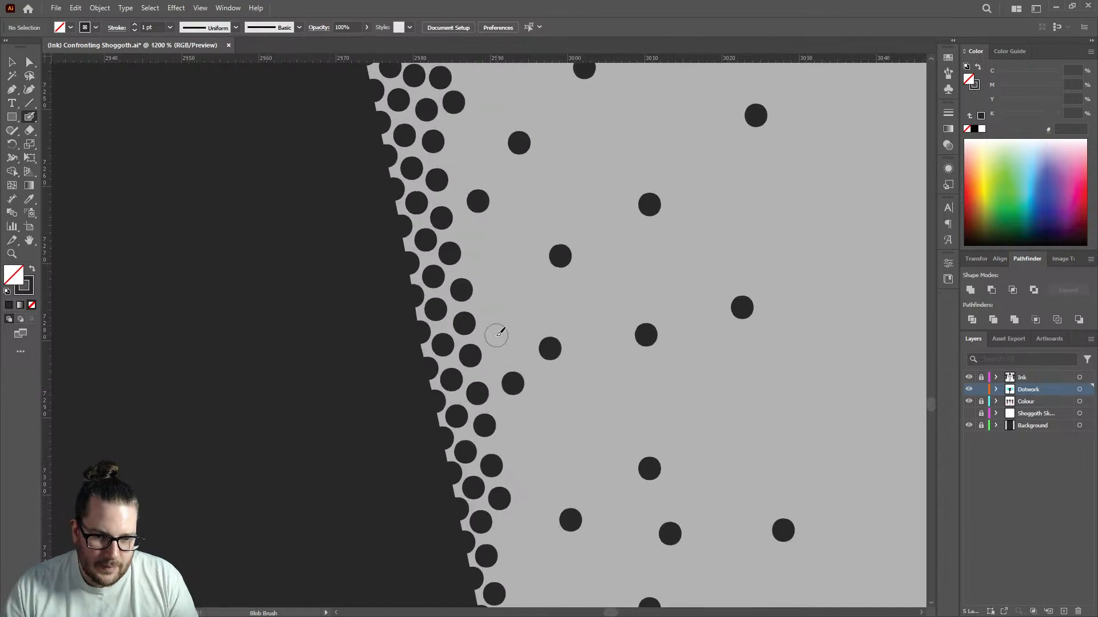
{"action": "left_click", "coordinate": [485, 264]}
{"action": "left_click", "coordinate": [471, 233]}
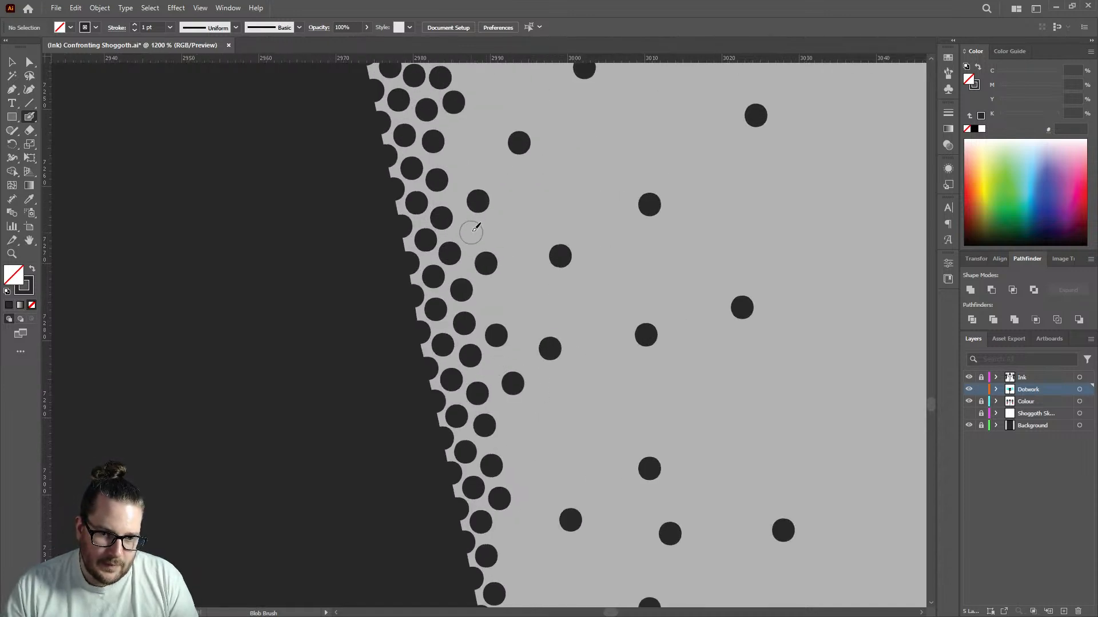
{"action": "left_click", "coordinate": [460, 162]}
{"action": "scroll", "coordinate": [491, 152], "scroll_direction": "up", "scroll_amount": 3}
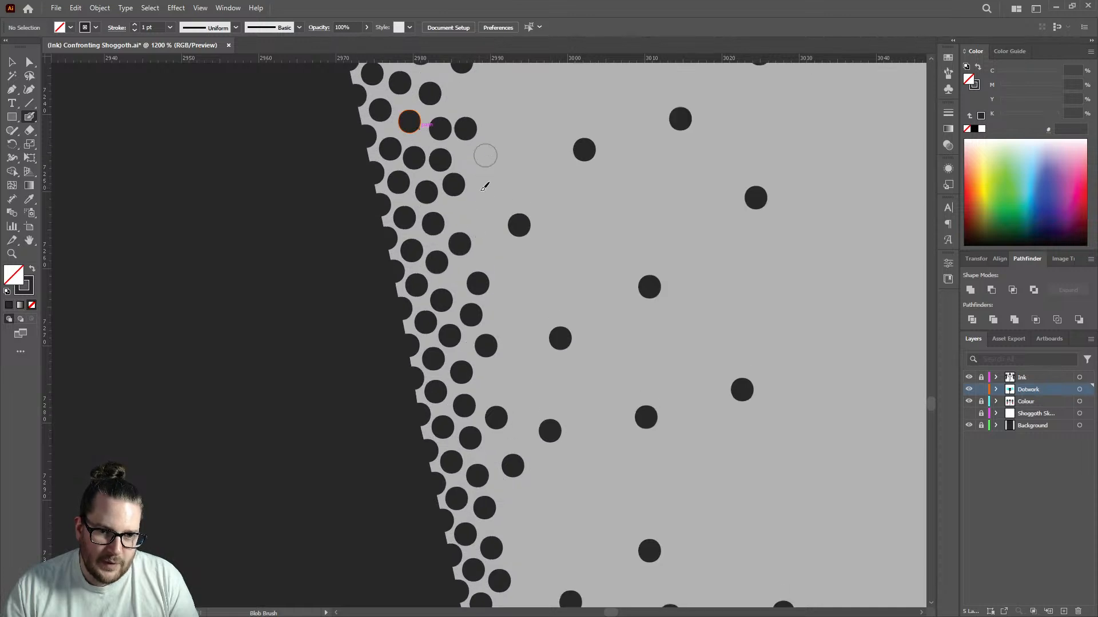
{"action": "left_click", "coordinate": [465, 211]}
{"action": "left_click", "coordinate": [480, 159]}
Fill the gaps along the dense band's outer edge higher up the outline with single dots.
{"action": "scroll", "coordinate": [480, 166], "scroll_direction": "up", "scroll_amount": 4}
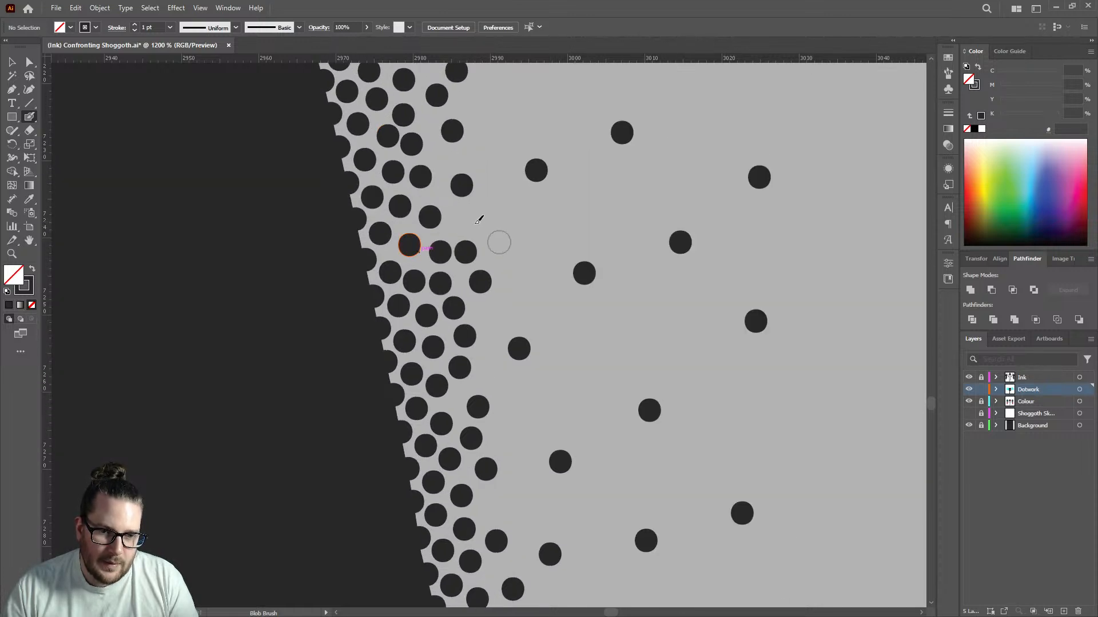
{"action": "left_click", "coordinate": [459, 222]}
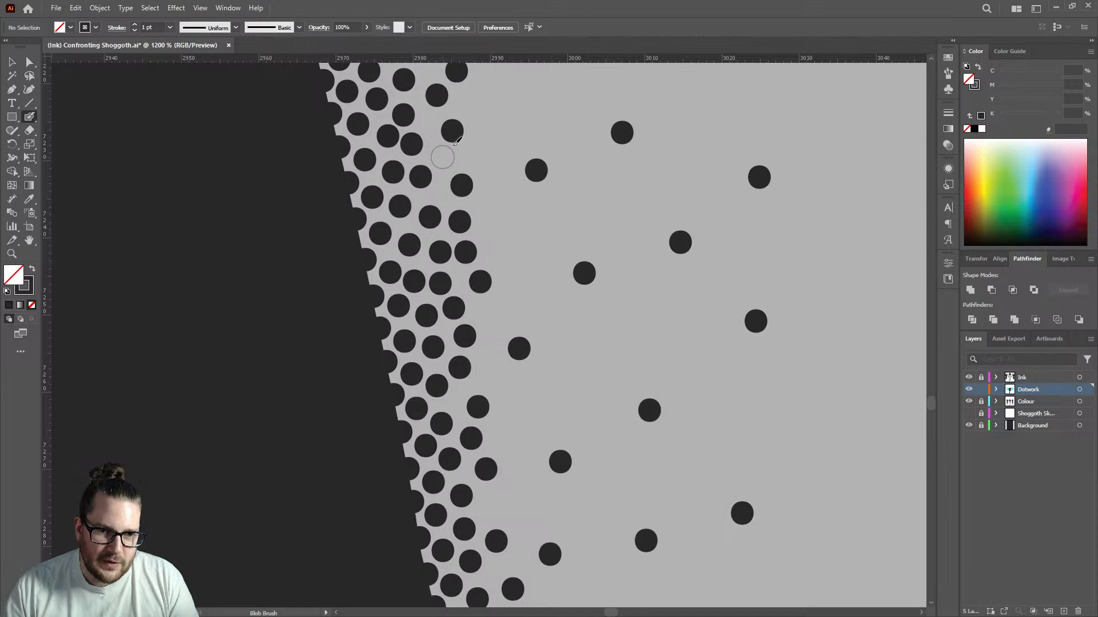
{"action": "left_click", "coordinate": [442, 156]}
{"action": "left_click", "coordinate": [428, 120]}
{"action": "scroll", "coordinate": [500, 195], "scroll_direction": "up", "scroll_amount": 4}
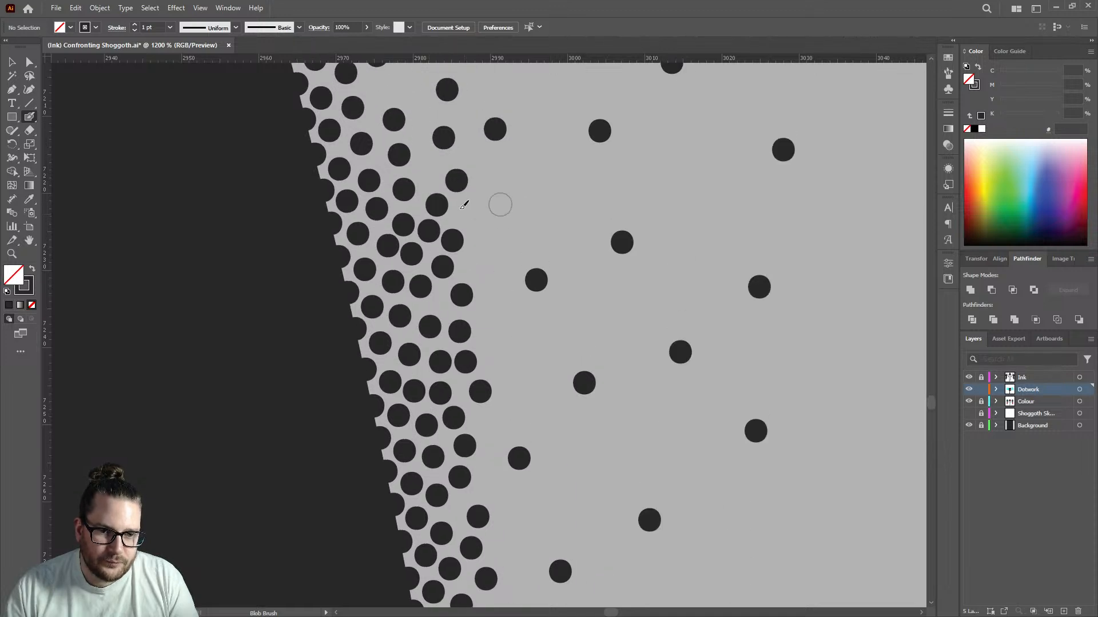
{"action": "left_click", "coordinate": [427, 175]}
Close the gaps between the dense band and the upper fringe with dots set among the existing ones.
{"action": "scroll", "coordinate": [480, 336], "scroll_direction": "down", "scroll_amount": 5}
{"action": "scroll", "coordinate": [460, 276], "scroll_direction": "up", "scroll_amount": 2}
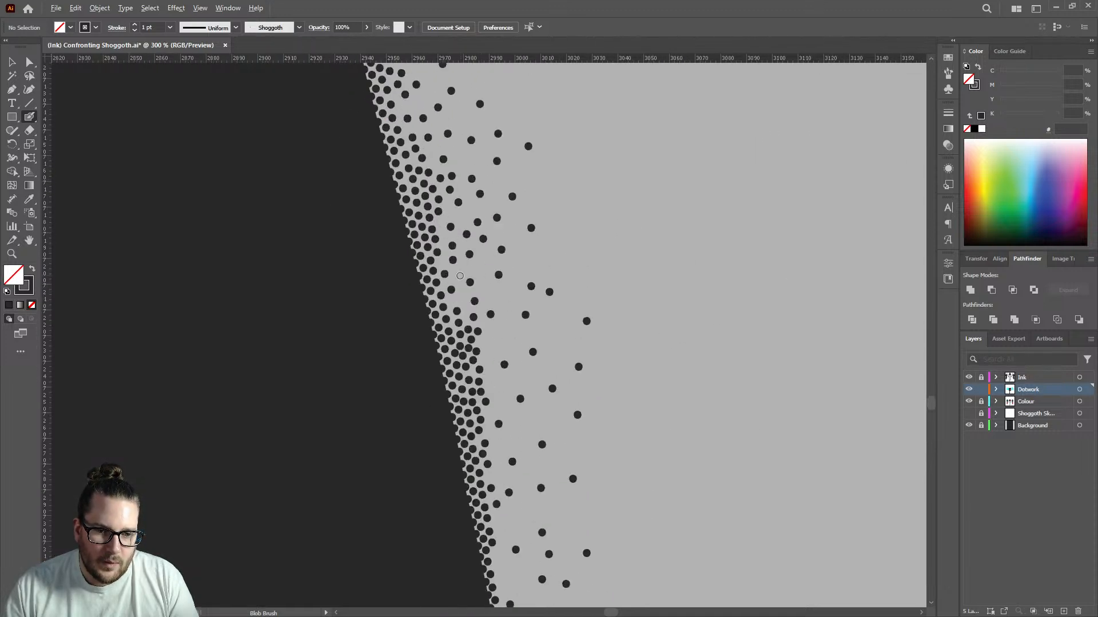
{"action": "scroll", "coordinate": [460, 276], "scroll_direction": "up", "scroll_amount": 2}
{"action": "left_click", "coordinate": [462, 325]}
{"action": "left_click", "coordinate": [437, 328]}
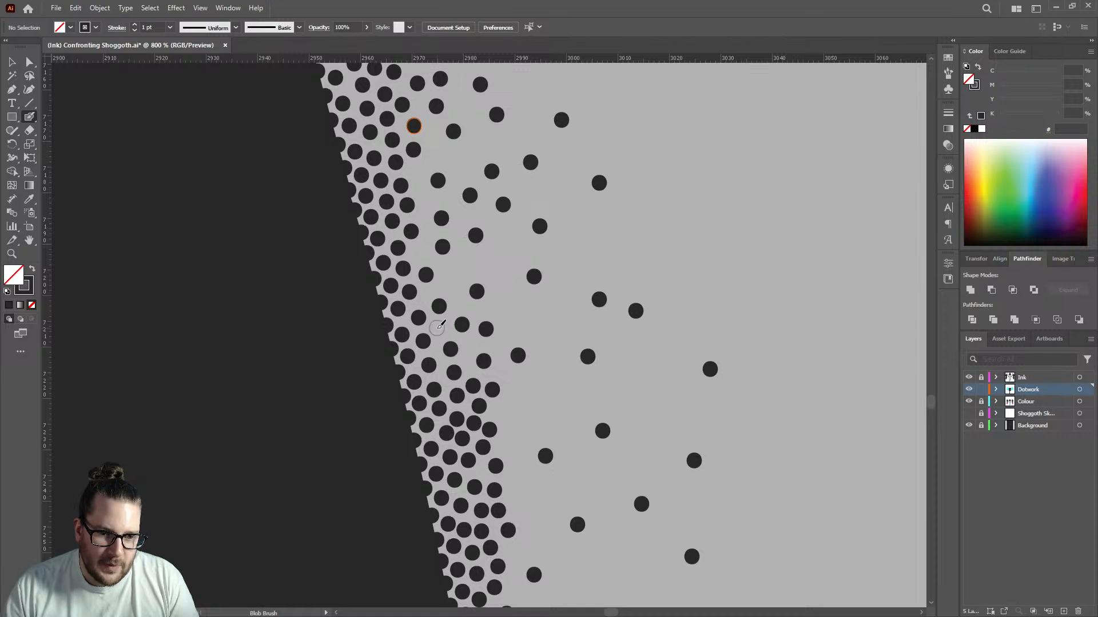
{"action": "left_click", "coordinate": [458, 276]}
{"action": "left_click", "coordinate": [428, 292]}
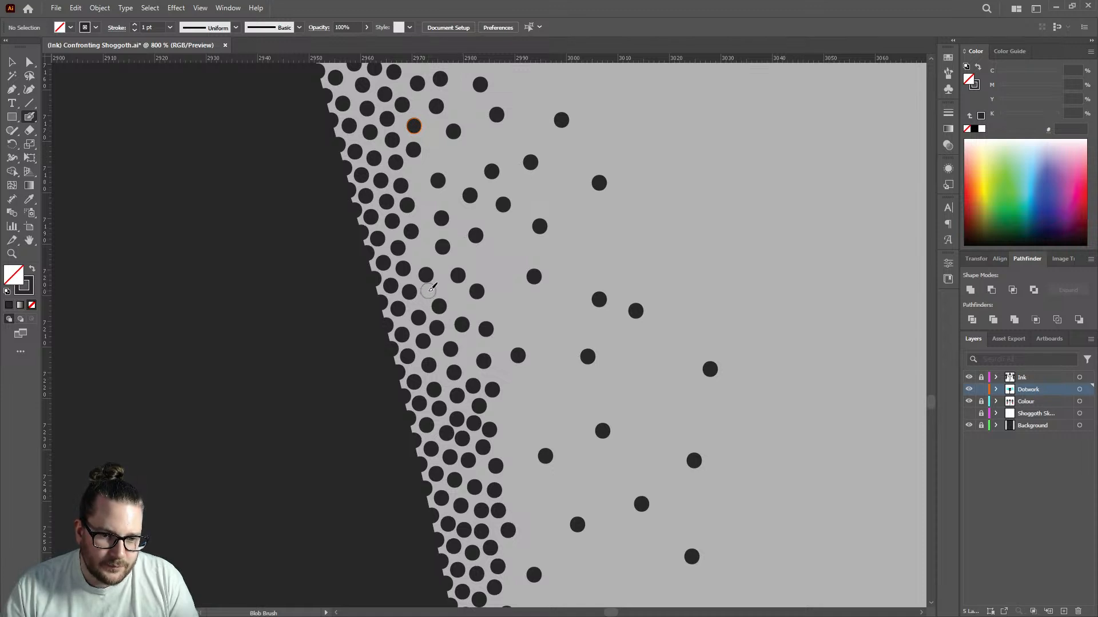
{"action": "left_click", "coordinate": [417, 253]}
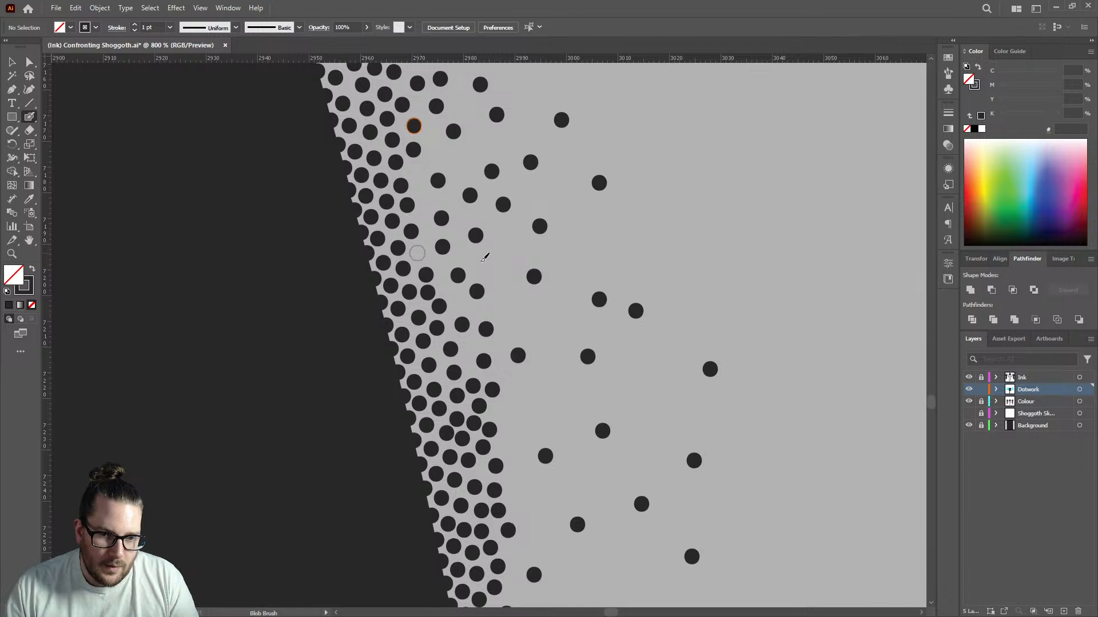
Fill out the middle of the fringe with evenly spaced dots stepping outward from the dense band.
{"action": "left_click", "coordinate": [458, 296]}
{"action": "left_click", "coordinate": [514, 296]}
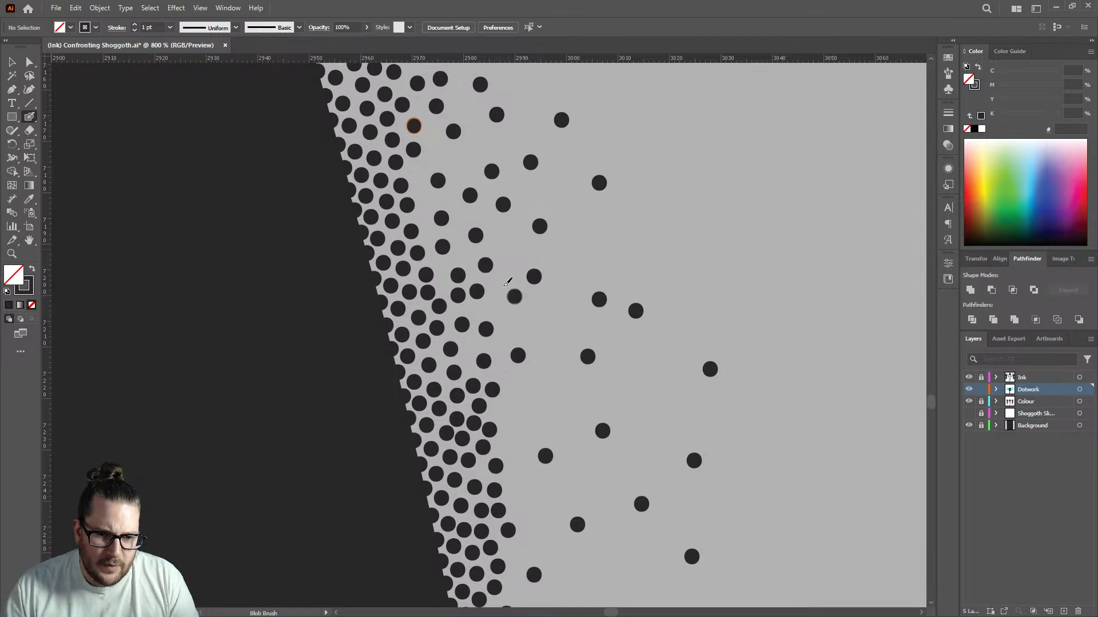
{"action": "left_click", "coordinate": [507, 249]}
{"action": "left_click", "coordinate": [491, 303]}
{"action": "left_click", "coordinate": [515, 330]}
{"action": "left_click", "coordinate": [553, 320]}
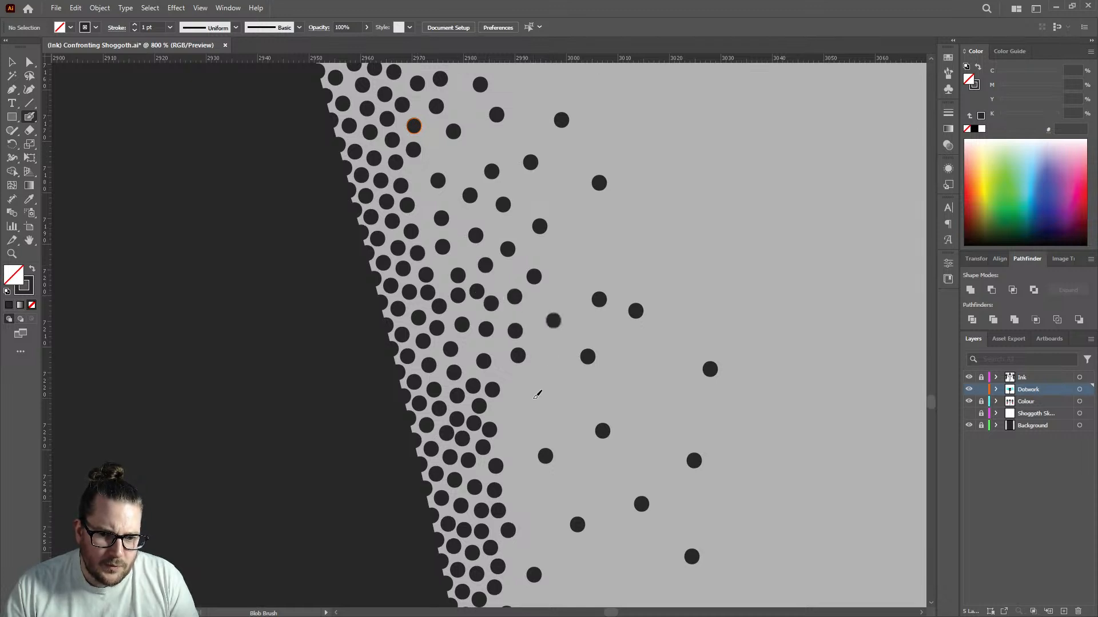
Extend the denser fringe down the outline with dots between the band's outer edge and the sparse outlying dots.
{"action": "left_click", "coordinate": [532, 398]}
{"action": "left_click", "coordinate": [507, 411]}
{"action": "left_click", "coordinate": [513, 444]}
{"action": "left_click", "coordinate": [562, 413]}
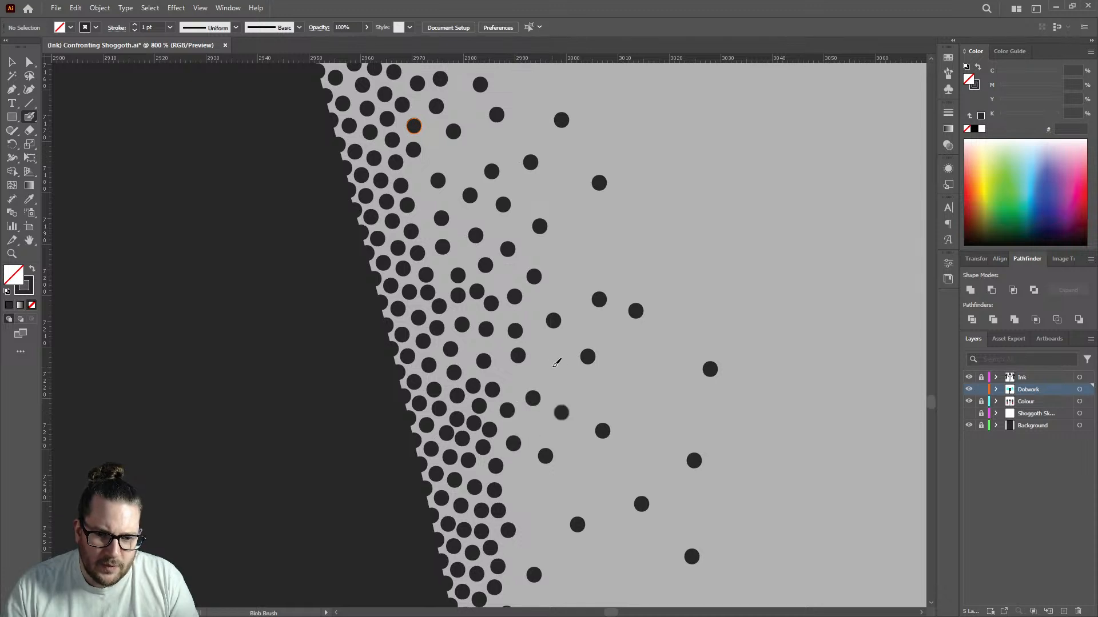
{"action": "left_click", "coordinate": [550, 361]}
{"action": "left_click", "coordinate": [520, 489]}
{"action": "left_click", "coordinate": [578, 475]}
{"action": "left_click", "coordinate": [543, 521]}
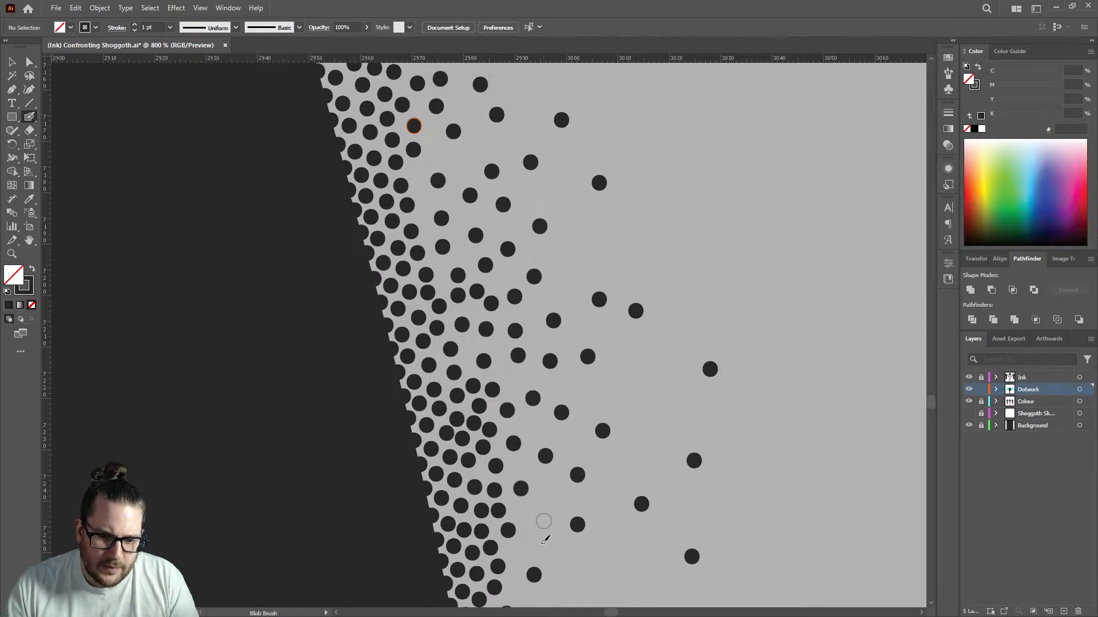
{"action": "left_click", "coordinate": [575, 564]}
Fill the remaining gaps at the dense band's outer edge, redoing the misplaced dot near the band's upper part.
{"action": "left_click", "coordinate": [510, 381]}
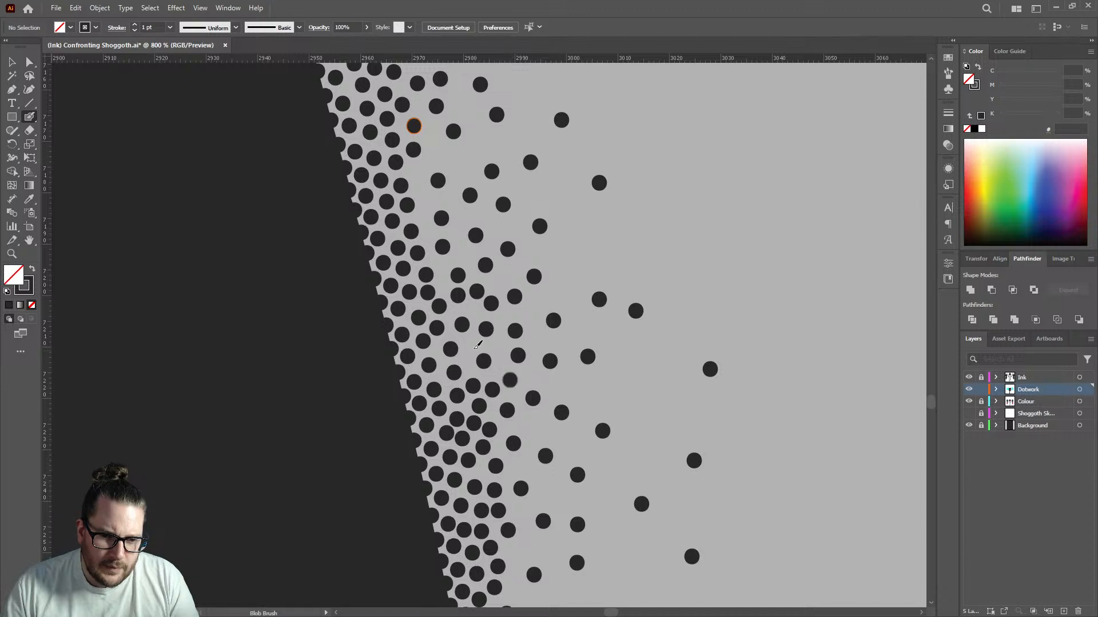
{"action": "left_click", "coordinate": [468, 342]}
{"action": "left_click", "coordinate": [427, 199]}
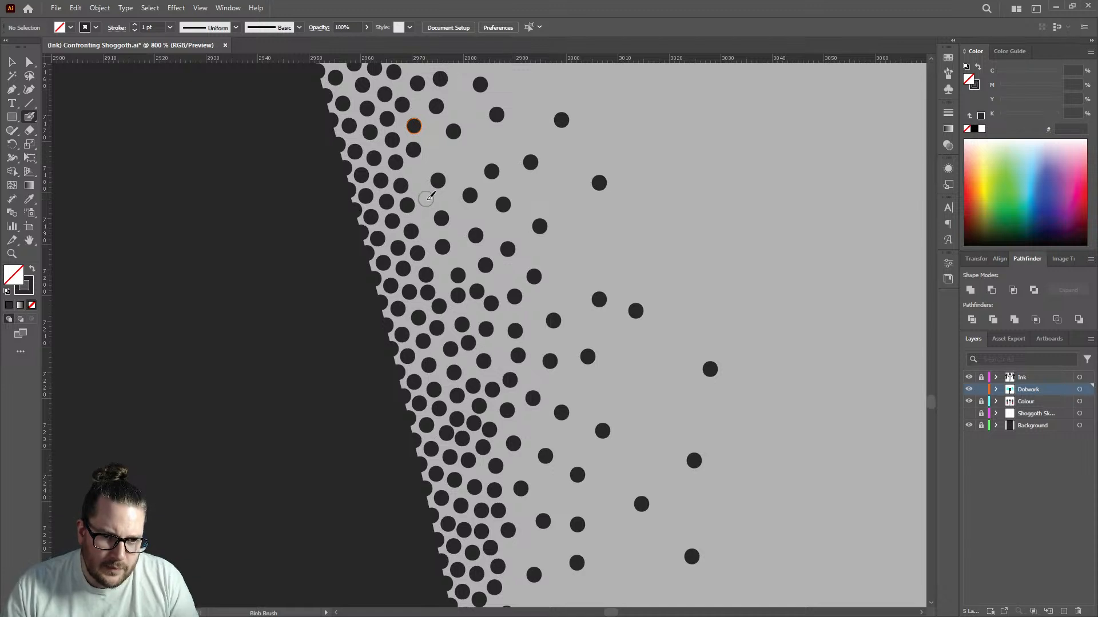
{"action": "left_click", "coordinate": [415, 167]}
{"action": "key", "text": "ctrl+z"}
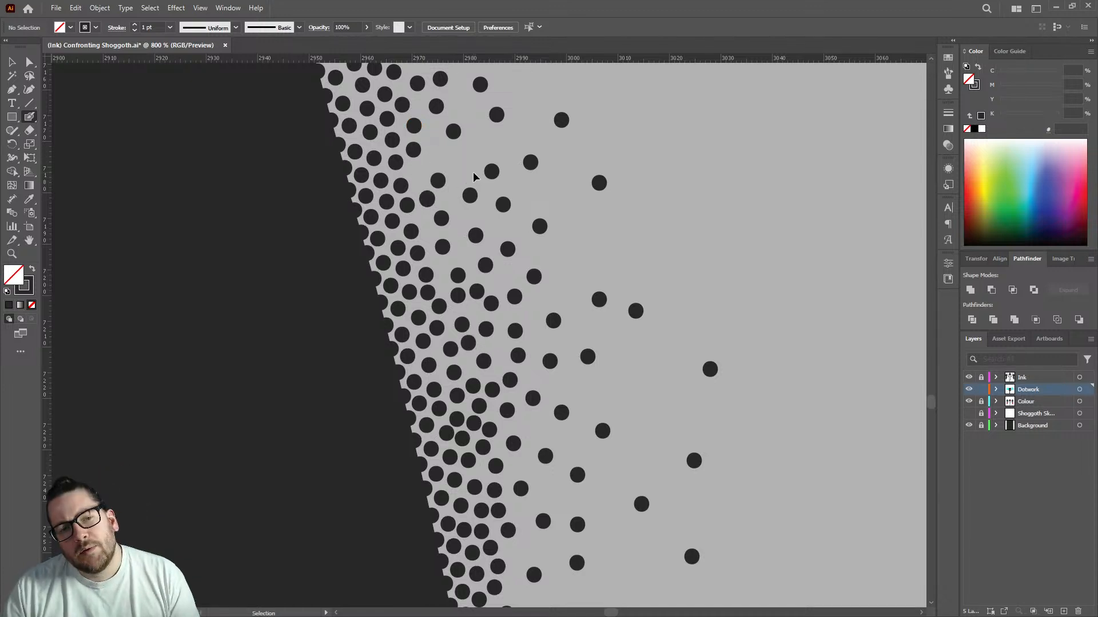
{"action": "left_click", "coordinate": [427, 198]}
{"action": "left_click", "coordinate": [415, 169]}
Even out the upper fringe with four dots in the open spaces between the scattered ones.
{"action": "left_click", "coordinate": [447, 149]}
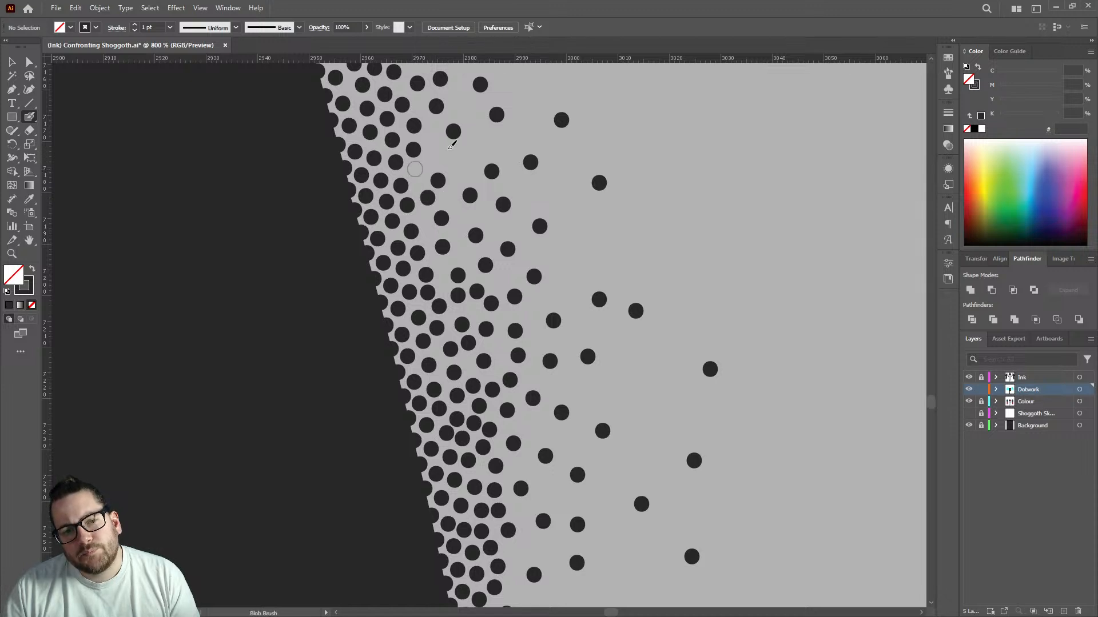
{"action": "left_click", "coordinate": [433, 135]}
{"action": "left_click", "coordinate": [467, 162]}
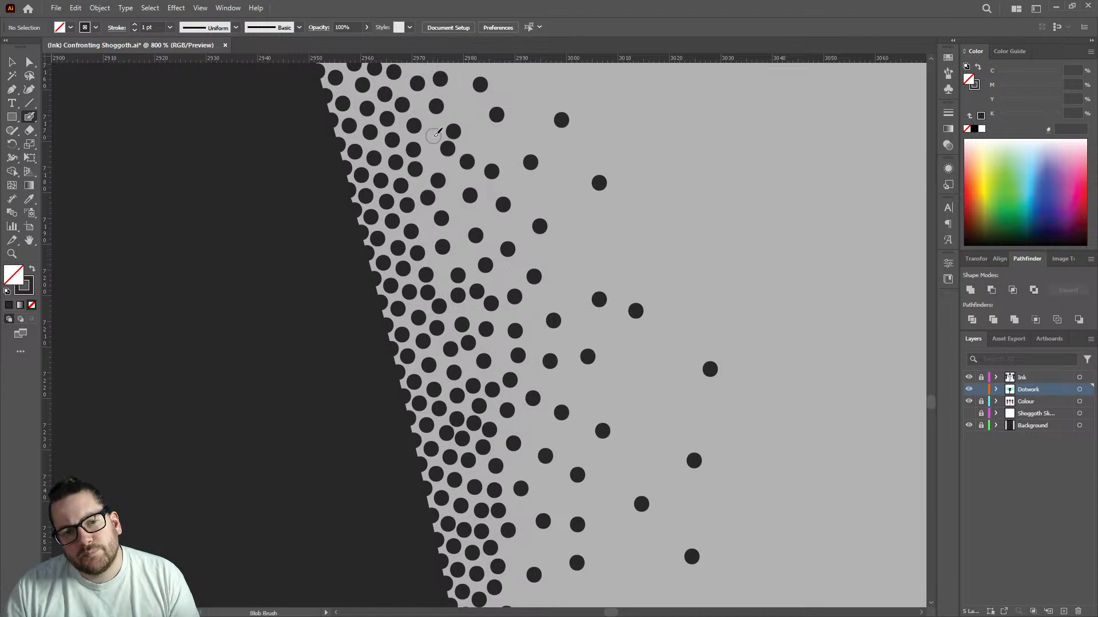
{"action": "left_click", "coordinate": [461, 218]}
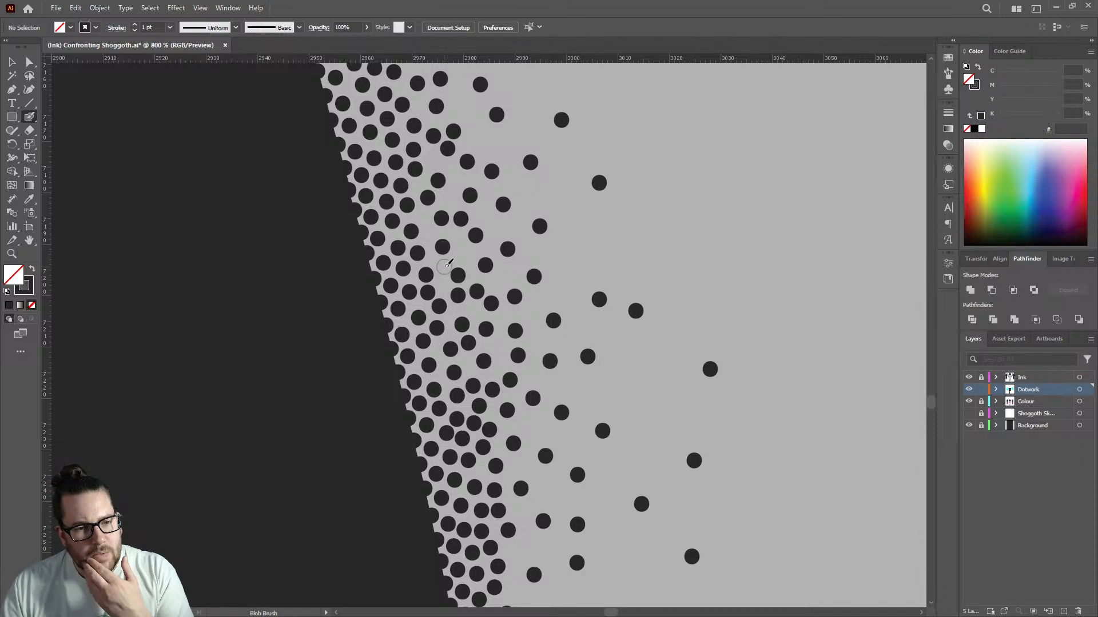
Examine the stippled shading along the leg's outer outline from the hip down to the knee.
{"action": "scroll", "coordinate": [445, 292], "scroll_direction": "down", "scroll_amount": 3}
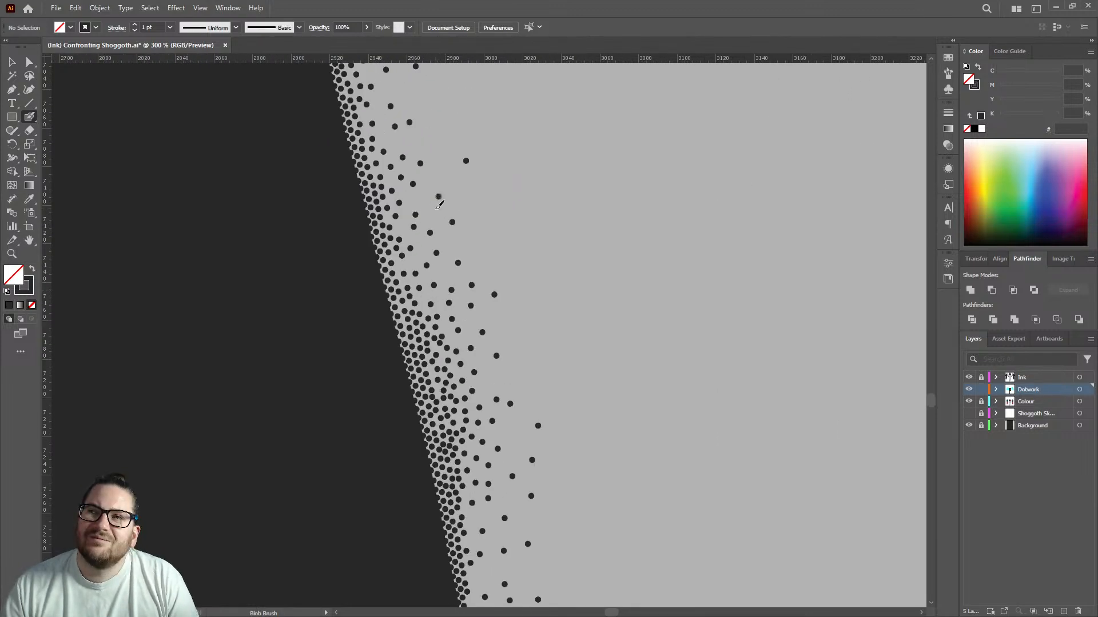
{"action": "scroll", "coordinate": [451, 229], "scroll_direction": "down", "scroll_amount": 5}
{"action": "scroll", "coordinate": [460, 214], "scroll_direction": "up", "scroll_amount": 3}
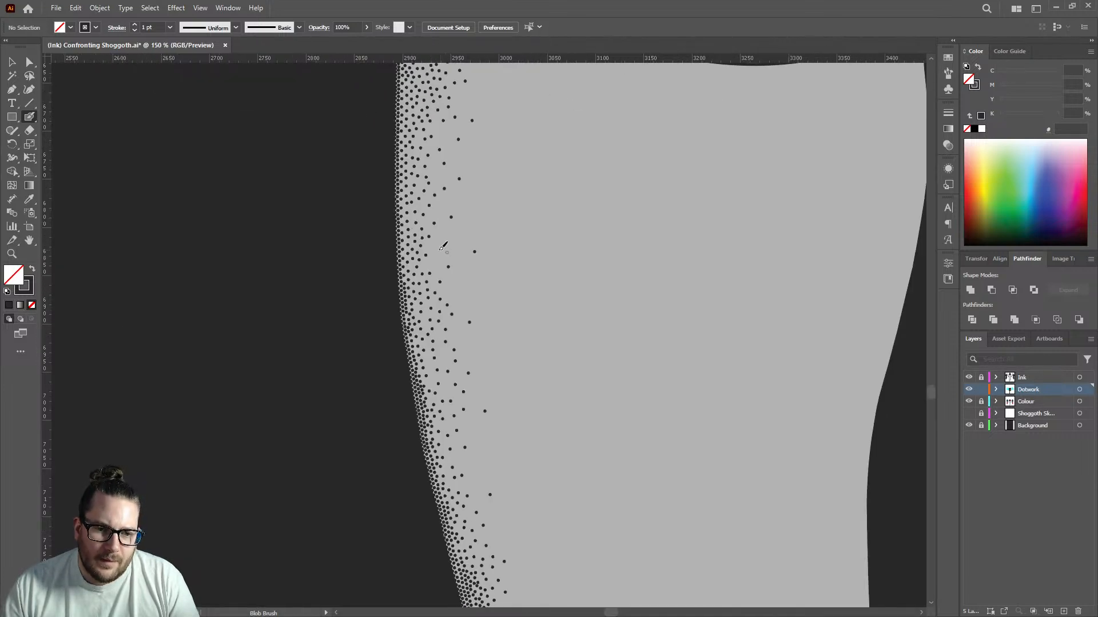
{"action": "scroll", "coordinate": [489, 226], "scroll_direction": "down", "scroll_amount": 4}
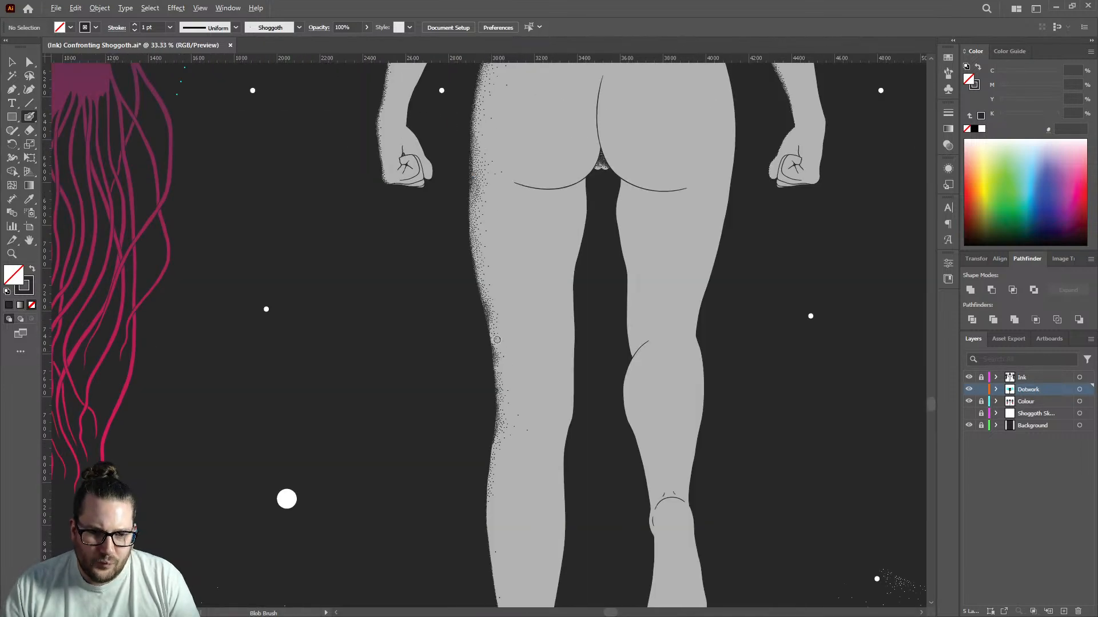
{"action": "scroll", "coordinate": [496, 340], "scroll_direction": "up", "scroll_amount": 9}
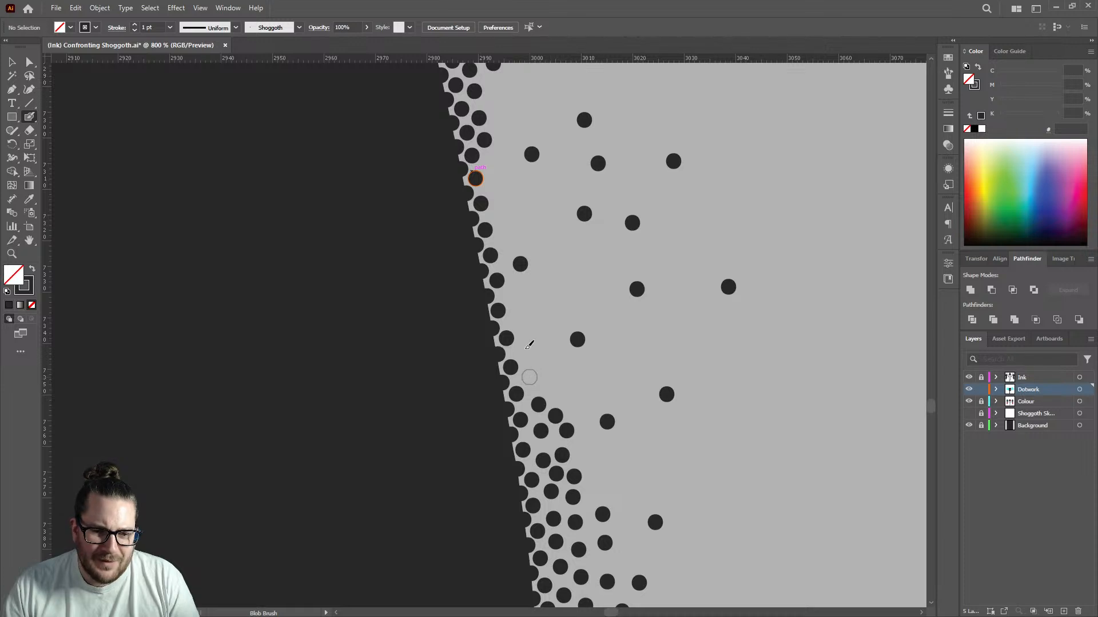
Thicken the thin stretch of stippling along the thigh's outer outline with another column of closely spaced dots up its outer edge.
{"action": "left_click", "coordinate": [523, 352]}
{"action": "left_click", "coordinate": [520, 318]}
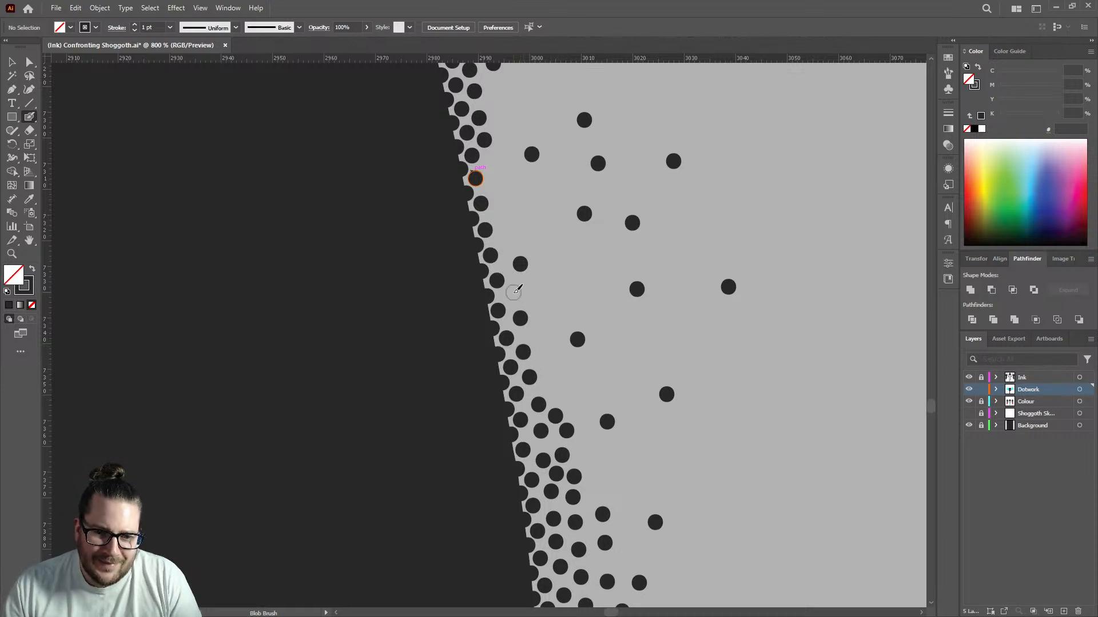
{"action": "left_click", "coordinate": [513, 292]}
{"action": "left_click", "coordinate": [506, 236]}
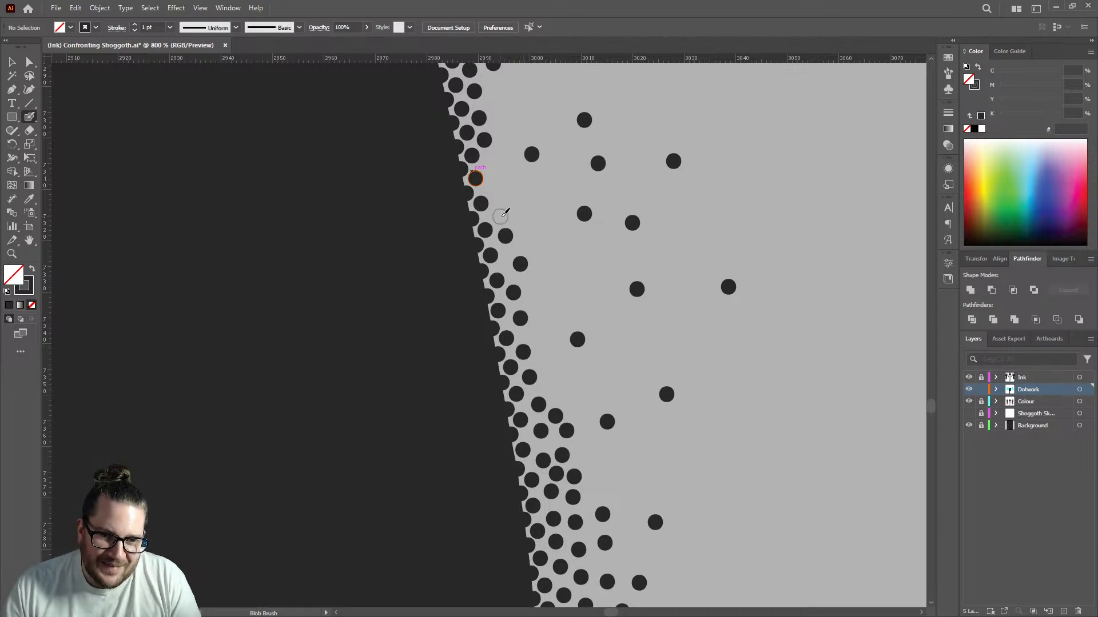
{"action": "left_click", "coordinate": [494, 184]}
{"action": "left_click", "coordinate": [493, 162]}
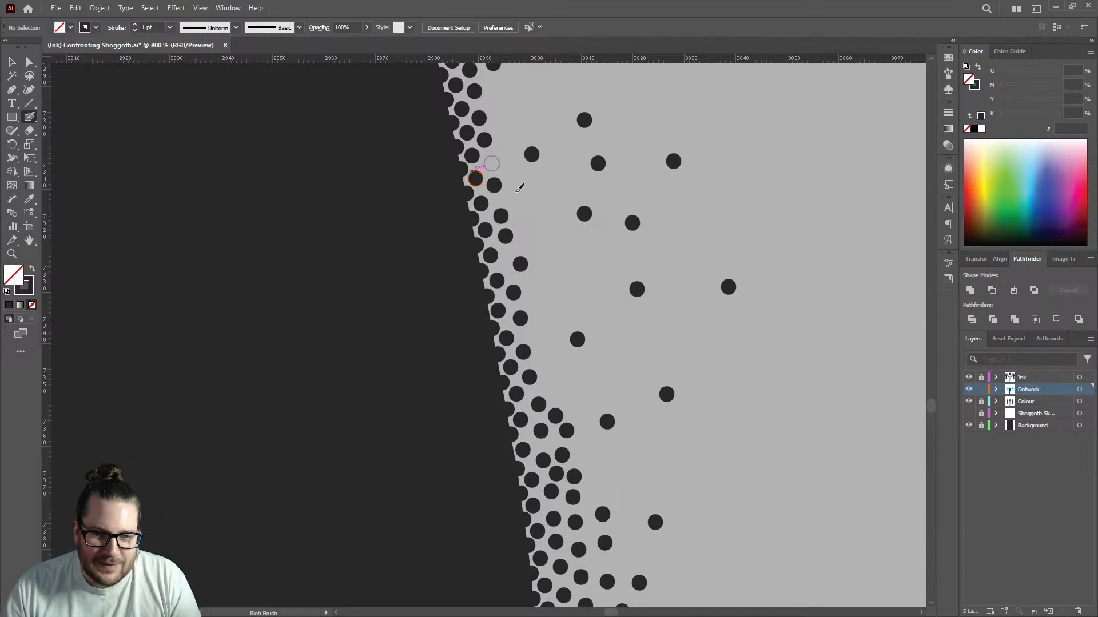
{"action": "left_click", "coordinate": [500, 126]}
{"action": "scroll", "coordinate": [508, 240], "scroll_direction": "down", "scroll_amount": 3}
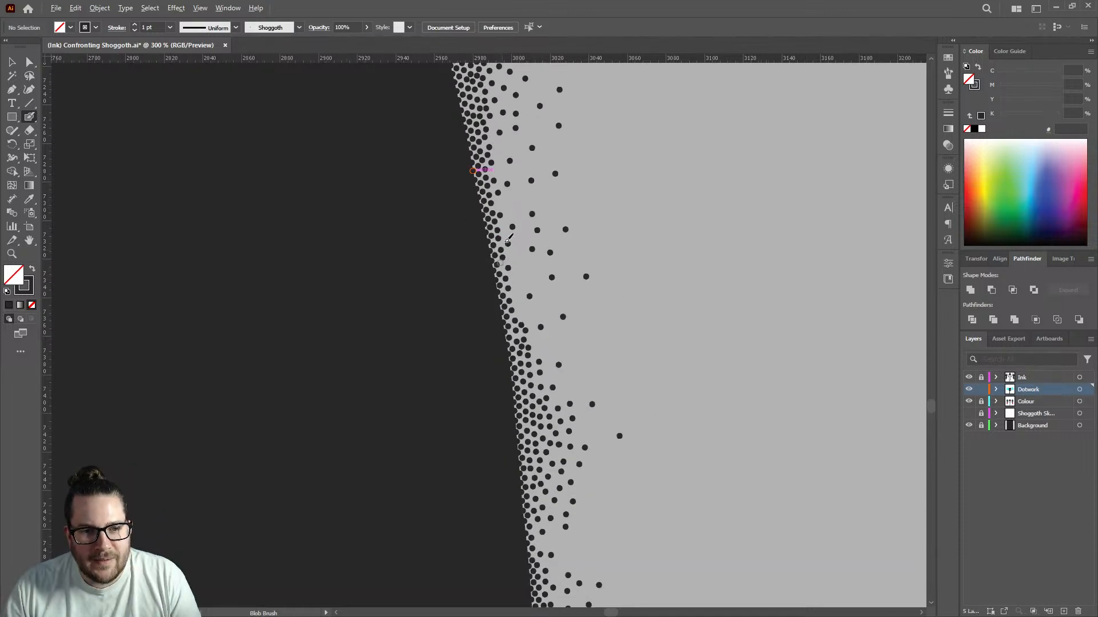
{"action": "scroll", "coordinate": [508, 240], "scroll_direction": "up", "scroll_amount": 4}
{"action": "left_click", "coordinate": [462, 223]}
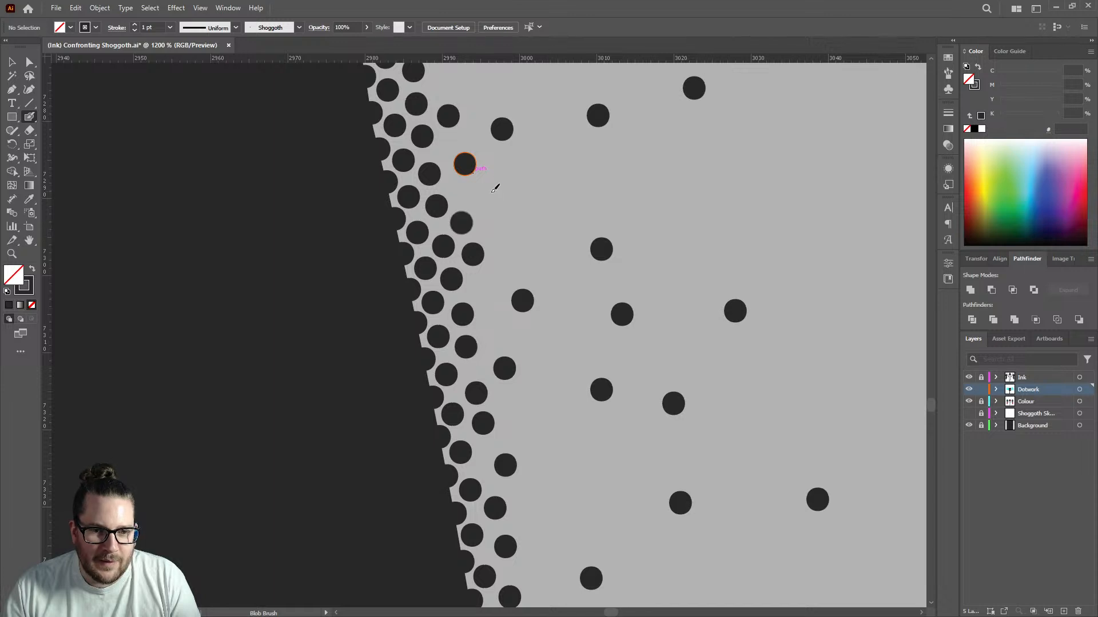
Fill the gaps further up the thigh's outline, placing dots at the dense band's outer edge and among the nearest scattered dots.
{"action": "scroll", "coordinate": [496, 188], "scroll_direction": "down", "scroll_amount": 3}
{"action": "scroll", "coordinate": [456, 229], "scroll_direction": "up", "scroll_amount": 2}
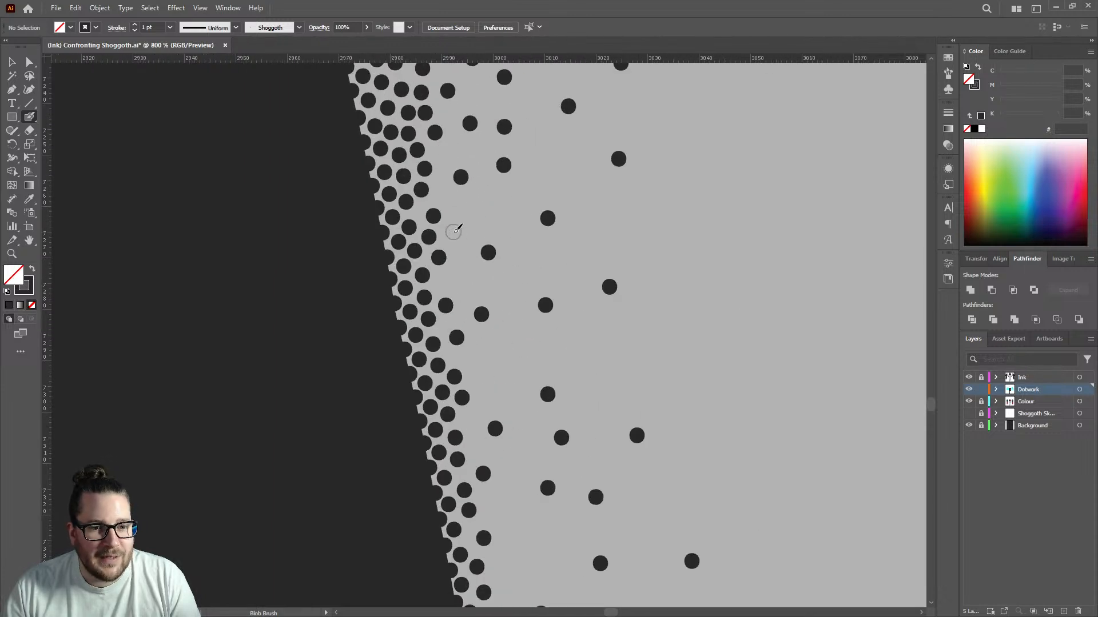
{"action": "left_click", "coordinate": [447, 236]}
{"action": "left_click", "coordinate": [460, 207]}
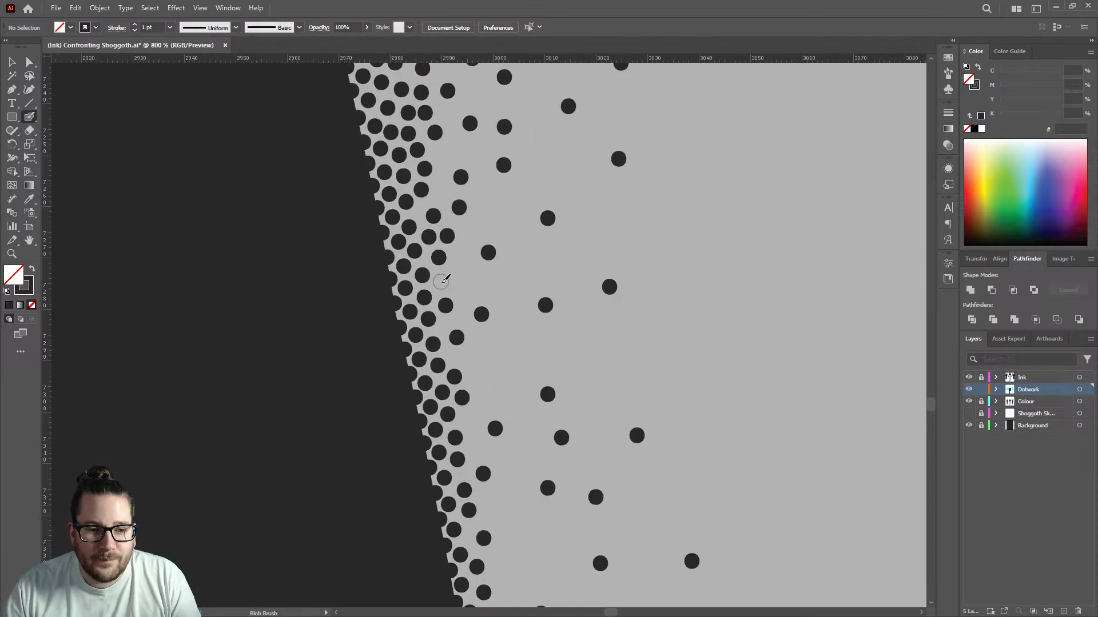
{"action": "left_click", "coordinate": [466, 285]}
{"action": "left_click", "coordinate": [489, 214]}
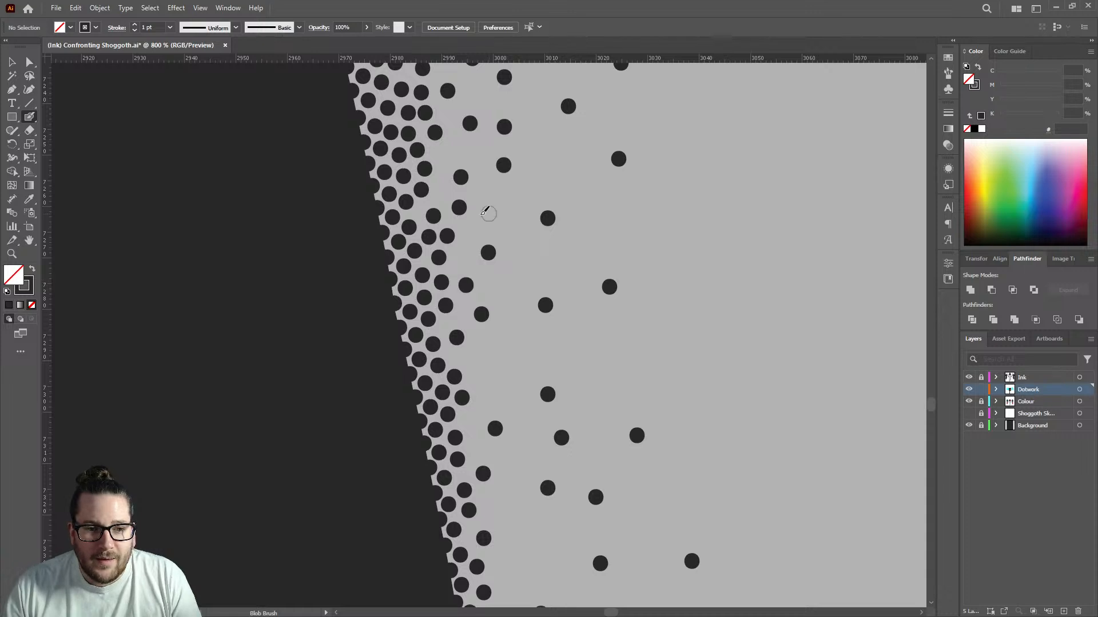
{"action": "left_click", "coordinate": [442, 191]}
{"action": "left_click", "coordinate": [445, 155]}
{"action": "left_click", "coordinate": [479, 149]}
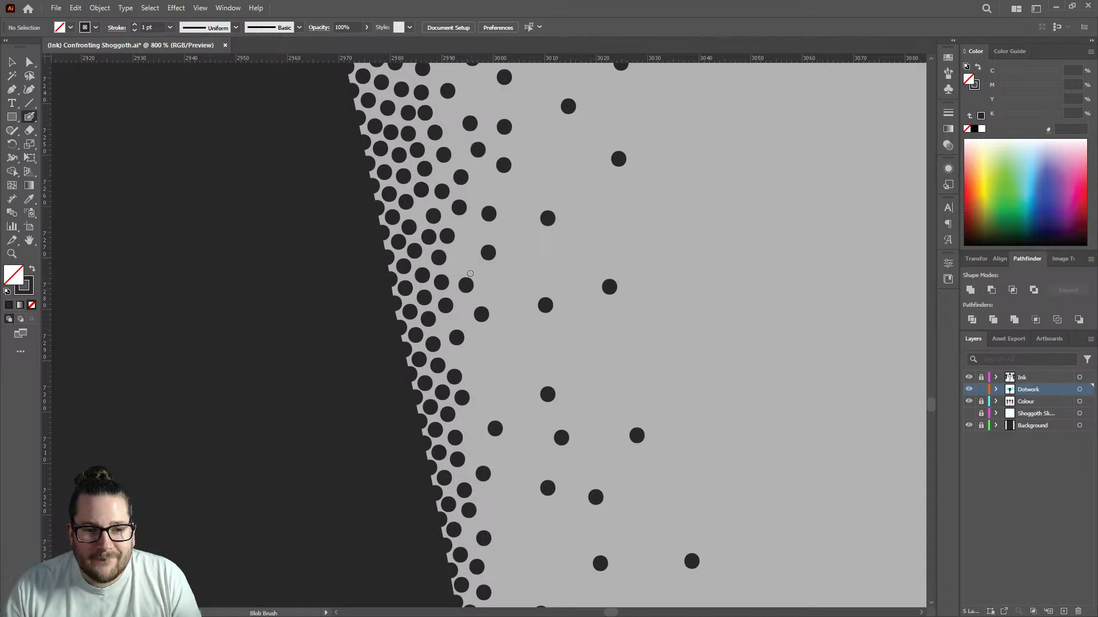
Widen the band's middle stretch with dots in the gaps along its outer edge and two looser ones among the scattered dots.
{"action": "scroll", "coordinate": [480, 251], "scroll_direction": "down", "scroll_amount": 3}
{"action": "scroll", "coordinate": [489, 244], "scroll_direction": "up", "scroll_amount": 3}
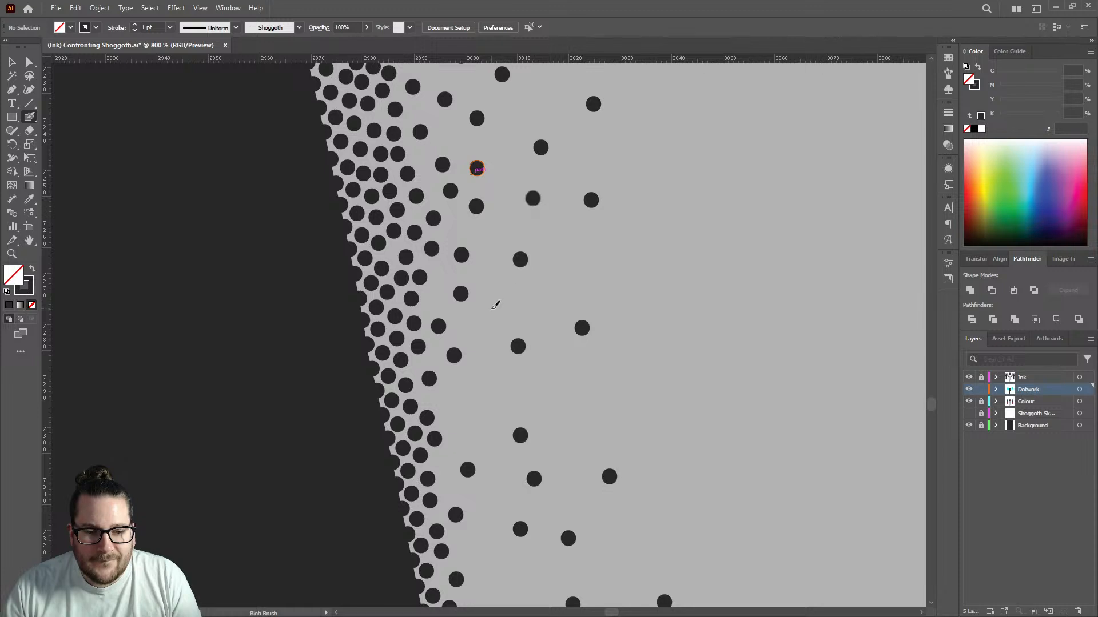
{"action": "left_click", "coordinate": [491, 308]}
{"action": "left_click", "coordinate": [429, 399]}
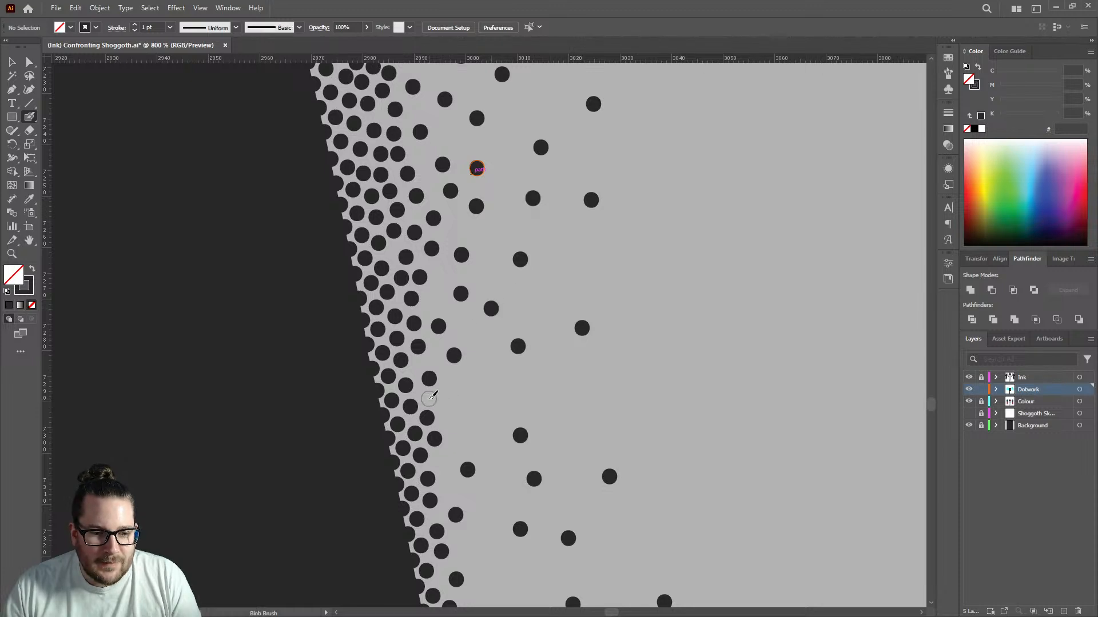
{"action": "left_click", "coordinate": [442, 460]}
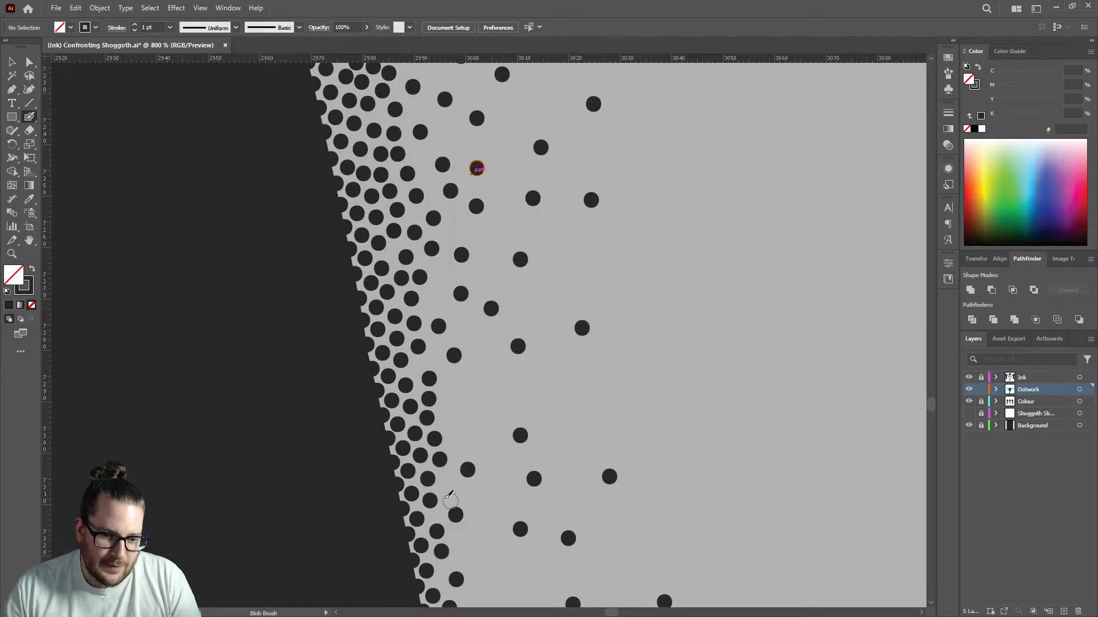
{"action": "left_click", "coordinate": [471, 409]}
{"action": "left_click", "coordinate": [447, 415]}
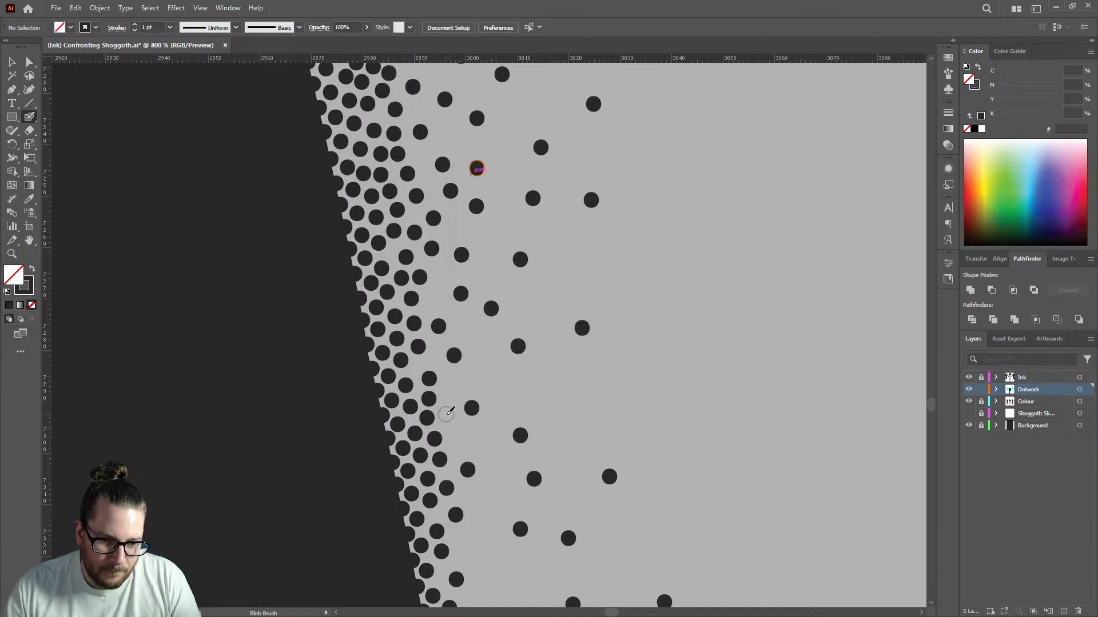
{"action": "left_click", "coordinate": [450, 391]}
{"action": "left_click", "coordinate": [435, 355]}
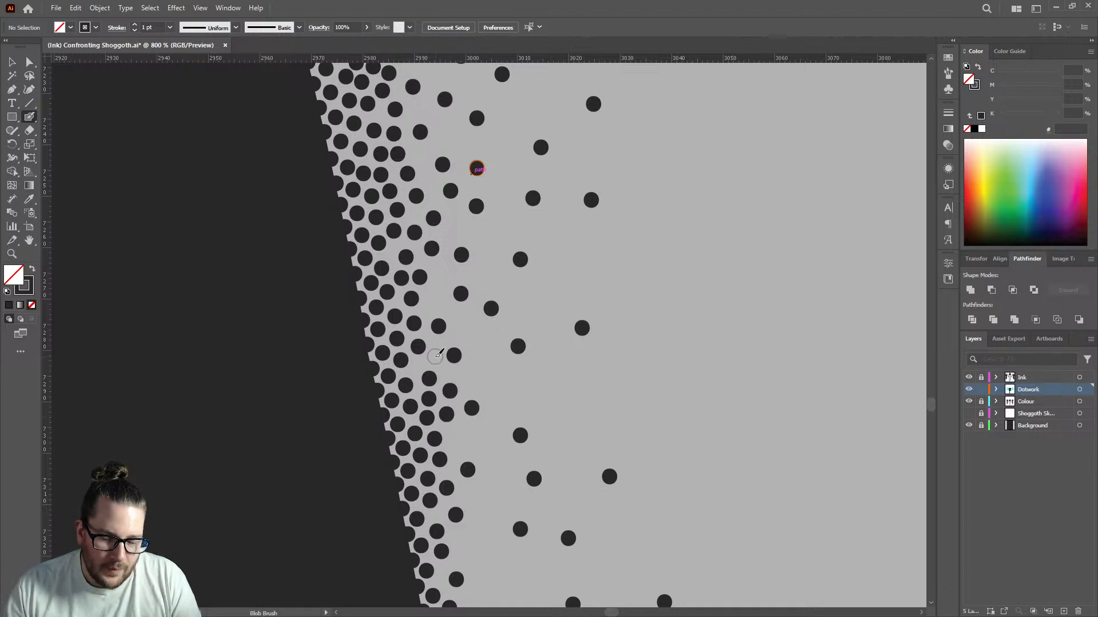
{"action": "left_click", "coordinate": [430, 370]}
{"action": "left_click", "coordinate": [427, 310]}
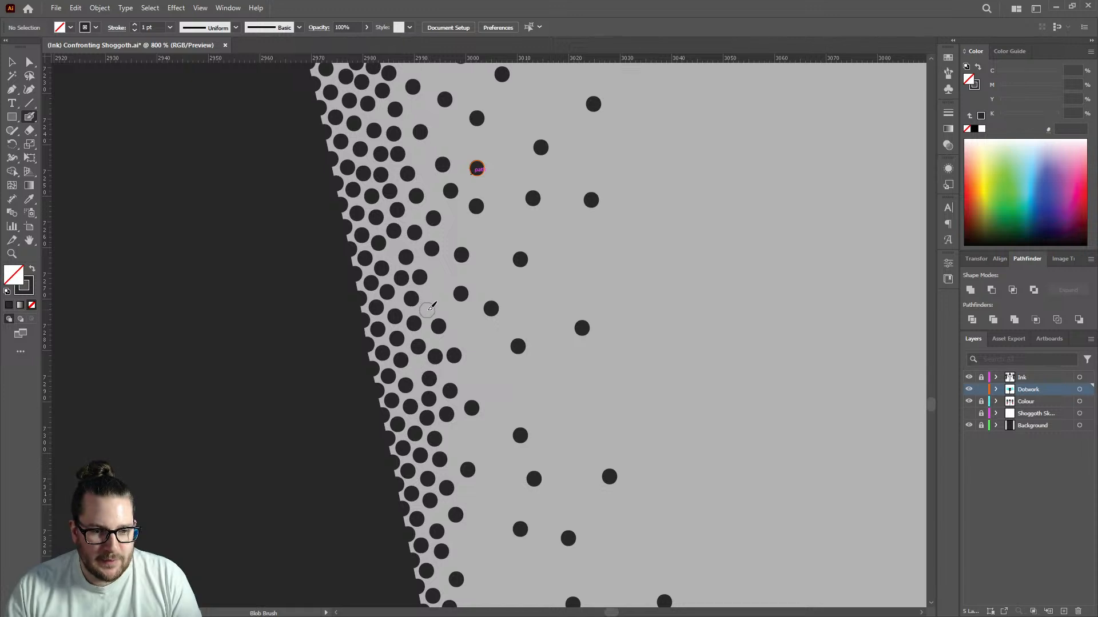
Soften the transition above that stretch with dots between the dense band's outer edge and the sparse outlying dots.
{"action": "left_click", "coordinate": [454, 336]}
{"action": "left_click", "coordinate": [481, 373]}
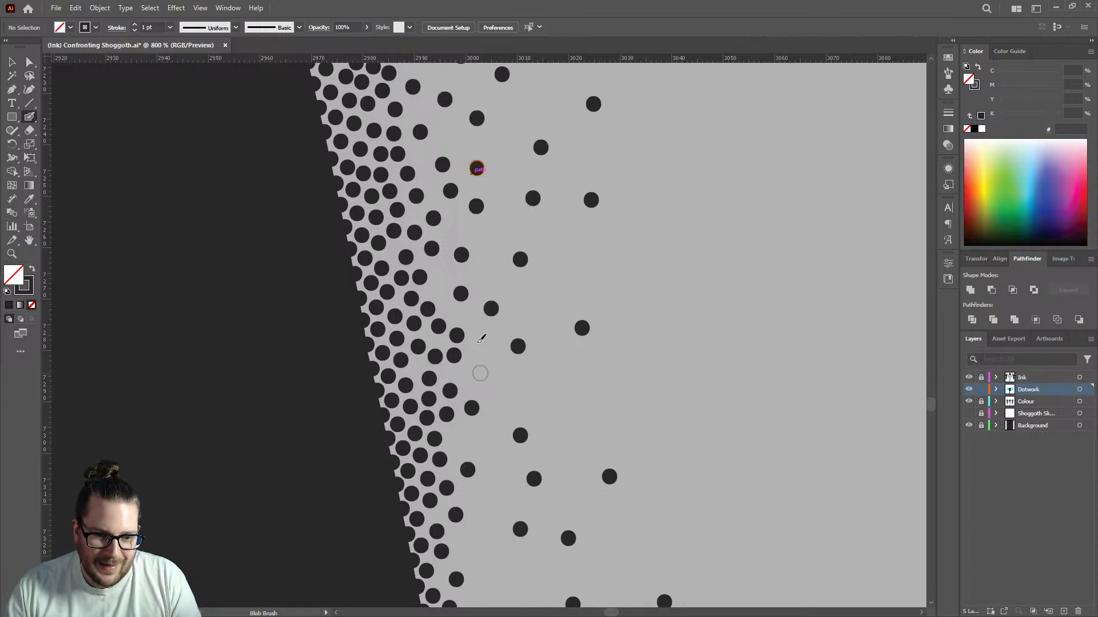
{"action": "left_click", "coordinate": [458, 311]}
{"action": "left_click", "coordinate": [483, 344]}
{"action": "left_click", "coordinate": [435, 290]}
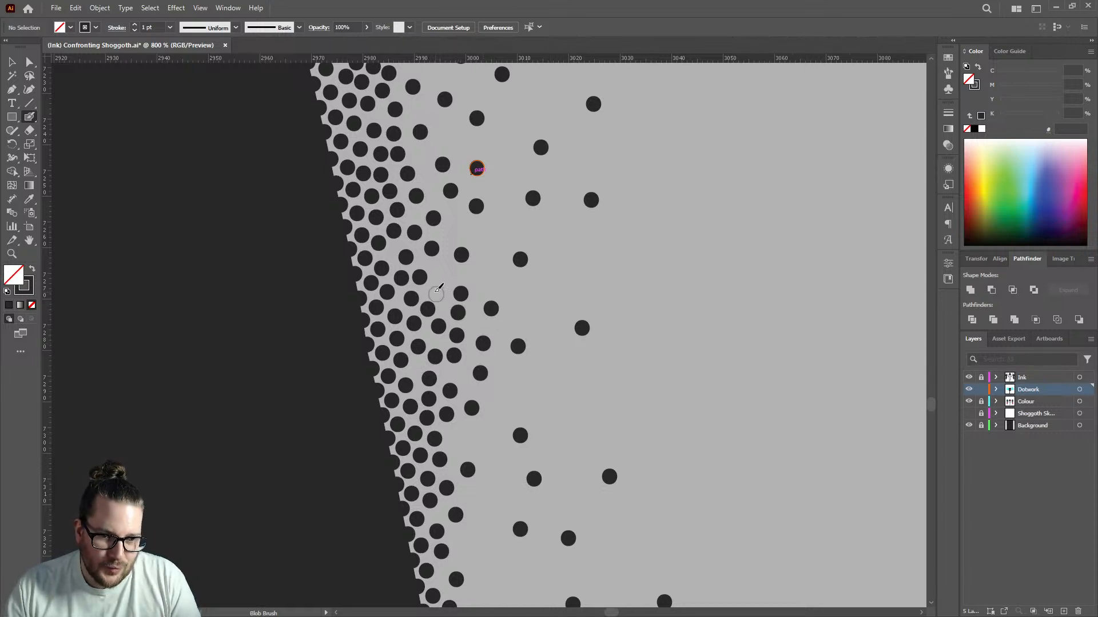
{"action": "left_click", "coordinate": [487, 276]}
{"action": "left_click", "coordinate": [442, 267]}
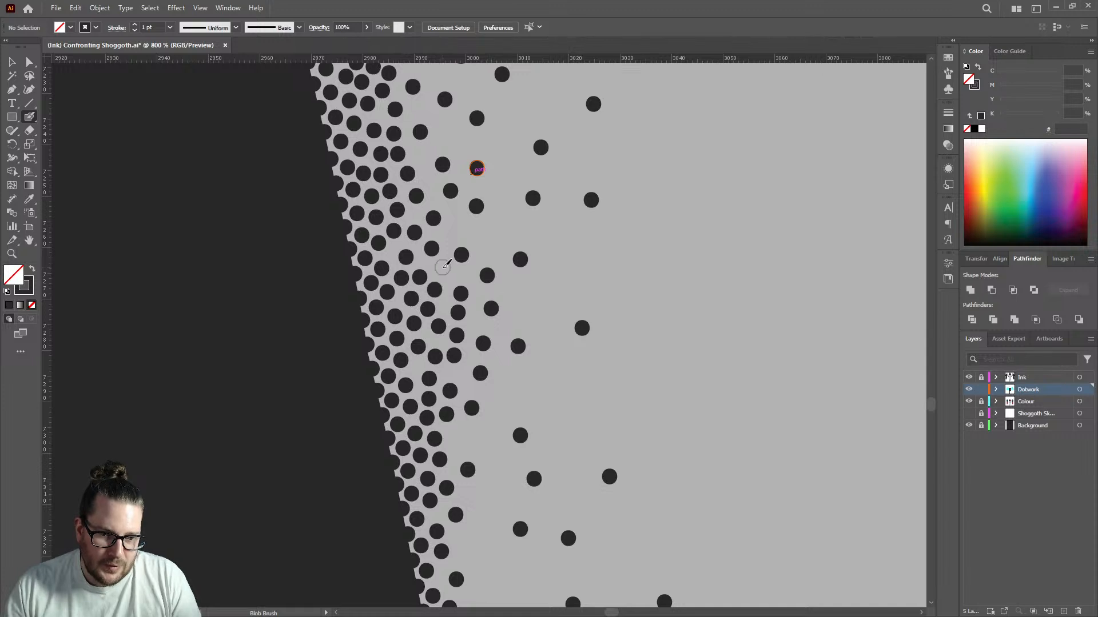
{"action": "left_click", "coordinate": [453, 229]}
{"action": "left_click", "coordinate": [489, 237]}
Continue the looser fringe down the thigh with dots just outside the dense band and one farther out among the scattered dots.
{"action": "left_click", "coordinate": [437, 429]}
{"action": "left_click", "coordinate": [455, 440]}
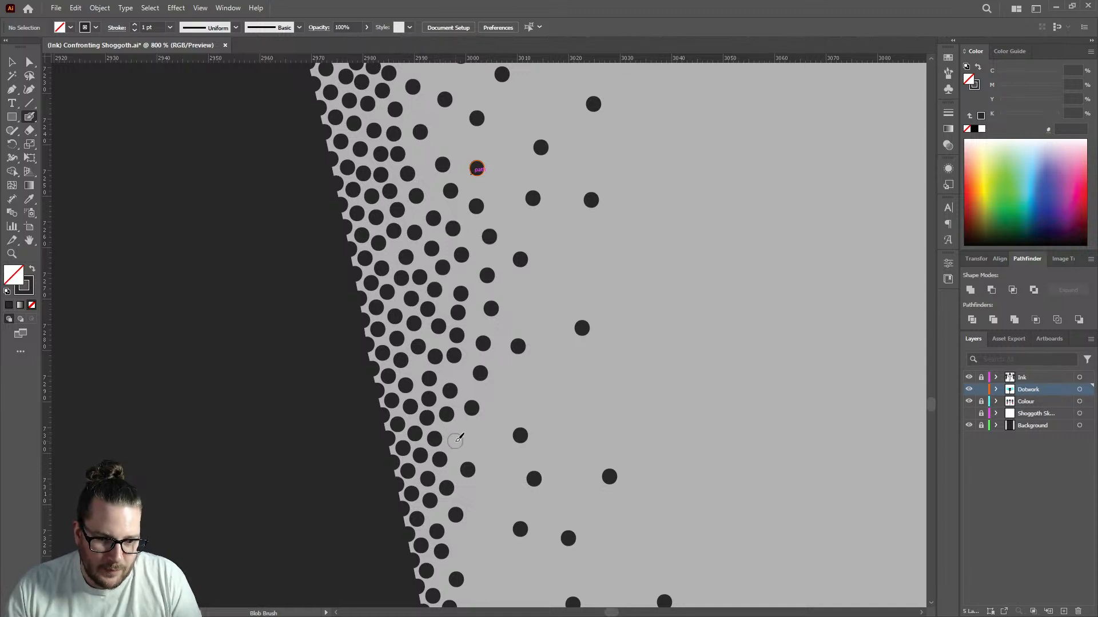
{"action": "left_click", "coordinate": [518, 391]}
{"action": "left_click", "coordinate": [481, 441]}
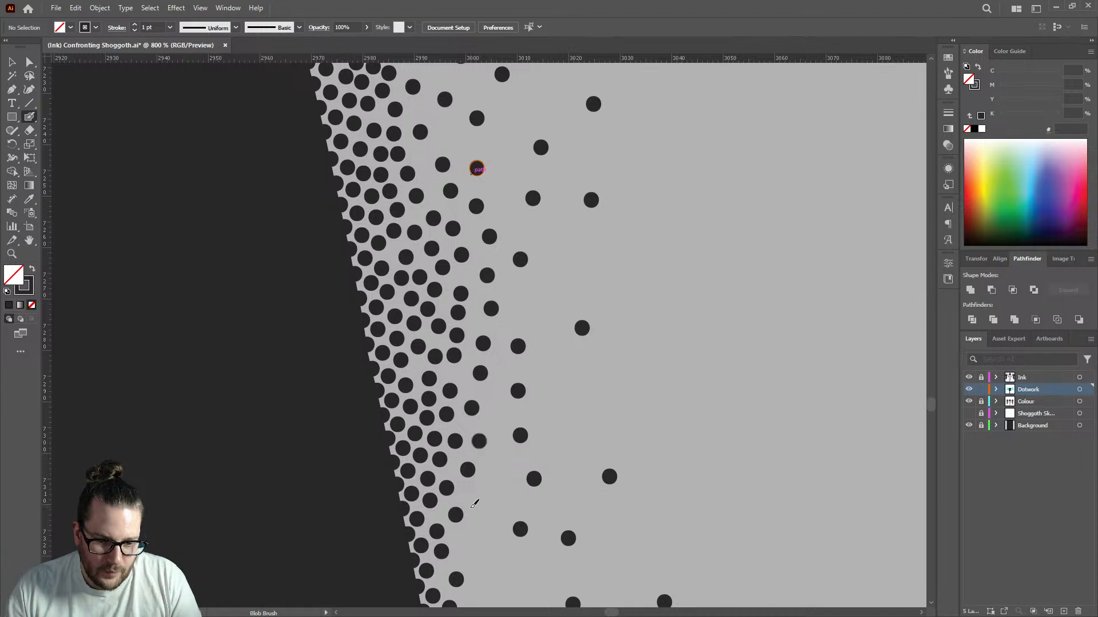
{"action": "left_click", "coordinate": [460, 537]}
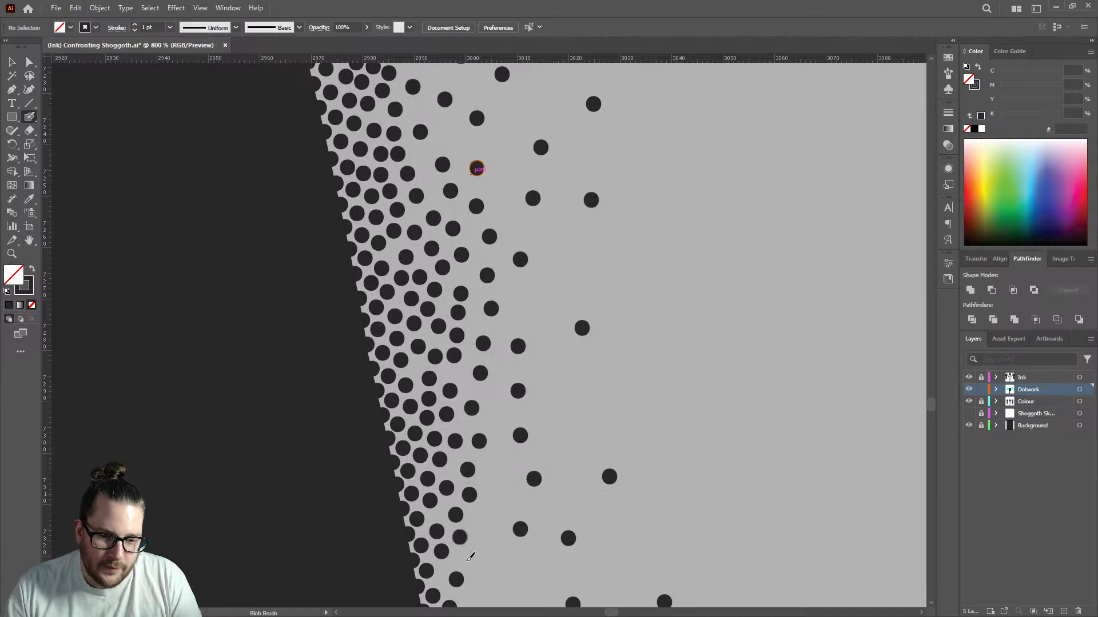
{"action": "left_click", "coordinate": [464, 560]}
Extend the fringe down the narrower part of the band with dots in the open spaces along its outer edge.
{"action": "scroll", "coordinate": [446, 468], "scroll_direction": "down", "scroll_amount": 5}
{"action": "scroll", "coordinate": [438, 449], "scroll_direction": "up", "scroll_amount": 4}
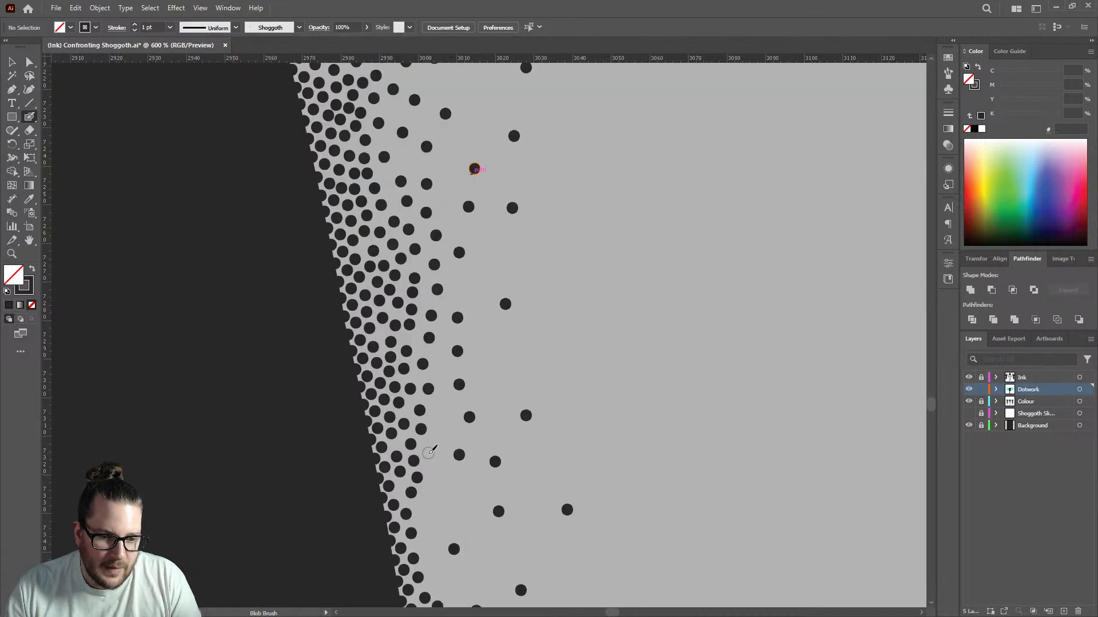
{"action": "left_click", "coordinate": [433, 463]}
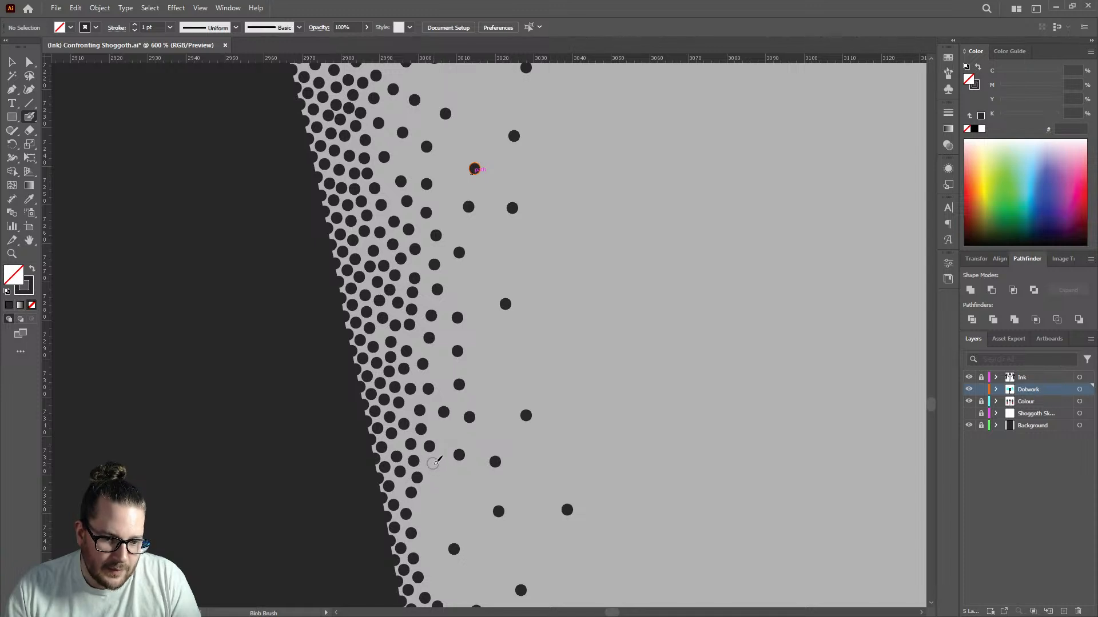
{"action": "left_click", "coordinate": [435, 504]}
{"action": "left_click", "coordinate": [417, 508]}
{"action": "left_click", "coordinate": [426, 542]}
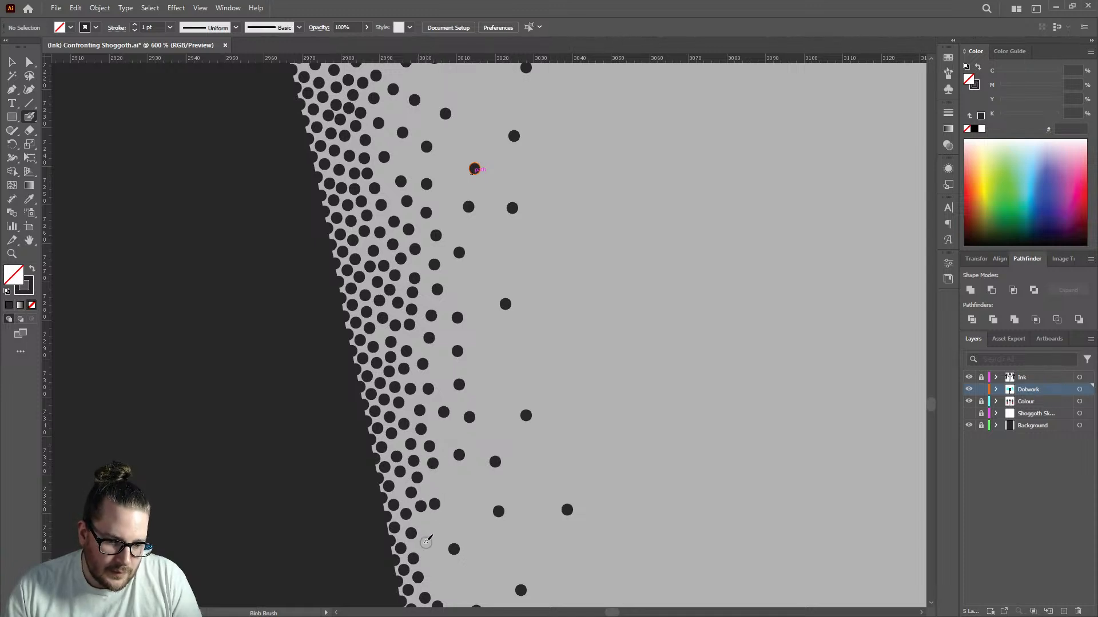
{"action": "left_click", "coordinate": [447, 476]}
{"action": "left_click", "coordinate": [444, 435]}
Close the gaps where the narrow stretch meets the denser cluster below it, adding dots along the band's outer edge.
{"action": "scroll", "coordinate": [451, 477], "scroll_direction": "down", "scroll_amount": 7}
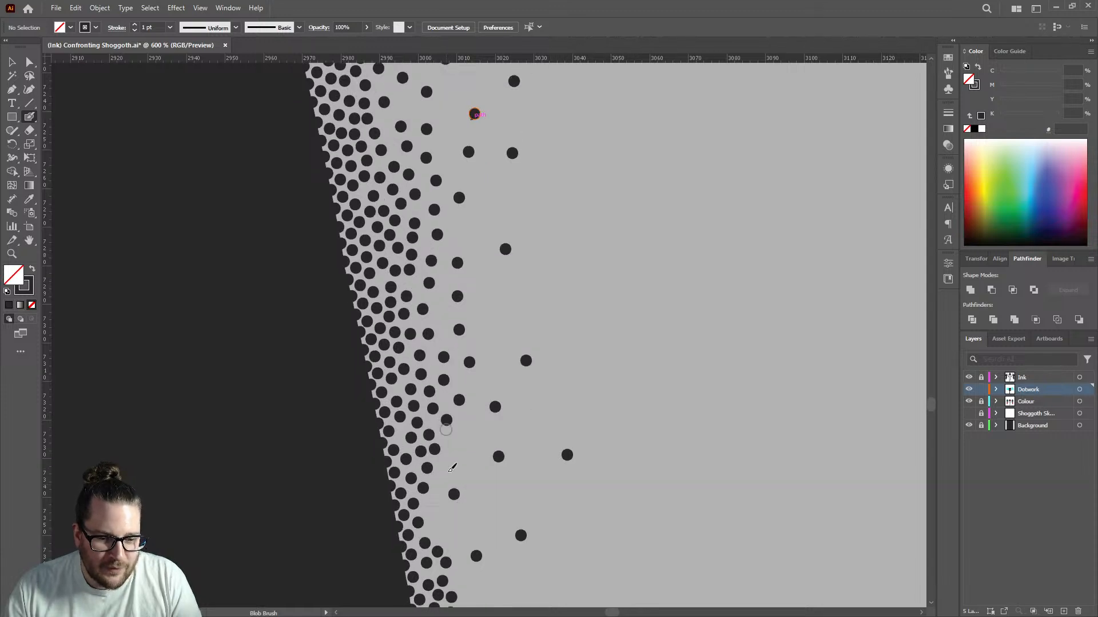
{"action": "left_click", "coordinate": [429, 464]}
{"action": "left_click", "coordinate": [441, 433]}
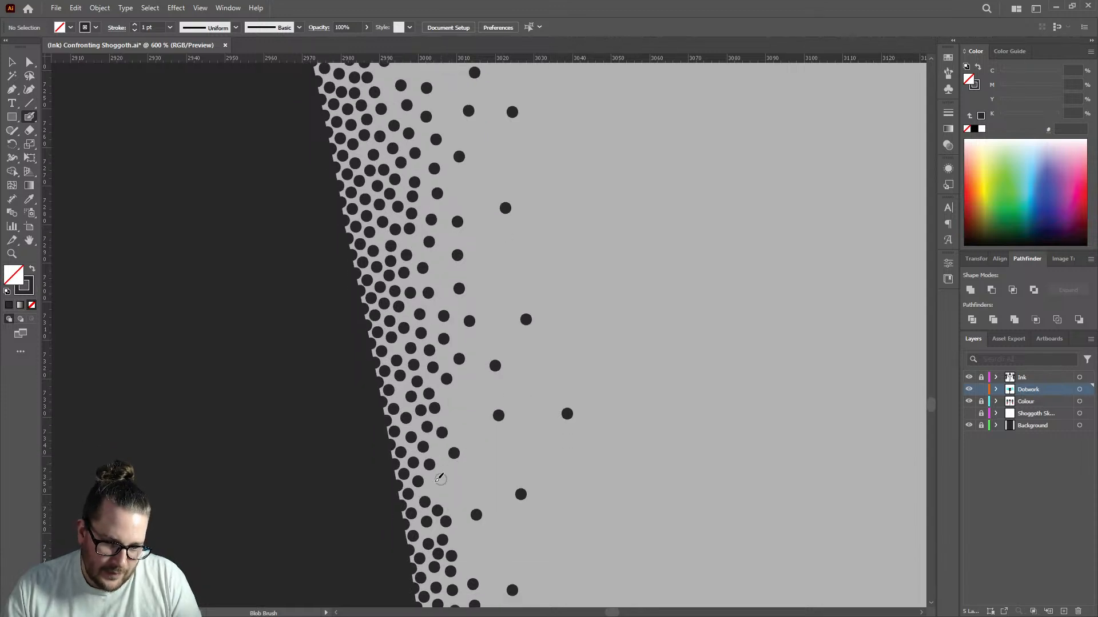
{"action": "left_click", "coordinate": [433, 480]}
{"action": "left_click", "coordinate": [440, 494]}
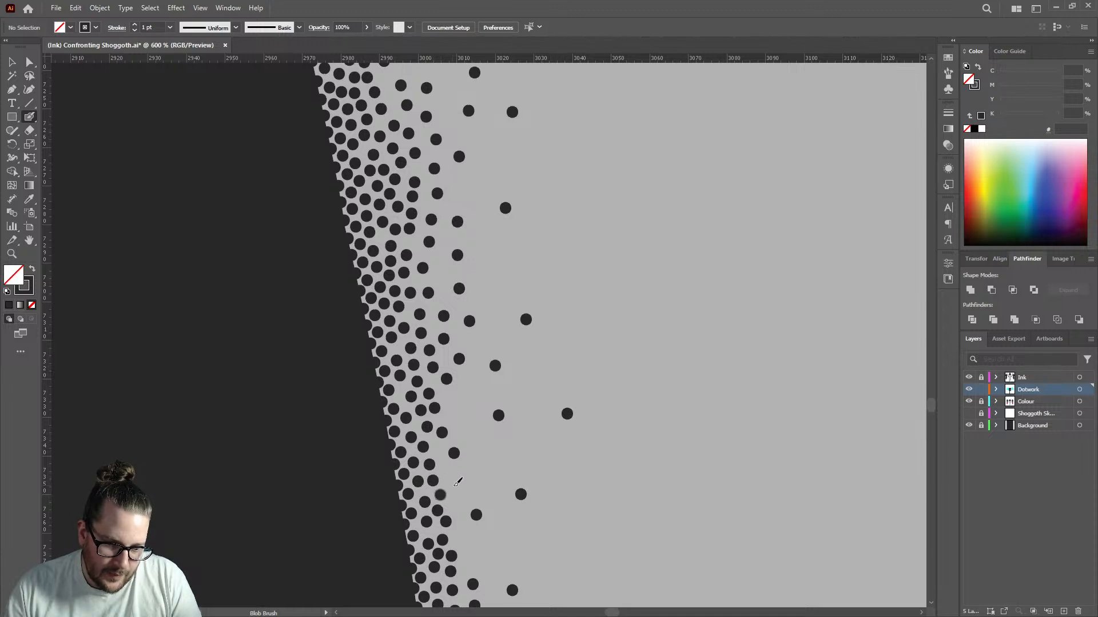
{"action": "left_click", "coordinate": [452, 485]}
{"action": "left_click", "coordinate": [438, 448]}
{"action": "left_click", "coordinate": [451, 407]}
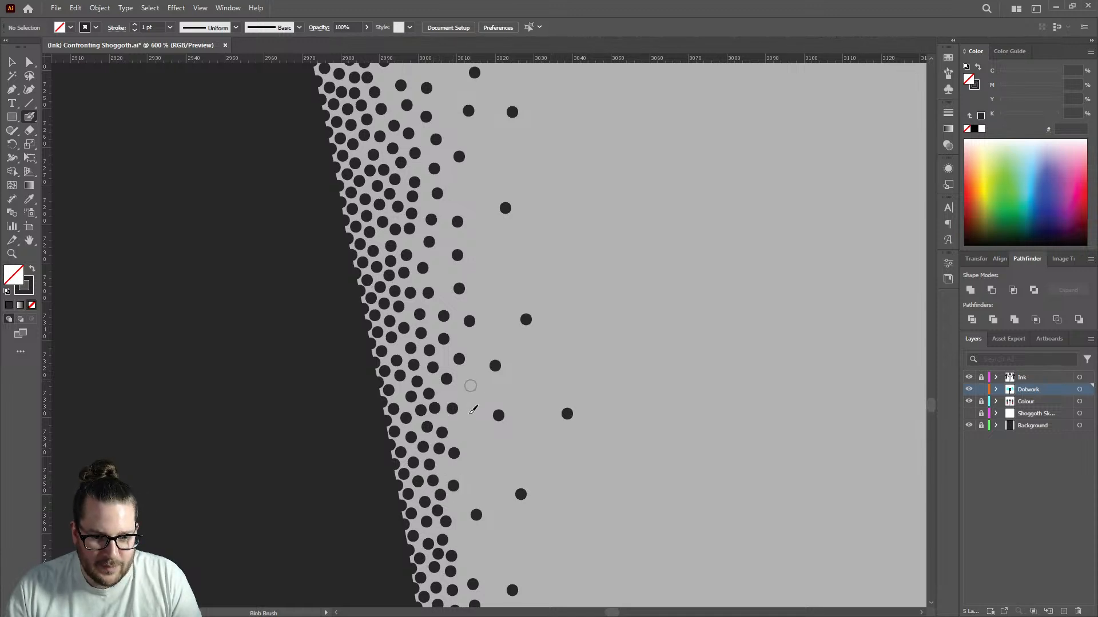
Scatter looser dots between that filled edge and the outlying dots to fade the shading outward.
{"action": "left_click", "coordinate": [470, 381]}
{"action": "left_click", "coordinate": [473, 429]}
{"action": "left_click", "coordinate": [492, 465]}
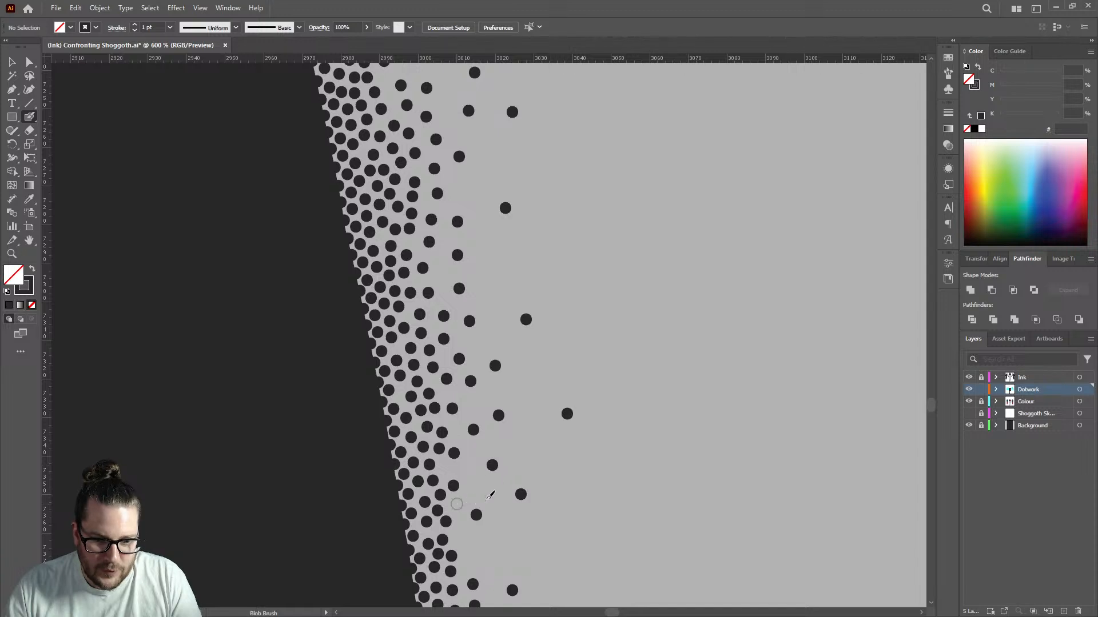
{"action": "left_click", "coordinate": [491, 489]}
{"action": "left_click", "coordinate": [468, 469]}
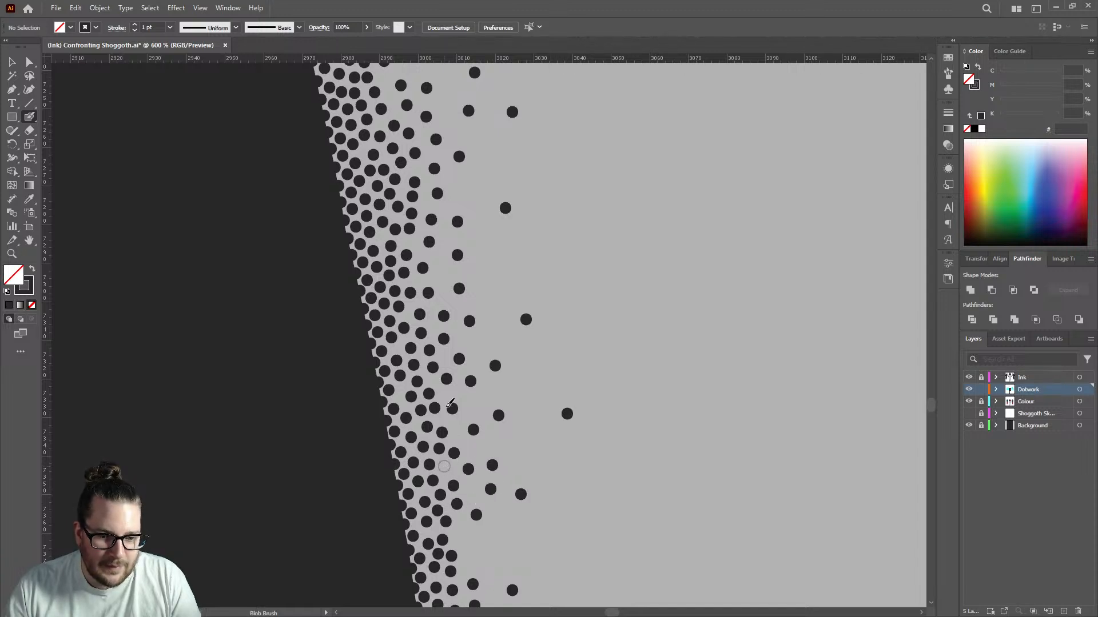
Check the leg shading against the whole figure, fit the full artboard in view and save the illustration.
{"action": "scroll", "coordinate": [450, 403], "scroll_direction": "down", "scroll_amount": 8}
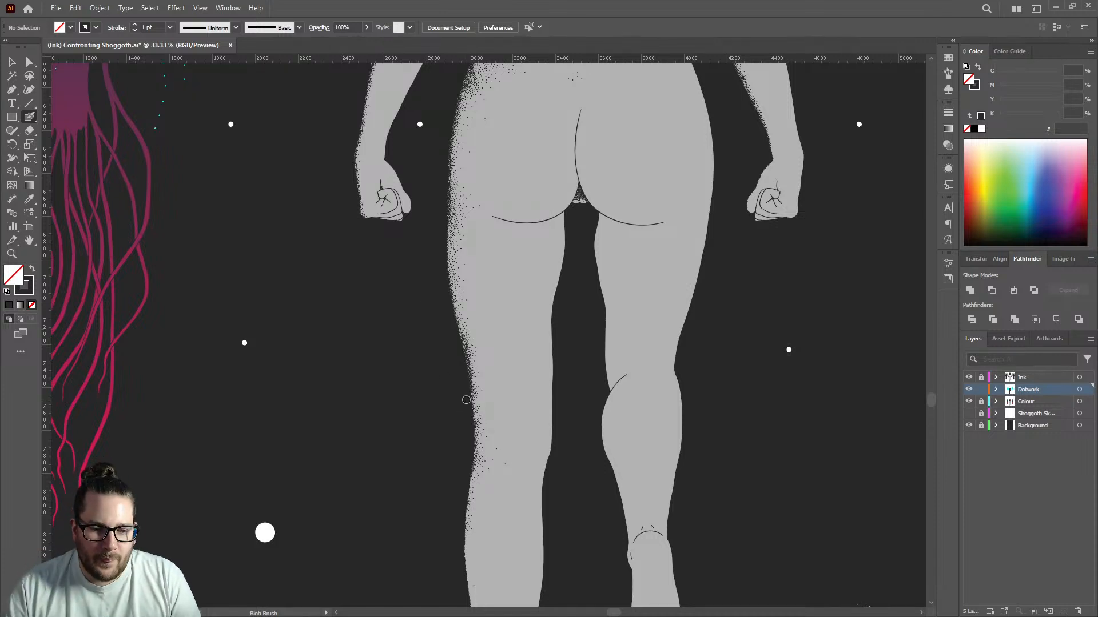
{"action": "scroll", "coordinate": [466, 400], "scroll_direction": "down", "scroll_amount": 2}
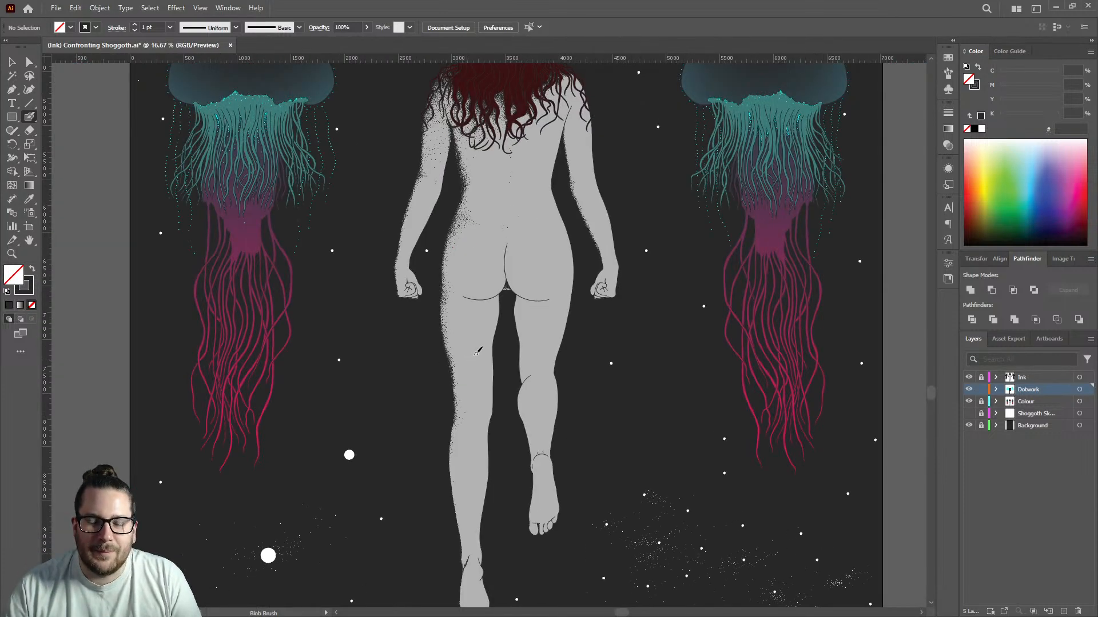
{"action": "scroll", "coordinate": [526, 245], "scroll_direction": "up", "scroll_amount": 2}
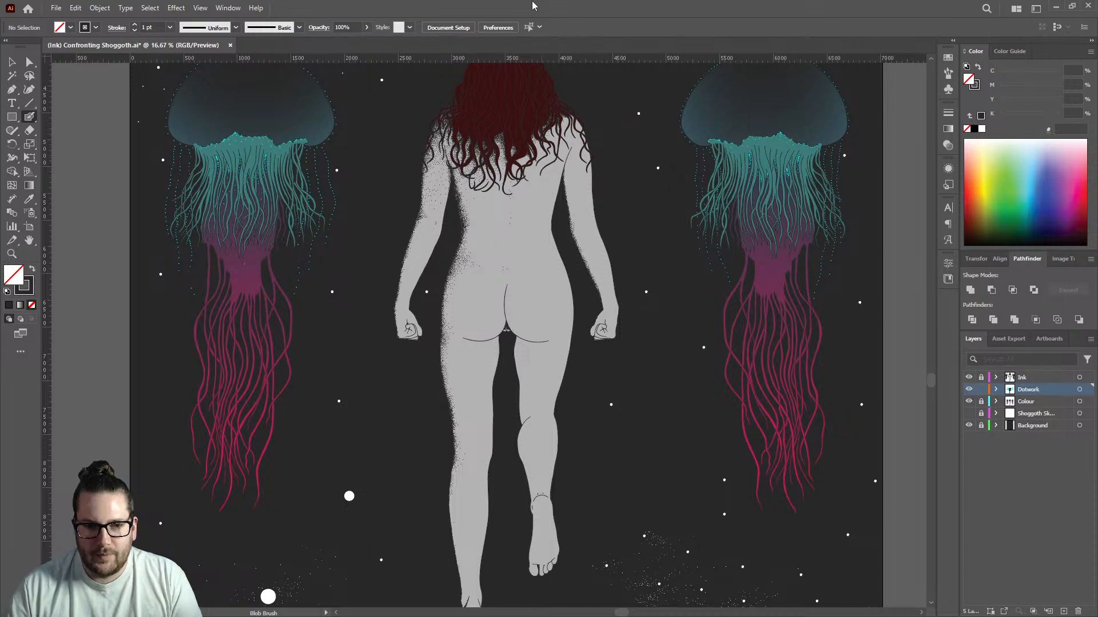
{"action": "key", "text": "ctrl+0"}
{"action": "key", "text": "ctrl"}
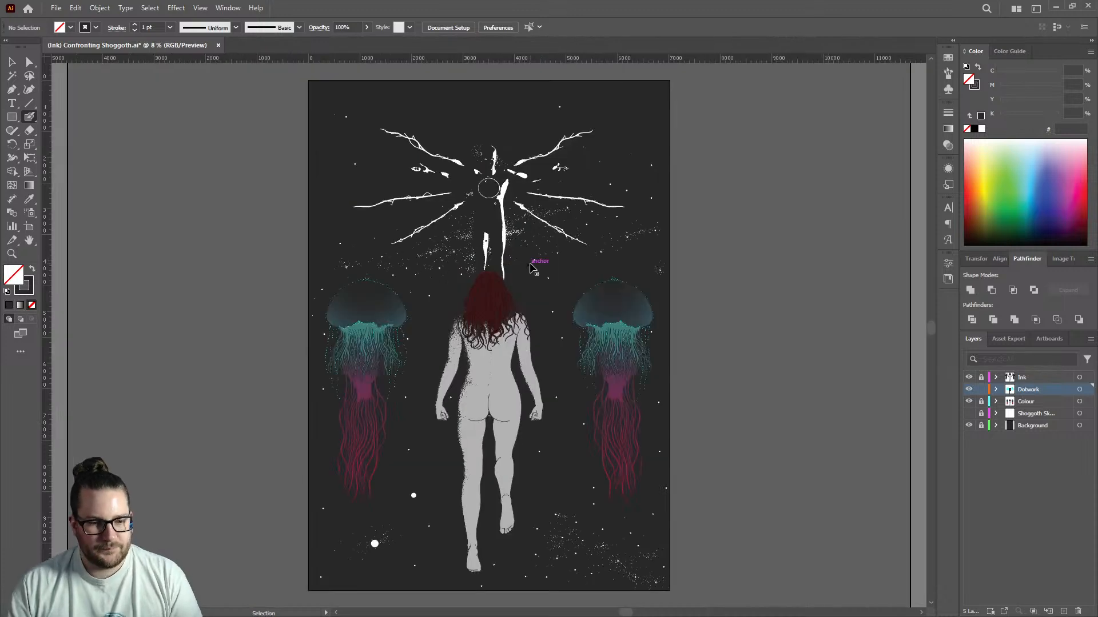
{"action": "key", "text": "ctrl+s"}
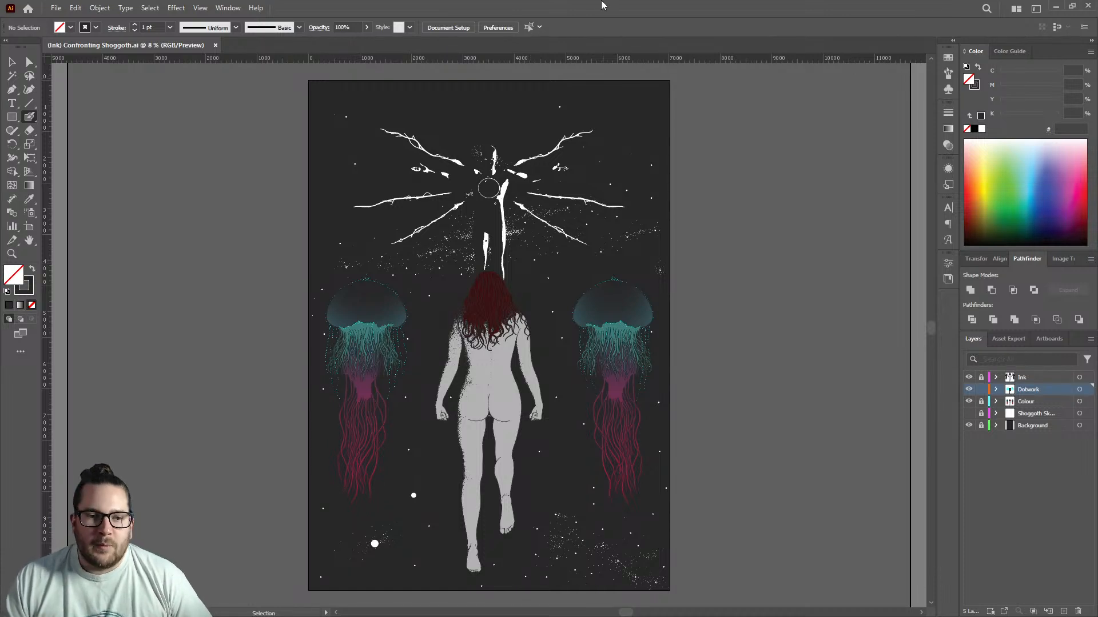
Add dots to the small gaps in the stippled shading along the edge of the woman's hip, facing her arm.
{"action": "scroll", "coordinate": [470, 376], "scroll_direction": "up", "scroll_amount": 10}
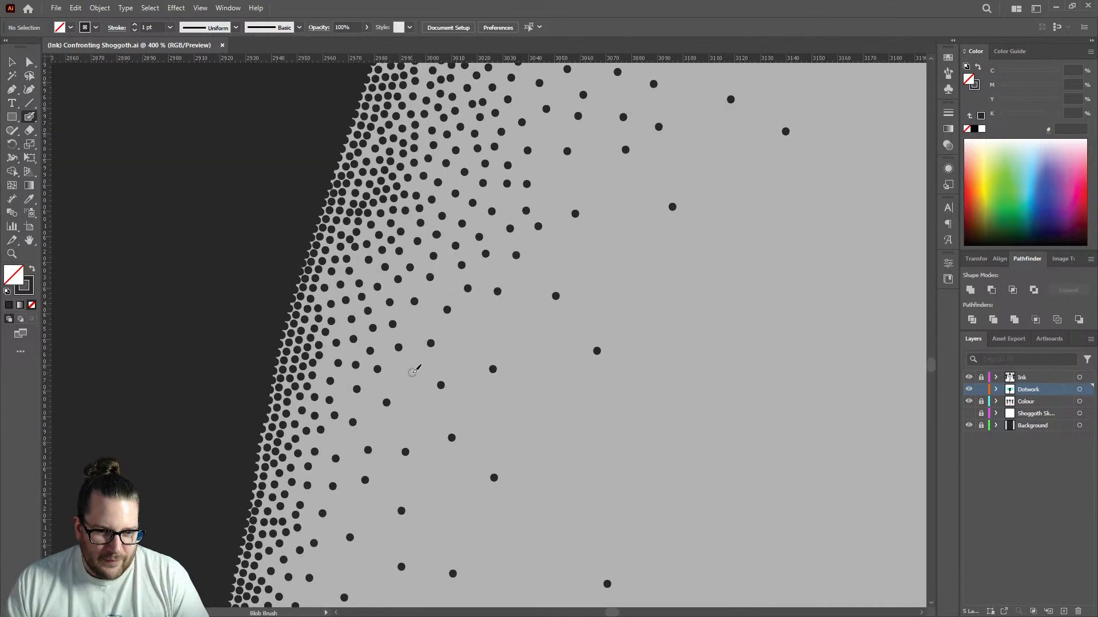
{"action": "left_click", "coordinate": [418, 322]}
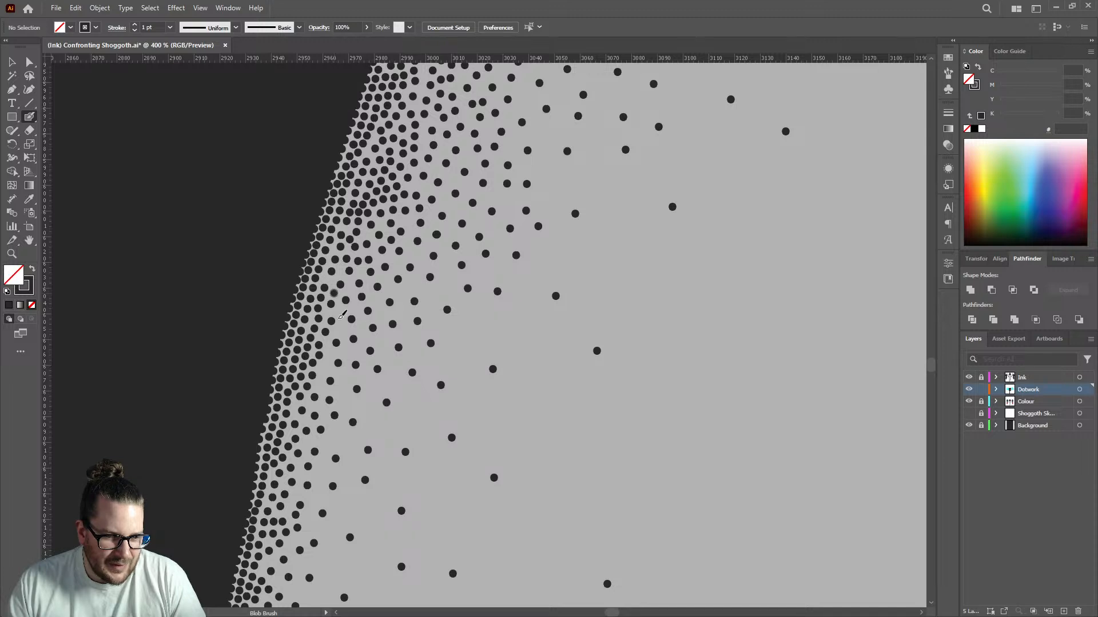
{"action": "left_click", "coordinate": [340, 312]}
{"action": "left_click", "coordinate": [343, 330]}
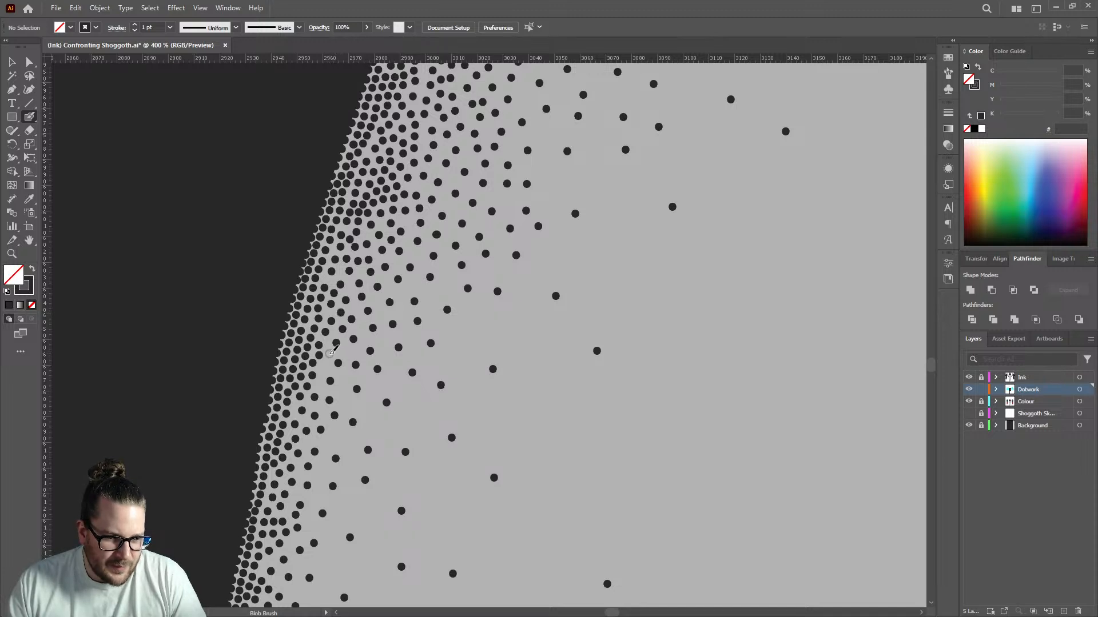
Check the density of the hip's shading band and fill its remaining thin spots near the dark outline with single dots.
{"action": "scroll", "coordinate": [351, 336], "scroll_direction": "down", "scroll_amount": 4}
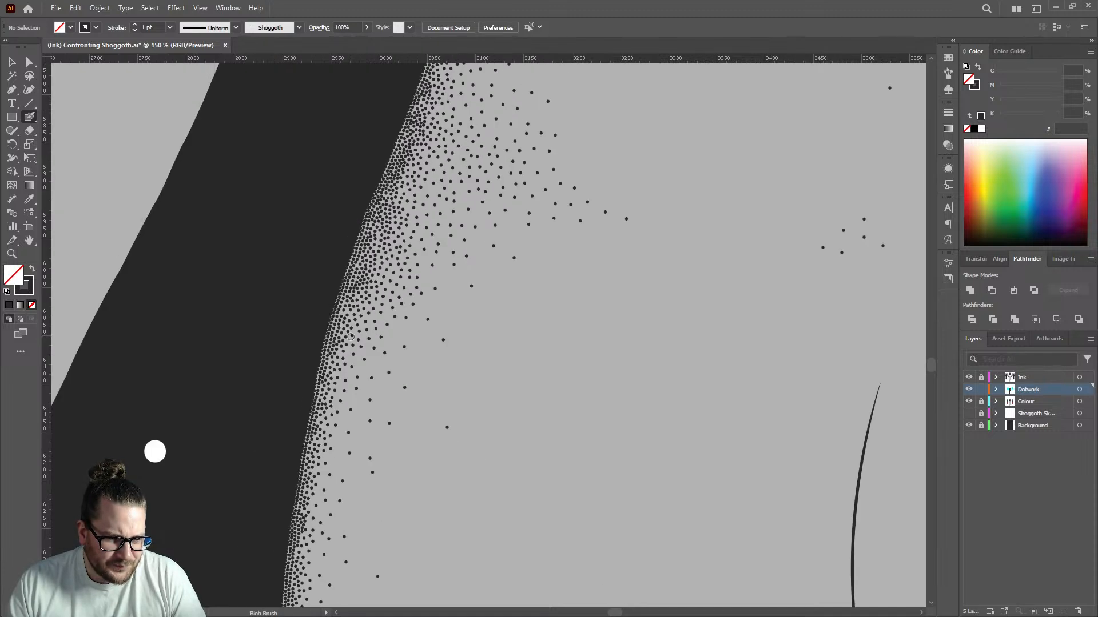
{"action": "scroll", "coordinate": [346, 353], "scroll_direction": "up", "scroll_amount": 5}
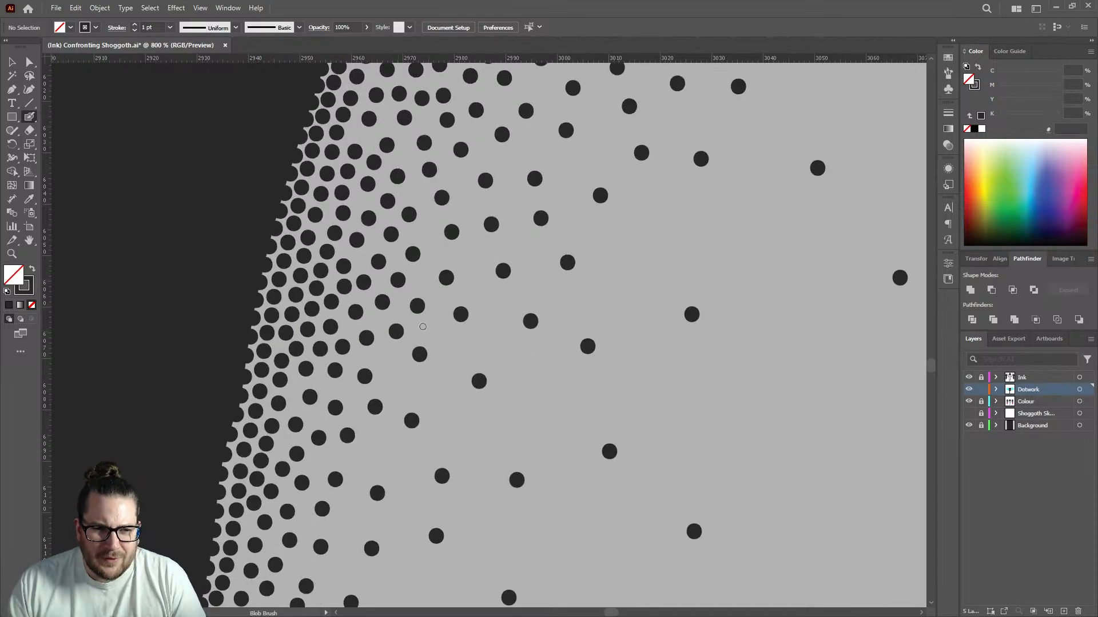
{"action": "scroll", "coordinate": [400, 281], "scroll_direction": "down", "scroll_amount": 4}
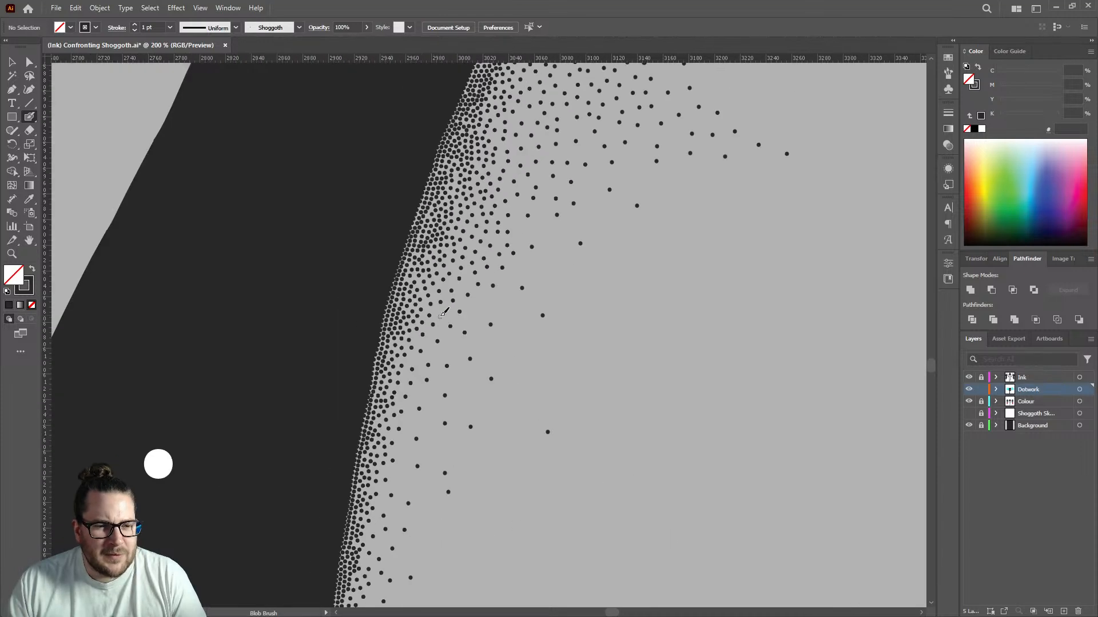
{"action": "left_click", "coordinate": [389, 294]}
{"action": "left_click", "coordinate": [313, 261]}
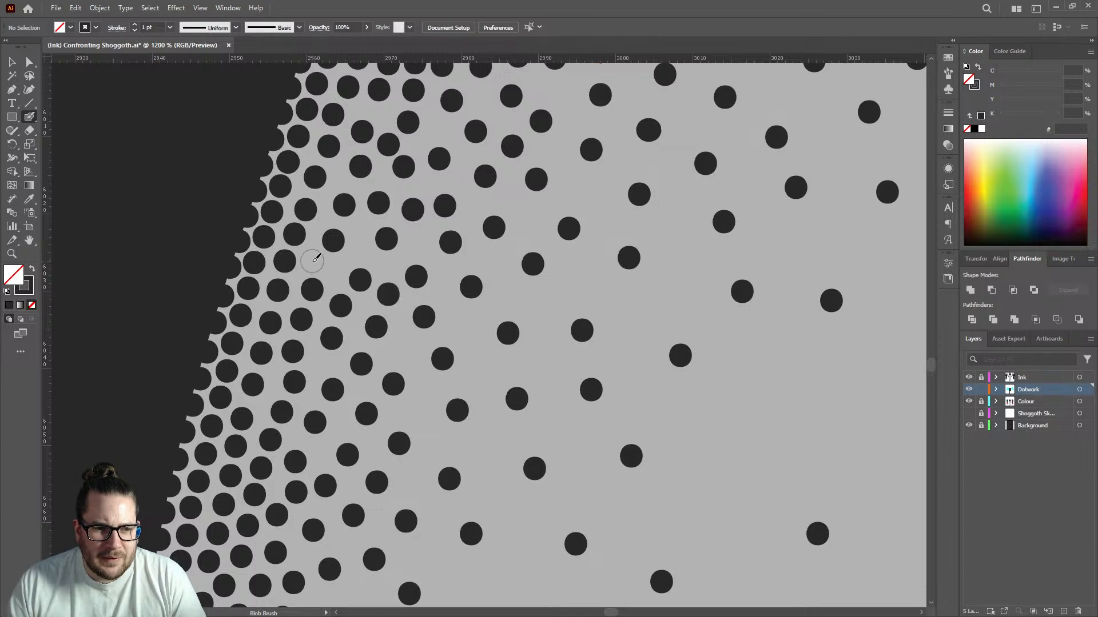
Add Blob Brush dots to the sparse gaps in the stippled shading along the figure's left hip contour.
{"action": "left_click", "coordinate": [361, 230]}
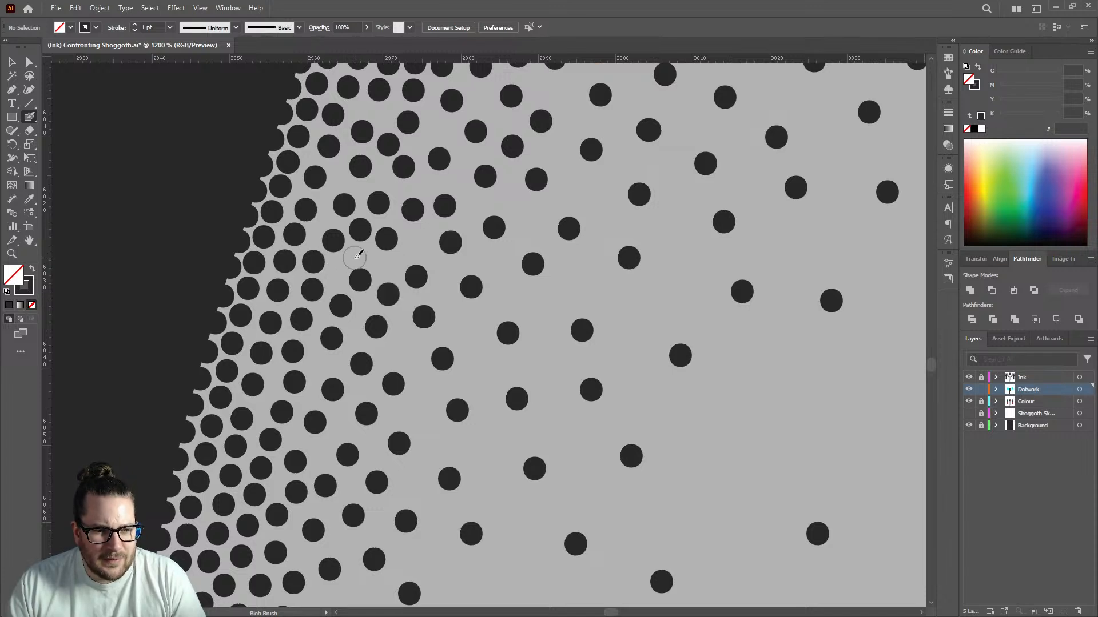
{"action": "scroll", "coordinate": [412, 314], "scroll_direction": "down", "scroll_amount": 5}
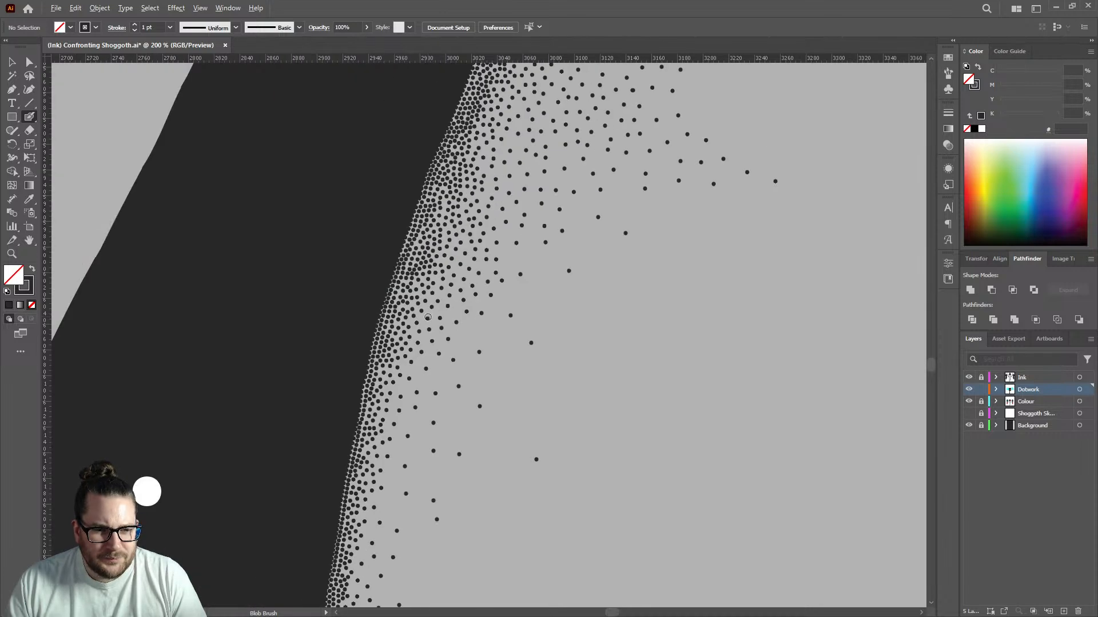
{"action": "scroll", "coordinate": [440, 300], "scroll_direction": "down", "scroll_amount": 3}
{"action": "scroll", "coordinate": [491, 240], "scroll_direction": "up", "scroll_amount": 1}
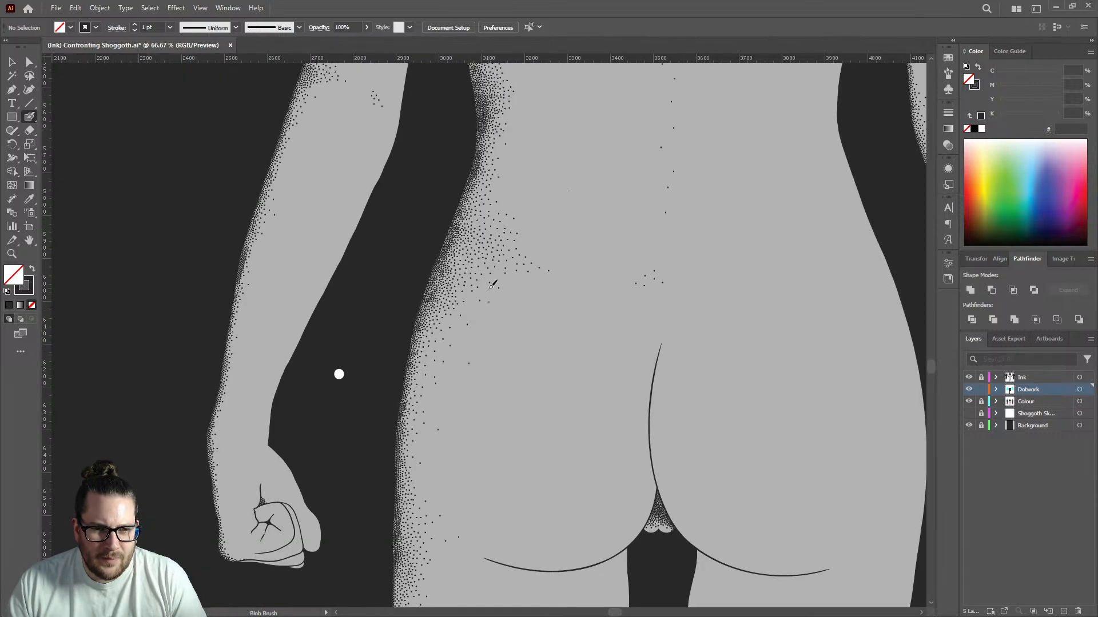
{"action": "scroll", "coordinate": [499, 217], "scroll_direction": "up", "scroll_amount": 4}
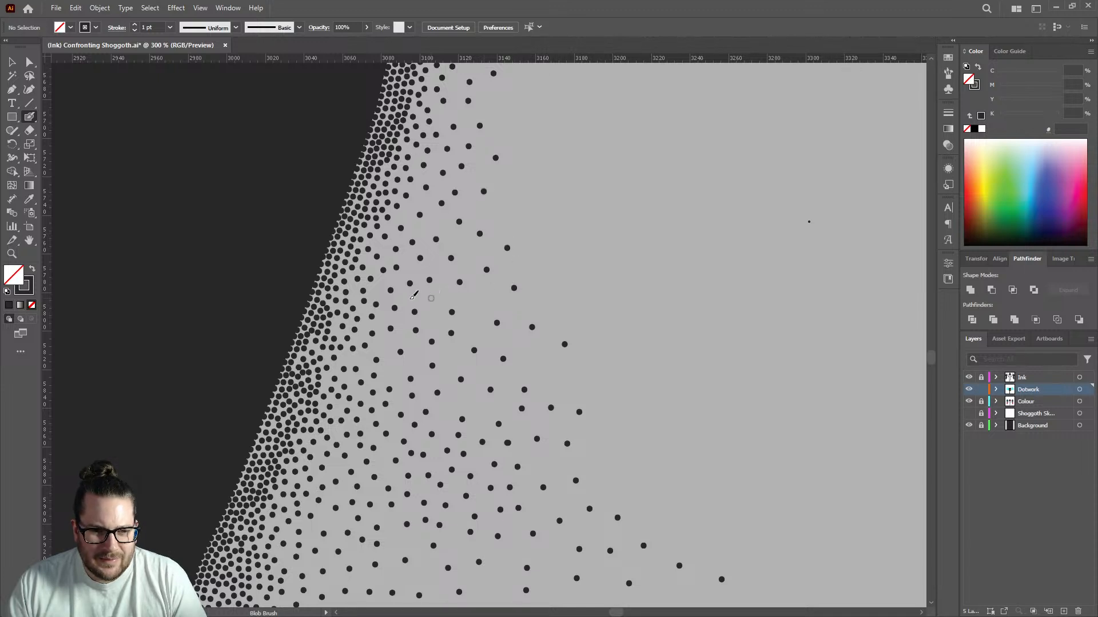
{"action": "left_click", "coordinate": [373, 289]}
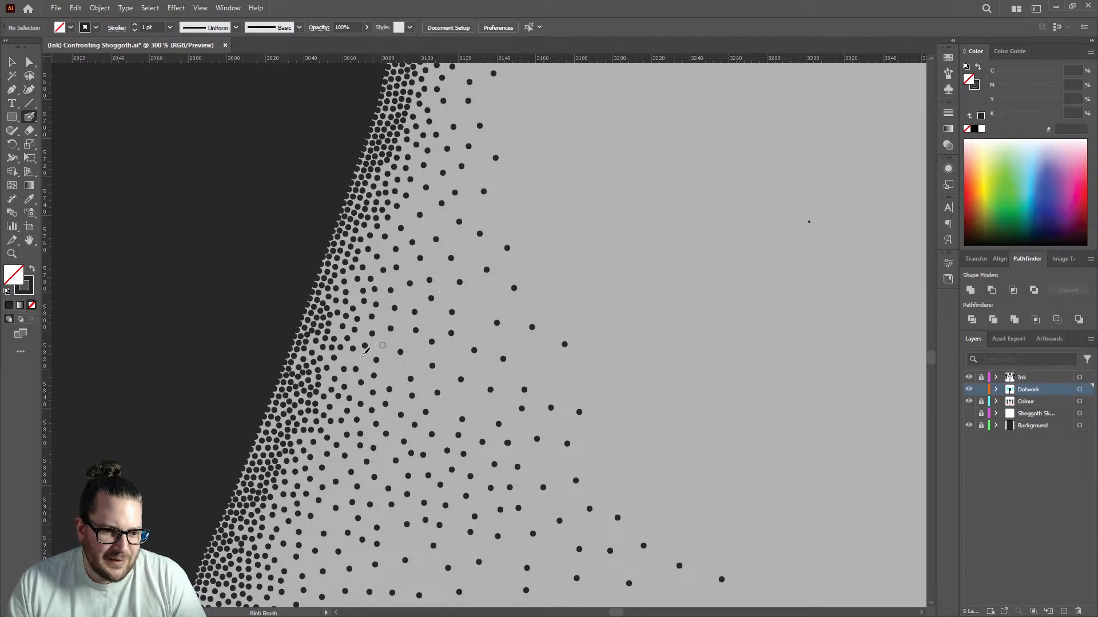
{"action": "left_click", "coordinate": [382, 345]}
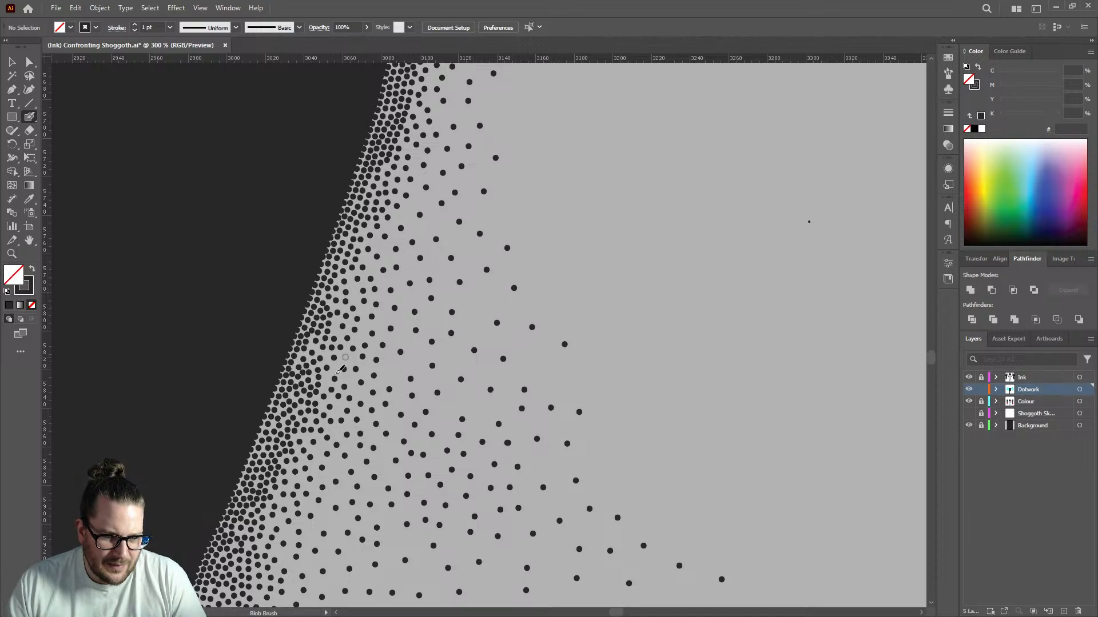
Fill the remaining gaps between dots in the shading where the left waist widens into the hip.
{"action": "scroll", "coordinate": [357, 309], "scroll_direction": "up", "scroll_amount": 3}
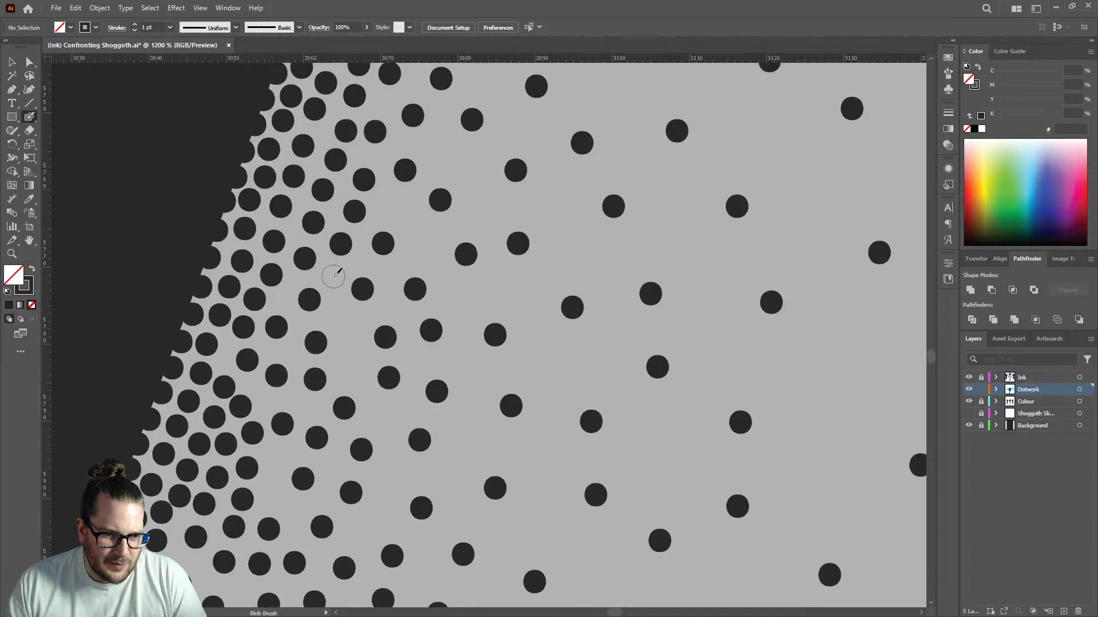
{"action": "left_click", "coordinate": [332, 275]}
{"action": "left_click", "coordinate": [343, 318]}
{"action": "left_click", "coordinate": [351, 361]}
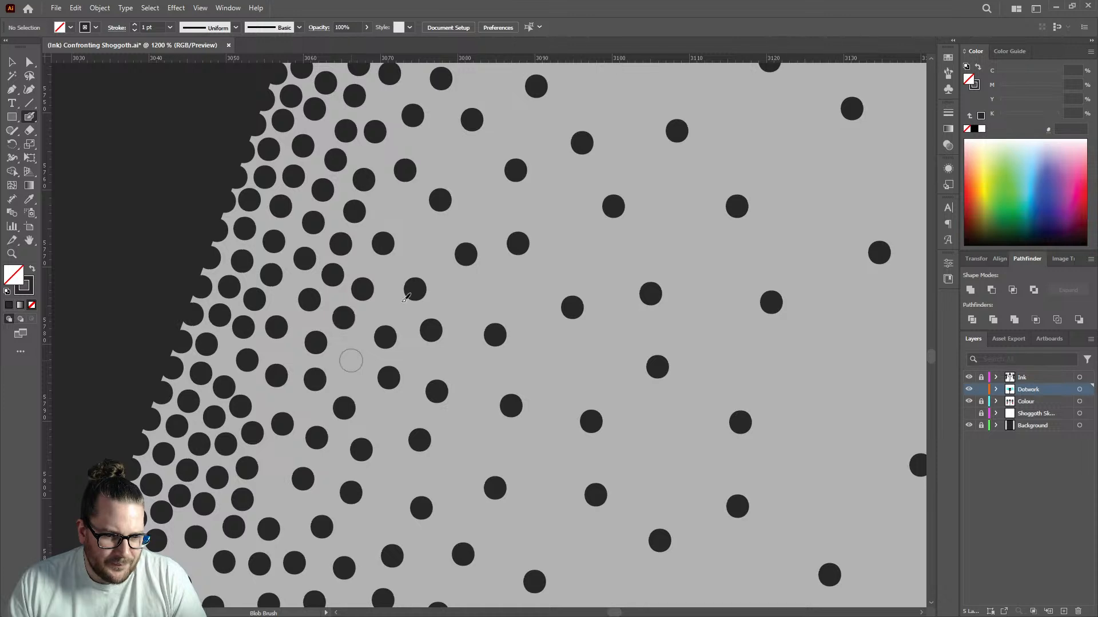
{"action": "scroll", "coordinate": [403, 296], "scroll_direction": "down", "scroll_amount": 3}
{"action": "scroll", "coordinate": [396, 264], "scroll_direction": "up", "scroll_amount": 4}
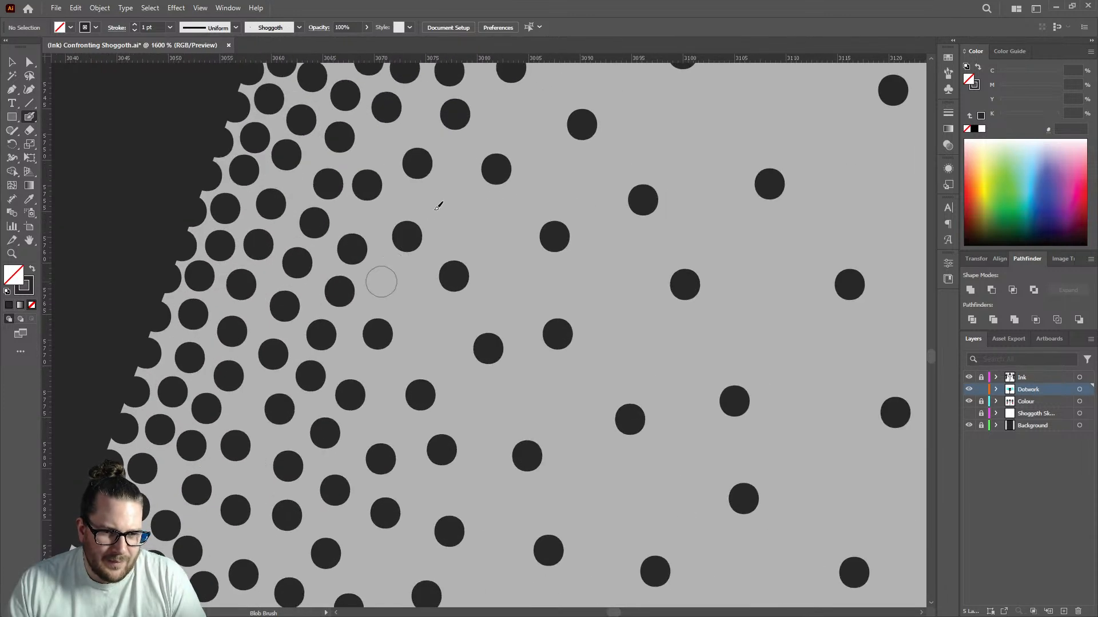
{"action": "left_click", "coordinate": [382, 281]}
Add dots to even out the stippling on the left arm's outer edge around the elbow.
{"action": "scroll", "coordinate": [462, 289], "scroll_direction": "down", "scroll_amount": 5}
{"action": "scroll", "coordinate": [462, 290], "scroll_direction": "down", "scroll_amount": 4}
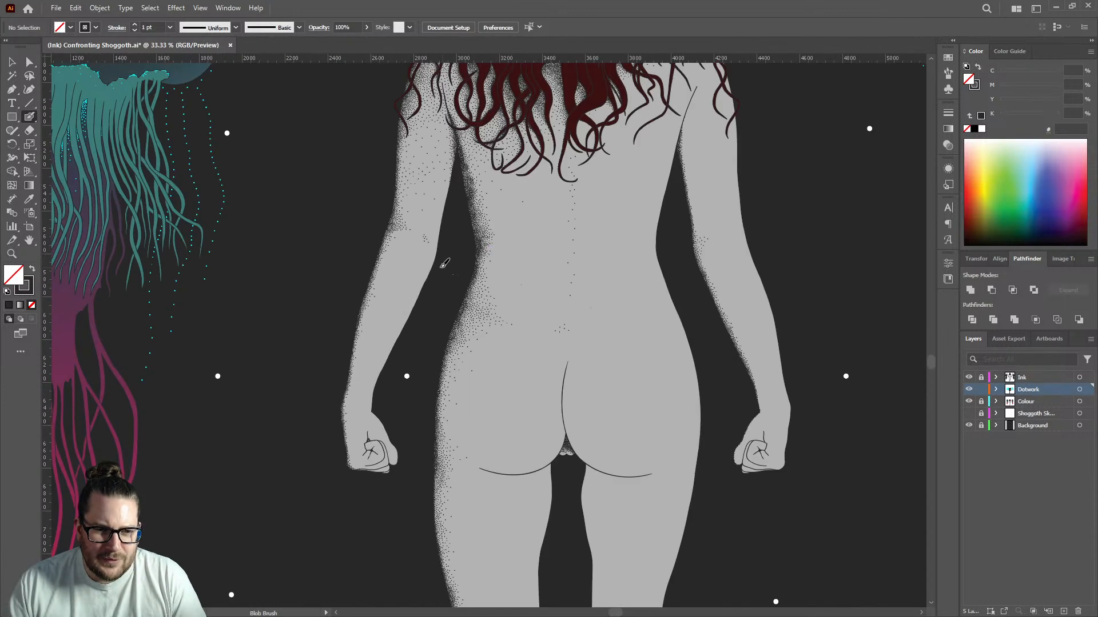
{"action": "scroll", "coordinate": [426, 243], "scroll_direction": "up", "scroll_amount": 9}
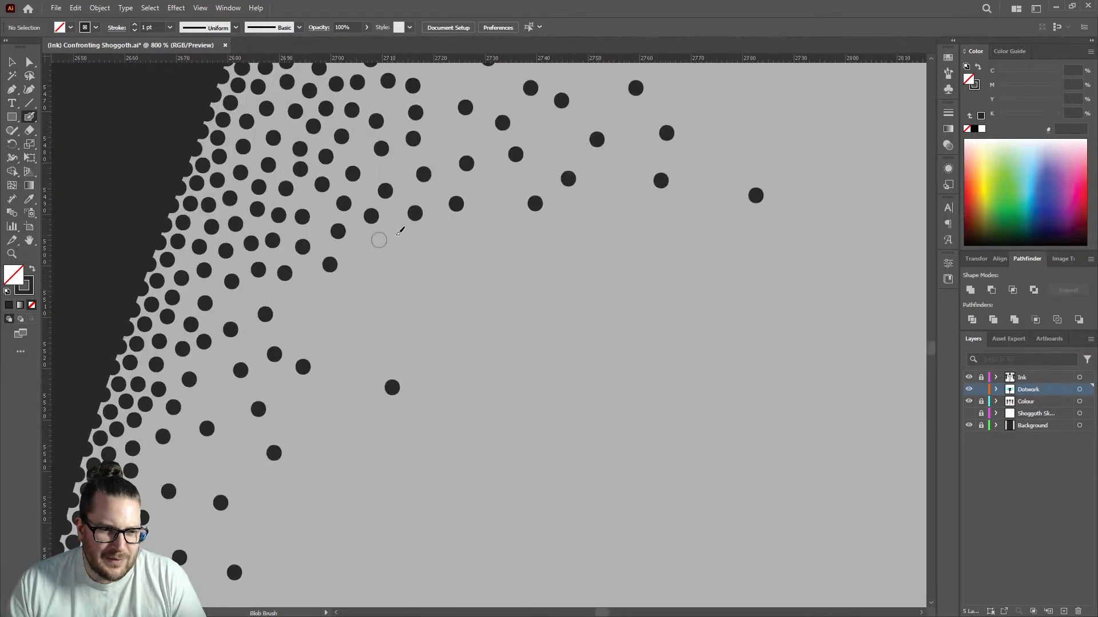
{"action": "left_click", "coordinate": [238, 306]}
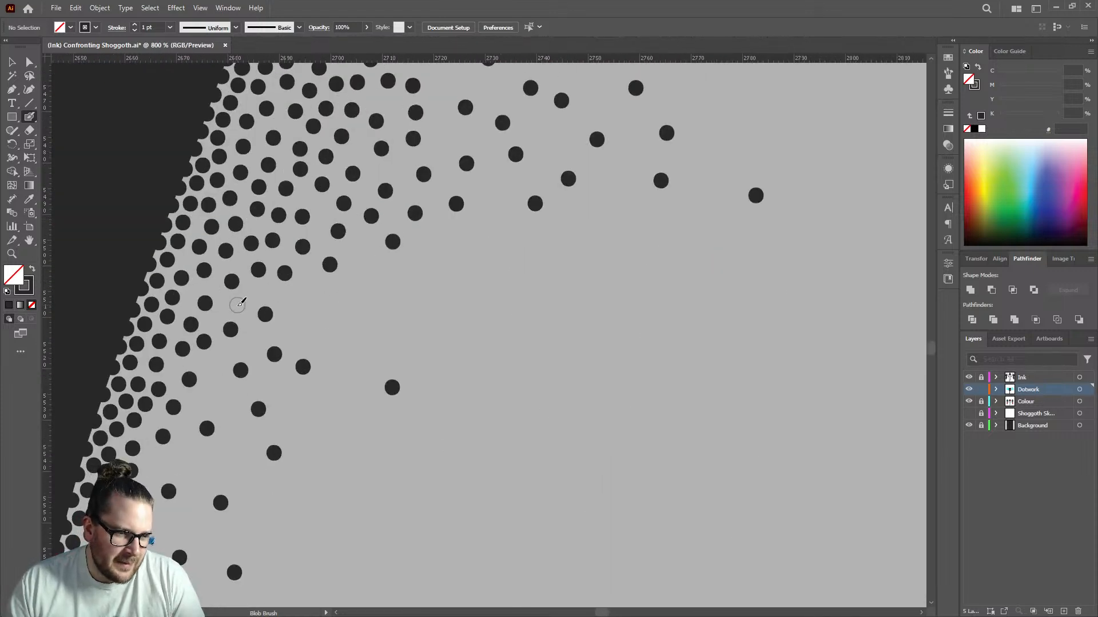
{"action": "left_click", "coordinate": [195, 287]}
{"action": "left_click", "coordinate": [187, 306]}
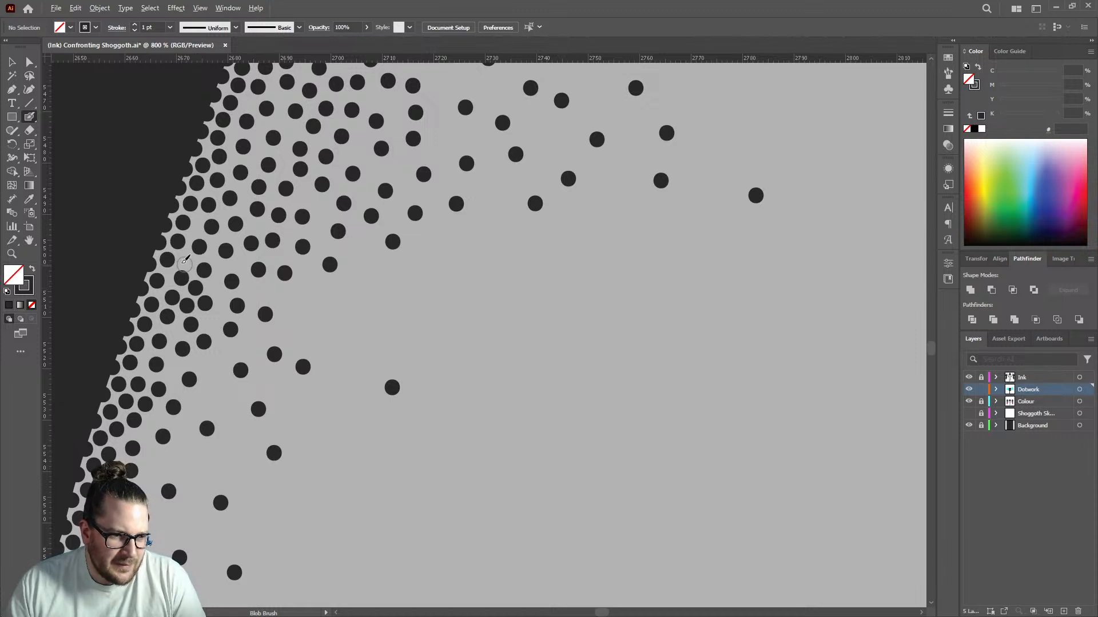
{"action": "left_click", "coordinate": [185, 259]}
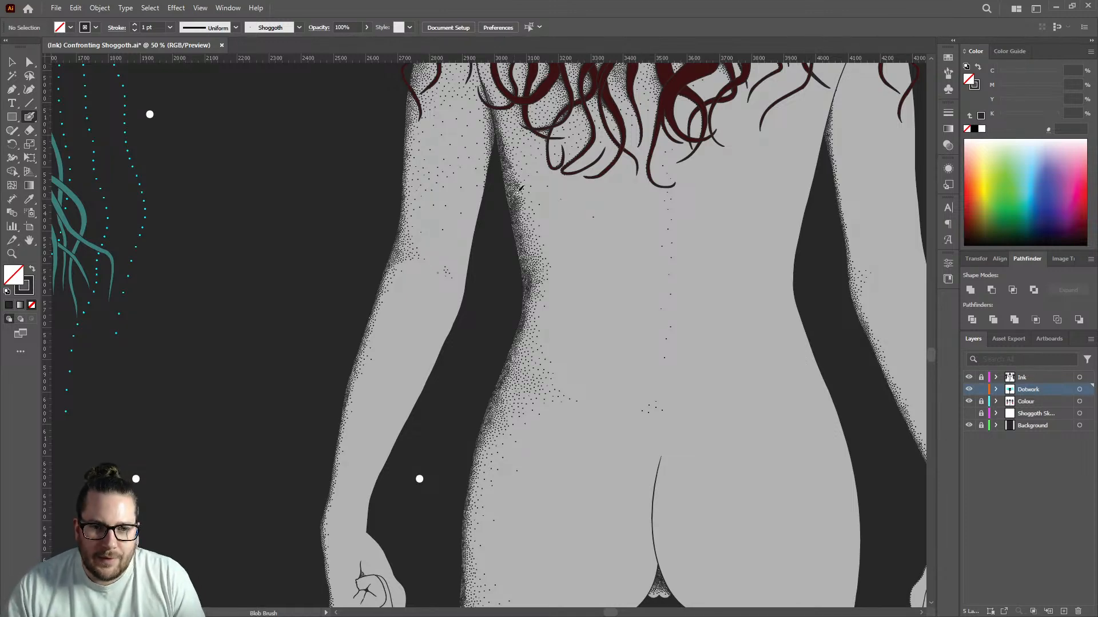
Place dots on the outer fringe of the torso shading beside the gap between left arm and body.
{"action": "scroll", "coordinate": [521, 149], "scroll_direction": "up", "scroll_amount": 4}
{"action": "scroll", "coordinate": [509, 239], "scroll_direction": "up", "scroll_amount": 1}
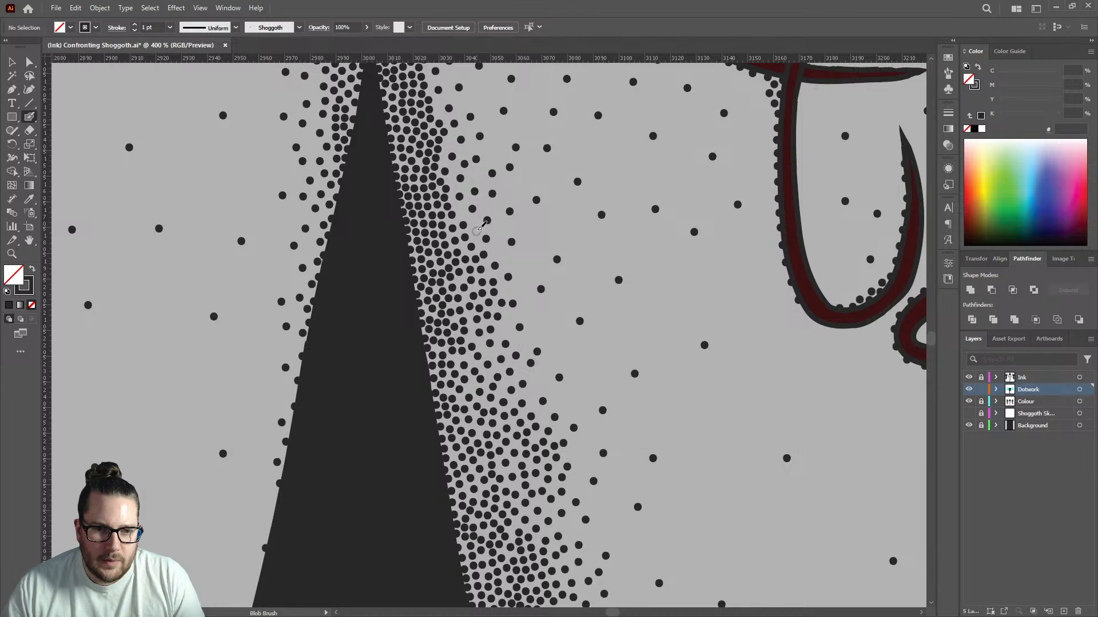
{"action": "left_click", "coordinate": [461, 209]}
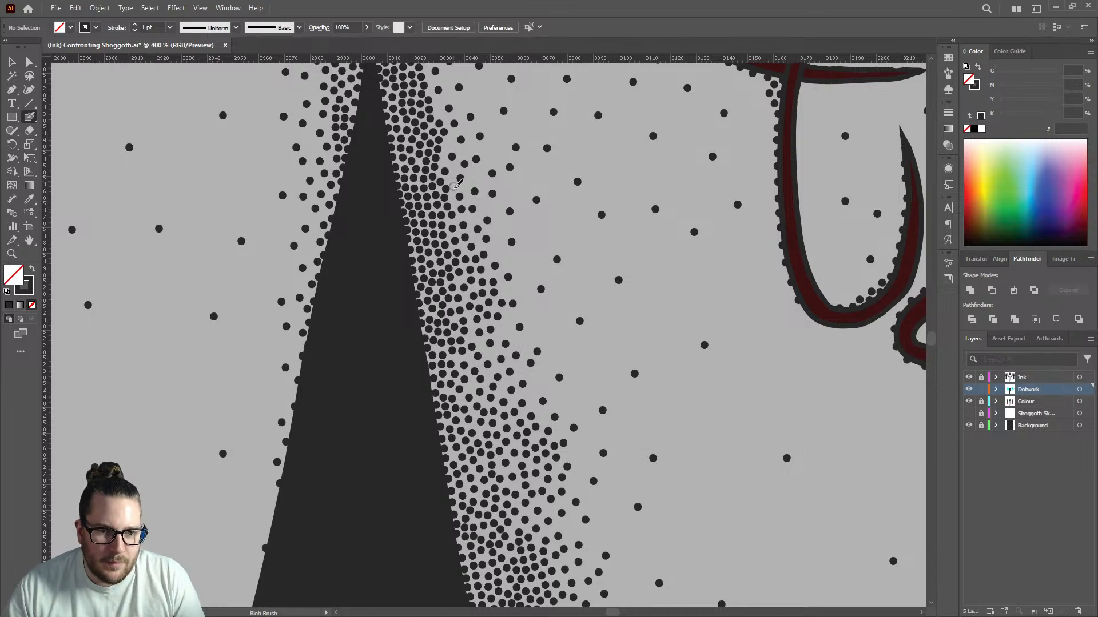
{"action": "scroll", "coordinate": [451, 155], "scroll_direction": "up", "scroll_amount": 3}
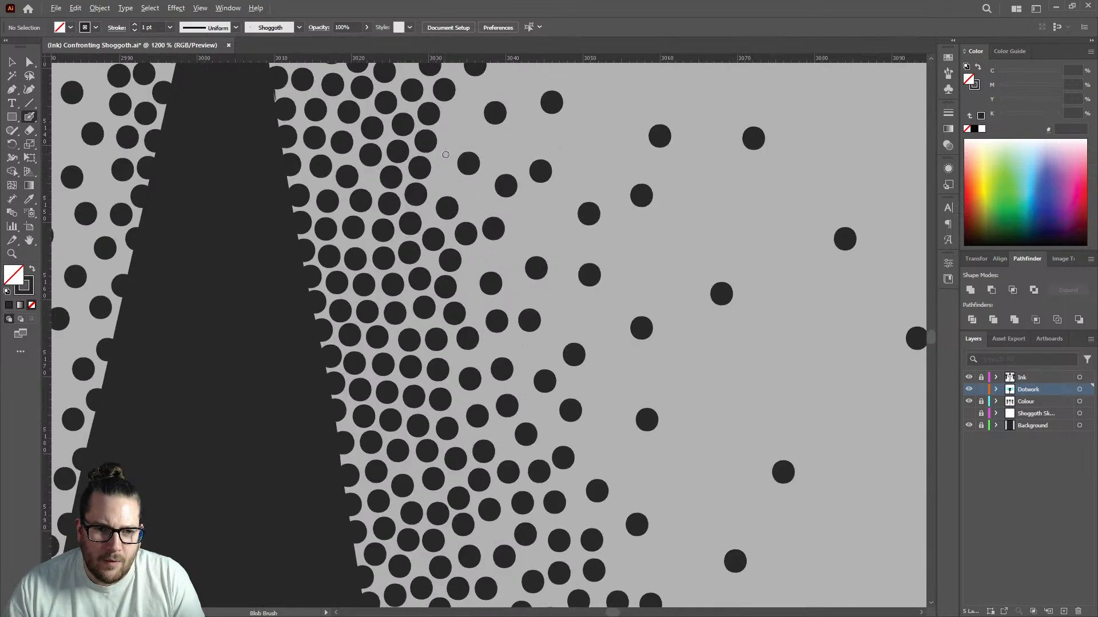
{"action": "left_click", "coordinate": [449, 178]}
Thicken the torso stippling just below the left armpit with single dots that soften its transition to bare skin.
{"action": "scroll", "coordinate": [457, 189], "scroll_direction": "down", "scroll_amount": 5}
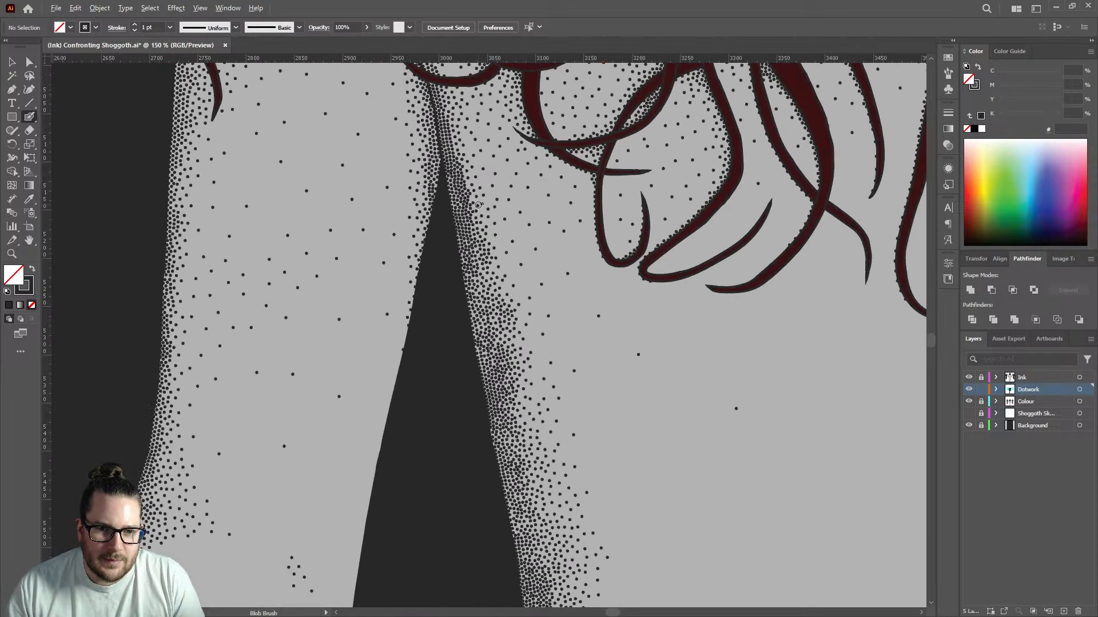
{"action": "scroll", "coordinate": [492, 189], "scroll_direction": "up", "scroll_amount": 4}
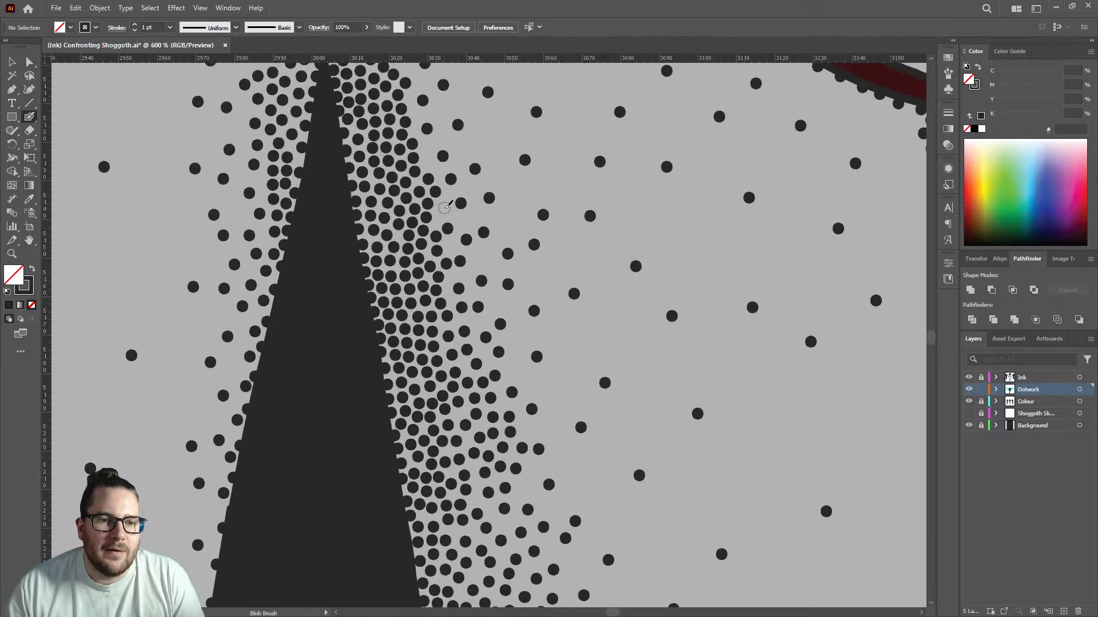
{"action": "left_click", "coordinate": [443, 208]}
{"action": "left_click", "coordinate": [427, 163]}
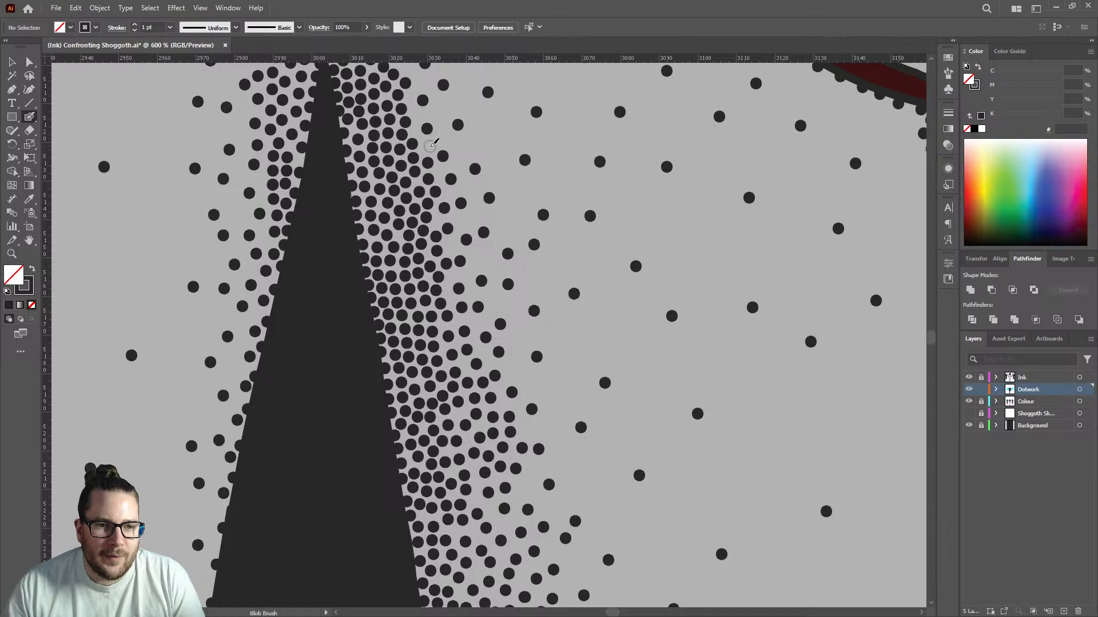
{"action": "left_click", "coordinate": [427, 146]}
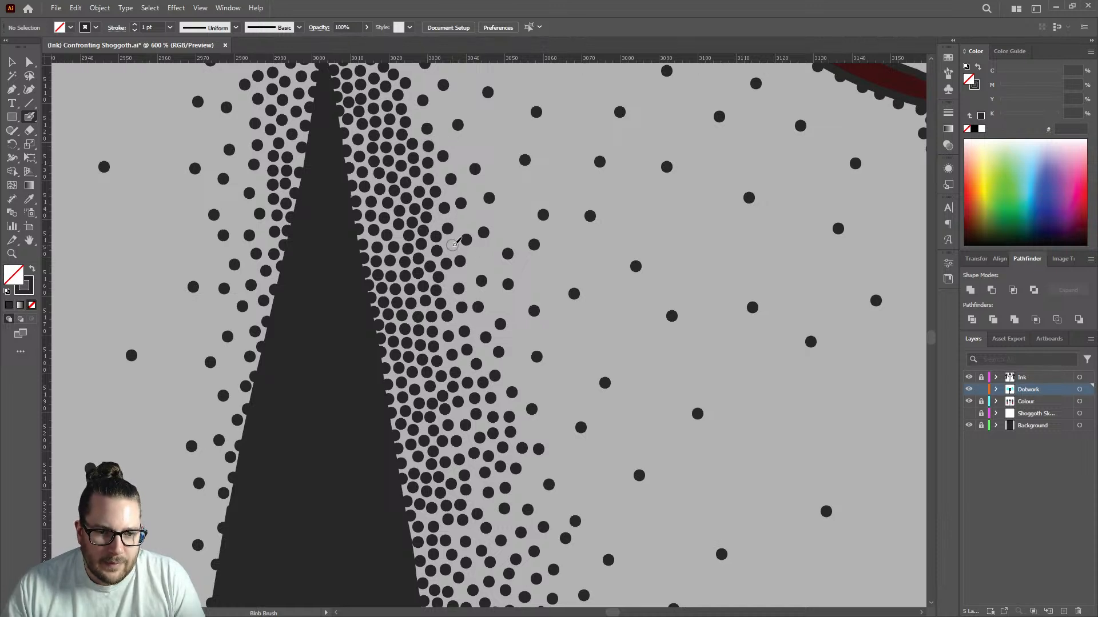
{"action": "left_click", "coordinate": [479, 254]}
{"action": "left_click", "coordinate": [465, 221]}
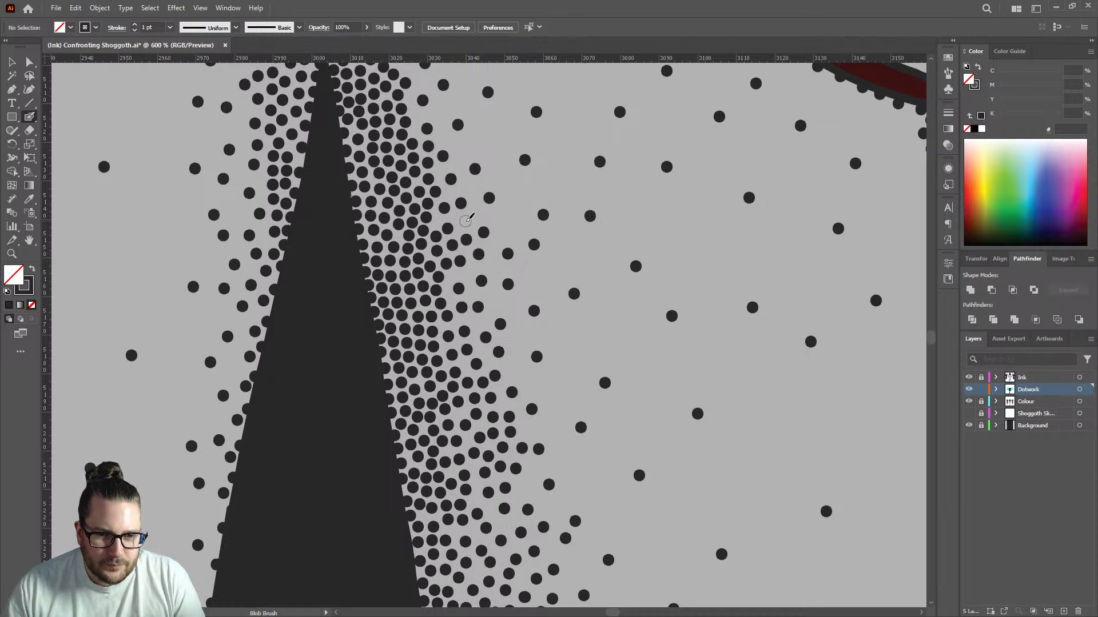
{"action": "left_click", "coordinate": [469, 185]}
{"action": "left_click", "coordinate": [447, 137]}
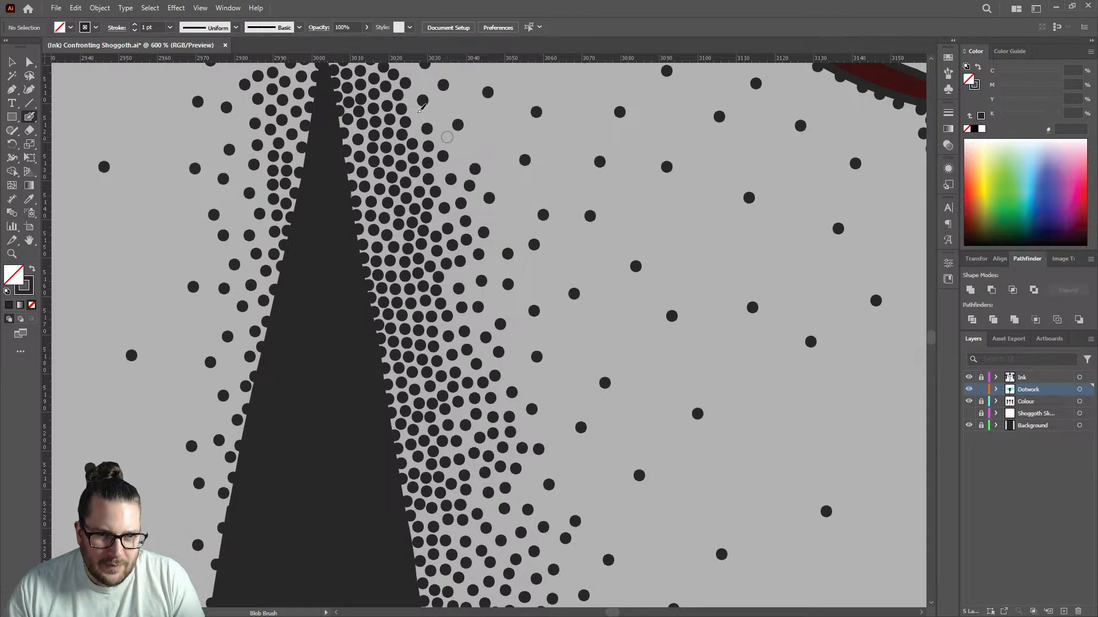
{"action": "left_click", "coordinate": [420, 116]}
Extend the torso shading with dots beside the tip of the arm gap, beneath the hanging hair curl.
{"action": "scroll", "coordinate": [476, 205], "scroll_direction": "down", "scroll_amount": 4}
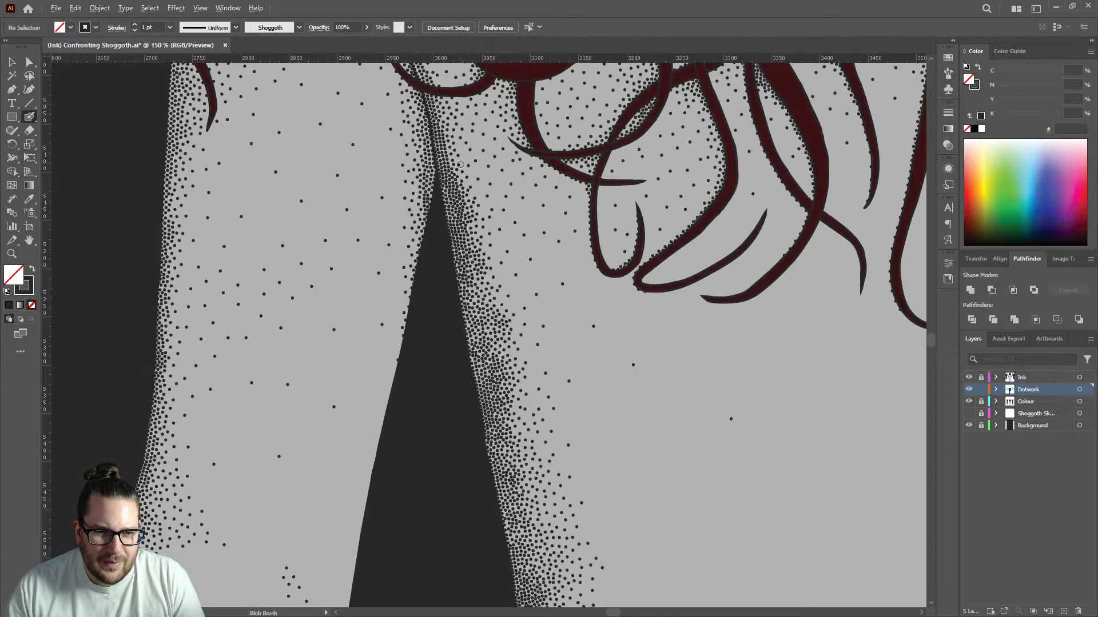
{"action": "scroll", "coordinate": [456, 165], "scroll_direction": "up", "scroll_amount": 5}
{"action": "scroll", "coordinate": [426, 155], "scroll_direction": "down", "scroll_amount": 5}
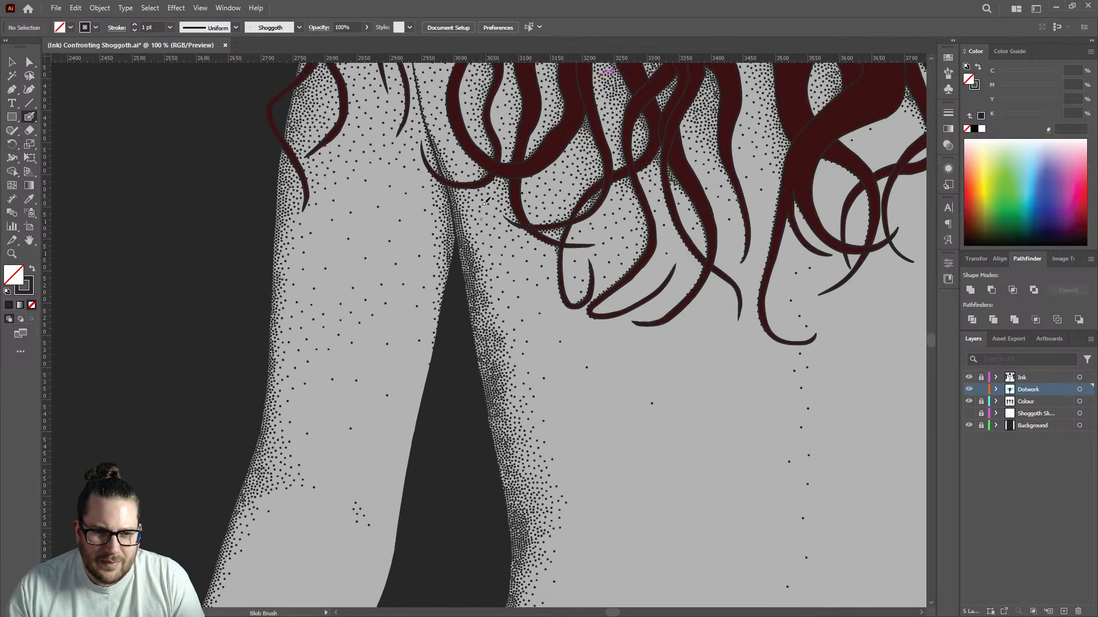
{"action": "scroll", "coordinate": [479, 307], "scroll_direction": "up", "scroll_amount": 4}
{"action": "scroll", "coordinate": [479, 307], "scroll_direction": "up", "scroll_amount": 1}
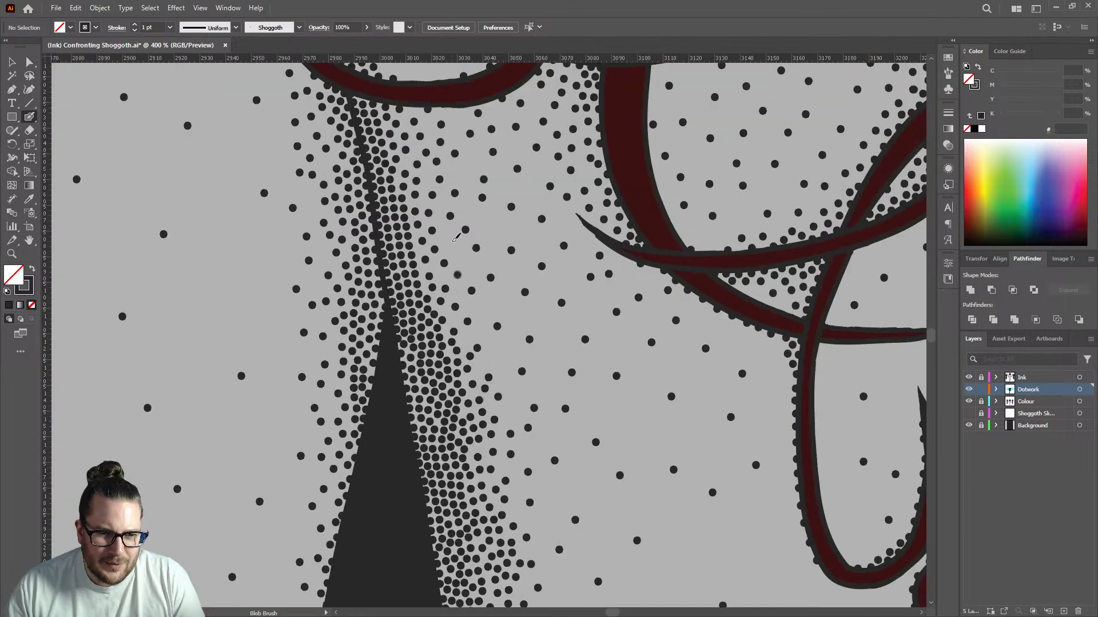
{"action": "left_click", "coordinate": [471, 290]}
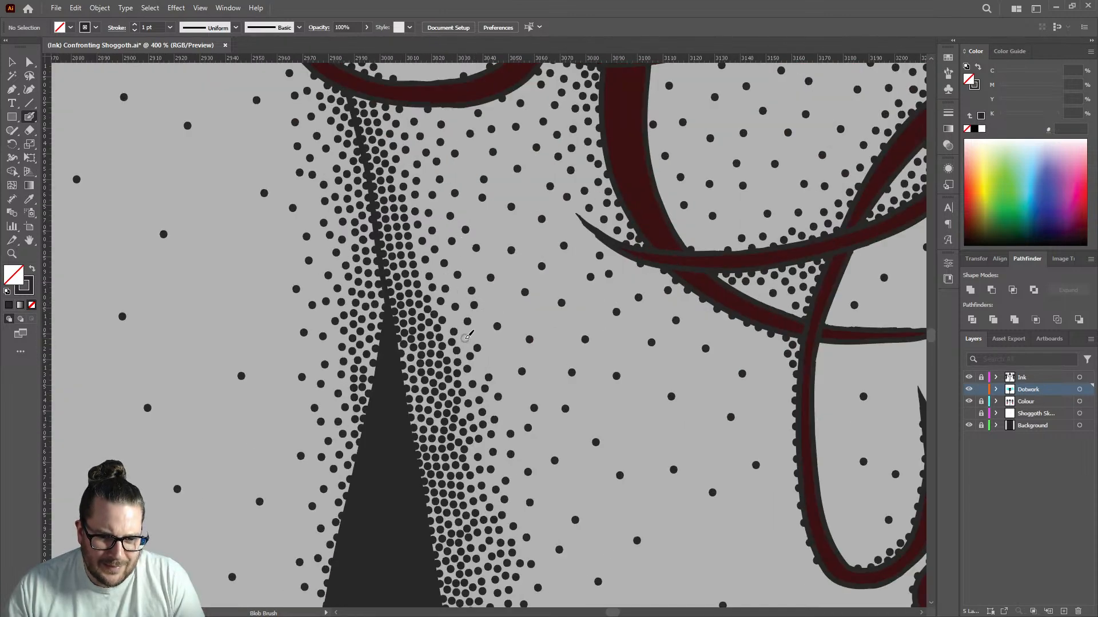
{"action": "left_click", "coordinate": [481, 368]}
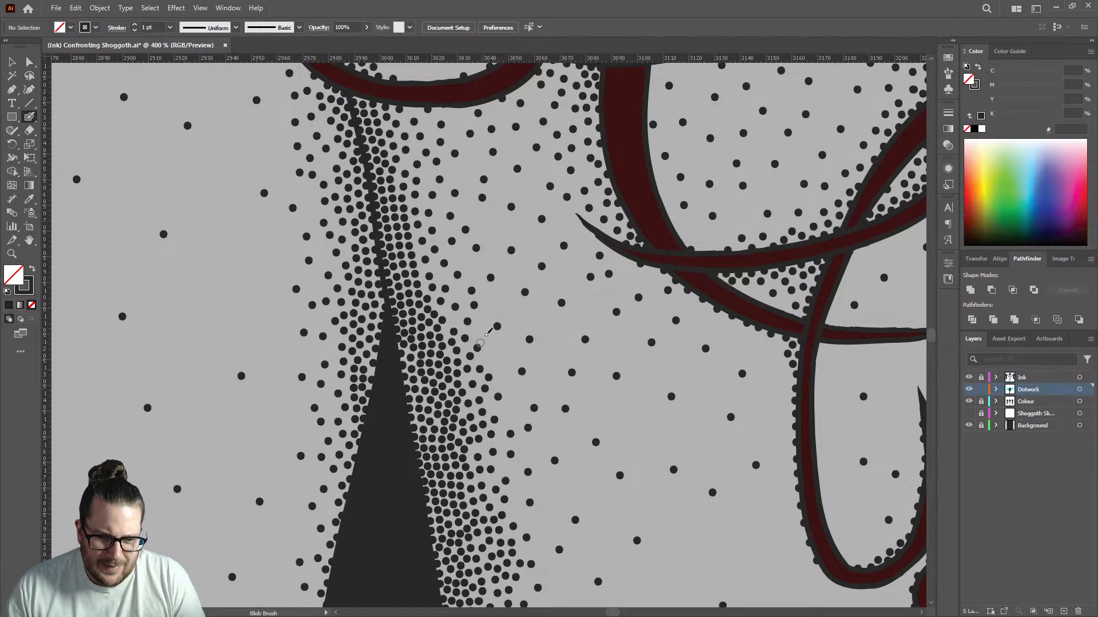
Fill gaps in the dotwork on the torso side of the armpit crease line, above the arm gap.
{"action": "scroll", "coordinate": [489, 330], "scroll_direction": "down", "scroll_amount": 2}
{"action": "scroll", "coordinate": [496, 317], "scroll_direction": "down", "scroll_amount": 2}
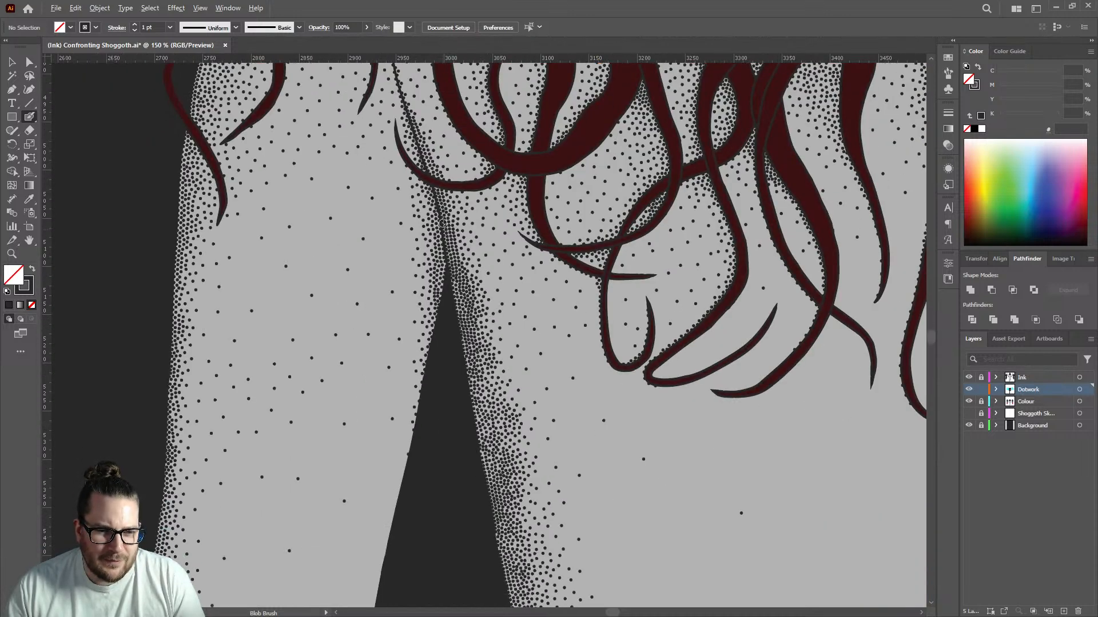
{"action": "scroll", "coordinate": [443, 224], "scroll_direction": "up", "scroll_amount": 6}
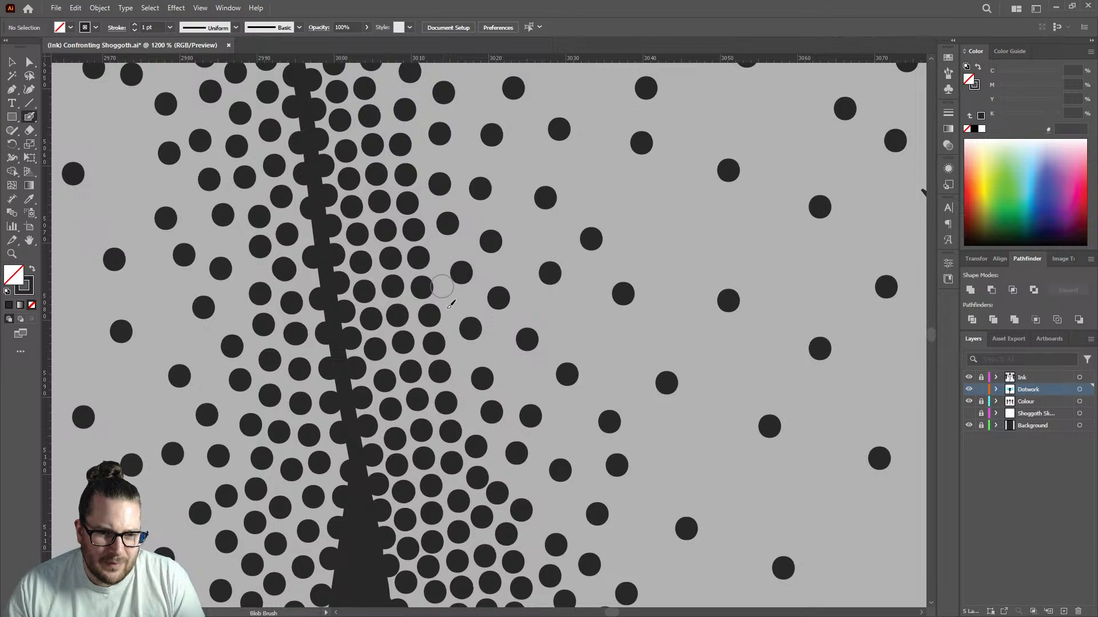
{"action": "left_click", "coordinate": [453, 301]}
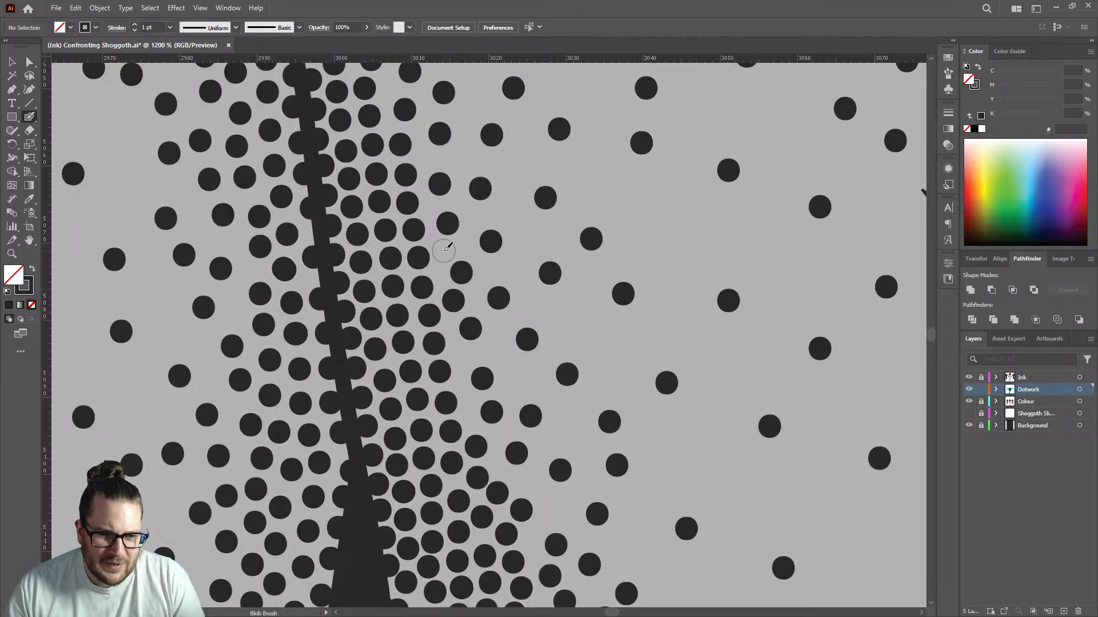
{"action": "left_click", "coordinate": [444, 250]}
{"action": "left_click", "coordinate": [463, 355]}
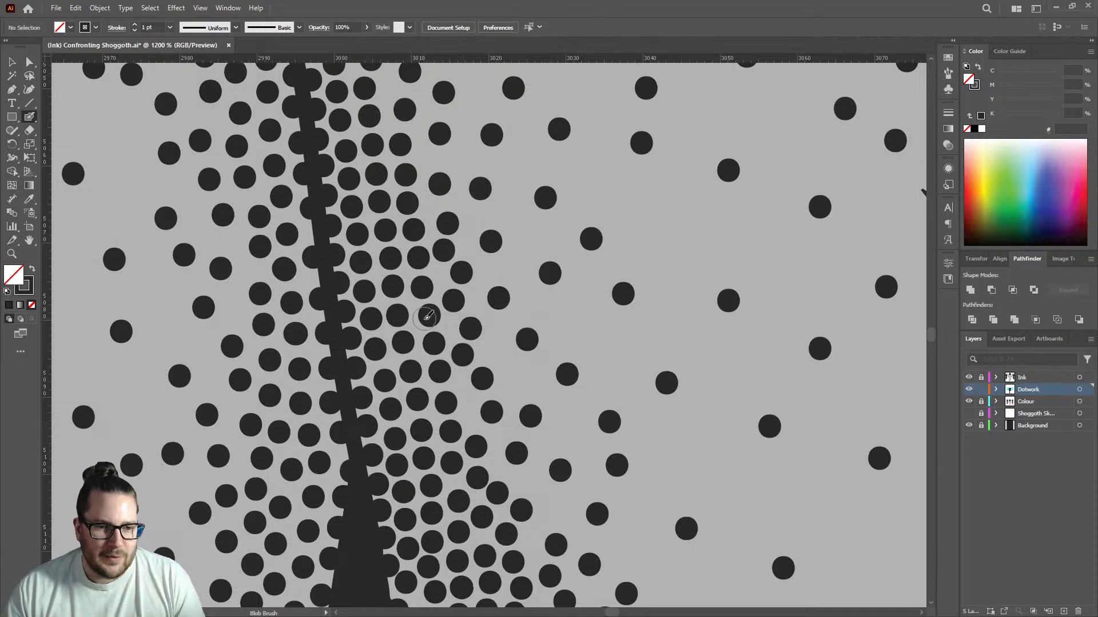
Examine the finished dotwork around the left armpit and between the hair strands over the left shoulder.
{"action": "scroll", "coordinate": [479, 283], "scroll_direction": "down", "scroll_amount": 5}
{"action": "scroll", "coordinate": [478, 284], "scroll_direction": "up", "scroll_amount": 2}
{"action": "scroll", "coordinate": [474, 284], "scroll_direction": "down", "scroll_amount": 4}
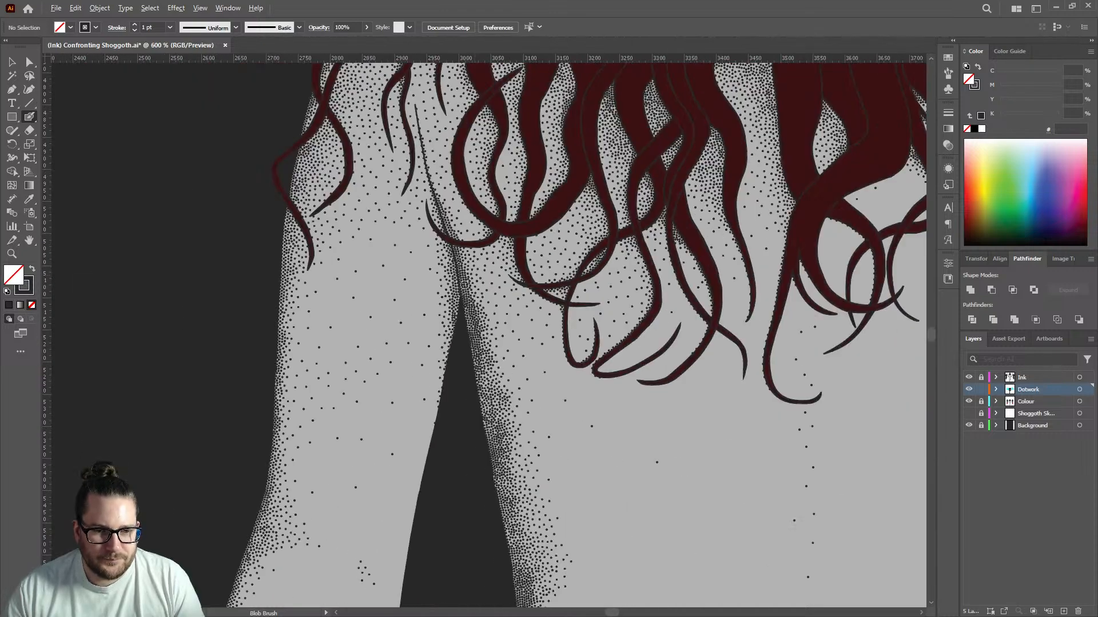
{"action": "scroll", "coordinate": [434, 172], "scroll_direction": "down", "scroll_amount": 4}
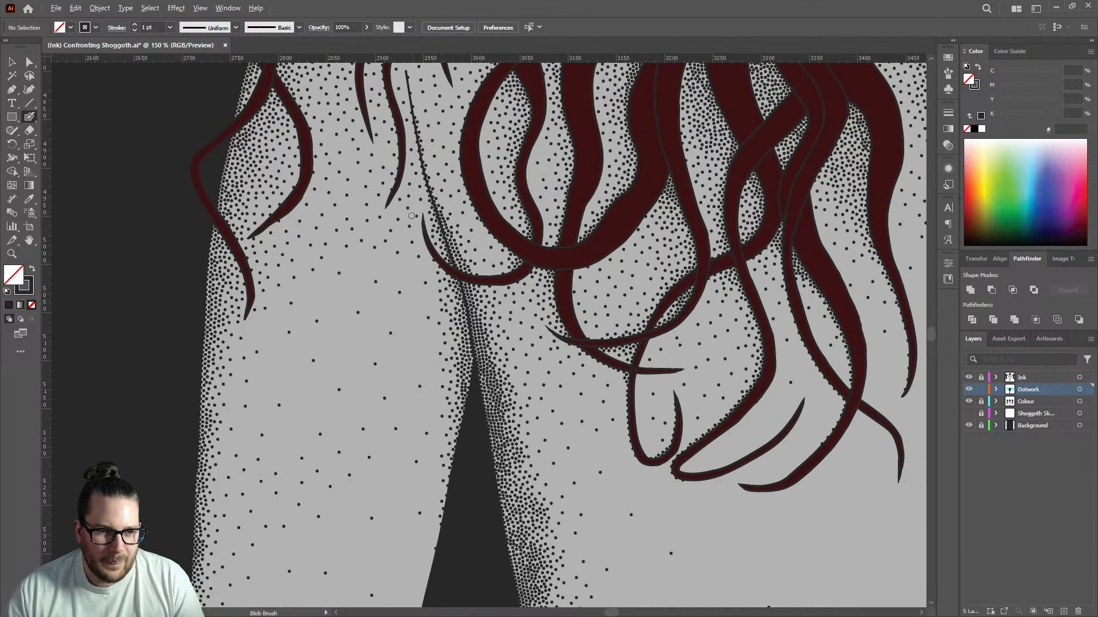
{"action": "scroll", "coordinate": [428, 202], "scroll_direction": "up", "scroll_amount": 4}
{"action": "scroll", "coordinate": [428, 202], "scroll_direction": "up", "scroll_amount": 3}
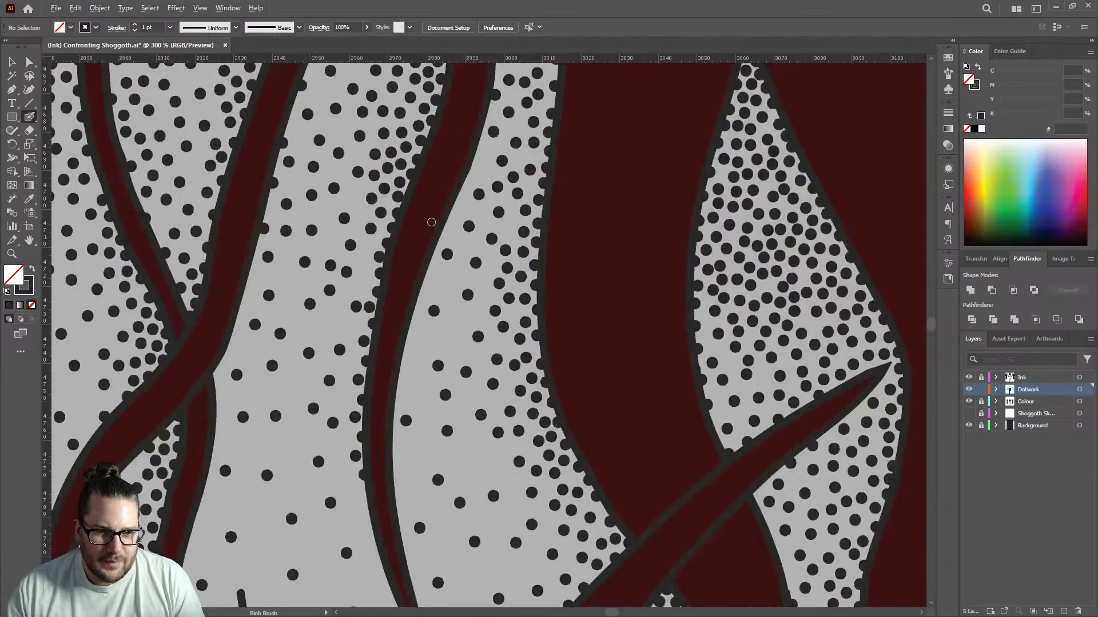
{"action": "scroll", "coordinate": [456, 219], "scroll_direction": "down", "scroll_amount": 1}
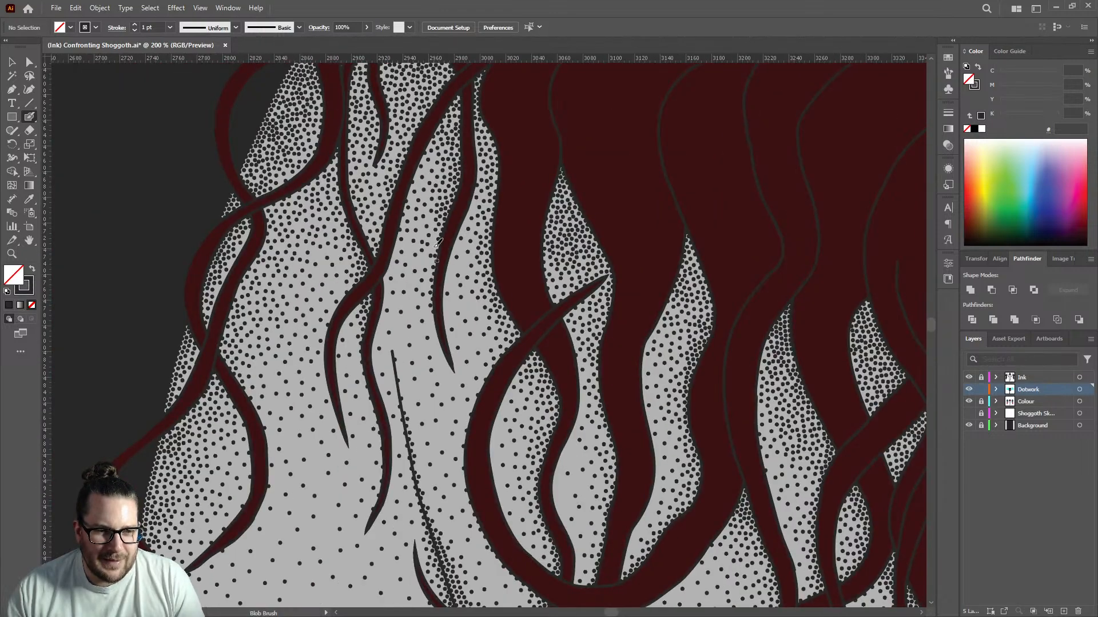
{"action": "scroll", "coordinate": [430, 244], "scroll_direction": "down", "scroll_amount": 4}
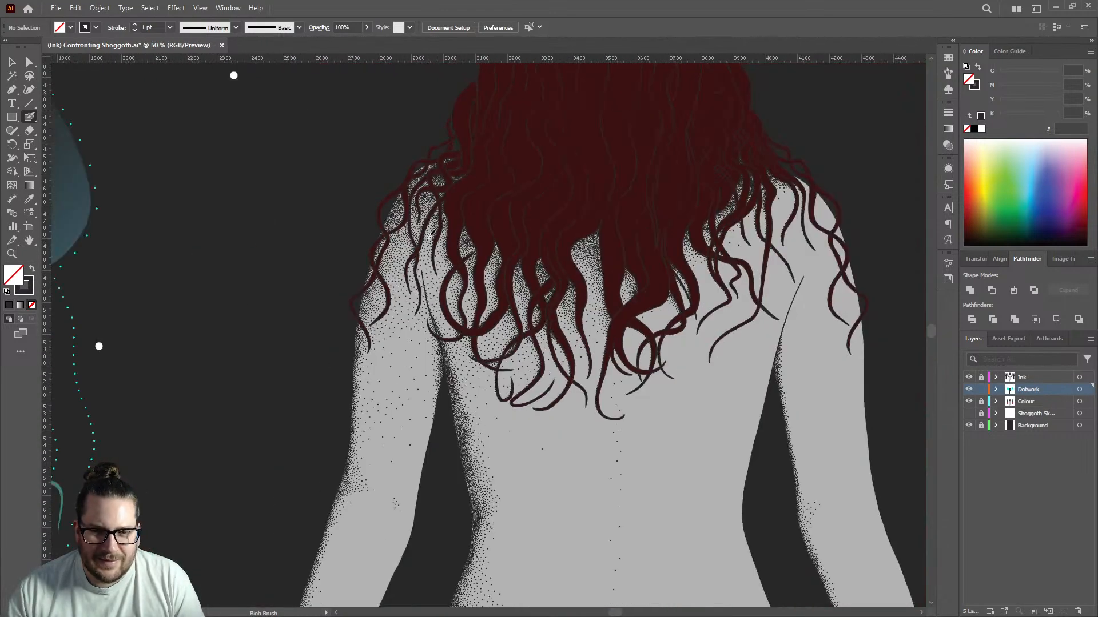
Fill the gaps in the row of dots along the inner edge of the curved hair strand on the right shoulder.
{"action": "scroll", "coordinate": [799, 203], "scroll_direction": "up", "scroll_amount": 5}
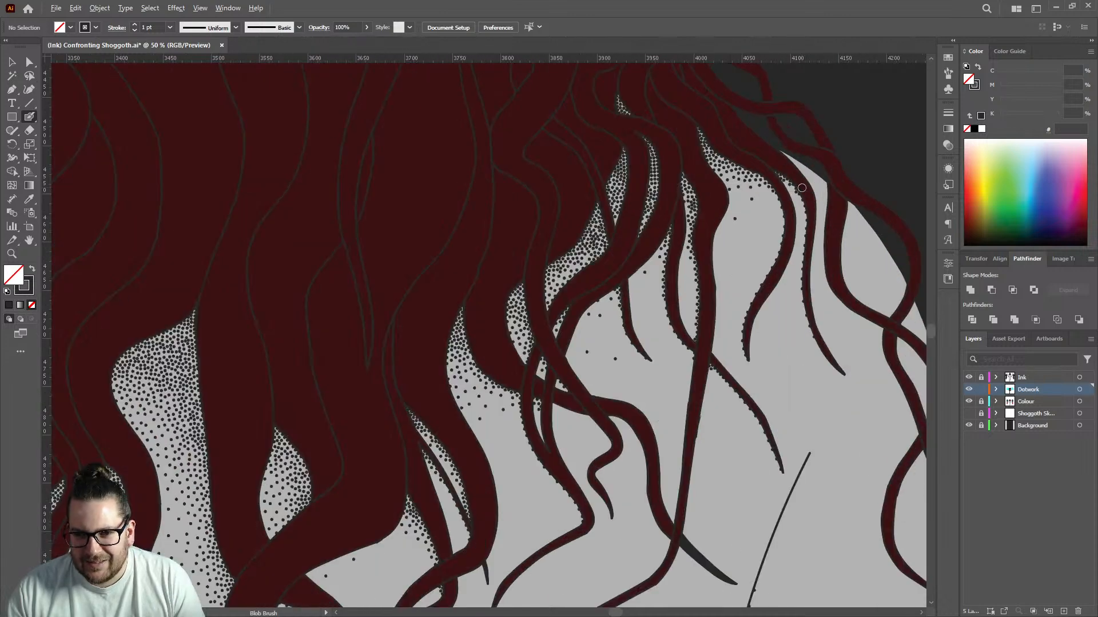
{"action": "scroll", "coordinate": [792, 172], "scroll_direction": "up", "scroll_amount": 3}
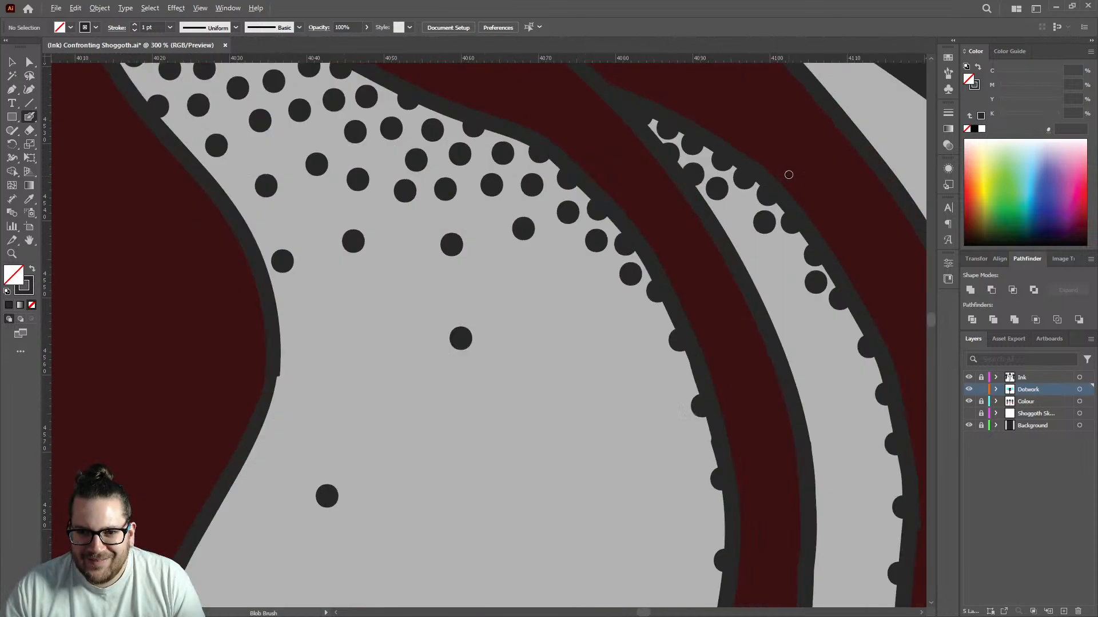
{"action": "scroll", "coordinate": [755, 269], "scroll_direction": "down", "scroll_amount": 3}
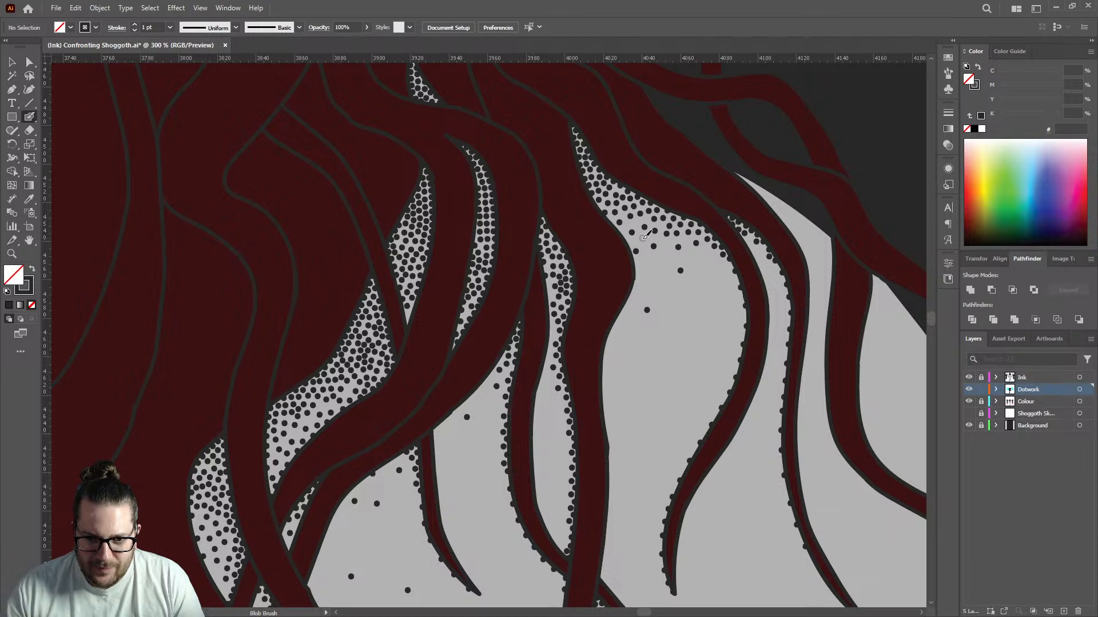
{"action": "scroll", "coordinate": [718, 246], "scroll_direction": "up", "scroll_amount": 4}
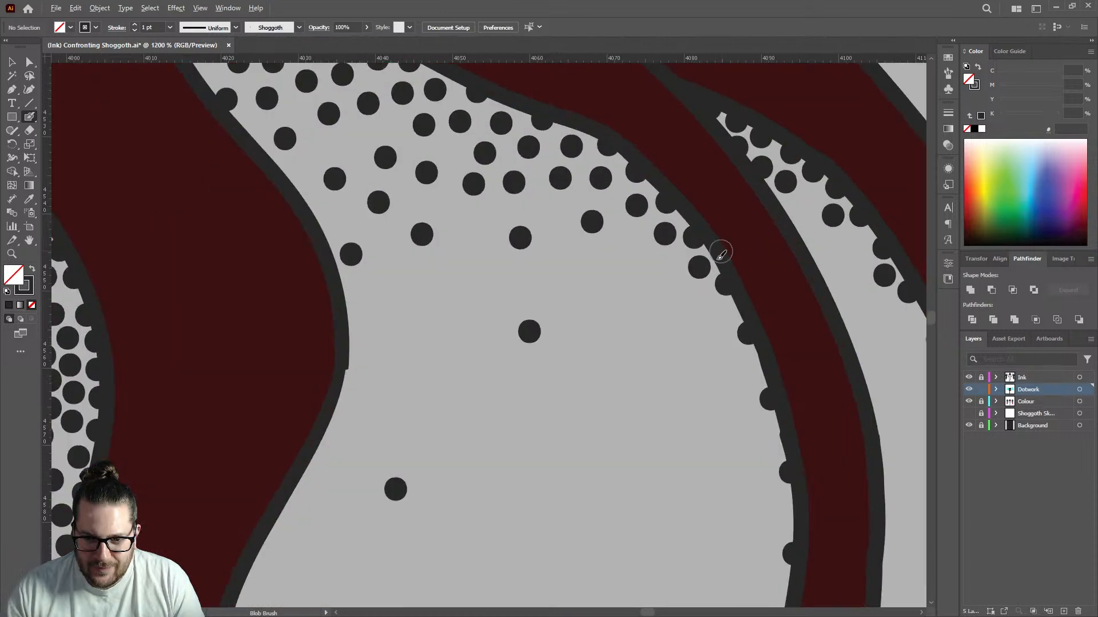
{"action": "left_click", "coordinate": [723, 315]}
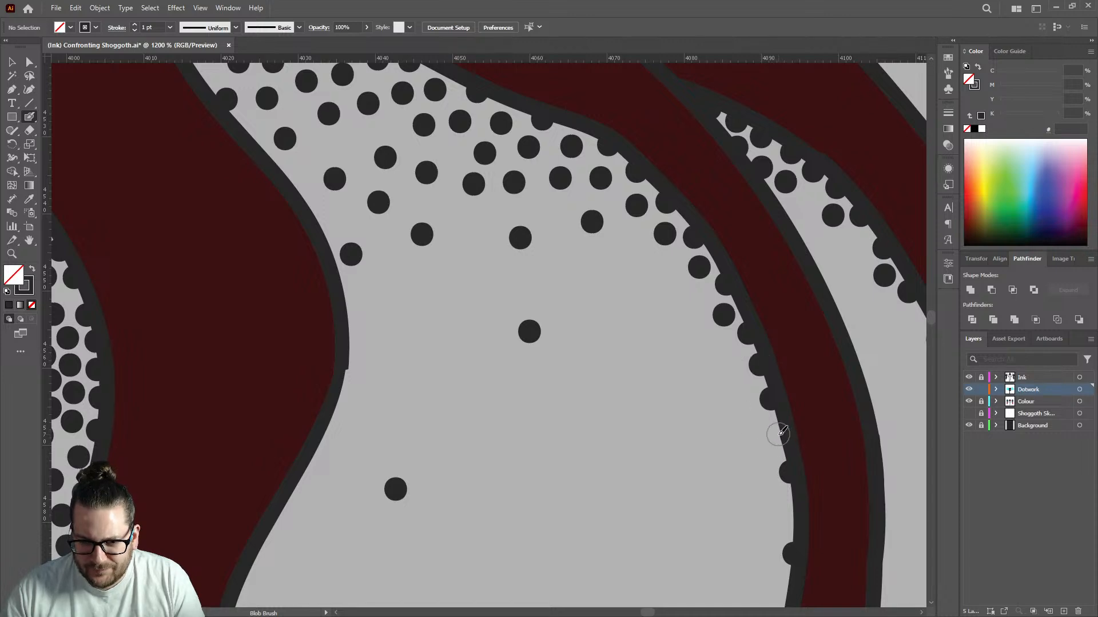
{"action": "scroll", "coordinate": [780, 400], "scroll_direction": "down", "scroll_amount": 3}
{"action": "scroll", "coordinate": [780, 398], "scroll_direction": "up", "scroll_amount": 3}
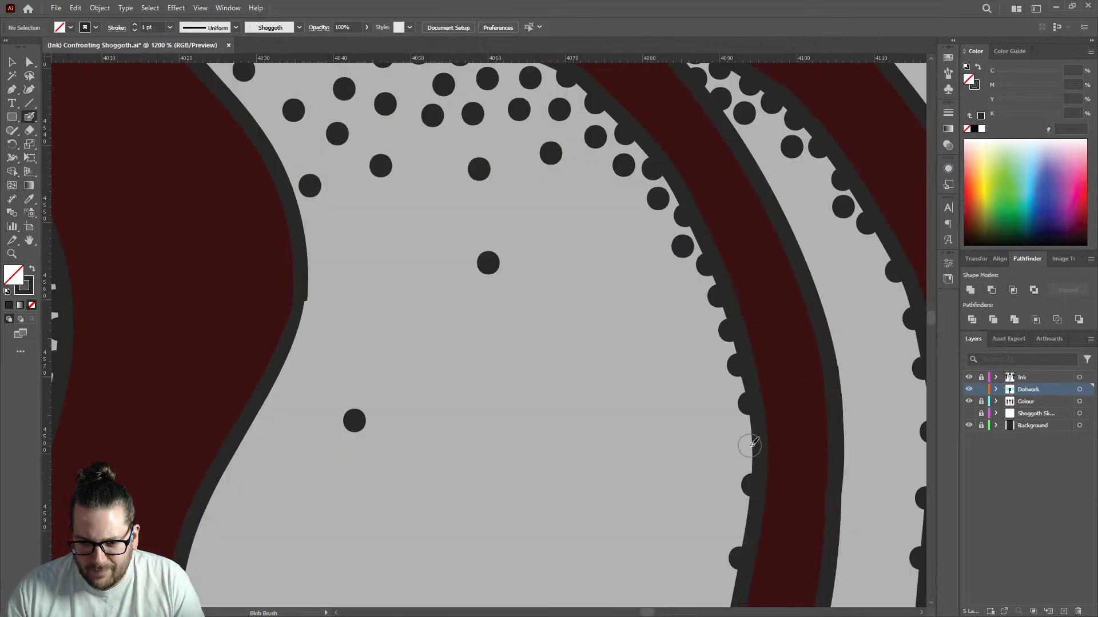
{"action": "scroll", "coordinate": [759, 382], "scroll_direction": "down", "scroll_amount": 3}
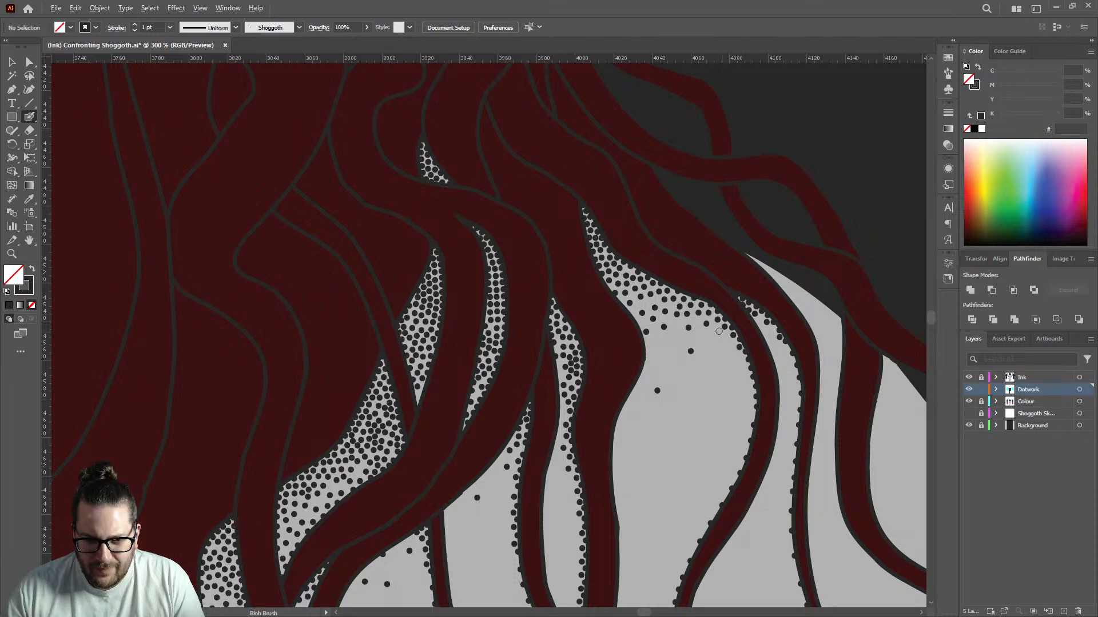
Build a second row of dots inside the curved strand's edge, following its bend down the right shoulder.
{"action": "scroll", "coordinate": [732, 343], "scroll_direction": "up", "scroll_amount": 1}
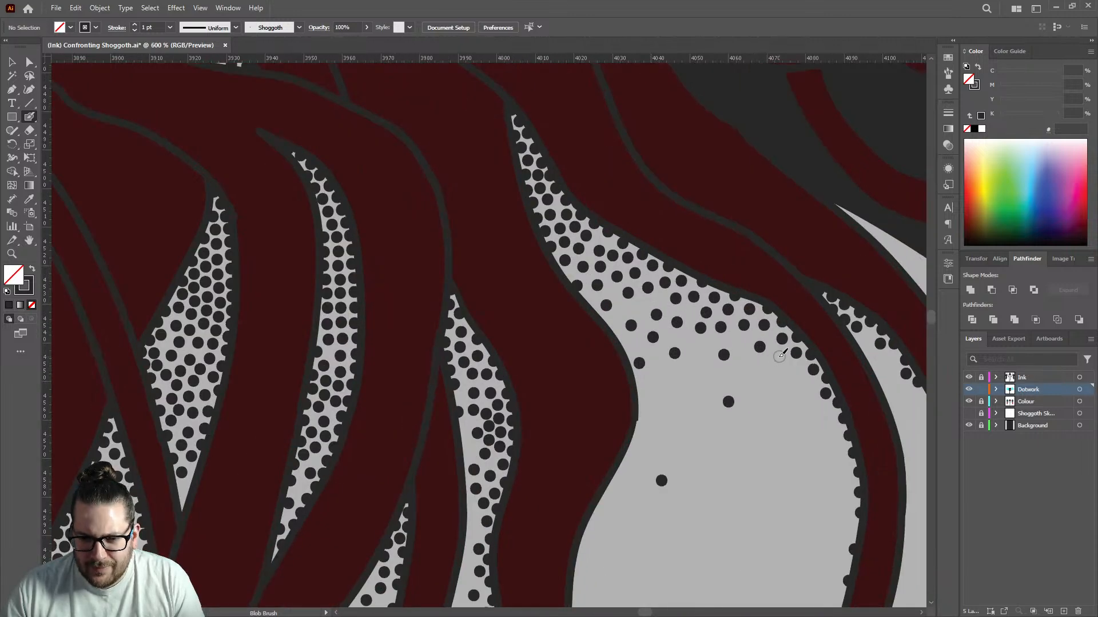
{"action": "left_click", "coordinate": [776, 356]}
{"action": "left_click", "coordinate": [796, 371]}
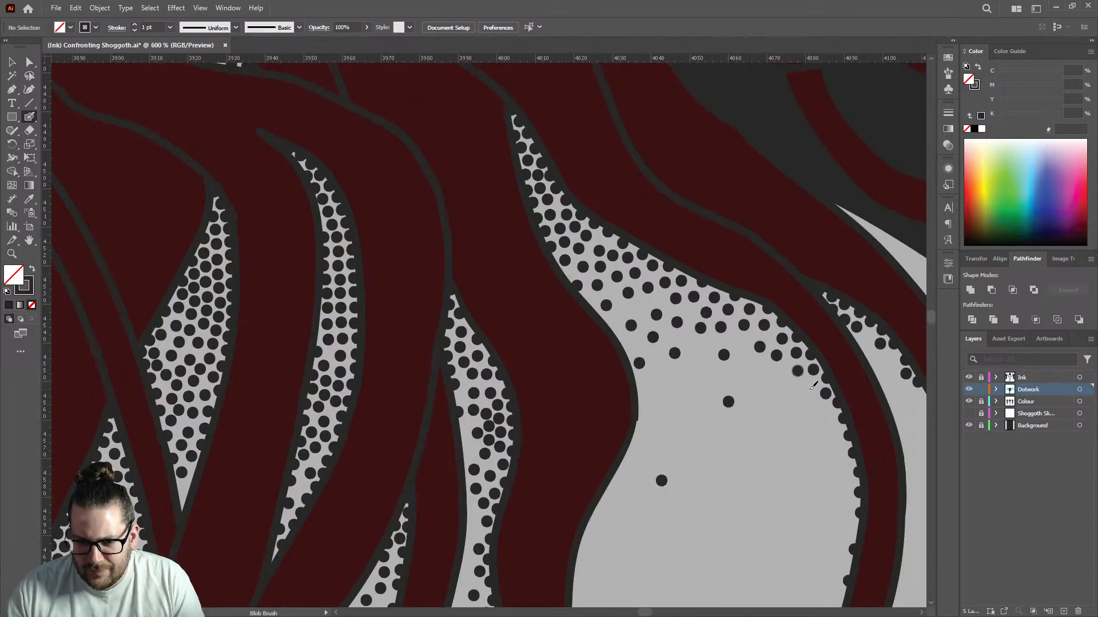
{"action": "left_click", "coordinate": [810, 386]}
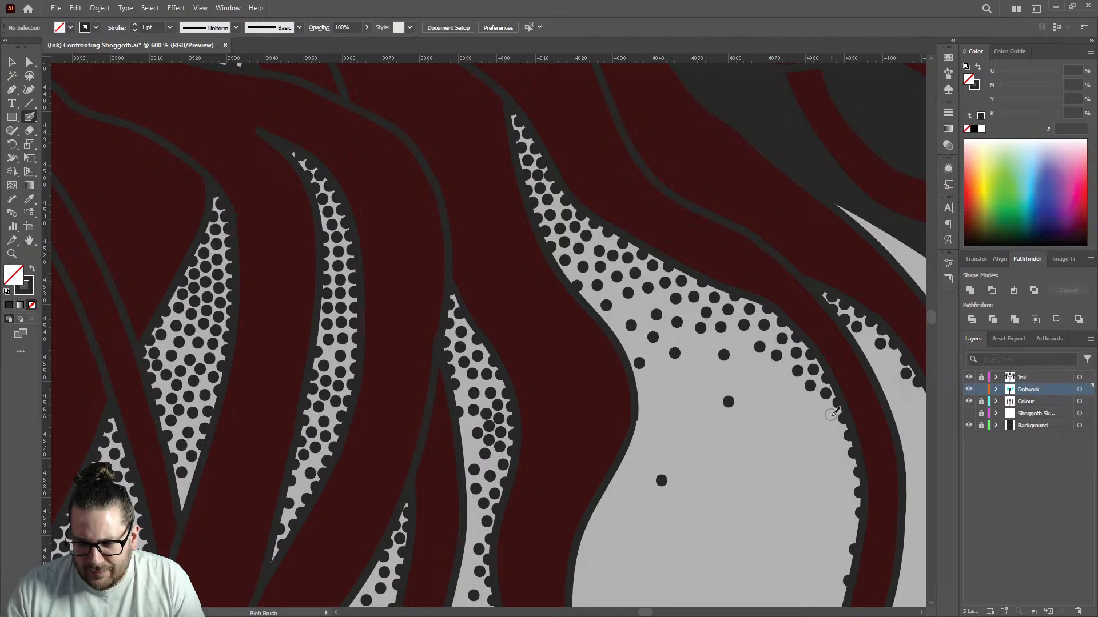
{"action": "left_click", "coordinate": [829, 415]}
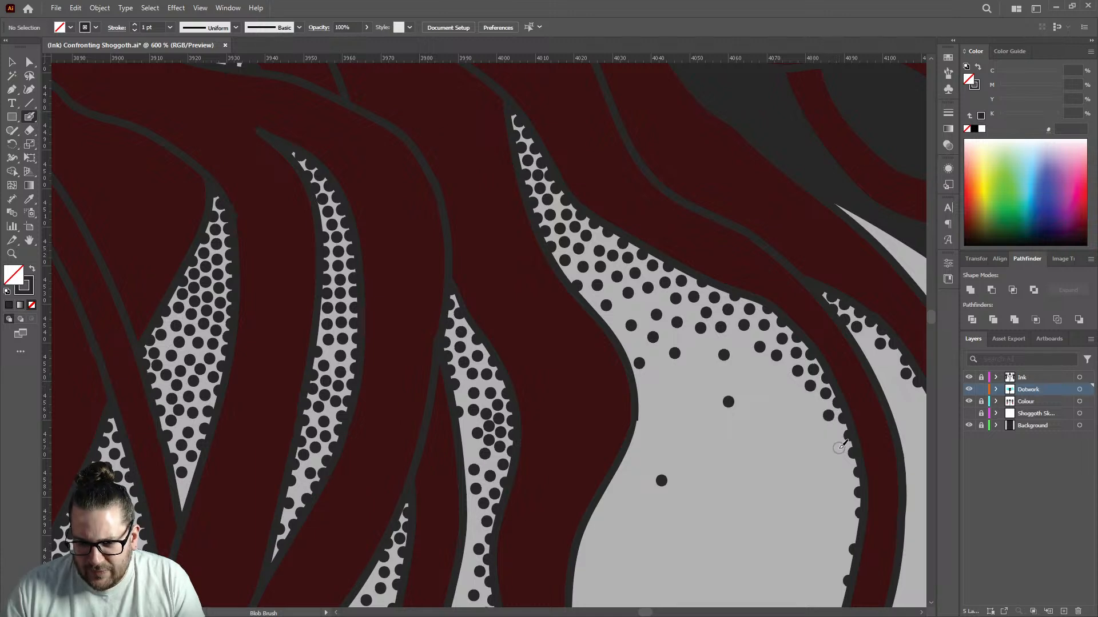
{"action": "scroll", "coordinate": [742, 378], "scroll_direction": "down", "scroll_amount": 5}
{"action": "scroll", "coordinate": [759, 331], "scroll_direction": "up", "scroll_amount": 6}
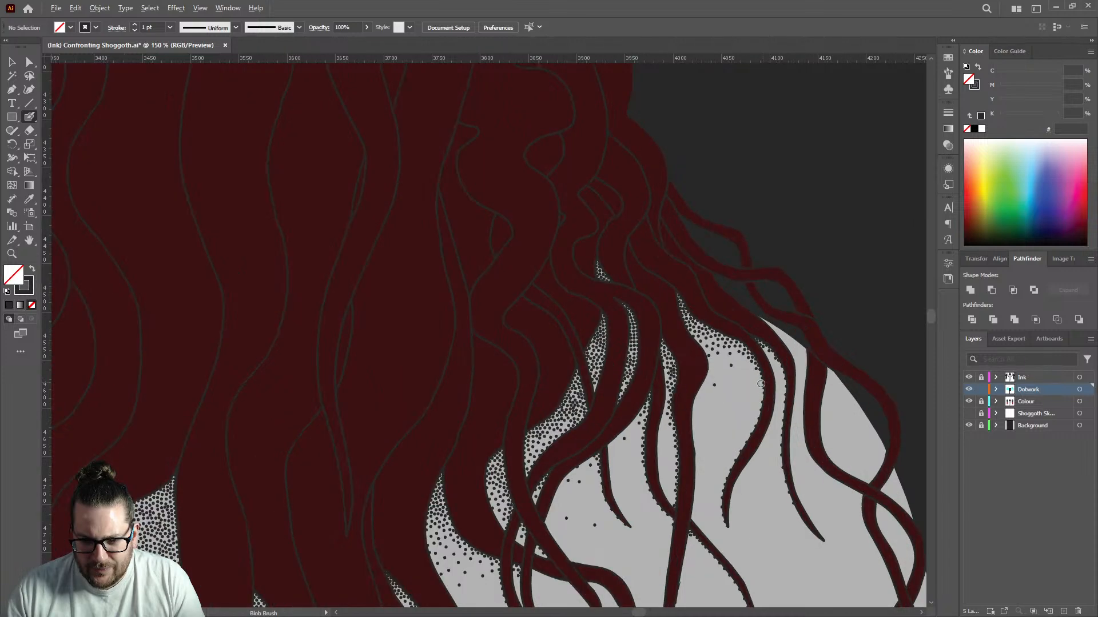
{"action": "left_click", "coordinate": [685, 267]}
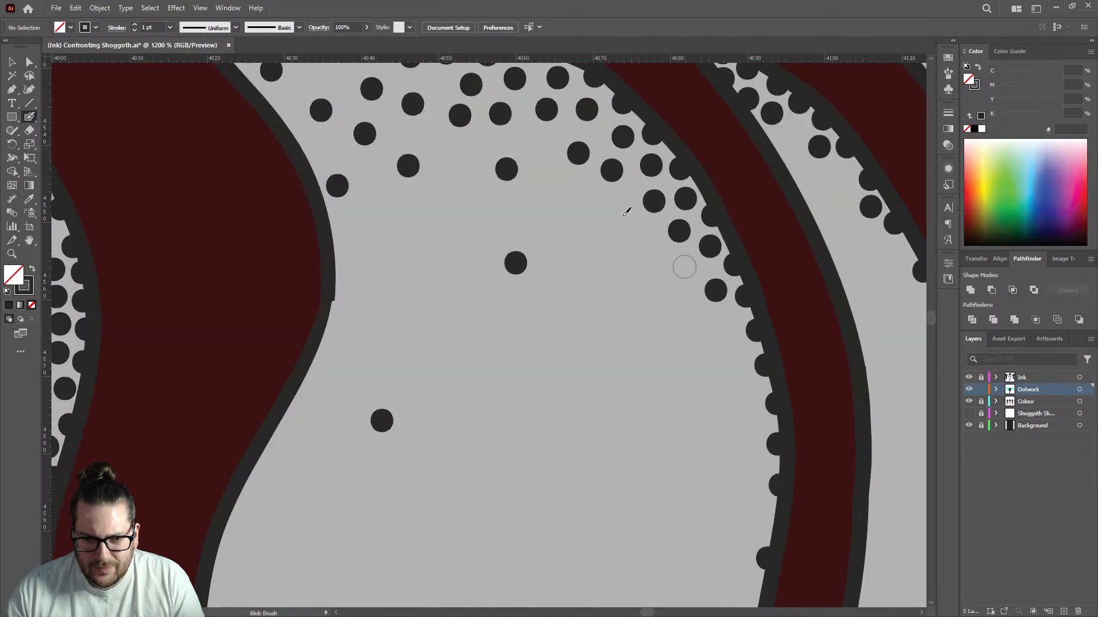
Fill gaps with single dots along the lower fringe of the right shoulder shading beneath the hair.
{"action": "scroll", "coordinate": [678, 299], "scroll_direction": "down", "scroll_amount": 5}
{"action": "scroll", "coordinate": [612, 377], "scroll_direction": "up", "scroll_amount": 4}
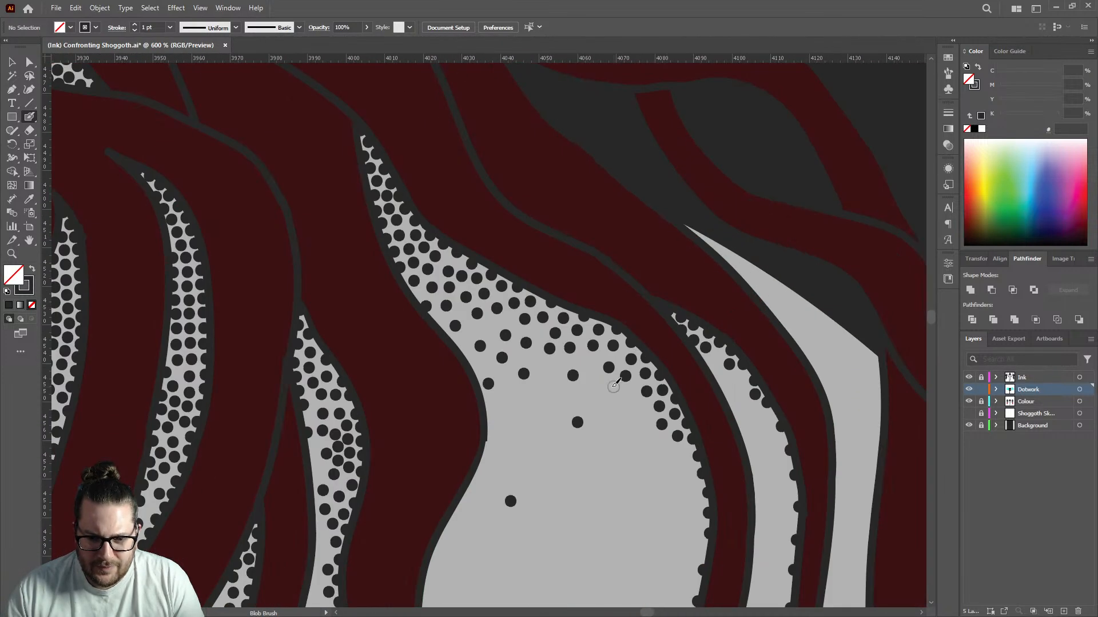
{"action": "left_click", "coordinate": [546, 365]}
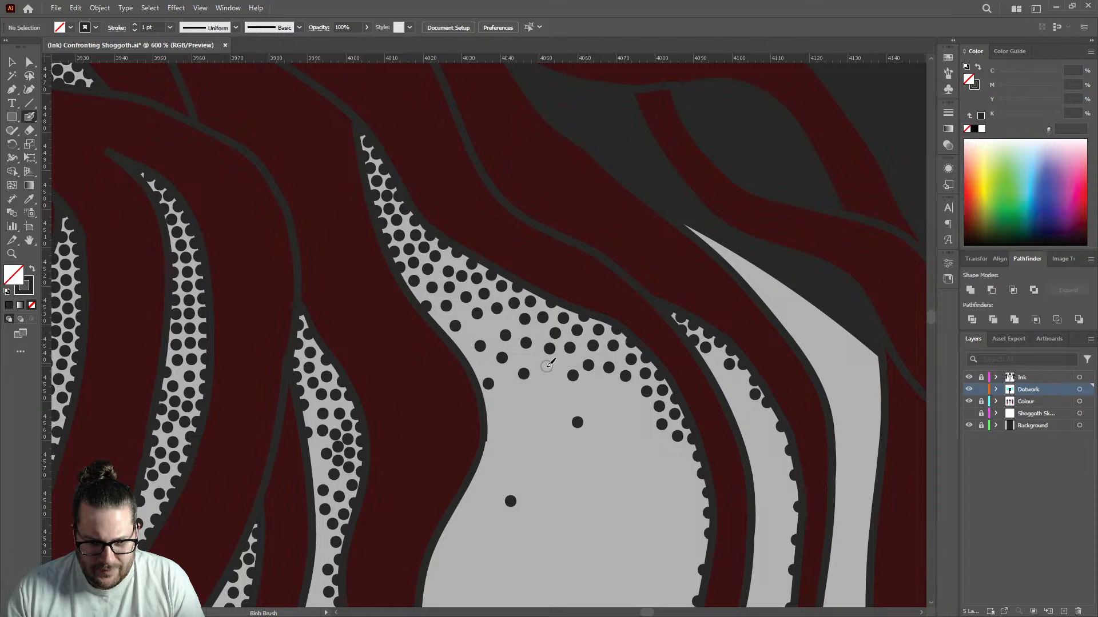
{"action": "left_click", "coordinate": [510, 319]}
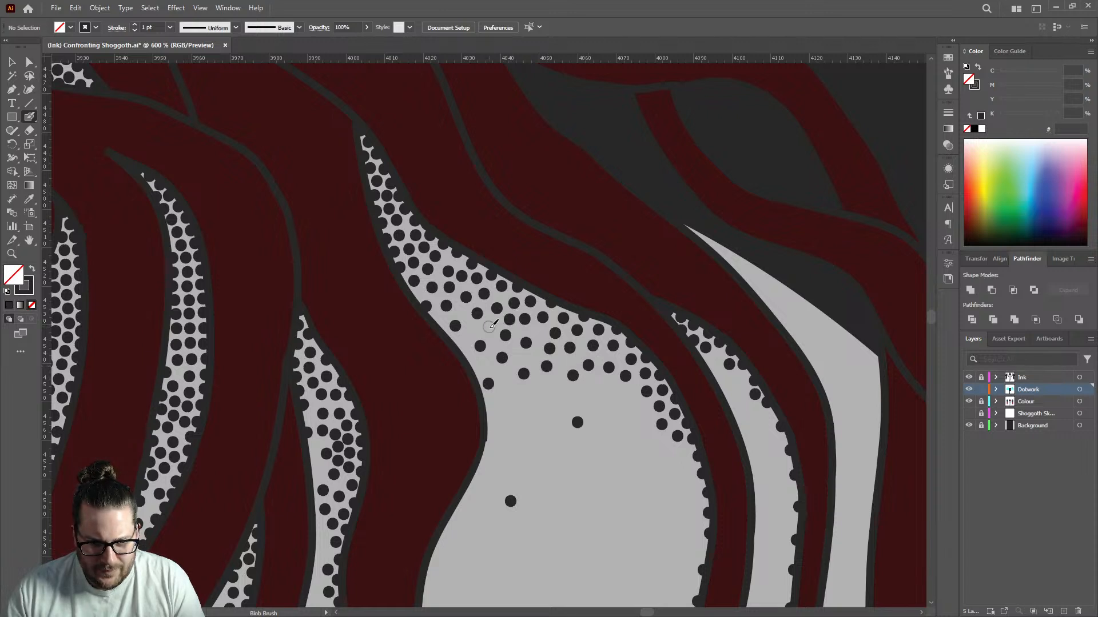
{"action": "left_click", "coordinate": [489, 327]}
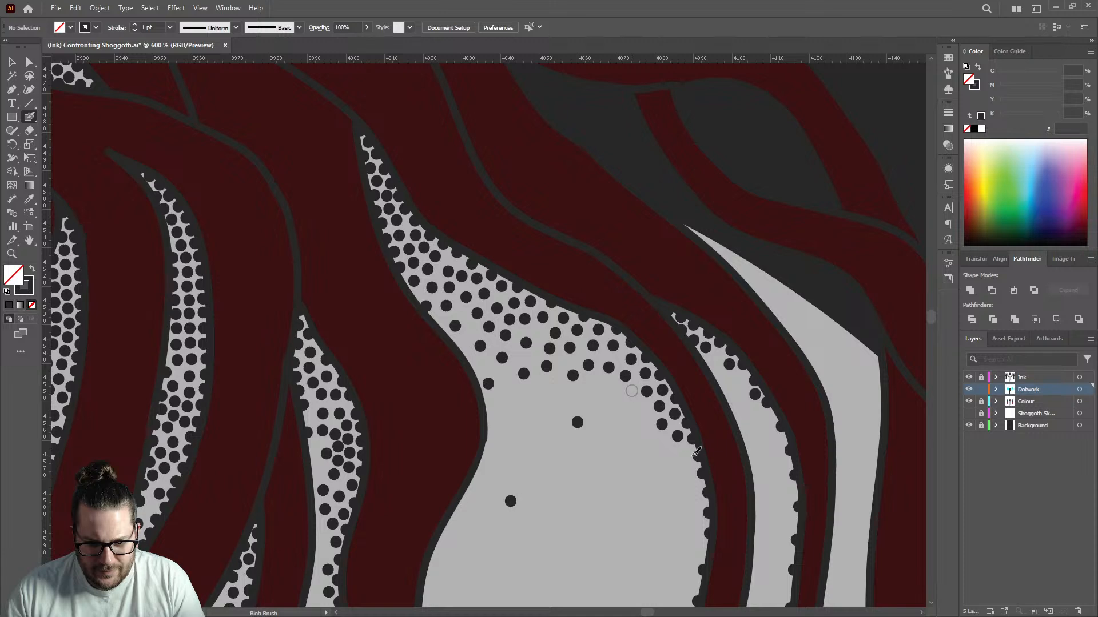
{"action": "scroll", "coordinate": [696, 451], "scroll_direction": "up", "scroll_amount": 2}
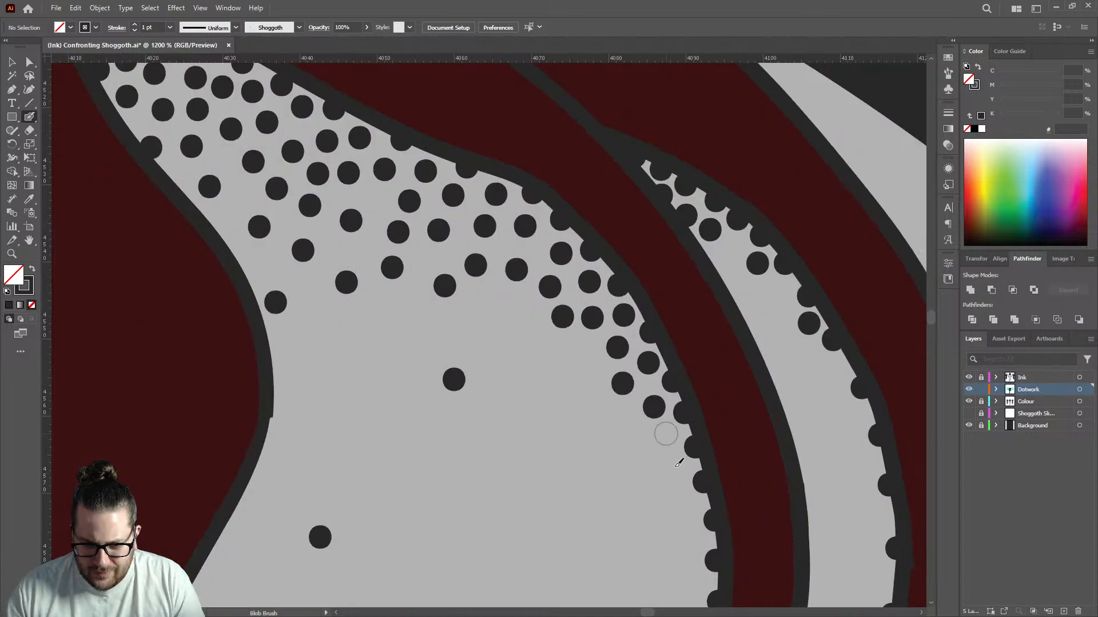
{"action": "scroll", "coordinate": [672, 352], "scroll_direction": "down", "scroll_amount": 4}
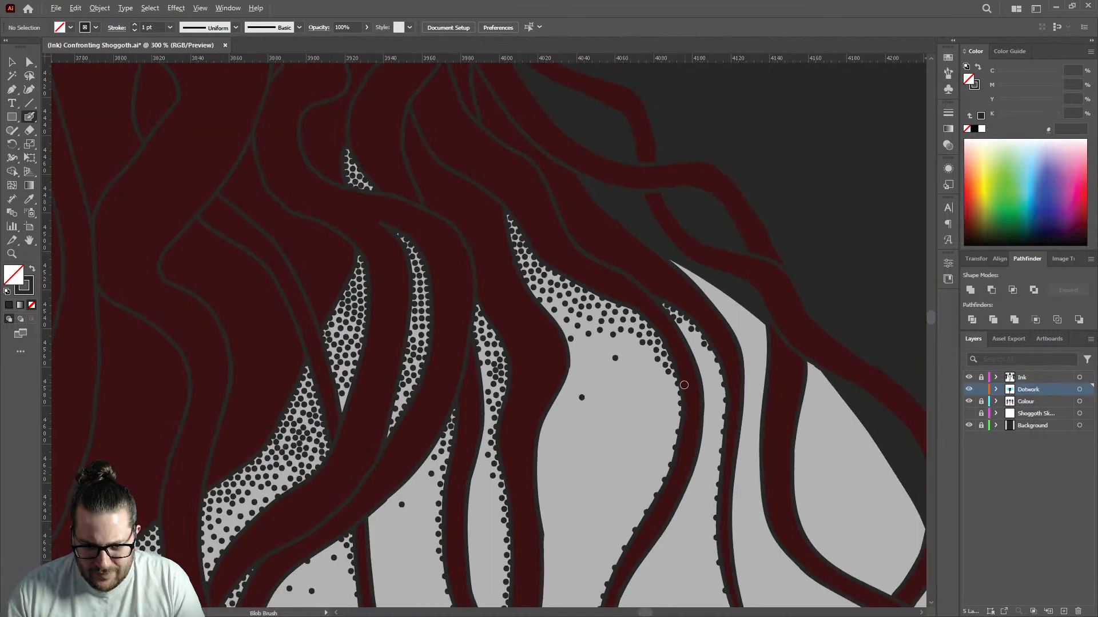
{"action": "scroll", "coordinate": [684, 384], "scroll_direction": "up", "scroll_amount": 5}
{"action": "scroll", "coordinate": [662, 334], "scroll_direction": "down", "scroll_amount": 6}
{"action": "scroll", "coordinate": [617, 314], "scroll_direction": "up", "scroll_amount": 5}
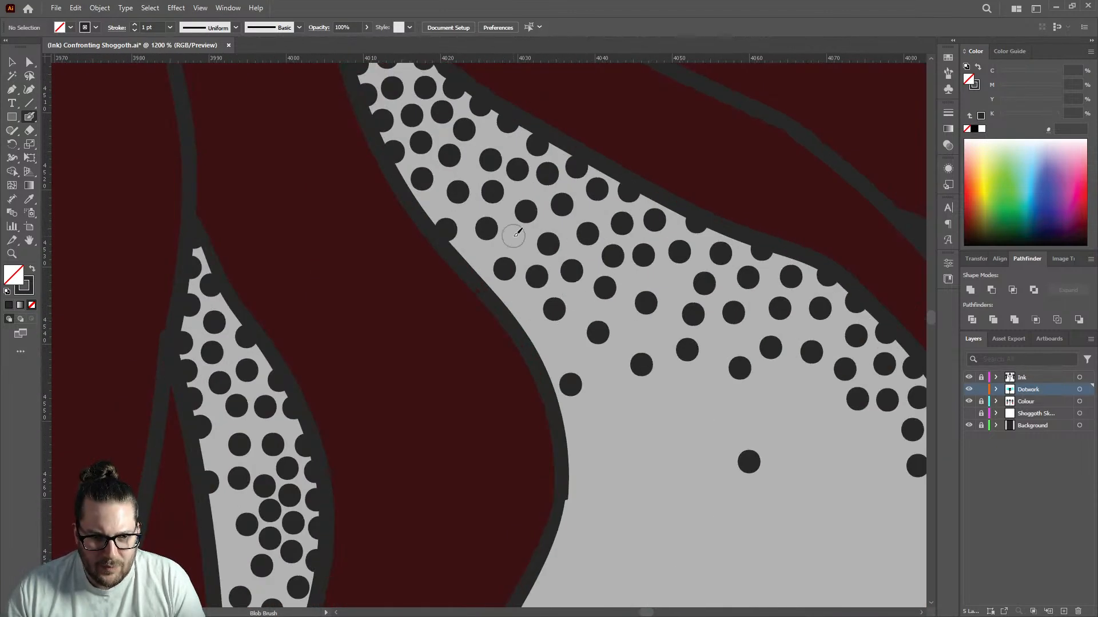
Examine the stippling between the hair strands over the right shoulder blade and its balance across the whole back.
{"action": "scroll", "coordinate": [517, 235], "scroll_direction": "down", "scroll_amount": 3}
{"action": "scroll", "coordinate": [595, 293], "scroll_direction": "down", "scroll_amount": 2}
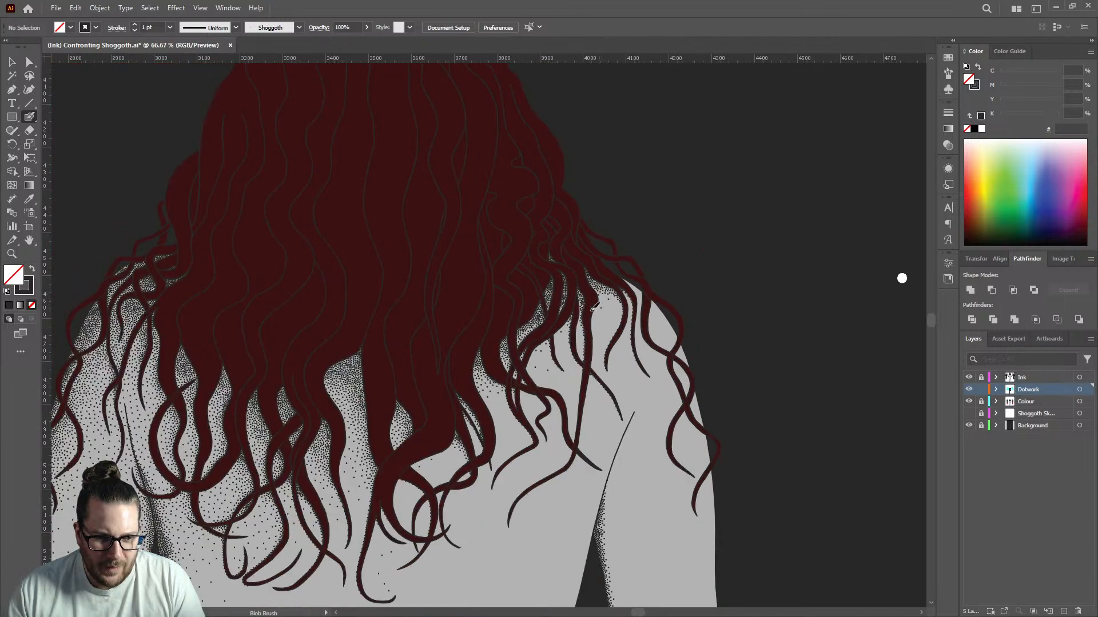
{"action": "scroll", "coordinate": [598, 297], "scroll_direction": "up", "scroll_amount": 6}
{"action": "scroll", "coordinate": [631, 309], "scroll_direction": "down", "scroll_amount": 3}
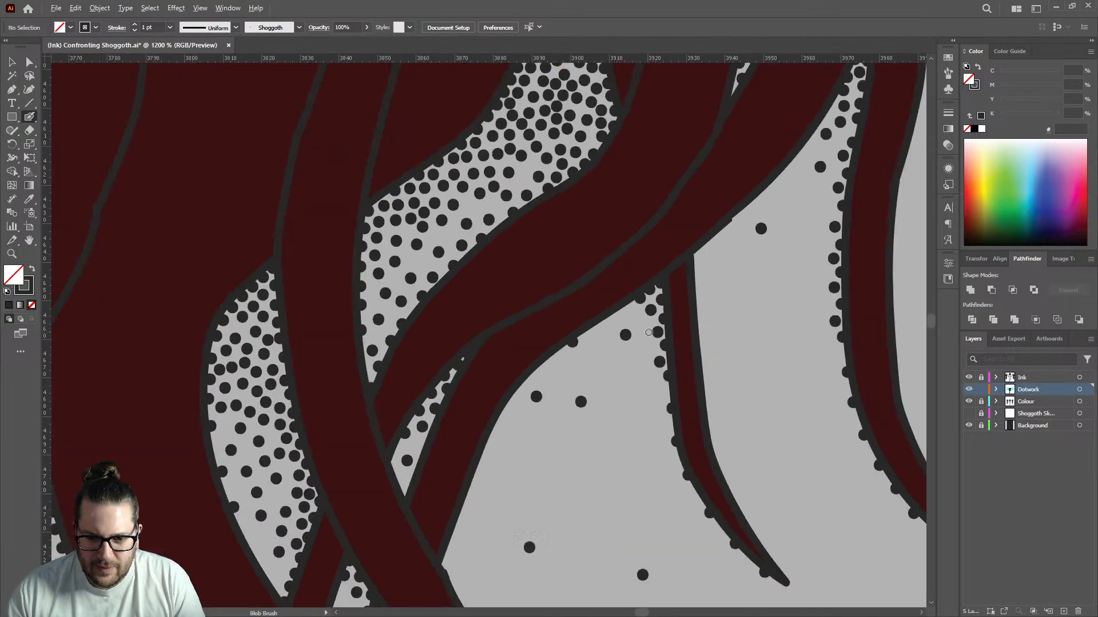
{"action": "scroll", "coordinate": [662, 385], "scroll_direction": "up", "scroll_amount": 5}
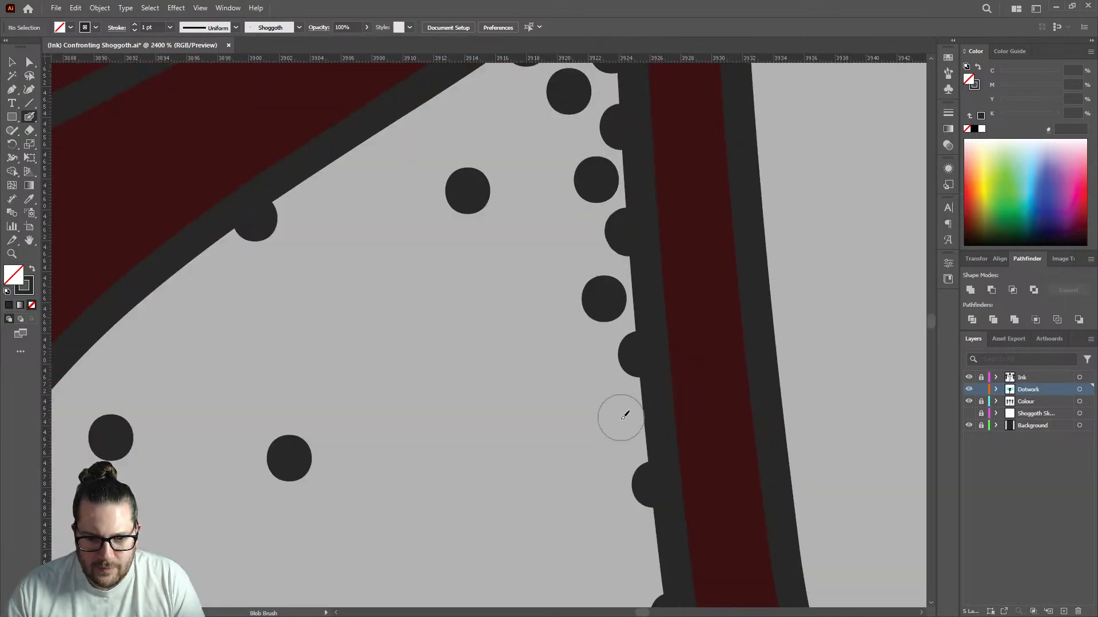
{"action": "scroll", "coordinate": [658, 347], "scroll_direction": "down", "scroll_amount": 5}
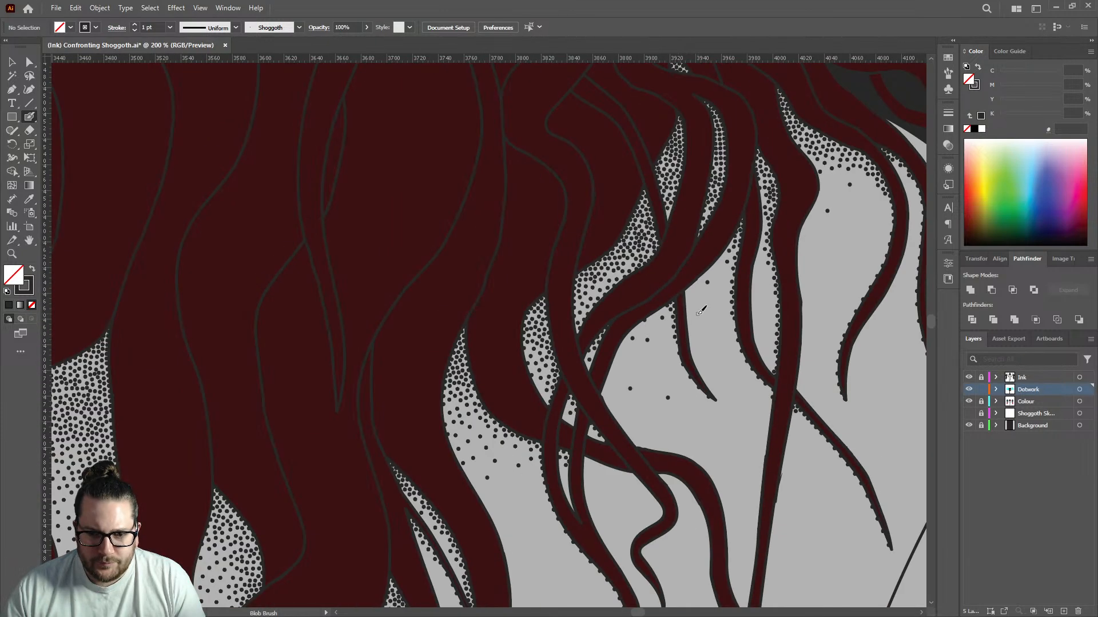
{"action": "scroll", "coordinate": [699, 299], "scroll_direction": "down", "scroll_amount": 3}
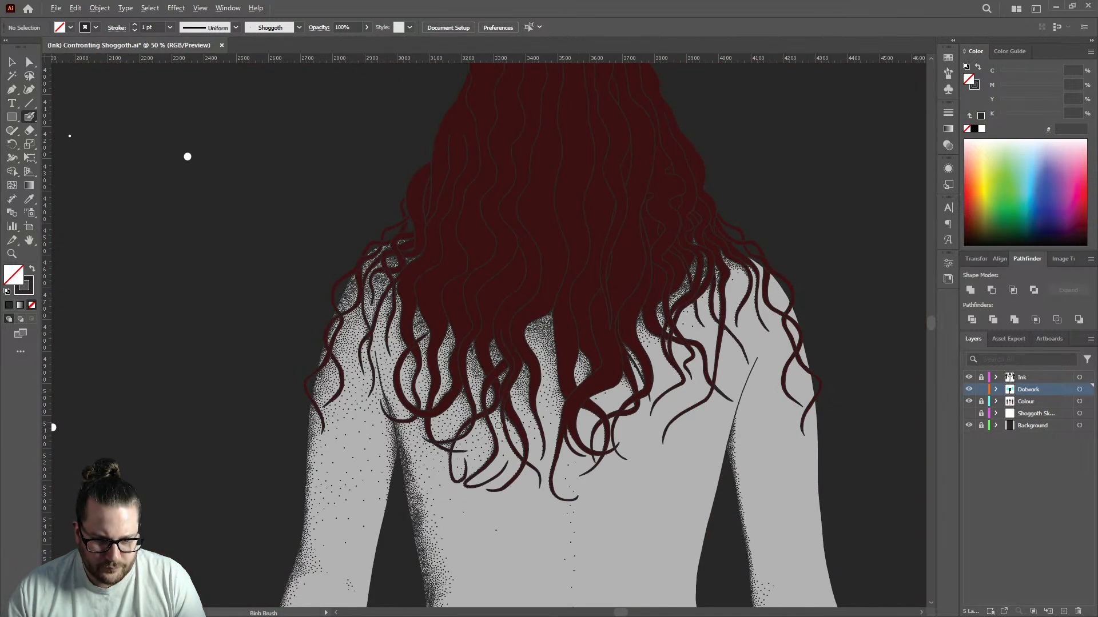
{"action": "scroll", "coordinate": [512, 428], "scroll_direction": "up", "scroll_amount": 1}
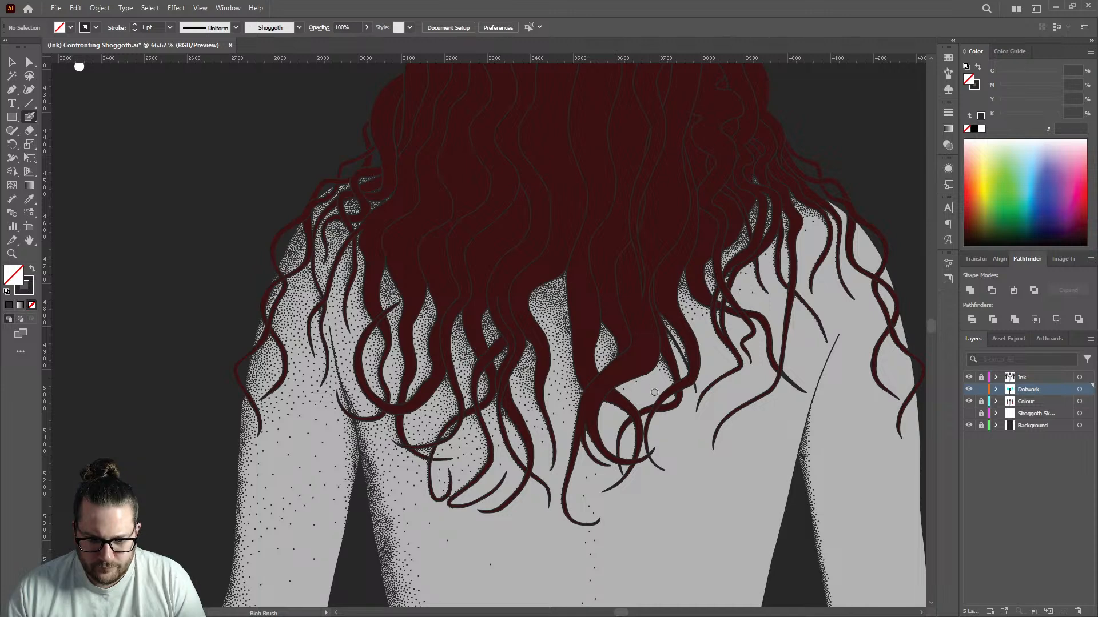
{"action": "scroll", "coordinate": [654, 393], "scroll_direction": "up", "scroll_amount": 2}
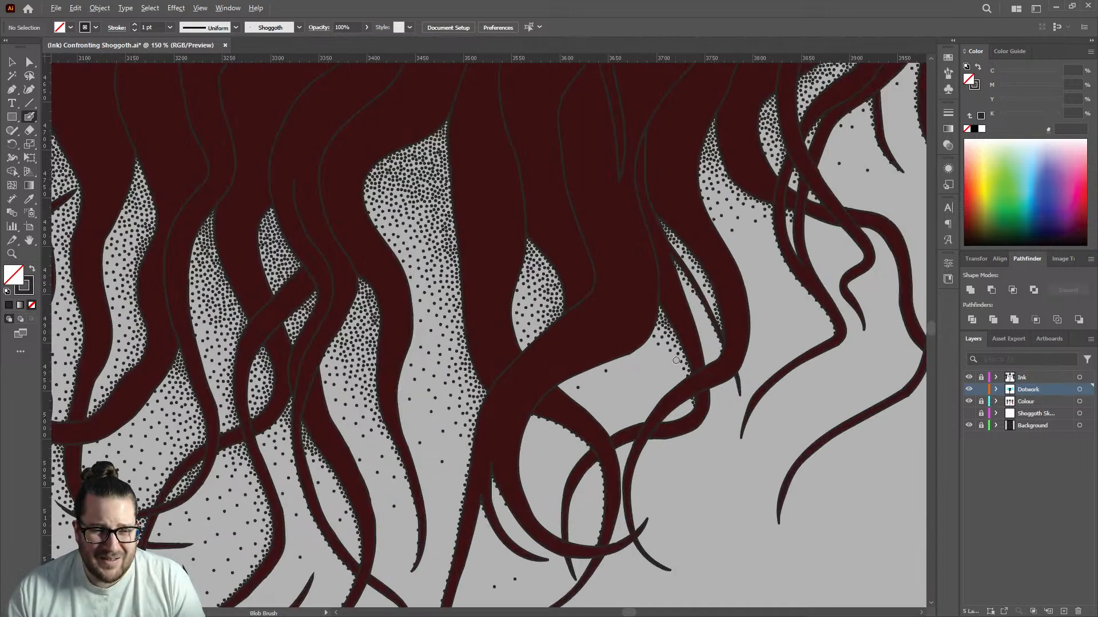
{"action": "scroll", "coordinate": [675, 360], "scroll_direction": "down", "scroll_amount": 3}
{"action": "scroll", "coordinate": [397, 355], "scroll_direction": "down", "scroll_amount": 2}
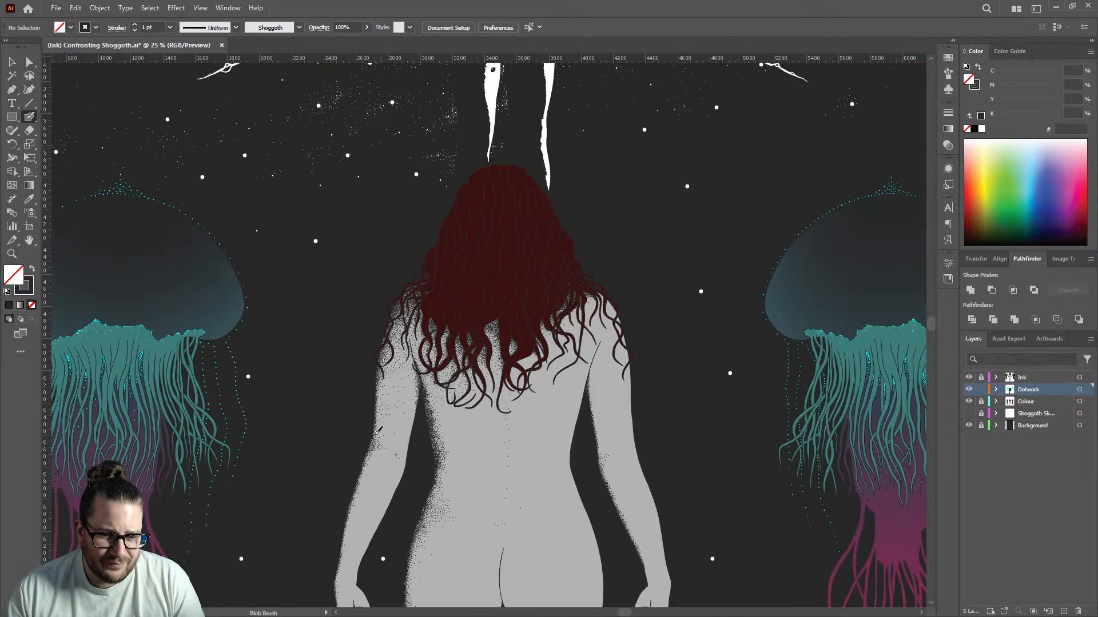
Examine the stippling along the left forearm, wrist and fist and its balance against the shading on the whole back.
{"action": "scroll", "coordinate": [317, 472], "scroll_direction": "up", "scroll_amount": 2}
{"action": "scroll", "coordinate": [337, 405], "scroll_direction": "down", "scroll_amount": 1}
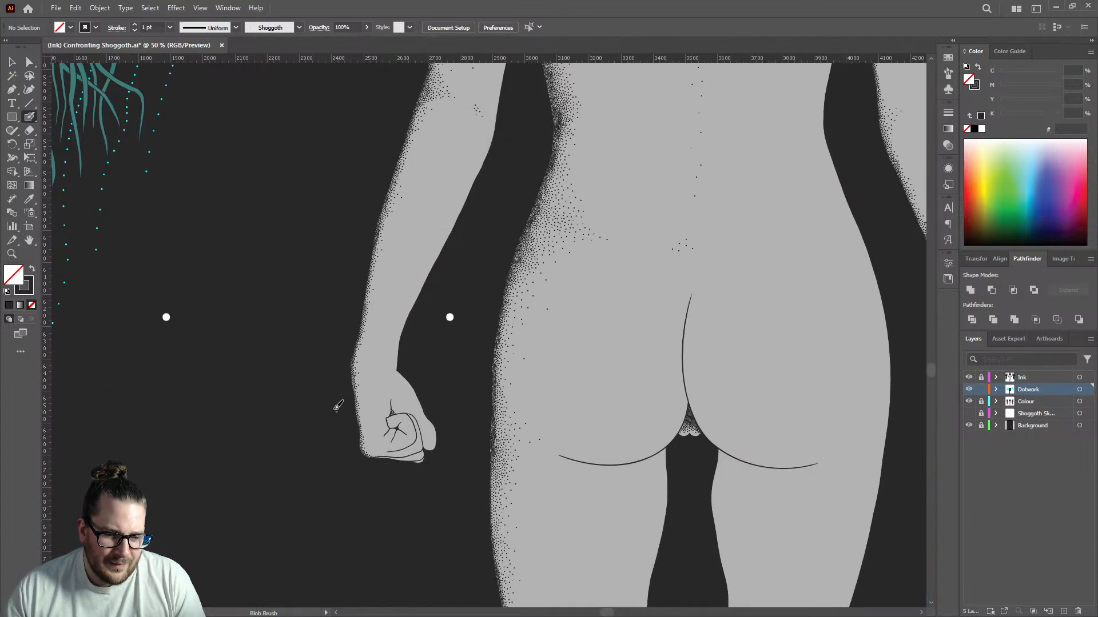
{"action": "scroll", "coordinate": [323, 422], "scroll_direction": "up", "scroll_amount": 1}
{"action": "scroll", "coordinate": [320, 421], "scroll_direction": "up", "scroll_amount": 2}
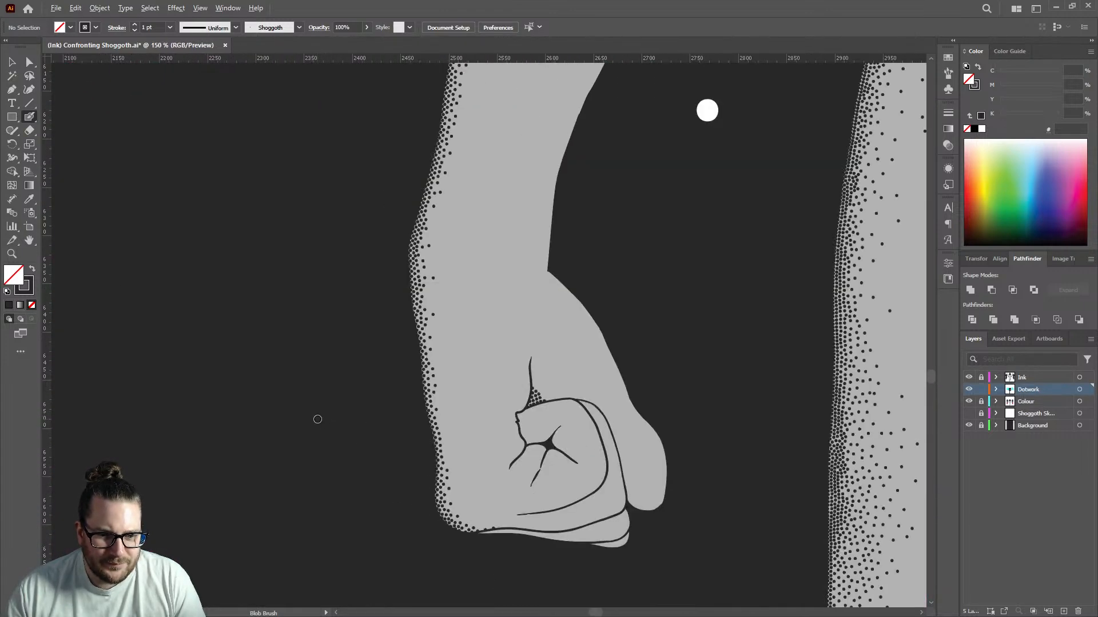
{"action": "scroll", "coordinate": [444, 188], "scroll_direction": "up", "scroll_amount": 5}
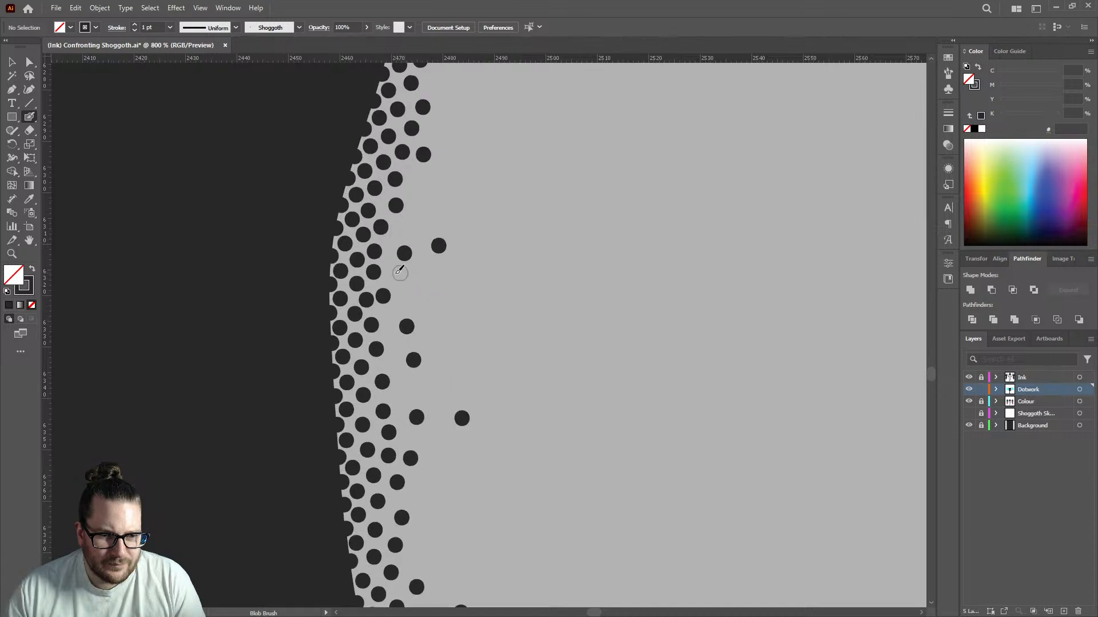
{"action": "scroll", "coordinate": [399, 272], "scroll_direction": "down", "scroll_amount": 5}
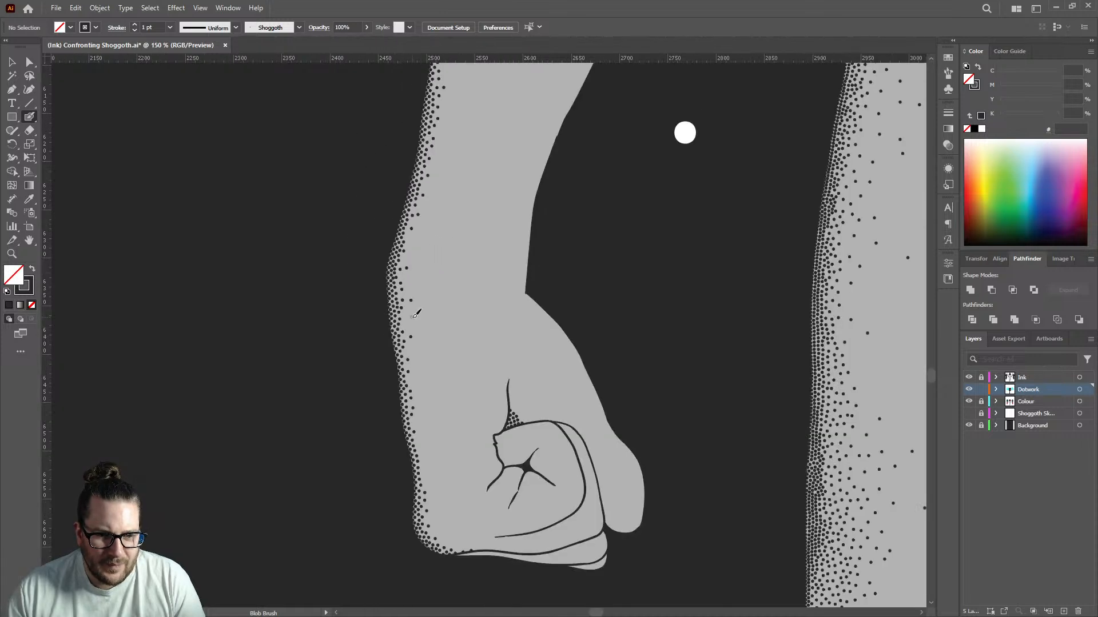
{"action": "scroll", "coordinate": [416, 313], "scroll_direction": "down", "scroll_amount": 4}
{"action": "scroll", "coordinate": [420, 300], "scroll_direction": "up", "scroll_amount": 6}
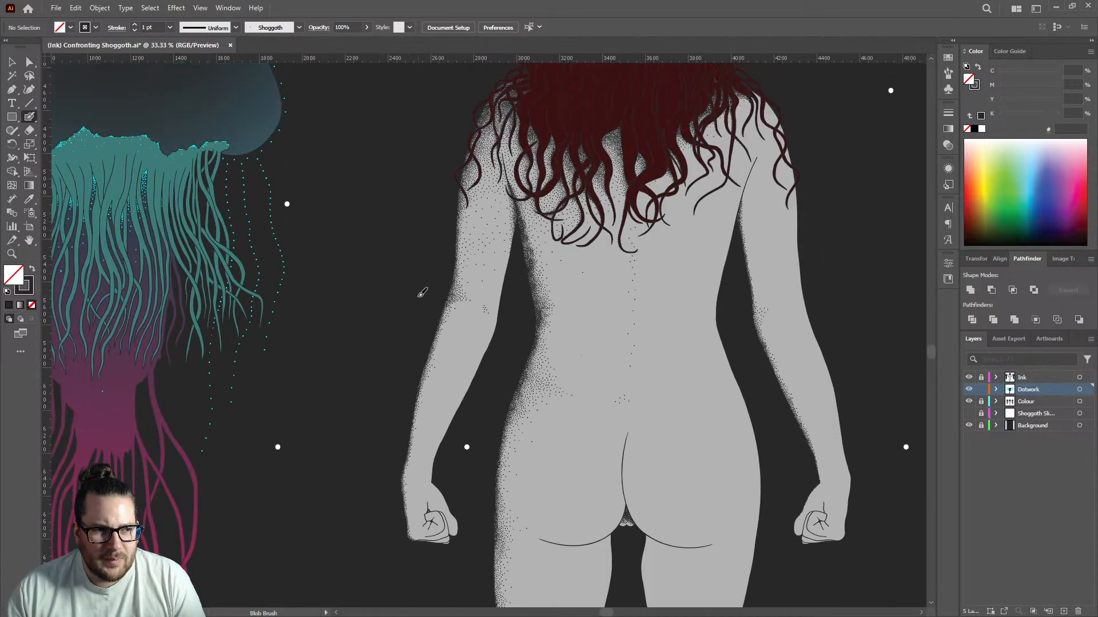
{"action": "scroll", "coordinate": [423, 289], "scroll_direction": "up", "scroll_amount": 3}
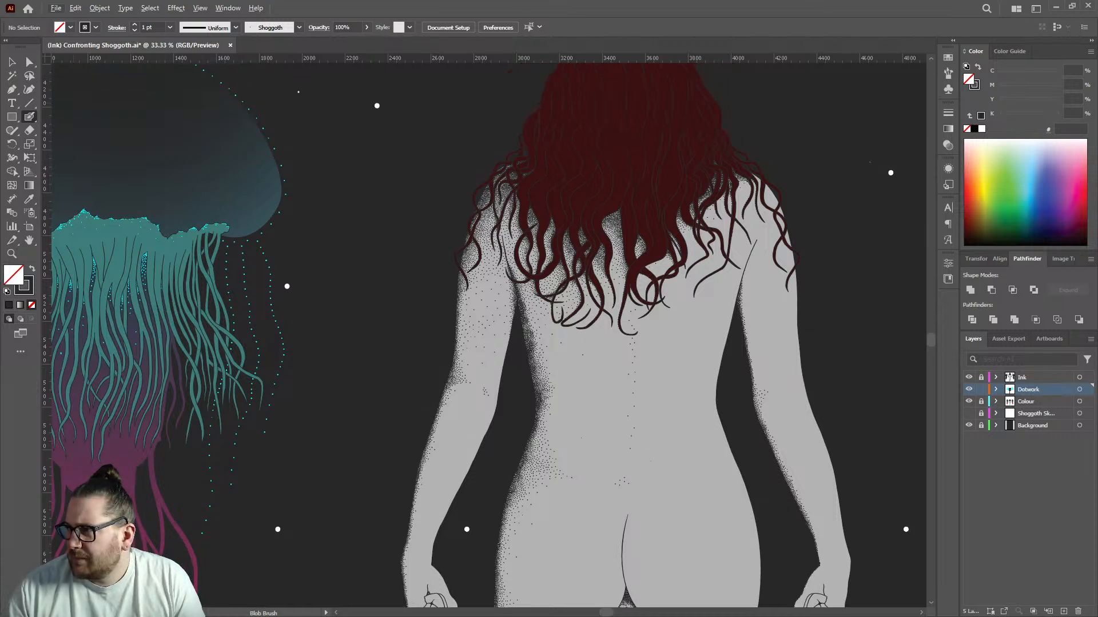
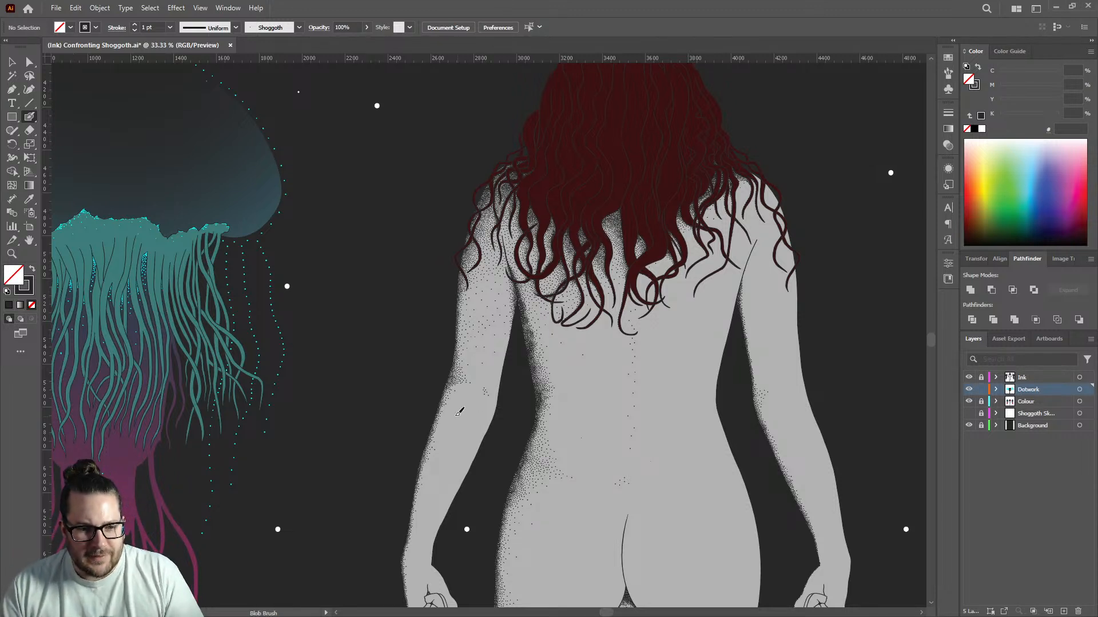
Add single dots in the sparse fringe of the shading on the left outer thigh, just below the hip.
{"action": "scroll", "coordinate": [452, 415], "scroll_direction": "down", "scroll_amount": 4}
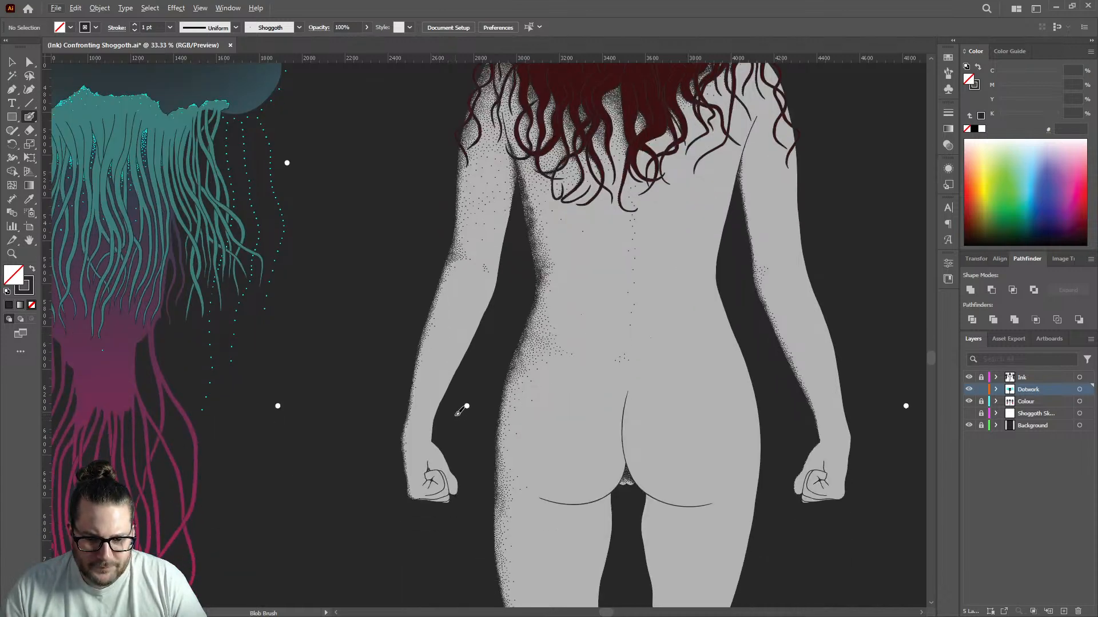
{"action": "scroll", "coordinate": [457, 414], "scroll_direction": "down", "scroll_amount": 2}
{"action": "scroll", "coordinate": [466, 481], "scroll_direction": "down", "scroll_amount": 2}
{"action": "scroll", "coordinate": [466, 480], "scroll_direction": "up", "scroll_amount": 9}
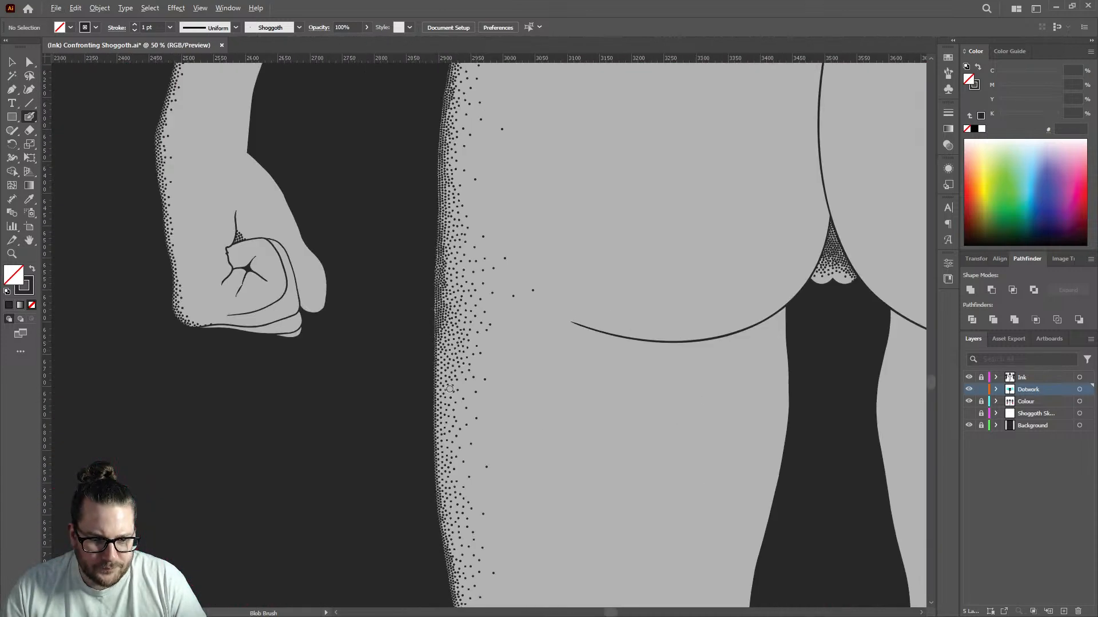
{"action": "left_click", "coordinate": [546, 364]}
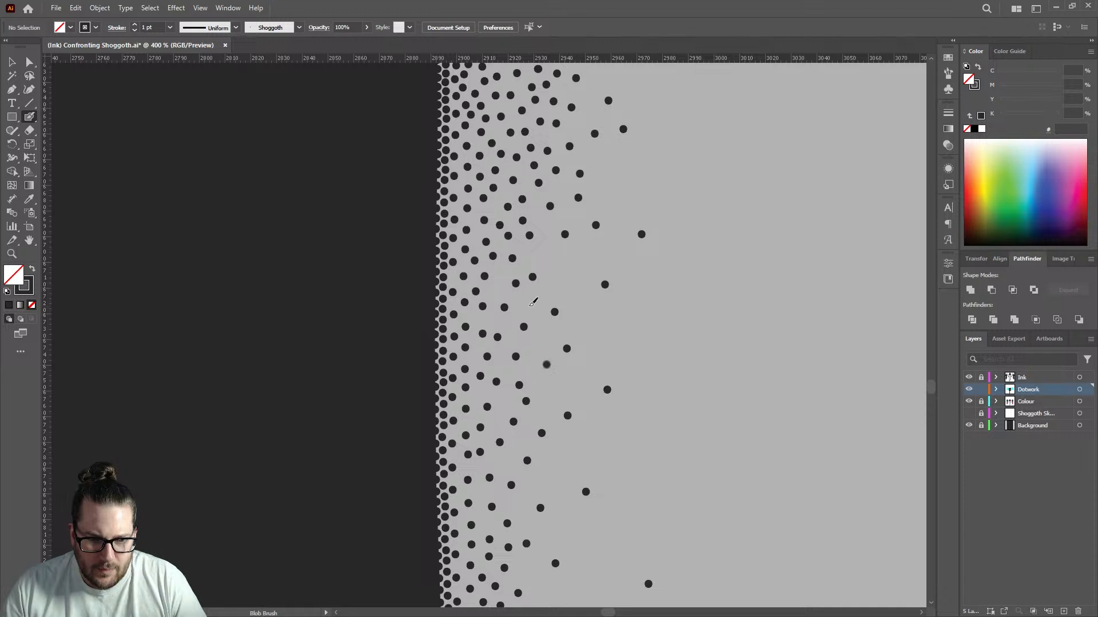
{"action": "left_click", "coordinate": [531, 304]}
Fill the gaps in the third row of dots along the left thigh's outer edge.
{"action": "scroll", "coordinate": [477, 292], "scroll_direction": "up", "scroll_amount": 4}
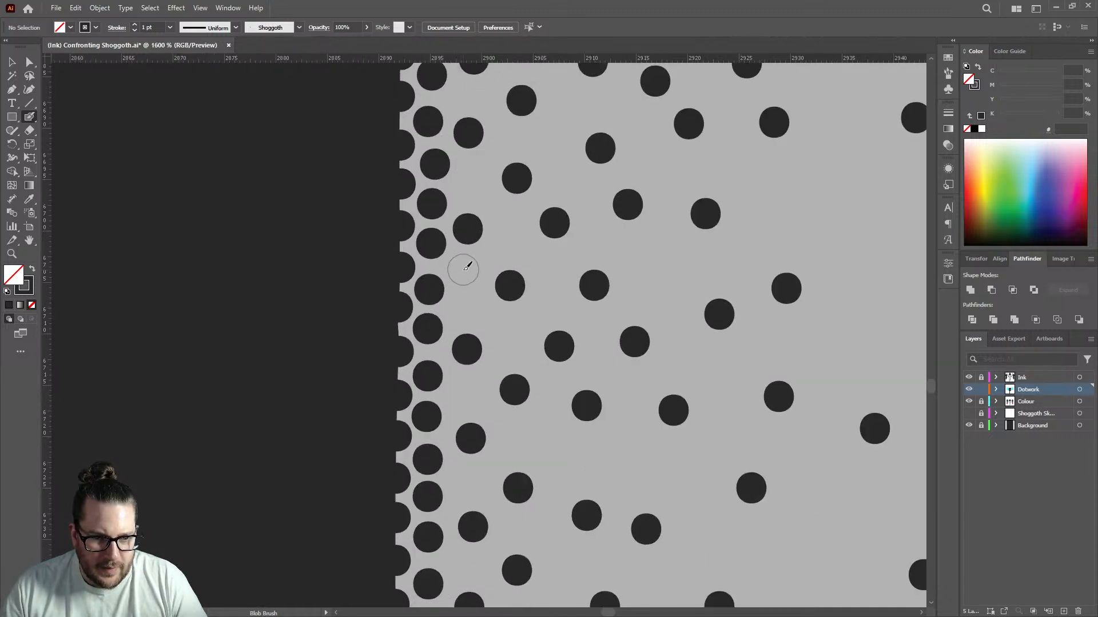
{"action": "left_click", "coordinate": [462, 271]}
{"action": "left_click", "coordinate": [461, 310]}
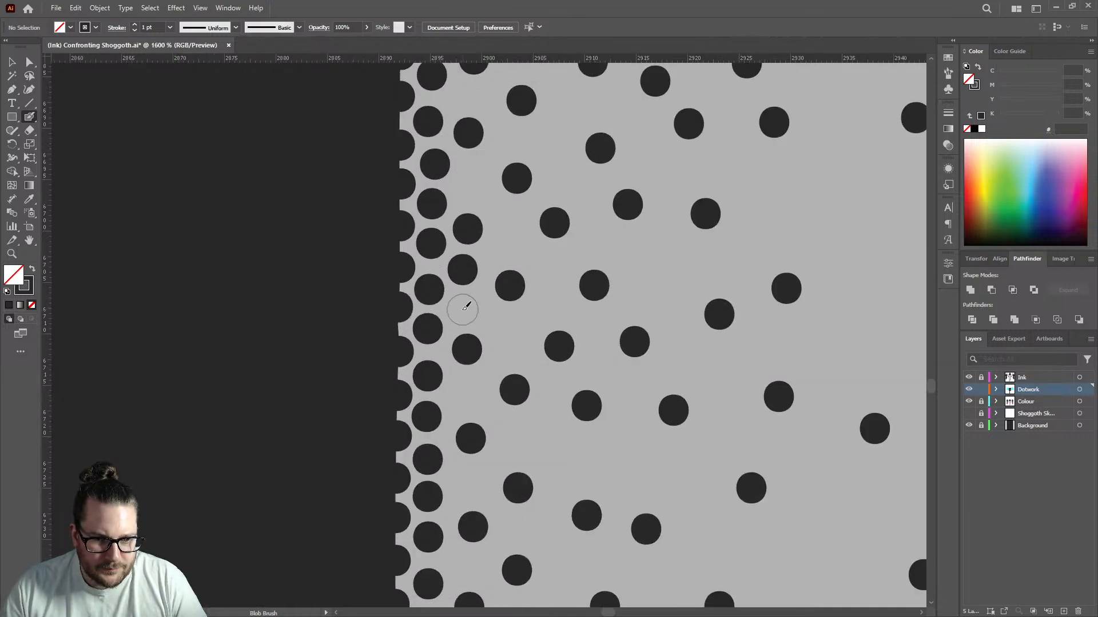
{"action": "left_click", "coordinate": [458, 396]}
{"action": "left_click", "coordinate": [458, 475]}
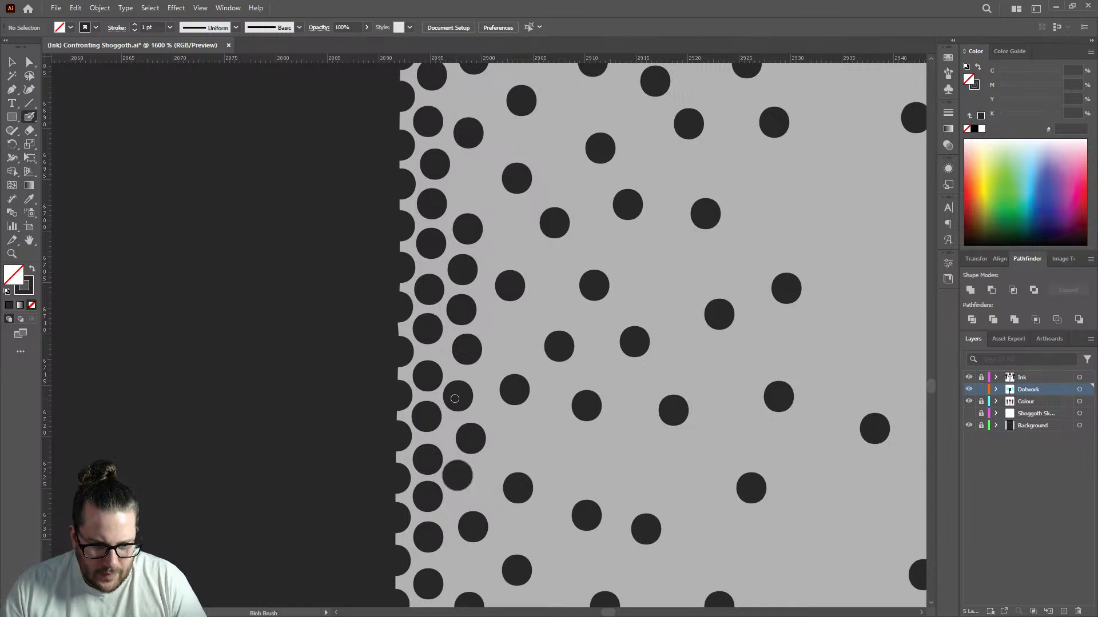
Continue closing gaps in the third row of edge dots farther down the left outer thigh.
{"action": "scroll", "coordinate": [457, 460], "scroll_direction": "down", "scroll_amount": 3}
{"action": "scroll", "coordinate": [456, 460], "scroll_direction": "up", "scroll_amount": 4}
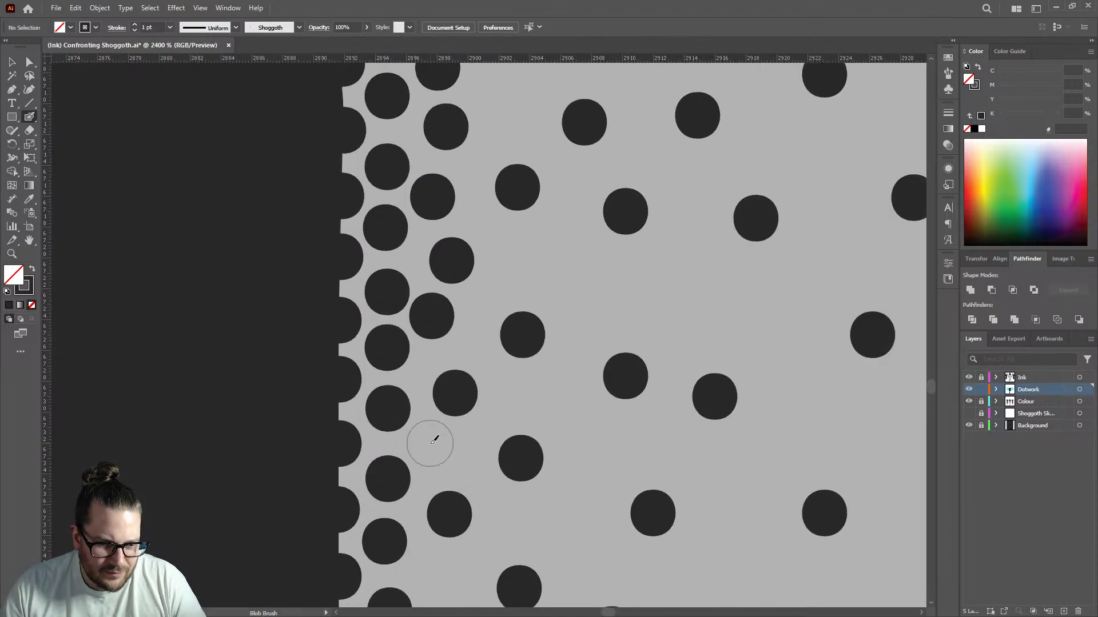
{"action": "scroll", "coordinate": [452, 451], "scroll_direction": "down", "scroll_amount": 1}
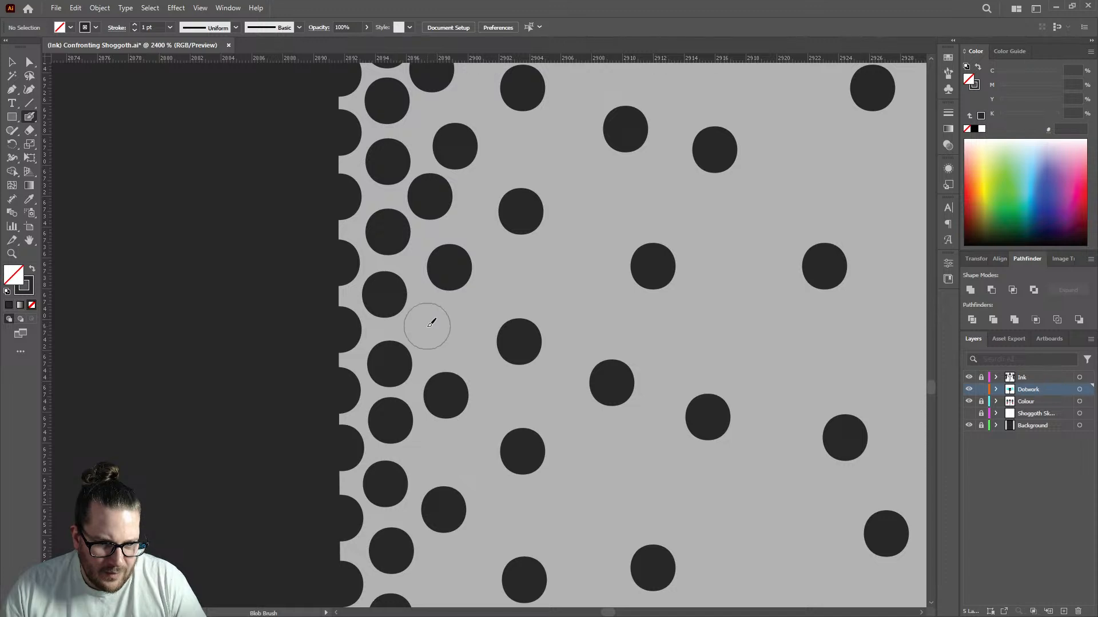
{"action": "scroll", "coordinate": [465, 389], "scroll_direction": "down", "scroll_amount": 6}
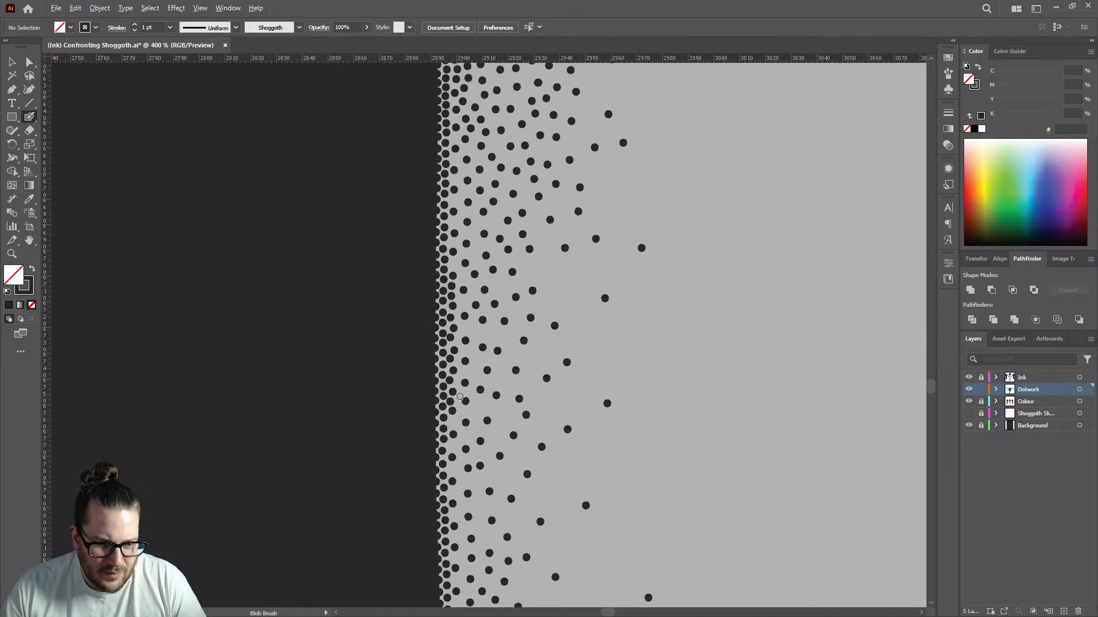
{"action": "scroll", "coordinate": [465, 389], "scroll_direction": "up", "scroll_amount": 4}
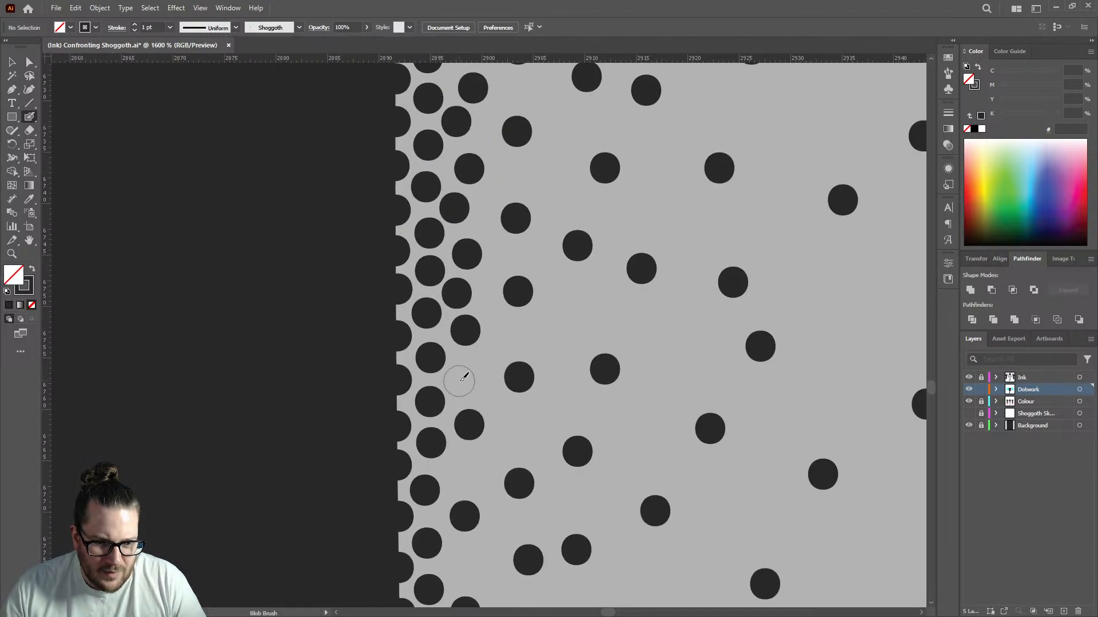
{"action": "scroll", "coordinate": [460, 377], "scroll_direction": "down", "scroll_amount": 2}
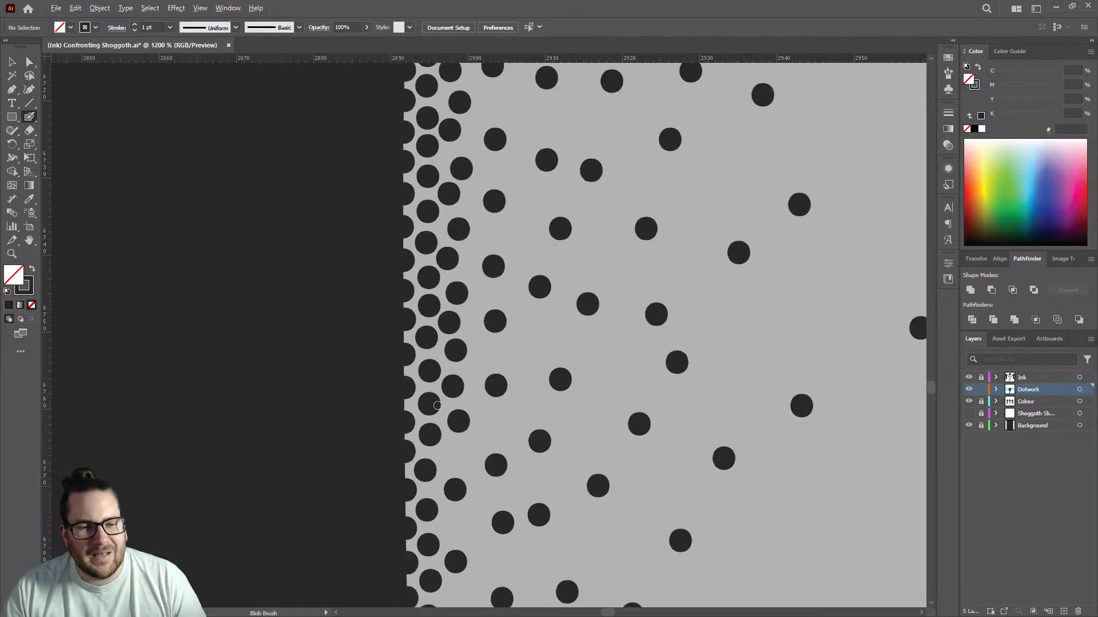
Fill the gap in the inner row of edge dots higher up the left thigh, near the fist's level.
{"action": "scroll", "coordinate": [477, 370], "scroll_direction": "down", "scroll_amount": 2}
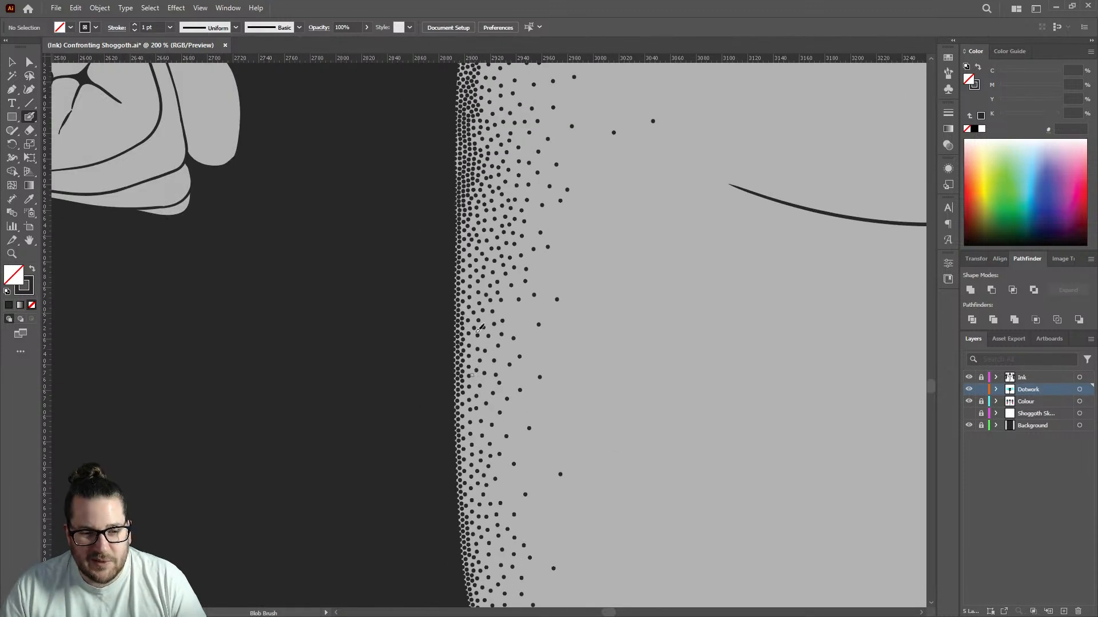
{"action": "scroll", "coordinate": [469, 243], "scroll_direction": "up", "scroll_amount": 8}
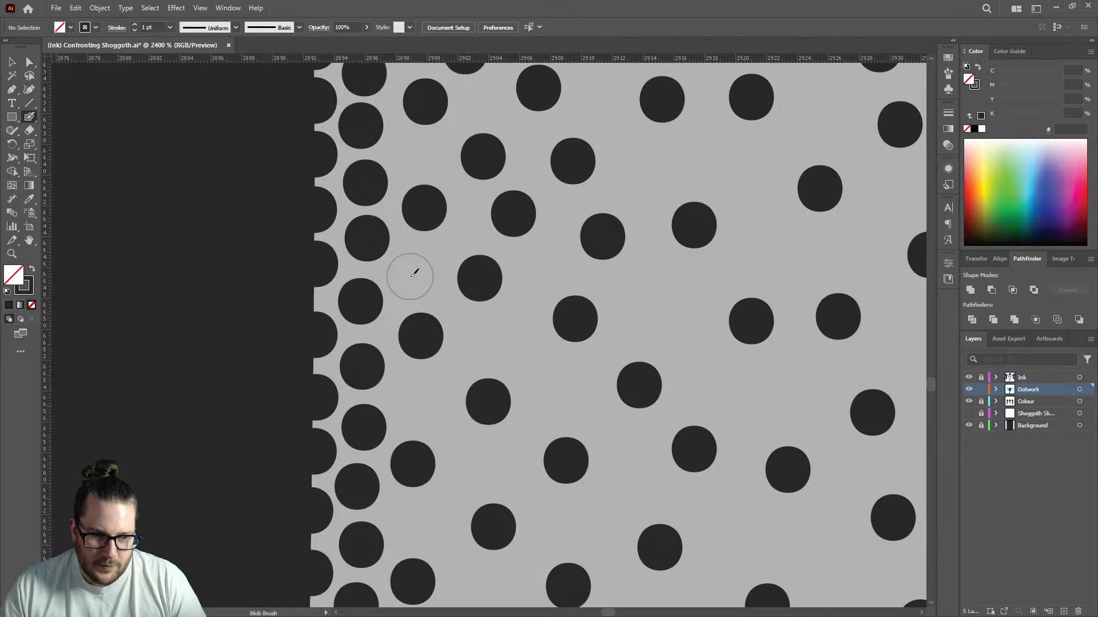
{"action": "left_click", "coordinate": [409, 277]}
{"action": "scroll", "coordinate": [421, 387], "scroll_direction": "down", "scroll_amount": 8}
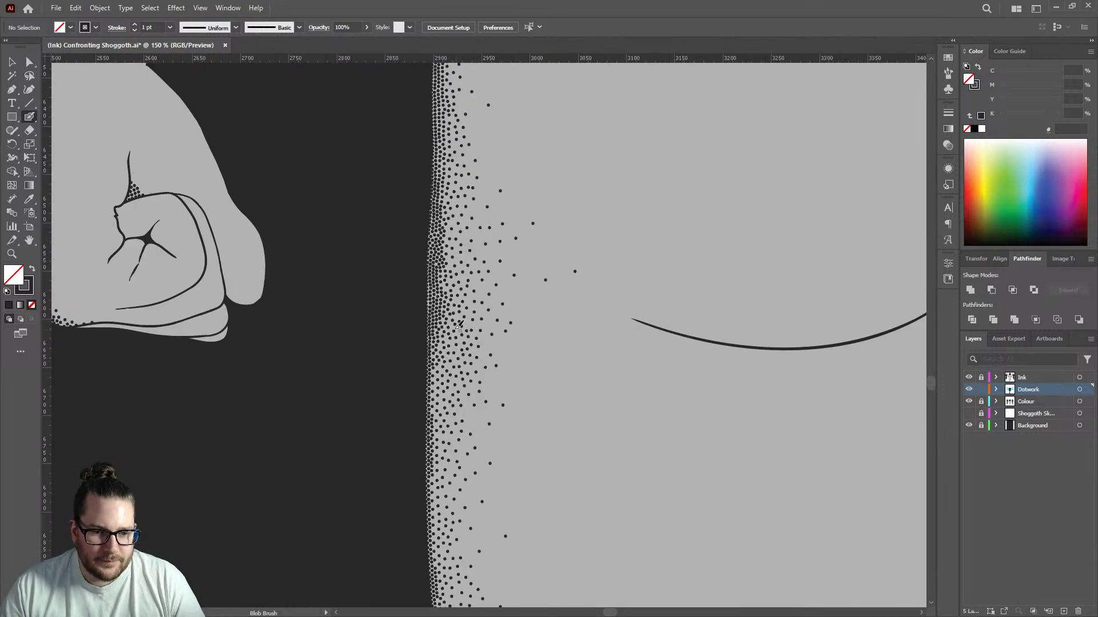
Scatter sparse dots from the left hip shading toward the outer end of the left buttock crease.
{"action": "scroll", "coordinate": [458, 330], "scroll_direction": "down", "scroll_amount": 1}
{"action": "scroll", "coordinate": [507, 320], "scroll_direction": "up", "scroll_amount": 1}
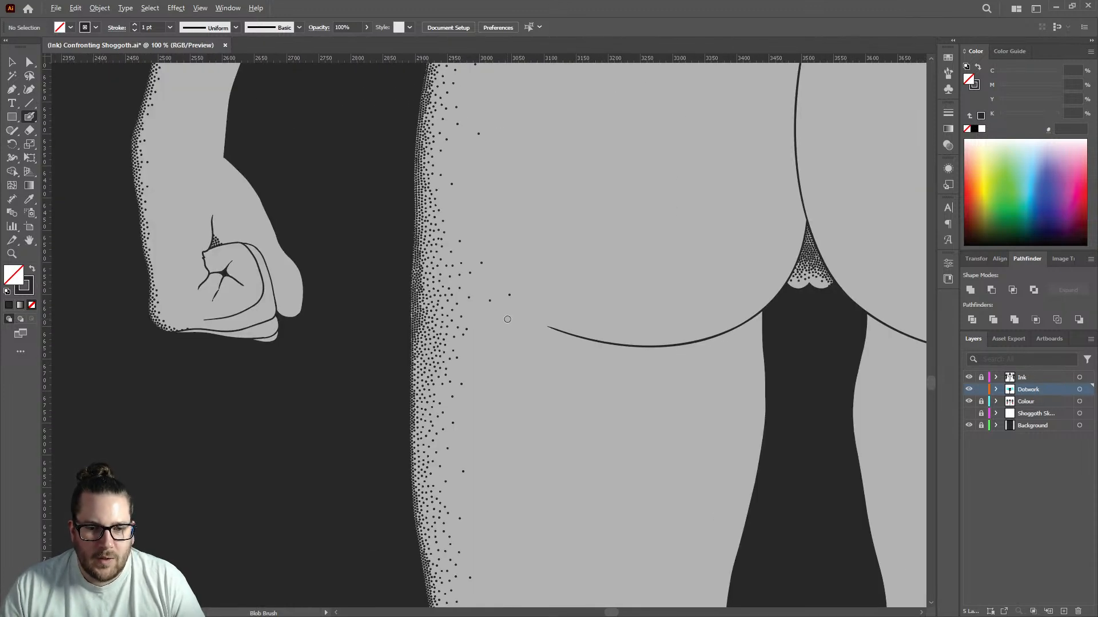
{"action": "scroll", "coordinate": [501, 319], "scroll_direction": "down", "scroll_amount": 1}
{"action": "scroll", "coordinate": [502, 319], "scroll_direction": "down", "scroll_amount": 3}
{"action": "scroll", "coordinate": [514, 330], "scroll_direction": "up", "scroll_amount": 5}
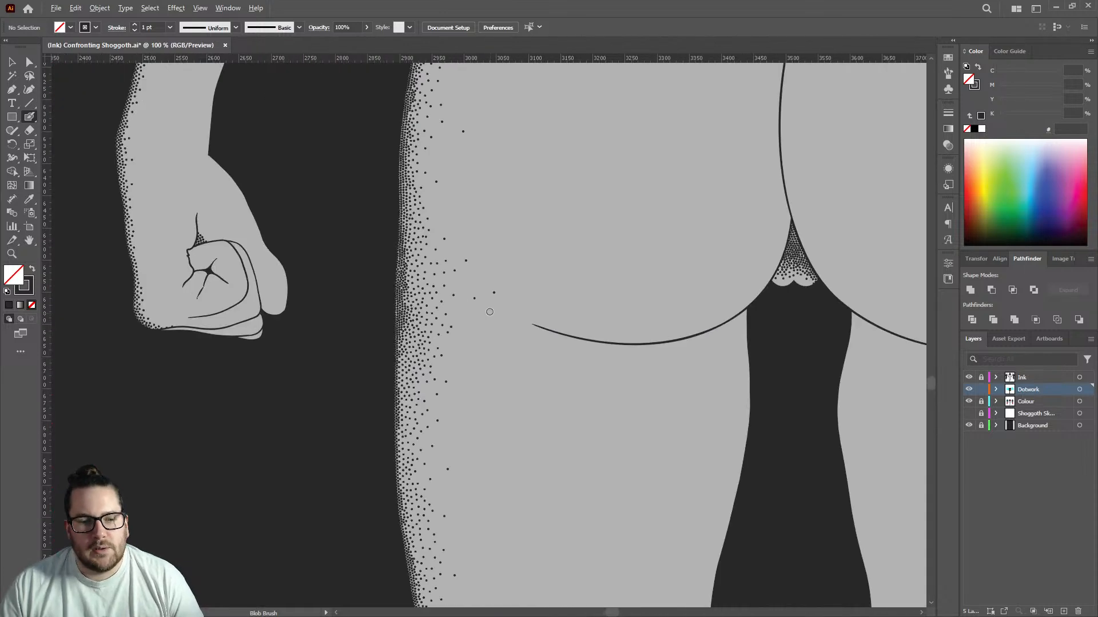
{"action": "left_click", "coordinate": [533, 313]}
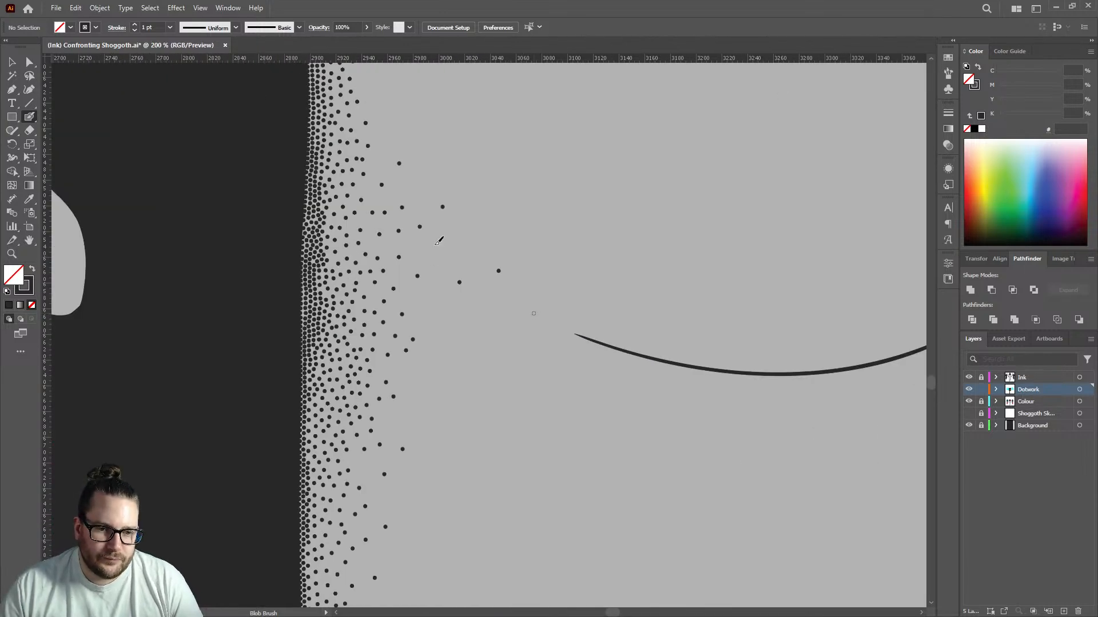
{"action": "left_click", "coordinate": [441, 244]}
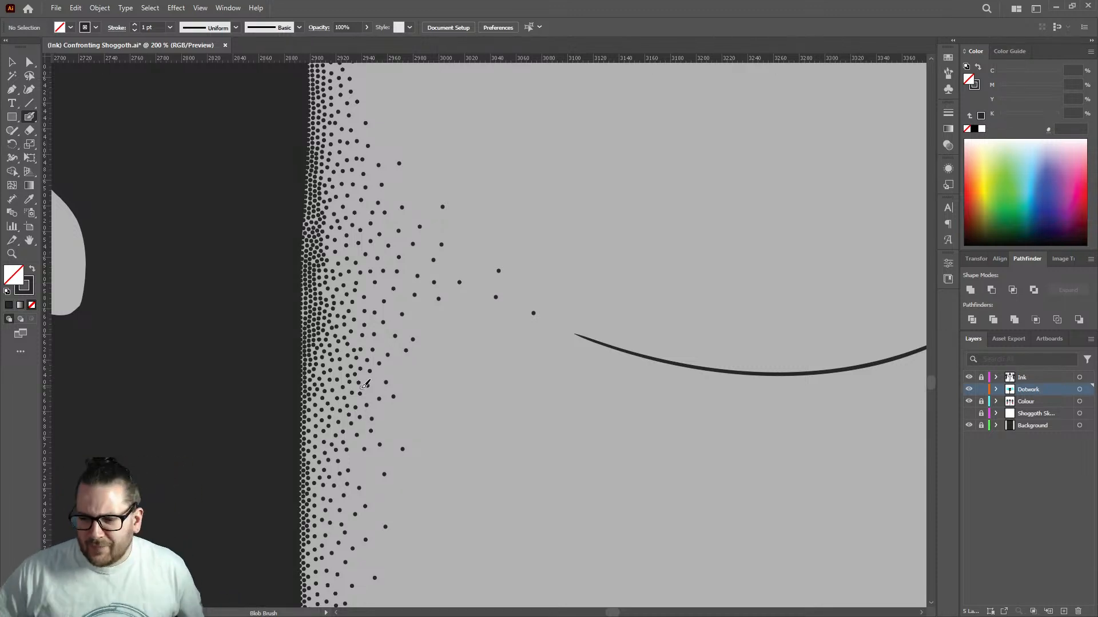
Add single dots to the loose outer fringe of the left thigh shading below the buttock crease.
{"action": "scroll", "coordinate": [454, 232], "scroll_direction": "down", "scroll_amount": 3}
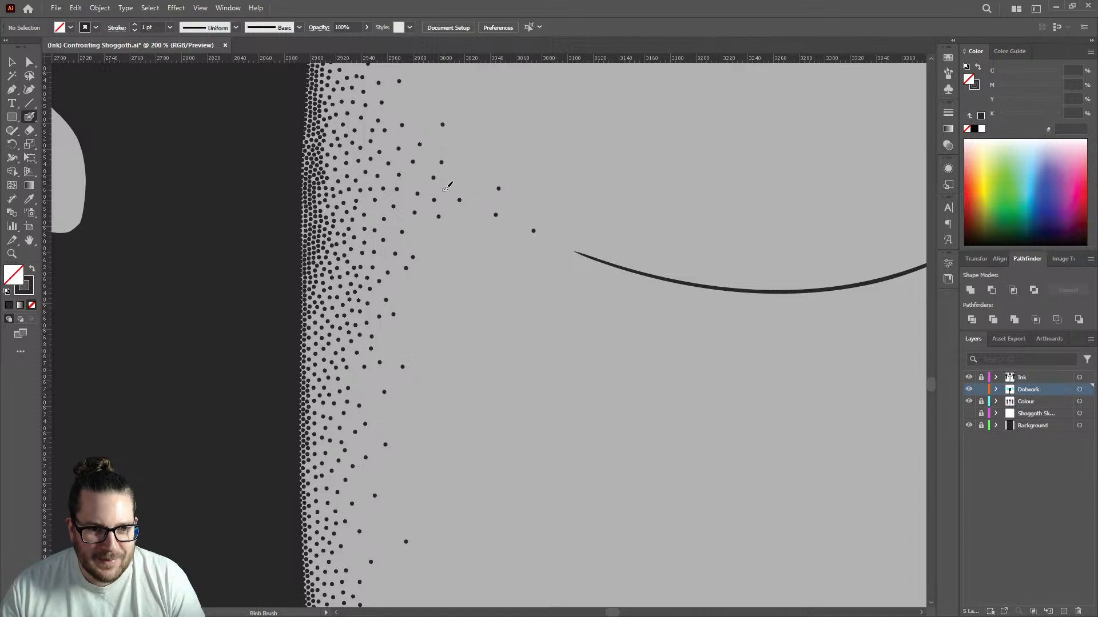
{"action": "scroll", "coordinate": [421, 177], "scroll_direction": "down", "scroll_amount": 3}
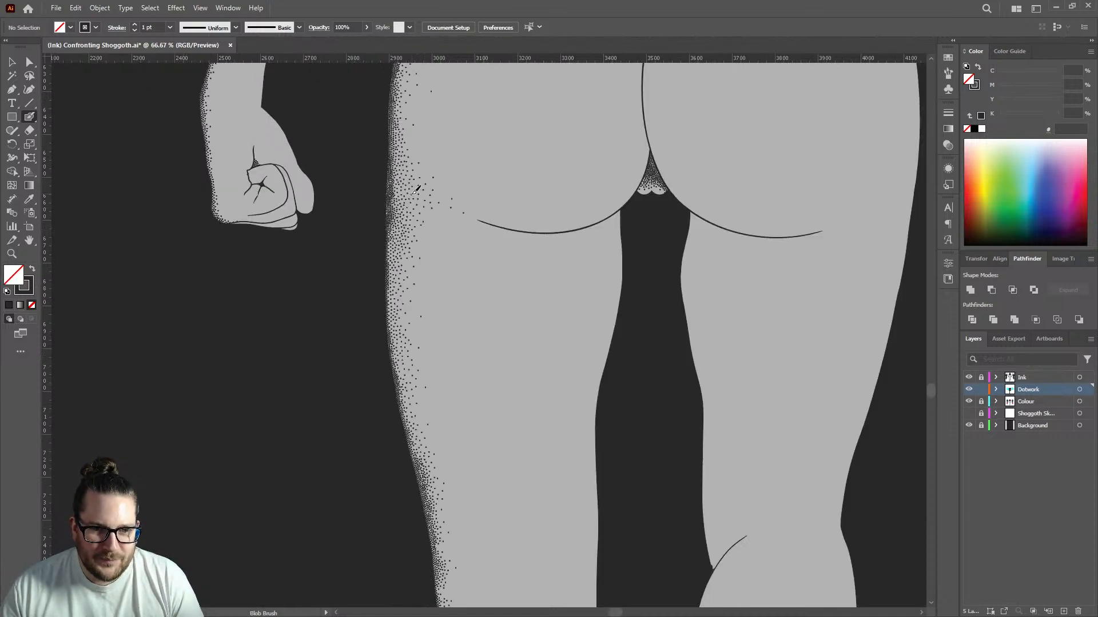
{"action": "scroll", "coordinate": [423, 326], "scroll_direction": "up", "scroll_amount": 6}
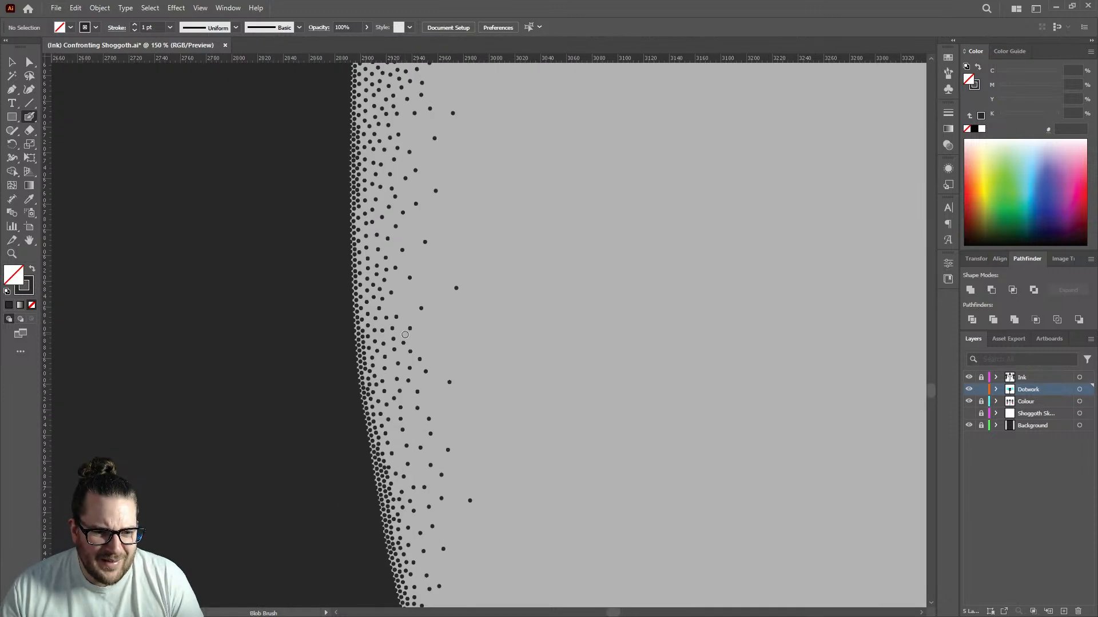
{"action": "left_click", "coordinate": [408, 282]}
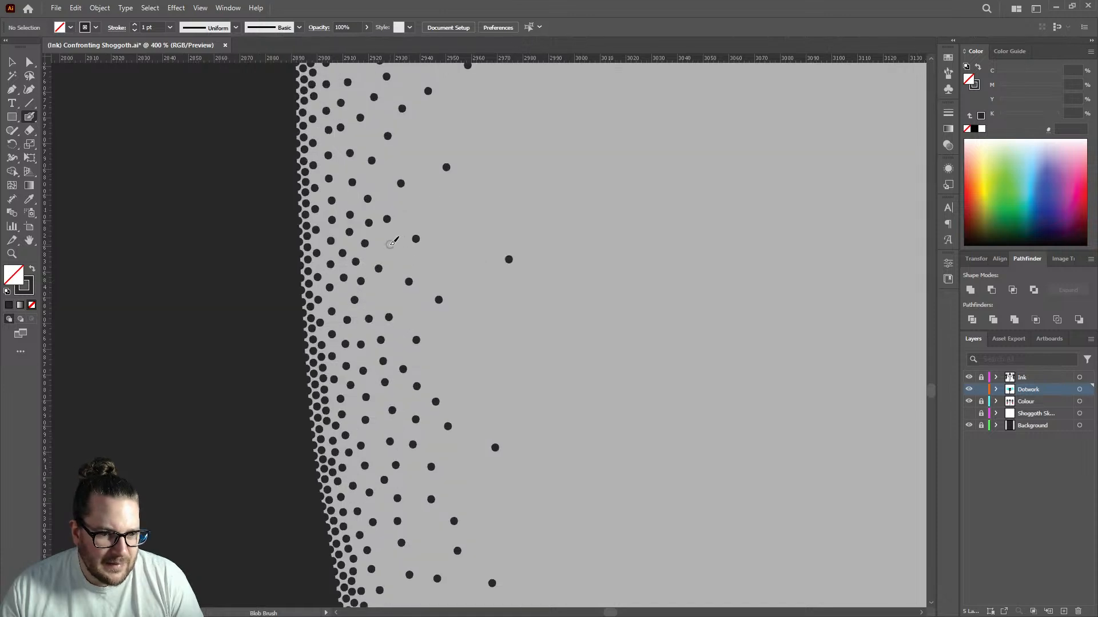
{"action": "left_click", "coordinate": [390, 245]}
{"action": "left_click", "coordinate": [421, 208]}
{"action": "left_click", "coordinate": [378, 177]}
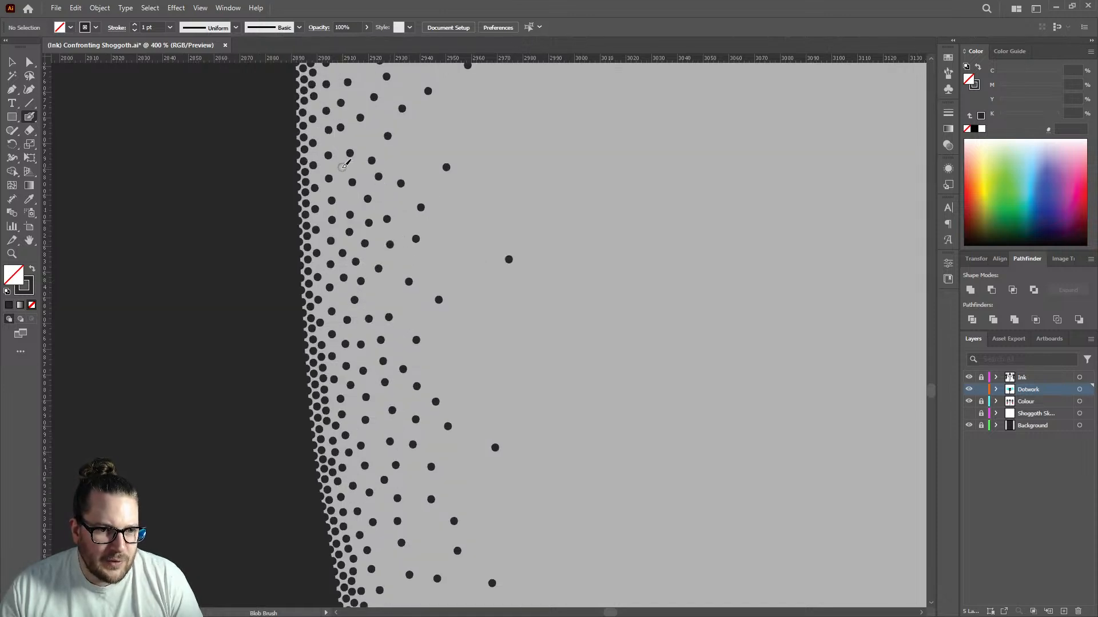
Fill the small gaps between the denser dots close to the left thigh's outer edge below the buttock crease.
{"action": "left_click", "coordinate": [341, 167]}
{"action": "left_click", "coordinate": [318, 175]}
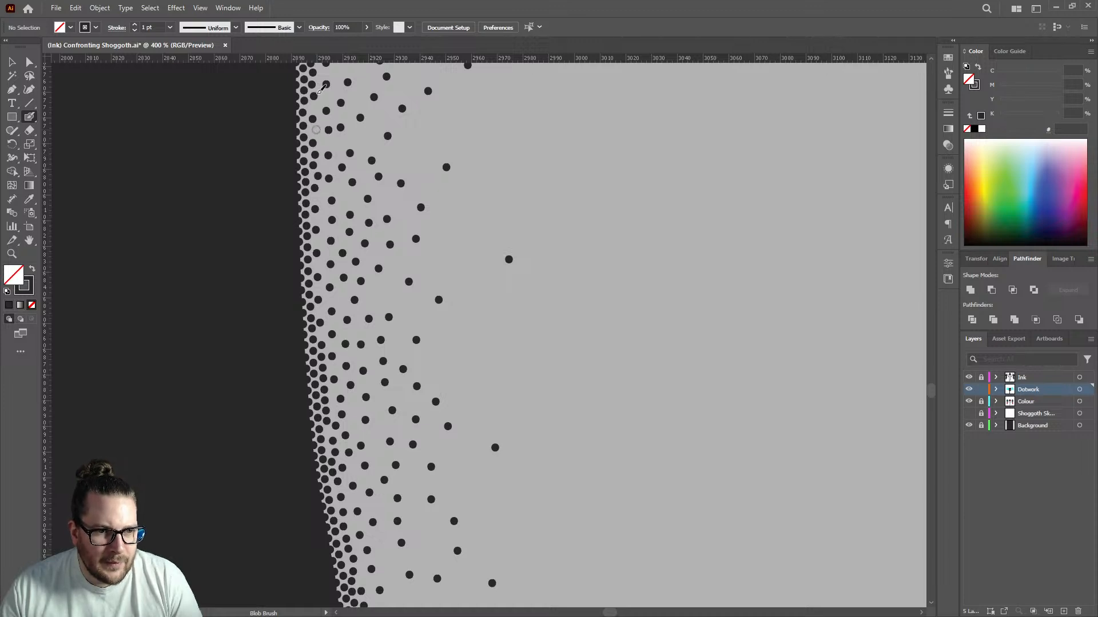
{"action": "left_click", "coordinate": [317, 129]}
{"action": "left_click", "coordinate": [328, 97]}
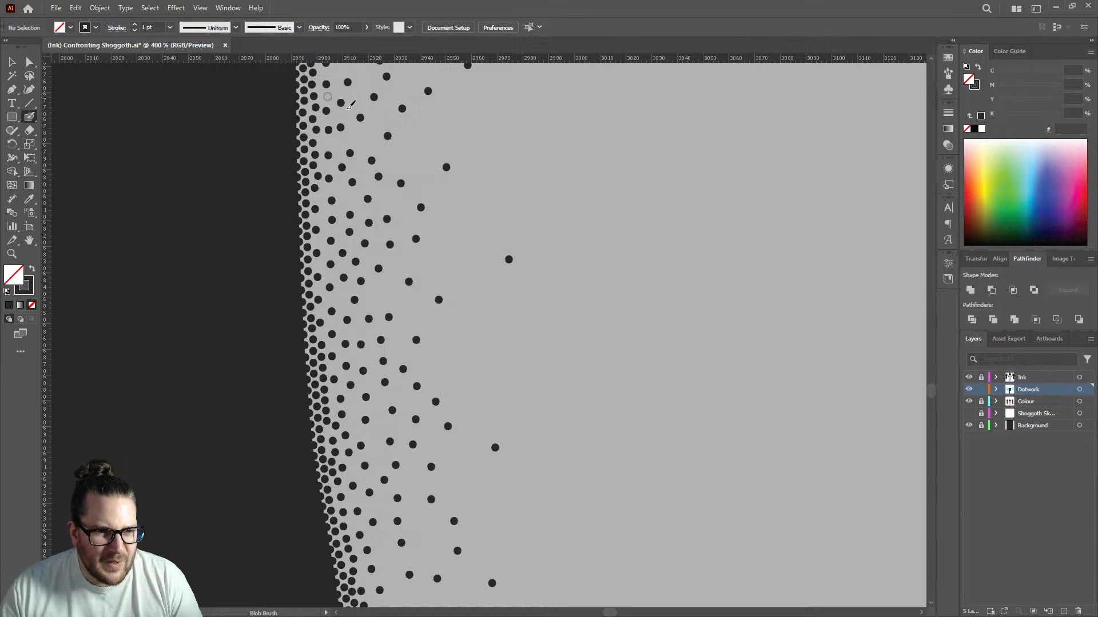
{"action": "left_click", "coordinate": [361, 139]}
{"action": "left_click", "coordinate": [324, 141]}
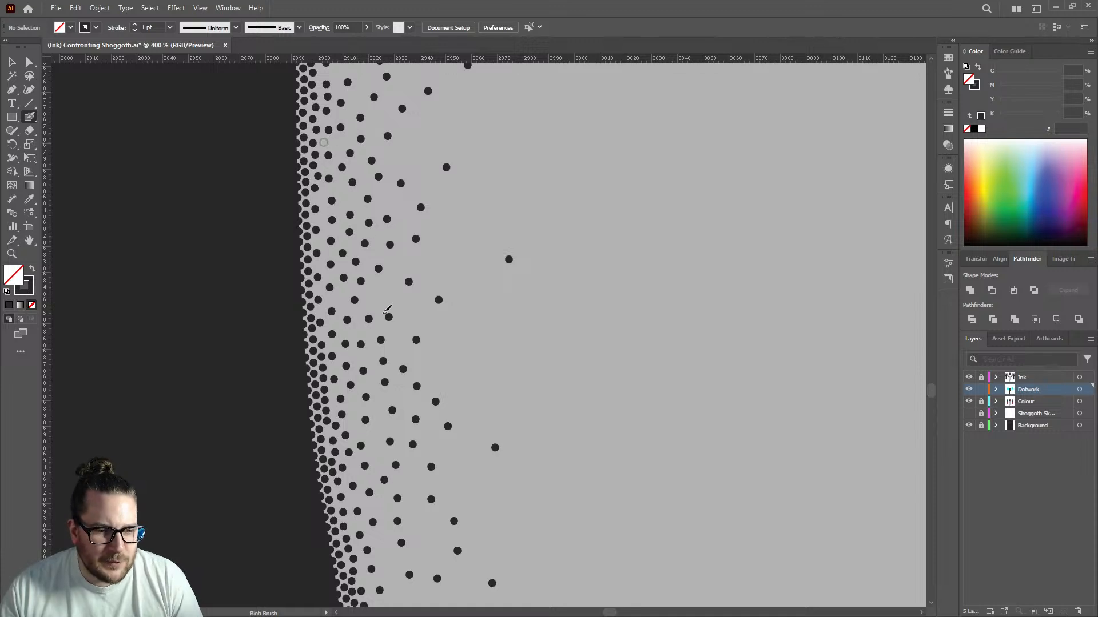
{"action": "left_click", "coordinate": [340, 298]}
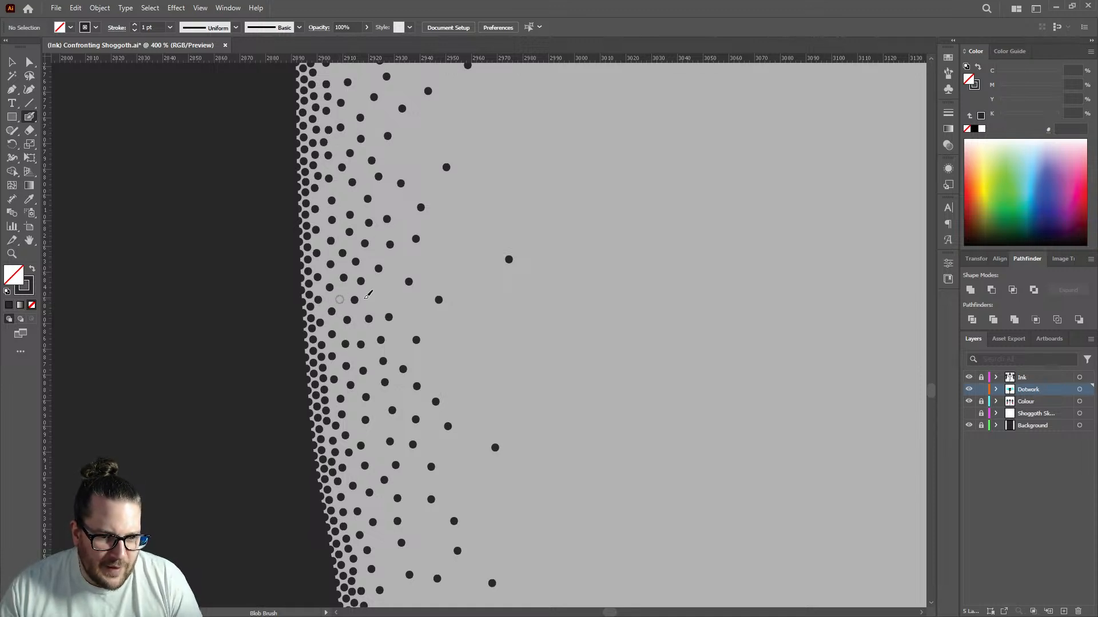
{"action": "scroll", "coordinate": [367, 295], "scroll_direction": "down", "scroll_amount": 5}
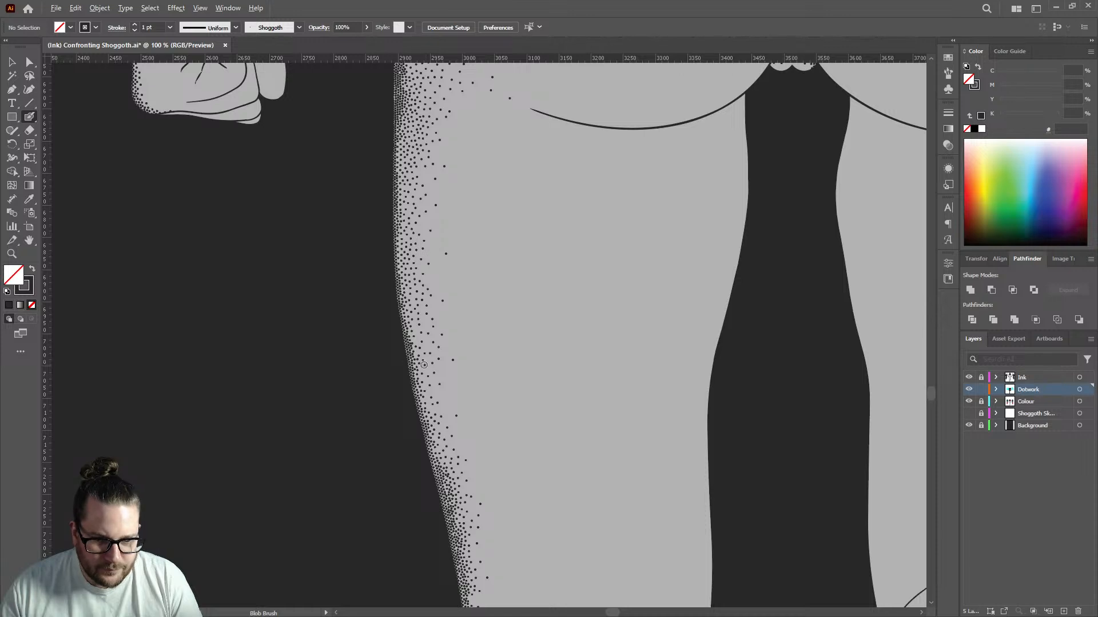
Add single dots between the dense edge rows and the loose fringe at the middle of the left thigh.
{"action": "scroll", "coordinate": [424, 365], "scroll_direction": "up", "scroll_amount": 5}
{"action": "left_click", "coordinate": [384, 346]}
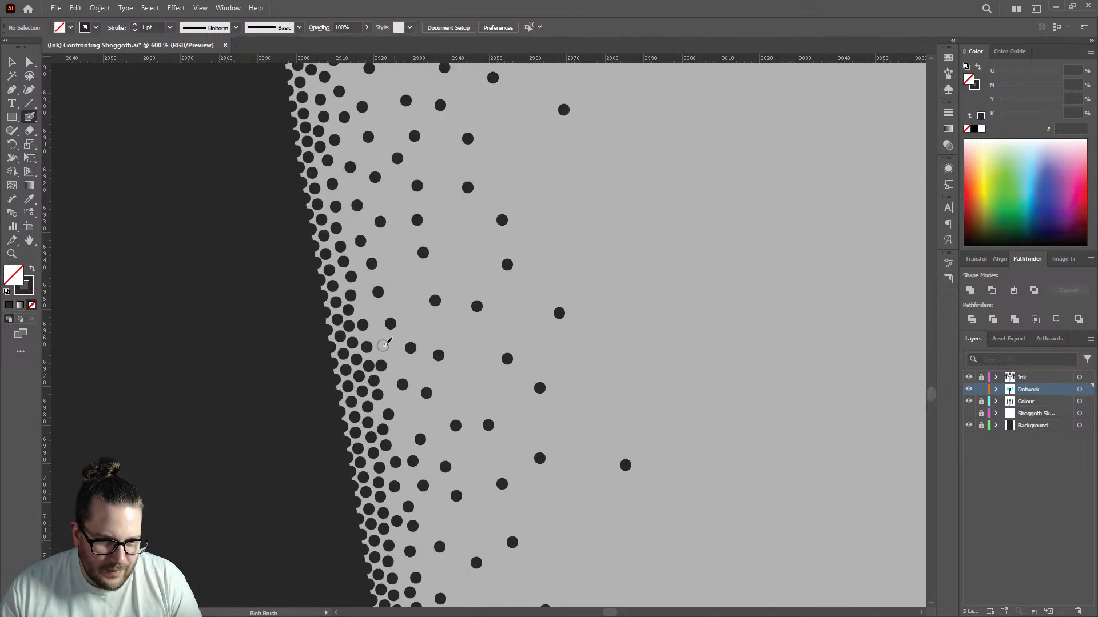
{"action": "left_click", "coordinate": [363, 308]}
{"action": "left_click", "coordinate": [403, 297]}
{"action": "left_click", "coordinate": [399, 276]}
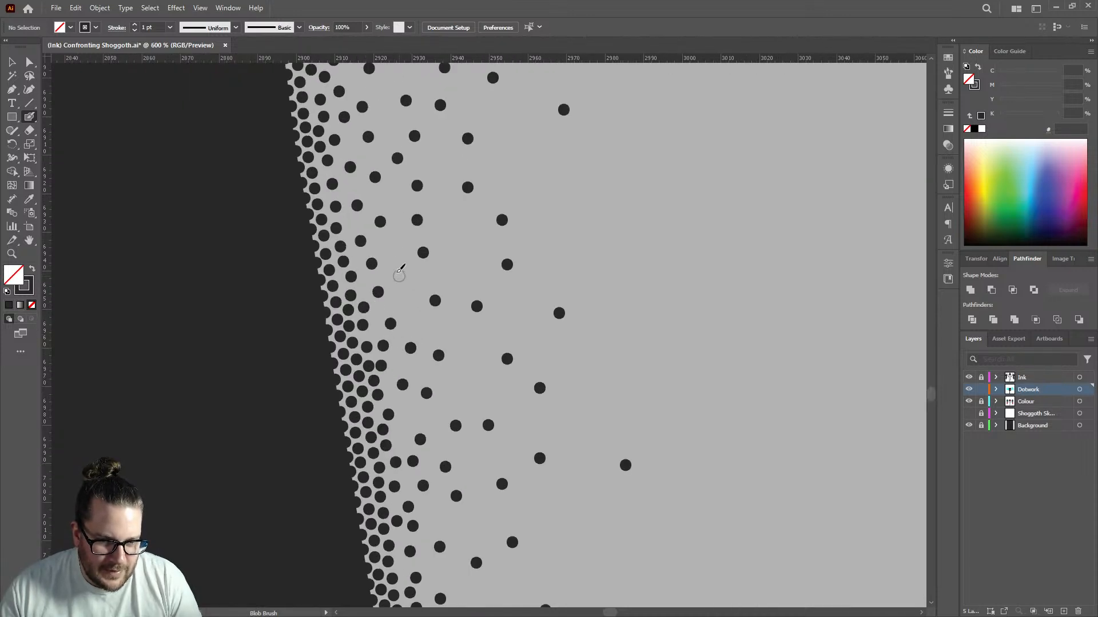
{"action": "left_click", "coordinate": [406, 301]}
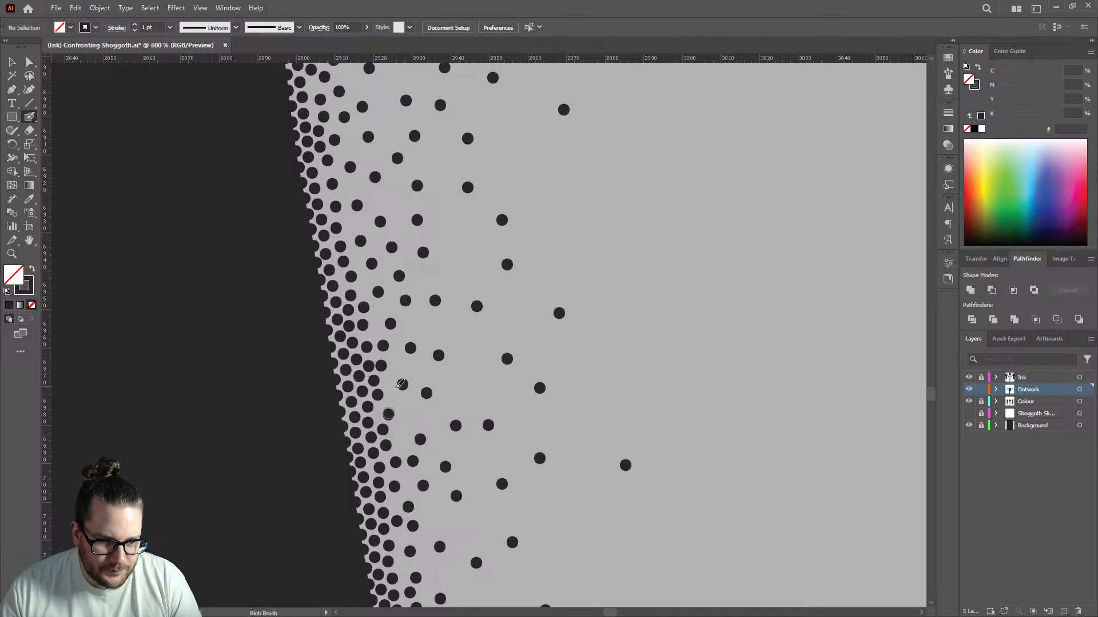
Fill the small gaps beside the dense edge dots slightly further down the left thigh.
{"action": "left_click", "coordinate": [390, 377]}
{"action": "left_click", "coordinate": [407, 413]}
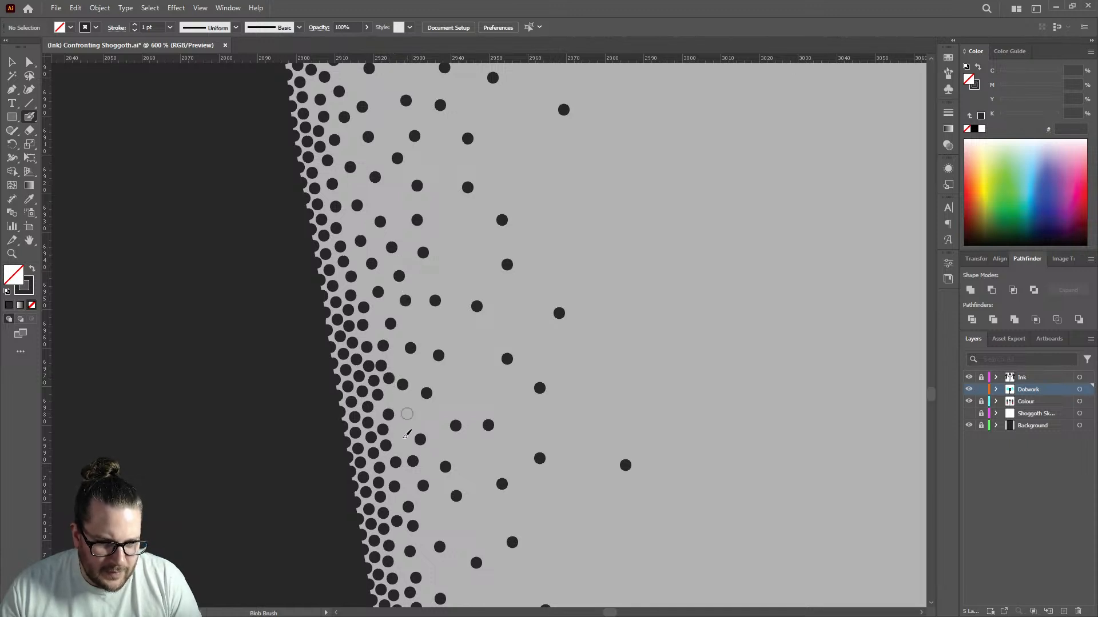
{"action": "left_click", "coordinate": [399, 433]}
{"action": "scroll", "coordinate": [403, 440], "scroll_direction": "down", "scroll_amount": 3}
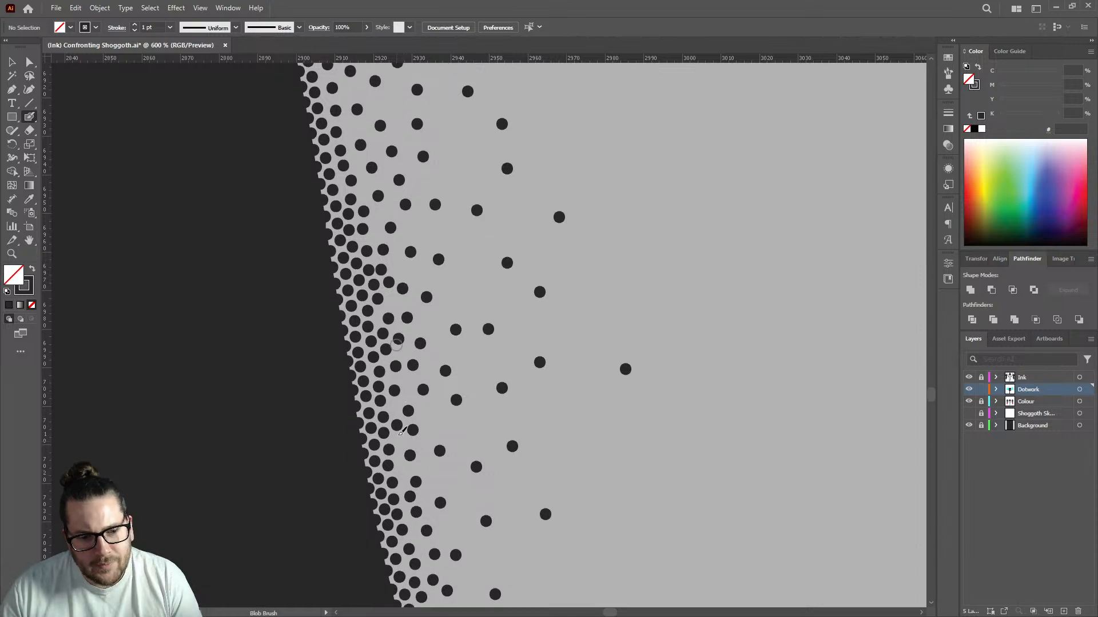
{"action": "left_click", "coordinate": [410, 367]}
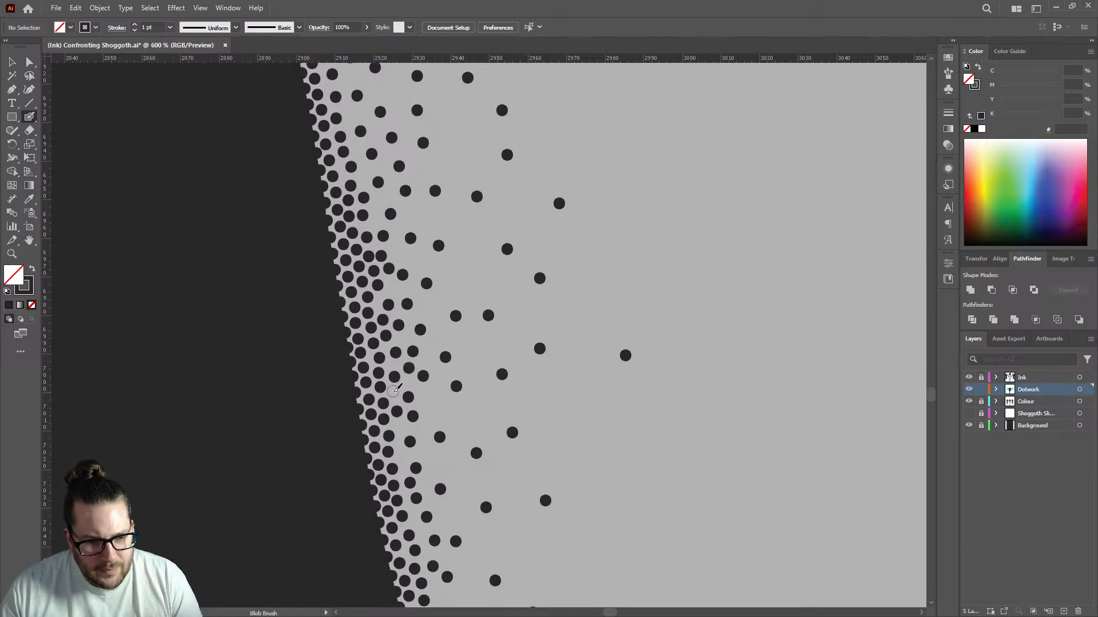
{"action": "scroll", "coordinate": [395, 391], "scroll_direction": "down", "scroll_amount": 3}
{"action": "scroll", "coordinate": [393, 377], "scroll_direction": "up", "scroll_amount": 6}
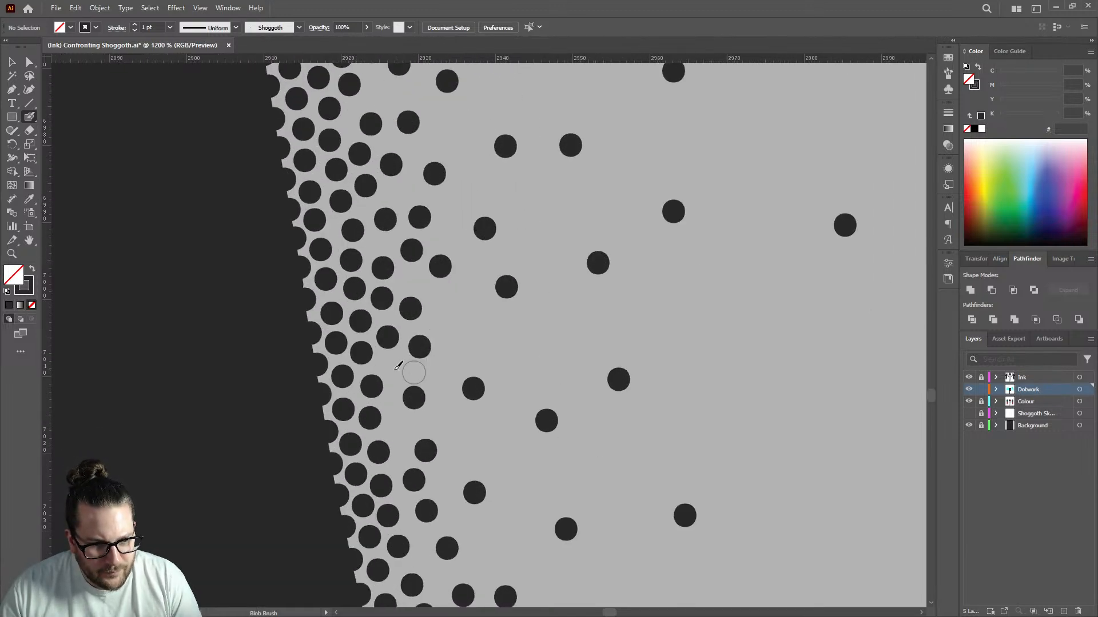
{"action": "left_click", "coordinate": [392, 366]}
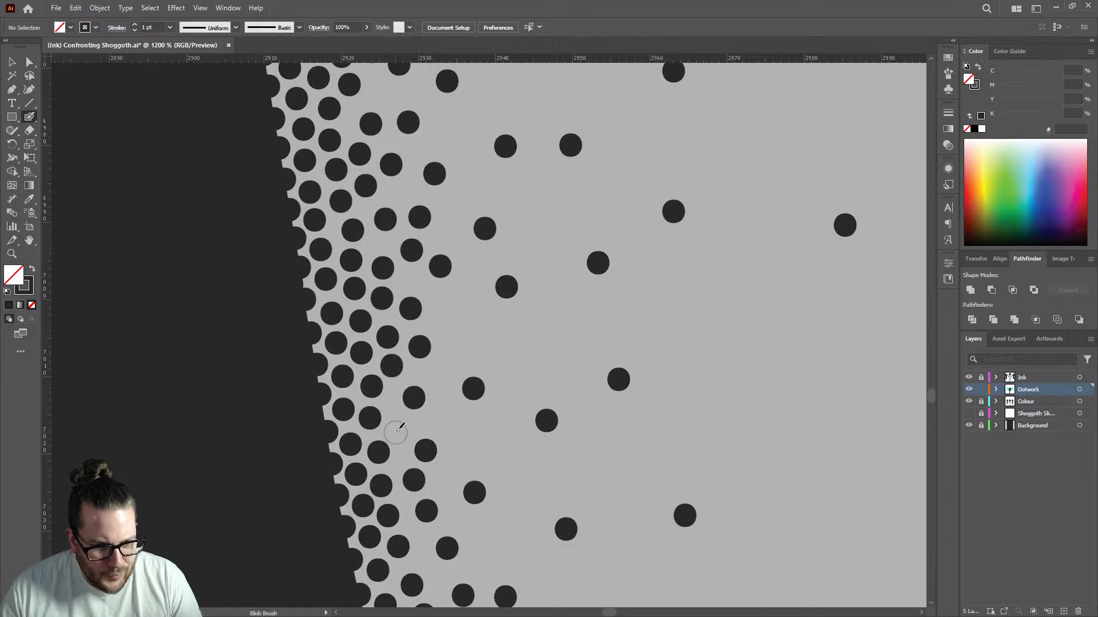
Check the left hip and thigh shading and save the illustration.
{"action": "scroll", "coordinate": [400, 343], "scroll_direction": "down", "scroll_amount": 8}
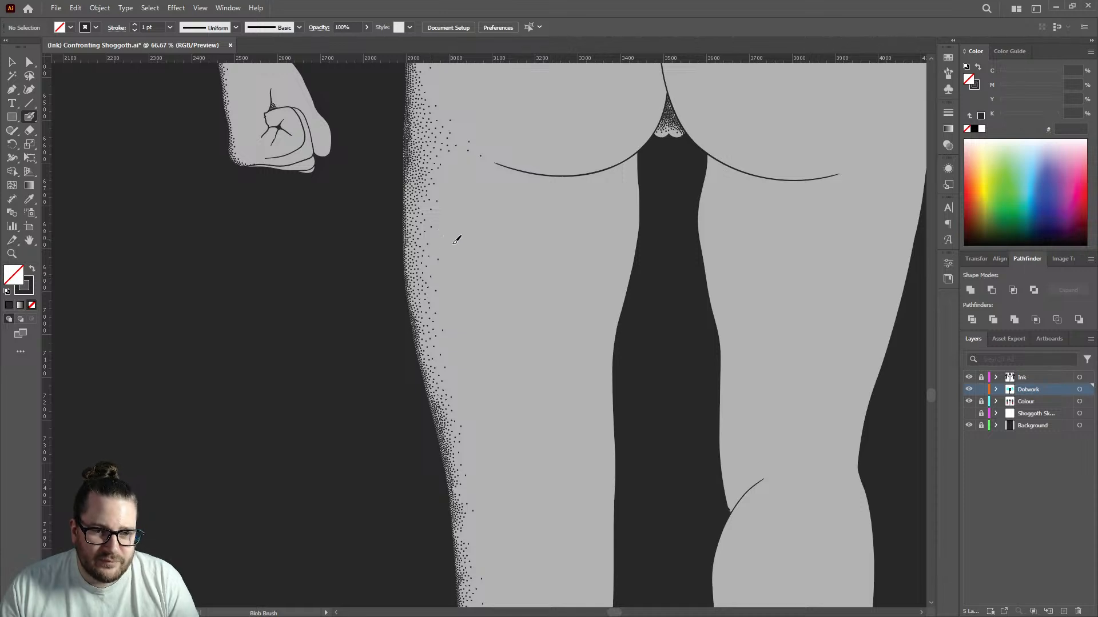
{"action": "scroll", "coordinate": [456, 240], "scroll_direction": "up", "scroll_amount": 2}
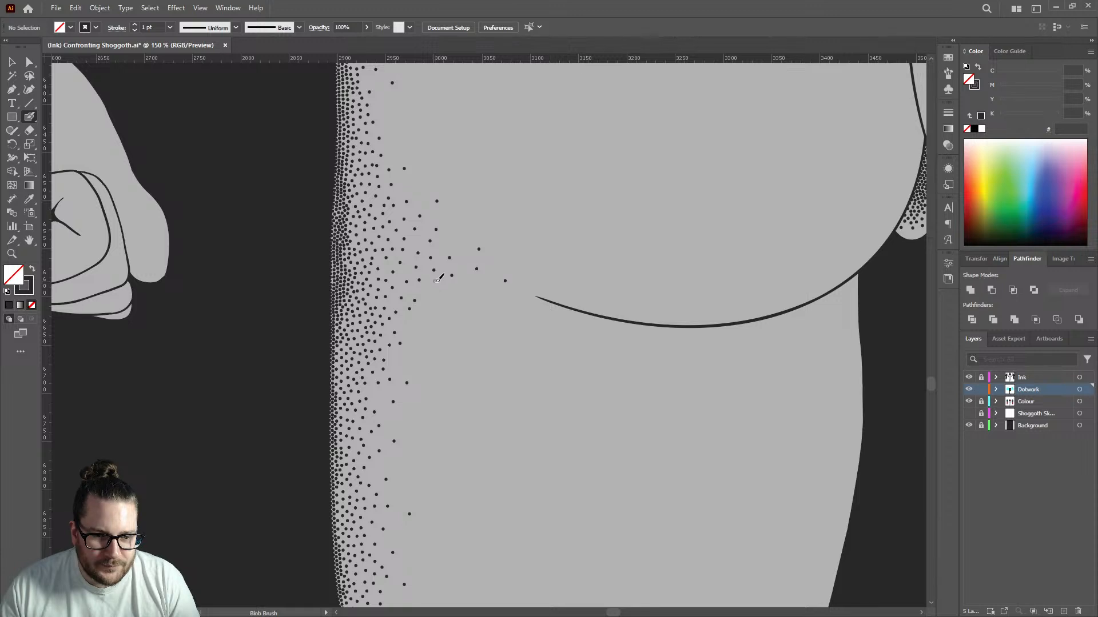
{"action": "scroll", "coordinate": [421, 268], "scroll_direction": "up", "scroll_amount": 1}
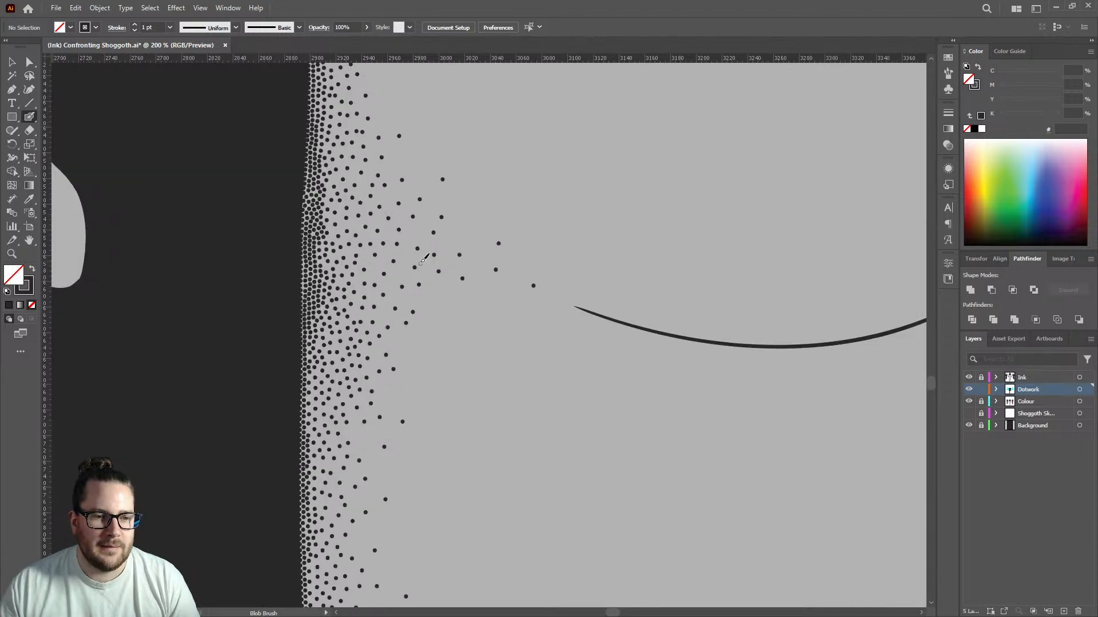
{"action": "key", "text": "ctrl"}
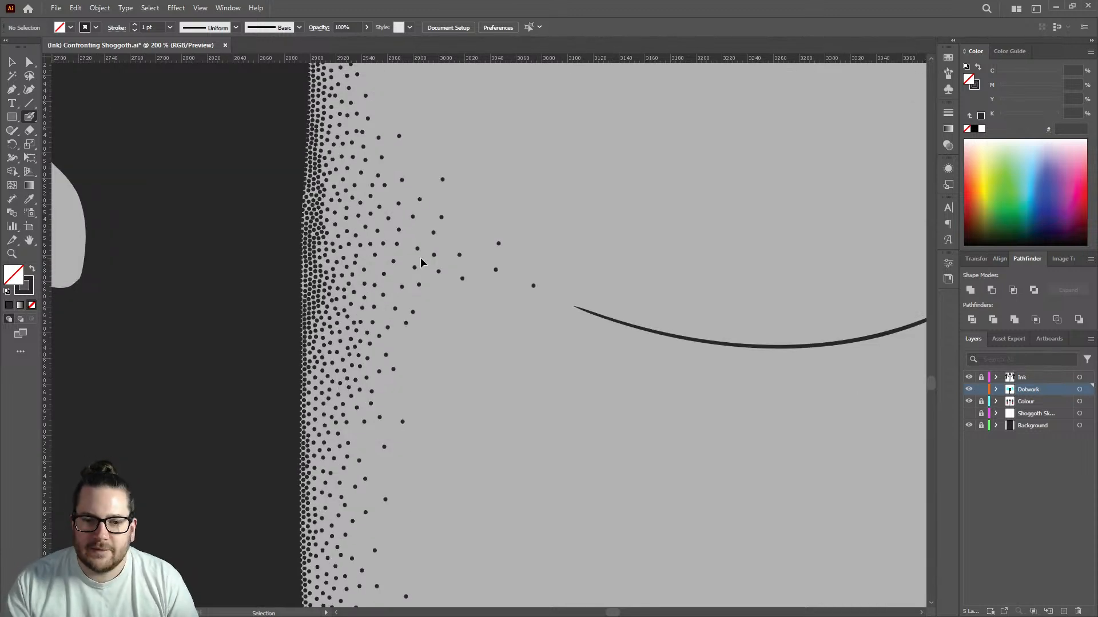
{"action": "key", "text": "ctrl+s"}
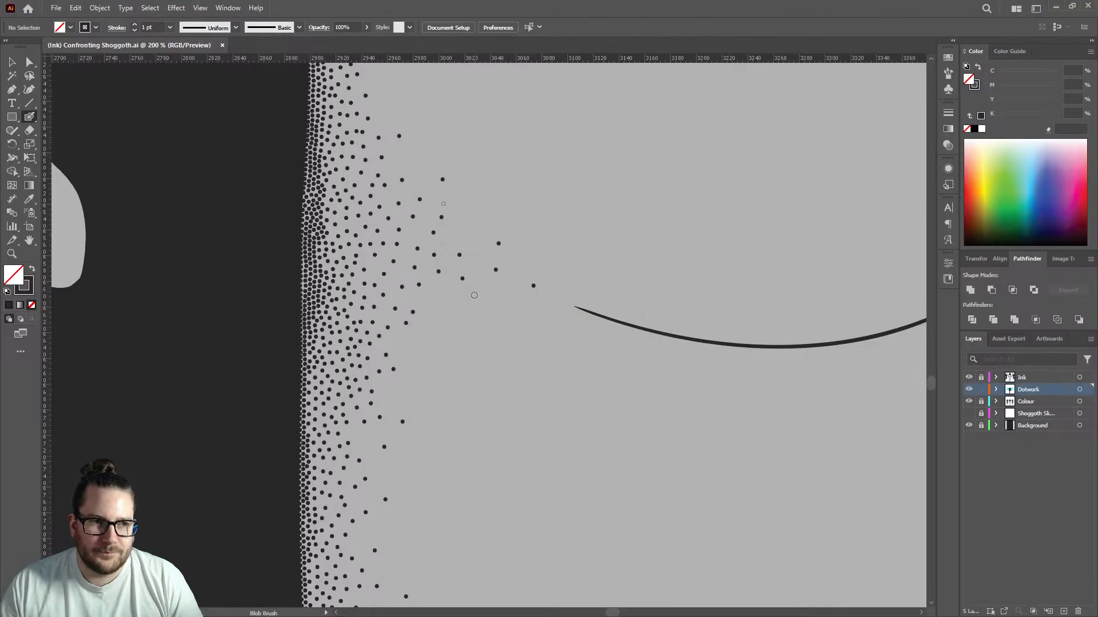
Add a few single dots to the thin left hip shading above the level of the buttock crease.
{"action": "scroll", "coordinate": [474, 295], "scroll_direction": "down", "scroll_amount": 5}
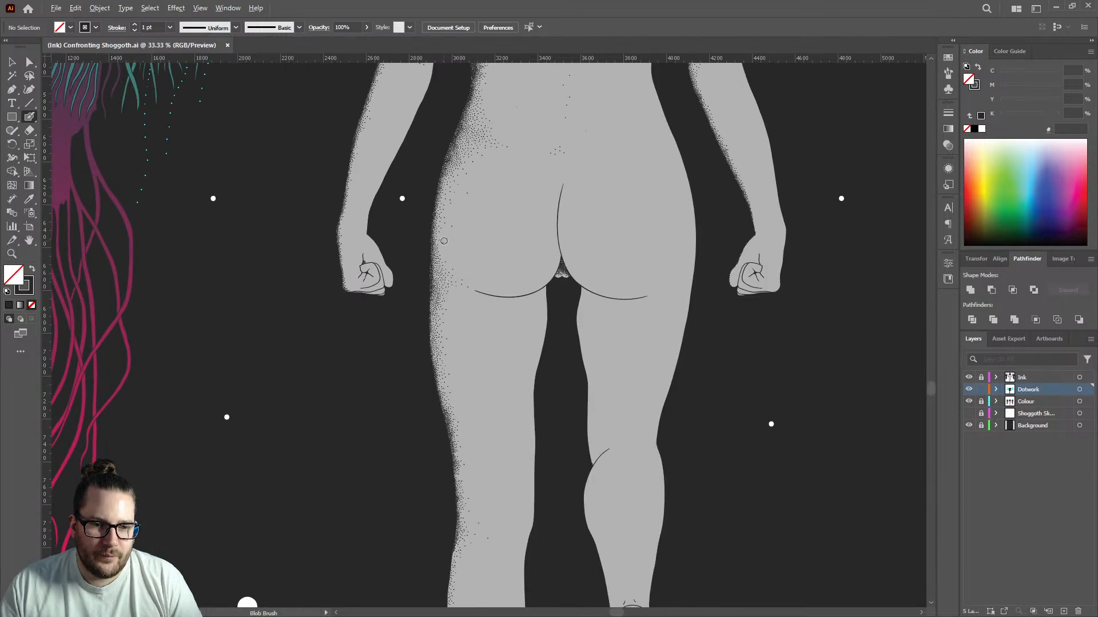
{"action": "scroll", "coordinate": [490, 273], "scroll_direction": "up", "scroll_amount": 3}
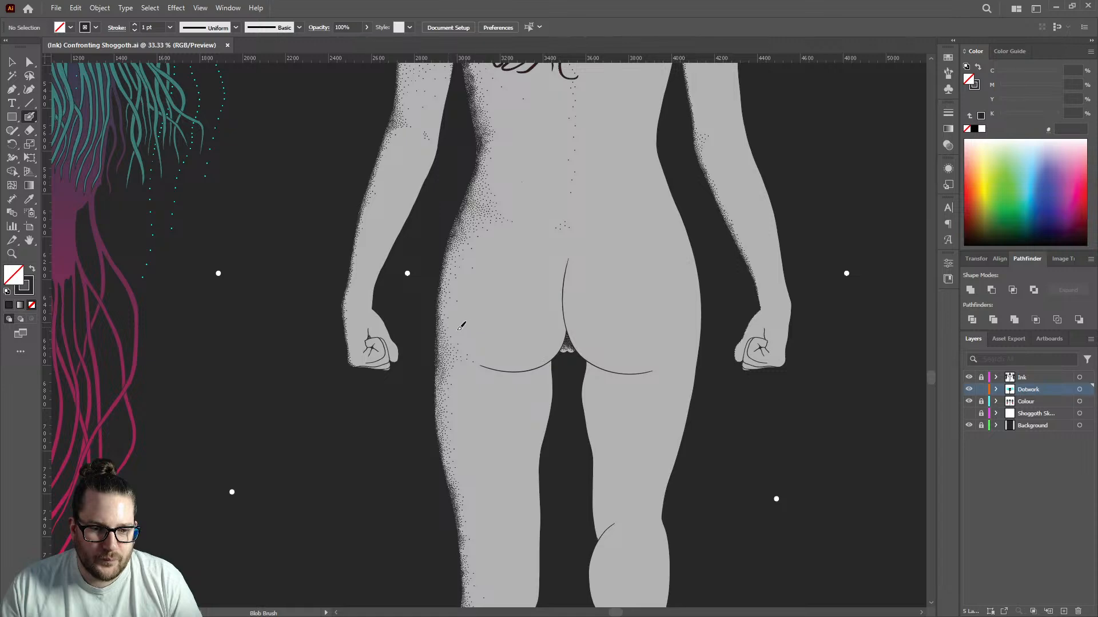
{"action": "left_click", "coordinate": [489, 312]}
{"action": "scroll", "coordinate": [456, 324], "scroll_direction": "up", "scroll_amount": 4}
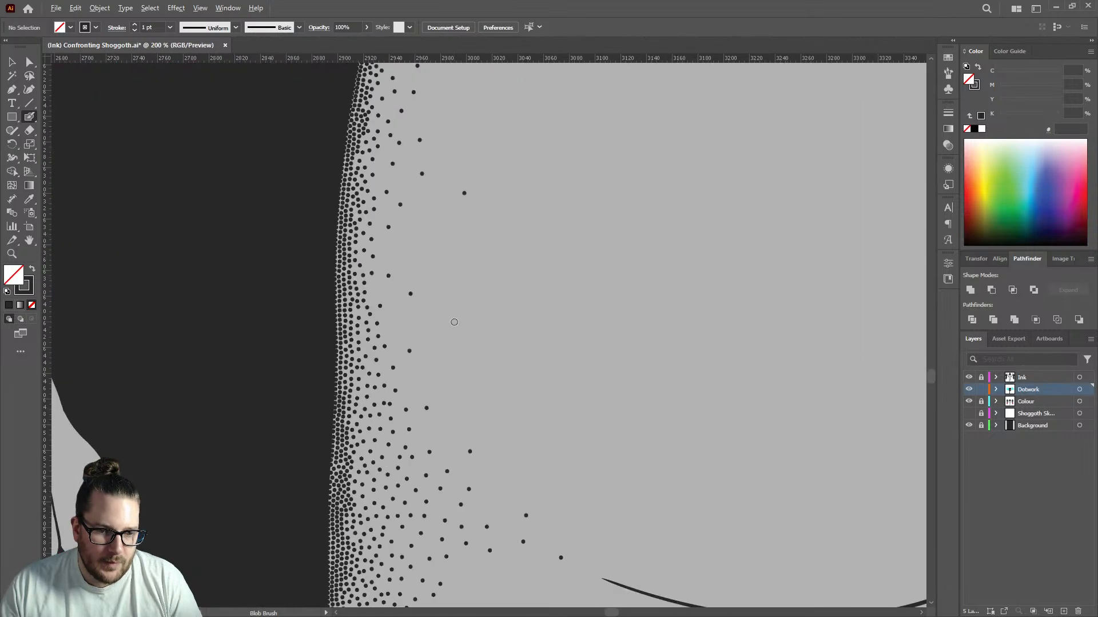
{"action": "scroll", "coordinate": [446, 321], "scroll_direction": "down", "scroll_amount": 3}
{"action": "scroll", "coordinate": [429, 319], "scroll_direction": "up", "scroll_amount": 1}
{"action": "scroll", "coordinate": [429, 319], "scroll_direction": "up", "scroll_amount": 4}
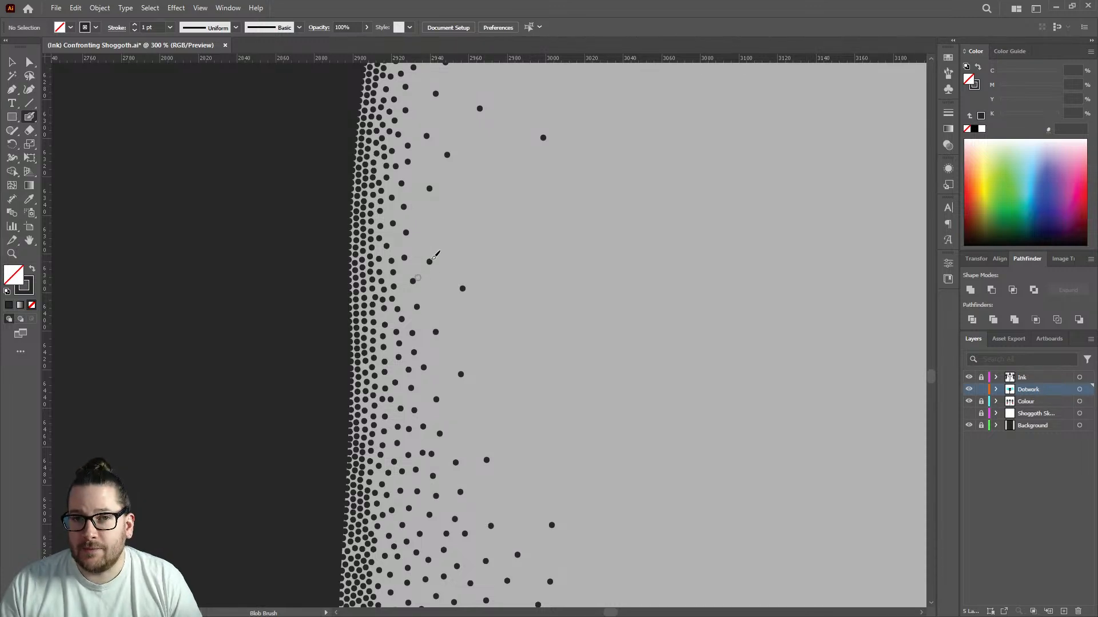
Add single dots to the sparse spine line down the middle of the lower back.
{"action": "scroll", "coordinate": [446, 223], "scroll_direction": "down", "scroll_amount": 4}
{"action": "scroll", "coordinate": [479, 213], "scroll_direction": "down", "scroll_amount": 1}
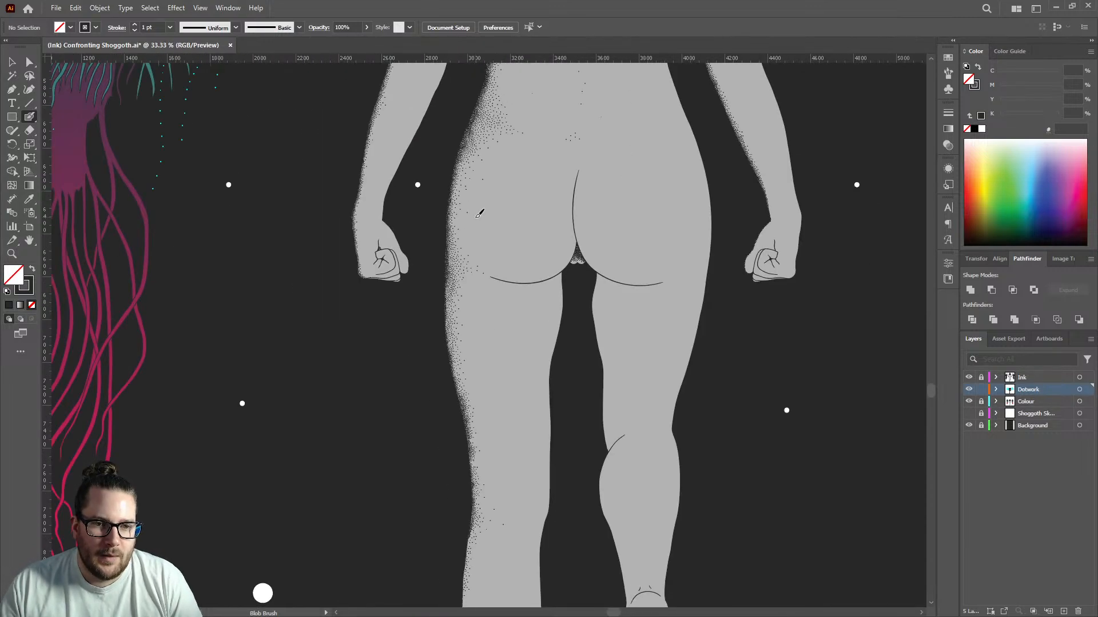
{"action": "scroll", "coordinate": [503, 168], "scroll_direction": "up", "scroll_amount": 2}
{"action": "scroll", "coordinate": [527, 195], "scroll_direction": "up", "scroll_amount": 3}
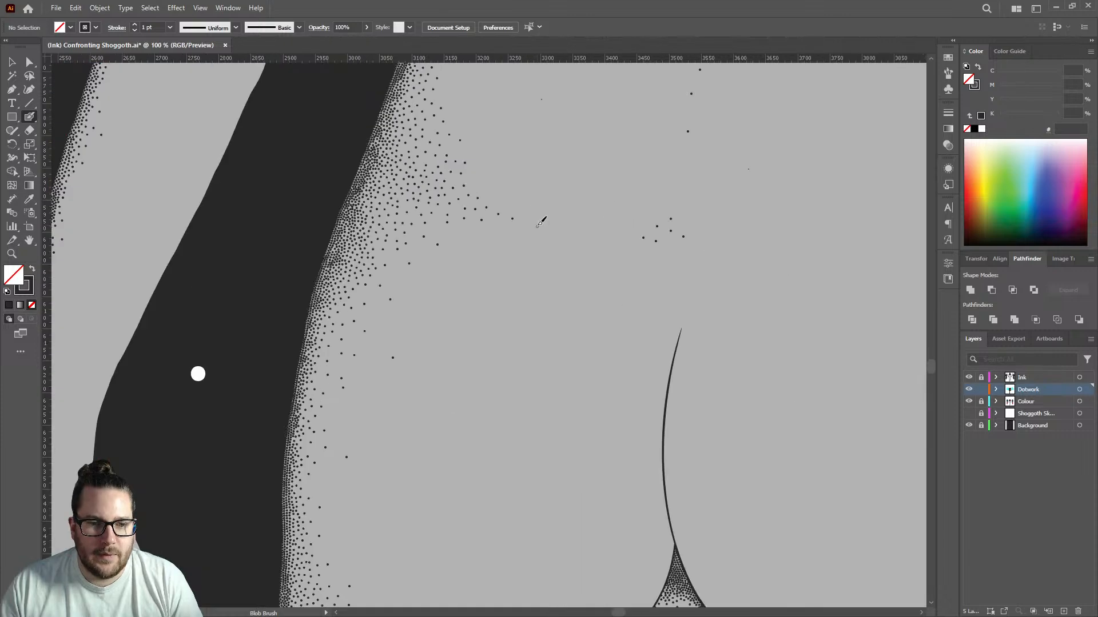
{"action": "scroll", "coordinate": [532, 186], "scroll_direction": "down", "scroll_amount": 1}
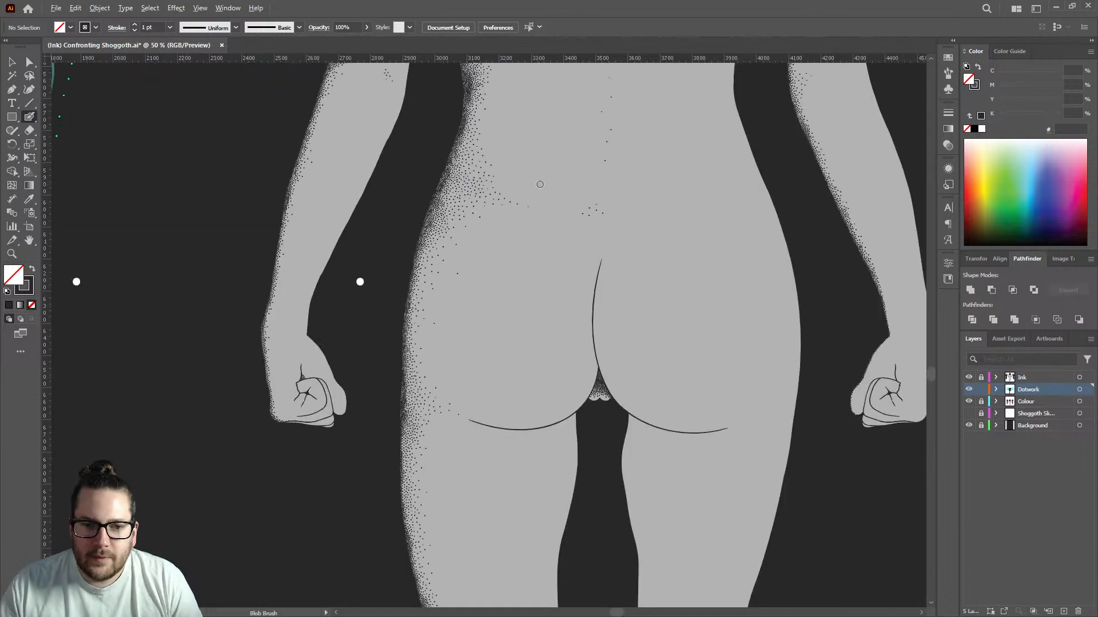
{"action": "scroll", "coordinate": [555, 172], "scroll_direction": "up", "scroll_amount": 2}
{"action": "scroll", "coordinate": [633, 176], "scroll_direction": "up", "scroll_amount": 1}
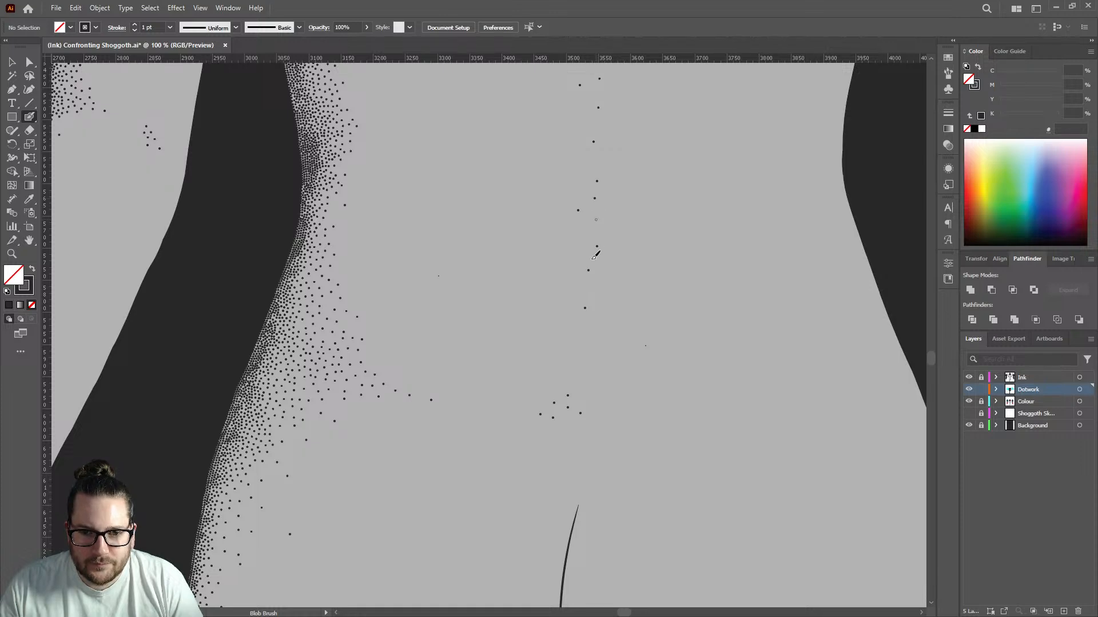
{"action": "scroll", "coordinate": [595, 256], "scroll_direction": "down", "scroll_amount": 1}
{"action": "scroll", "coordinate": [595, 256], "scroll_direction": "up", "scroll_amount": 2}
{"action": "scroll", "coordinate": [586, 266], "scroll_direction": "up", "scroll_amount": 2}
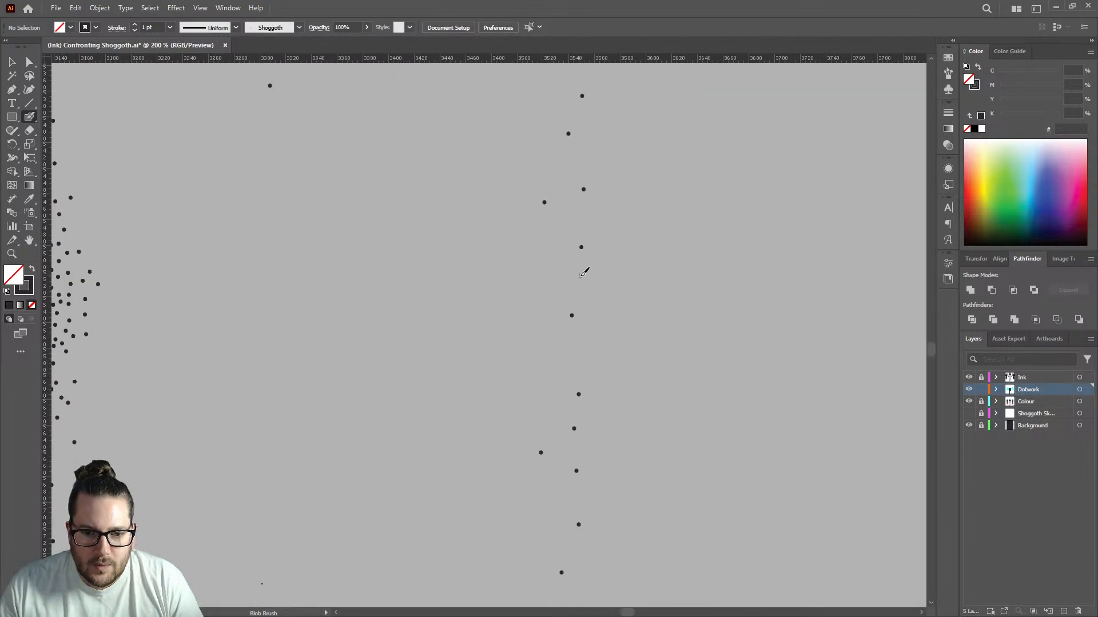
Extend the extra spine dots up the middle of the back to beneath the hair ends.
{"action": "scroll", "coordinate": [578, 229], "scroll_direction": "down", "scroll_amount": 1}
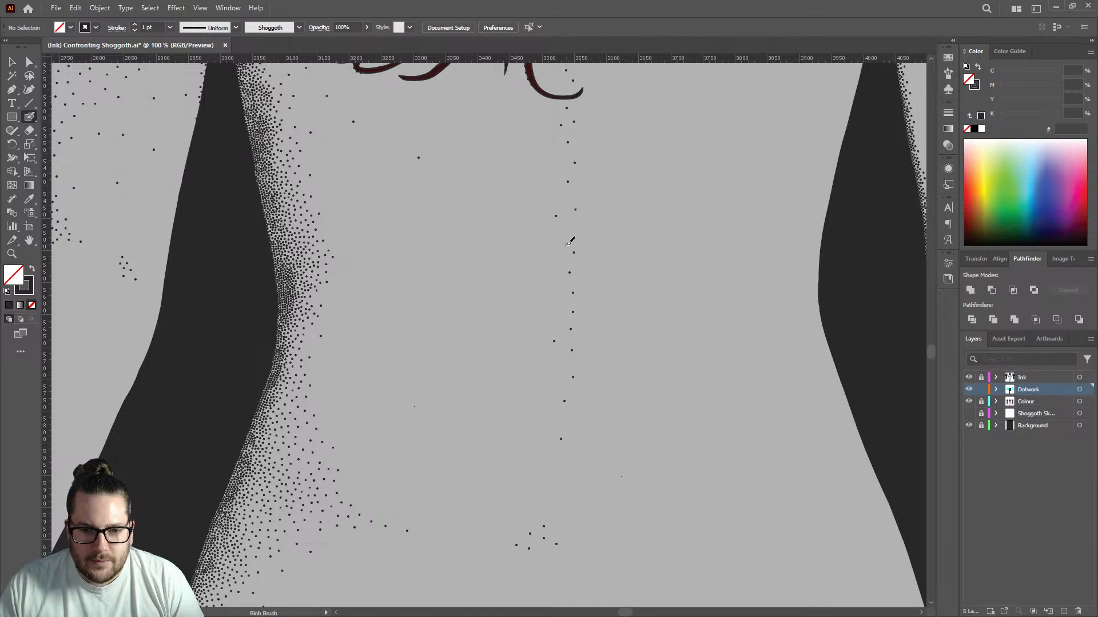
{"action": "left_click", "coordinate": [562, 284]}
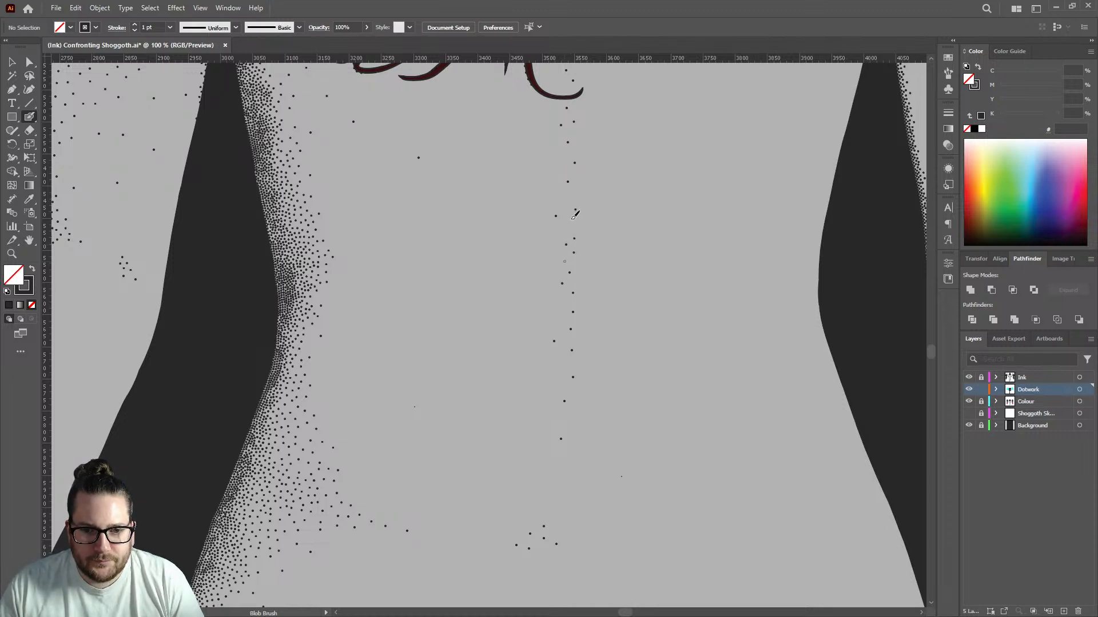
{"action": "left_click", "coordinate": [574, 135]}
{"action": "scroll", "coordinate": [572, 181], "scroll_direction": "up", "scroll_amount": 5}
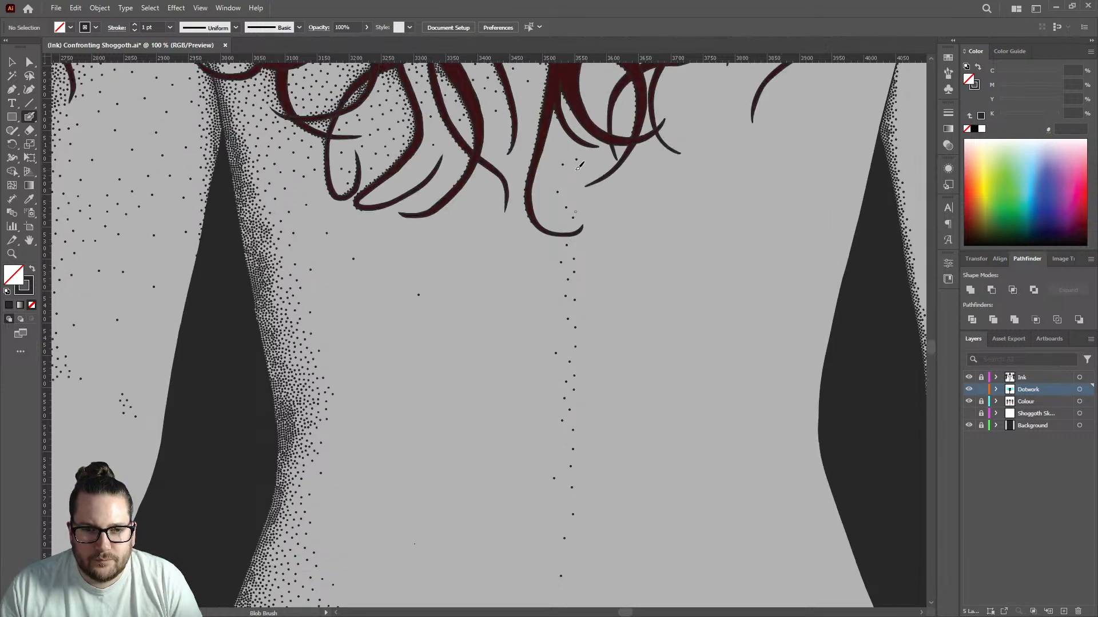
{"action": "left_click", "coordinate": [574, 217]}
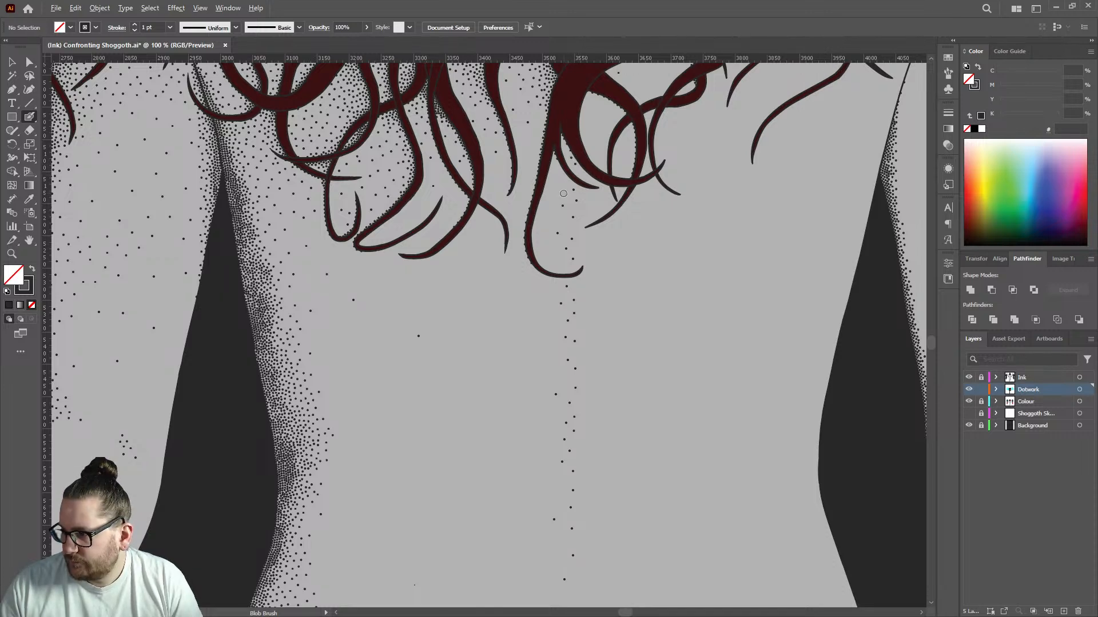
Place a loose, widely spaced column of outer dots down the upper left calf, beside its outer edge.
{"action": "scroll", "coordinate": [563, 194], "scroll_direction": "down", "scroll_amount": 2}
{"action": "scroll", "coordinate": [563, 204], "scroll_direction": "down", "scroll_amount": 2}
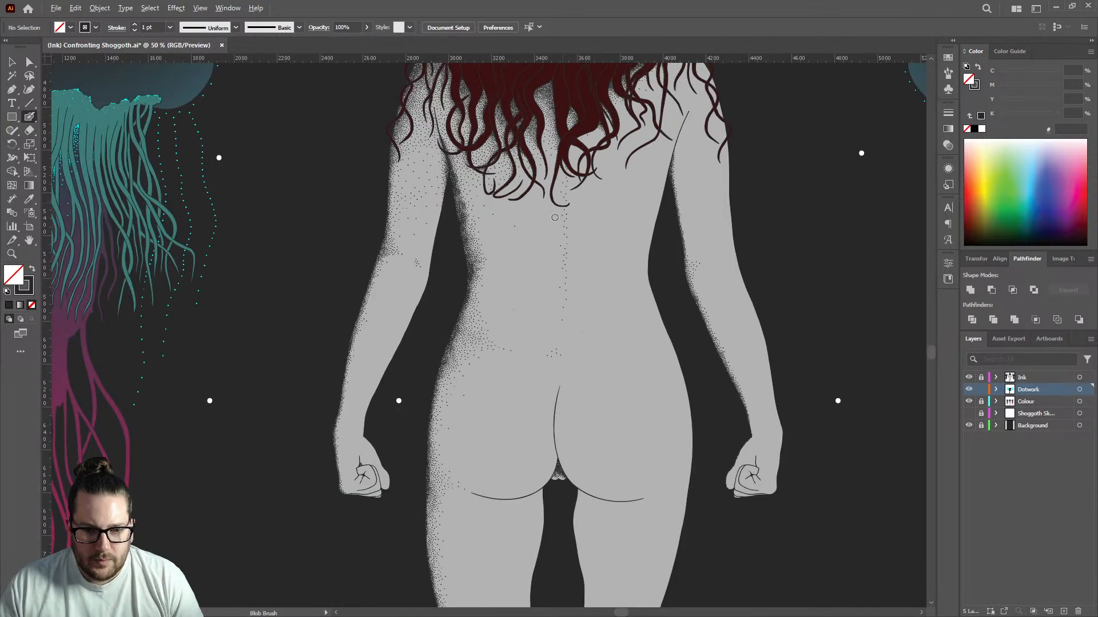
{"action": "scroll", "coordinate": [509, 322], "scroll_direction": "down", "scroll_amount": 3}
{"action": "scroll", "coordinate": [508, 322], "scroll_direction": "down", "scroll_amount": 2}
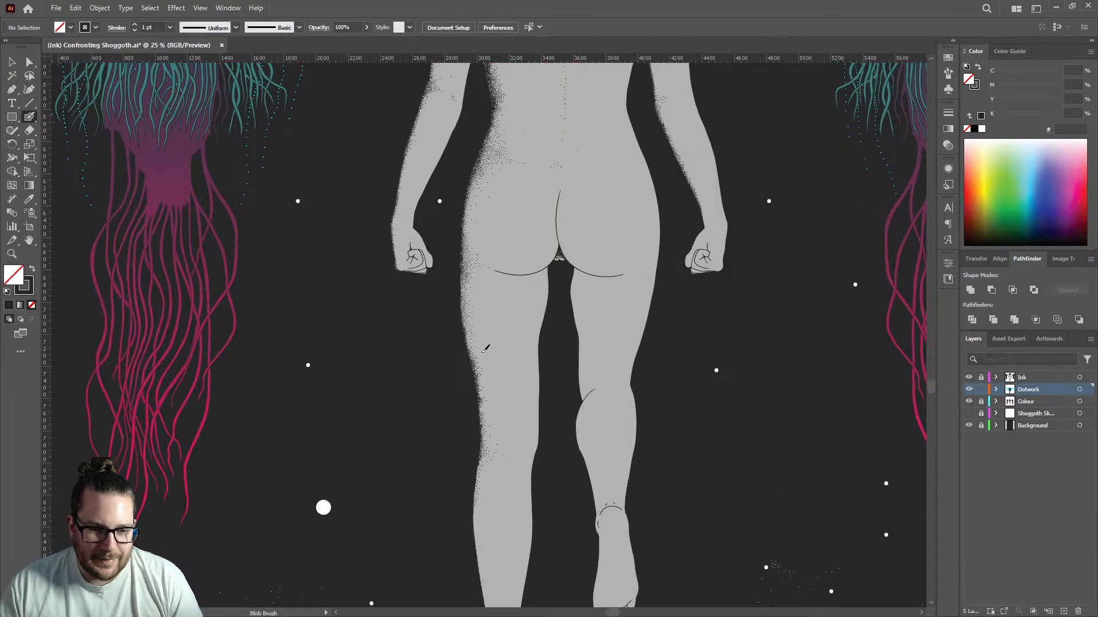
{"action": "scroll", "coordinate": [481, 459], "scroll_direction": "up", "scroll_amount": 9}
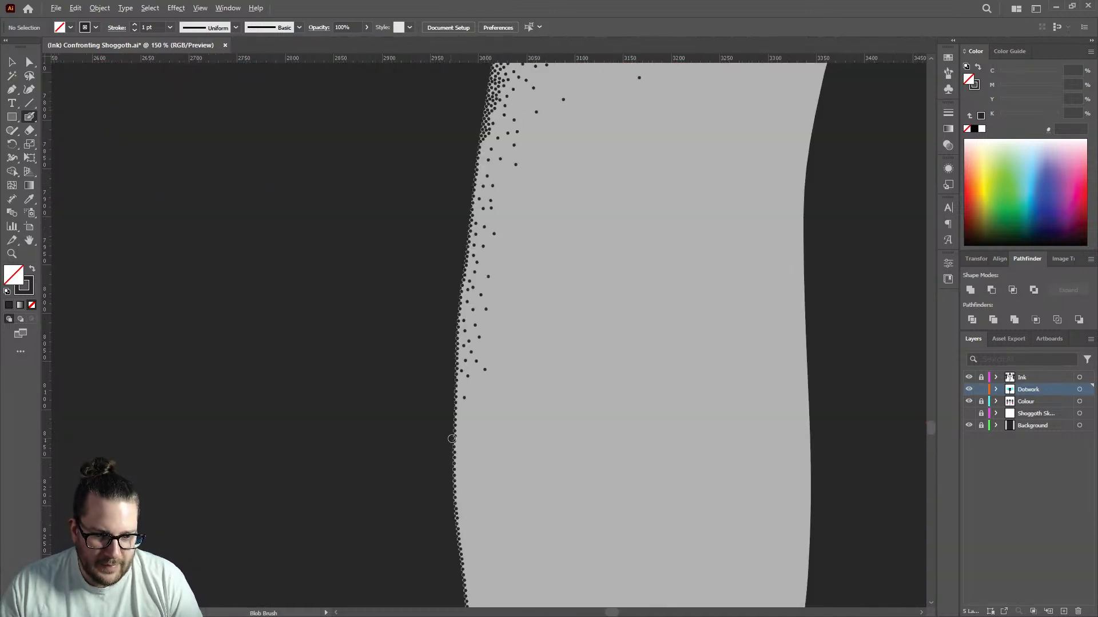
{"action": "scroll", "coordinate": [539, 232], "scroll_direction": "down", "scroll_amount": 3}
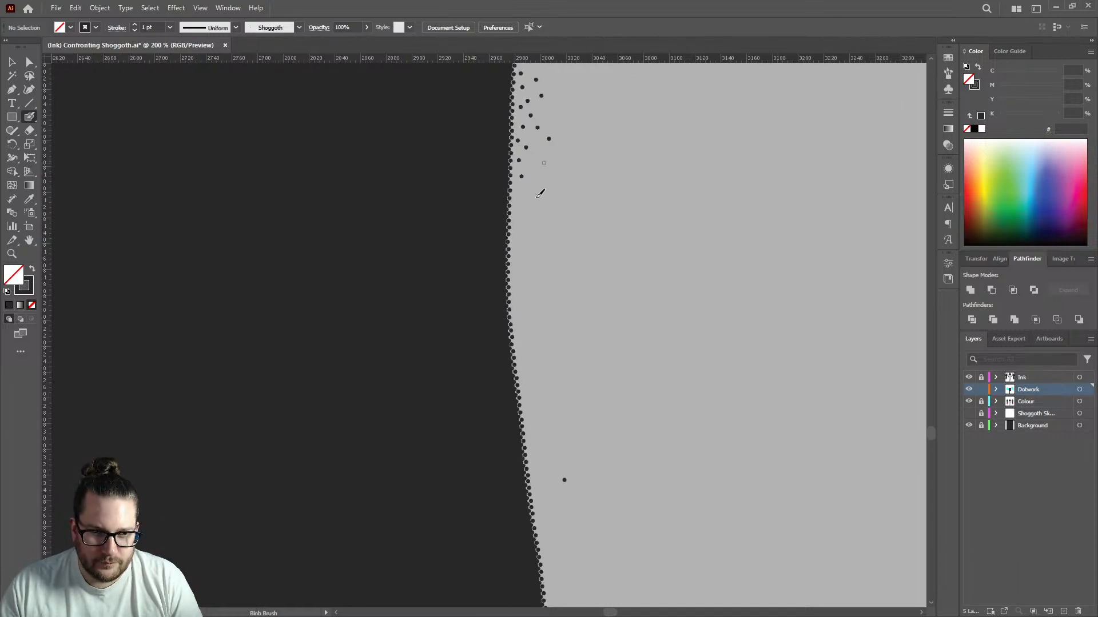
{"action": "left_click", "coordinate": [532, 214]}
{"action": "left_click", "coordinate": [542, 262]}
{"action": "left_click", "coordinate": [536, 307]}
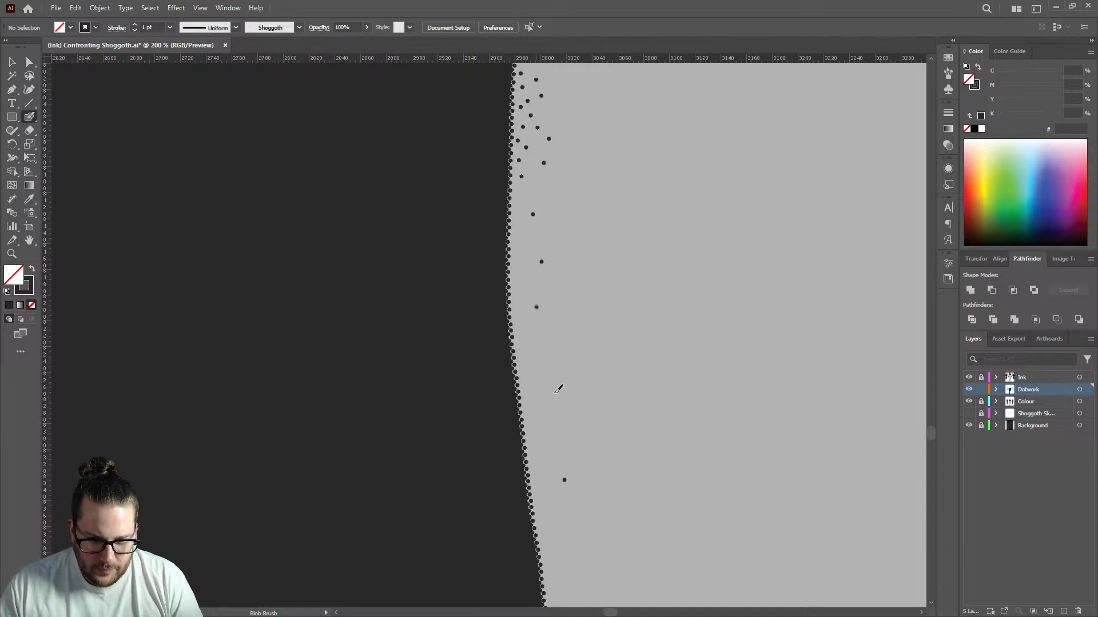
{"action": "left_click", "coordinate": [543, 354]}
{"action": "left_click", "coordinate": [554, 393]}
{"action": "left_click", "coordinate": [546, 432]}
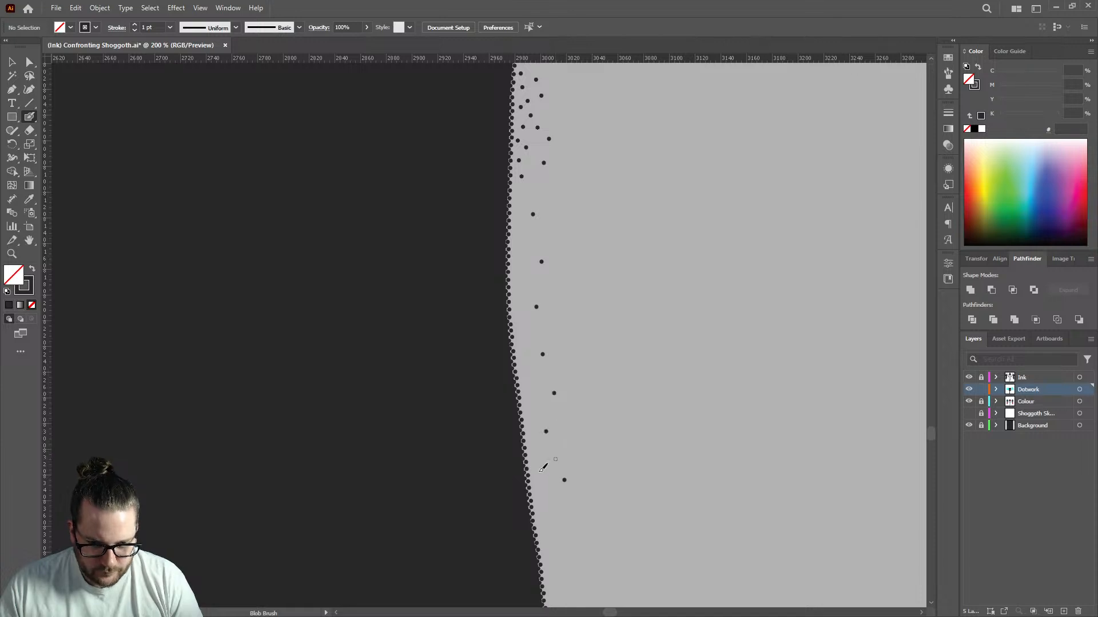
Add a second loose column of dots up the left calf, between the widely spaced outer dots and the outline.
{"action": "left_click", "coordinate": [538, 471]}
{"action": "left_click", "coordinate": [533, 431]}
{"action": "left_click", "coordinate": [534, 388]}
{"action": "left_click", "coordinate": [524, 337]}
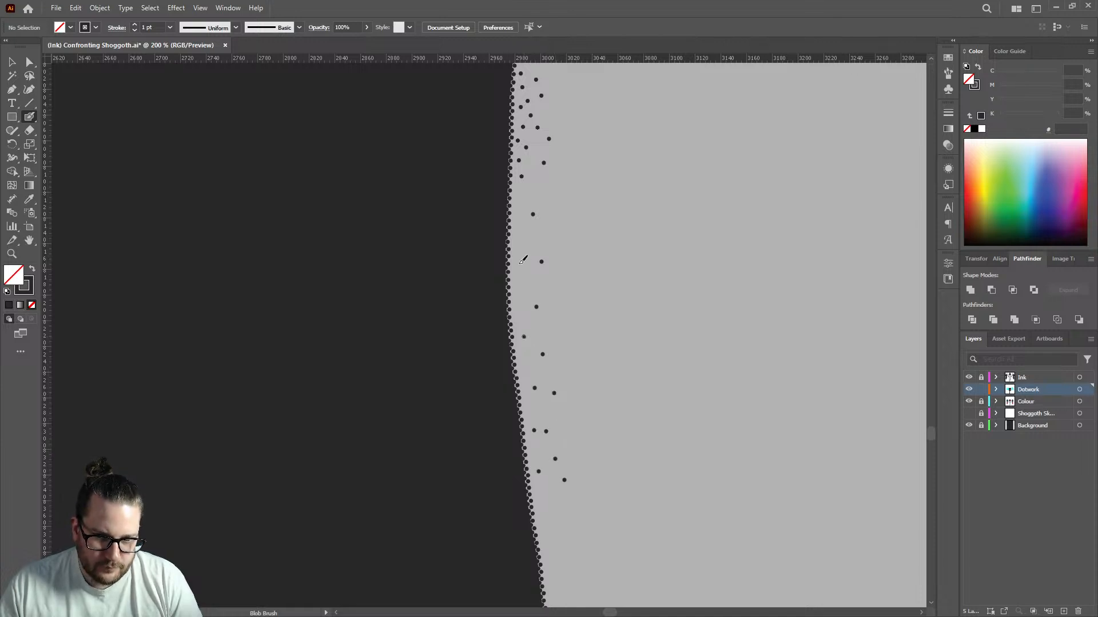
{"action": "left_click", "coordinate": [521, 297]}
{"action": "left_click", "coordinate": [521, 195]}
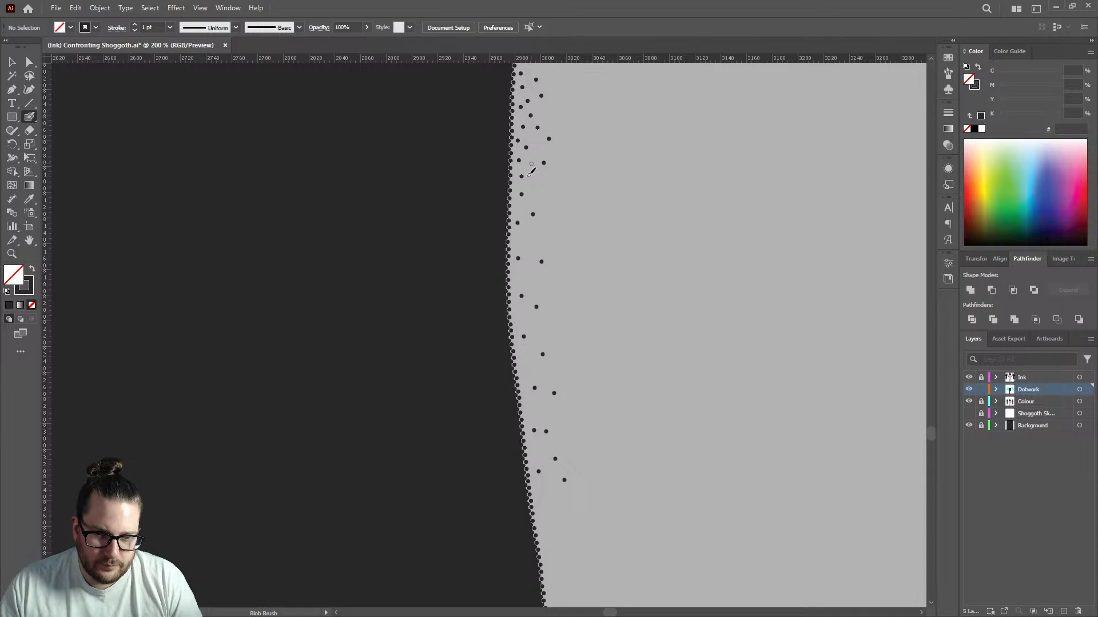
{"action": "left_click", "coordinate": [534, 185]}
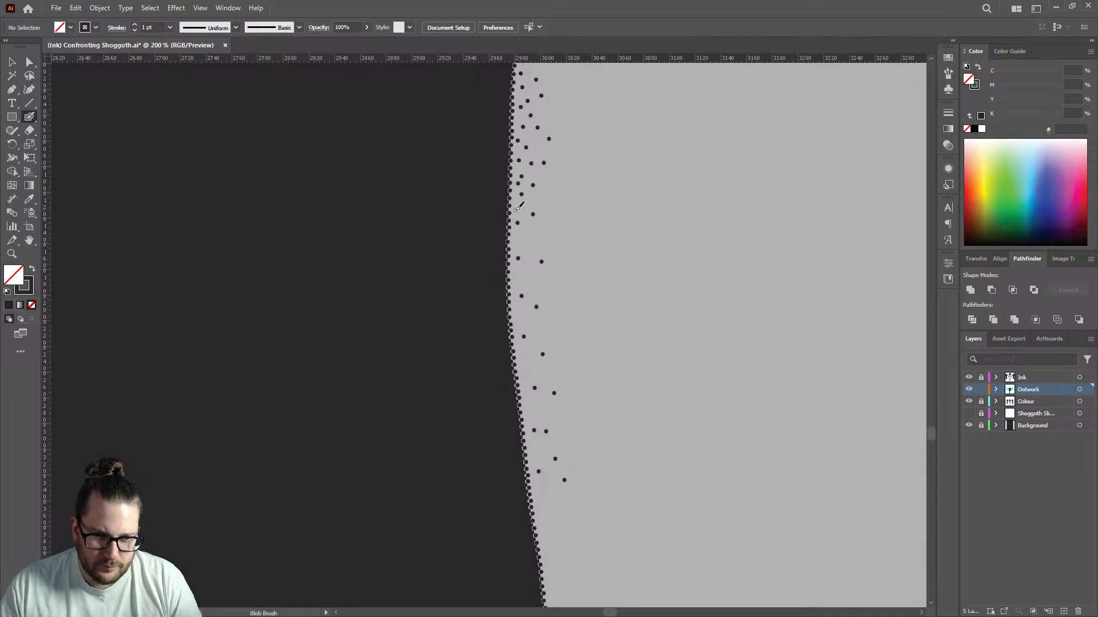
{"action": "left_click", "coordinate": [524, 203]}
Place a close row of single dots down the left calf, directly beside the dotted outline.
{"action": "scroll", "coordinate": [525, 199], "scroll_direction": "up", "scroll_amount": 4}
{"action": "left_click", "coordinate": [509, 205]}
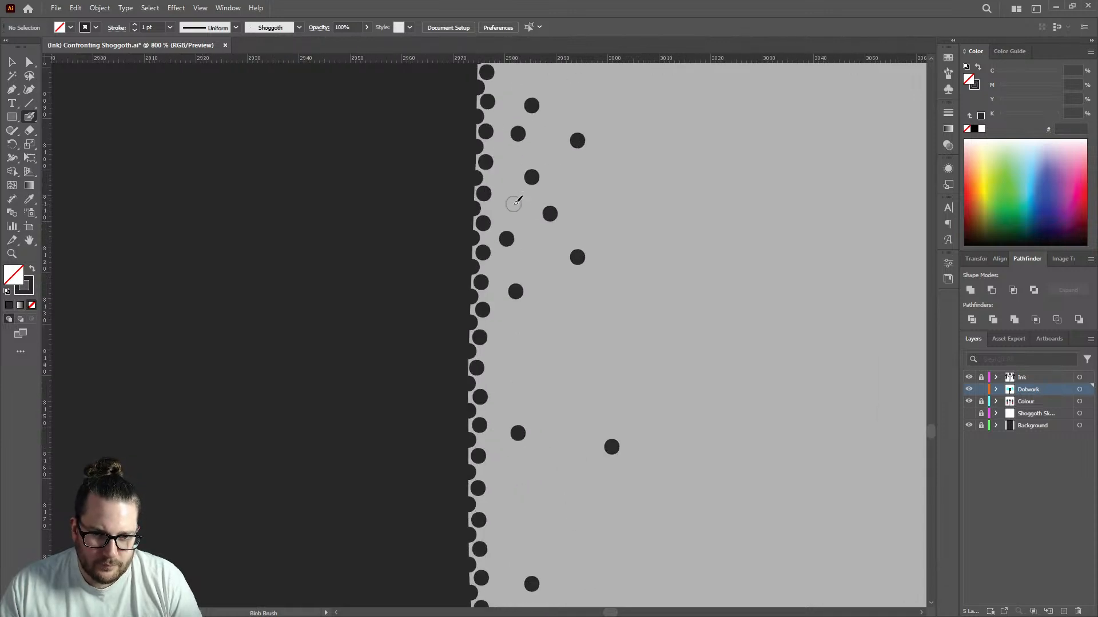
{"action": "left_click", "coordinate": [508, 175]}
{"action": "left_click", "coordinate": [502, 266]}
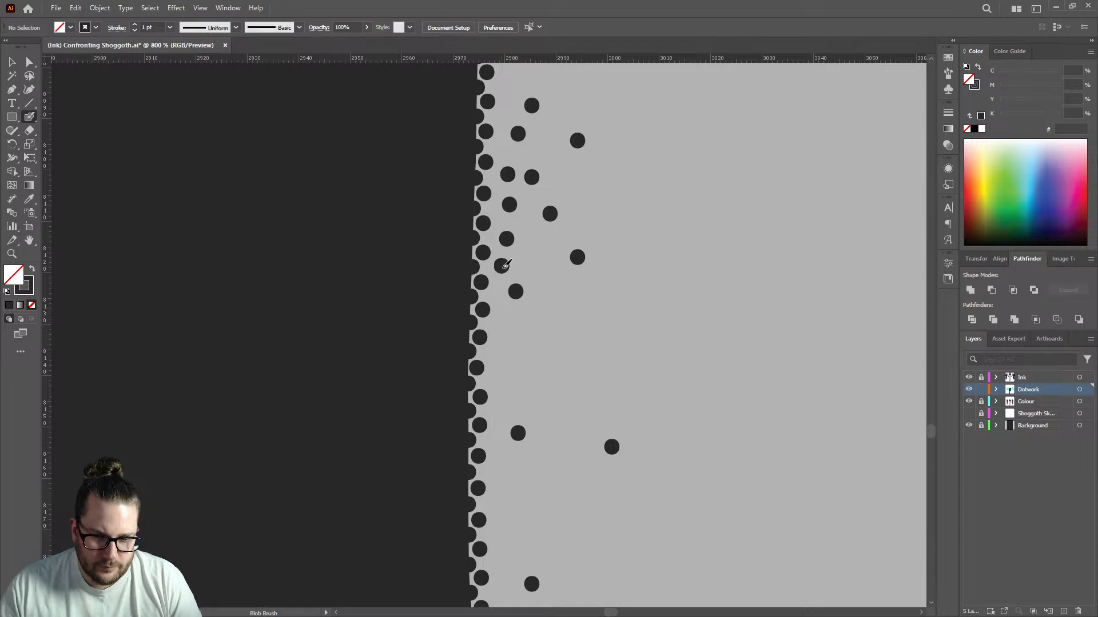
{"action": "left_click", "coordinate": [496, 293]}
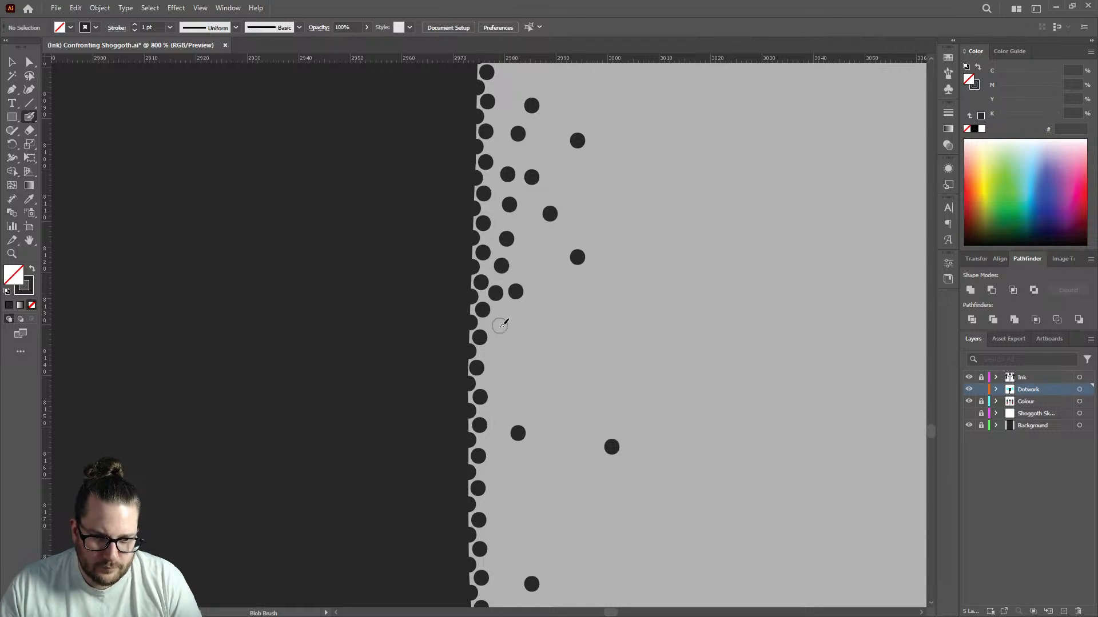
{"action": "left_click", "coordinate": [499, 326]}
{"action": "left_click", "coordinate": [495, 354]}
{"action": "left_click", "coordinate": [494, 380]}
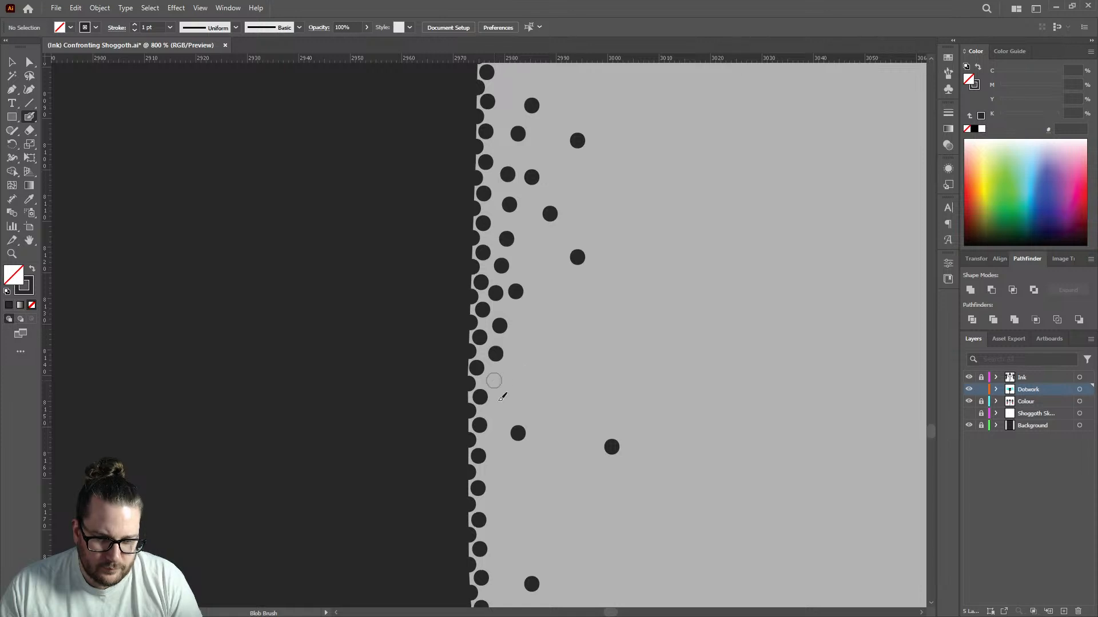
Scatter dots outside the new close row to widen the upper part of the calf's edge shading.
{"action": "left_click", "coordinate": [526, 345]}
{"action": "left_click", "coordinate": [525, 262]}
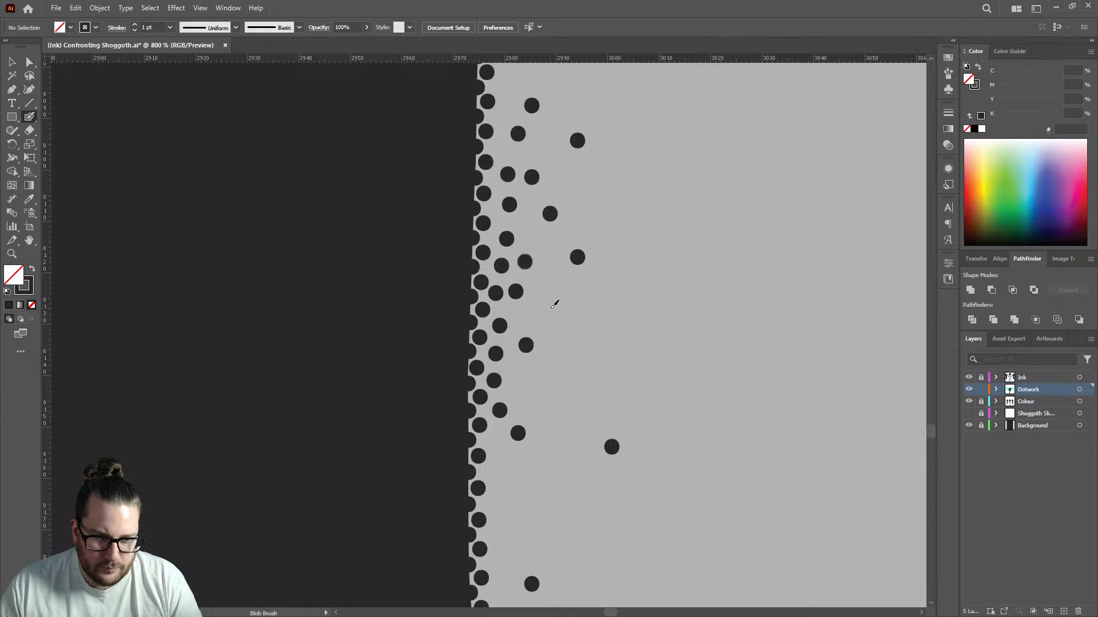
{"action": "left_click", "coordinate": [550, 308]}
{"action": "left_click", "coordinate": [518, 313]}
{"action": "left_click", "coordinate": [529, 229]}
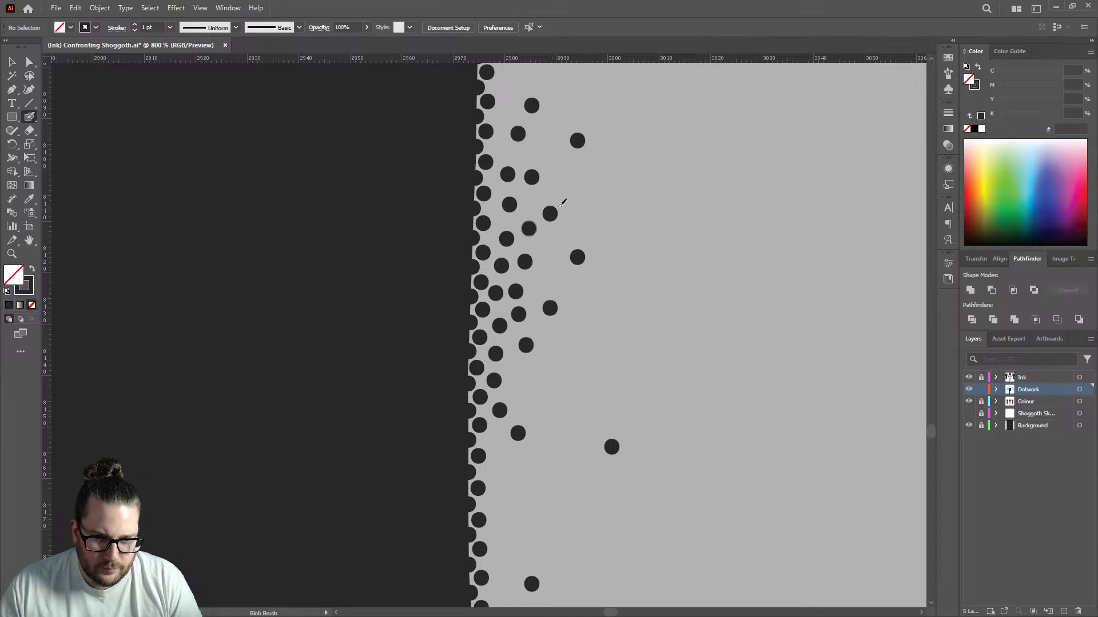
{"action": "left_click", "coordinate": [500, 146]}
{"action": "left_click", "coordinate": [546, 147]}
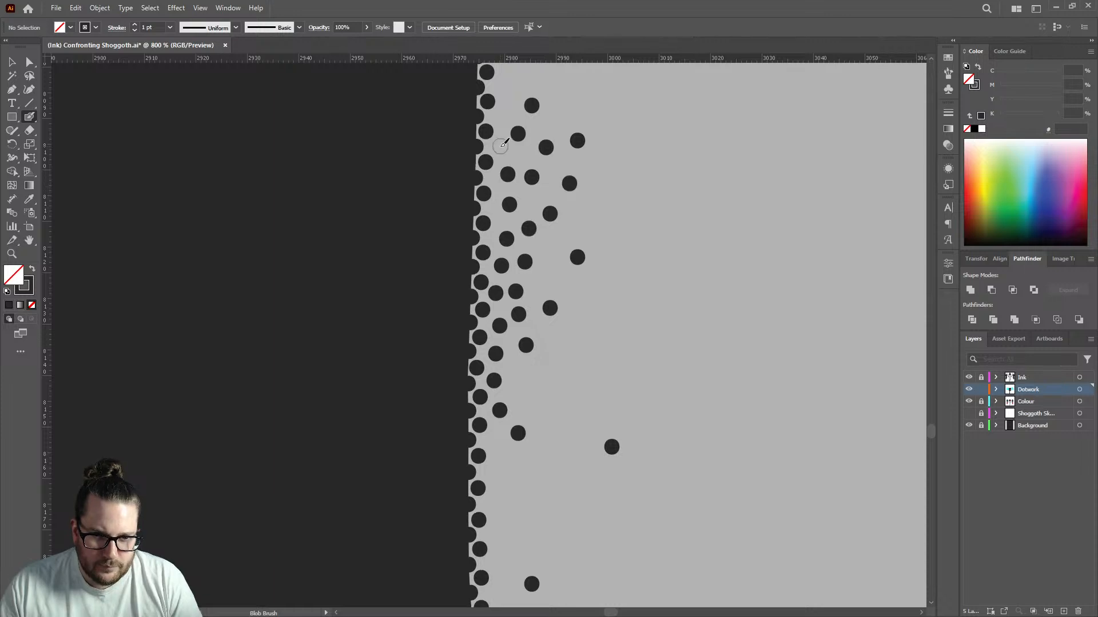
Fill gaps in the widened calf shading and taper it down into a single row along the outline.
{"action": "left_click", "coordinate": [595, 222]}
{"action": "left_click", "coordinate": [547, 247]}
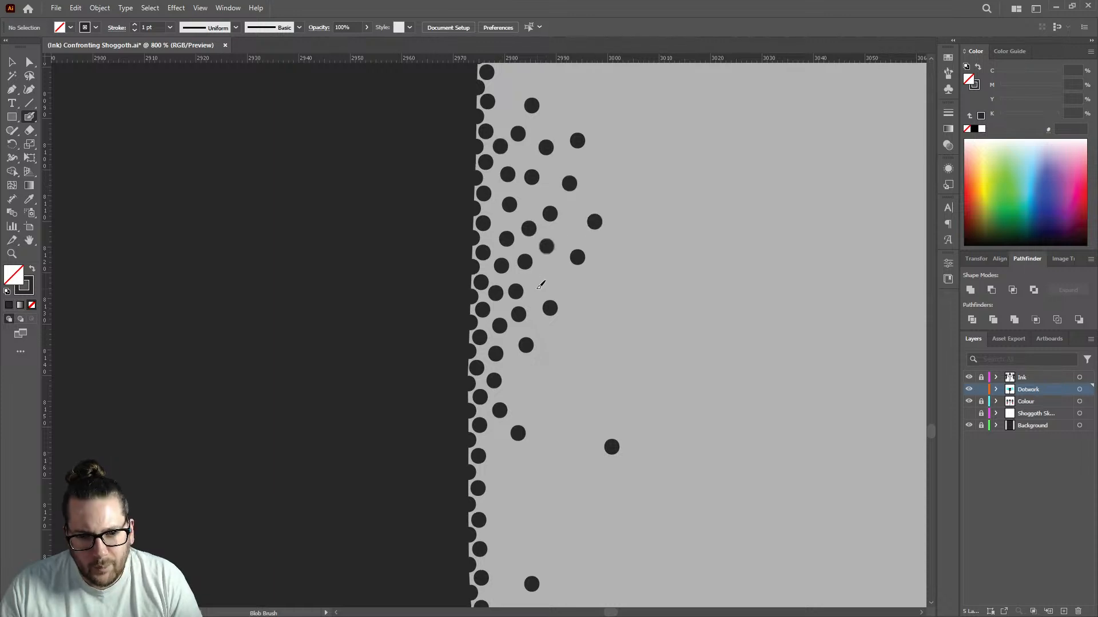
{"action": "left_click", "coordinate": [534, 284]}
{"action": "left_click", "coordinate": [516, 370]}
{"action": "left_click", "coordinate": [496, 439]}
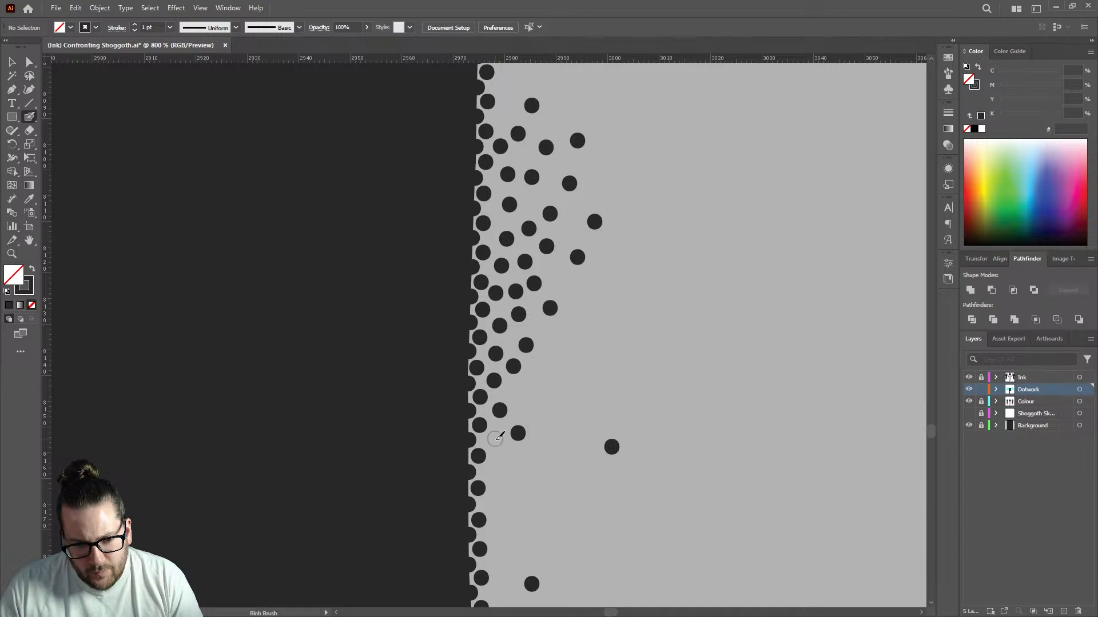
{"action": "left_click", "coordinate": [497, 470]}
{"action": "scroll", "coordinate": [492, 408], "scroll_direction": "down", "scroll_amount": 3}
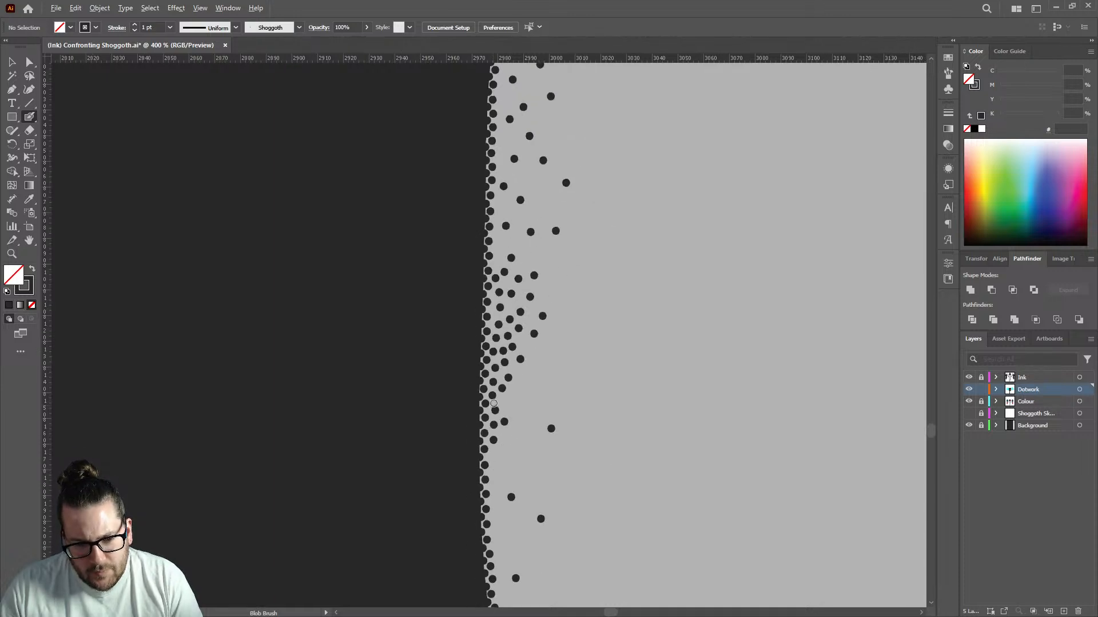
Thicken the middle and lower part of the calf's dot cluster with dots in its gaps and along its outer fringe.
{"action": "scroll", "coordinate": [509, 406], "scroll_direction": "up", "scroll_amount": 3}
{"action": "left_click", "coordinate": [485, 392]}
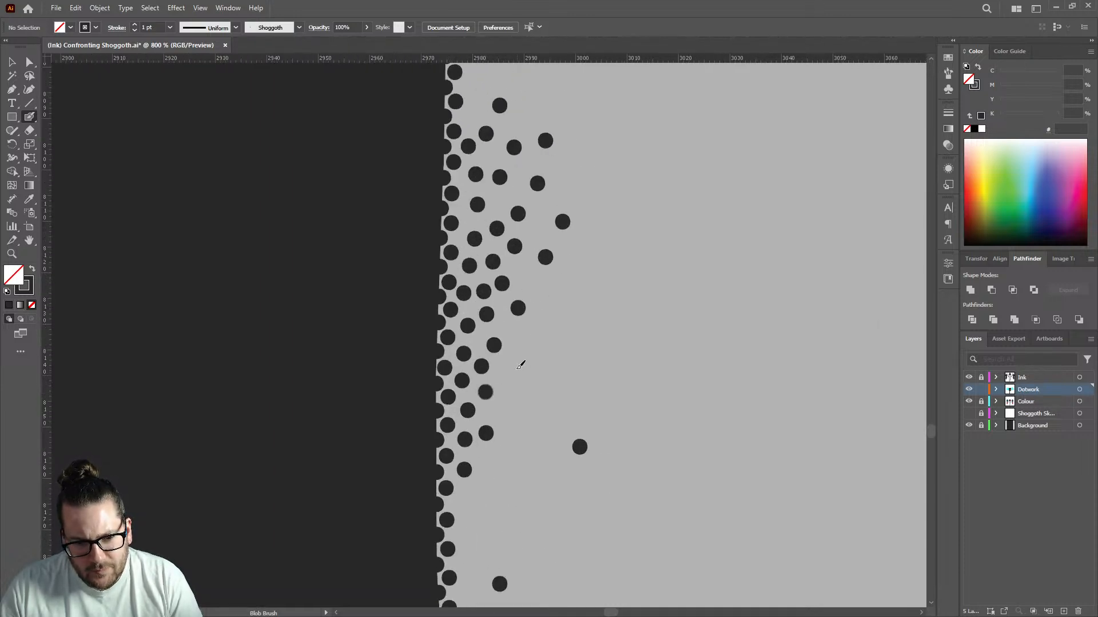
{"action": "left_click", "coordinate": [517, 376]}
{"action": "left_click", "coordinate": [504, 326]}
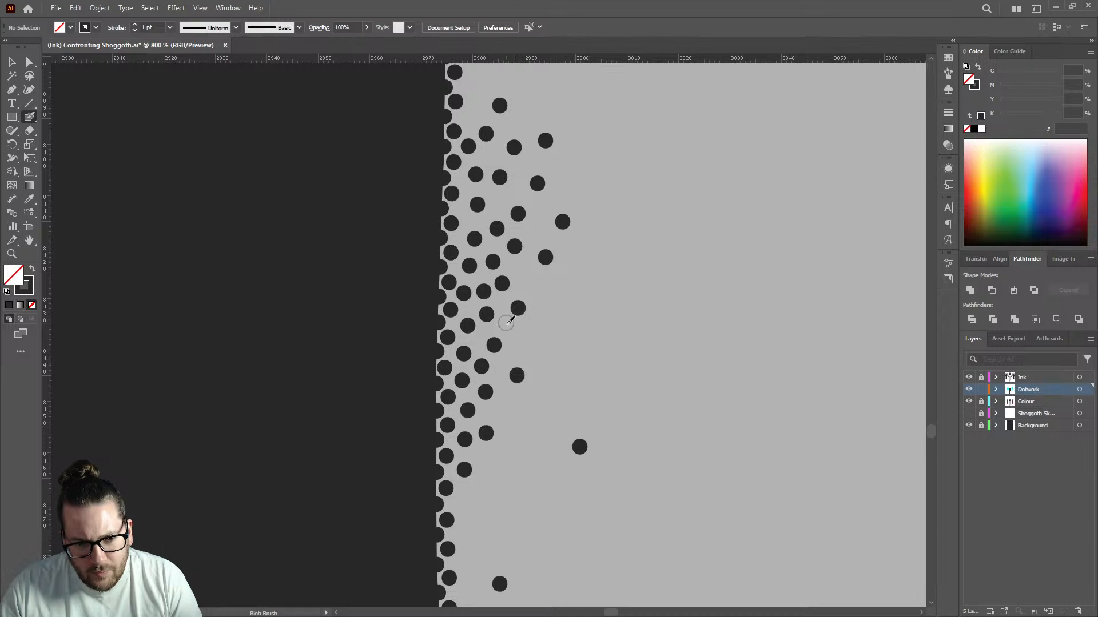
{"action": "left_click", "coordinate": [515, 264]}
{"action": "left_click", "coordinate": [543, 301]}
{"action": "left_click", "coordinate": [524, 286]}
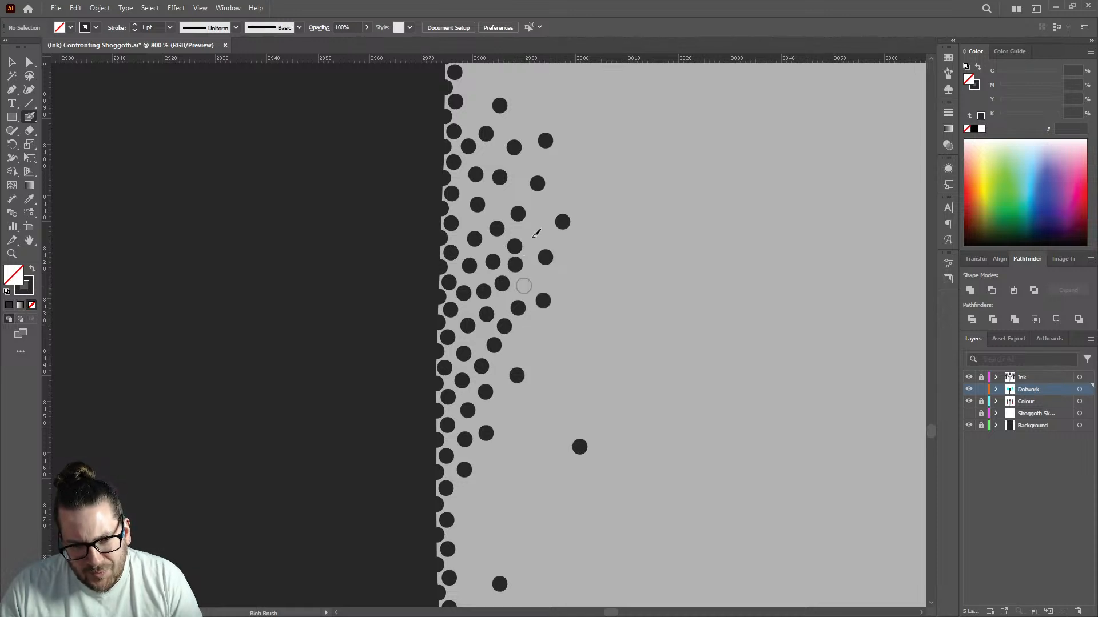
Fill the remaining gaps in the upper part of the calf's dot cluster and beside the outline above it.
{"action": "left_click", "coordinate": [536, 233]}
{"action": "left_click", "coordinate": [500, 202]}
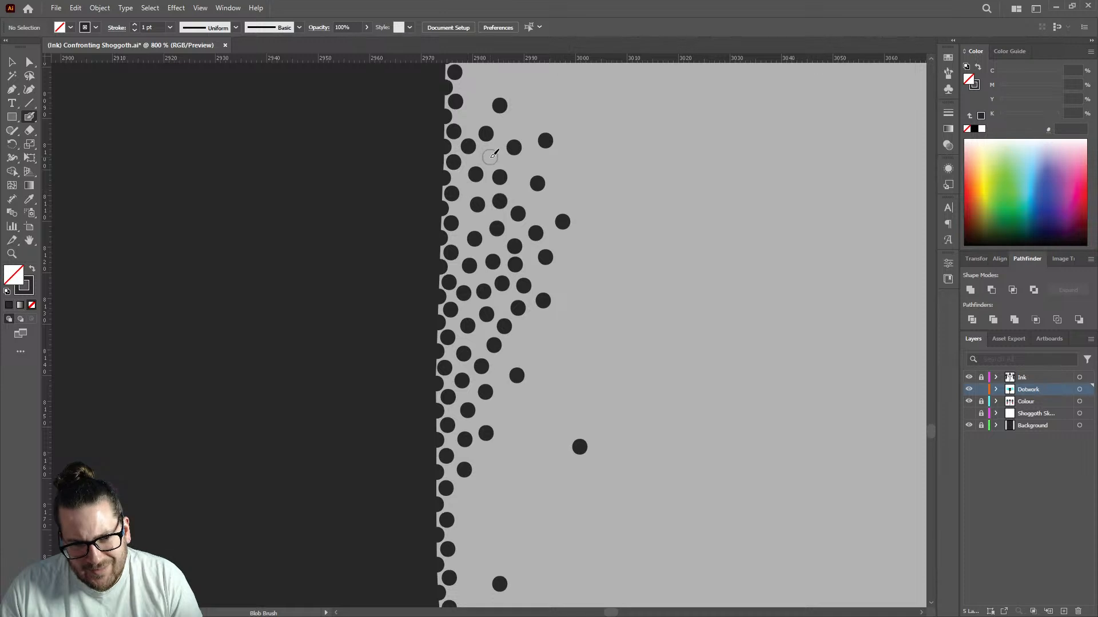
{"action": "left_click", "coordinate": [468, 118]}
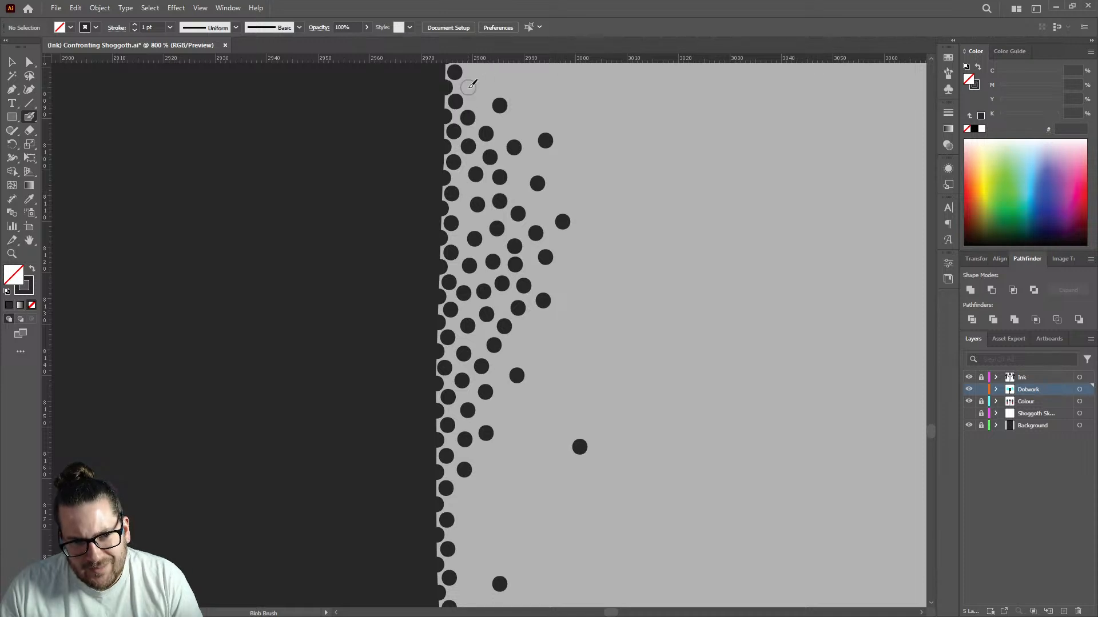
{"action": "left_click", "coordinate": [468, 87]}
{"action": "left_click", "coordinate": [529, 336]}
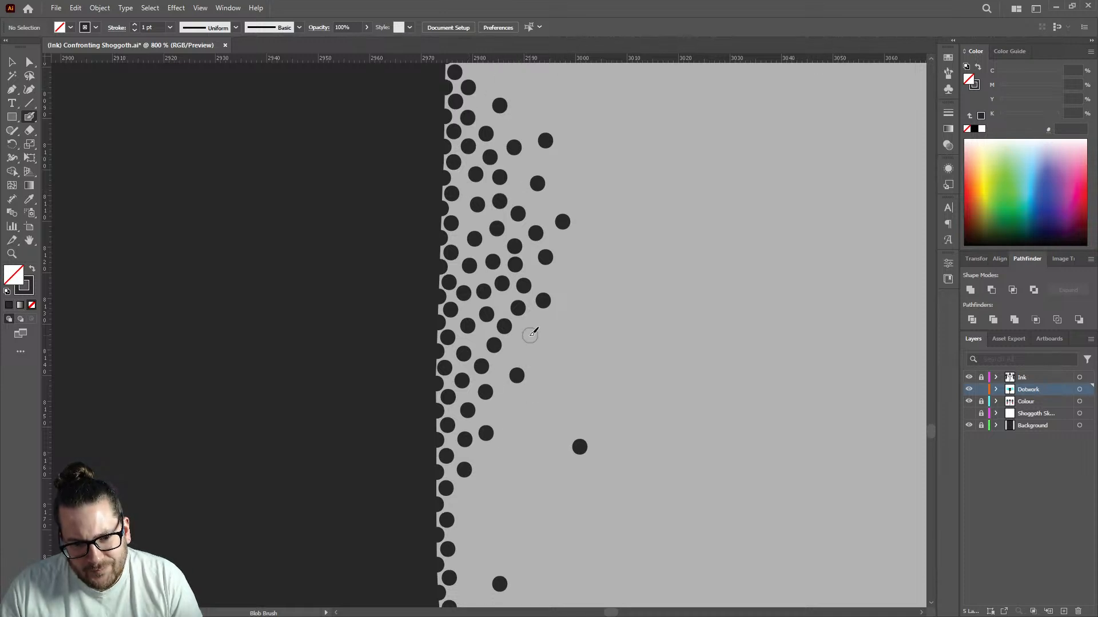
Extend the close row of dots further down the calf's outline, below the existing cluster.
{"action": "scroll", "coordinate": [482, 331], "scroll_direction": "down", "scroll_amount": 3}
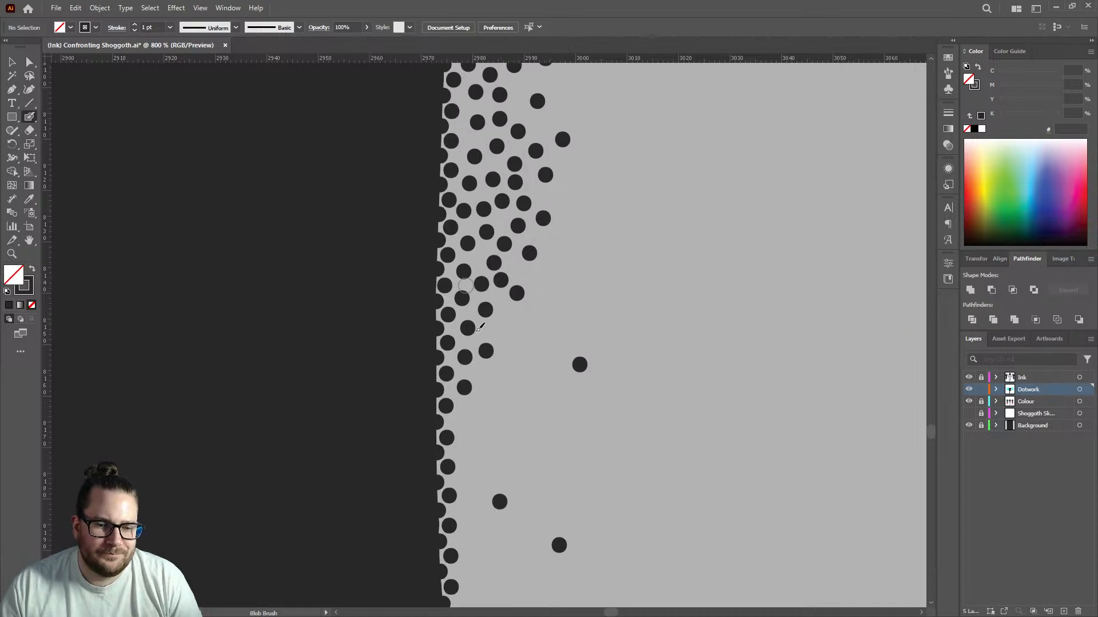
{"action": "left_click", "coordinate": [463, 452]}
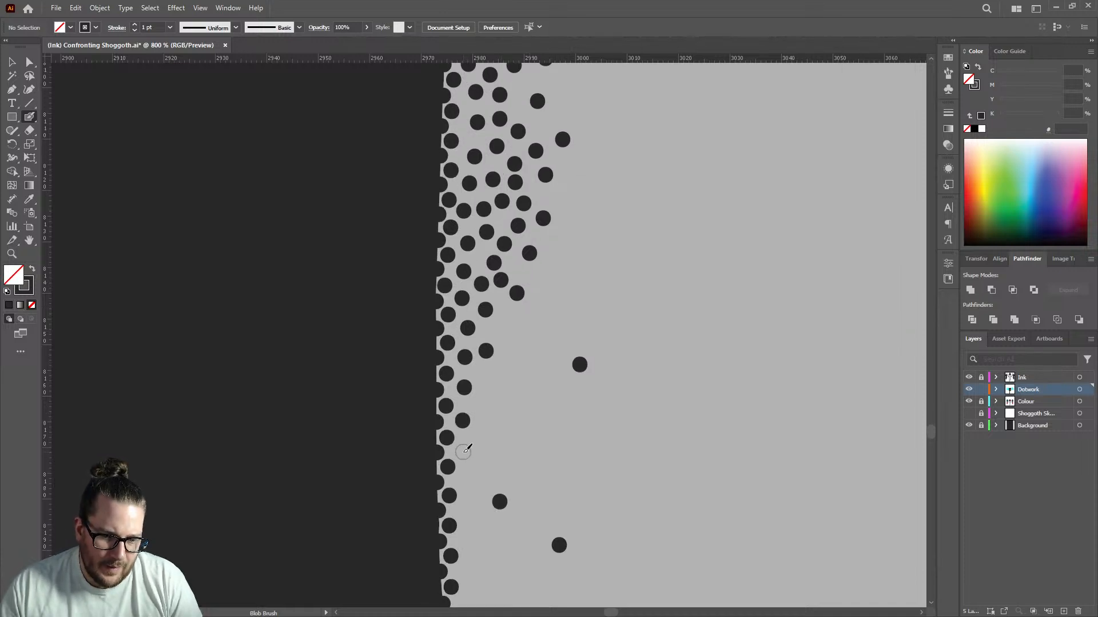
{"action": "left_click", "coordinate": [465, 479]}
{"action": "left_click", "coordinate": [464, 510]}
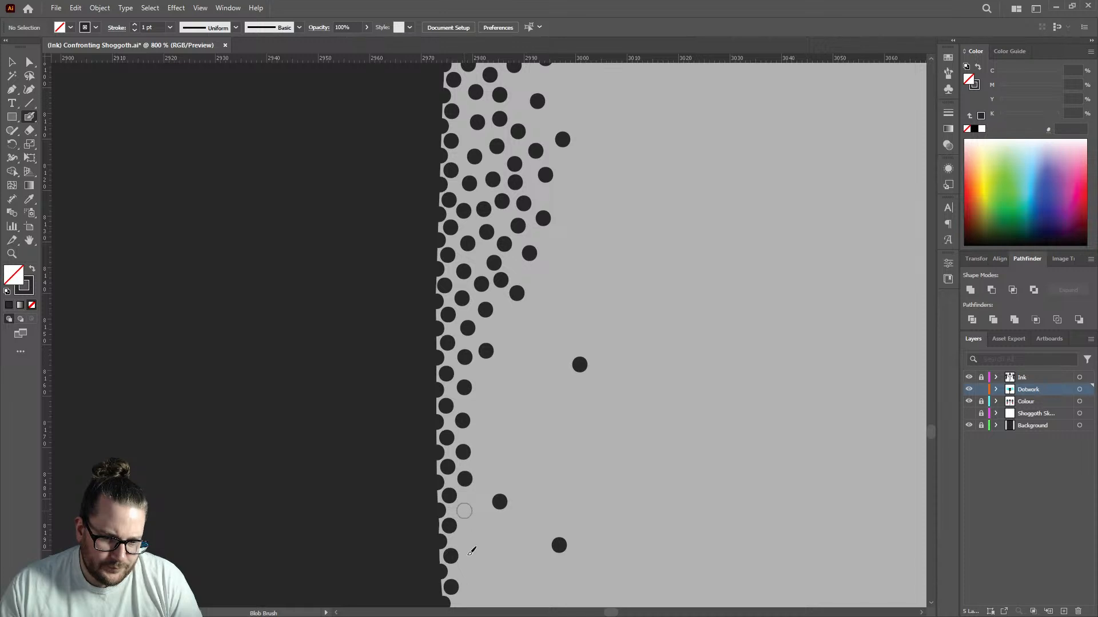
{"action": "left_click", "coordinate": [466, 540]}
{"action": "left_click", "coordinate": [466, 570]}
Scatter spaced dots outside the extended row to carry the wider shading down the calf.
{"action": "left_click", "coordinate": [494, 438]}
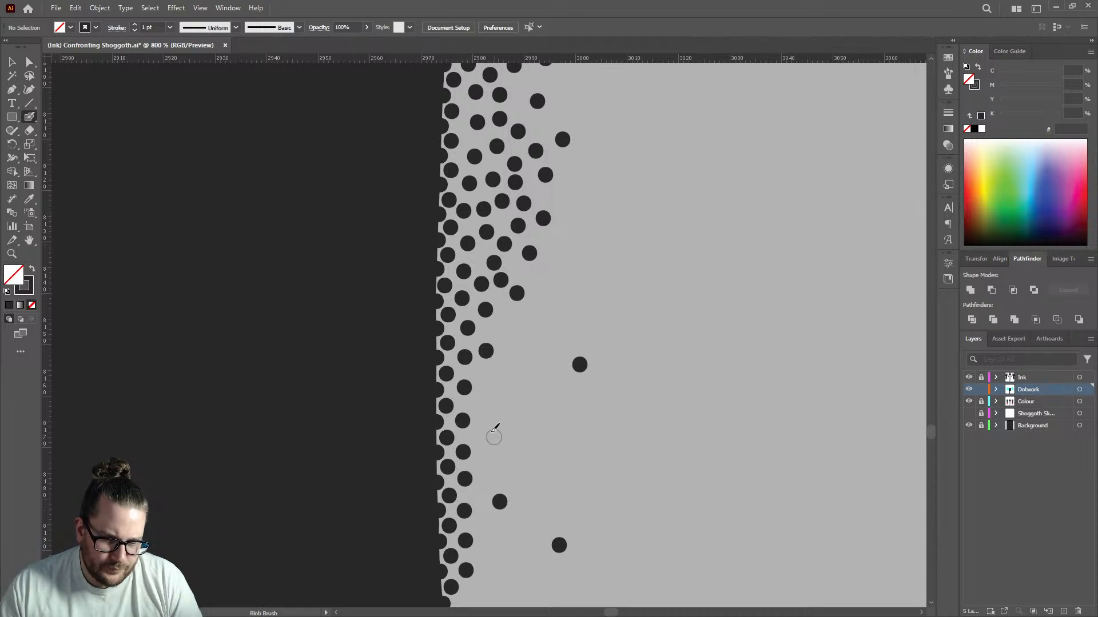
{"action": "left_click", "coordinate": [482, 392]}
{"action": "left_click", "coordinate": [507, 328]}
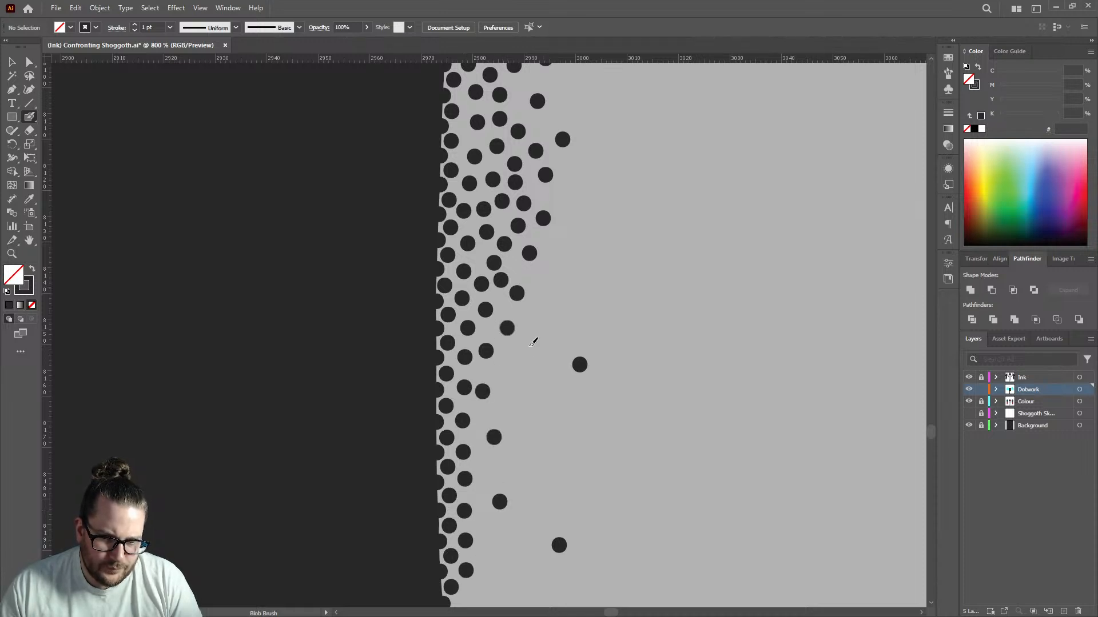
{"action": "left_click", "coordinate": [542, 288]}
{"action": "left_click", "coordinate": [527, 359]}
{"action": "left_click", "coordinate": [547, 323]}
{"action": "left_click", "coordinate": [532, 396]}
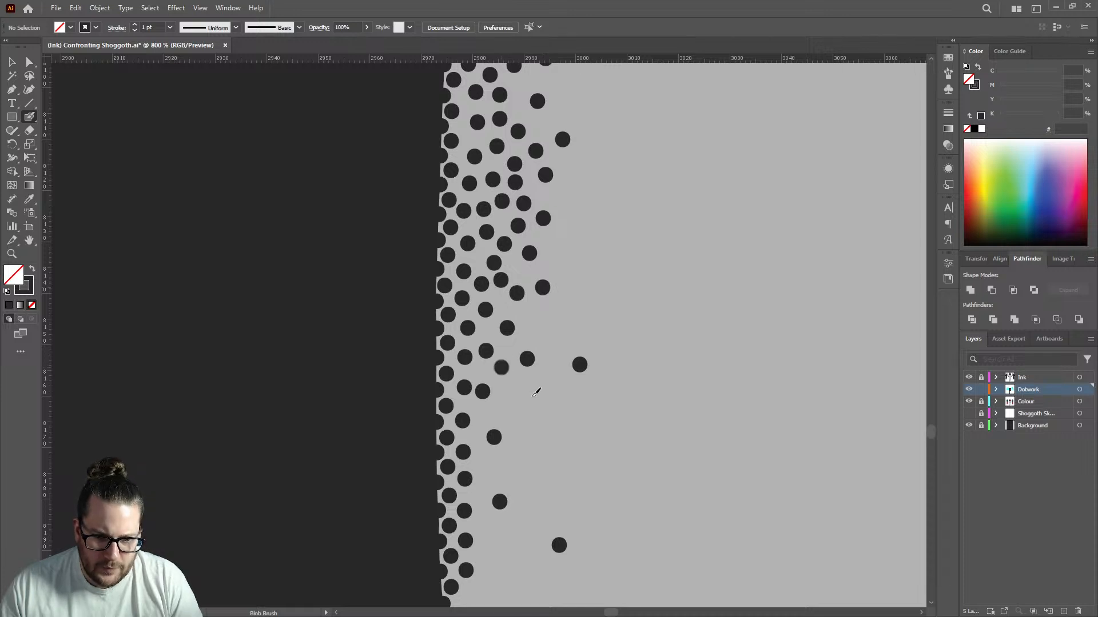
Fill the gaps between the extended edge row and the scattered outer dots with tightly spaced dots.
{"action": "left_click", "coordinate": [500, 411]}
{"action": "left_click", "coordinate": [486, 417]}
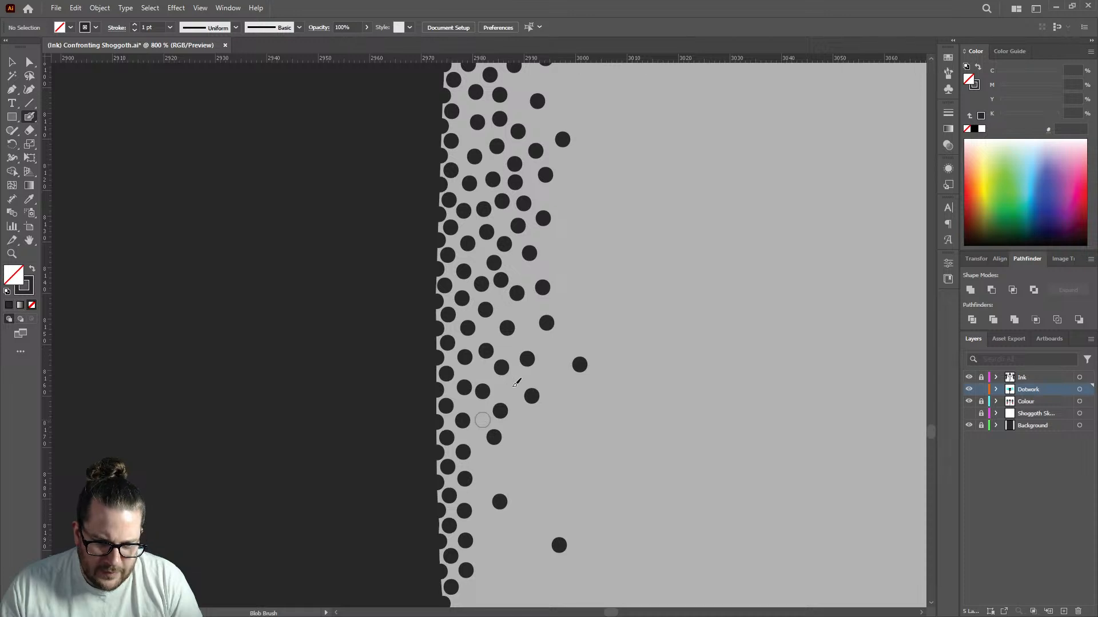
{"action": "left_click", "coordinate": [509, 388]}
{"action": "left_click", "coordinate": [482, 420]}
{"action": "left_click", "coordinate": [475, 438]}
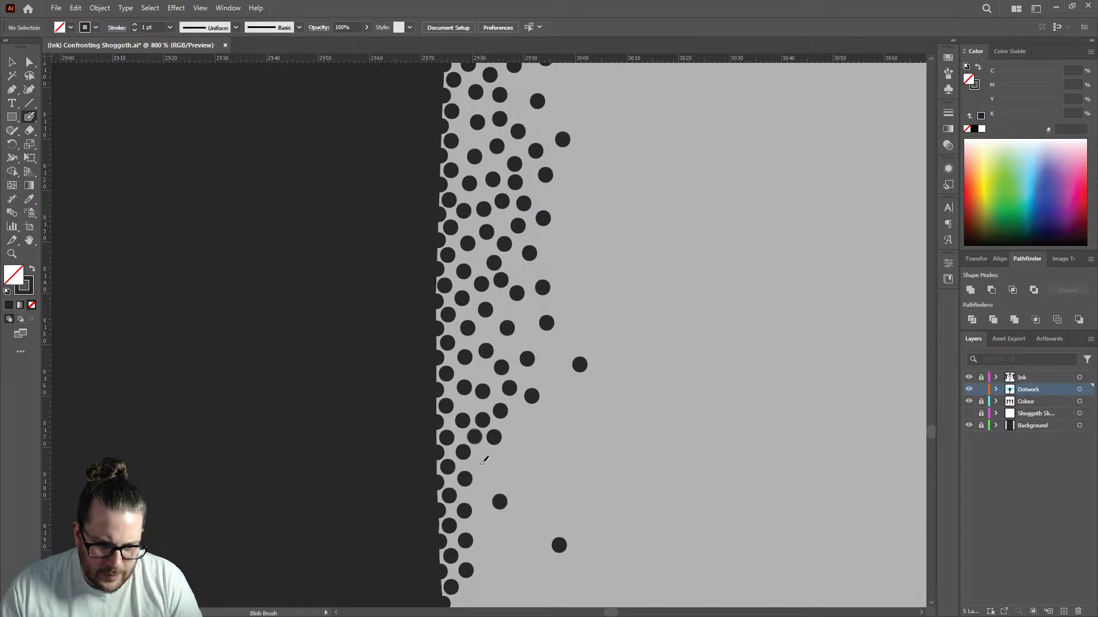
{"action": "left_click", "coordinate": [479, 466]}
{"action": "left_click", "coordinate": [525, 415]}
{"action": "left_click", "coordinate": [476, 494]}
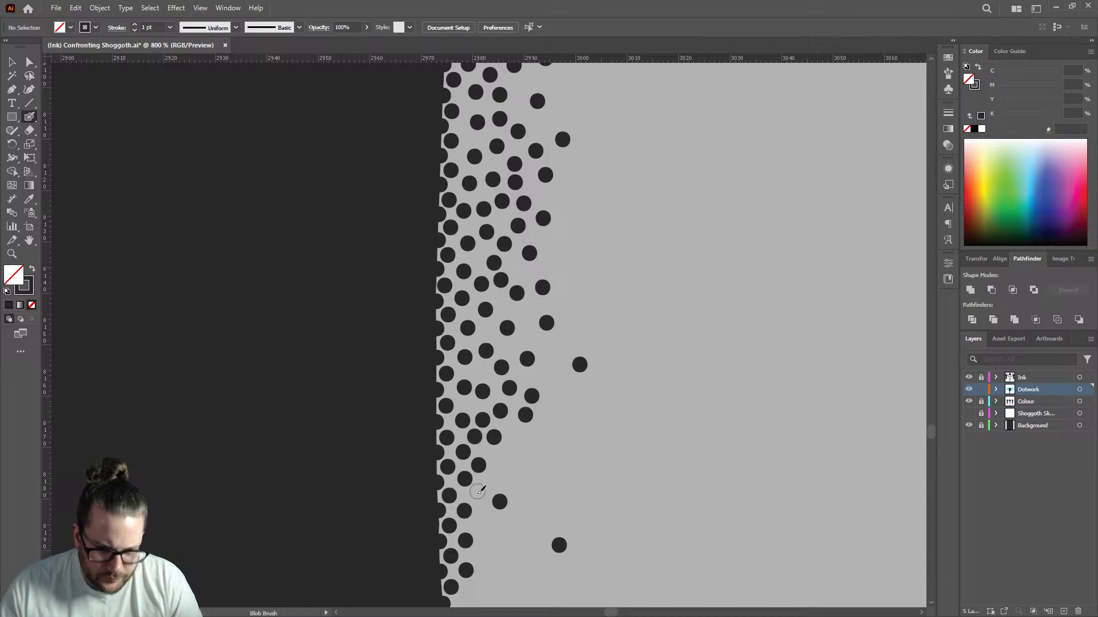
Add dots along the outer fringe of the calf's lower shading to soften its transition into the plain skin area.
{"action": "left_click", "coordinate": [513, 430]}
{"action": "left_click", "coordinate": [500, 456]}
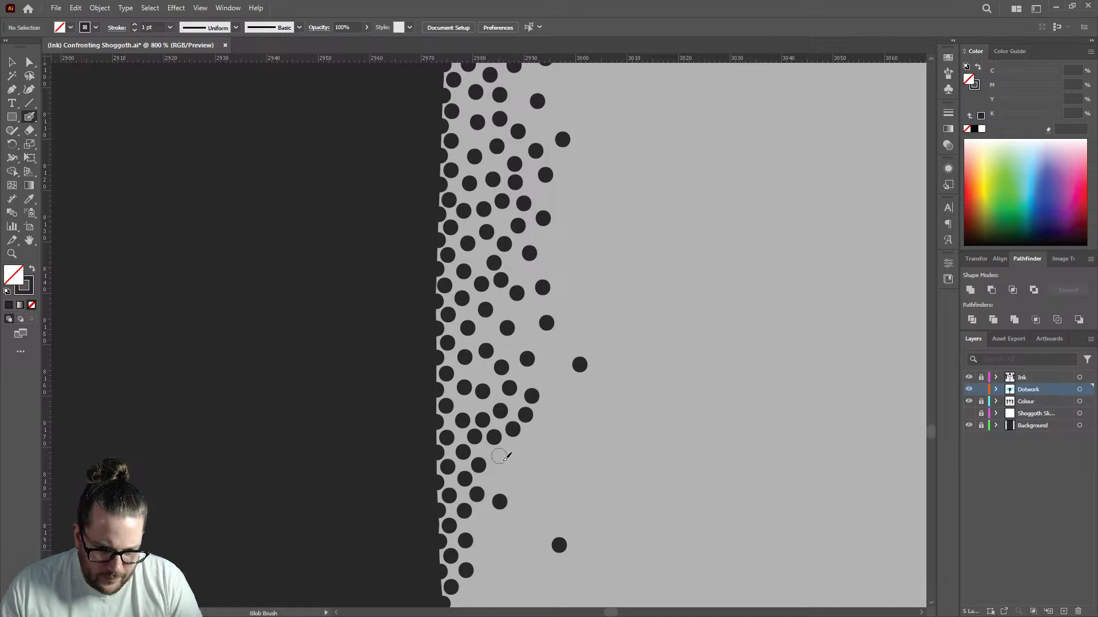
{"action": "left_click", "coordinate": [495, 479]}
{"action": "left_click", "coordinate": [529, 468]}
{"action": "left_click", "coordinate": [548, 367]}
{"action": "left_click", "coordinate": [550, 403]}
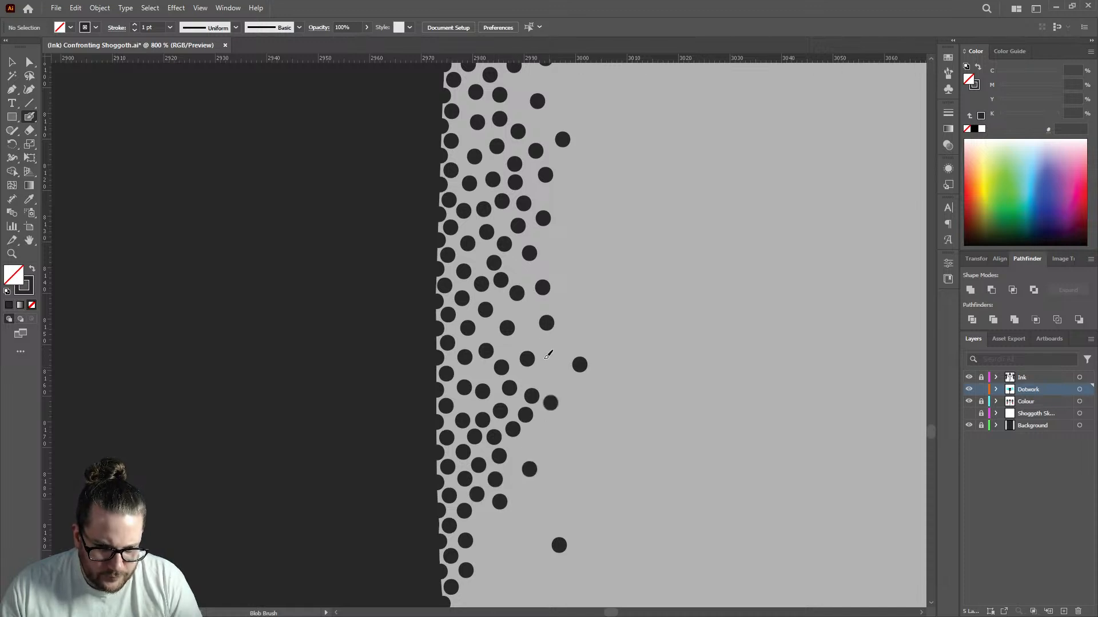
{"action": "left_click", "coordinate": [526, 333]}
Add dots along the outer side of the dense calf cluster, filling it toward the isolated dots near its lower end.
{"action": "scroll", "coordinate": [478, 315], "scroll_direction": "down", "scroll_amount": 5}
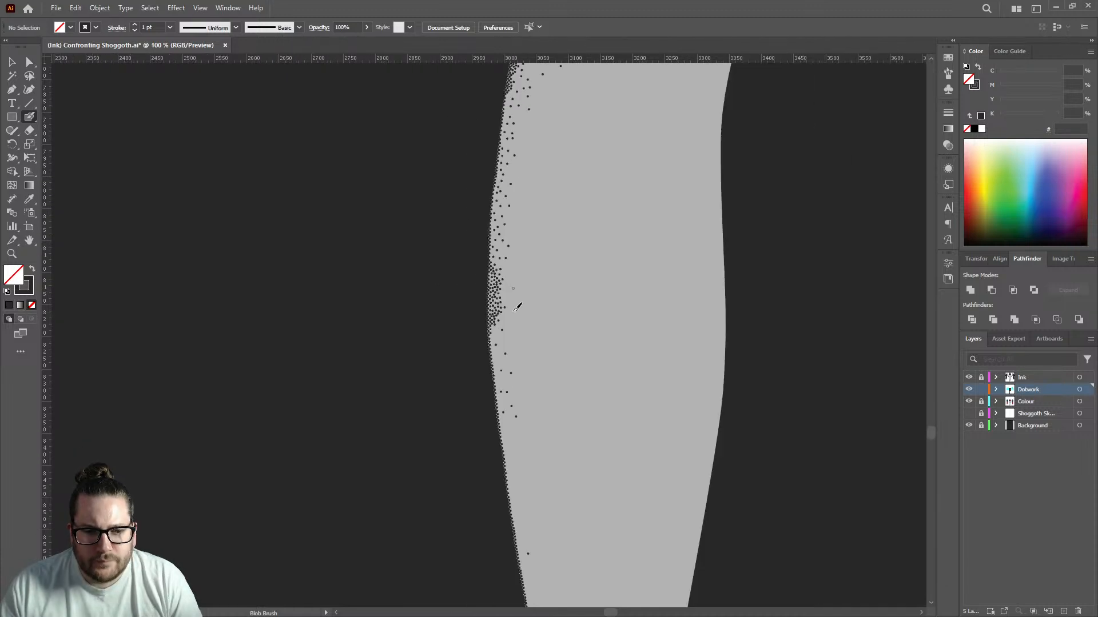
{"action": "scroll", "coordinate": [472, 321], "scroll_direction": "up", "scroll_amount": 7}
{"action": "left_click", "coordinate": [465, 323]}
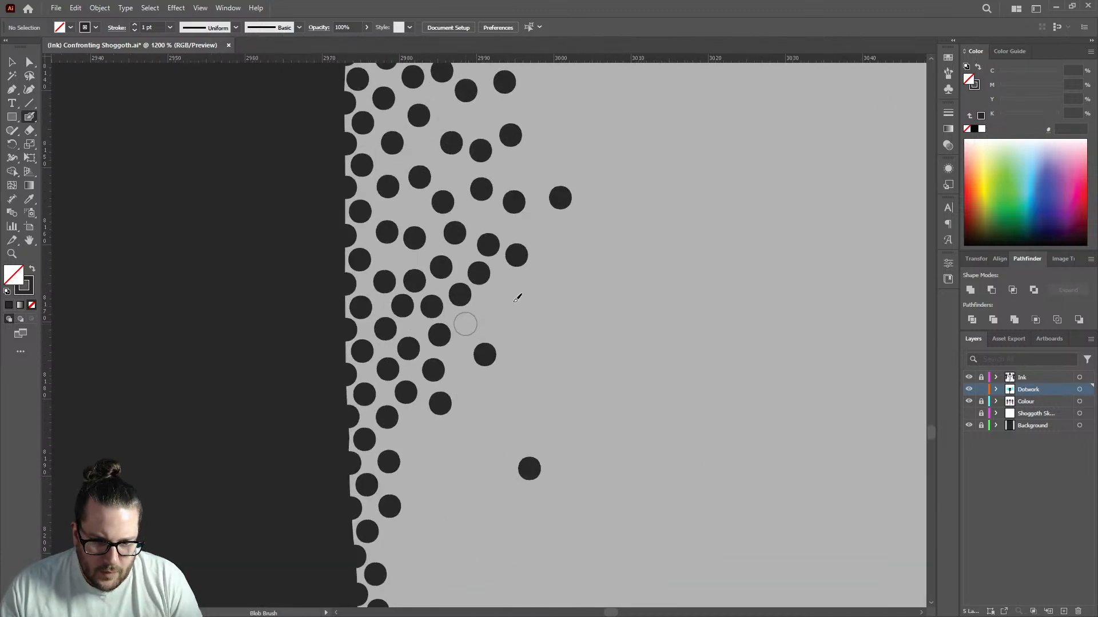
{"action": "left_click", "coordinate": [509, 318]}
{"action": "left_click", "coordinate": [462, 377]}
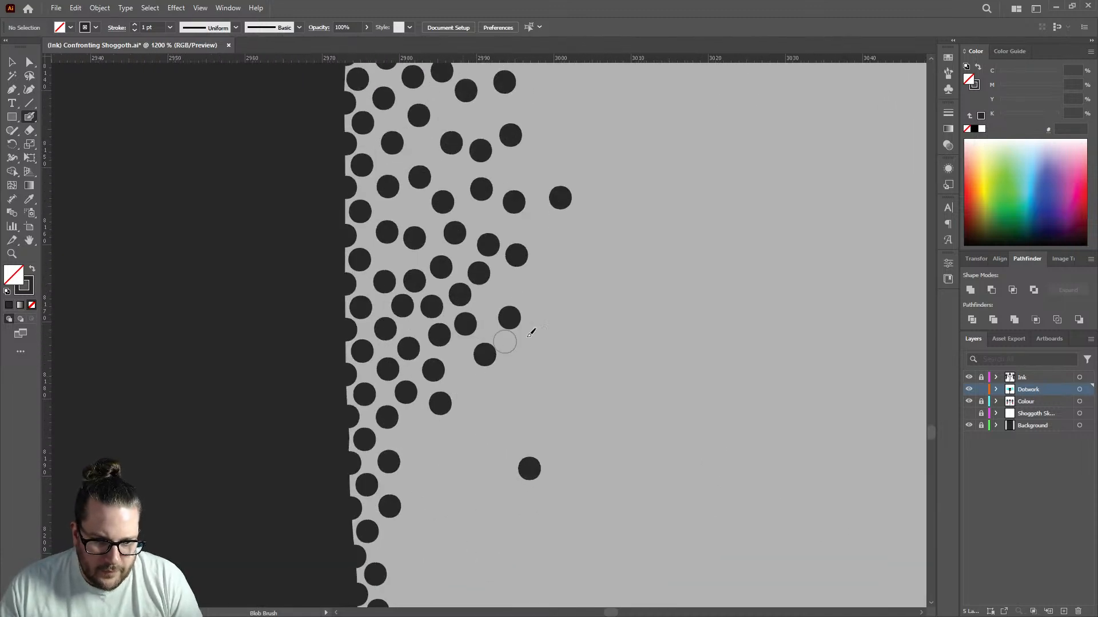
{"action": "left_click", "coordinate": [535, 293]}
{"action": "left_click", "coordinate": [521, 399]}
{"action": "left_click", "coordinate": [512, 351]}
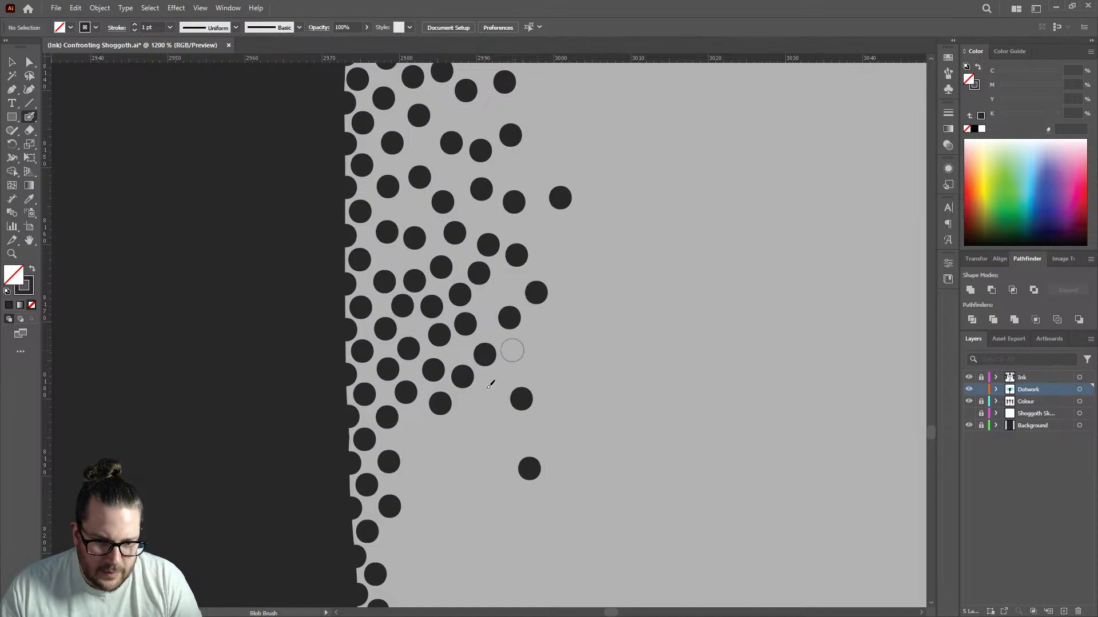
{"action": "left_click", "coordinate": [488, 387]}
{"action": "left_click", "coordinate": [473, 414]}
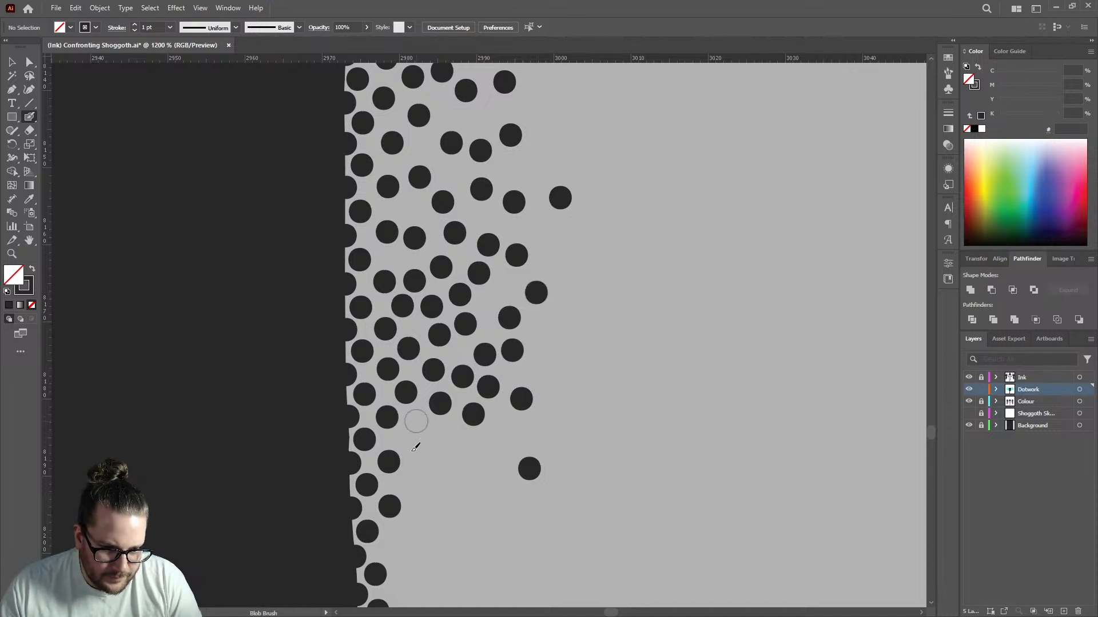
Extend the inner dot rows down the calf's outline and fill the notch beneath the cluster with closely spaced dots.
{"action": "left_click", "coordinate": [417, 422]}
{"action": "left_click", "coordinate": [418, 450]}
{"action": "left_click", "coordinate": [408, 484]}
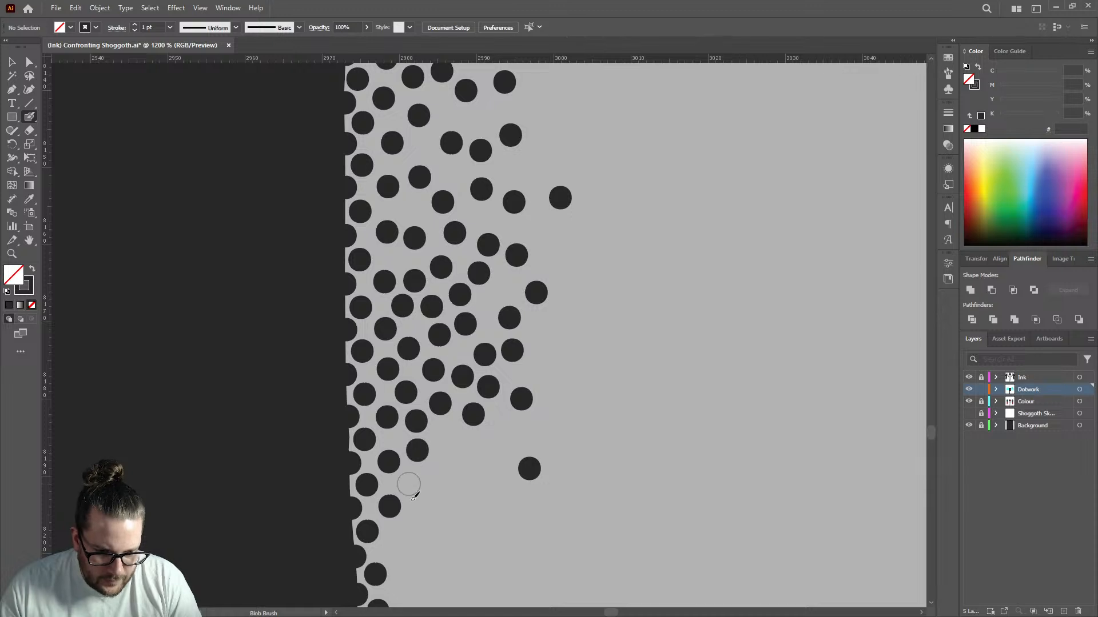
{"action": "left_click", "coordinate": [393, 550]}
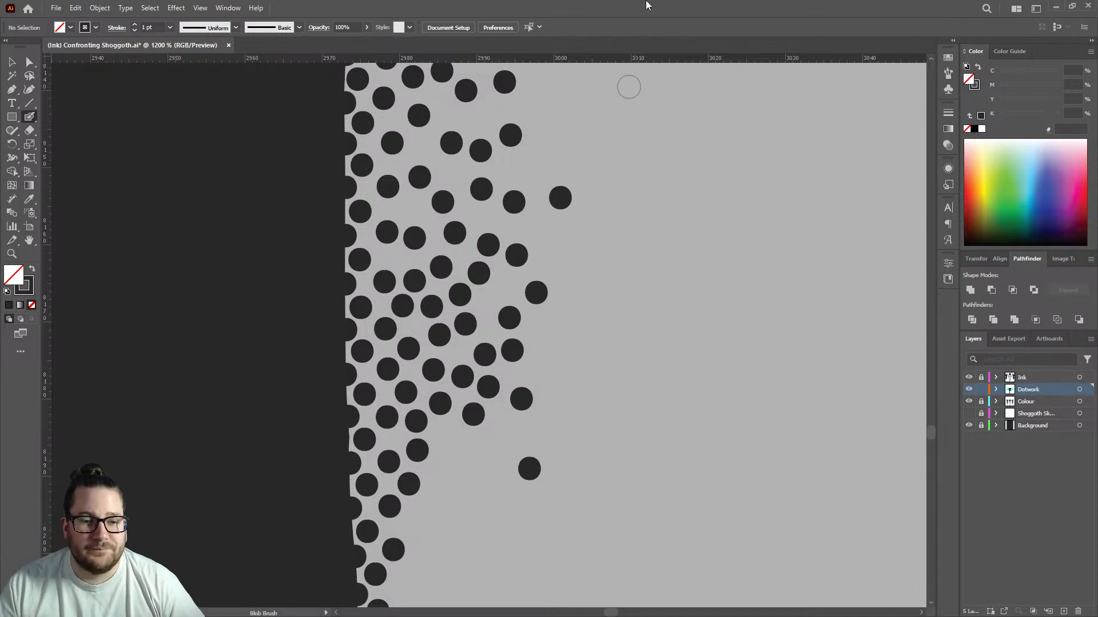
{"action": "left_click", "coordinate": [499, 416]}
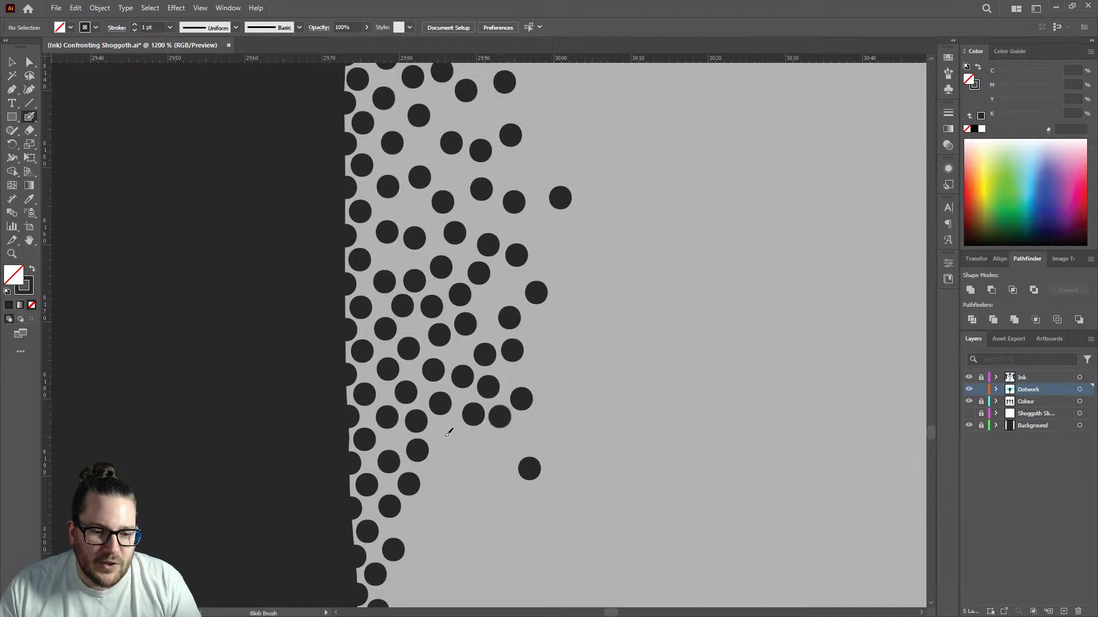
{"action": "left_click", "coordinate": [441, 433]}
{"action": "left_click", "coordinate": [433, 471]}
{"action": "left_click", "coordinate": [406, 526]}
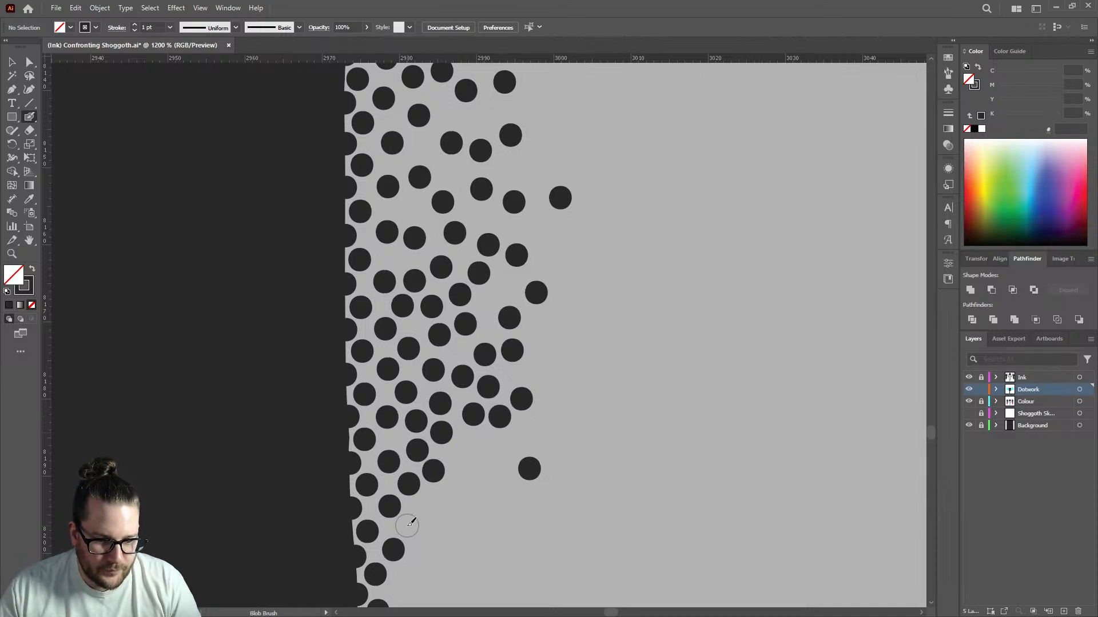
{"action": "left_click", "coordinate": [470, 449]}
Carry the tight stippling a little further down the calf's edge, tapering the cluster's lower boundary diagonally inward.
{"action": "scroll", "coordinate": [544, 420], "scroll_direction": "down", "scroll_amount": 6}
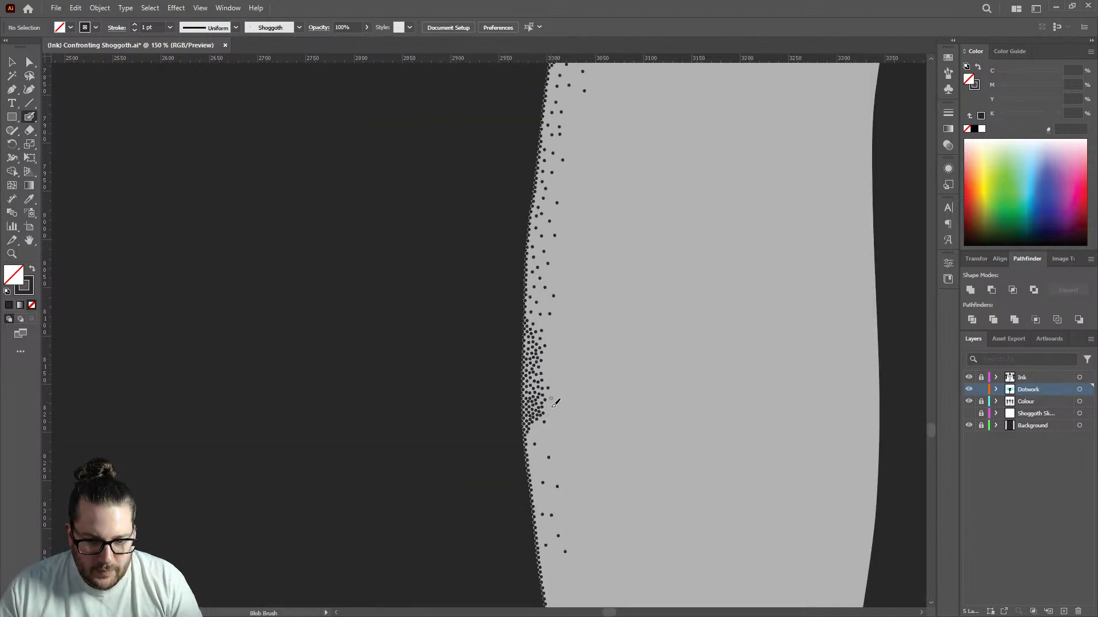
{"action": "scroll", "coordinate": [535, 438], "scroll_direction": "up", "scroll_amount": 6}
{"action": "left_click", "coordinate": [481, 367]}
{"action": "left_click", "coordinate": [456, 450]}
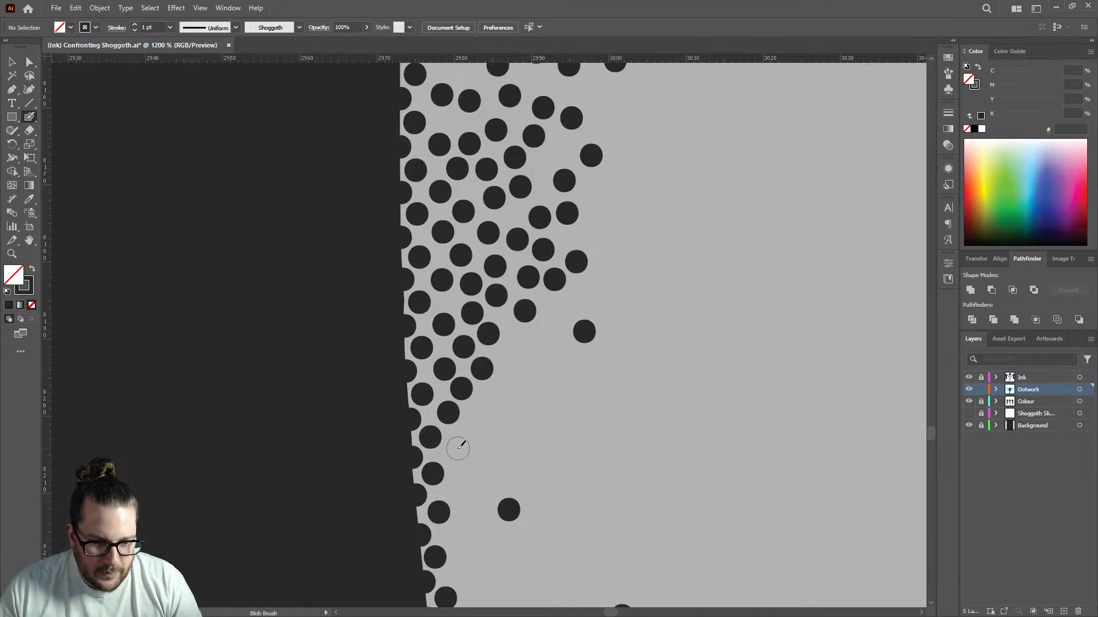
{"action": "left_click", "coordinate": [476, 416]}
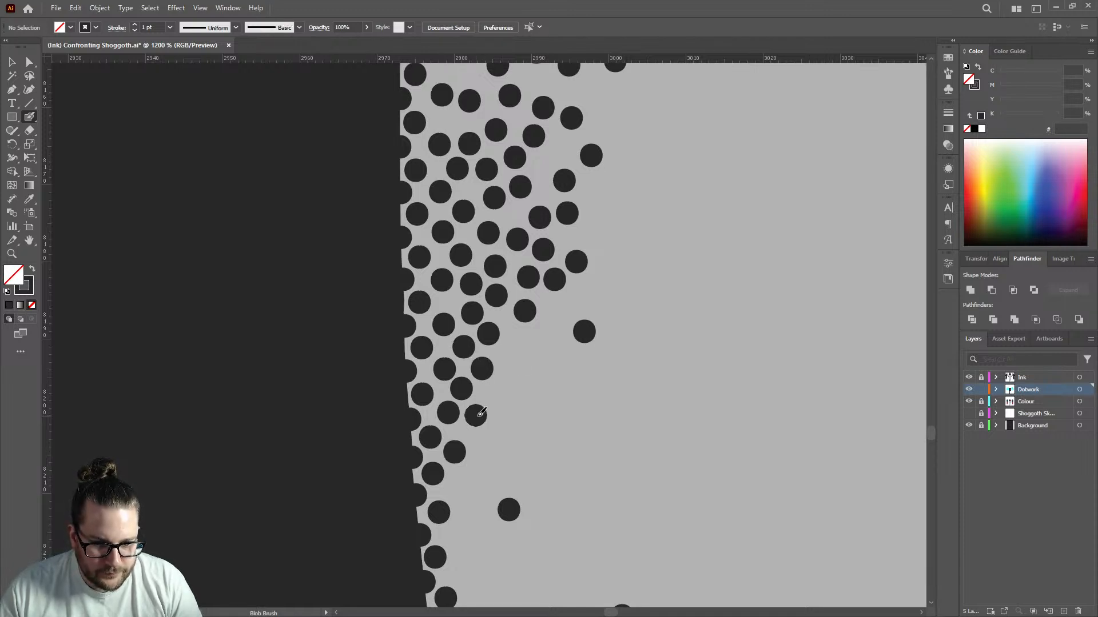
{"action": "left_click", "coordinate": [516, 344]}
{"action": "left_click", "coordinate": [552, 309]}
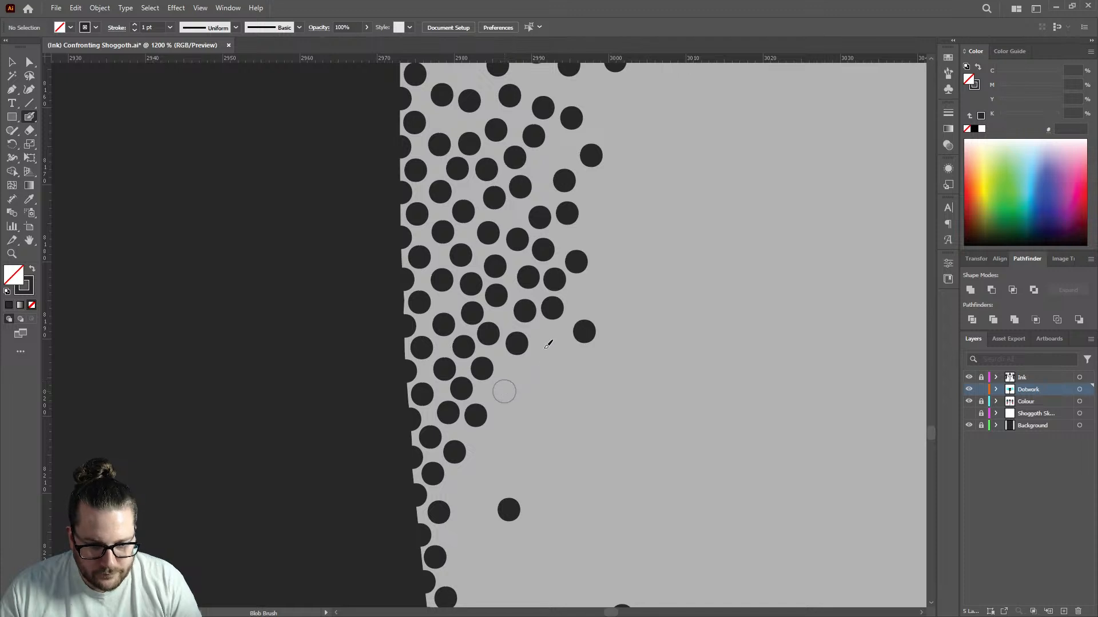
Fill the space between the tapered edge rows and the isolated outer dots, ending with a dot on the outer fringe.
{"action": "left_click", "coordinate": [504, 391]}
{"action": "left_click", "coordinate": [552, 343]}
{"action": "left_click", "coordinate": [544, 405]}
{"action": "left_click", "coordinate": [484, 443]}
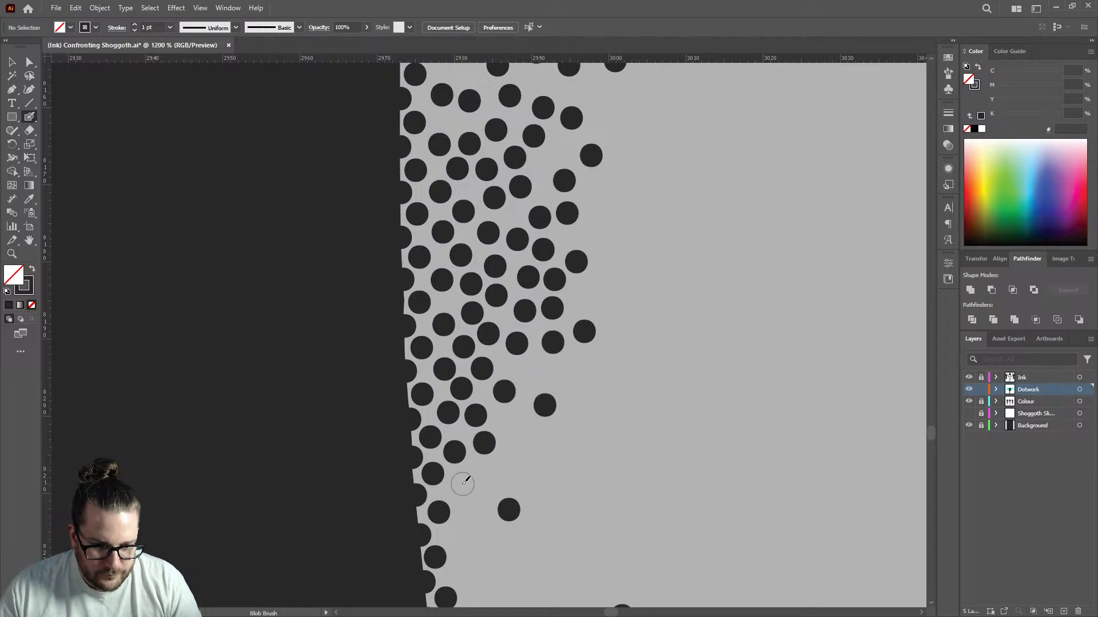
{"action": "left_click", "coordinate": [459, 534]}
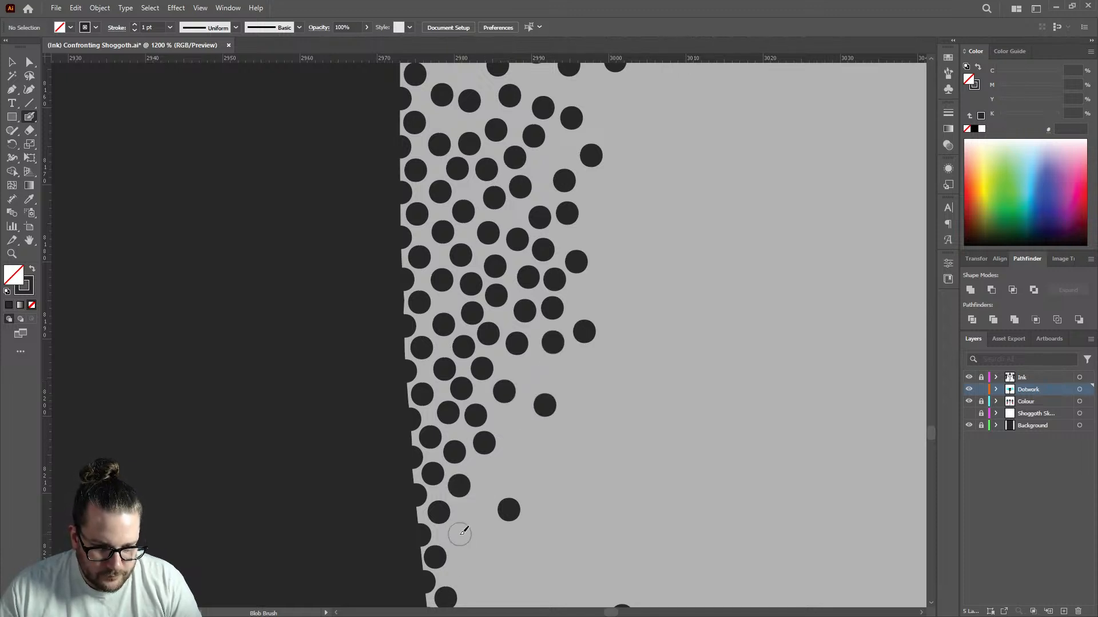
{"action": "left_click", "coordinate": [479, 510]}
{"action": "left_click", "coordinate": [486, 474]}
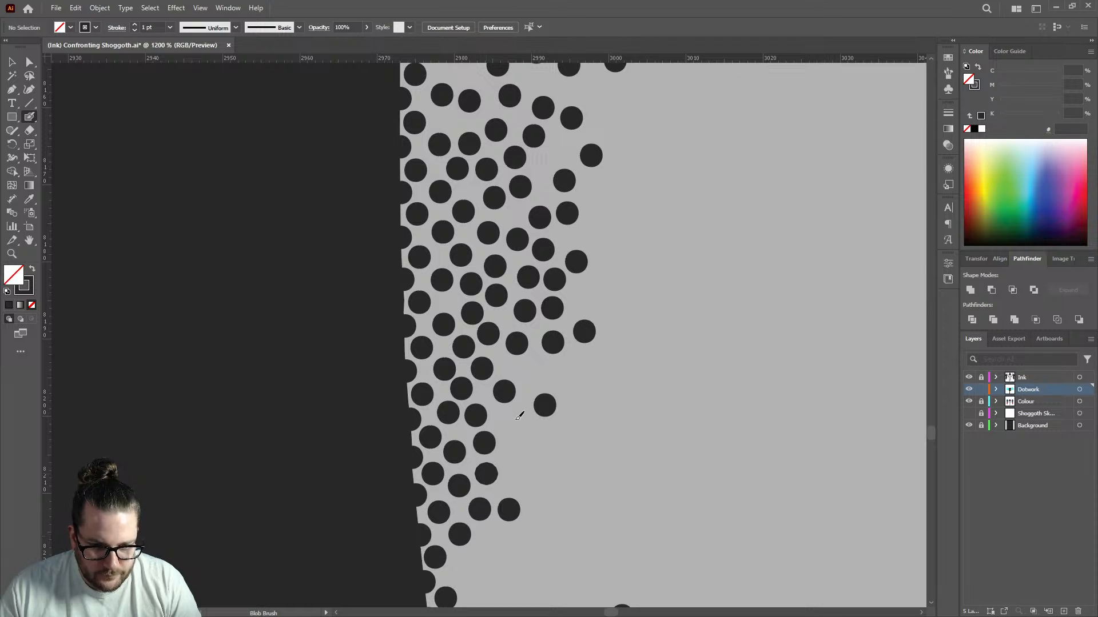
{"action": "left_click", "coordinate": [515, 419]}
{"action": "left_click", "coordinate": [528, 367]}
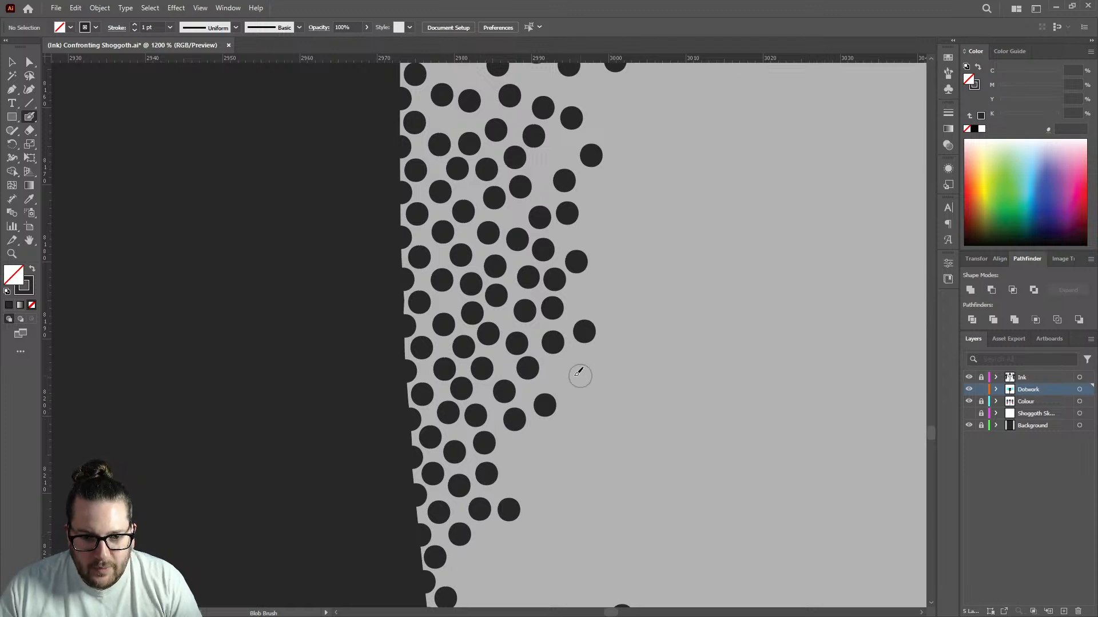
{"action": "left_click", "coordinate": [581, 376]}
Thicken the cluster's lower end with dots beside the edge row, and place spaced dots outside it to fade the shading.
{"action": "scroll", "coordinate": [556, 370], "scroll_direction": "down", "scroll_amount": 6}
{"action": "scroll", "coordinate": [576, 375], "scroll_direction": "up", "scroll_amount": 6}
{"action": "left_click", "coordinate": [430, 366]}
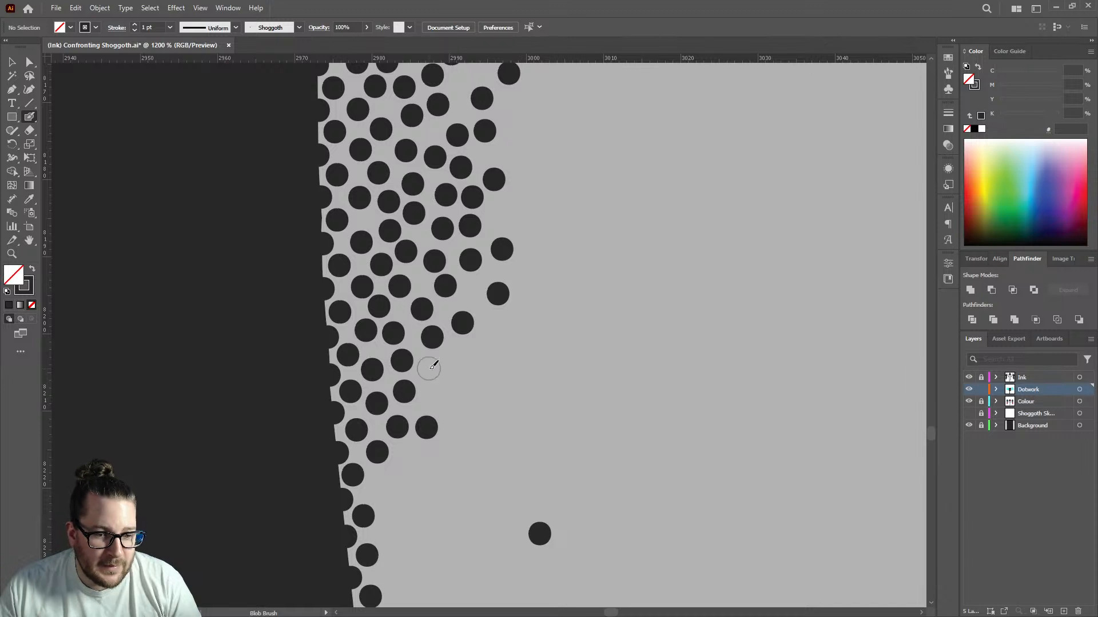
{"action": "left_click", "coordinate": [376, 490]}
{"action": "left_click", "coordinate": [409, 461]}
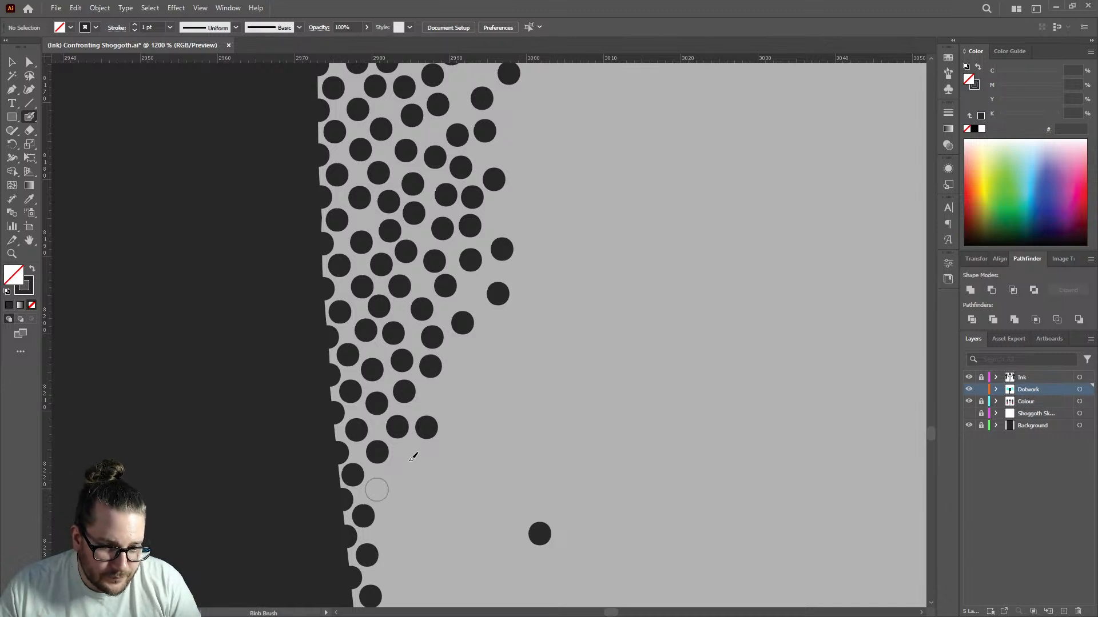
{"action": "left_click", "coordinate": [454, 396]}
{"action": "left_click", "coordinate": [499, 352]}
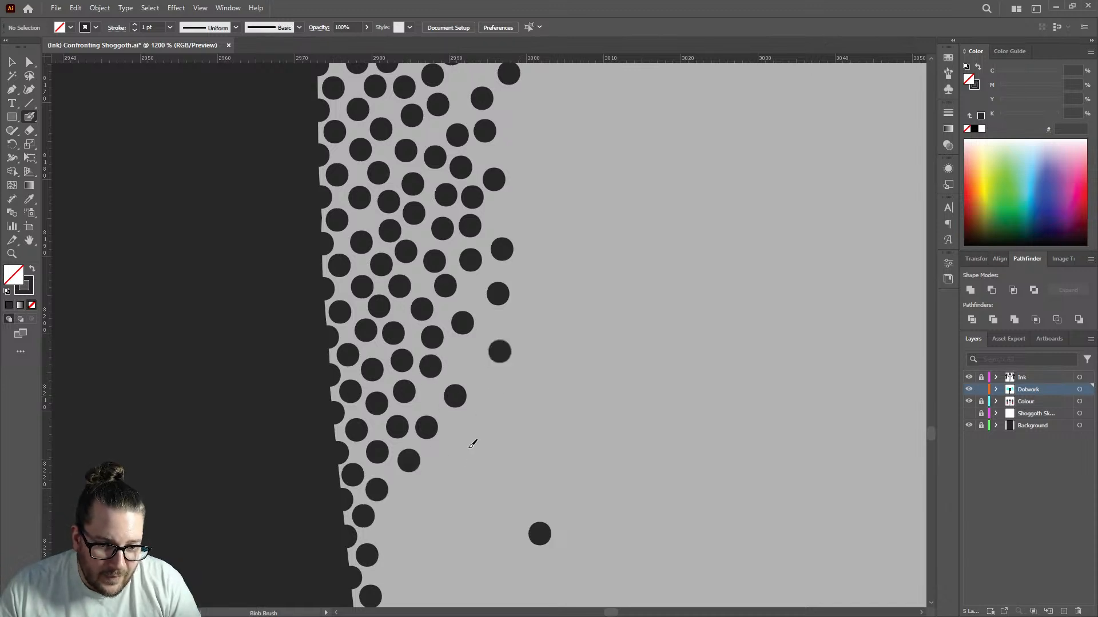
{"action": "left_click", "coordinate": [470, 439]}
{"action": "left_click", "coordinate": [430, 399]}
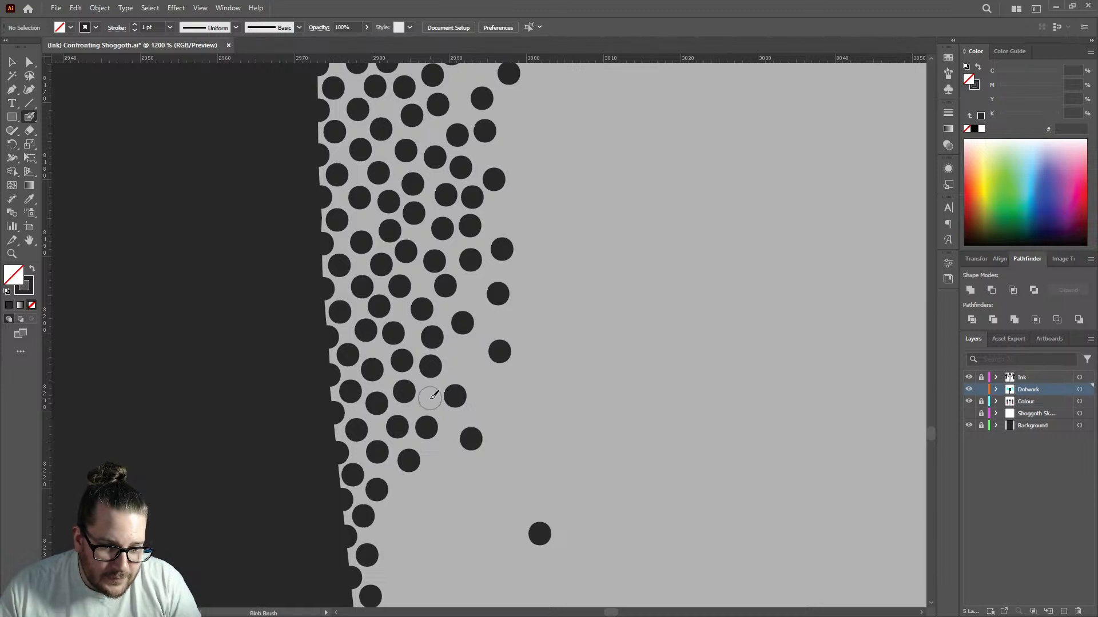
{"action": "left_click", "coordinate": [458, 353]}
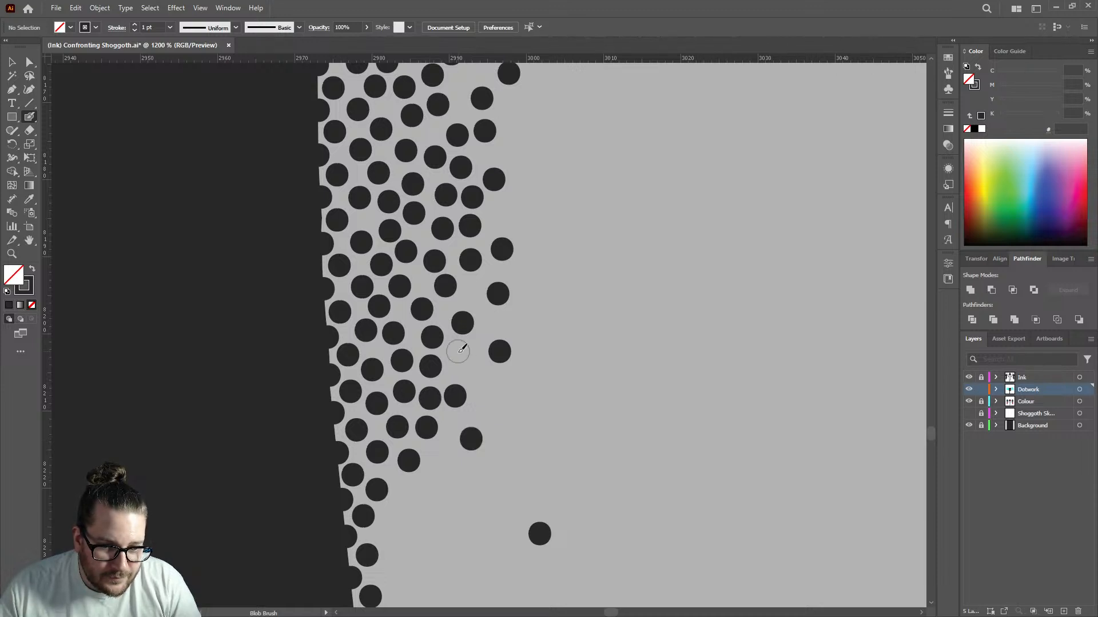
Add a short diagonal band of dots below the cluster, stepping outward from the calf's edge row.
{"action": "scroll", "coordinate": [469, 343], "scroll_direction": "down", "scroll_amount": 4}
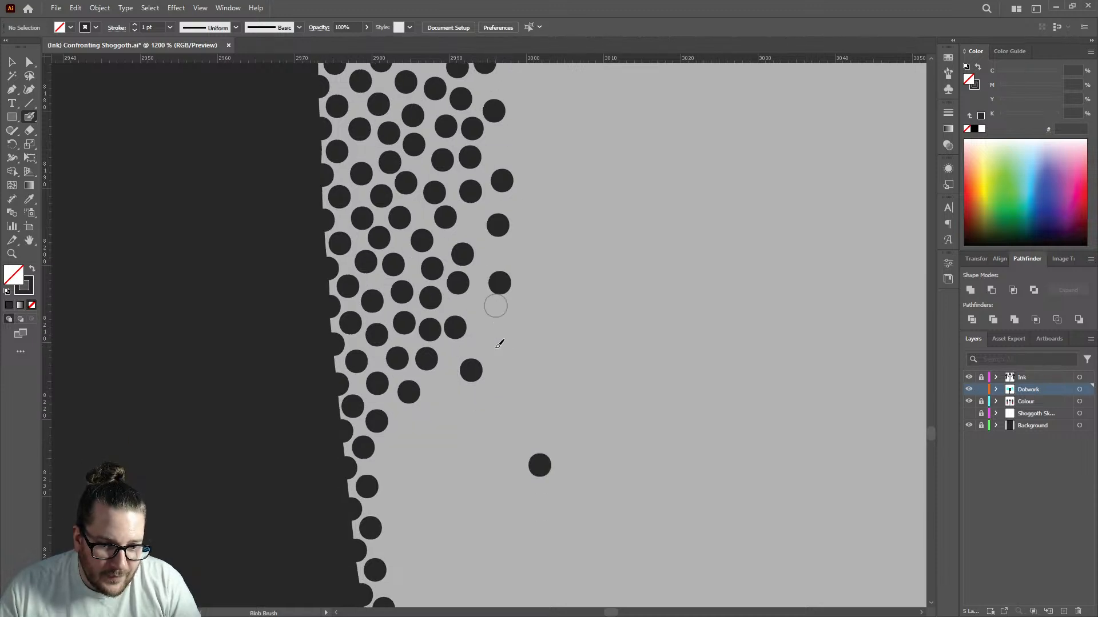
{"action": "left_click", "coordinate": [407, 379]}
{"action": "left_click", "coordinate": [388, 423]}
{"action": "left_click", "coordinate": [416, 409]}
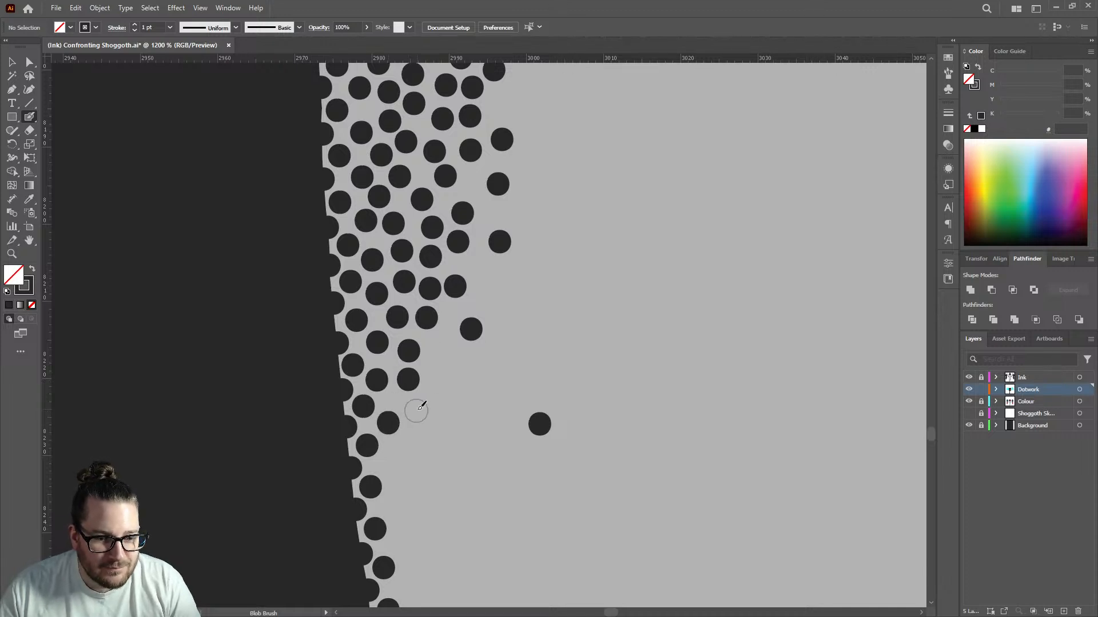
{"action": "left_click", "coordinate": [441, 353]}
{"action": "left_click", "coordinate": [451, 394]}
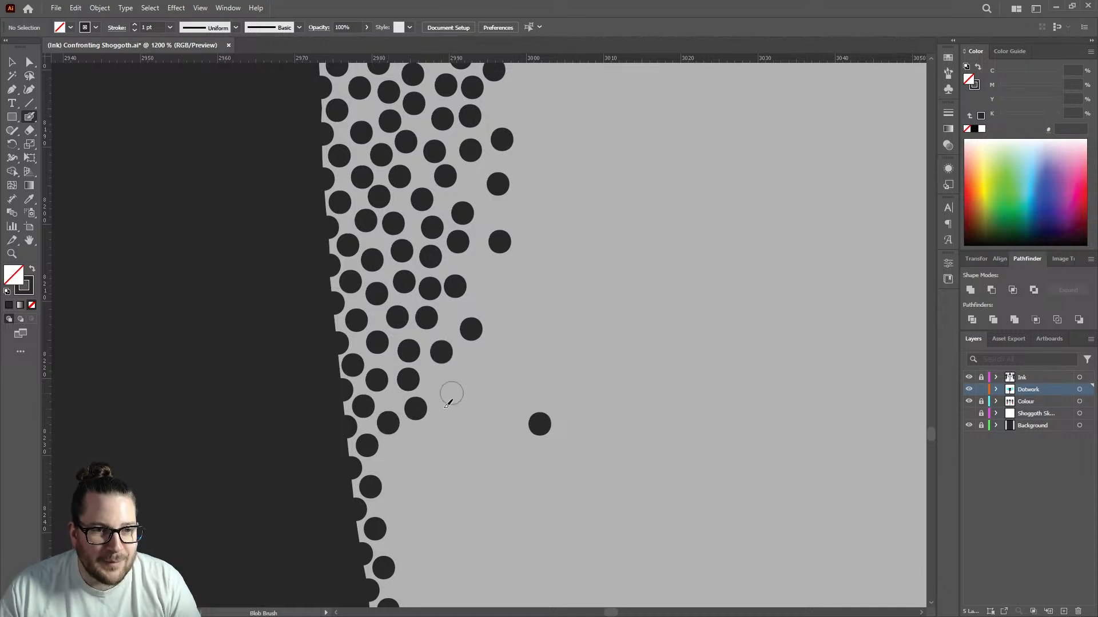
Continue the second and third dot rows down along the calf's outline, narrowing them toward the bare edge row.
{"action": "left_click", "coordinate": [391, 462]}
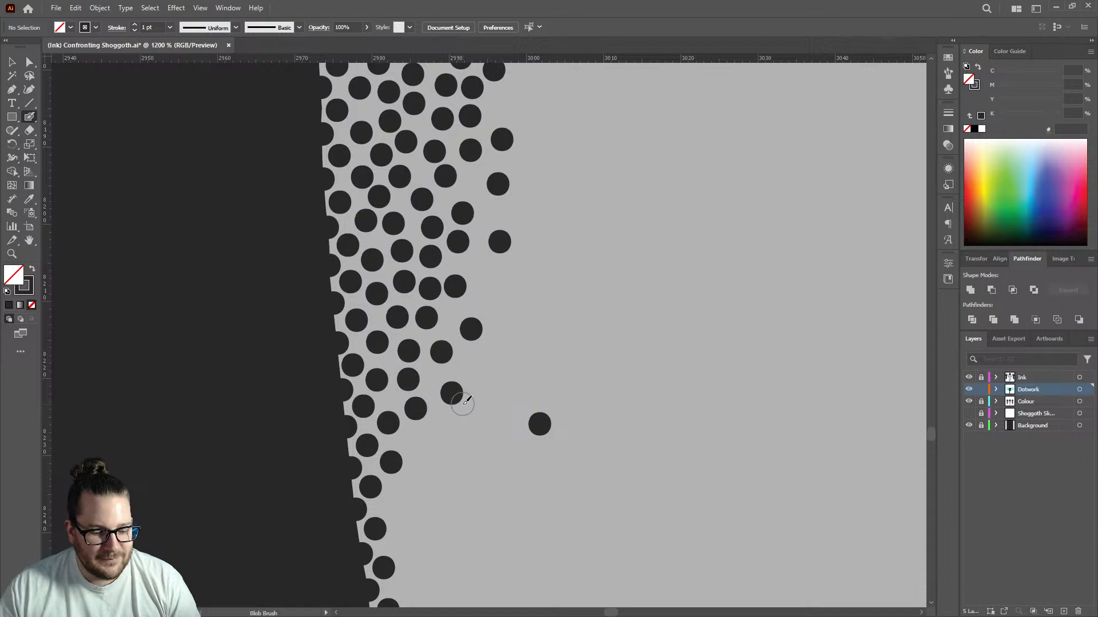
{"action": "left_click", "coordinate": [418, 442]}
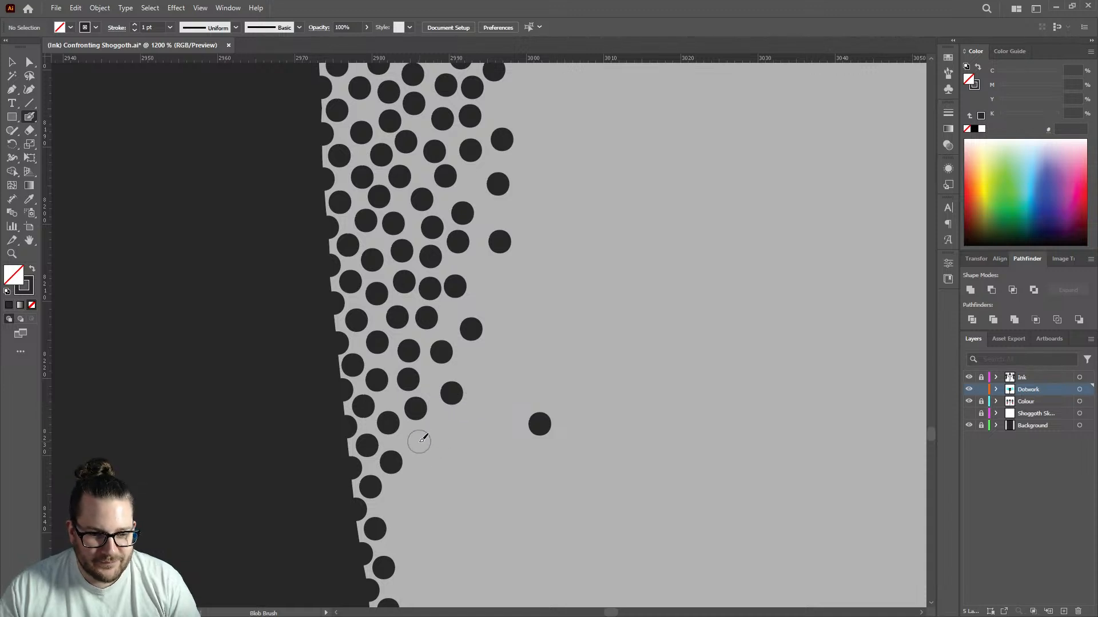
{"action": "left_click", "coordinate": [394, 506]}
{"action": "left_click", "coordinate": [417, 481]}
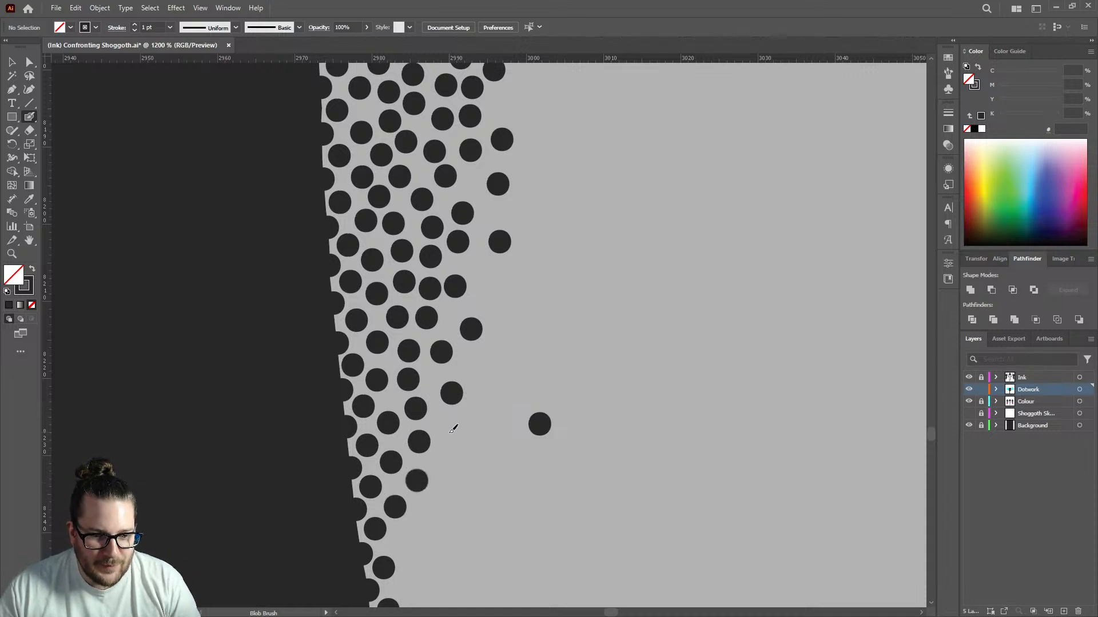
{"action": "left_click", "coordinate": [446, 427]}
Scatter wider-spaced dots along the outer fringe of the new stippling to blend it toward the isolated dot.
{"action": "left_click", "coordinate": [473, 363]}
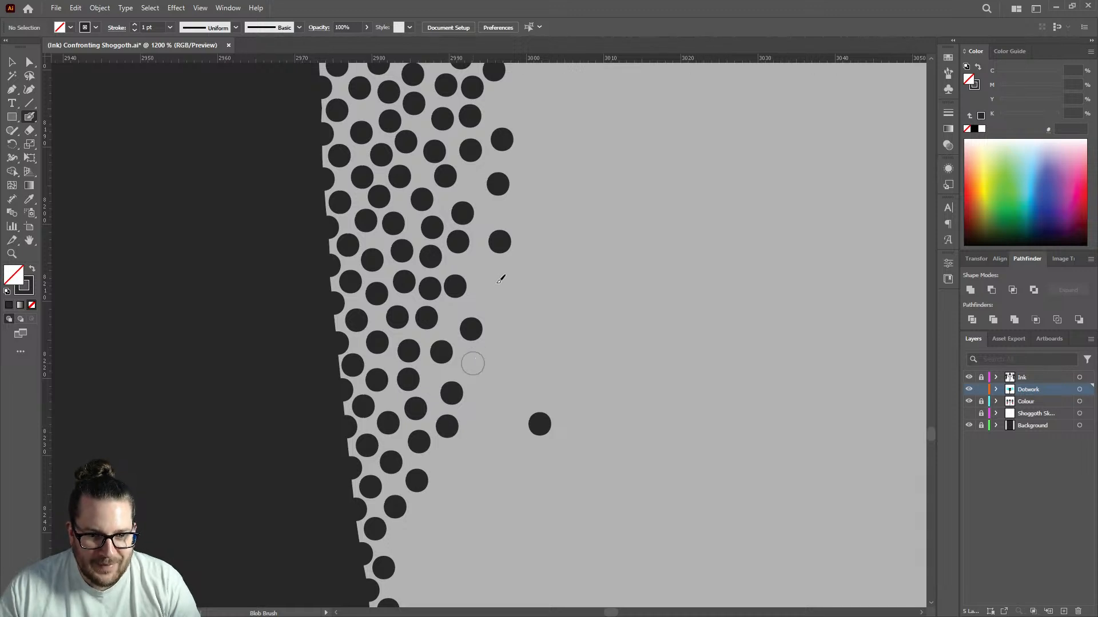
{"action": "left_click", "coordinate": [496, 283]}
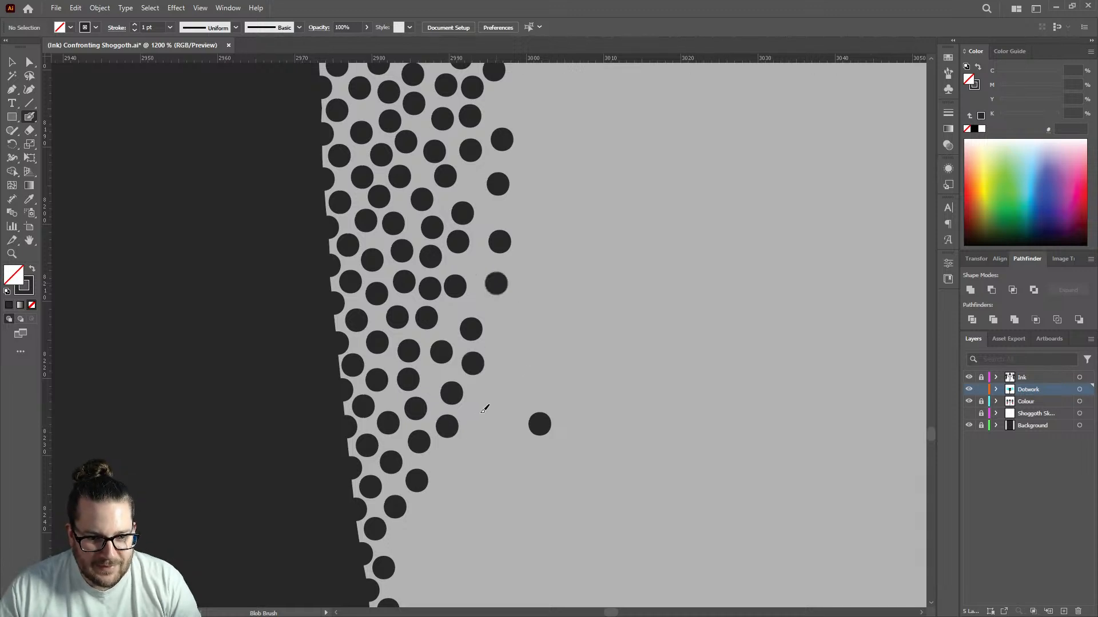
{"action": "left_click", "coordinate": [512, 378]}
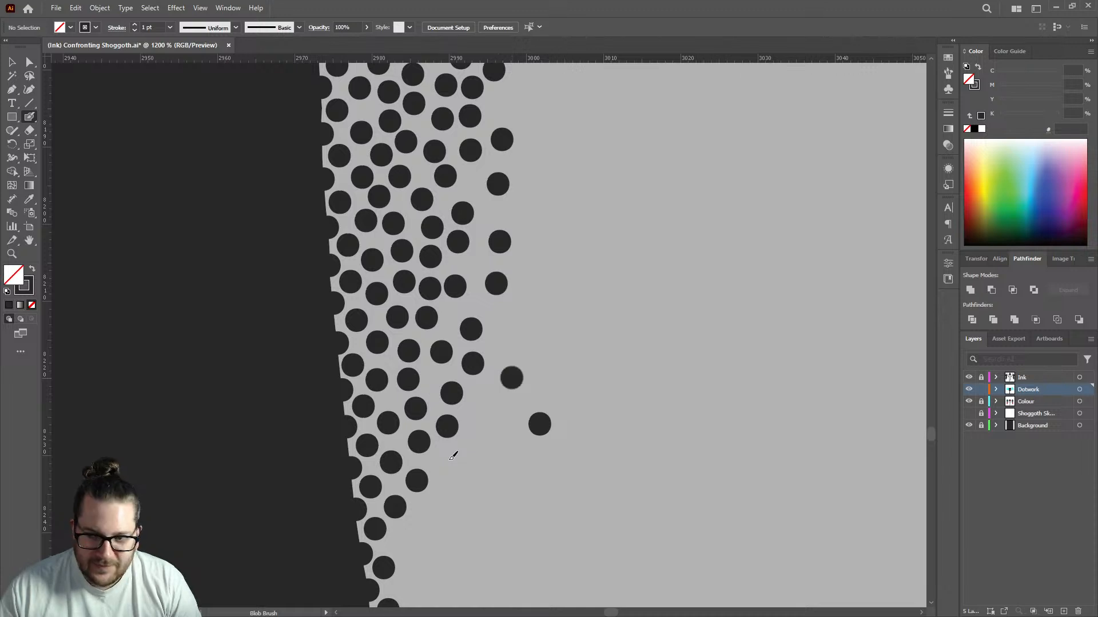
{"action": "left_click", "coordinate": [480, 413]}
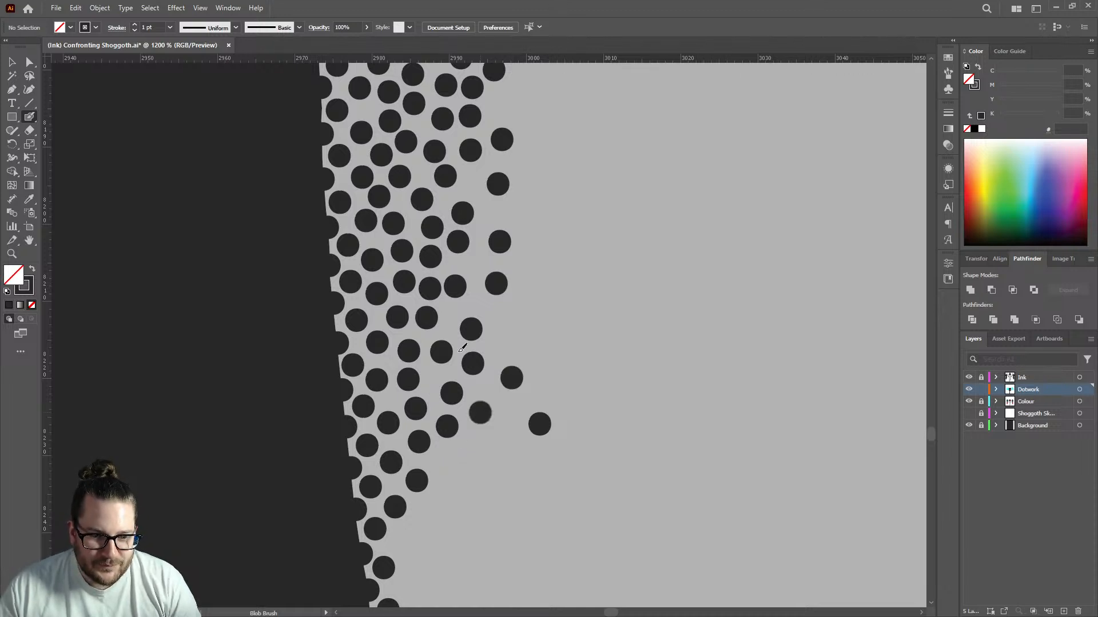
{"action": "left_click", "coordinate": [443, 461]}
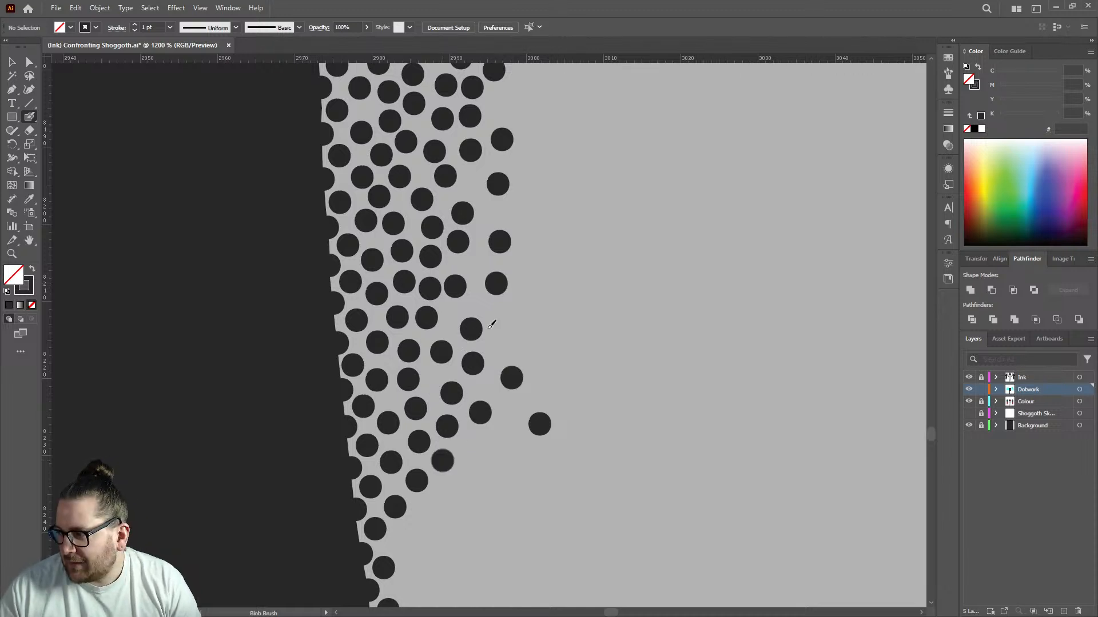
{"action": "scroll", "coordinate": [490, 325], "scroll_direction": "down", "scroll_amount": 8}
{"action": "scroll", "coordinate": [476, 332], "scroll_direction": "down", "scroll_amount": 1}
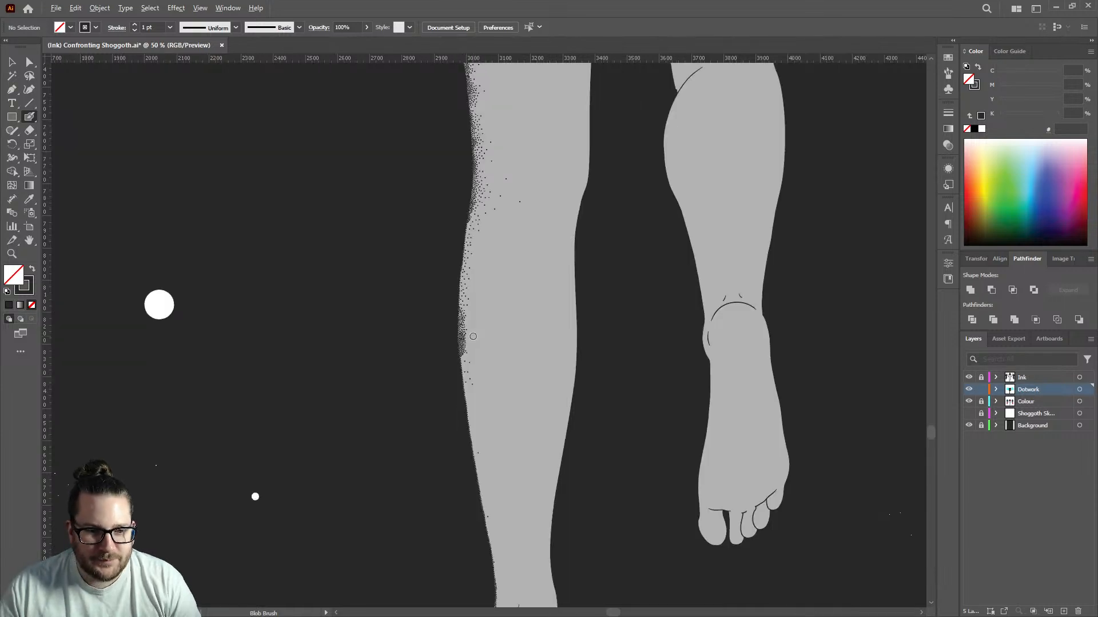
{"action": "scroll", "coordinate": [477, 328], "scroll_direction": "down", "scroll_amount": 2}
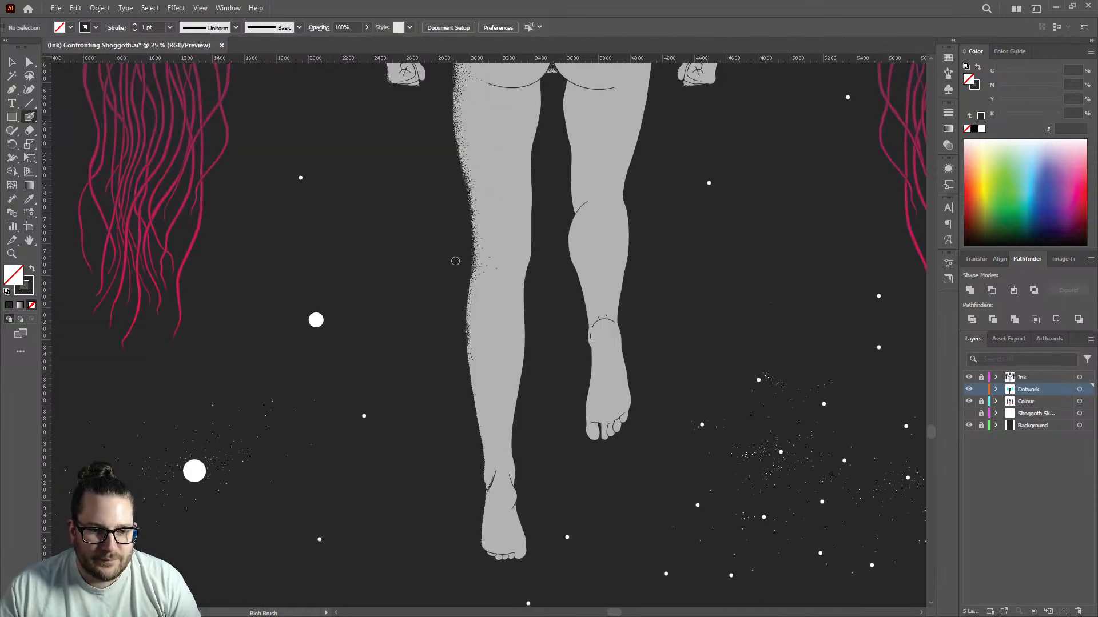
Add a short column of dots beside the edge row above the dense calf stippling, and save the illustration.
{"action": "scroll", "coordinate": [474, 320], "scroll_direction": "up", "scroll_amount": 3}
{"action": "scroll", "coordinate": [474, 321], "scroll_direction": "up", "scroll_amount": 10}
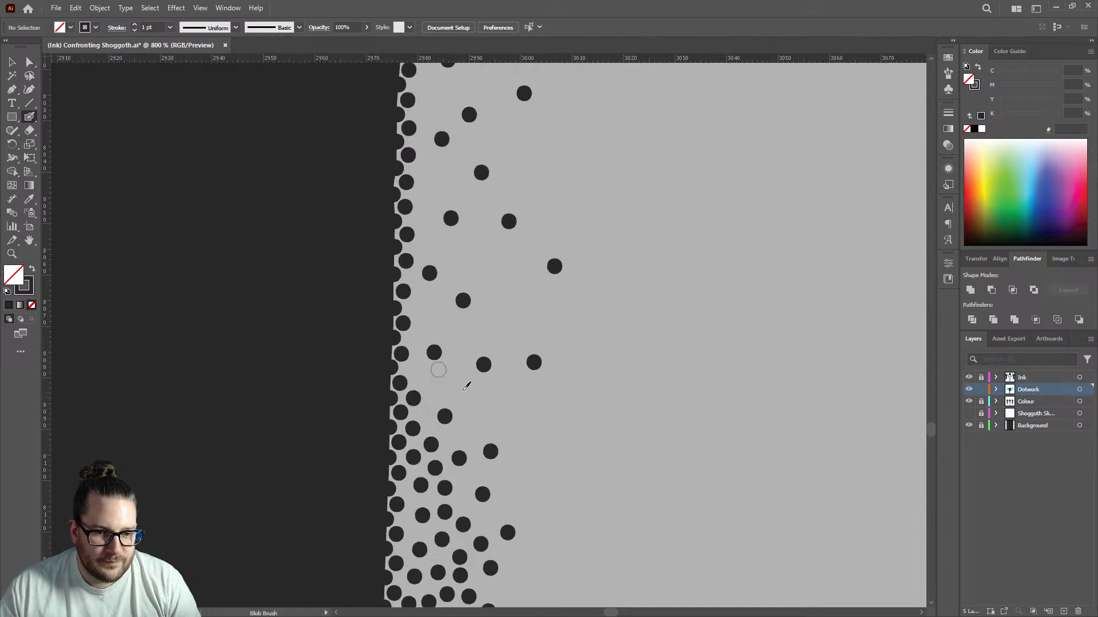
{"action": "left_click", "coordinate": [417, 373]}
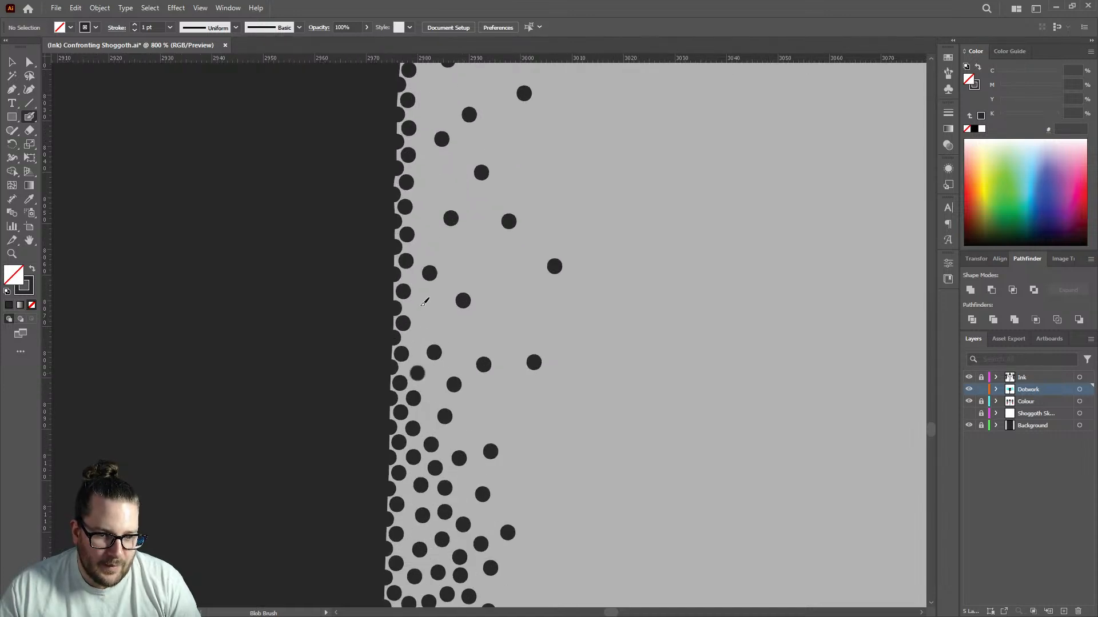
{"action": "left_click", "coordinate": [417, 338]}
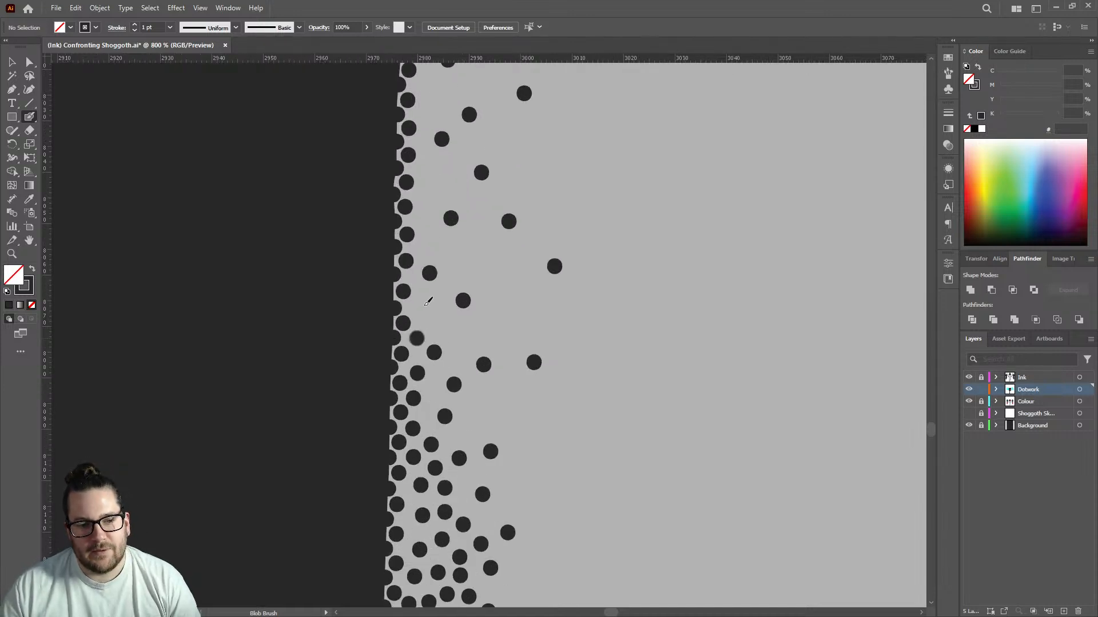
{"action": "left_click", "coordinate": [420, 305]}
{"action": "key", "text": "v"}
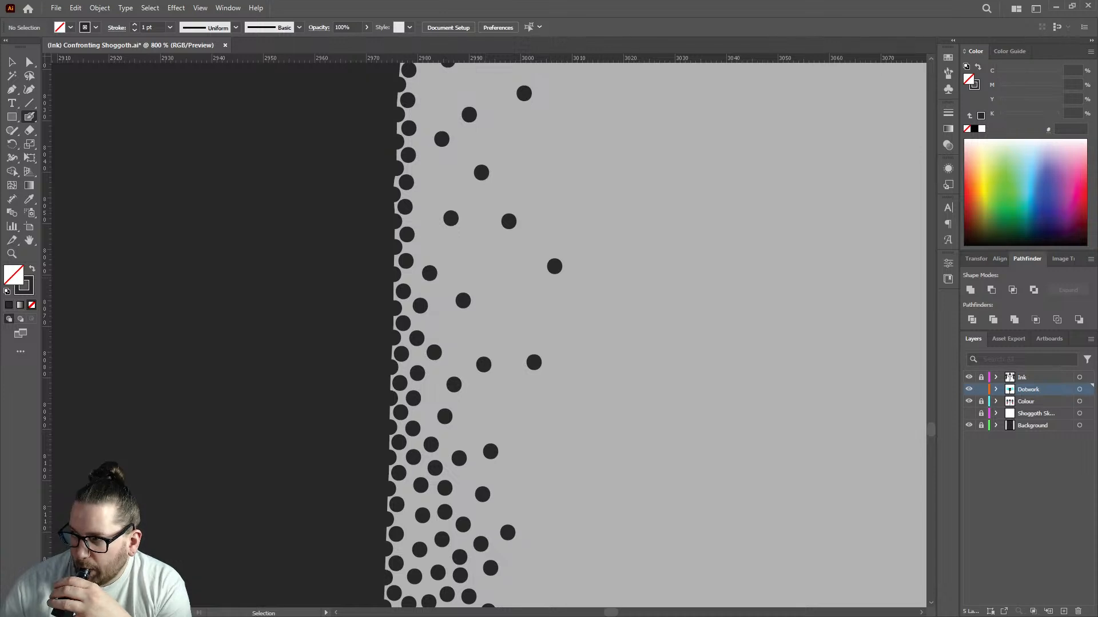
{"action": "key", "text": "ctrl+s"}
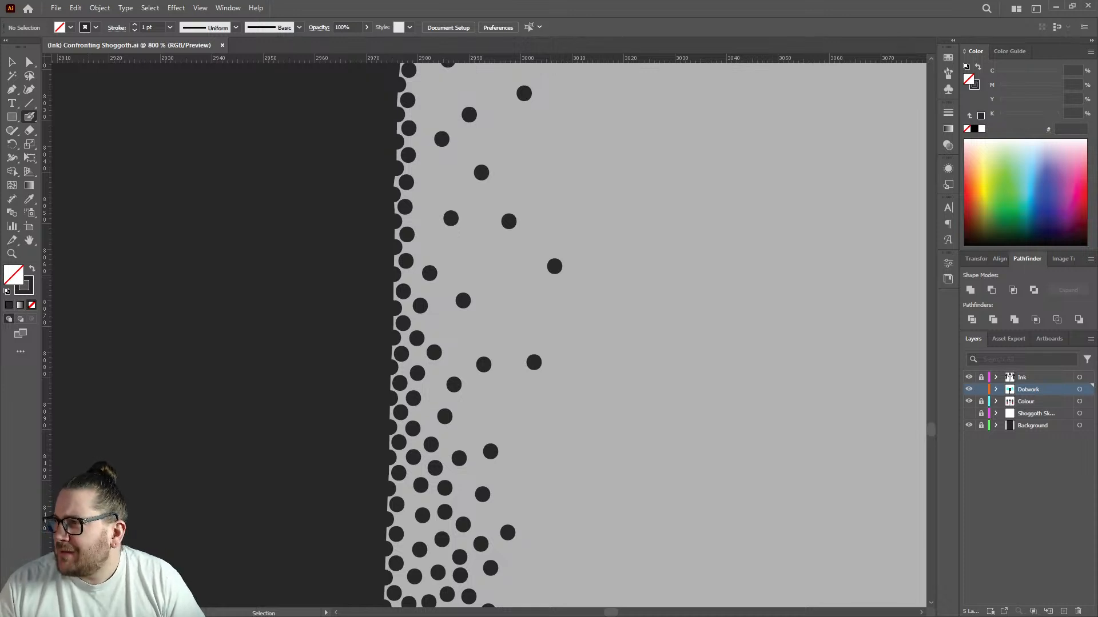
Build an additional row of closely spaced dots upward beside the calf's edge row, through the sparse stretch above the dense stippling.
{"action": "left_click", "coordinate": [424, 168]}
{"action": "scroll", "coordinate": [428, 141], "scroll_direction": "up", "scroll_amount": 3}
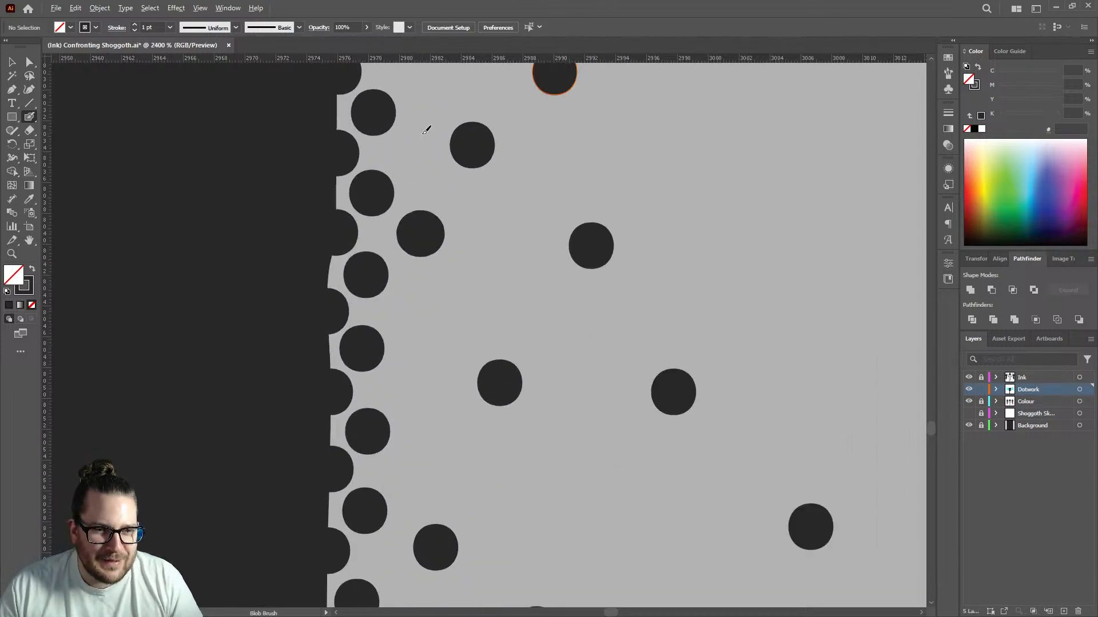
{"action": "left_click", "coordinate": [412, 239]}
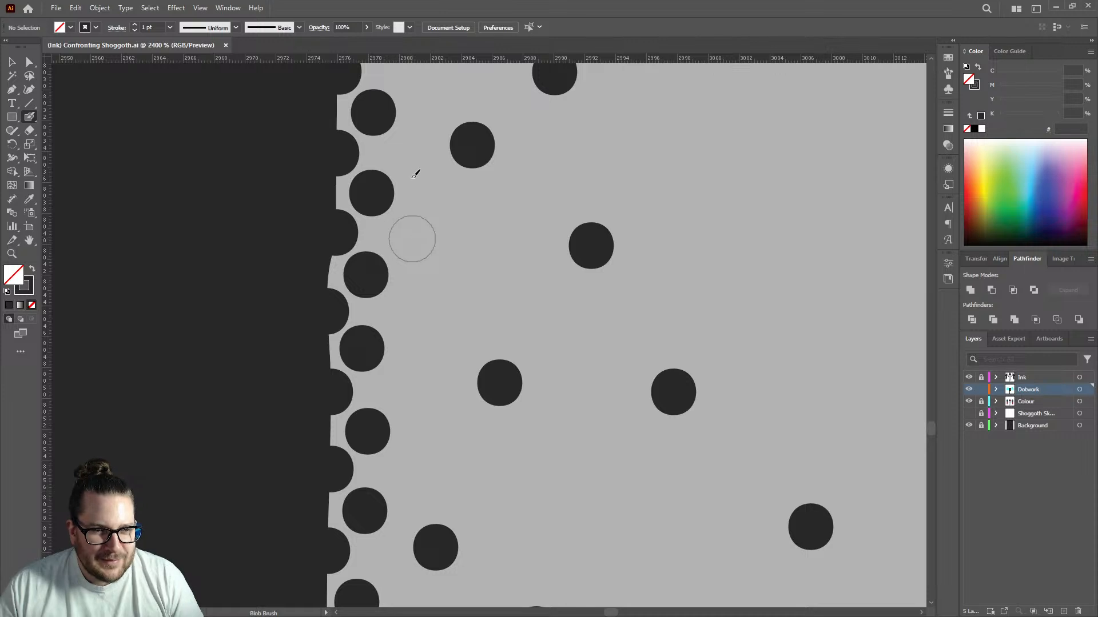
{"action": "left_click", "coordinate": [412, 153]}
{"action": "scroll", "coordinate": [472, 286], "scroll_direction": "down", "scroll_amount": 4}
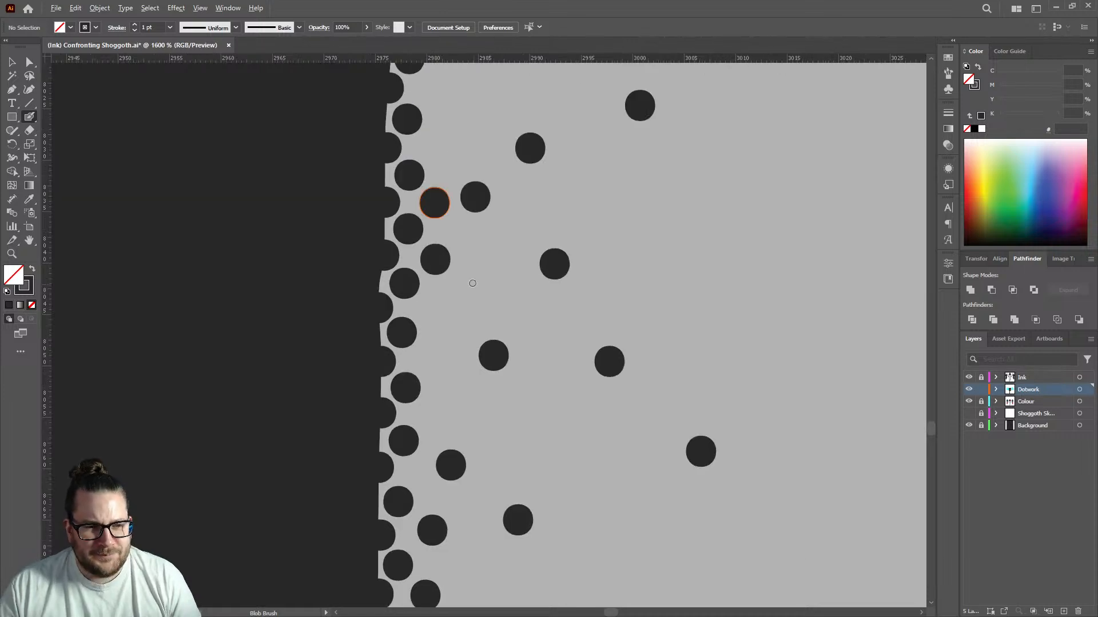
{"action": "scroll", "coordinate": [469, 221], "scroll_direction": "up", "scroll_amount": 2}
{"action": "left_click", "coordinate": [458, 235]}
{"action": "left_click", "coordinate": [458, 190]}
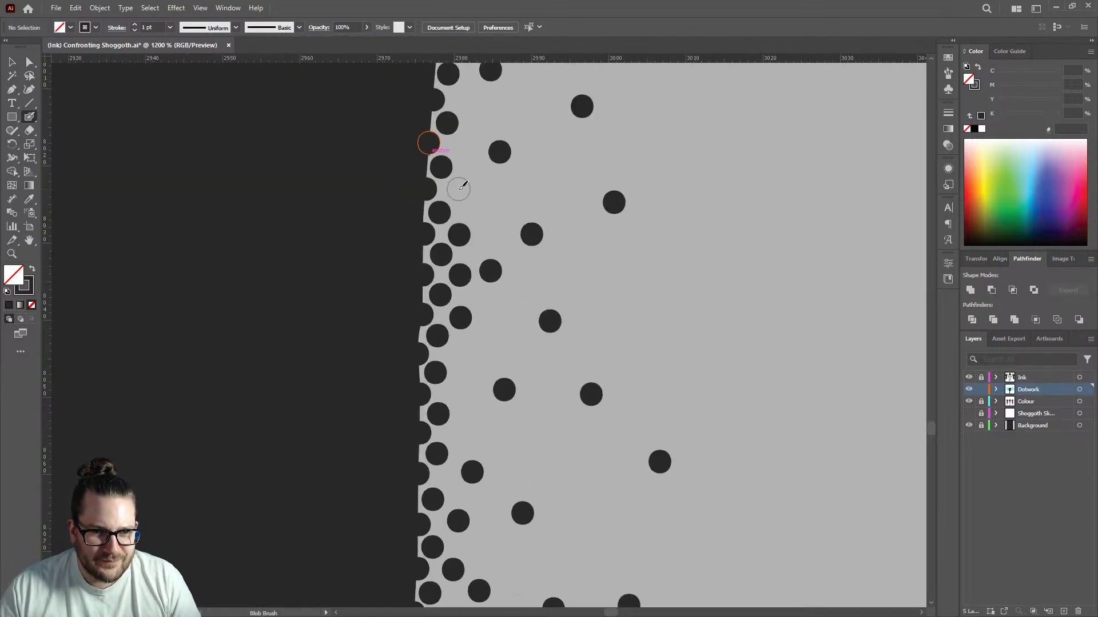
{"action": "left_click", "coordinate": [460, 146]}
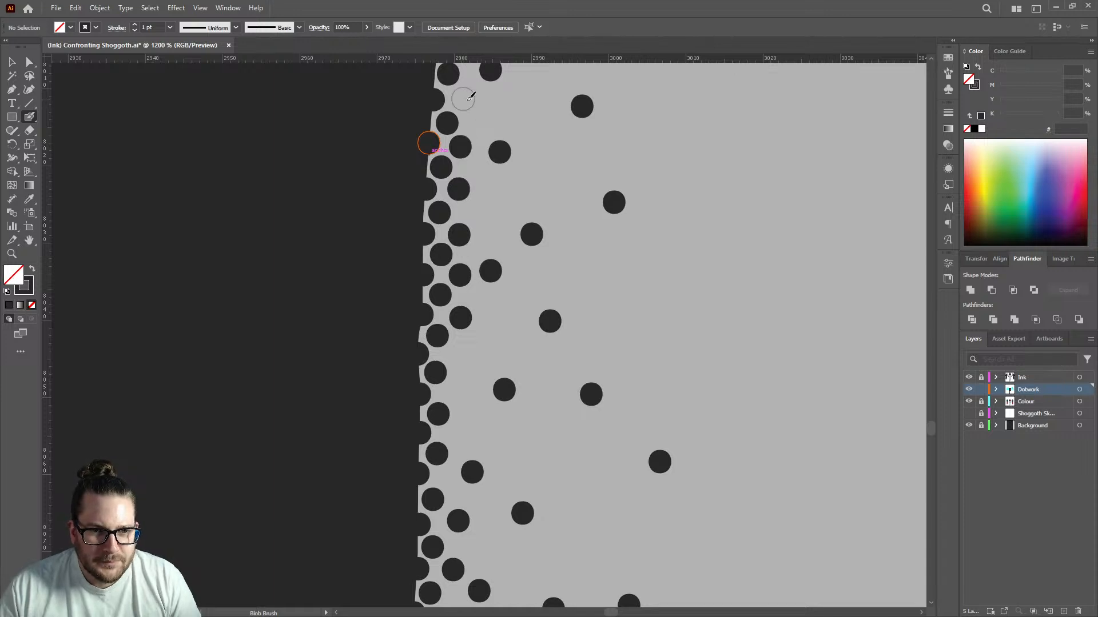
{"action": "left_click", "coordinate": [463, 99]}
Thicken the upper part of the sparse stretch with staggered dots outside the new row, reaching the nearest isolated dots.
{"action": "left_click", "coordinate": [480, 122]}
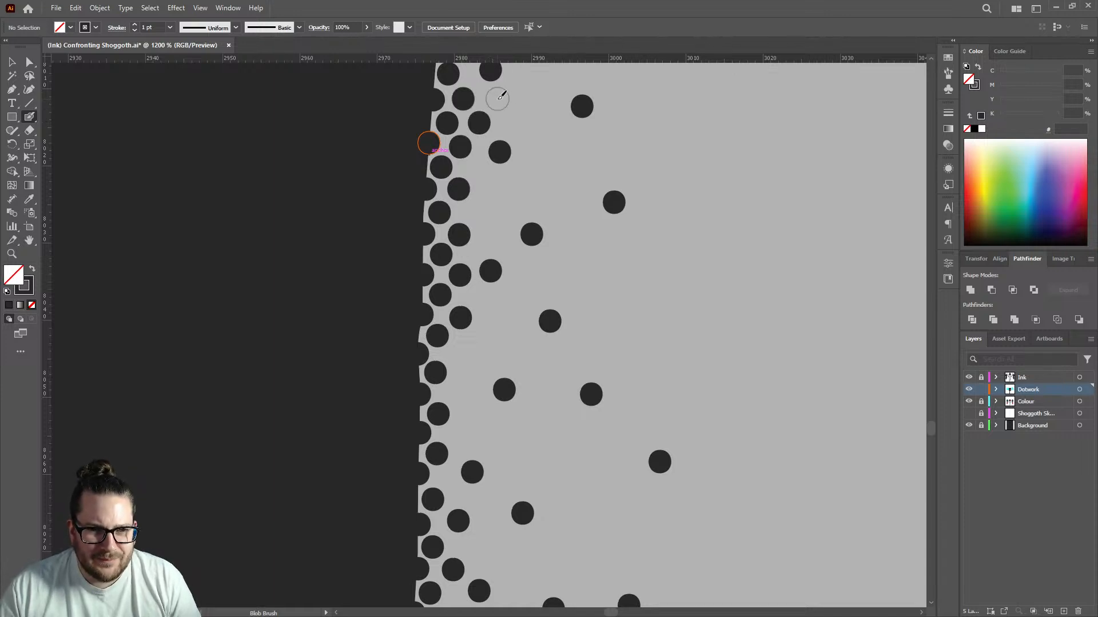
{"action": "left_click", "coordinate": [496, 99]}
{"action": "left_click", "coordinate": [479, 173]}
{"action": "left_click", "coordinate": [478, 211]}
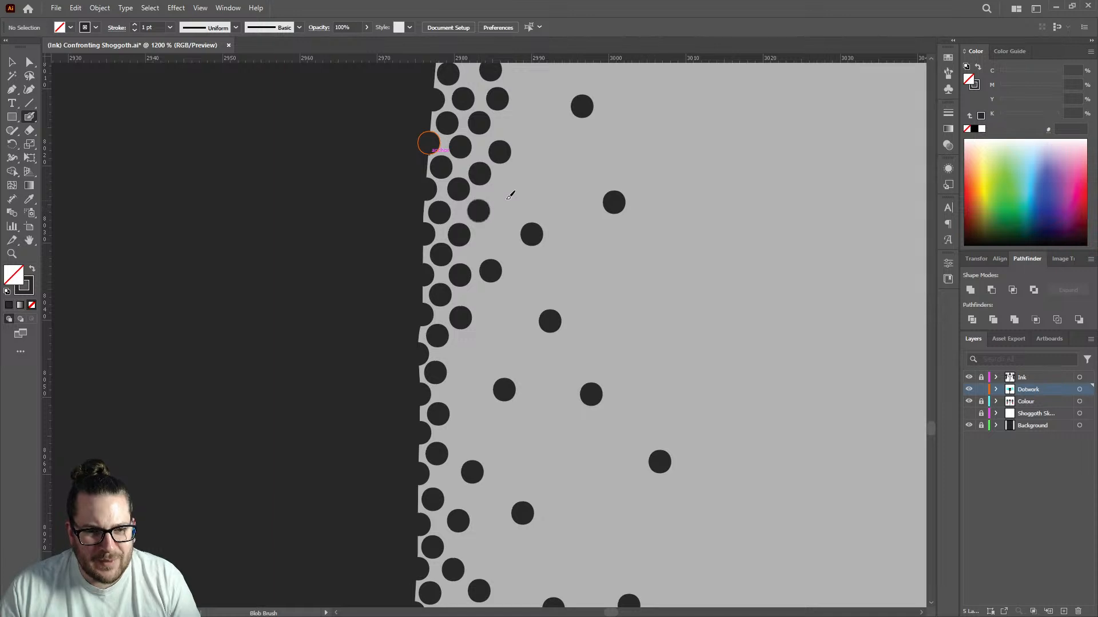
{"action": "left_click", "coordinate": [485, 245]}
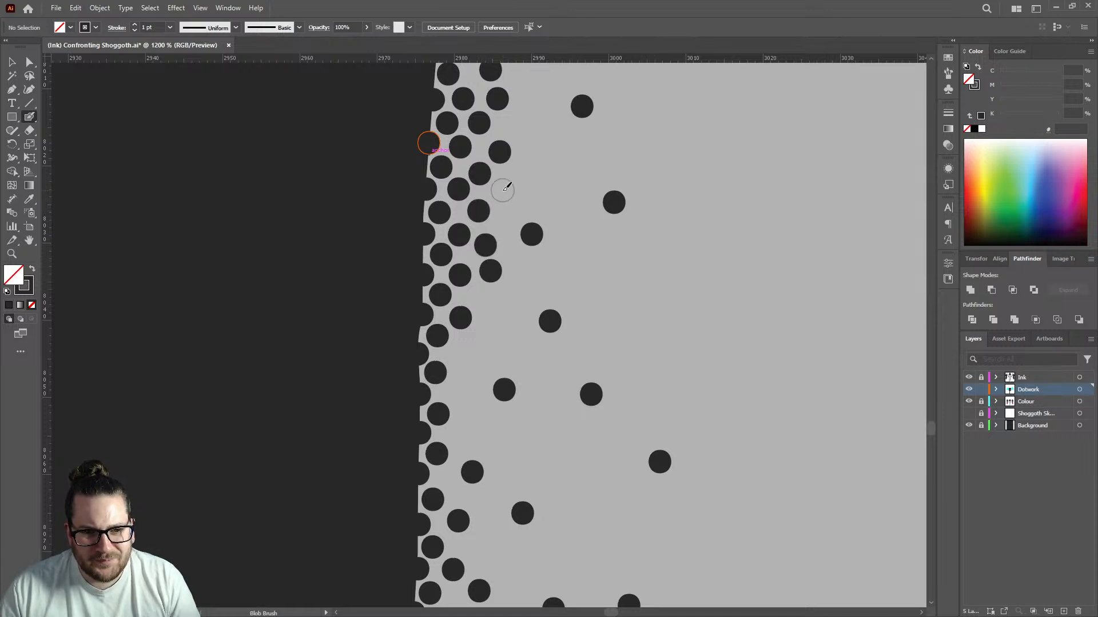
{"action": "left_click", "coordinate": [503, 190]}
{"action": "left_click", "coordinate": [509, 125]}
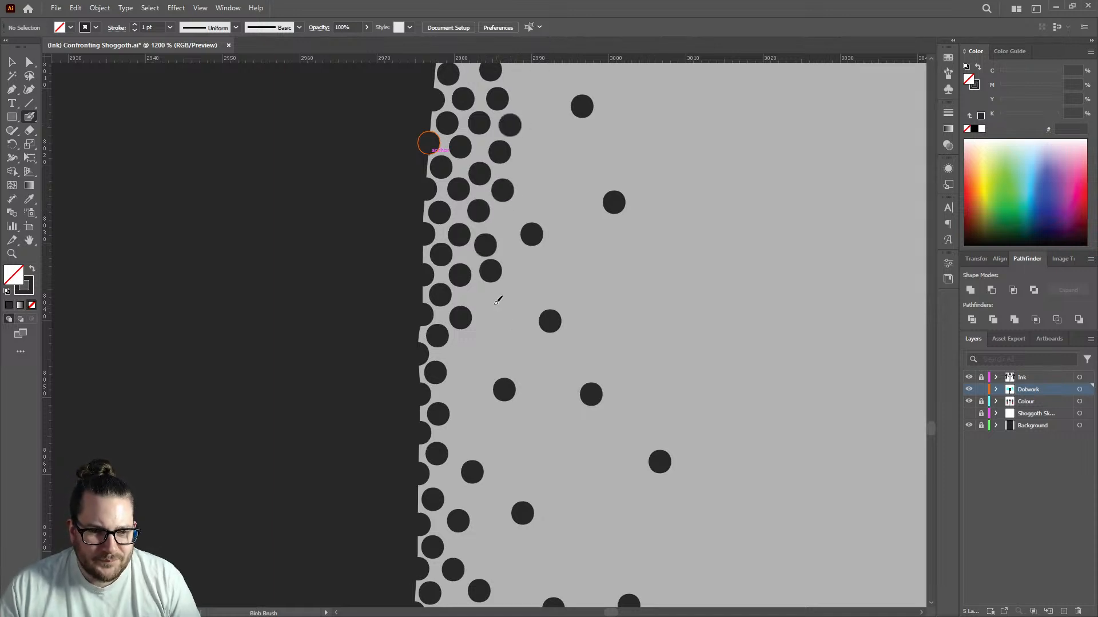
Continue the staggered dots down the calf's edge to close the gap toward the dense stippling below.
{"action": "left_click", "coordinate": [482, 299]}
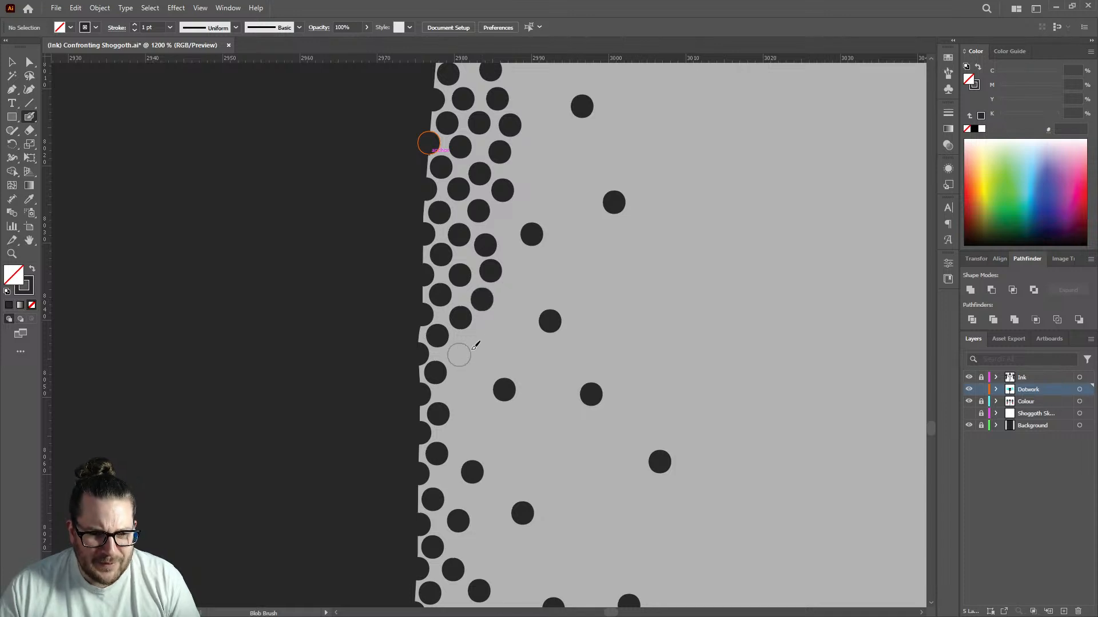
{"action": "left_click", "coordinate": [459, 355]}
{"action": "left_click", "coordinate": [485, 335]}
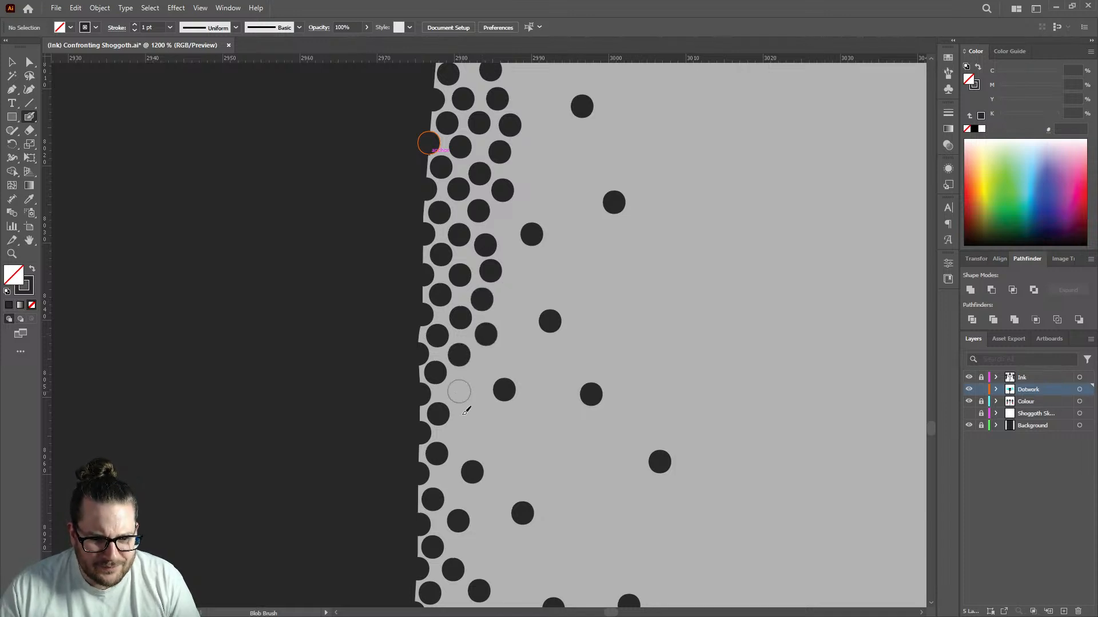
{"action": "left_click", "coordinate": [459, 391]}
{"action": "left_click", "coordinate": [462, 437]}
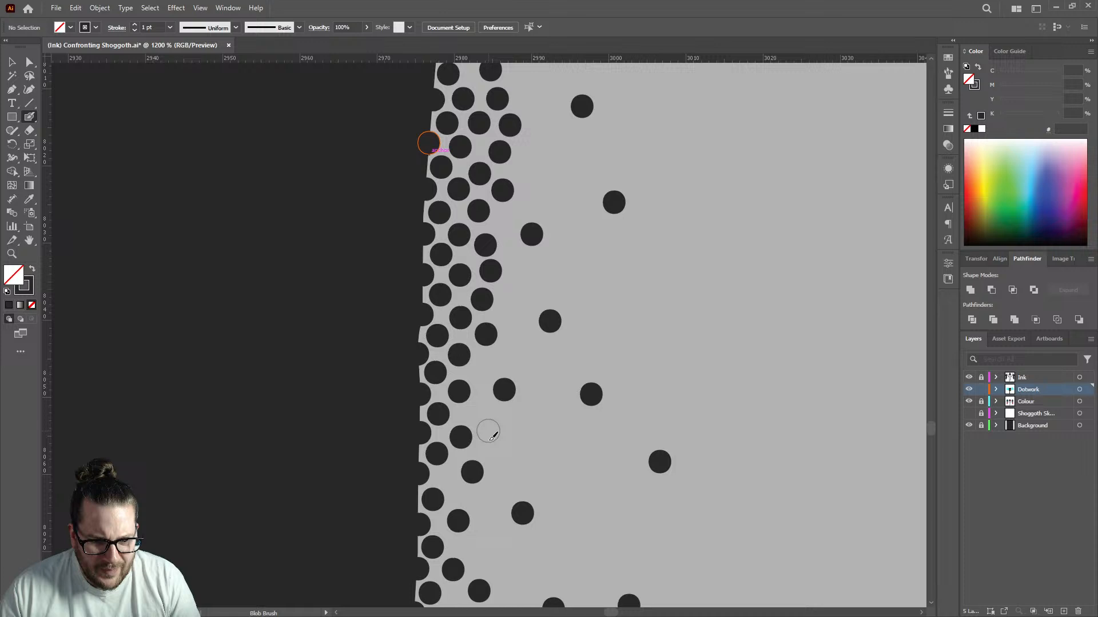
{"action": "left_click", "coordinate": [449, 477]}
{"action": "left_click", "coordinate": [480, 416]}
Widen the middle of the new stippling with dots along its outer side, staggered between the existing ones.
{"action": "scroll", "coordinate": [481, 416], "scroll_direction": "down", "scroll_amount": 2}
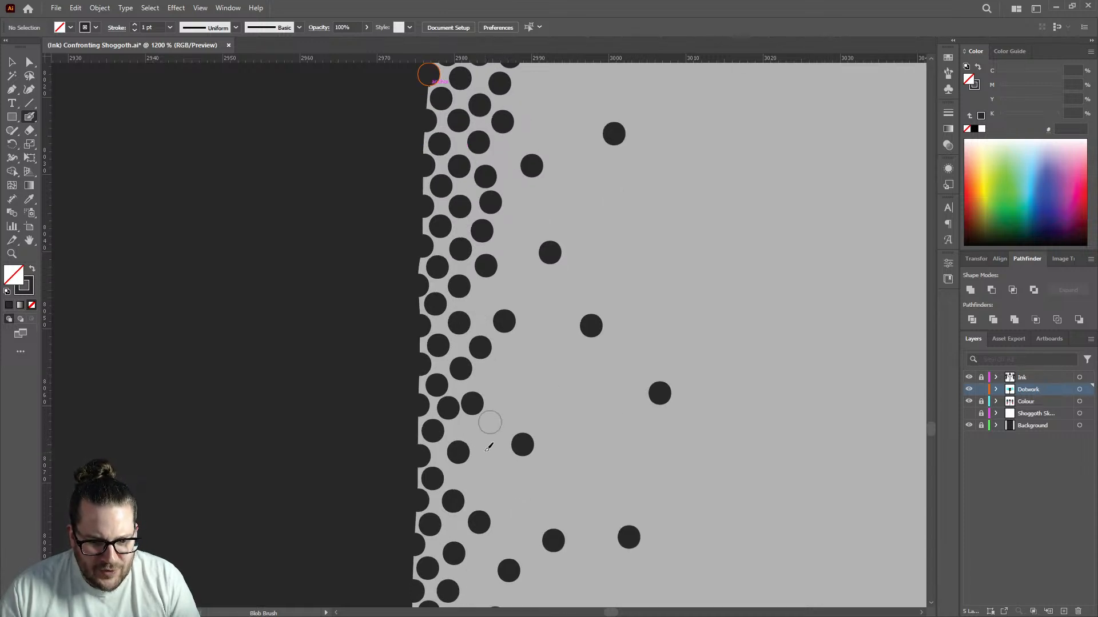
{"action": "left_click", "coordinate": [490, 378]}
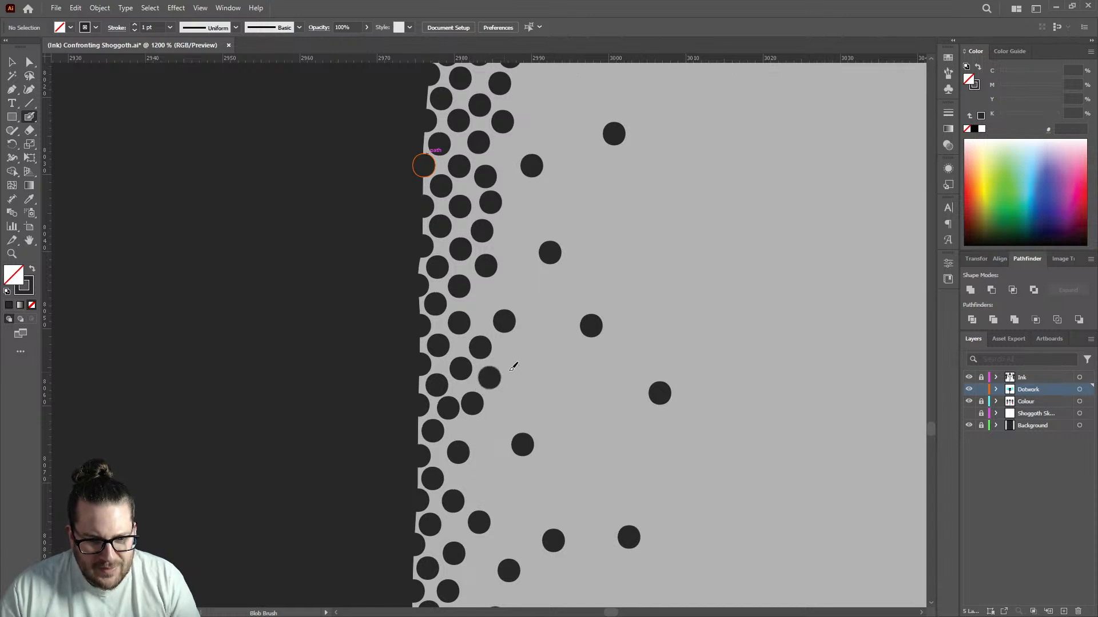
{"action": "left_click", "coordinate": [482, 303]}
{"action": "left_click", "coordinate": [516, 288]}
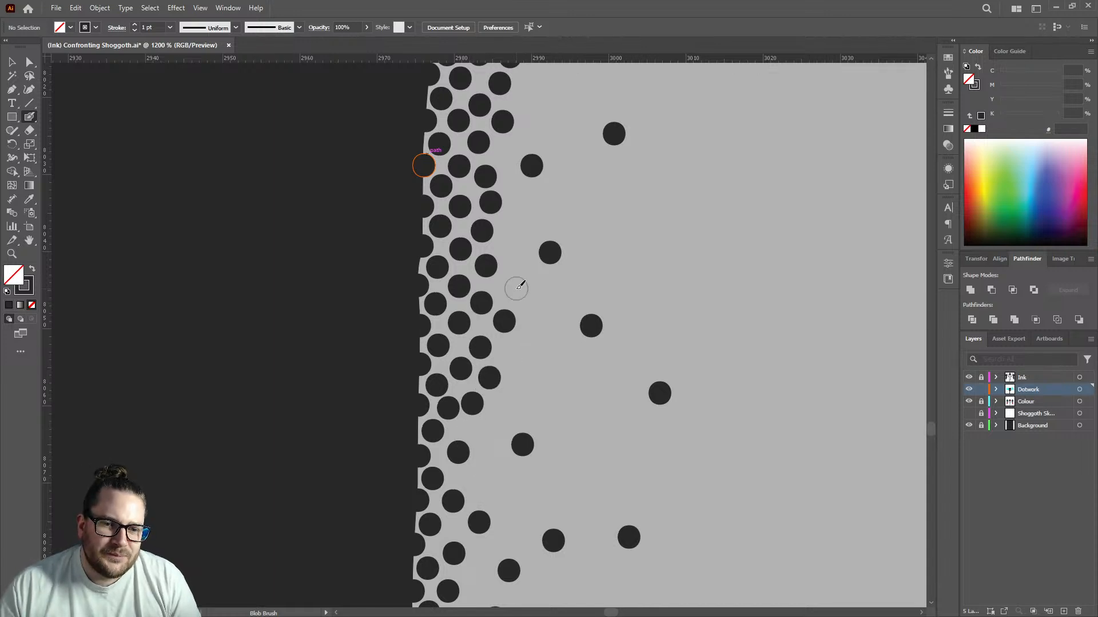
{"action": "left_click", "coordinate": [512, 243]}
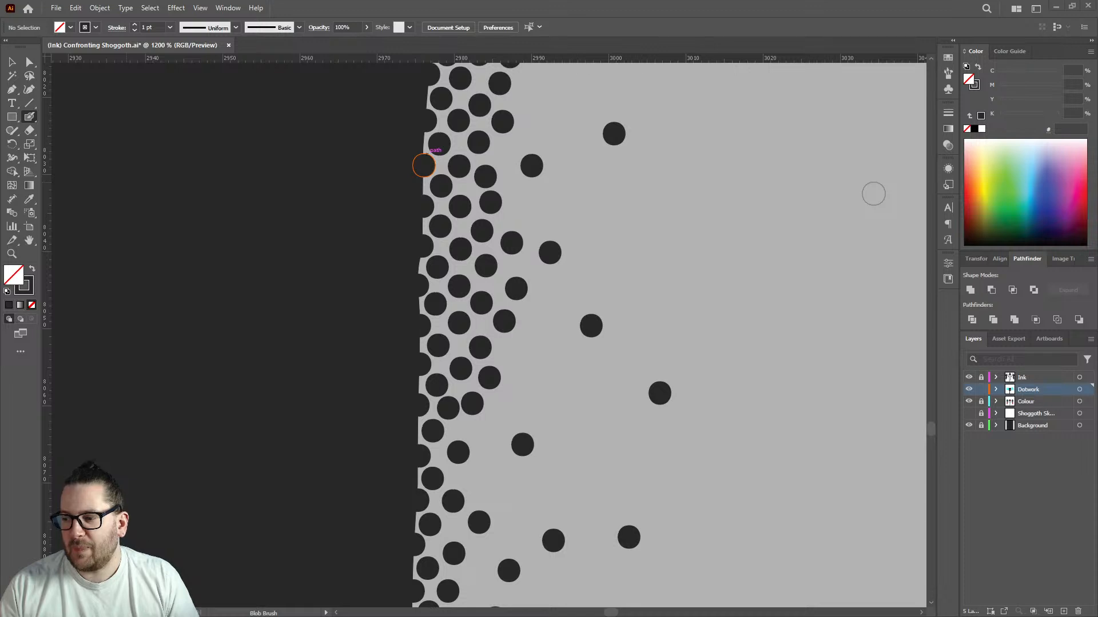
Bulge the stippling outward with more dots along its outer side, and place looser dots among the isolated ones.
{"action": "left_click", "coordinate": [506, 152]}
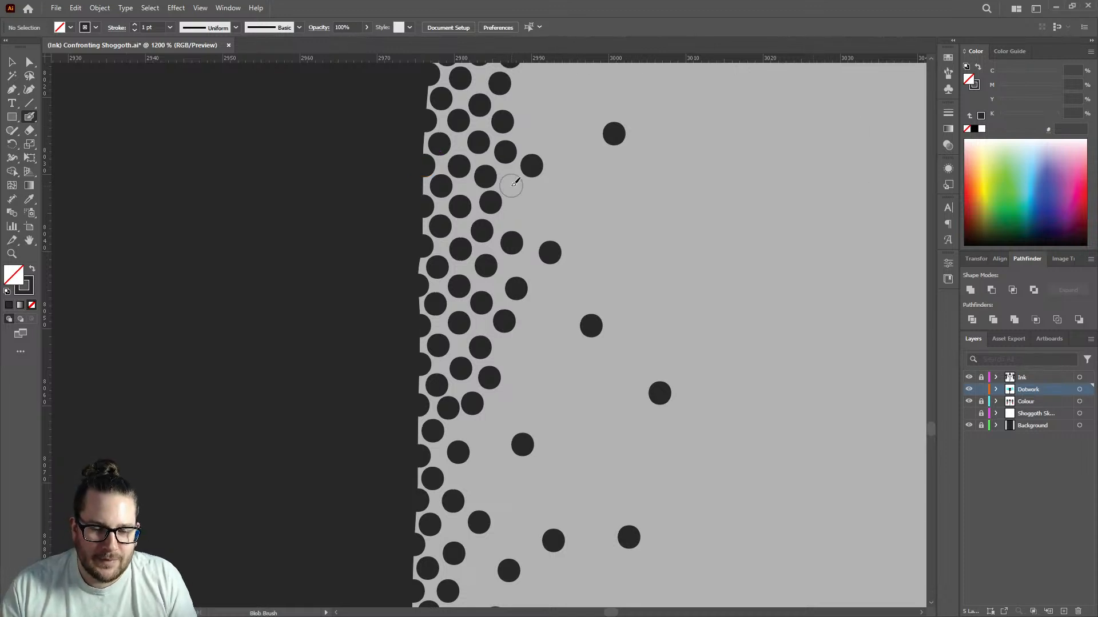
{"action": "left_click", "coordinate": [511, 186]}
{"action": "left_click", "coordinate": [518, 215]}
{"action": "left_click", "coordinate": [545, 194]}
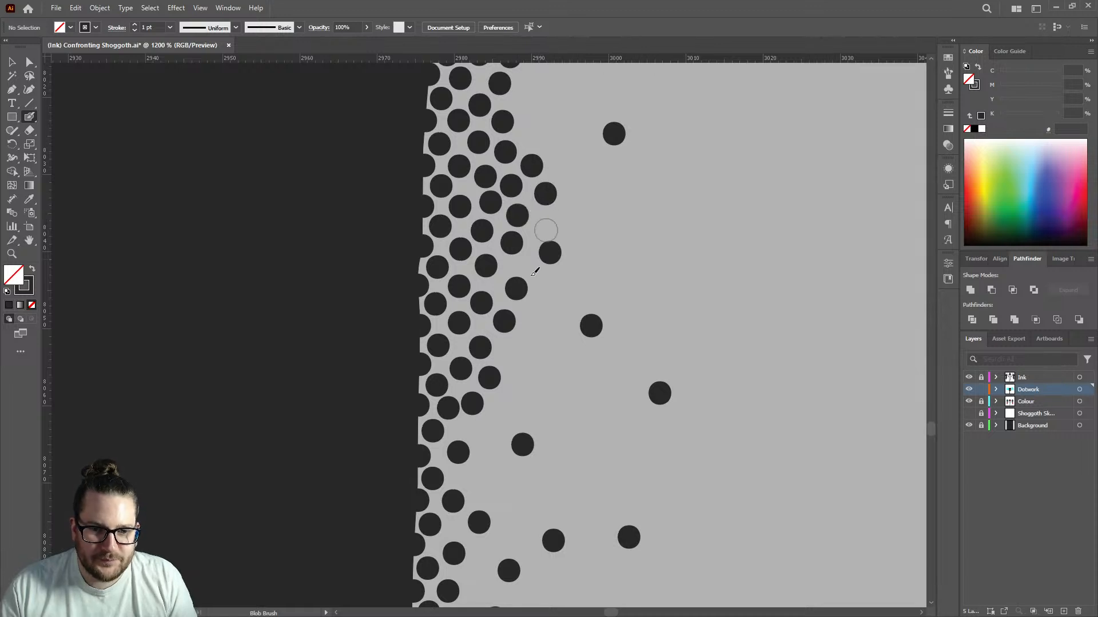
{"action": "left_click", "coordinate": [510, 353]}
{"action": "left_click", "coordinate": [536, 314]}
{"action": "left_click", "coordinate": [593, 215]}
{"action": "left_click", "coordinate": [533, 382]}
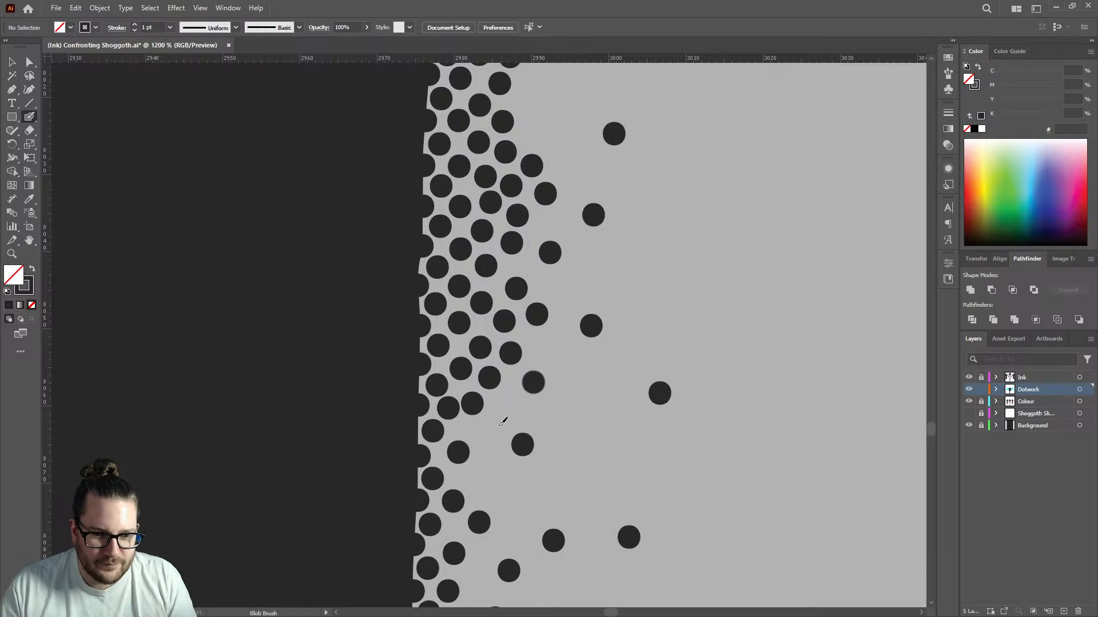
Fill the notch below the bulge with staggered dots linking it to the lower stippling.
{"action": "left_click", "coordinate": [486, 434]}
{"action": "left_click", "coordinate": [471, 478]}
{"action": "left_click", "coordinate": [505, 489]}
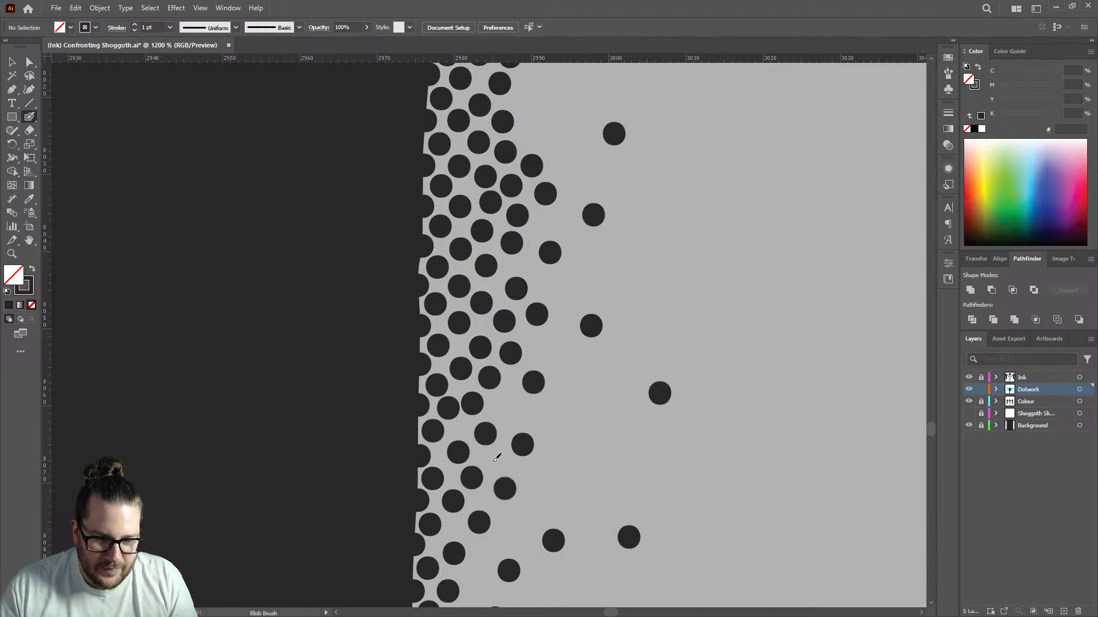
{"action": "left_click", "coordinate": [493, 459]}
{"action": "left_click", "coordinate": [502, 404]}
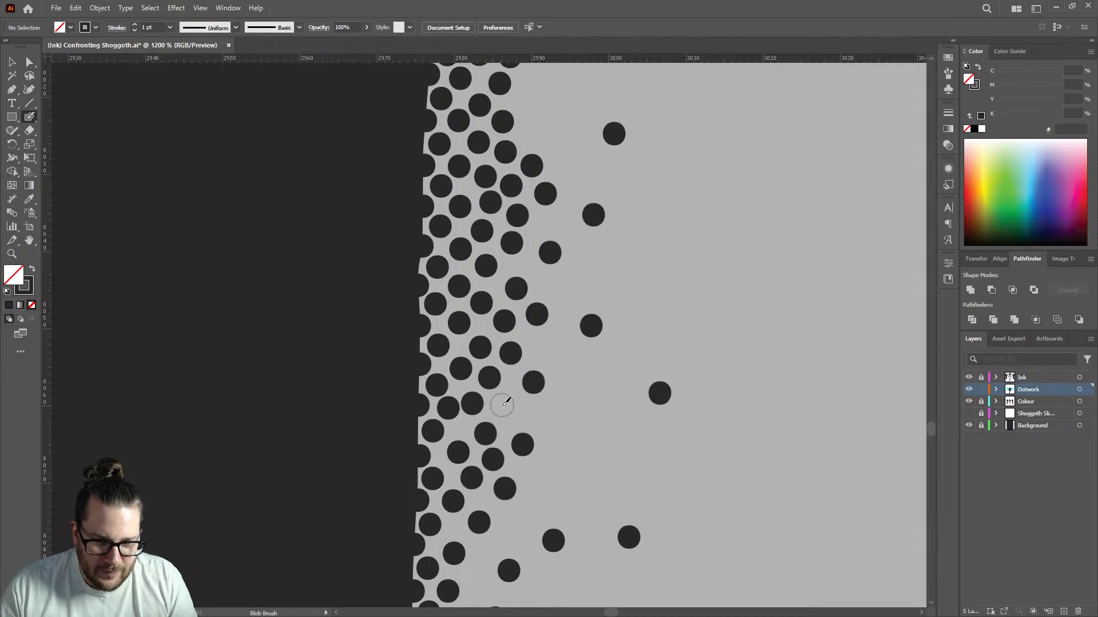
Even out the bulge's outer contour with dots in its gaps, and add one spaced dot beyond it.
{"action": "left_click", "coordinate": [533, 416]}
{"action": "left_click", "coordinate": [548, 343]}
{"action": "left_click", "coordinate": [551, 281]}
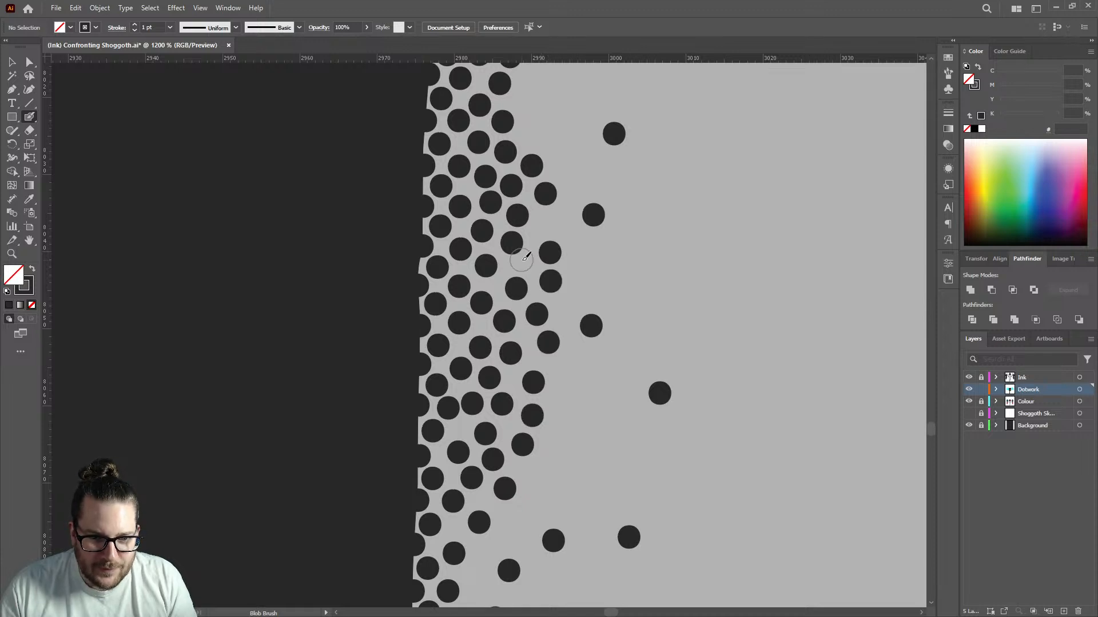
{"action": "left_click", "coordinate": [545, 225]}
{"action": "left_click", "coordinate": [590, 274]}
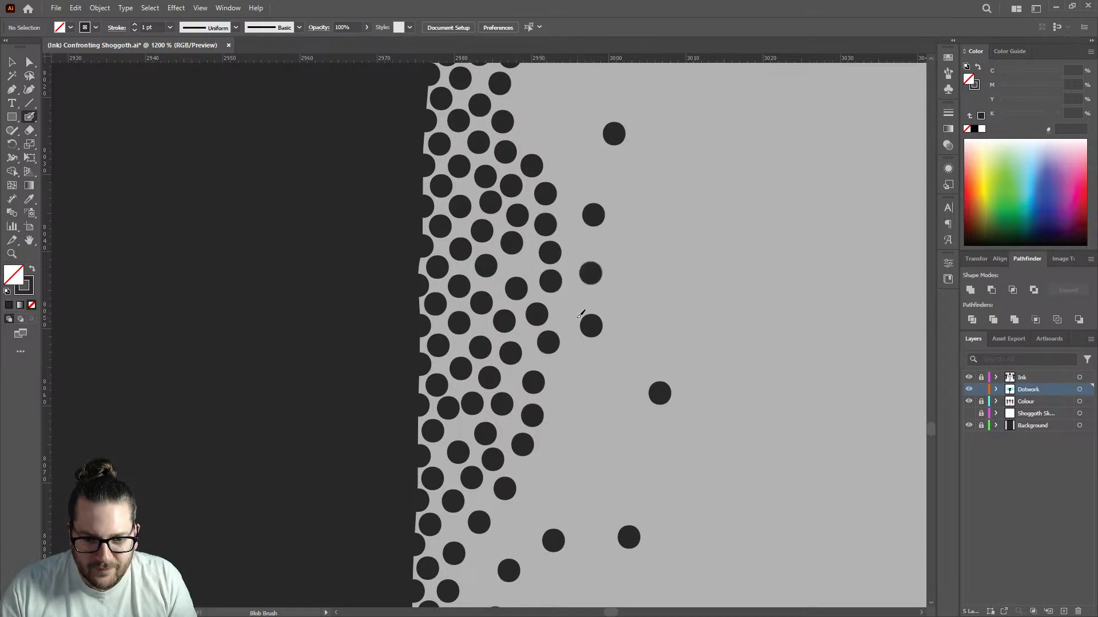
Fill the thin patch below the bulge with inner dots, and place spaced dots along its outer fringe.
{"action": "scroll", "coordinate": [535, 266], "scroll_direction": "down", "scroll_amount": 6}
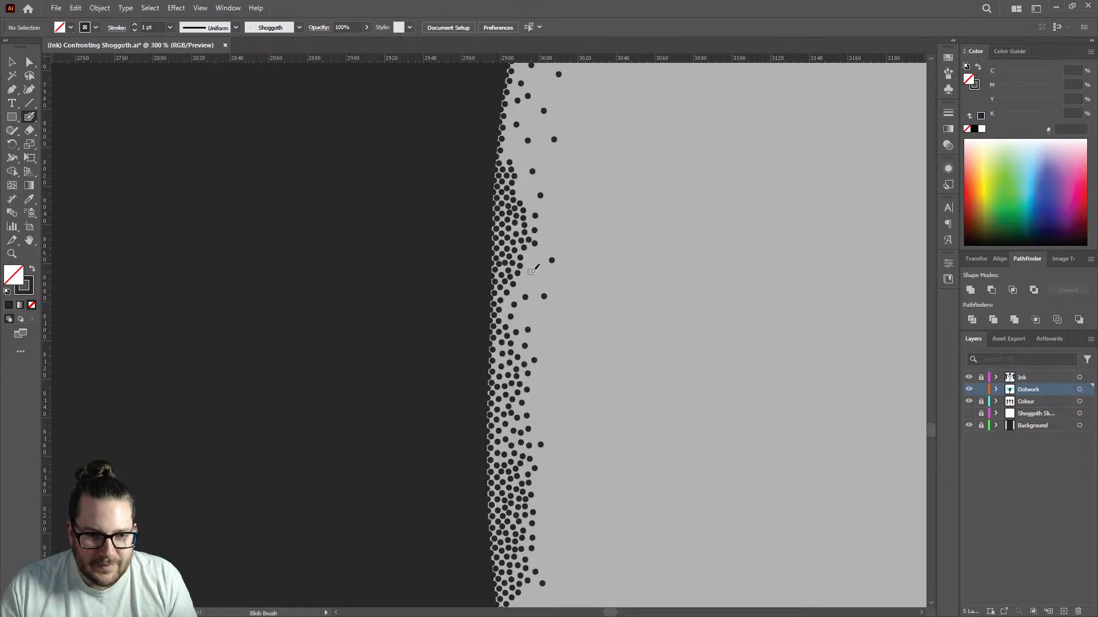
{"action": "left_click", "coordinate": [531, 271]}
{"action": "scroll", "coordinate": [520, 292], "scroll_direction": "up", "scroll_amount": 3}
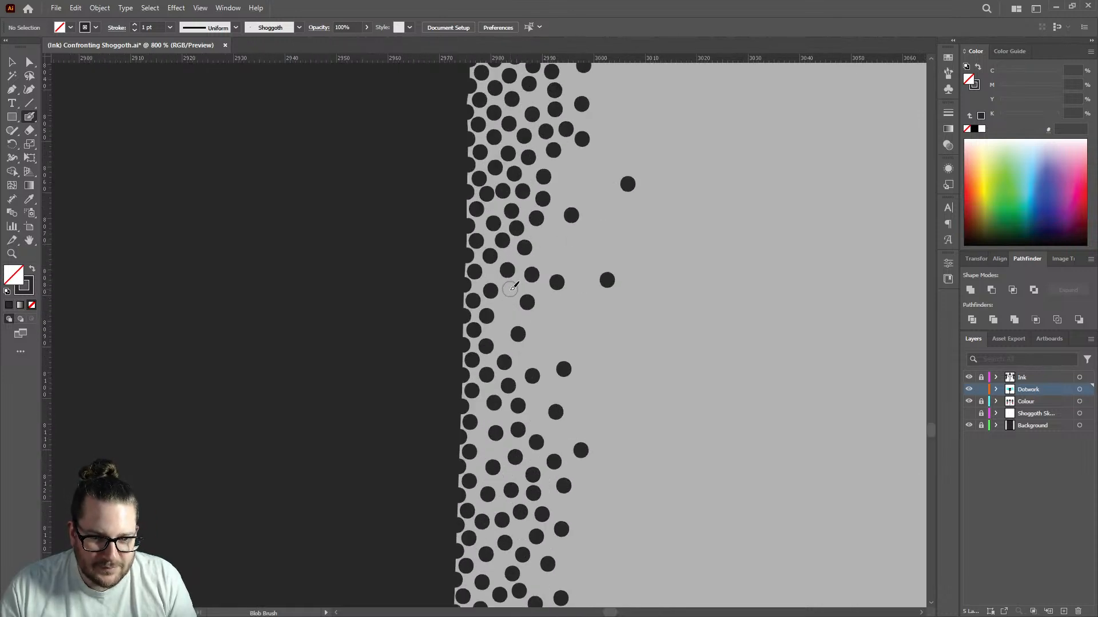
{"action": "left_click", "coordinate": [505, 312]}
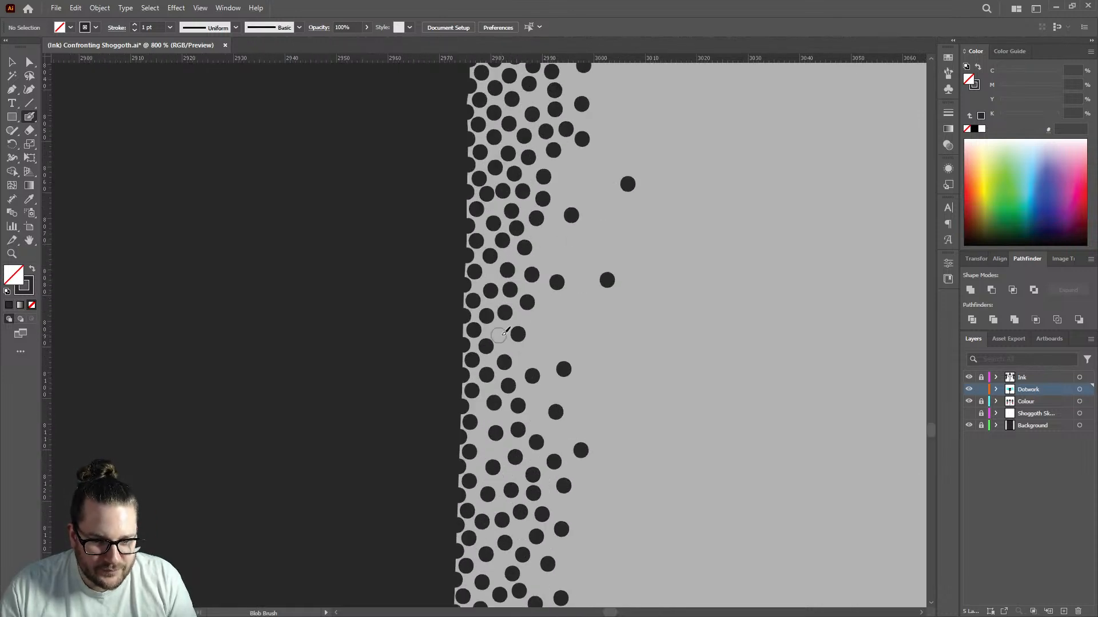
{"action": "left_click", "coordinate": [559, 342]}
{"action": "left_click", "coordinate": [526, 357]}
{"action": "left_click", "coordinate": [544, 324]}
Add dots along the outer fringe at the bulge's lower end to smooth its transition into the thinner stippling.
{"action": "left_click", "coordinate": [551, 252]}
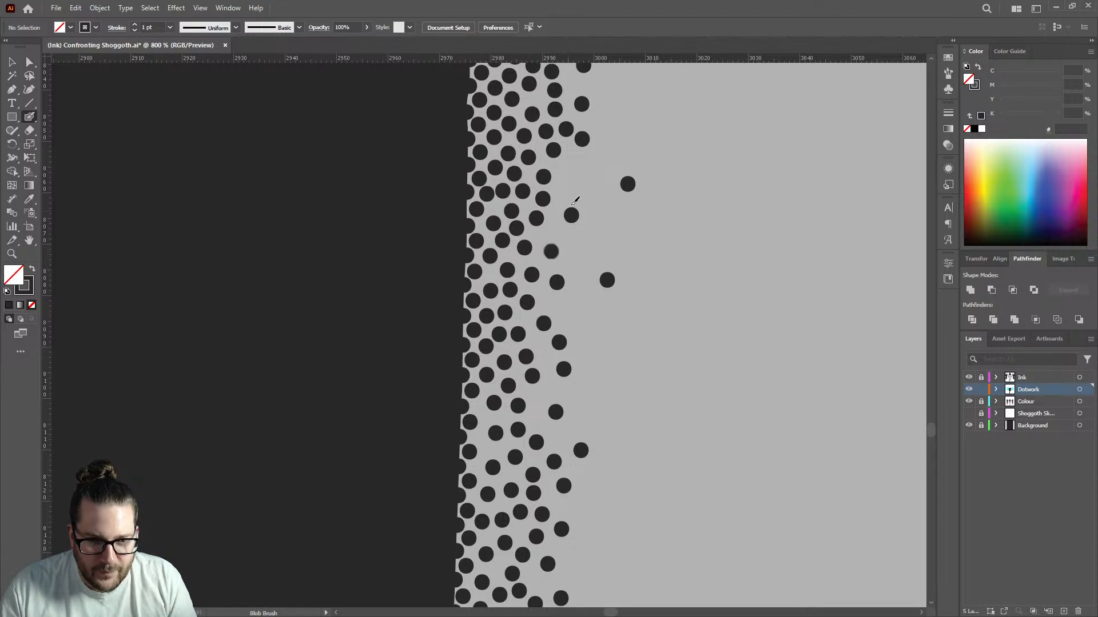
{"action": "left_click", "coordinate": [580, 177]}
{"action": "left_click", "coordinate": [561, 192]}
{"action": "left_click", "coordinate": [571, 161]}
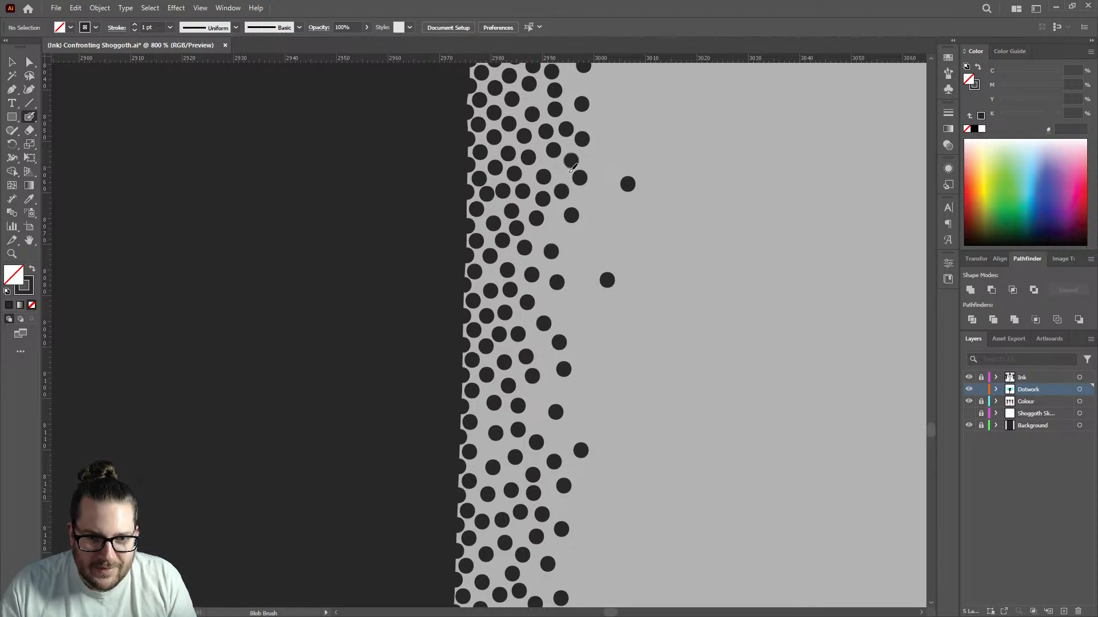
Round off the upper shoulder of the dense stippling with dots along its outer contour.
{"action": "scroll", "coordinate": [557, 268], "scroll_direction": "down", "scroll_amount": 3}
{"action": "scroll", "coordinate": [558, 174], "scroll_direction": "up", "scroll_amount": 3}
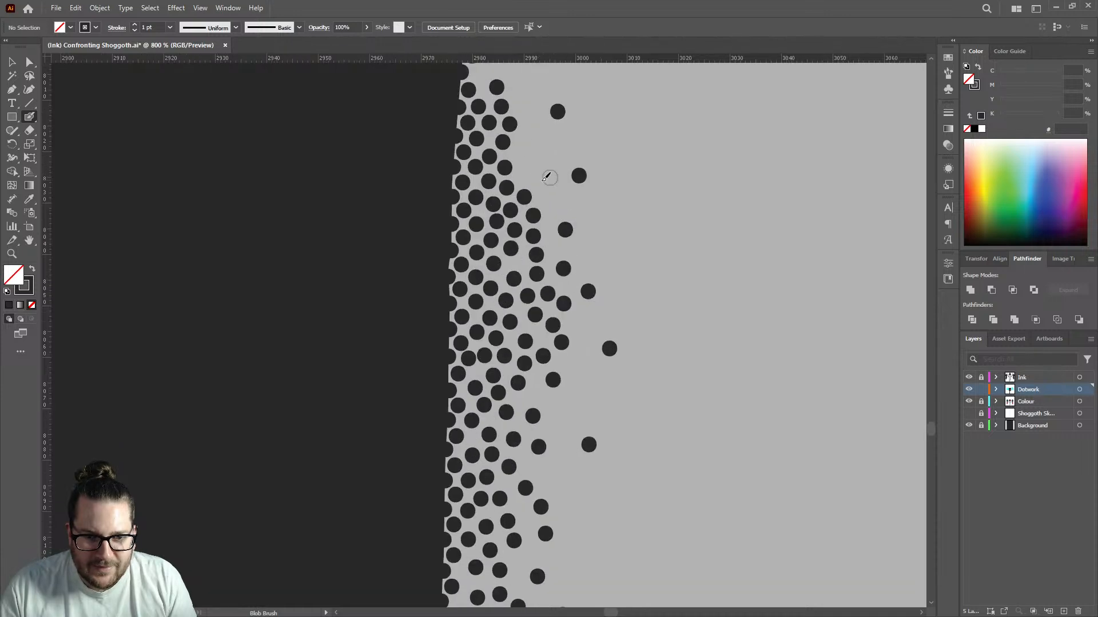
{"action": "left_click", "coordinate": [546, 176]}
{"action": "left_click", "coordinate": [520, 152]}
{"action": "left_click", "coordinate": [551, 200]}
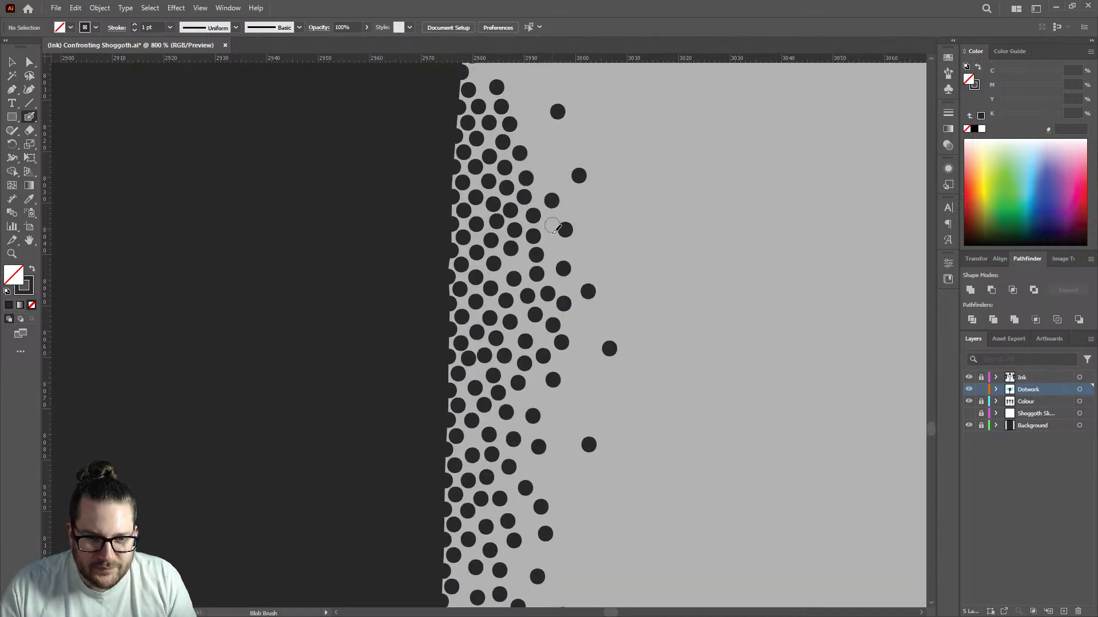
{"action": "left_click", "coordinate": [552, 245]}
Extend the dense stippling upward with a staggered column of dots beside the row lining the calf's edge.
{"action": "scroll", "coordinate": [546, 162], "scroll_direction": "down", "scroll_amount": 3}
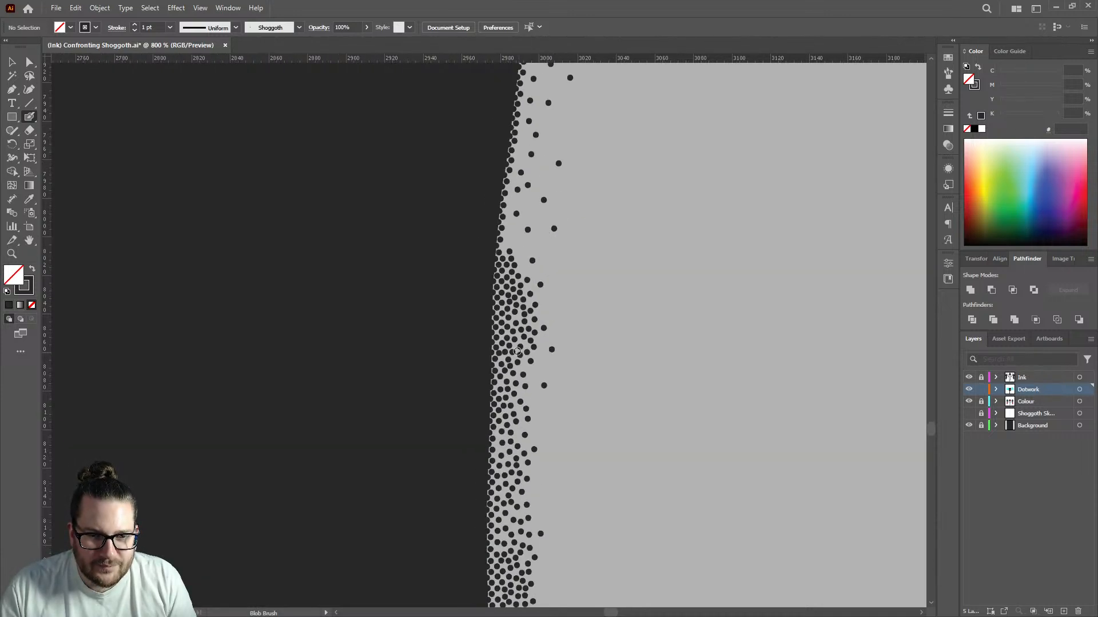
{"action": "scroll", "coordinate": [465, 366], "scroll_direction": "up", "scroll_amount": 3}
{"action": "left_click", "coordinate": [461, 369]}
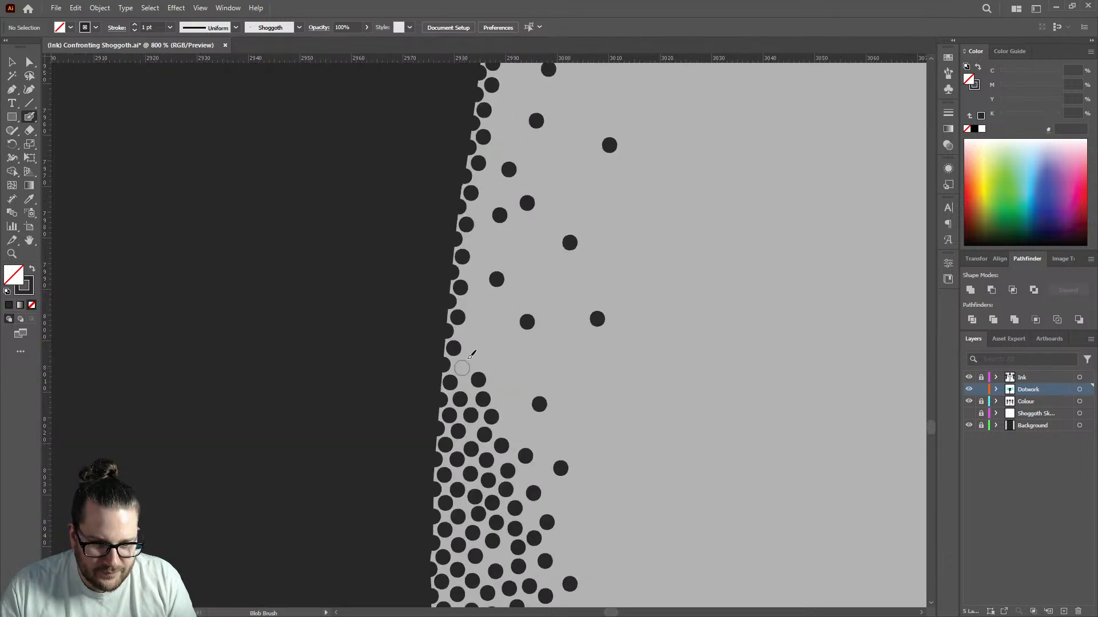
{"action": "left_click", "coordinate": [469, 335]}
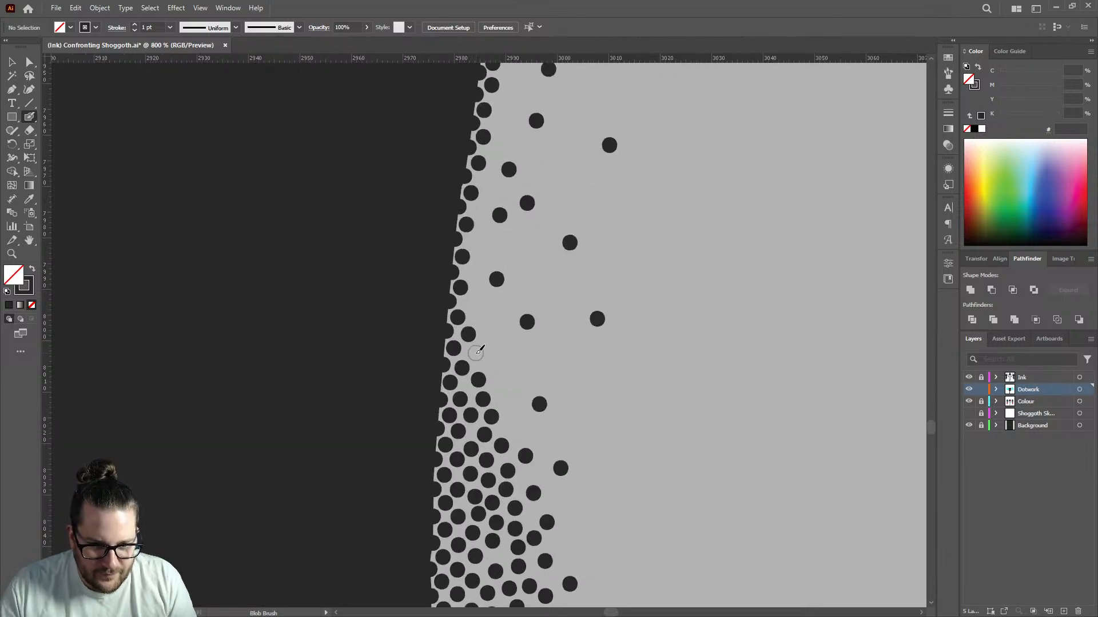
{"action": "left_click", "coordinate": [476, 352]}
{"action": "left_click", "coordinate": [474, 303]}
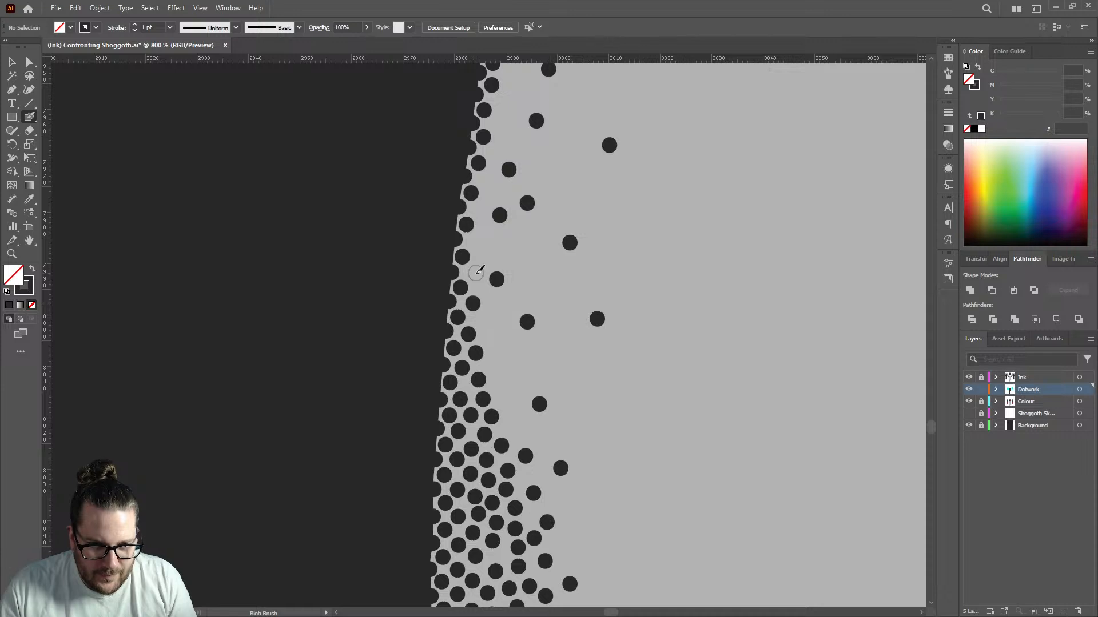
{"action": "left_click", "coordinate": [474, 273]}
{"action": "left_click", "coordinate": [479, 241]}
{"action": "left_click", "coordinate": [480, 209]}
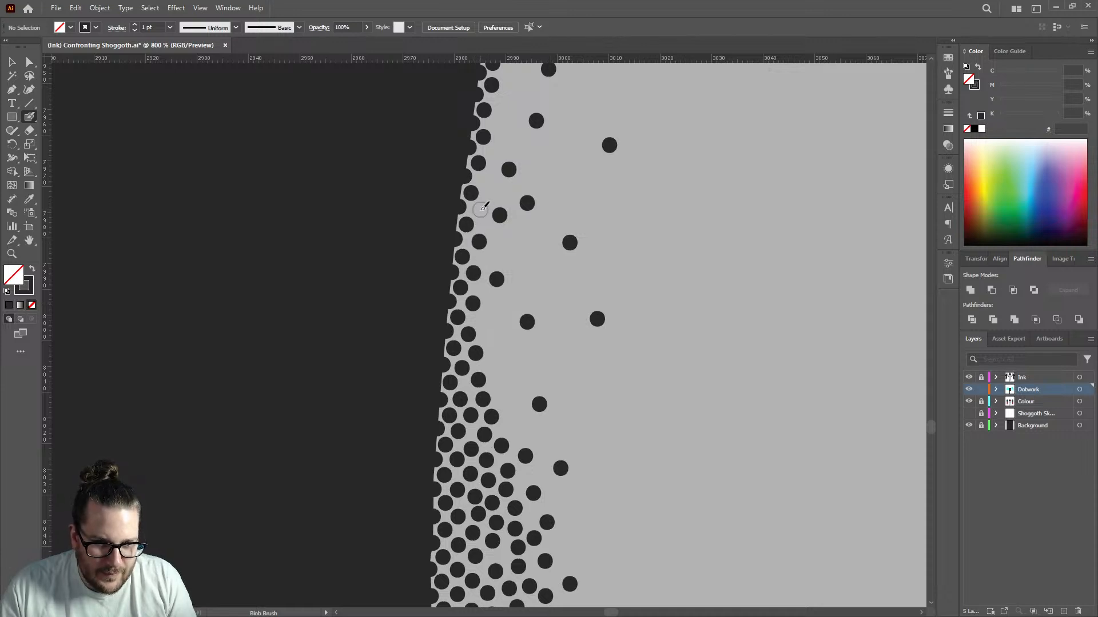
Add another column of dots outside the new one, running down to the existing dense patch.
{"action": "left_click", "coordinate": [487, 257]}
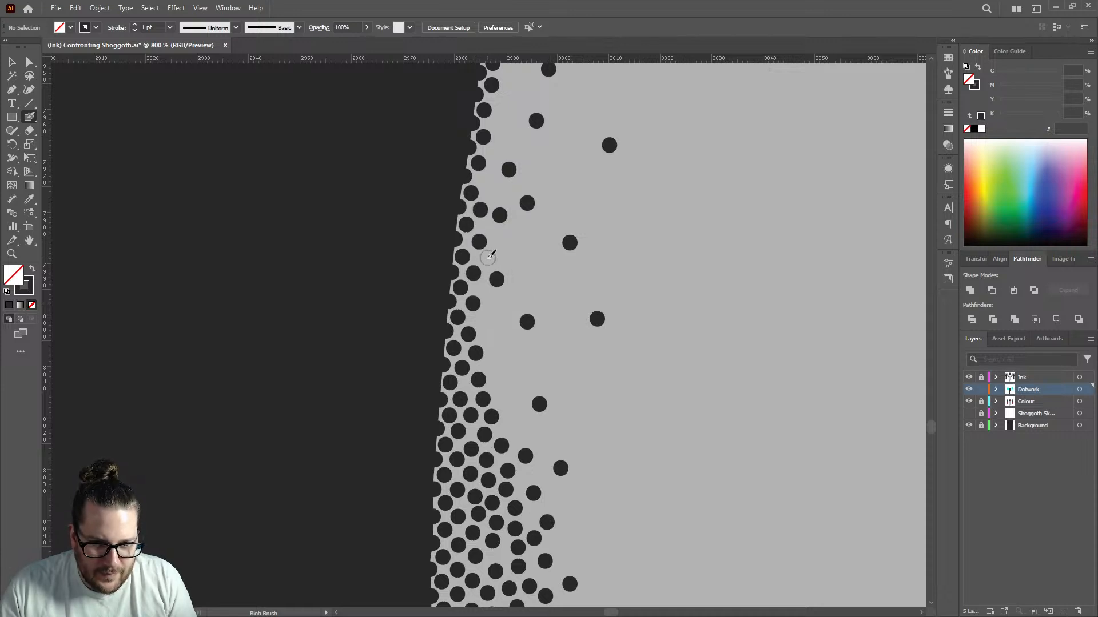
{"action": "left_click", "coordinate": [493, 302]}
{"action": "left_click", "coordinate": [486, 323]}
{"action": "left_click", "coordinate": [494, 344]}
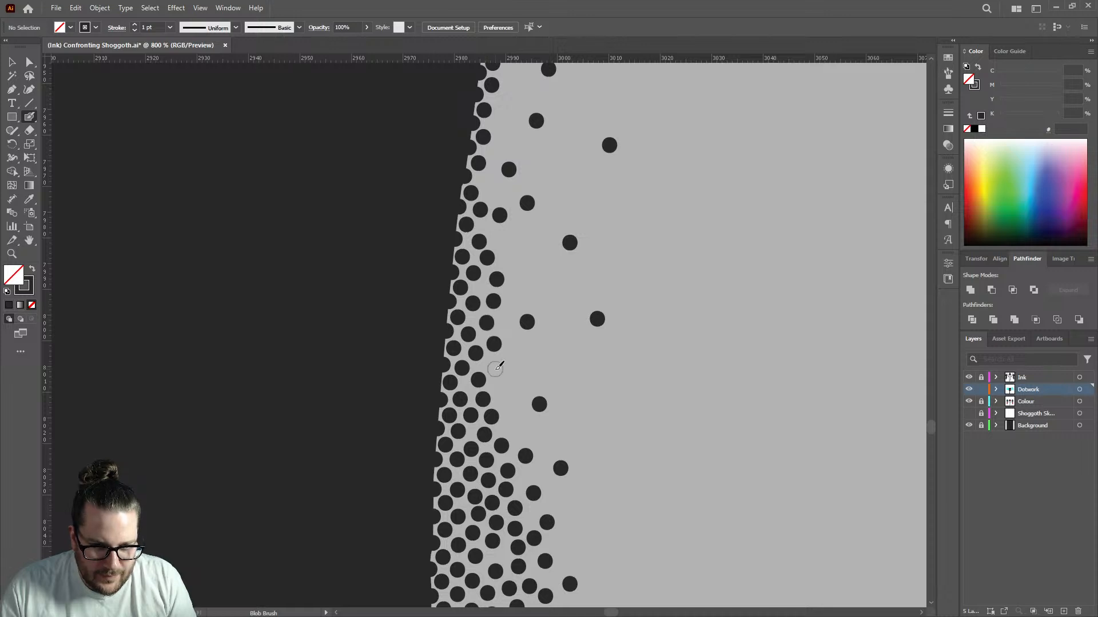
{"action": "left_click", "coordinate": [494, 364]}
{"action": "left_click", "coordinate": [500, 386]}
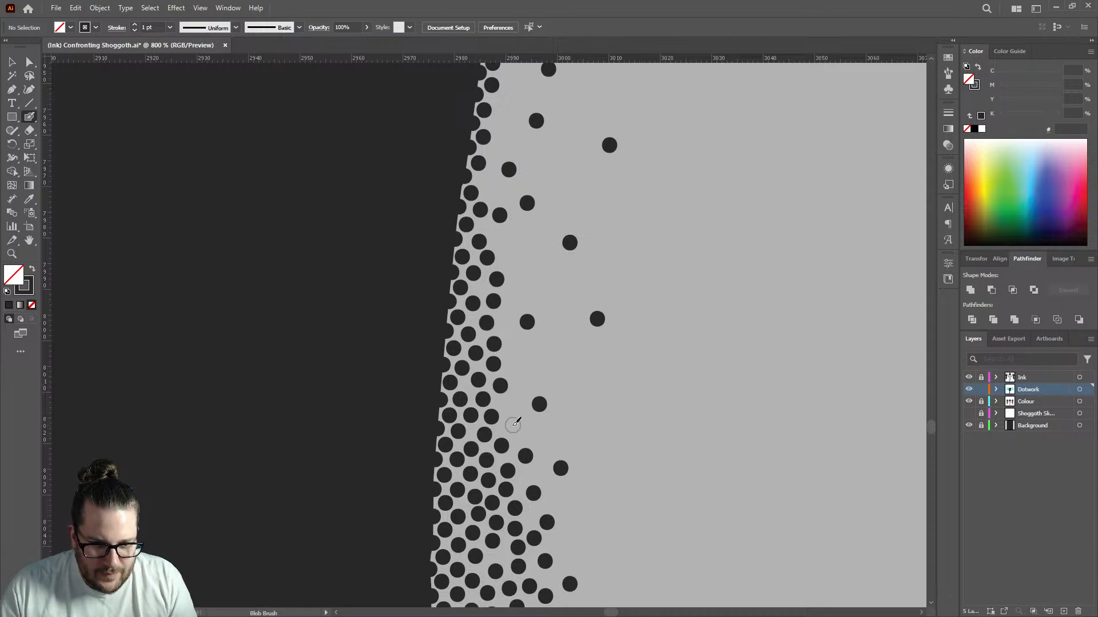
Widen the band where it meets the dense patch with dots along its outer side, working upward.
{"action": "left_click", "coordinate": [513, 424]}
{"action": "left_click", "coordinate": [511, 404]}
{"action": "left_click", "coordinate": [542, 436]}
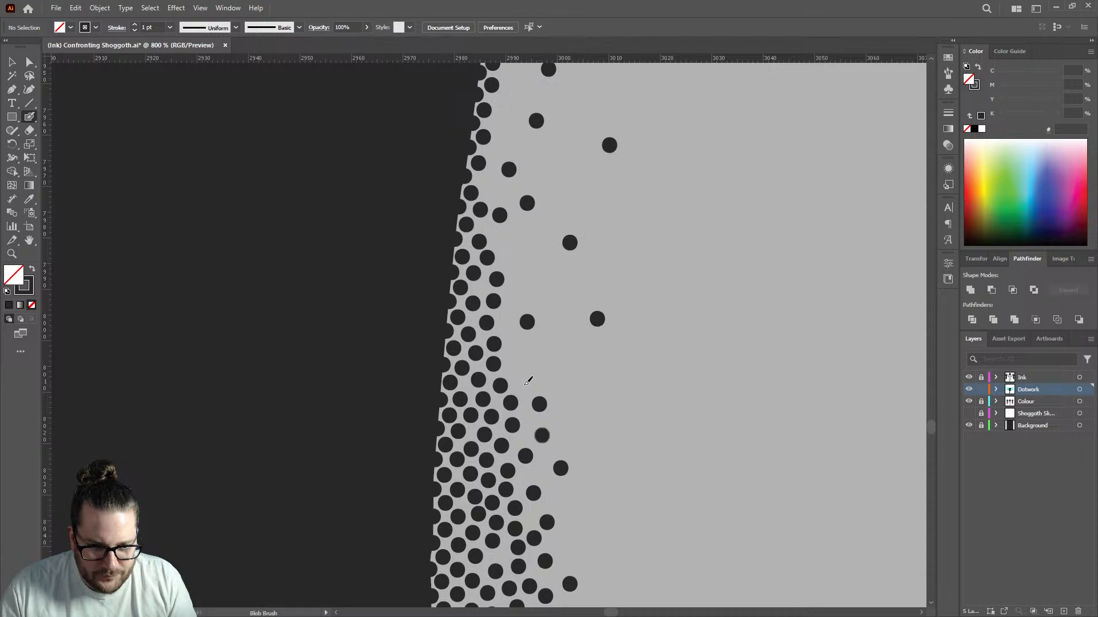
{"action": "left_click", "coordinate": [522, 382]}
{"action": "left_click", "coordinate": [511, 356]}
{"action": "left_click", "coordinate": [507, 322]}
{"action": "left_click", "coordinate": [511, 297]}
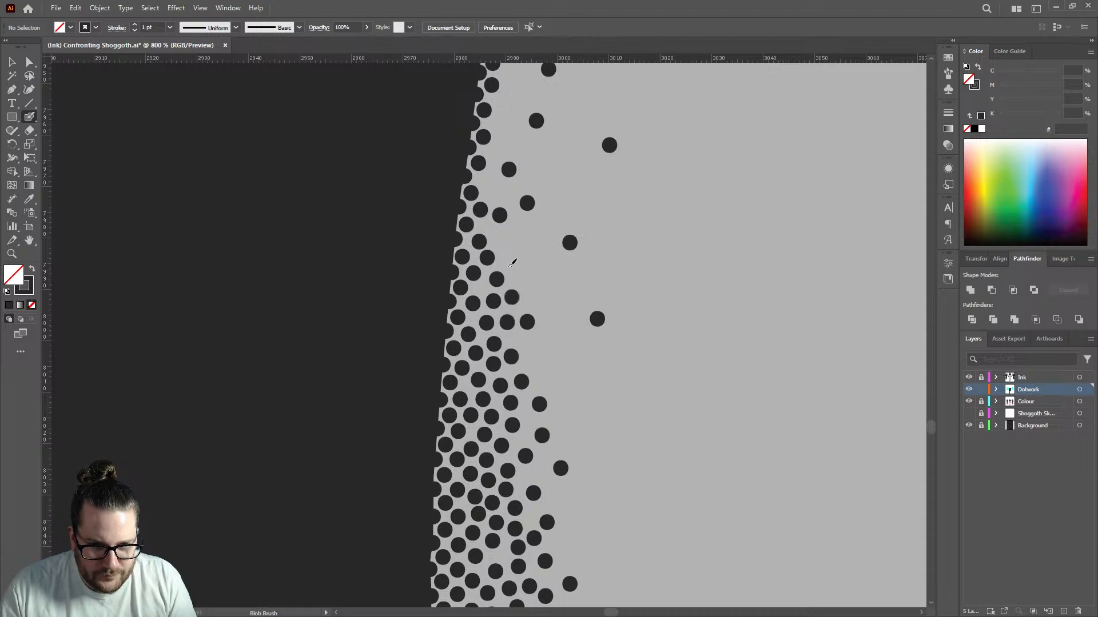
Continue the band's outer column of dots upward, following the slant of the calf's edge.
{"action": "left_click", "coordinate": [507, 262]}
{"action": "left_click", "coordinate": [499, 236]}
{"action": "left_click", "coordinate": [493, 195]}
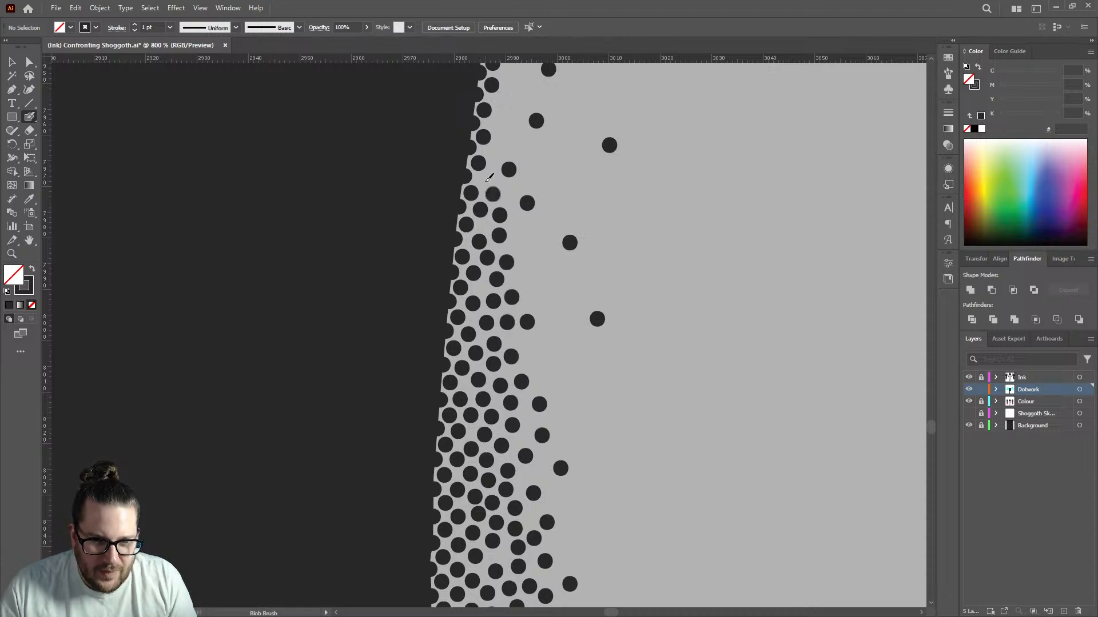
{"action": "left_click", "coordinate": [497, 151]}
{"action": "left_click", "coordinate": [502, 125]}
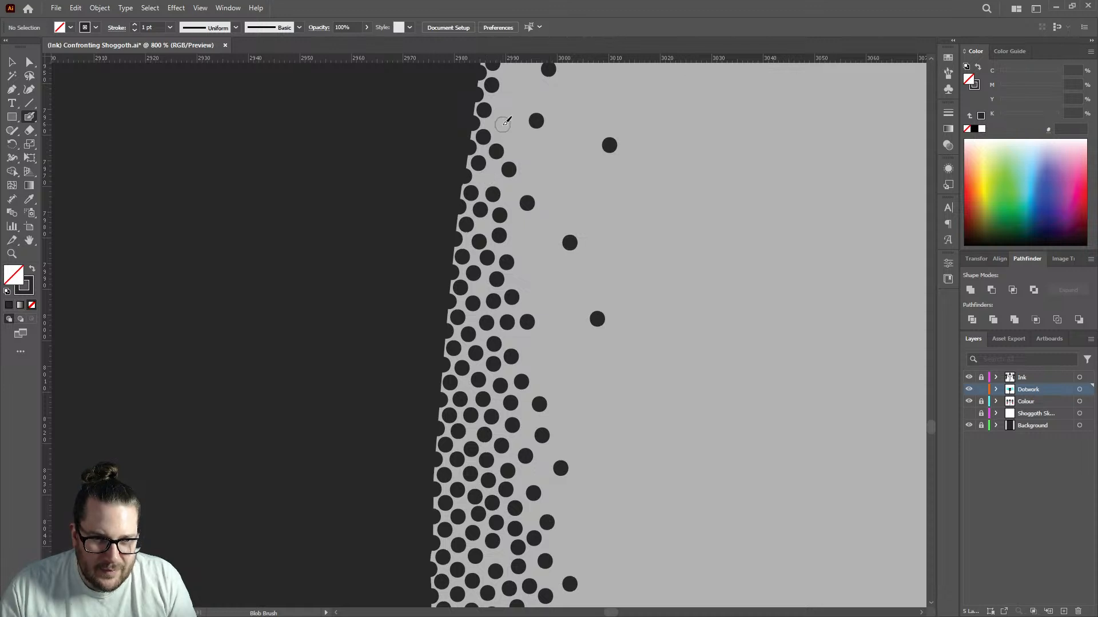
{"action": "left_click", "coordinate": [505, 101]}
{"action": "left_click", "coordinate": [511, 76]}
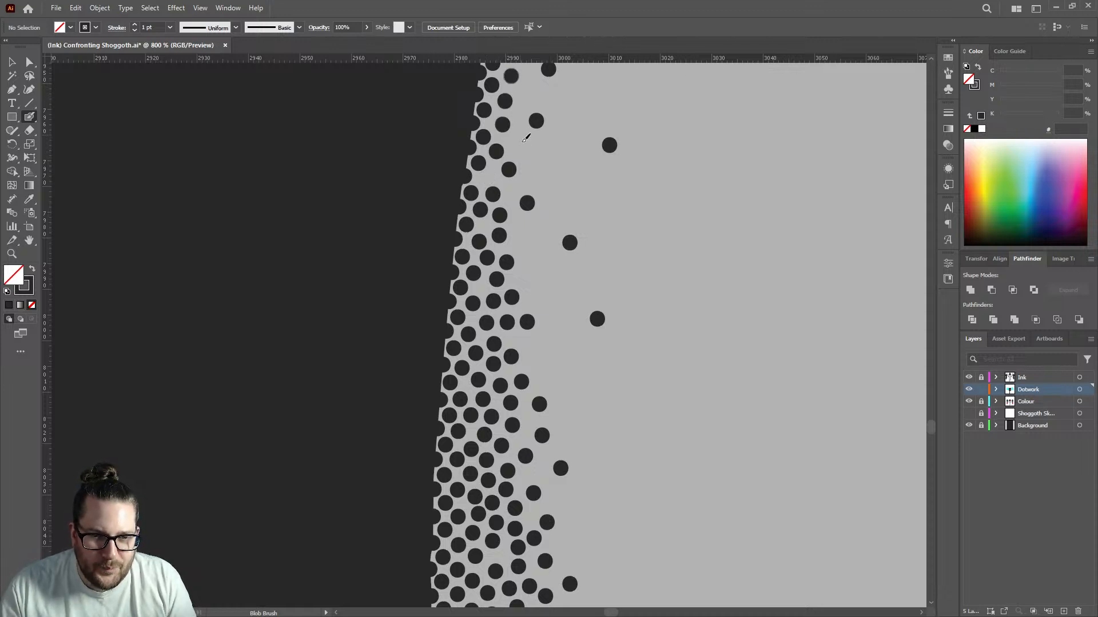
Fill the gaps along the upper part of the band and feather its outer side with more widely spaced dots.
{"action": "left_click", "coordinate": [518, 146]}
{"action": "left_click", "coordinate": [510, 190]}
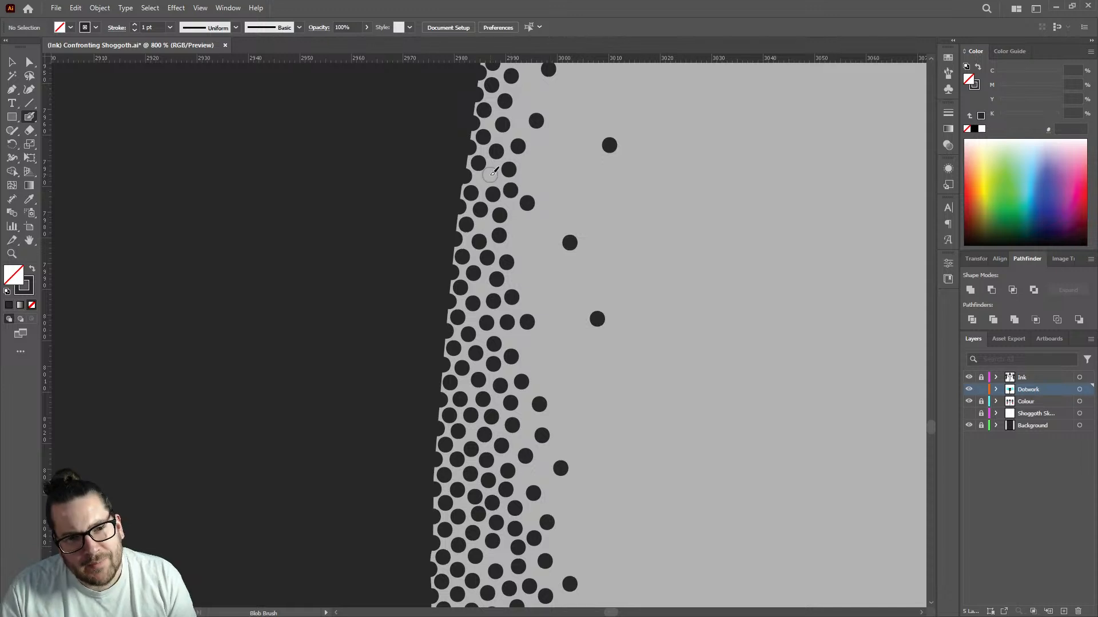
{"action": "left_click", "coordinate": [492, 176]}
{"action": "left_click", "coordinate": [531, 175]}
{"action": "left_click", "coordinate": [517, 221]}
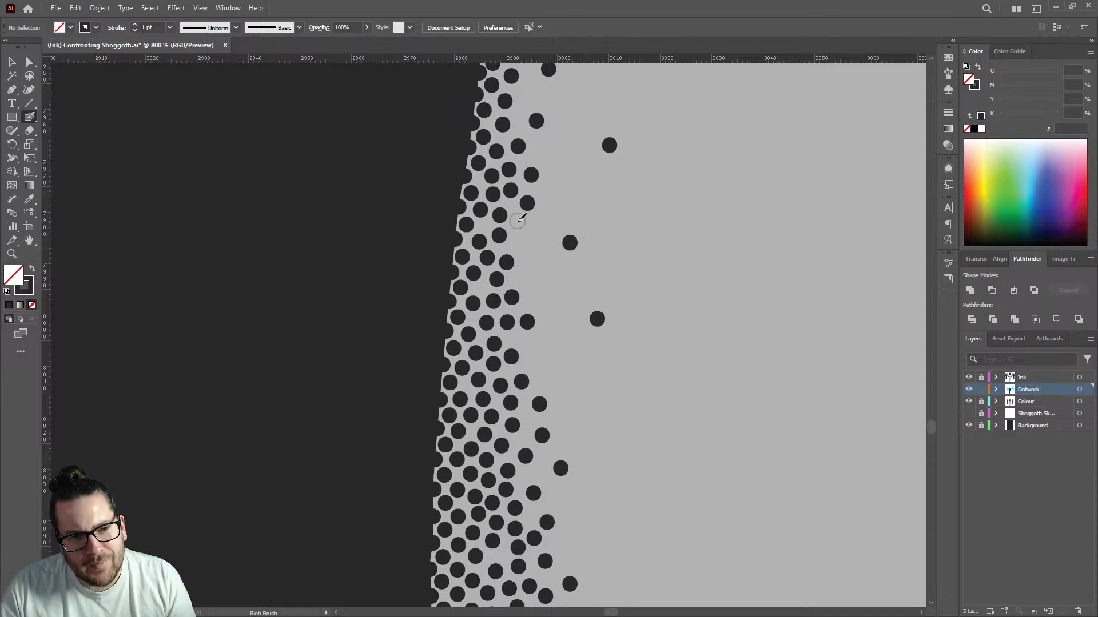
{"action": "left_click", "coordinate": [520, 246]}
{"action": "left_click", "coordinate": [531, 281]}
{"action": "left_click", "coordinate": [541, 219]}
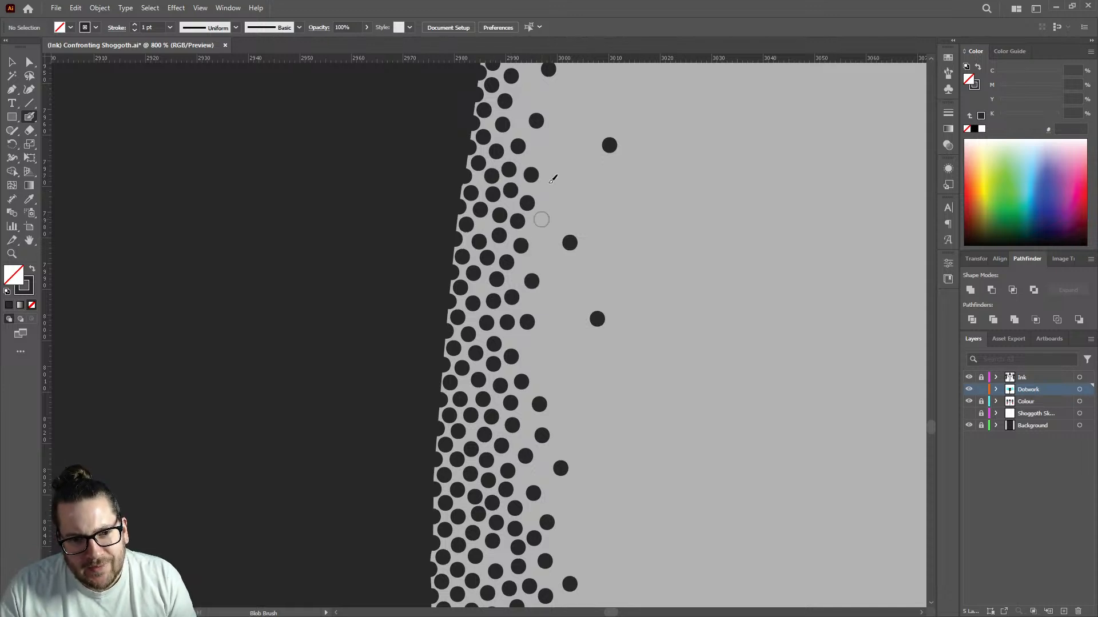
{"action": "left_click", "coordinate": [541, 155]}
{"action": "left_click", "coordinate": [529, 94]}
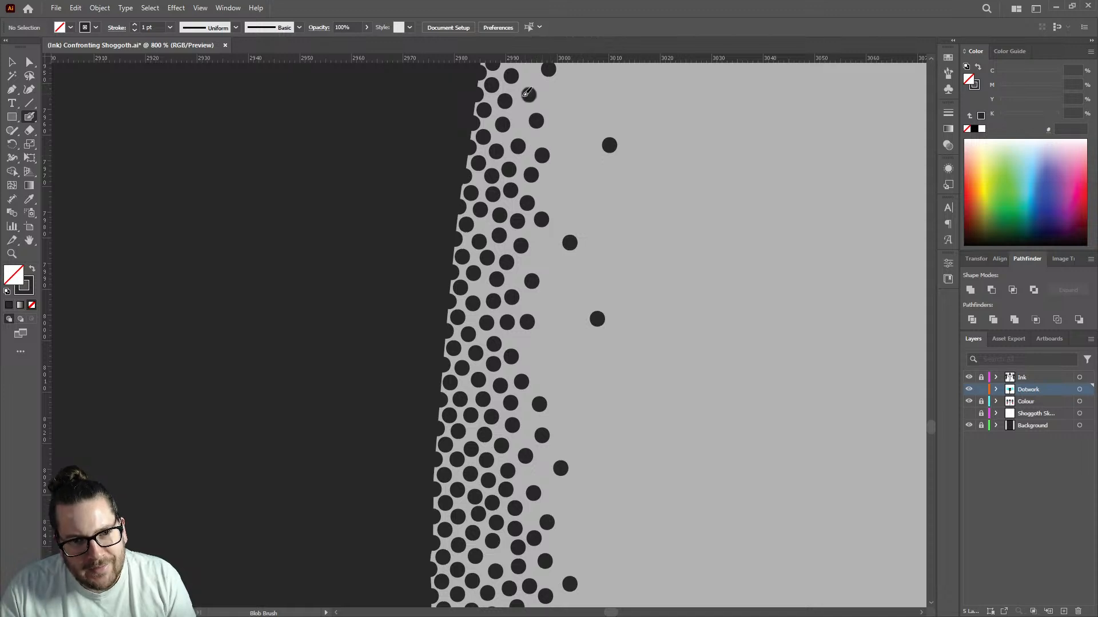
Thicken the next thin stretch further up the calf with a staggered column of dots beside the edge rows.
{"action": "scroll", "coordinate": [468, 348], "scroll_direction": "down", "scroll_amount": 4}
{"action": "scroll", "coordinate": [468, 349], "scroll_direction": "up", "scroll_amount": 5}
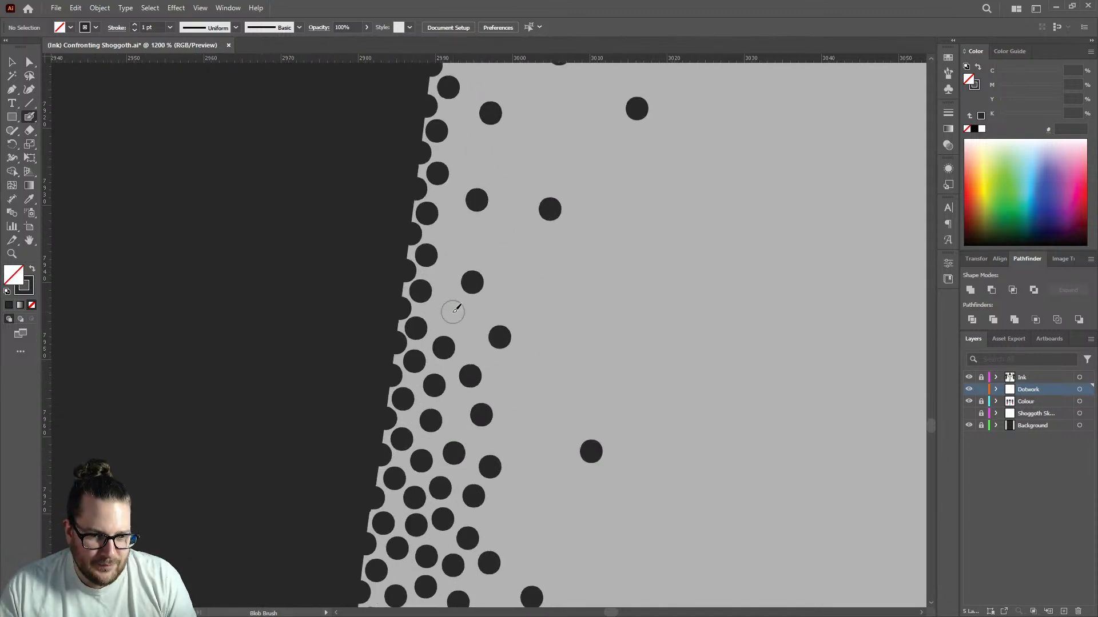
{"action": "left_click", "coordinate": [439, 311]}
{"action": "left_click", "coordinate": [471, 327]}
{"action": "left_click", "coordinate": [445, 276]}
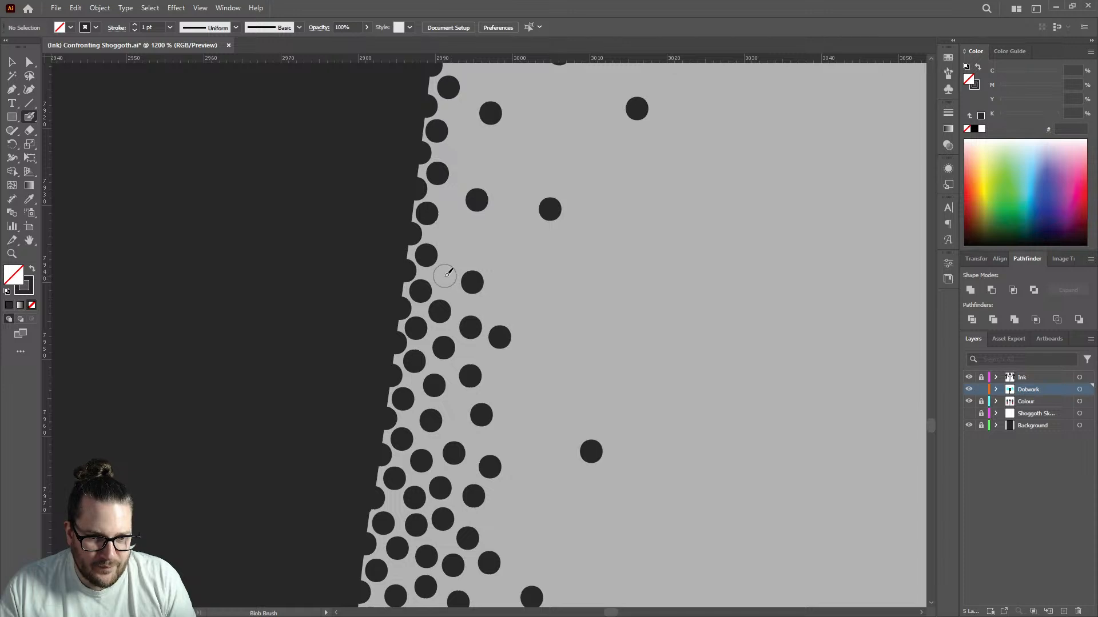
{"action": "left_click", "coordinate": [447, 234]}
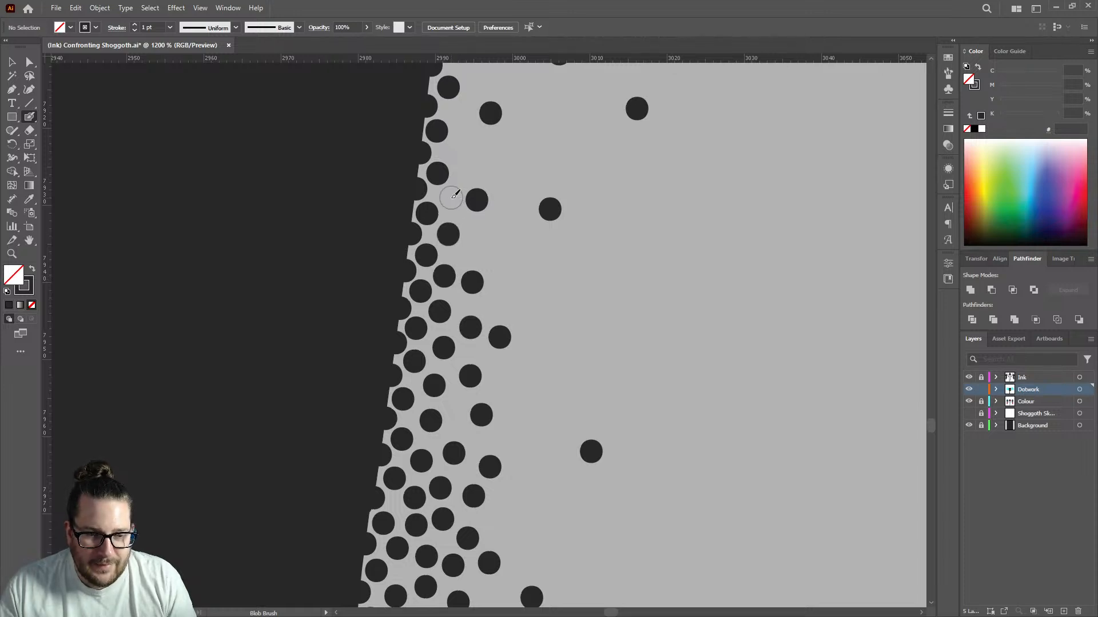
{"action": "left_click", "coordinate": [451, 198]}
{"action": "left_click", "coordinate": [455, 153]}
{"action": "left_click", "coordinate": [459, 113]}
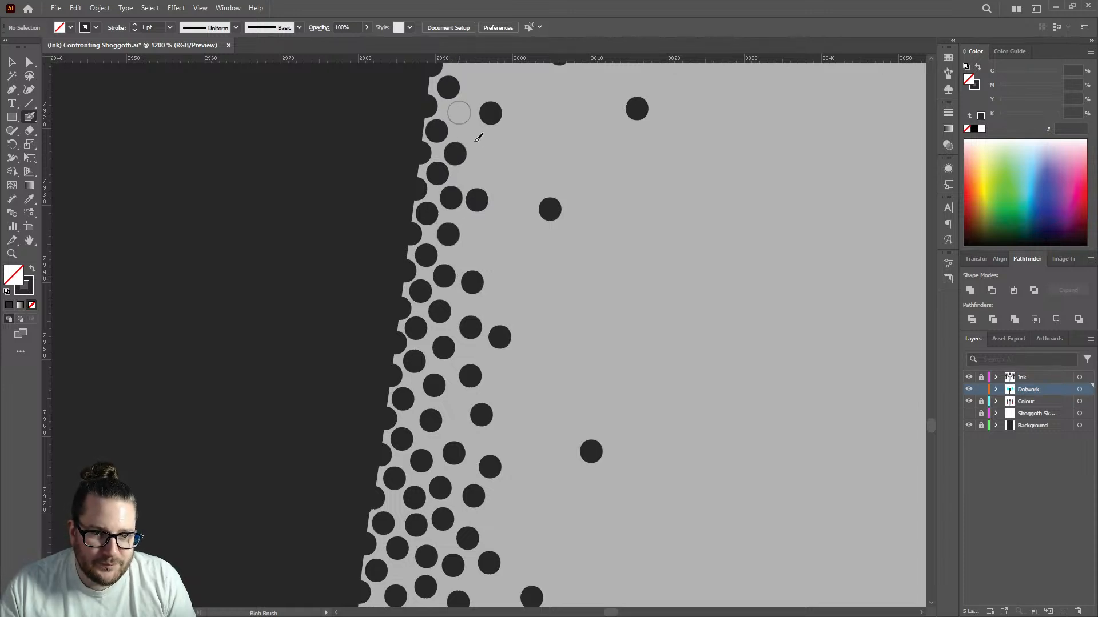
Build up the outer side of this stretch with dots in its gaps, plus a few spaced farther out.
{"action": "left_click", "coordinate": [493, 170]}
{"action": "left_click", "coordinate": [471, 252]}
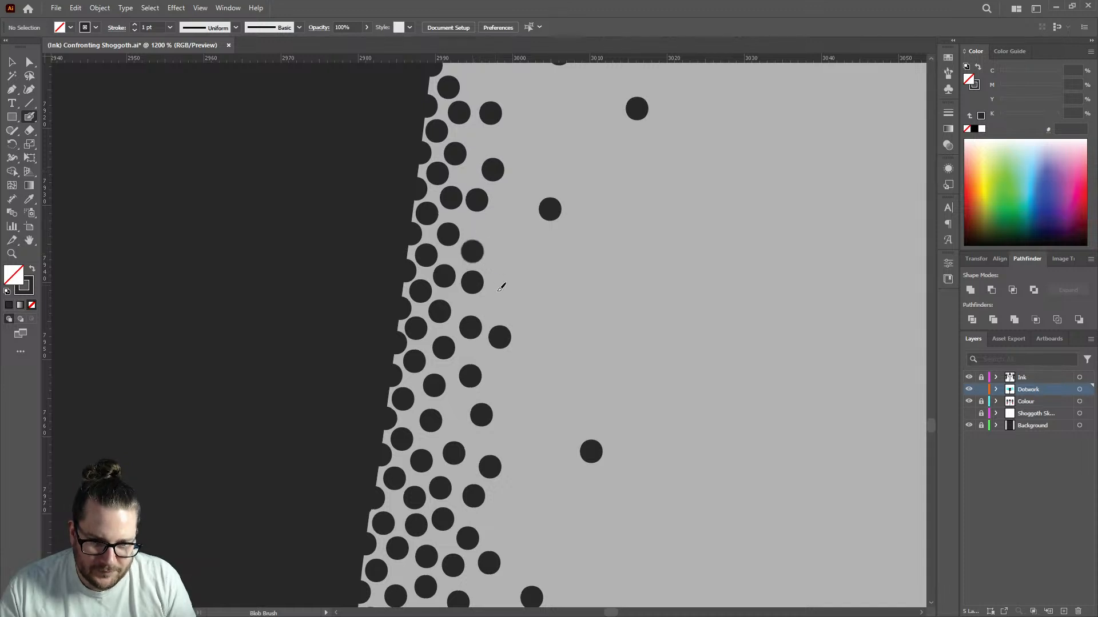
{"action": "left_click", "coordinate": [501, 304]}
{"action": "left_click", "coordinate": [500, 236]}
{"action": "left_click", "coordinate": [505, 199]}
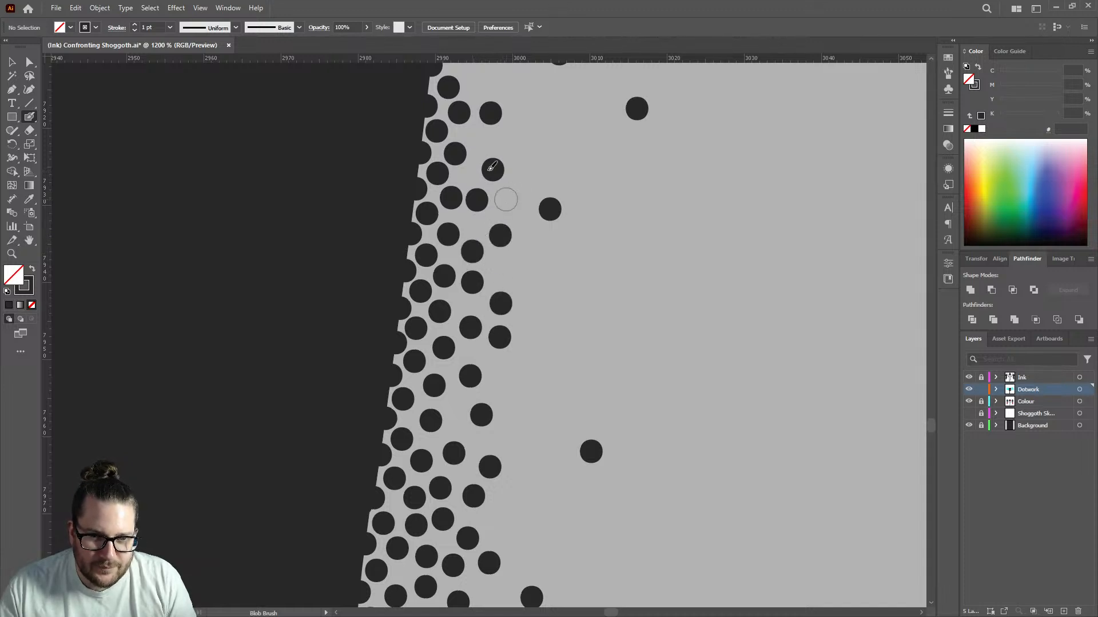
{"action": "left_click", "coordinate": [482, 139]}
{"action": "left_click", "coordinate": [540, 145]}
Fill the sparse gap just above the thickened stretch with dots linking it to the isolated ones.
{"action": "scroll", "coordinate": [448, 291], "scroll_direction": "down", "scroll_amount": 6}
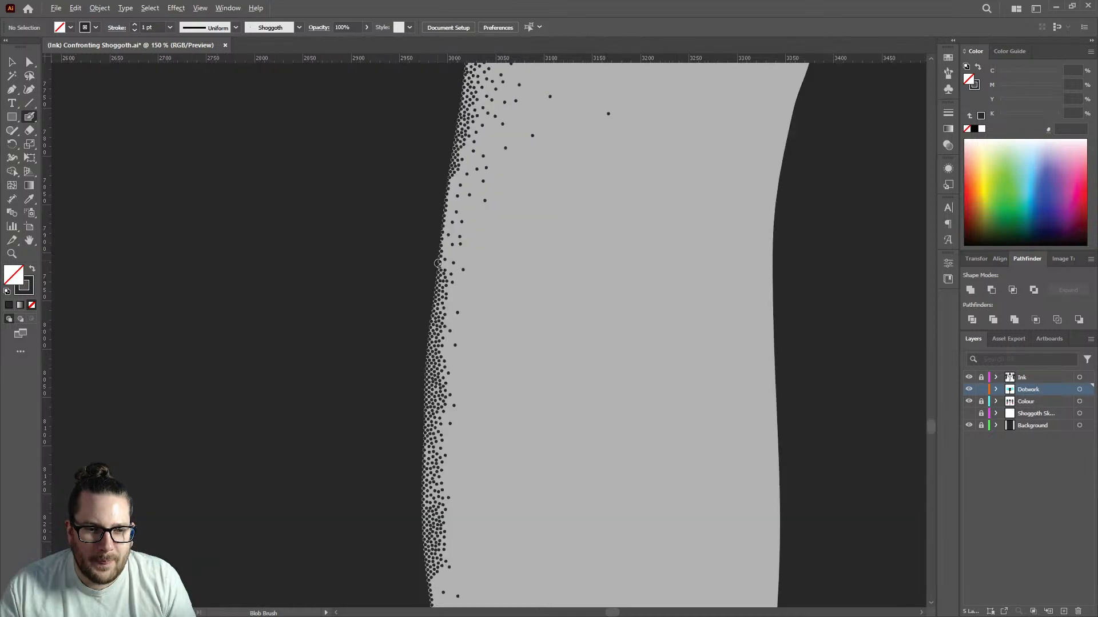
{"action": "scroll", "coordinate": [455, 284], "scroll_direction": "up", "scroll_amount": 7}
{"action": "left_click", "coordinate": [455, 284]}
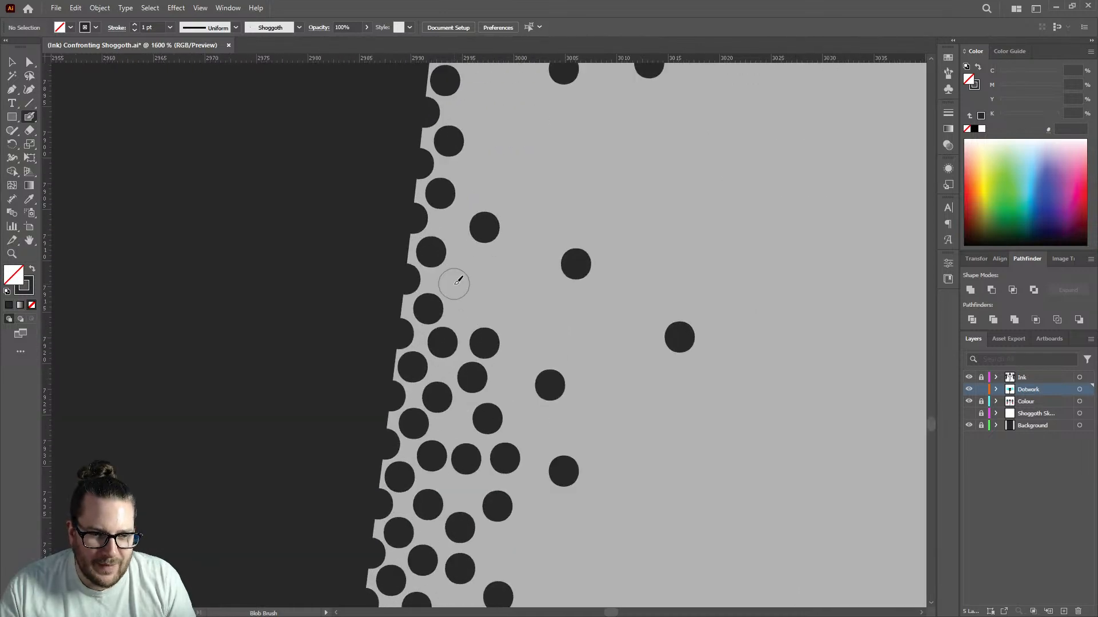
{"action": "left_click", "coordinate": [490, 304]}
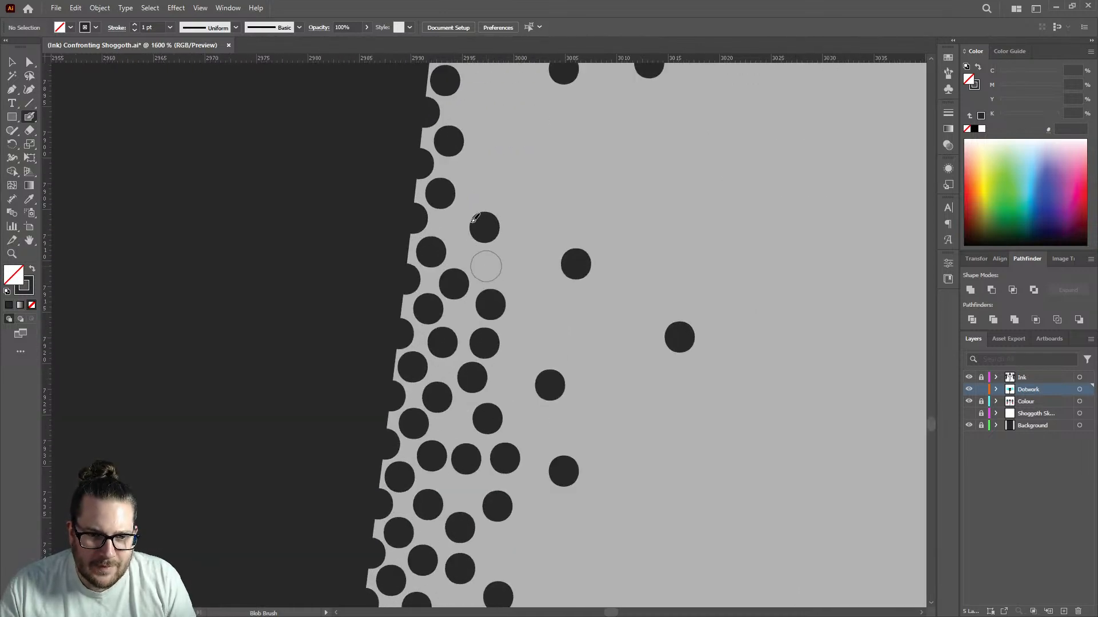
{"action": "left_click", "coordinate": [486, 266]}
{"action": "left_click", "coordinate": [481, 179]}
Carry the stippling further up the calf's edge with dots between the edge row and the scattered outer dots.
{"action": "scroll", "coordinate": [499, 274], "scroll_direction": "down", "scroll_amount": 3}
{"action": "scroll", "coordinate": [499, 273], "scroll_direction": "up", "scroll_amount": 4}
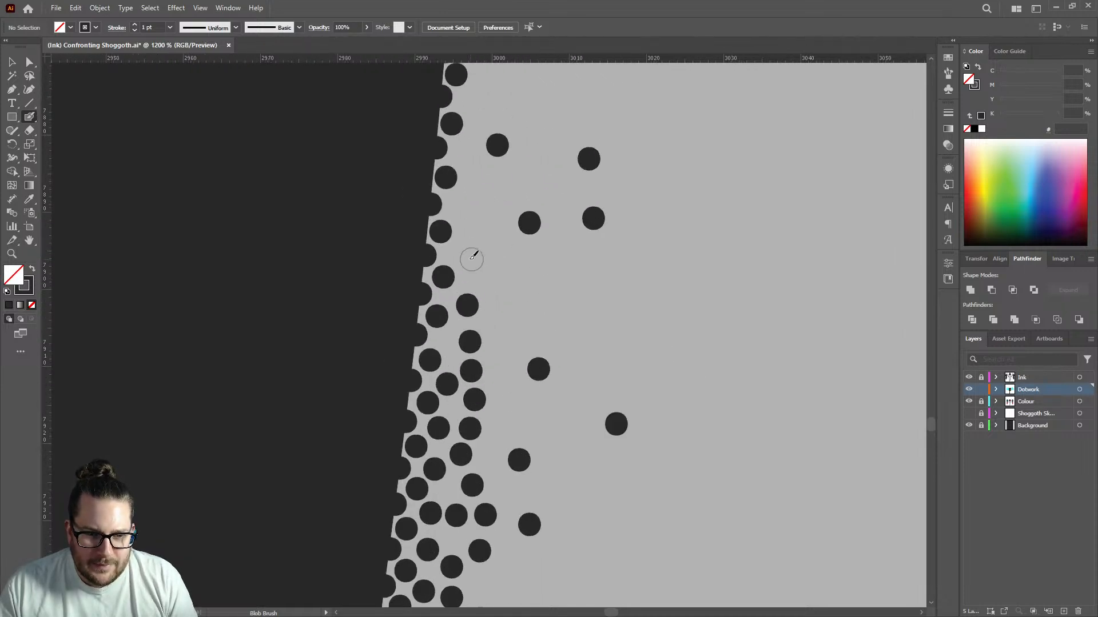
{"action": "left_click", "coordinate": [467, 258]}
{"action": "left_click", "coordinate": [465, 207]}
{"action": "left_click", "coordinate": [493, 188]}
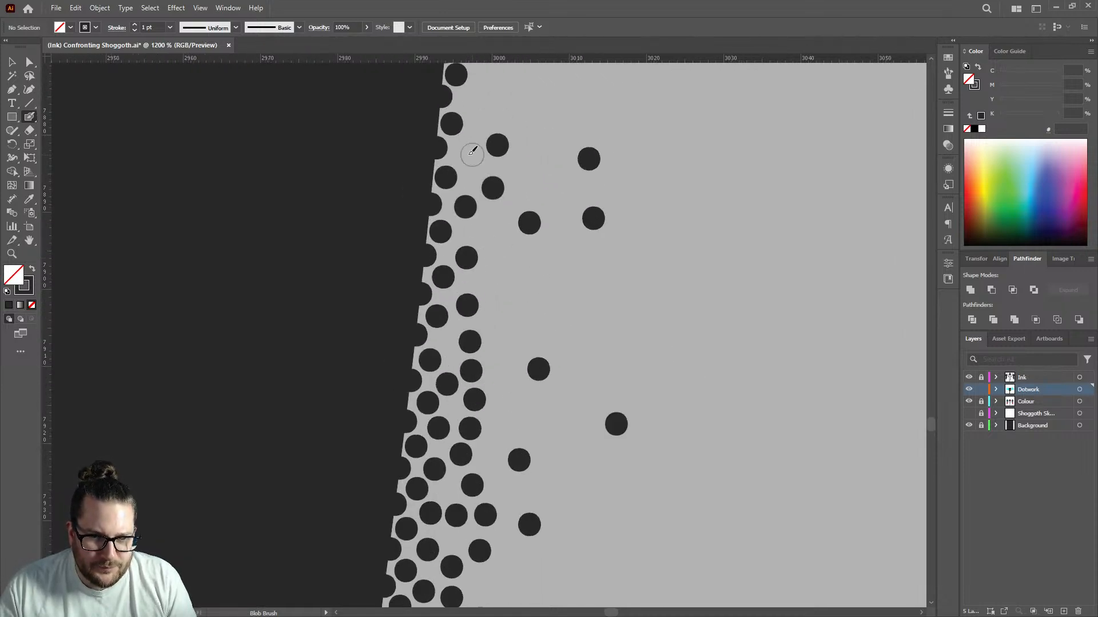
{"action": "left_click", "coordinate": [467, 154]}
{"action": "left_click", "coordinate": [474, 103]}
Place an outer column of spaced dots alongside the extended stippling to fill its remaining gaps.
{"action": "left_click", "coordinate": [499, 292]}
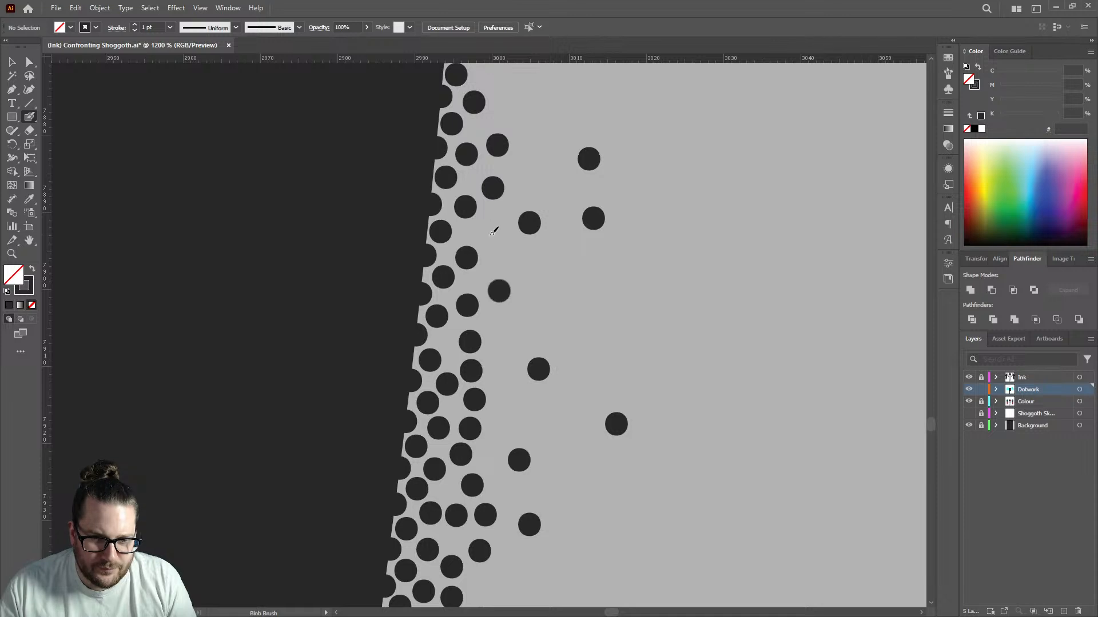
{"action": "left_click", "coordinate": [492, 231]}
{"action": "left_click", "coordinate": [506, 357]}
{"action": "left_click", "coordinate": [502, 413]}
{"action": "left_click", "coordinate": [492, 458]}
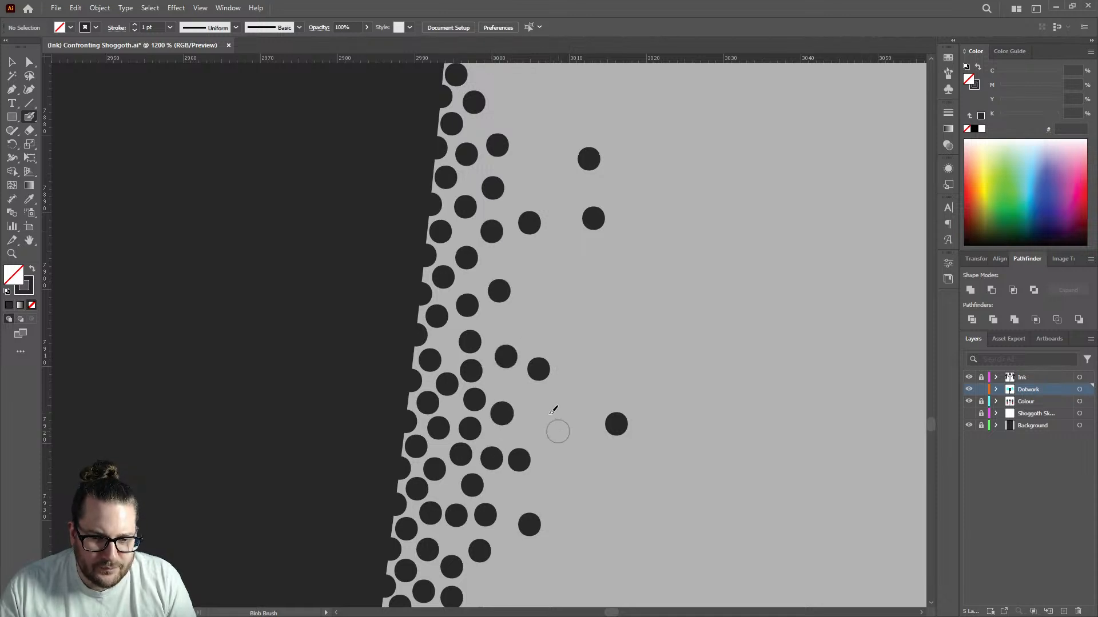
Scatter four widely spaced dots beyond the outer column to fade the shading into the plain grey.
{"action": "left_click", "coordinate": [558, 431]}
{"action": "left_click", "coordinate": [532, 301]}
{"action": "left_click", "coordinate": [583, 339]}
{"action": "left_click", "coordinate": [561, 186]}
Add a second row of dots beside the edge row in the upper part of the sparse stretch along the left calf.
{"action": "scroll", "coordinate": [523, 286], "scroll_direction": "down", "scroll_amount": 5}
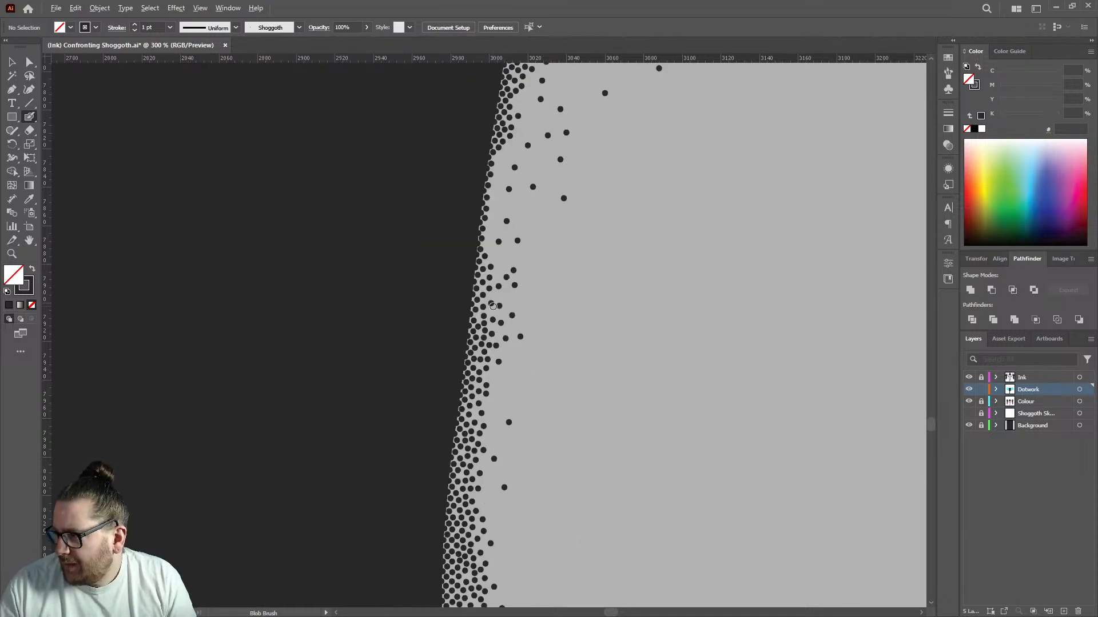
{"action": "scroll", "coordinate": [471, 237], "scroll_direction": "up", "scroll_amount": 3}
{"action": "scroll", "coordinate": [471, 236], "scroll_direction": "up", "scroll_amount": 1}
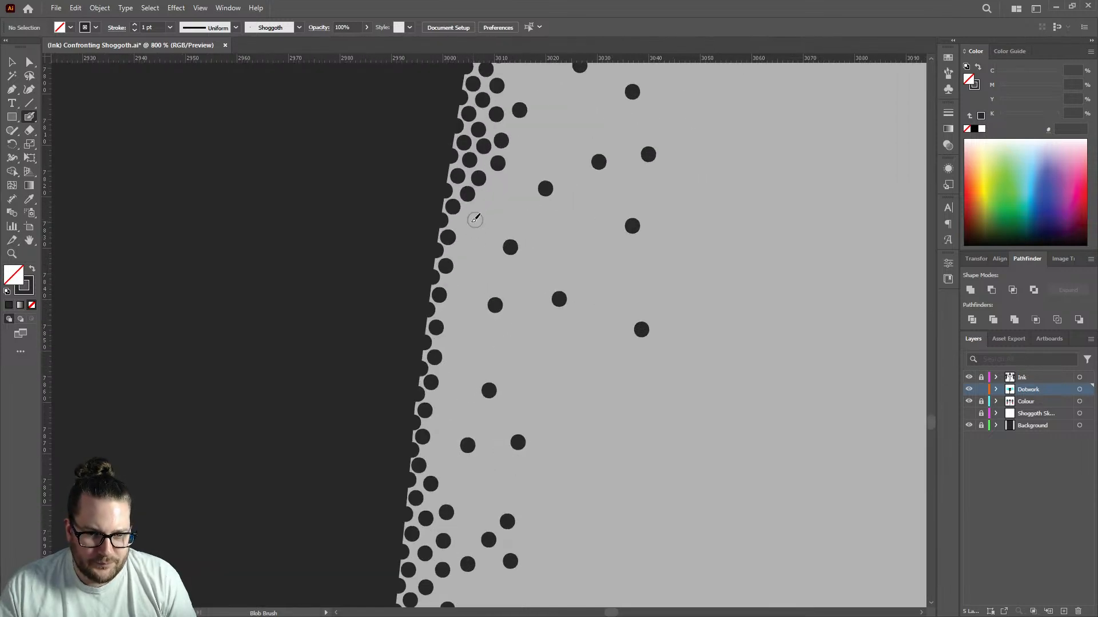
{"action": "left_click", "coordinate": [460, 255]}
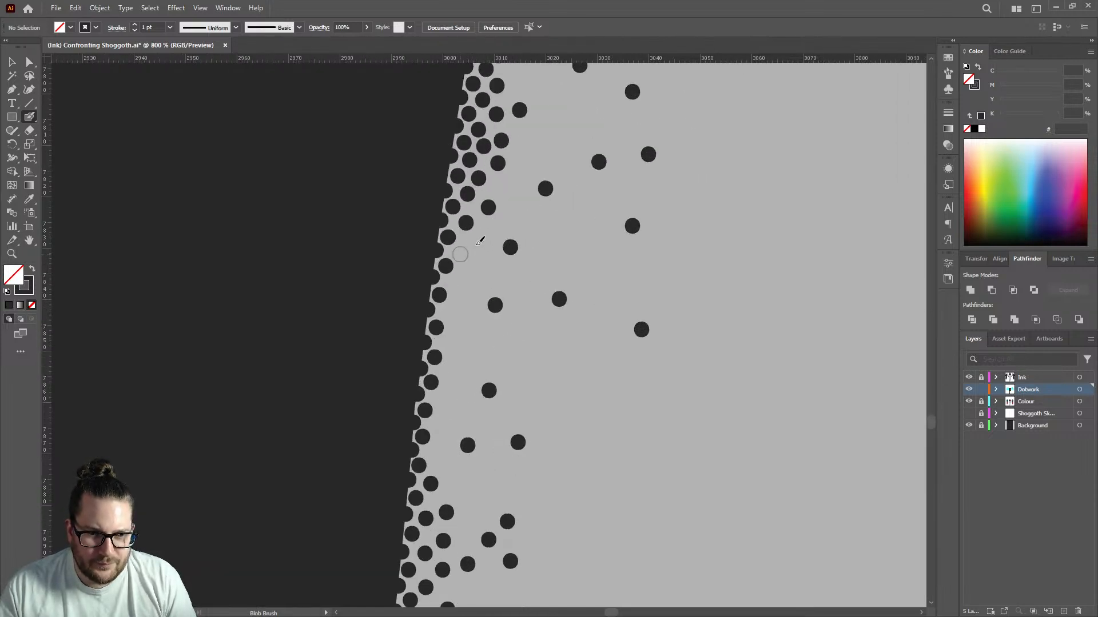
{"action": "left_click", "coordinate": [480, 241]}
{"action": "left_click", "coordinate": [455, 284]}
{"action": "left_click", "coordinate": [448, 313]}
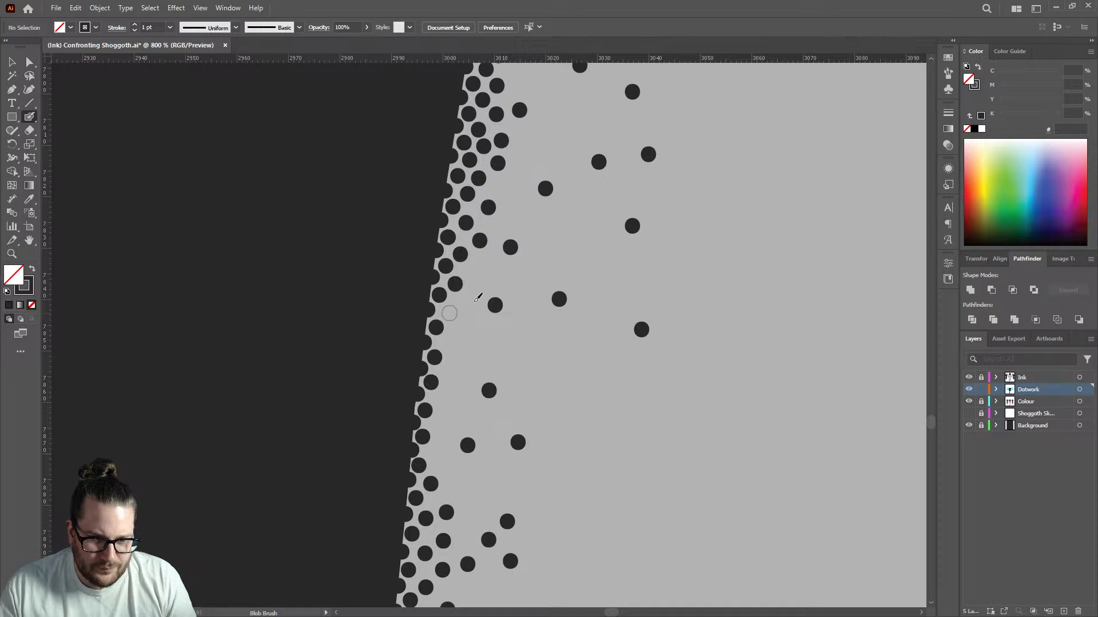
{"action": "left_click", "coordinate": [479, 275]}
{"action": "left_click", "coordinate": [451, 343]}
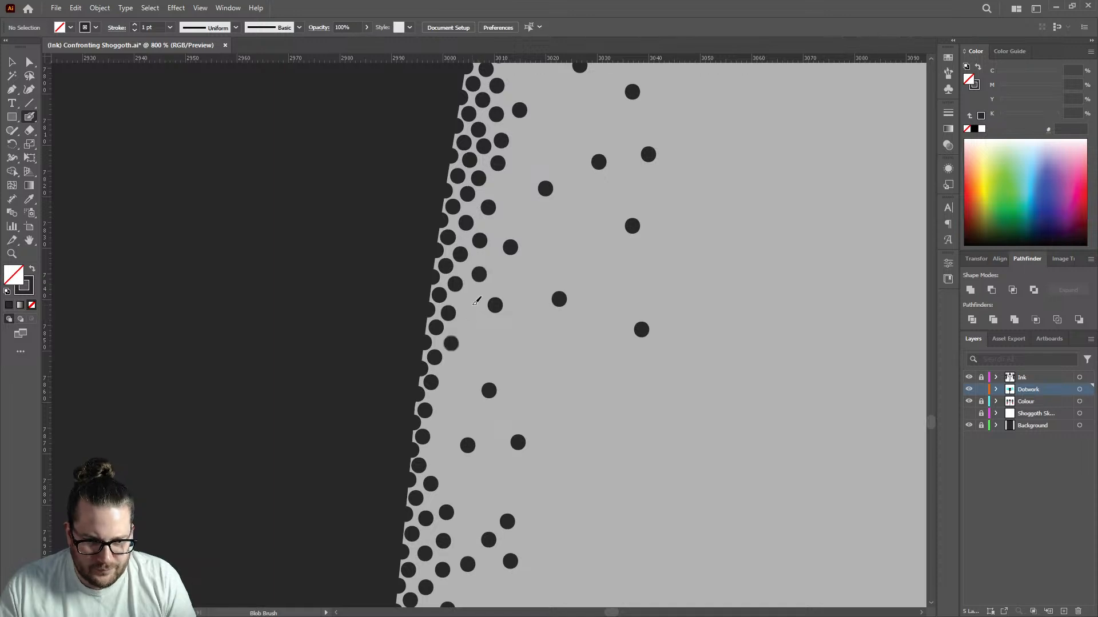
Continue the second row of dots down the calf's edge until it meets the denser stippling below.
{"action": "left_click", "coordinate": [451, 370]}
{"action": "left_click", "coordinate": [444, 401]}
{"action": "left_click", "coordinate": [472, 347]}
{"action": "left_click", "coordinate": [440, 424]}
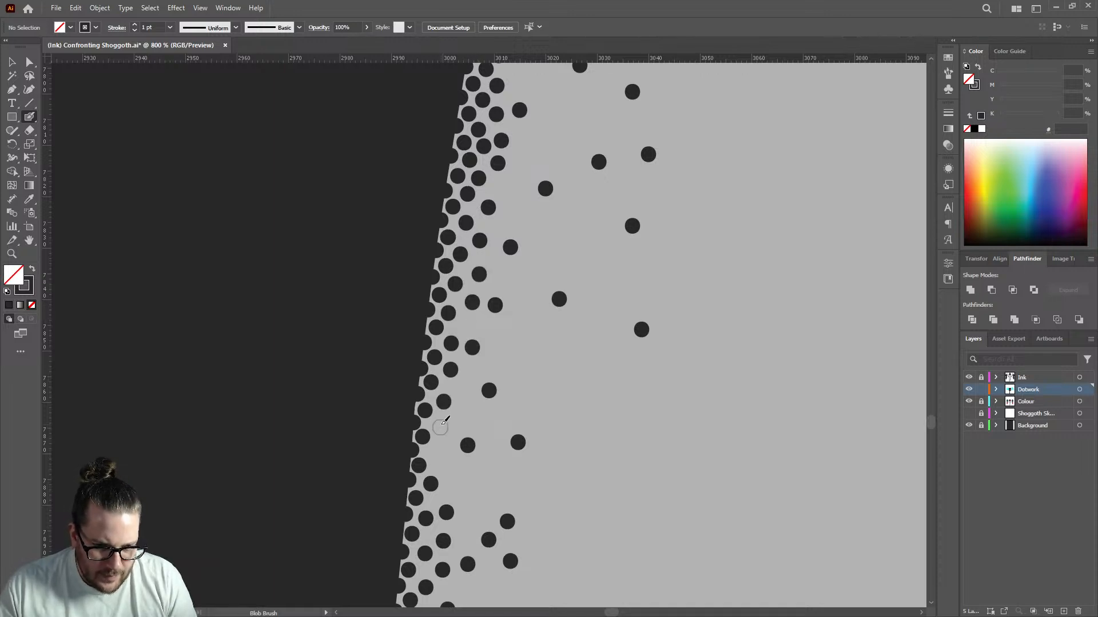
{"action": "left_click", "coordinate": [436, 451]}
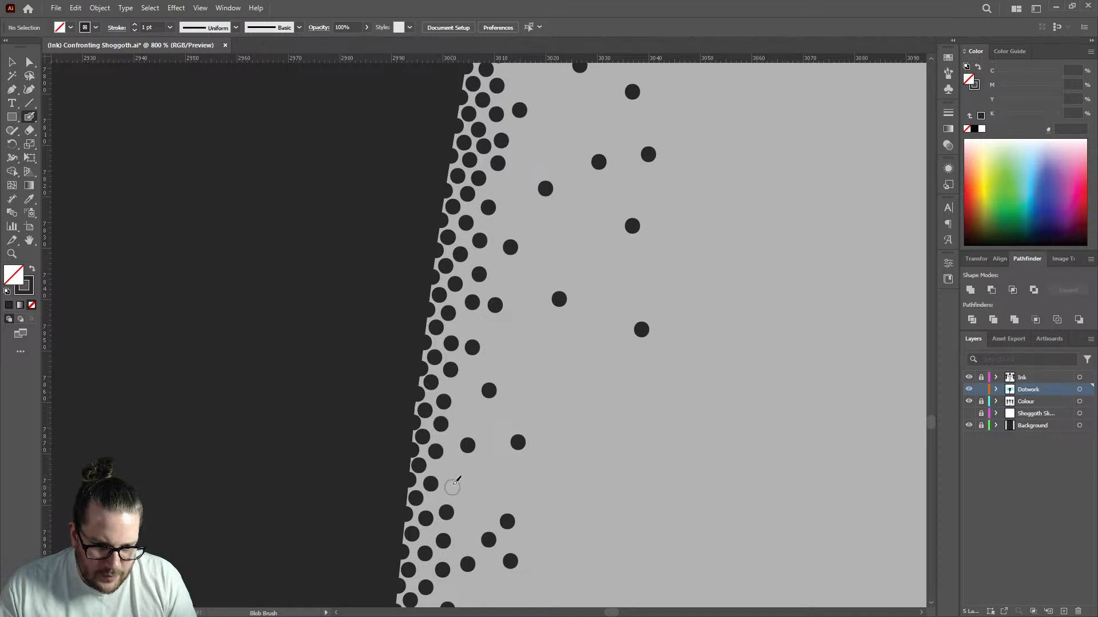
{"action": "left_click", "coordinate": [452, 487]}
Place spaced dots in a third, looser column beside the two edge rows to link them with the isolated dots.
{"action": "left_click", "coordinate": [468, 418]}
{"action": "left_click", "coordinate": [464, 390]}
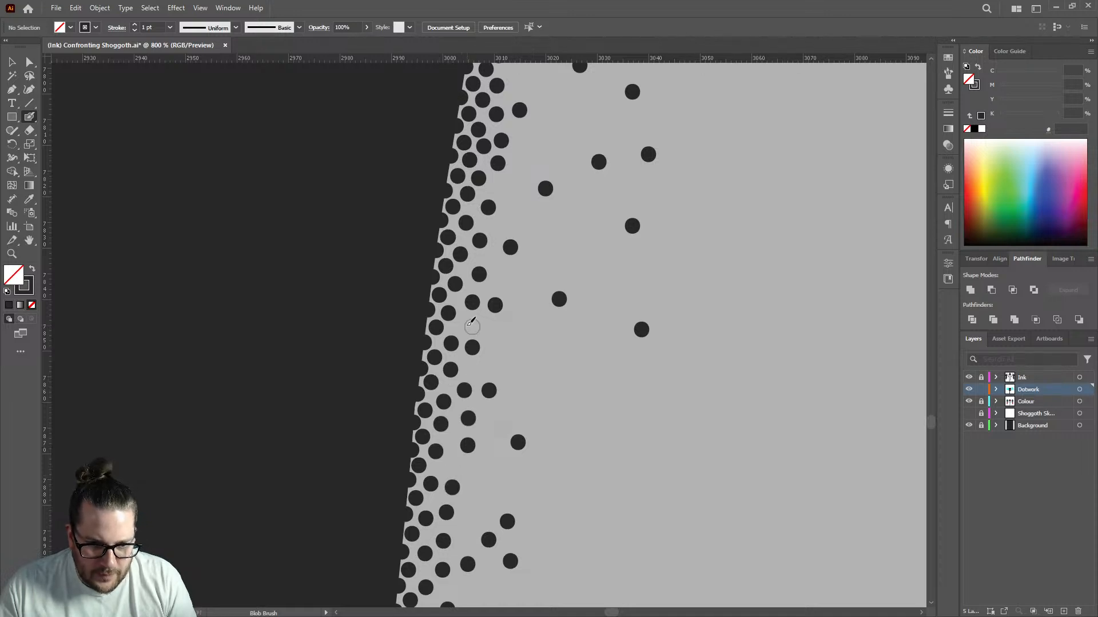
{"action": "left_click", "coordinate": [466, 324]}
{"action": "left_click", "coordinate": [493, 341]}
{"action": "left_click", "coordinate": [497, 271]}
Save the illustration file with the whole lower figure in view.
{"action": "key", "text": "ctrl+1"}
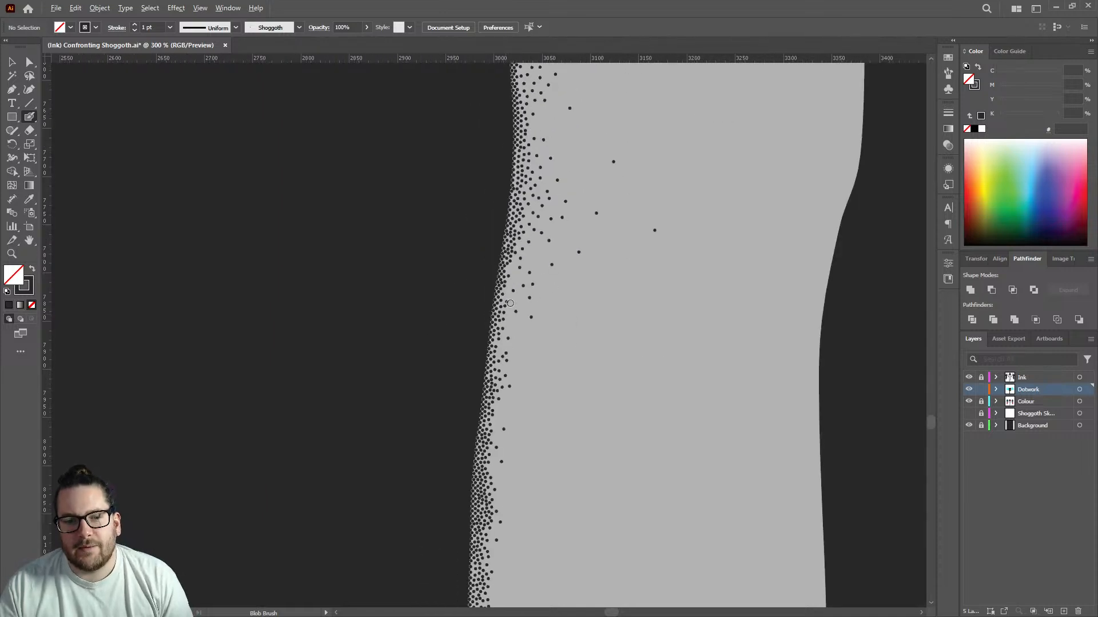
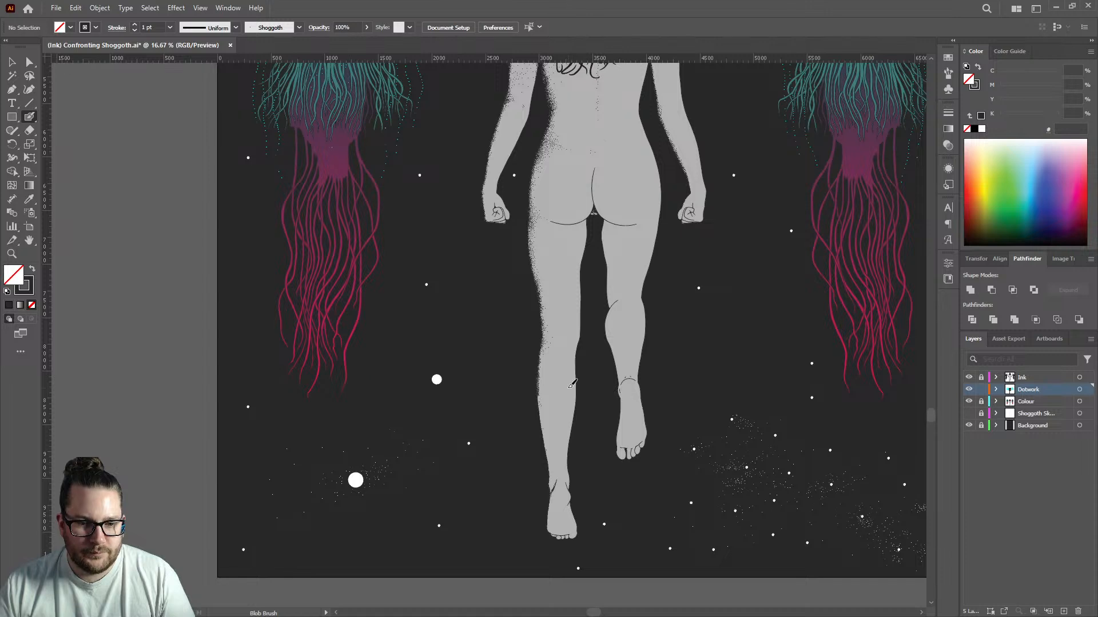
{"action": "key", "text": "v"}
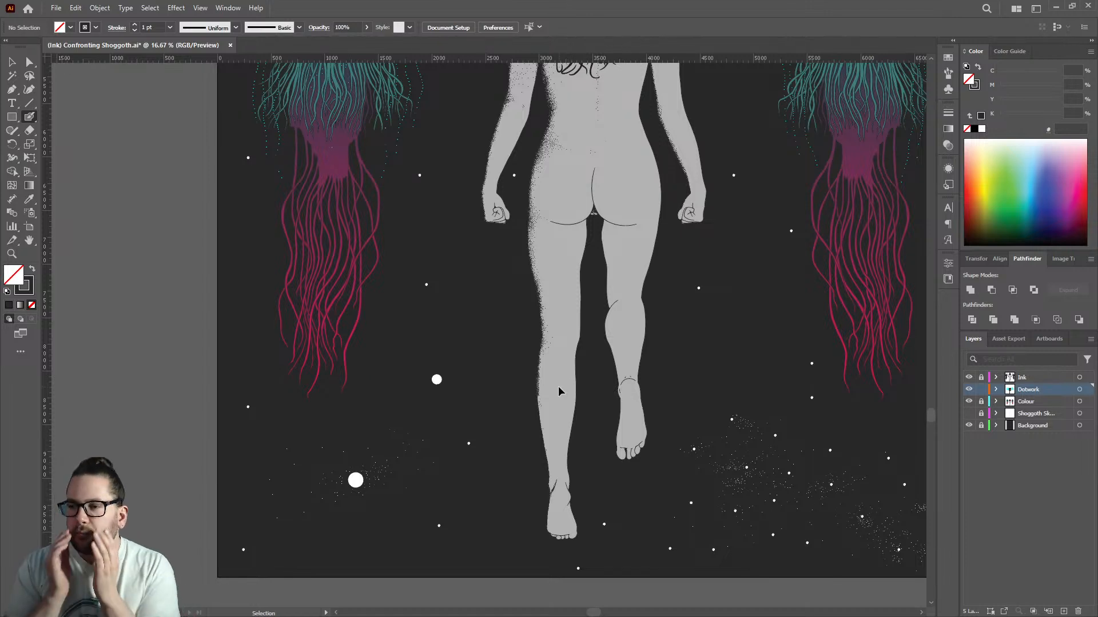
{"action": "key", "text": "ctrl+s"}
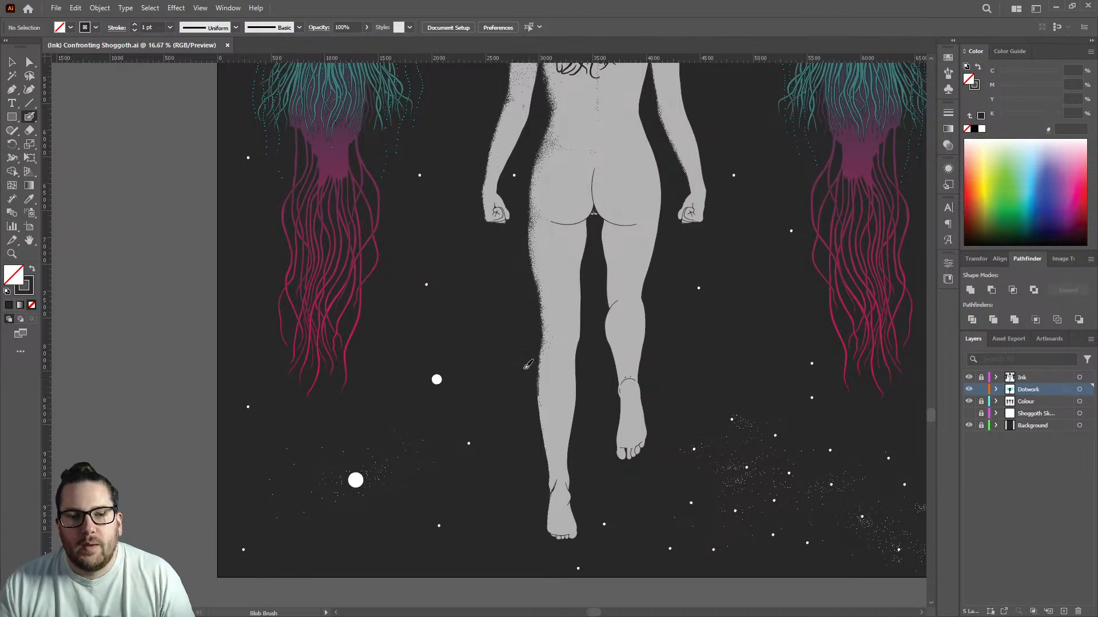
Add spaced dots along the outer side of the stippling just below the knee, filling gaps toward the scattered dots.
{"action": "scroll", "coordinate": [540, 399], "scroll_direction": "up", "scroll_amount": 8}
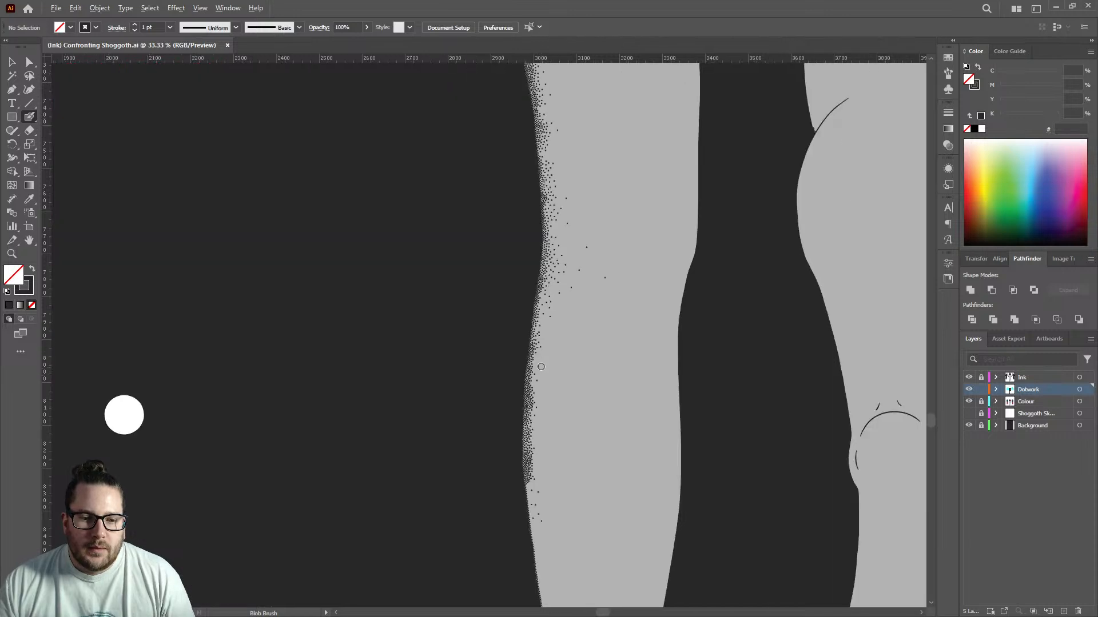
{"action": "scroll", "coordinate": [538, 250], "scroll_direction": "up", "scroll_amount": 3}
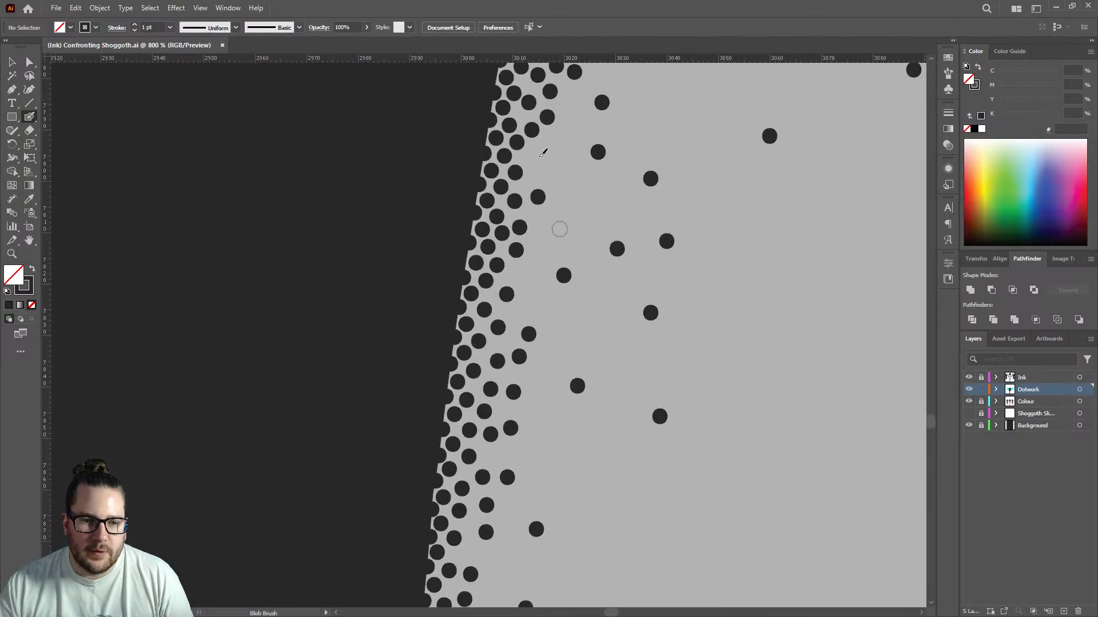
{"action": "left_click", "coordinate": [559, 229]}
{"action": "left_click", "coordinate": [537, 157]}
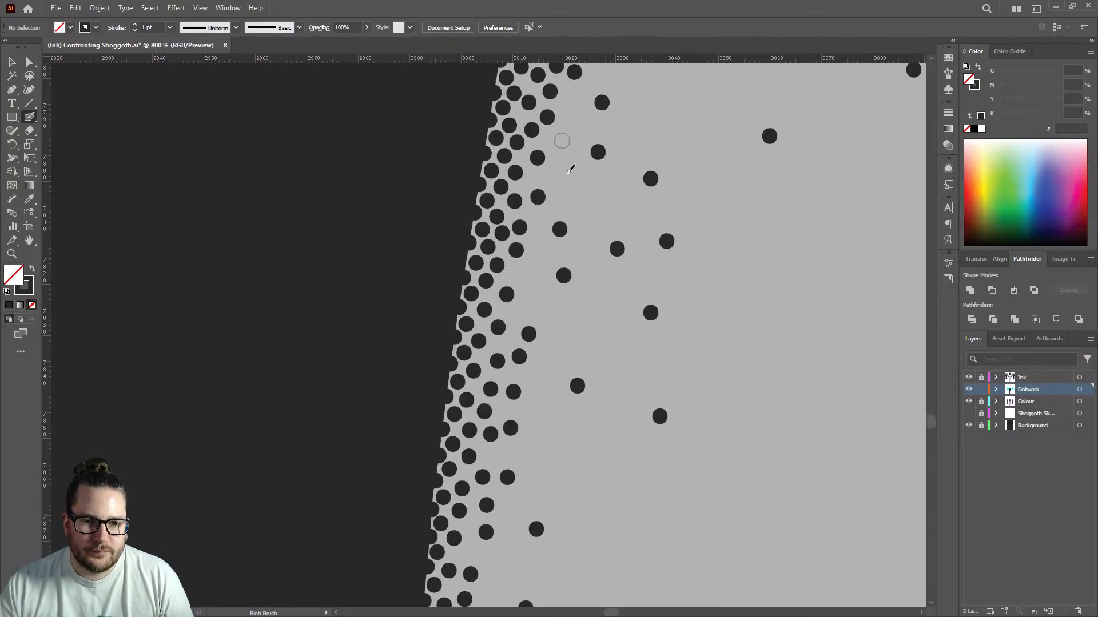
{"action": "left_click", "coordinate": [562, 140]}
{"action": "left_click", "coordinate": [566, 173]}
{"action": "left_click", "coordinate": [523, 271]}
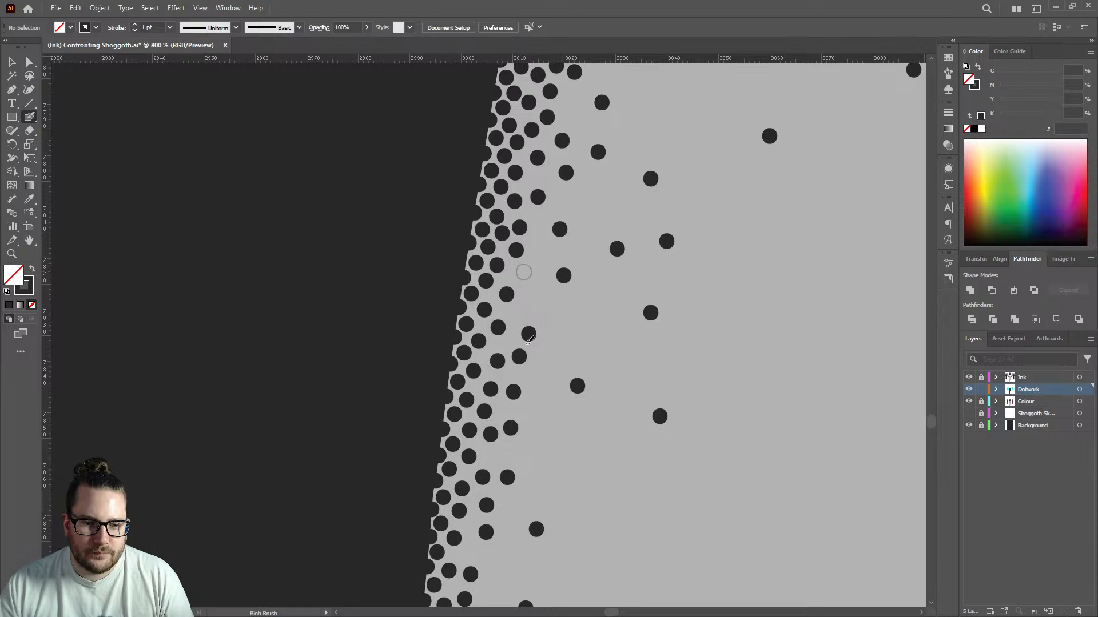
{"action": "left_click", "coordinate": [512, 313]}
Fill the gaps on the outer side of the stippling further down the calf with single dots.
{"action": "scroll", "coordinate": [532, 407], "scroll_direction": "down", "scroll_amount": 3}
{"action": "scroll", "coordinate": [520, 452], "scroll_direction": "up", "scroll_amount": 3}
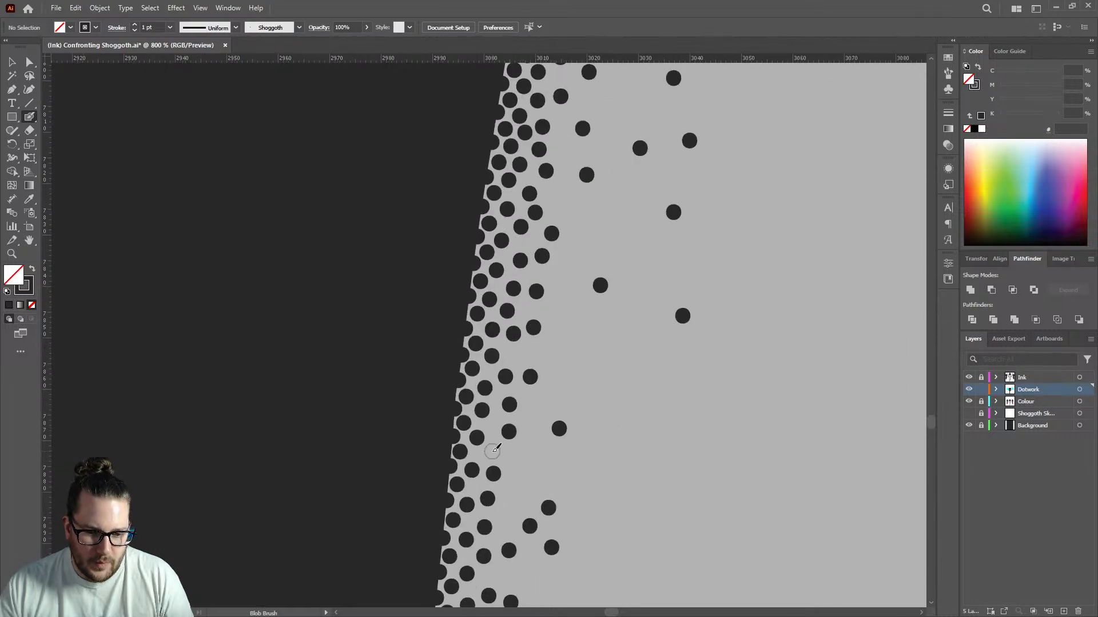
{"action": "left_click", "coordinate": [493, 451]}
{"action": "left_click", "coordinate": [525, 454]}
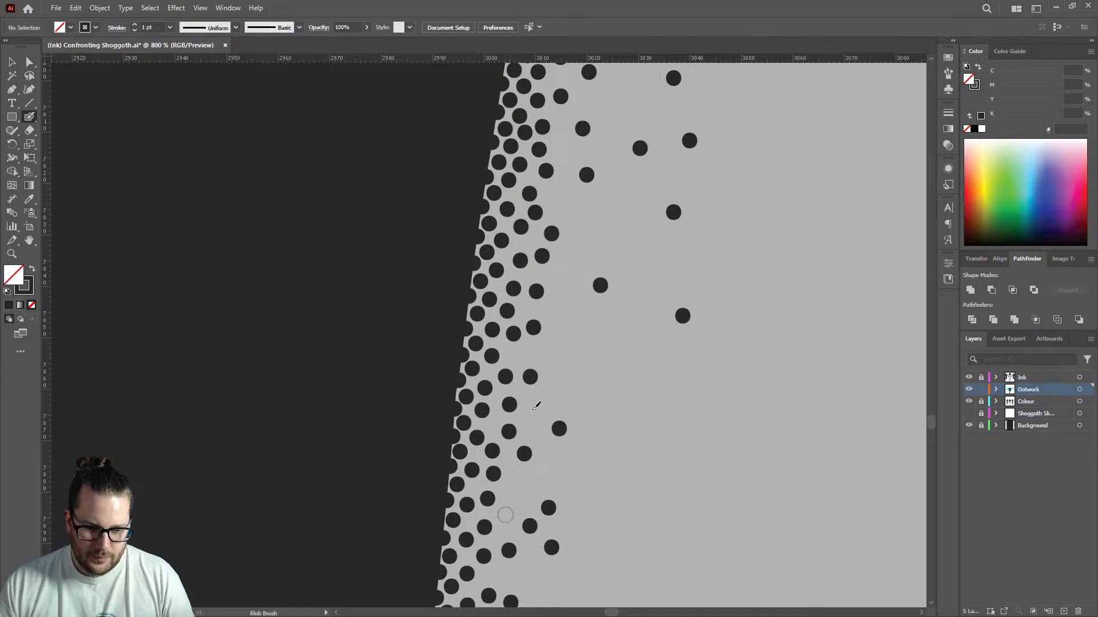
{"action": "left_click", "coordinate": [515, 489]}
{"action": "left_click", "coordinate": [531, 423]}
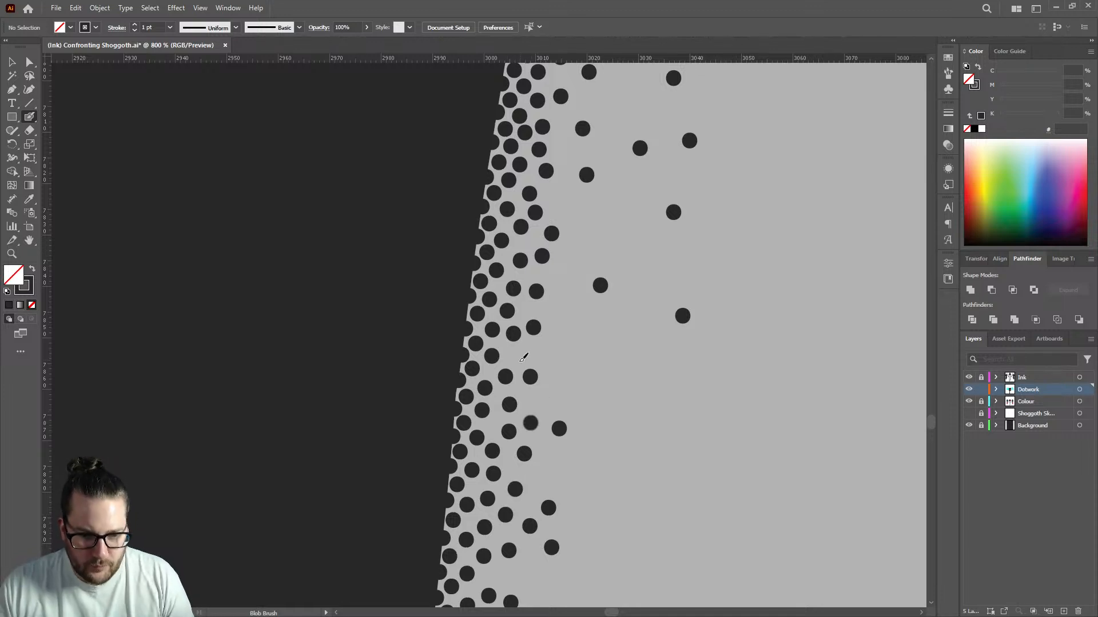
{"action": "left_click", "coordinate": [515, 354]}
Scatter loose dots beyond the thickened calf stippling to fade it gradually into the plain grey.
{"action": "left_click", "coordinate": [560, 359]}
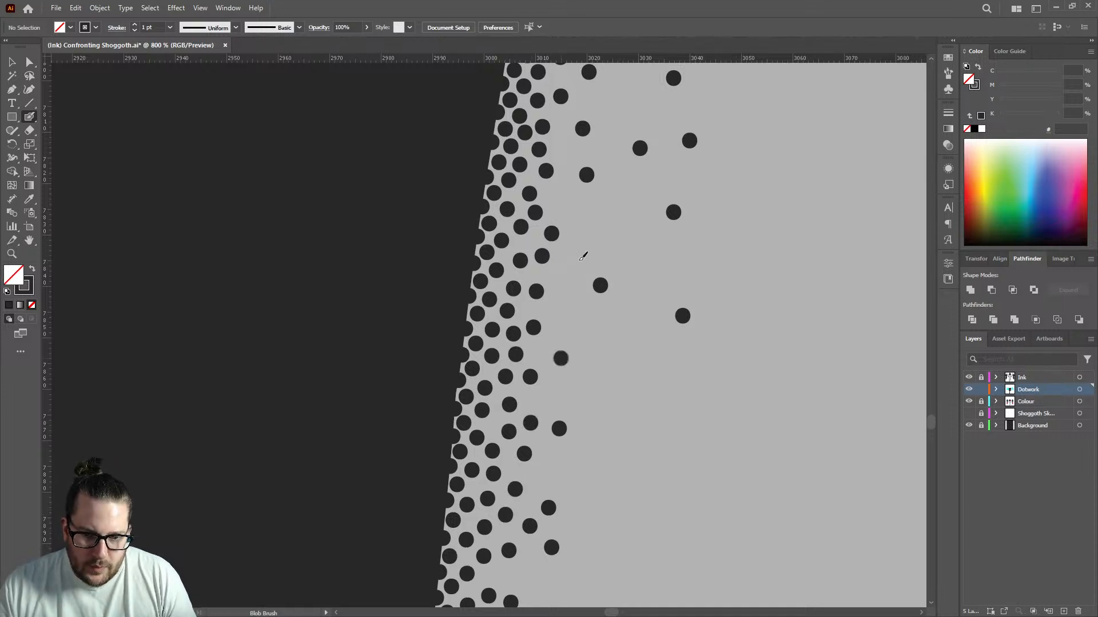
{"action": "left_click", "coordinate": [572, 270]}
{"action": "left_click", "coordinate": [557, 197]}
{"action": "left_click", "coordinate": [593, 228]}
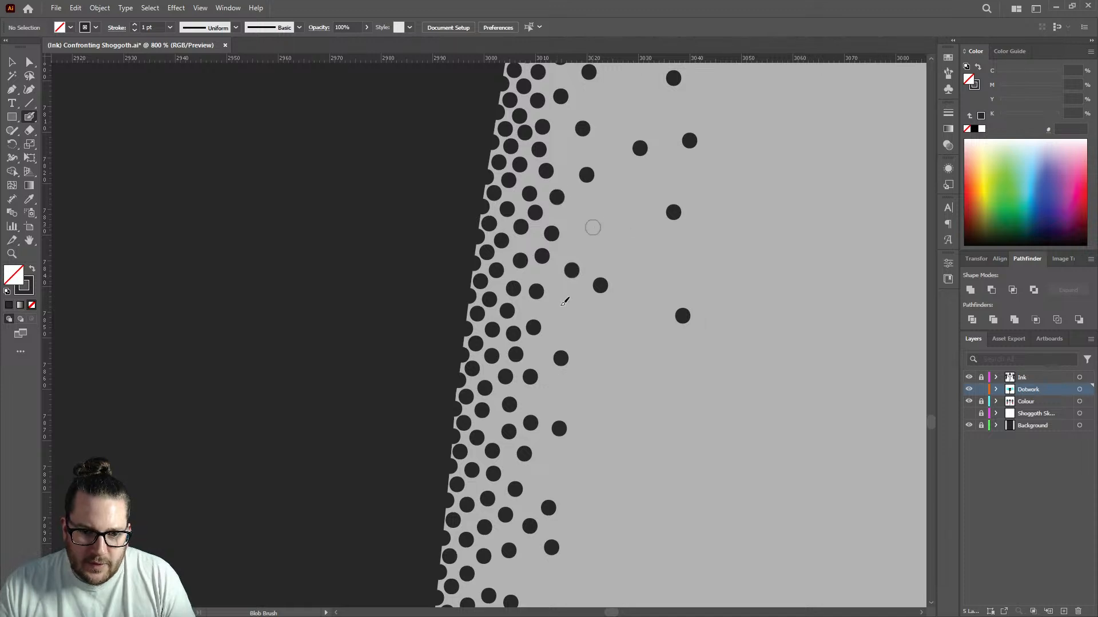
{"action": "left_click", "coordinate": [563, 307]}
{"action": "left_click", "coordinate": [555, 392]}
{"action": "left_click", "coordinate": [613, 331]}
{"action": "scroll", "coordinate": [615, 279], "scroll_direction": "down", "scroll_amount": 2}
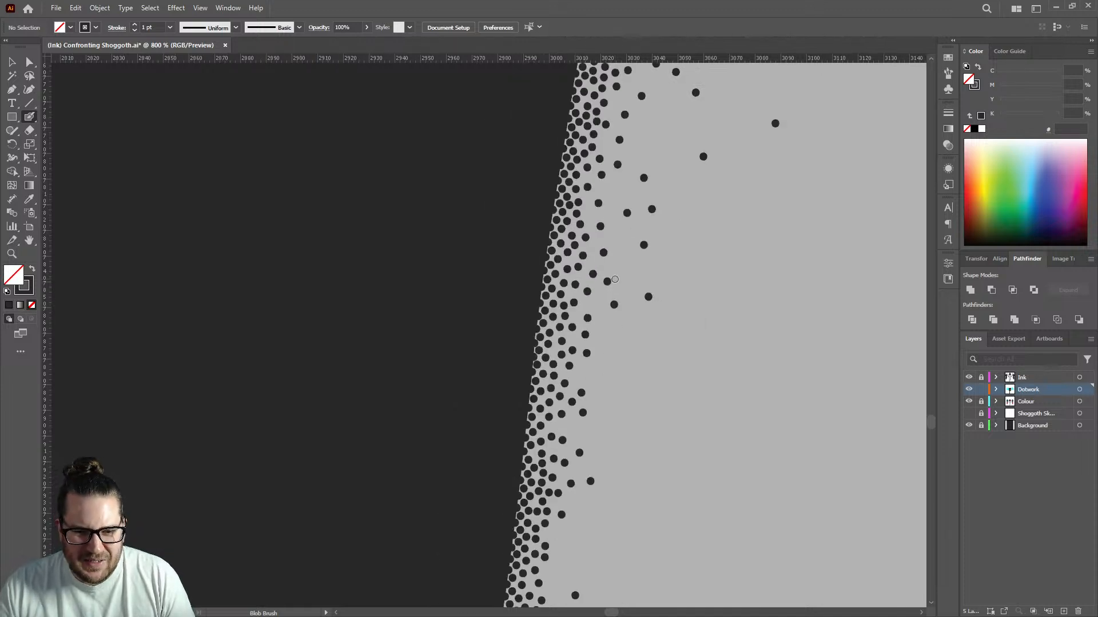
Check the calf's shading gradient and dot the small gaps left between its inner and outer columns.
{"action": "scroll", "coordinate": [640, 274], "scroll_direction": "down", "scroll_amount": 7}
{"action": "scroll", "coordinate": [655, 298], "scroll_direction": "up", "scroll_amount": 5}
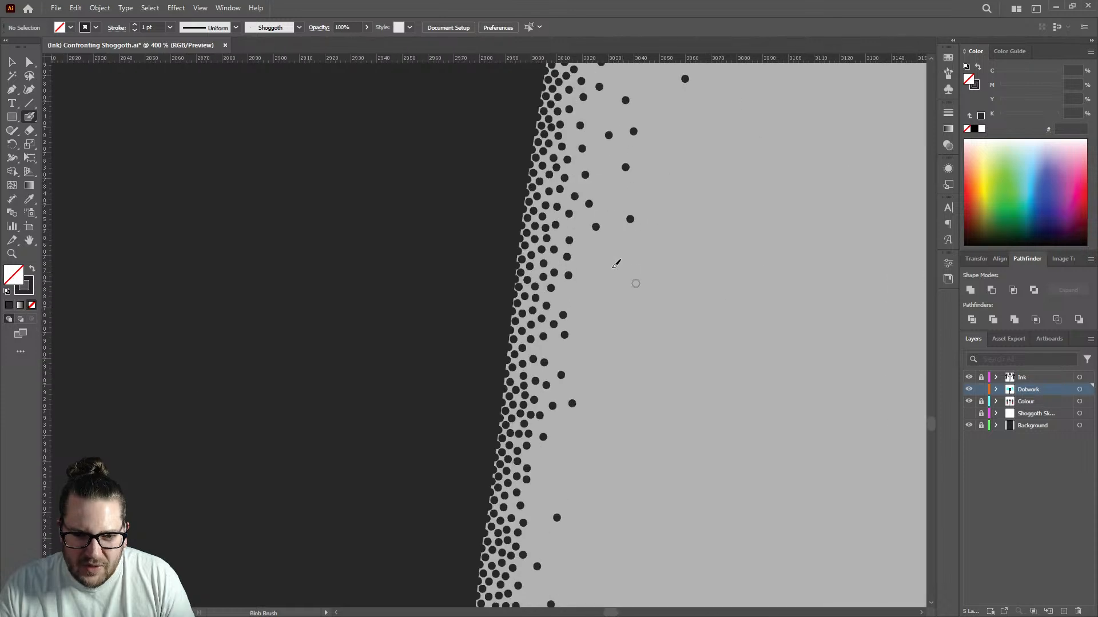
{"action": "left_click", "coordinate": [564, 294]}
{"action": "scroll", "coordinate": [563, 315], "scroll_direction": "down", "scroll_amount": 3}
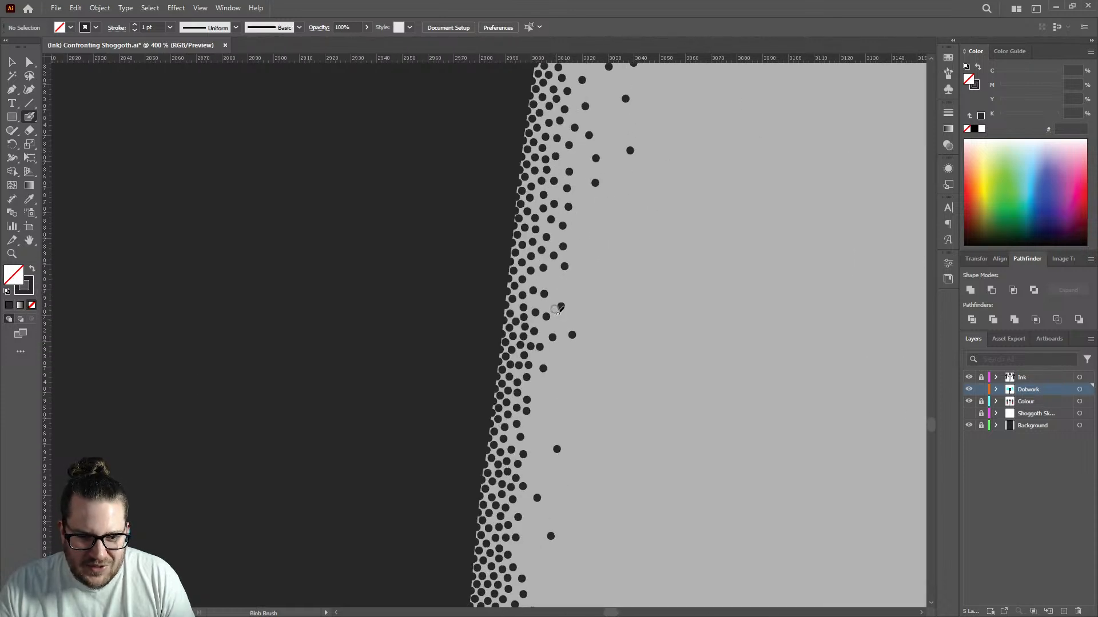
{"action": "scroll", "coordinate": [552, 280], "scroll_direction": "up", "scroll_amount": 3}
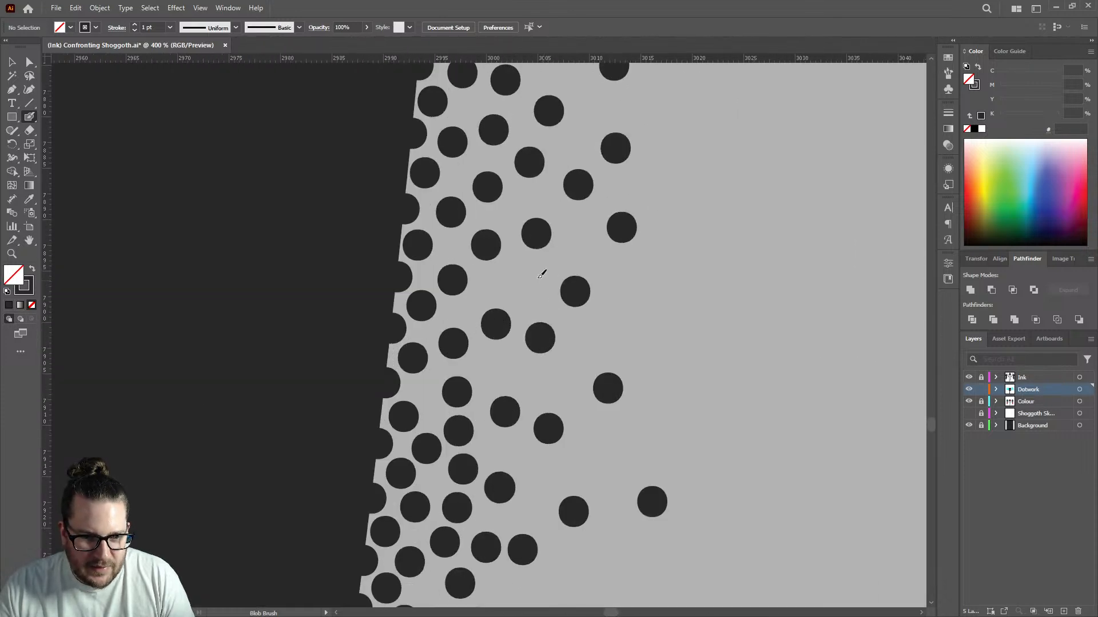
{"action": "left_click", "coordinate": [520, 279]}
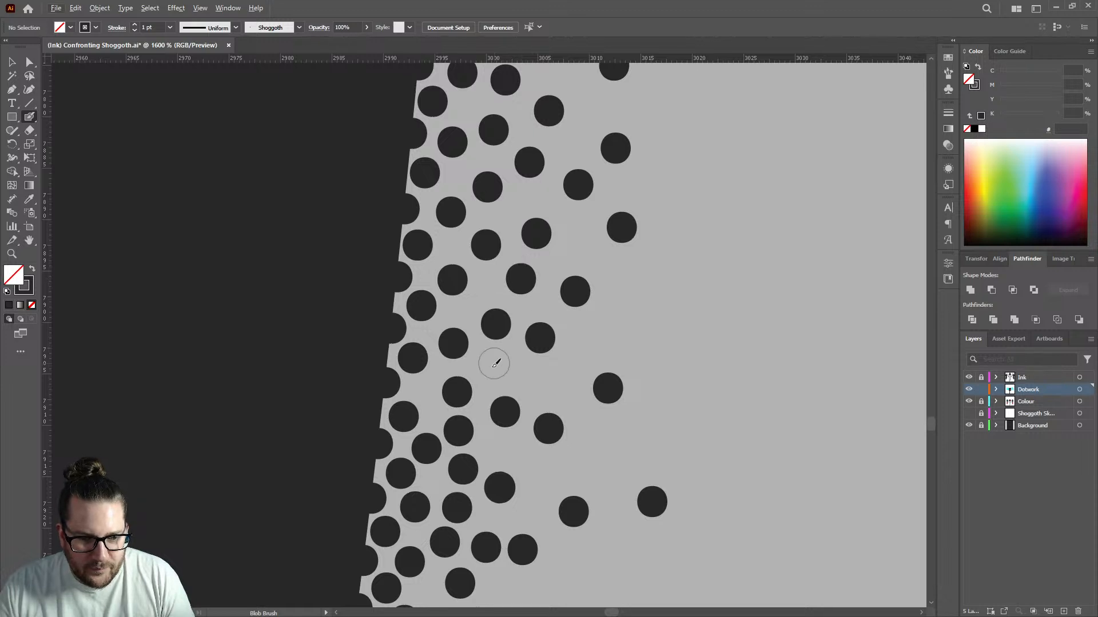
{"action": "scroll", "coordinate": [520, 286], "scroll_direction": "down", "scroll_amount": 4}
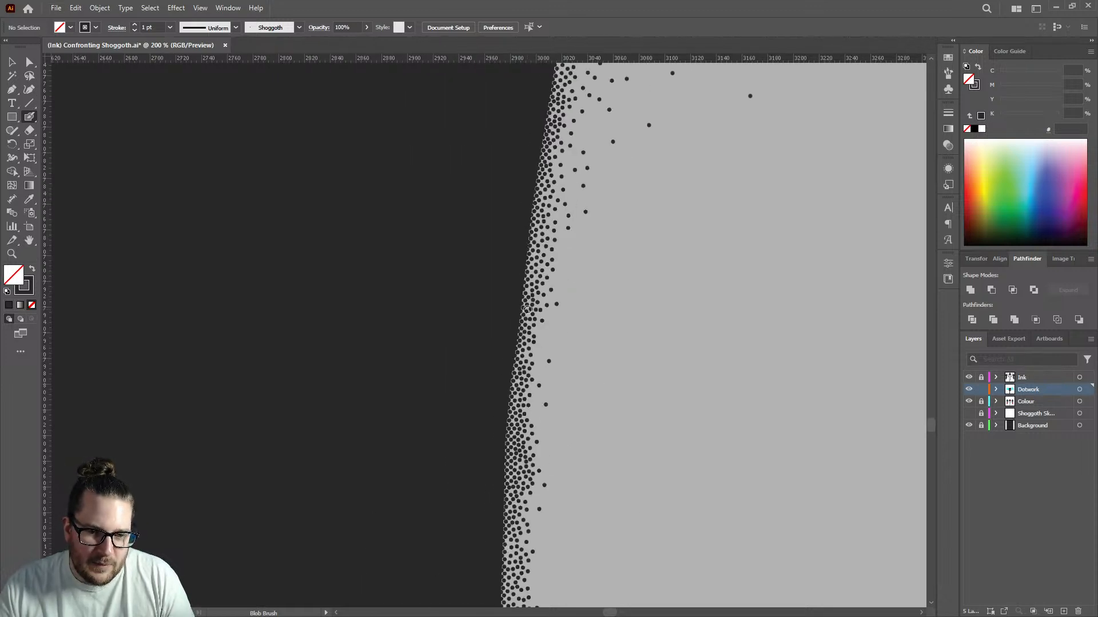
Widen the narrow stretch of stippling lower on the calf with five dots along its outer side.
{"action": "scroll", "coordinate": [527, 309], "scroll_direction": "up", "scroll_amount": 3}
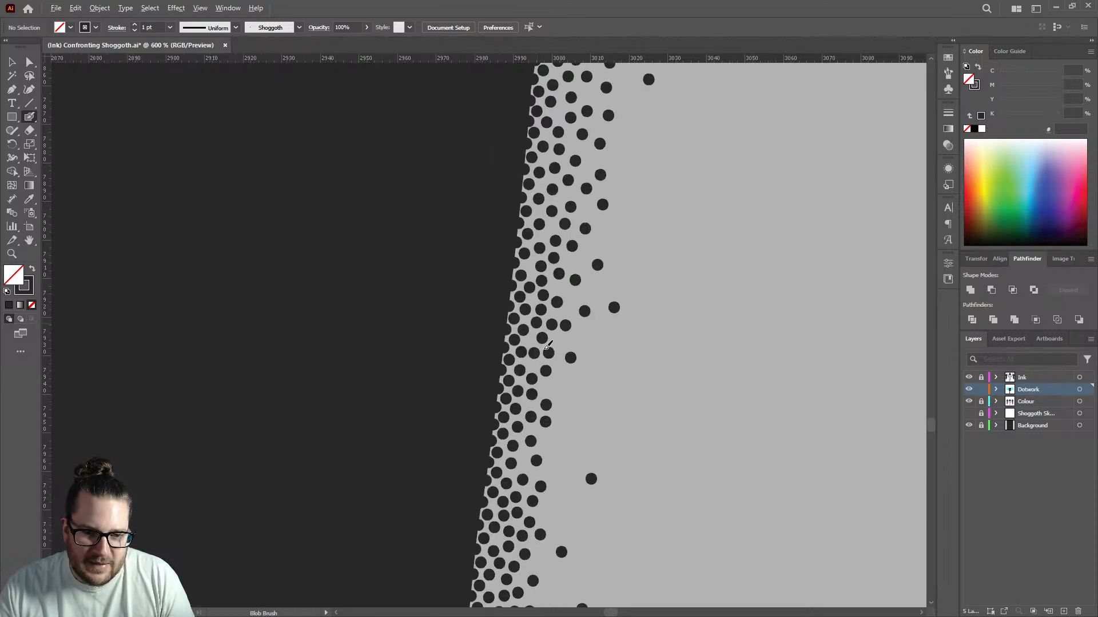
{"action": "left_click", "coordinate": [559, 383]}
{"action": "left_click", "coordinate": [594, 337]}
{"action": "left_click", "coordinate": [560, 342]}
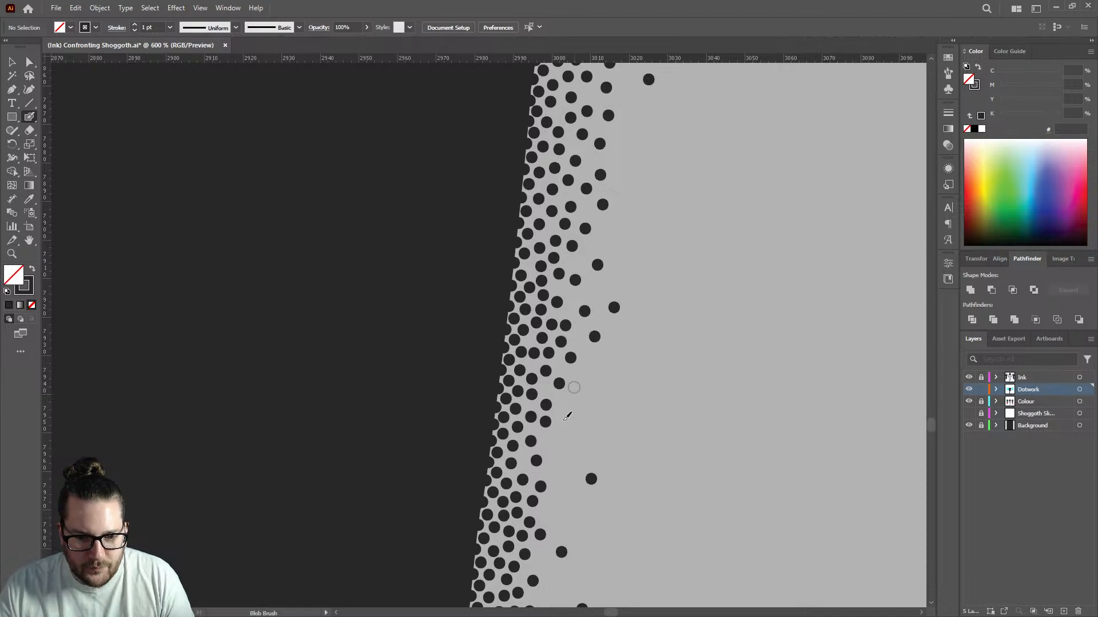
{"action": "left_click", "coordinate": [574, 387]}
{"action": "left_click", "coordinate": [558, 410]}
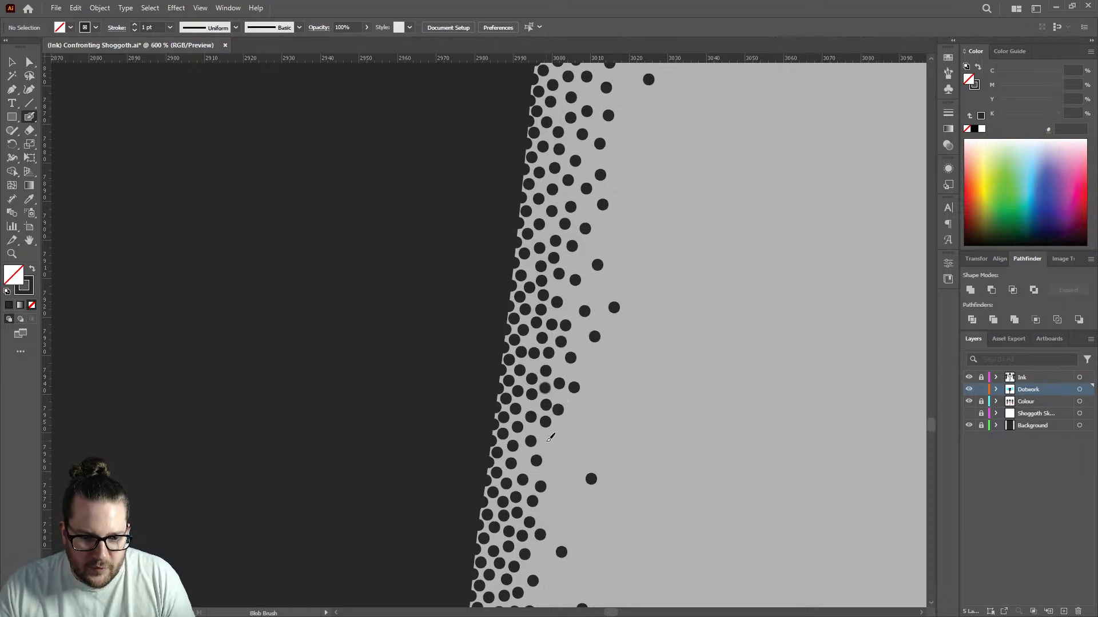
Extend the widened band downward with dots inside the edge rows and in a loose column beside them.
{"action": "left_click", "coordinate": [547, 440]}
{"action": "left_click", "coordinate": [523, 456]}
{"action": "left_click", "coordinate": [571, 426]}
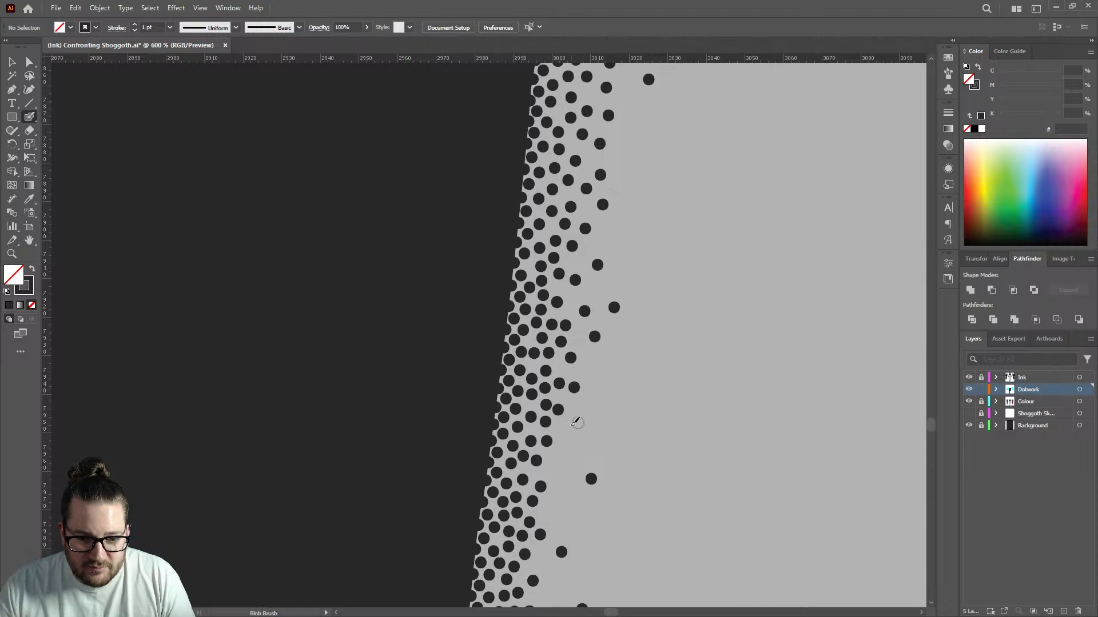
{"action": "left_click", "coordinate": [558, 468]}
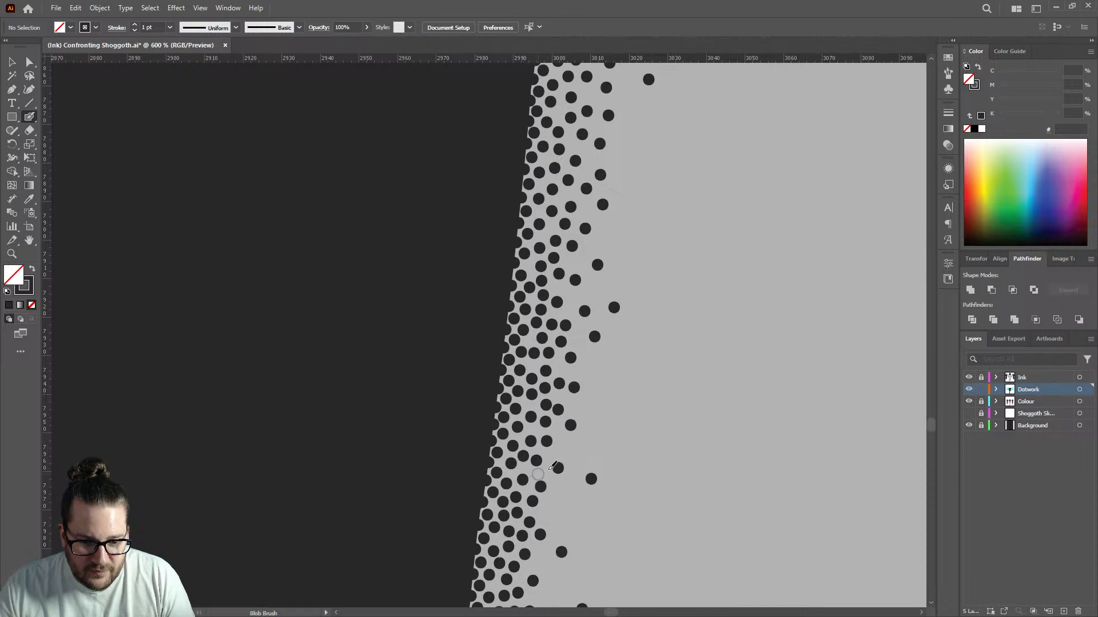
{"action": "left_click", "coordinate": [538, 474]}
Fill the remaining gaps along the outer rim of the lower calf stippling with four more dots.
{"action": "left_click", "coordinate": [566, 445]}
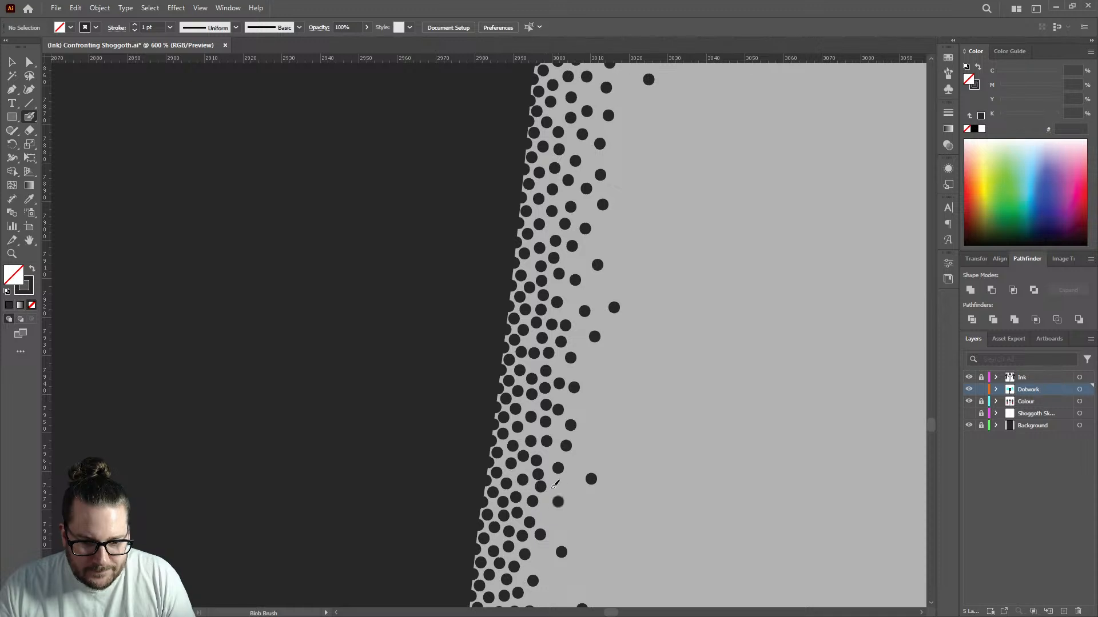
{"action": "left_click", "coordinate": [558, 502]}
{"action": "scroll", "coordinate": [558, 502], "scroll_direction": "down", "scroll_amount": 2}
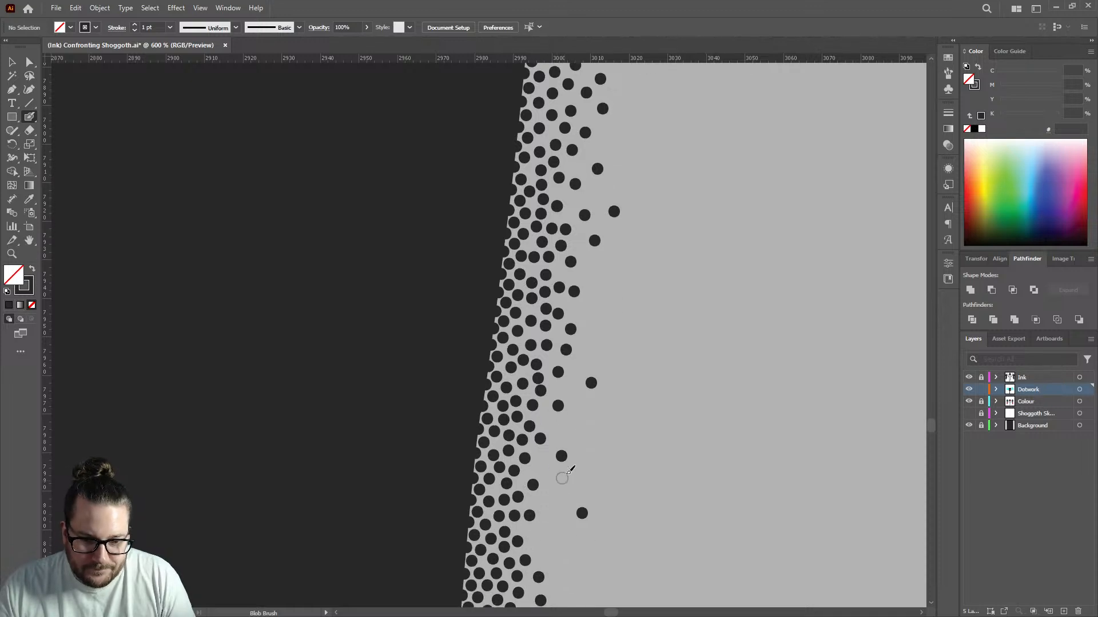
{"action": "left_click", "coordinate": [543, 421]}
{"action": "left_click", "coordinate": [557, 389]}
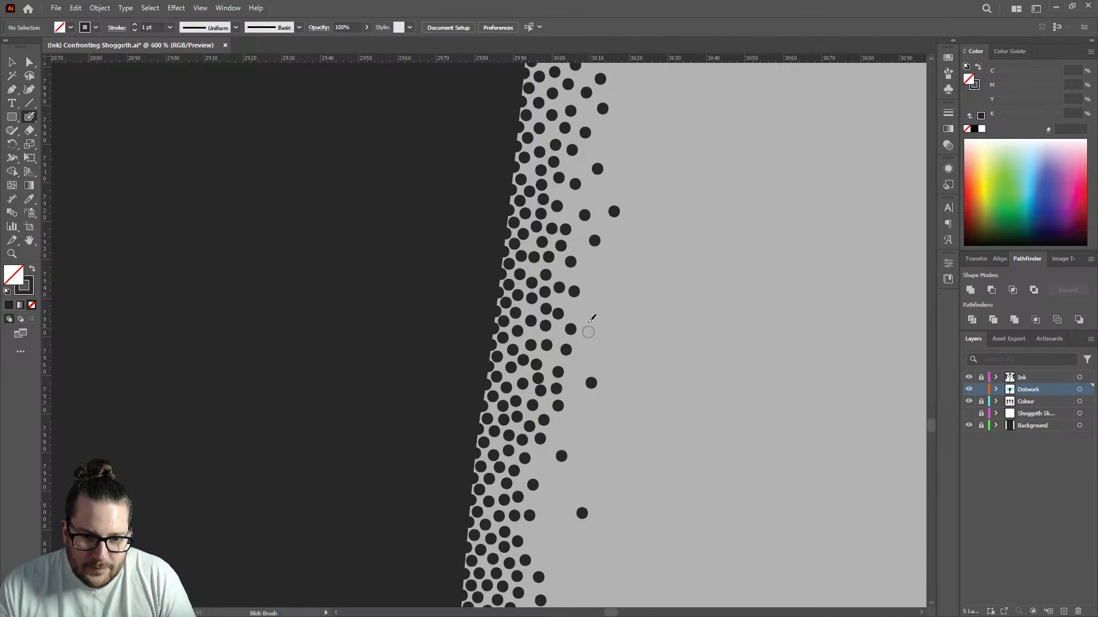
Scatter loose dots along the outer rim of the calf stippling, including the gaps around the isolated outer dots.
{"action": "left_click", "coordinate": [592, 269]}
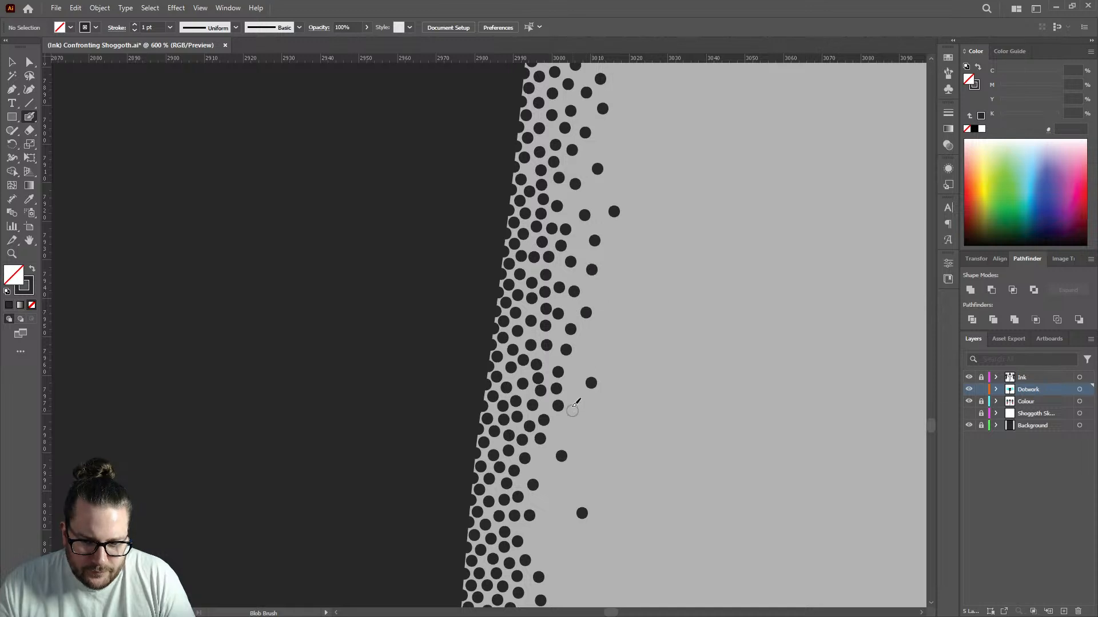
{"action": "left_click", "coordinate": [574, 383]}
{"action": "left_click", "coordinate": [542, 464]}
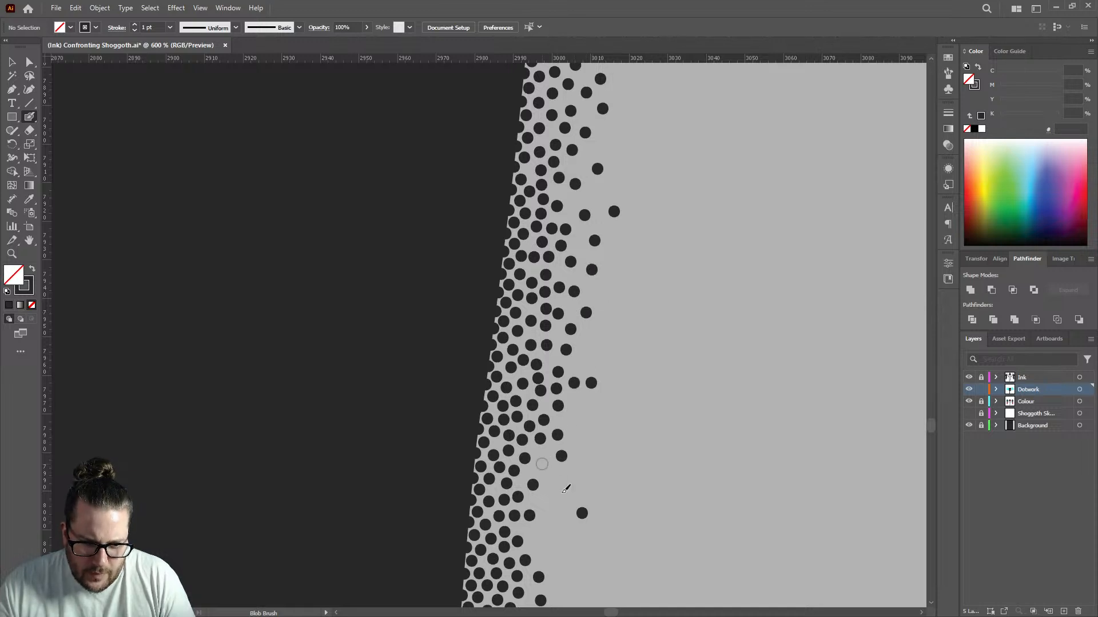
{"action": "left_click", "coordinate": [564, 489]}
Fill the notch in the outer rim farther down the calf with five dots, tapering toward the narrower band below.
{"action": "scroll", "coordinate": [557, 400], "scroll_direction": "down", "scroll_amount": 3}
{"action": "left_click", "coordinate": [545, 377]}
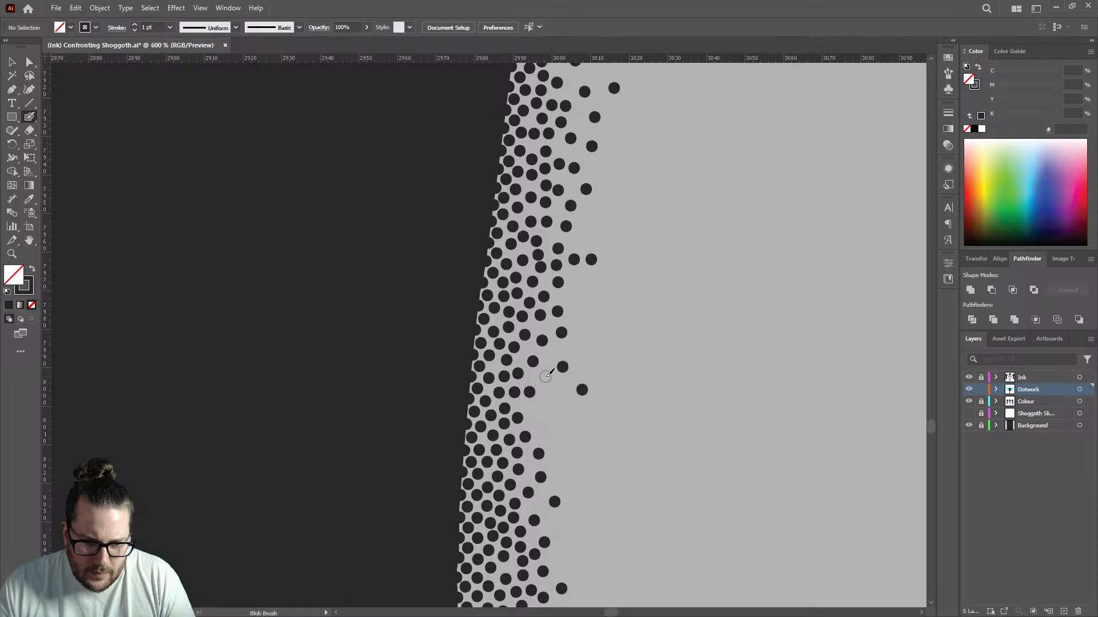
{"action": "left_click", "coordinate": [529, 408]}
{"action": "left_click", "coordinate": [557, 396]}
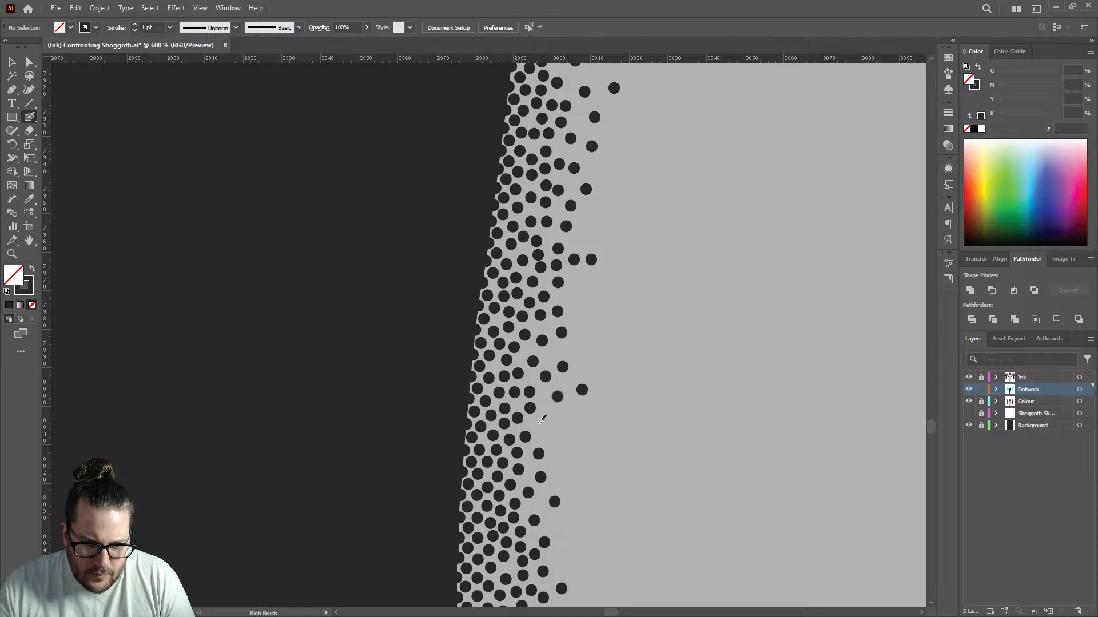
{"action": "left_click", "coordinate": [538, 423]}
{"action": "left_click", "coordinate": [559, 421]}
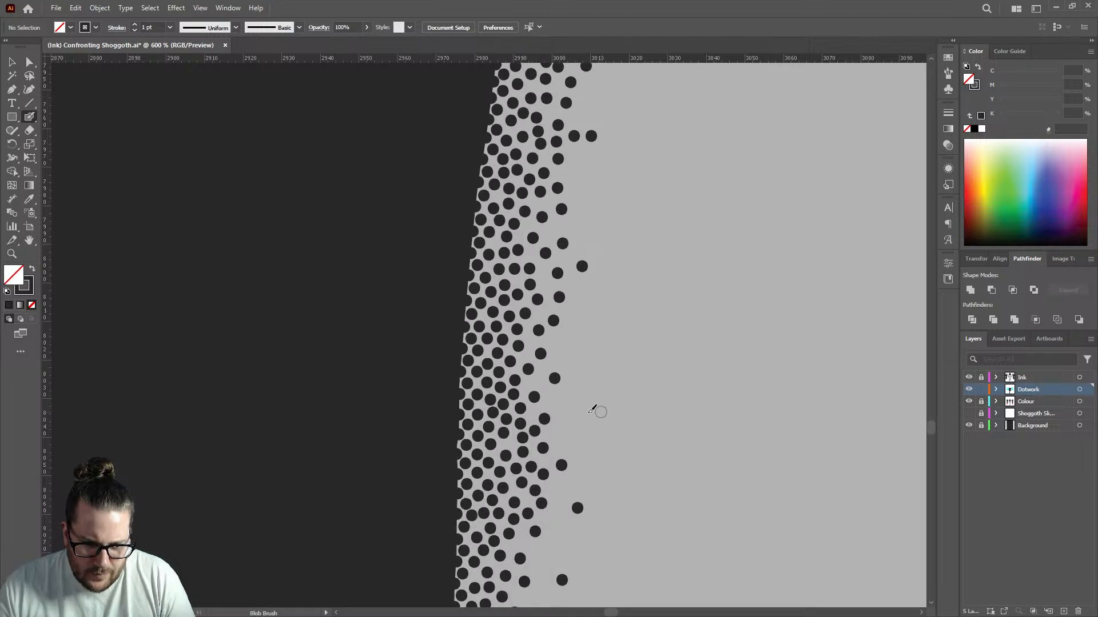
Check the calf's gradient from farther out and dot the open area outside the band at mid-calf.
{"action": "scroll", "coordinate": [563, 389], "scroll_direction": "down", "scroll_amount": 5}
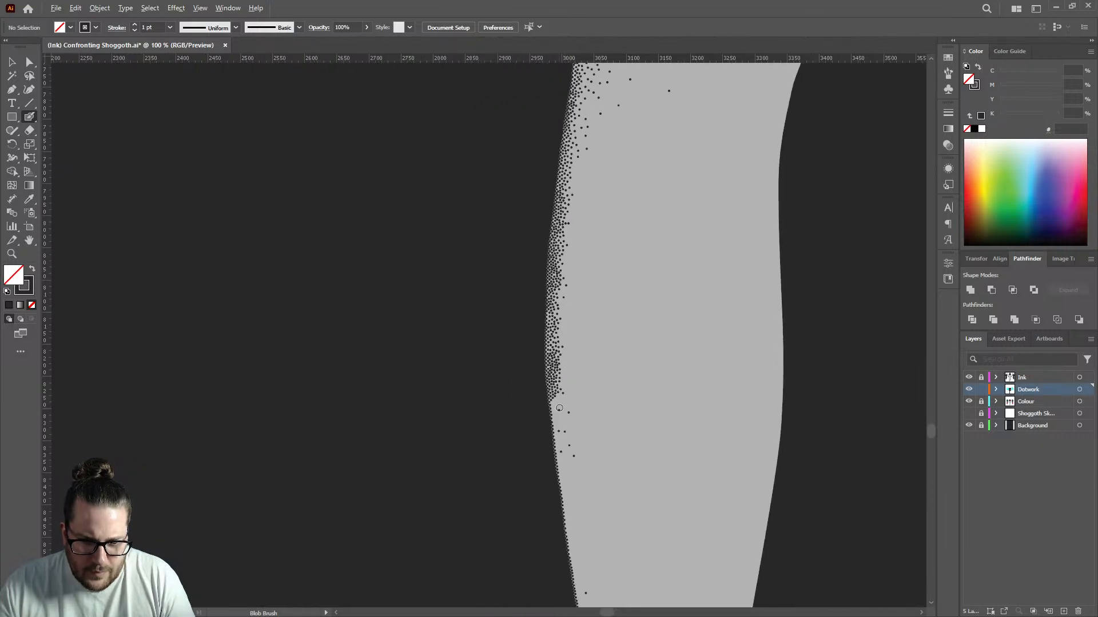
{"action": "scroll", "coordinate": [548, 345], "scroll_direction": "down", "scroll_amount": 3}
{"action": "scroll", "coordinate": [584, 280], "scroll_direction": "up", "scroll_amount": 6}
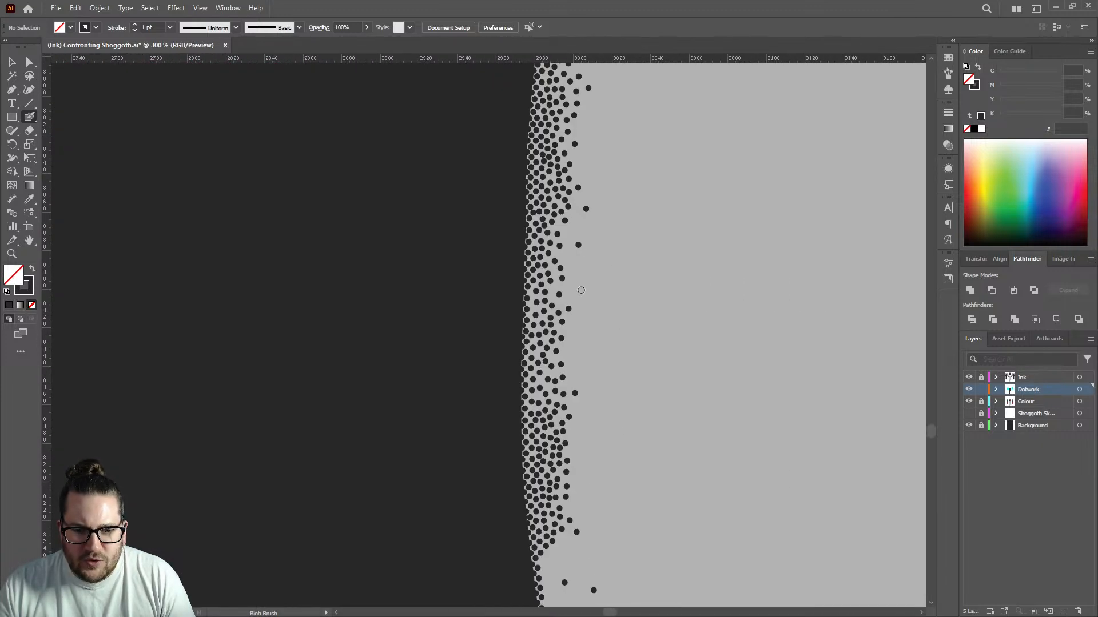
{"action": "left_click", "coordinate": [585, 279]}
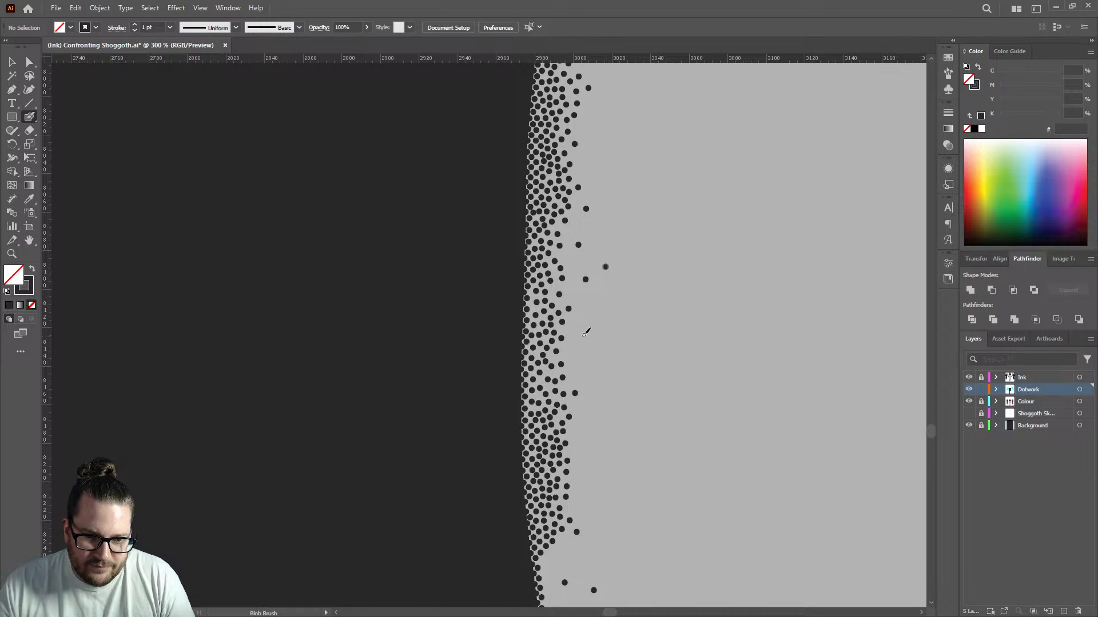
Fill small gaps inside the dense mid-calf band, undoing the last dot and placing it closer to the leg's edge.
{"action": "scroll", "coordinate": [533, 395], "scroll_direction": "up", "scroll_amount": 3}
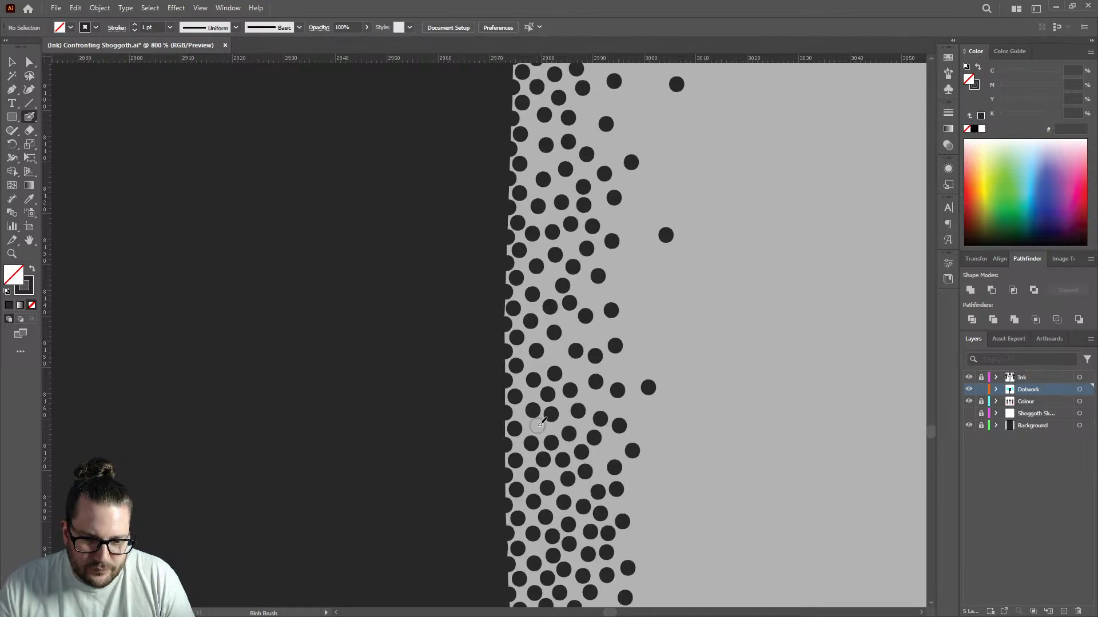
{"action": "left_click", "coordinate": [554, 353]}
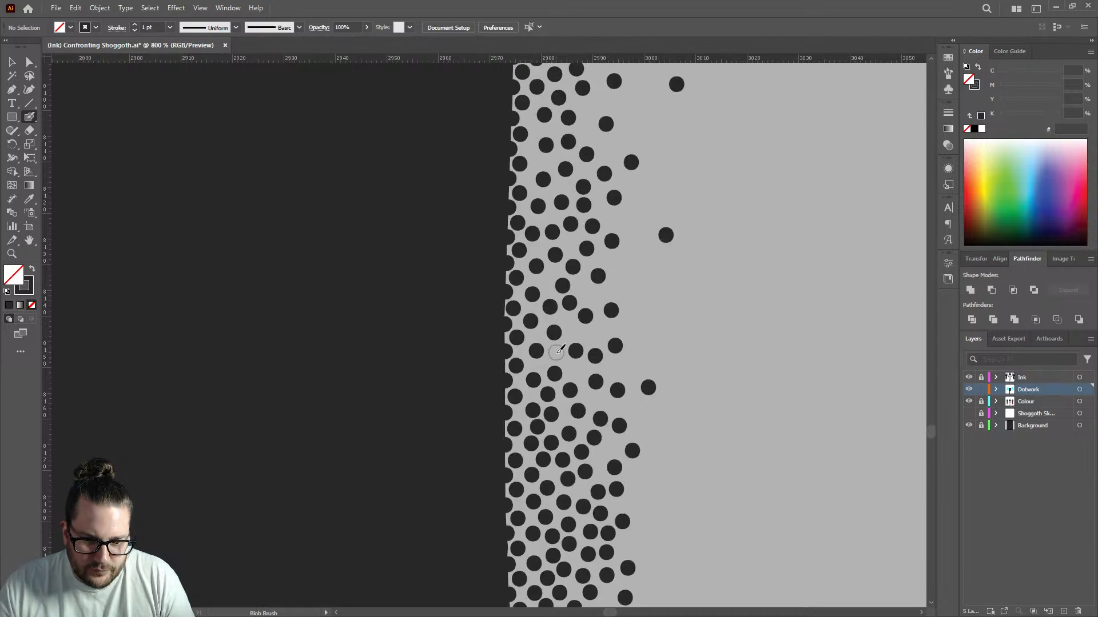
{"action": "left_click", "coordinate": [546, 282]}
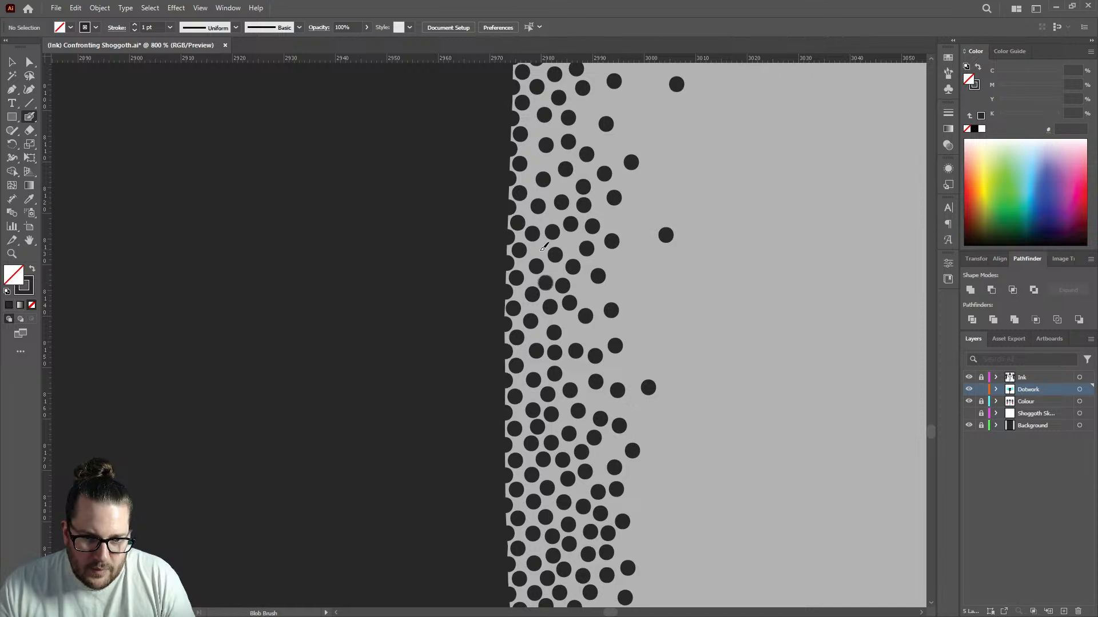
{"action": "left_click", "coordinate": [537, 163]}
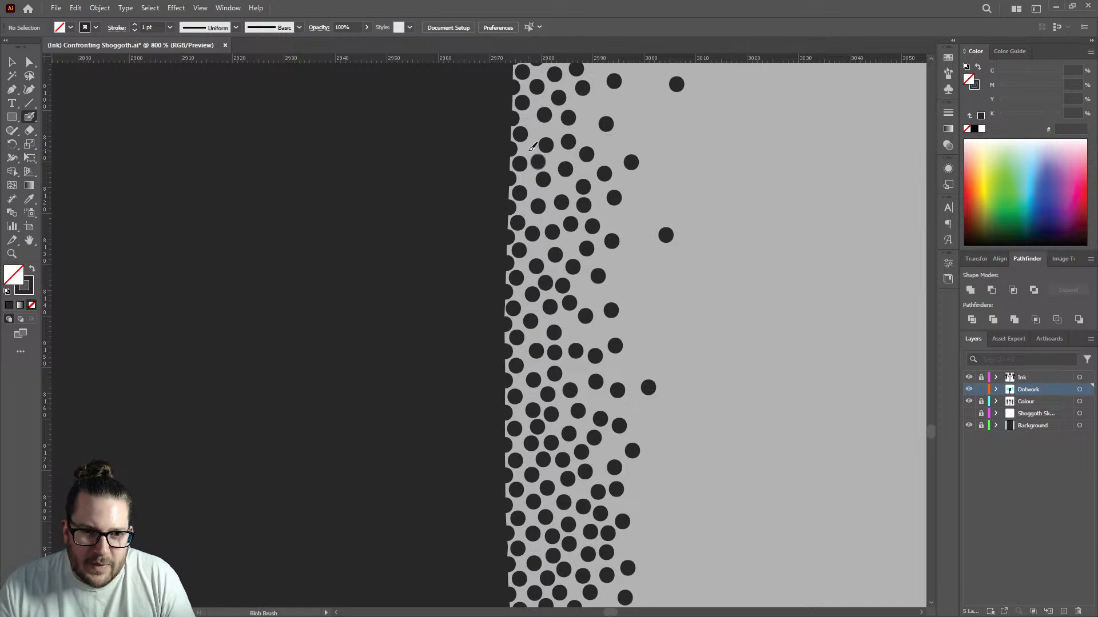
{"action": "key", "text": "v"}
{"action": "key", "text": "ctrl+z"}
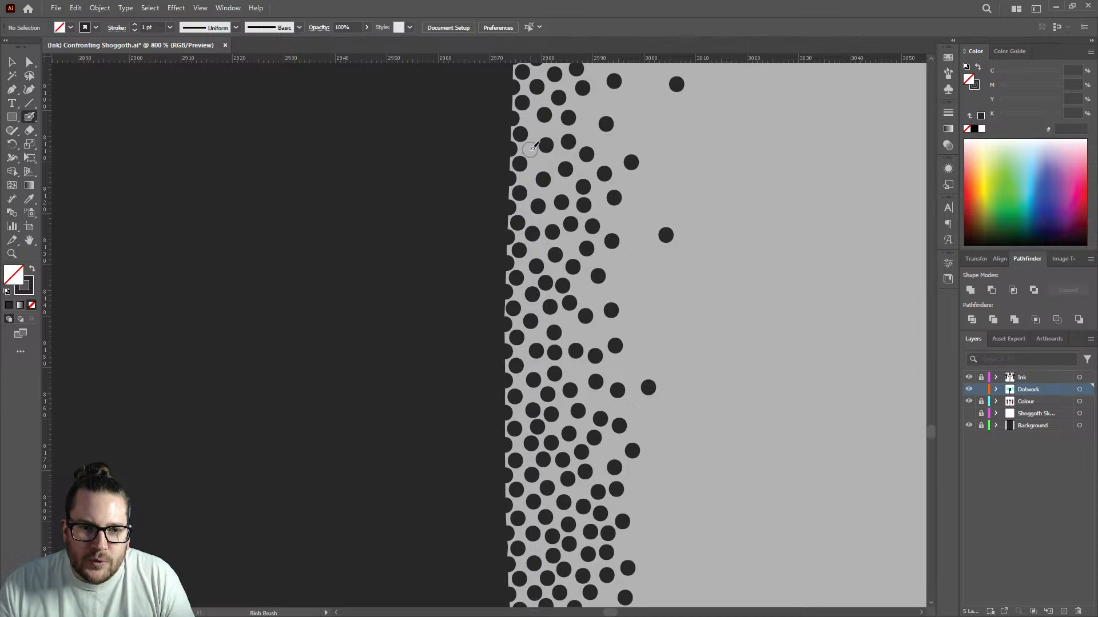
{"action": "left_click", "coordinate": [530, 149]}
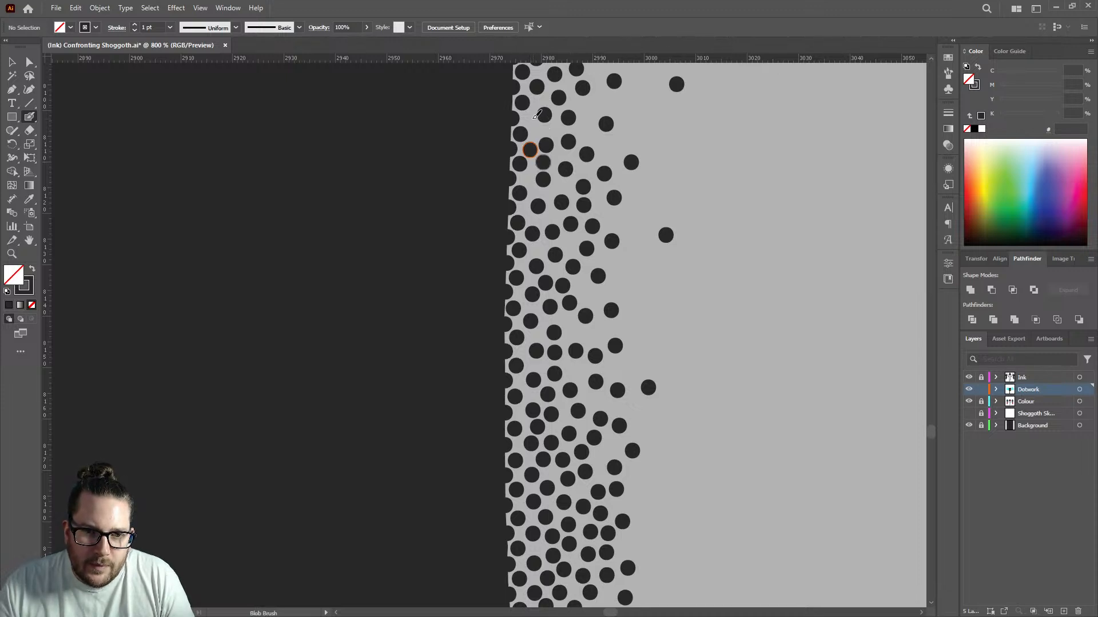
Scatter loose outlying dots beside the dense band from mid-calf down to its lower end.
{"action": "scroll", "coordinate": [540, 191], "scroll_direction": "down", "scroll_amount": 5}
{"action": "scroll", "coordinate": [541, 189], "scroll_direction": "up", "scroll_amount": 2}
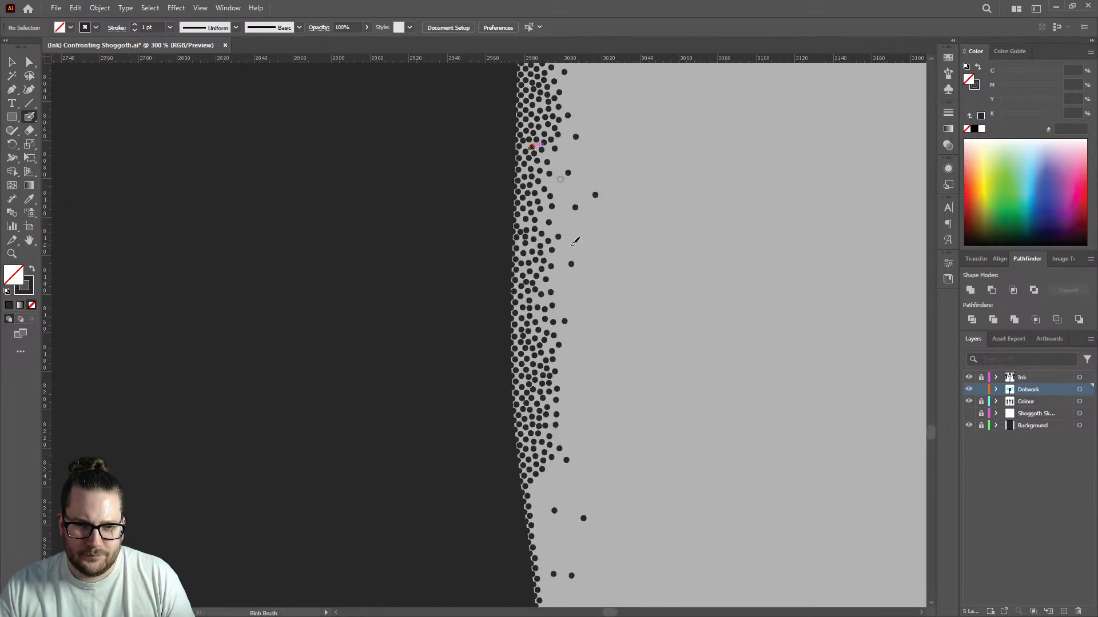
{"action": "left_click", "coordinate": [573, 361]}
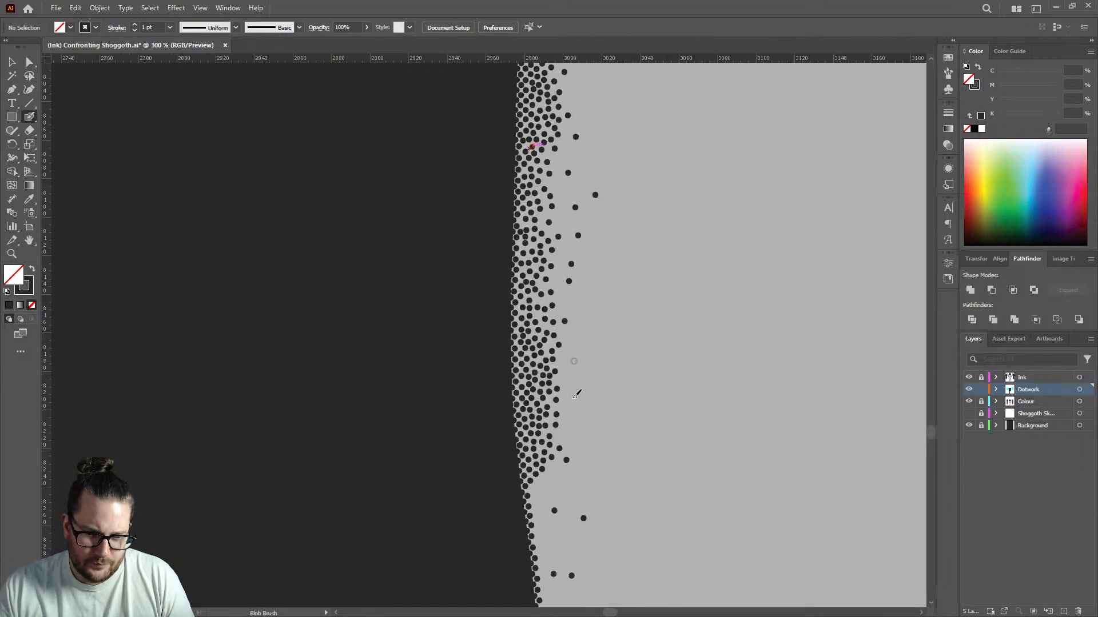
{"action": "left_click", "coordinate": [597, 380]}
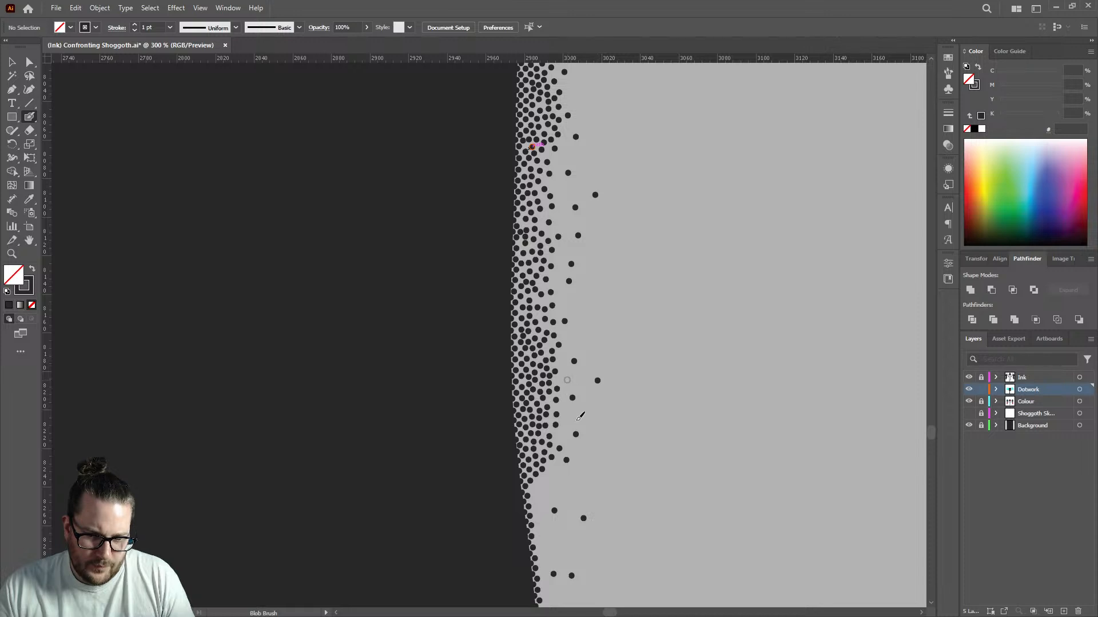
Check the shading against the whole leg and soften the band's abrupt lower end with a small cluster of dots.
{"action": "scroll", "coordinate": [570, 435], "scroll_direction": "down", "scroll_amount": 6}
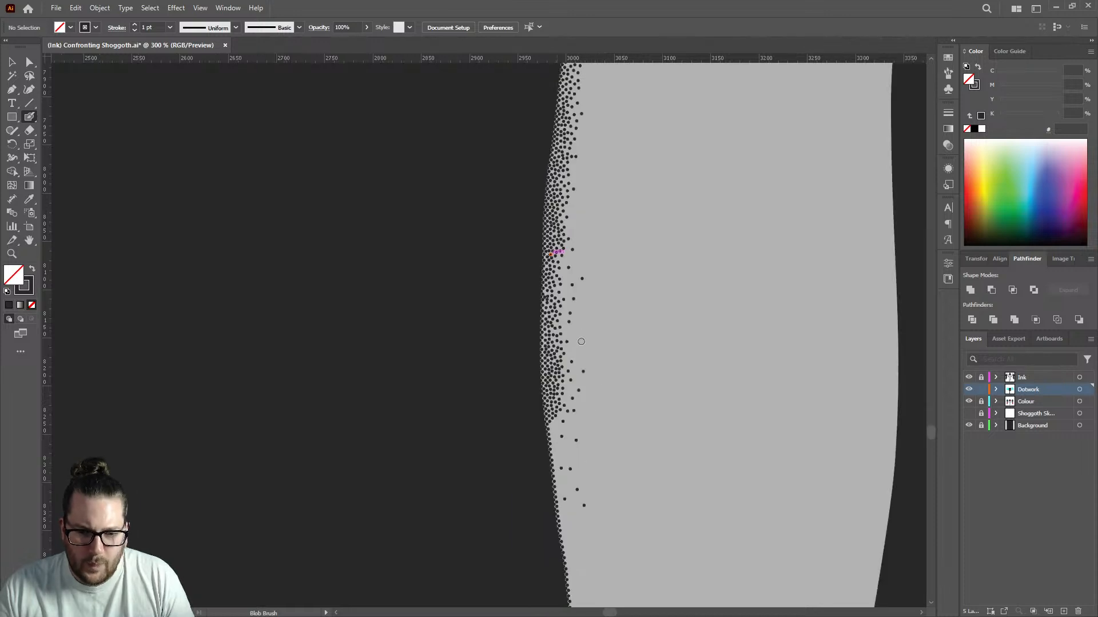
{"action": "scroll", "coordinate": [603, 323], "scroll_direction": "down", "scroll_amount": 1}
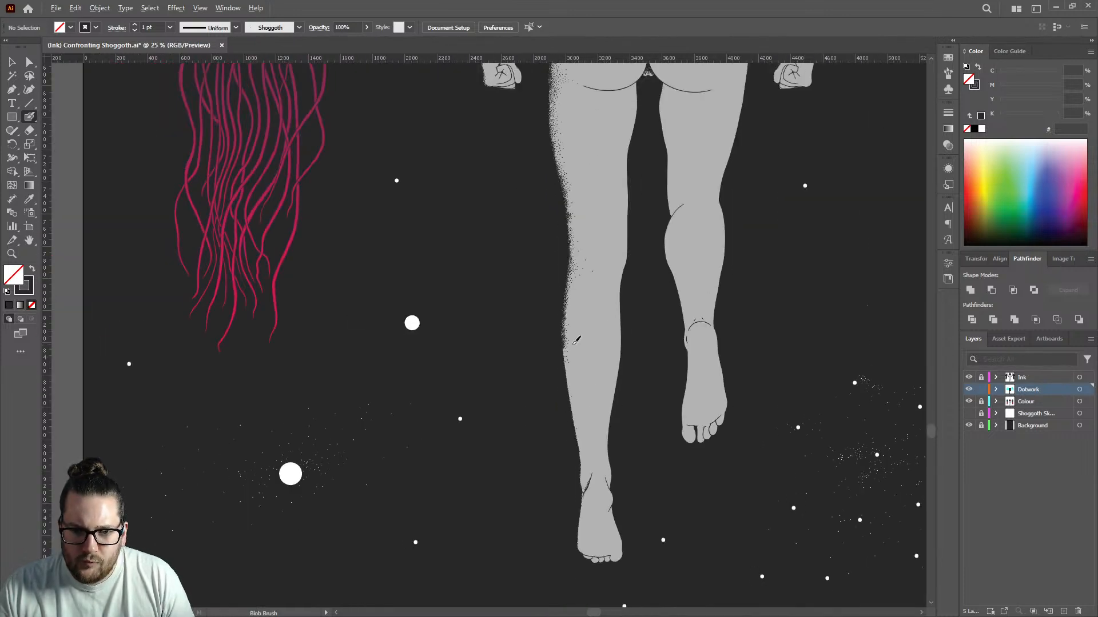
{"action": "scroll", "coordinate": [641, 263], "scroll_direction": "up", "scroll_amount": 1}
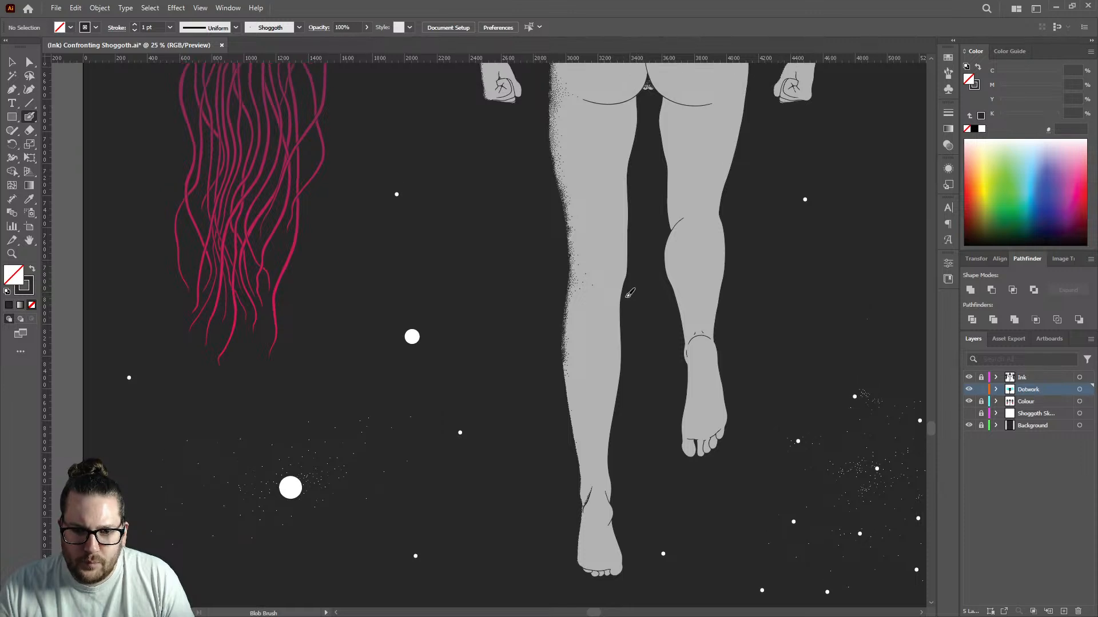
{"action": "scroll", "coordinate": [582, 395], "scroll_direction": "up", "scroll_amount": 10}
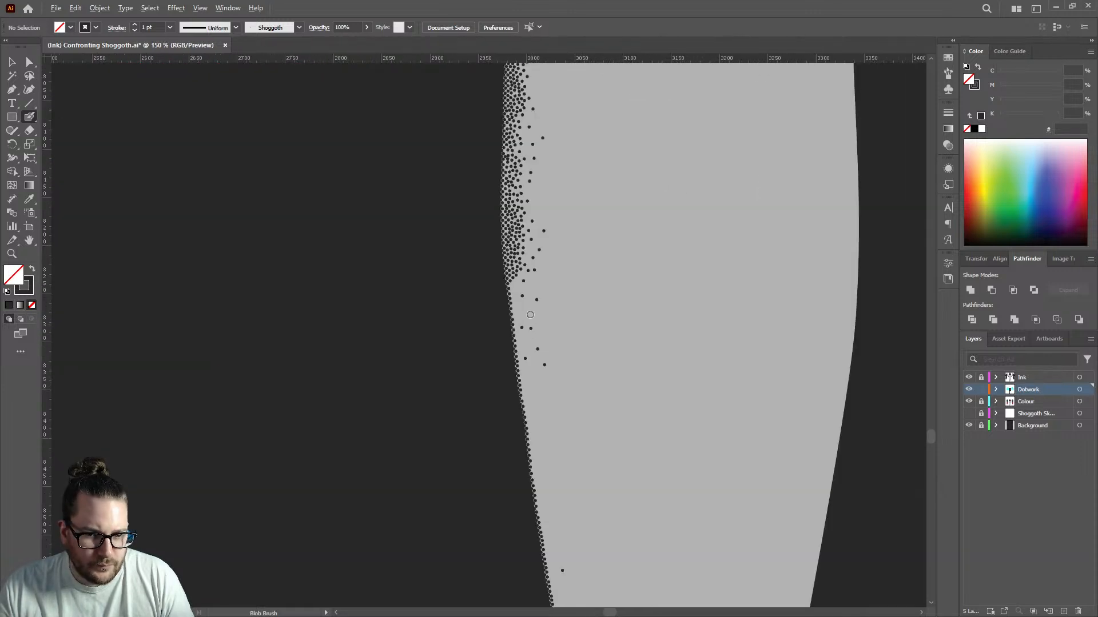
{"action": "left_click", "coordinate": [468, 183]}
{"action": "left_click", "coordinate": [443, 190]}
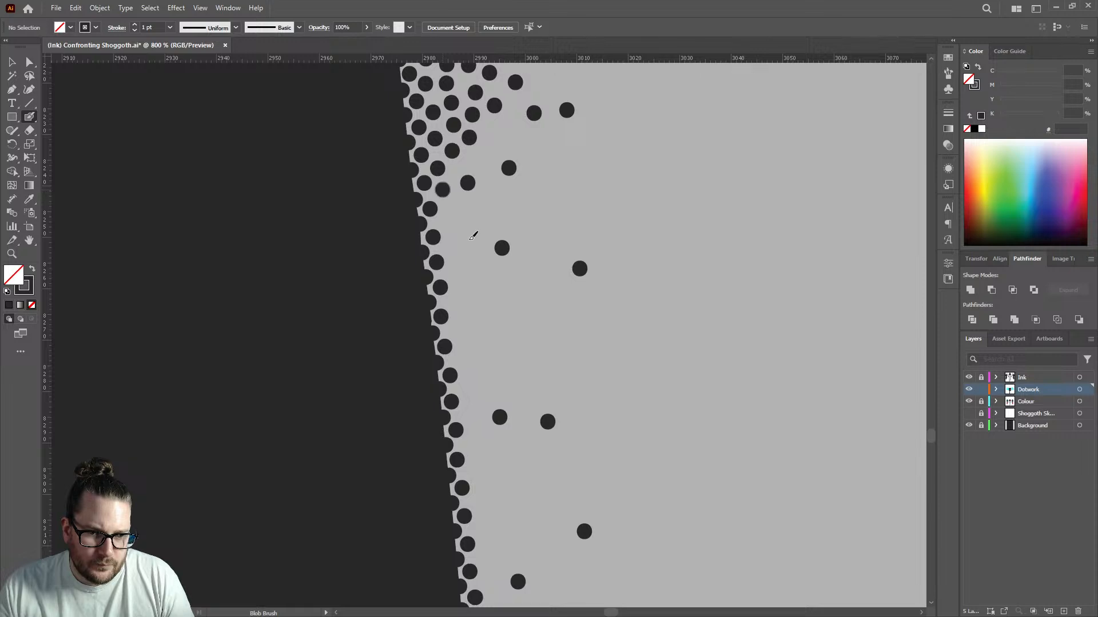
{"action": "left_click", "coordinate": [467, 241]}
{"action": "left_click", "coordinate": [480, 214]}
{"action": "left_click", "coordinate": [464, 210]}
Extend a sparse trail of single dots down the lower calf, parallel to the edge rows.
{"action": "scroll", "coordinate": [545, 233], "scroll_direction": "down", "scroll_amount": 4}
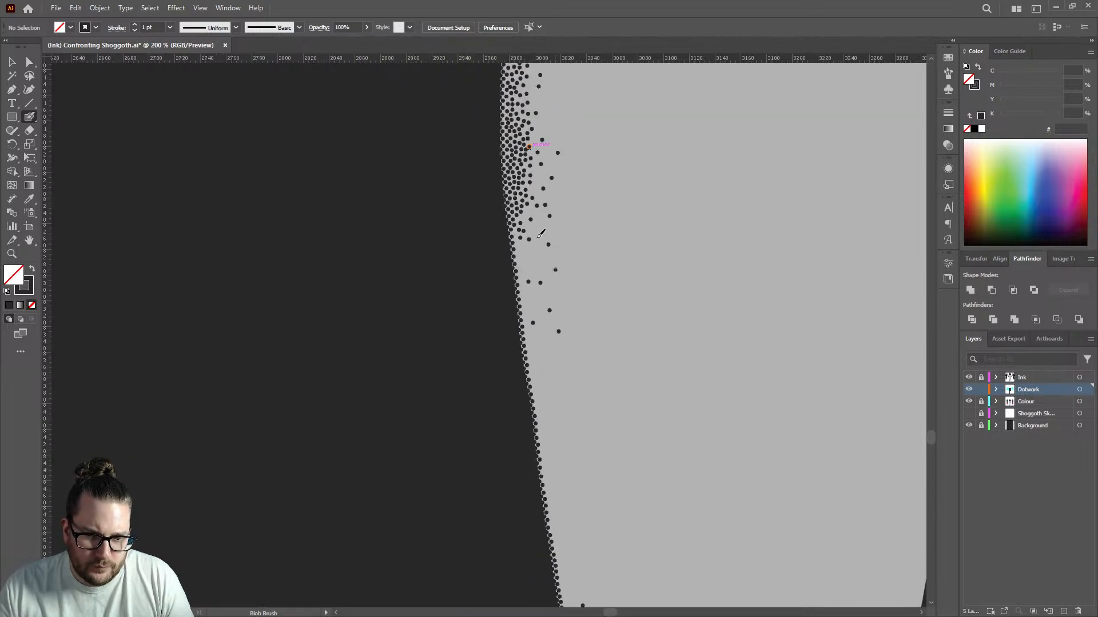
{"action": "left_click", "coordinate": [555, 412]}
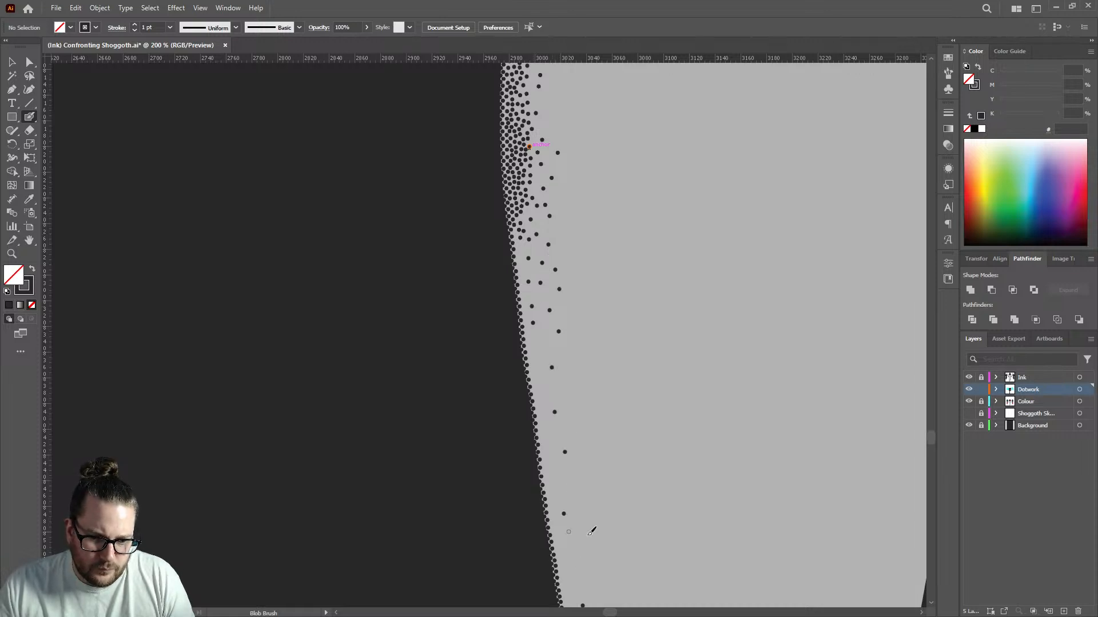
{"action": "scroll", "coordinate": [567, 365], "scroll_direction": "down", "scroll_amount": 3}
{"action": "scroll", "coordinate": [571, 383], "scroll_direction": "down", "scroll_amount": 3}
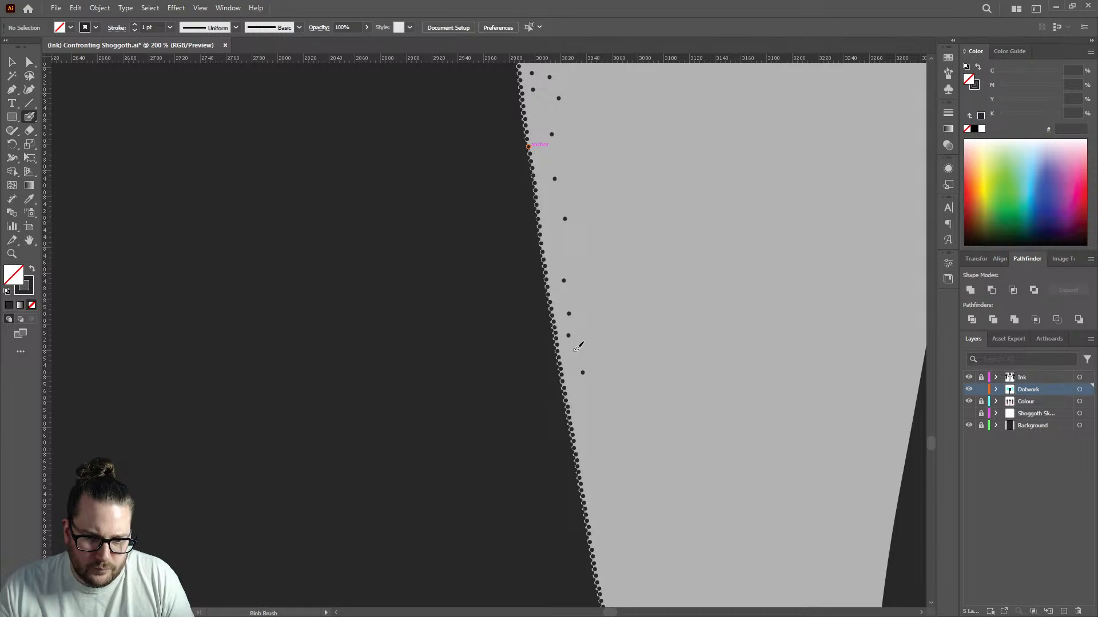
Thicken the sparse lower-calf trail with dots between the existing ones, working back up toward the dense band.
{"action": "left_click", "coordinate": [559, 302]}
{"action": "left_click", "coordinate": [551, 259]}
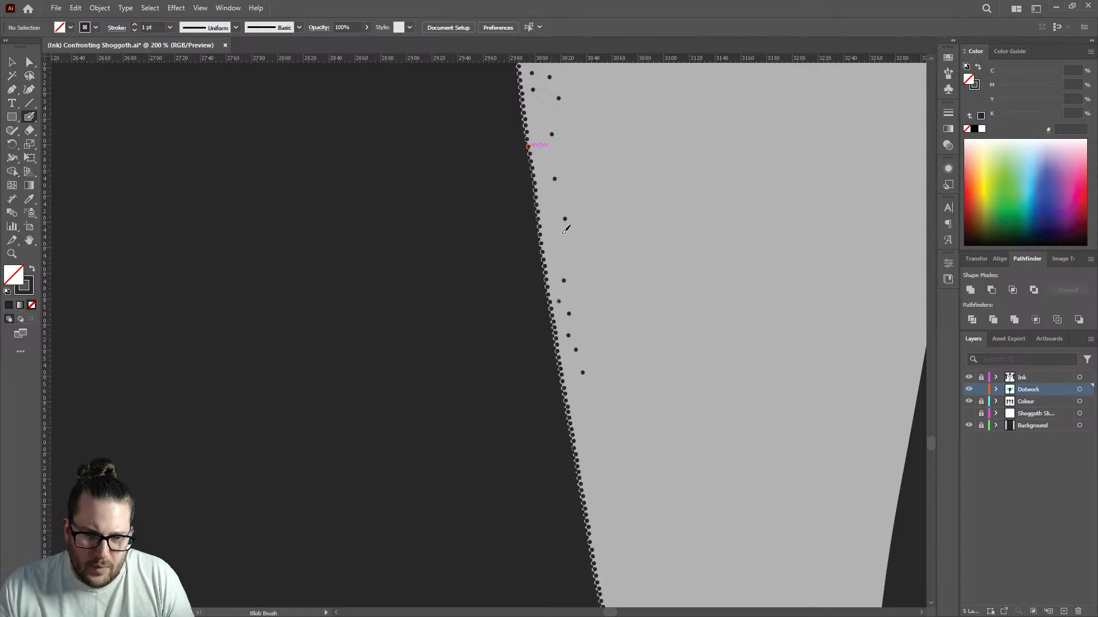
{"action": "left_click", "coordinate": [561, 234]}
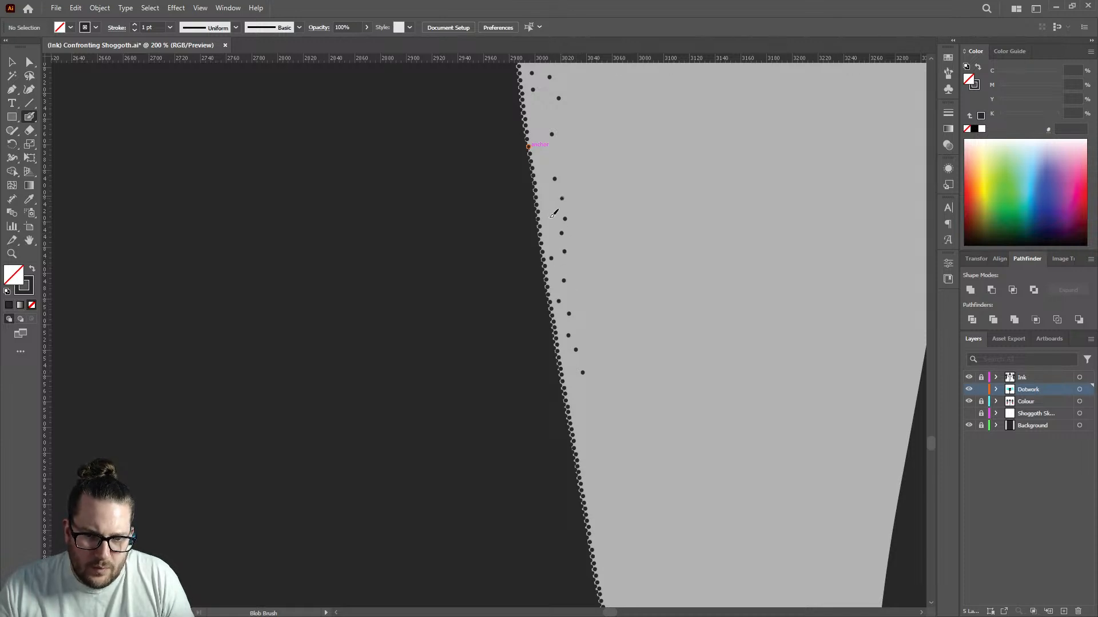
{"action": "left_click", "coordinate": [555, 158]}
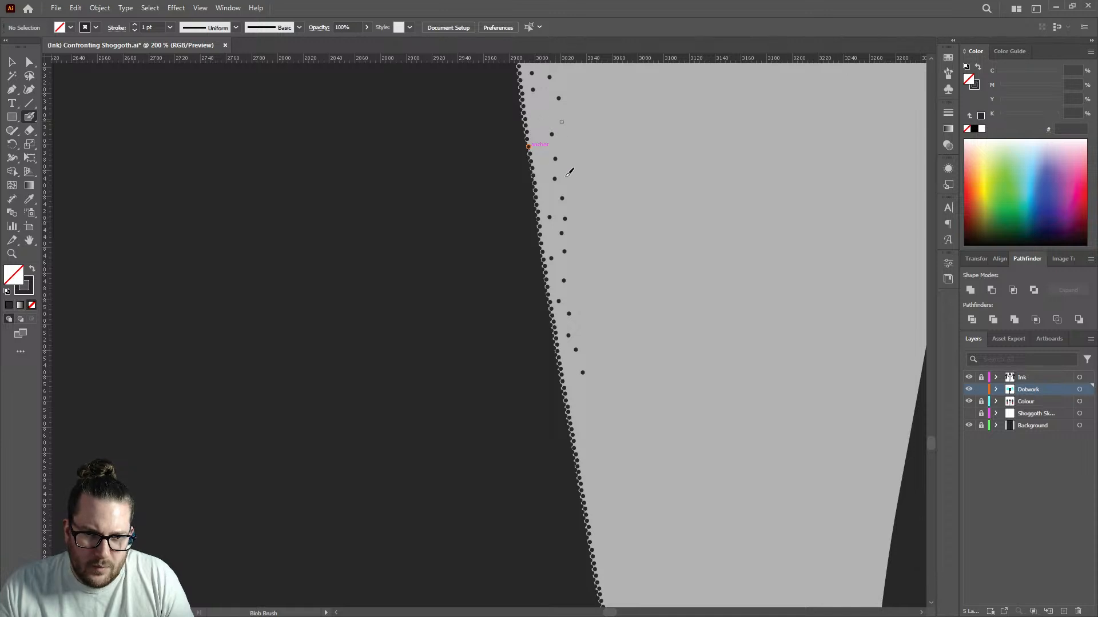
{"action": "scroll", "coordinate": [569, 172], "scroll_direction": "up", "scroll_amount": 2}
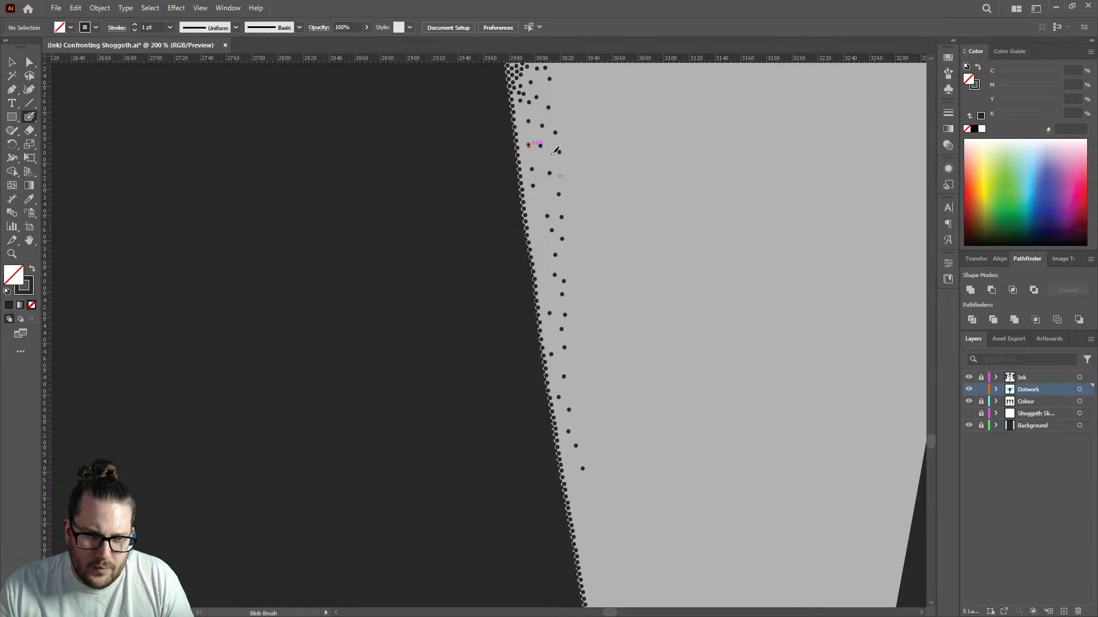
{"action": "scroll", "coordinate": [557, 171], "scroll_direction": "up", "scroll_amount": 2}
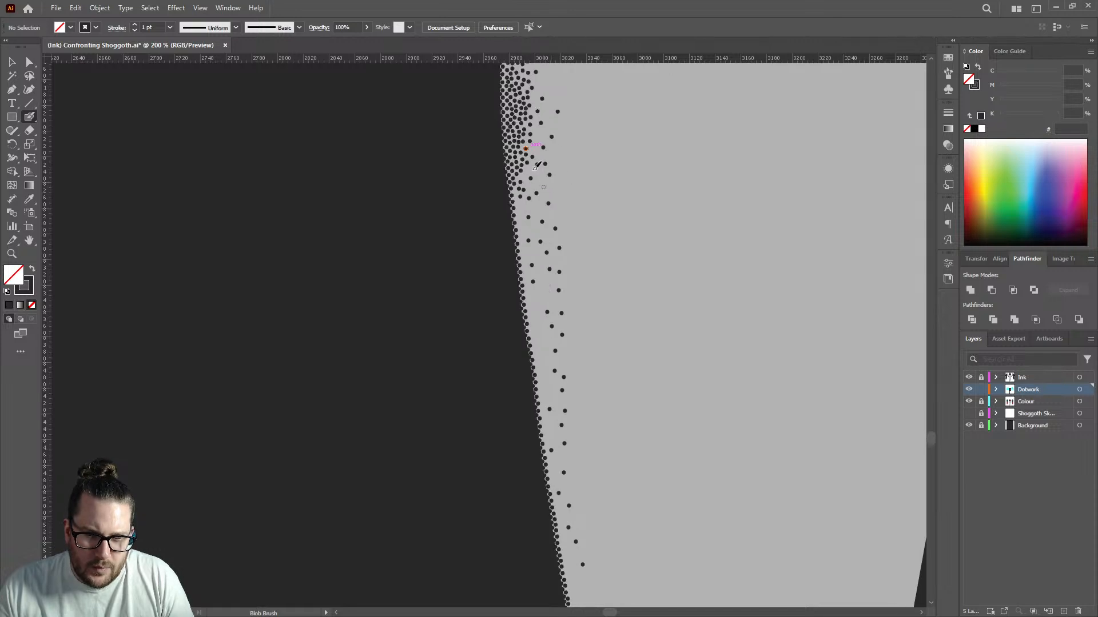
Fill the gaps where the dense band tapers off with six dots between its inner rows and the outlying dots.
{"action": "scroll", "coordinate": [547, 182], "scroll_direction": "up", "scroll_amount": 6}
{"action": "scroll", "coordinate": [569, 174], "scroll_direction": "up", "scroll_amount": 2}
{"action": "left_click", "coordinate": [565, 178]}
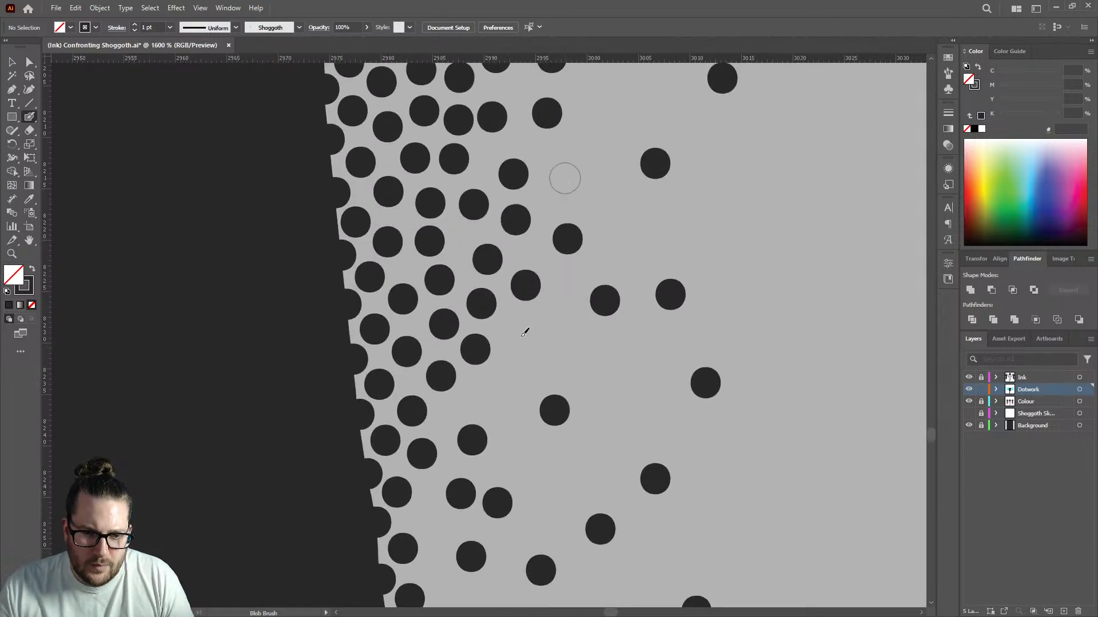
{"action": "left_click", "coordinate": [520, 336]}
{"action": "left_click", "coordinate": [488, 393]}
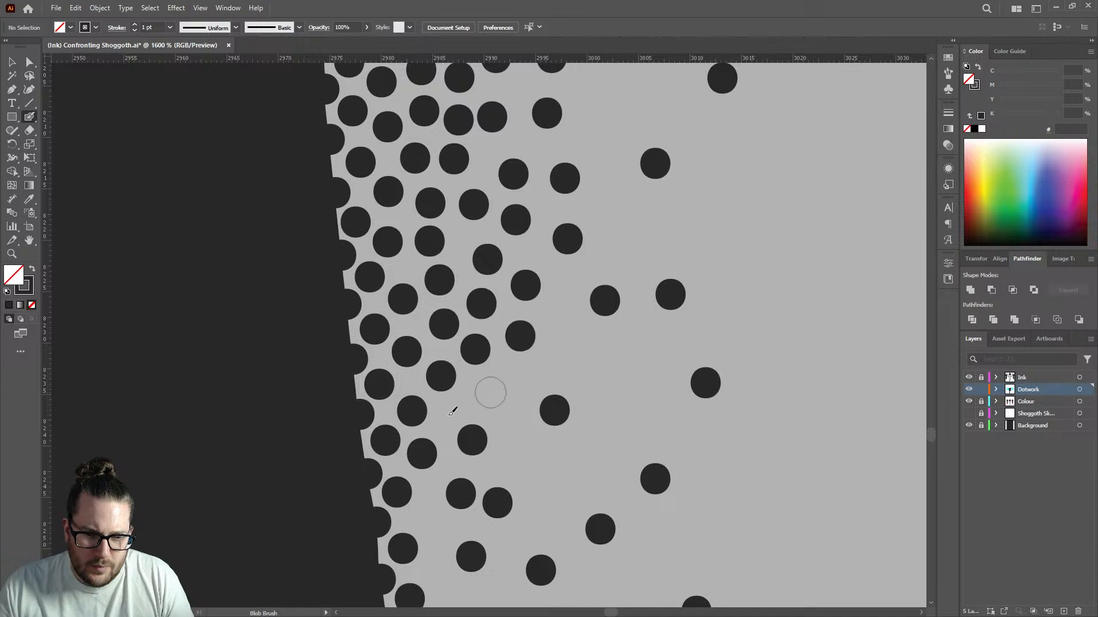
{"action": "left_click", "coordinate": [447, 411]}
{"action": "left_click", "coordinate": [526, 456]}
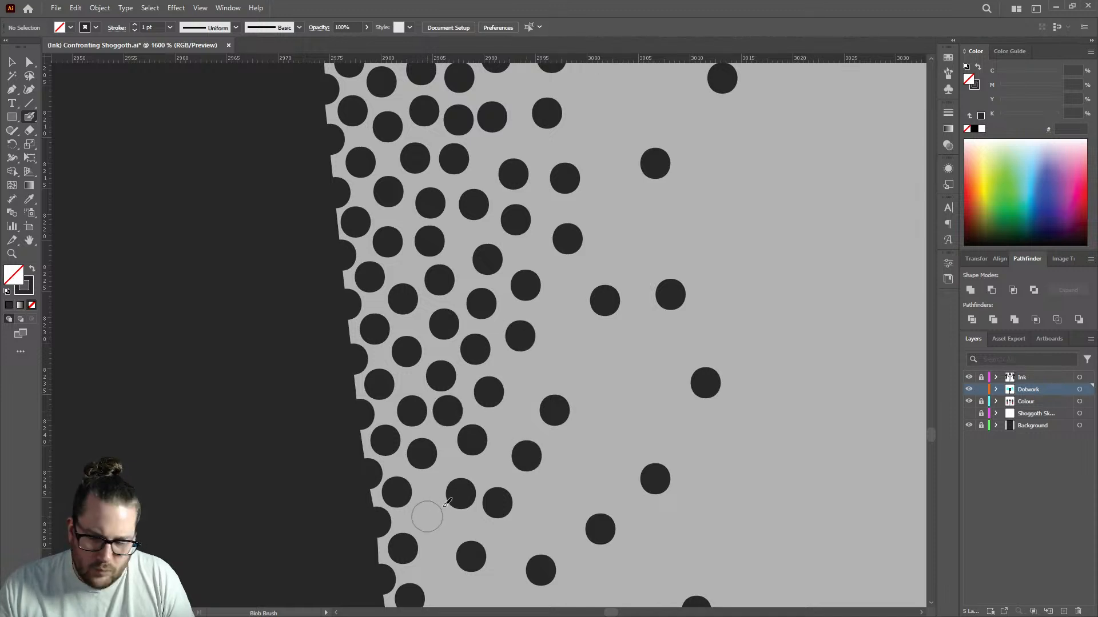
{"action": "left_click", "coordinate": [427, 516]}
Extend the lower end of the dense stipple band on the left calf with three dots beside the edge rows.
{"action": "scroll", "coordinate": [503, 420], "scroll_direction": "down", "scroll_amount": 4}
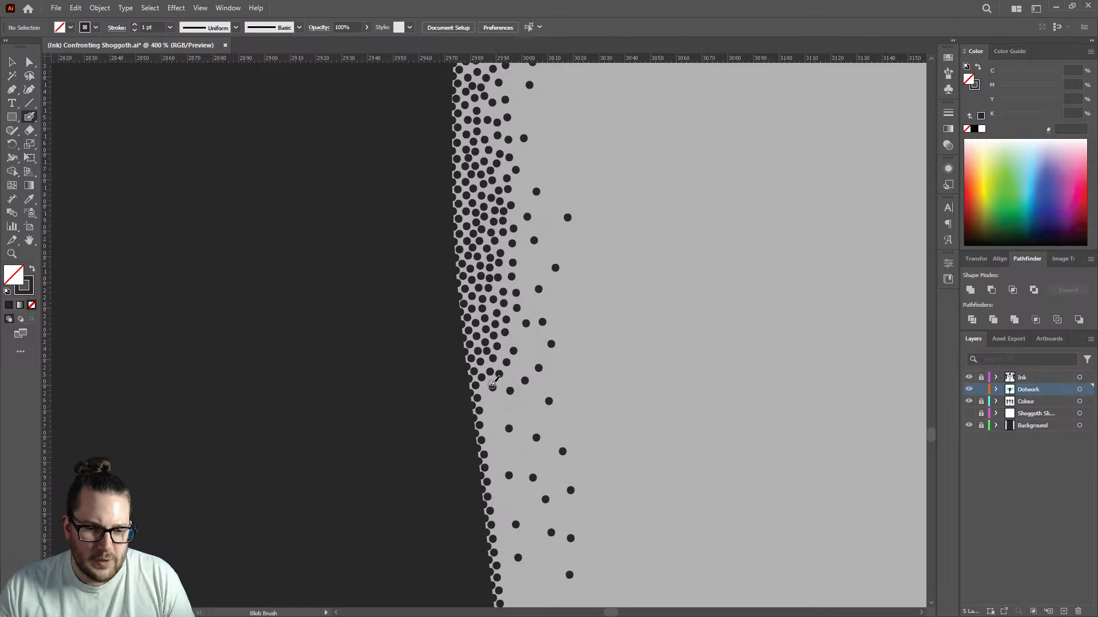
{"action": "scroll", "coordinate": [494, 382], "scroll_direction": "up", "scroll_amount": 4}
{"action": "left_click", "coordinate": [443, 350]}
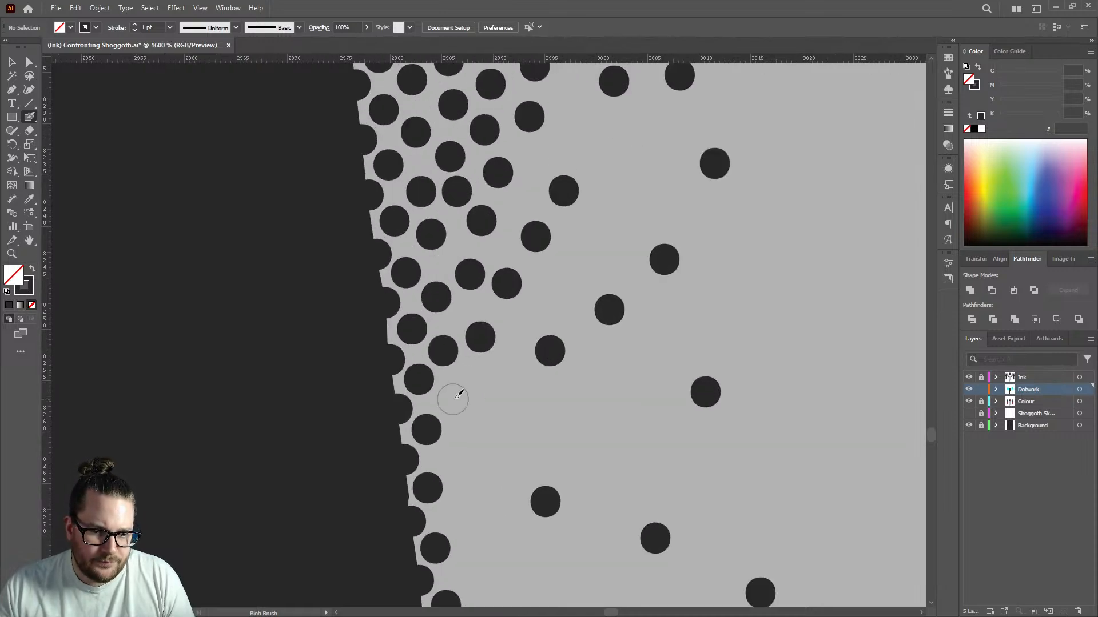
{"action": "left_click", "coordinate": [455, 398]}
{"action": "left_click", "coordinate": [492, 377]}
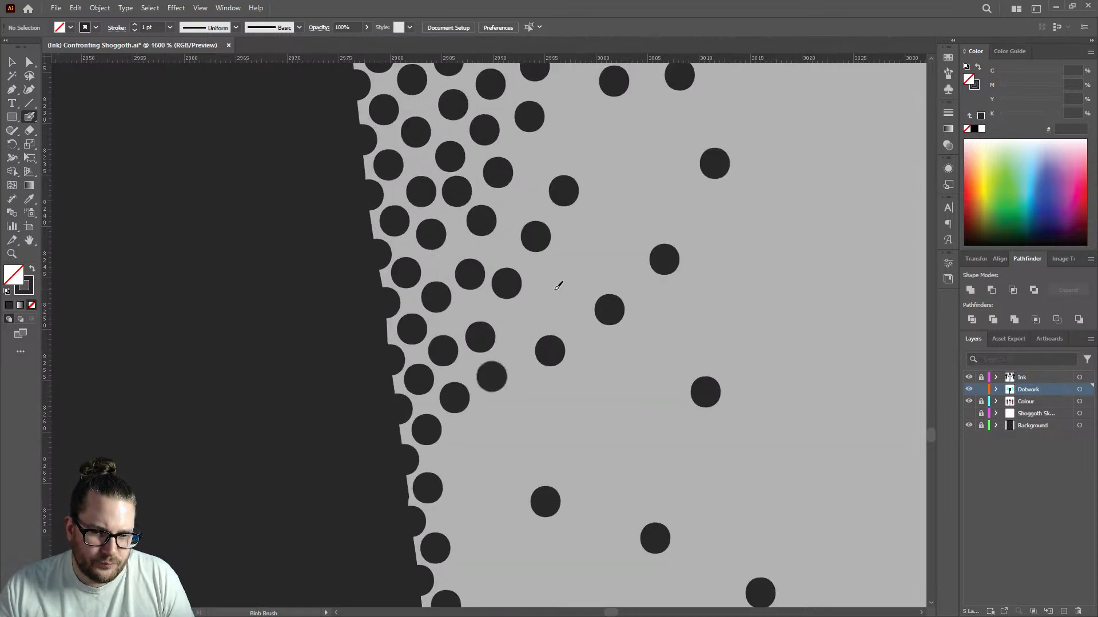
Fill the band's outer fringe with scattered dots between its inner rows and the outlying dots.
{"action": "left_click", "coordinate": [554, 289]}
{"action": "left_click", "coordinate": [535, 155]}
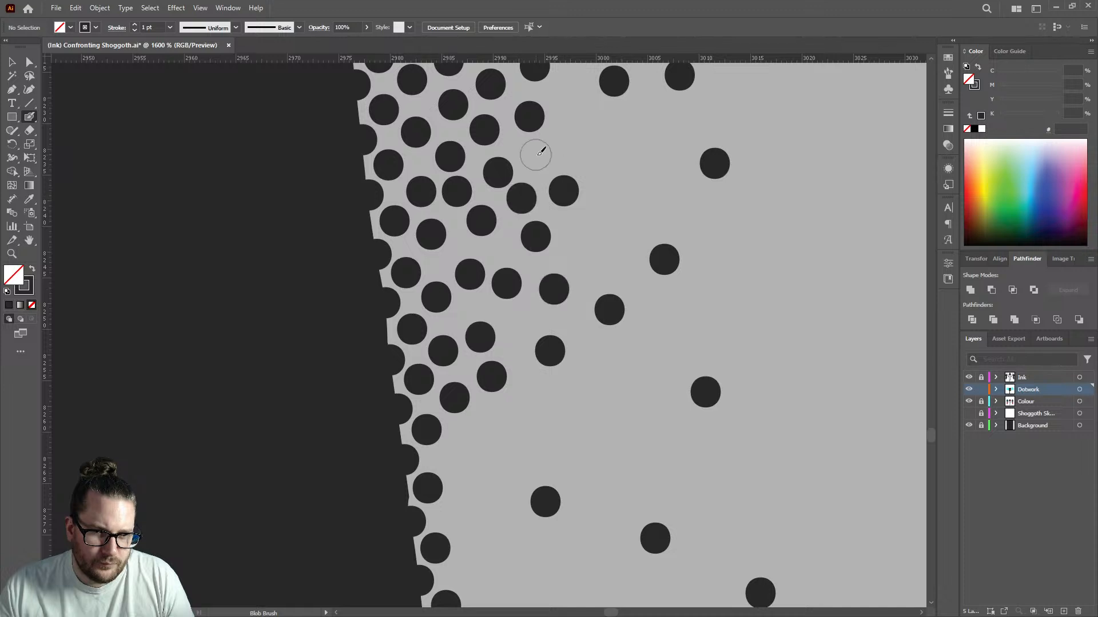
{"action": "left_click", "coordinate": [598, 149]}
{"action": "left_click", "coordinate": [594, 254]}
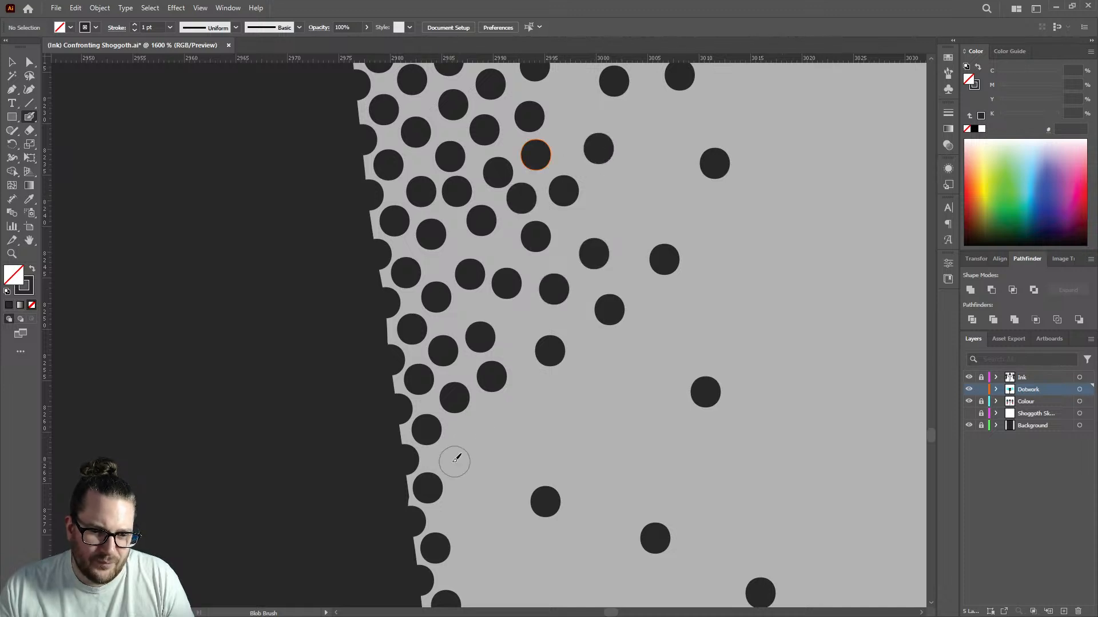
Continue the dense rows down the calf edge with seven closely spaced dots, tapering the band toward the edge.
{"action": "left_click", "coordinate": [451, 456]}
{"action": "left_click", "coordinate": [476, 428]}
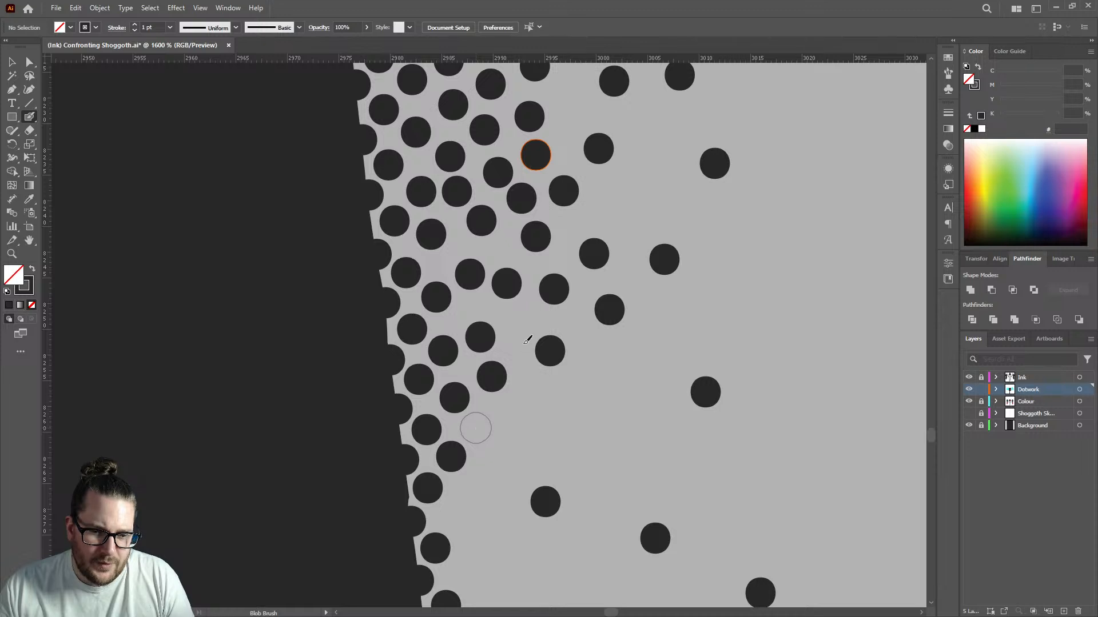
{"action": "left_click", "coordinate": [514, 345]}
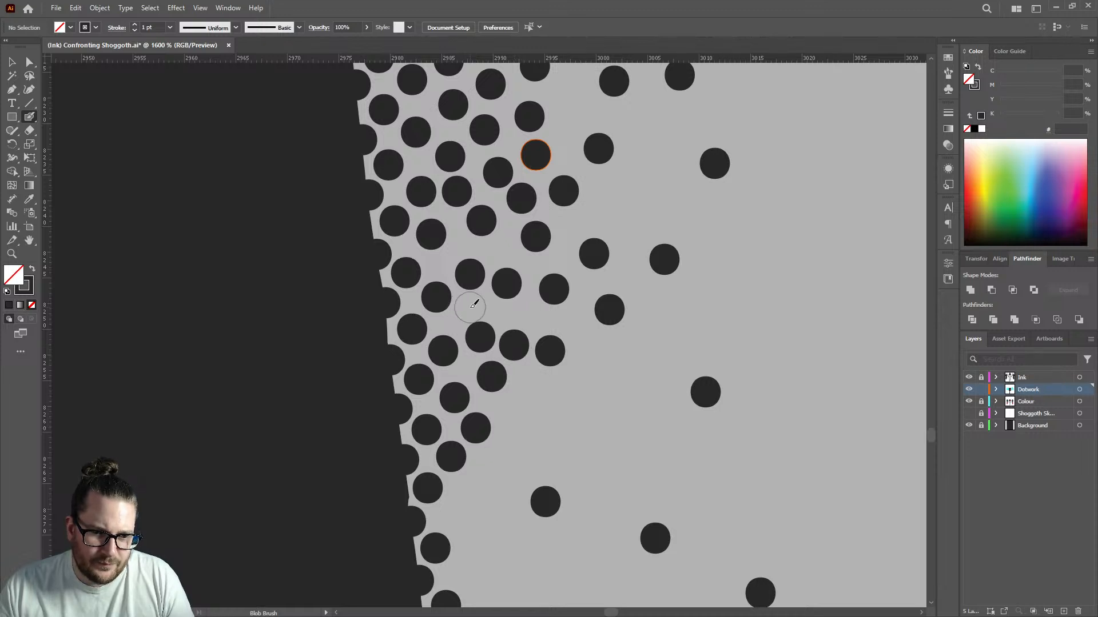
{"action": "left_click", "coordinate": [511, 412]}
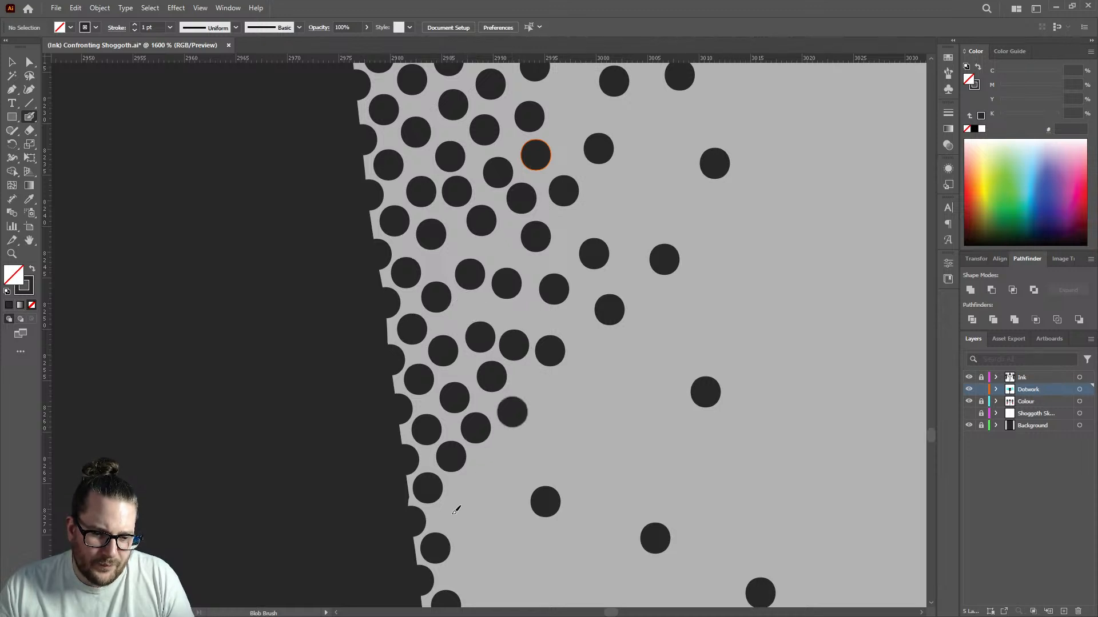
{"action": "left_click", "coordinate": [453, 516]}
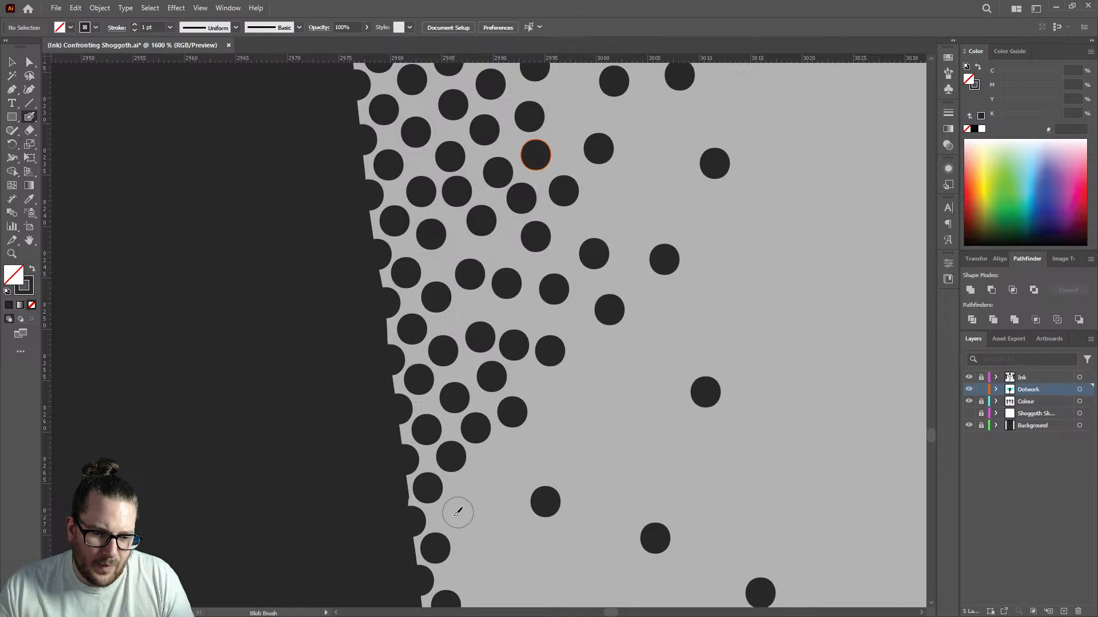
{"action": "left_click", "coordinate": [479, 483]}
{"action": "left_click", "coordinate": [509, 453]}
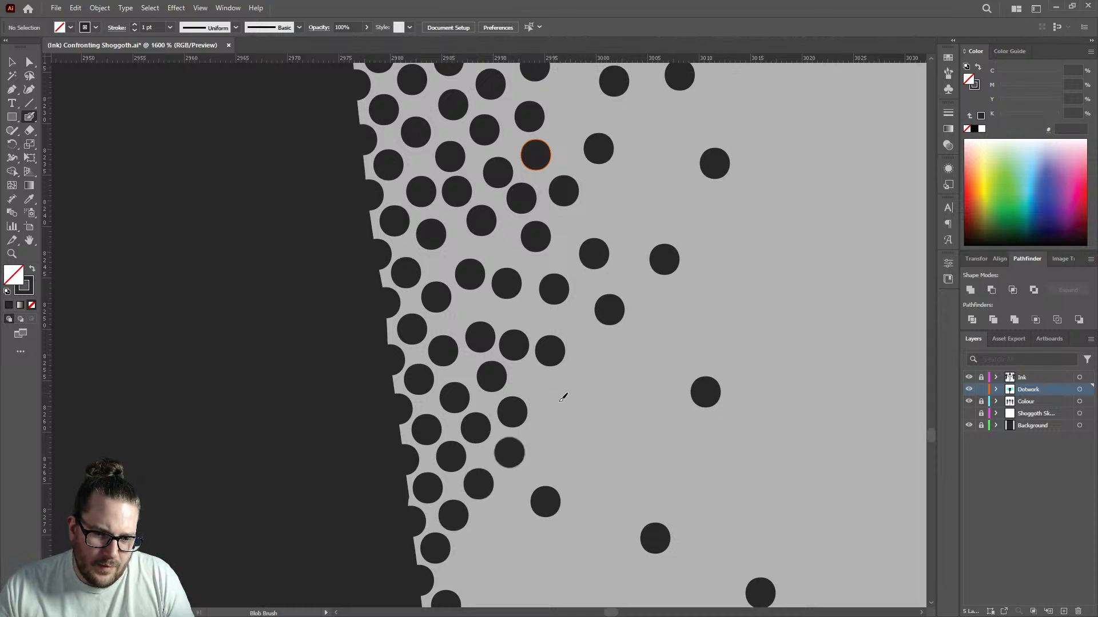
Place five loosely spaced dots between the extended dense rows and the sparse outer trail.
{"action": "left_click", "coordinate": [593, 405]}
{"action": "left_click", "coordinate": [641, 347]}
{"action": "left_click", "coordinate": [634, 455]}
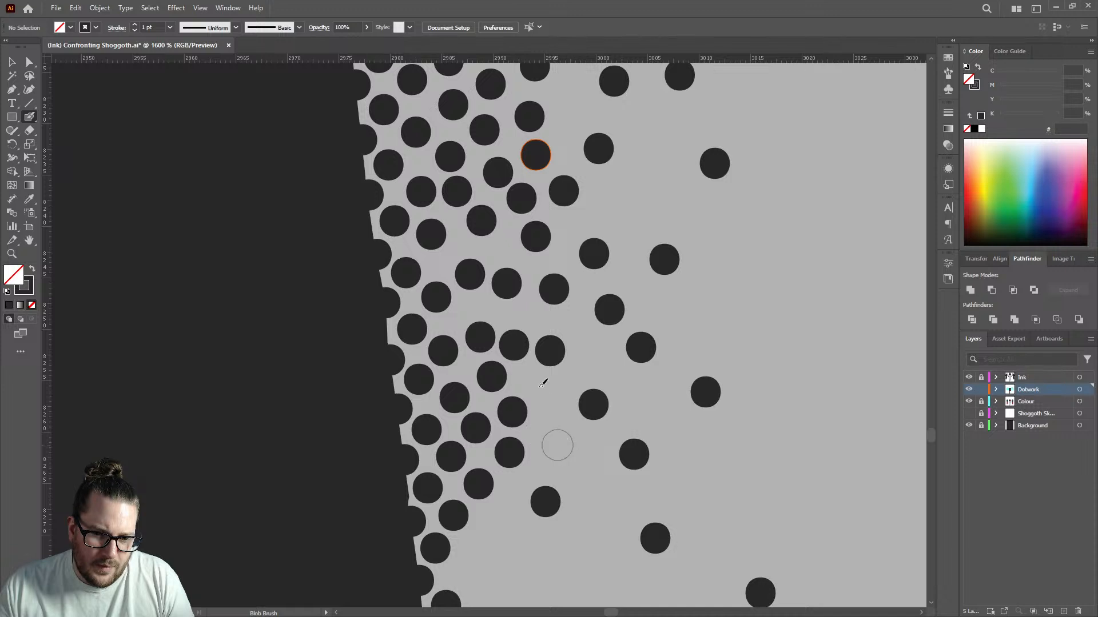
{"action": "left_click", "coordinate": [558, 445]}
{"action": "left_click", "coordinate": [547, 390]}
Check the taper against the calf and pack five more dots along the inner rows at its lower end.
{"action": "scroll", "coordinate": [518, 304], "scroll_direction": "down", "scroll_amount": 6}
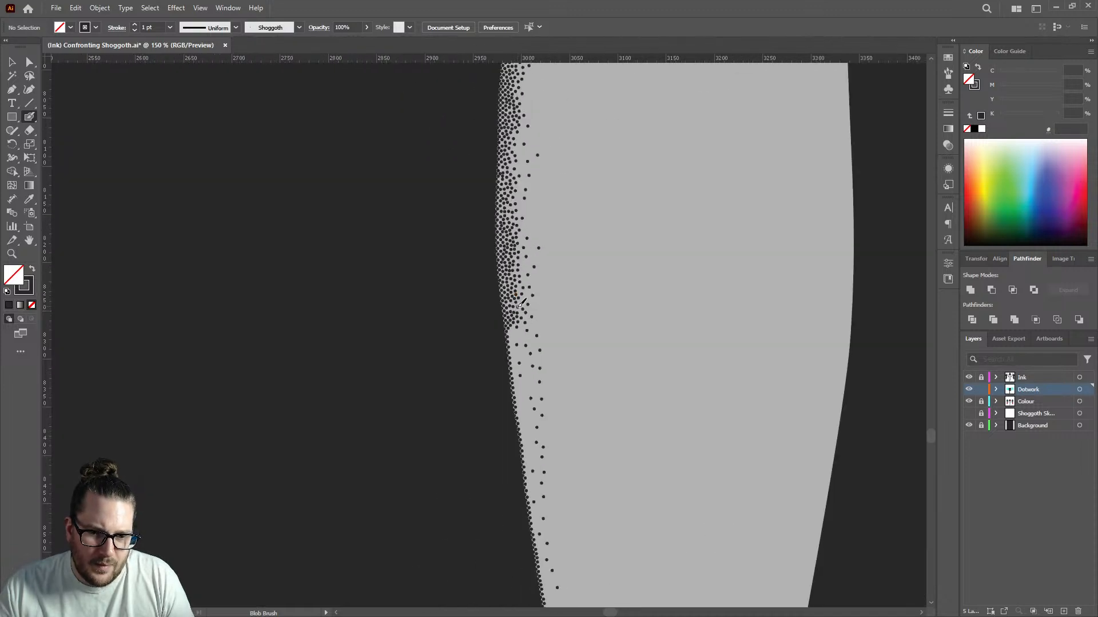
{"action": "scroll", "coordinate": [514, 333], "scroll_direction": "up", "scroll_amount": 5}
{"action": "scroll", "coordinate": [523, 299], "scroll_direction": "up", "scroll_amount": 2}
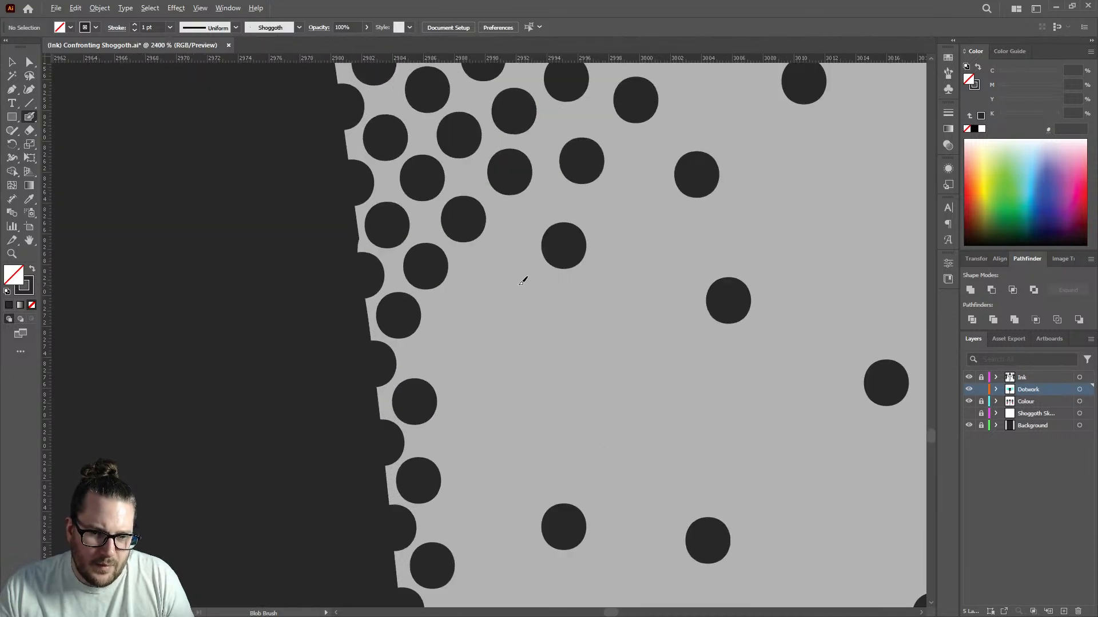
{"action": "left_click", "coordinate": [511, 251]}
{"action": "left_click", "coordinate": [446, 353]}
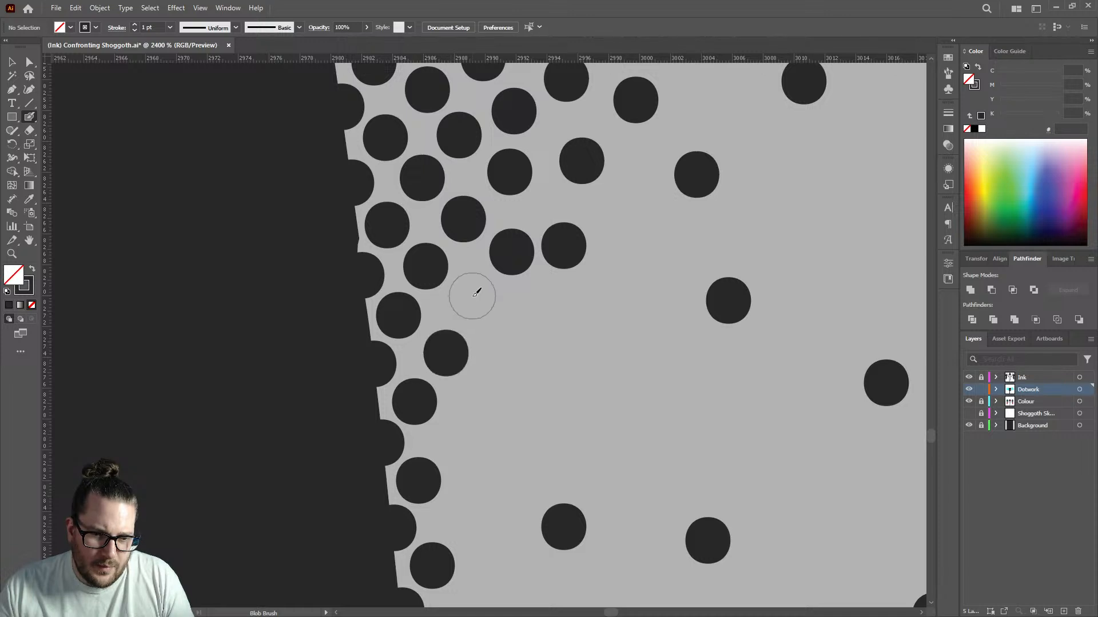
{"action": "left_click", "coordinate": [472, 296]}
{"action": "left_click", "coordinate": [460, 436]}
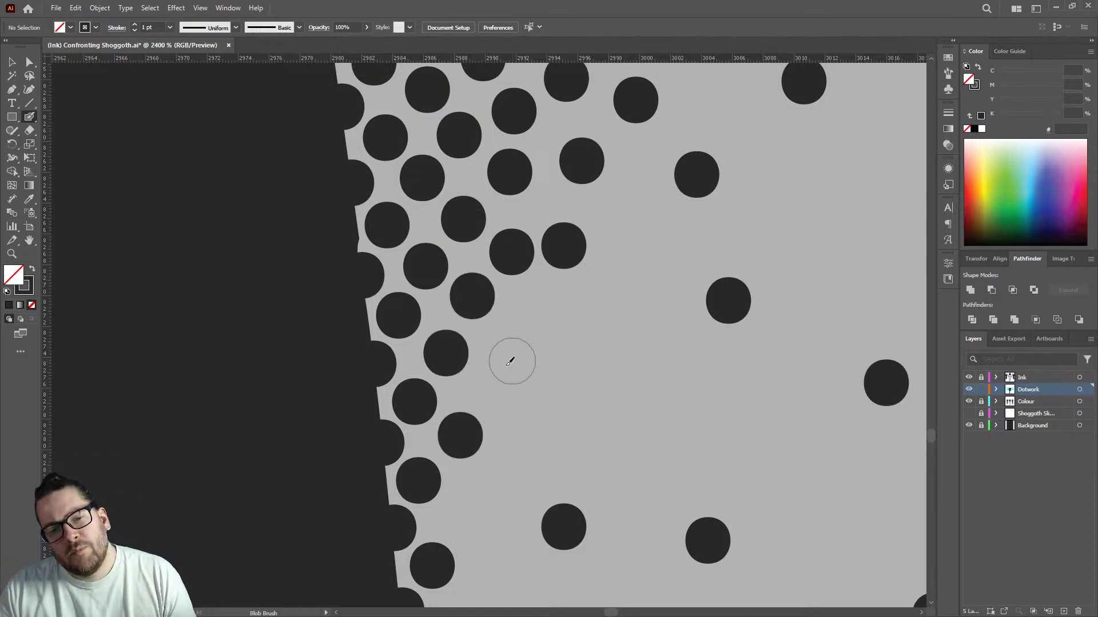
{"action": "left_click", "coordinate": [497, 381]}
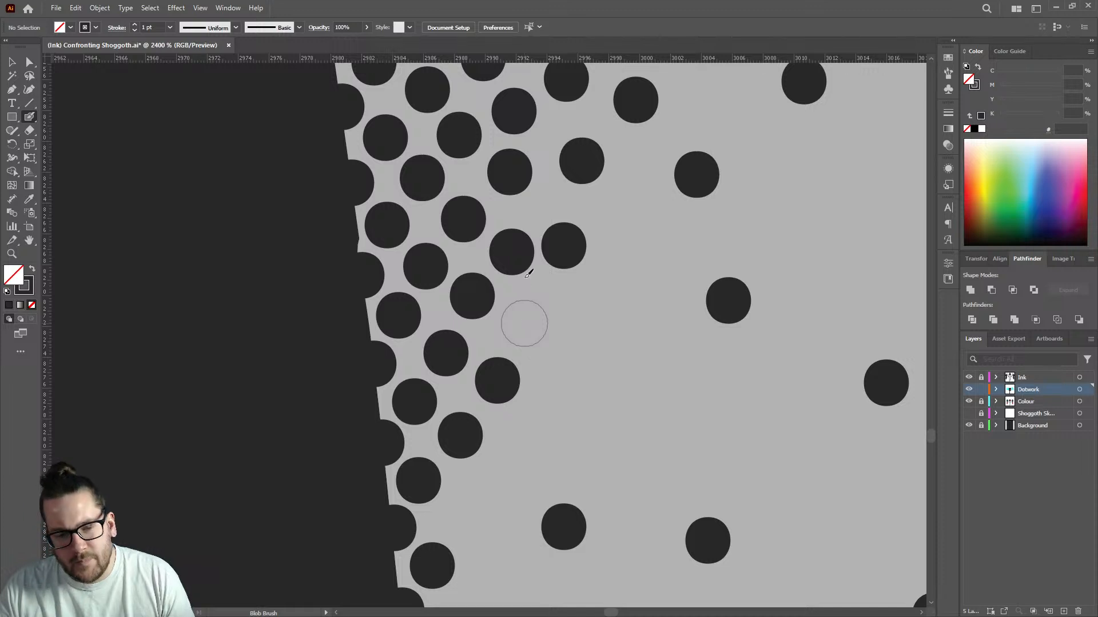
Broaden the tapering end with dots stepping diagonally down from the outer fringe to the inner rows.
{"action": "scroll", "coordinate": [526, 303], "scroll_direction": "down", "scroll_amount": 3}
{"action": "scroll", "coordinate": [553, 274], "scroll_direction": "up", "scroll_amount": 2}
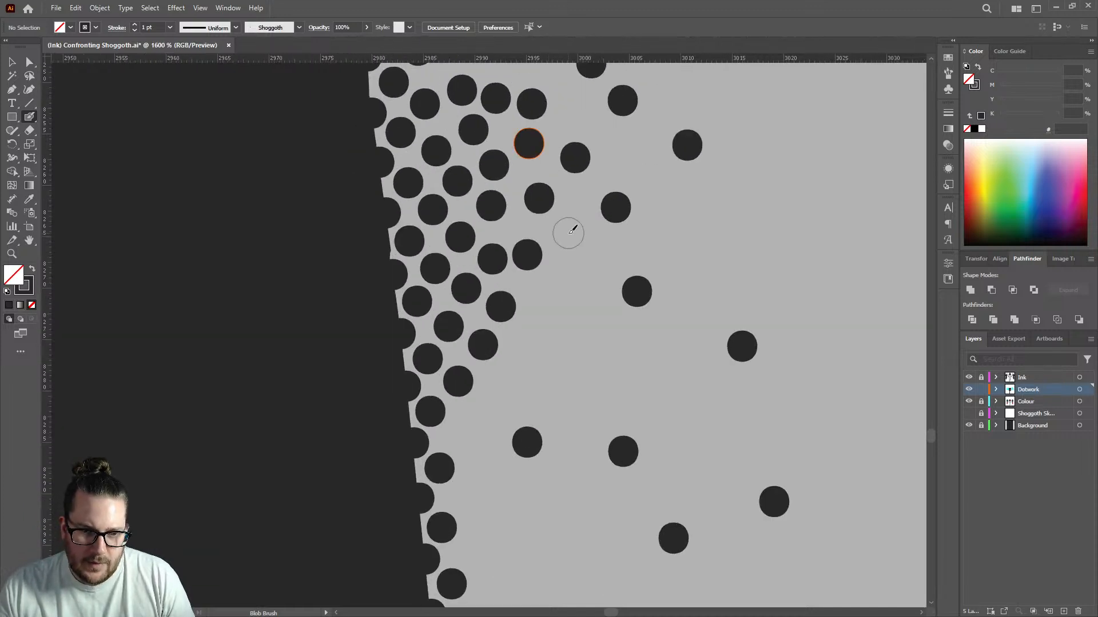
{"action": "left_click", "coordinate": [561, 289]}
{"action": "left_click", "coordinate": [523, 336]}
{"action": "left_click", "coordinate": [555, 374]}
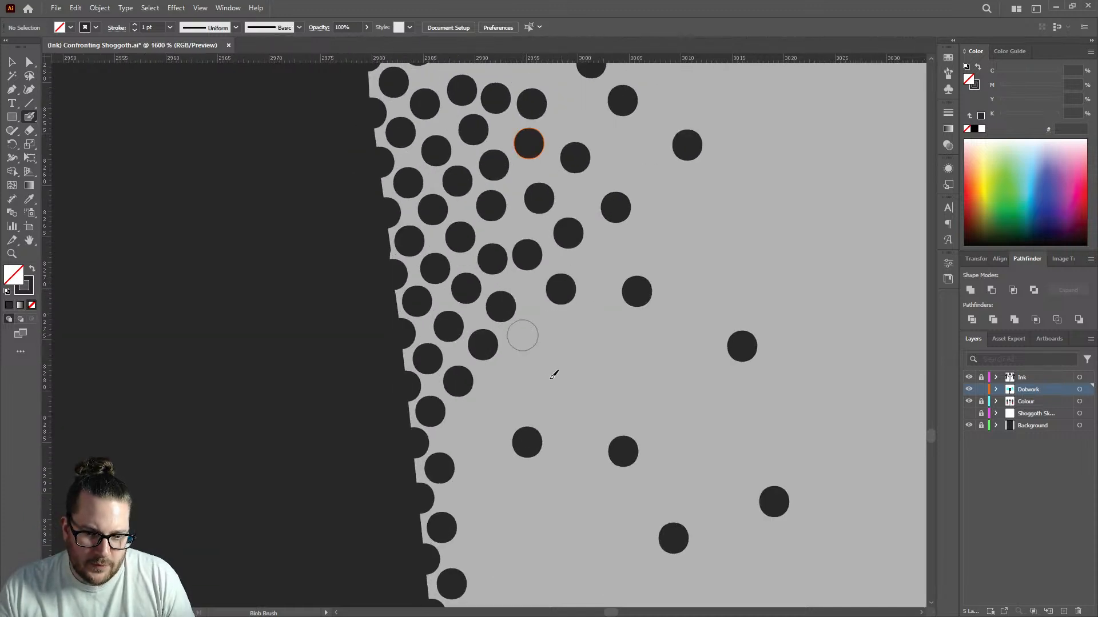
{"action": "left_click", "coordinate": [496, 378]}
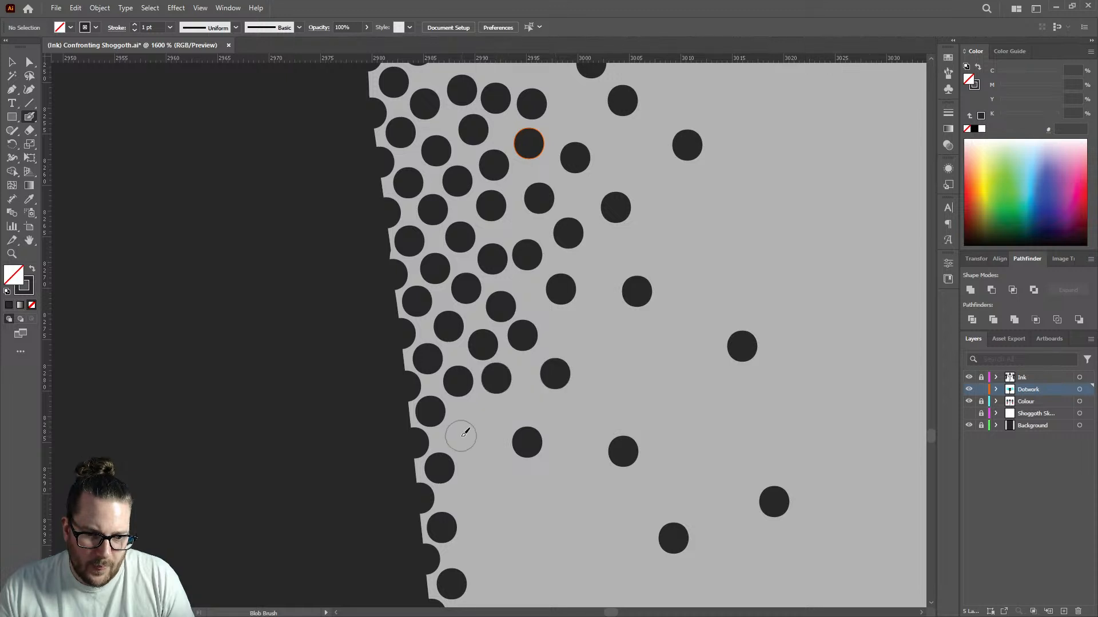
Add two dots beside the edge rows at the taper's tip and two scattered dots in the outer fringe.
{"action": "left_click", "coordinate": [458, 436]}
{"action": "left_click", "coordinate": [489, 415]}
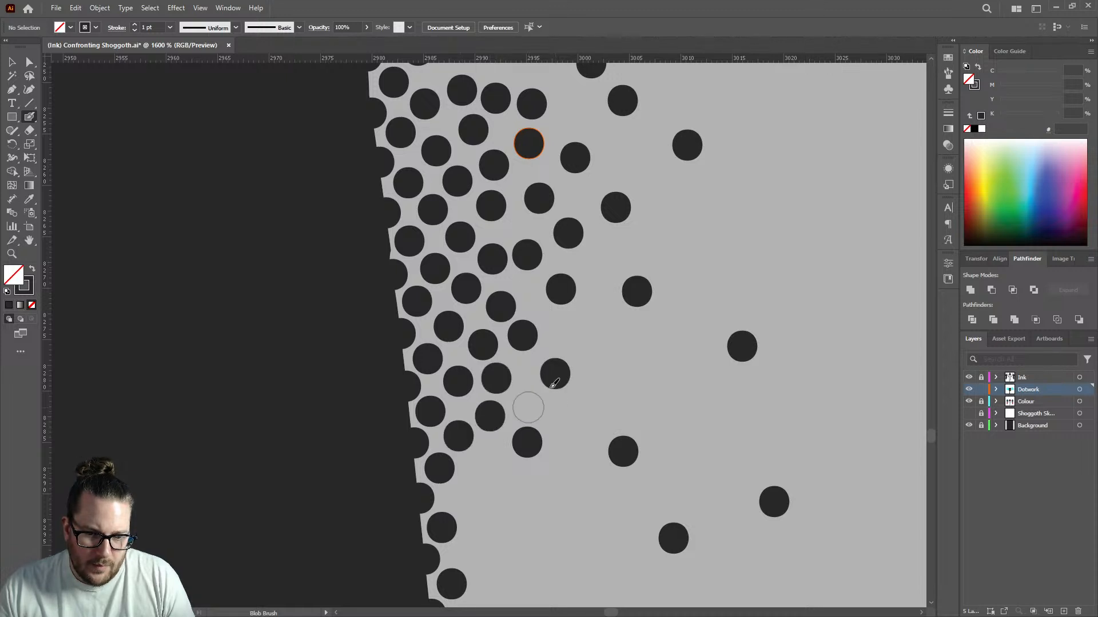
{"action": "left_click", "coordinate": [615, 351]}
{"action": "left_click", "coordinate": [683, 245]}
Check the gradient from farther out, then extend the dense rows downward and fill the gaps beside them.
{"action": "scroll", "coordinate": [590, 301], "scroll_direction": "down", "scroll_amount": 2}
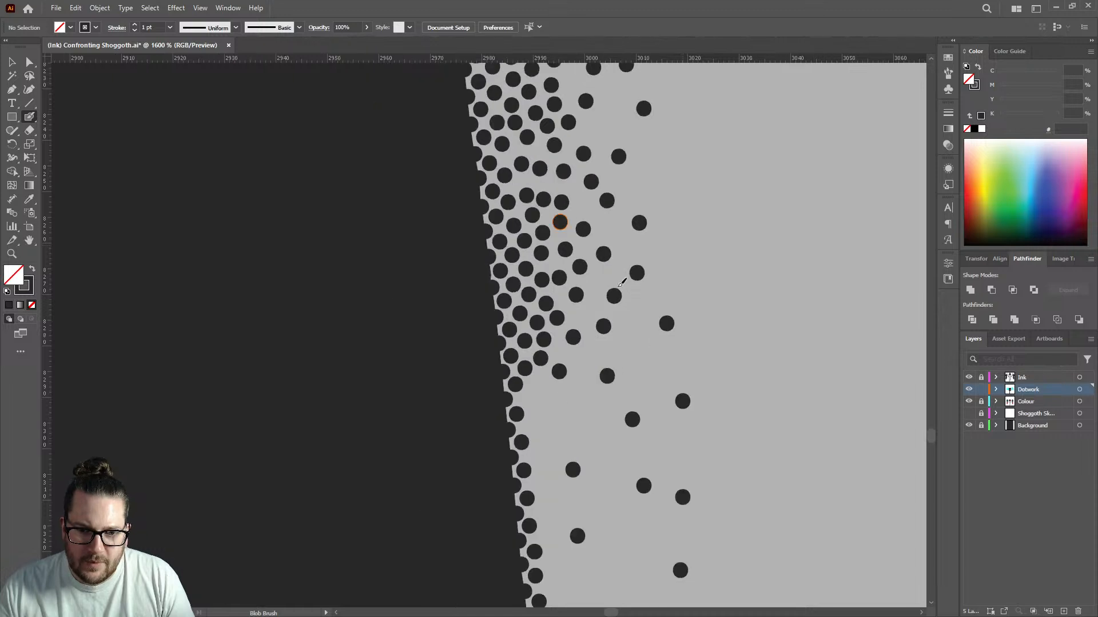
{"action": "scroll", "coordinate": [570, 369], "scroll_direction": "down", "scroll_amount": 2}
{"action": "scroll", "coordinate": [570, 369], "scroll_direction": "down", "scroll_amount": 1}
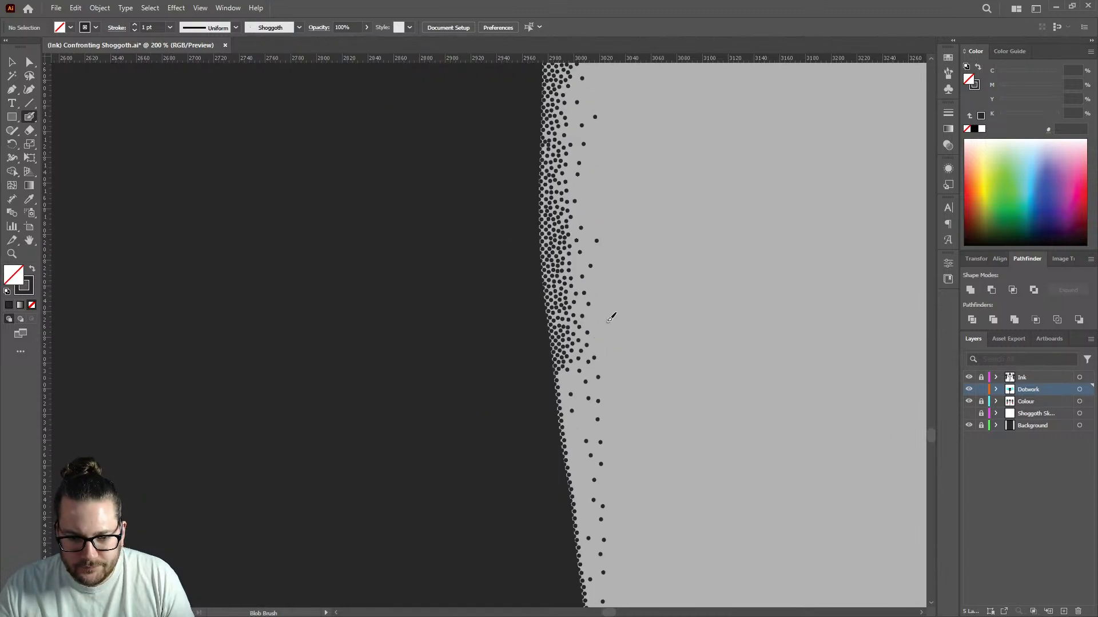
{"action": "scroll", "coordinate": [593, 314], "scroll_direction": "up", "scroll_amount": 3}
{"action": "scroll", "coordinate": [532, 345], "scroll_direction": "up", "scroll_amount": 4}
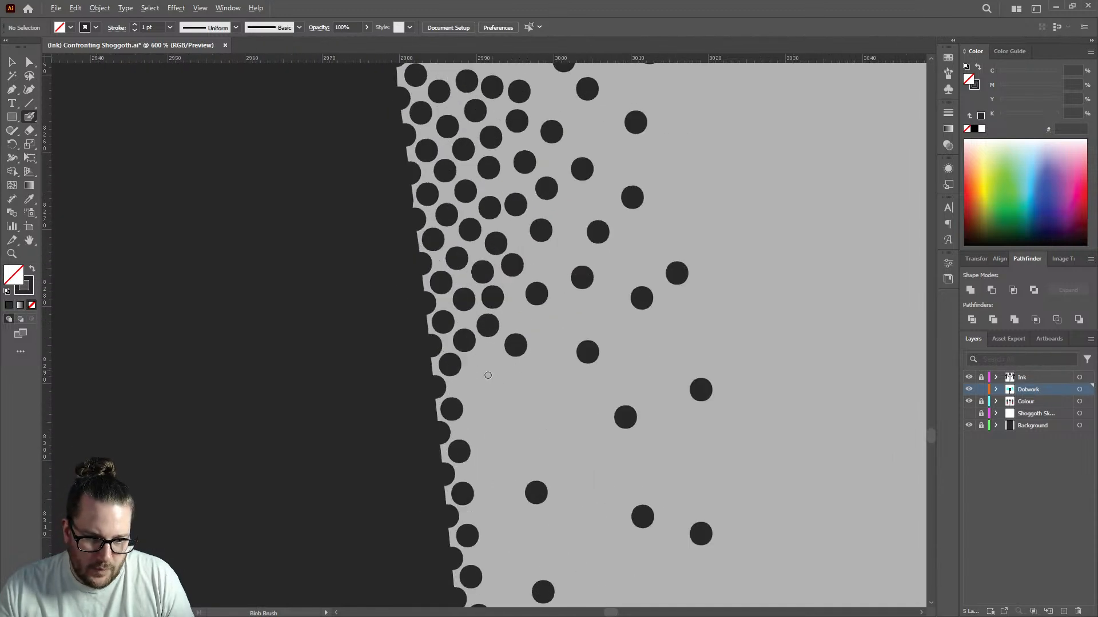
{"action": "left_click", "coordinate": [455, 402]}
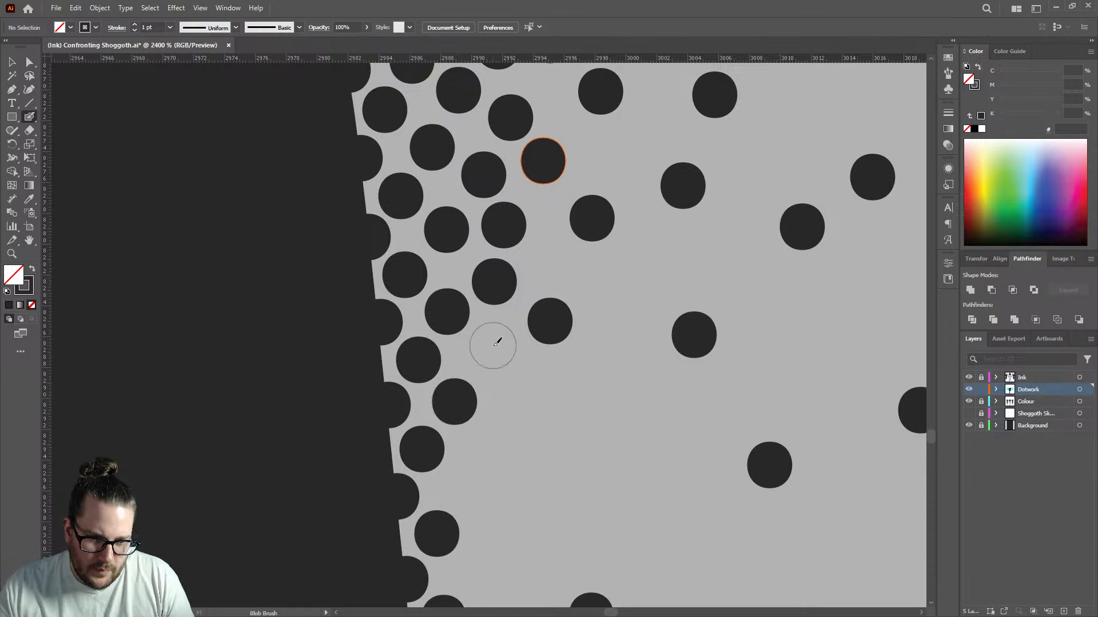
{"action": "scroll", "coordinate": [522, 300], "scroll_direction": "down", "scroll_amount": 2}
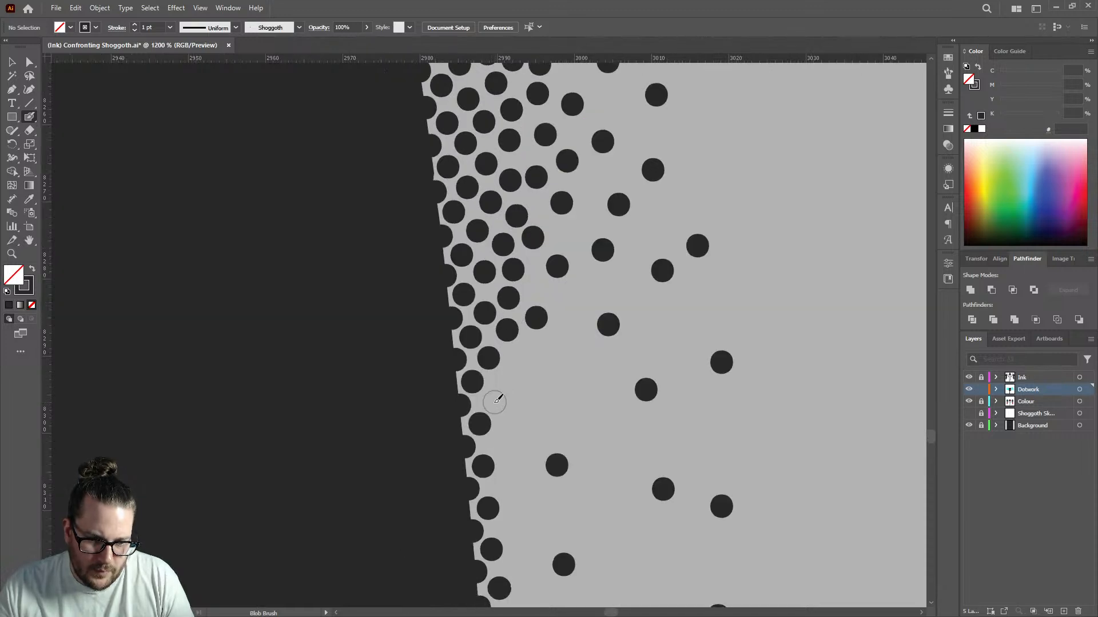
{"action": "left_click", "coordinate": [492, 401]}
{"action": "left_click", "coordinate": [514, 377]}
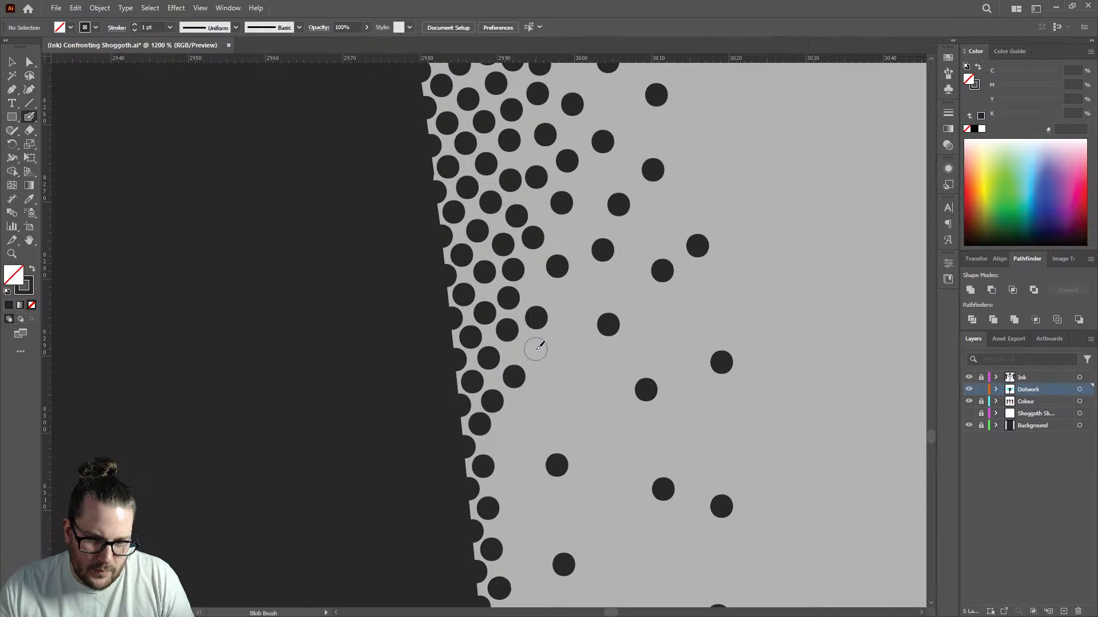
{"action": "left_click", "coordinate": [578, 297]}
{"action": "left_click", "coordinate": [560, 378]}
Carry the dense rows farther down the calf edge with seven dots staggered in short diagonals.
{"action": "left_click", "coordinate": [504, 440]}
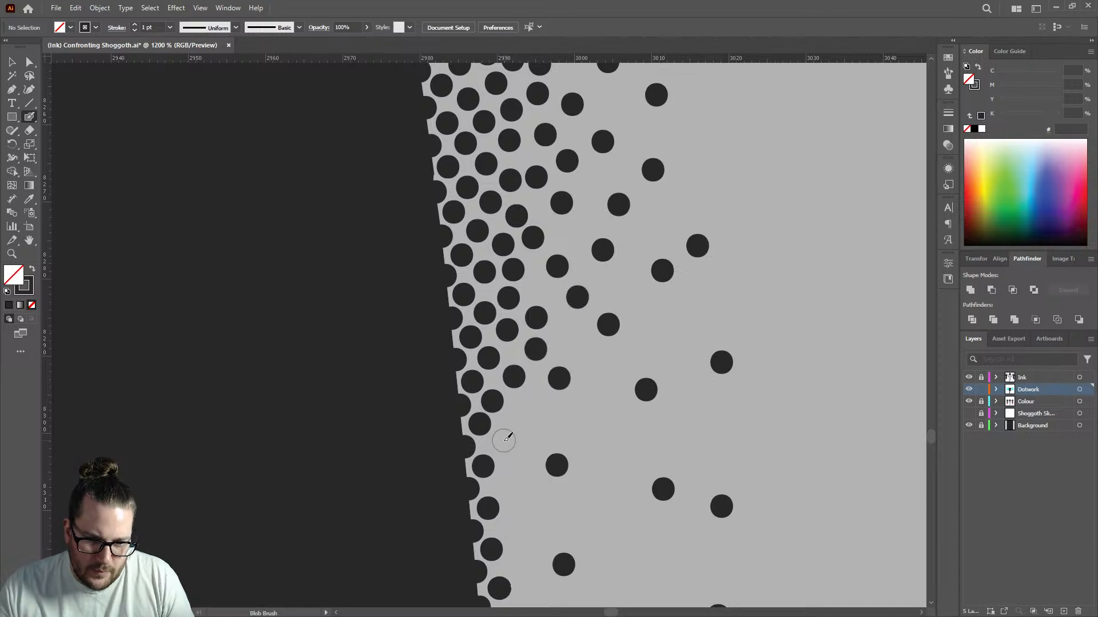
{"action": "left_click", "coordinate": [529, 407]}
{"action": "left_click", "coordinate": [504, 486]}
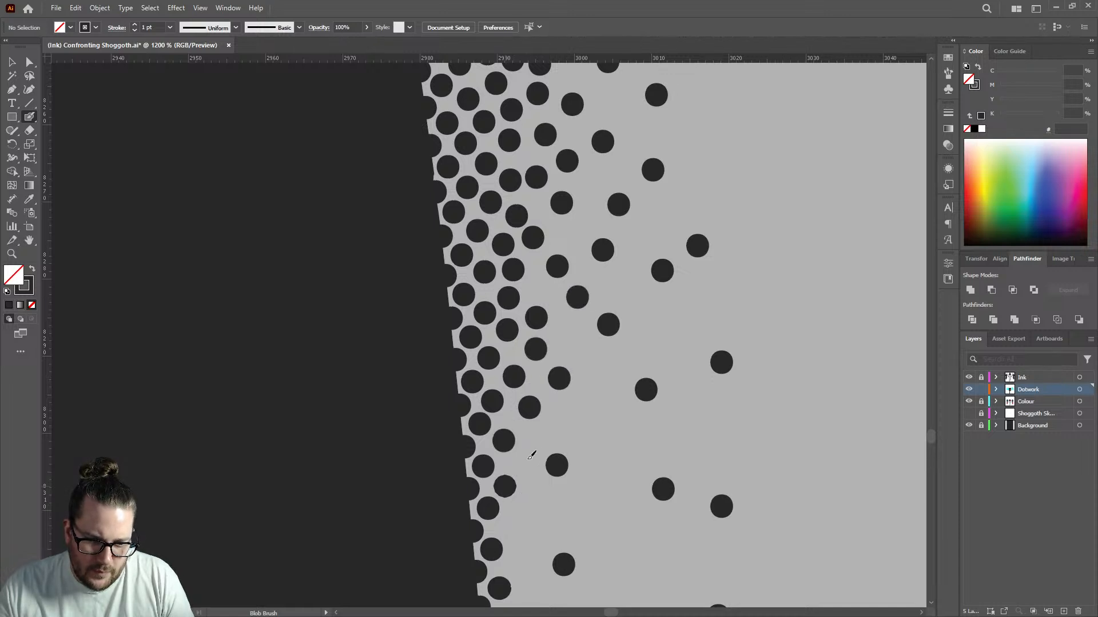
{"action": "left_click", "coordinate": [526, 461]}
{"action": "left_click", "coordinate": [560, 428]}
{"action": "left_click", "coordinate": [512, 526]}
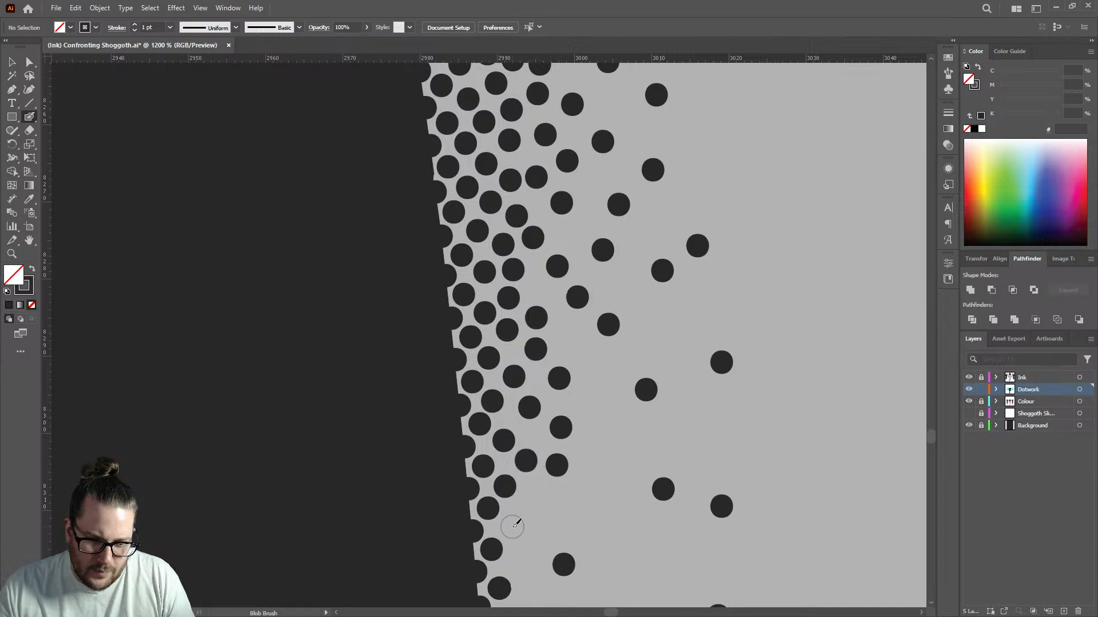
{"action": "left_click", "coordinate": [537, 495]}
Scatter three dots outside the newly extended rows, working back up toward the fuller part of the band.
{"action": "left_click", "coordinate": [602, 454]}
{"action": "left_click", "coordinate": [594, 395]}
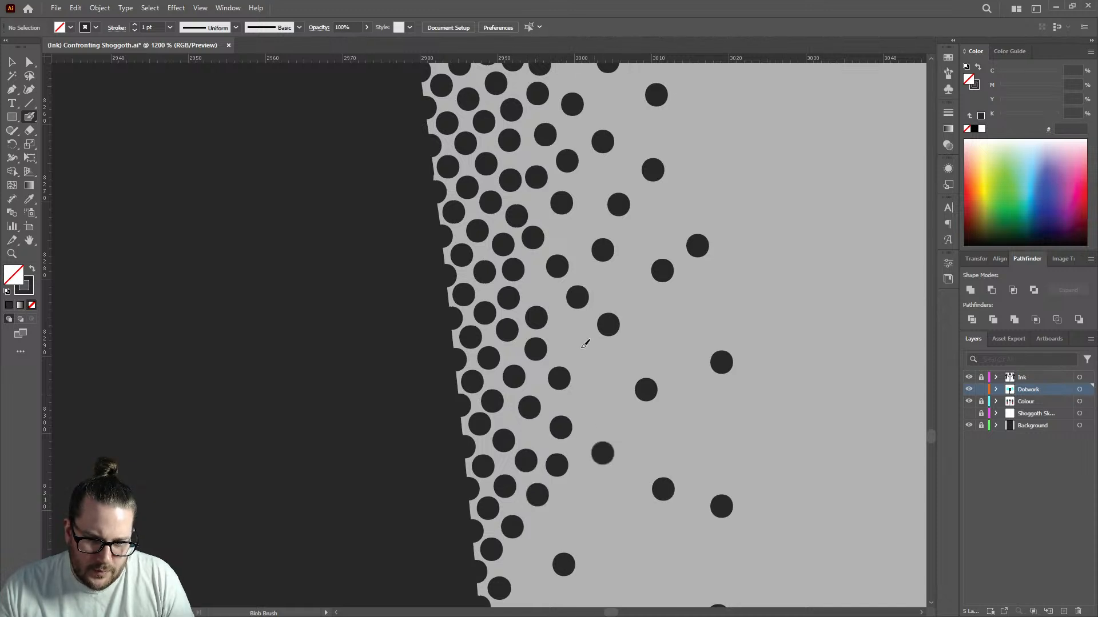
{"action": "left_click", "coordinate": [572, 336]}
Taper the band down the next stretch of calf edge with seven dots around the nearest outlying dot.
{"action": "scroll", "coordinate": [540, 286], "scroll_direction": "down", "scroll_amount": 5}
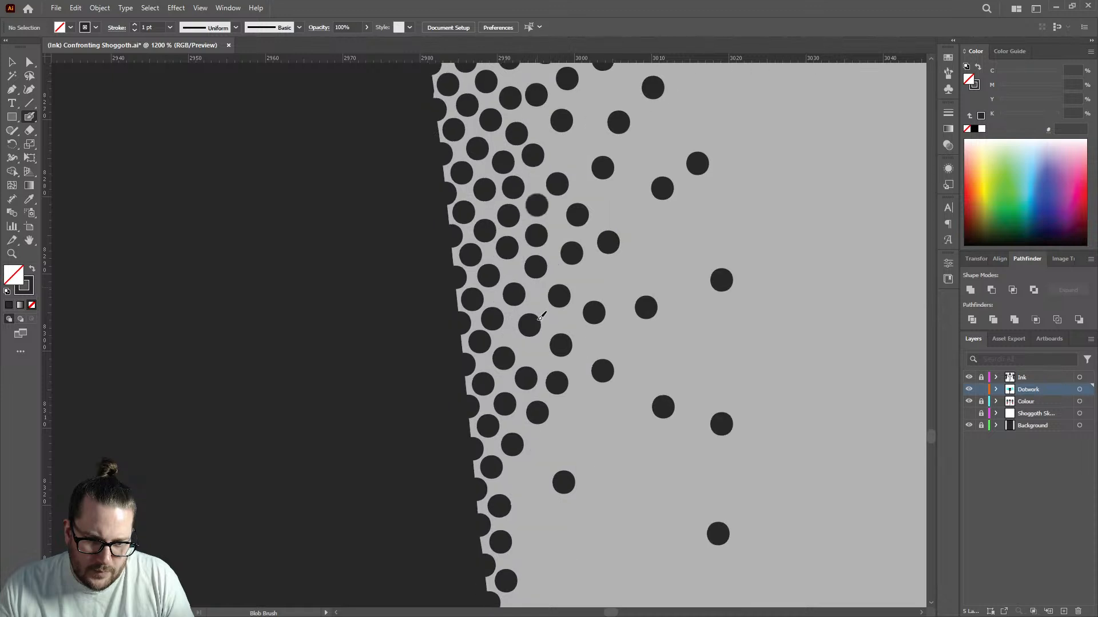
{"action": "left_click", "coordinate": [518, 370]}
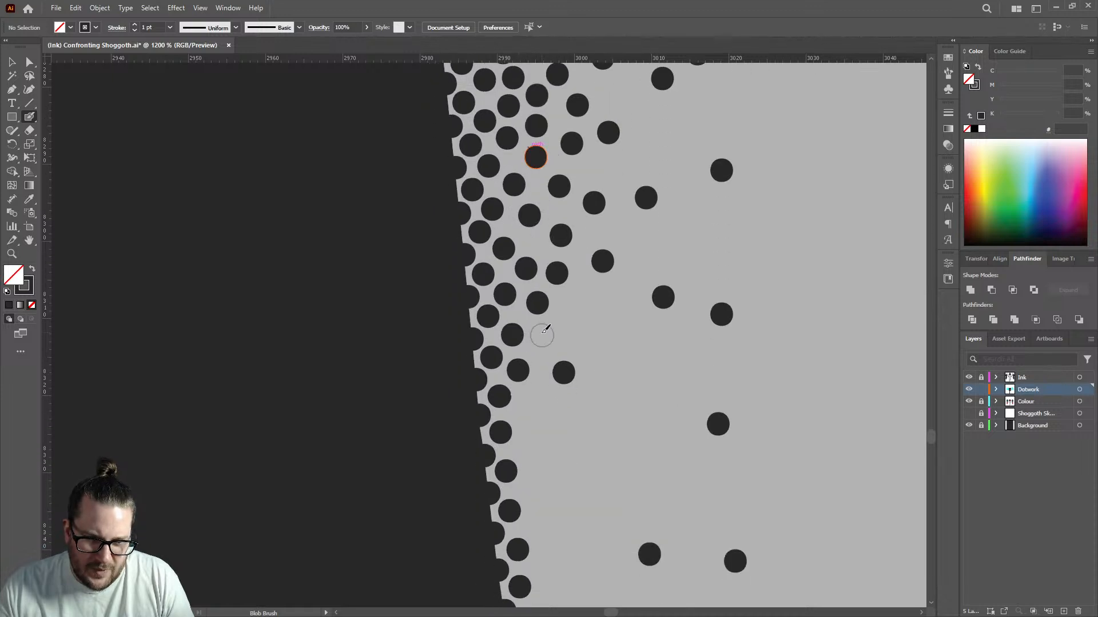
{"action": "left_click", "coordinate": [540, 332]}
{"action": "left_click", "coordinate": [583, 300]}
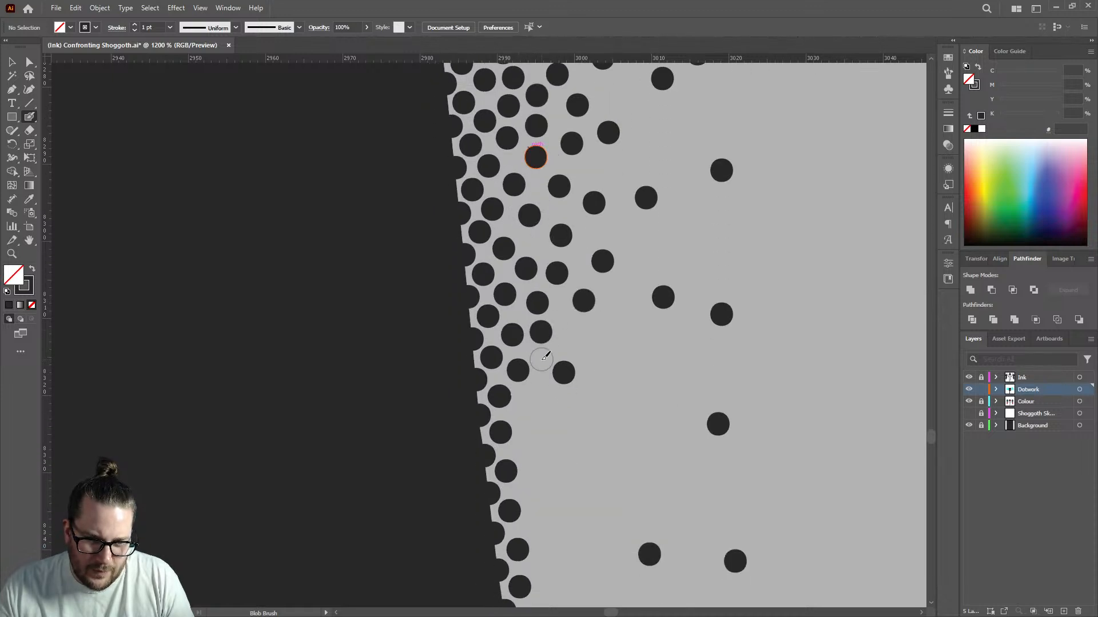
{"action": "left_click", "coordinate": [541, 359]}
{"action": "left_click", "coordinate": [522, 413]}
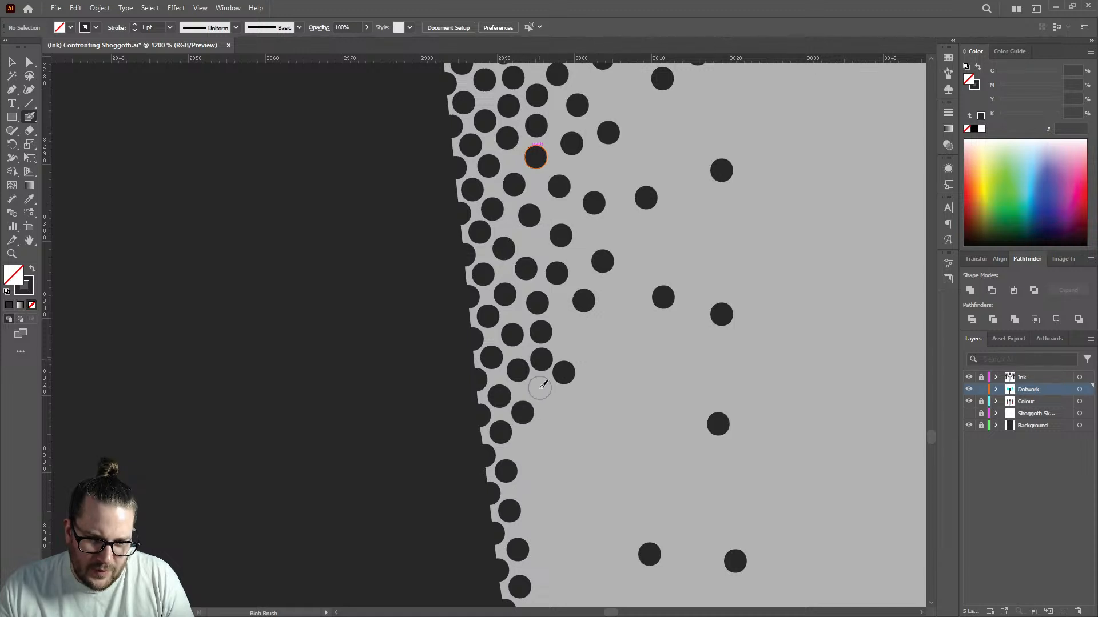
{"action": "left_click", "coordinate": [539, 388]}
{"action": "left_click", "coordinate": [522, 448]}
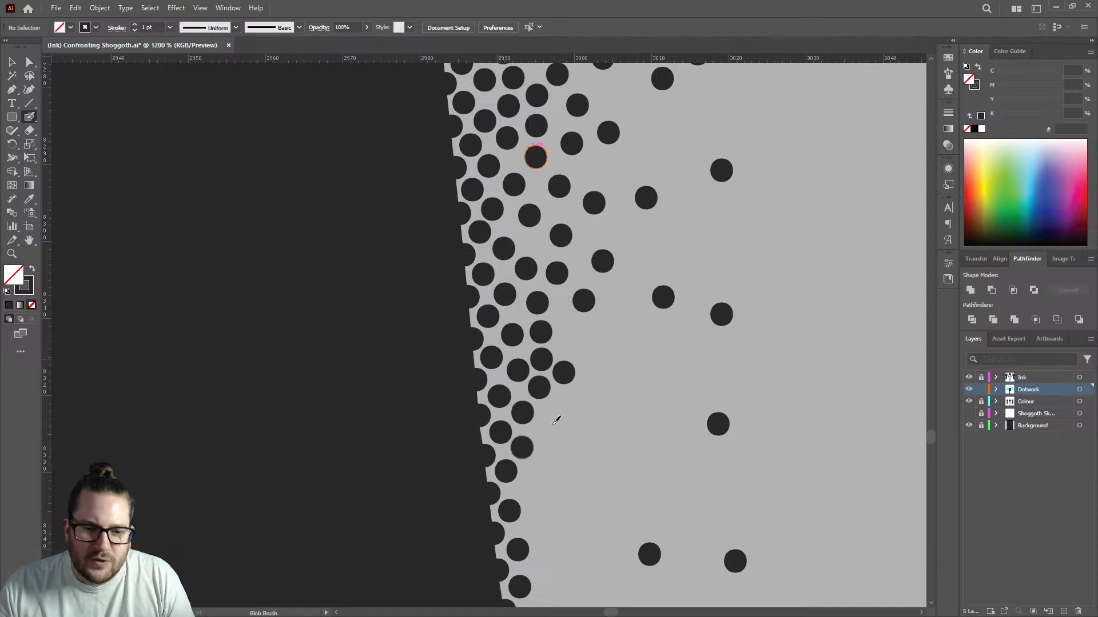
Build up the dense band along the lower calf edge with eight dots staggered in short diagonals rising away from the edge.
{"action": "left_click", "coordinate": [549, 427]}
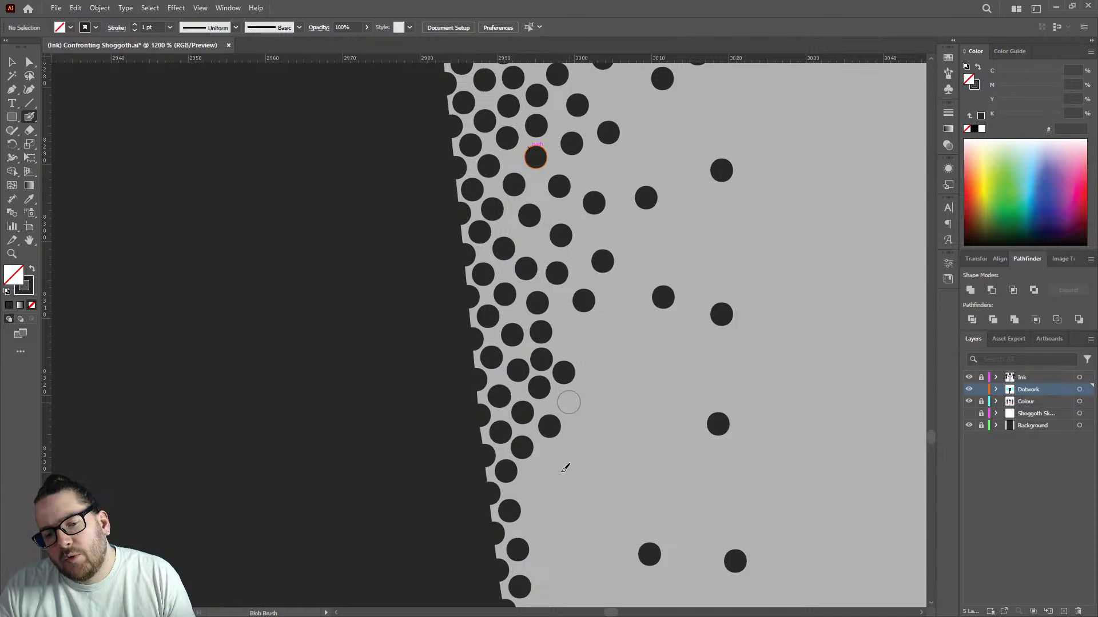
{"action": "left_click", "coordinate": [569, 402]}
{"action": "left_click", "coordinate": [529, 488]}
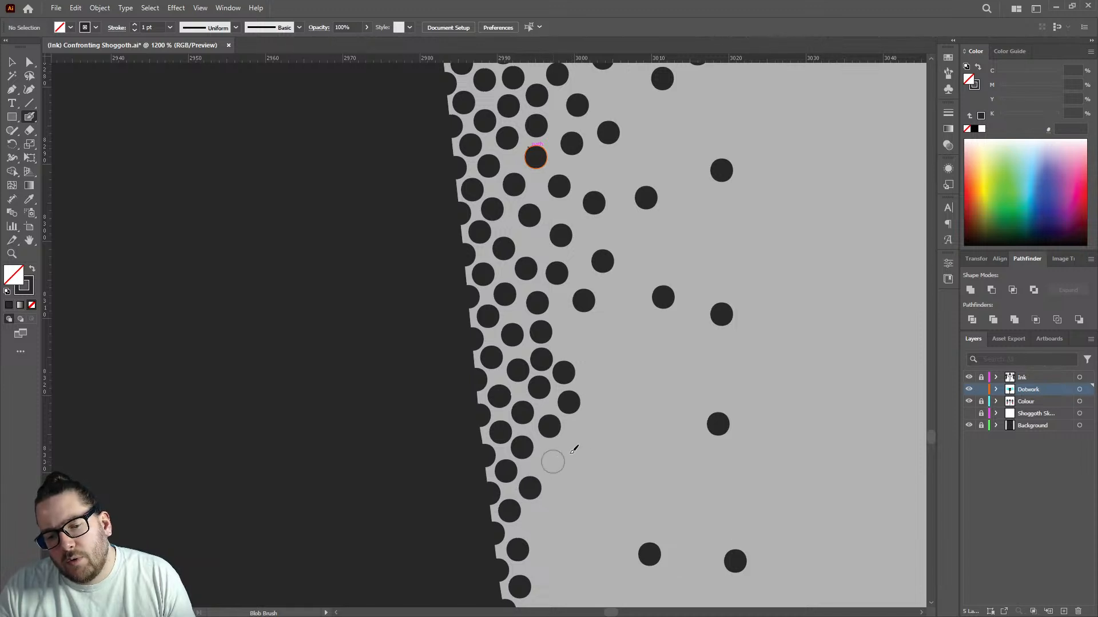
{"action": "left_click", "coordinate": [553, 462]}
{"action": "left_click", "coordinate": [583, 439]}
{"action": "left_click", "coordinate": [535, 526]}
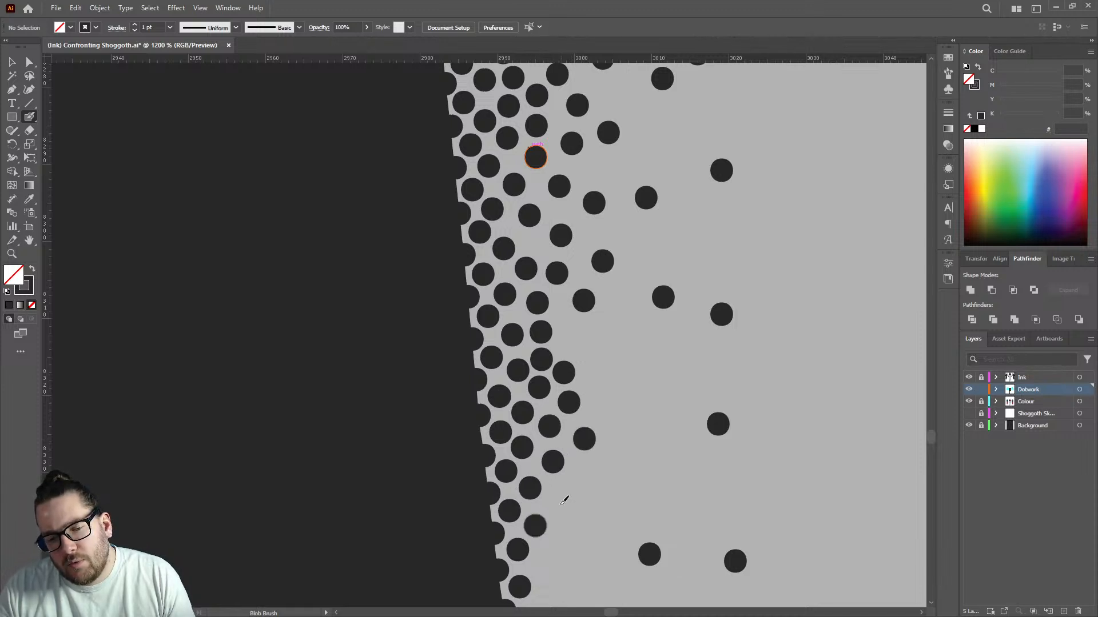
{"action": "left_click", "coordinate": [563, 498]}
{"action": "left_click", "coordinate": [592, 474]}
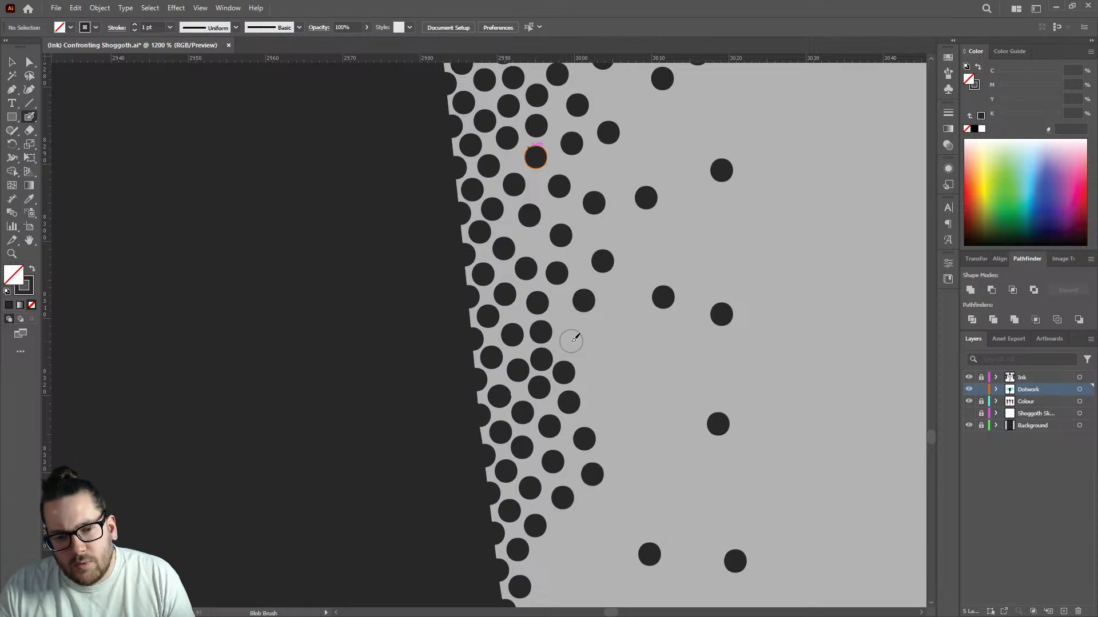
Fill one gap beside the dense rows and scatter five looser dots between them and the sparse outliers.
{"action": "left_click", "coordinate": [571, 340]}
{"action": "left_click", "coordinate": [614, 375]}
{"action": "left_click", "coordinate": [619, 433]}
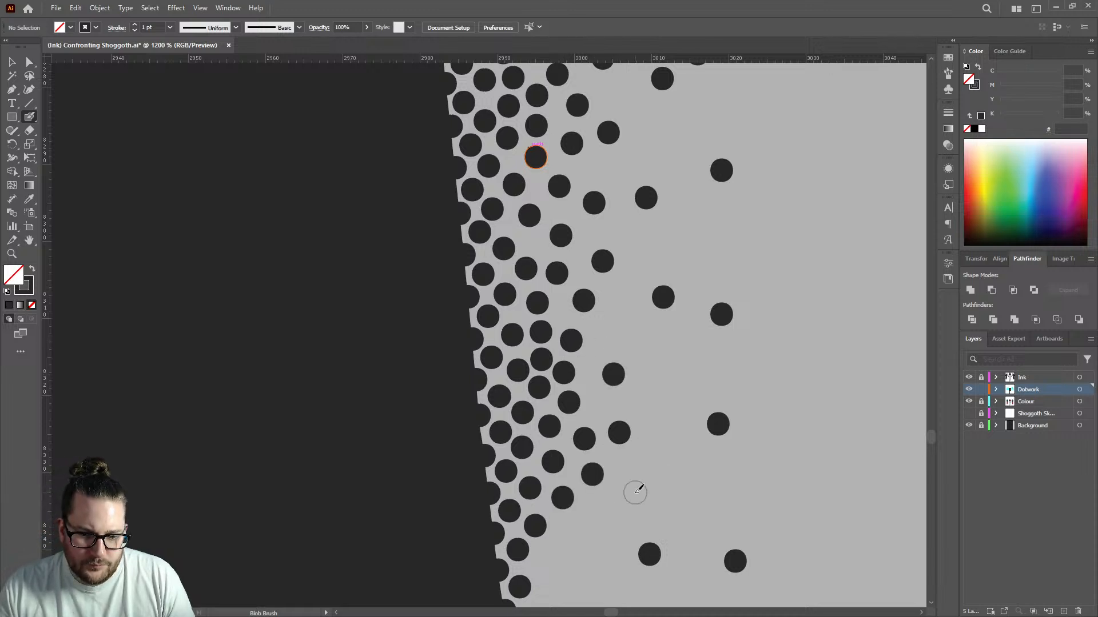
{"action": "left_click", "coordinate": [635, 493]}
{"action": "left_click", "coordinate": [663, 391]}
{"action": "left_click", "coordinate": [621, 337]}
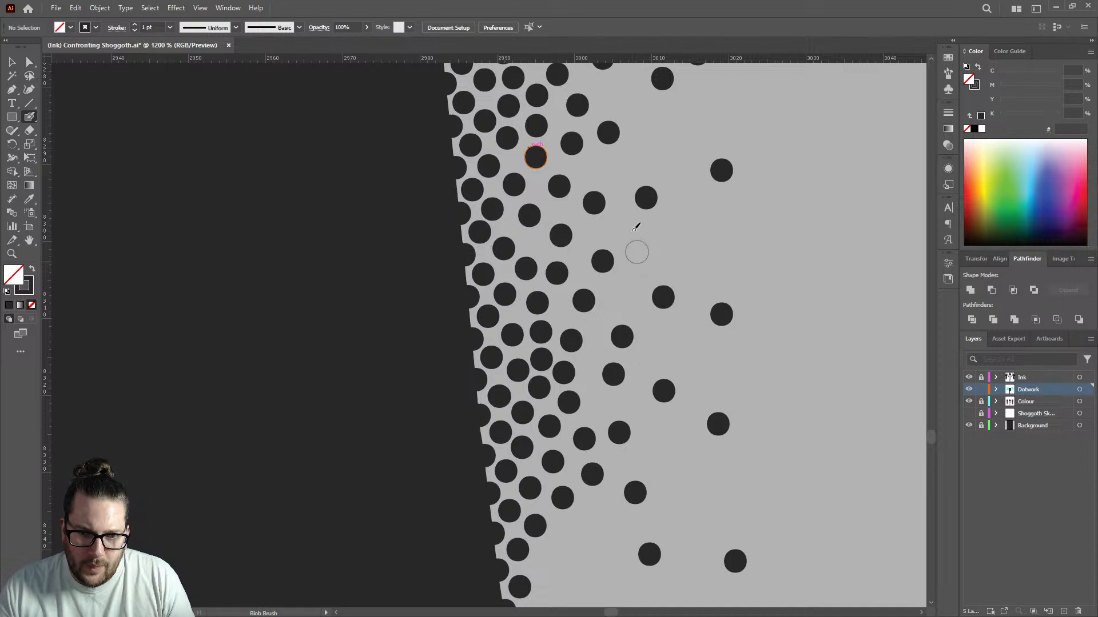
Check the calf gradient from farther out, then add two dots in the sparse outer gaps higher up the band.
{"action": "scroll", "coordinate": [531, 398], "scroll_direction": "down", "scroll_amount": 2}
{"action": "scroll", "coordinate": [531, 398], "scroll_direction": "down", "scroll_amount": 2}
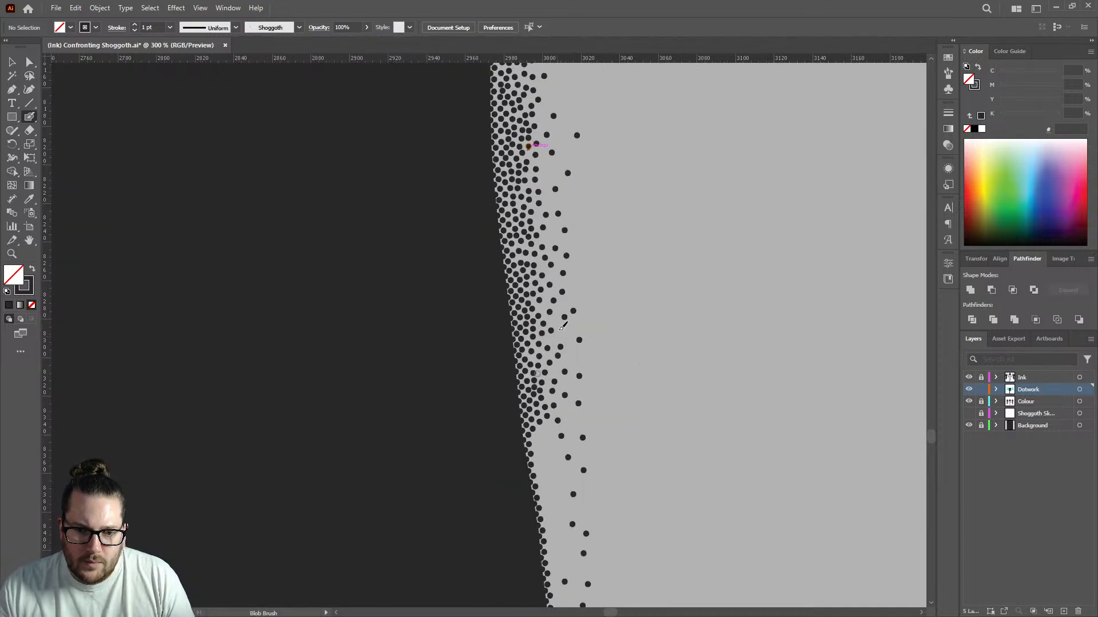
{"action": "scroll", "coordinate": [568, 320], "scroll_direction": "up", "scroll_amount": 5}
{"action": "left_click", "coordinate": [574, 296]}
{"action": "left_click", "coordinate": [506, 321]}
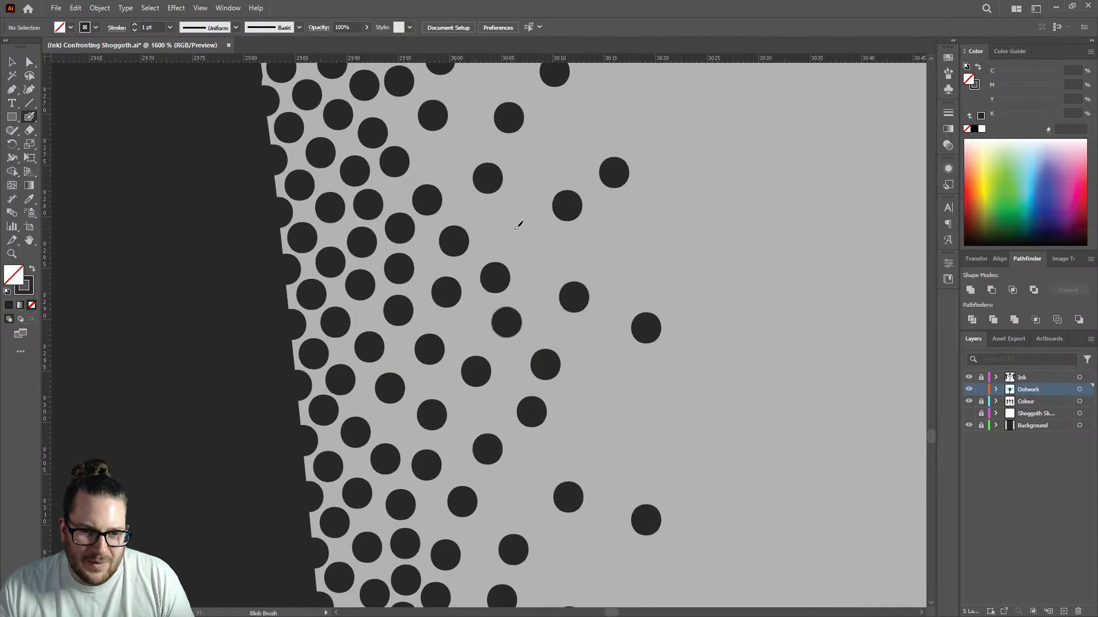
Fill the sparse gaps in the middle of the calf's dot shading with Blob Brush dots on the Dotwork layer.
{"action": "left_click", "coordinate": [514, 230]}
{"action": "left_click", "coordinate": [439, 158]}
{"action": "scroll", "coordinate": [562, 323], "scroll_direction": "down", "scroll_amount": 2}
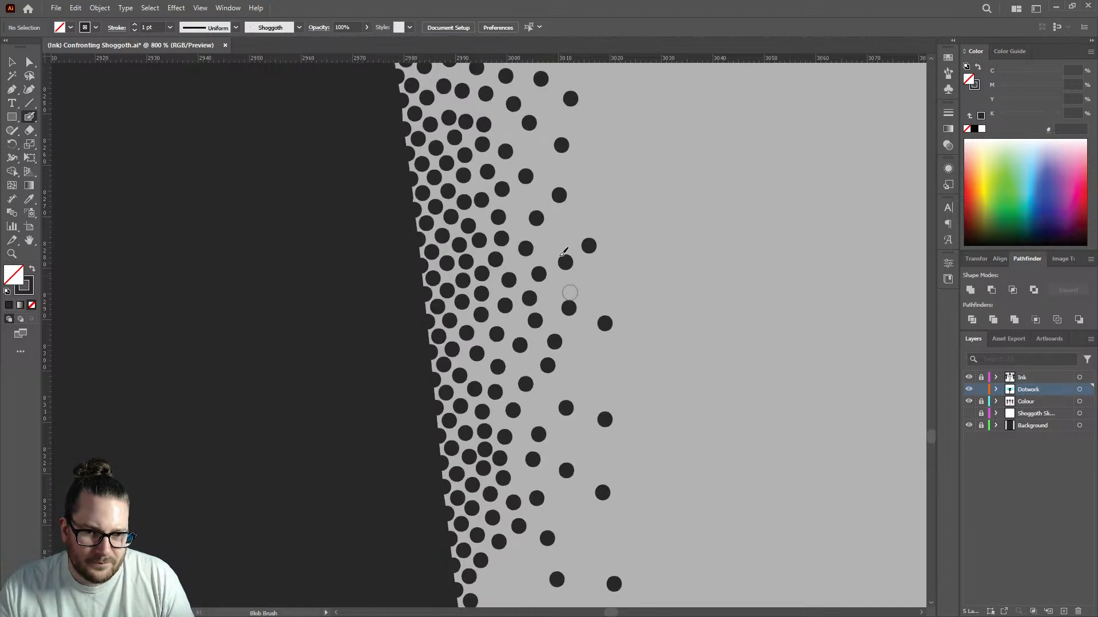
{"action": "left_click", "coordinate": [520, 199]}
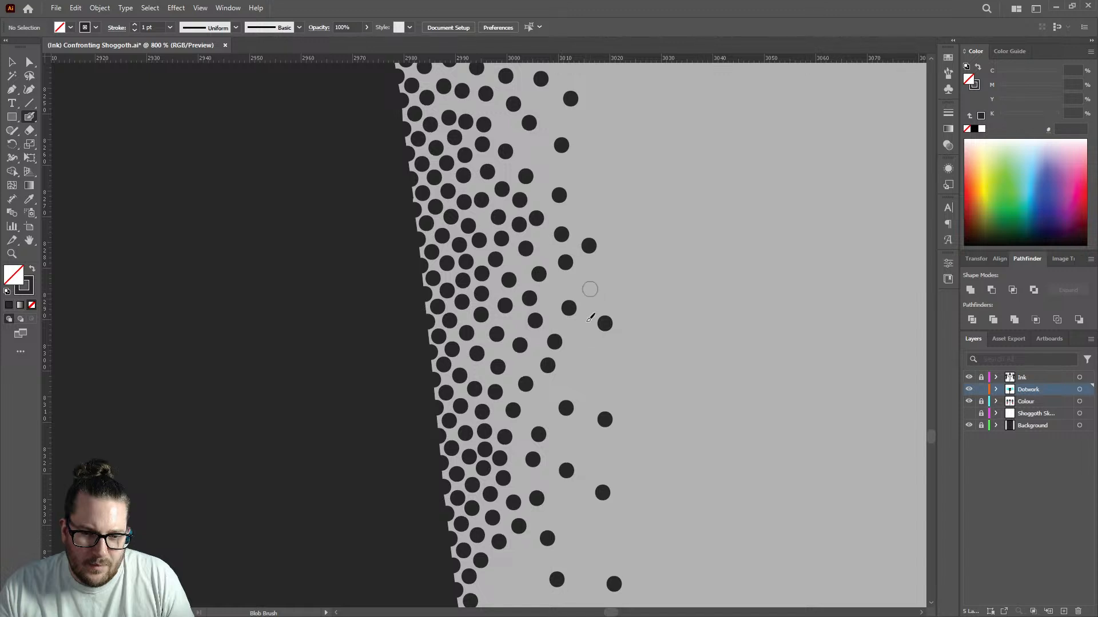
Extend the dense dot shading down the calf's outer edge, spacing the dots wider toward the inside of the leg.
{"action": "scroll", "coordinate": [583, 305], "scroll_direction": "down", "scroll_amount": 5}
{"action": "scroll", "coordinate": [501, 335], "scroll_direction": "up", "scroll_amount": 3}
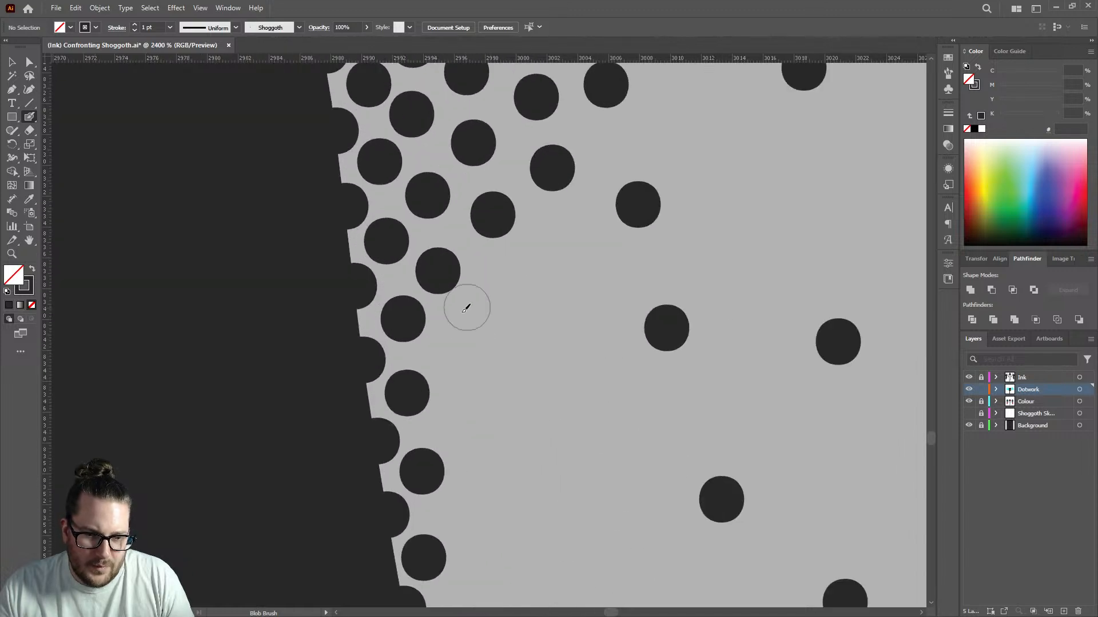
{"action": "left_click", "coordinate": [448, 352]}
{"action": "left_click", "coordinate": [488, 304]}
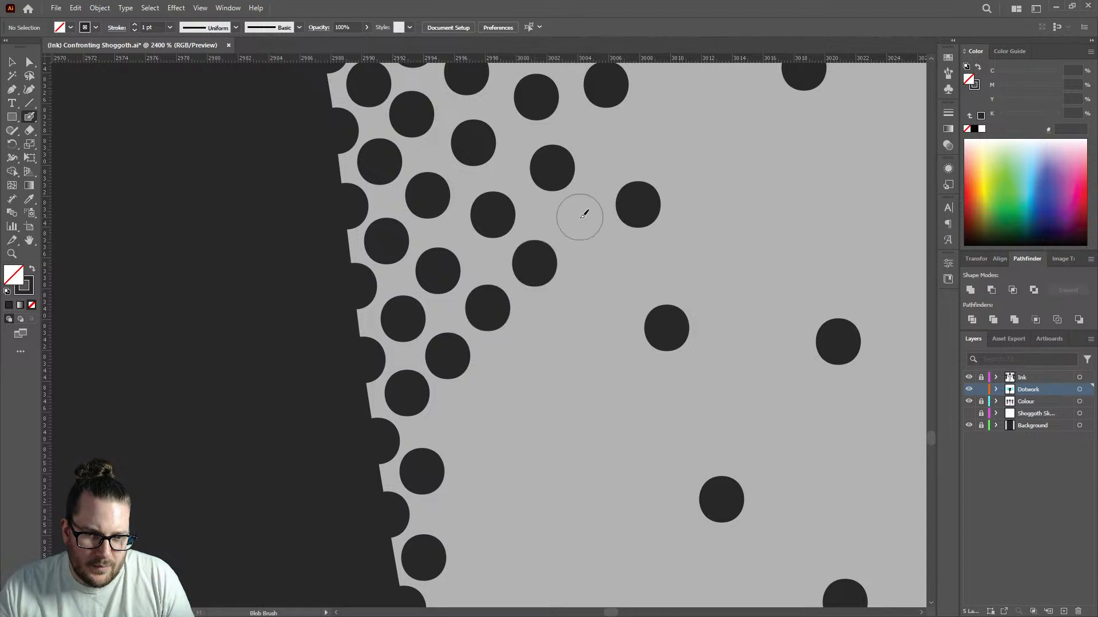
{"action": "left_click", "coordinate": [456, 427]}
{"action": "left_click", "coordinate": [514, 371]}
{"action": "left_click", "coordinate": [589, 307]}
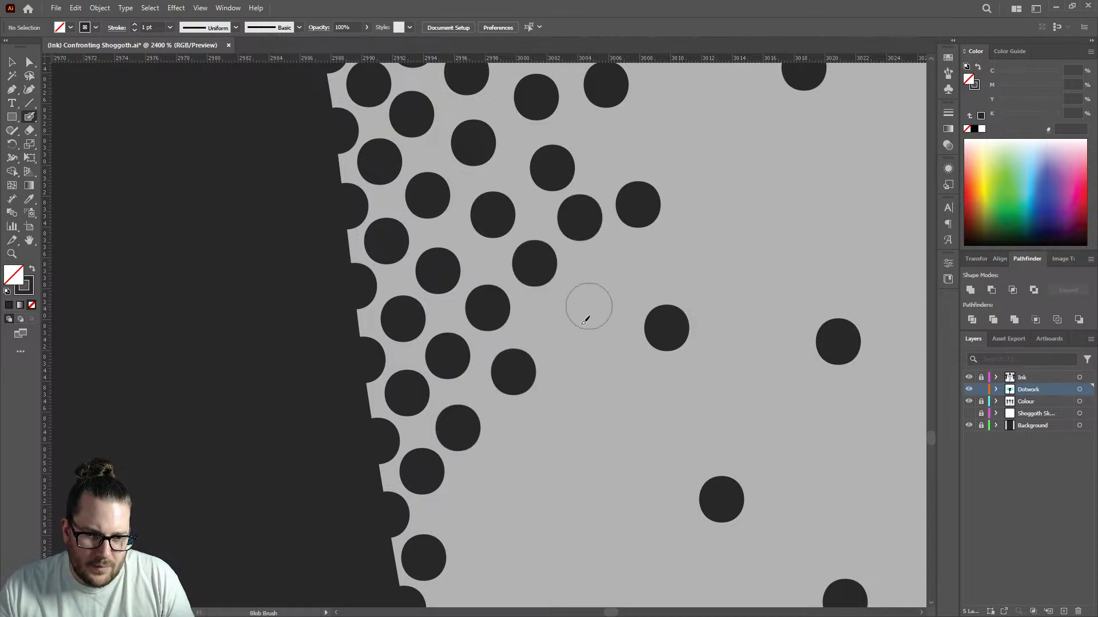
{"action": "left_click", "coordinate": [461, 512]}
{"action": "left_click", "coordinate": [525, 464]}
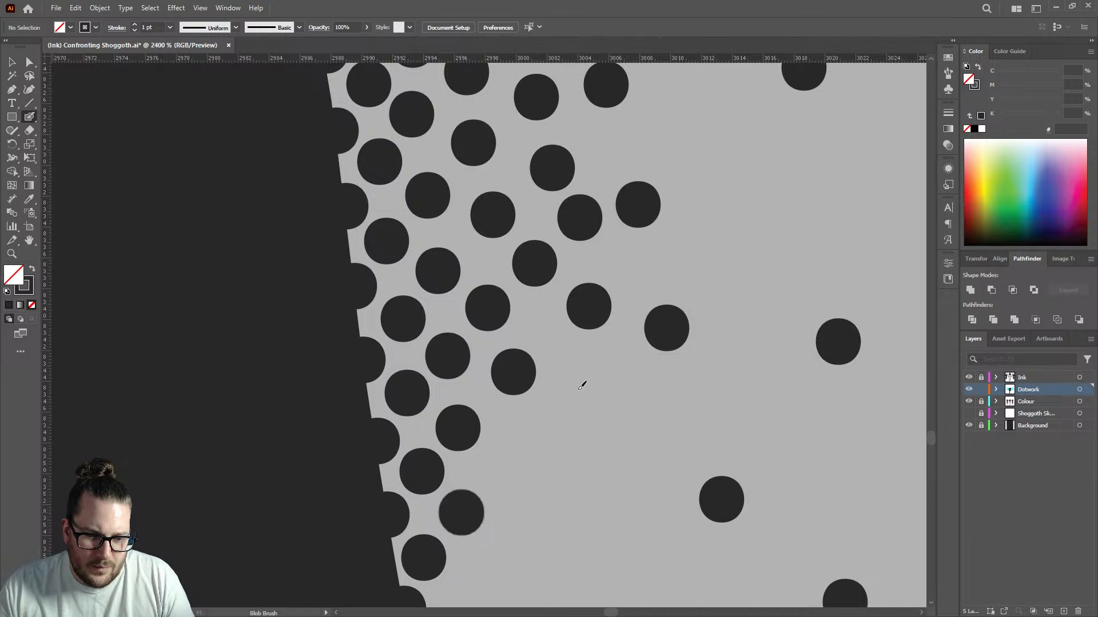
{"action": "left_click", "coordinate": [581, 386]}
Continue the dotted gradient farther down the calf, placing dots between the edge rows and the scattered outlying dots.
{"action": "scroll", "coordinate": [563, 355], "scroll_direction": "down", "scroll_amount": 3}
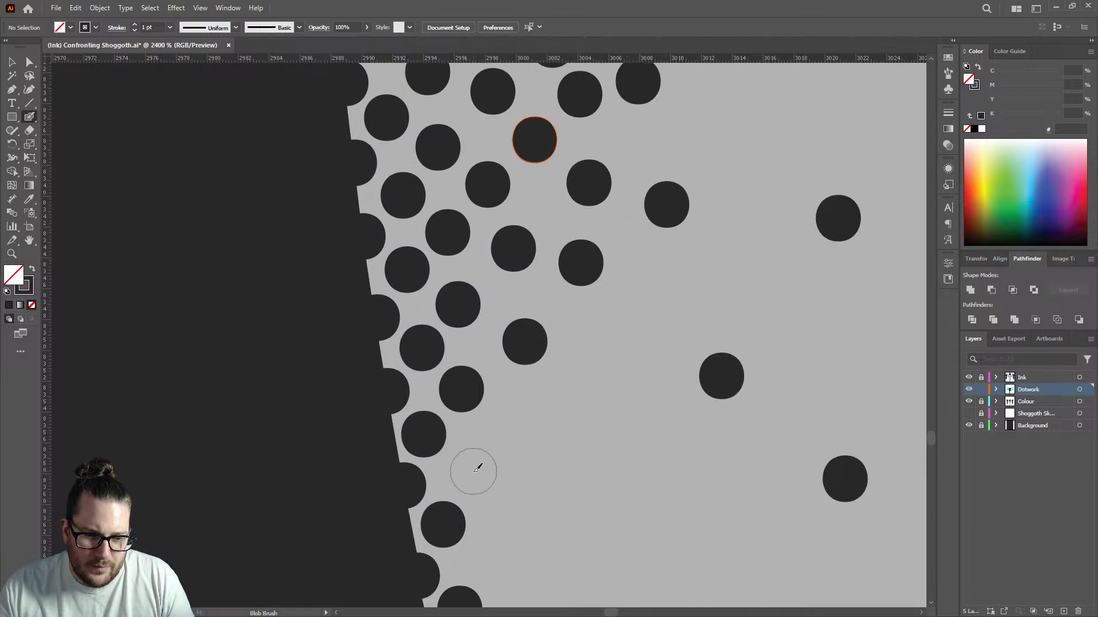
{"action": "left_click", "coordinate": [524, 415]}
{"action": "left_click", "coordinate": [596, 351]}
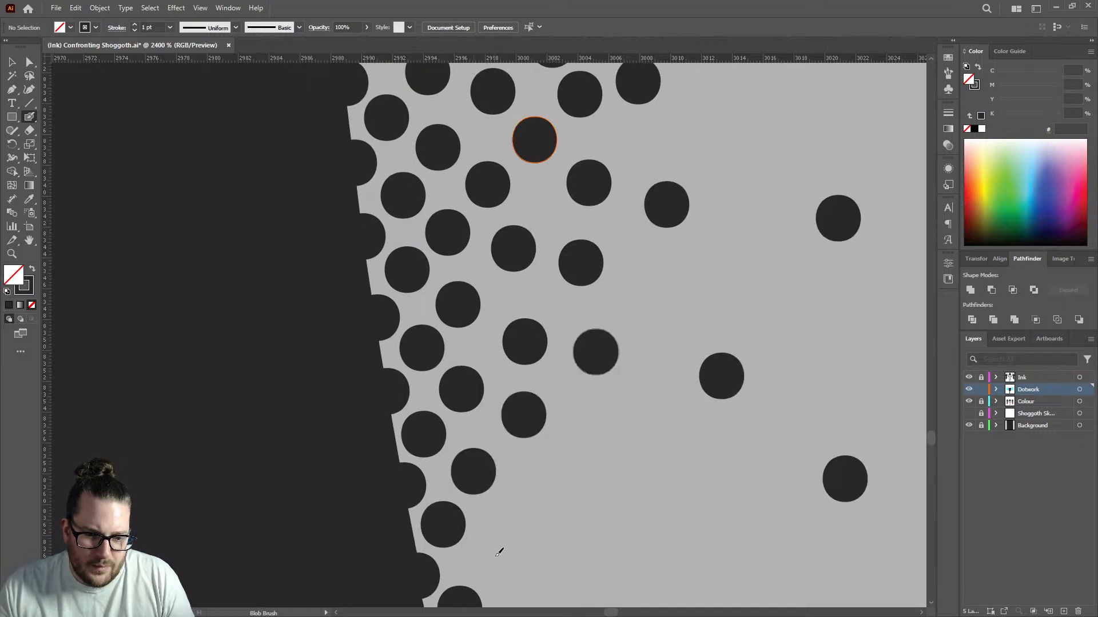
{"action": "left_click", "coordinate": [489, 555]}
{"action": "left_click", "coordinate": [570, 515]}
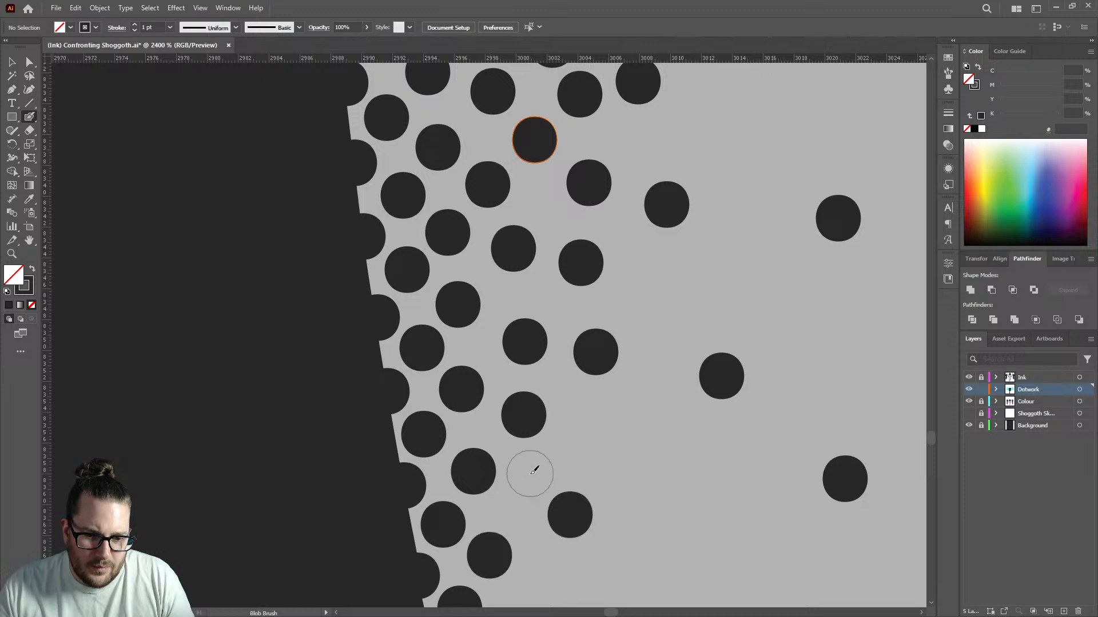
{"action": "left_click", "coordinate": [624, 414]}
{"action": "left_click", "coordinate": [659, 282]}
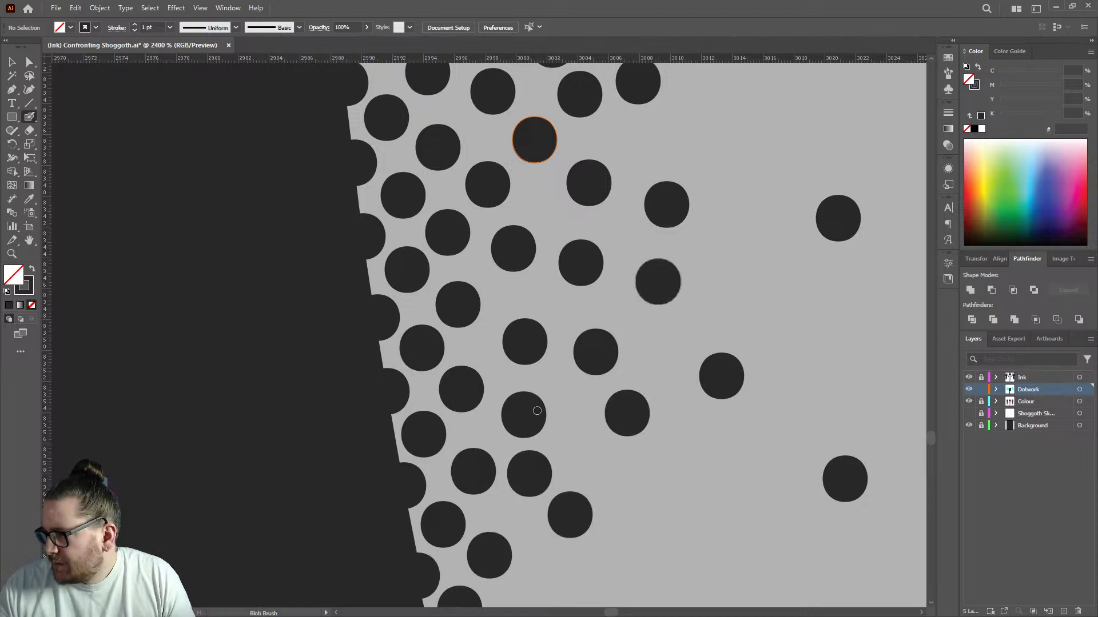
Examine the dot shading along the standing leg's outer edge, from the thigh down to the ankle.
{"action": "scroll", "coordinate": [532, 389], "scroll_direction": "down", "scroll_amount": 7}
{"action": "scroll", "coordinate": [519, 347], "scroll_direction": "down", "scroll_amount": 5}
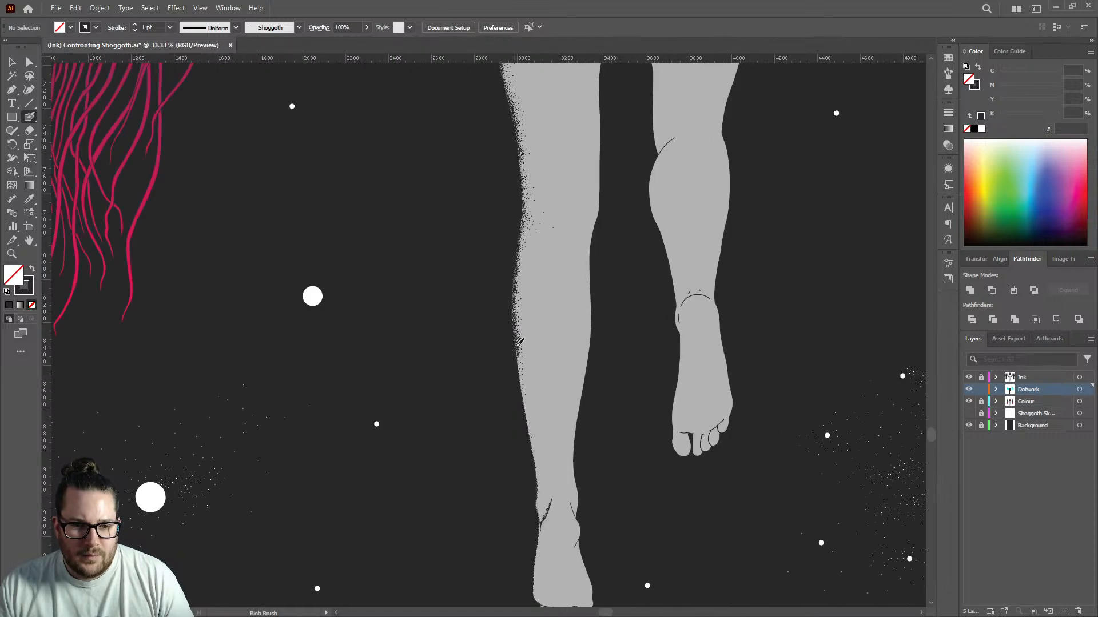
{"action": "scroll", "coordinate": [545, 341], "scroll_direction": "up", "scroll_amount": 3}
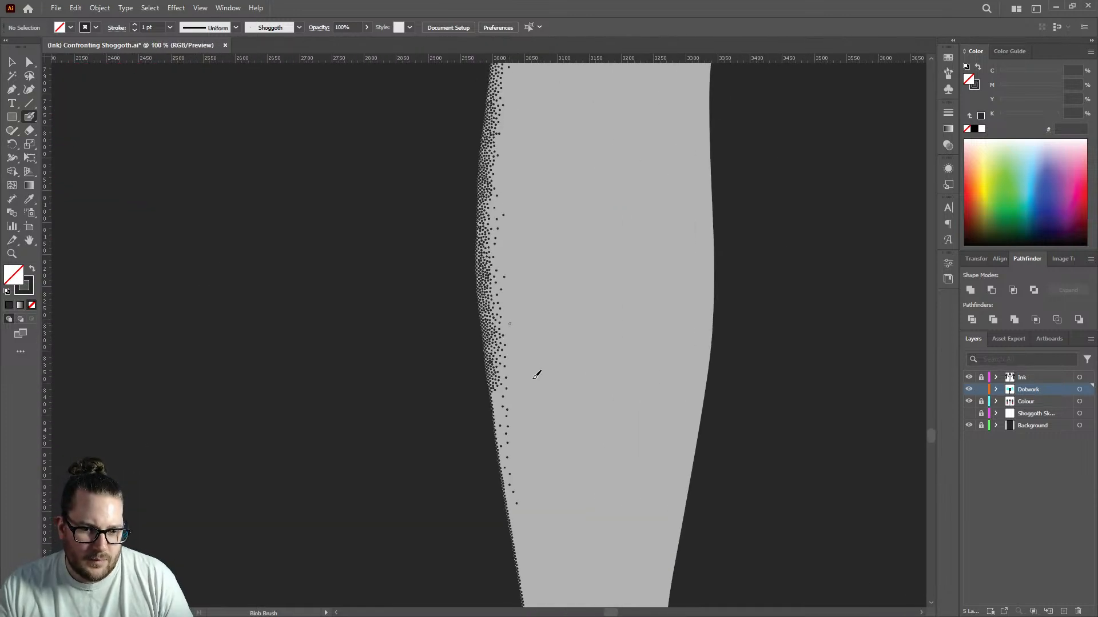
{"action": "scroll", "coordinate": [564, 396], "scroll_direction": "down", "scroll_amount": 3}
{"action": "scroll", "coordinate": [566, 379], "scroll_direction": "up", "scroll_amount": 2}
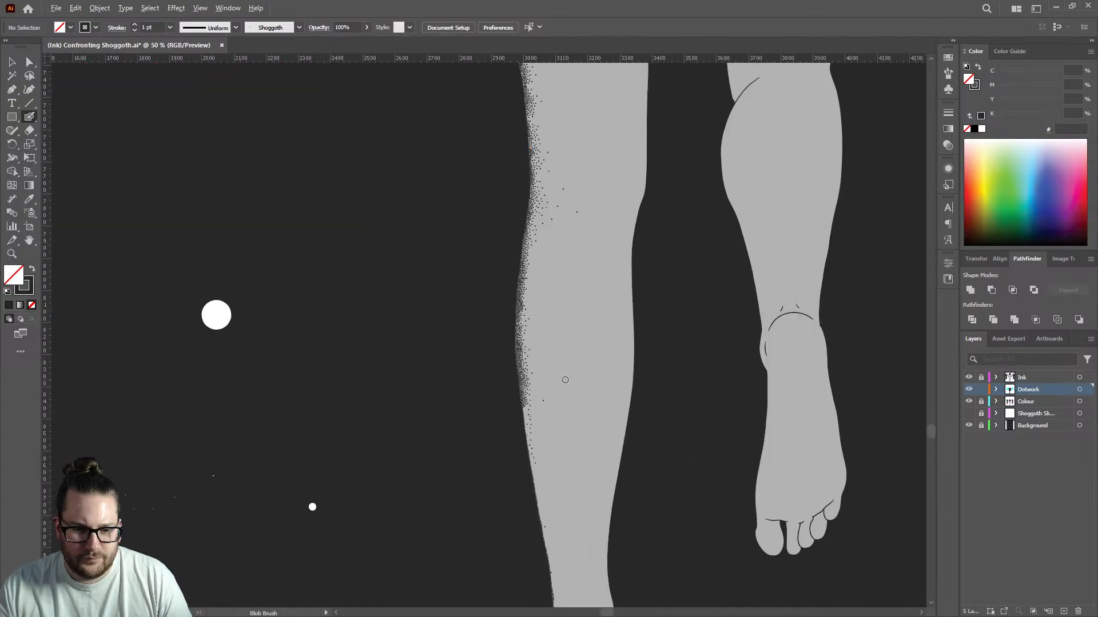
{"action": "scroll", "coordinate": [581, 364], "scroll_direction": "up", "scroll_amount": 1}
{"action": "scroll", "coordinate": [559, 340], "scroll_direction": "down", "scroll_amount": 2}
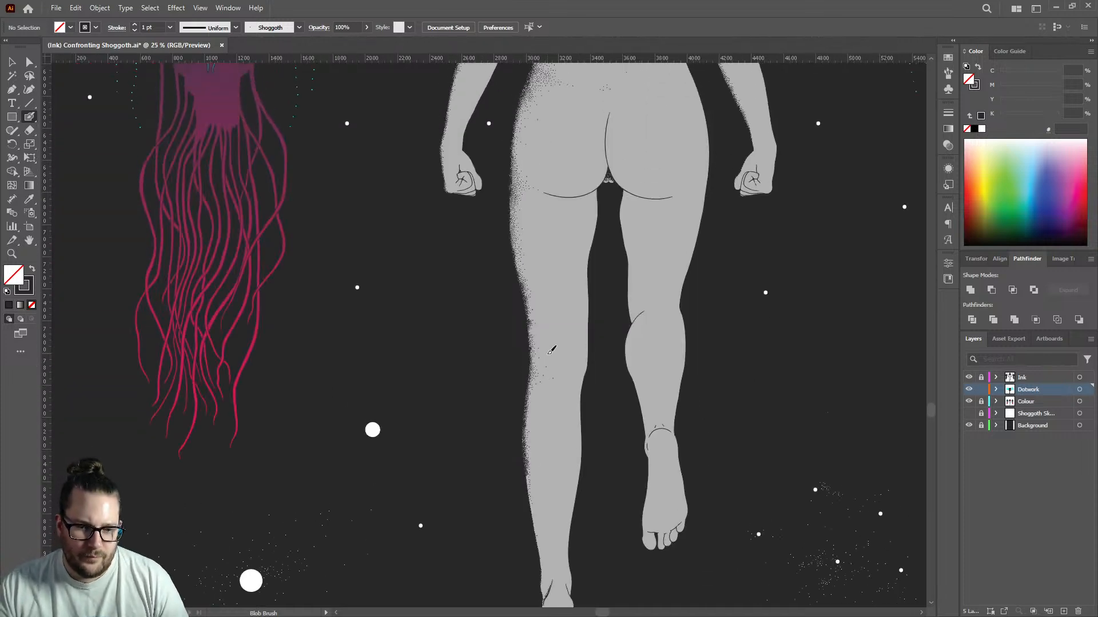
Add dots to the gaps just inside the dense edge rows on the outer upper thigh, near the buttock crease.
{"action": "scroll", "coordinate": [541, 367], "scroll_direction": "up", "scroll_amount": 1}
{"action": "scroll", "coordinate": [514, 343], "scroll_direction": "up", "scroll_amount": 2}
{"action": "scroll", "coordinate": [469, 277], "scroll_direction": "up", "scroll_amount": 4}
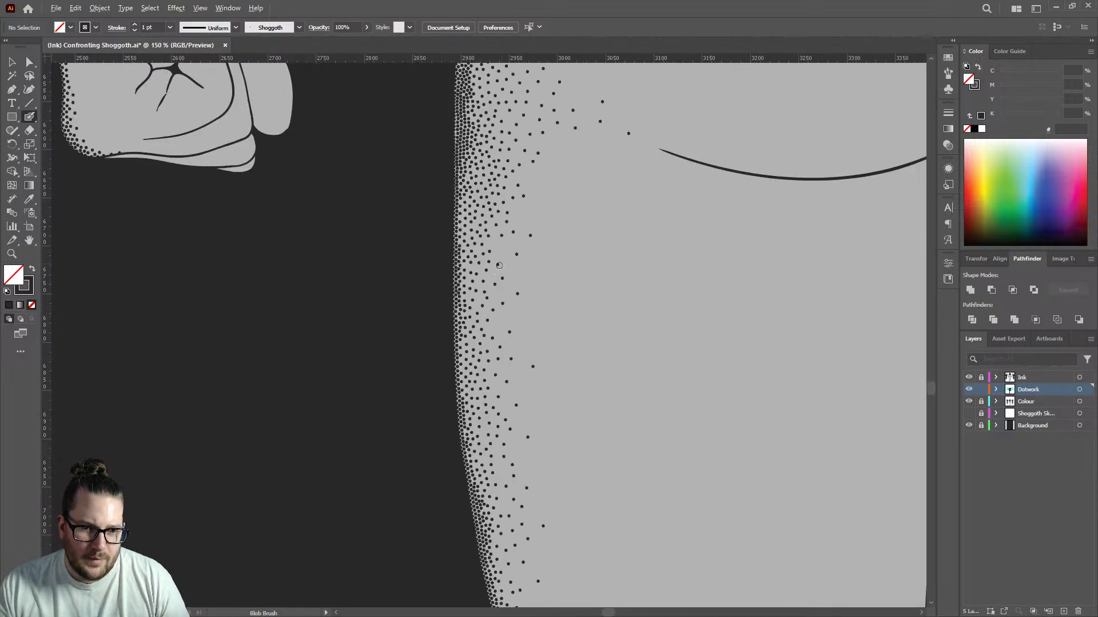
{"action": "scroll", "coordinate": [469, 278], "scroll_direction": "up", "scroll_amount": 1}
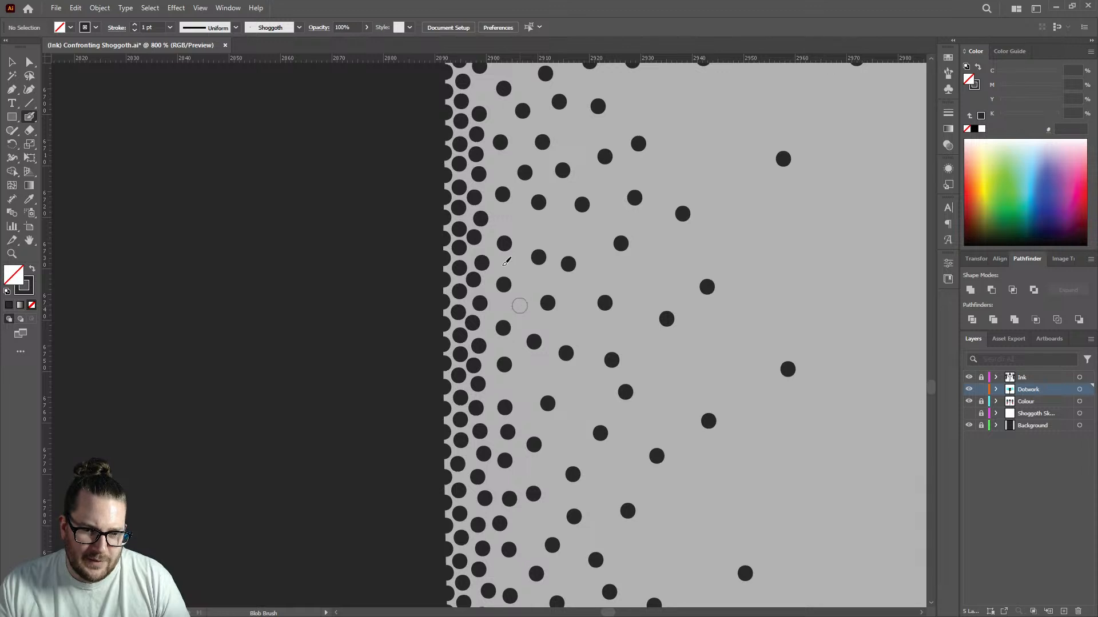
{"action": "left_click", "coordinate": [506, 262]}
{"action": "left_click", "coordinate": [501, 222]}
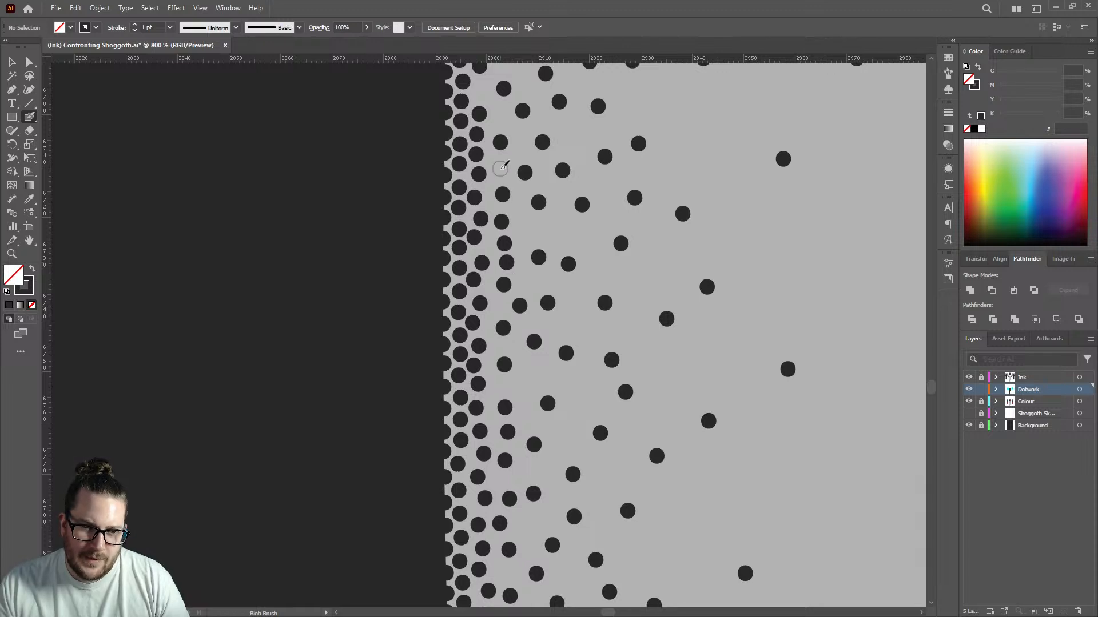
{"action": "left_click", "coordinate": [500, 168]}
{"action": "left_click", "coordinate": [502, 119]}
Work up the outer thigh's edge, filling the gaps in the third and fourth columns of dots.
{"action": "scroll", "coordinate": [491, 148], "scroll_direction": "up", "scroll_amount": 3}
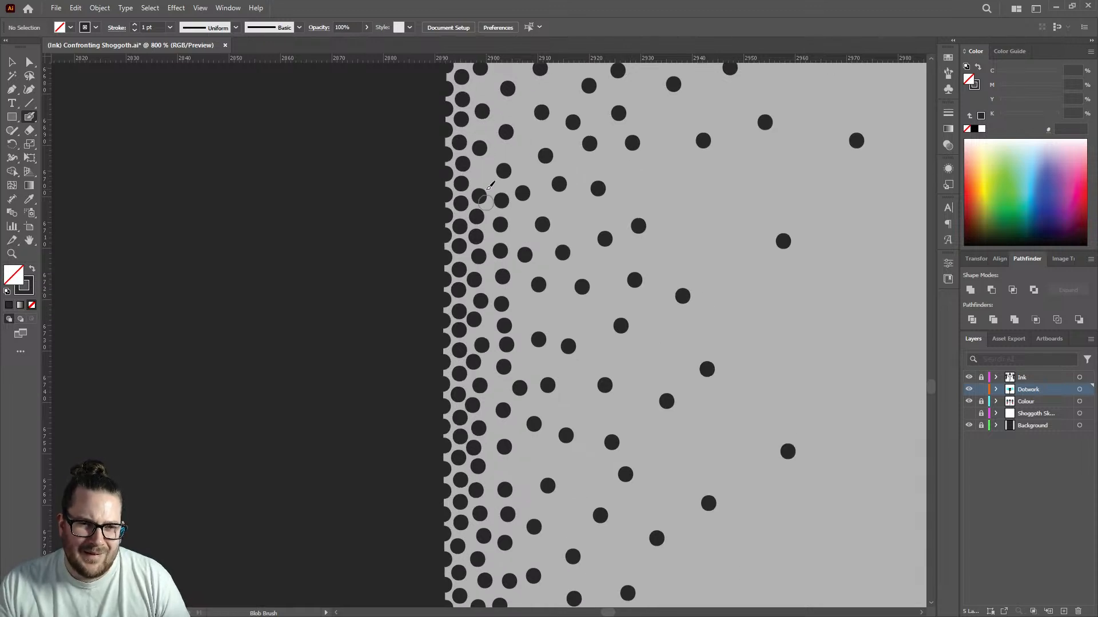
{"action": "left_click", "coordinate": [483, 172]}
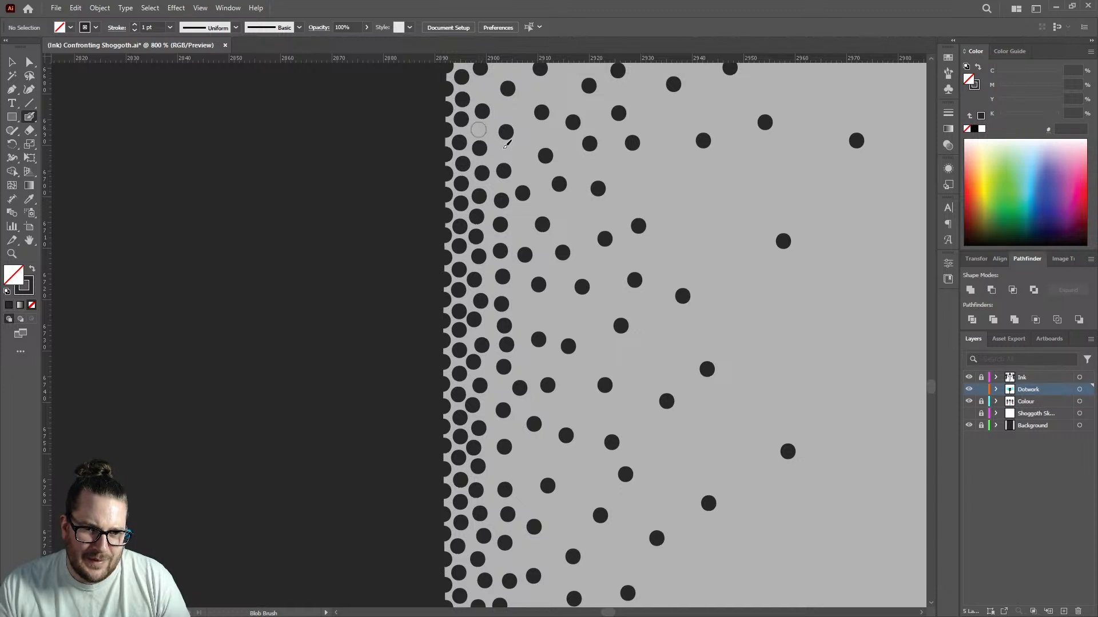
{"action": "left_click", "coordinate": [479, 130]}
{"action": "scroll", "coordinate": [501, 149], "scroll_direction": "up", "scroll_amount": 3}
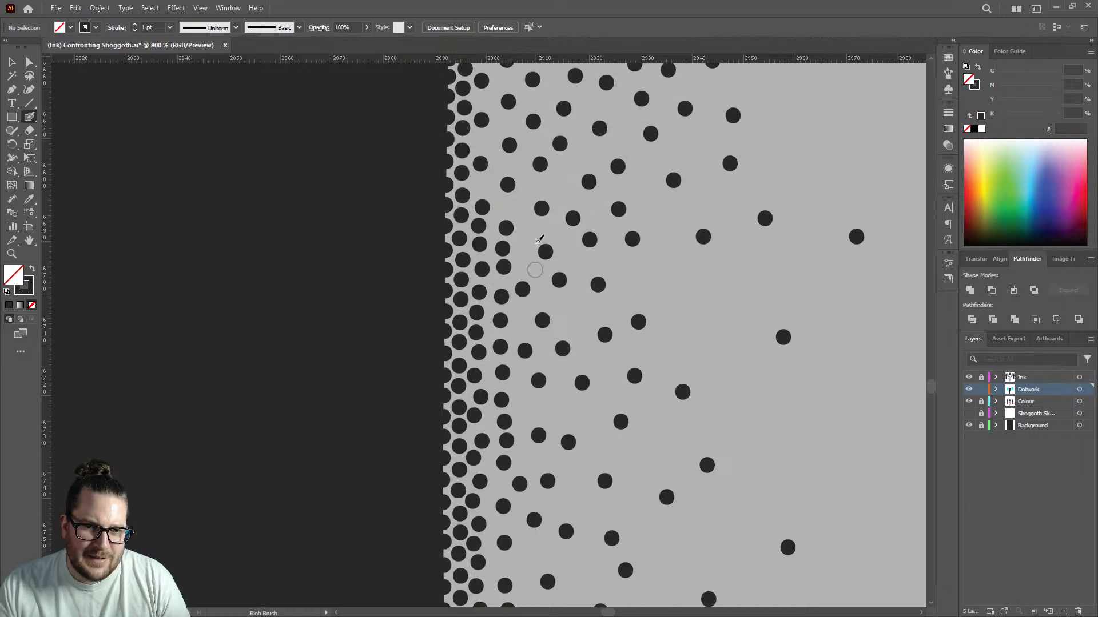
{"action": "left_click", "coordinate": [482, 185]}
{"action": "left_click", "coordinate": [482, 141]}
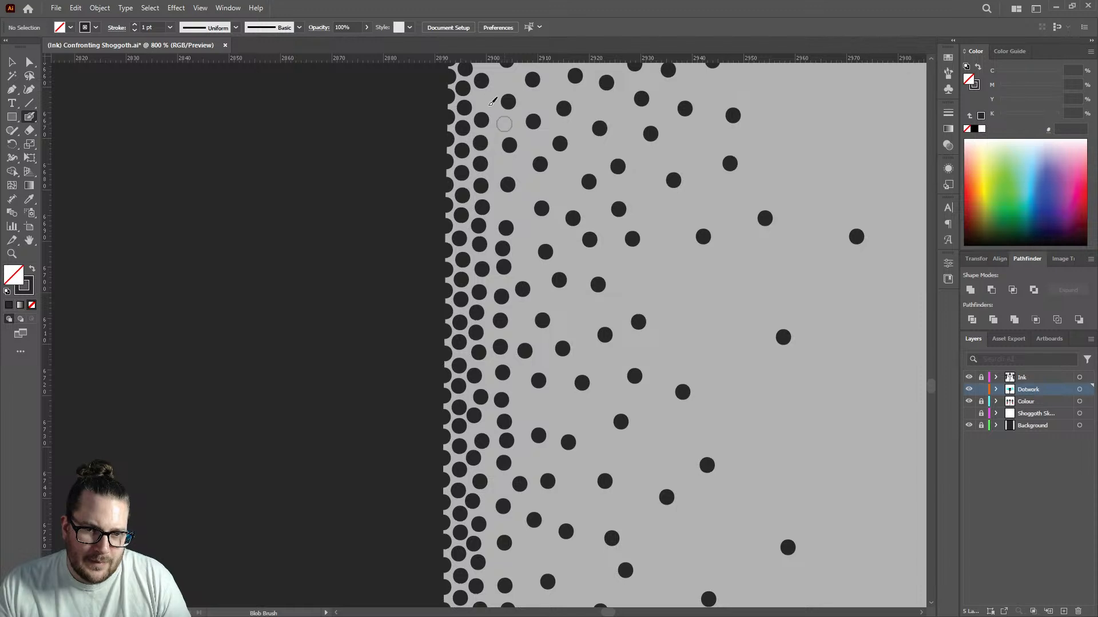
{"action": "left_click", "coordinate": [503, 123]}
{"action": "left_click", "coordinate": [483, 98]}
{"action": "left_click", "coordinate": [502, 208]}
{"action": "left_click", "coordinate": [500, 163]}
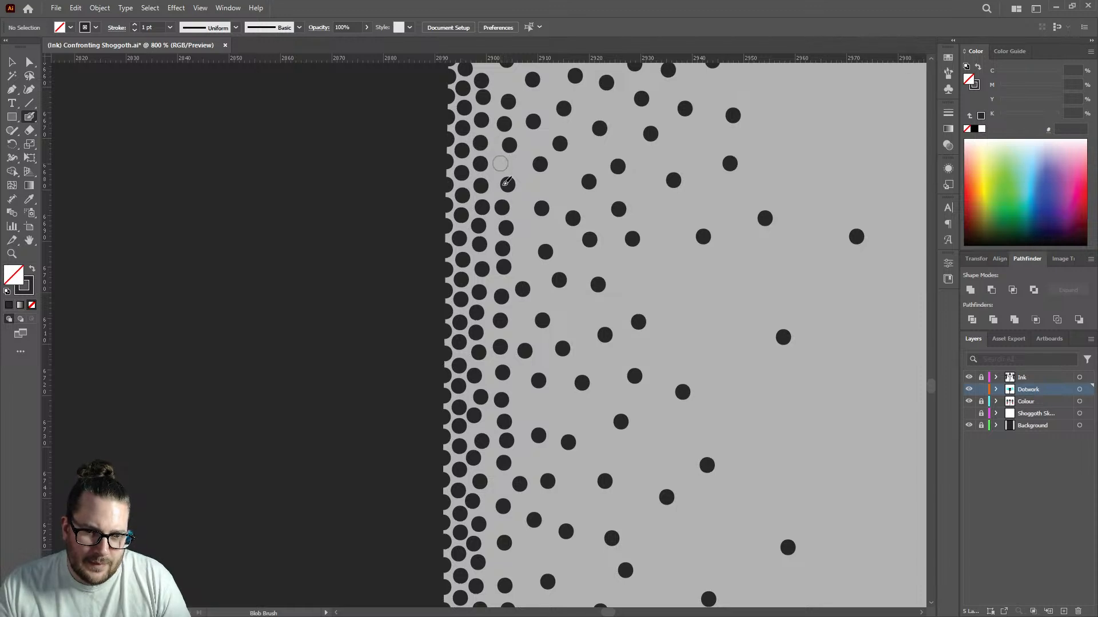
Work back down the outer thigh, adding dots just inside the fourth column and filling remaining gaps below.
{"action": "left_click", "coordinate": [527, 234]}
{"action": "left_click", "coordinate": [524, 262]}
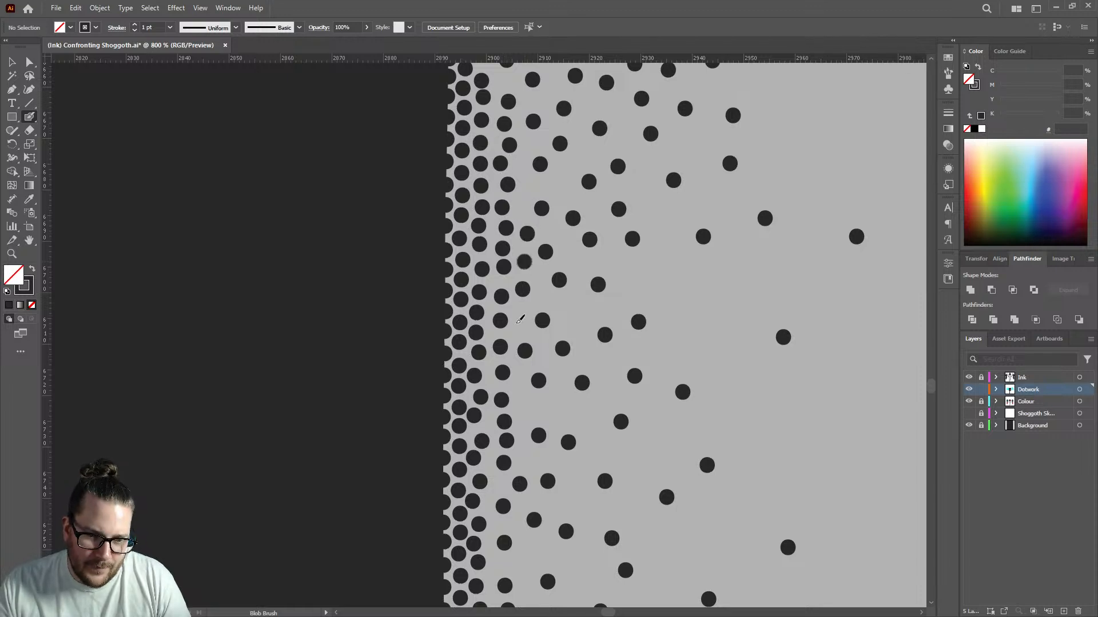
{"action": "left_click", "coordinate": [519, 332]}
{"action": "left_click", "coordinate": [518, 387]}
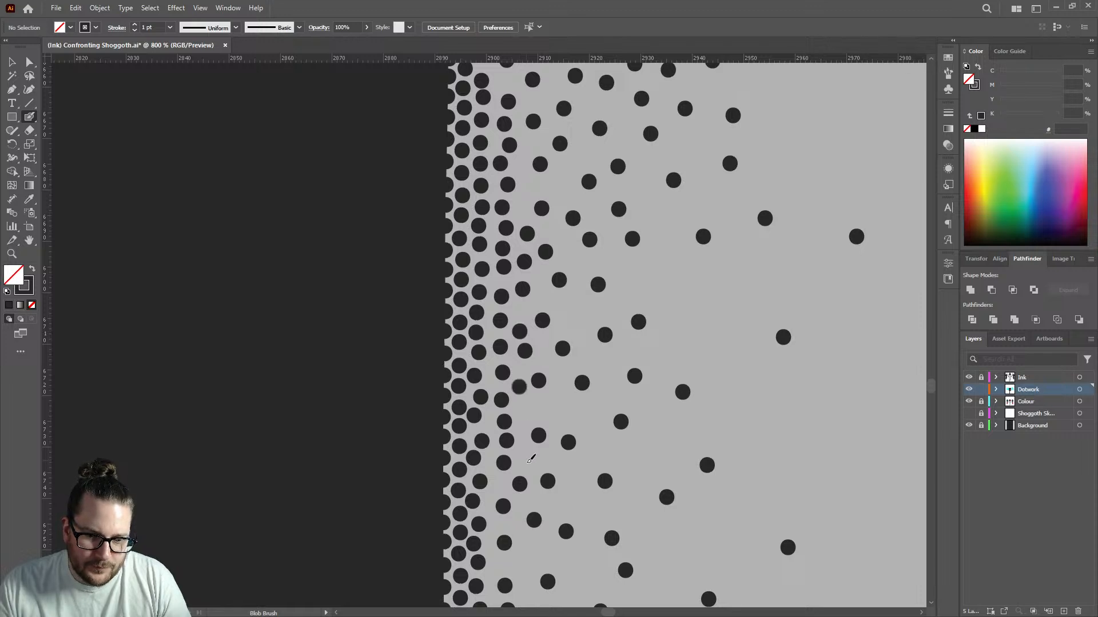
{"action": "left_click", "coordinate": [525, 462]}
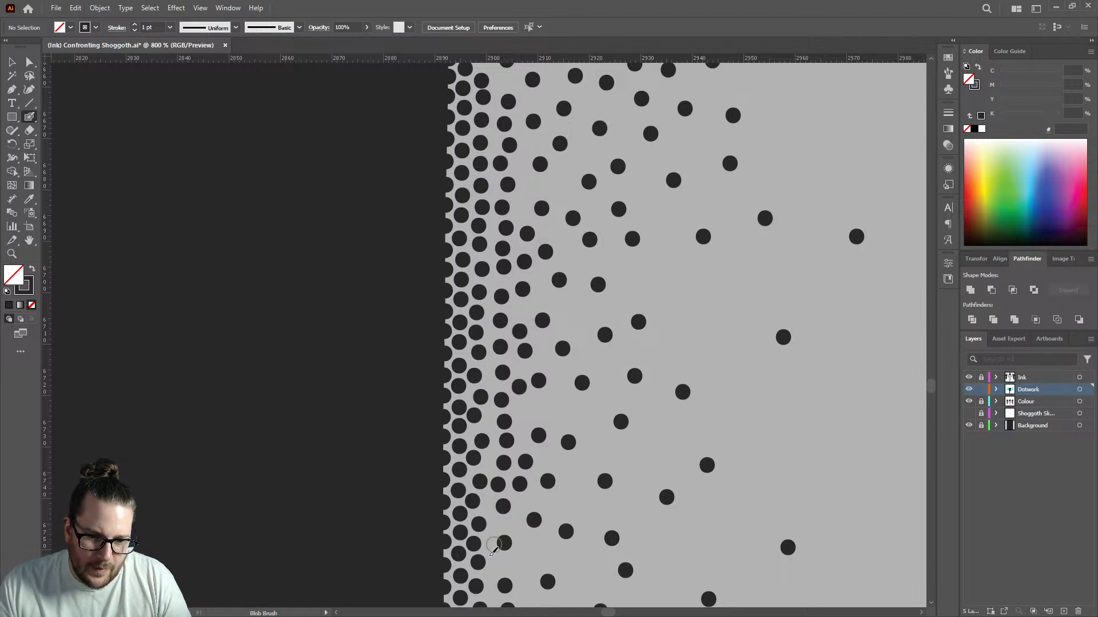
{"action": "left_click", "coordinate": [498, 567]}
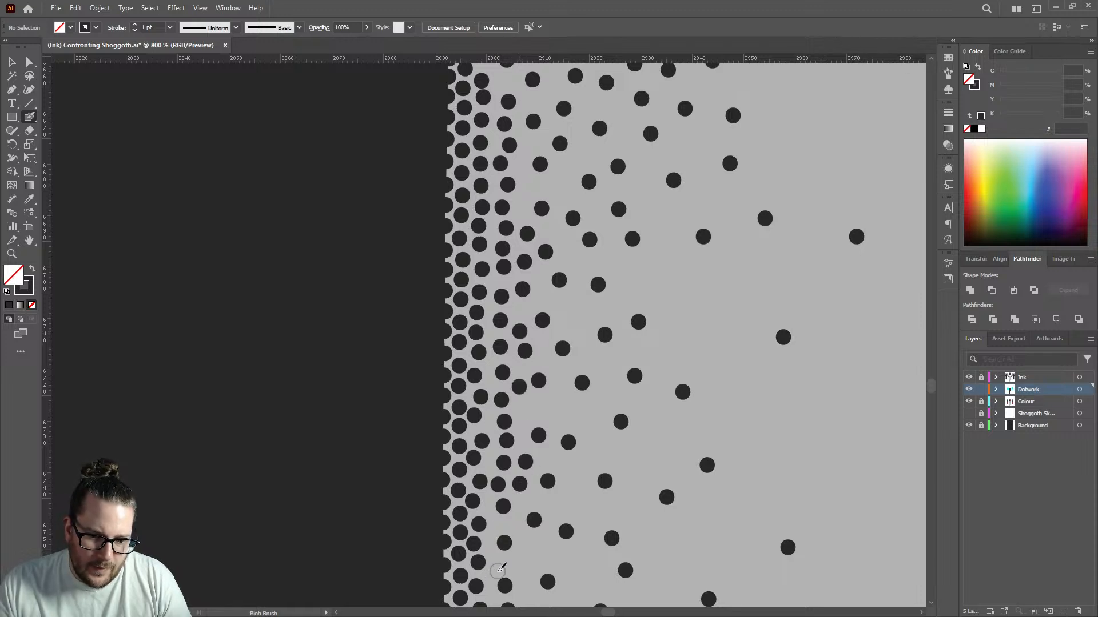
{"action": "left_click", "coordinate": [516, 482]}
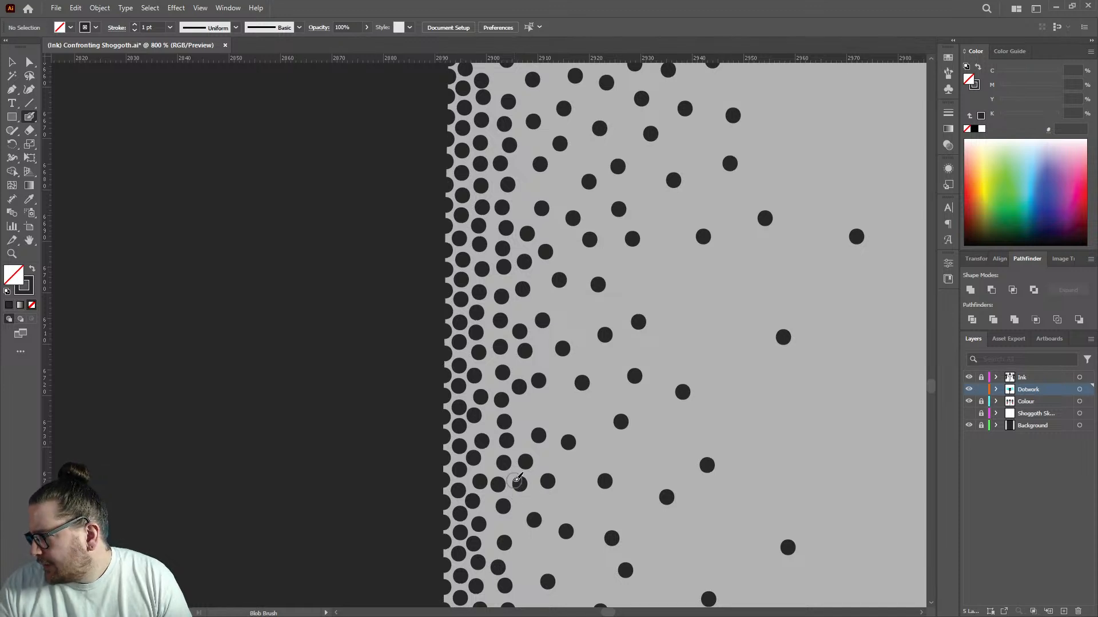
Fill the small leftover gaps between the inner columns of the outer thigh's dense dot shading with single dots.
{"action": "scroll", "coordinate": [469, 436], "scroll_direction": "down", "scroll_amount": 4}
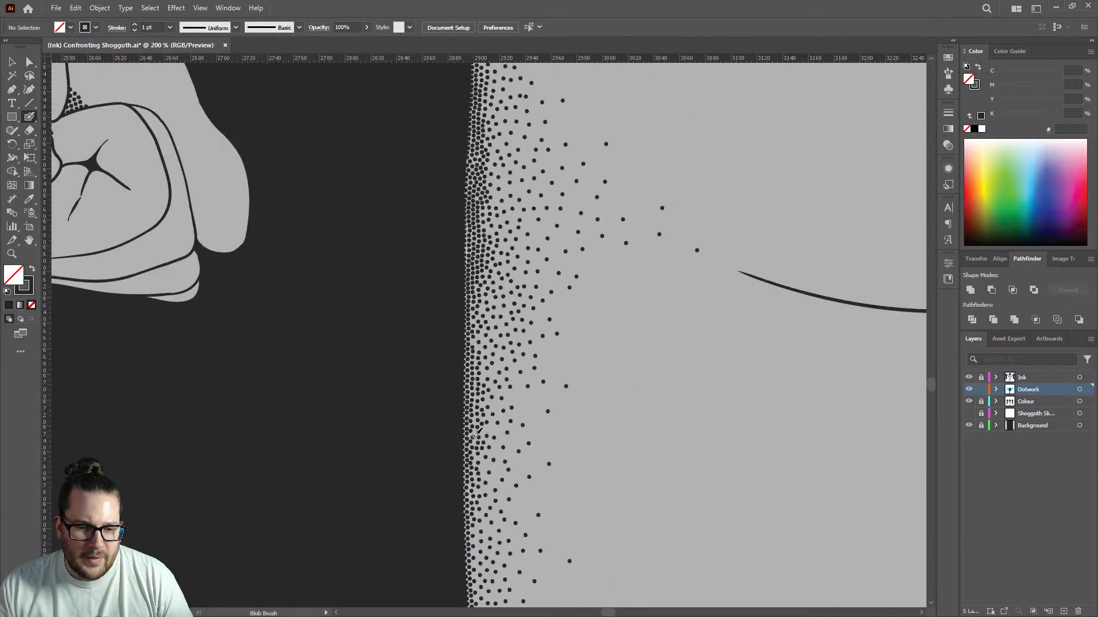
{"action": "scroll", "coordinate": [478, 415], "scroll_direction": "down", "scroll_amount": 3}
{"action": "scroll", "coordinate": [484, 340], "scroll_direction": "up", "scroll_amount": 7}
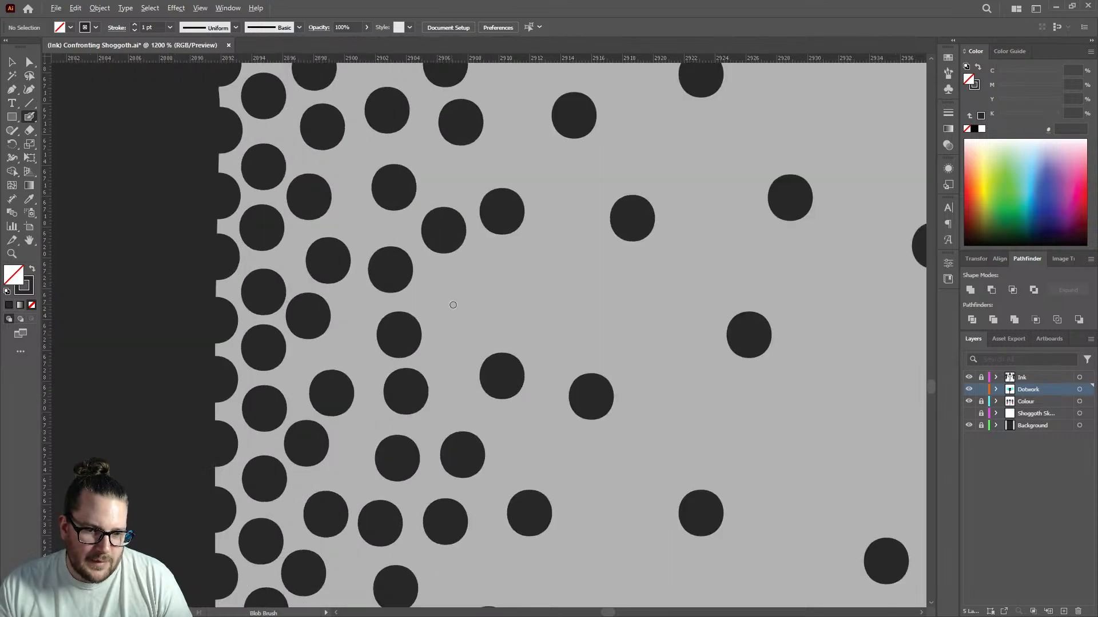
{"action": "left_click", "coordinate": [446, 293]}
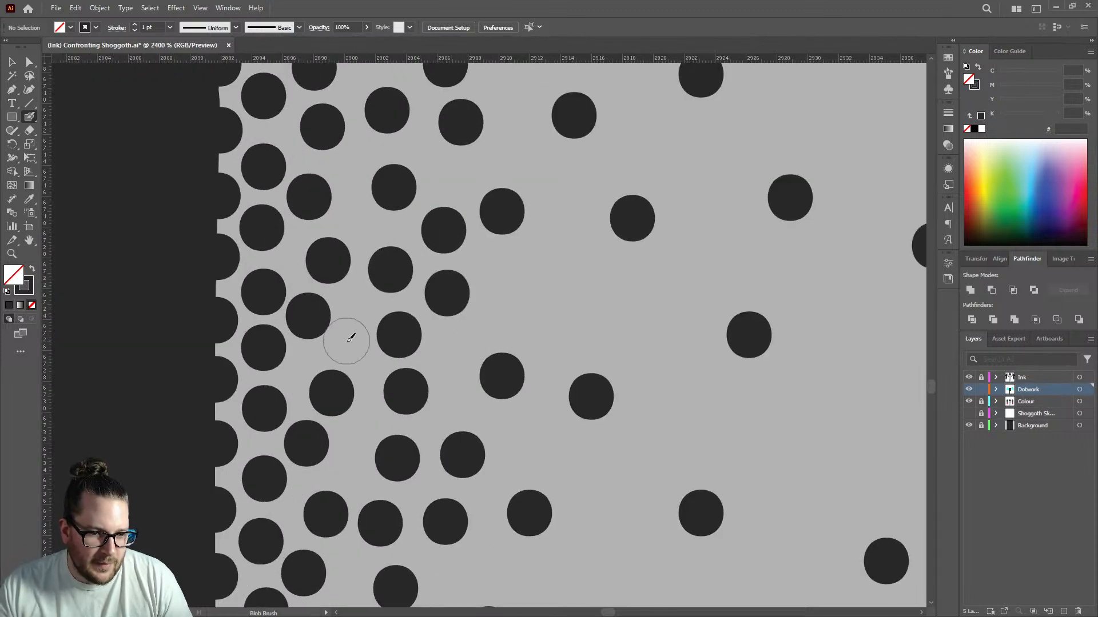
{"action": "left_click", "coordinate": [350, 345]}
{"action": "scroll", "coordinate": [496, 323], "scroll_direction": "down", "scroll_amount": 3}
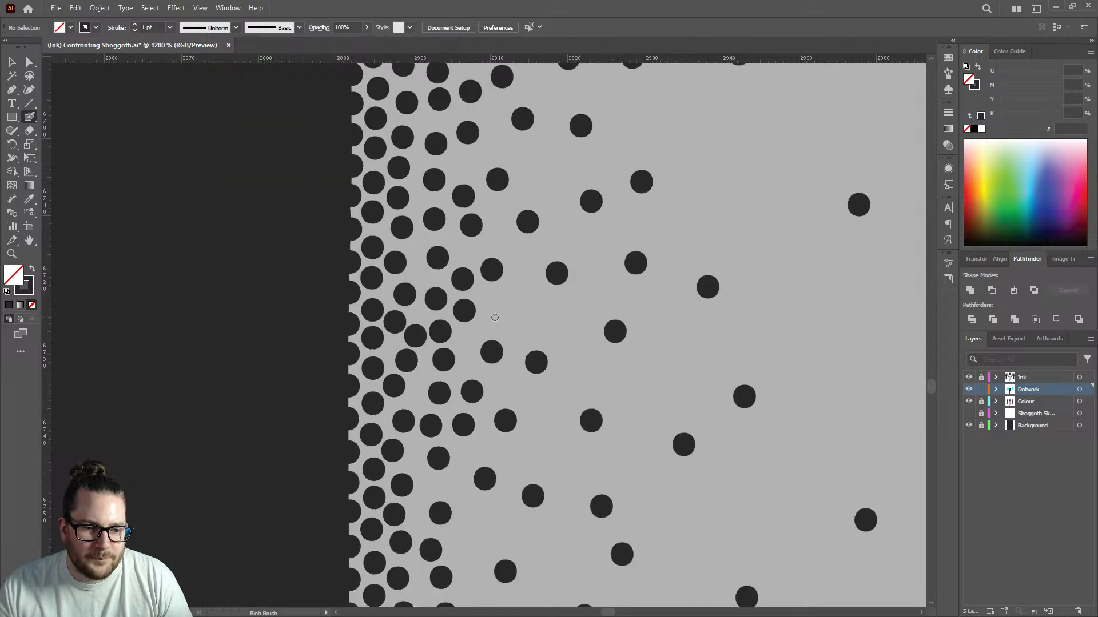
{"action": "scroll", "coordinate": [437, 365], "scroll_direction": "up", "scroll_amount": 4}
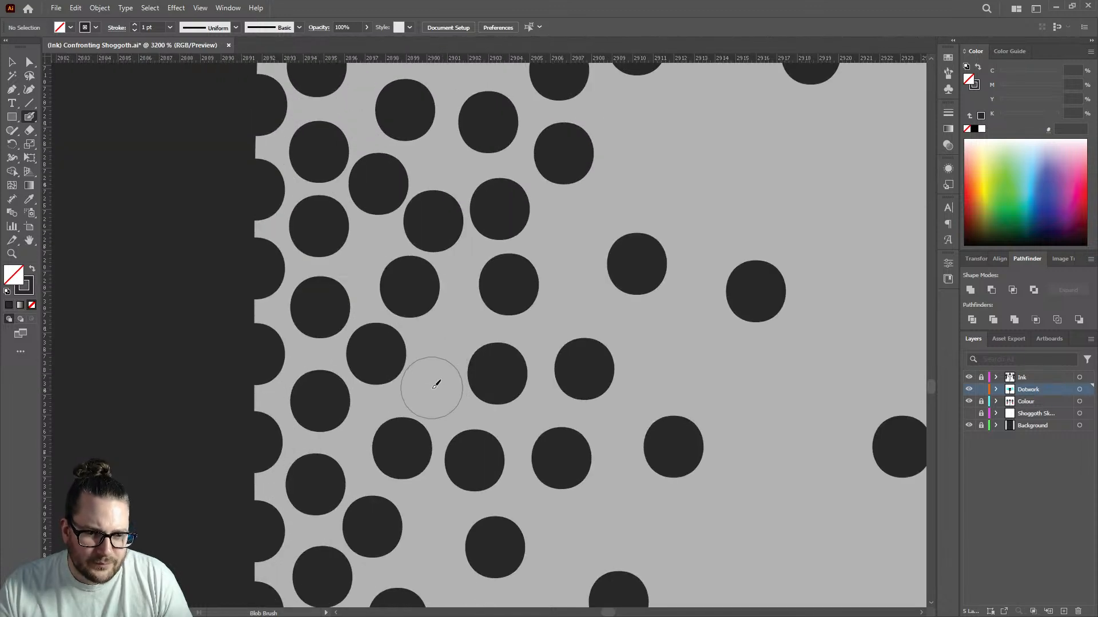
{"action": "left_click", "coordinate": [438, 383]}
Add dots at the inner border of the outer thigh's dense shading to soften its transition into the scattered dots.
{"action": "scroll", "coordinate": [468, 311], "scroll_direction": "down", "scroll_amount": 4}
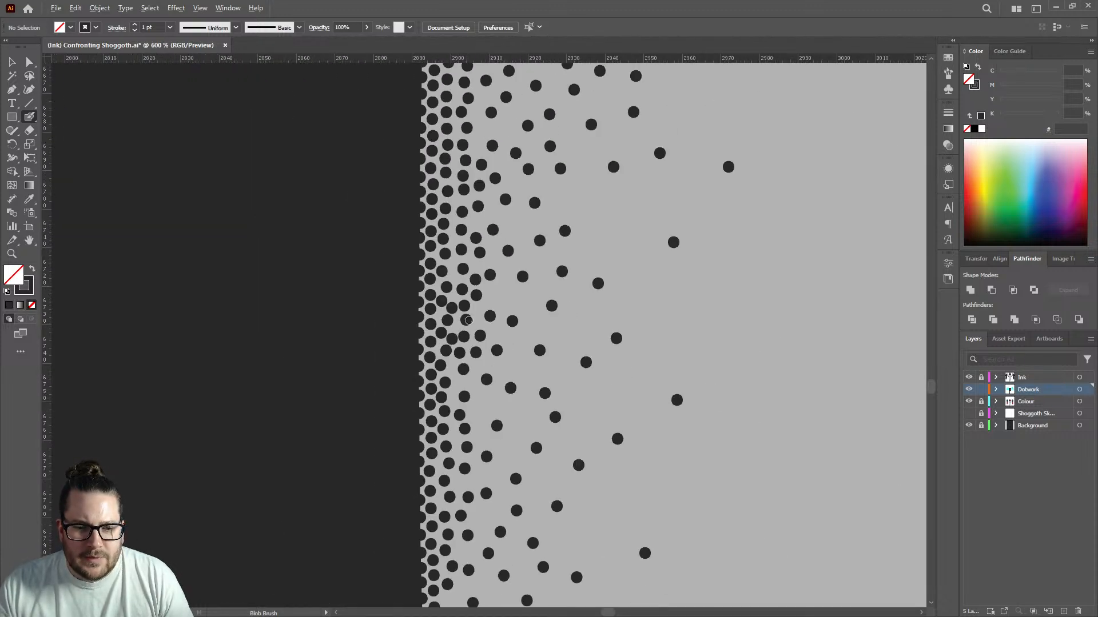
{"action": "scroll", "coordinate": [479, 303], "scroll_direction": "up", "scroll_amount": 3}
{"action": "left_click", "coordinate": [478, 336]}
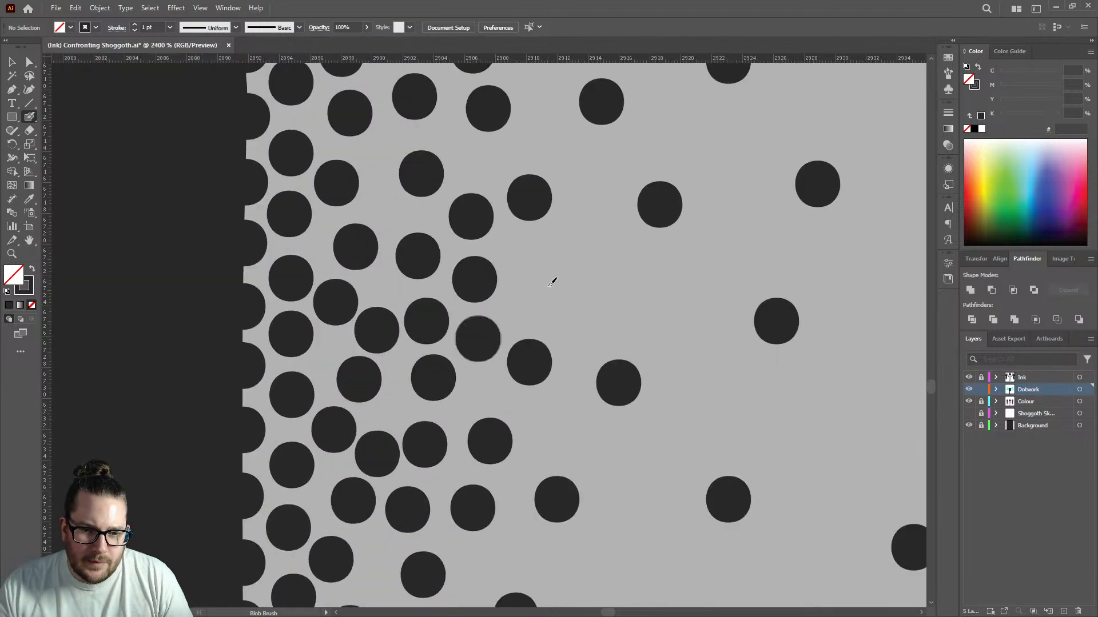
{"action": "left_click", "coordinate": [532, 302]}
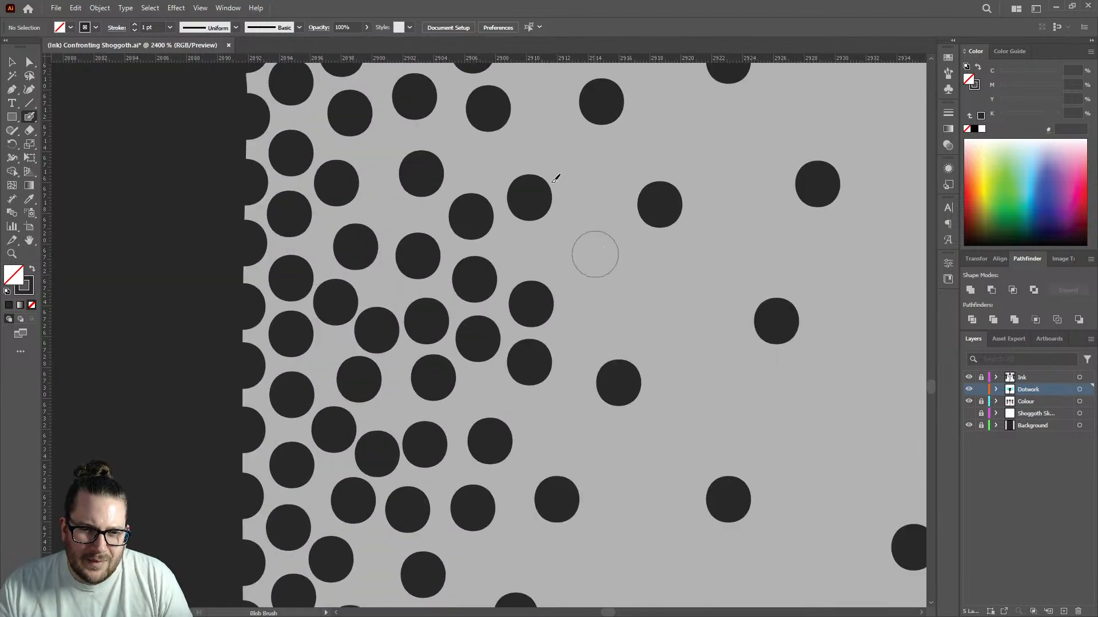
Extend the small dense cluster of dots on the outer thigh outward and downward with single dots just beyond its fourth column.
{"action": "left_click", "coordinate": [593, 253]}
{"action": "left_click", "coordinate": [550, 135]}
{"action": "scroll", "coordinate": [548, 137], "scroll_direction": "down", "scroll_amount": 3}
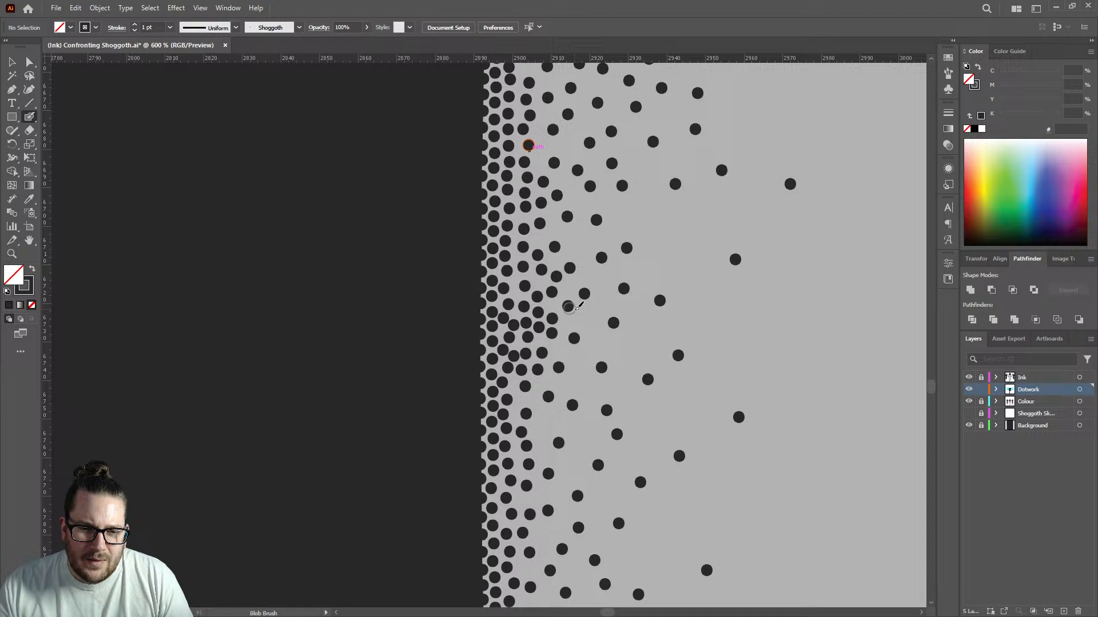
{"action": "scroll", "coordinate": [552, 355], "scroll_direction": "up", "scroll_amount": 1}
{"action": "left_click", "coordinate": [554, 348]}
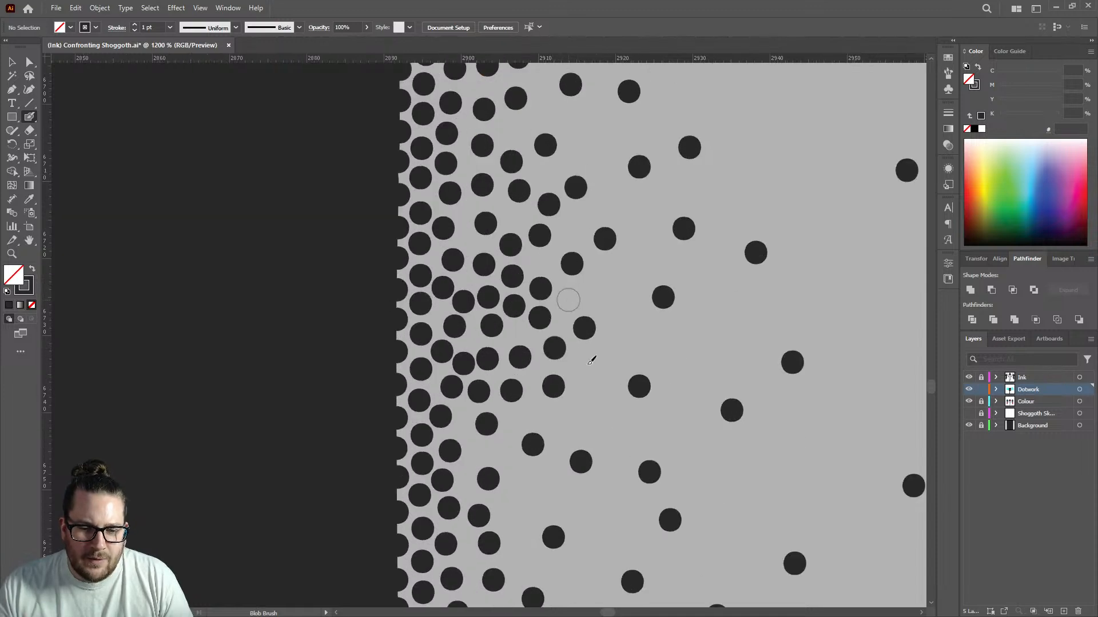
{"action": "left_click", "coordinate": [503, 447]}
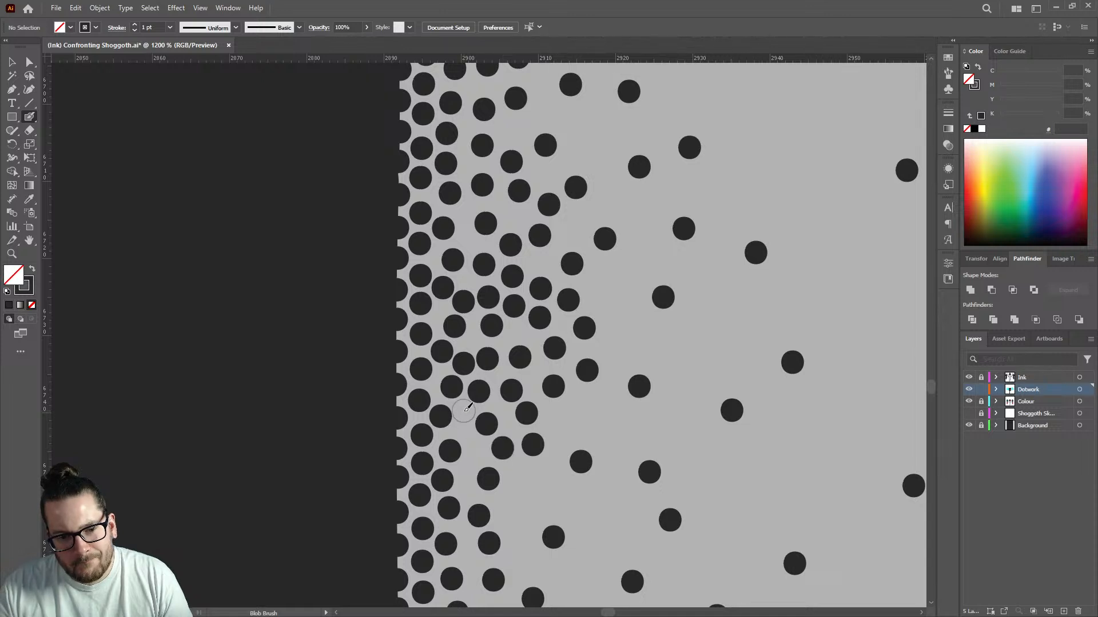
{"action": "left_click", "coordinate": [477, 451]}
Add dots at the lower end of the cluster to taper it into the sparser columns below.
{"action": "scroll", "coordinate": [497, 368], "scroll_direction": "down", "scroll_amount": 3}
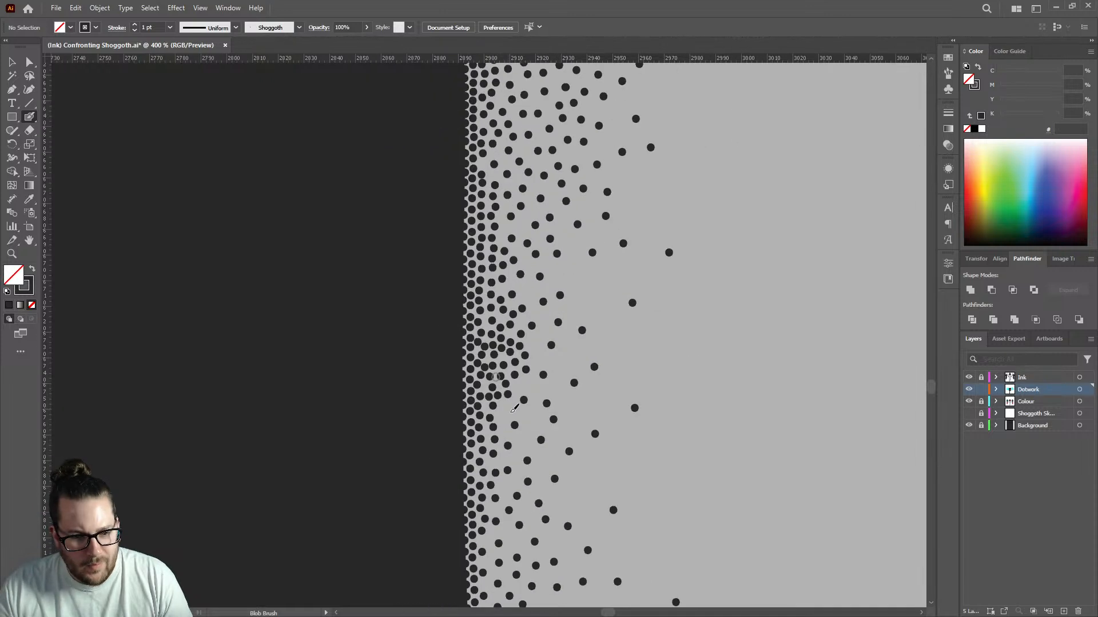
{"action": "scroll", "coordinate": [502, 406], "scroll_direction": "up", "scroll_amount": 2}
{"action": "left_click", "coordinate": [503, 400]}
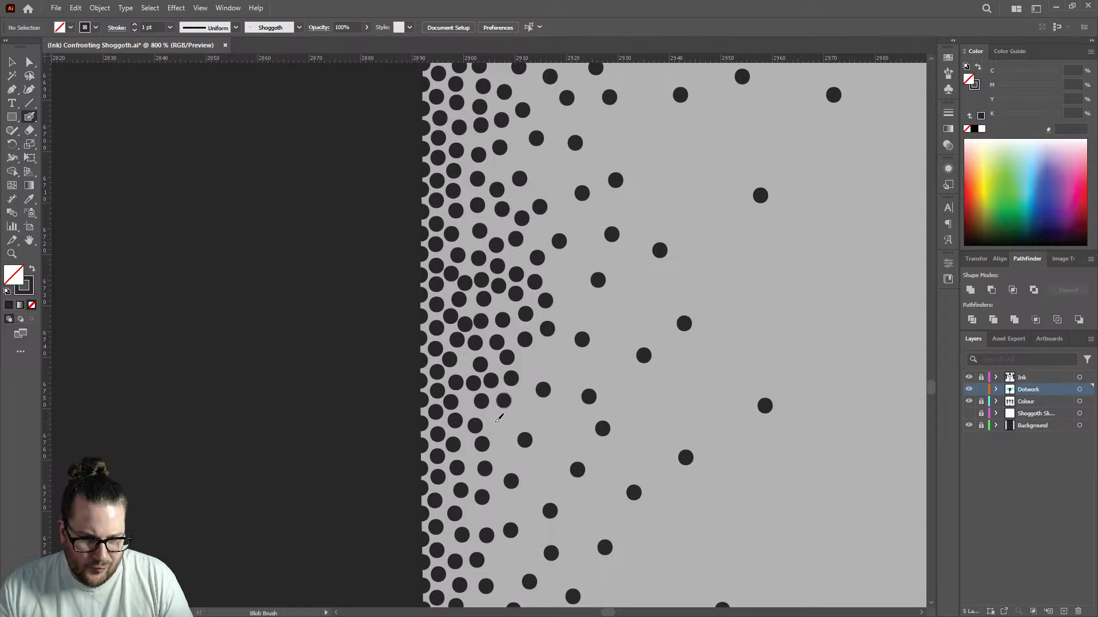
{"action": "left_click", "coordinate": [494, 421]}
{"action": "left_click", "coordinate": [519, 417]}
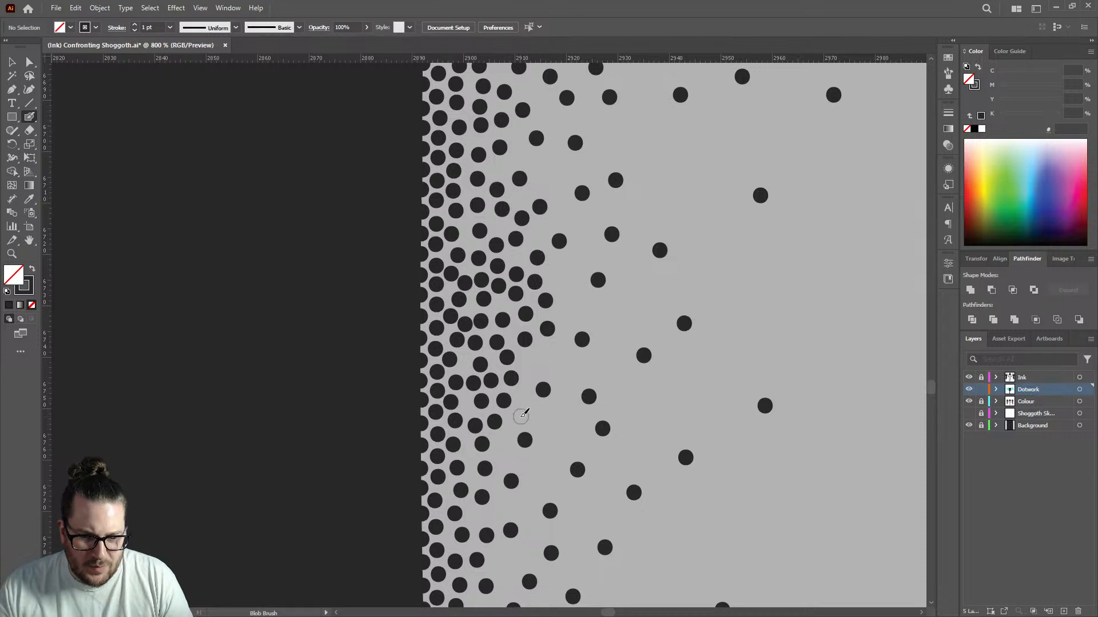
Place dots around the cluster's inner border to blend it into the scattered dots on the thigh.
{"action": "left_click", "coordinate": [548, 359]}
{"action": "left_click", "coordinate": [560, 271]}
{"action": "left_click", "coordinate": [566, 380]}
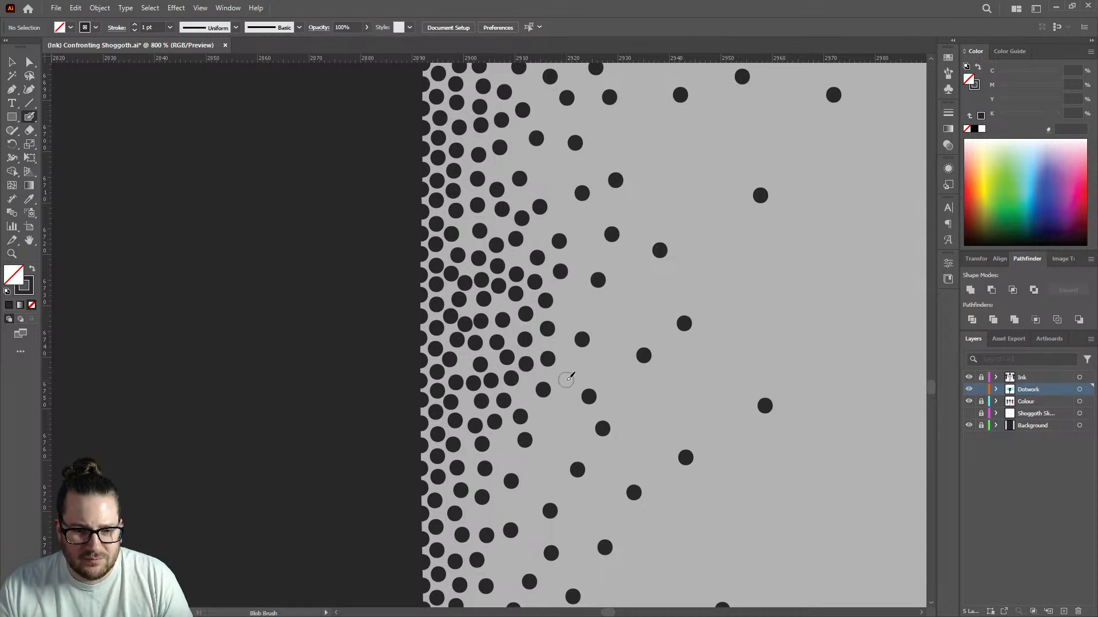
{"action": "left_click", "coordinate": [560, 416]}
{"action": "left_click", "coordinate": [502, 449]}
Fill the gaps in the third and fourth columns of dots in the sparser stretch above the cluster.
{"action": "scroll", "coordinate": [498, 427], "scroll_direction": "down", "scroll_amount": 4}
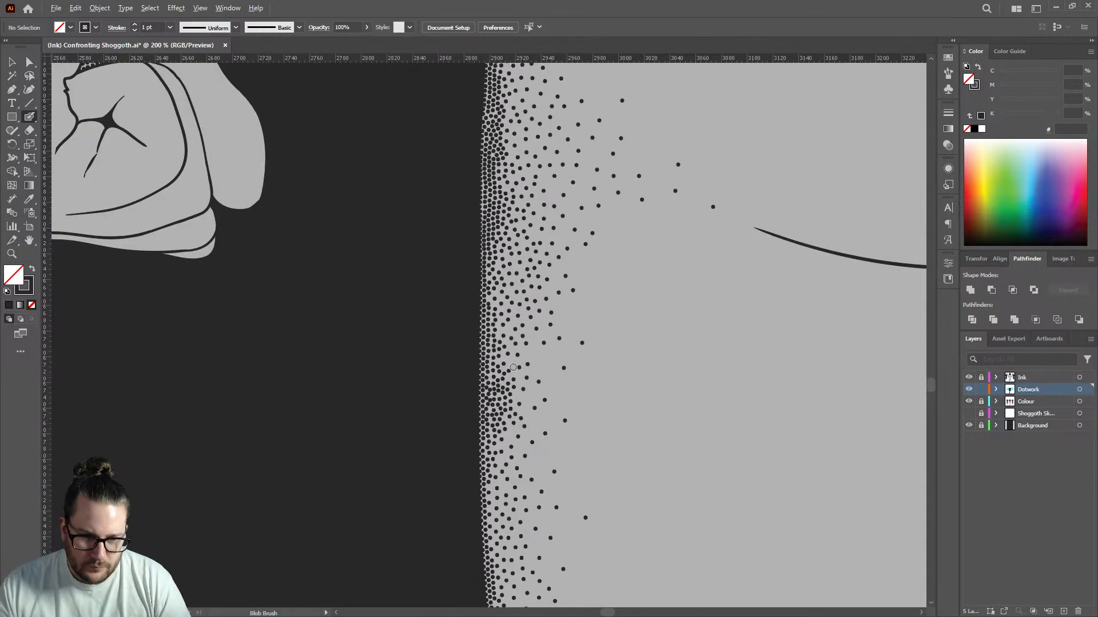
{"action": "scroll", "coordinate": [513, 367], "scroll_direction": "up", "scroll_amount": 6}
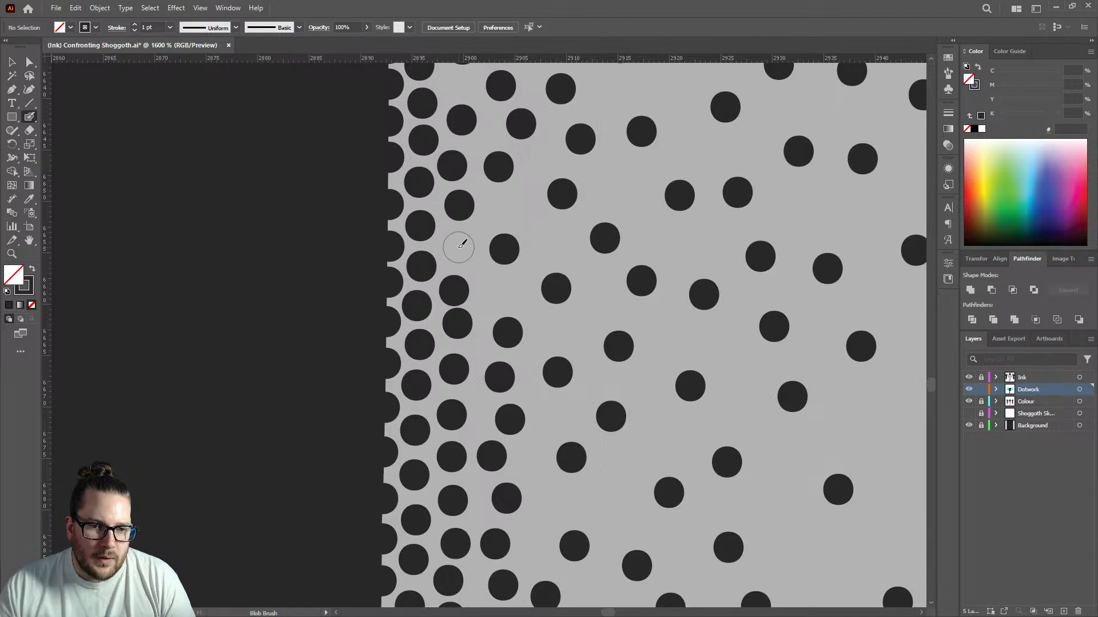
{"action": "left_click", "coordinate": [456, 245]}
{"action": "left_click", "coordinate": [502, 201]}
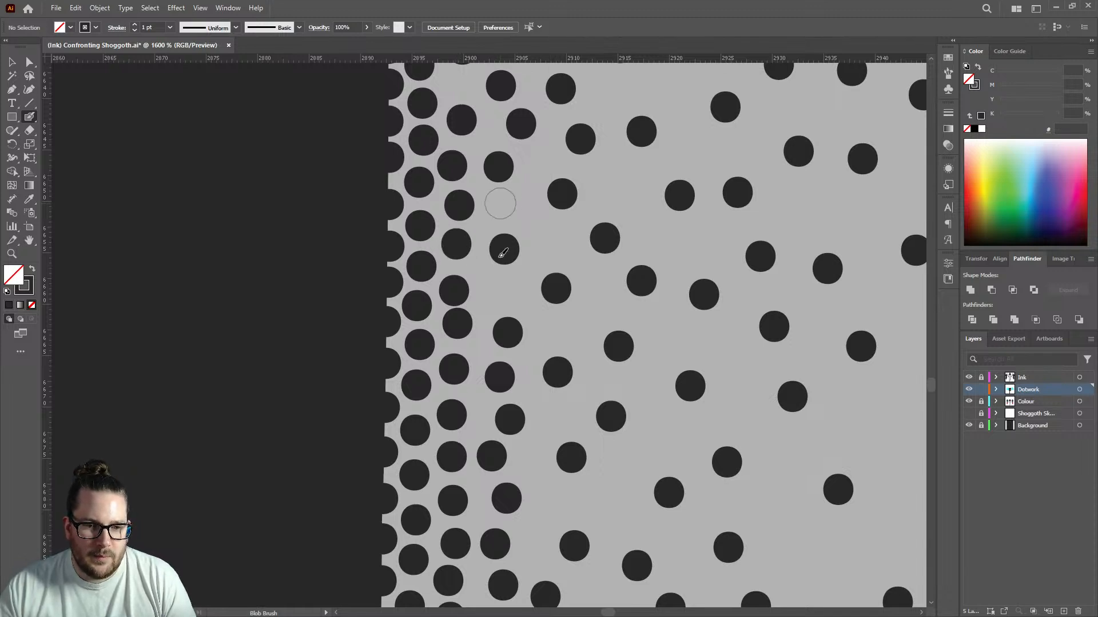
{"action": "left_click", "coordinate": [493, 289]}
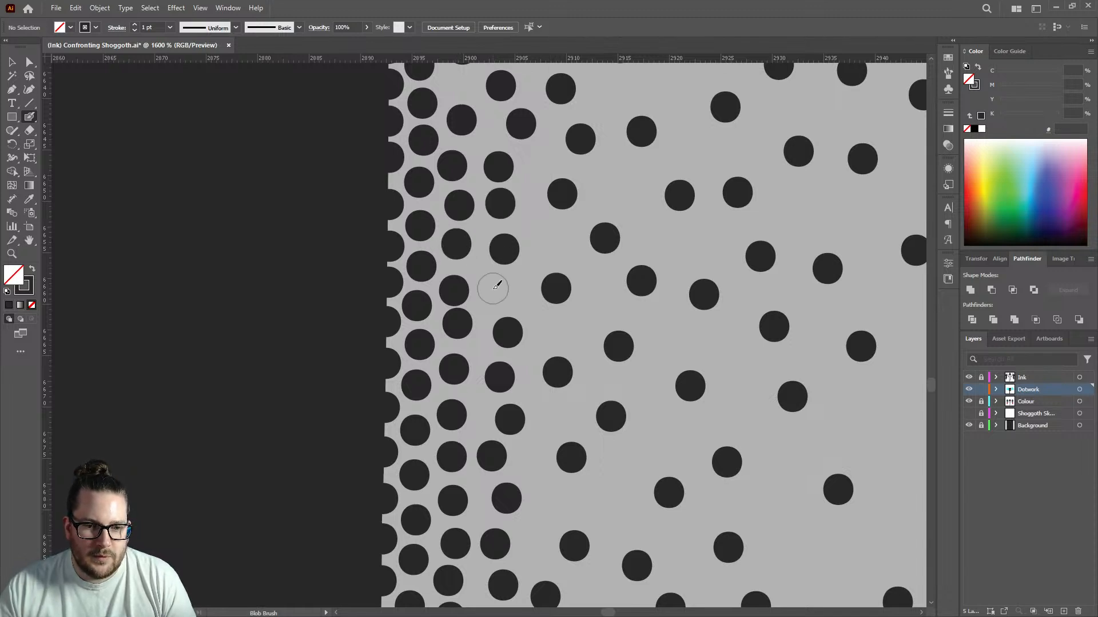
{"action": "left_click", "coordinate": [536, 157]}
Continue up the outer thigh, closing the remaining third-column gaps and adding a dot to the fourth column.
{"action": "scroll", "coordinate": [466, 177], "scroll_direction": "up", "scroll_amount": 3}
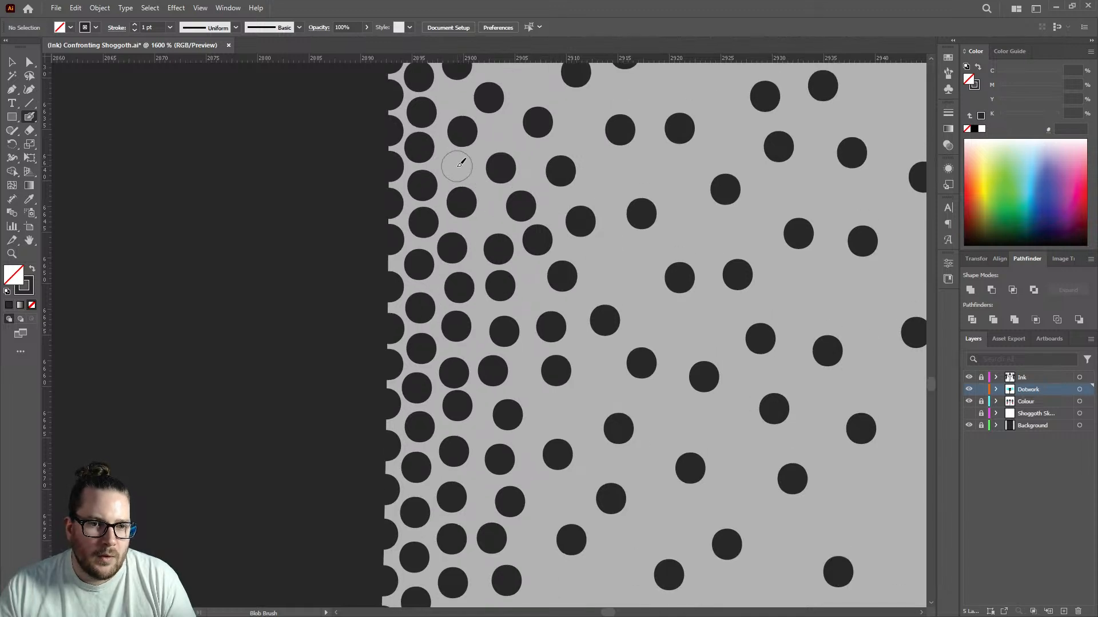
{"action": "left_click", "coordinate": [455, 166]}
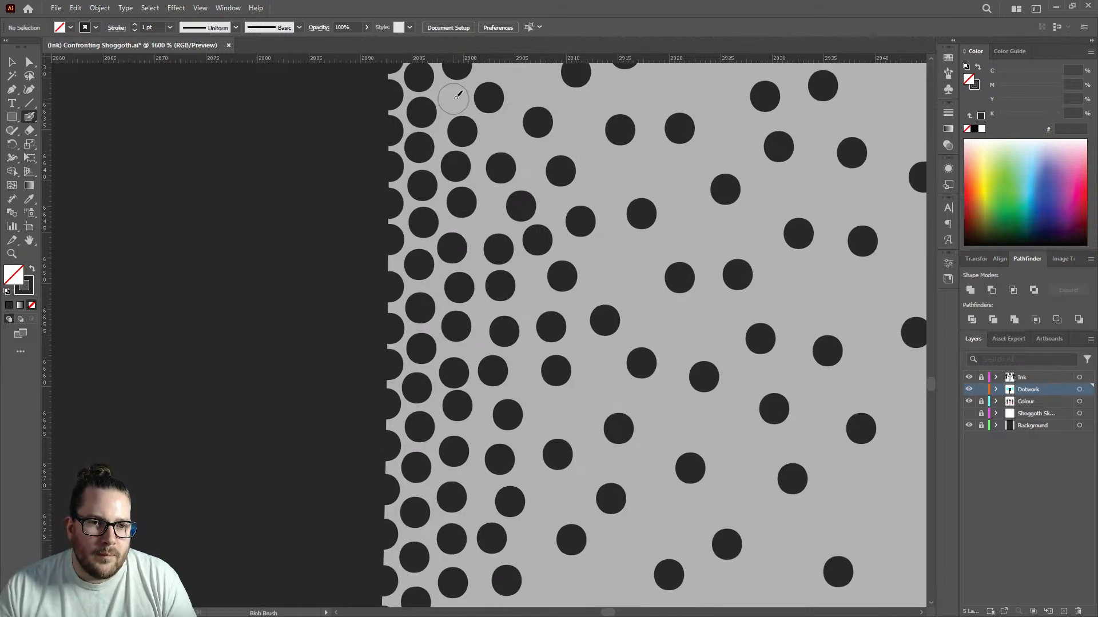
{"action": "left_click", "coordinate": [501, 131]}
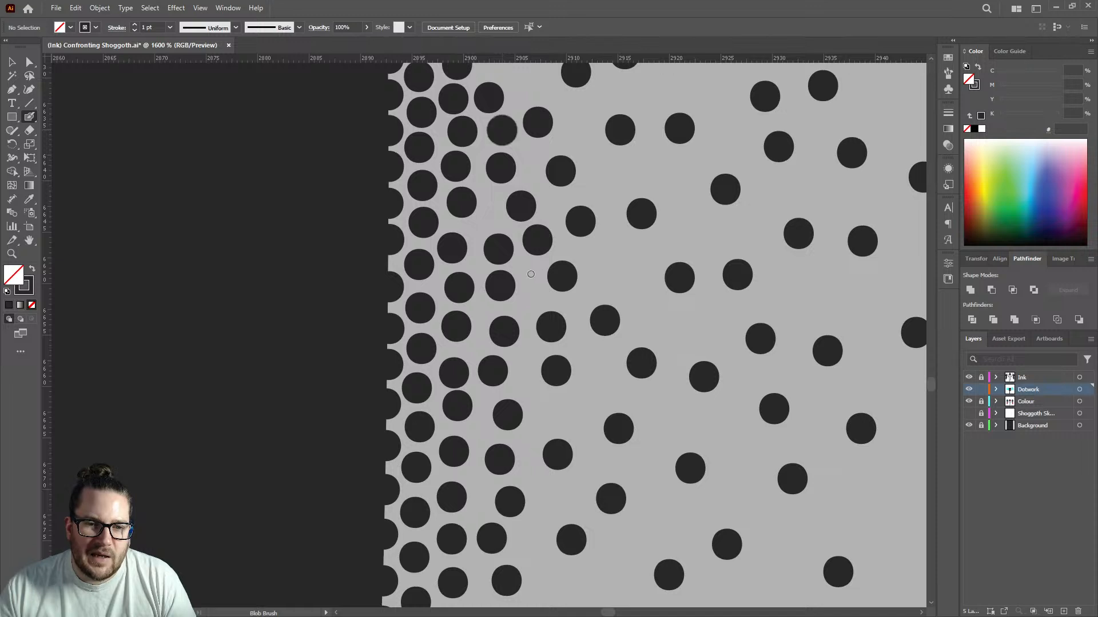
Add dots beyond the fourth column farther up the thigh, including a few in the wider gaps among the scattered dots.
{"action": "scroll", "coordinate": [534, 268], "scroll_direction": "down", "scroll_amount": 4}
{"action": "scroll", "coordinate": [536, 224], "scroll_direction": "up", "scroll_amount": 4}
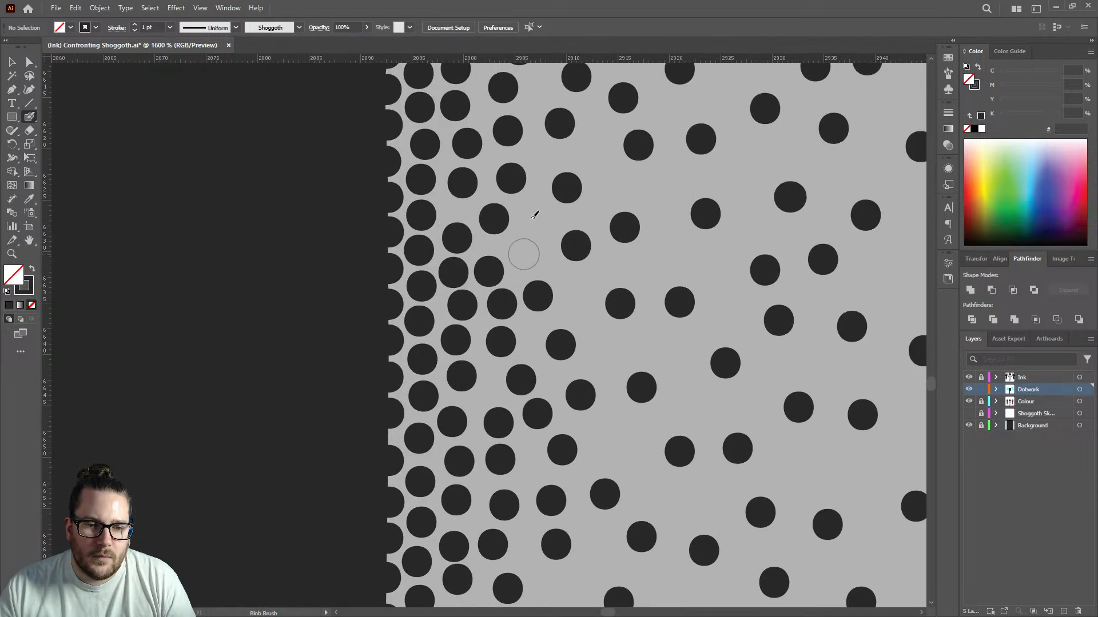
{"action": "left_click", "coordinate": [536, 211]}
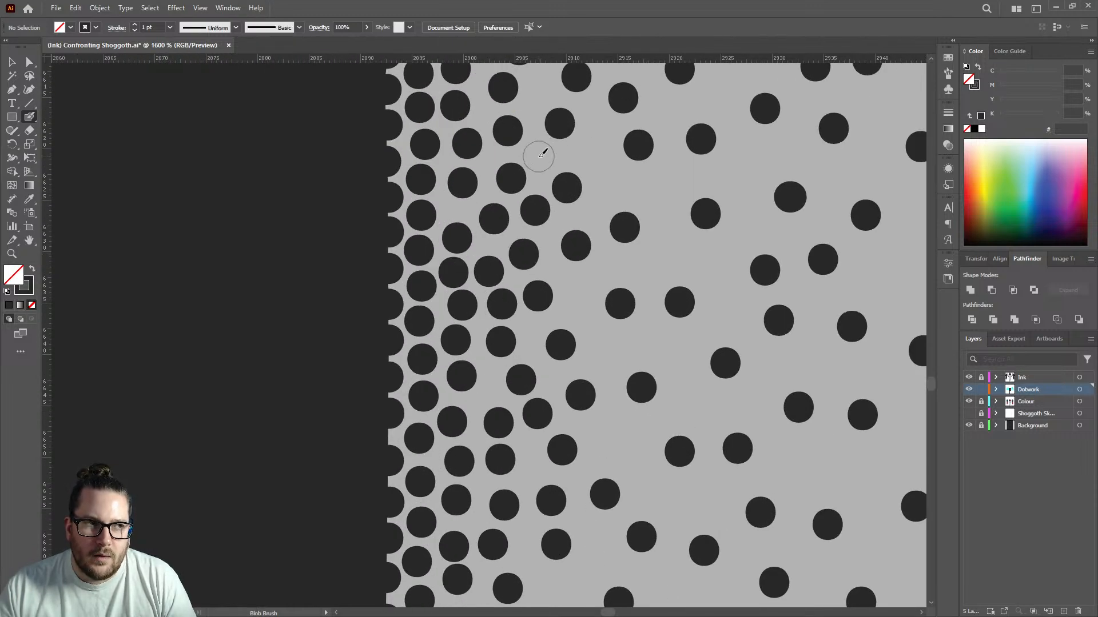
{"action": "left_click", "coordinate": [538, 156]}
{"action": "left_click", "coordinate": [593, 154]}
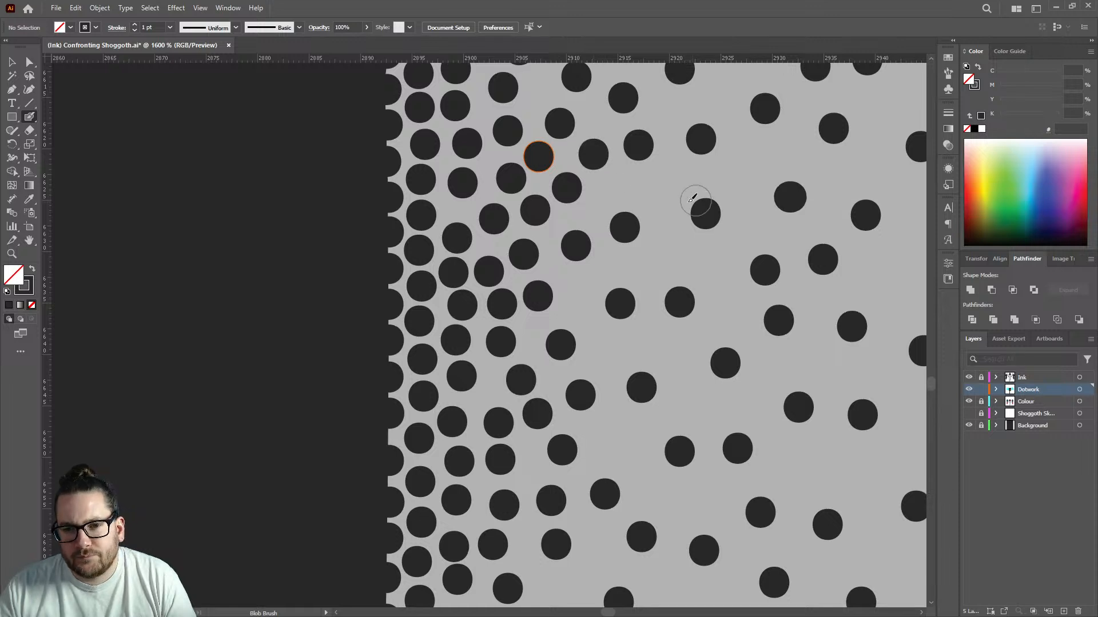
{"action": "left_click", "coordinate": [663, 192]}
{"action": "left_click", "coordinate": [665, 251]}
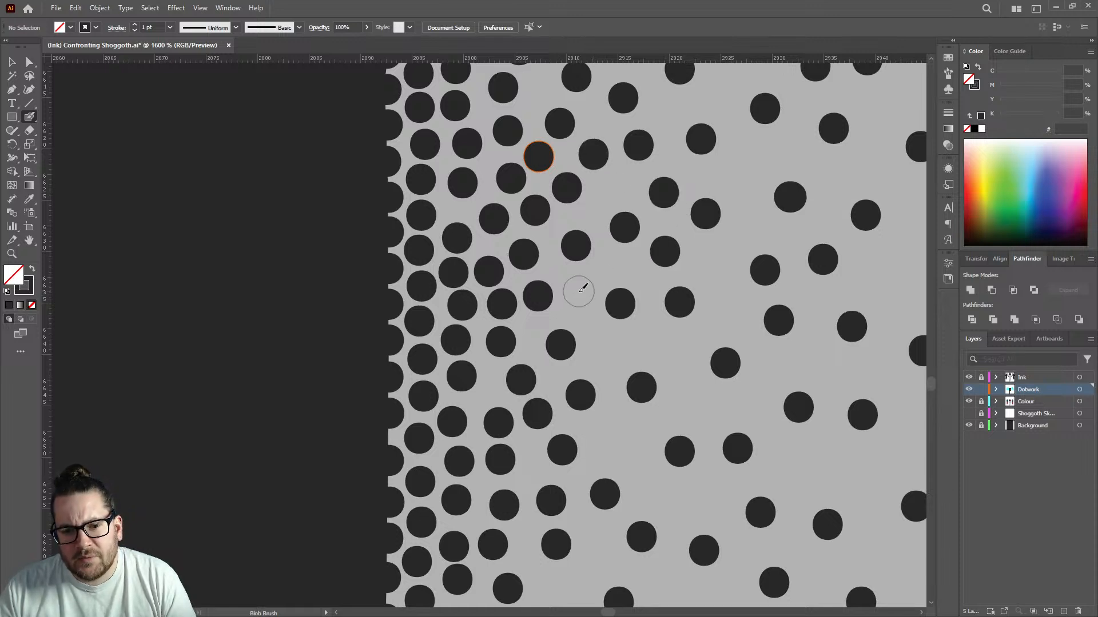
{"action": "left_click", "coordinate": [578, 291]}
Work back down the thigh, filling gaps between the inner columns and the nearest scattered dots.
{"action": "scroll", "coordinate": [547, 281], "scroll_direction": "down", "scroll_amount": 2}
{"action": "scroll", "coordinate": [549, 286], "scroll_direction": "up", "scroll_amount": 1}
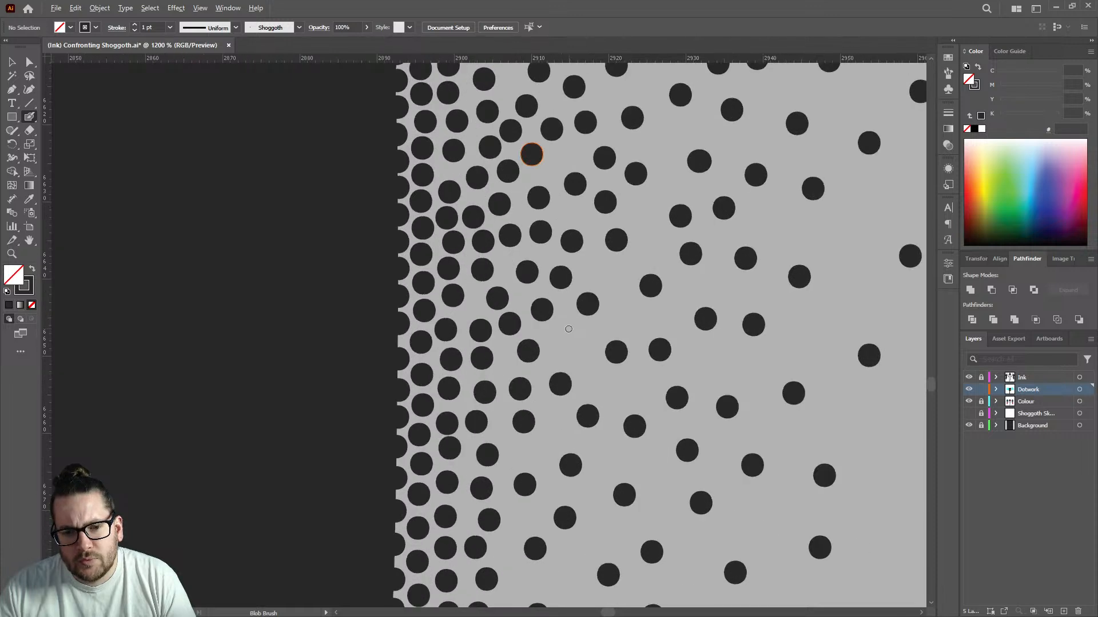
{"action": "left_click", "coordinate": [569, 335]}
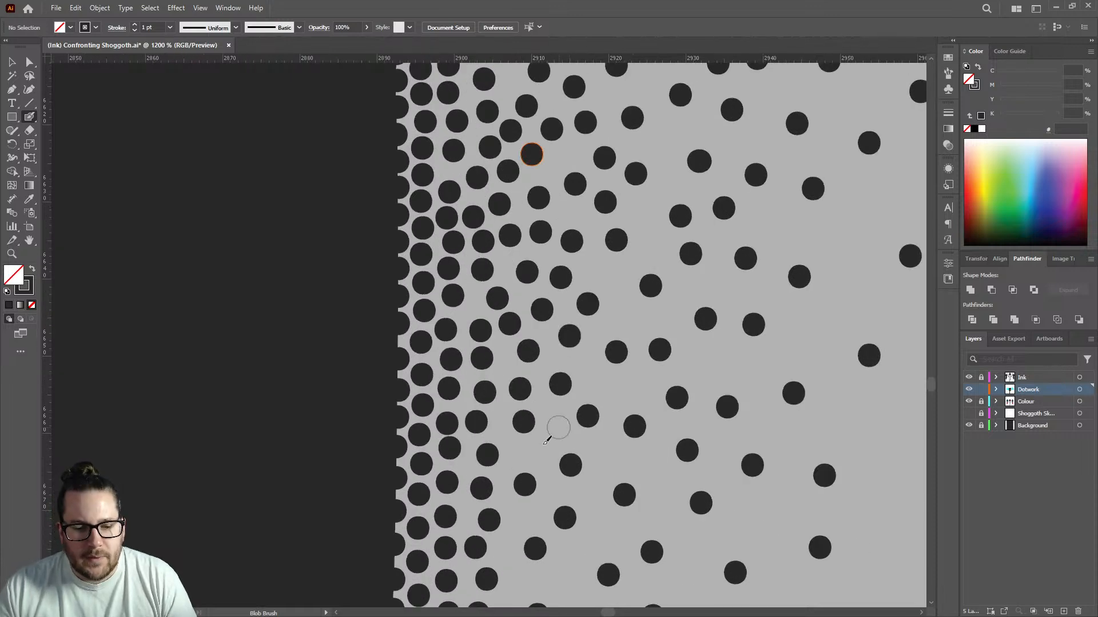
{"action": "left_click", "coordinate": [558, 428]}
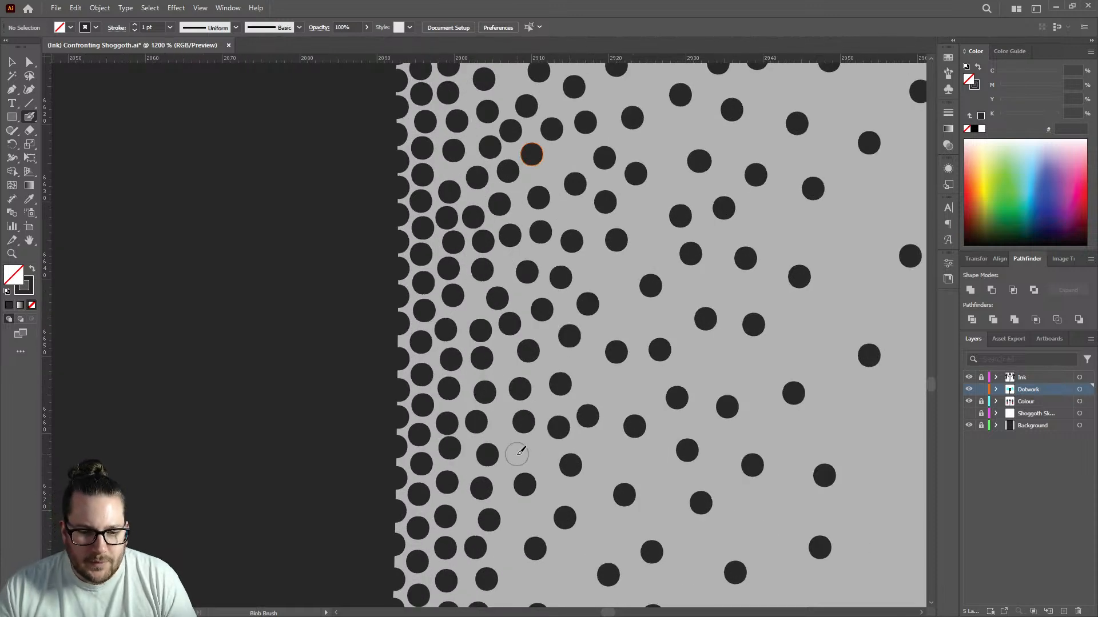
{"action": "left_click", "coordinate": [500, 413]}
{"action": "left_click", "coordinate": [519, 452]}
{"action": "scroll", "coordinate": [523, 353], "scroll_direction": "down", "scroll_amount": 3}
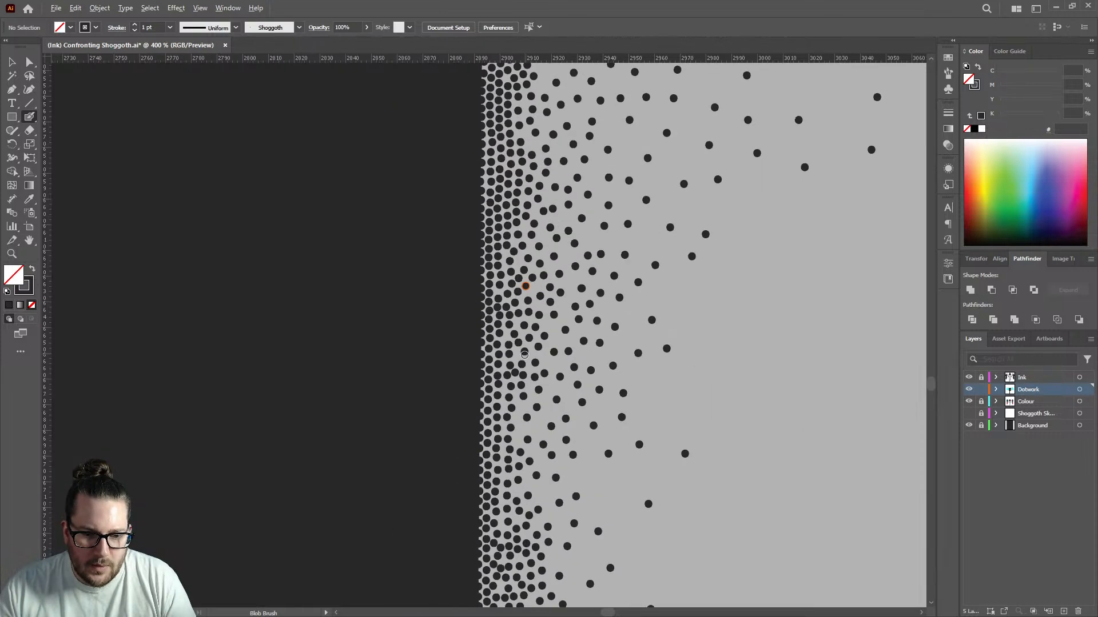
{"action": "scroll", "coordinate": [530, 422], "scroll_direction": "up", "scroll_amount": 3}
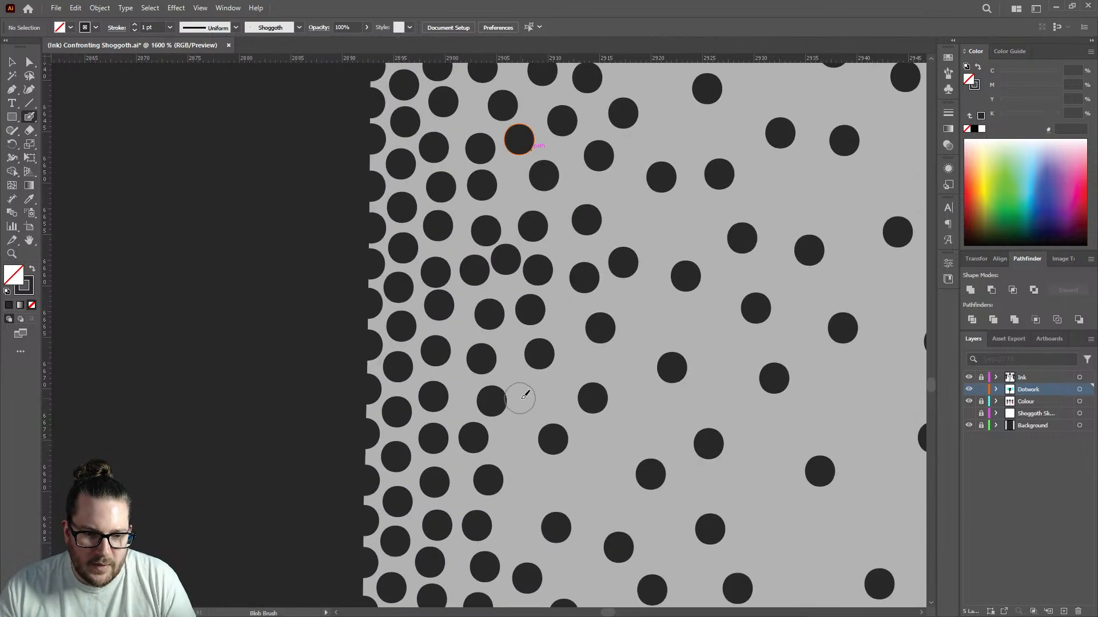
{"action": "left_click", "coordinate": [516, 438]}
Even out the middle band of the thigh's gradient with single dots, working upward through its open gaps.
{"action": "scroll", "coordinate": [543, 373], "scroll_direction": "down", "scroll_amount": 3}
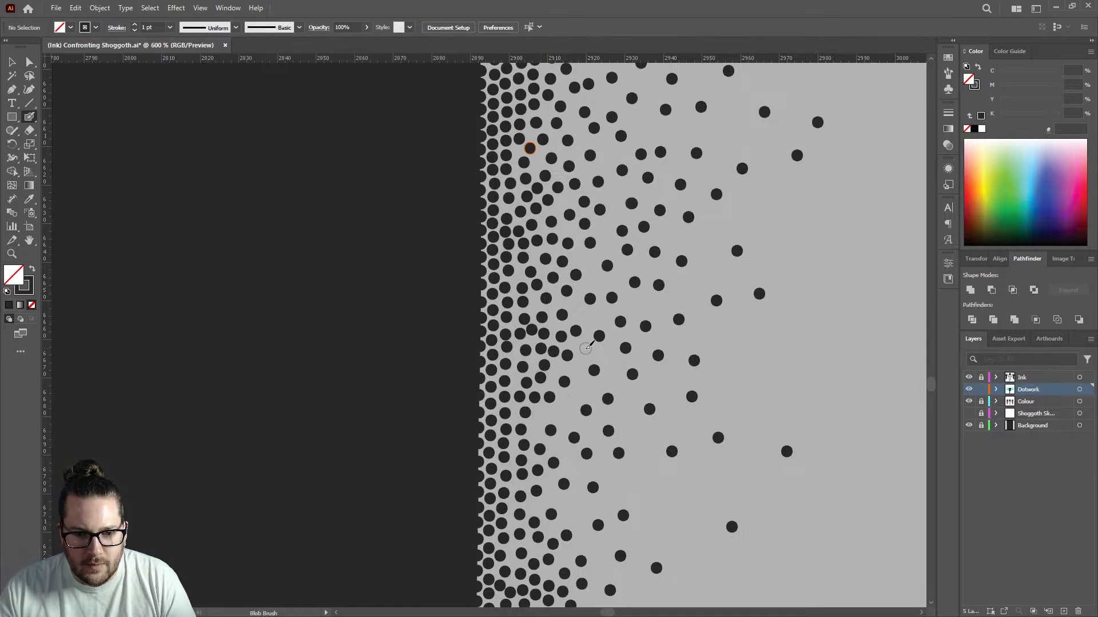
{"action": "left_click", "coordinate": [582, 313]}
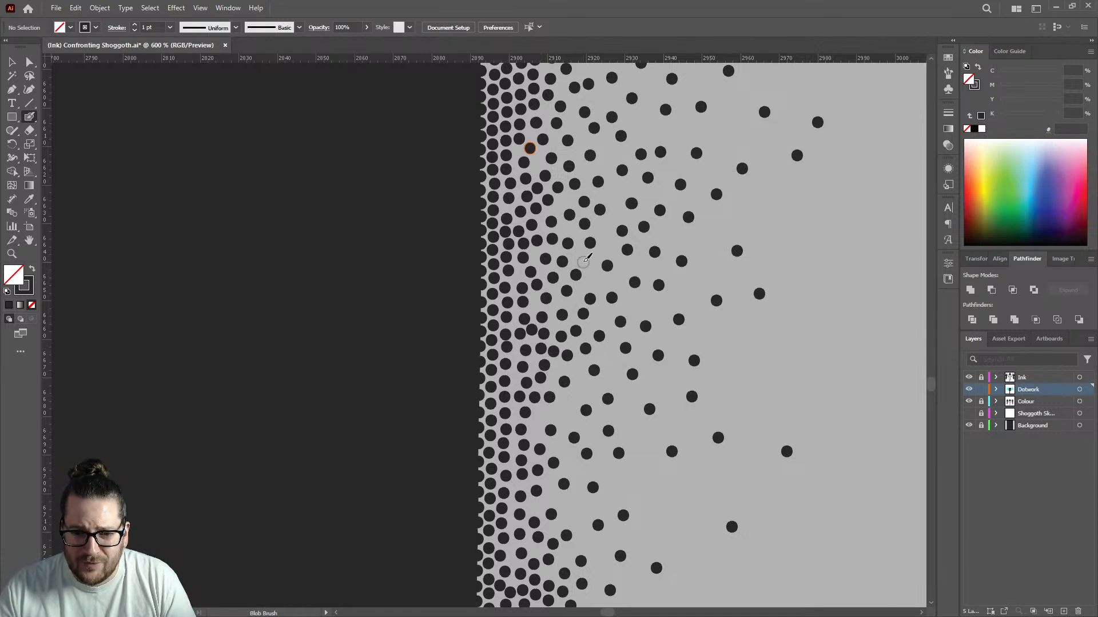
{"action": "left_click", "coordinate": [583, 258]}
{"action": "scroll", "coordinate": [612, 165], "scroll_direction": "up", "scroll_amount": 1}
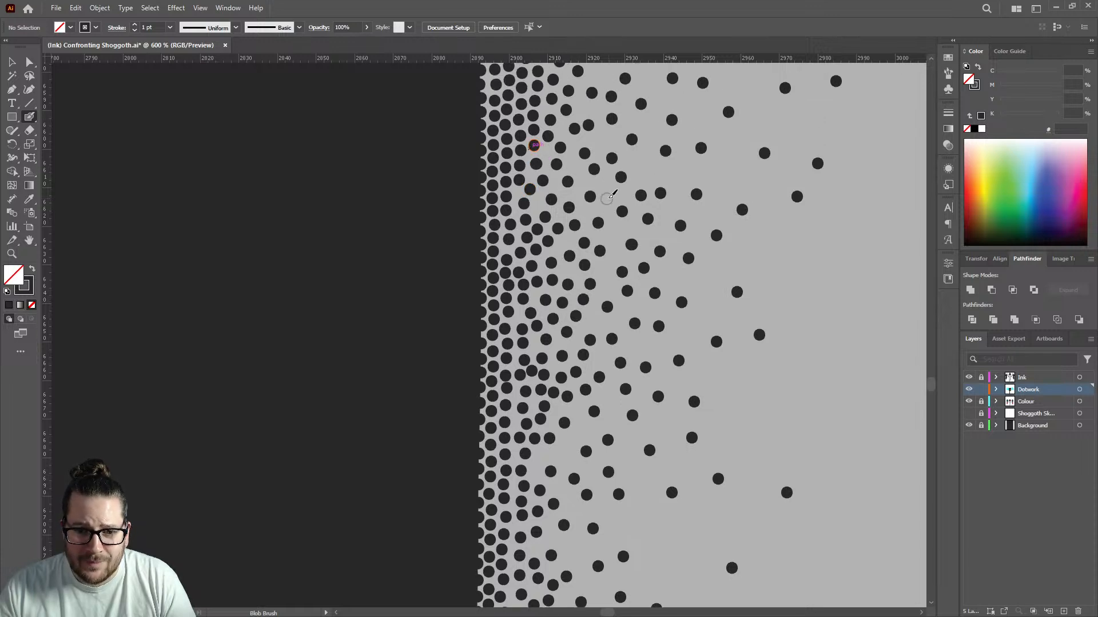
{"action": "left_click", "coordinate": [610, 196]}
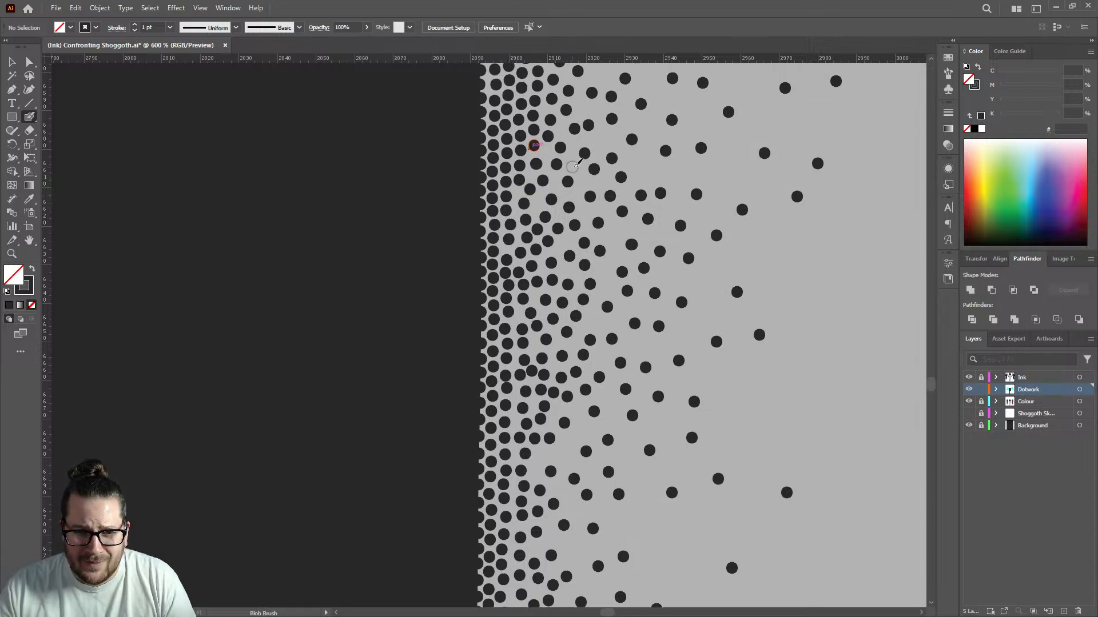
{"action": "left_click", "coordinate": [601, 141]}
{"action": "left_click", "coordinate": [581, 109]}
Continue the gradient's middle band up the thigh, adding dots in gaps just outside the dense columns.
{"action": "scroll", "coordinate": [586, 137], "scroll_direction": "up", "scroll_amount": 2}
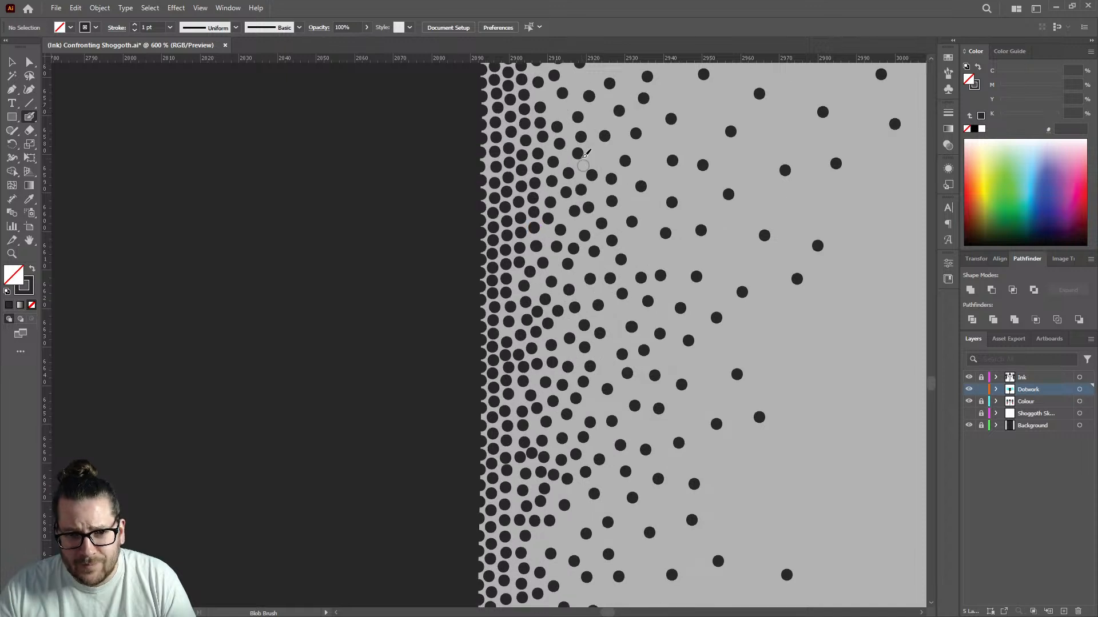
{"action": "left_click", "coordinate": [598, 154]}
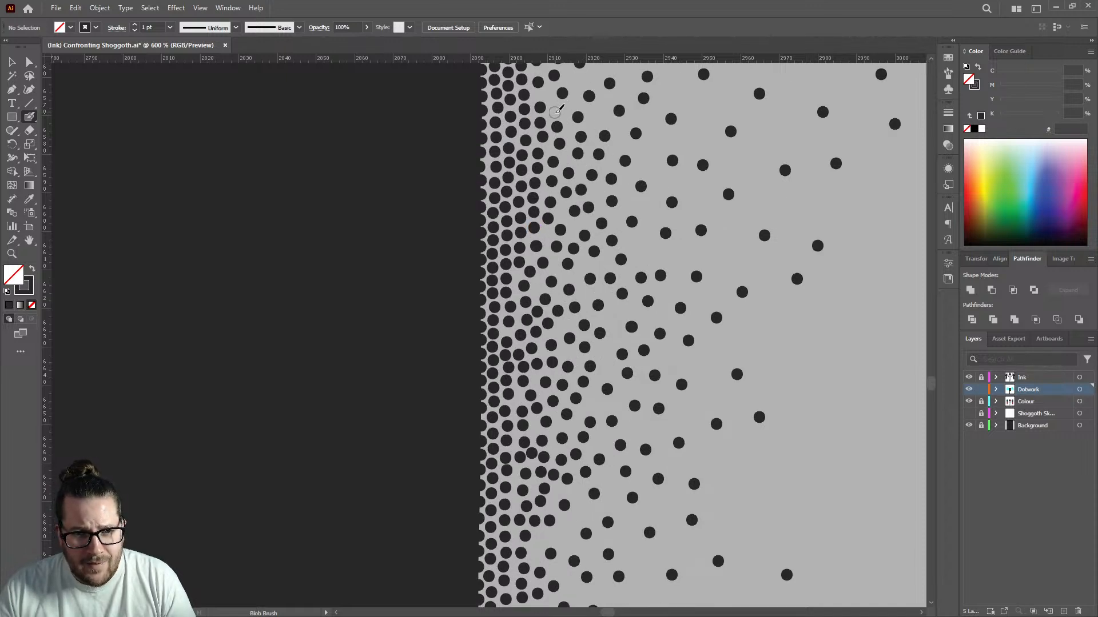
{"action": "left_click", "coordinate": [555, 112]}
{"action": "scroll", "coordinate": [572, 148], "scroll_direction": "up", "scroll_amount": 2}
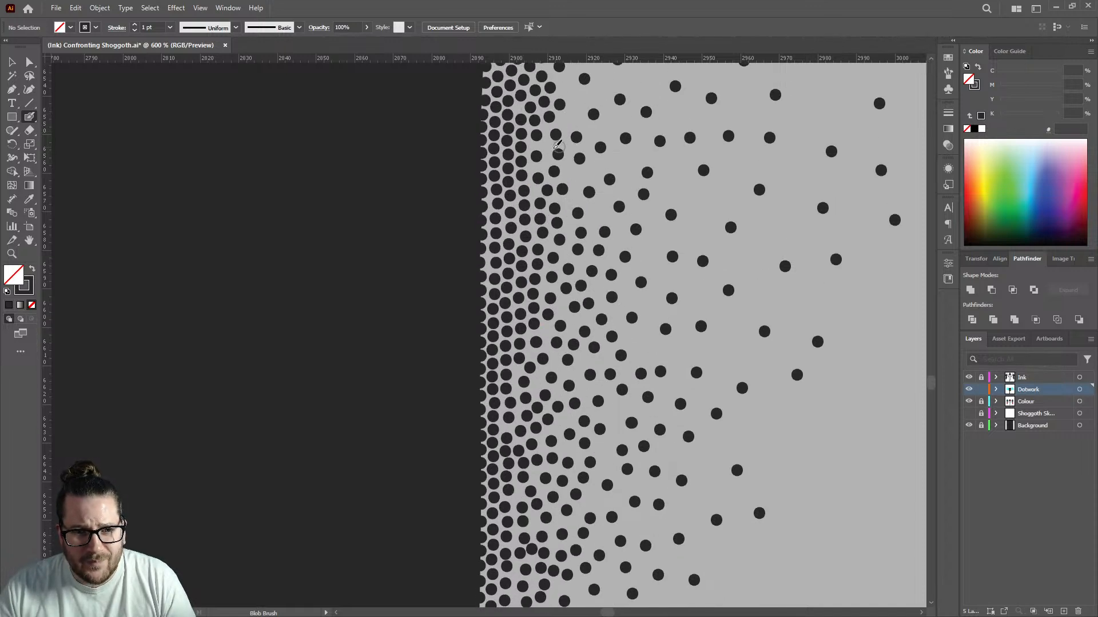
{"action": "left_click", "coordinate": [574, 173]}
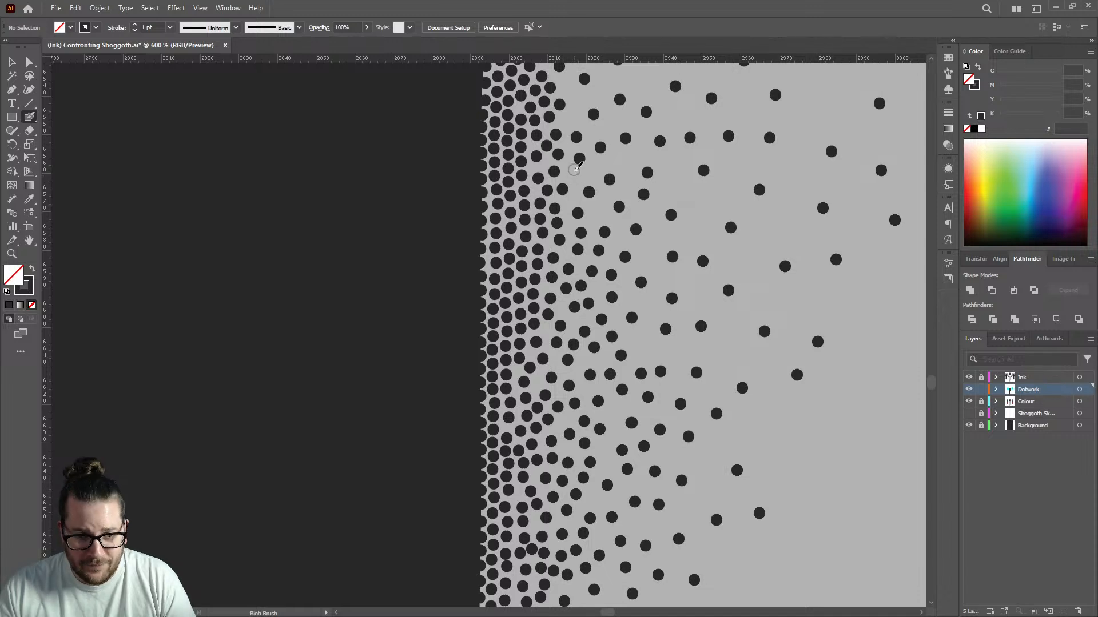
{"action": "left_click", "coordinate": [579, 99]}
Fill gaps along the inner border of the dense shading on the upper thigh, where the leg's edge starts to slant.
{"action": "scroll", "coordinate": [574, 181], "scroll_direction": "down", "scroll_amount": 4}
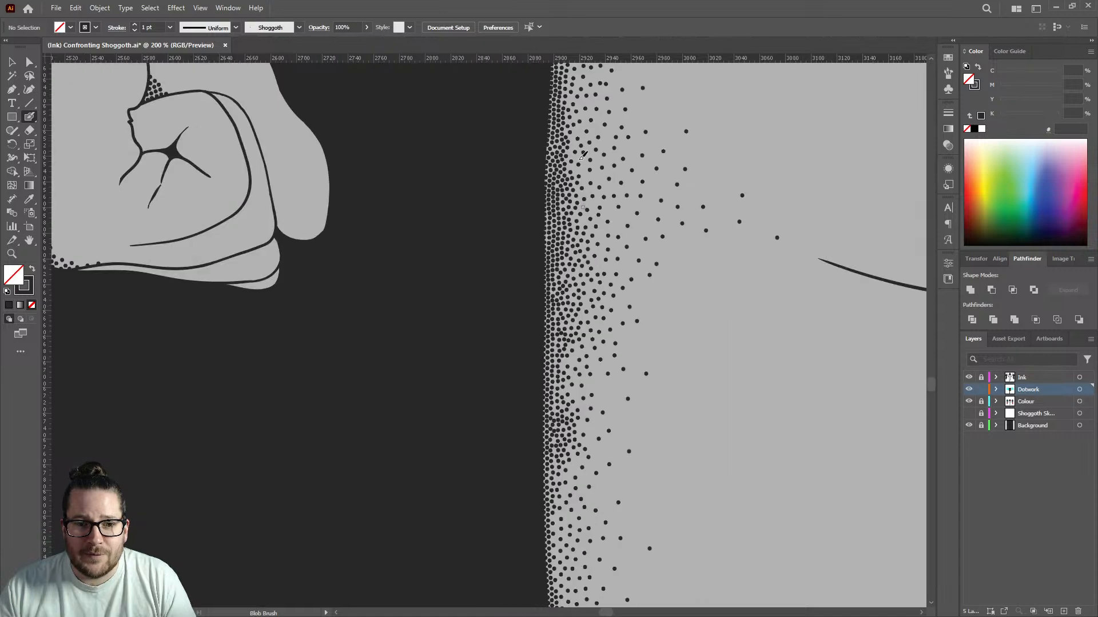
{"action": "scroll", "coordinate": [574, 141], "scroll_direction": "up", "scroll_amount": 5}
{"action": "scroll", "coordinate": [552, 173], "scroll_direction": "up", "scroll_amount": 2}
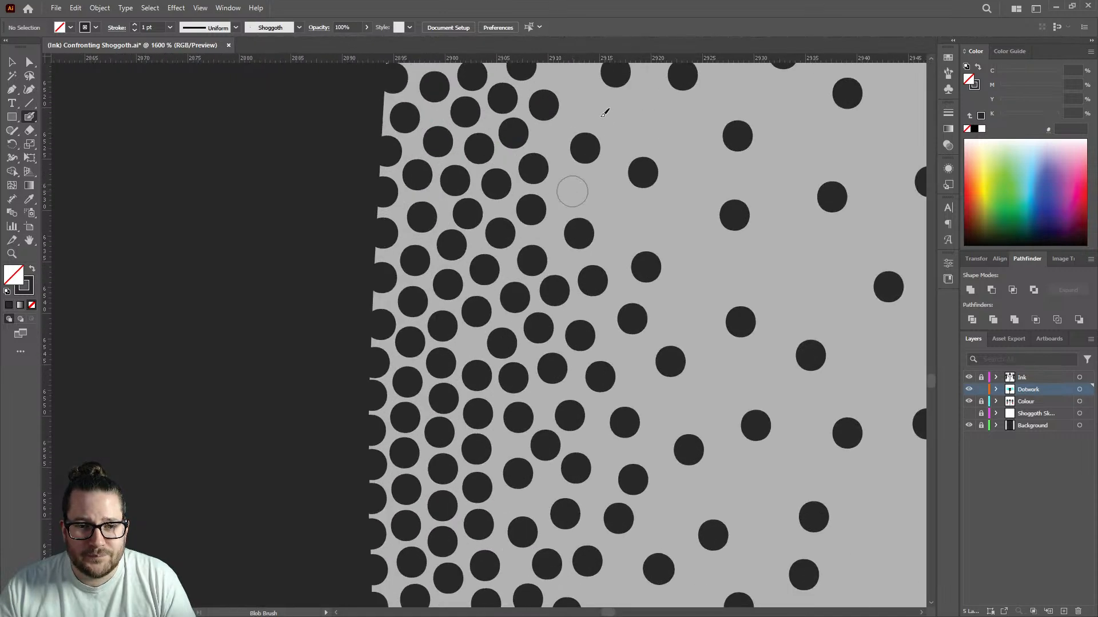
{"action": "left_click", "coordinate": [572, 192]}
{"action": "scroll", "coordinate": [572, 191], "scroll_direction": "down", "scroll_amount": 4}
{"action": "scroll", "coordinate": [560, 198], "scroll_direction": "up", "scroll_amount": 3}
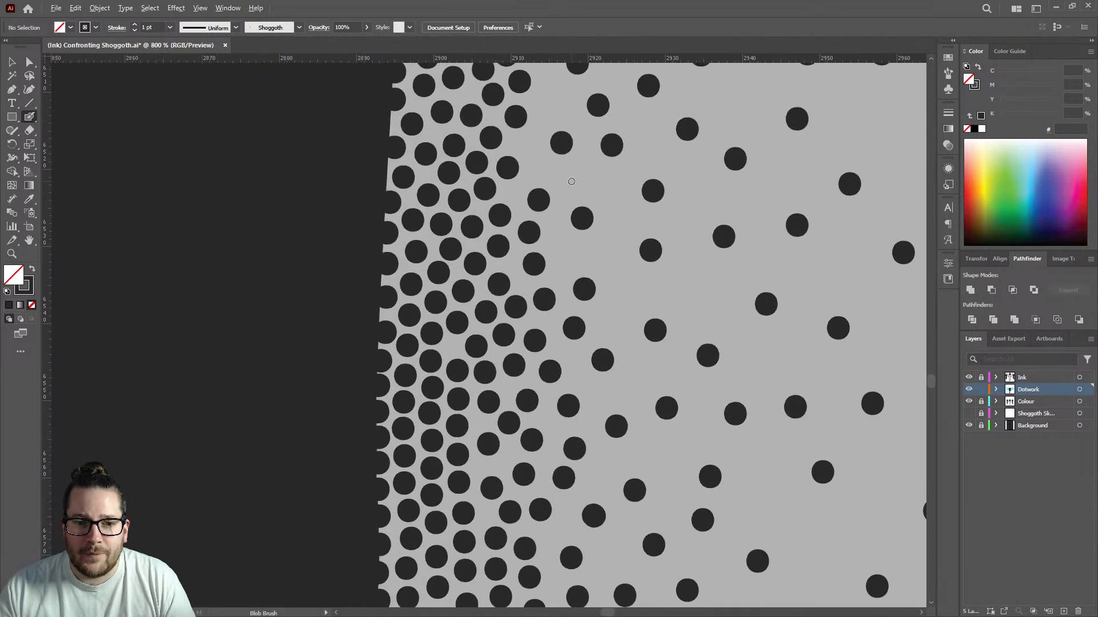
{"action": "left_click", "coordinate": [519, 141]}
{"action": "left_click", "coordinate": [546, 109]}
{"action": "scroll", "coordinate": [552, 172], "scroll_direction": "down", "scroll_amount": 2}
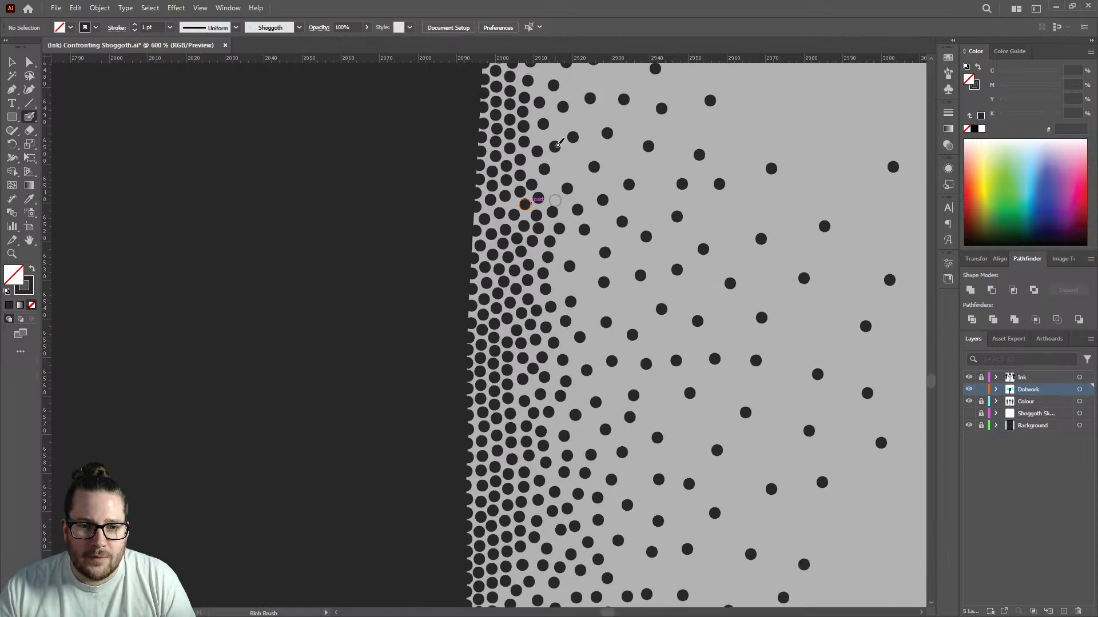
Add single dots down the upper thigh in the open gaps between the dense columns and the scattered outer dots.
{"action": "left_click", "coordinate": [550, 184]}
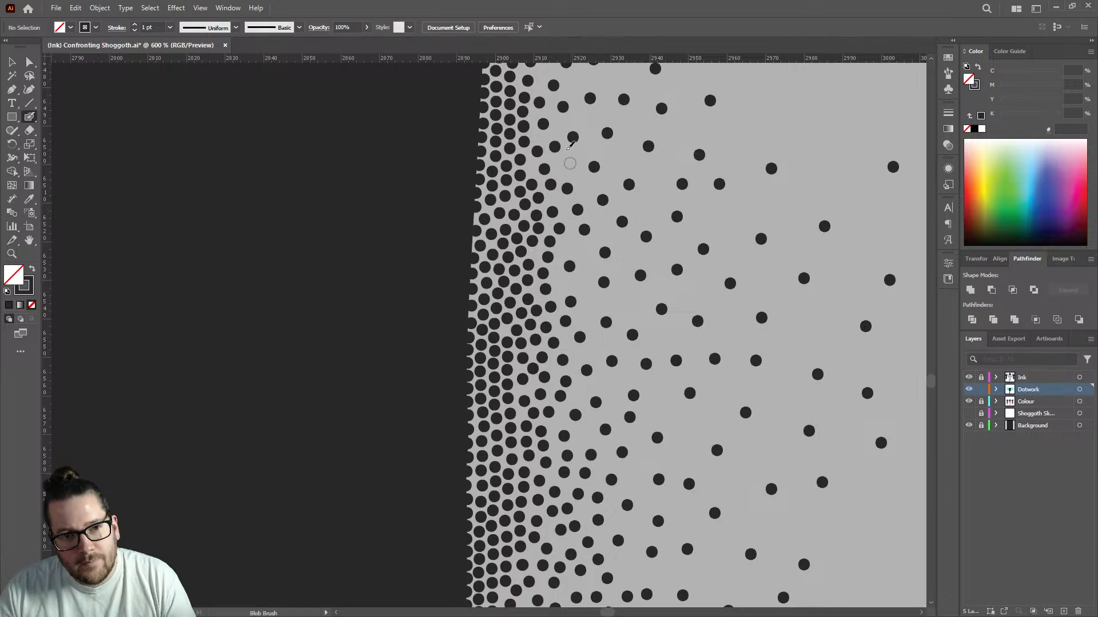
{"action": "left_click", "coordinate": [570, 163]}
{"action": "left_click", "coordinate": [559, 128]}
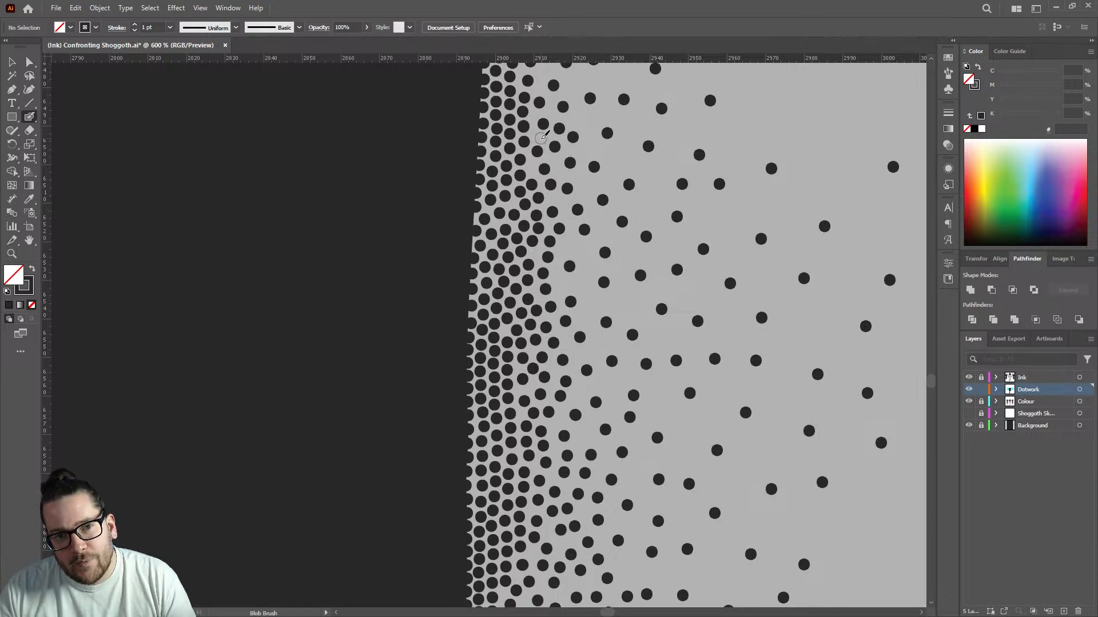
{"action": "left_click", "coordinate": [569, 246]}
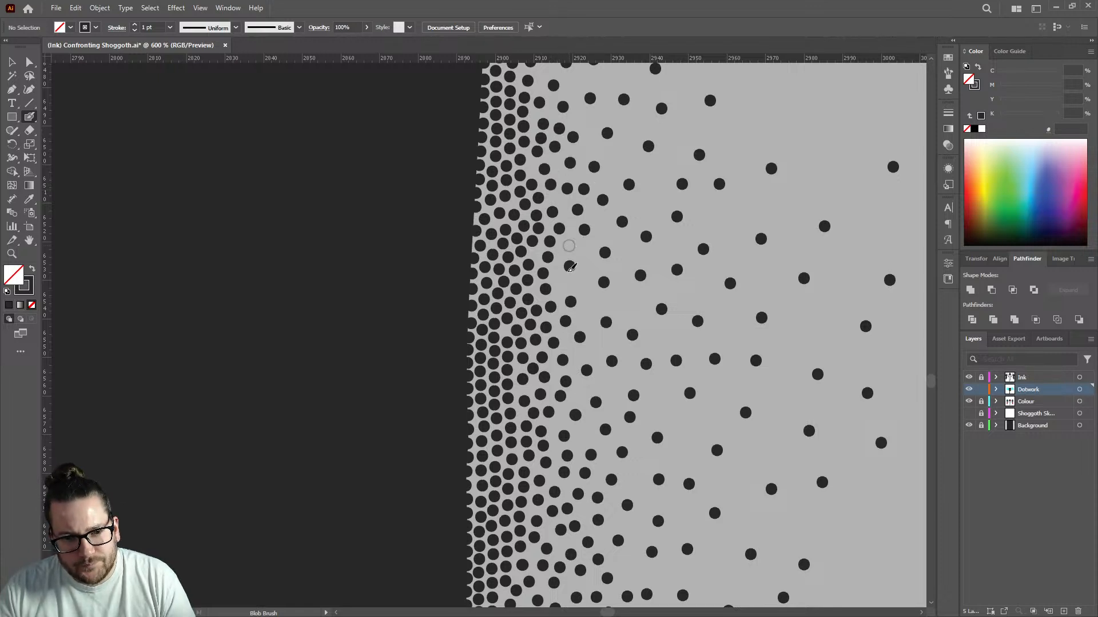
{"action": "left_click", "coordinate": [588, 260]}
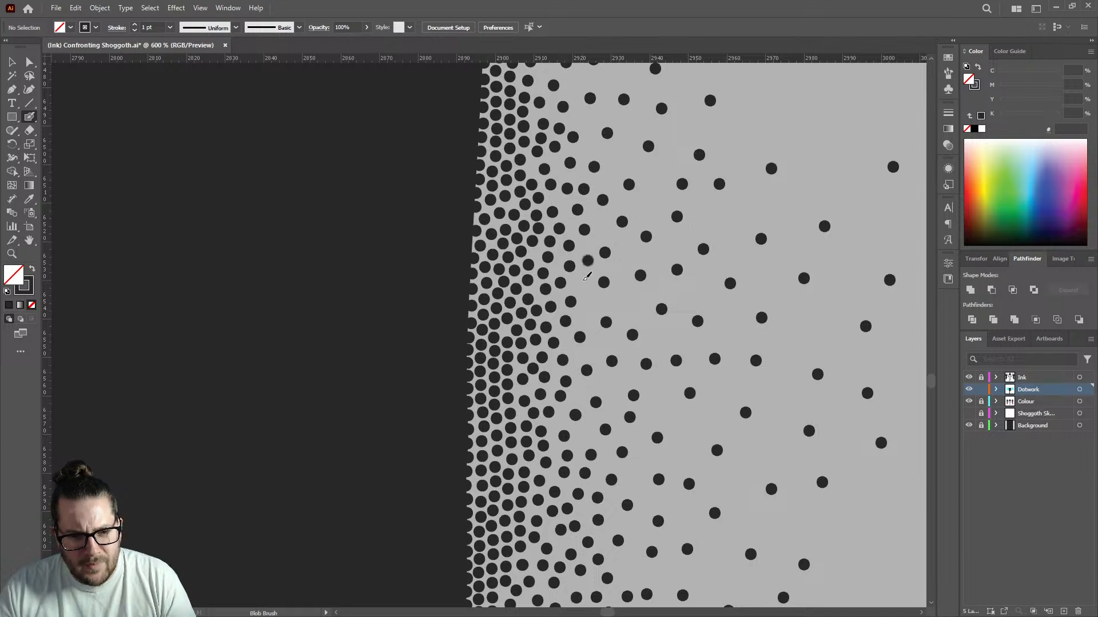
{"action": "left_click", "coordinate": [583, 280]}
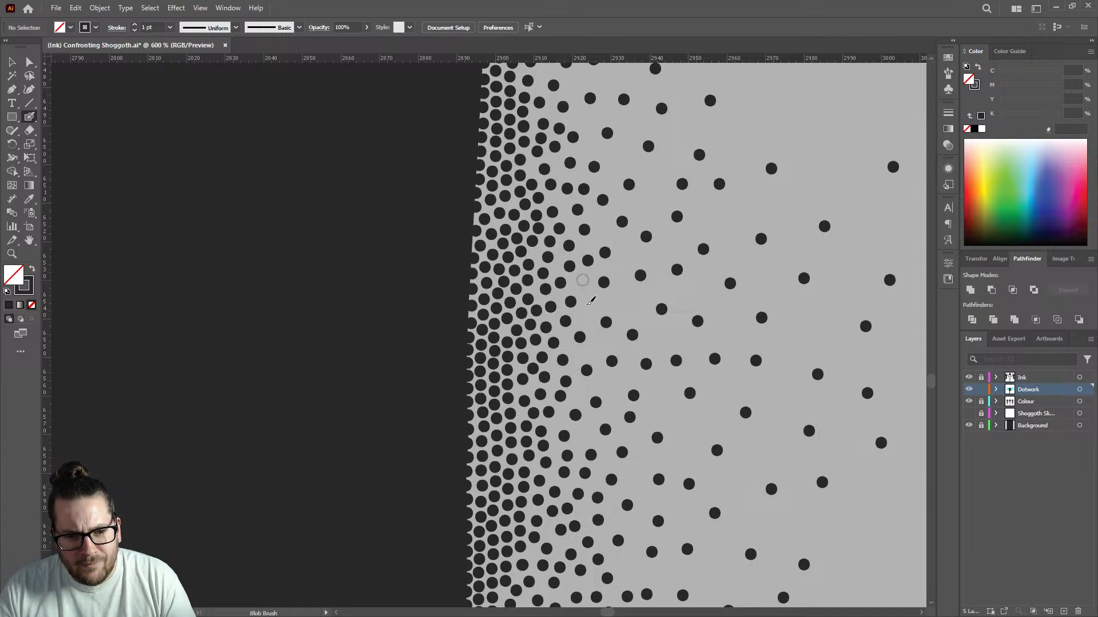
{"action": "left_click", "coordinate": [609, 343]}
{"action": "left_click", "coordinate": [608, 382]}
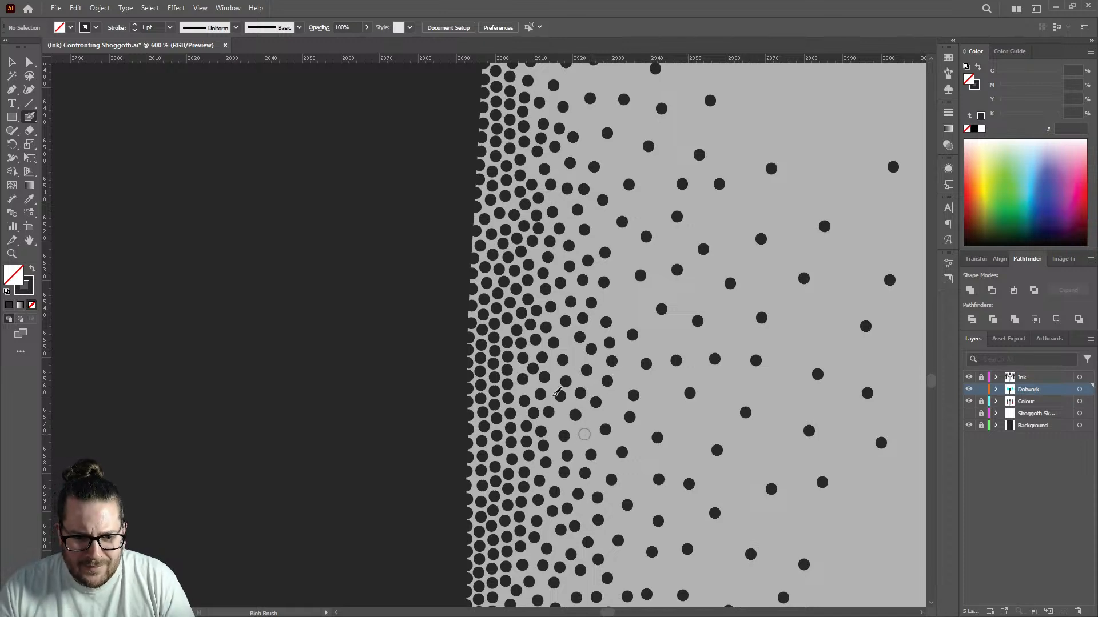
Fill the sparse patch beside the inner columns on the thigh just below the buttock crease with single dots.
{"action": "scroll", "coordinate": [549, 349], "scroll_direction": "down", "scroll_amount": 3}
{"action": "scroll", "coordinate": [576, 357], "scroll_direction": "down", "scroll_amount": 4}
{"action": "scroll", "coordinate": [577, 334], "scroll_direction": "up", "scroll_amount": 2}
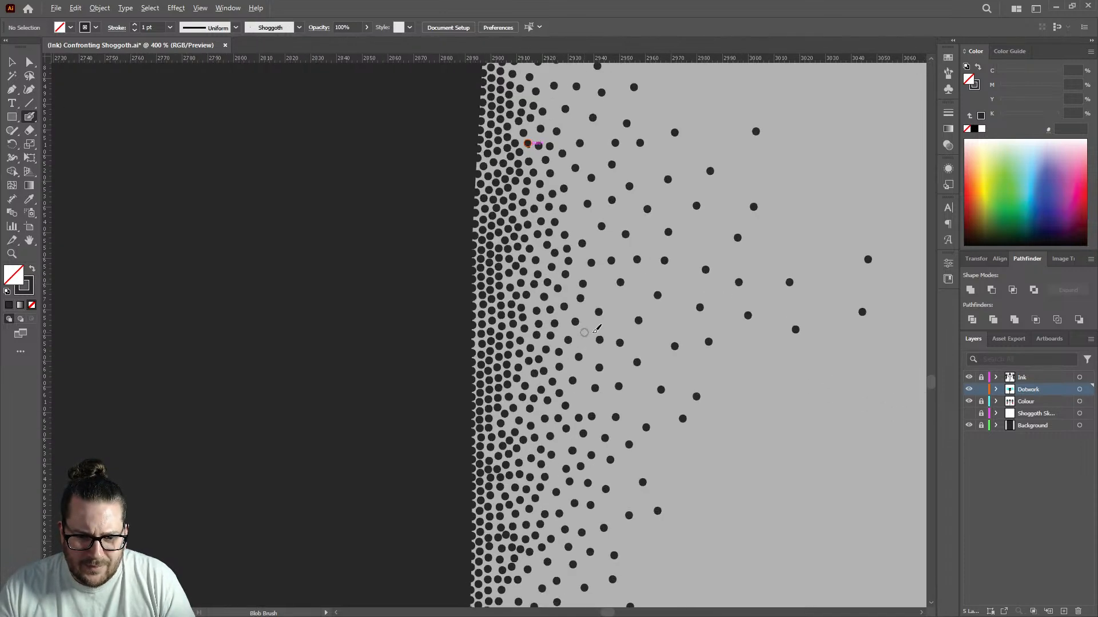
{"action": "scroll", "coordinate": [586, 331], "scroll_direction": "down", "scroll_amount": 5}
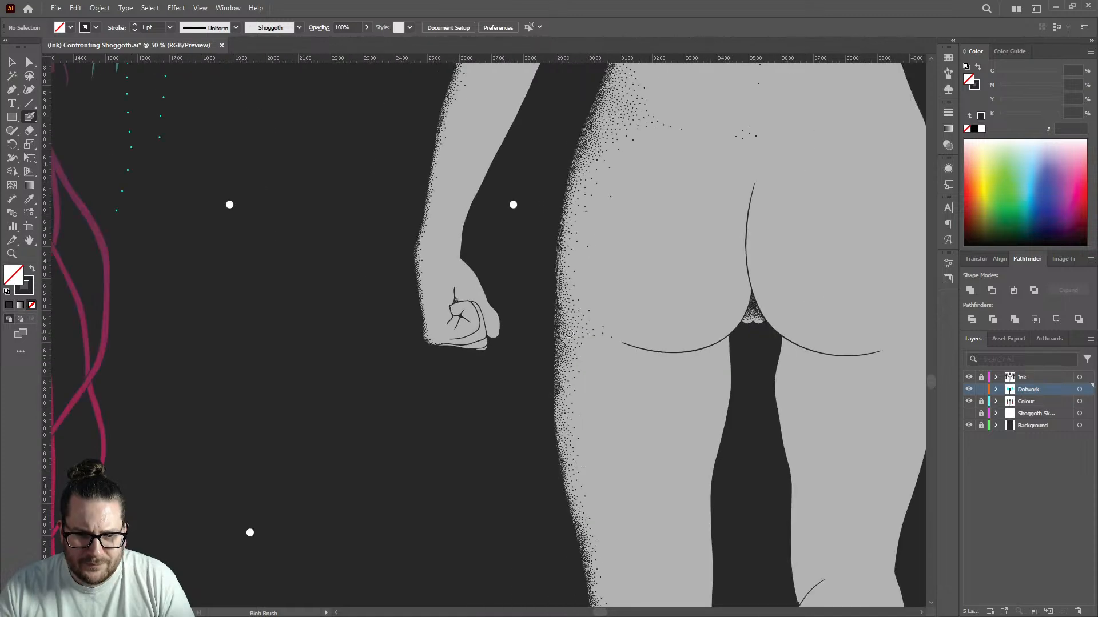
{"action": "scroll", "coordinate": [604, 323], "scroll_direction": "down", "scroll_amount": 2}
{"action": "scroll", "coordinate": [590, 307], "scroll_direction": "down", "scroll_amount": 2}
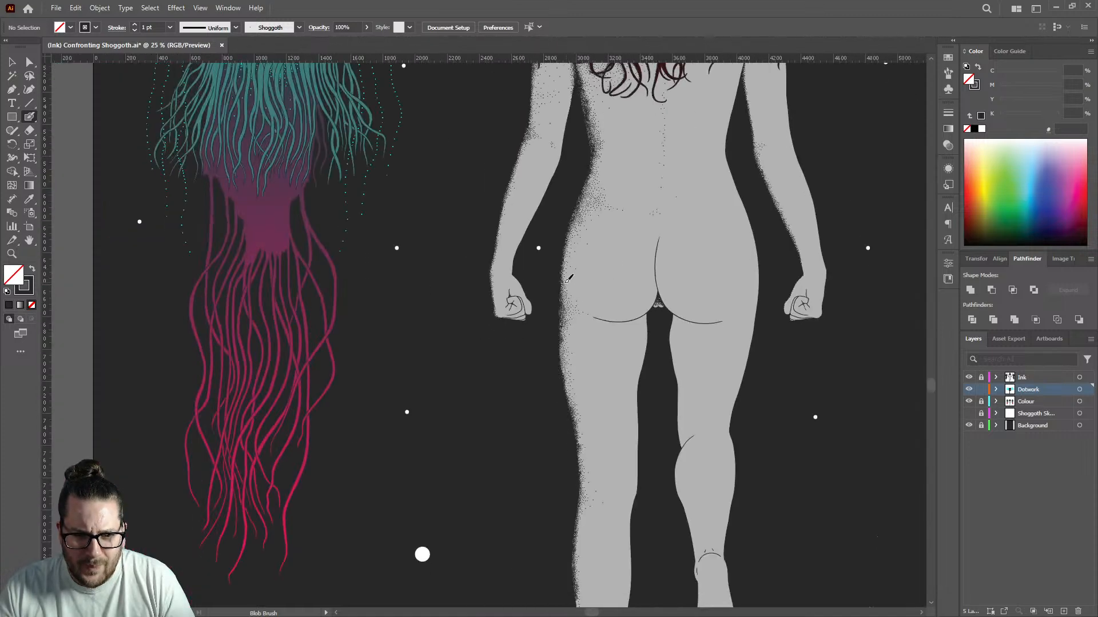
{"action": "scroll", "coordinate": [570, 292], "scroll_direction": "up", "scroll_amount": 2}
{"action": "scroll", "coordinate": [560, 278], "scroll_direction": "up", "scroll_amount": 5}
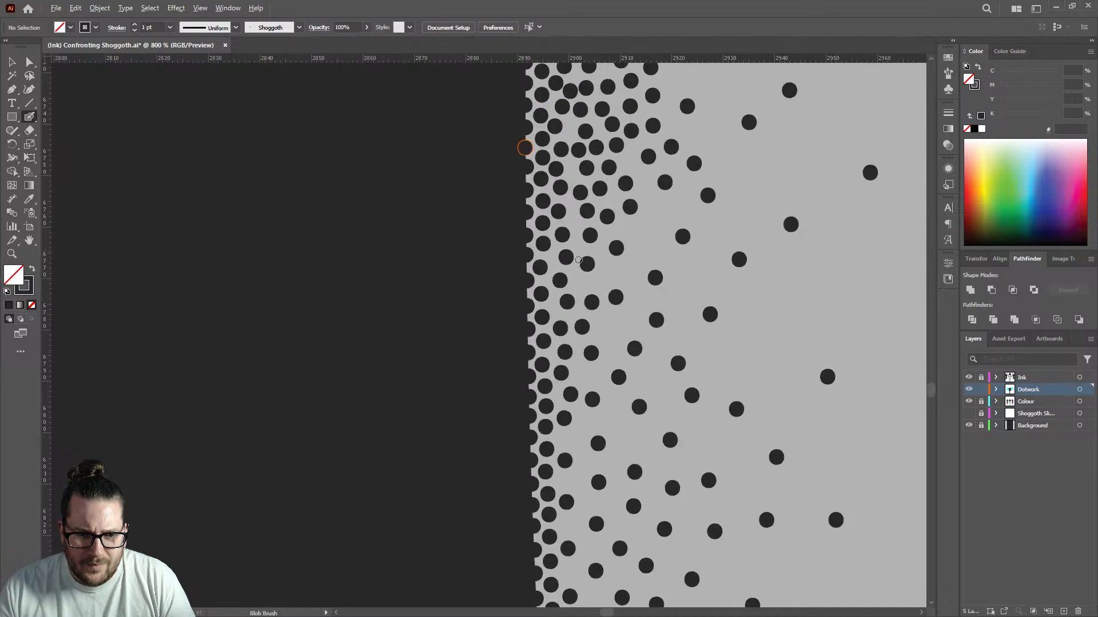
{"action": "left_click", "coordinate": [606, 271]}
{"action": "left_click", "coordinate": [611, 341]}
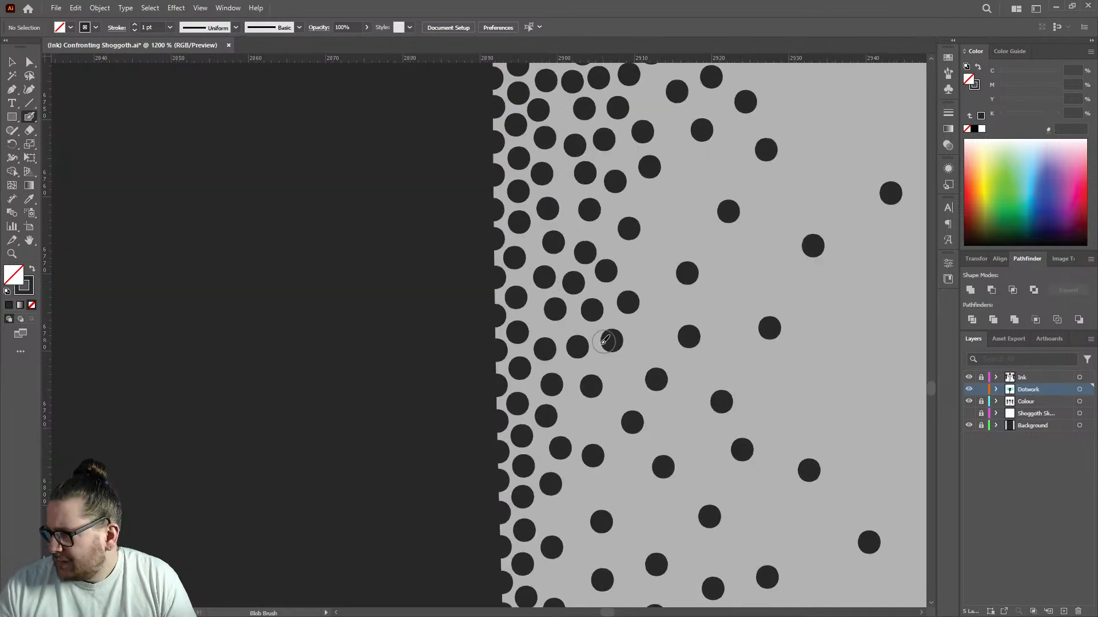
{"action": "left_click", "coordinate": [574, 413]}
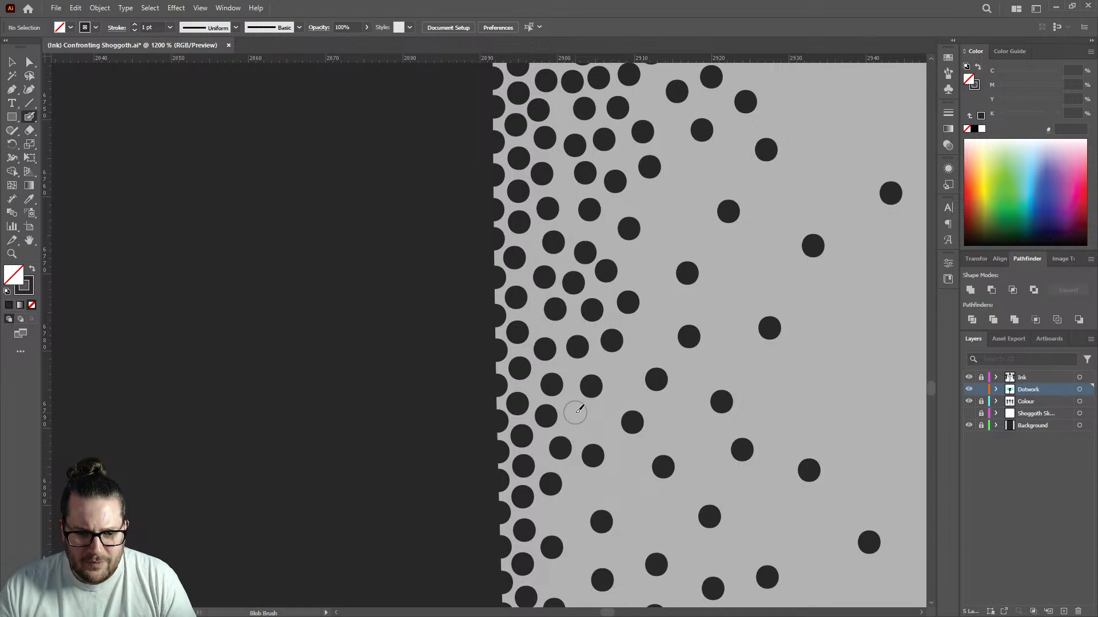
{"action": "left_click", "coordinate": [603, 422]}
{"action": "left_click", "coordinate": [622, 375]}
{"action": "left_click", "coordinate": [643, 333]}
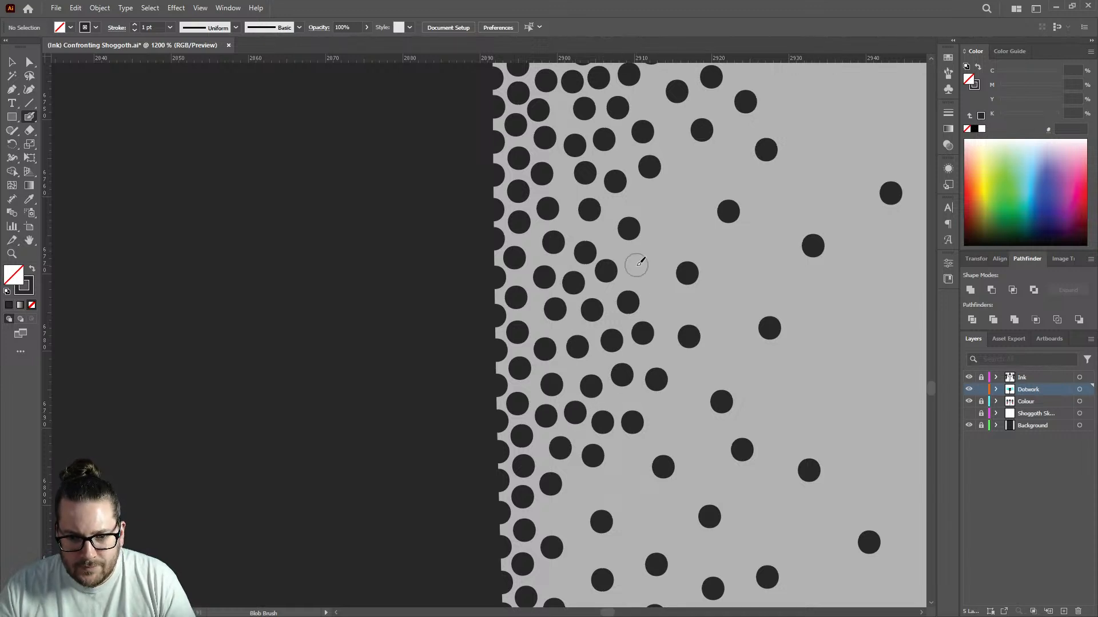
Widen that patch toward the scattered dots by adding a loose outer row in its remaining gaps.
{"action": "left_click", "coordinate": [649, 198]}
{"action": "left_click", "coordinate": [662, 241]}
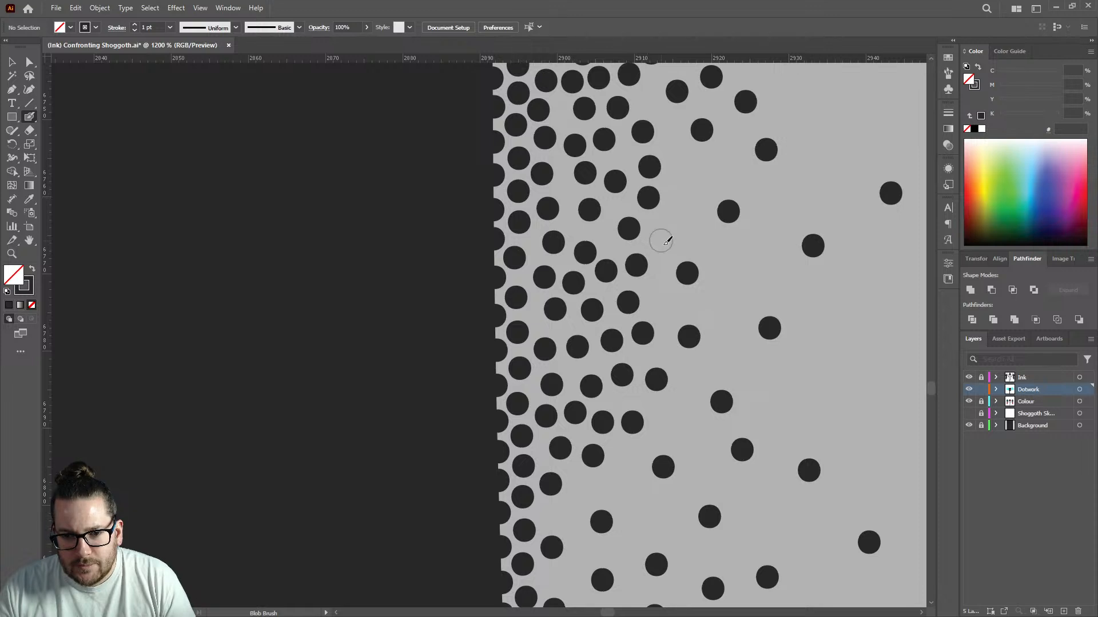
{"action": "left_click", "coordinate": [661, 304]}
{"action": "left_click", "coordinate": [665, 353]}
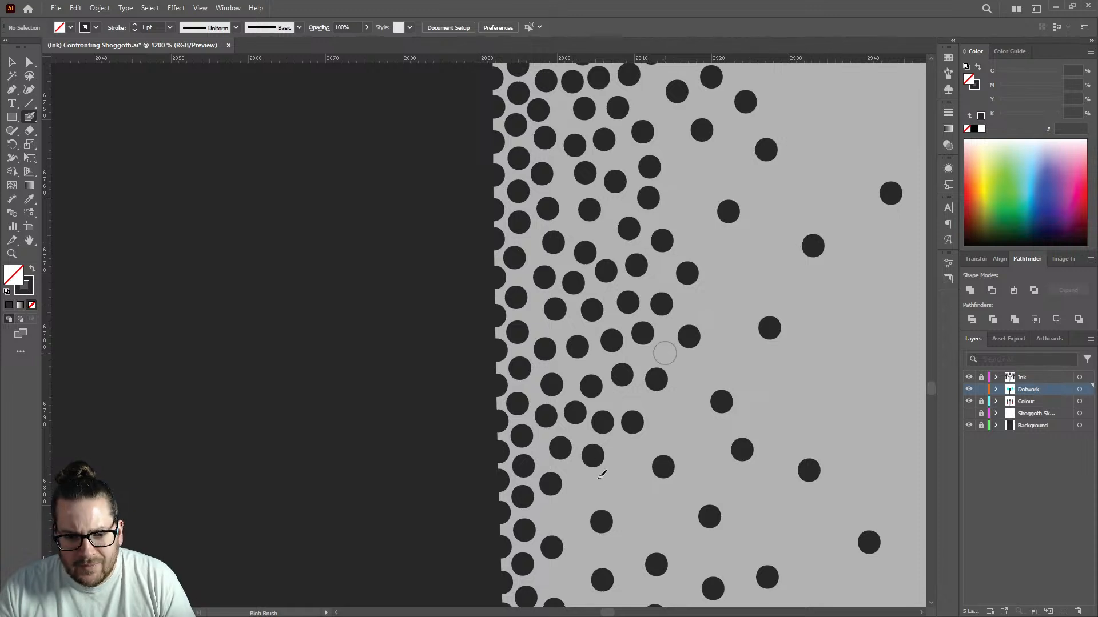
Thicken the narrow stretch directly below the patch, adding dots beside the innermost columns and up to its edge.
{"action": "left_click", "coordinate": [551, 517]}
{"action": "left_click", "coordinate": [577, 486]}
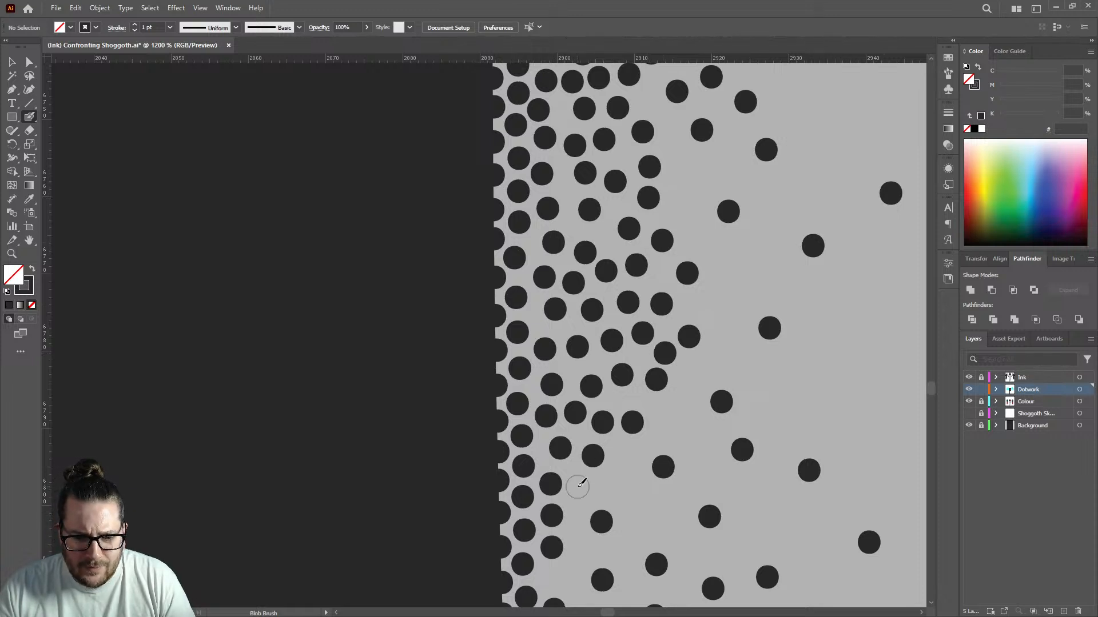
{"action": "scroll", "coordinate": [579, 484], "scroll_direction": "down", "scroll_amount": 3}
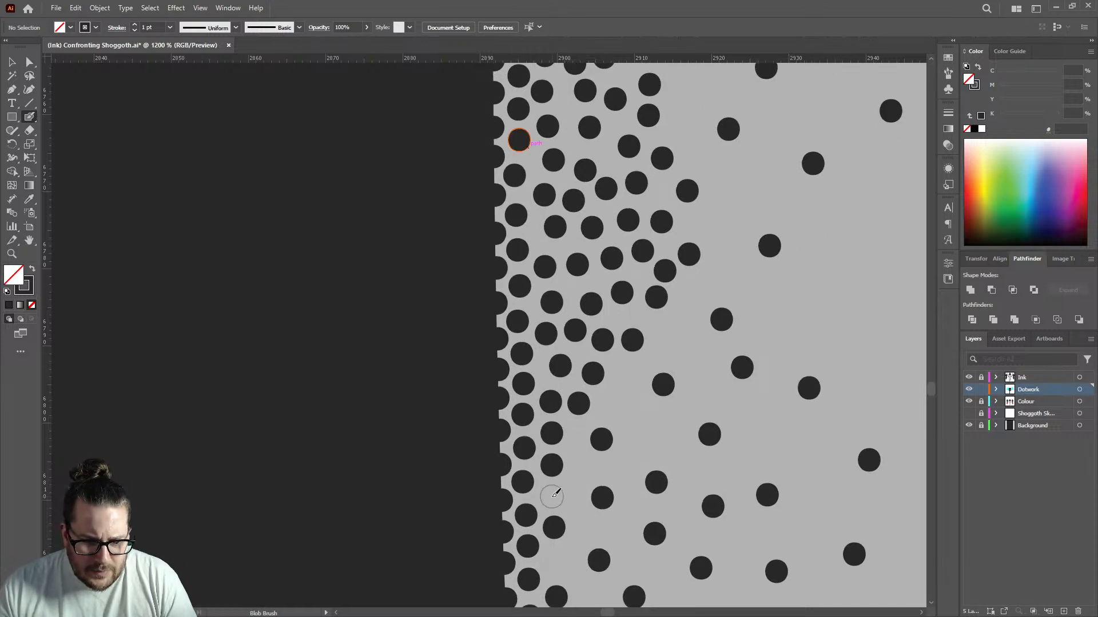
{"action": "left_click", "coordinate": [576, 479]}
{"action": "left_click", "coordinate": [575, 445]}
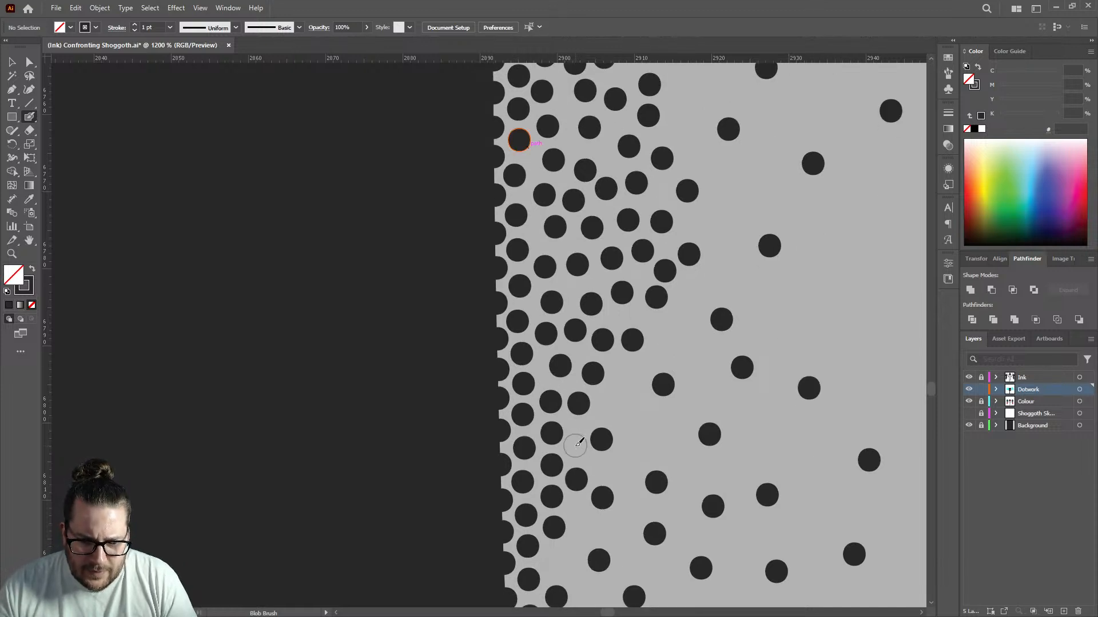
{"action": "left_click", "coordinate": [608, 398]}
{"action": "left_click", "coordinate": [625, 372]}
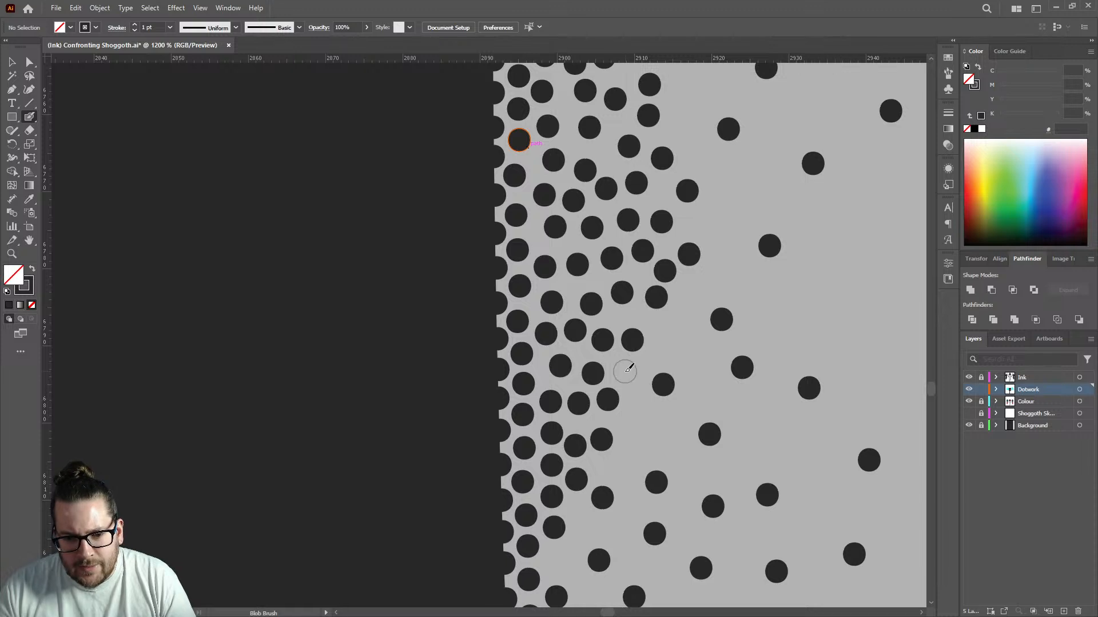
Extend the inner columns farther down the thigh with dots in the gaps next to the edge rows.
{"action": "scroll", "coordinate": [629, 366], "scroll_direction": "down", "scroll_amount": 3}
{"action": "left_click", "coordinate": [570, 437]}
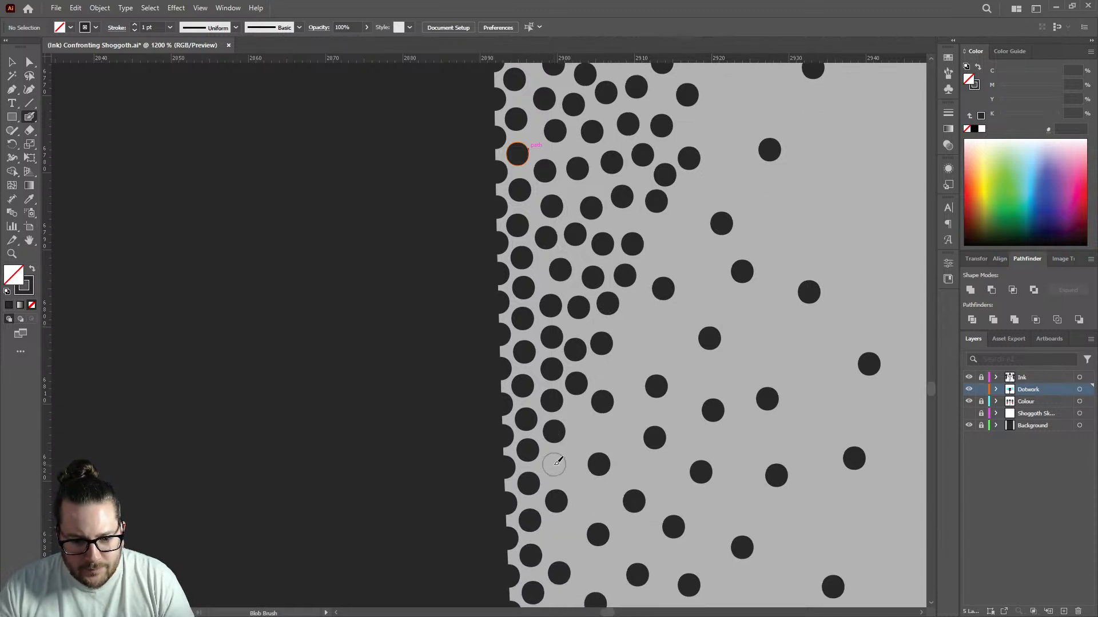
{"action": "left_click", "coordinate": [578, 406]}
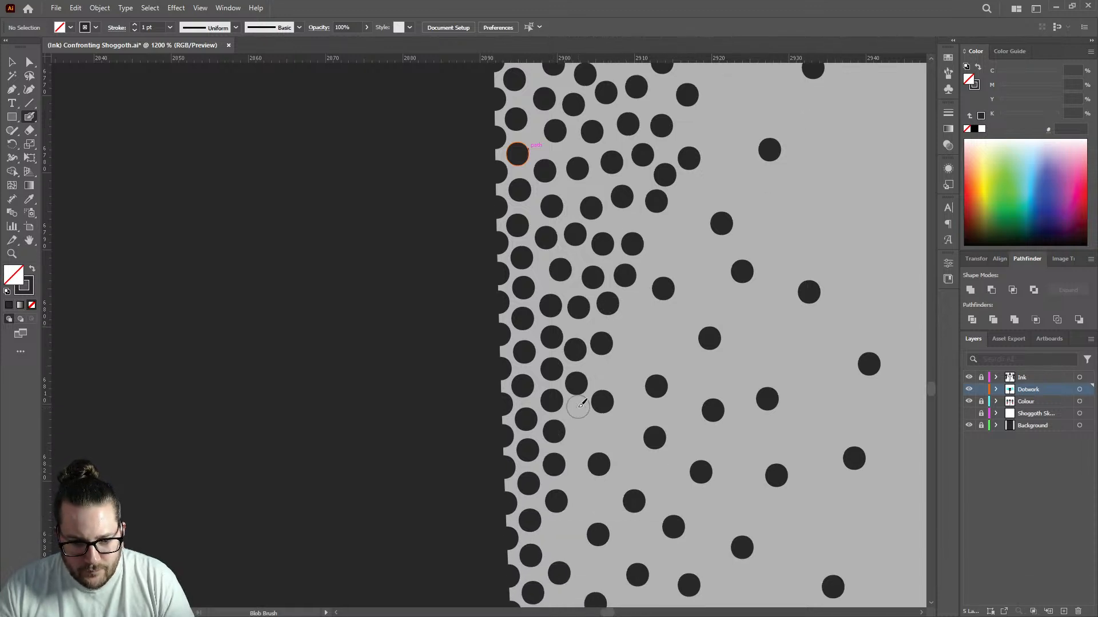
{"action": "left_click", "coordinate": [579, 443]}
Close the gaps in the inner columns where the leg's edge starts to slant inward, working back upward.
{"action": "scroll", "coordinate": [557, 438], "scroll_direction": "down", "scroll_amount": 2}
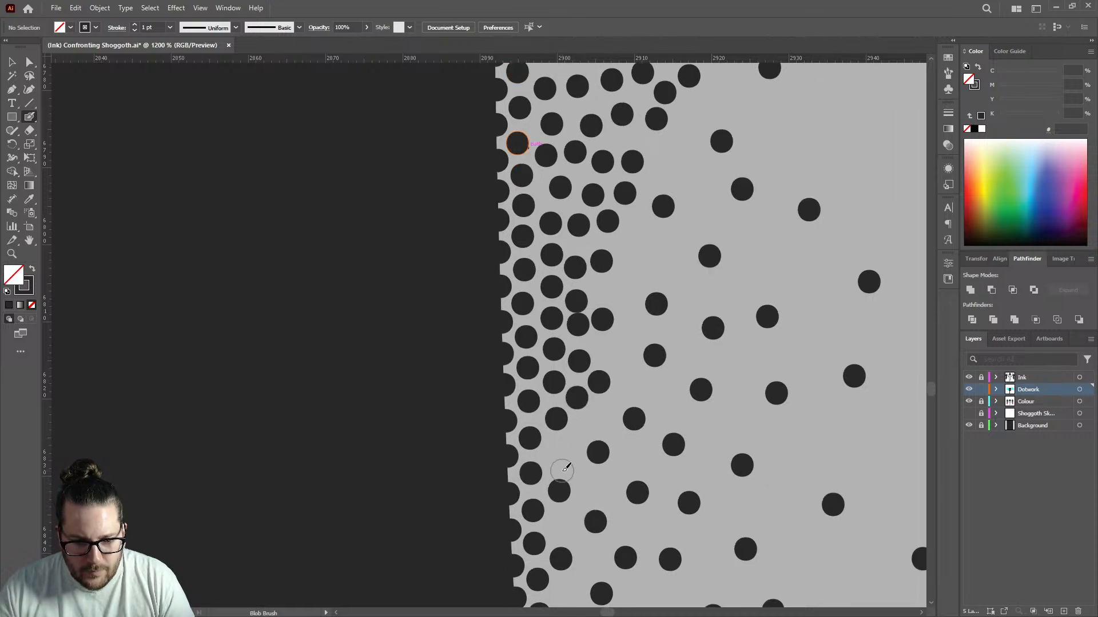
{"action": "left_click", "coordinate": [553, 454]}
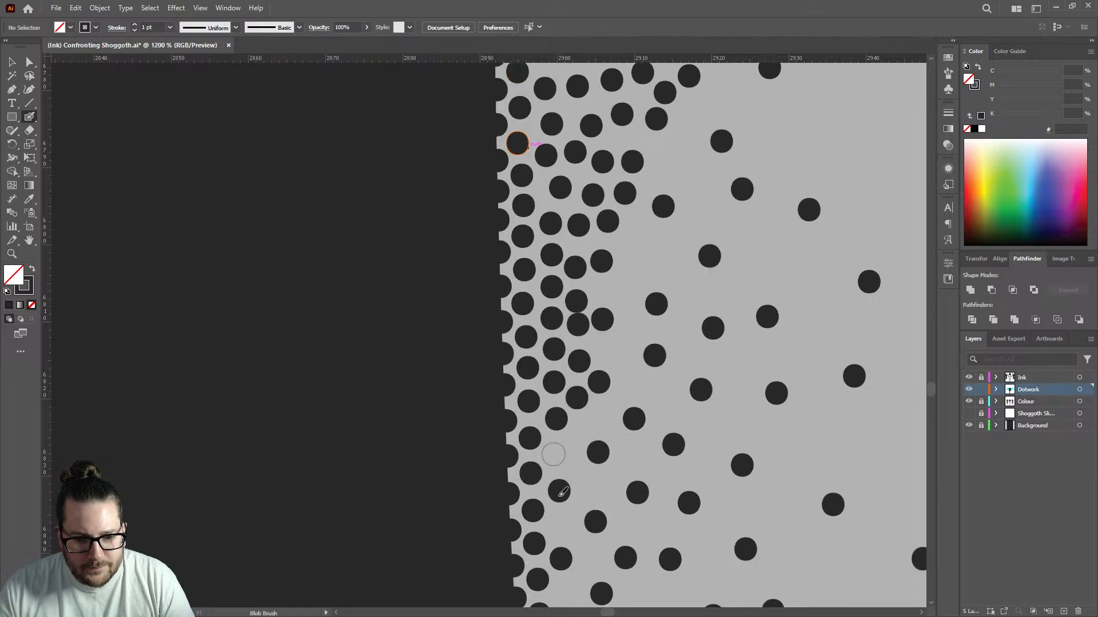
{"action": "left_click", "coordinate": [557, 525]}
{"action": "left_click", "coordinate": [587, 490]}
{"action": "left_click", "coordinate": [576, 437]}
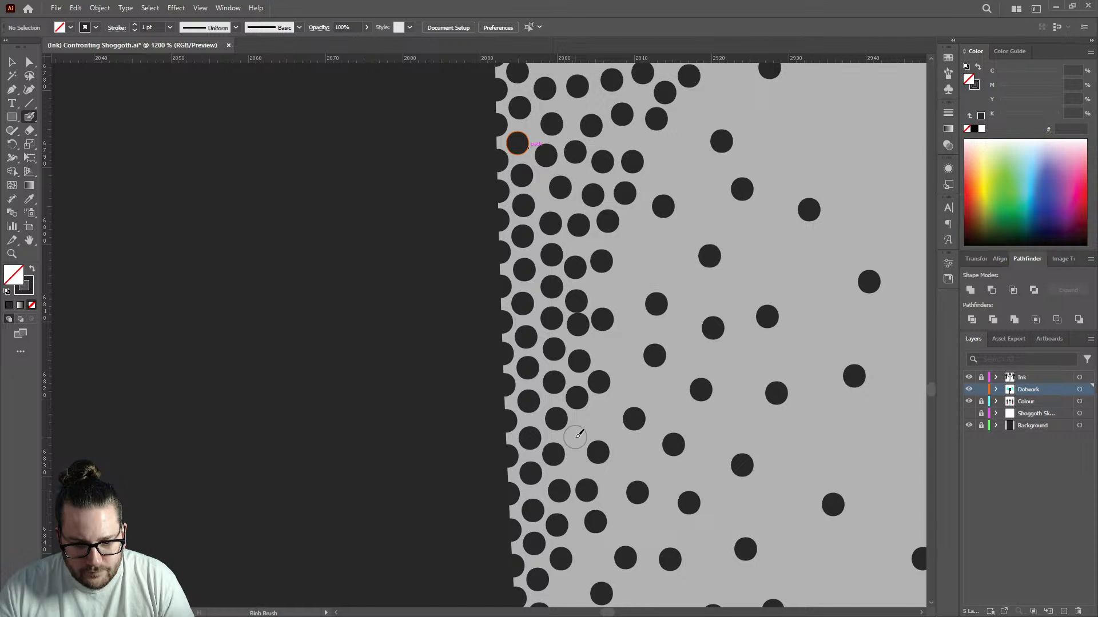
{"action": "left_click", "coordinate": [601, 417]}
{"action": "left_click", "coordinate": [605, 351]}
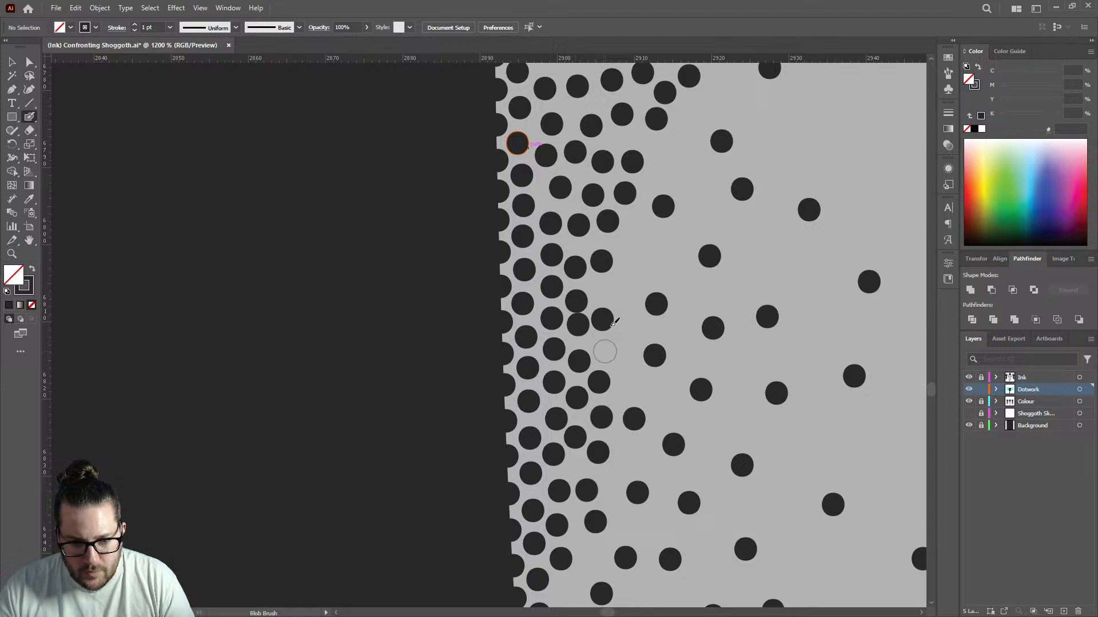
Build another column of dots along the inner border of the newly filled shading, bridging to the scattered dots.
{"action": "left_click", "coordinate": [606, 289]}
{"action": "left_click", "coordinate": [632, 273]}
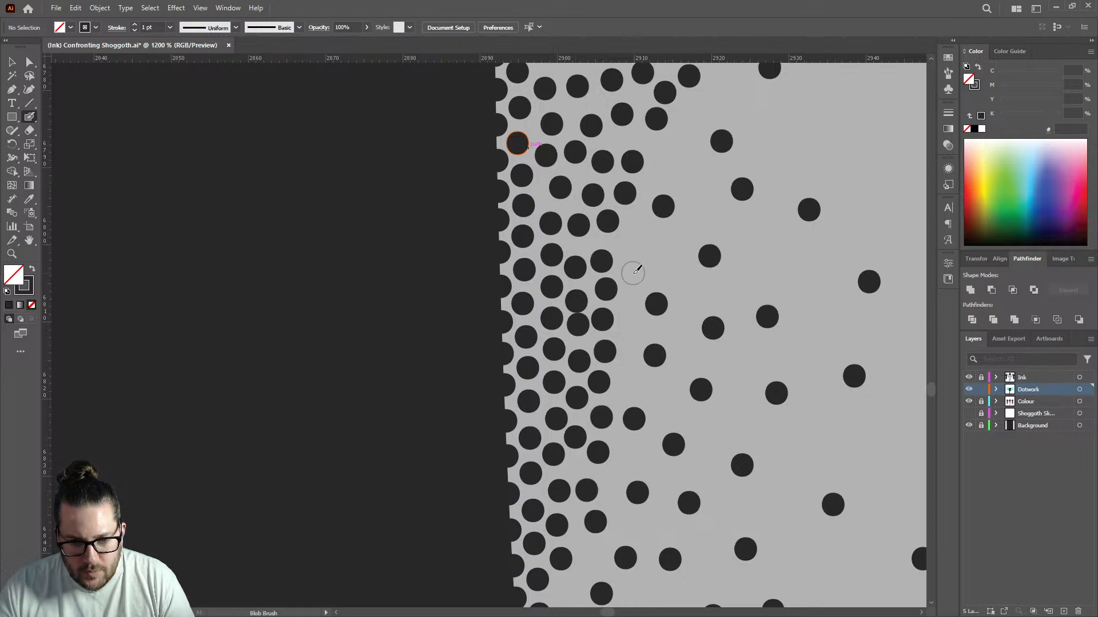
{"action": "left_click", "coordinate": [631, 242]}
{"action": "left_click", "coordinate": [630, 328]}
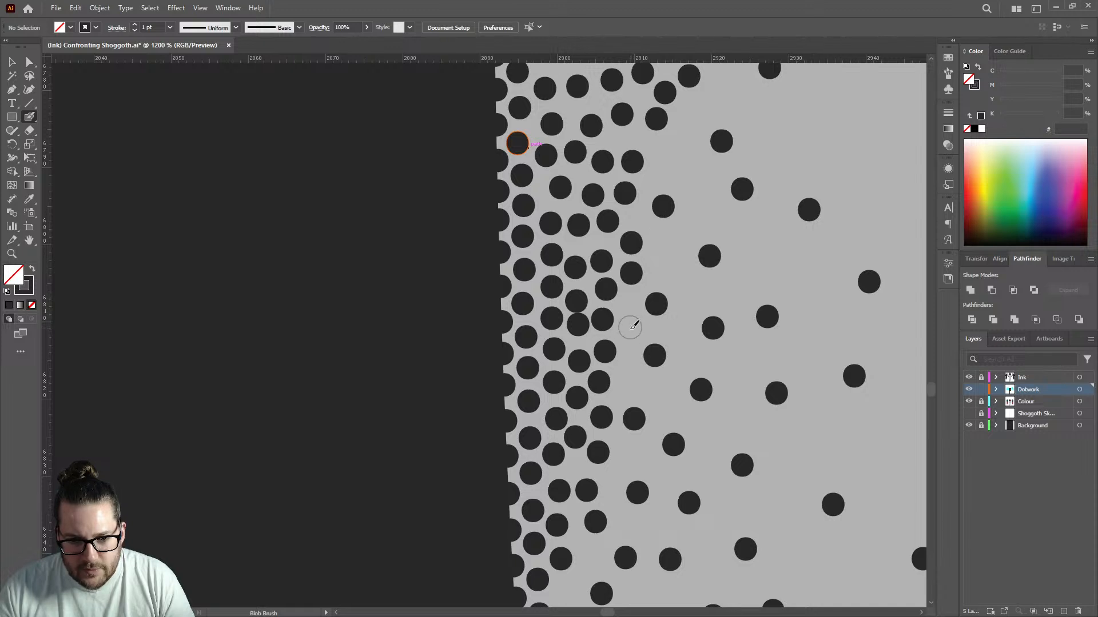
{"action": "left_click", "coordinate": [626, 379]}
{"action": "left_click", "coordinate": [634, 456]}
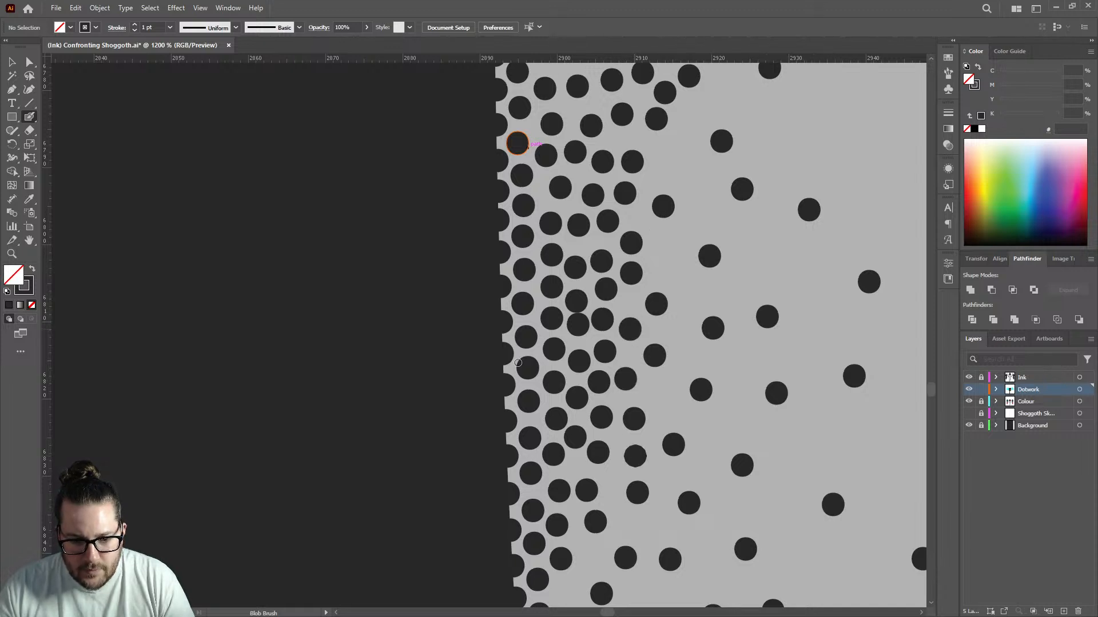
Soften the border of the filled stretch with spaced dots among the nearest scattered ones, working upward.
{"action": "scroll", "coordinate": [518, 363], "scroll_direction": "down", "scroll_amount": 2}
{"action": "scroll", "coordinate": [598, 360], "scroll_direction": "up", "scroll_amount": 1}
{"action": "left_click", "coordinate": [586, 383]}
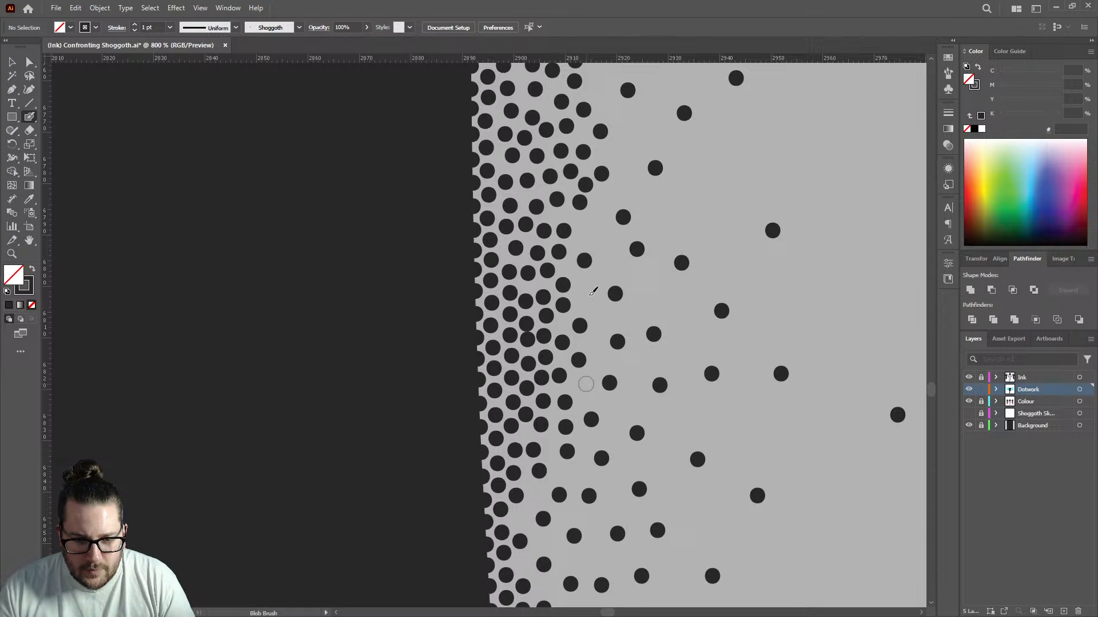
{"action": "left_click", "coordinate": [584, 296]}
{"action": "left_click", "coordinate": [585, 223]}
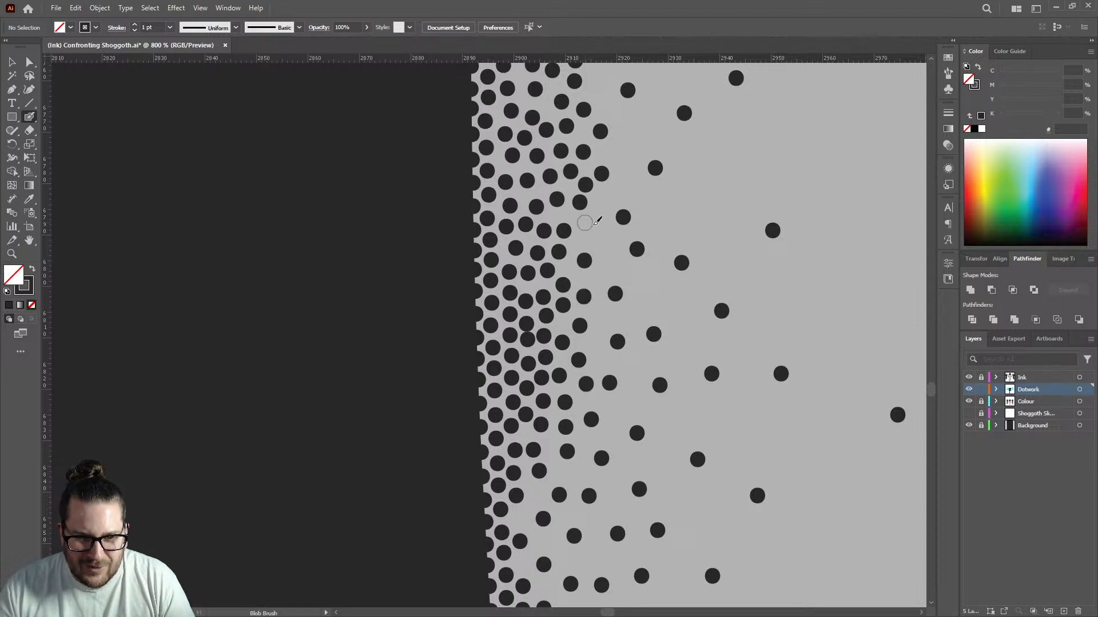
{"action": "left_click", "coordinate": [607, 248]}
Place dots in the remaining light spots of the gradient's middle band along this part of the thigh.
{"action": "scroll", "coordinate": [588, 223], "scroll_direction": "down", "scroll_amount": 2}
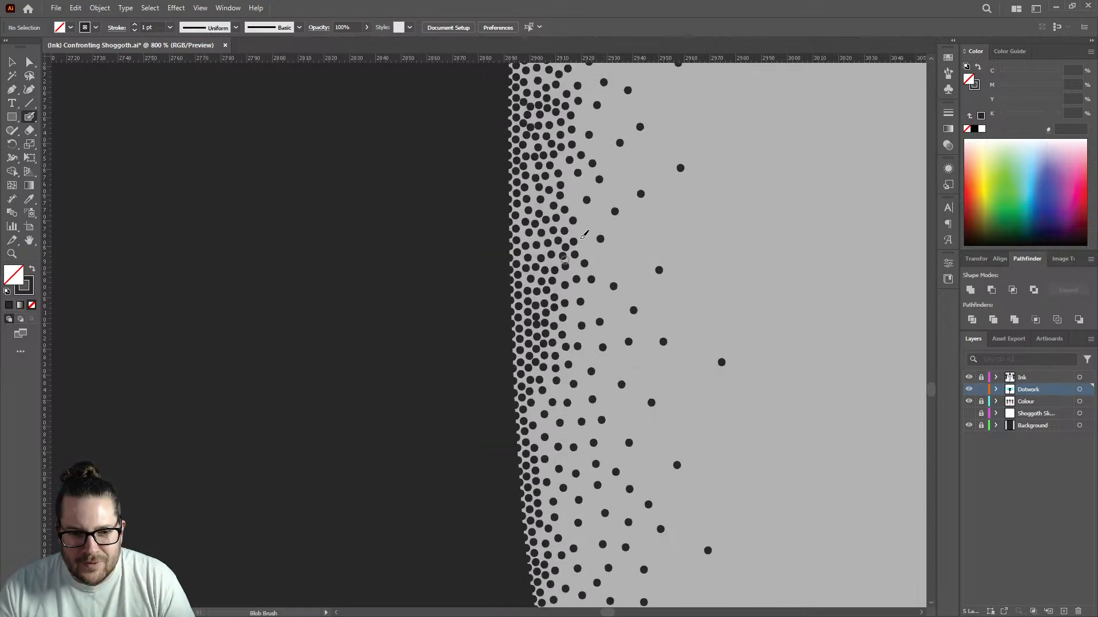
{"action": "left_click", "coordinate": [576, 189]}
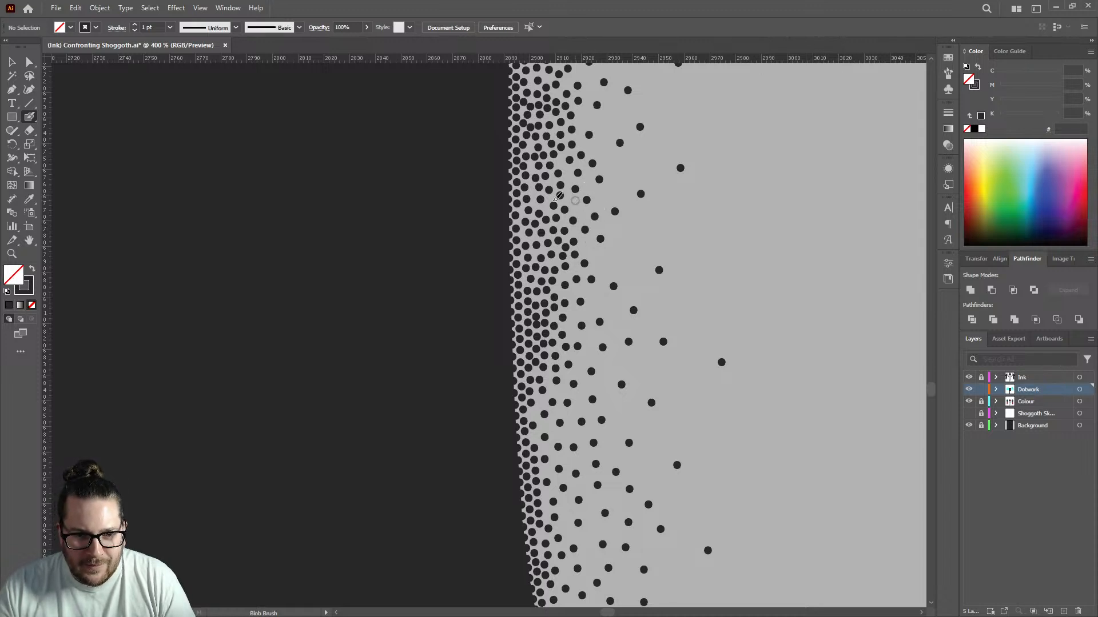
{"action": "left_click", "coordinate": [596, 296]}
{"action": "left_click", "coordinate": [591, 335]}
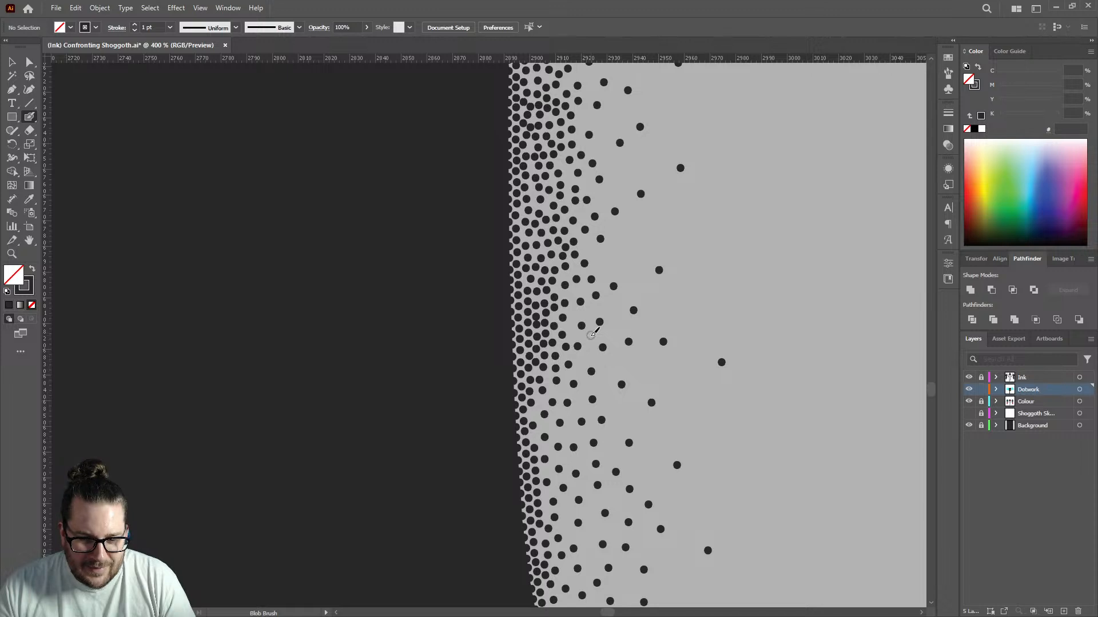
Fill the light gaps between the dense columns and the nearest scattered dots where the thigh's edge starts to slant.
{"action": "scroll", "coordinate": [568, 330], "scroll_direction": "up", "scroll_amount": 3}
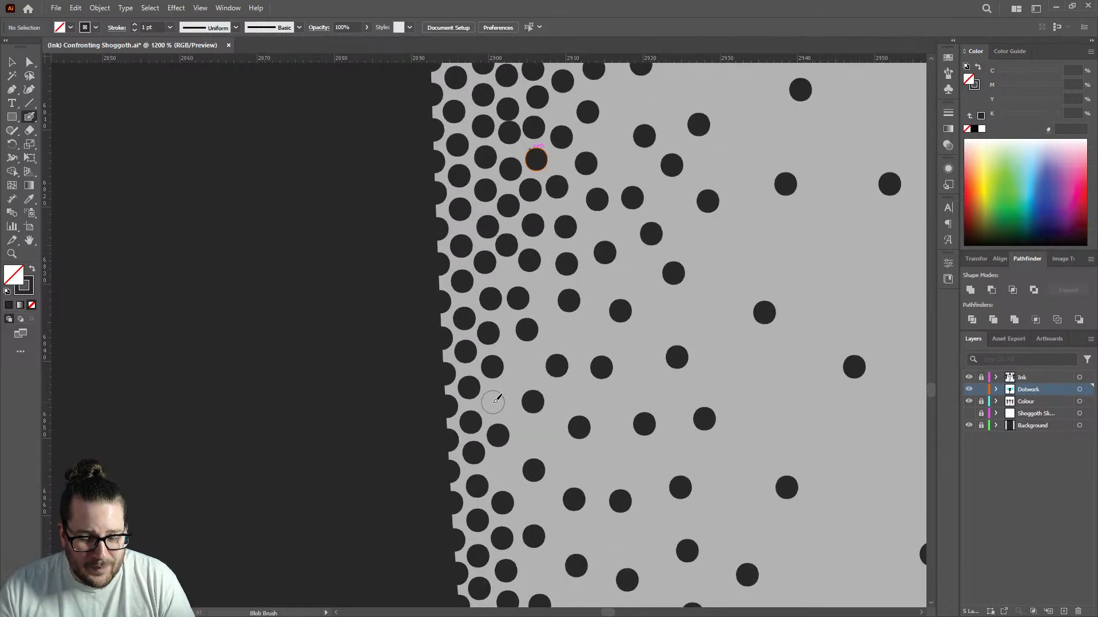
{"action": "left_click", "coordinate": [493, 402]}
{"action": "left_click", "coordinate": [498, 470]}
{"action": "left_click", "coordinate": [524, 366]}
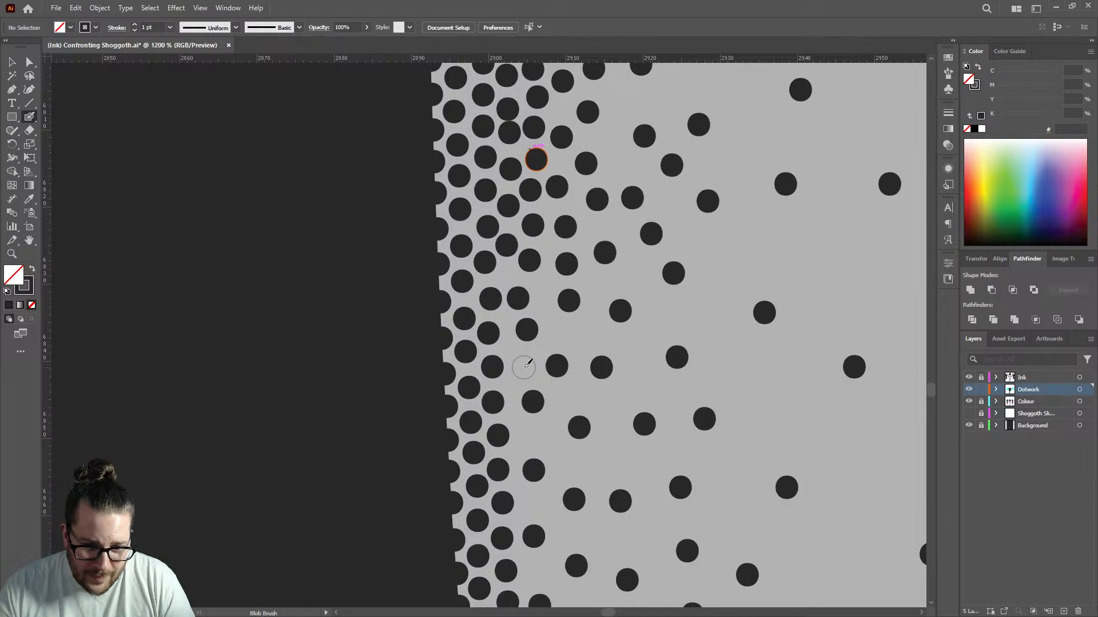
{"action": "left_click", "coordinate": [527, 437]}
{"action": "left_click", "coordinate": [532, 502]}
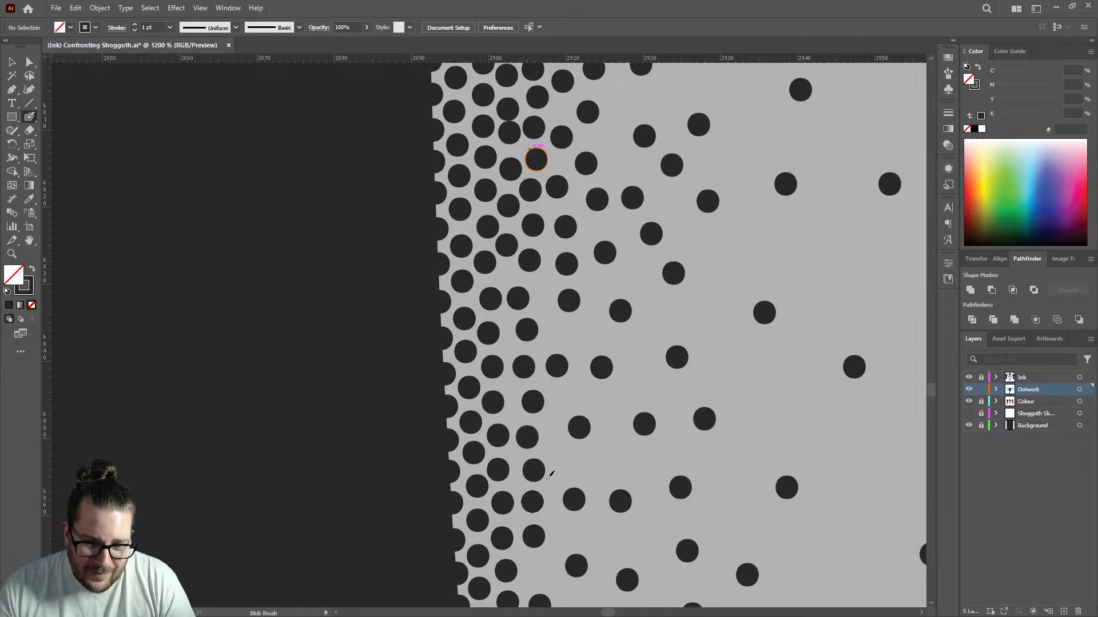
{"action": "left_click", "coordinate": [557, 334]}
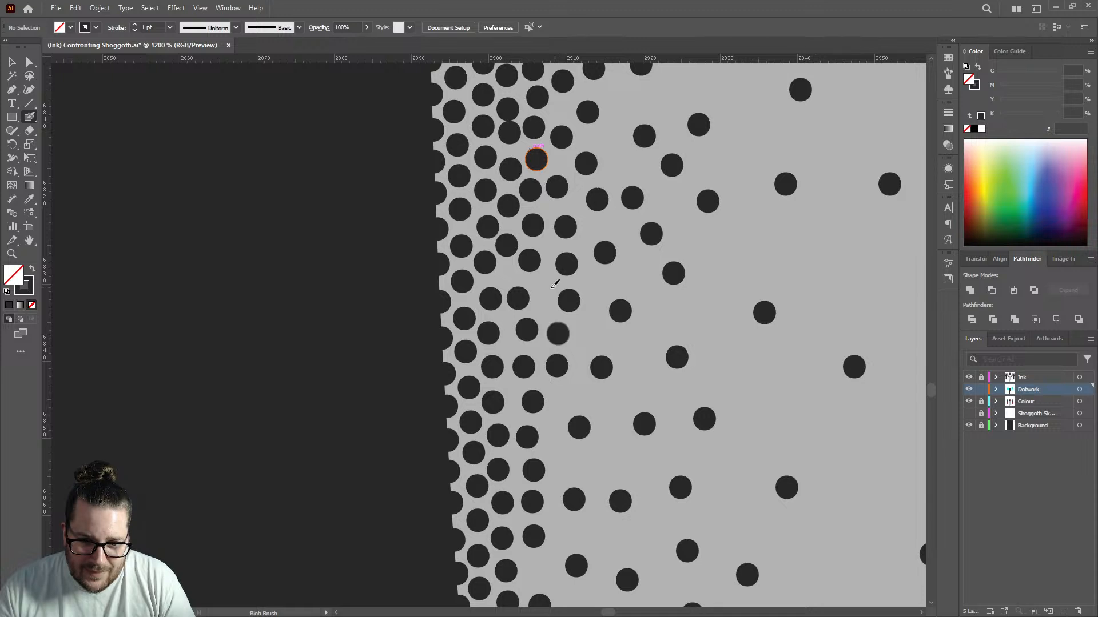
{"action": "left_click", "coordinate": [543, 285]}
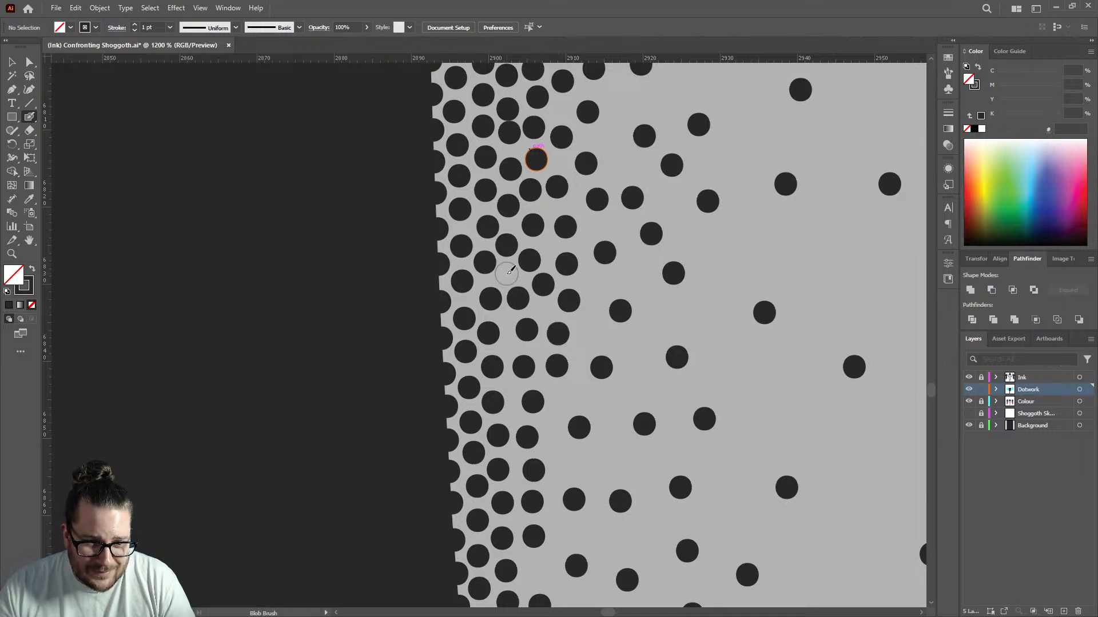
Extend the dense shading's inner border with dots in its remaining gaps, working down the start of the slanting edge.
{"action": "scroll", "coordinate": [552, 310], "scroll_direction": "down", "scroll_amount": 4}
{"action": "scroll", "coordinate": [546, 332], "scroll_direction": "up", "scroll_amount": 2}
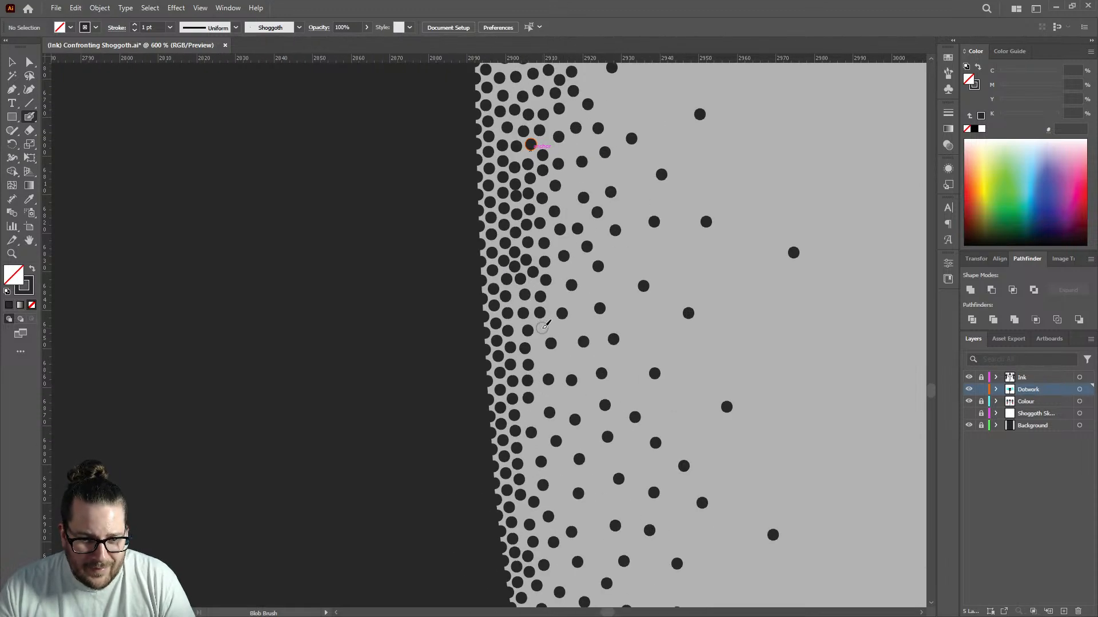
{"action": "left_click", "coordinate": [544, 329]}
{"action": "left_click", "coordinate": [538, 355]}
{"action": "left_click", "coordinate": [565, 361]}
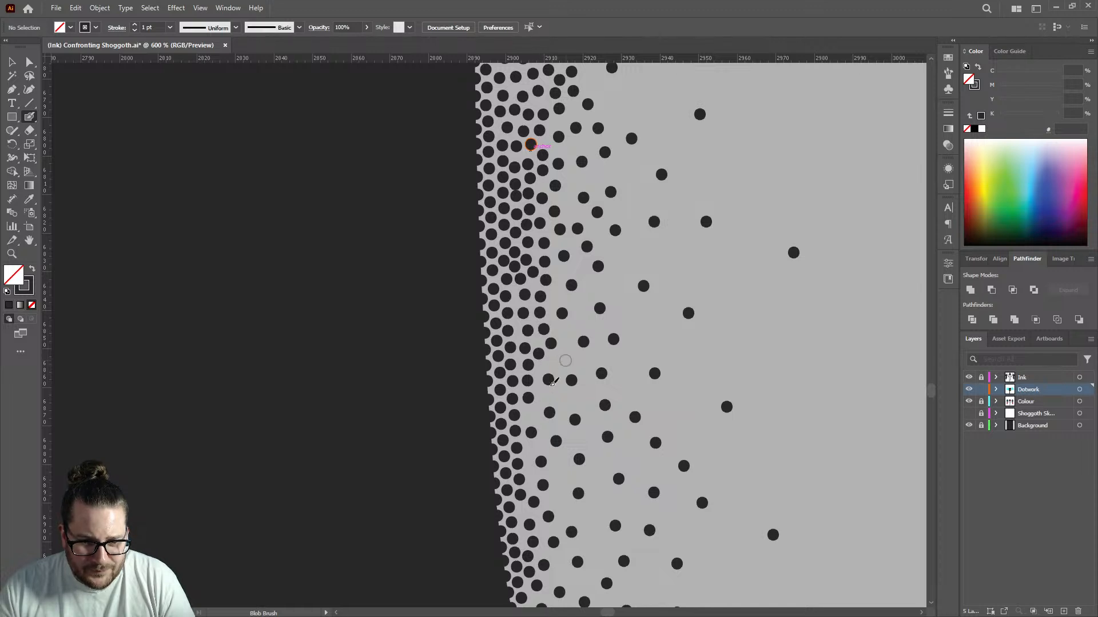
{"action": "left_click", "coordinate": [529, 413]}
{"action": "left_click", "coordinate": [532, 471]}
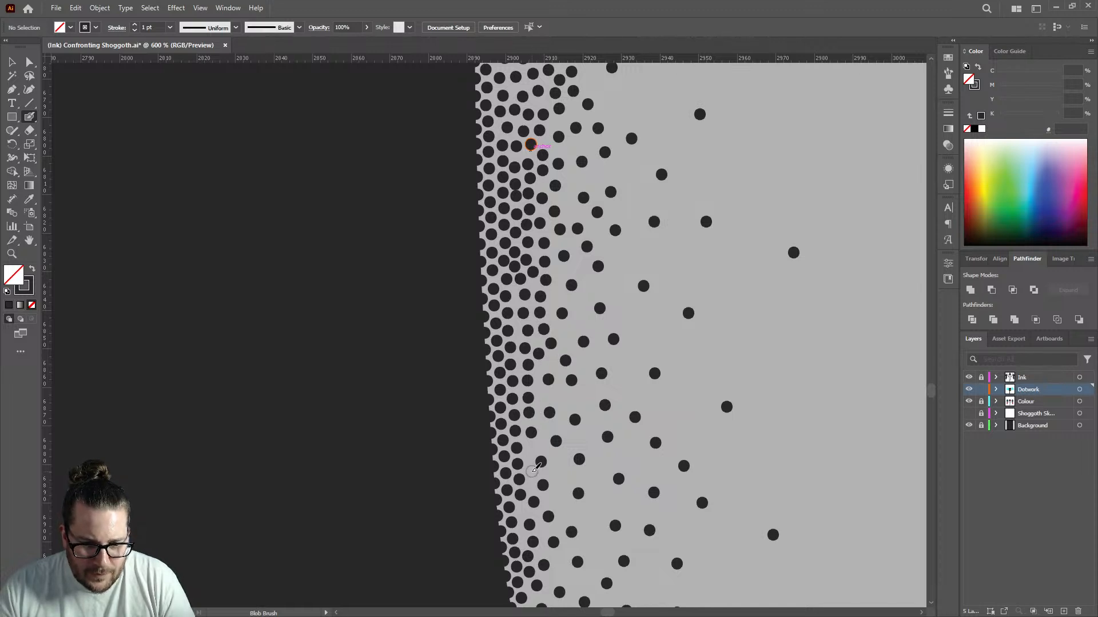
{"action": "left_click", "coordinate": [530, 450]}
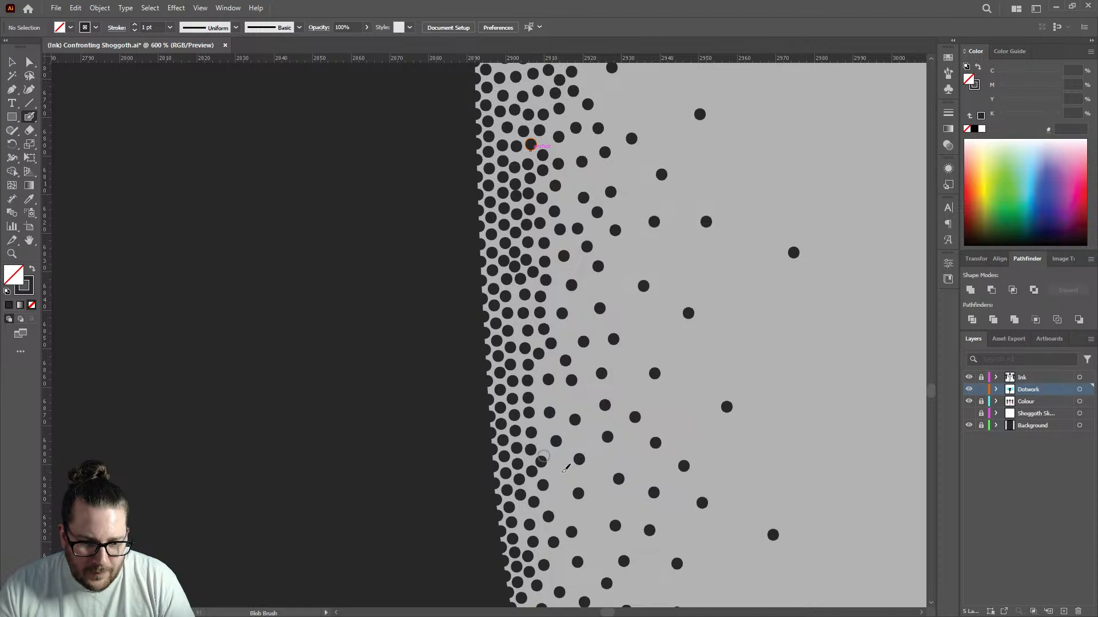
{"action": "left_click", "coordinate": [562, 470]}
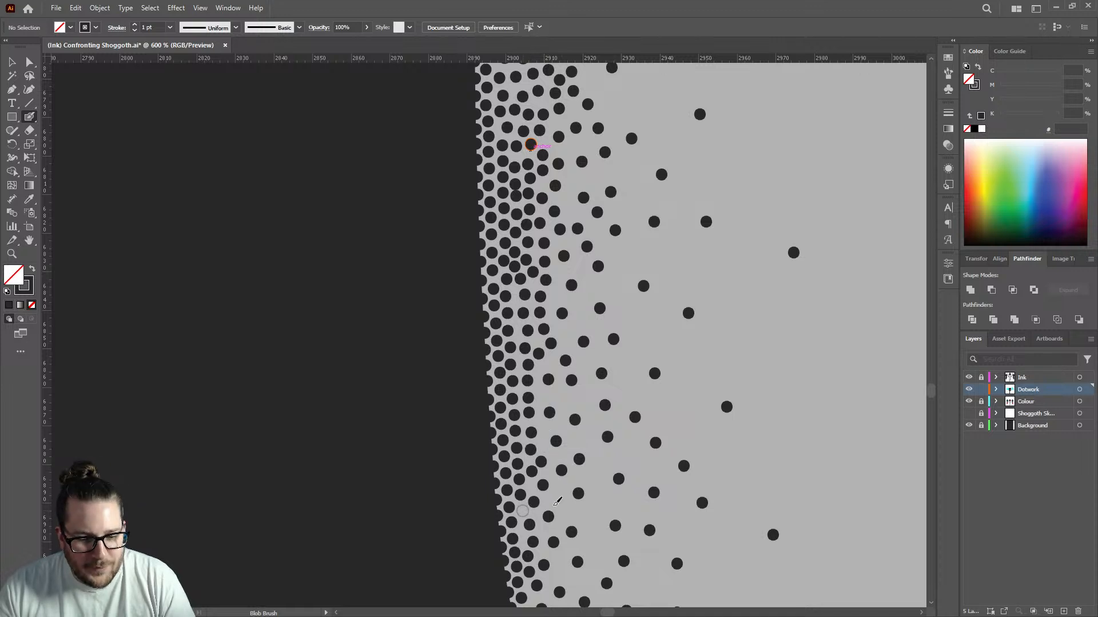
Thicken the thin patch beside the dense columns partway down the slanting edge with a small cluster of dots.
{"action": "key", "text": "ctrl+1"}
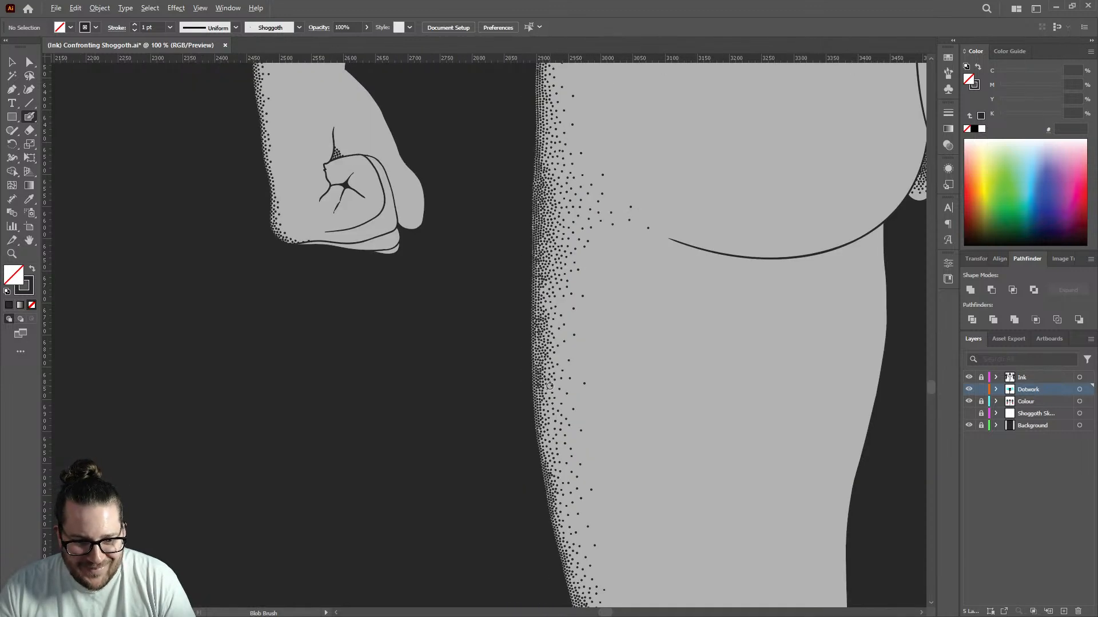
{"action": "scroll", "coordinate": [549, 386], "scroll_direction": "up", "scroll_amount": 5}
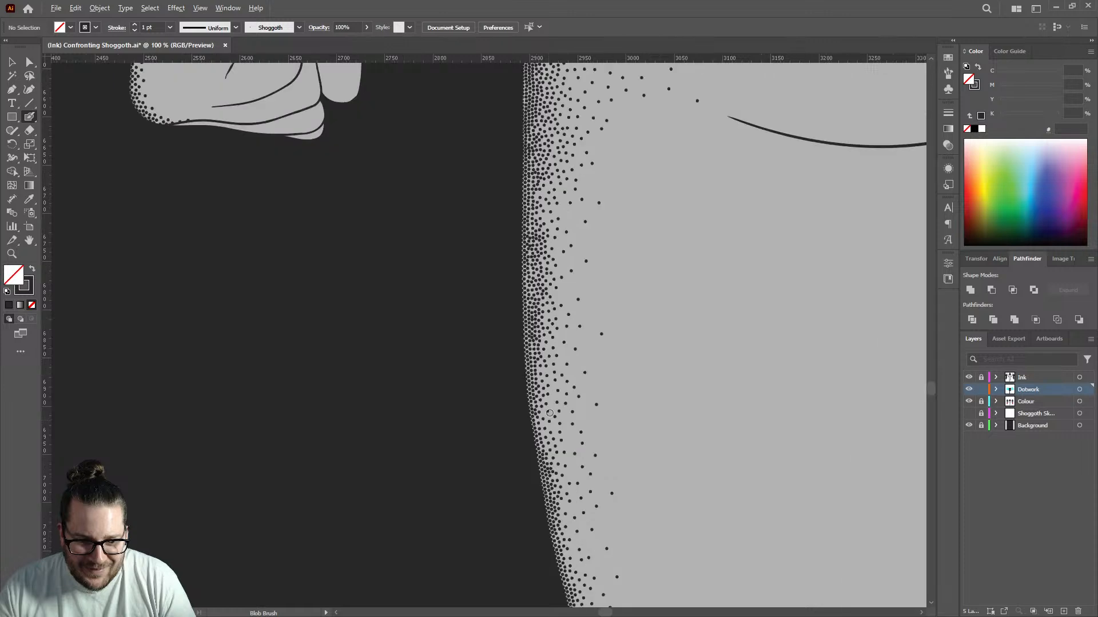
{"action": "left_click", "coordinate": [541, 441]}
{"action": "left_click", "coordinate": [543, 404]}
{"action": "left_click", "coordinate": [565, 412]}
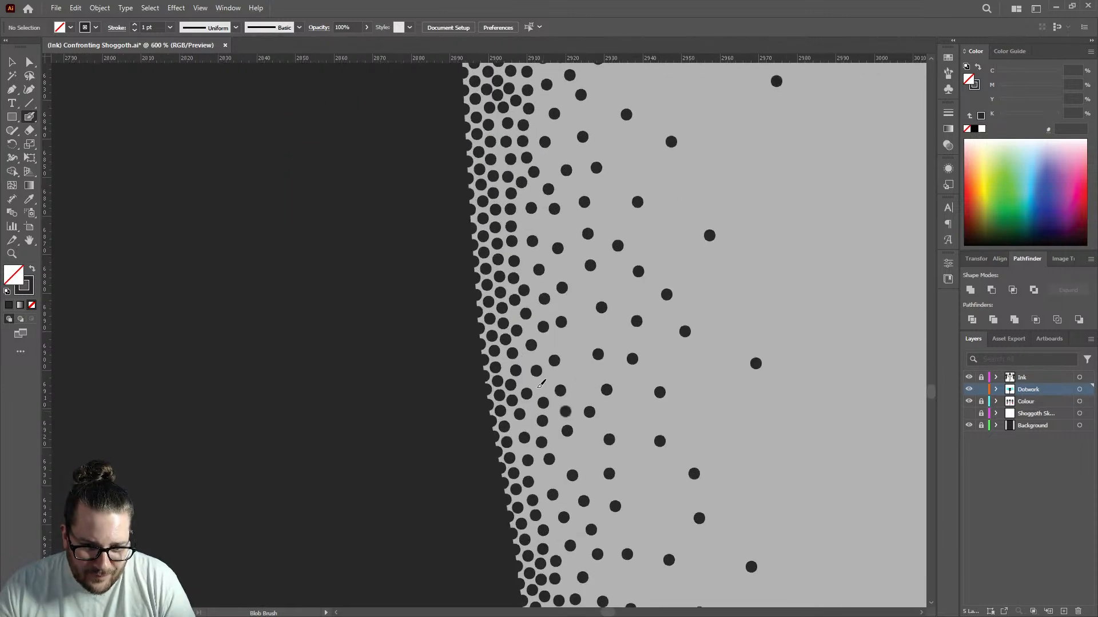
{"action": "left_click", "coordinate": [581, 378]}
{"action": "left_click", "coordinate": [545, 387]}
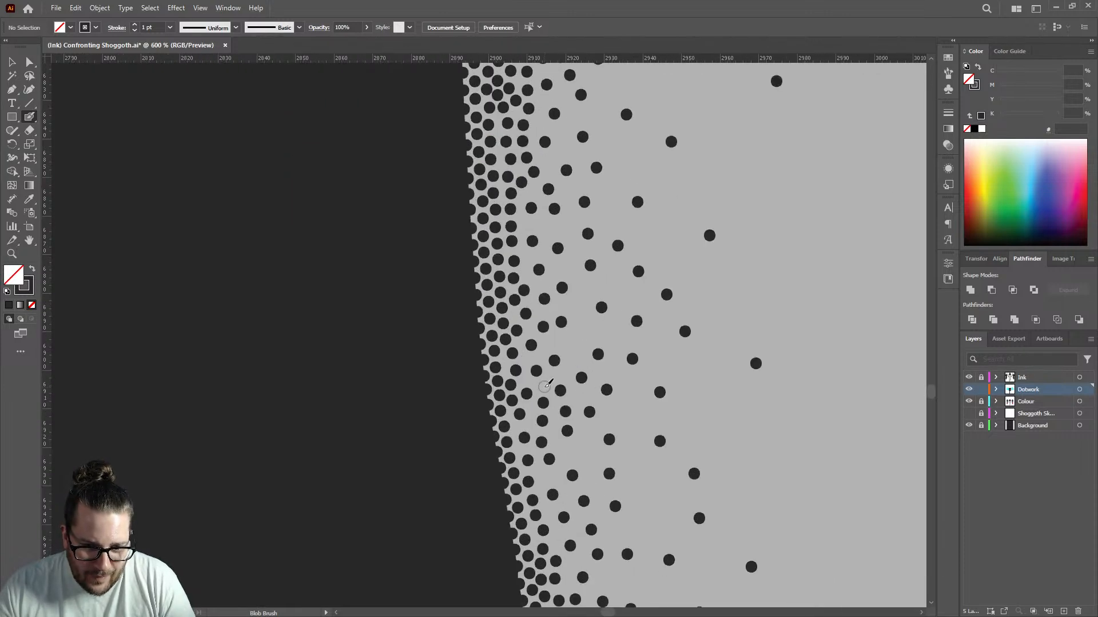
Add spaced dots to the middle band of the gradient, continuing upward from the newly thickened patch.
{"action": "left_click", "coordinate": [572, 346]}
{"action": "left_click", "coordinate": [586, 326]}
{"action": "left_click", "coordinate": [581, 300]}
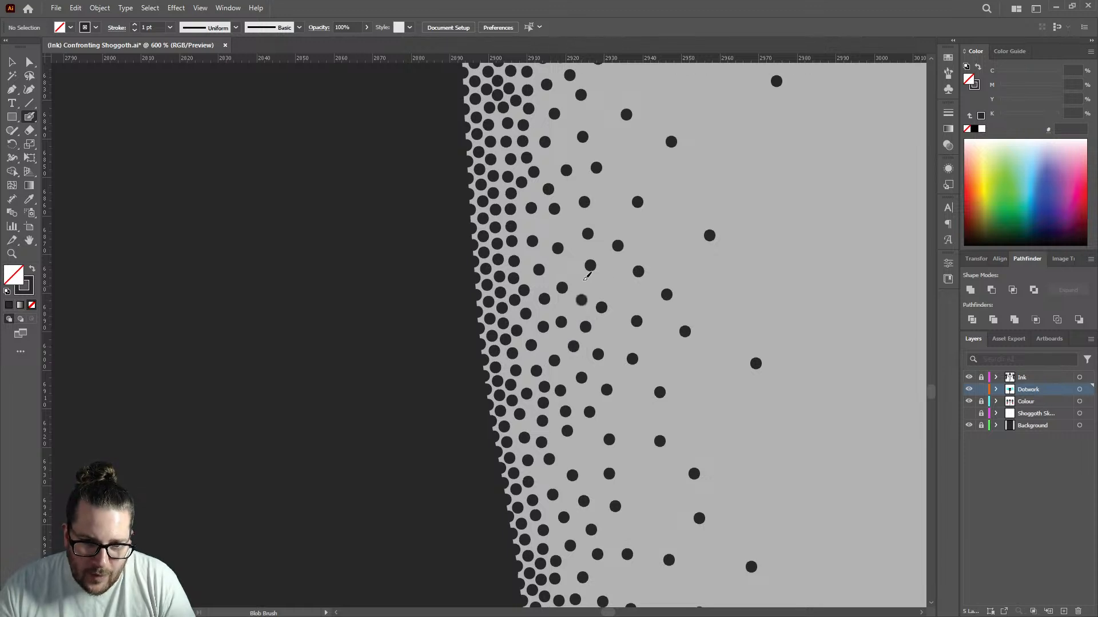
{"action": "left_click", "coordinate": [603, 285]}
{"action": "left_click", "coordinate": [569, 264]}
Fill the gaps along the dense band's inner border higher up, then dot its outer fringe back down.
{"action": "left_click", "coordinate": [526, 224]}
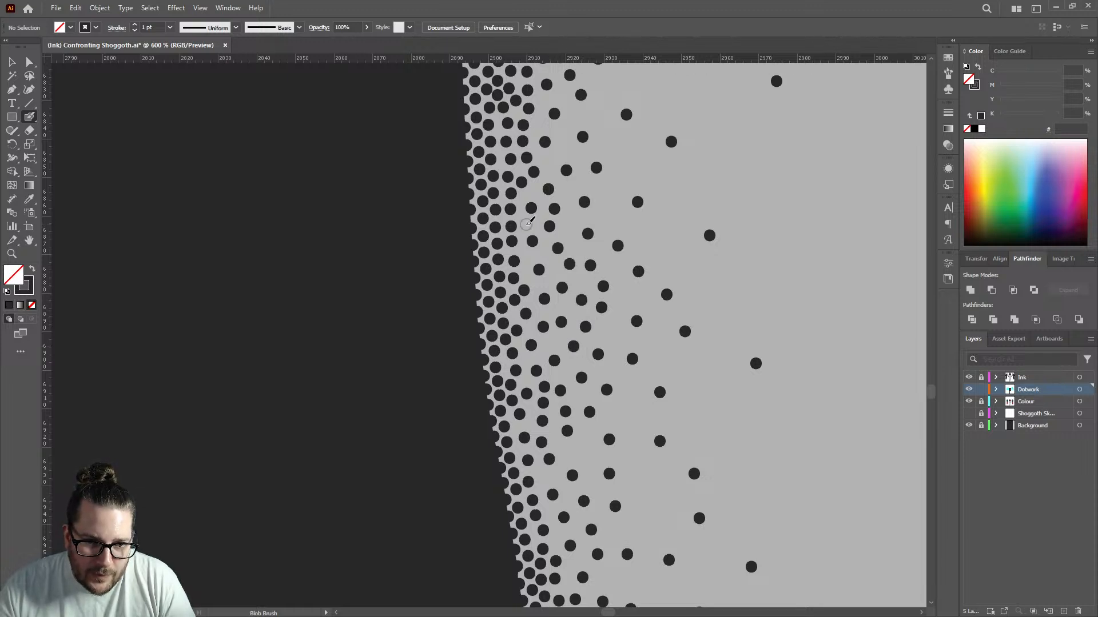
{"action": "left_click", "coordinate": [532, 192]}
{"action": "left_click", "coordinate": [549, 162]}
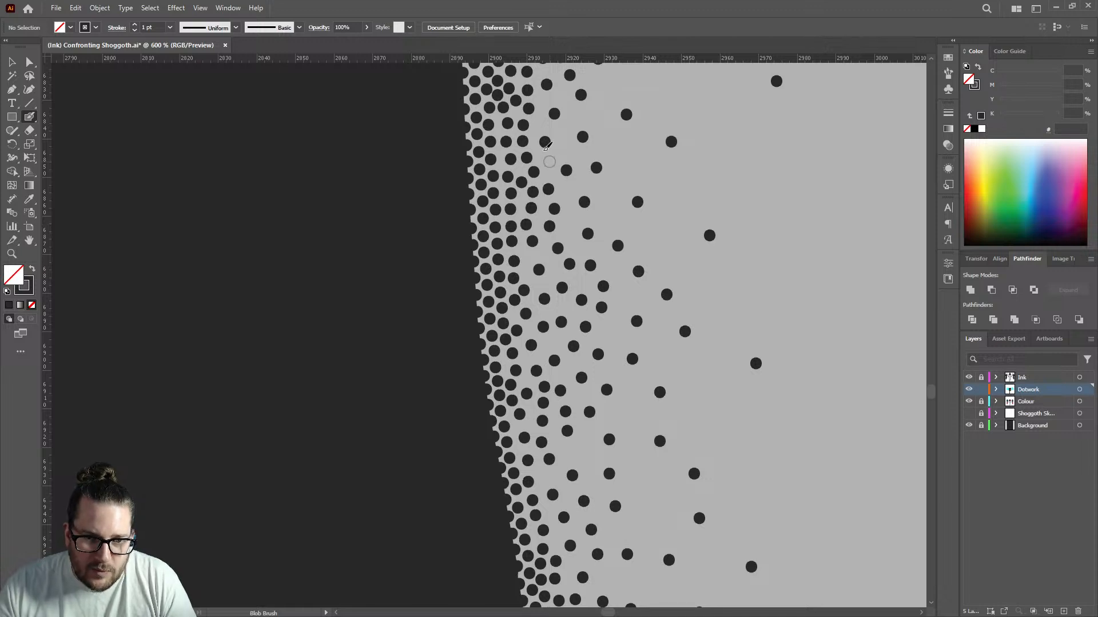
{"action": "left_click", "coordinate": [541, 126]}
{"action": "left_click", "coordinate": [560, 127]}
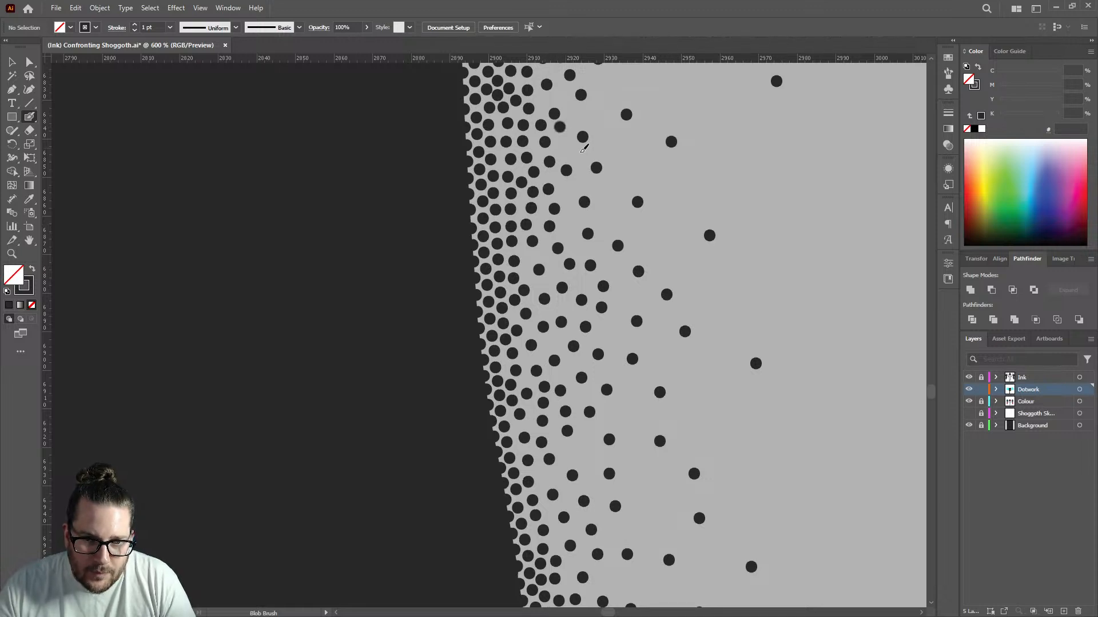
{"action": "left_click", "coordinate": [565, 148]}
{"action": "left_click", "coordinate": [566, 190]}
{"action": "left_click", "coordinate": [570, 226]}
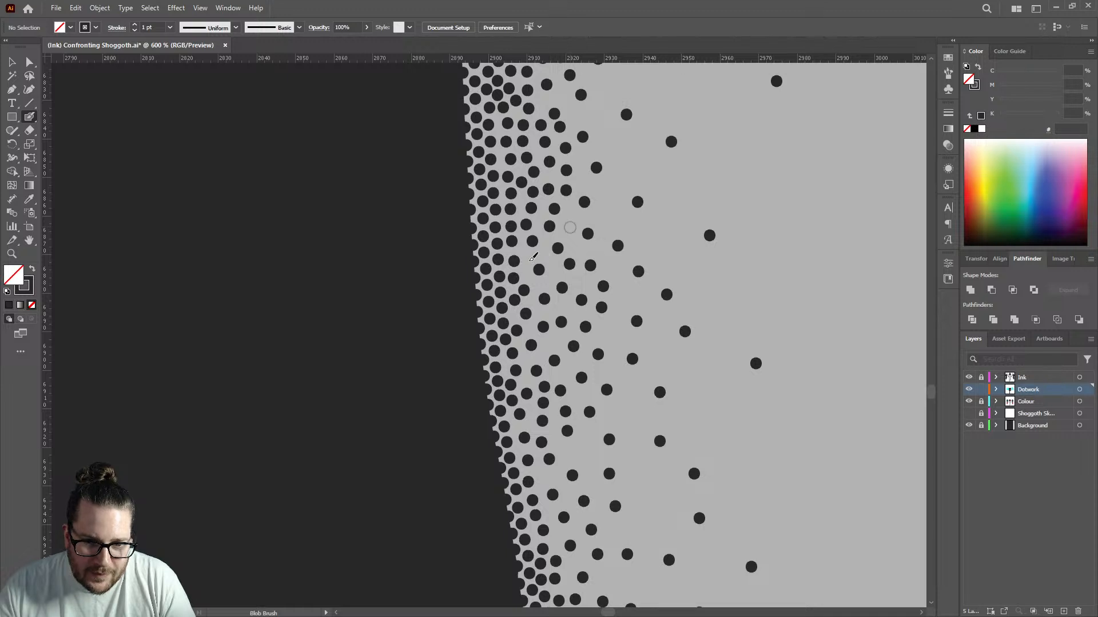
Close the small gaps among the inner columns, working down along the slanting edge of the thigh.
{"action": "left_click", "coordinate": [527, 256]}
{"action": "left_click", "coordinate": [525, 273]}
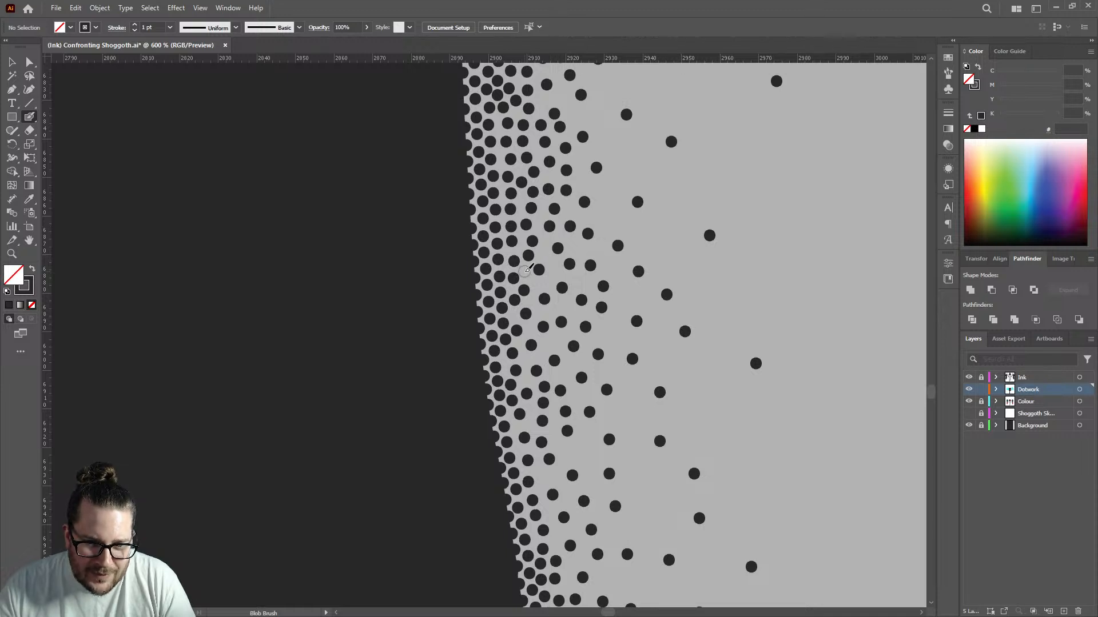
{"action": "left_click", "coordinate": [538, 284]}
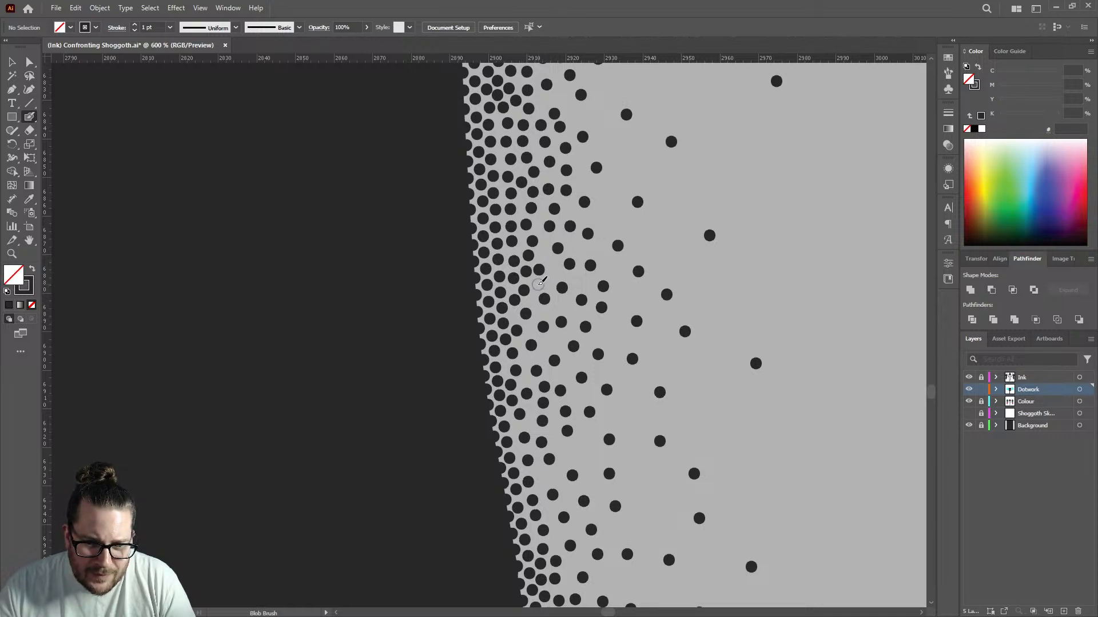
{"action": "left_click", "coordinate": [530, 327]}
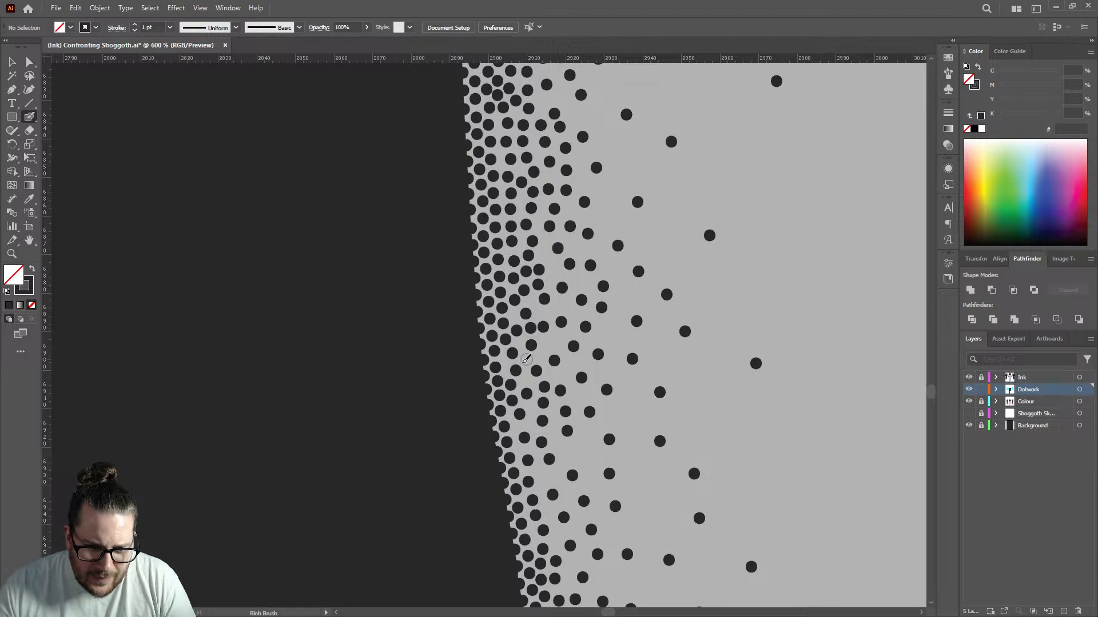
{"action": "left_click", "coordinate": [529, 425]}
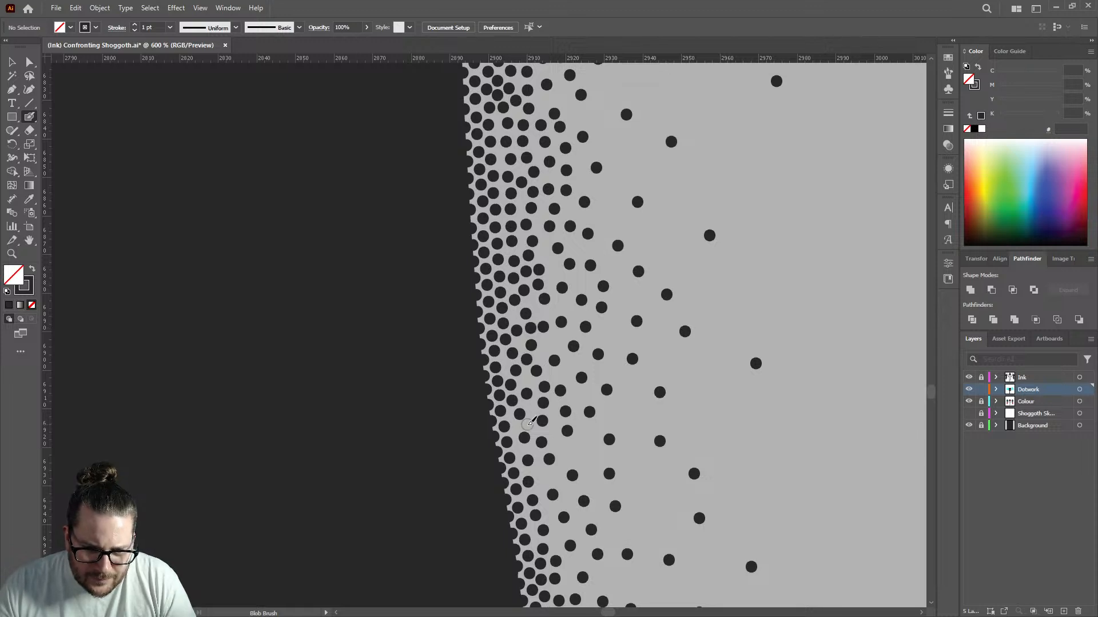
{"action": "left_click", "coordinate": [539, 474]}
{"action": "left_click", "coordinate": [546, 514]}
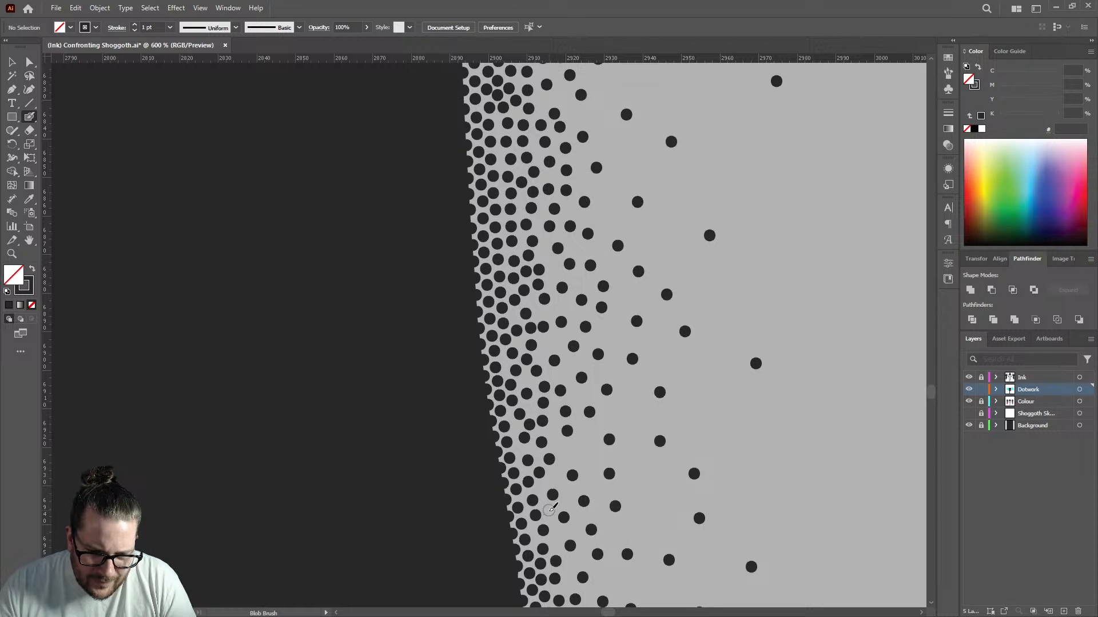
{"action": "left_click", "coordinate": [557, 475]}
Widen the dense band with dots along its inner border on the lower part of the slanting edge.
{"action": "scroll", "coordinate": [559, 468], "scroll_direction": "down", "scroll_amount": 3}
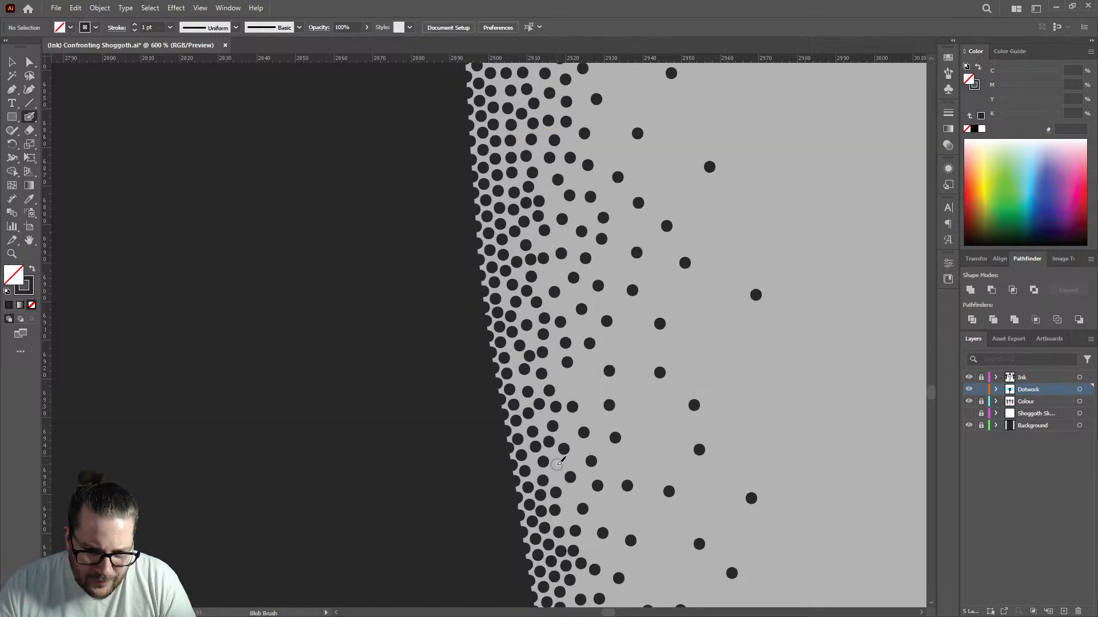
{"action": "left_click", "coordinate": [574, 493]}
{"action": "left_click", "coordinate": [568, 507]}
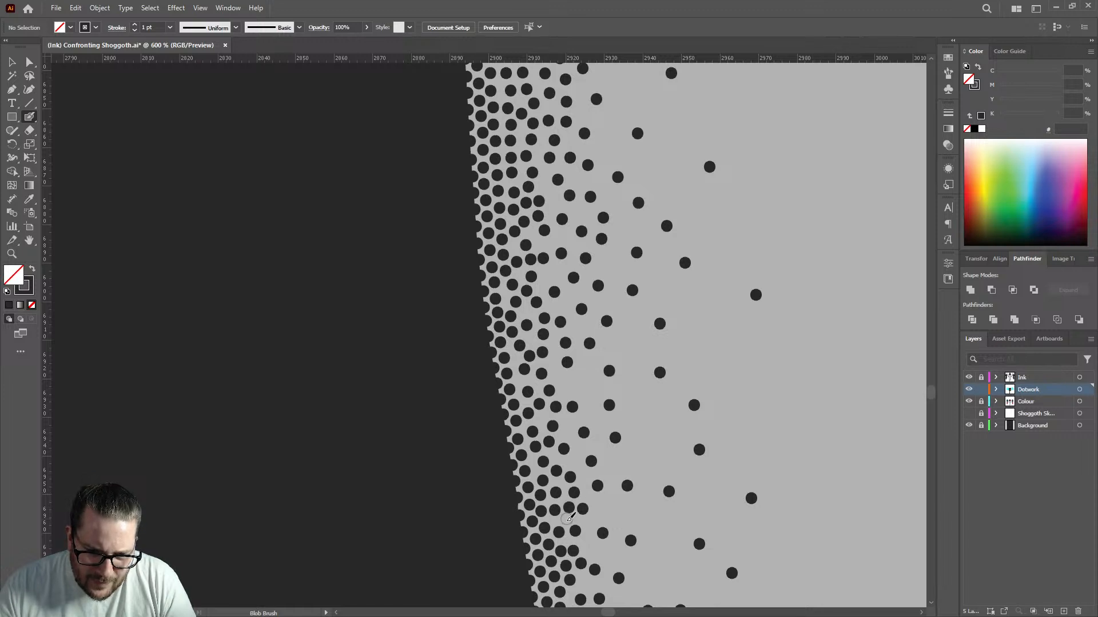
{"action": "left_click", "coordinate": [567, 522]}
Place dots in the notches along the lower dense band's inner border, working upward to even out its outline.
{"action": "left_click_drag", "start_coordinate": [591, 530], "coordinate": [588, 437]}
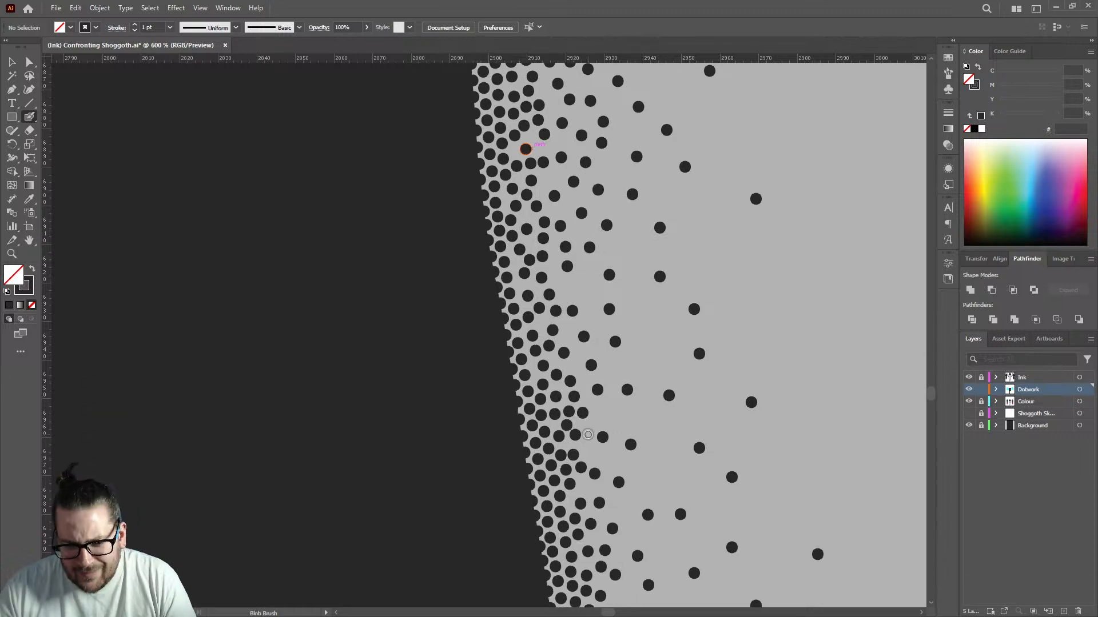
{"action": "scroll", "coordinate": [587, 439], "scroll_direction": "up", "scroll_amount": 2}
{"action": "left_click", "coordinate": [585, 458]}
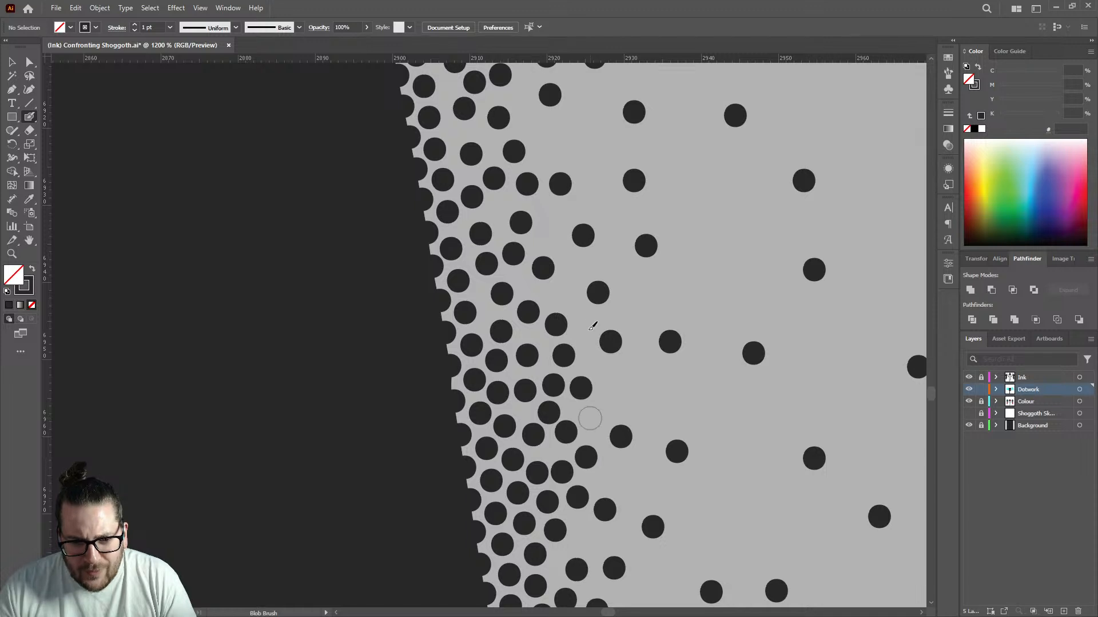
{"action": "left_click", "coordinate": [589, 417]}
{"action": "left_click", "coordinate": [584, 326]}
{"action": "left_click", "coordinate": [559, 295]}
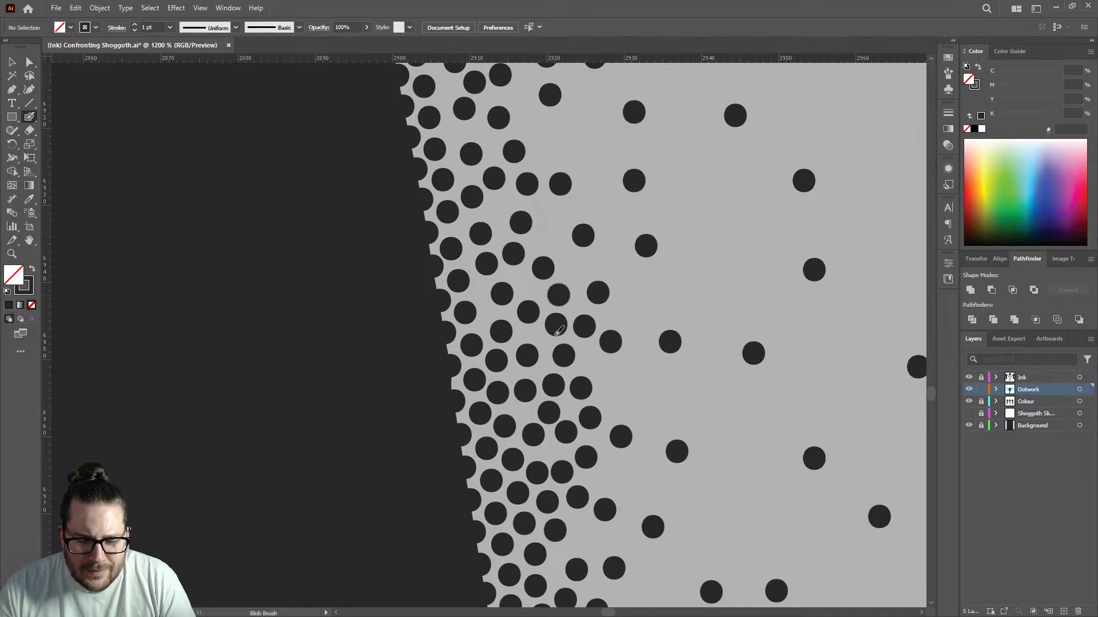
Bridge the sparse area just above the widened band to the scattered dots with spaced dots.
{"action": "scroll", "coordinate": [551, 308], "scroll_direction": "down", "scroll_amount": 2}
{"action": "left_click", "coordinate": [577, 257]}
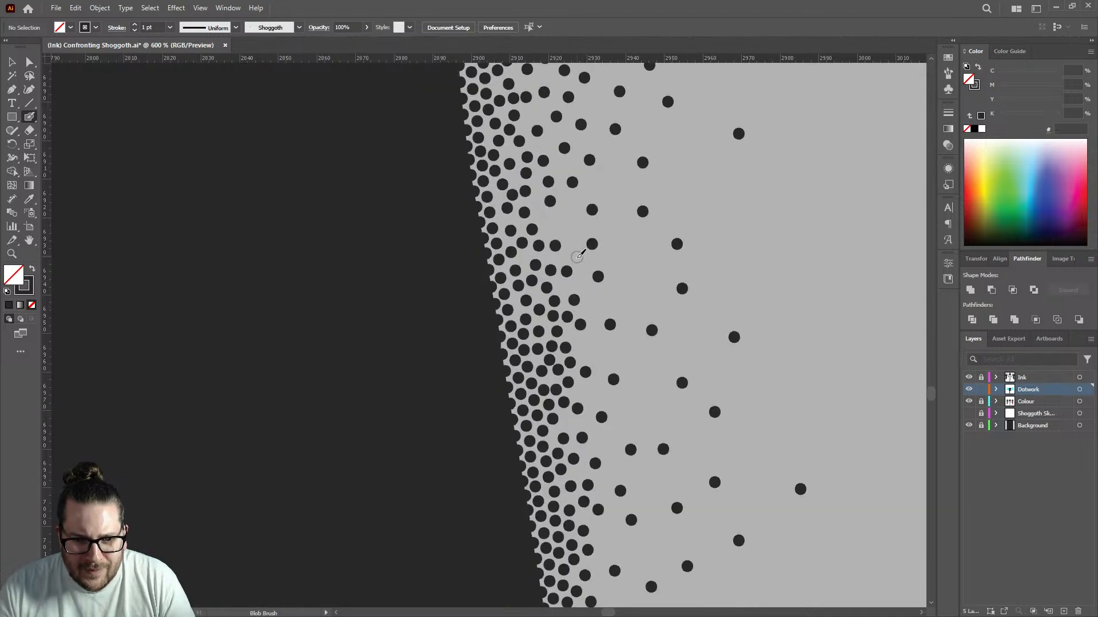
{"action": "left_click", "coordinate": [570, 220]}
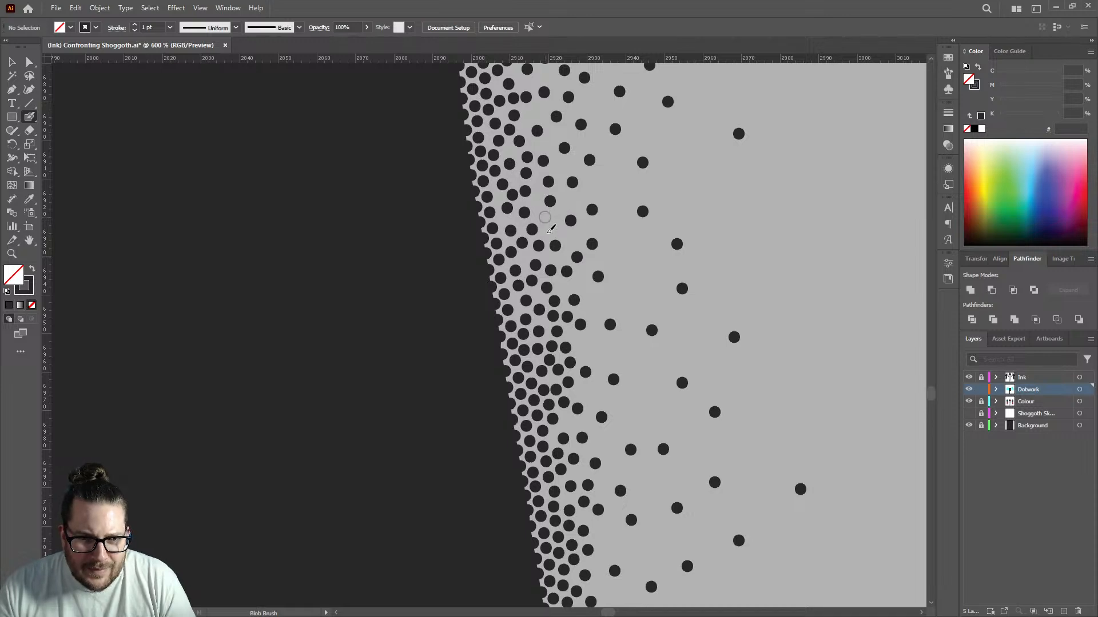
Check the shading along the whole leg, then dot the light spots in the slanting stretch's middle band, working upward.
{"action": "scroll", "coordinate": [550, 228], "scroll_direction": "down", "scroll_amount": 8}
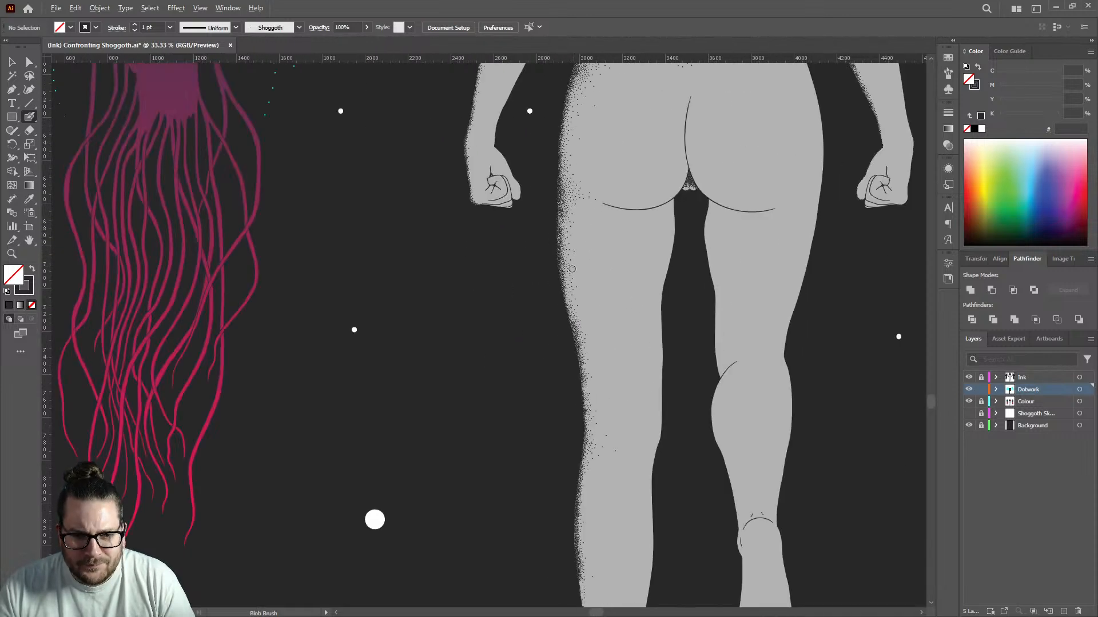
{"action": "scroll", "coordinate": [572, 268], "scroll_direction": "up", "scroll_amount": 7}
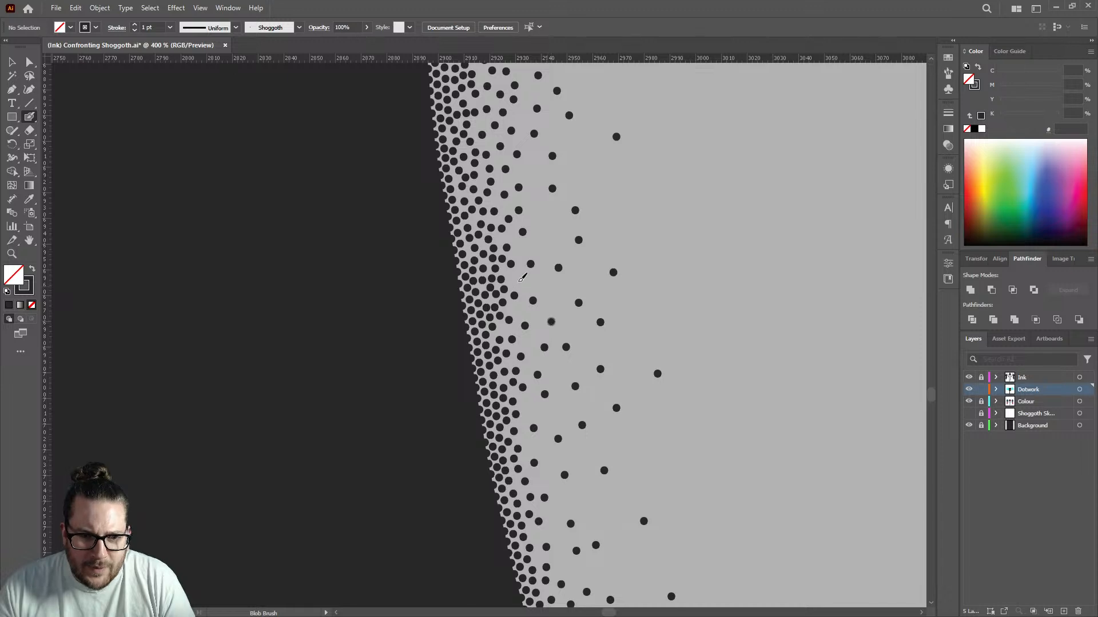
{"action": "left_click", "coordinate": [547, 287]}
{"action": "left_click", "coordinate": [546, 235]}
{"action": "left_click", "coordinate": [523, 250]}
{"action": "left_click", "coordinate": [540, 210]}
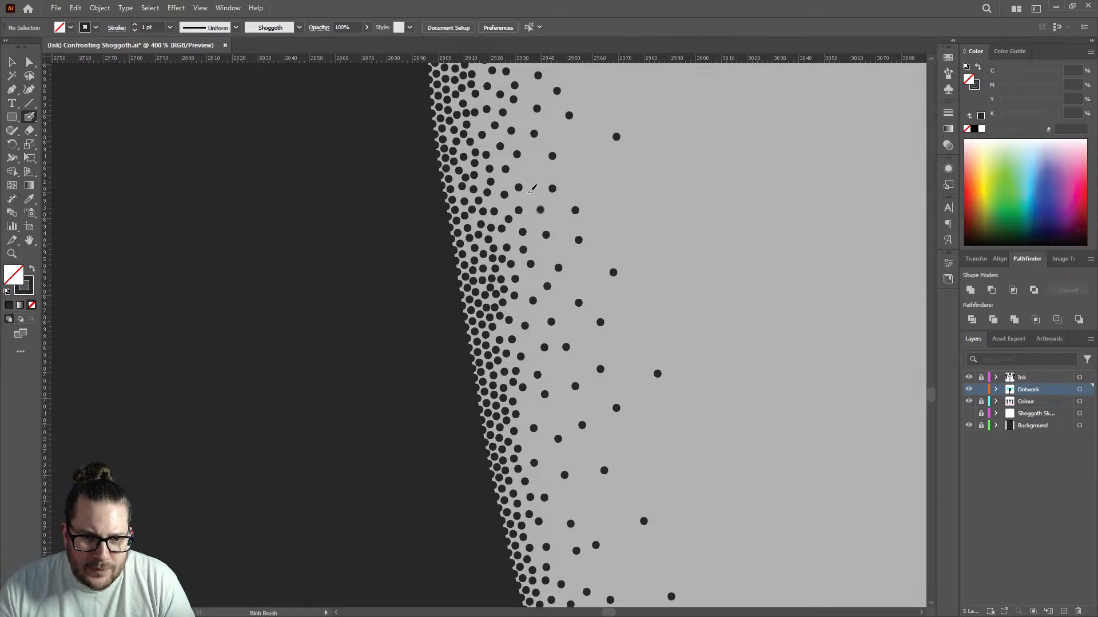
{"action": "left_click", "coordinate": [507, 205]}
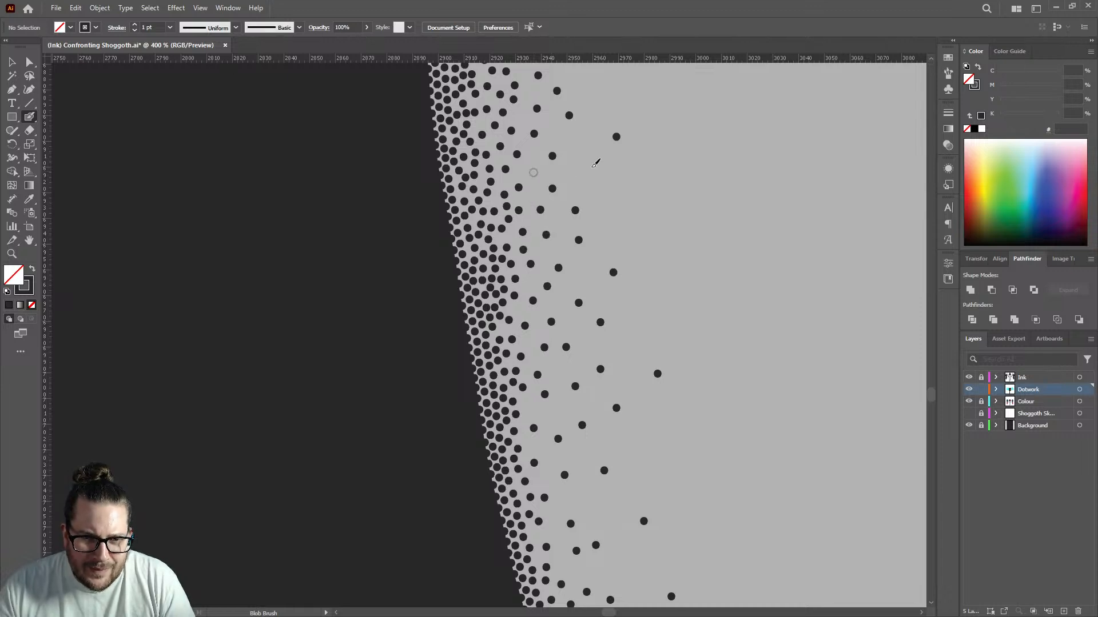
Scatter spaced dots through the sparse outer part of the slanting stretch, working downward along the fading gradient.
{"action": "scroll", "coordinate": [571, 280], "scroll_direction": "down", "scroll_amount": 3}
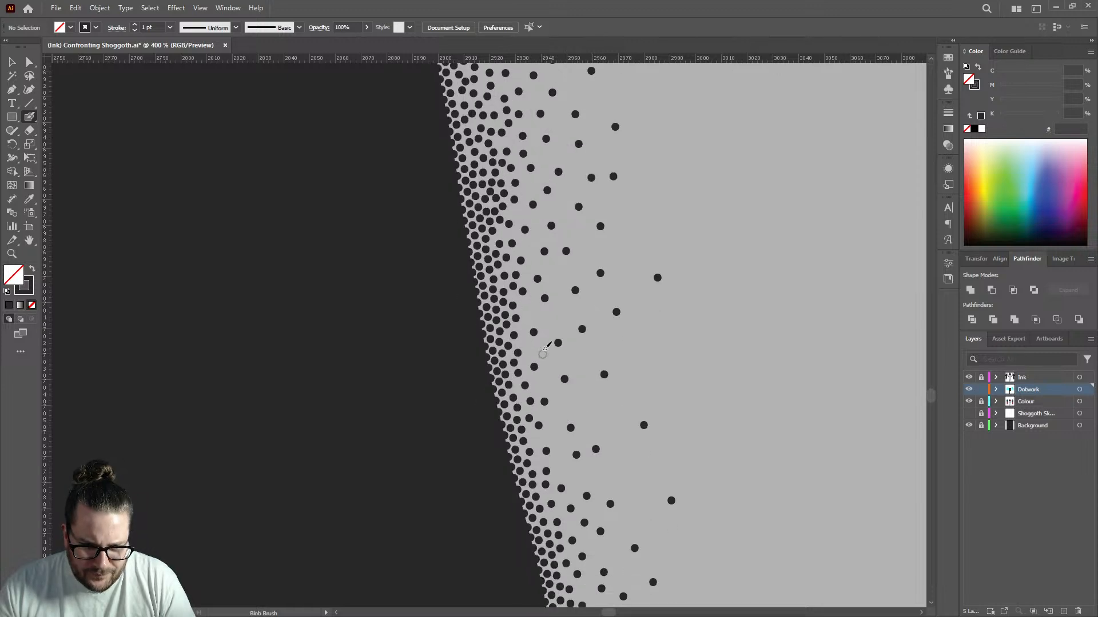
{"action": "left_click", "coordinate": [542, 350]}
{"action": "left_click", "coordinate": [654, 353]}
{"action": "left_click", "coordinate": [587, 362]}
{"action": "left_click", "coordinate": [599, 412]}
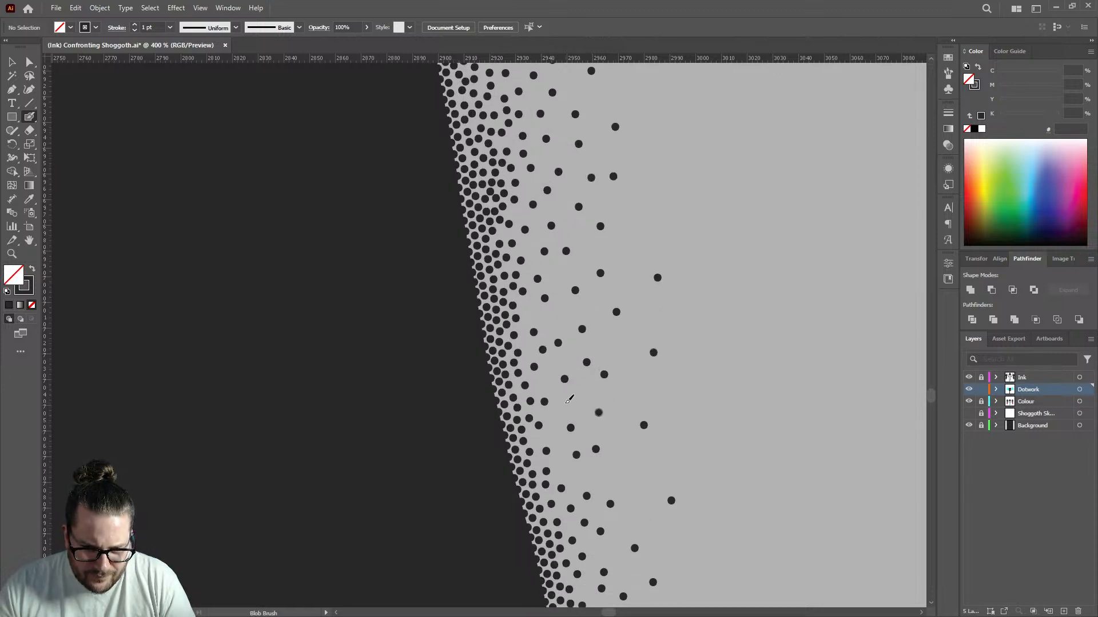
{"action": "left_click", "coordinate": [634, 466]}
{"action": "left_click", "coordinate": [594, 473]}
{"action": "left_click", "coordinate": [563, 468]}
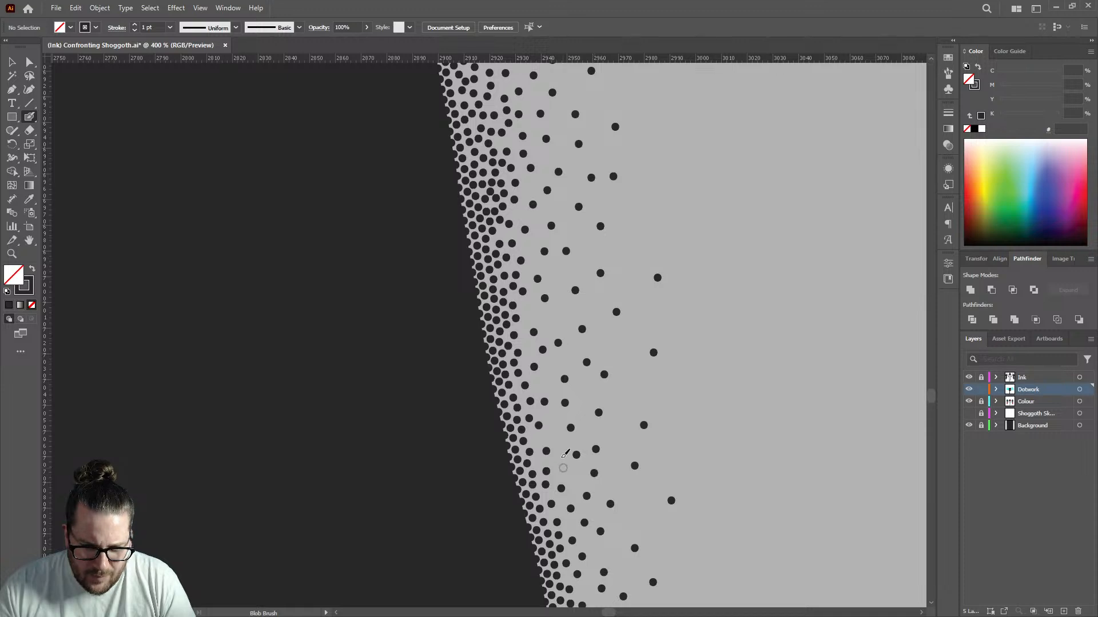
Fill the gaps between the slanting stretch's dense band and its scattered dots with evenly spaced dots, working upward.
{"action": "left_click", "coordinate": [559, 443]}
{"action": "left_click", "coordinate": [552, 421]}
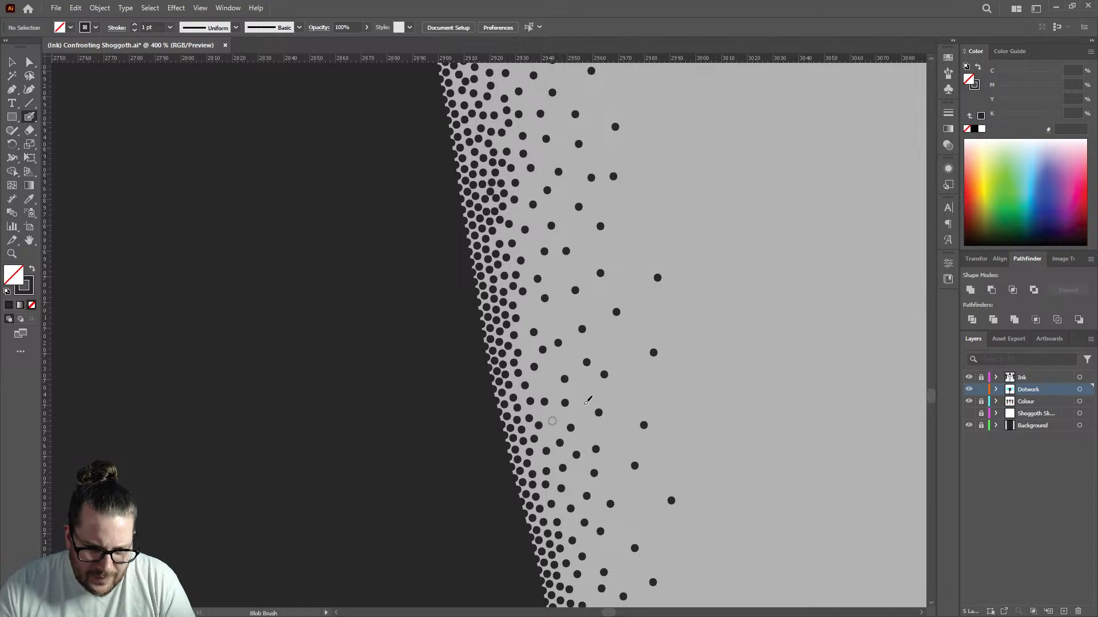
{"action": "left_click", "coordinate": [583, 392]}
{"action": "left_click", "coordinate": [544, 386]}
{"action": "left_click", "coordinate": [561, 361]}
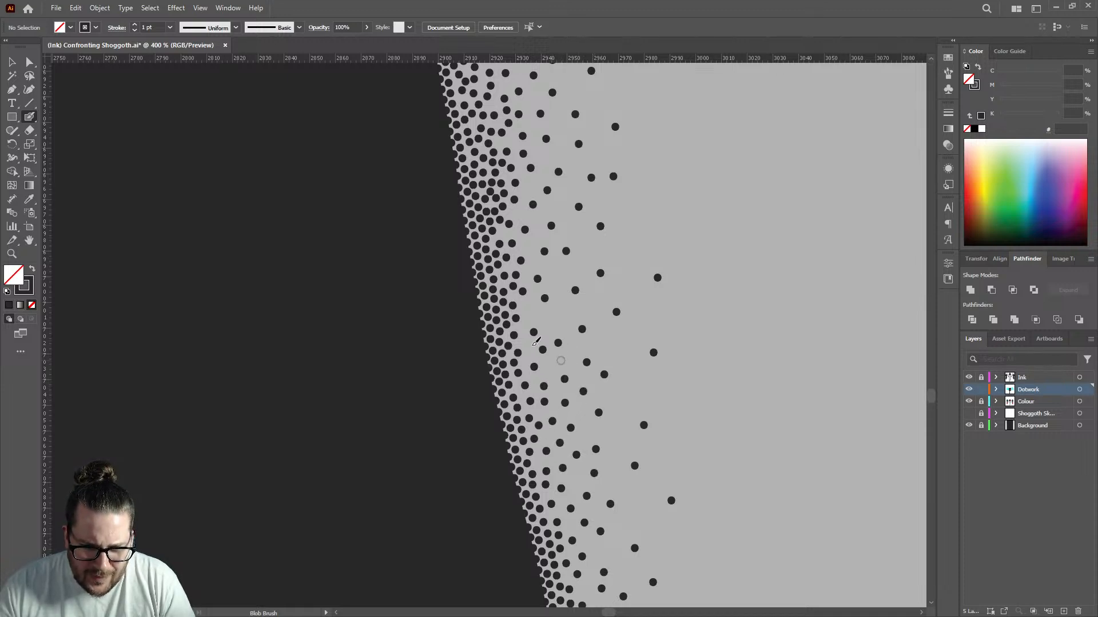
{"action": "left_click", "coordinate": [528, 343]}
{"action": "left_click", "coordinate": [557, 316]}
{"action": "left_click", "coordinate": [533, 316]}
{"action": "left_click", "coordinate": [526, 301]}
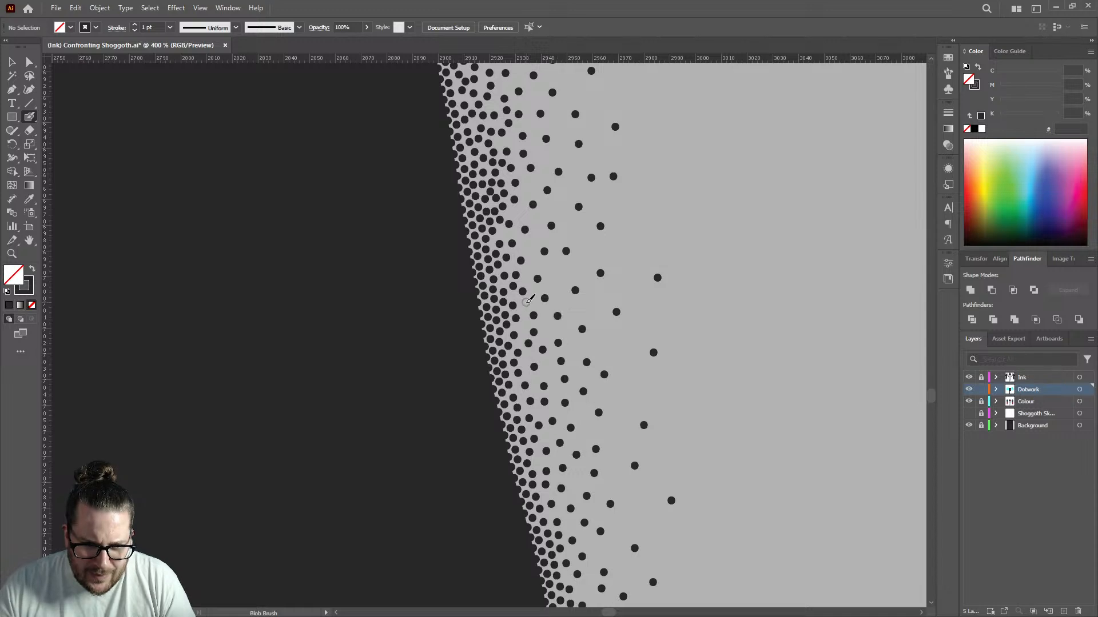
{"action": "left_click", "coordinate": [557, 277]}
{"action": "left_click", "coordinate": [536, 262]}
{"action": "left_click", "coordinate": [532, 241]}
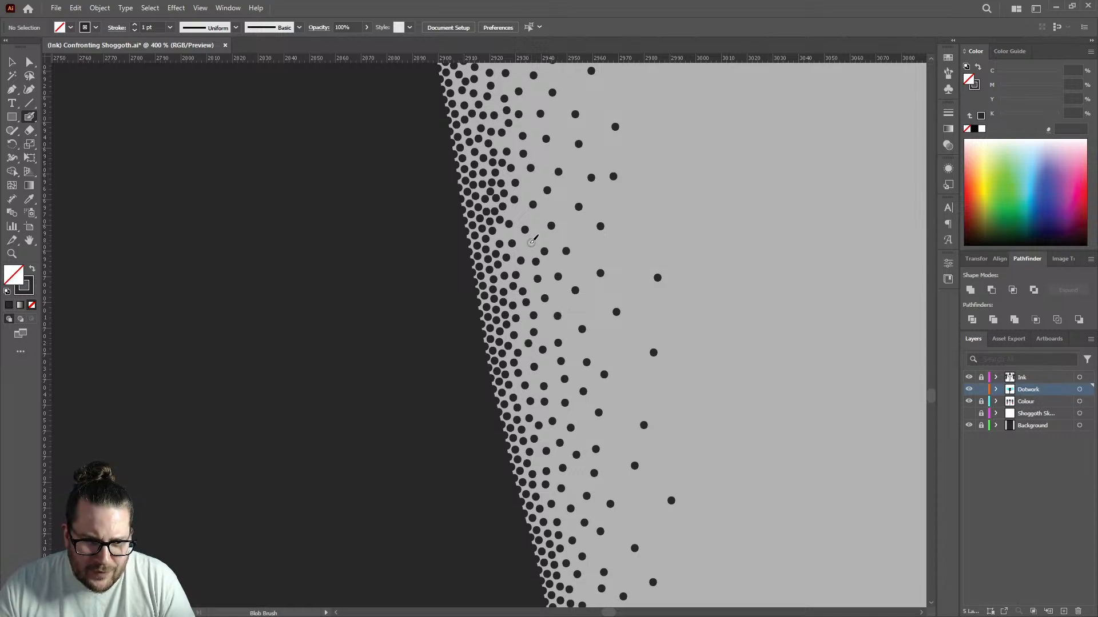
Check the thigh's gradient, then dot the light notch beside the dense band where the slanting edge becomes steeper.
{"action": "scroll", "coordinate": [582, 231], "scroll_direction": "down", "scroll_amount": 4}
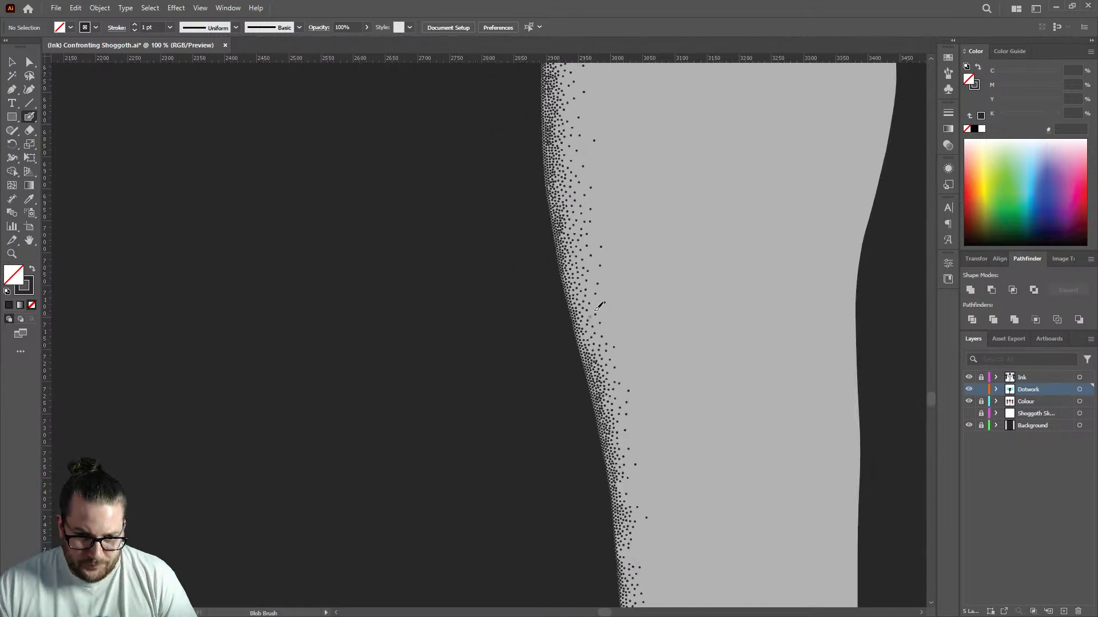
{"action": "scroll", "coordinate": [598, 307], "scroll_direction": "up", "scroll_amount": 3}
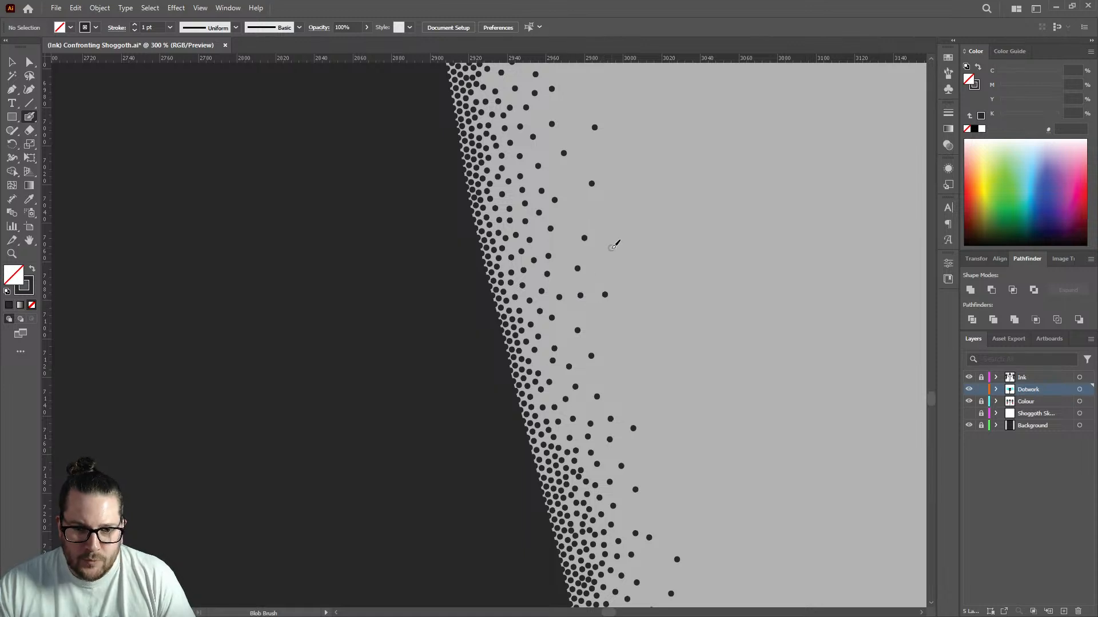
{"action": "scroll", "coordinate": [612, 245], "scroll_direction": "down", "scroll_amount": 1}
{"action": "scroll", "coordinate": [610, 288], "scroll_direction": "up", "scroll_amount": 1}
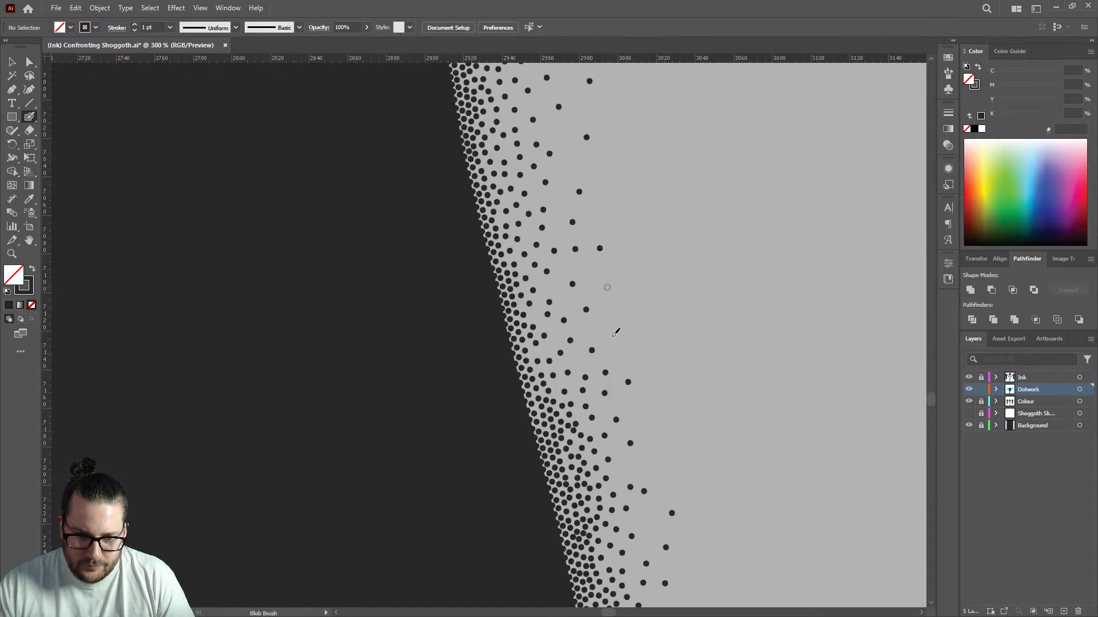
{"action": "scroll", "coordinate": [622, 334], "scroll_direction": "down", "scroll_amount": 4}
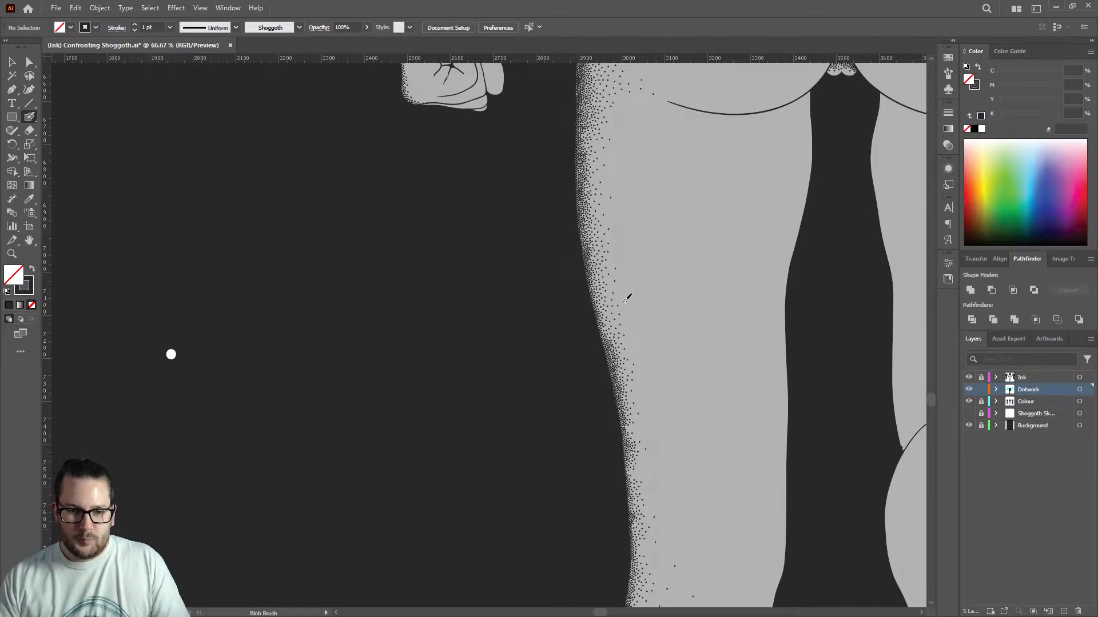
{"action": "scroll", "coordinate": [629, 305], "scroll_direction": "up", "scroll_amount": 6}
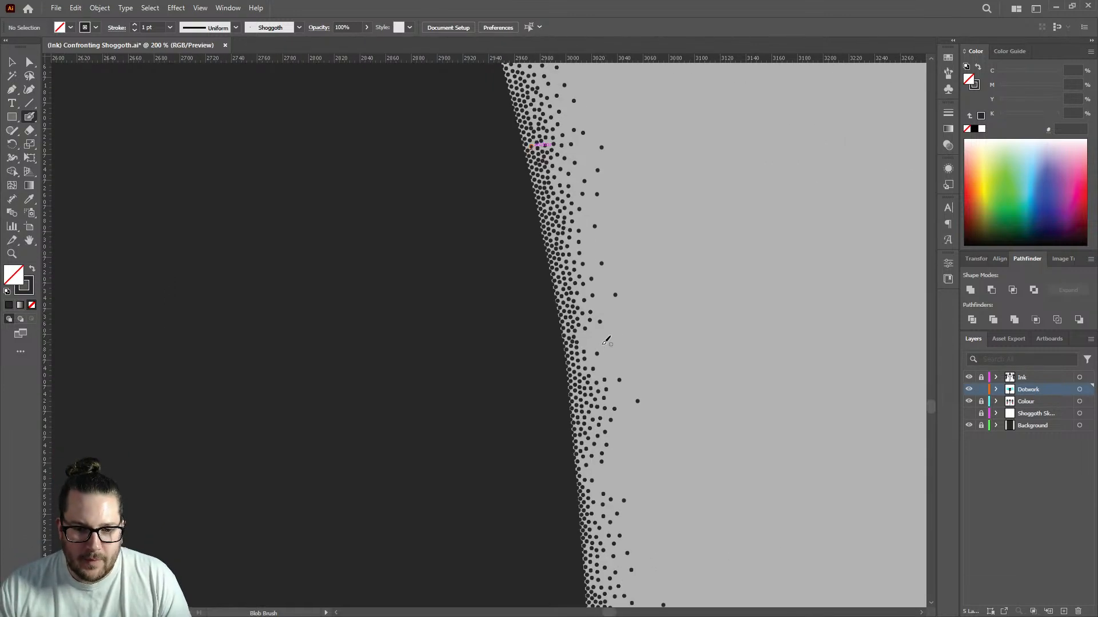
{"action": "left_click", "coordinate": [532, 315]}
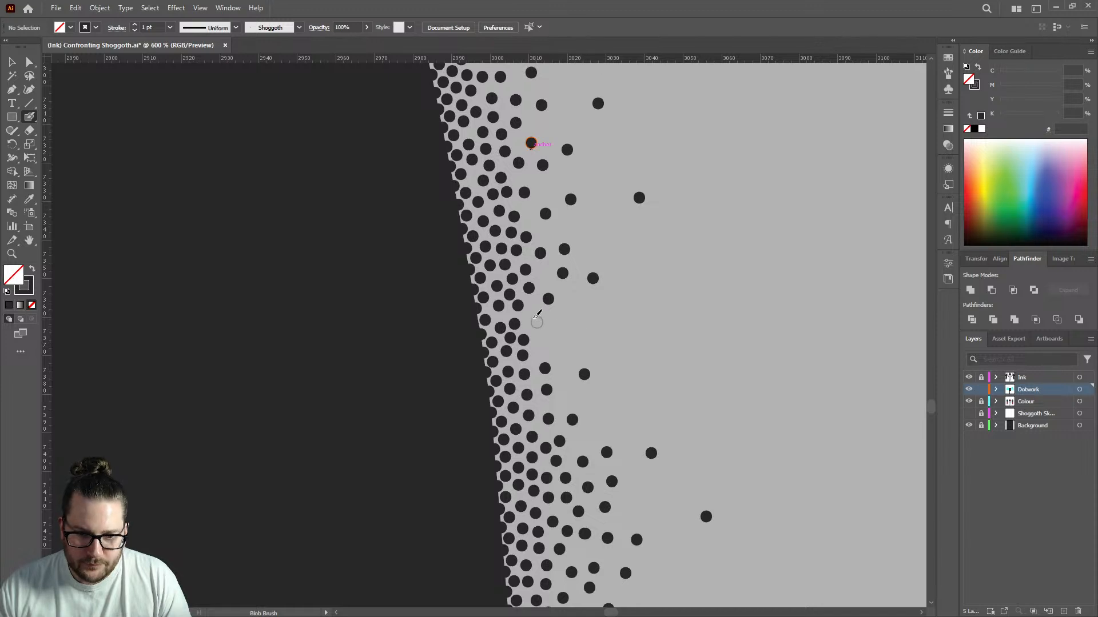
{"action": "left_click", "coordinate": [541, 347]}
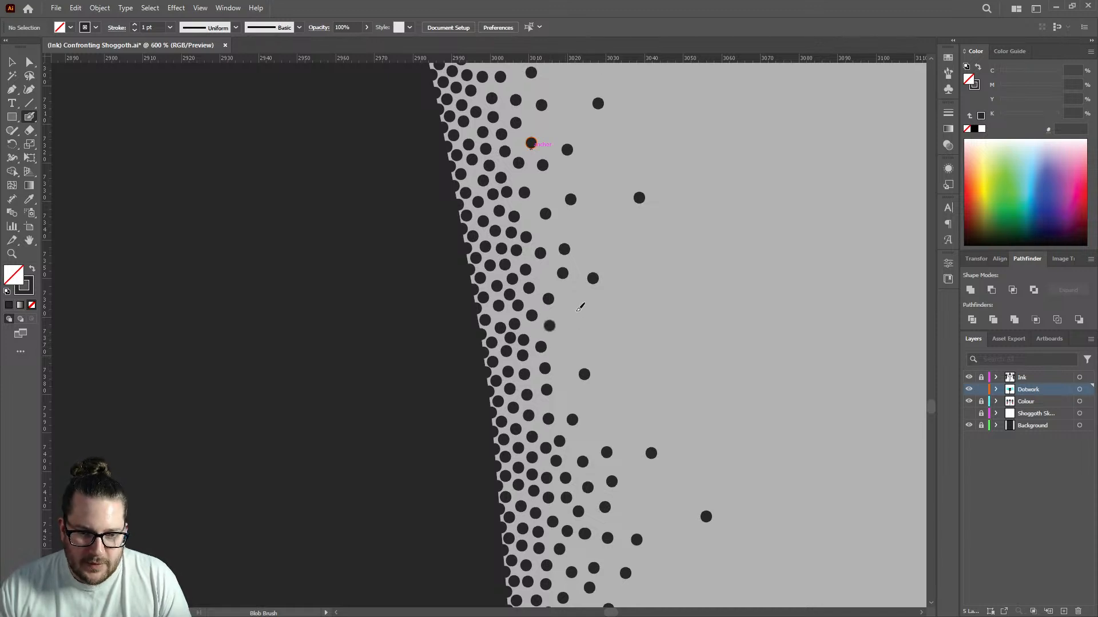
{"action": "left_click", "coordinate": [565, 356]}
{"action": "left_click", "coordinate": [575, 310]}
{"action": "left_click", "coordinate": [625, 341]}
{"action": "left_click", "coordinate": [597, 242]}
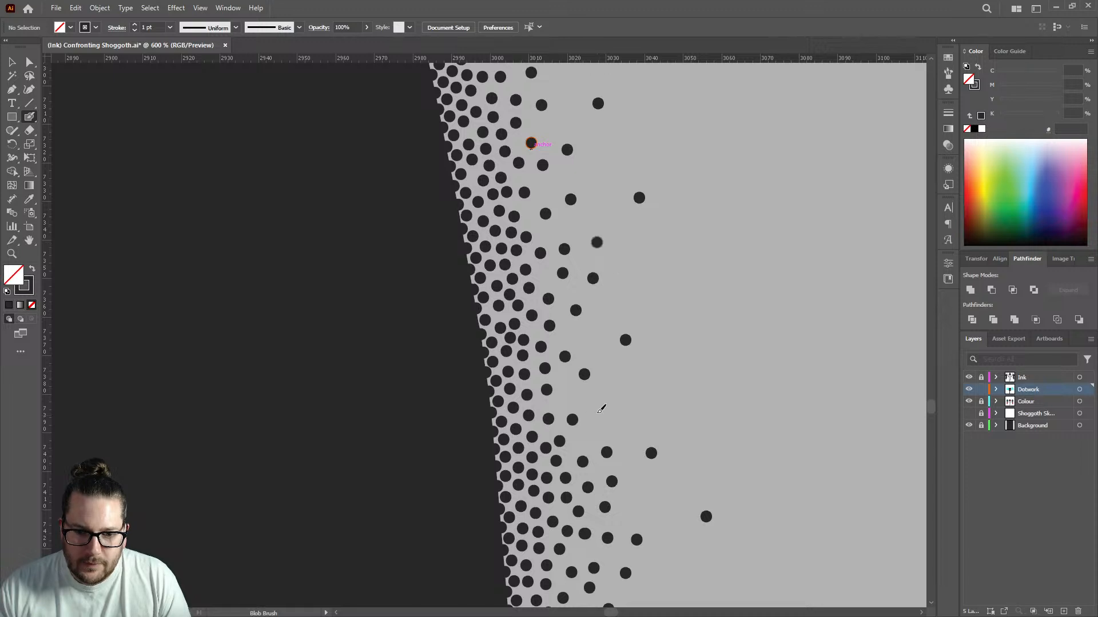
{"action": "left_click", "coordinate": [601, 413]}
{"action": "left_click", "coordinate": [565, 384]}
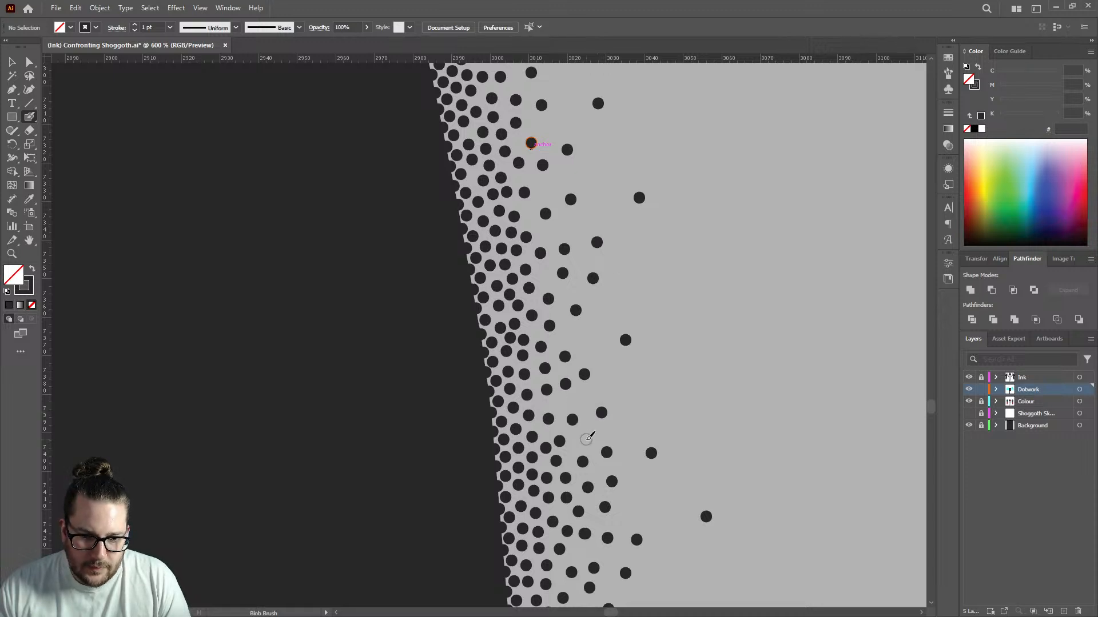
Smooth the gradient's outer fade along the steeper stretch with single dots in its light spots, working downward.
{"action": "scroll", "coordinate": [600, 400], "scroll_direction": "down", "scroll_amount": 3}
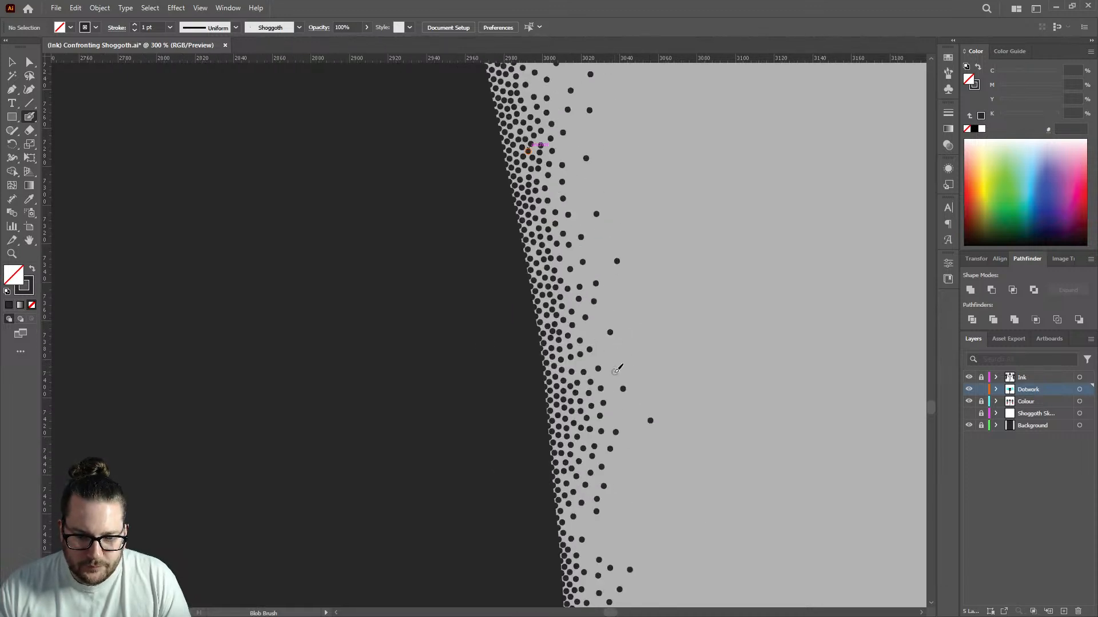
{"action": "left_click", "coordinate": [592, 333]}
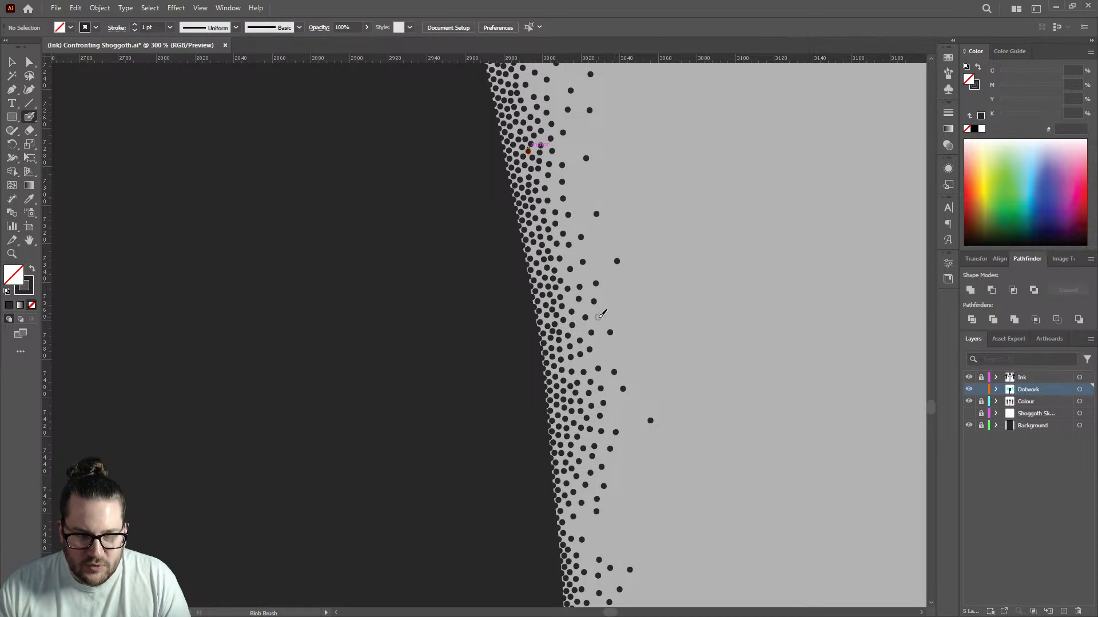
{"action": "left_click", "coordinate": [599, 316]}
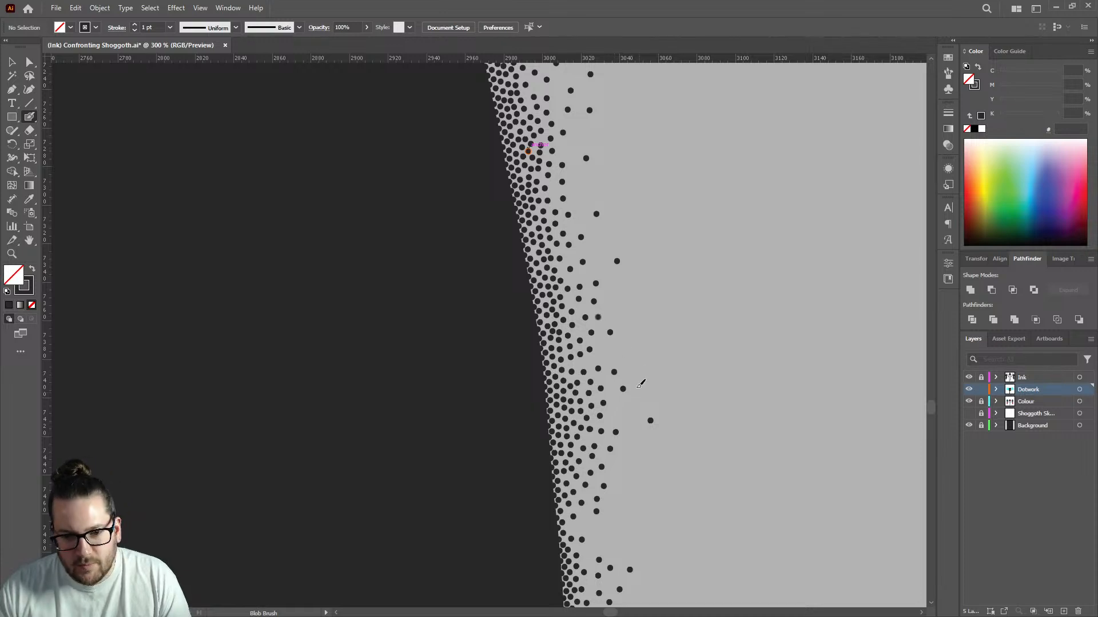
{"action": "left_click", "coordinate": [605, 355]}
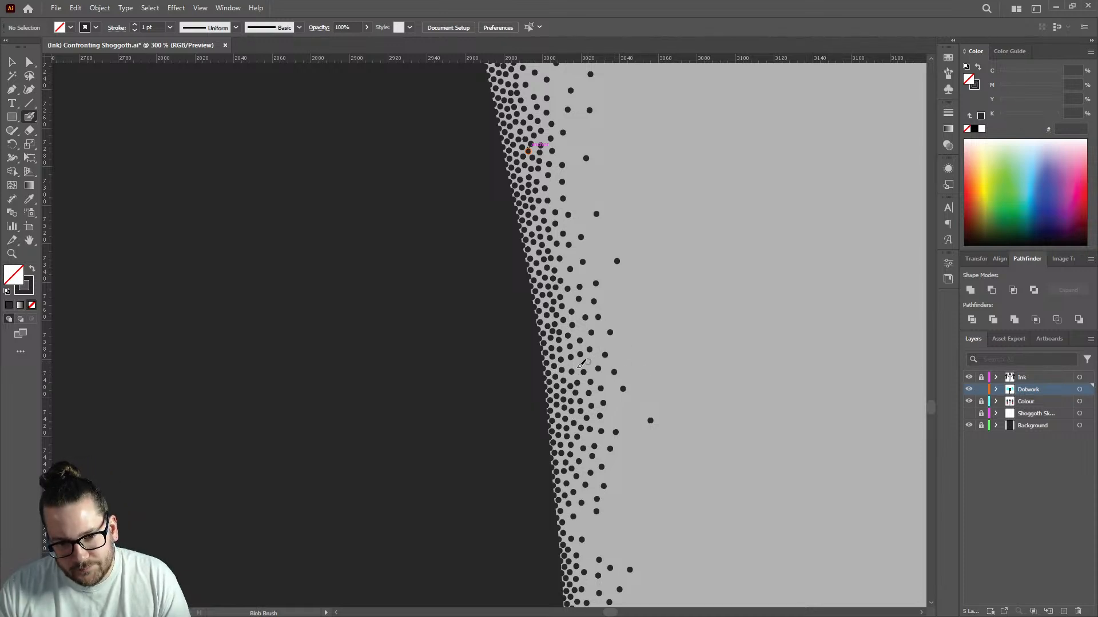
{"action": "left_click", "coordinate": [629, 408]}
{"action": "scroll", "coordinate": [600, 406], "scroll_direction": "down", "scroll_amount": 3}
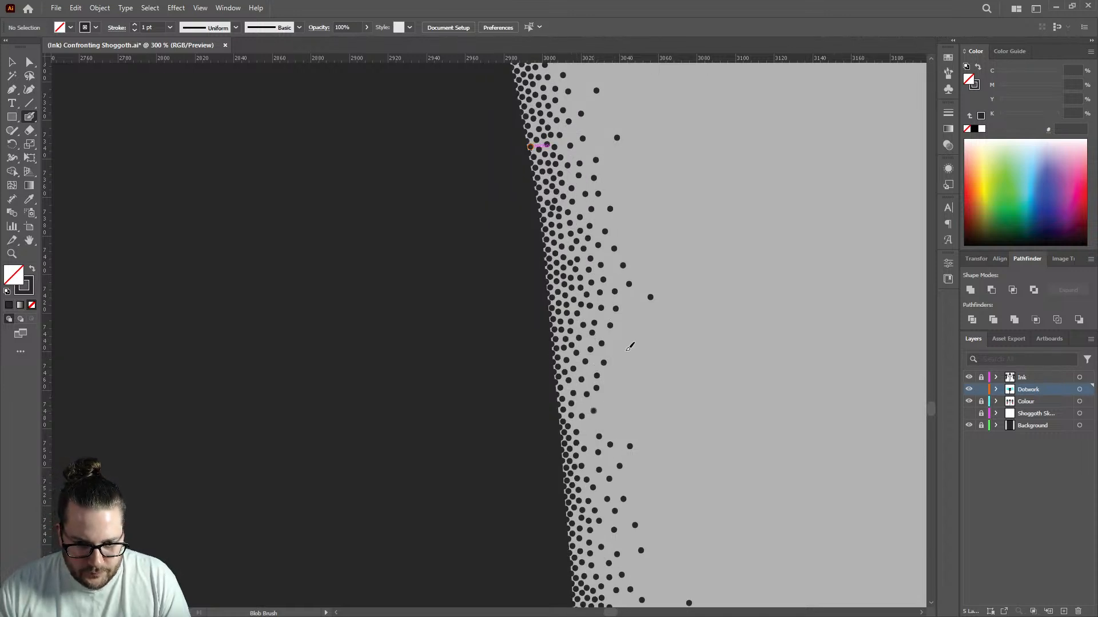
{"action": "left_click", "coordinate": [616, 383]}
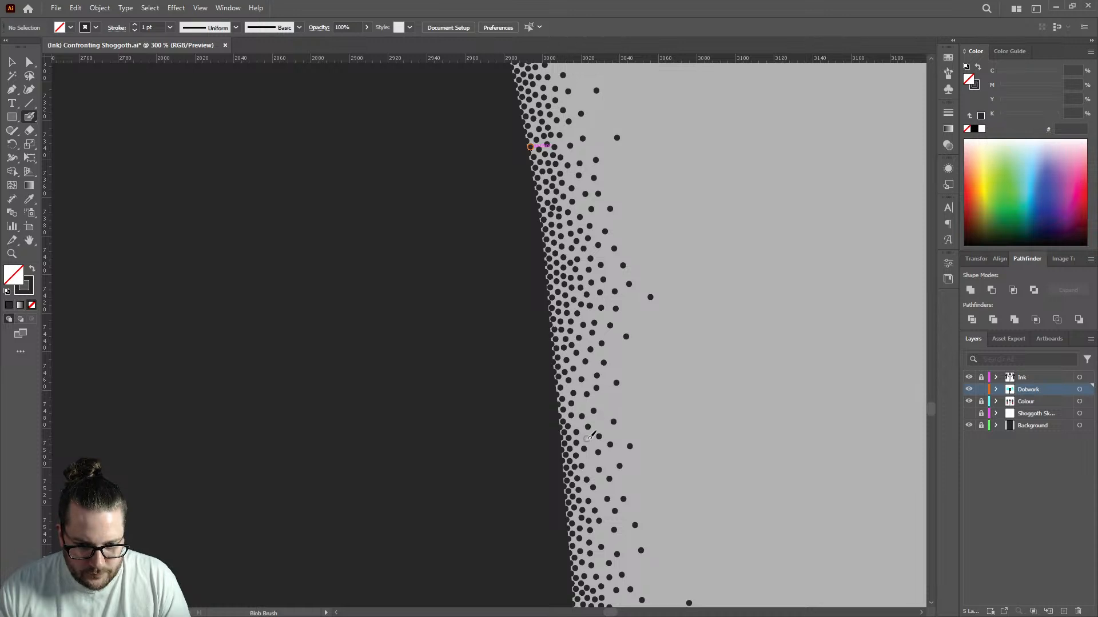
{"action": "left_click", "coordinate": [600, 420]}
Widen the narrow dot band at the edge's inward bend near the knee with spaced dots, working upward.
{"action": "scroll", "coordinate": [618, 334], "scroll_direction": "down", "scroll_amount": 4}
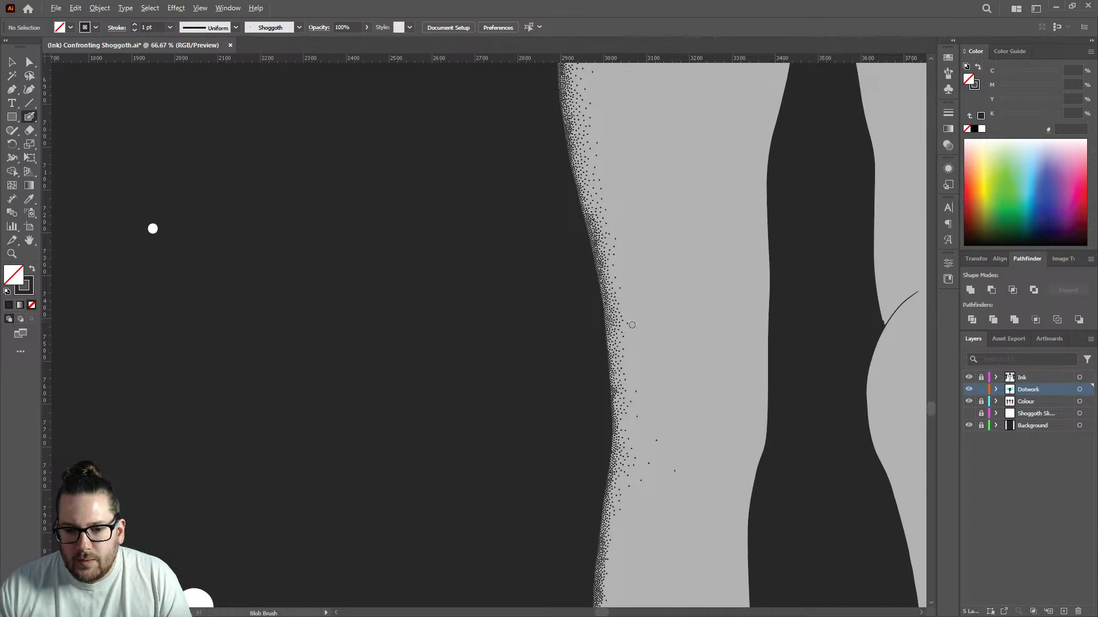
{"action": "scroll", "coordinate": [627, 423], "scroll_direction": "up", "scroll_amount": 4}
{"action": "scroll", "coordinate": [619, 420], "scroll_direction": "up", "scroll_amount": 6}
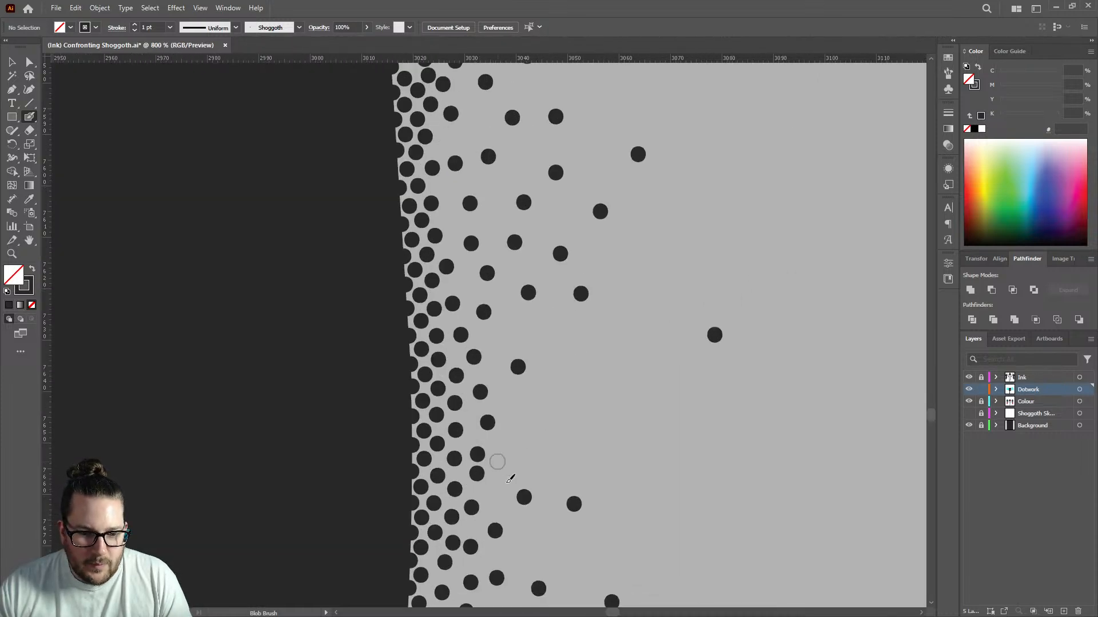
{"action": "left_click", "coordinate": [489, 496]}
{"action": "left_click", "coordinate": [533, 424]}
{"action": "left_click", "coordinate": [503, 399]}
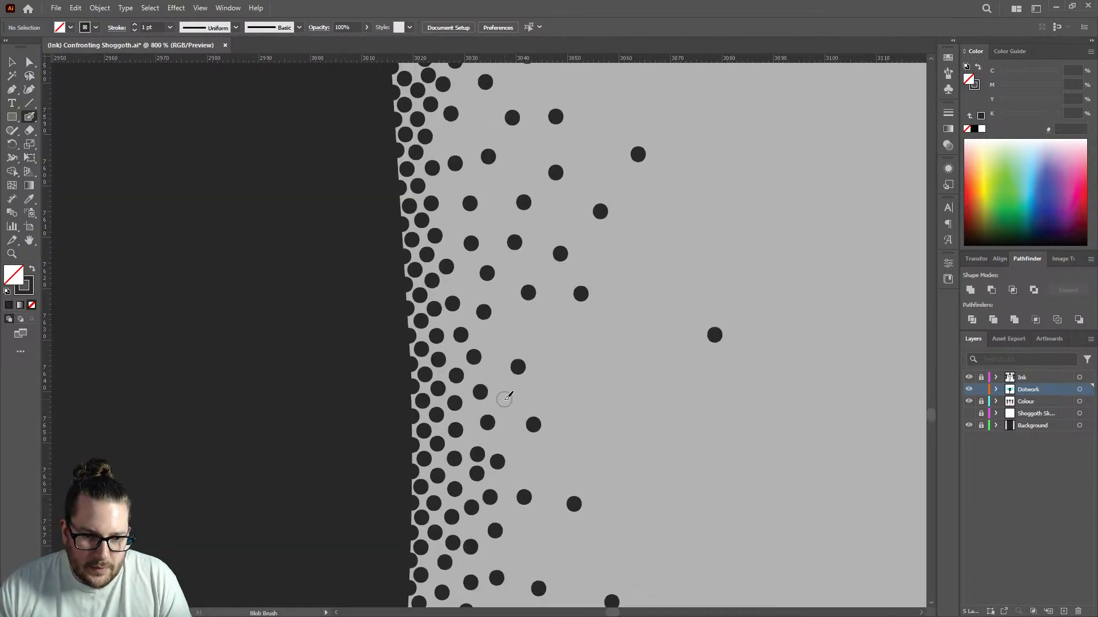
{"action": "left_click", "coordinate": [498, 337]}
{"action": "left_click", "coordinate": [556, 328]}
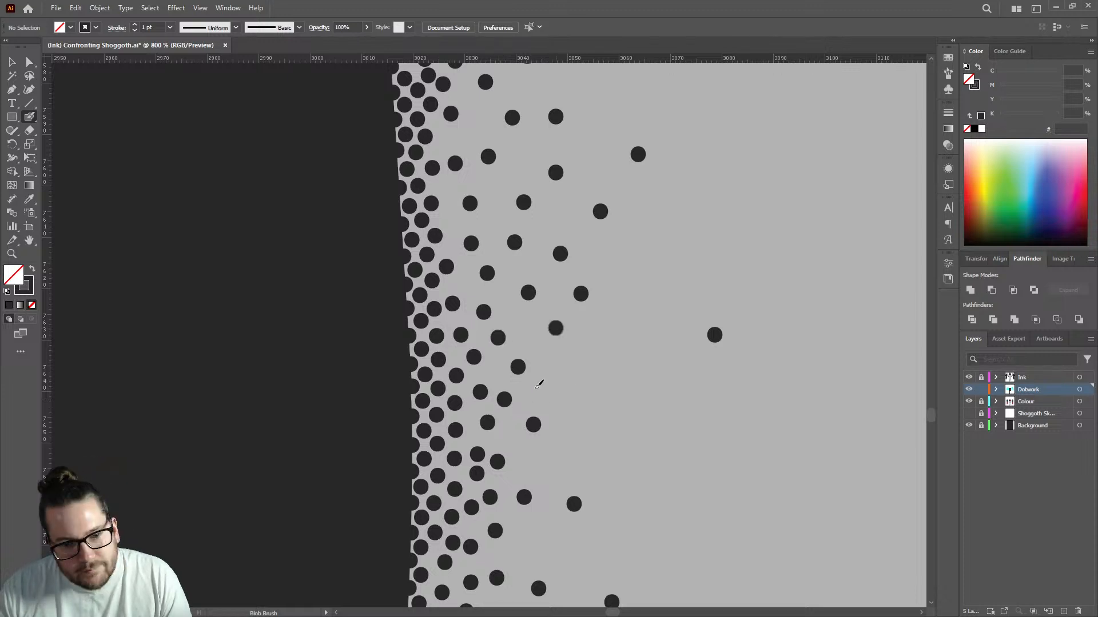
Scatter dots farther into the leg at the knee bend and fill the remaining gaps between them and the band.
{"action": "left_click", "coordinate": [572, 401]}
{"action": "left_click", "coordinate": [562, 451]}
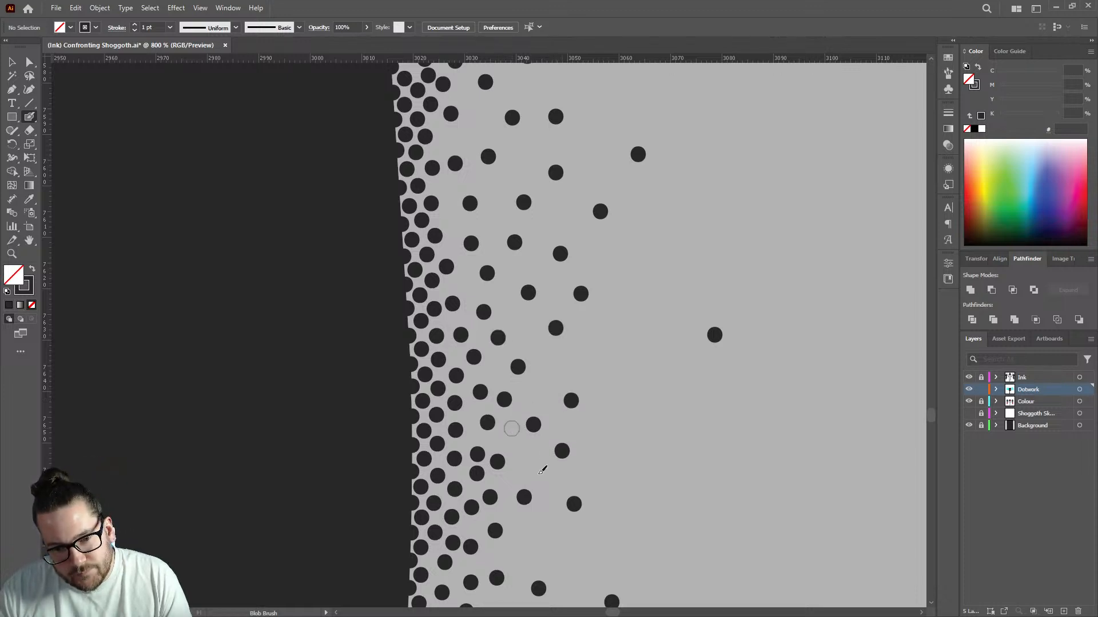
{"action": "left_click", "coordinate": [526, 459]}
{"action": "left_click", "coordinate": [586, 347]}
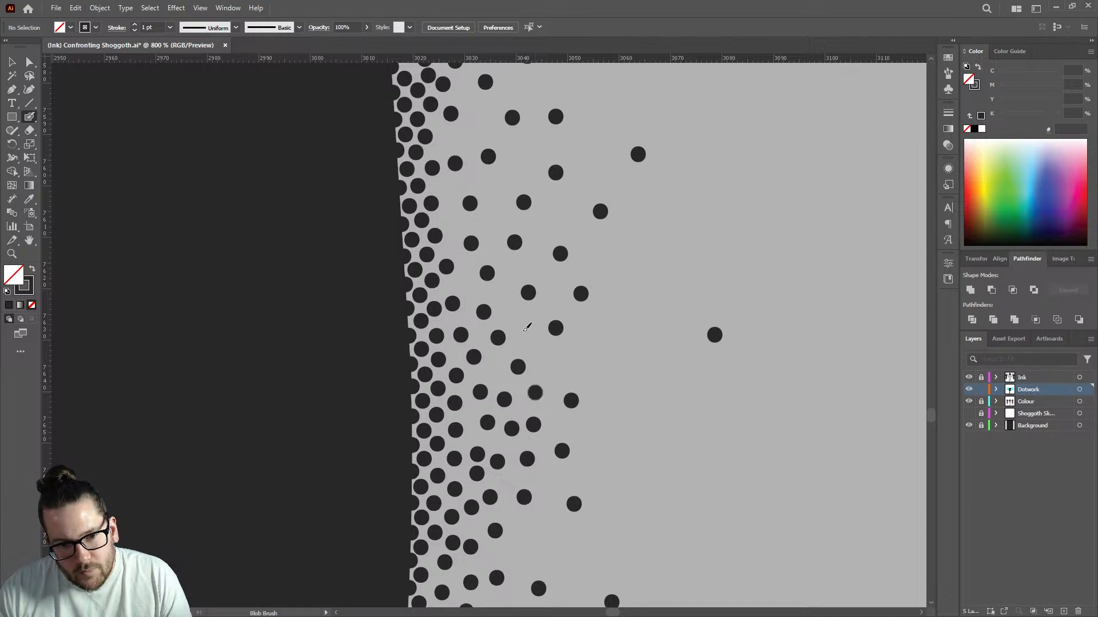
{"action": "left_click", "coordinate": [522, 330]}
{"action": "left_click", "coordinate": [553, 291]}
{"action": "scroll", "coordinate": [601, 359], "scroll_direction": "down", "scroll_amount": 6}
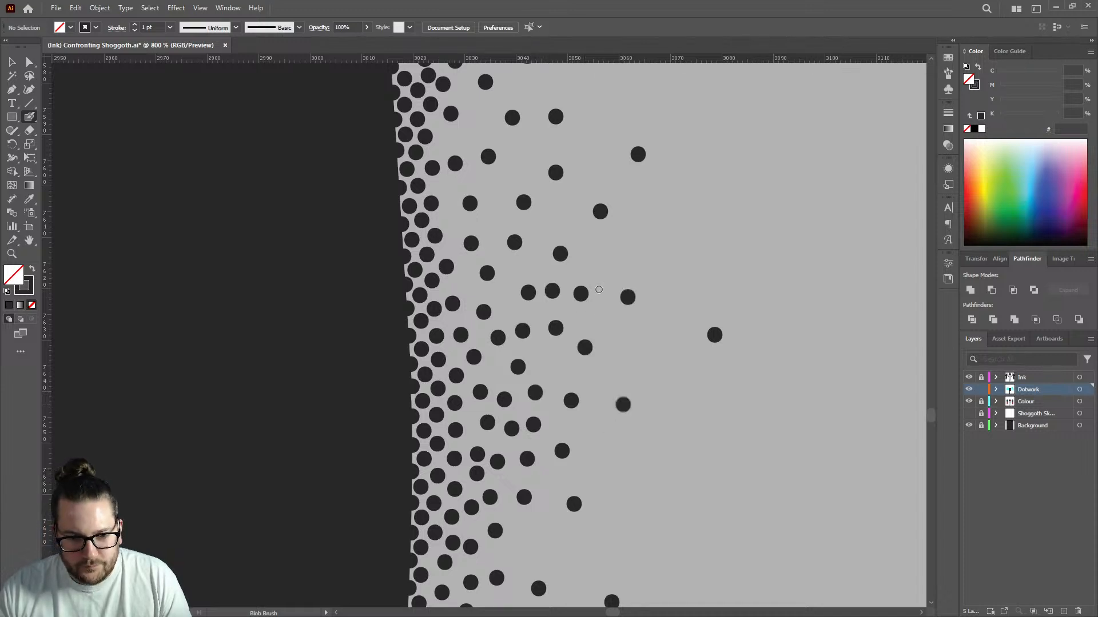
{"action": "scroll", "coordinate": [606, 320], "scroll_direction": "up", "scroll_amount": 2}
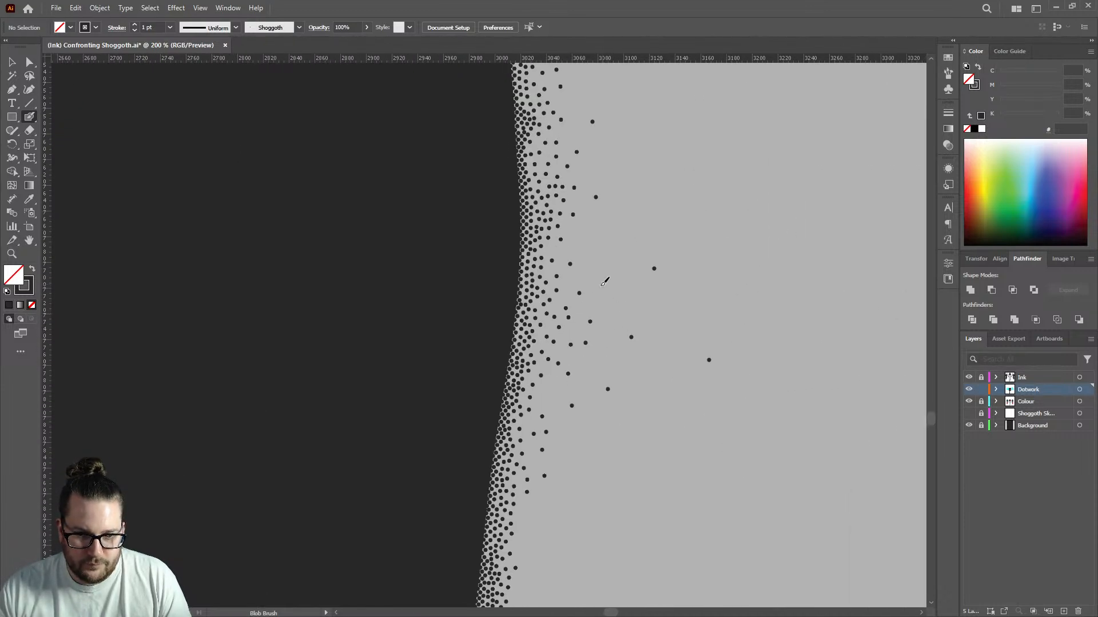
{"action": "left_click", "coordinate": [618, 296]}
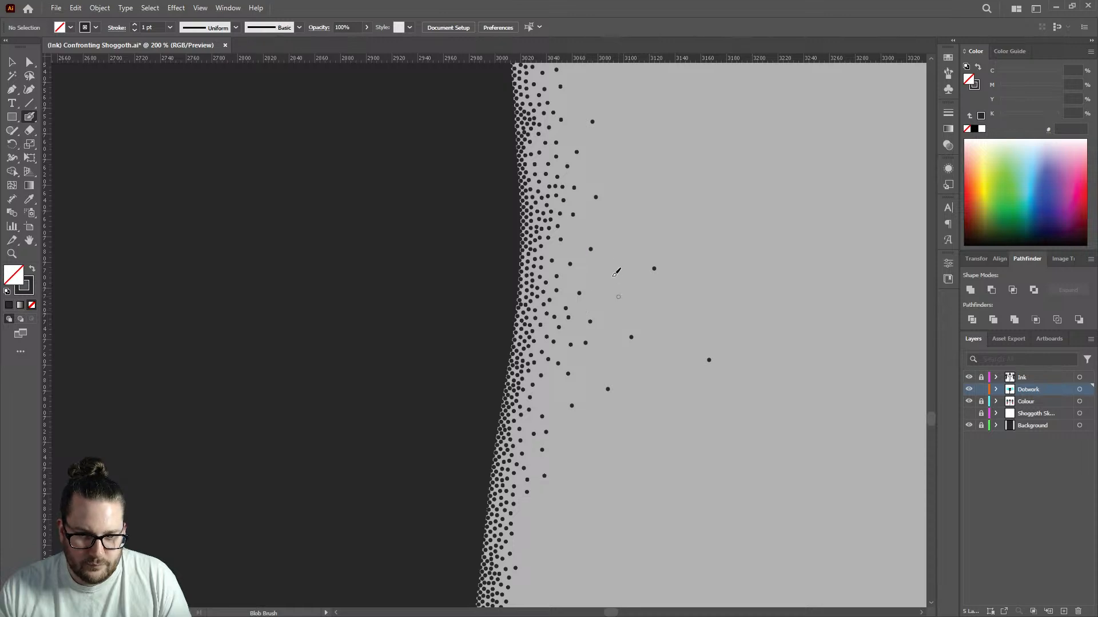
Fill the gaps with single dots at the lower end of the calf's dense band, where it narrows to the edge rows.
{"action": "scroll", "coordinate": [598, 366], "scroll_direction": "down", "scroll_amount": 4}
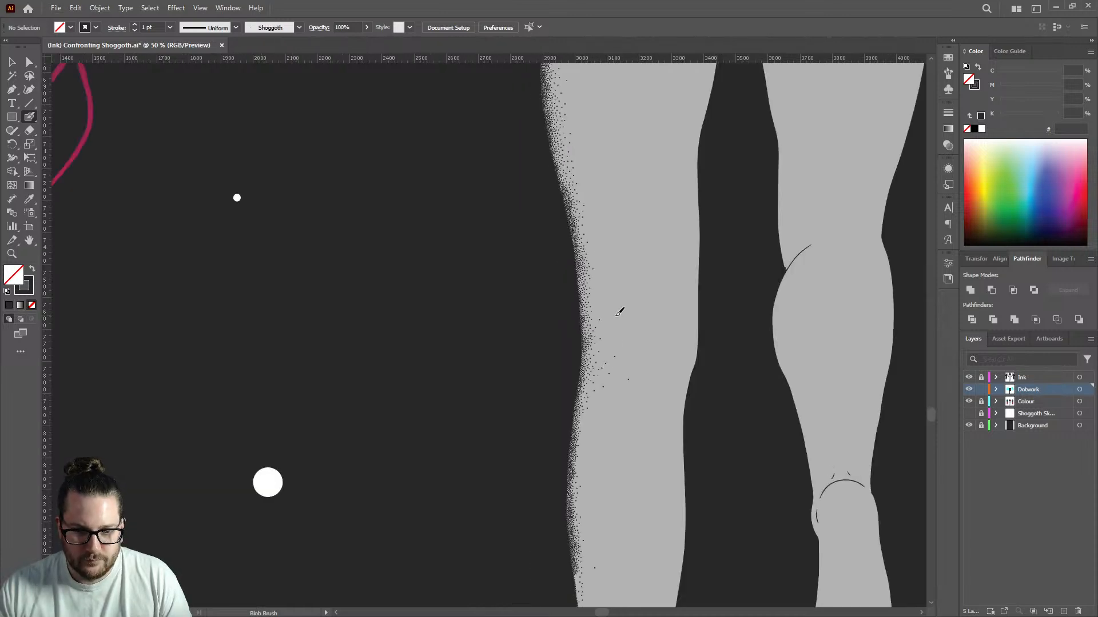
{"action": "scroll", "coordinate": [620, 311], "scroll_direction": "down", "scroll_amount": 1}
{"action": "scroll", "coordinate": [614, 337], "scroll_direction": "down", "scroll_amount": 1}
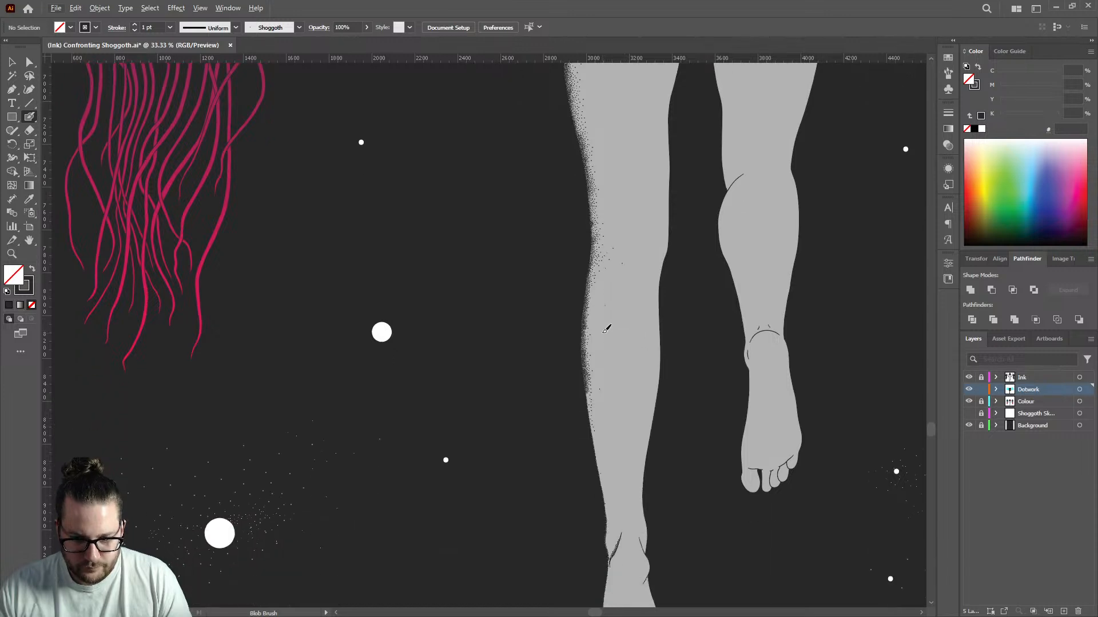
{"action": "scroll", "coordinate": [592, 412], "scroll_direction": "up", "scroll_amount": 6}
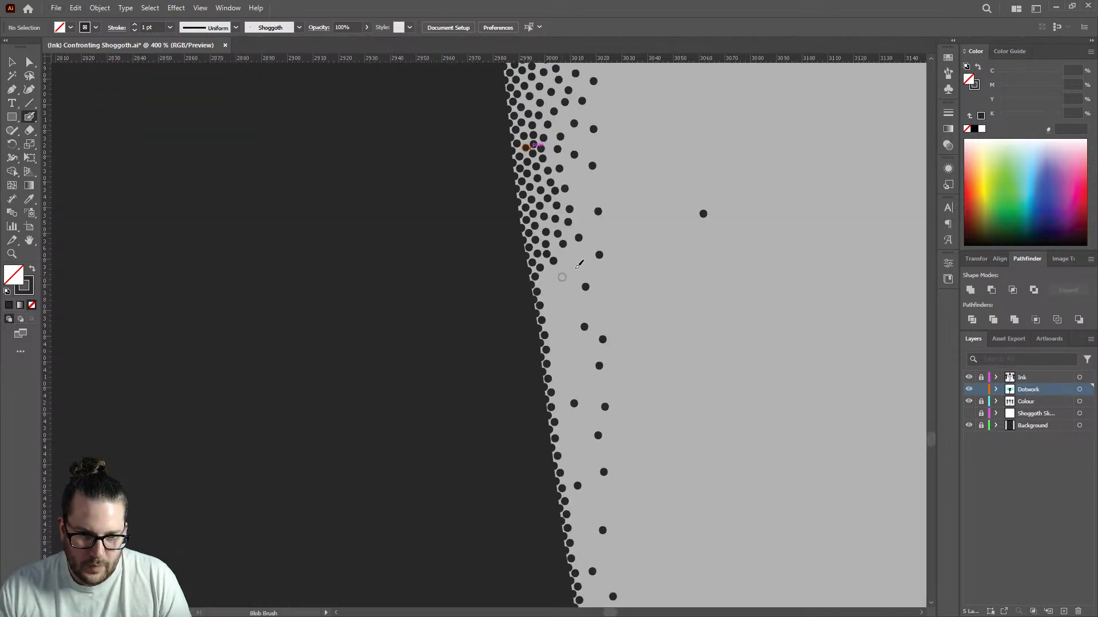
{"action": "scroll", "coordinate": [554, 273], "scroll_direction": "up", "scroll_amount": 2}
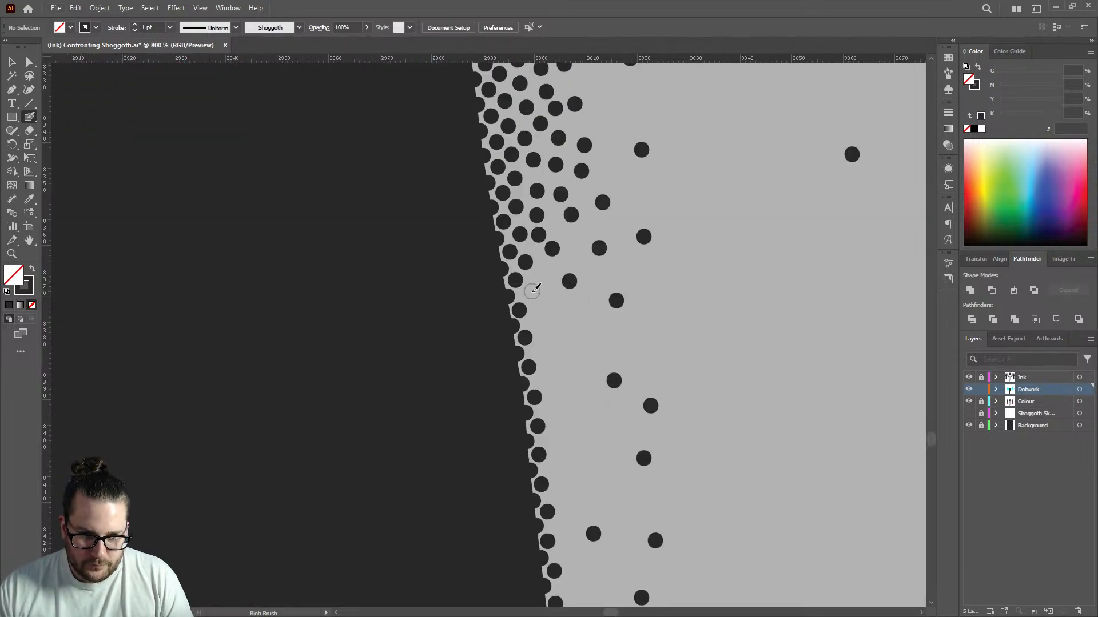
{"action": "left_click", "coordinate": [531, 292]}
{"action": "left_click", "coordinate": [544, 272]}
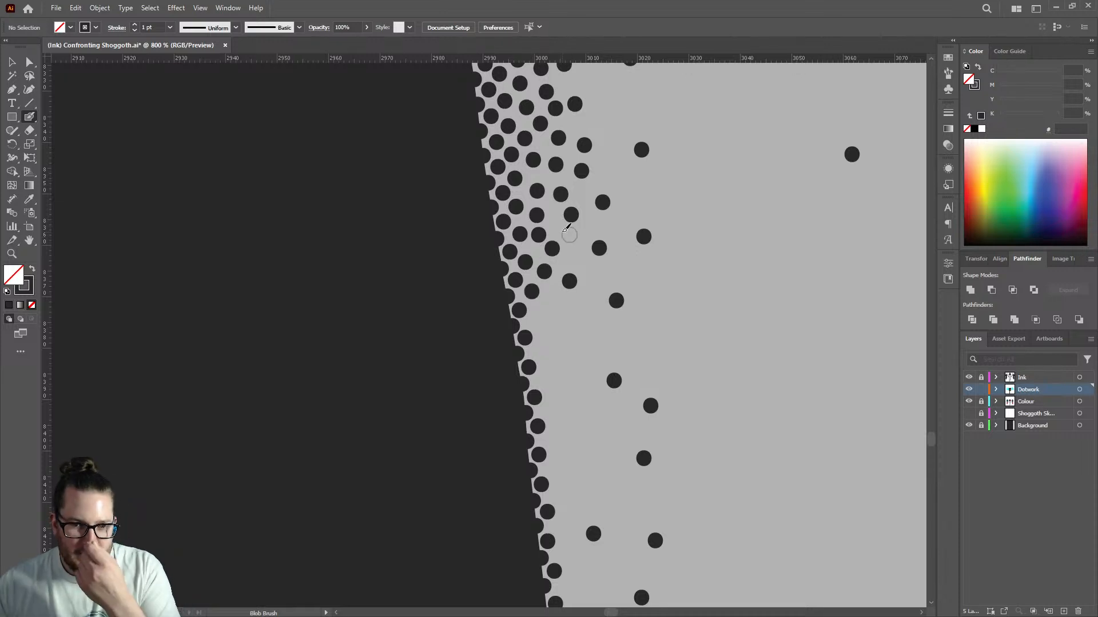
{"action": "left_click", "coordinate": [557, 230]}
{"action": "left_click", "coordinate": [576, 245]}
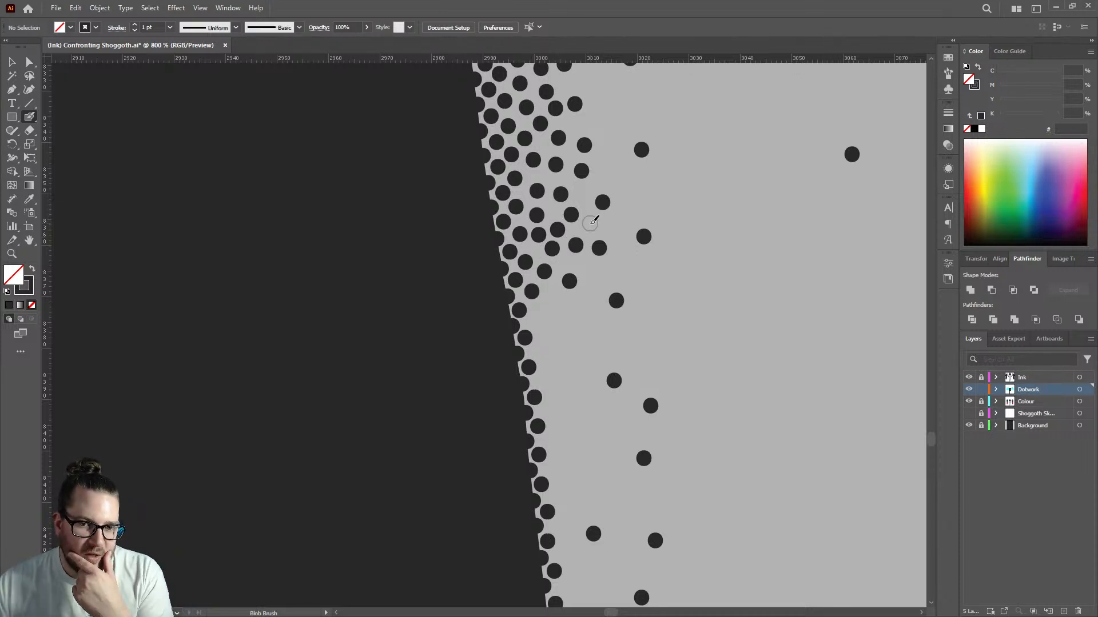
Soften the outer fade beside the lower end of the calf's band with spaced dots, mainly working upward.
{"action": "left_click", "coordinate": [589, 223]}
{"action": "left_click", "coordinate": [580, 192]}
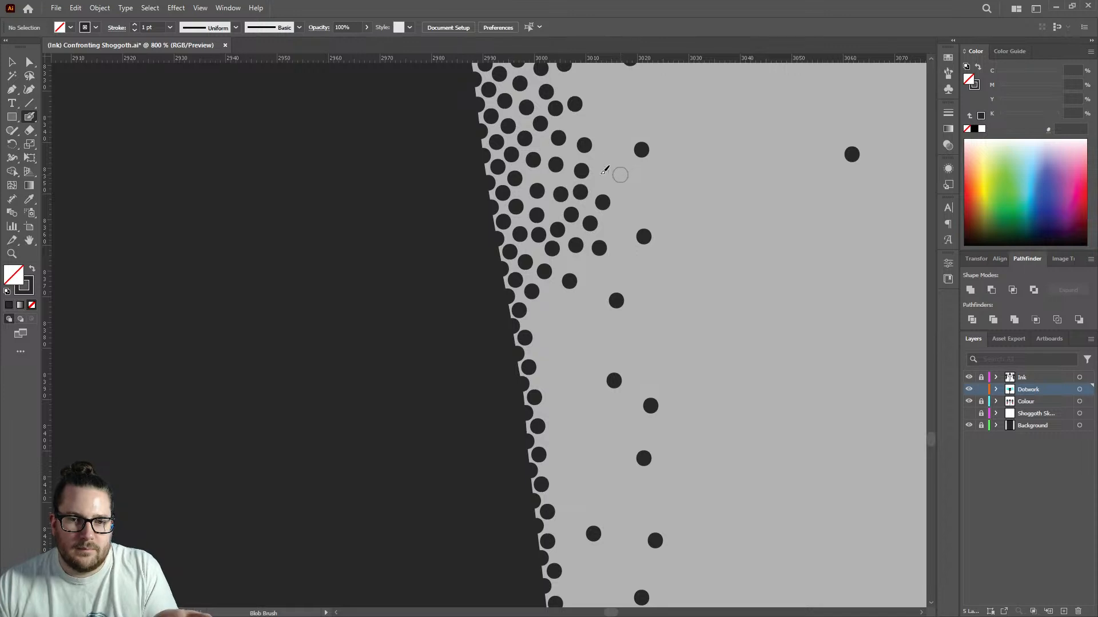
{"action": "left_click", "coordinate": [620, 174]}
{"action": "left_click", "coordinate": [605, 119]}
{"action": "scroll", "coordinate": [611, 224], "scroll_direction": "up", "scroll_amount": 3}
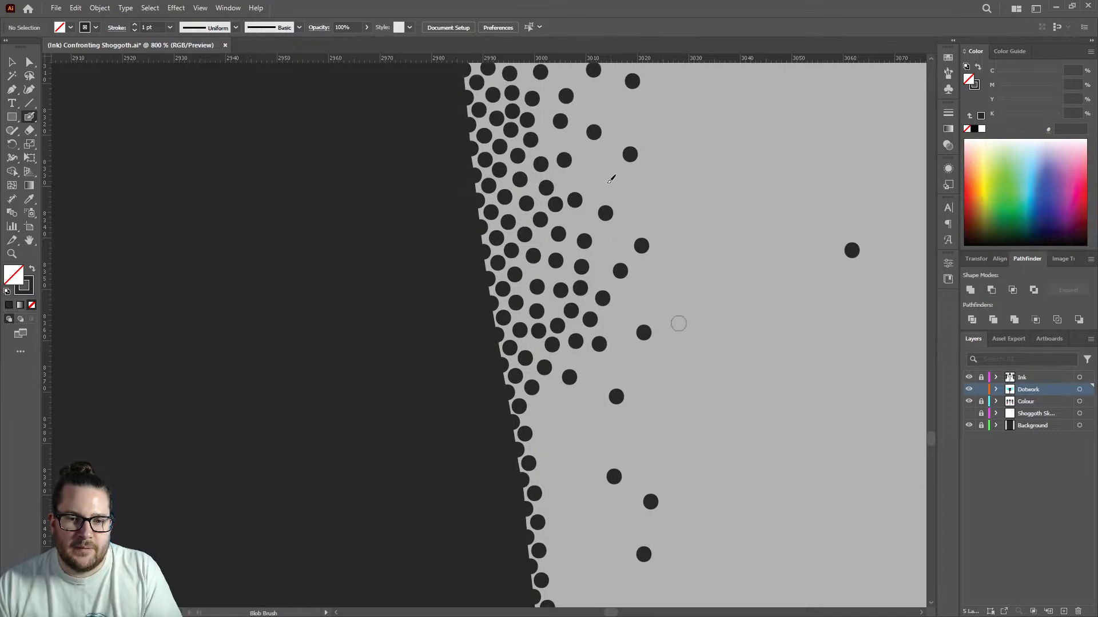
{"action": "left_click", "coordinate": [597, 176]}
{"action": "scroll", "coordinate": [656, 274], "scroll_direction": "down", "scroll_amount": 2}
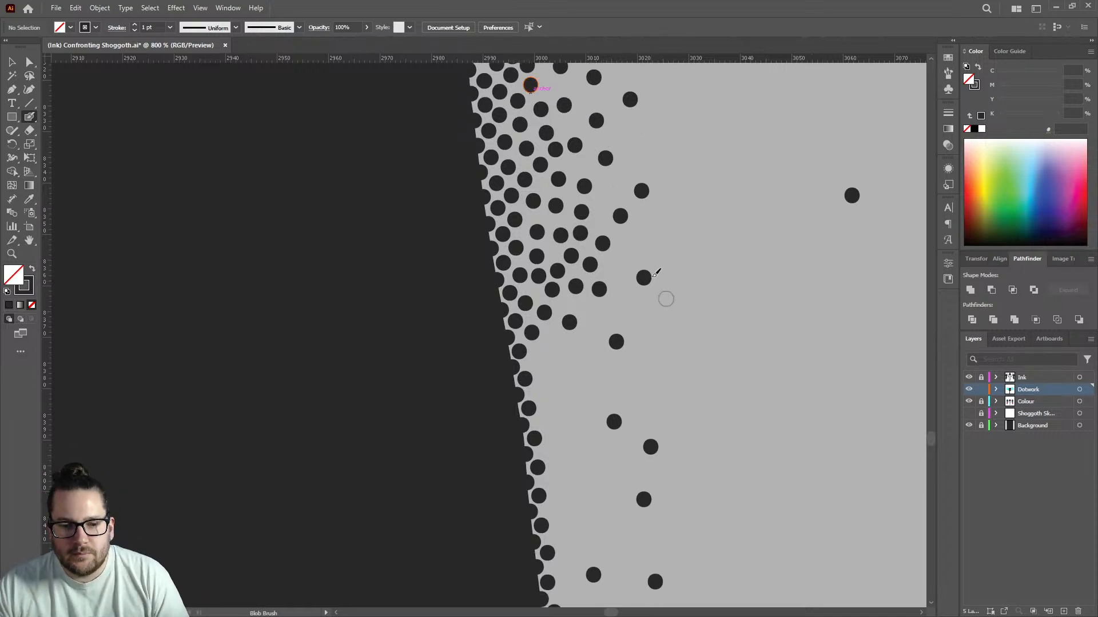
{"action": "left_click", "coordinate": [614, 265]}
{"action": "left_click", "coordinate": [645, 317]}
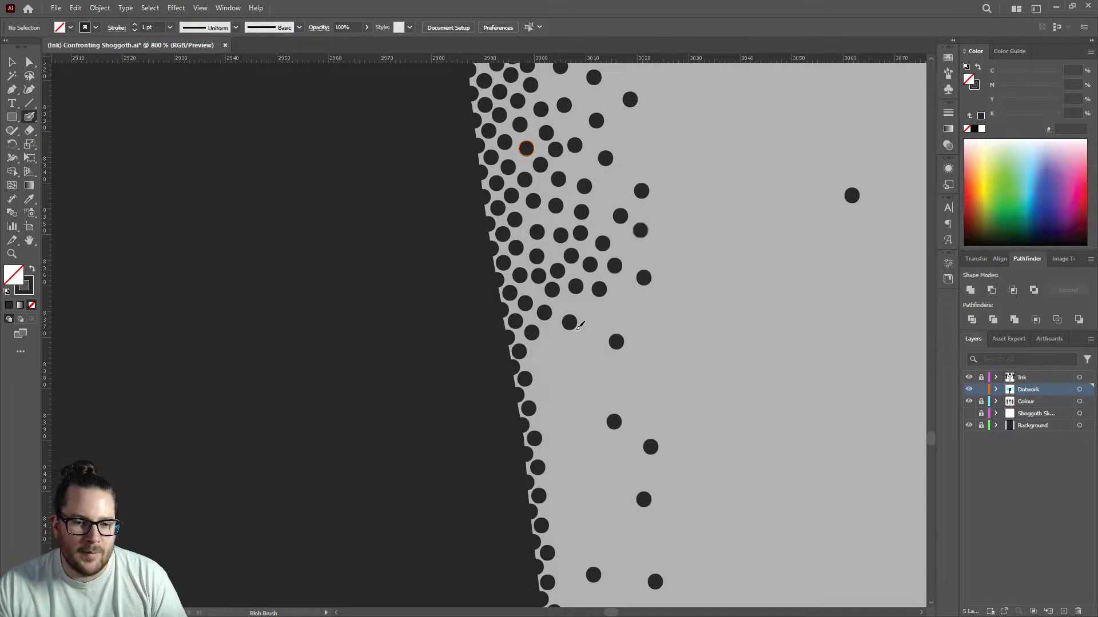
Taper the band's blunt lower end with dots running diagonally from the calf's edge row out to the scattered fade.
{"action": "scroll", "coordinate": [555, 350], "scroll_direction": "up", "scroll_amount": 2}
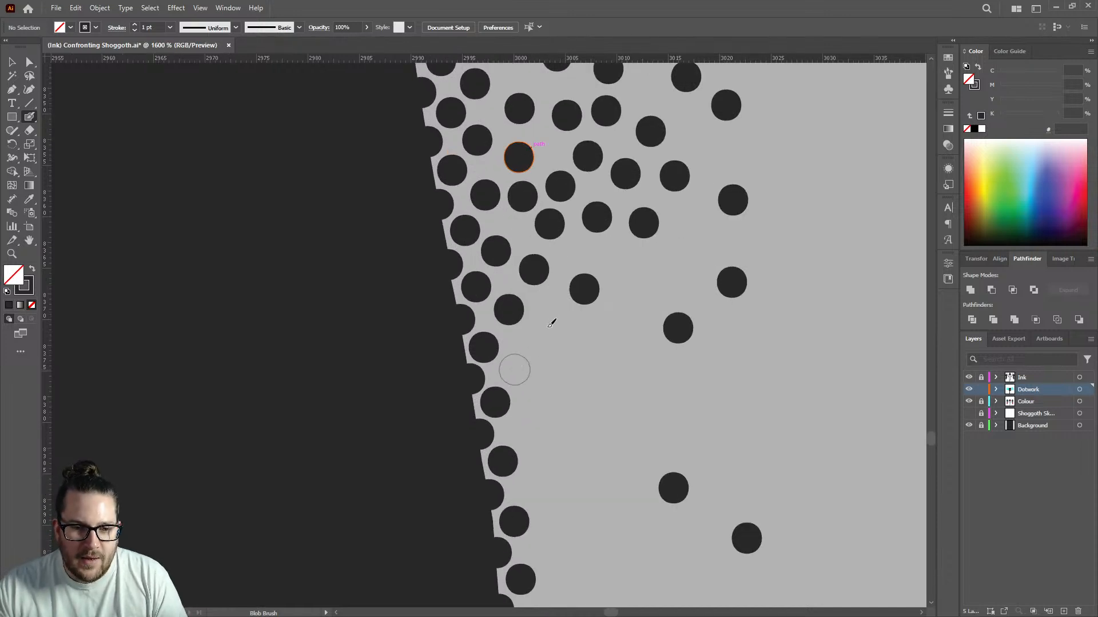
{"action": "left_click", "coordinate": [514, 370]}
{"action": "left_click", "coordinate": [545, 335]}
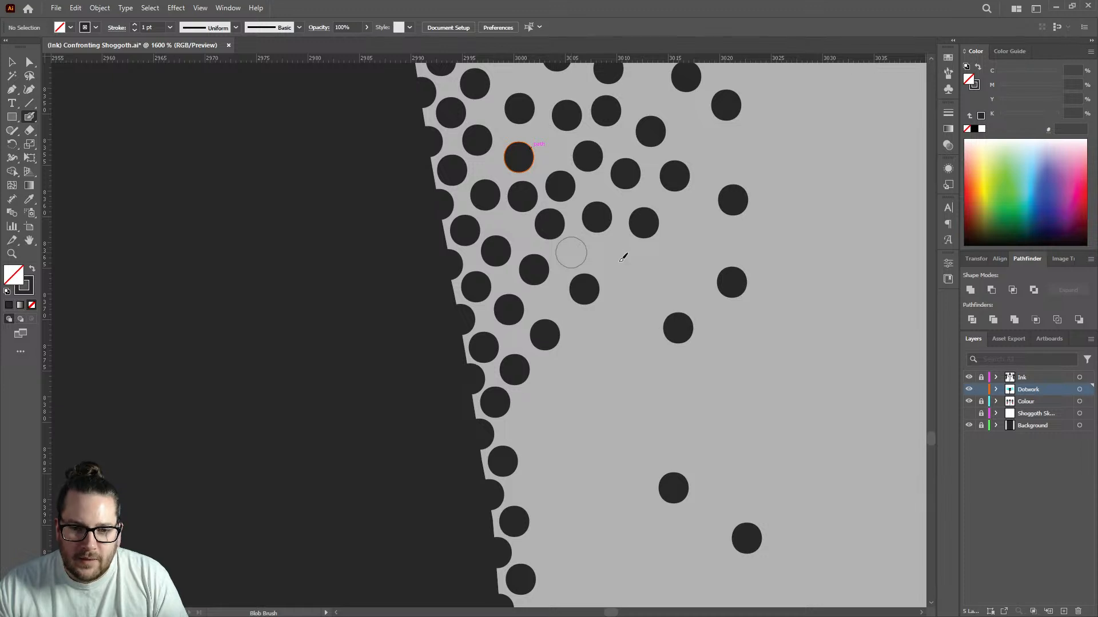
{"action": "left_click", "coordinate": [618, 261]}
{"action": "left_click", "coordinate": [593, 355]}
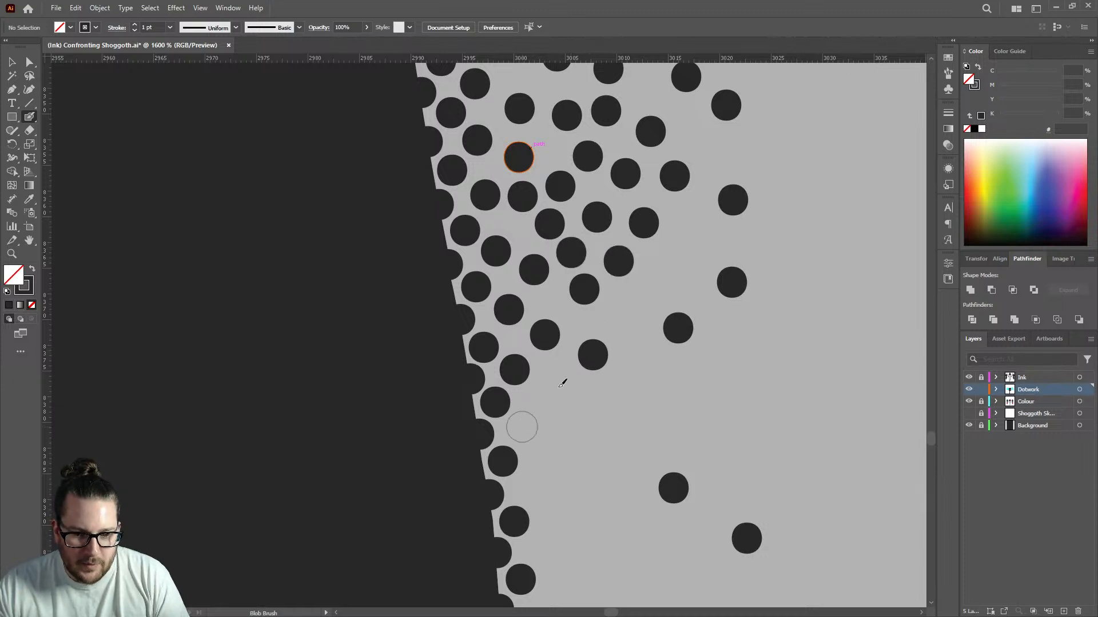
{"action": "left_click", "coordinate": [557, 386]}
{"action": "left_click", "coordinate": [628, 311]}
{"action": "left_click", "coordinate": [682, 252]}
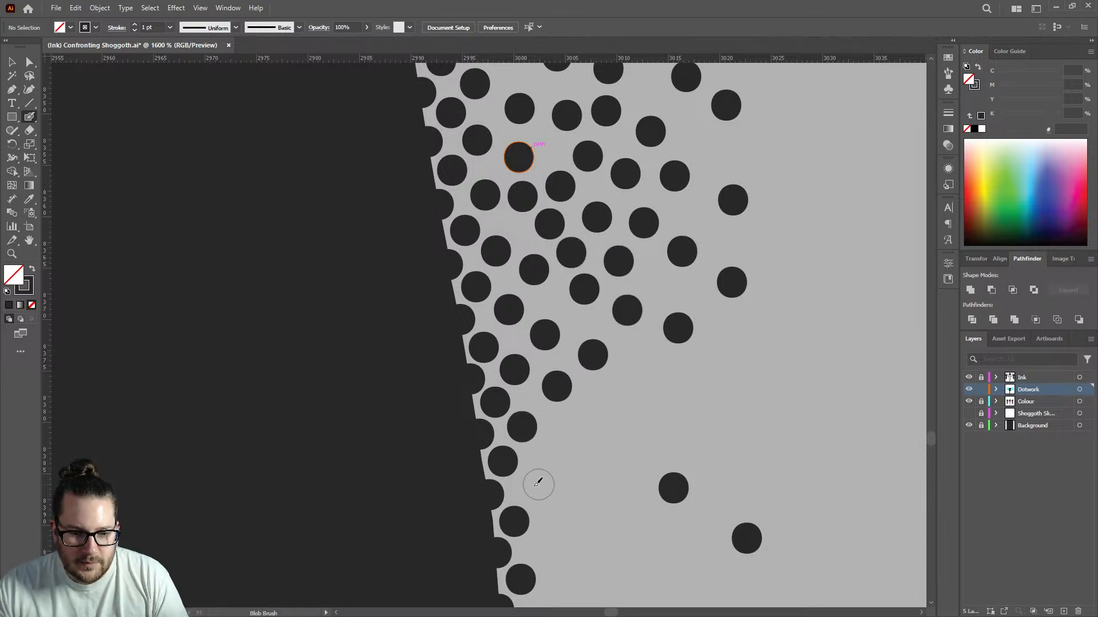
Extend the taper down the calf's edge with two more short diagonal rows of spaced dots.
{"action": "left_click", "coordinate": [533, 485]}
{"action": "left_click", "coordinate": [574, 439]}
{"action": "left_click", "coordinate": [631, 376]}
{"action": "scroll", "coordinate": [569, 480], "scroll_direction": "down", "scroll_amount": 1}
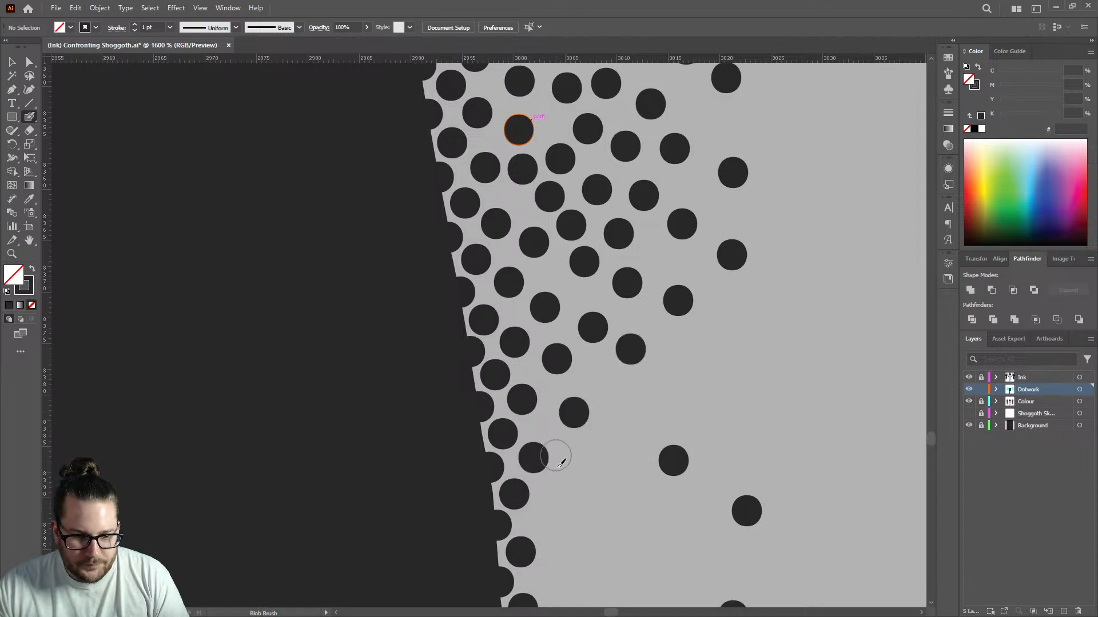
{"action": "scroll", "coordinate": [559, 461], "scroll_direction": "down", "scroll_amount": 2}
{"action": "left_click", "coordinate": [543, 448]}
{"action": "left_click", "coordinate": [576, 420]}
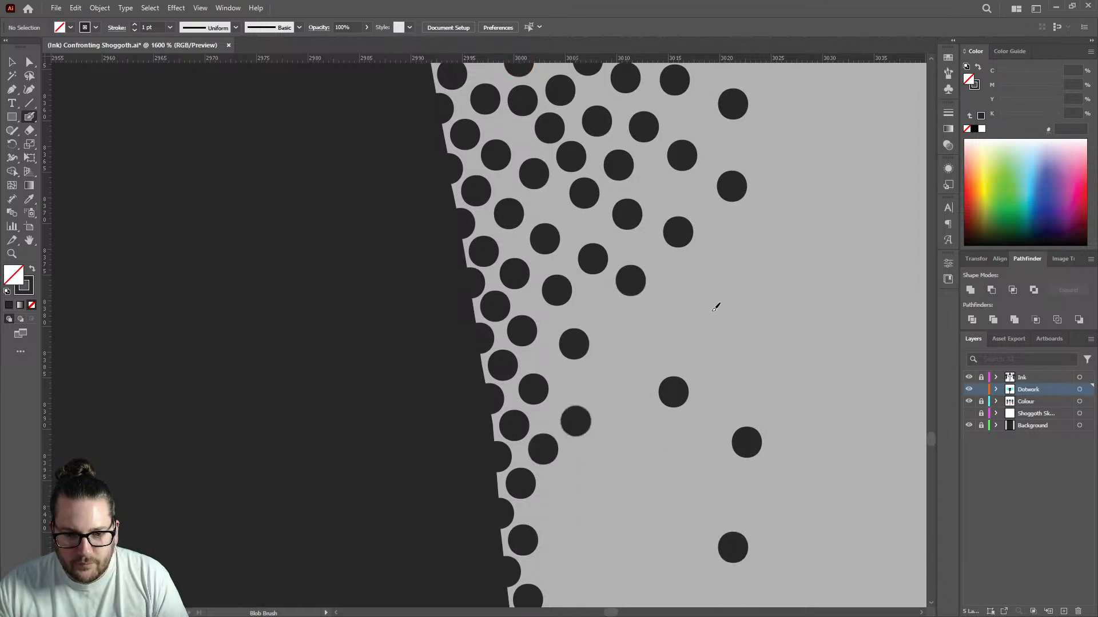
Add dots between the extended band and the stray outer dots, plus one beside the edge row and one in the band's gap.
{"action": "left_click", "coordinate": [713, 311]}
{"action": "left_click", "coordinate": [626, 360]}
{"action": "left_click", "coordinate": [548, 511]}
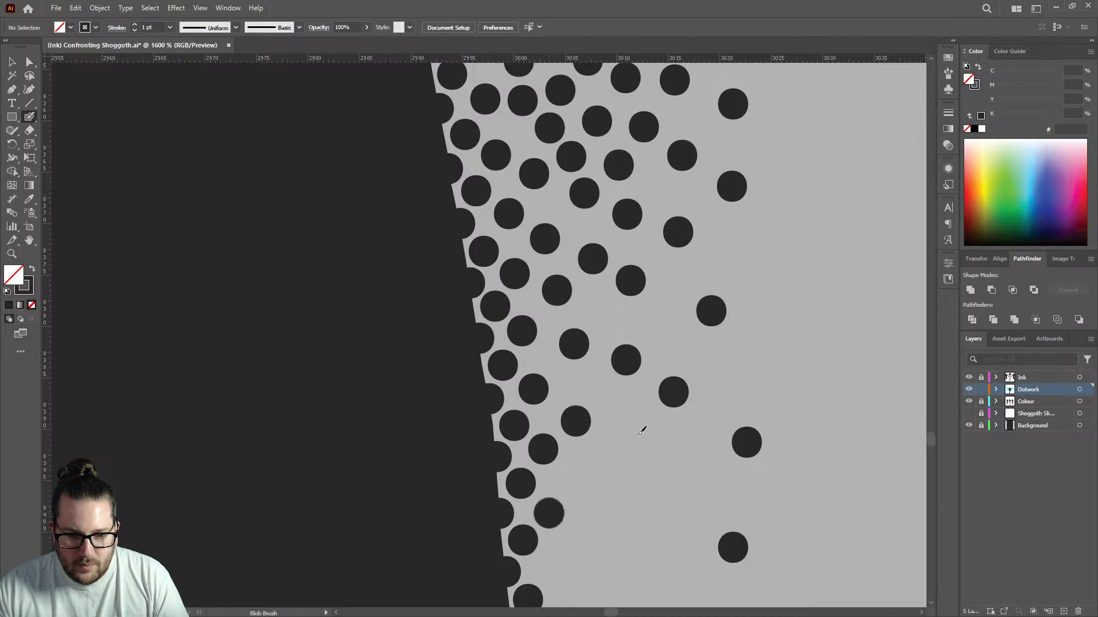
{"action": "left_click", "coordinate": [606, 461]}
{"action": "left_click", "coordinate": [612, 412]}
{"action": "left_click", "coordinate": [576, 379]}
{"action": "scroll", "coordinate": [625, 377], "scroll_direction": "down", "scroll_amount": 4}
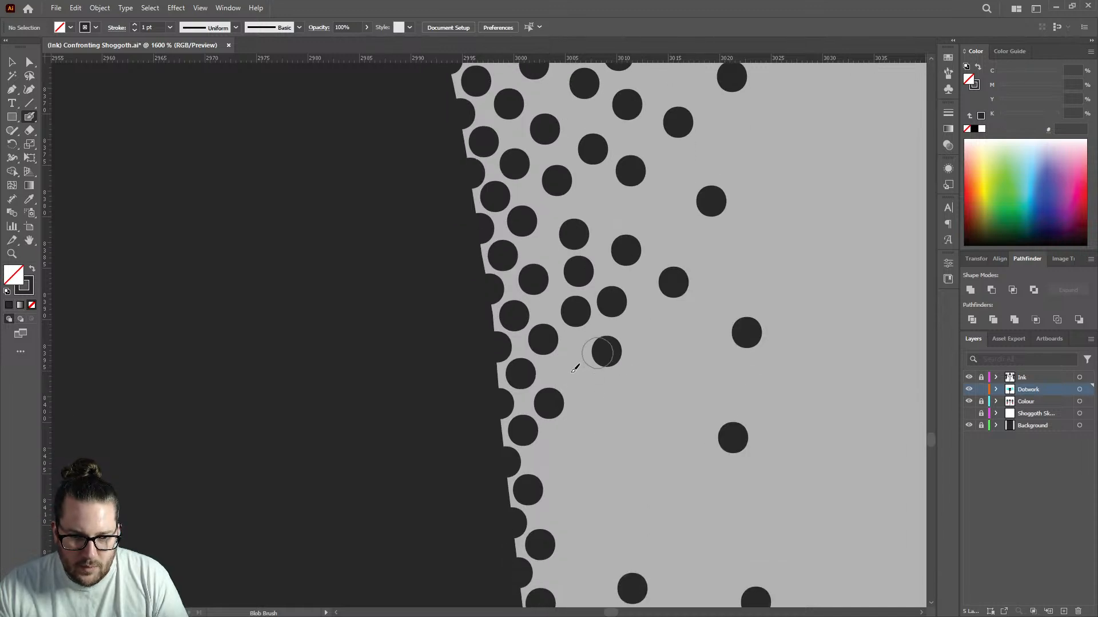
Carry the dots farther down beside the edge row, then spread them outward and fill the light spots in the fade above.
{"action": "left_click", "coordinate": [571, 369]}
{"action": "left_click", "coordinate": [547, 460]}
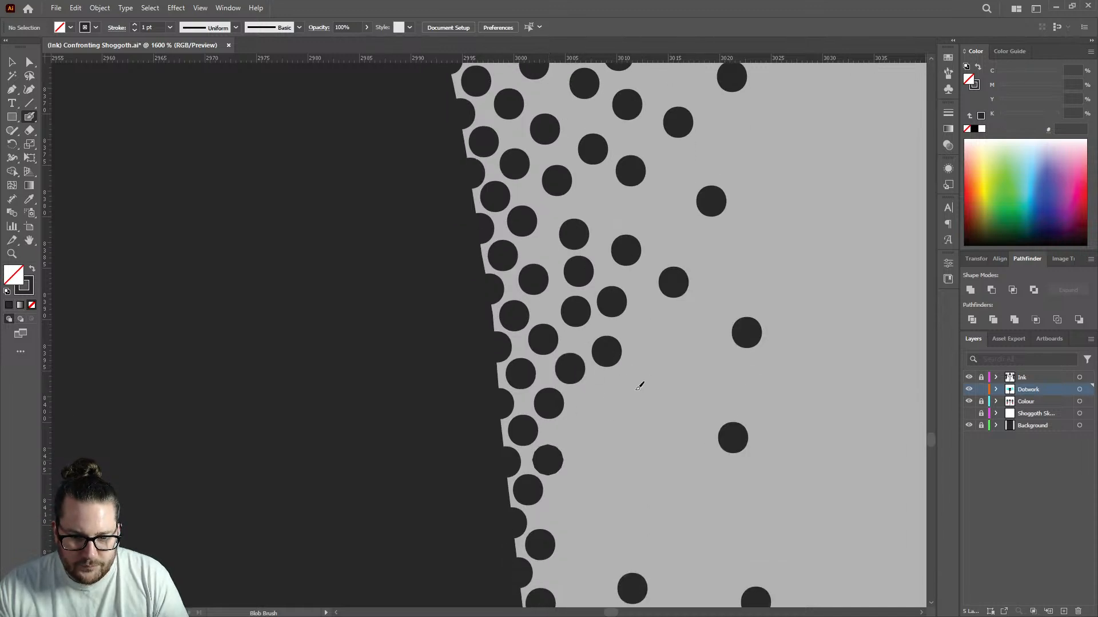
{"action": "left_click", "coordinate": [612, 411]}
{"action": "left_click", "coordinate": [667, 357]}
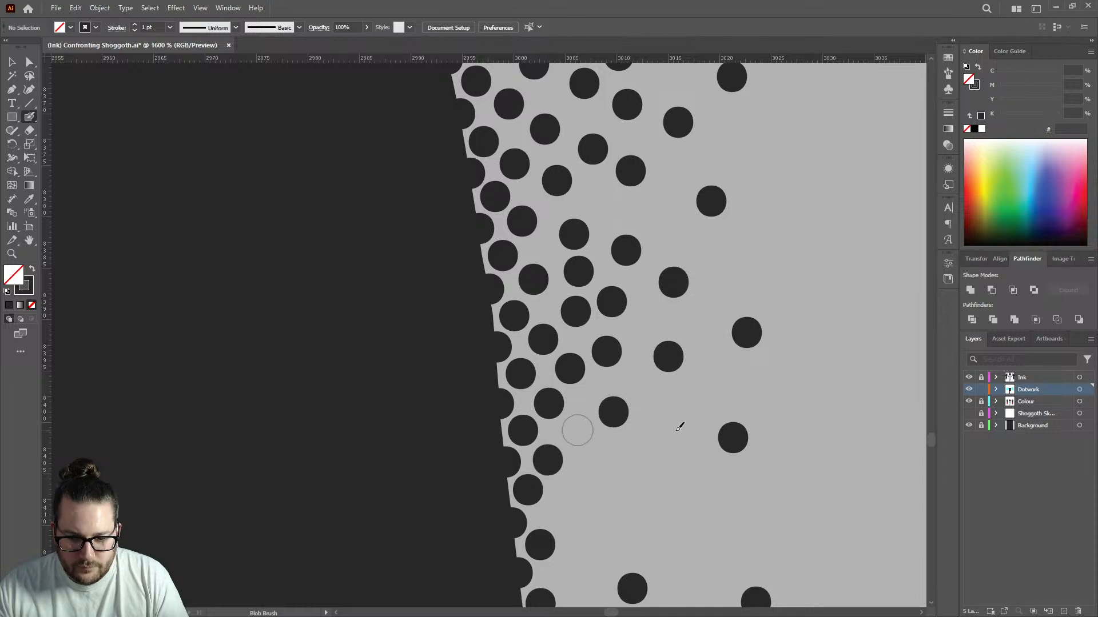
{"action": "left_click", "coordinate": [680, 422]}
{"action": "left_click", "coordinate": [707, 313]}
{"action": "left_click", "coordinate": [780, 208]}
{"action": "left_click", "coordinate": [649, 204]}
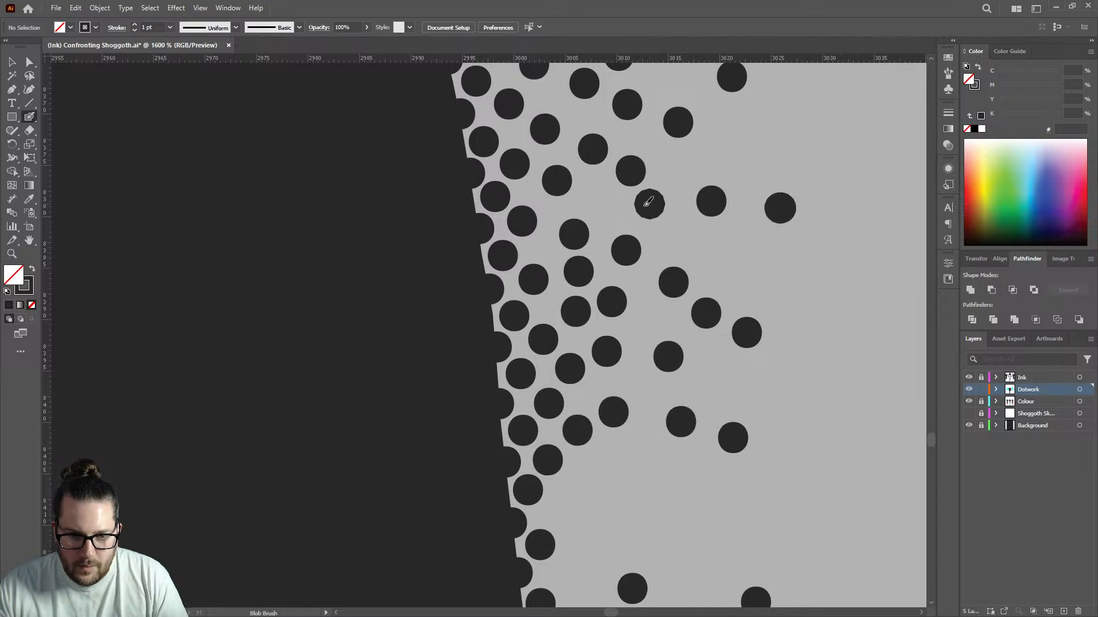
{"action": "left_click", "coordinate": [595, 197]}
Lengthen the band's lower tip with a diagonal row of dots and thicken the area just outside it.
{"action": "scroll", "coordinate": [548, 297], "scroll_direction": "down", "scroll_amount": 3}
{"action": "left_click", "coordinate": [560, 416]}
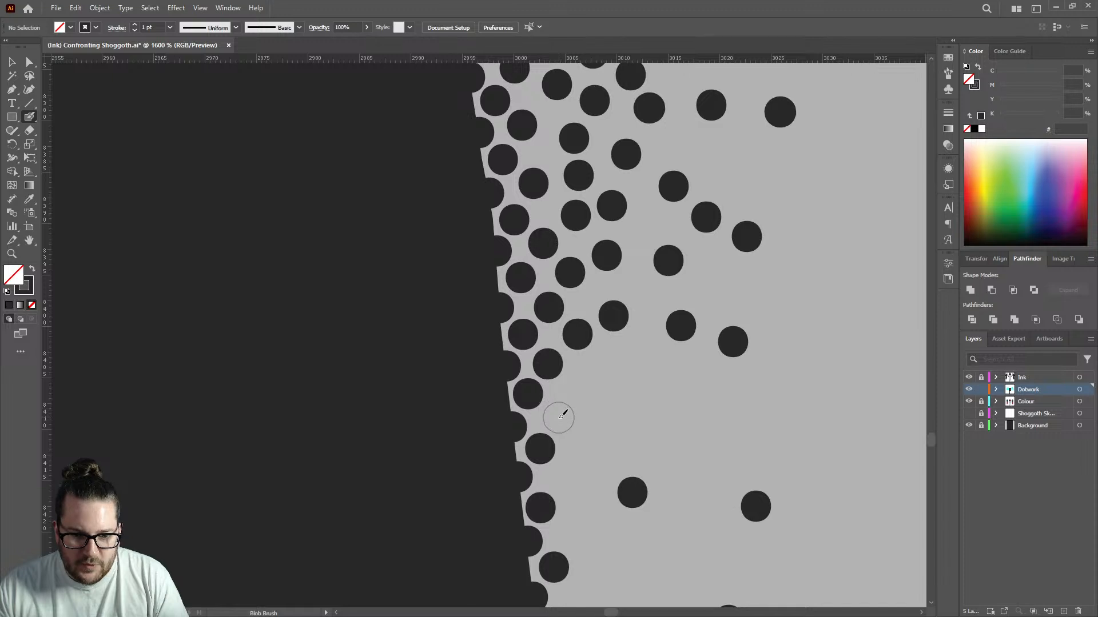
{"action": "left_click", "coordinate": [589, 379]}
{"action": "left_click", "coordinate": [635, 356]}
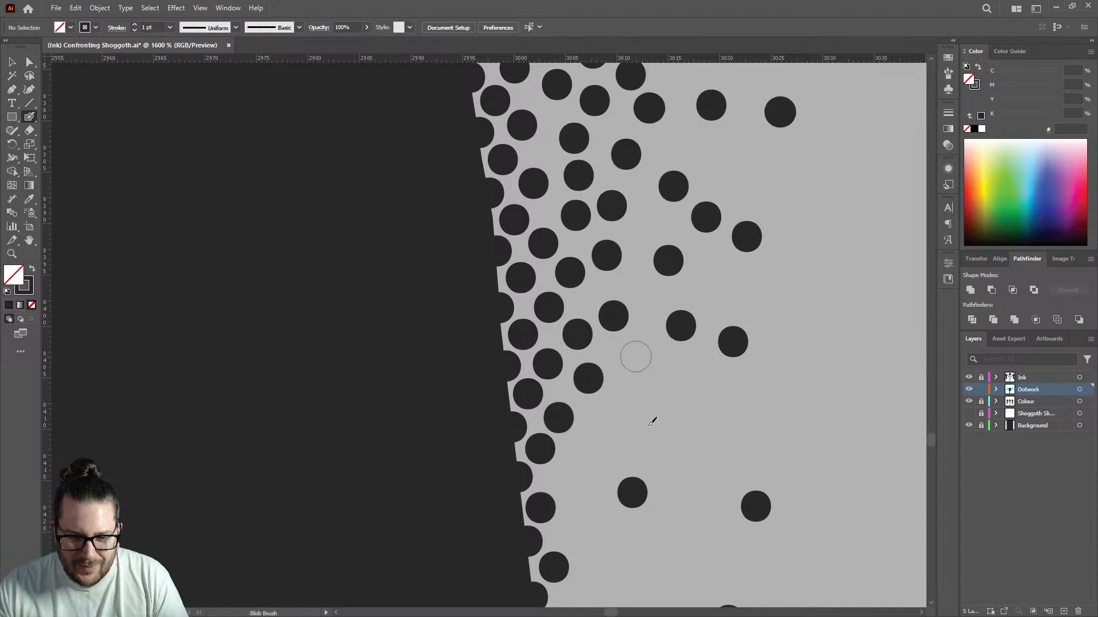
{"action": "left_click", "coordinate": [649, 425]}
{"action": "left_click", "coordinate": [598, 413]}
{"action": "key", "text": "ctrl+e"}
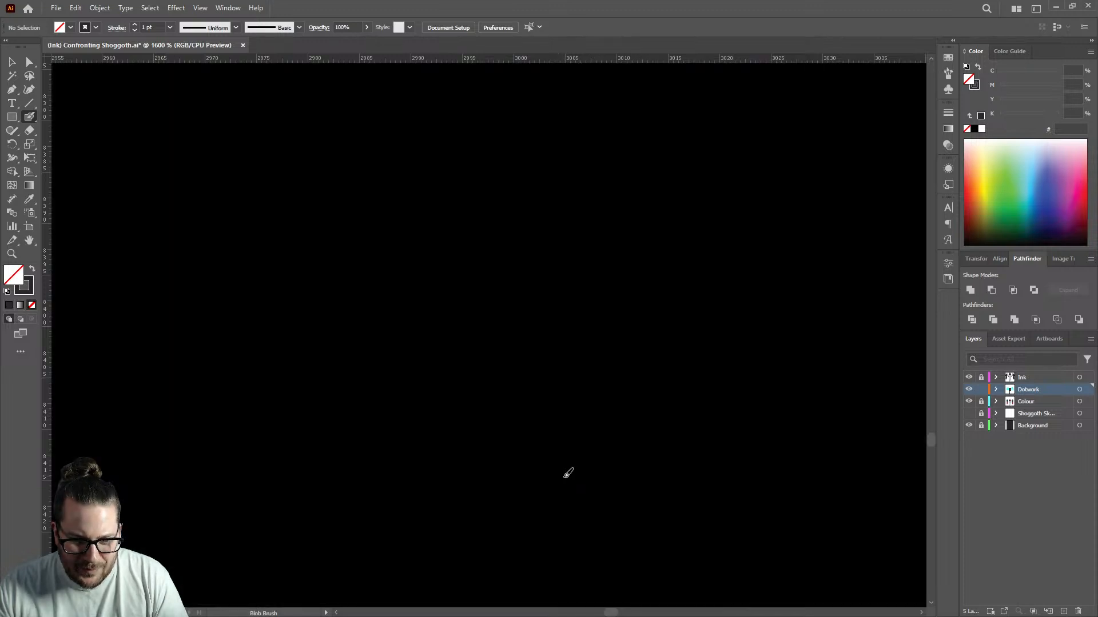
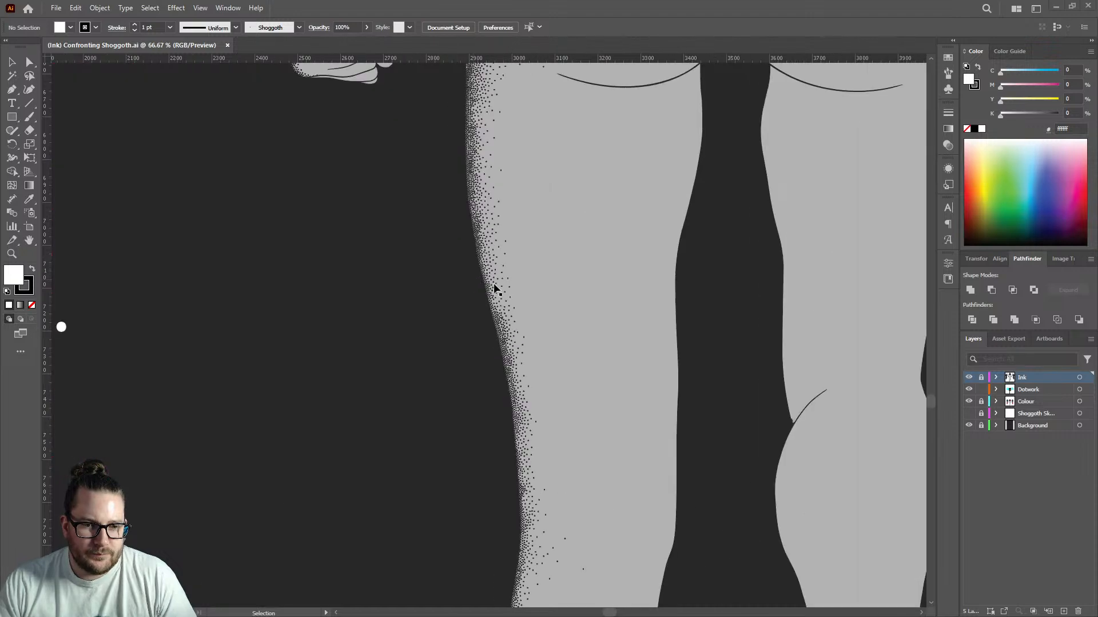
Check the whole leg's shading, then make Dotwork the active layer and ready the Blob Brush with an existing dot's appearance.
{"action": "scroll", "coordinate": [527, 286], "scroll_direction": "down", "scroll_amount": 2}
{"action": "scroll", "coordinate": [534, 282], "scroll_direction": "down", "scroll_amount": 2}
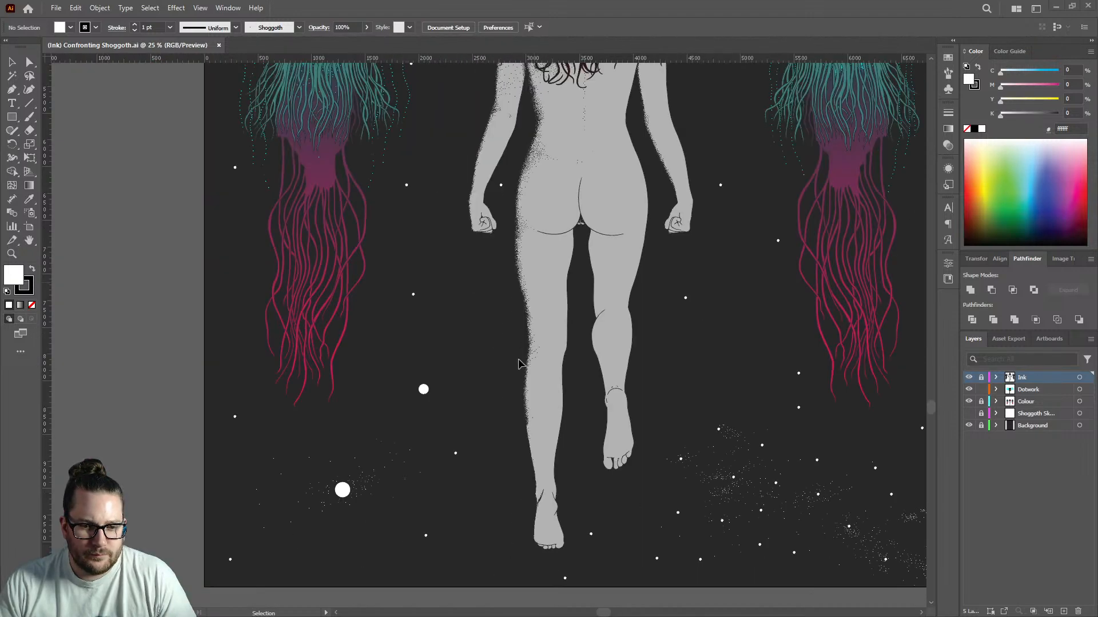
{"action": "scroll", "coordinate": [530, 320], "scroll_direction": "up", "scroll_amount": 3}
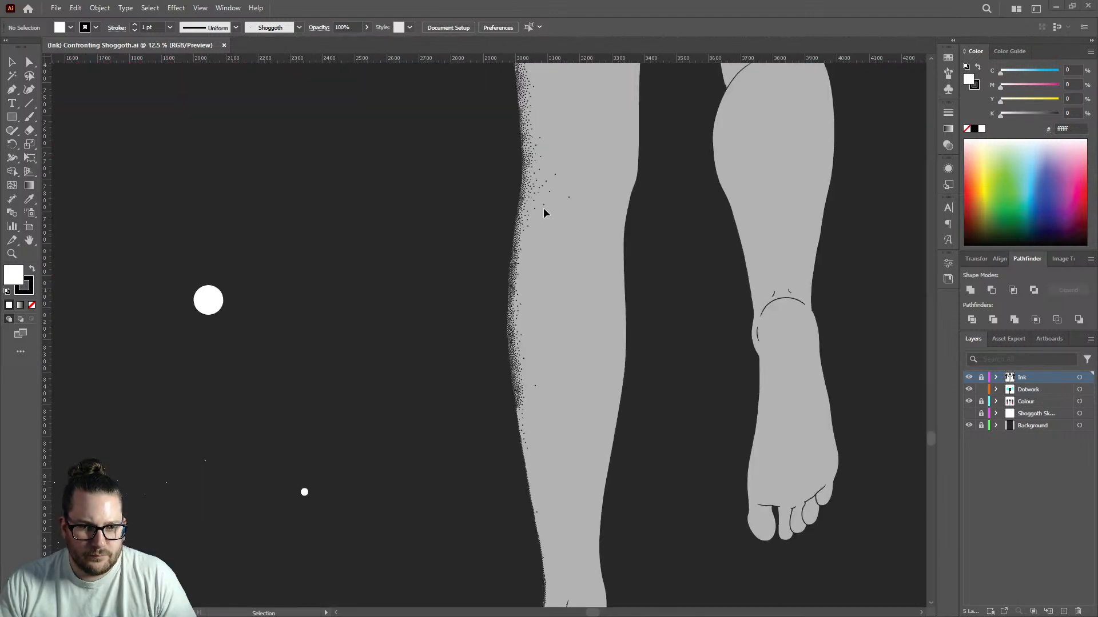
{"action": "scroll", "coordinate": [533, 324], "scroll_direction": "down", "scroll_amount": 1}
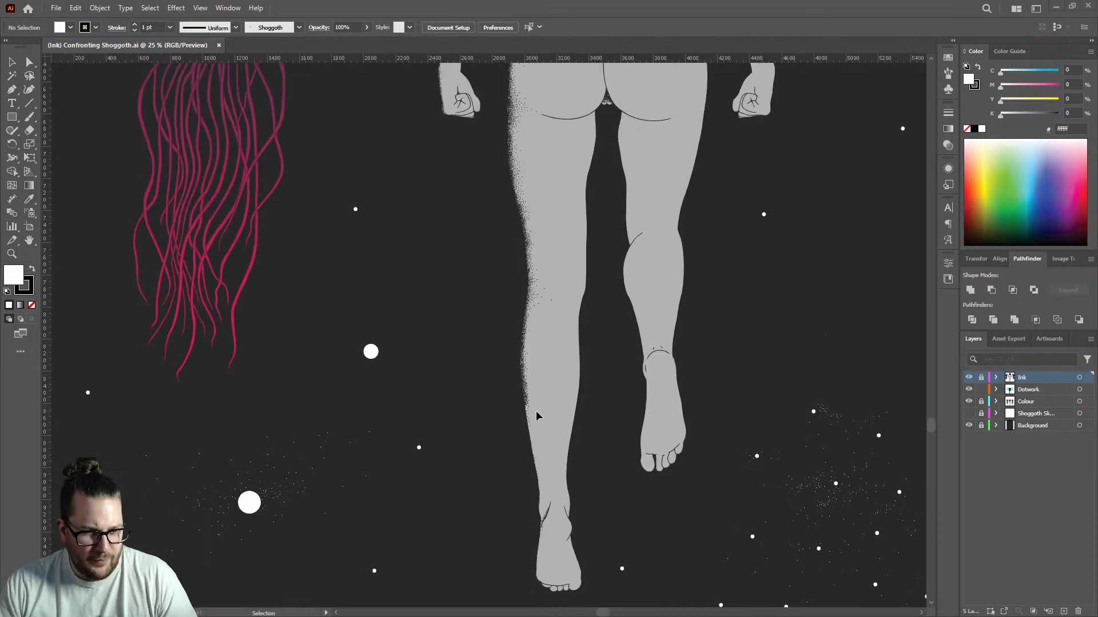
{"action": "scroll", "coordinate": [534, 407], "scroll_direction": "up", "scroll_amount": 10}
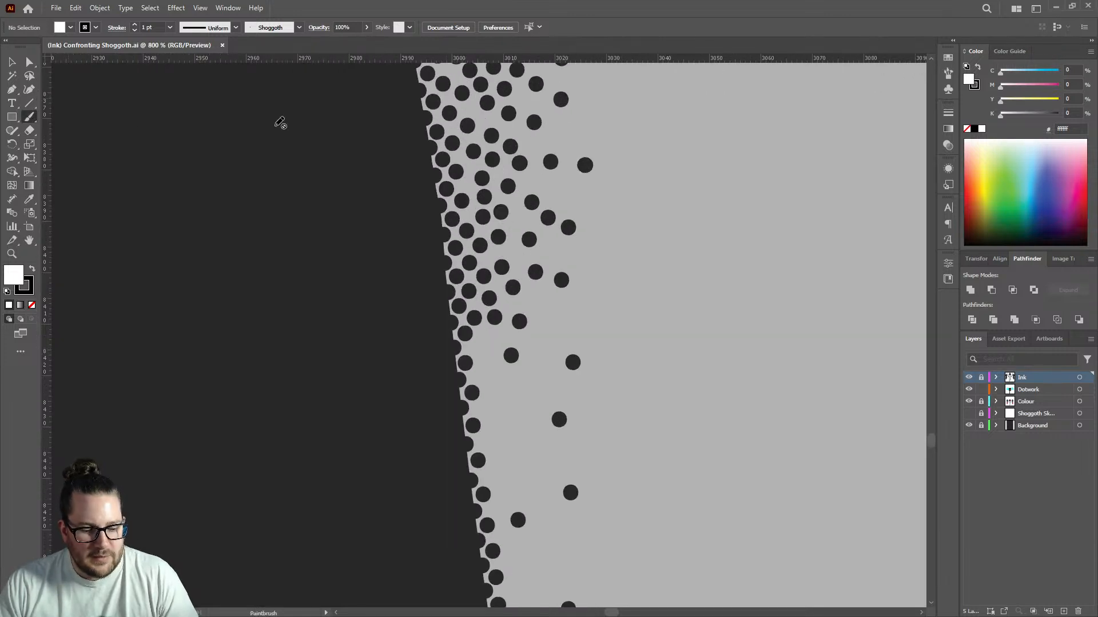
{"action": "key", "text": "shift+b"}
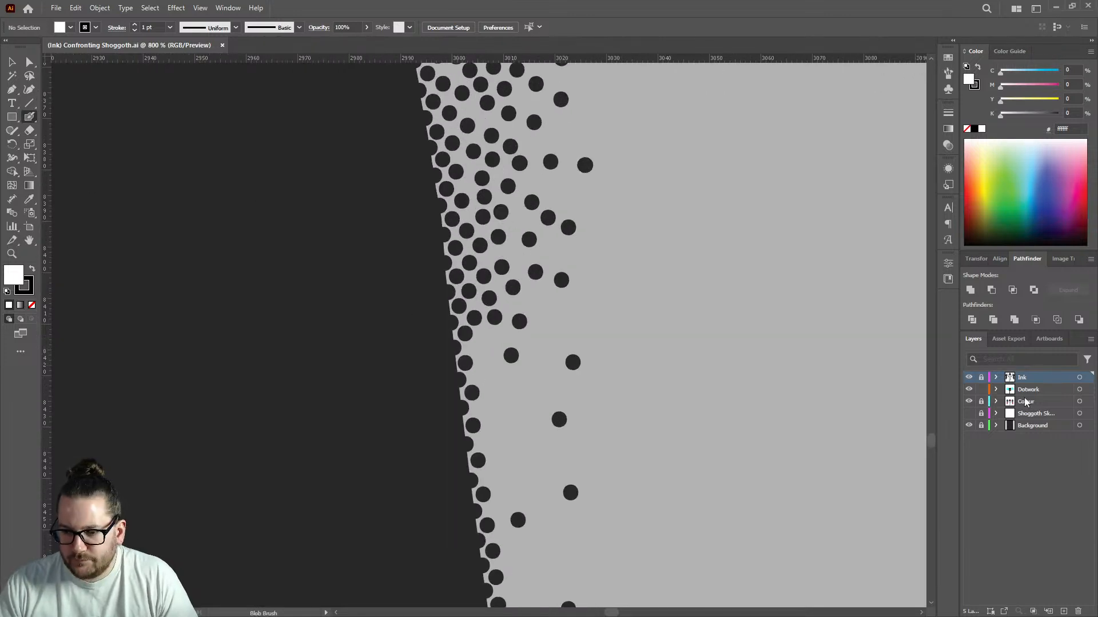
{"action": "left_click", "coordinate": [1042, 393]}
{"action": "key", "text": "v"}
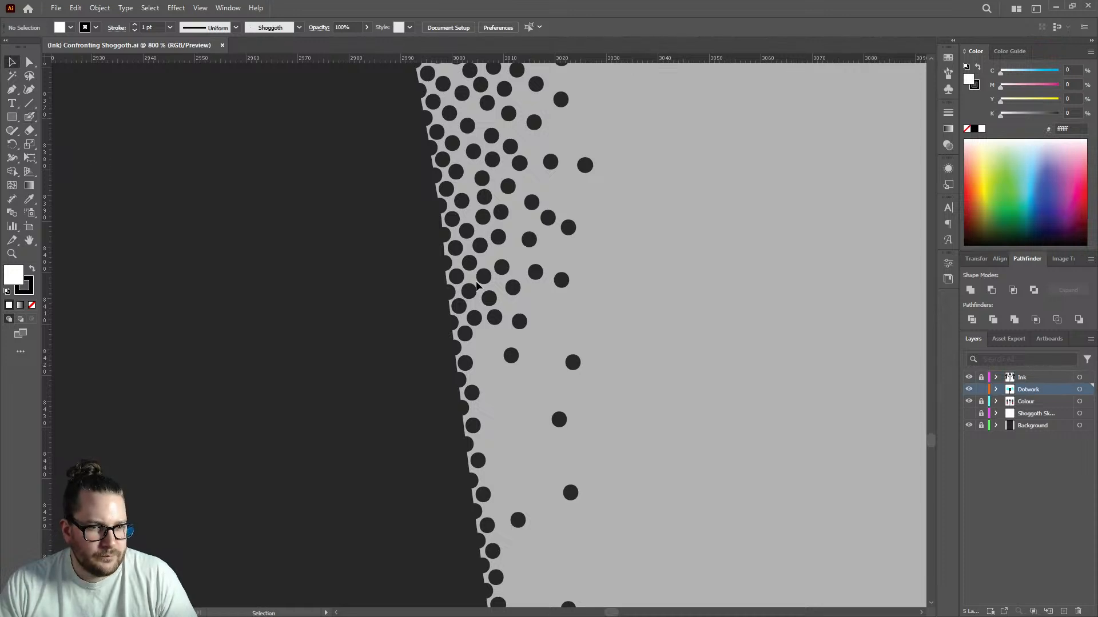
{"action": "left_click", "coordinate": [530, 240]}
{"action": "key", "text": "shift+b"}
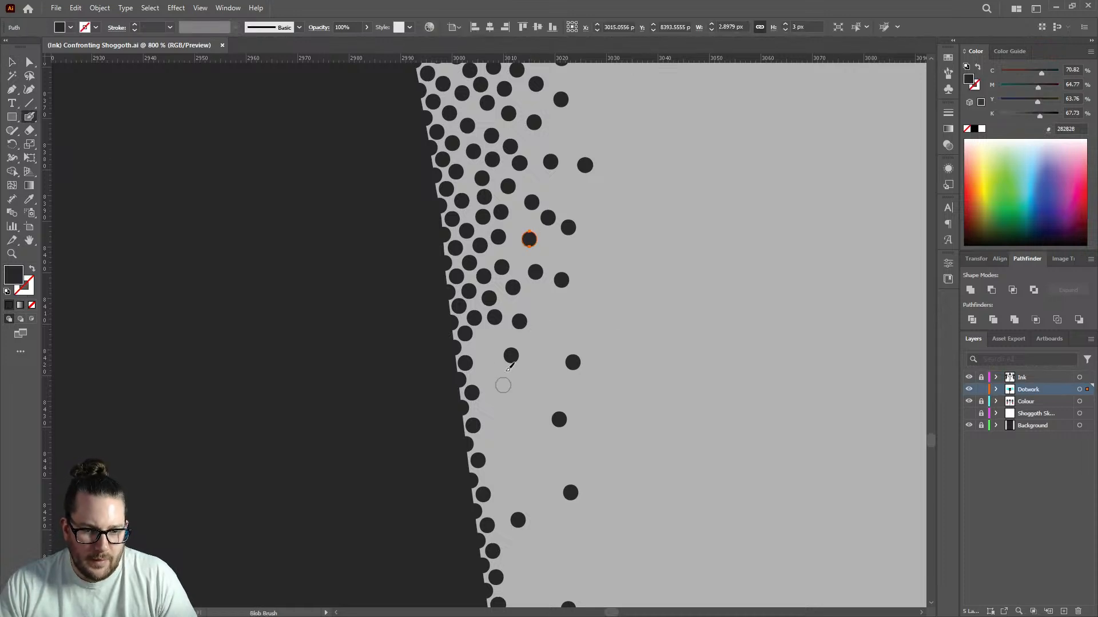
Continue the dots down beside the edge row below the band, with two looser dots farther out.
{"action": "left_click", "coordinate": [483, 346]}
{"action": "left_click", "coordinate": [483, 372]}
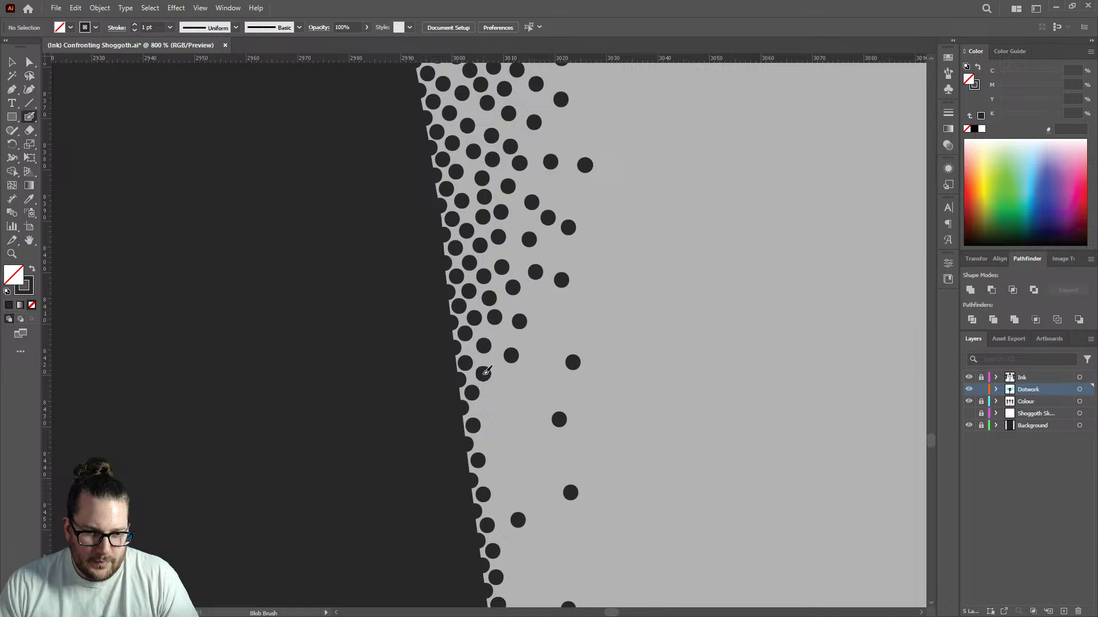
{"action": "left_click", "coordinate": [485, 406]}
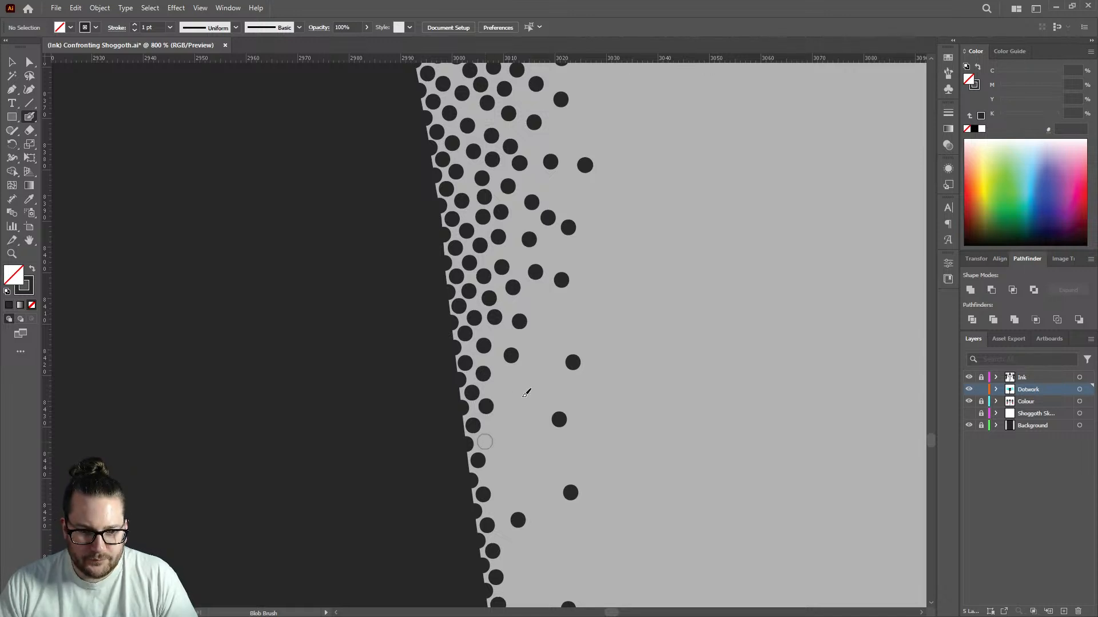
{"action": "left_click", "coordinate": [485, 442]}
{"action": "left_click", "coordinate": [525, 392]}
{"action": "left_click", "coordinate": [507, 452]}
{"action": "left_click", "coordinate": [490, 475]}
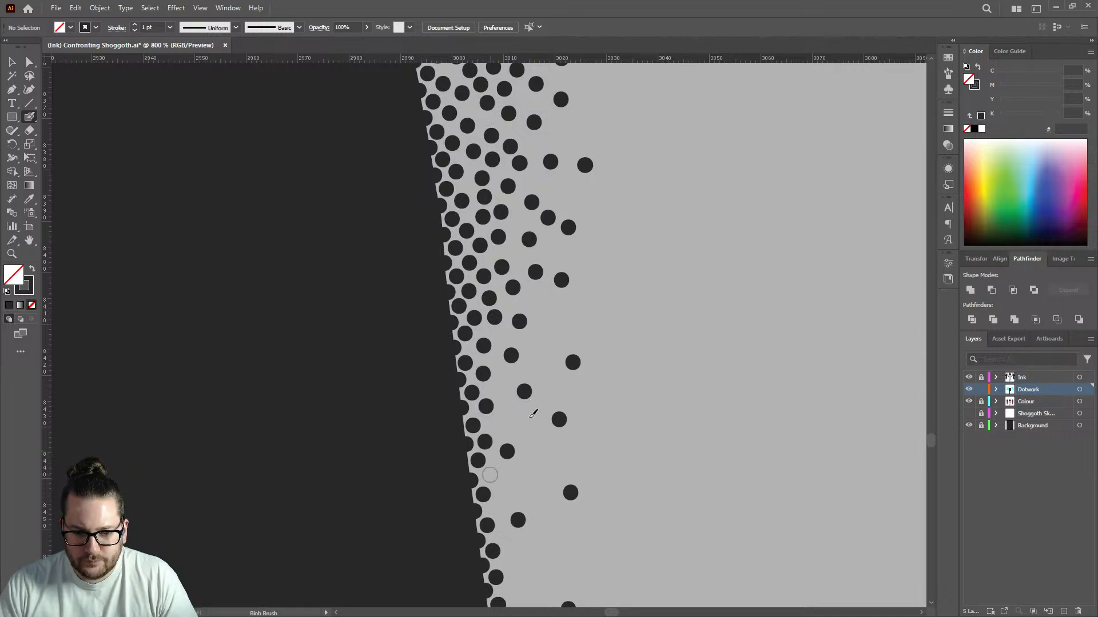
Fill the gaps between the new inner dots and the stray outer dots to soften the fade.
{"action": "left_click", "coordinate": [501, 388]}
{"action": "left_click", "coordinate": [500, 425]}
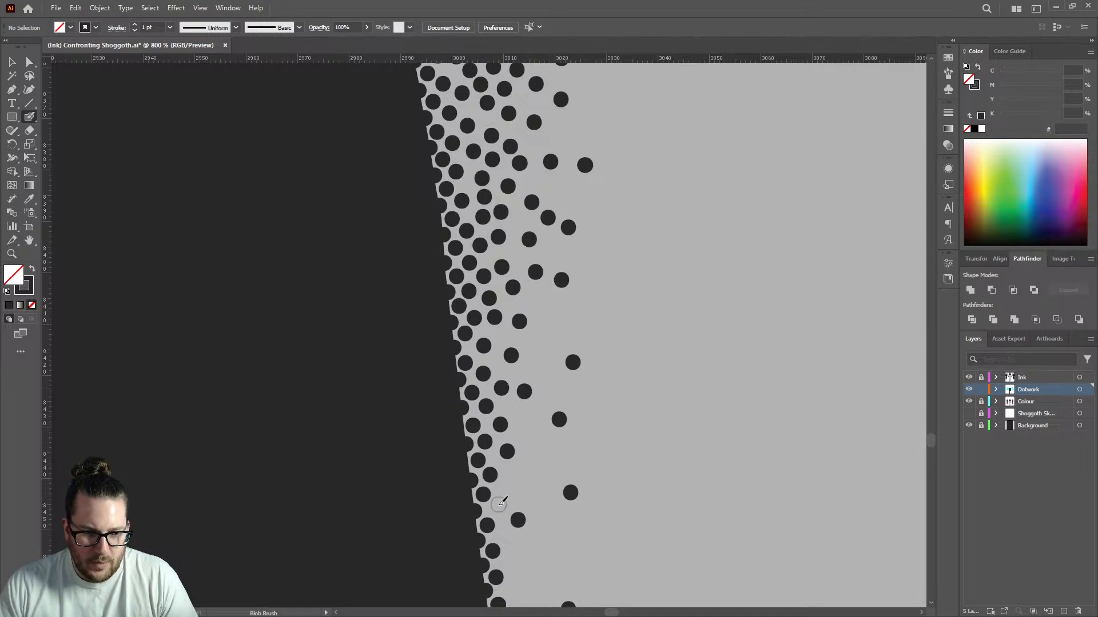
{"action": "left_click", "coordinate": [499, 505]}
{"action": "left_click", "coordinate": [531, 473]}
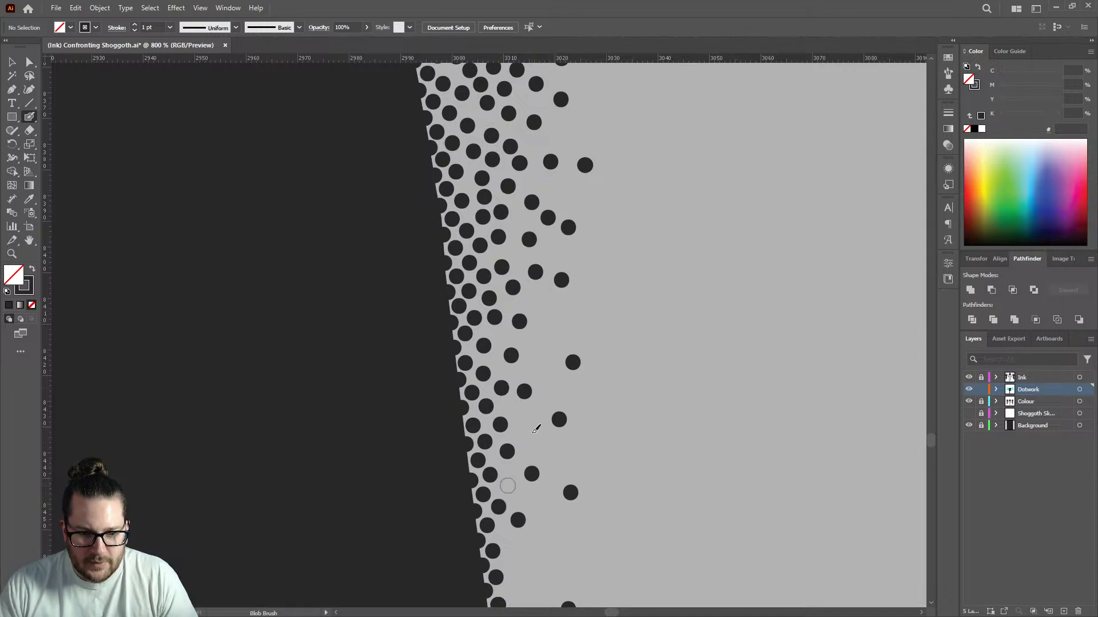
{"action": "left_click", "coordinate": [508, 486]}
{"action": "left_click", "coordinate": [530, 429]}
{"action": "left_click", "coordinate": [541, 350]}
Extend the band farther down with dots beside the edge row, and thicken its outer side with several looser dots.
{"action": "scroll", "coordinate": [528, 377], "scroll_direction": "down", "scroll_amount": 5}
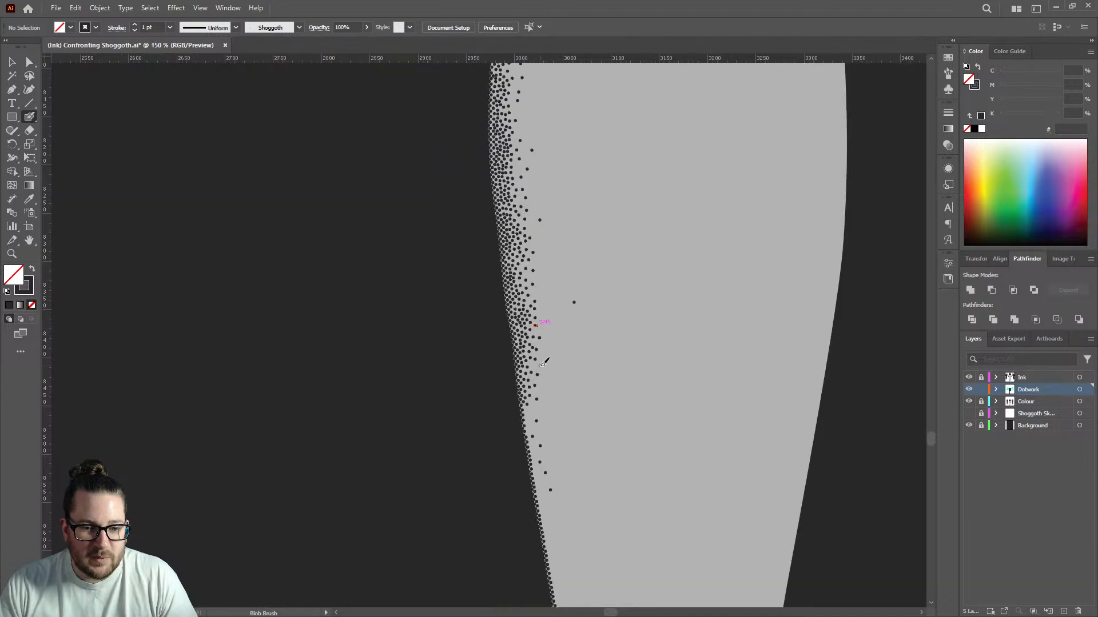
{"action": "scroll", "coordinate": [547, 365], "scroll_direction": "down", "scroll_amount": 3}
{"action": "scroll", "coordinate": [546, 366], "scroll_direction": "up", "scroll_amount": 6}
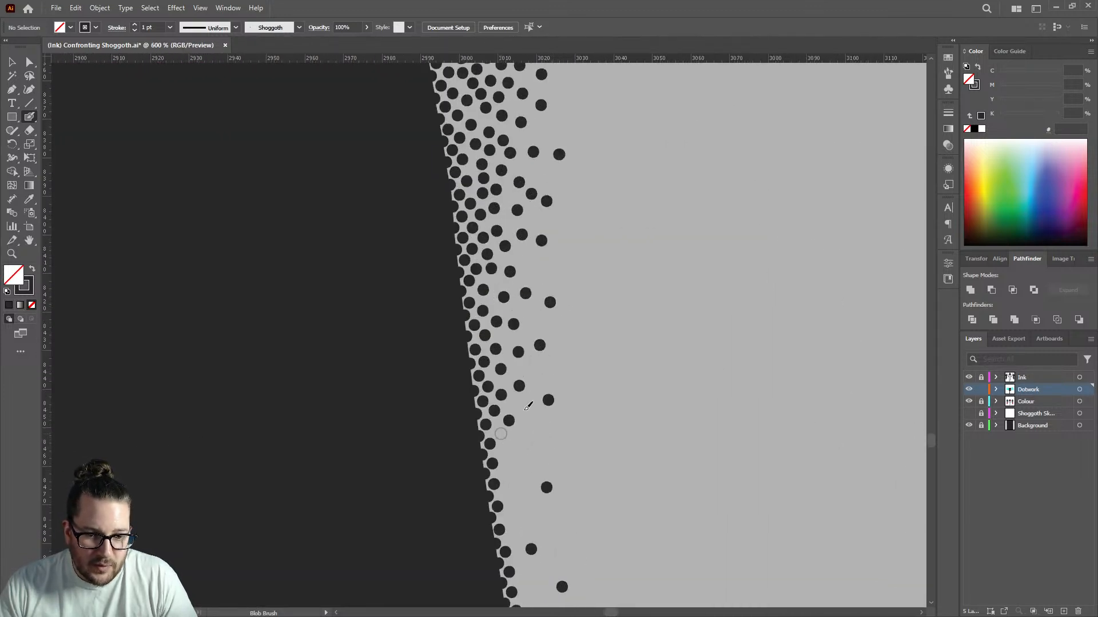
{"action": "left_click", "coordinate": [501, 434]}
{"action": "left_click", "coordinate": [526, 403]}
{"action": "left_click", "coordinate": [501, 453]}
{"action": "left_click", "coordinate": [534, 441]}
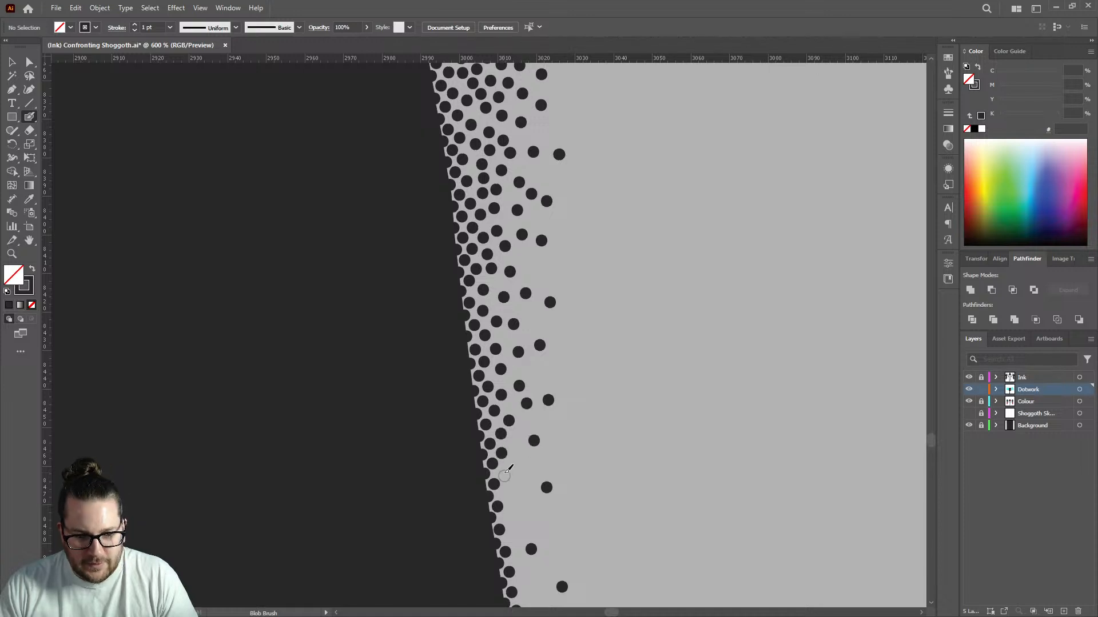
{"action": "left_click", "coordinate": [514, 444]}
{"action": "left_click", "coordinate": [526, 425]}
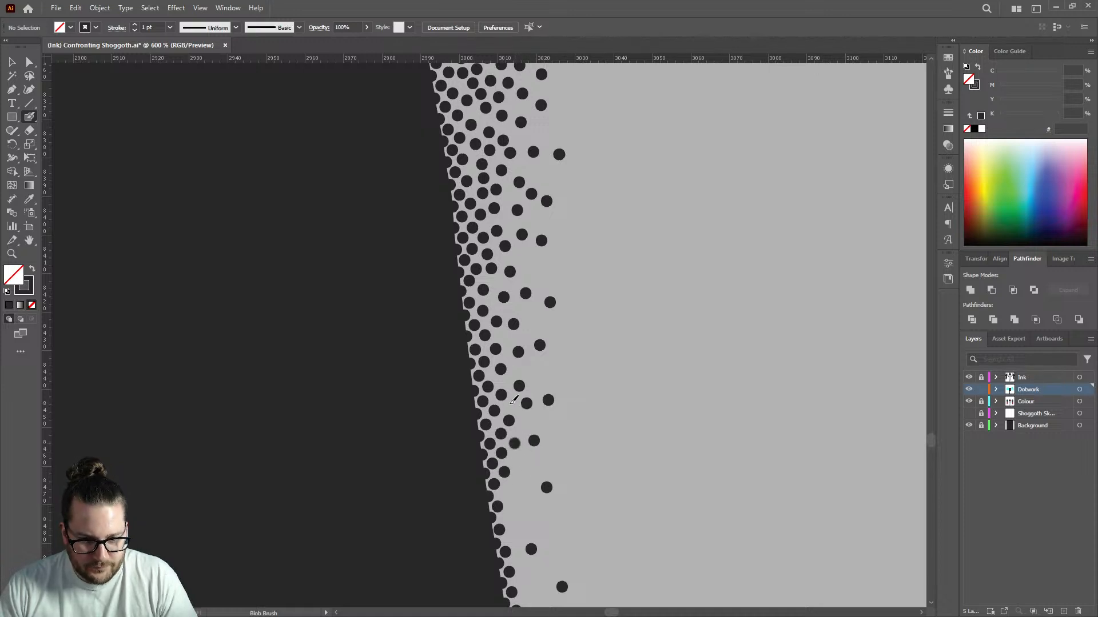
Add single dots in the light spots of the fade above, working upward along its outer side.
{"action": "left_click", "coordinate": [513, 402]}
{"action": "left_click", "coordinate": [537, 377]}
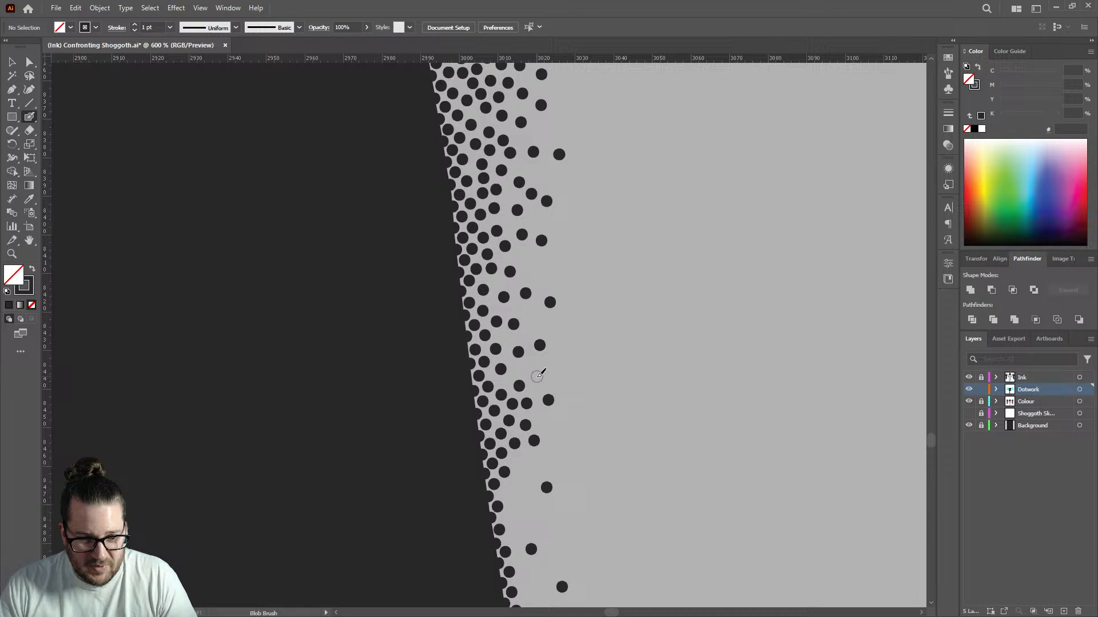
{"action": "left_click", "coordinate": [534, 318]}
{"action": "left_click", "coordinate": [523, 252]}
Lengthen the band's lower end with alternating dots in two staggered rows beside the edge row.
{"action": "left_click", "coordinate": [508, 492]}
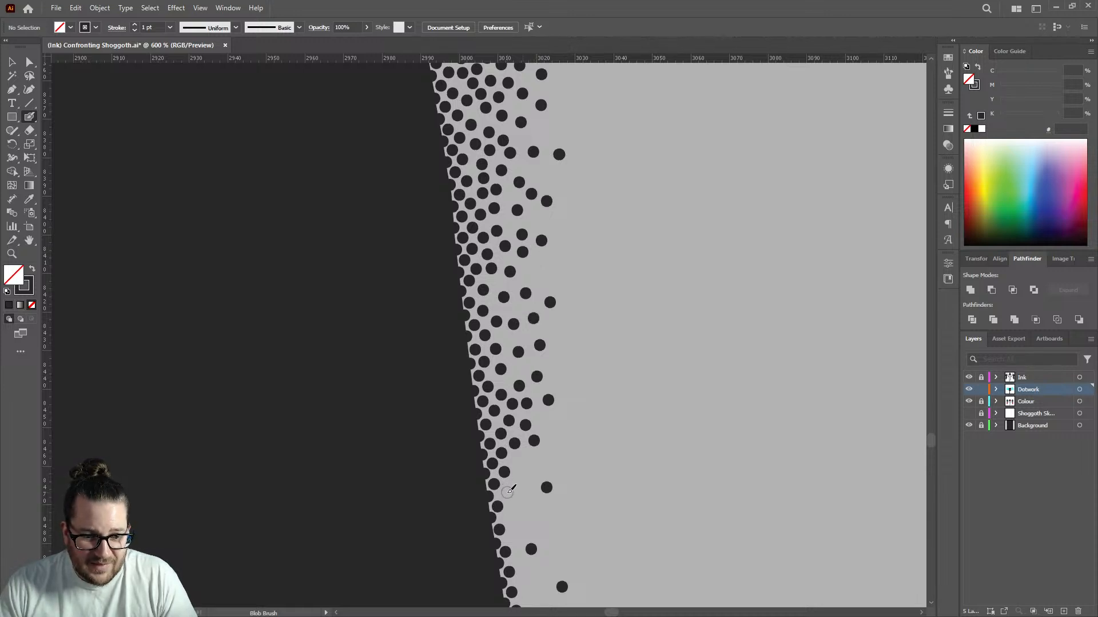
{"action": "left_click", "coordinate": [515, 459]}
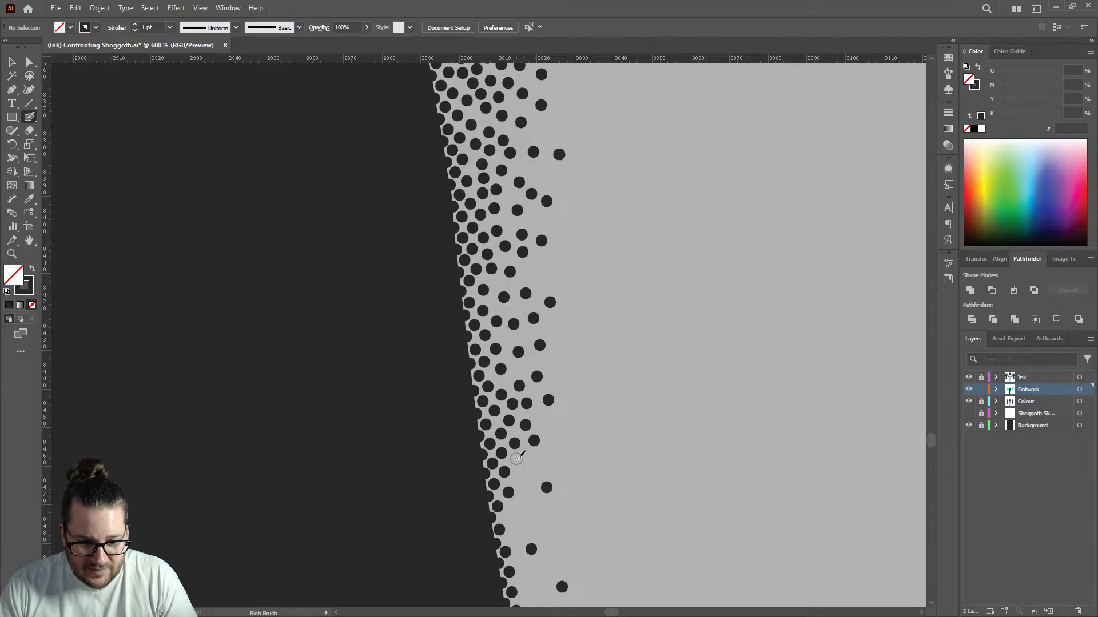
{"action": "left_click", "coordinate": [508, 515]}
{"action": "left_click", "coordinate": [520, 479]}
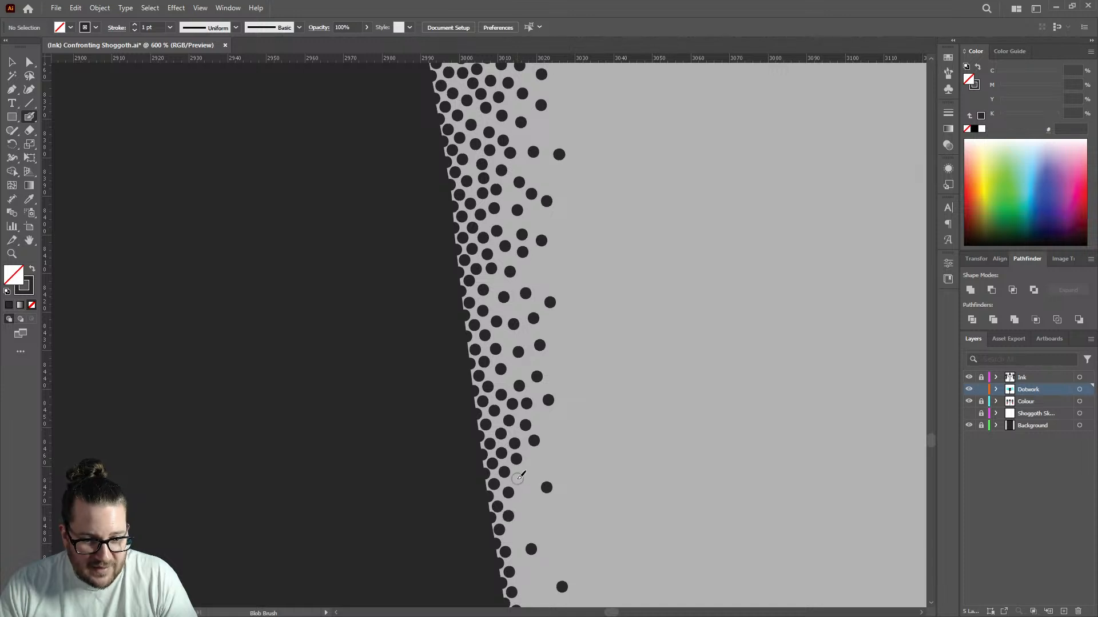
{"action": "left_click", "coordinate": [512, 536]}
{"action": "left_click", "coordinate": [524, 501]}
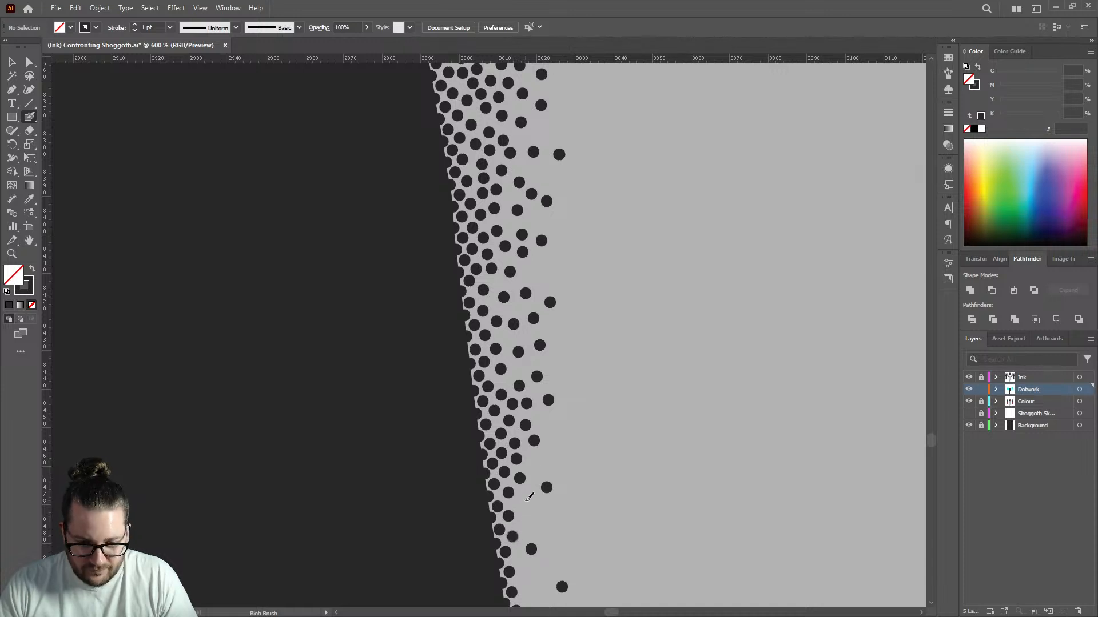
{"action": "left_click", "coordinate": [524, 523]}
{"action": "left_click", "coordinate": [518, 557]}
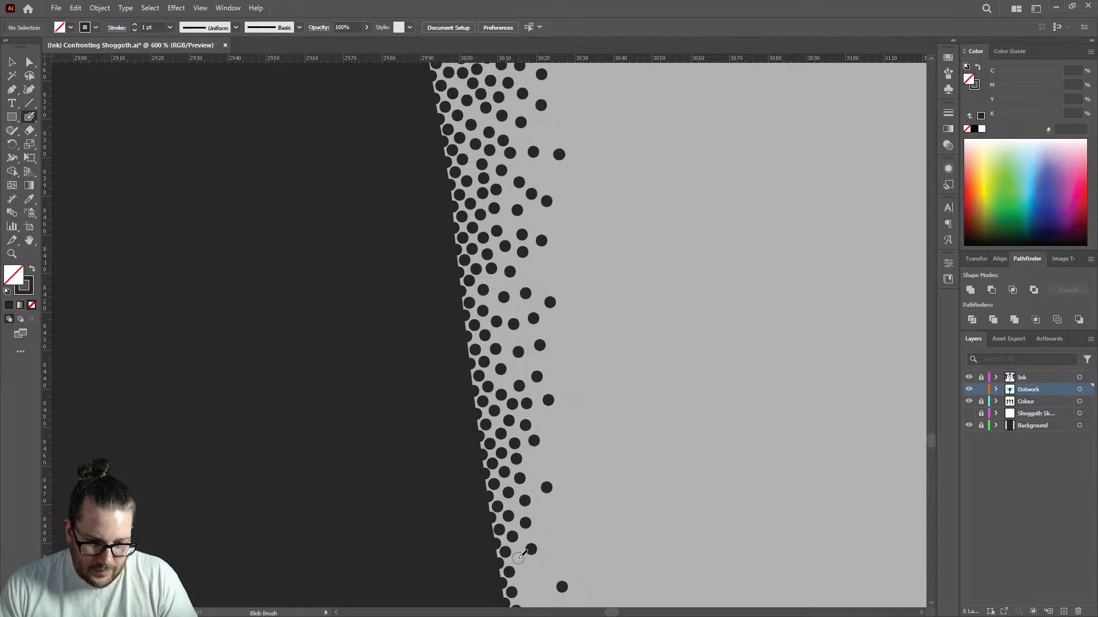
Carry the staggered dots farther down the calf edge, adding a few just outside them toward the stray outer dots.
{"action": "scroll", "coordinate": [531, 526], "scroll_direction": "down", "scroll_amount": 3}
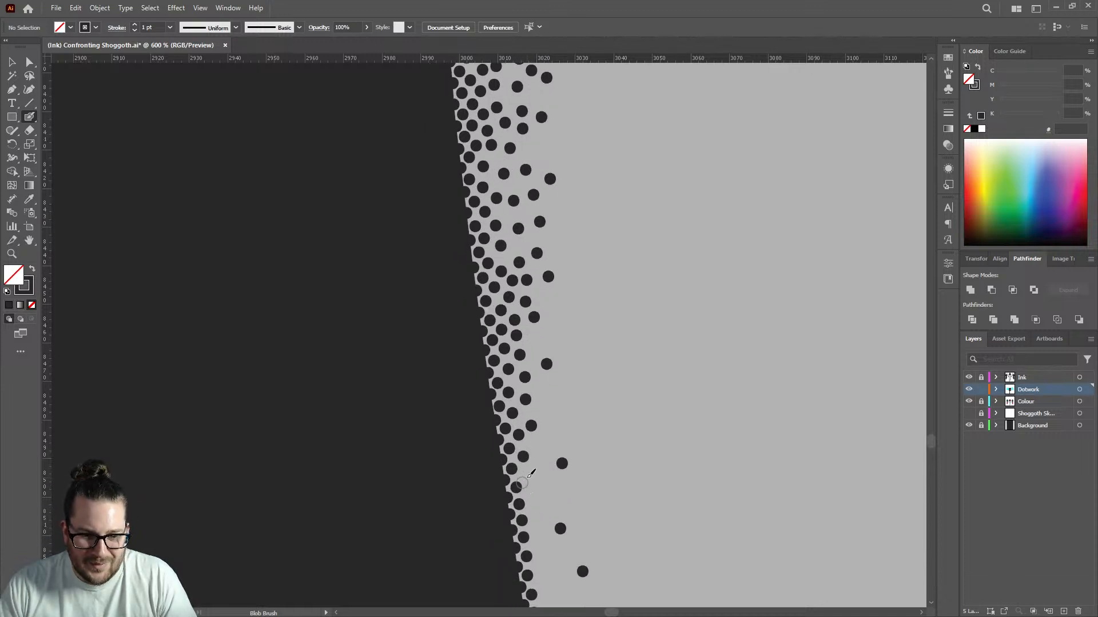
{"action": "left_click", "coordinate": [537, 442]}
{"action": "left_click", "coordinate": [532, 491]}
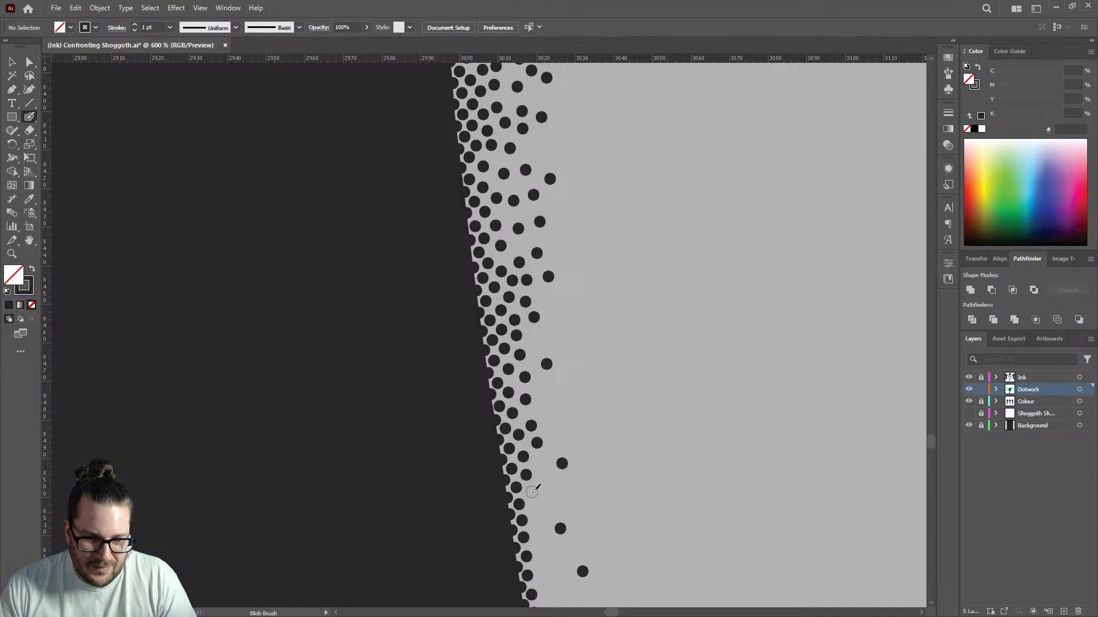
{"action": "left_click", "coordinate": [538, 462]}
{"action": "left_click", "coordinate": [532, 509]}
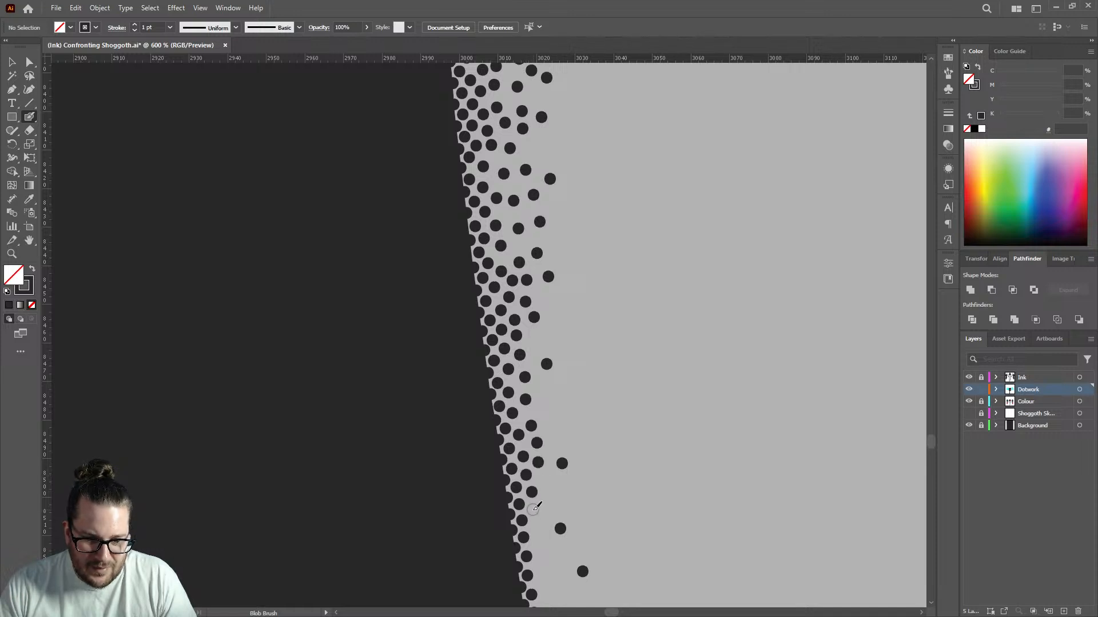
{"action": "left_click", "coordinate": [536, 527]}
{"action": "left_click", "coordinate": [543, 477]}
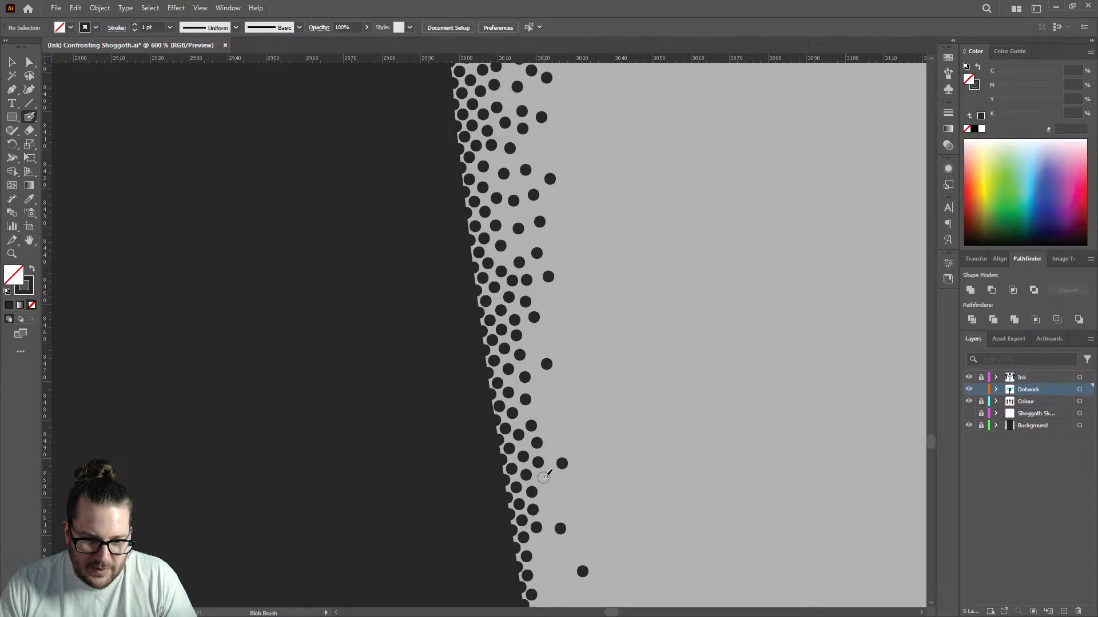
Place three dots in the open spots along the outer side of the lengthened band.
{"action": "left_click", "coordinate": [541, 408]}
{"action": "left_click", "coordinate": [535, 340]}
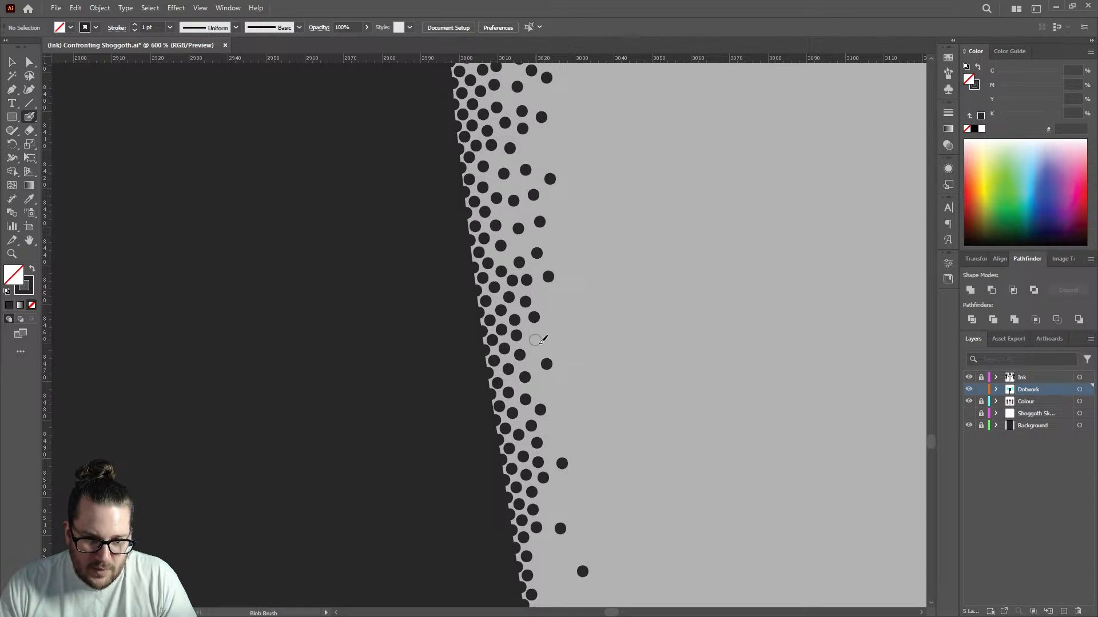
{"action": "left_click", "coordinate": [555, 299]}
Scatter a few loose dots just below the band's tip so the fade thins out down the calf.
{"action": "scroll", "coordinate": [552, 400], "scroll_direction": "down", "scroll_amount": 7}
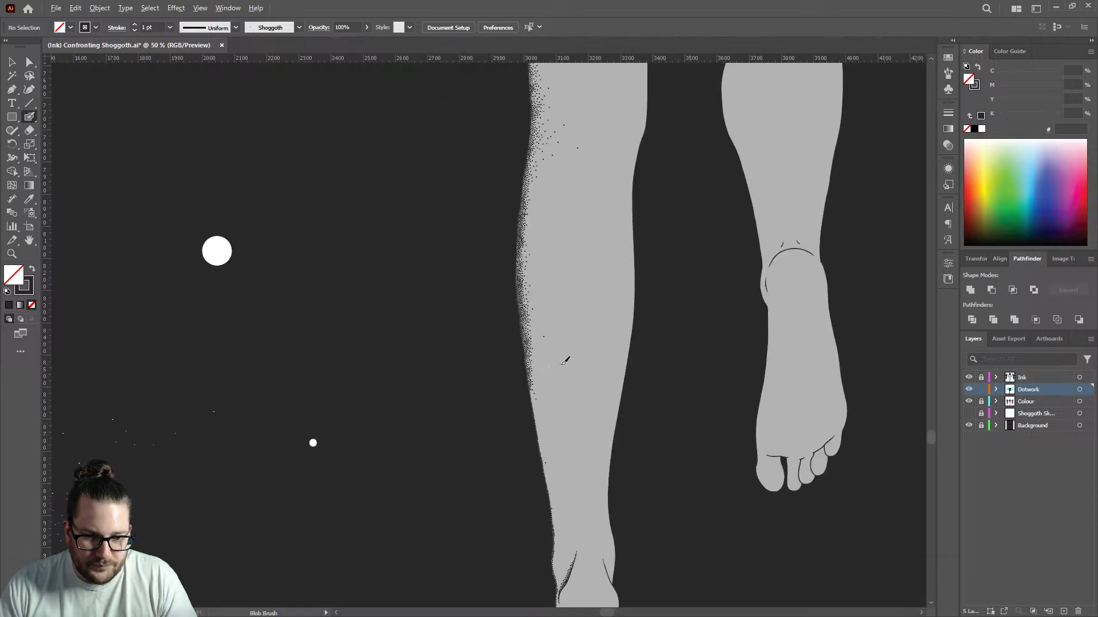
{"action": "scroll", "coordinate": [543, 383], "scroll_direction": "up", "scroll_amount": 8}
{"action": "left_click", "coordinate": [501, 331]}
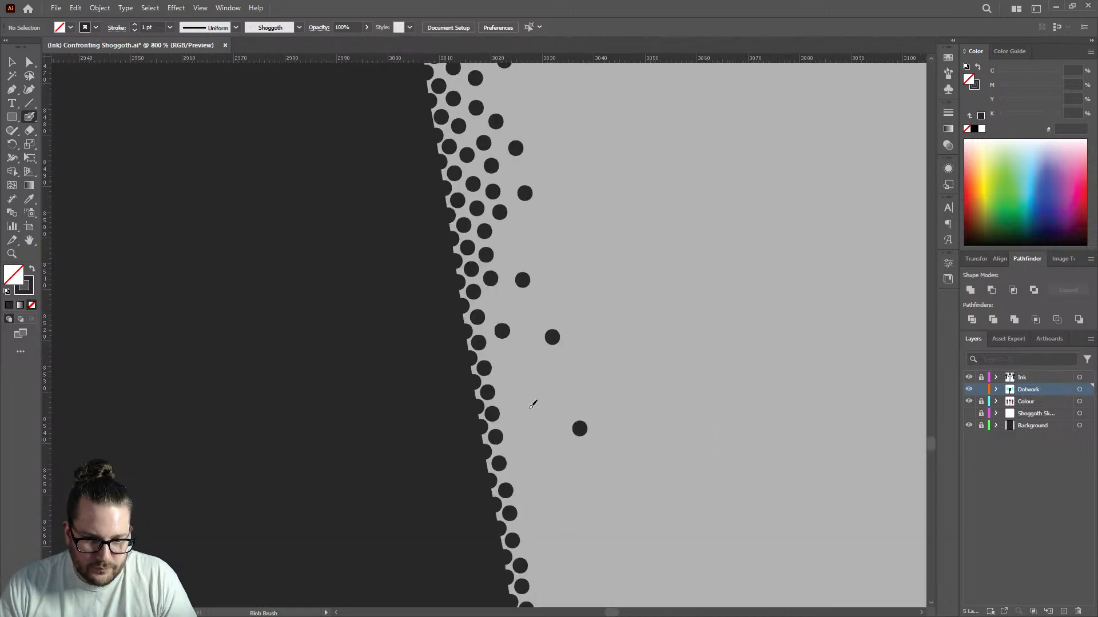
{"action": "scroll", "coordinate": [576, 326], "scroll_direction": "down", "scroll_amount": 4}
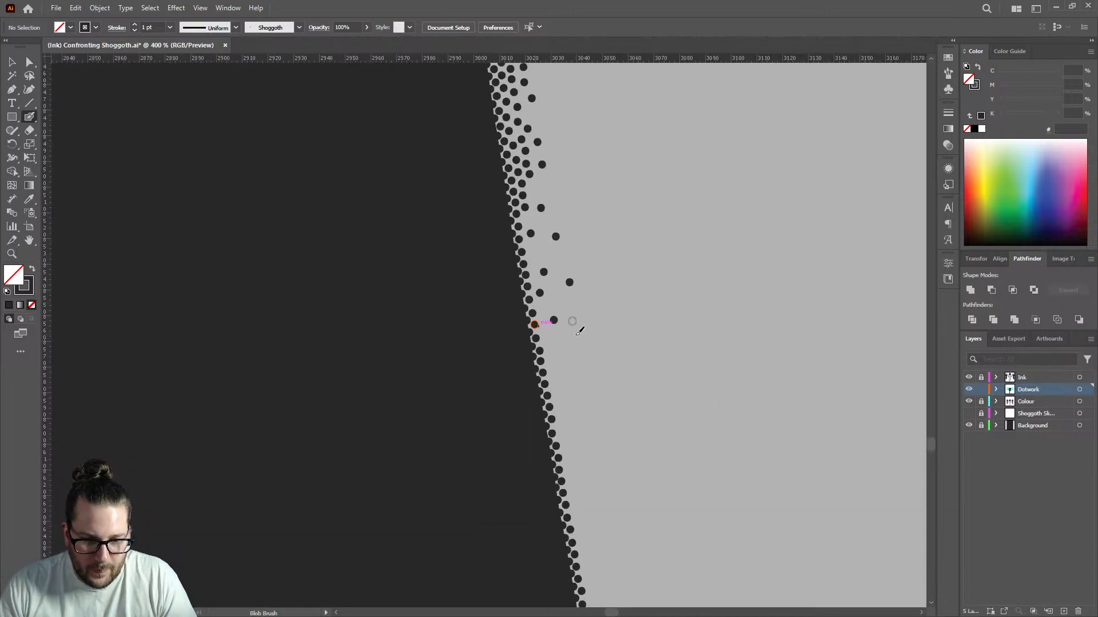
Start an extra row of dots beside the edge row on the lower calf, working upward from the stray dot there.
{"action": "scroll", "coordinate": [588, 366], "scroll_direction": "down", "scroll_amount": 5}
{"action": "scroll", "coordinate": [606, 400], "scroll_direction": "up", "scroll_amount": 3}
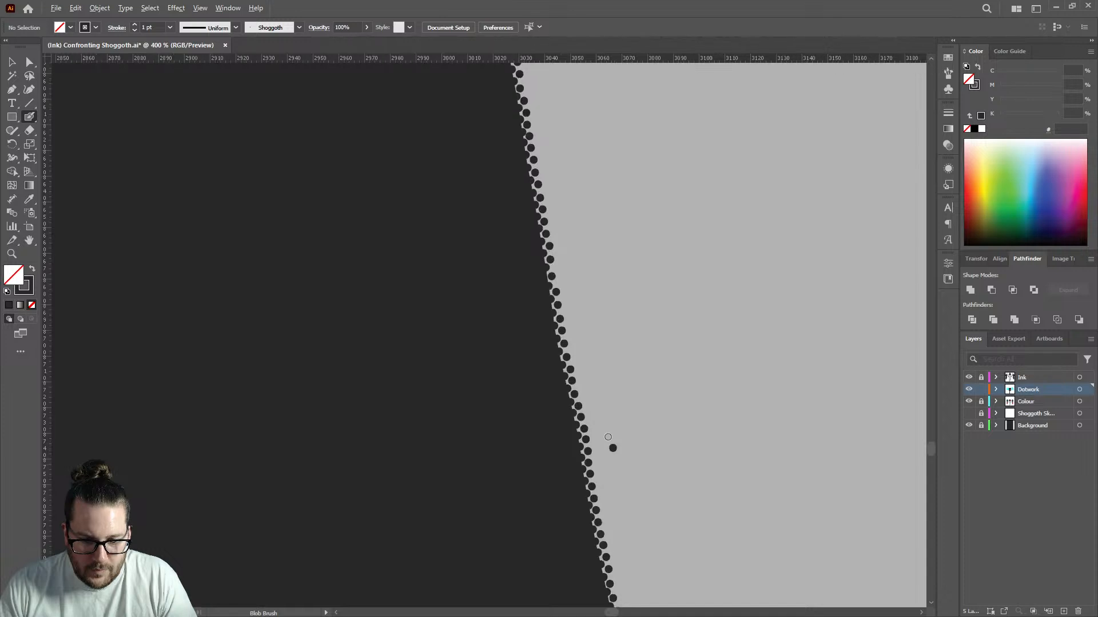
{"action": "scroll", "coordinate": [615, 452], "scroll_direction": "down", "scroll_amount": 3}
{"action": "scroll", "coordinate": [624, 474], "scroll_direction": "up", "scroll_amount": 8}
{"action": "left_click", "coordinate": [590, 478]}
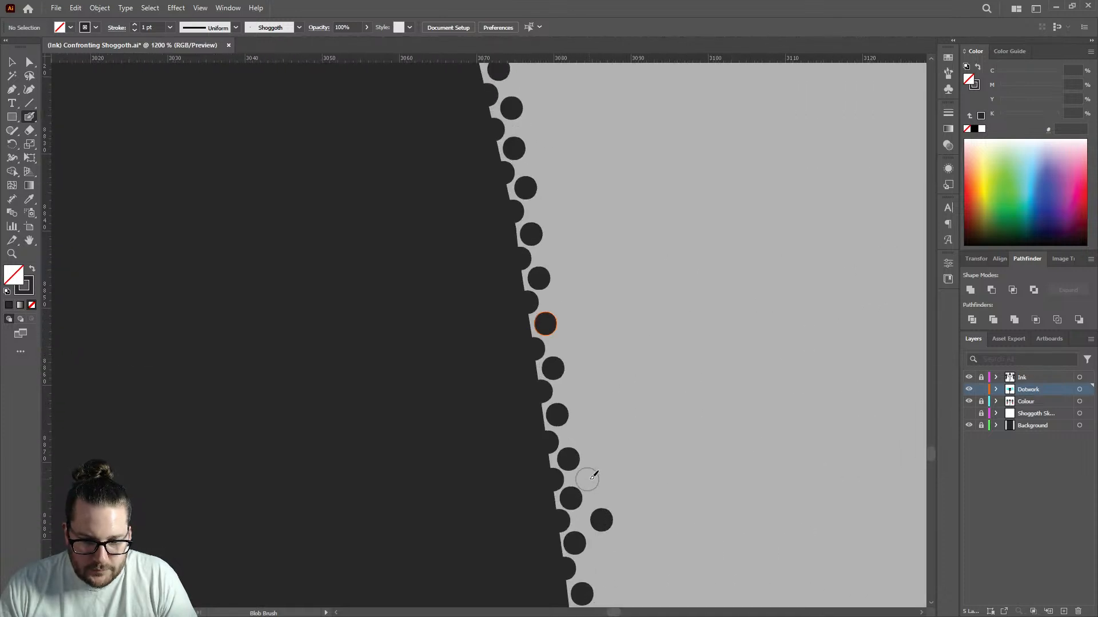
{"action": "left_click", "coordinate": [578, 431]}
{"action": "left_click", "coordinate": [574, 390]}
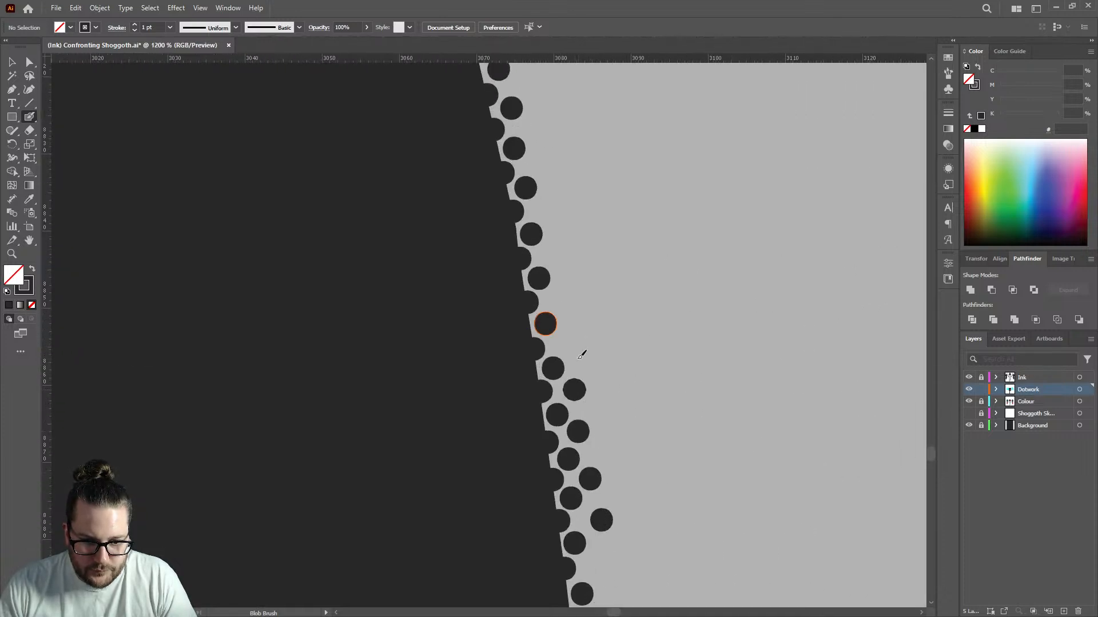
{"action": "left_click", "coordinate": [570, 343]}
{"action": "left_click", "coordinate": [564, 300]}
{"action": "left_click", "coordinate": [558, 250]}
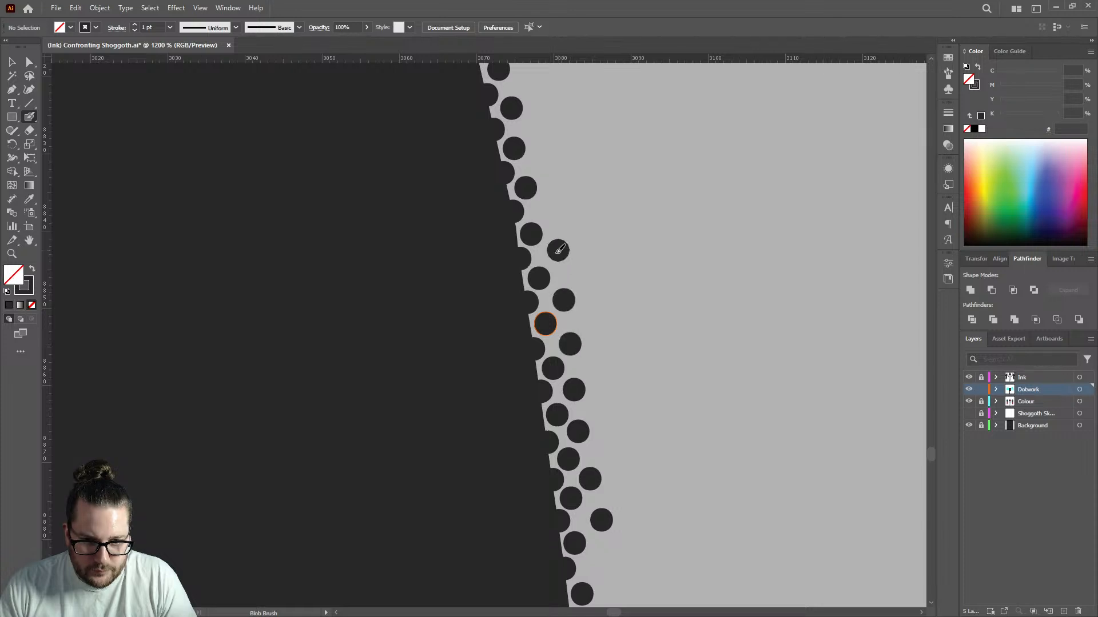
Continue the lower calf's extra row upward along the edge, ending with one looser dot outside it.
{"action": "left_click", "coordinate": [555, 209]}
{"action": "left_click", "coordinate": [547, 165]}
{"action": "left_click", "coordinate": [543, 125]}
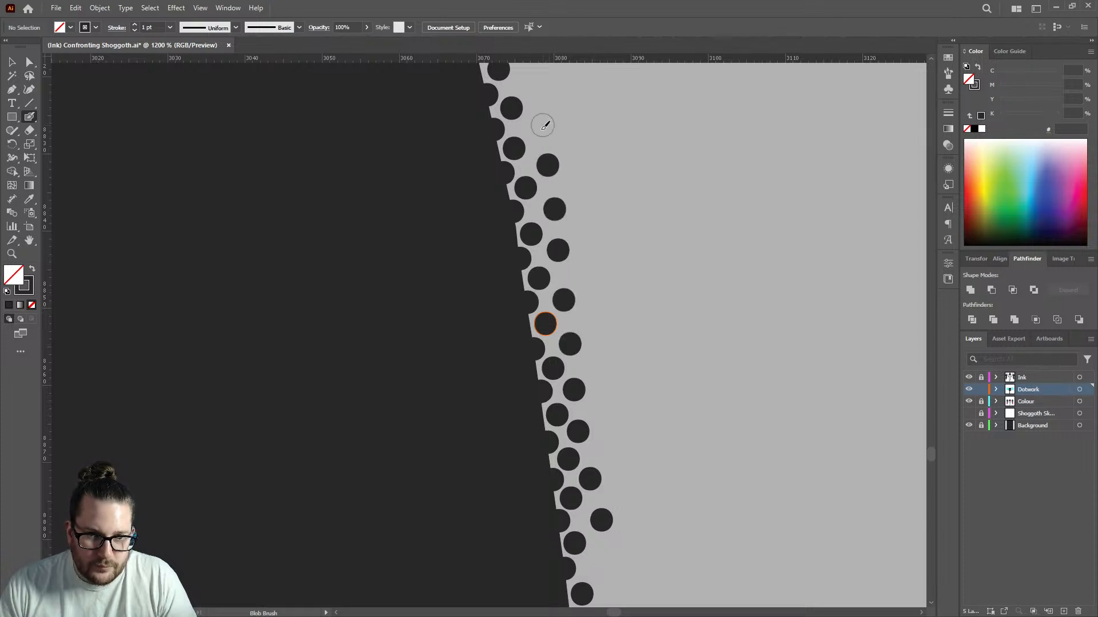
{"action": "scroll", "coordinate": [565, 181], "scroll_direction": "up", "scroll_amount": 3}
{"action": "left_click", "coordinate": [535, 198]}
{"action": "left_click", "coordinate": [527, 207]}
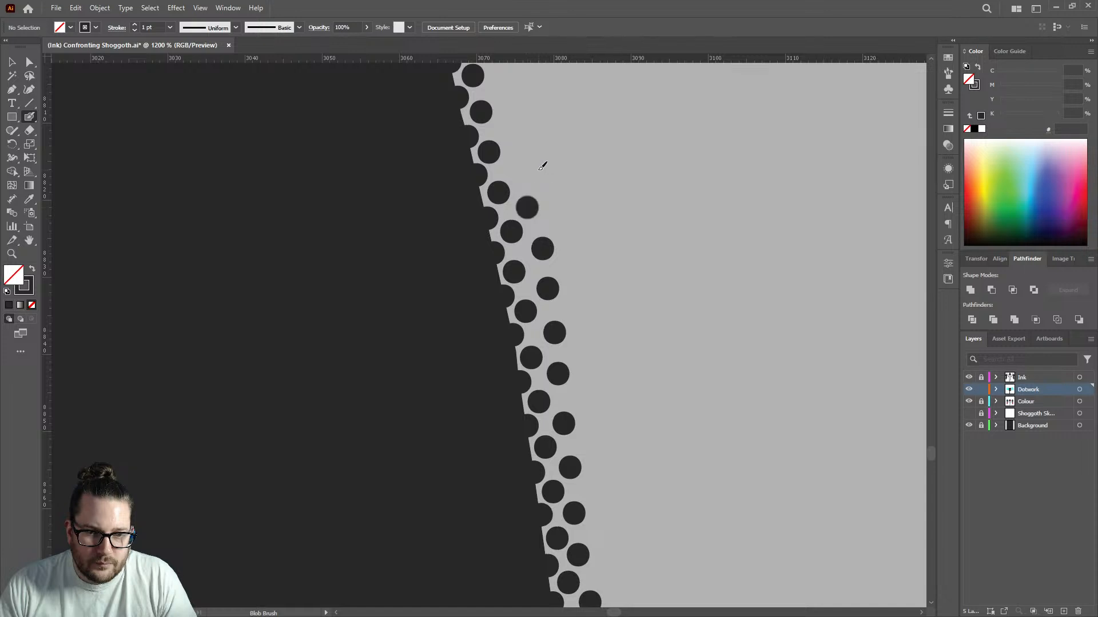
{"action": "left_click", "coordinate": [539, 170]}
Extend the lower calf's extra row of dots further up the edge, finishing with one looser dot outside its upper end.
{"action": "scroll", "coordinate": [520, 149], "scroll_direction": "up", "scroll_amount": 4}
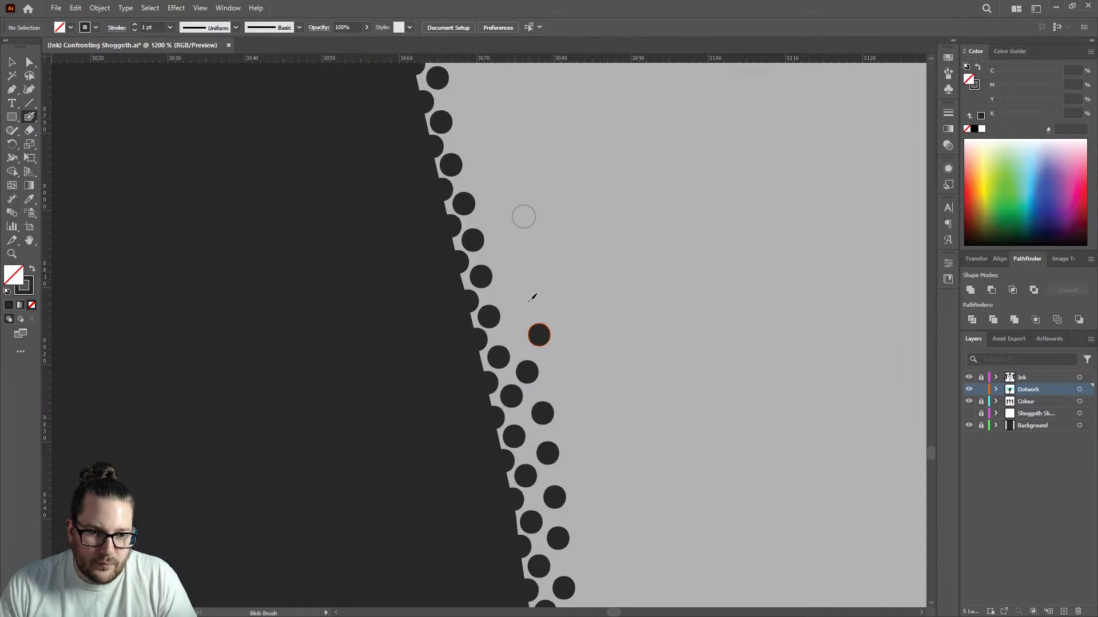
{"action": "left_click", "coordinate": [511, 331]}
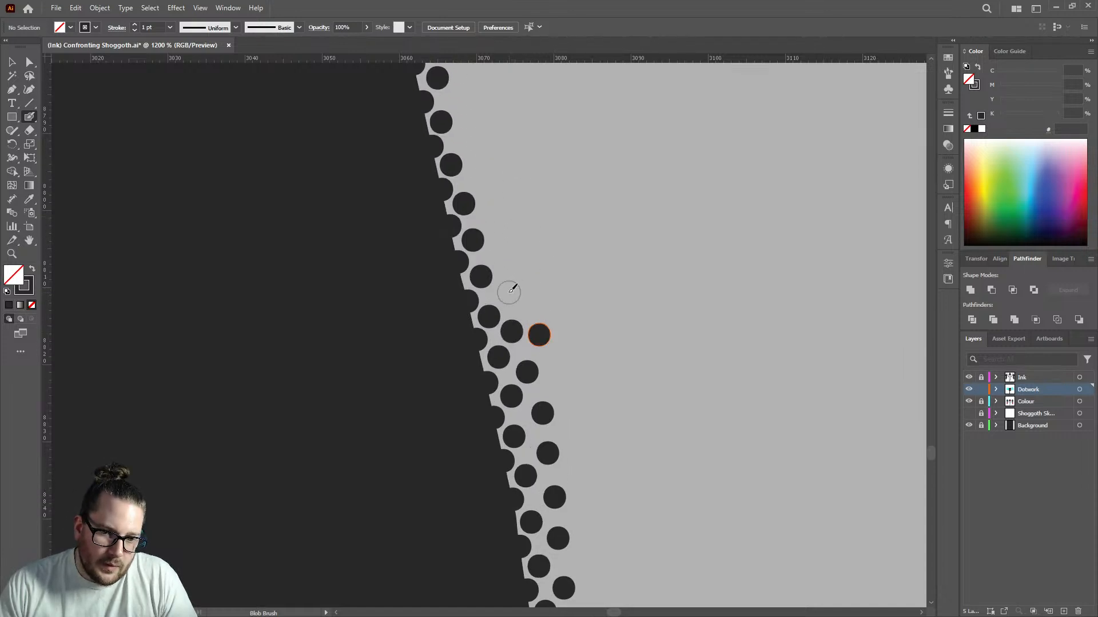
{"action": "left_click", "coordinate": [508, 292]}
{"action": "left_click", "coordinate": [503, 250]}
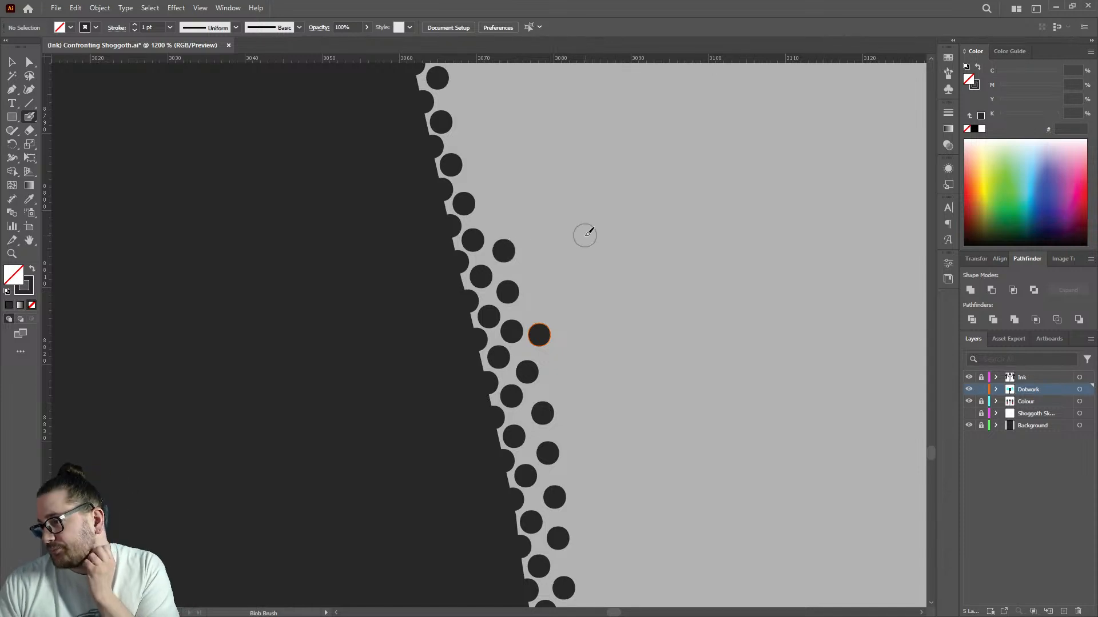
{"action": "left_click", "coordinate": [490, 217]}
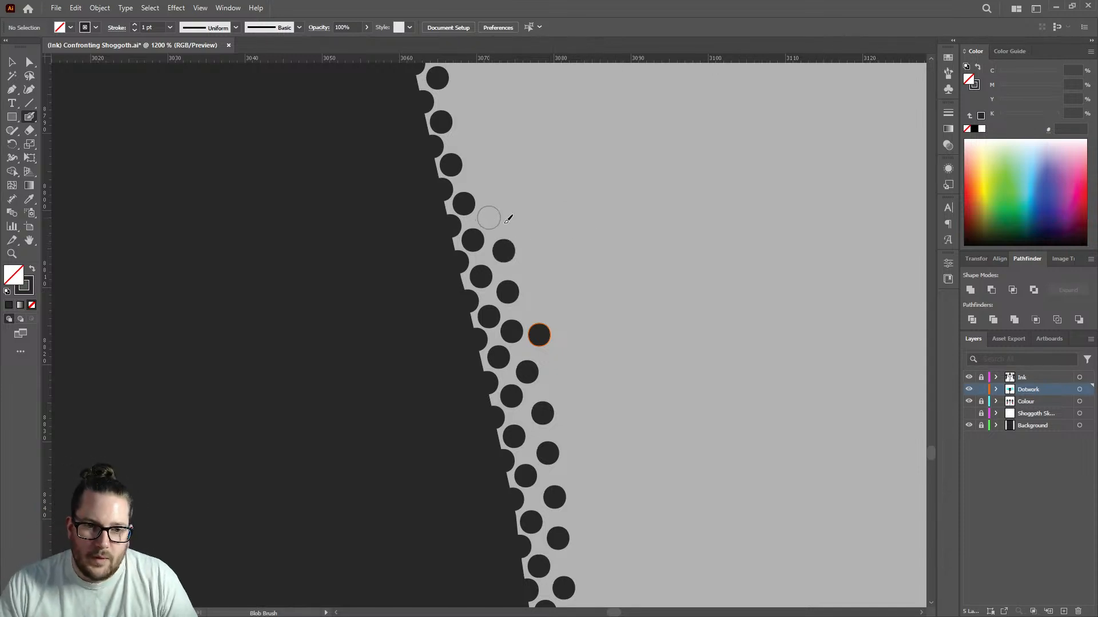
{"action": "scroll", "coordinate": [492, 240], "scroll_direction": "up", "scroll_amount": 3}
{"action": "left_click", "coordinate": [478, 287]}
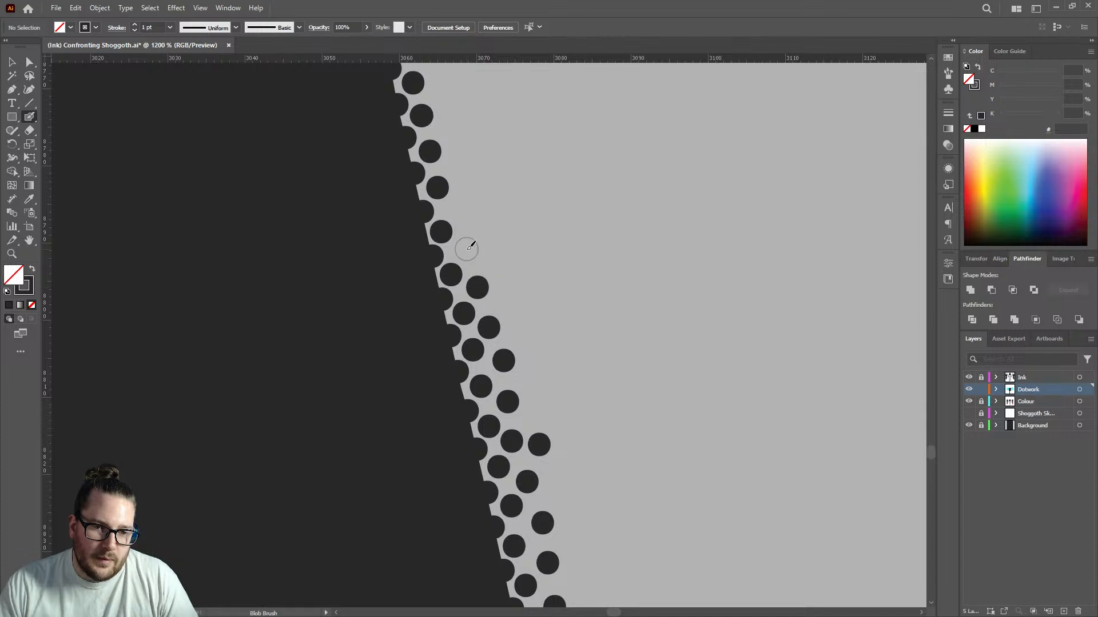
{"action": "left_click", "coordinate": [467, 249]}
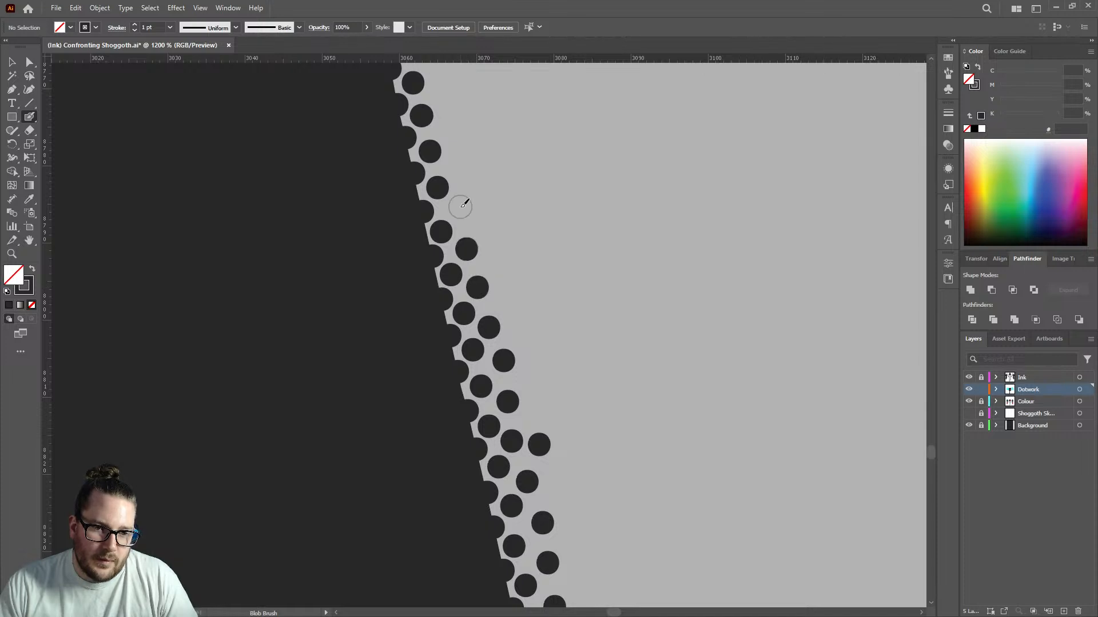
{"action": "left_click", "coordinate": [495, 264]}
Build a small cluster of dots against the edge row higher on the calf, bridging out to a loose dot beside it.
{"action": "scroll", "coordinate": [557, 310], "scroll_direction": "down", "scroll_amount": 5}
{"action": "scroll", "coordinate": [549, 274], "scroll_direction": "up", "scroll_amount": 5}
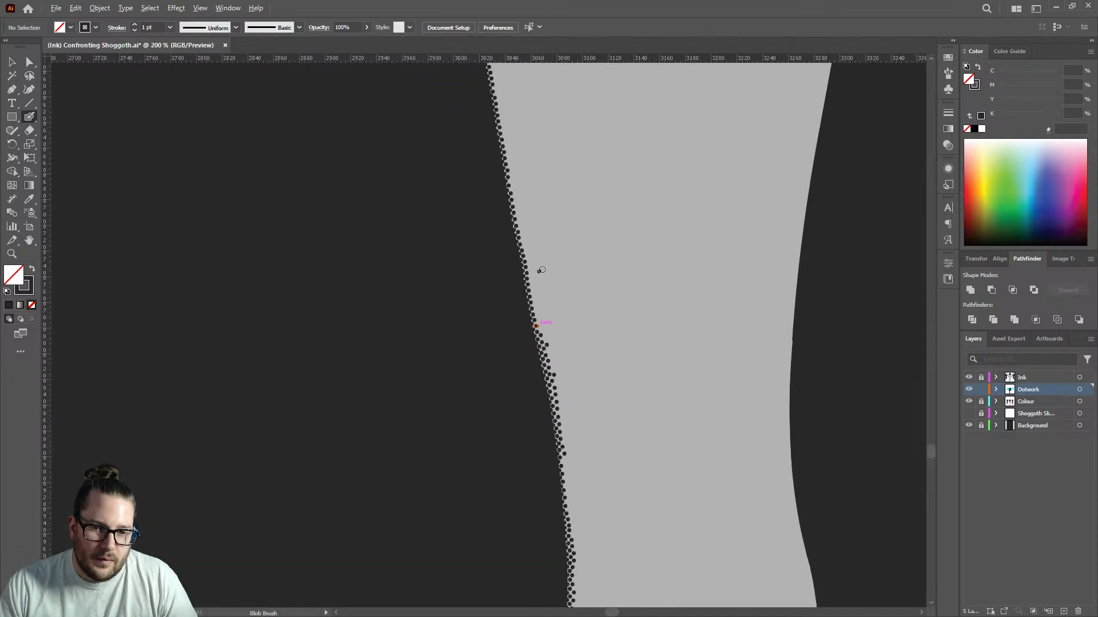
{"action": "left_click", "coordinate": [494, 252]}
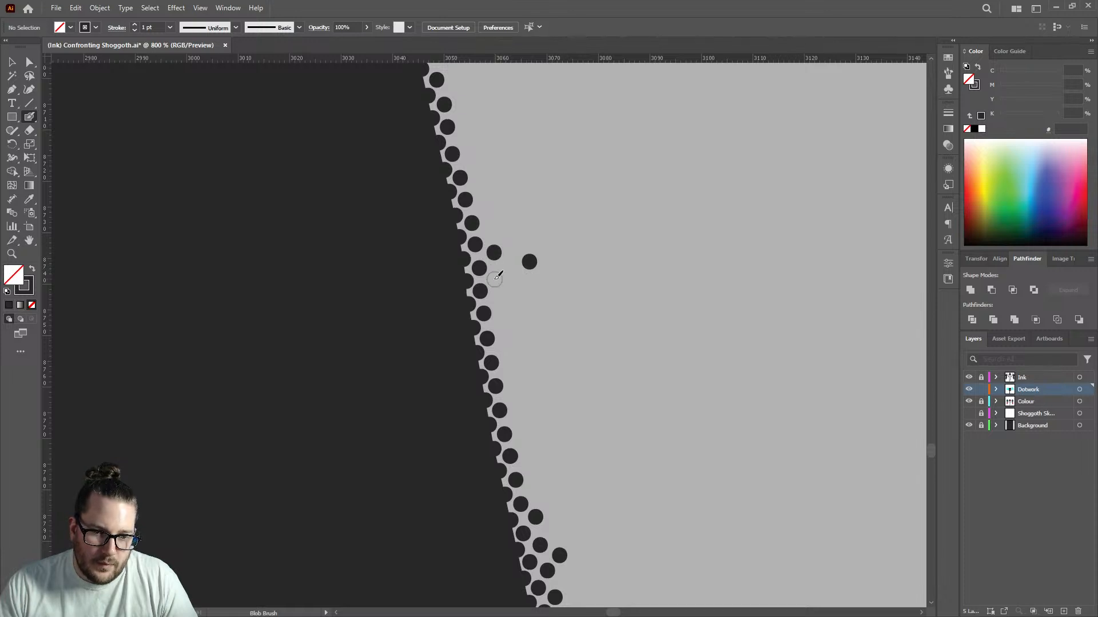
{"action": "left_click", "coordinate": [494, 279]}
{"action": "left_click", "coordinate": [511, 265]}
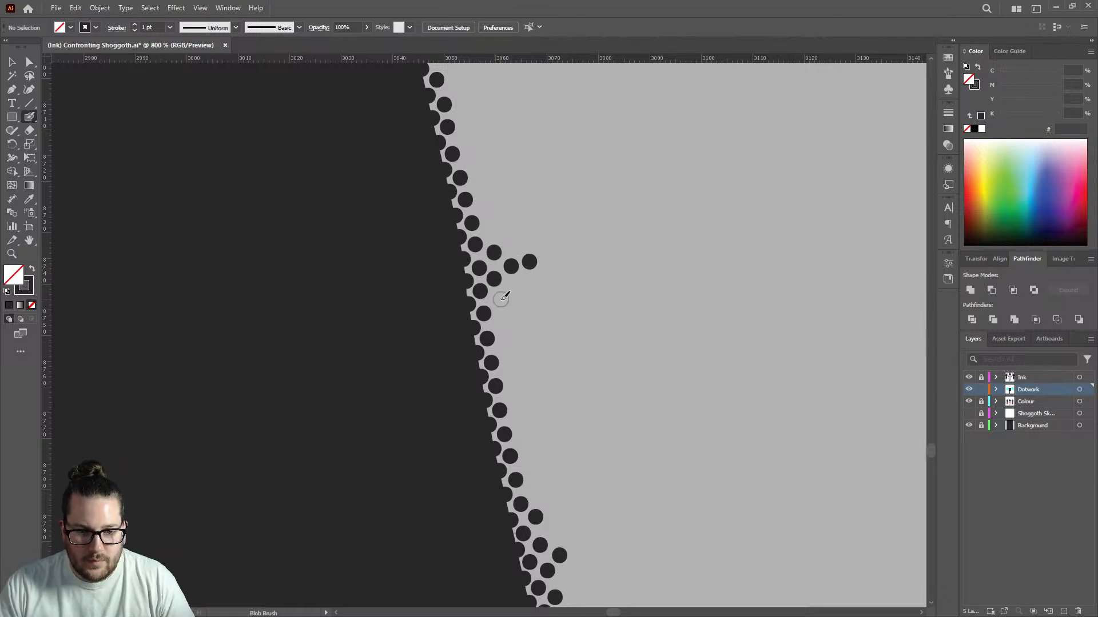
{"action": "left_click", "coordinate": [500, 299]}
{"action": "left_click", "coordinate": [494, 230]}
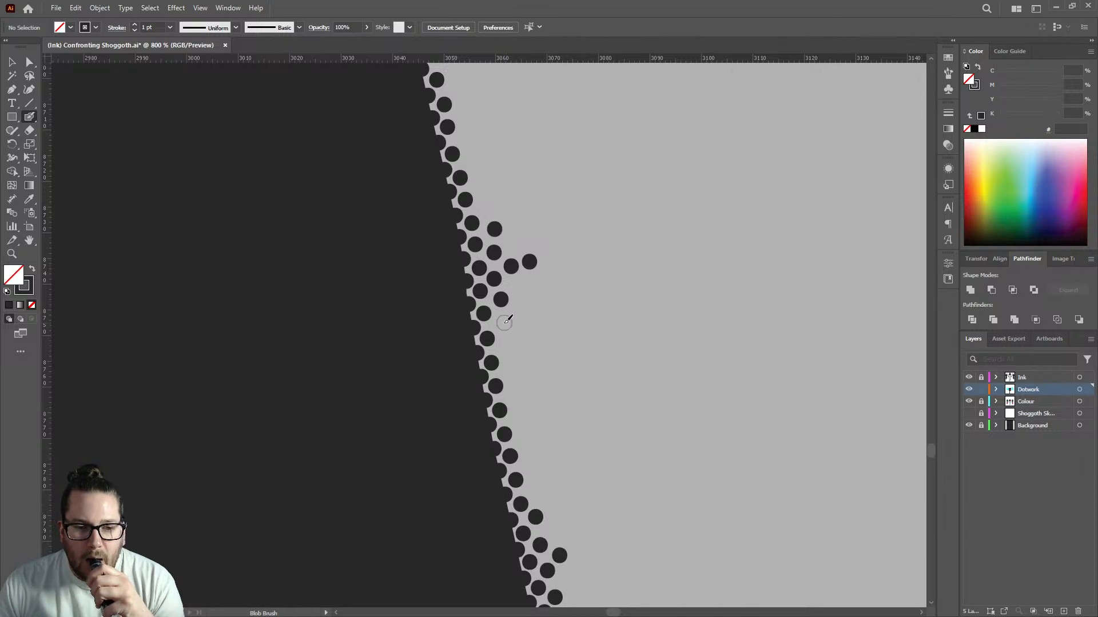
Run a second row of dots from the cluster down along the edge row until it meets the extra row below.
{"action": "left_click", "coordinate": [501, 323]}
{"action": "left_click", "coordinate": [506, 346]}
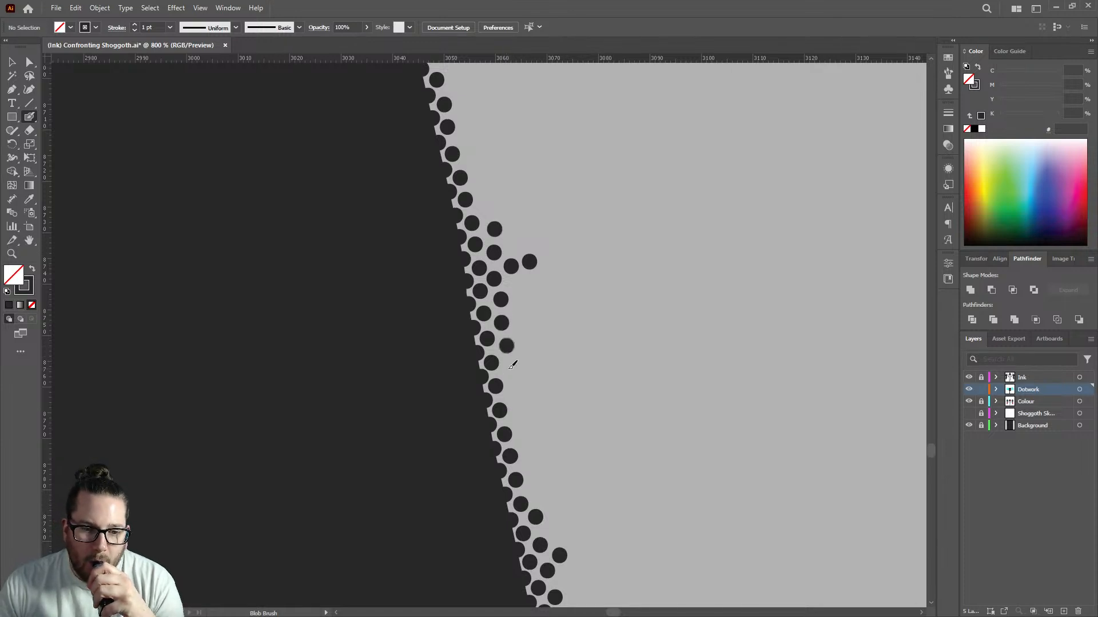
{"action": "left_click", "coordinate": [509, 369]}
{"action": "left_click", "coordinate": [513, 395]}
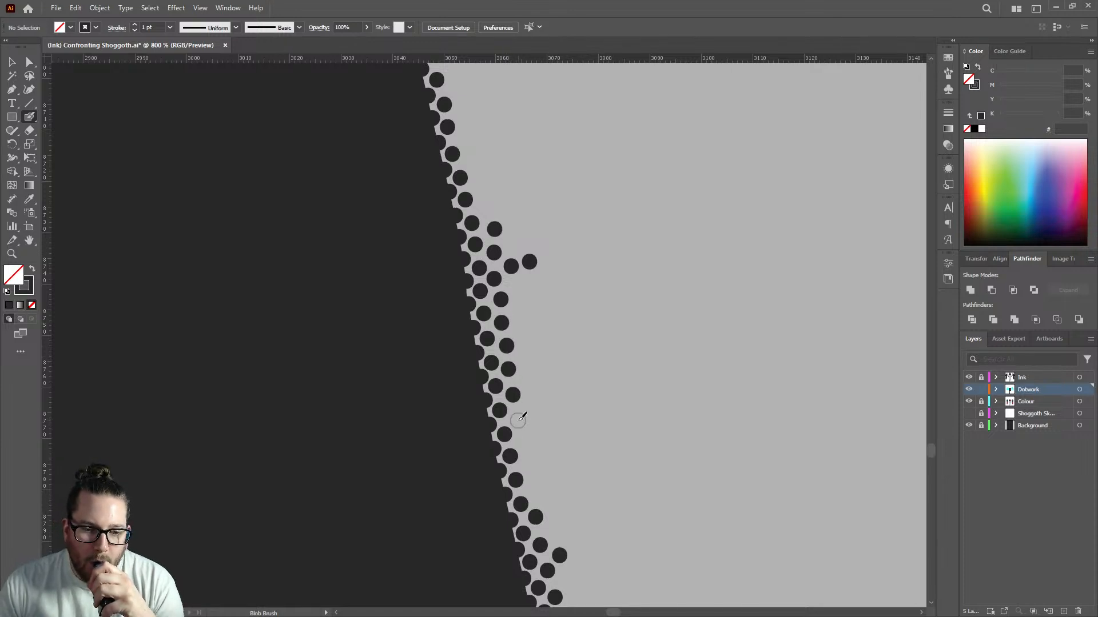
{"action": "left_click", "coordinate": [517, 420]}
{"action": "left_click", "coordinate": [521, 440]}
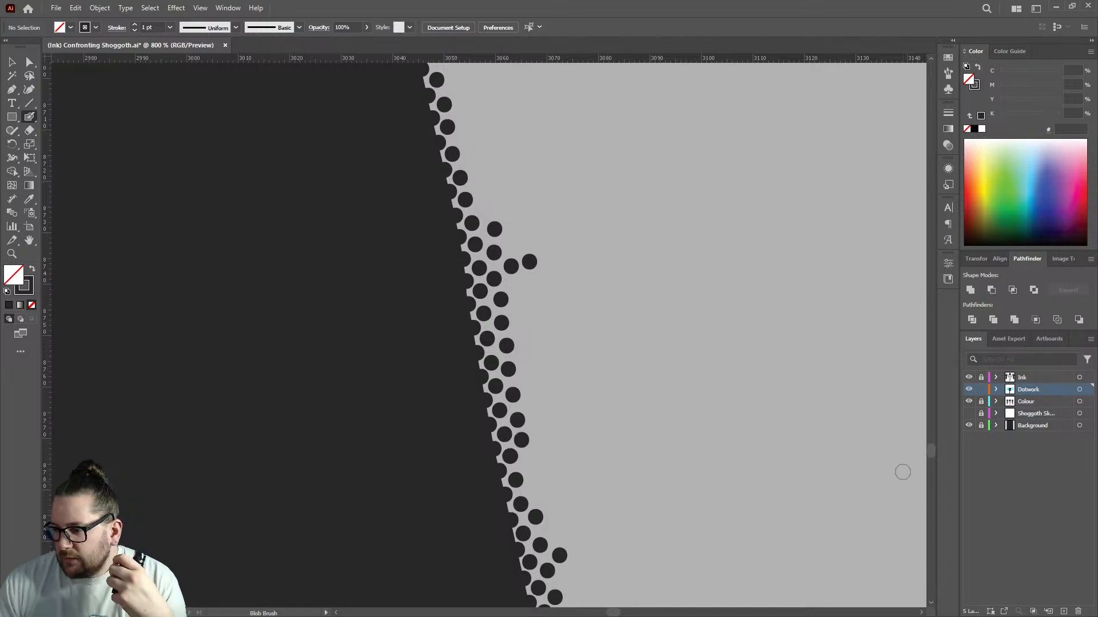
{"action": "left_click", "coordinate": [528, 464]}
{"action": "left_click", "coordinate": [533, 489]}
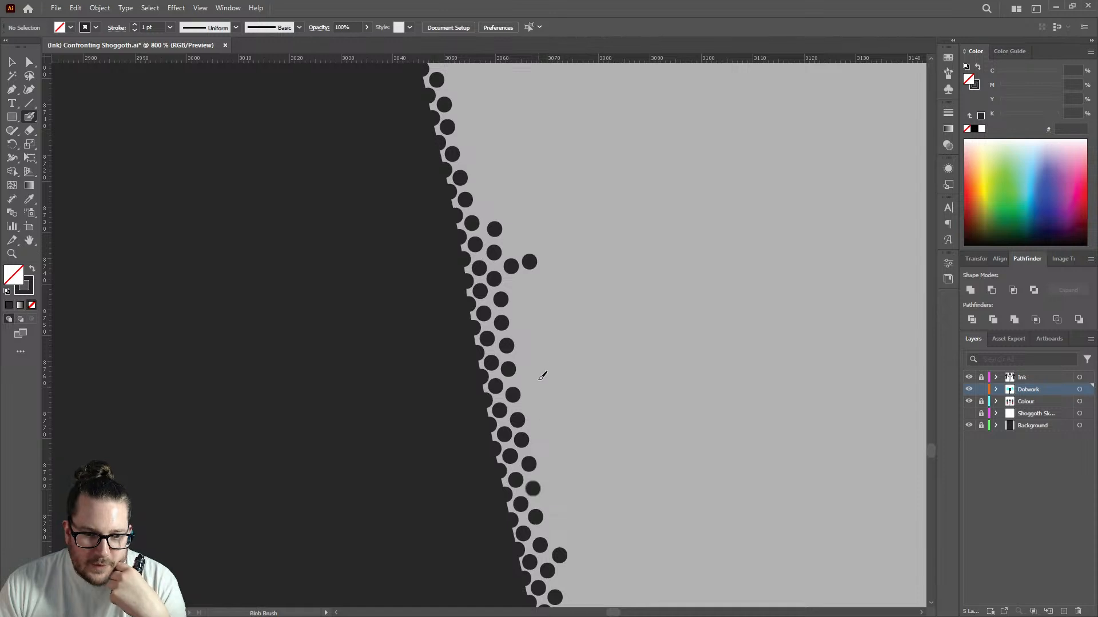
Add seven spaced dots outside the second row as a broken third row, from the cluster down to the lower loose dot.
{"action": "left_click", "coordinate": [525, 356]}
{"action": "left_click", "coordinate": [517, 289]}
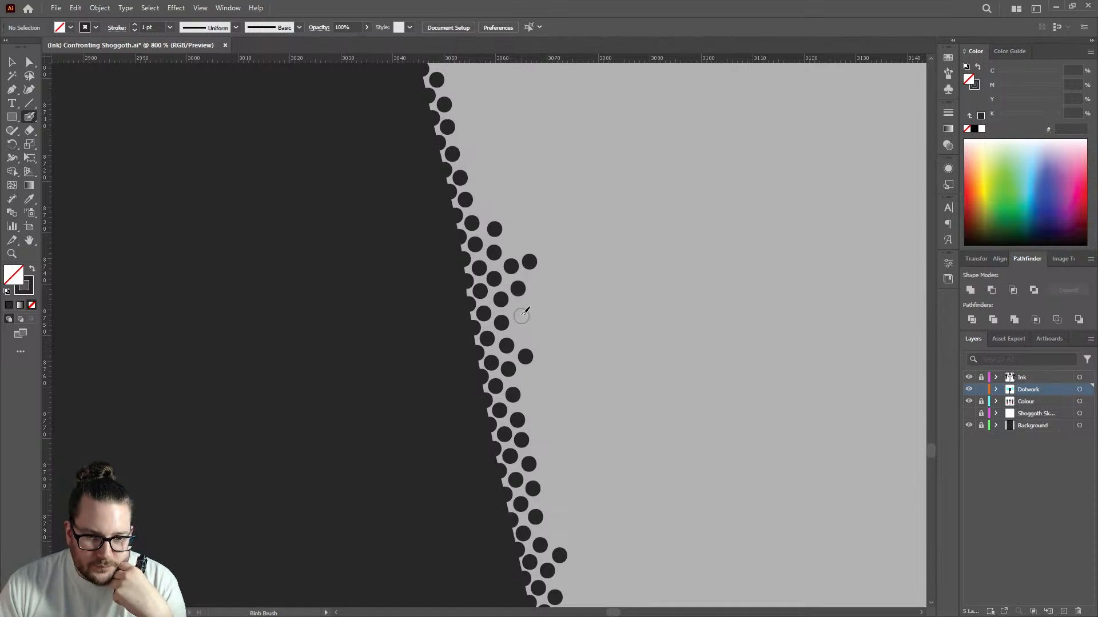
{"action": "left_click", "coordinate": [520, 315]}
{"action": "left_click", "coordinate": [529, 381]}
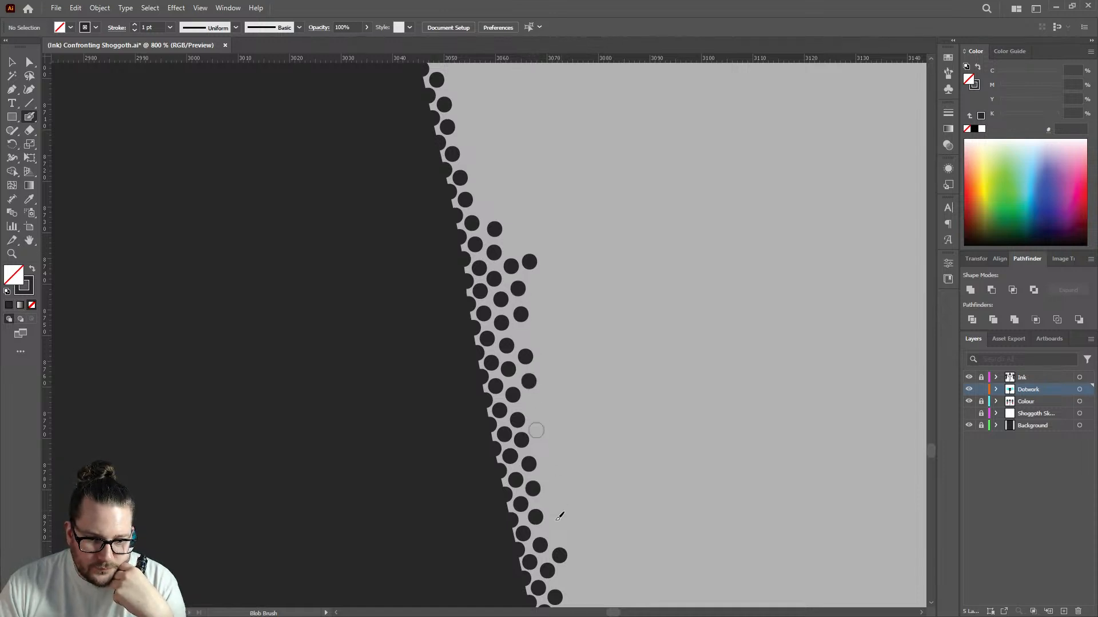
{"action": "left_click", "coordinate": [552, 529]}
{"action": "left_click", "coordinate": [540, 445]}
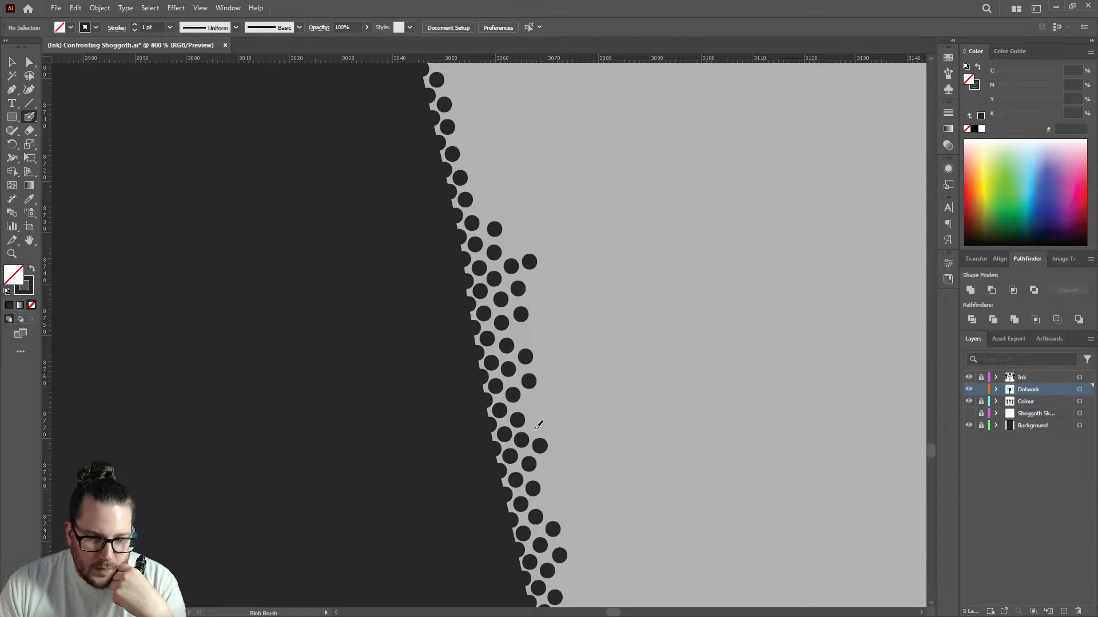
{"action": "left_click", "coordinate": [530, 402]}
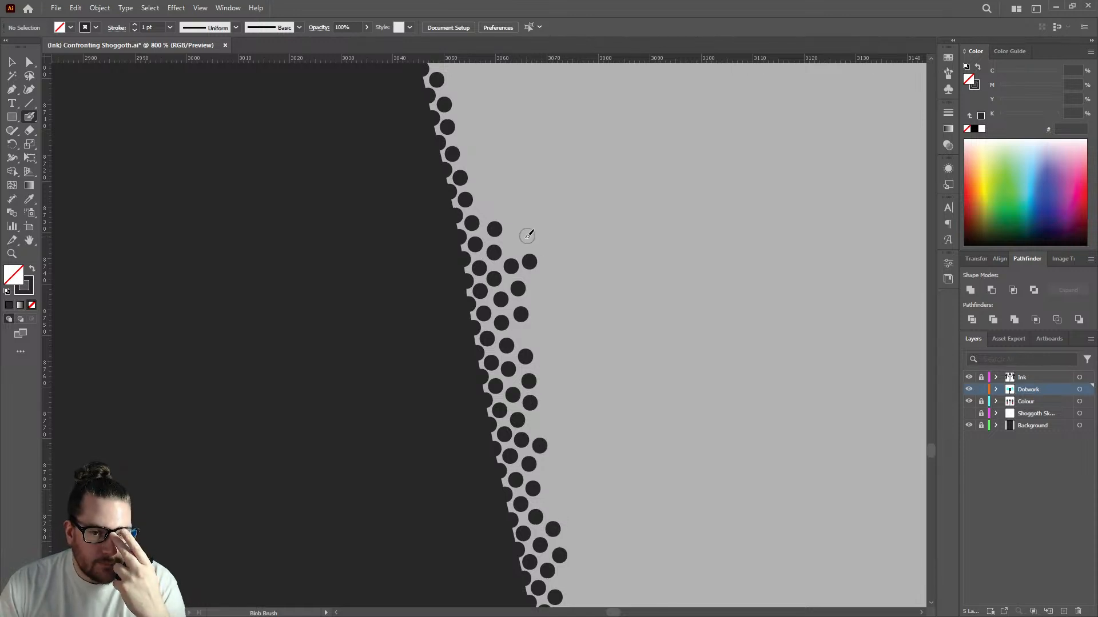
Extend the second row upward from the cluster with two more dots and check the shading at 100% view.
{"action": "scroll", "coordinate": [525, 277], "scroll_direction": "up", "scroll_amount": 3}
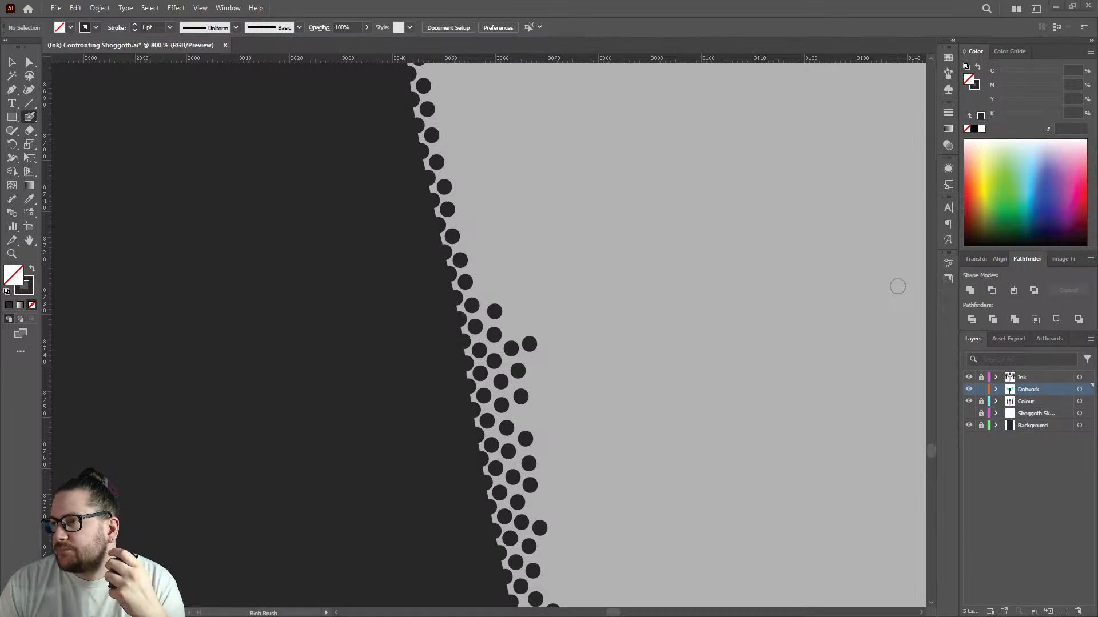
{"action": "left_click", "coordinate": [484, 288]}
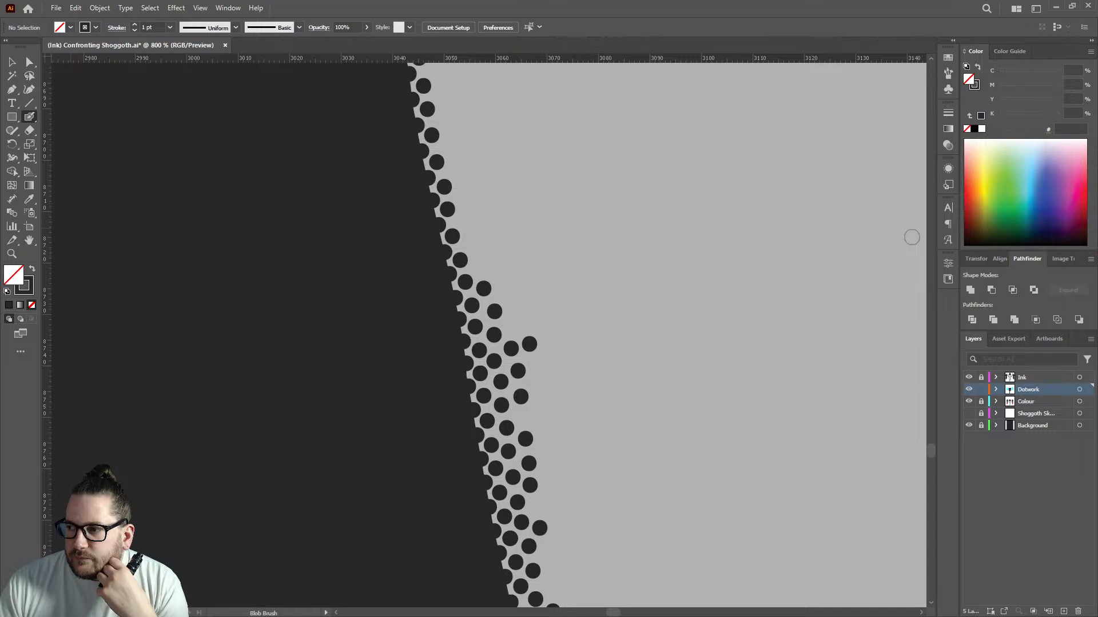
{"action": "left_click", "coordinate": [480, 267]}
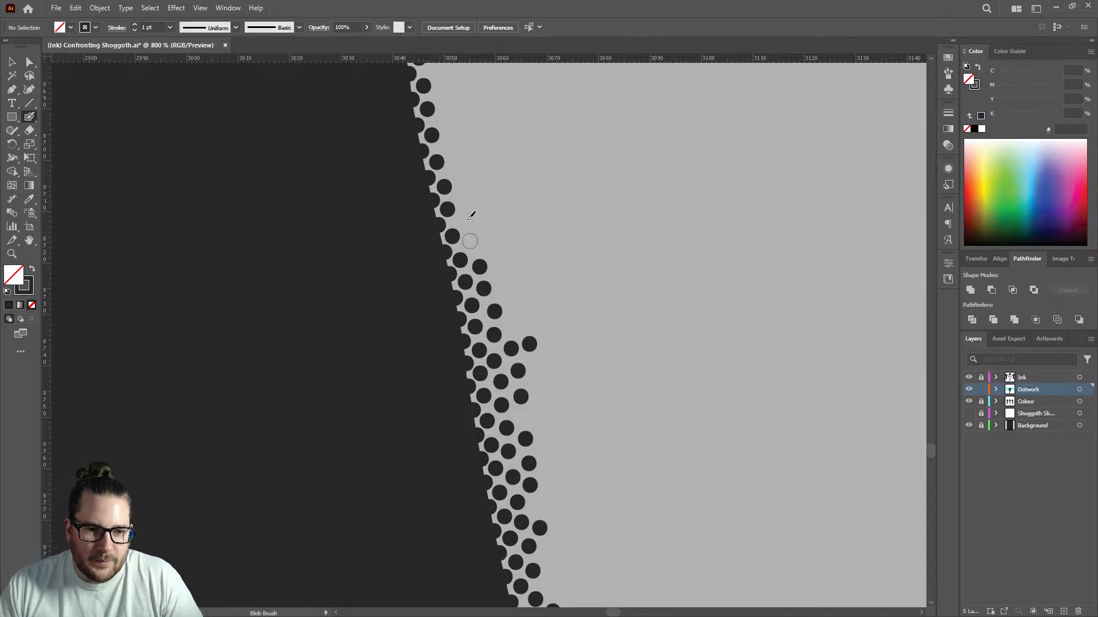
{"action": "key", "text": "ctrl+1"}
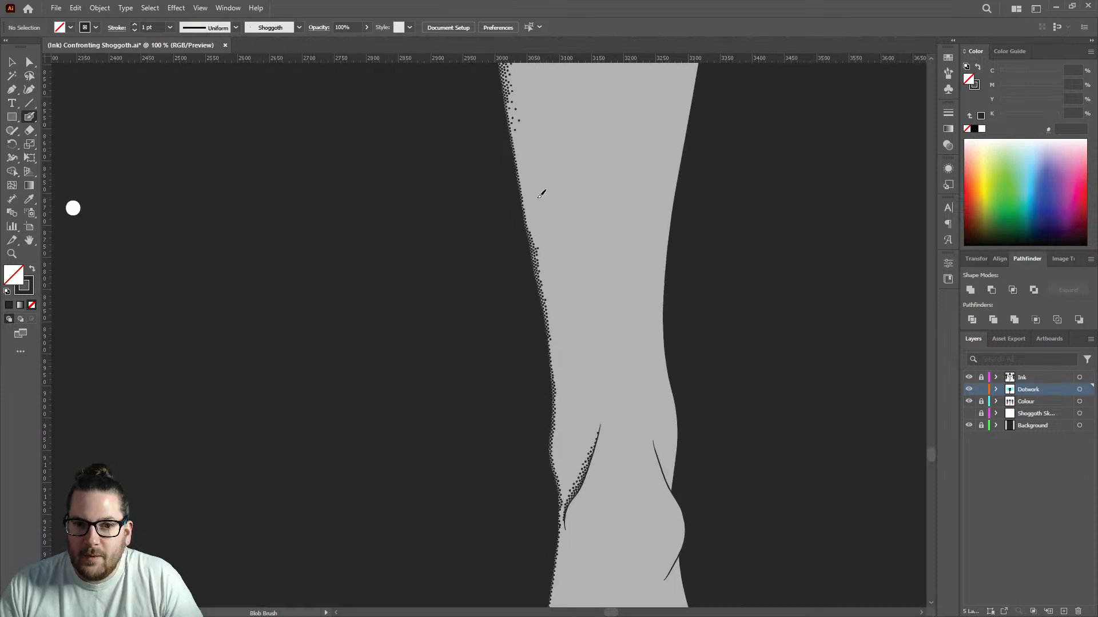
Fill the gaps beside the edge row at the upper band's thinning tip with four dots to lengthen its second row.
{"action": "scroll", "coordinate": [536, 190], "scroll_direction": "up", "scroll_amount": 3}
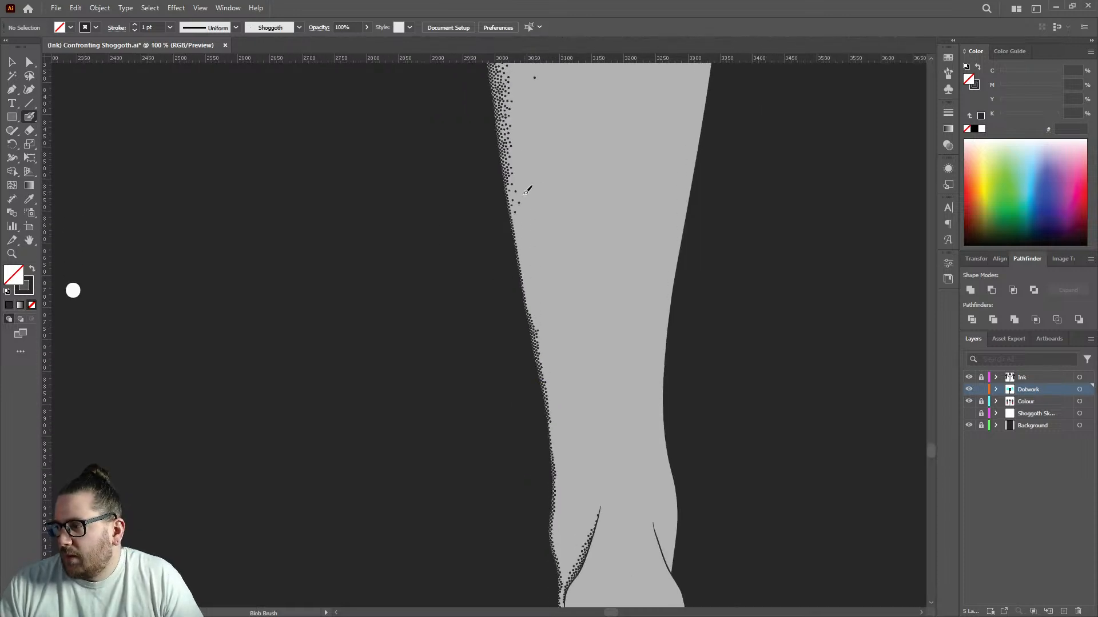
{"action": "scroll", "coordinate": [527, 208], "scroll_direction": "up", "scroll_amount": 15}
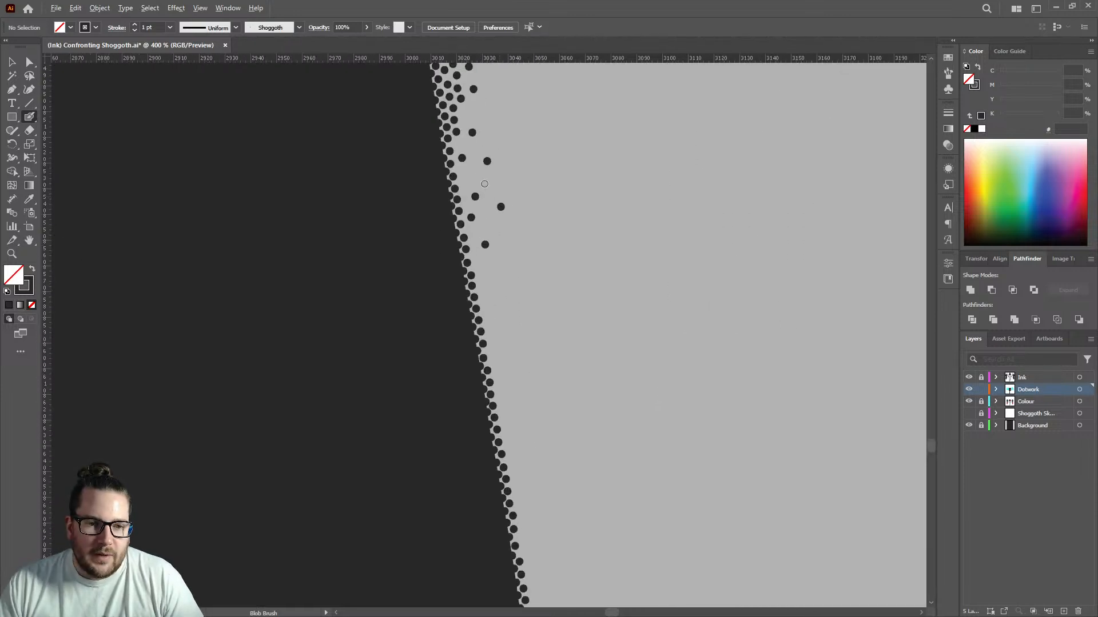
{"action": "left_click", "coordinate": [470, 121]}
{"action": "left_click", "coordinate": [482, 205]}
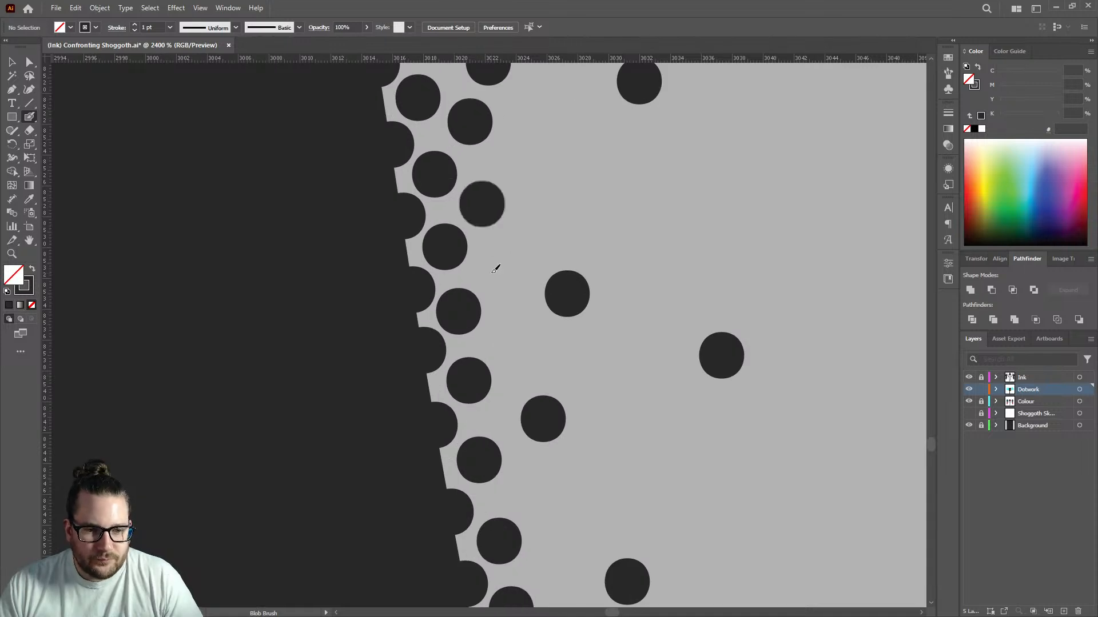
{"action": "left_click", "coordinate": [490, 270]}
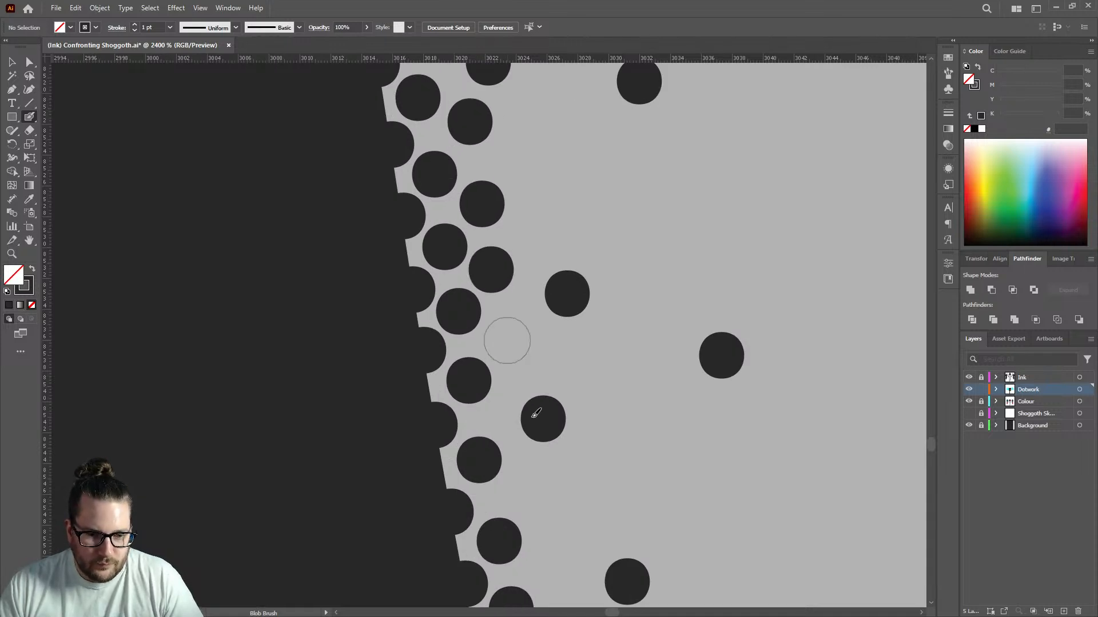
{"action": "scroll", "coordinate": [525, 367], "scroll_direction": "down", "scroll_amount": 5}
{"action": "scroll", "coordinate": [516, 305], "scroll_direction": "up", "scroll_amount": 5}
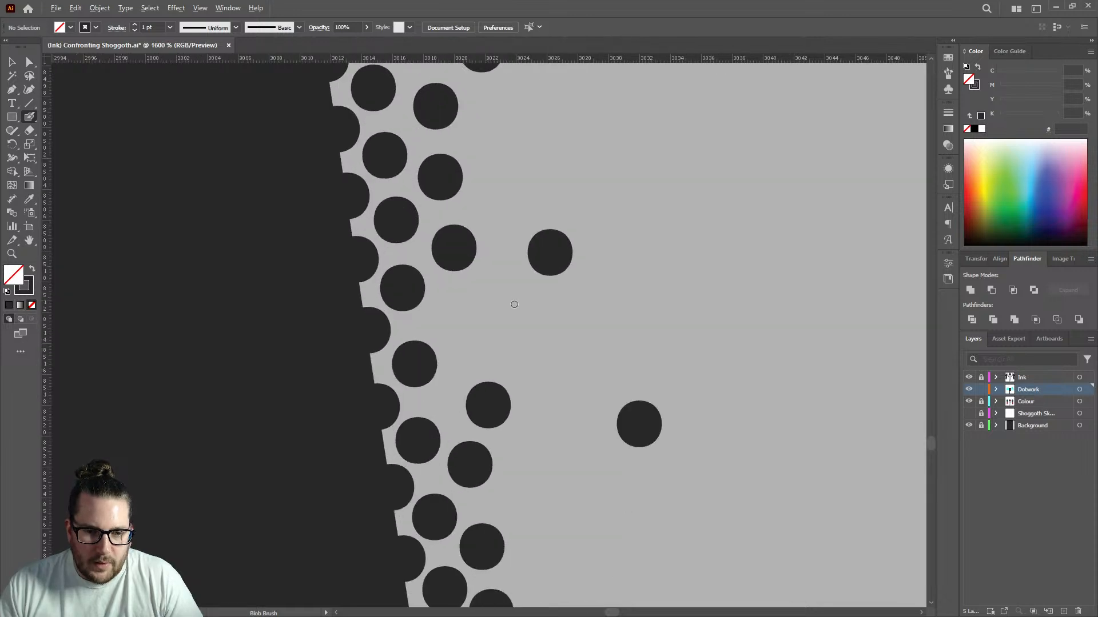
{"action": "left_click", "coordinate": [449, 317]}
Place dots along the outer side of the upper band's tip, filling in between the band and its scattered loose dots.
{"action": "scroll", "coordinate": [517, 346], "scroll_direction": "down", "scroll_amount": 5}
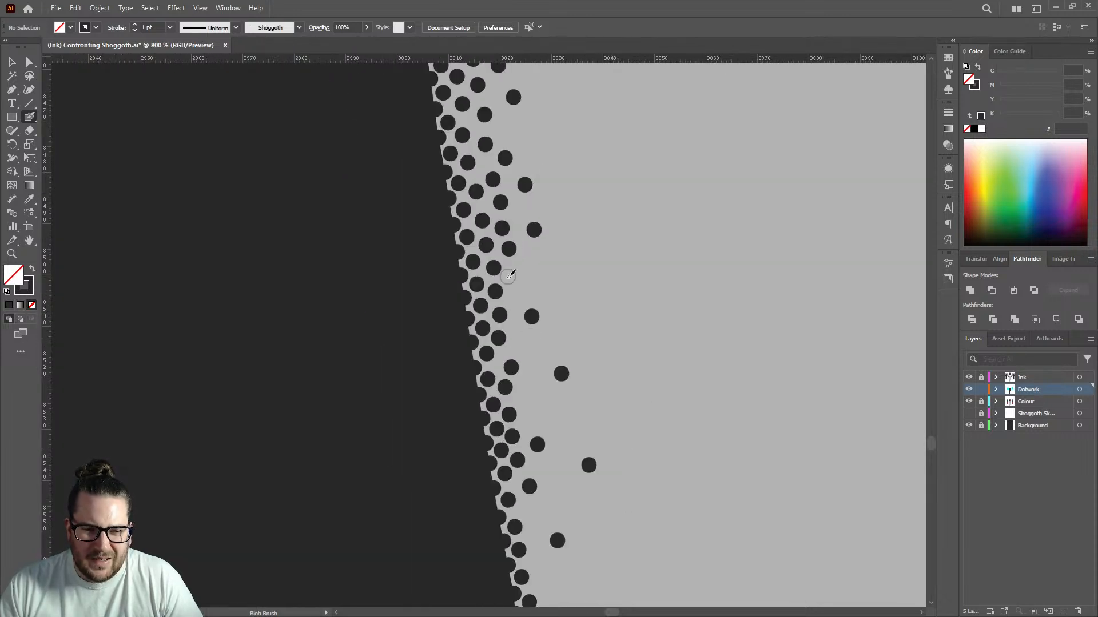
{"action": "left_click", "coordinate": [511, 280]}
{"action": "left_click", "coordinate": [514, 300]}
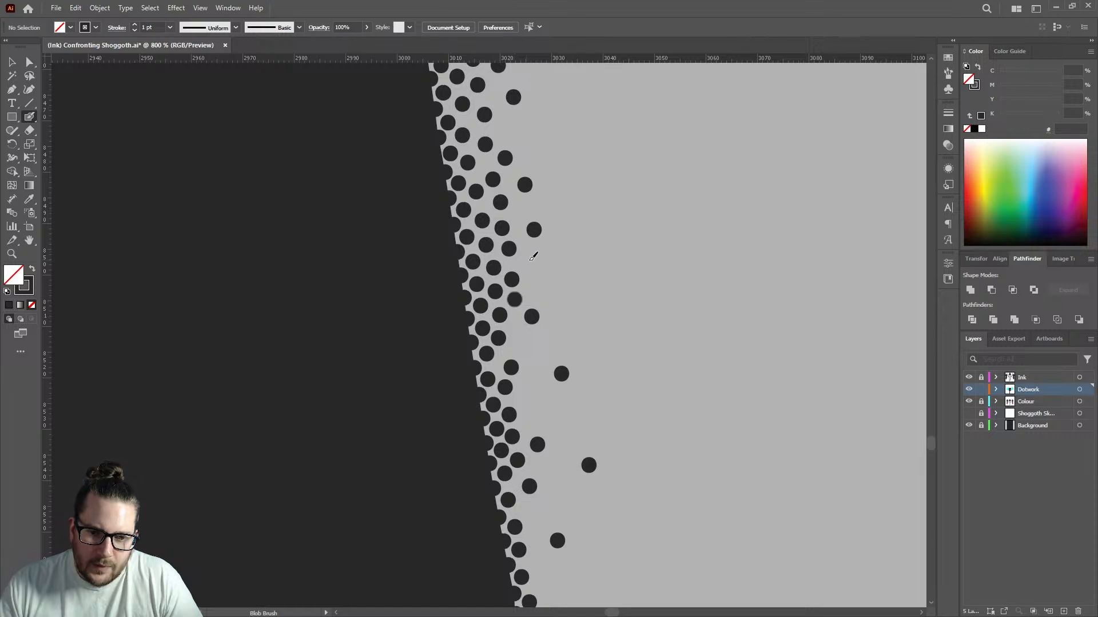
{"action": "left_click", "coordinate": [529, 260]}
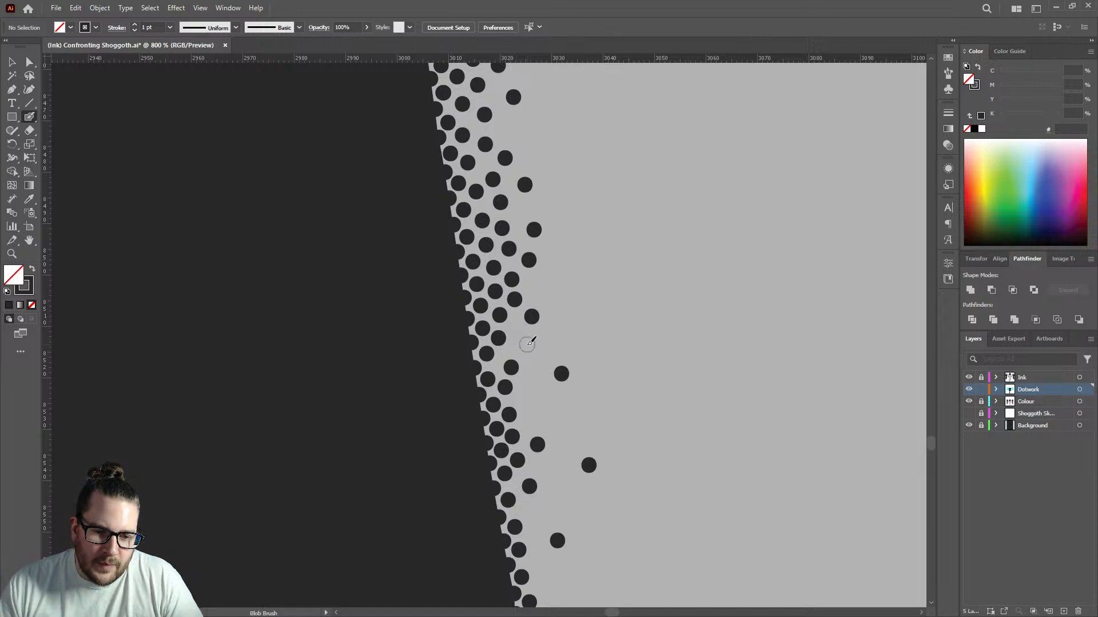
{"action": "left_click", "coordinate": [526, 401]}
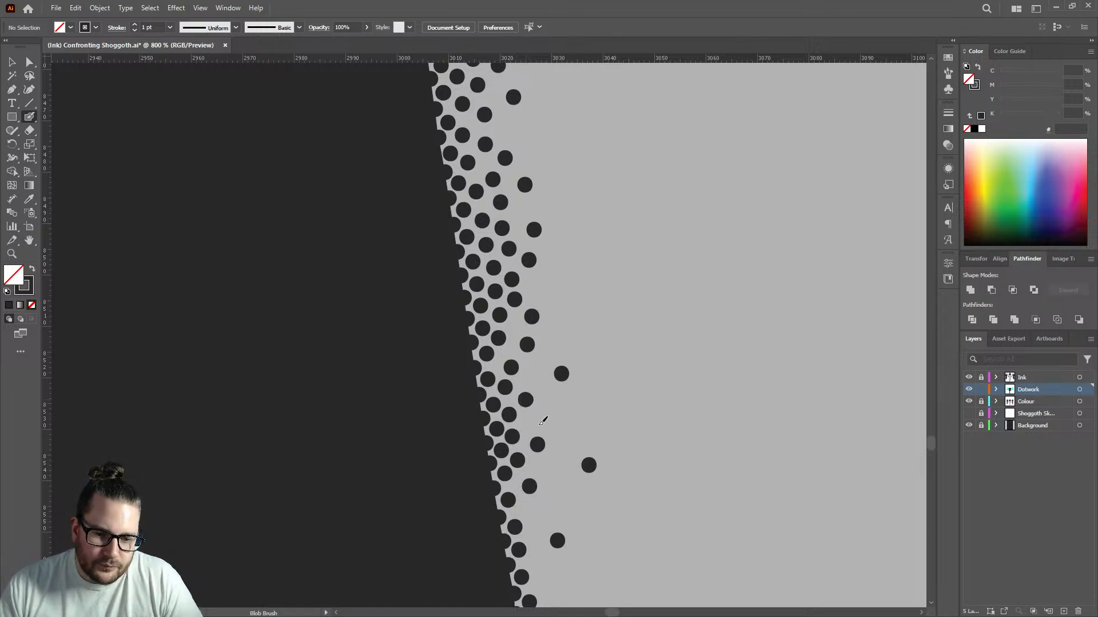
{"action": "left_click", "coordinate": [534, 424]}
{"action": "left_click", "coordinate": [536, 369]}
{"action": "left_click", "coordinate": [550, 395]}
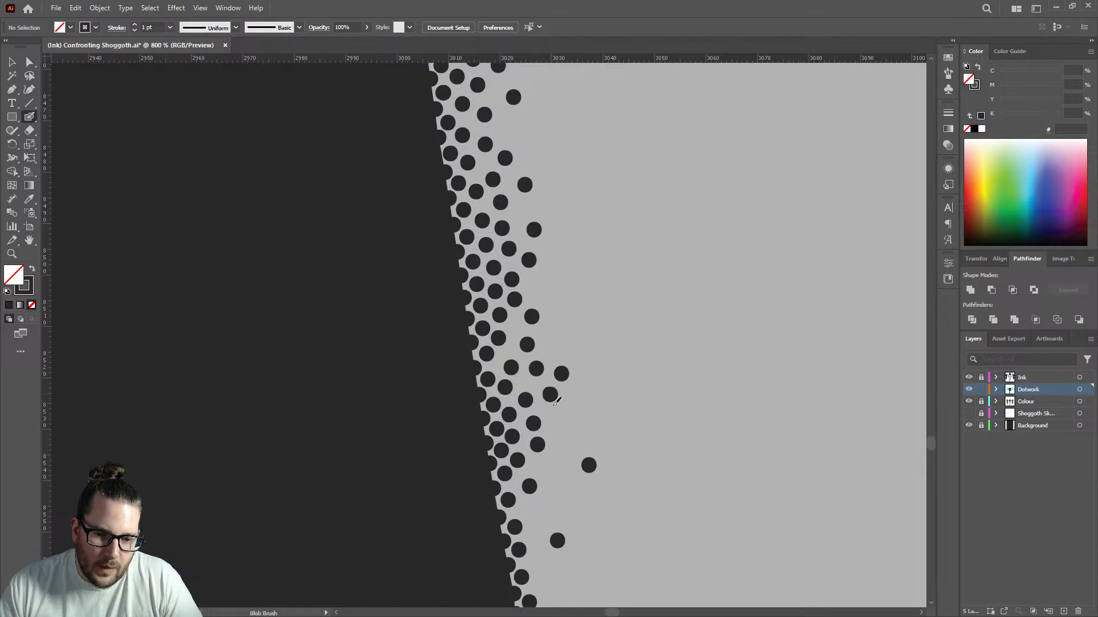
Carry the upper band's fade further down the edge with closely set dots and two looser ones outside them.
{"action": "scroll", "coordinate": [563, 359], "scroll_direction": "down", "scroll_amount": 3}
{"action": "left_click", "coordinate": [536, 342]}
{"action": "left_click", "coordinate": [525, 385]}
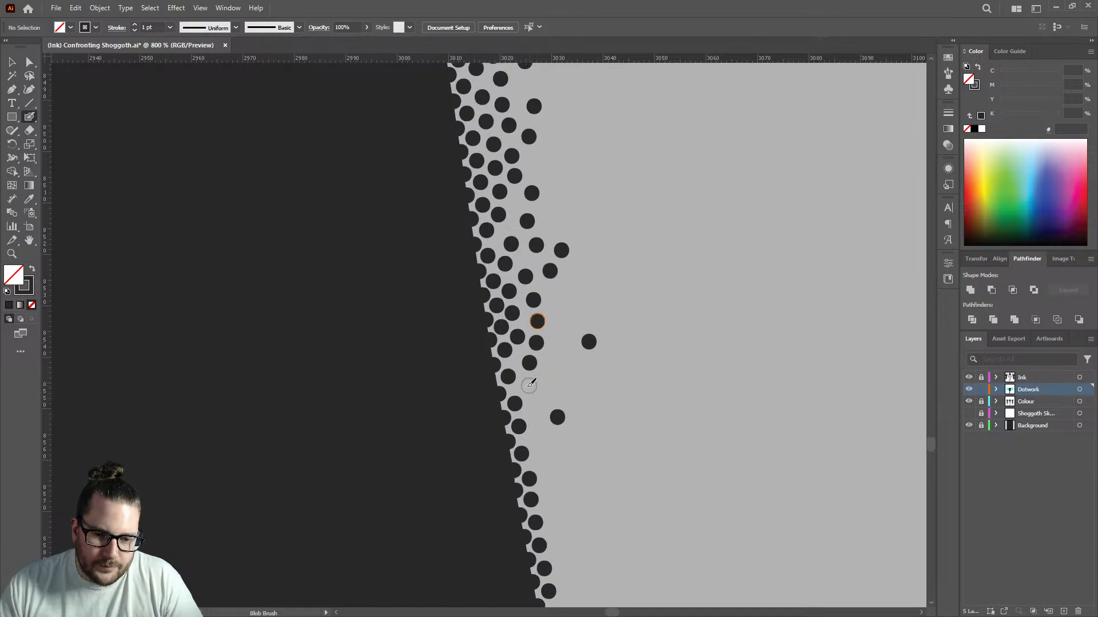
{"action": "left_click", "coordinate": [556, 358]}
{"action": "left_click", "coordinate": [562, 301]}
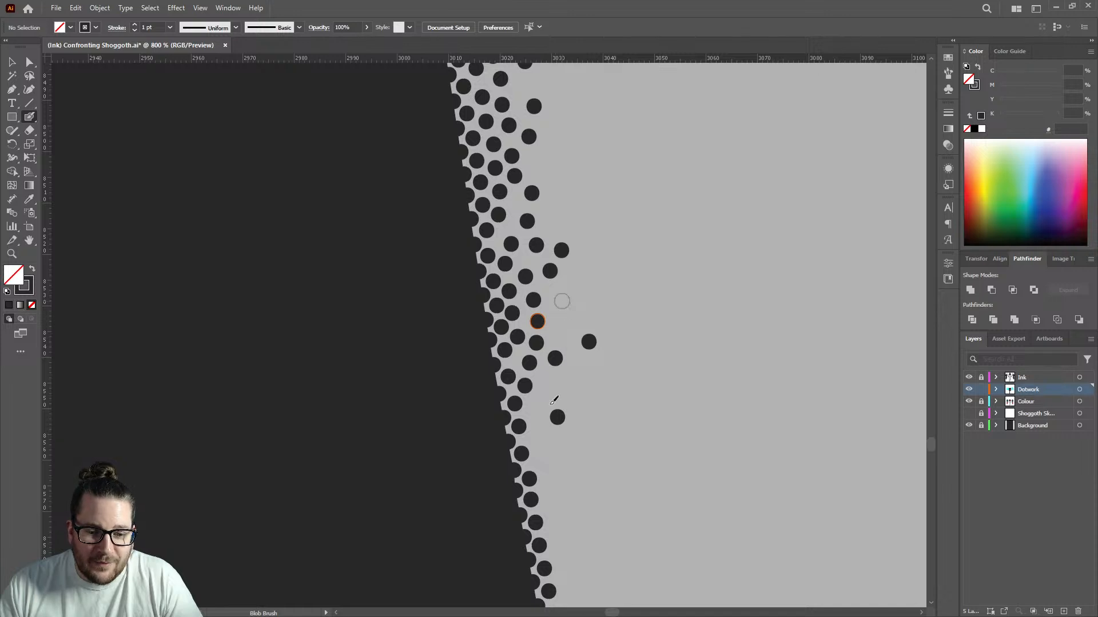
{"action": "left_click", "coordinate": [532, 406]}
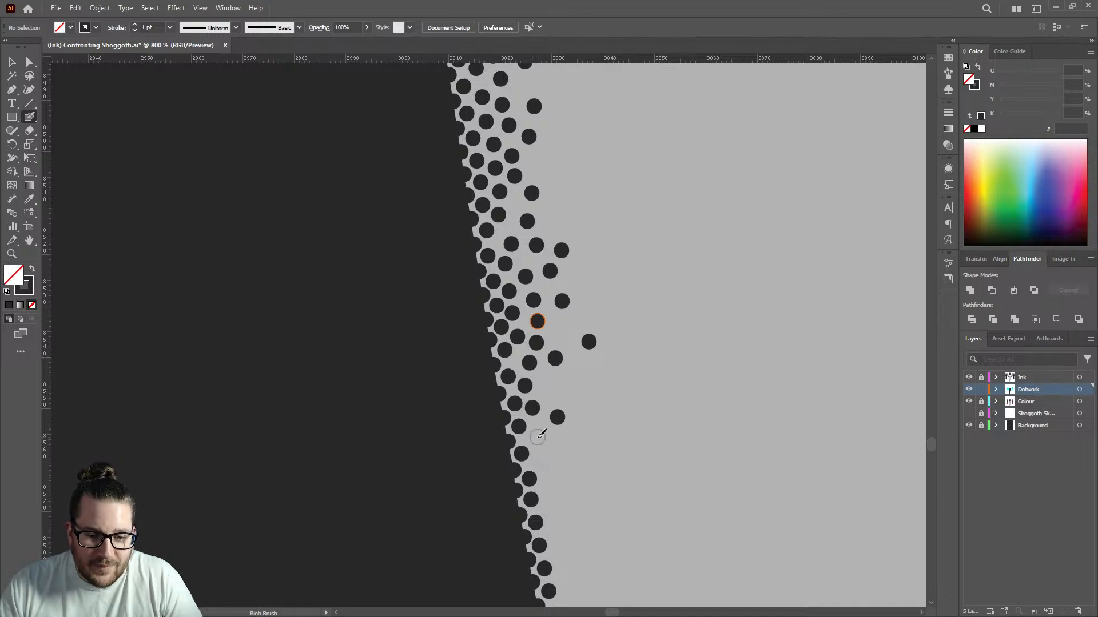
Place dots along the outer side of the lower cluster's upper tip to soften where its shading begins.
{"action": "scroll", "coordinate": [538, 437], "scroll_direction": "down", "scroll_amount": 3}
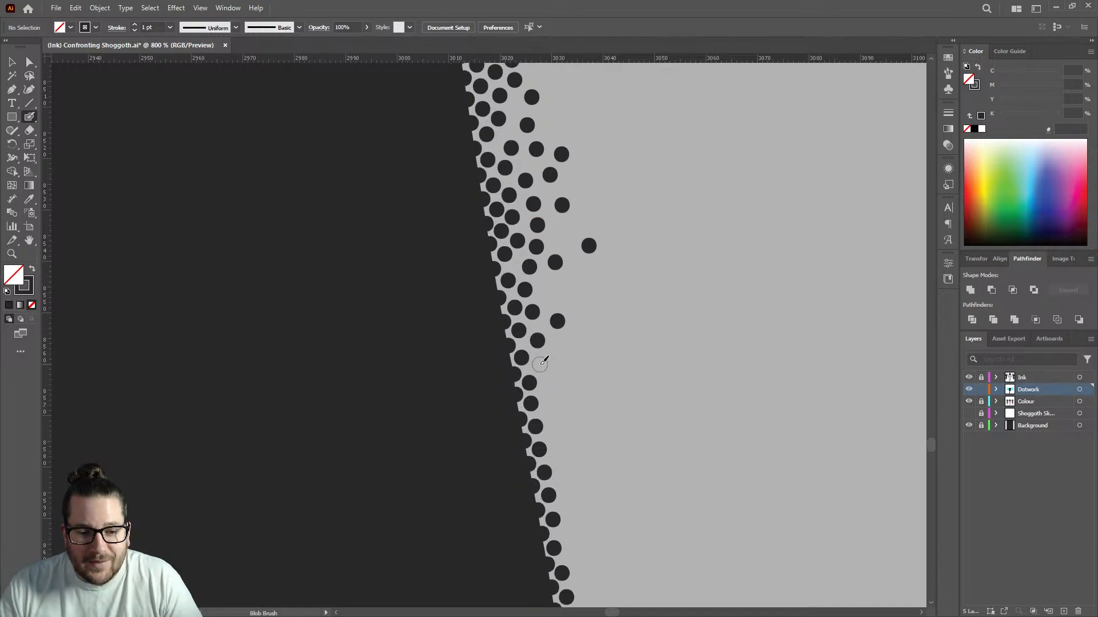
{"action": "scroll", "coordinate": [575, 333], "scroll_direction": "down", "scroll_amount": 5}
{"action": "scroll", "coordinate": [579, 323], "scroll_direction": "up", "scroll_amount": 5}
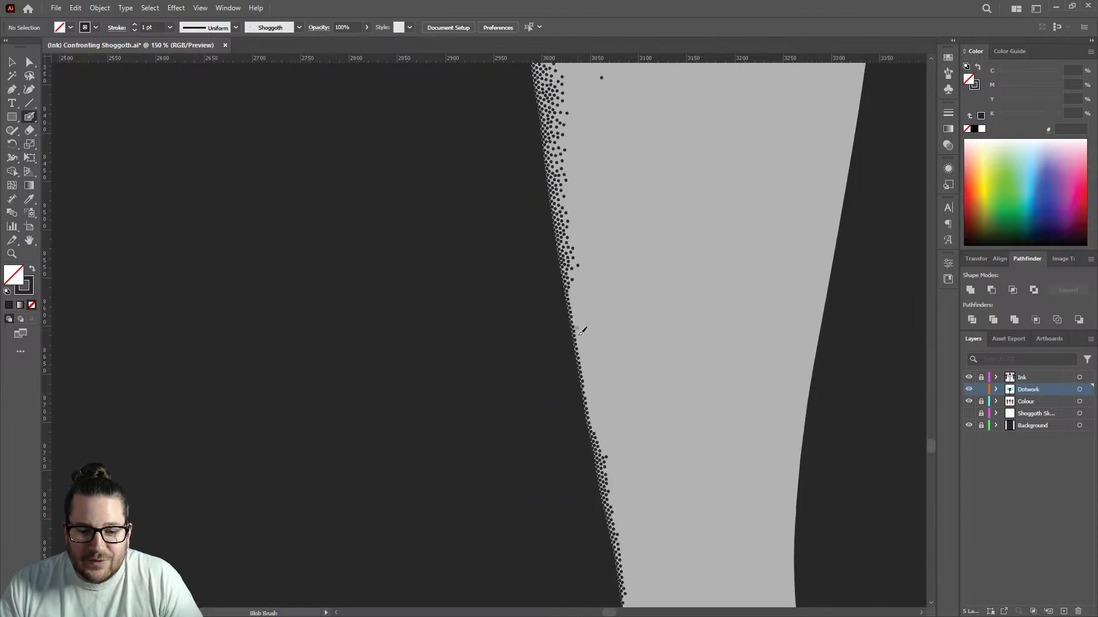
{"action": "left_click", "coordinate": [612, 539]}
{"action": "left_click", "coordinate": [605, 512]}
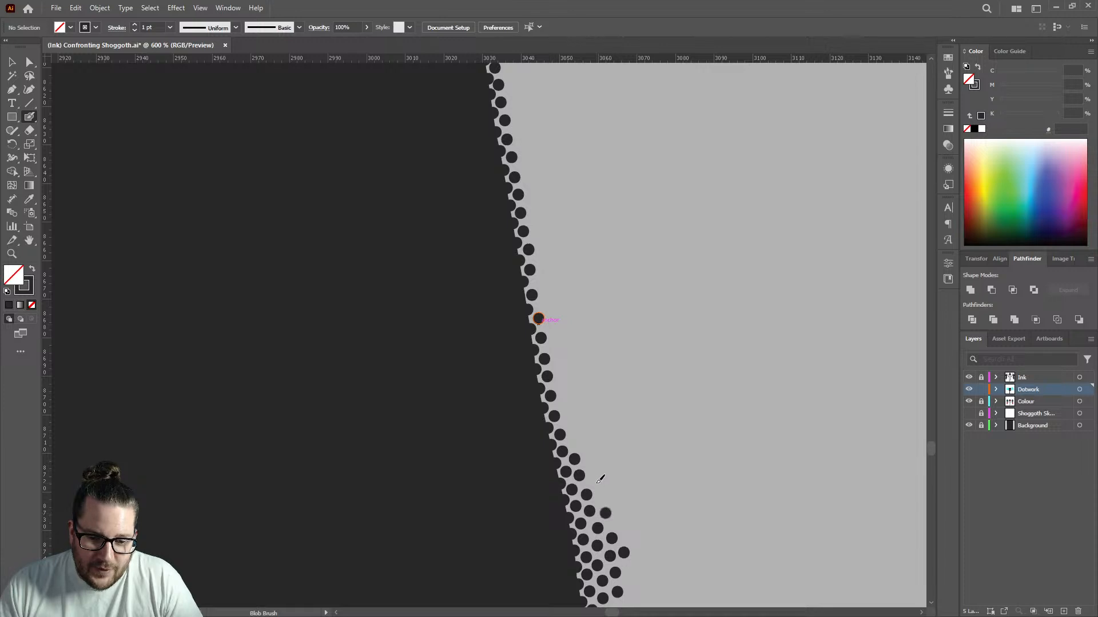
{"action": "left_click", "coordinate": [594, 480]}
{"action": "left_click", "coordinate": [575, 439]}
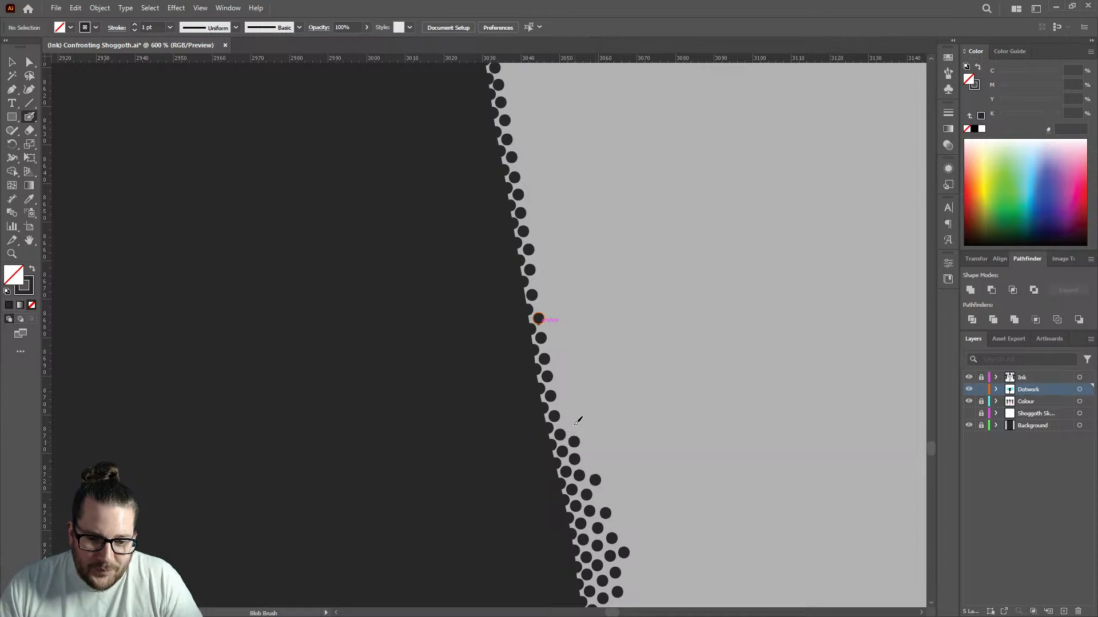
Extend the lower cluster's second row upward beside the edge row with evenly spaced dots, leaving small gaps towards the top.
{"action": "left_click", "coordinate": [569, 422]}
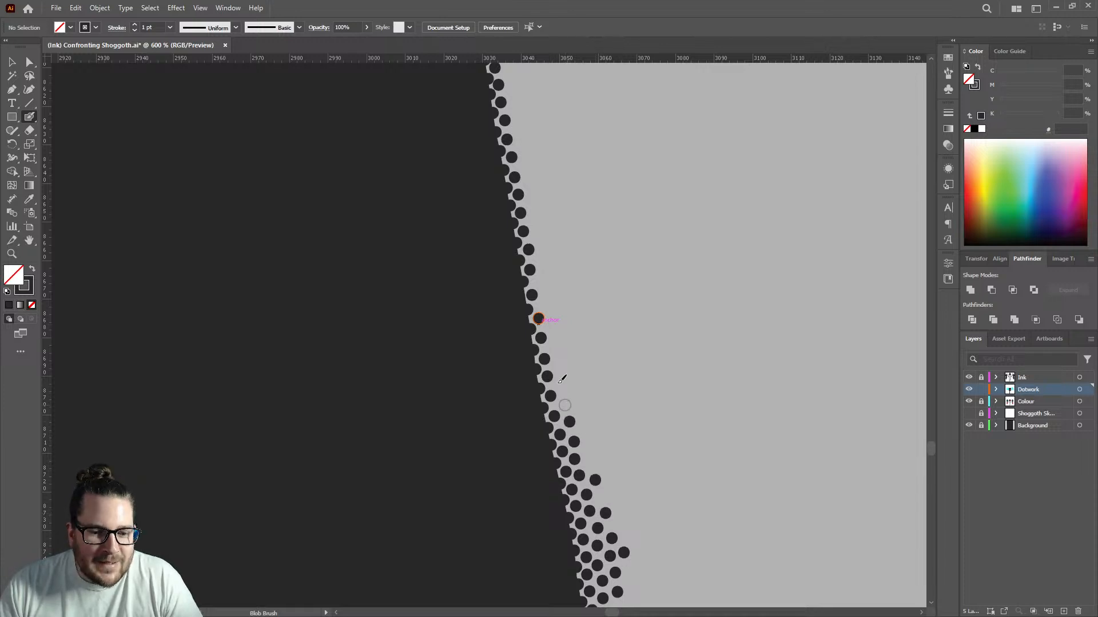
{"action": "left_click", "coordinate": [565, 405]}
{"action": "left_click", "coordinate": [561, 385]}
{"action": "left_click", "coordinate": [560, 360]}
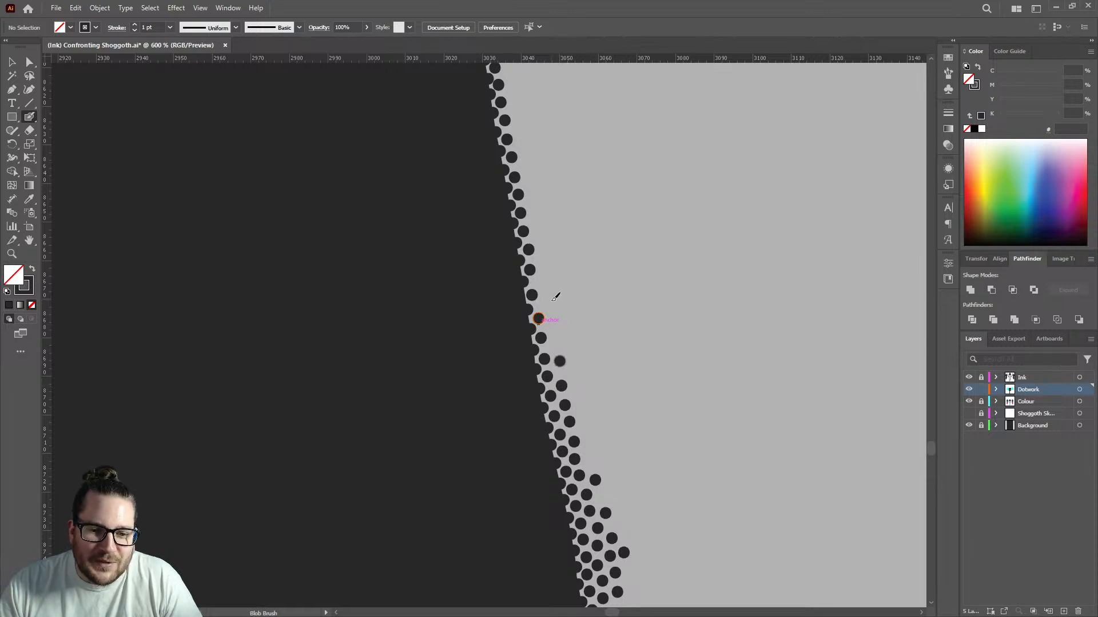
{"action": "left_click", "coordinate": [546, 303]}
{"action": "left_click", "coordinate": [544, 281]}
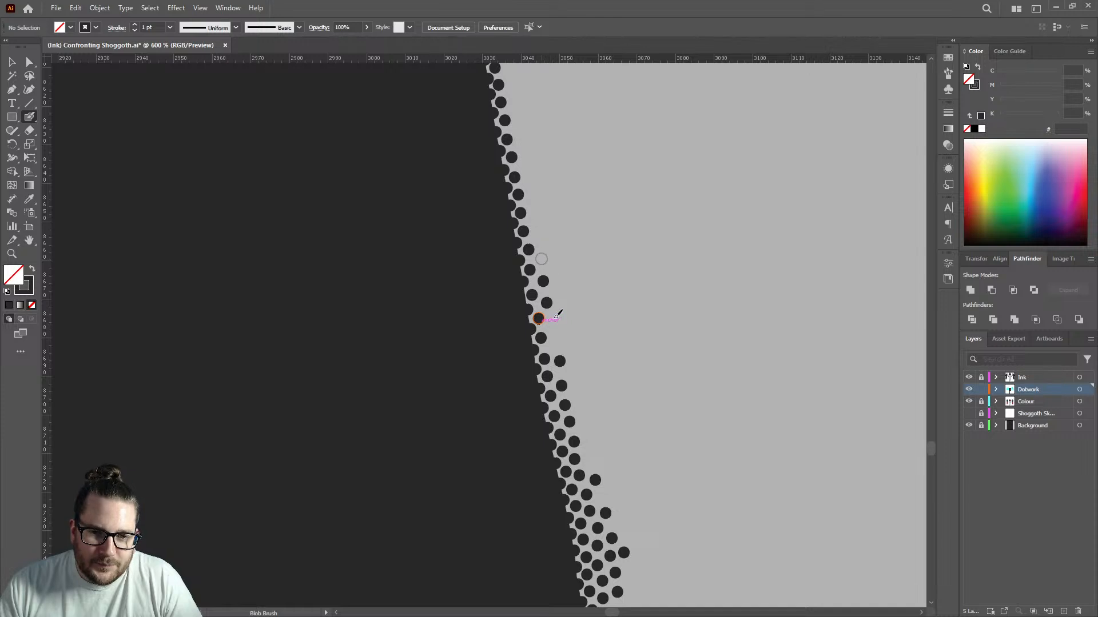
Run another close row of dots down from the upper band's lower tip, with two looser dots outside it.
{"action": "scroll", "coordinate": [558, 314], "scroll_direction": "up", "scroll_amount": 3}
{"action": "scroll", "coordinate": [543, 282], "scroll_direction": "up", "scroll_amount": 2}
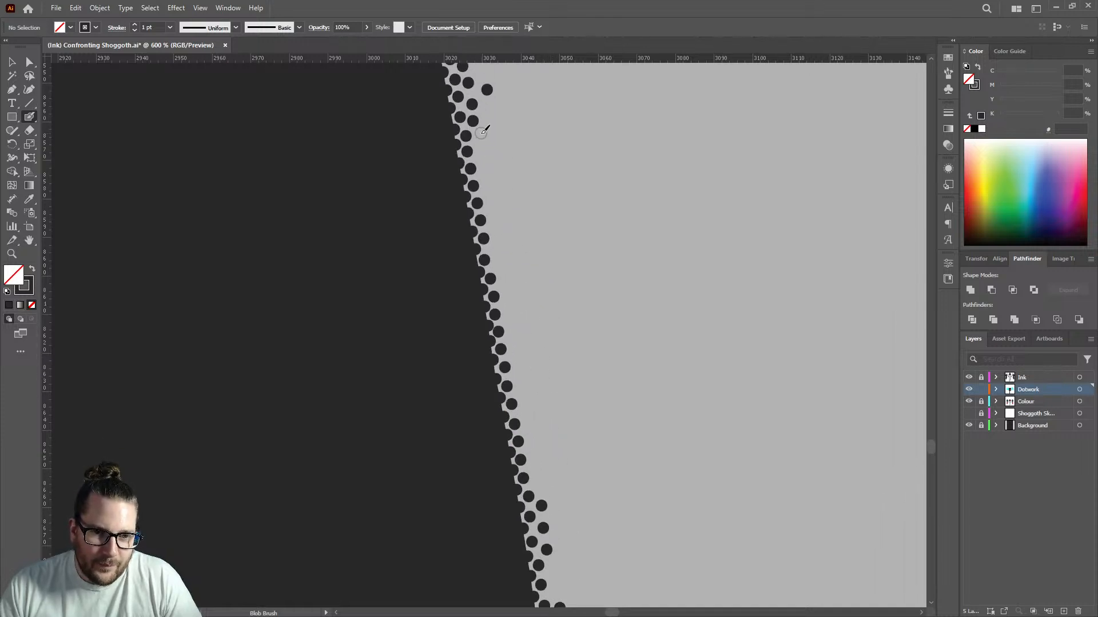
{"action": "left_click", "coordinate": [488, 107]}
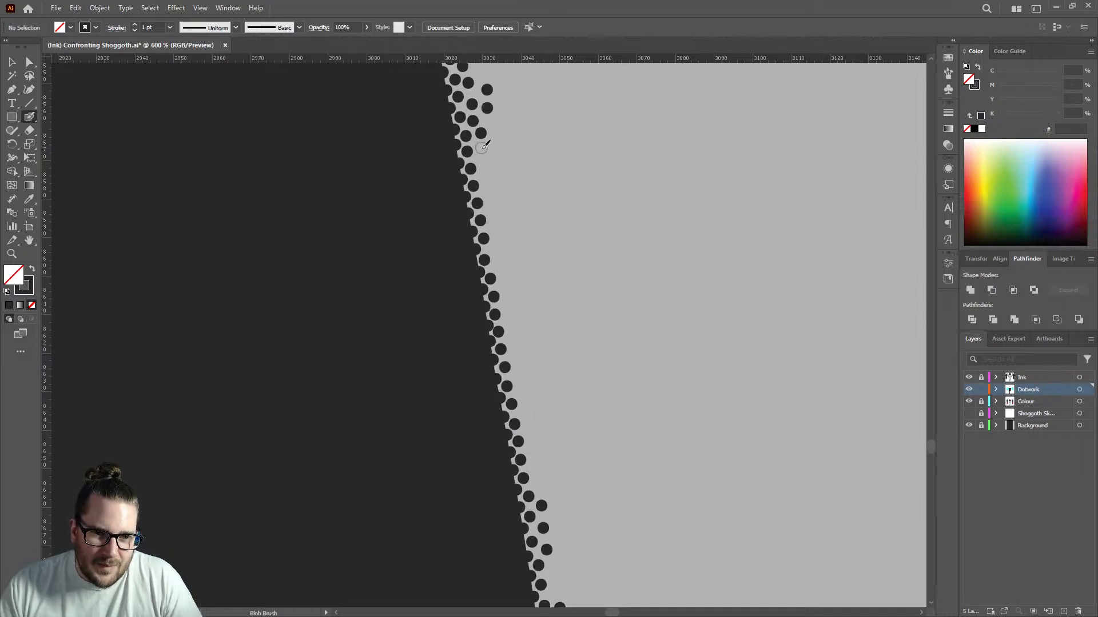
{"action": "left_click", "coordinate": [482, 148]}
{"action": "left_click", "coordinate": [484, 162]}
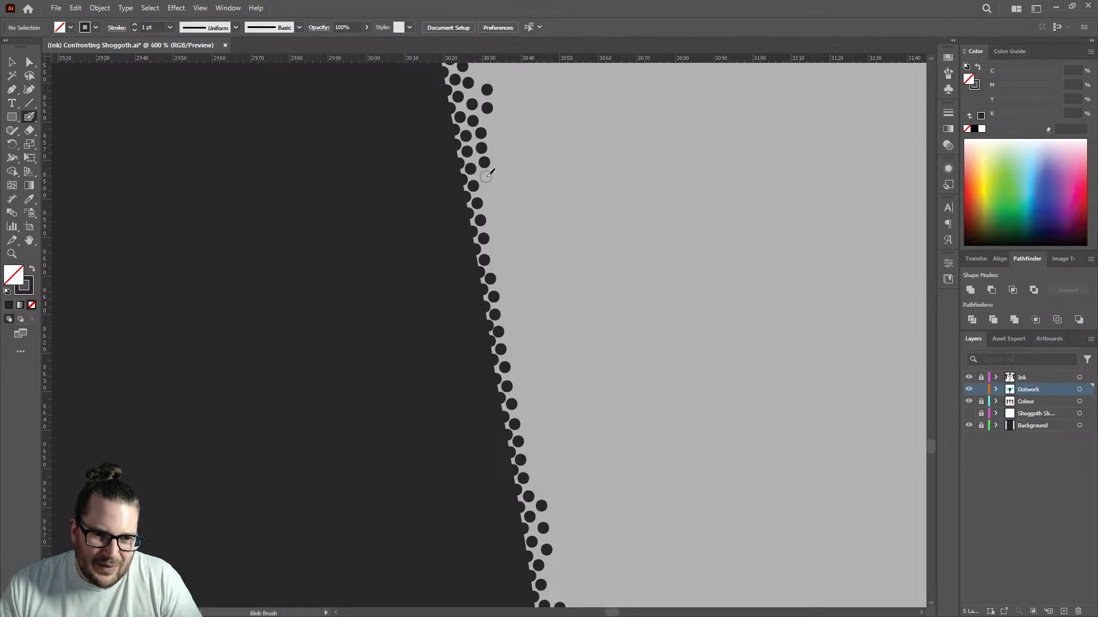
{"action": "left_click", "coordinate": [487, 191]}
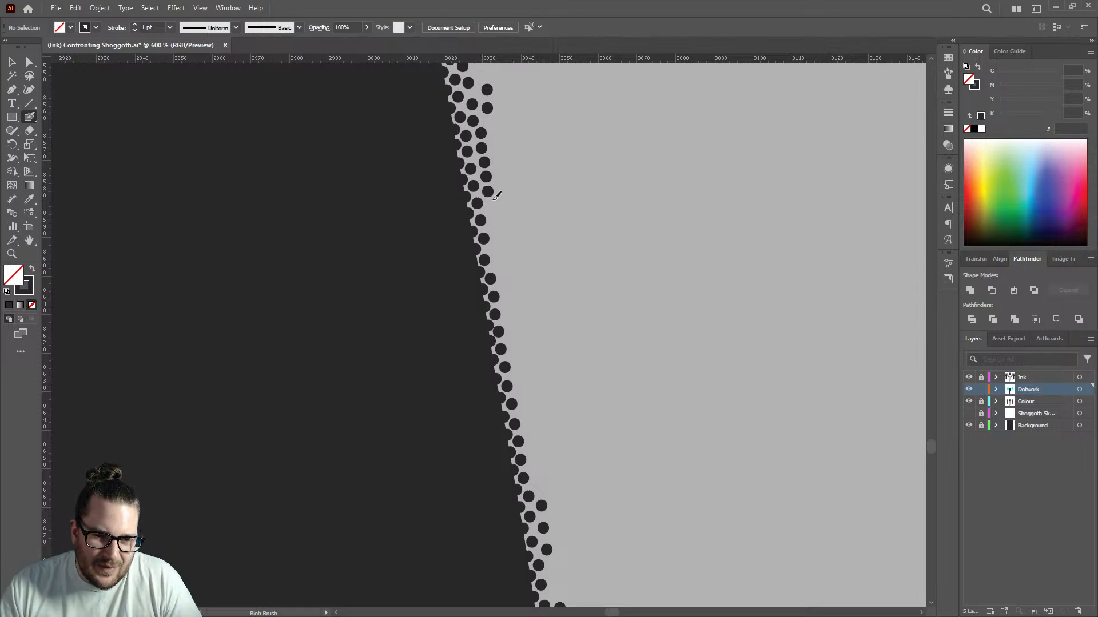
{"action": "left_click", "coordinate": [492, 209]}
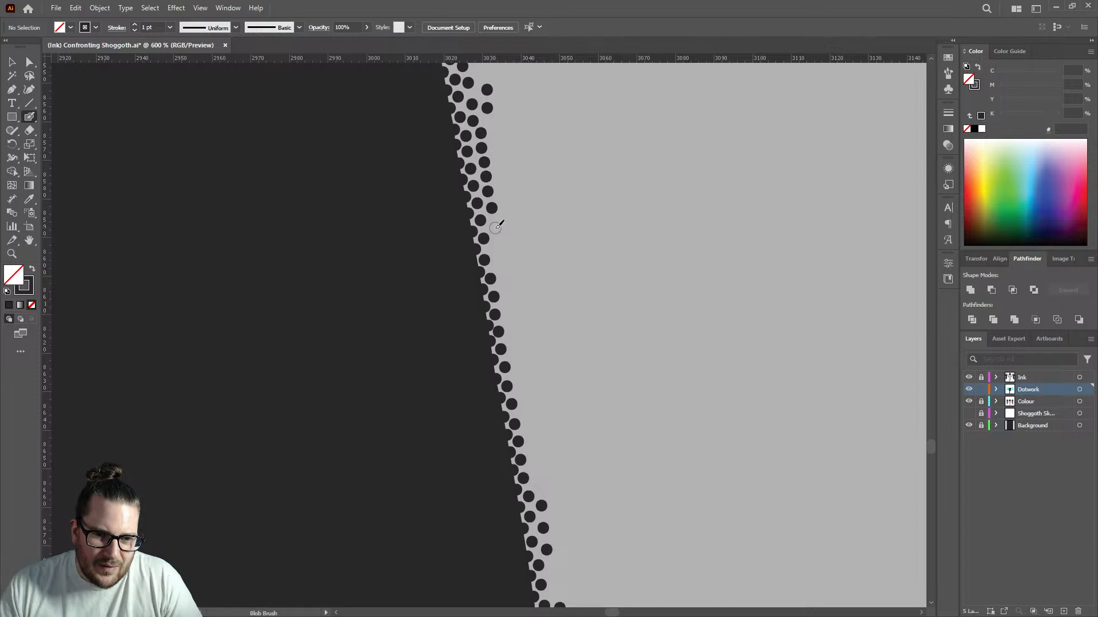
{"action": "left_click", "coordinate": [495, 228]}
{"action": "left_click", "coordinate": [497, 249]}
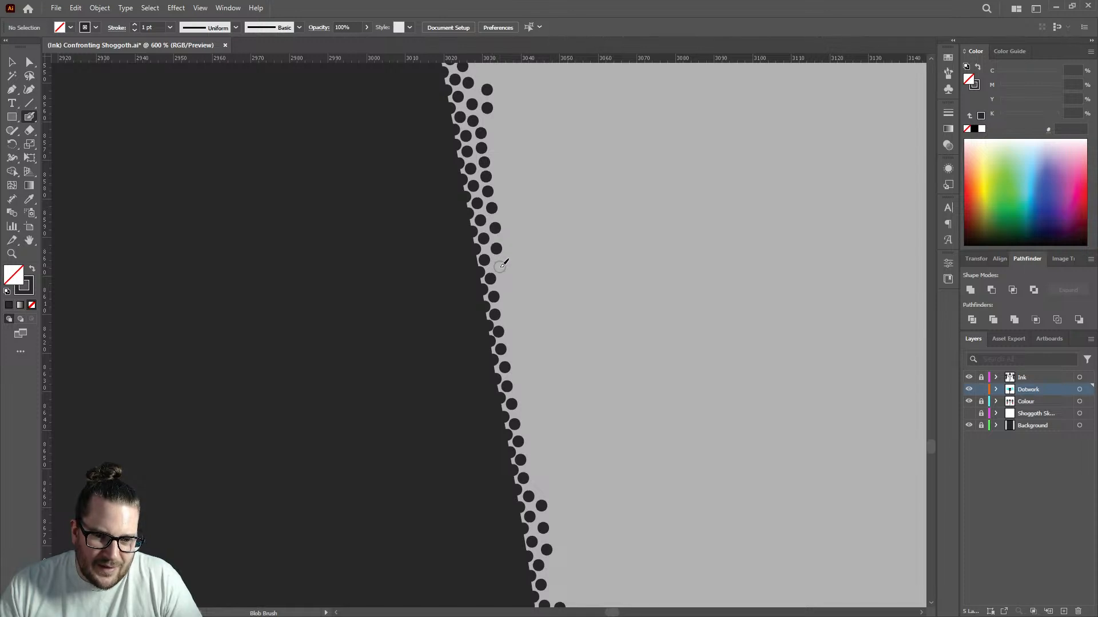
{"action": "left_click", "coordinate": [499, 264]}
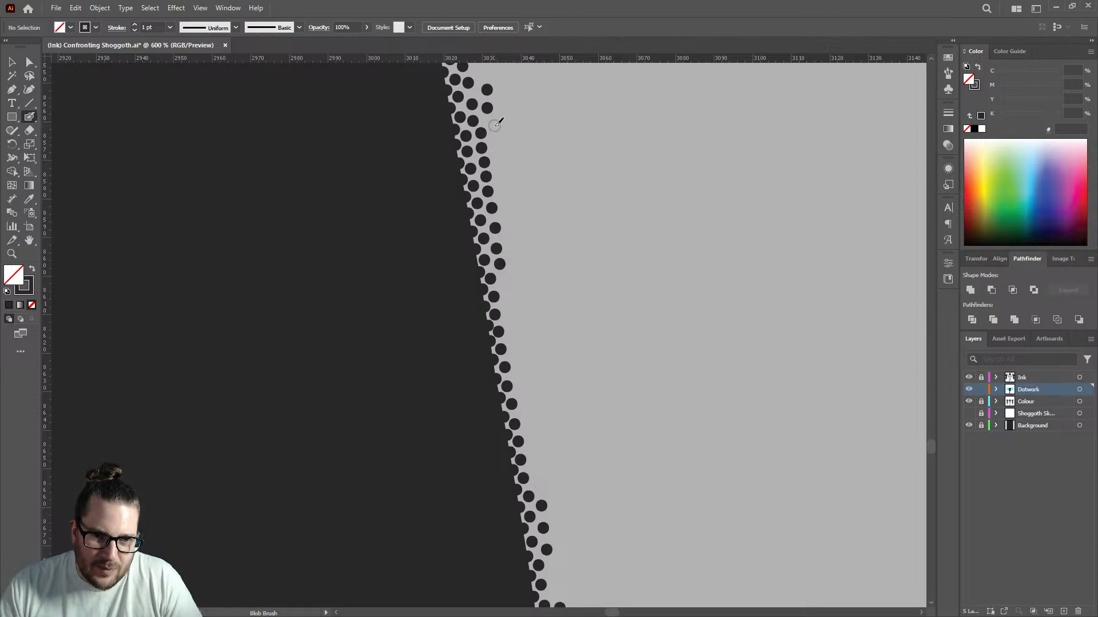
{"action": "left_click", "coordinate": [495, 126]}
{"action": "left_click", "coordinate": [498, 149]}
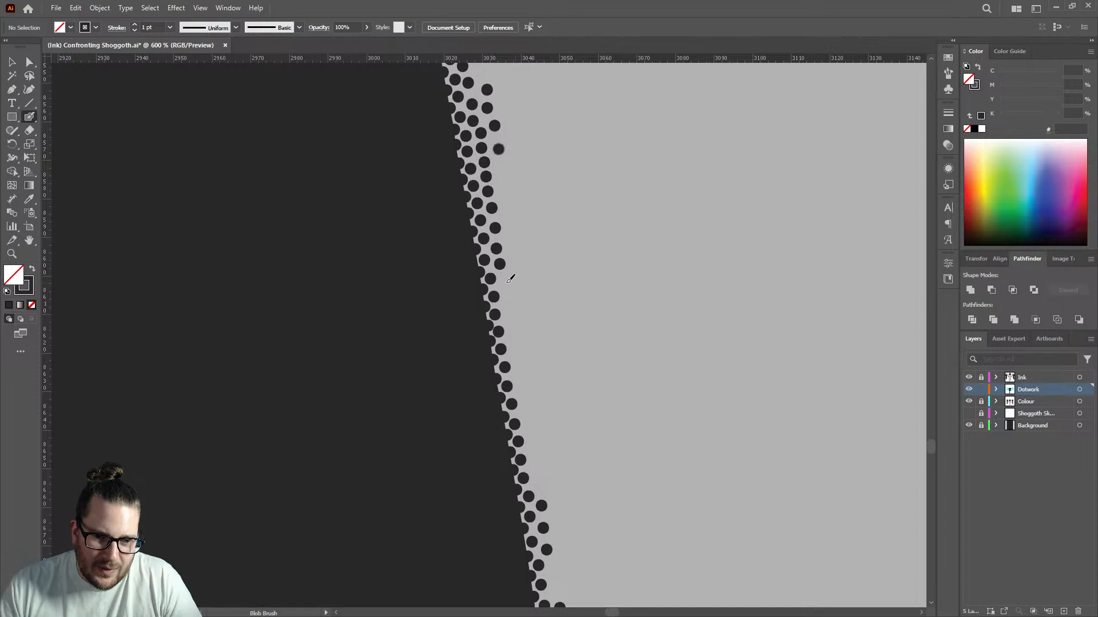
Continue the new row down the leg's edge until it bridges the gap to the lower cluster's topmost dots.
{"action": "left_click", "coordinate": [506, 283]}
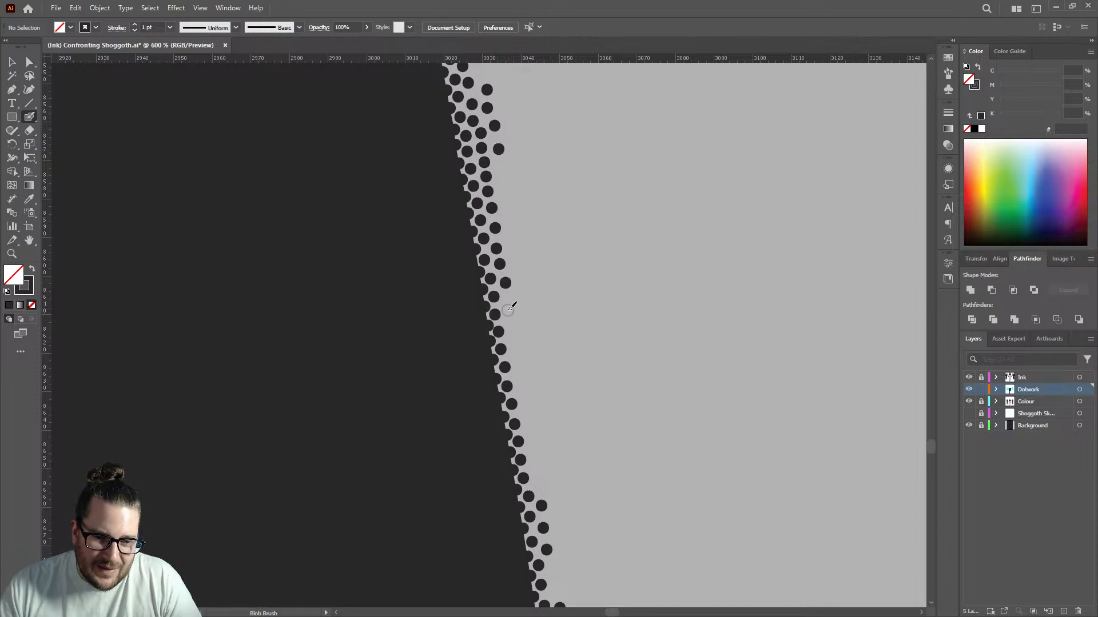
{"action": "left_click", "coordinate": [507, 305]}
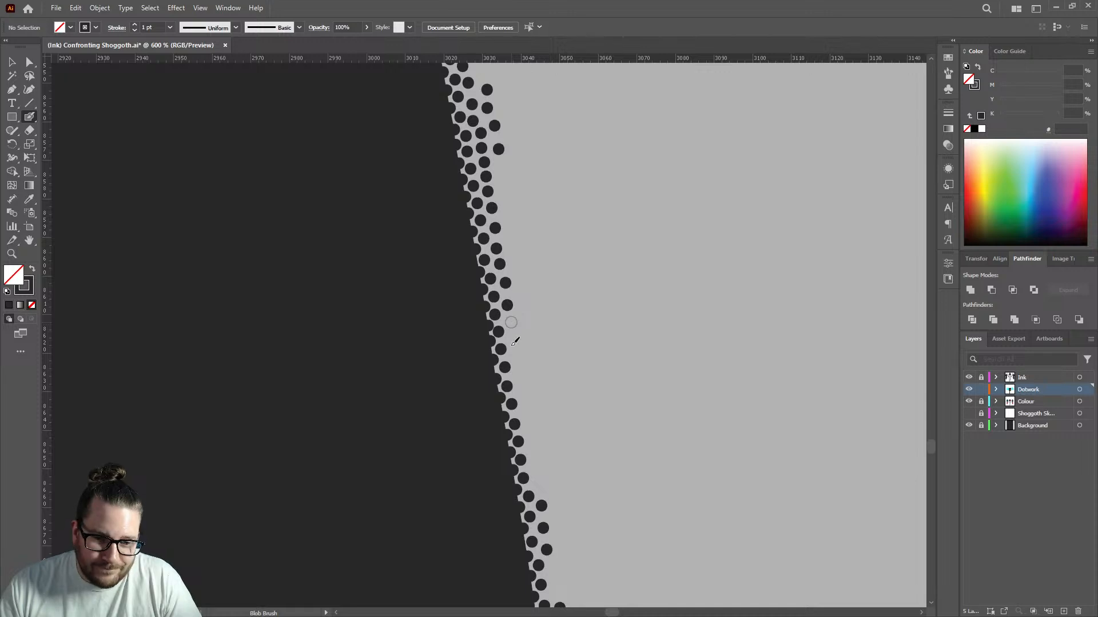
{"action": "left_click", "coordinate": [512, 322]}
{"action": "left_click", "coordinate": [511, 342]}
{"action": "left_click", "coordinate": [516, 355]}
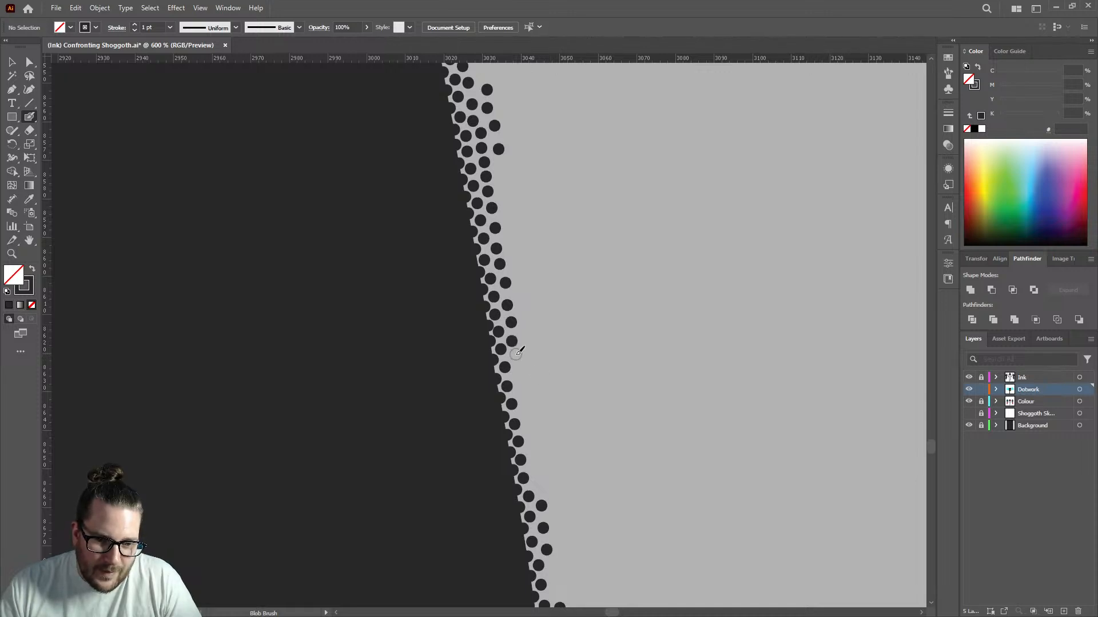
{"action": "left_click", "coordinate": [517, 376]}
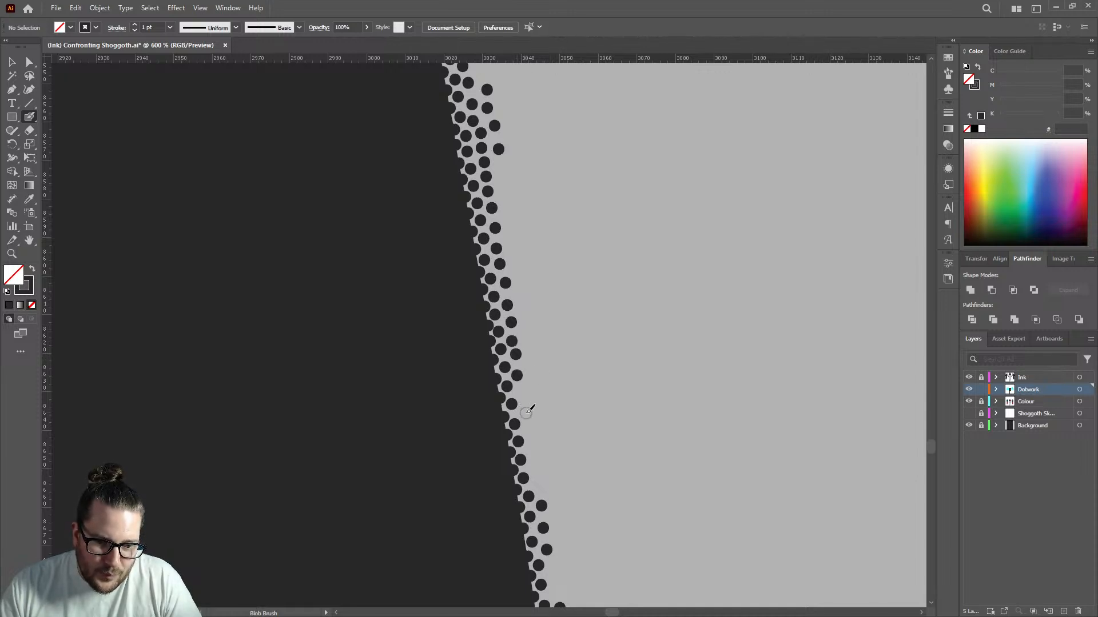
{"action": "left_click", "coordinate": [522, 390]}
{"action": "left_click", "coordinate": [533, 448]}
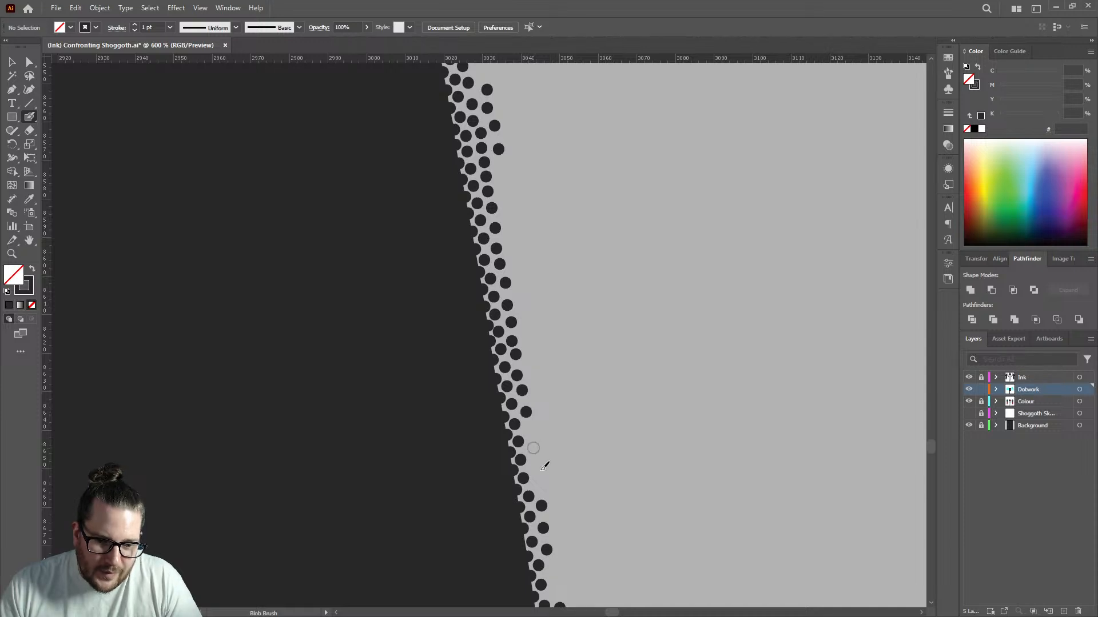
{"action": "left_click", "coordinate": [540, 484]}
{"action": "left_click", "coordinate": [535, 469]}
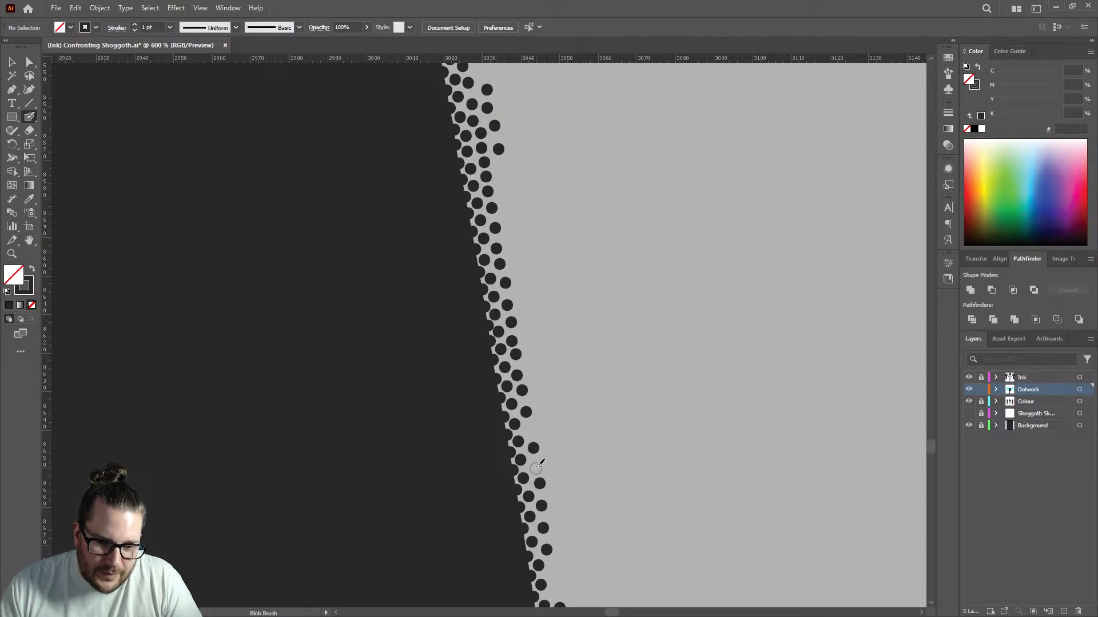
{"action": "left_click", "coordinate": [536, 429]}
Add loose dots outside the joined row and up along the outer side of the upper band's lower end.
{"action": "left_click", "coordinate": [527, 341]}
{"action": "left_click", "coordinate": [511, 236]}
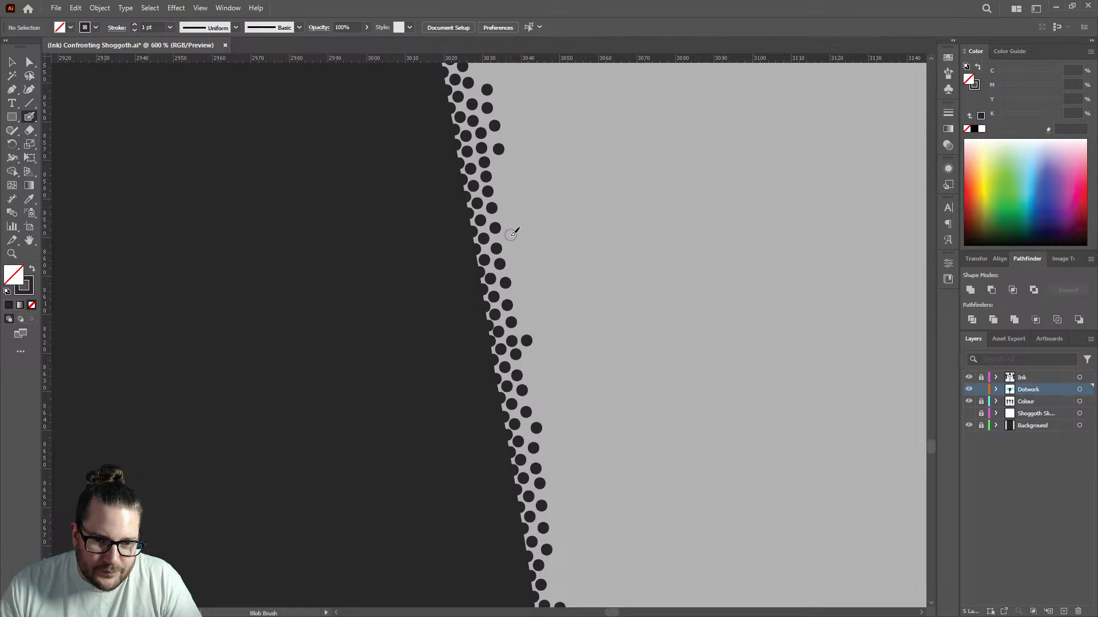
{"action": "scroll", "coordinate": [534, 256], "scroll_direction": "up", "scroll_amount": 3}
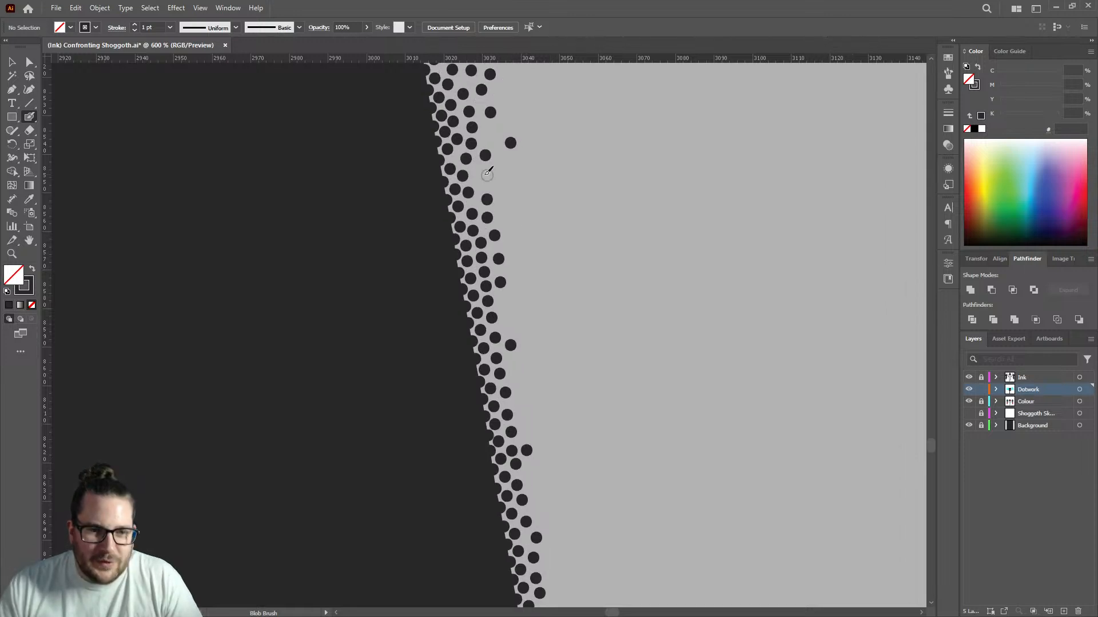
{"action": "left_click", "coordinate": [496, 171]}
{"action": "left_click", "coordinate": [492, 134]}
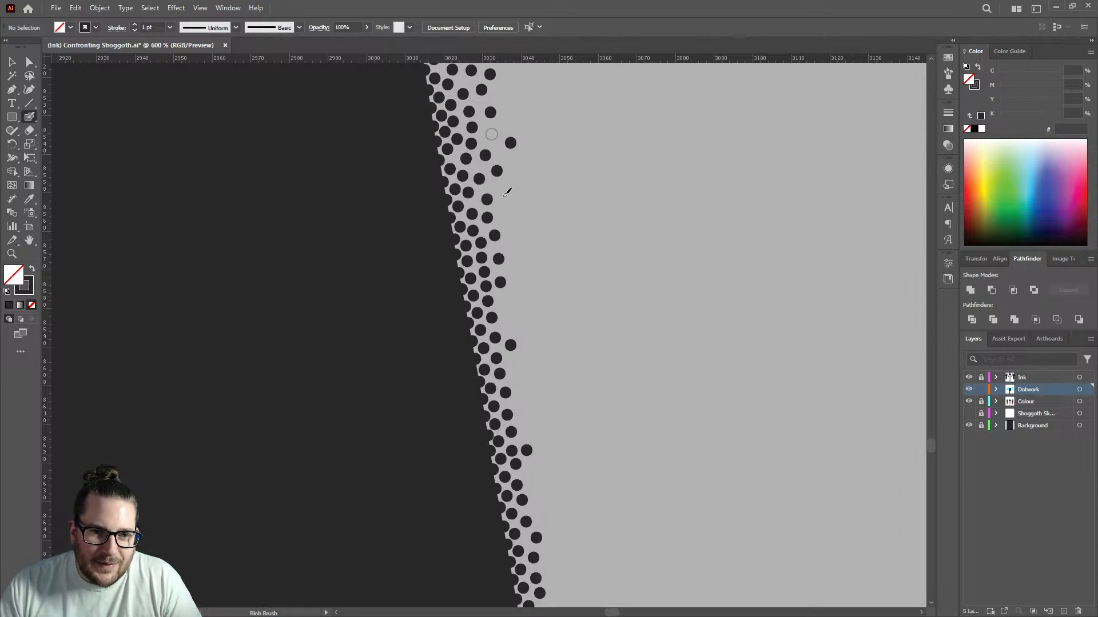
{"action": "left_click", "coordinate": [502, 212]}
{"action": "left_click", "coordinate": [503, 300]}
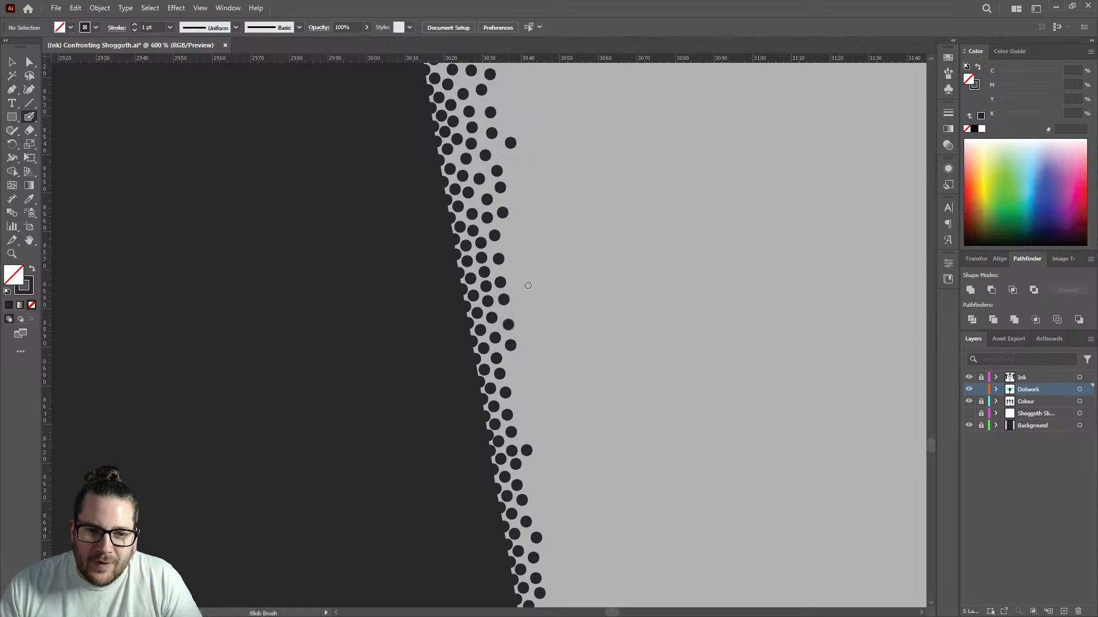
Examine the leg's dotwork gradient from a distance and close up where the two shaded areas join.
{"action": "key", "text": "ctrl+1"}
{"action": "scroll", "coordinate": [526, 290], "scroll_direction": "up", "scroll_amount": 5}
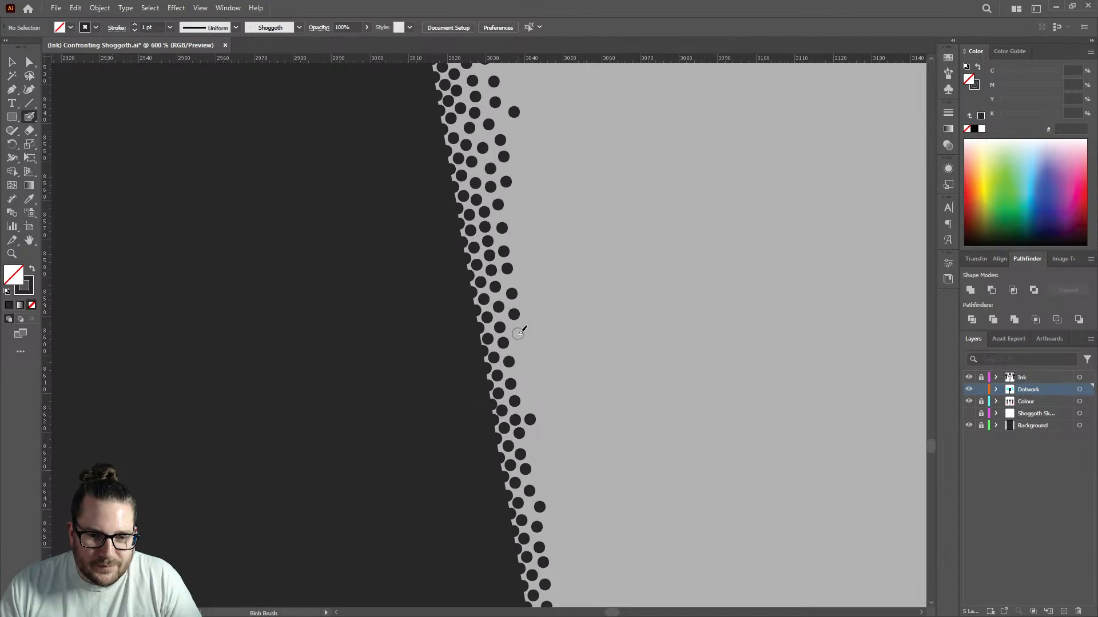
{"action": "scroll", "coordinate": [515, 330], "scroll_direction": "down", "scroll_amount": 5}
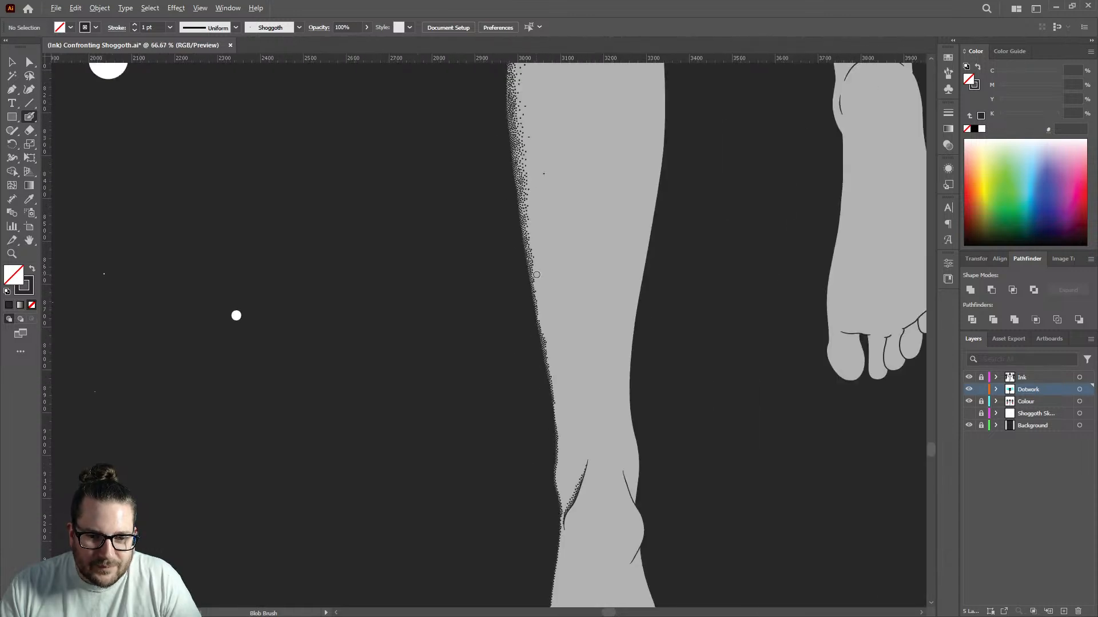
{"action": "scroll", "coordinate": [522, 350], "scroll_direction": "up", "scroll_amount": 4}
{"action": "scroll", "coordinate": [522, 351], "scroll_direction": "up", "scroll_amount": 1}
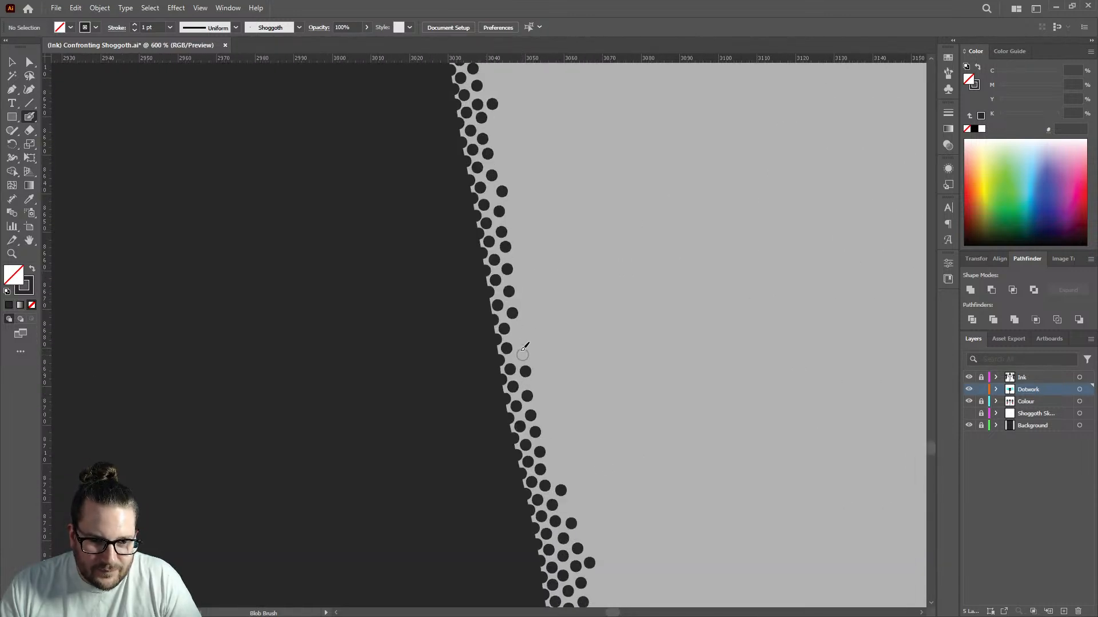
{"action": "scroll", "coordinate": [538, 317], "scroll_direction": "down", "scroll_amount": 8}
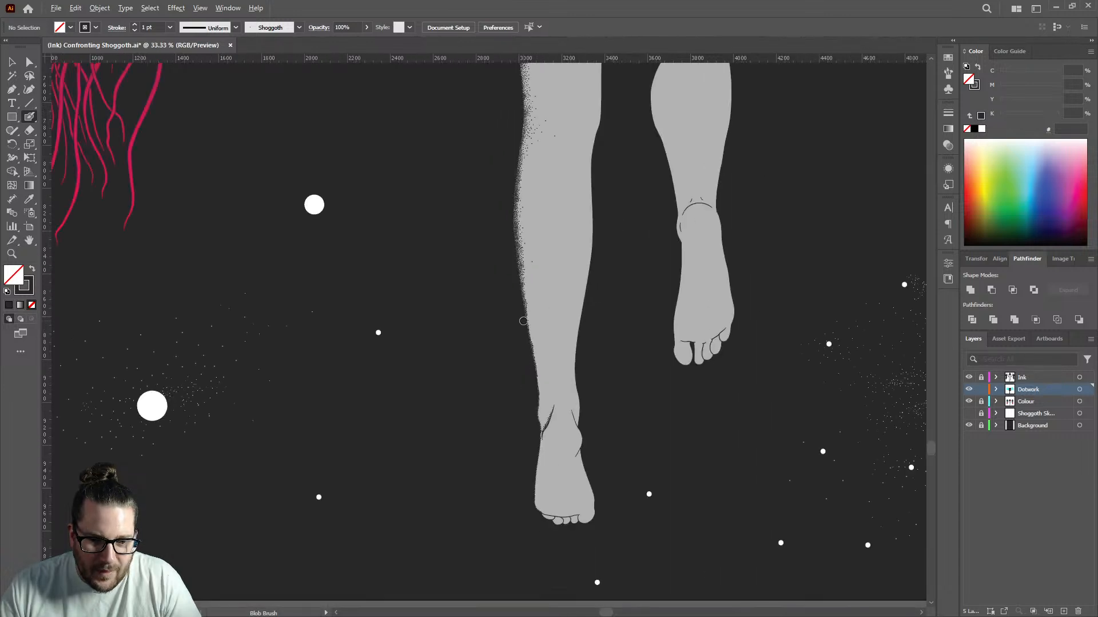
{"action": "scroll", "coordinate": [523, 320], "scroll_direction": "up", "scroll_amount": 3}
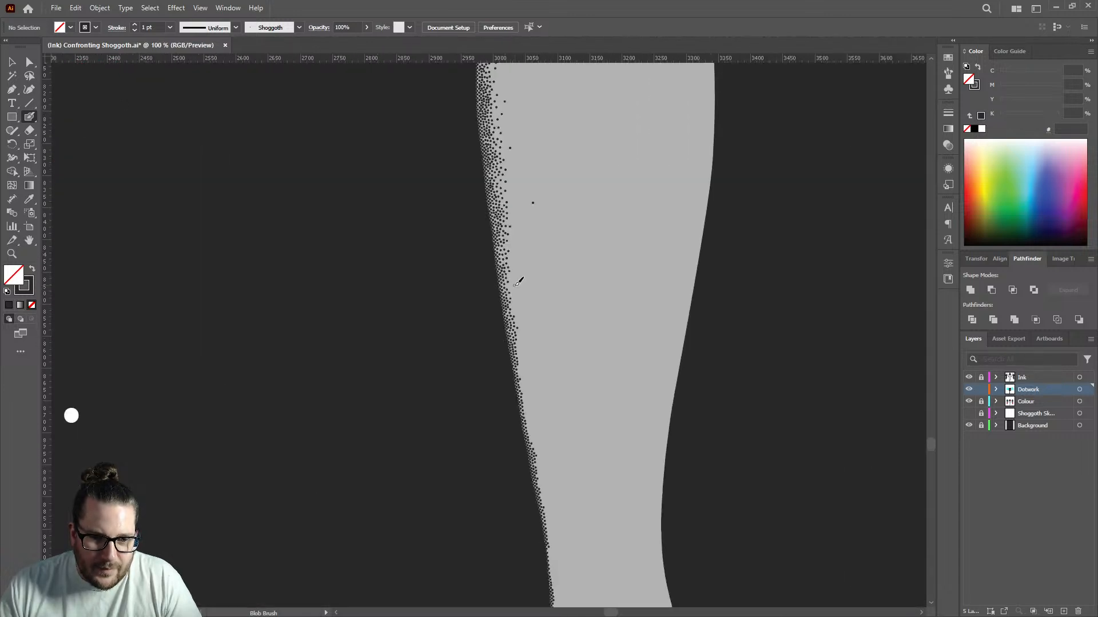
Scatter spaced dots along the outer side of the narrow stretch between the upper band and the lower cluster.
{"action": "scroll", "coordinate": [521, 328], "scroll_direction": "up", "scroll_amount": 4}
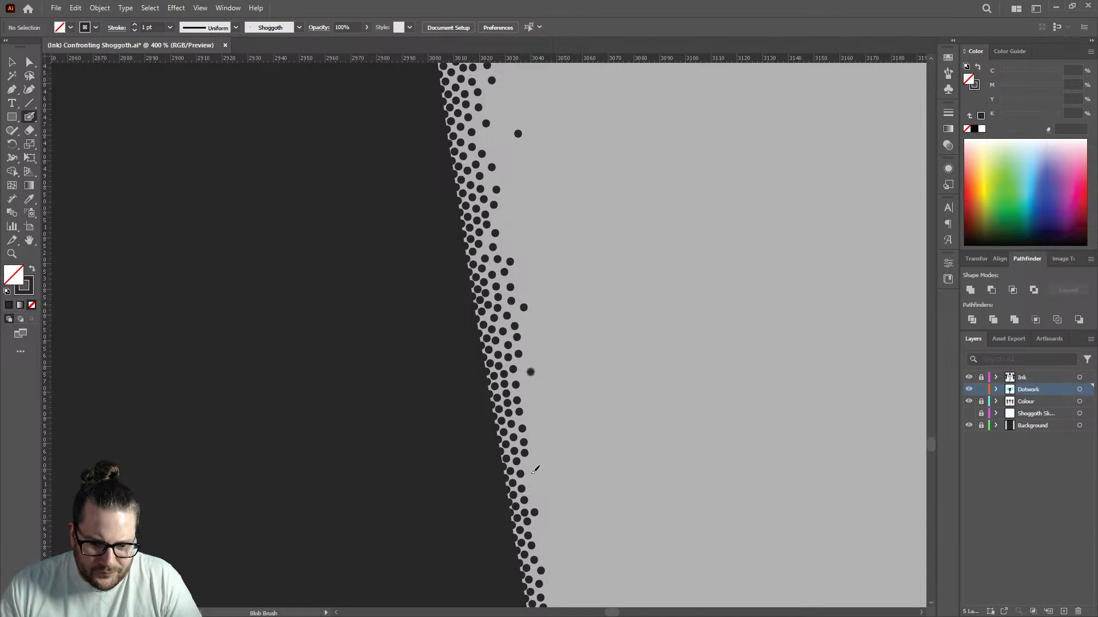
{"action": "scroll", "coordinate": [554, 397], "scroll_direction": "down", "scroll_amount": 4}
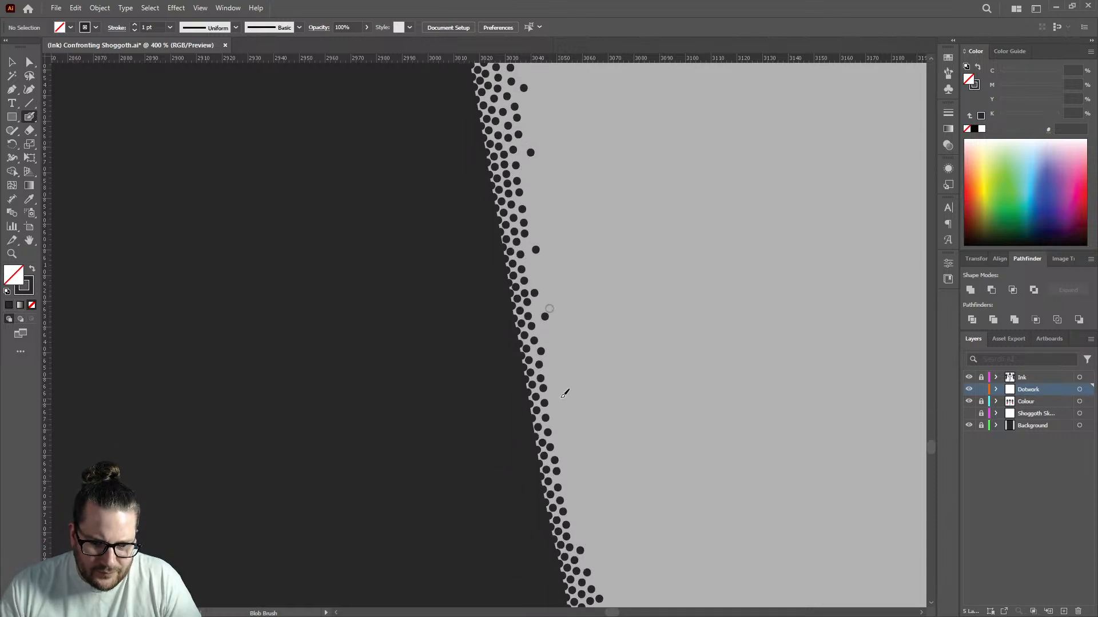
{"action": "left_click", "coordinate": [558, 398]}
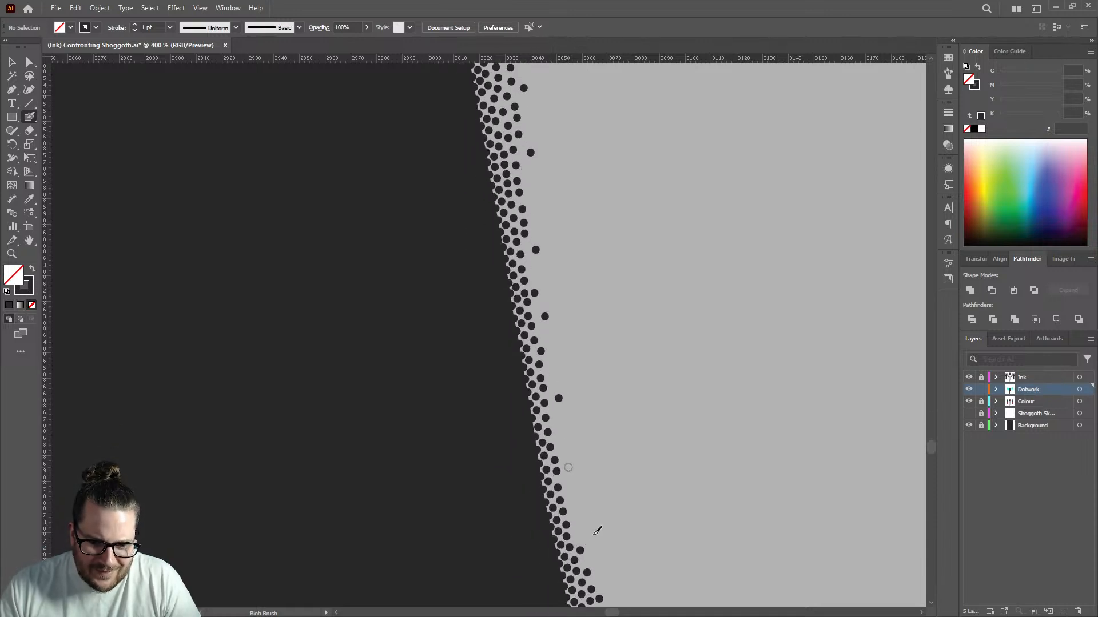
{"action": "left_click", "coordinate": [568, 468]}
{"action": "left_click", "coordinate": [578, 532]}
{"action": "left_click", "coordinate": [572, 501]}
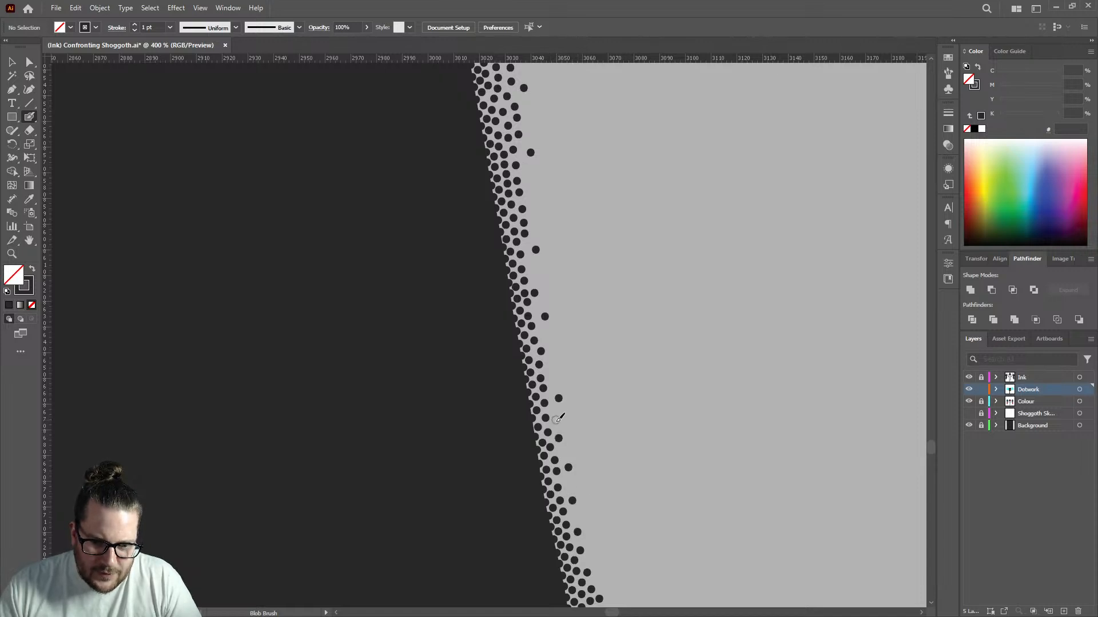
{"action": "left_click", "coordinate": [557, 424]}
{"action": "left_click", "coordinate": [543, 330]}
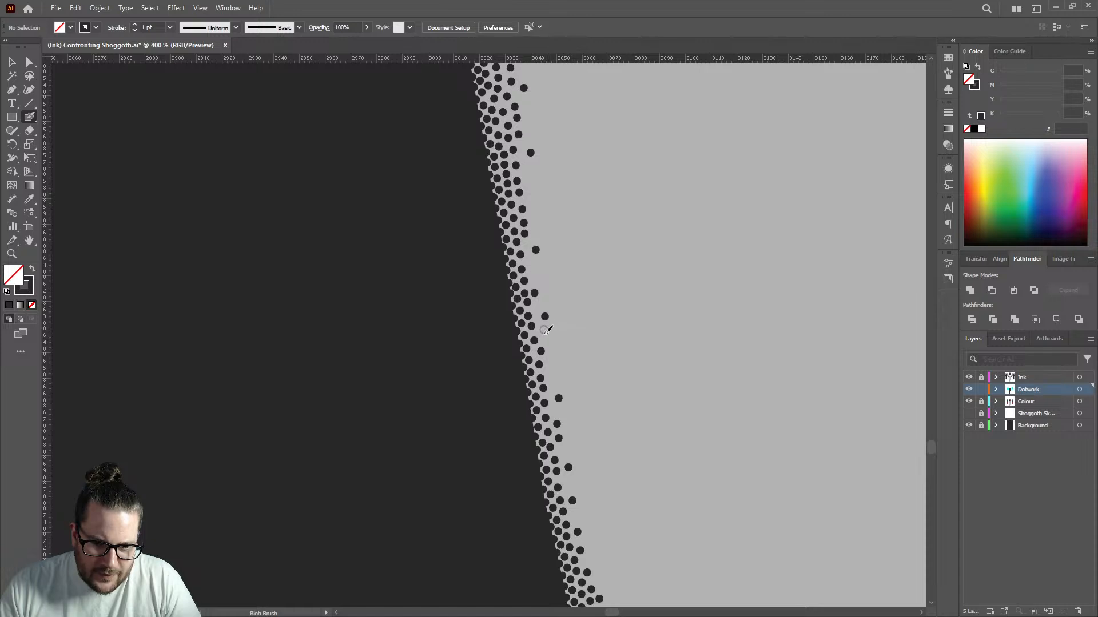
Place two more spaced dots outside the shading higher up the narrow stretch of the leg's edge.
{"action": "left_click", "coordinate": [531, 261]}
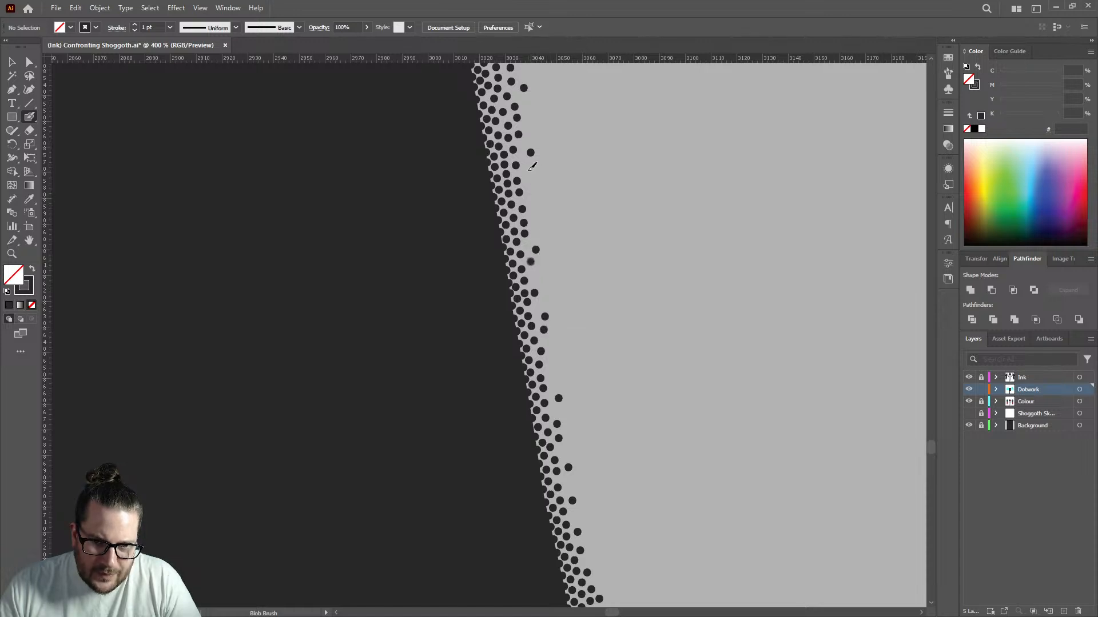
{"action": "left_click", "coordinate": [528, 172]}
Examine the leg's dotwork gradient up close and from a distance, comparing it with the shading on the figure's torso and arms.
{"action": "scroll", "coordinate": [538, 301], "scroll_direction": "down", "scroll_amount": 5}
{"action": "scroll", "coordinate": [552, 283], "scroll_direction": "up", "scroll_amount": 3}
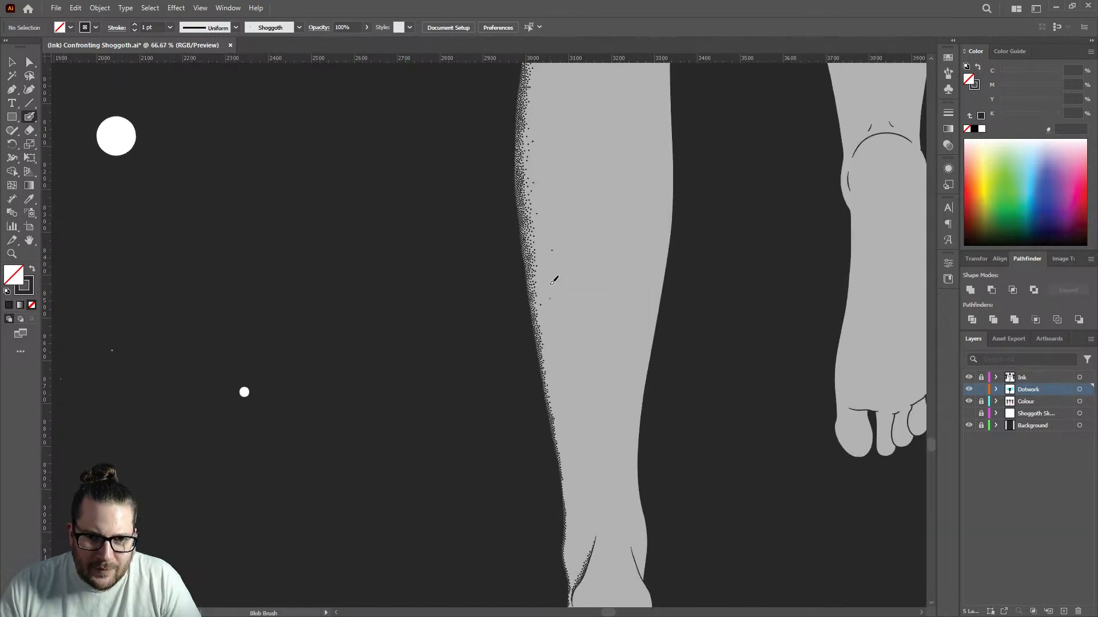
{"action": "scroll", "coordinate": [538, 305], "scroll_direction": "down", "scroll_amount": 3}
{"action": "scroll", "coordinate": [538, 305], "scroll_direction": "down", "scroll_amount": 1}
{"action": "scroll", "coordinate": [538, 308], "scroll_direction": "up", "scroll_amount": 4}
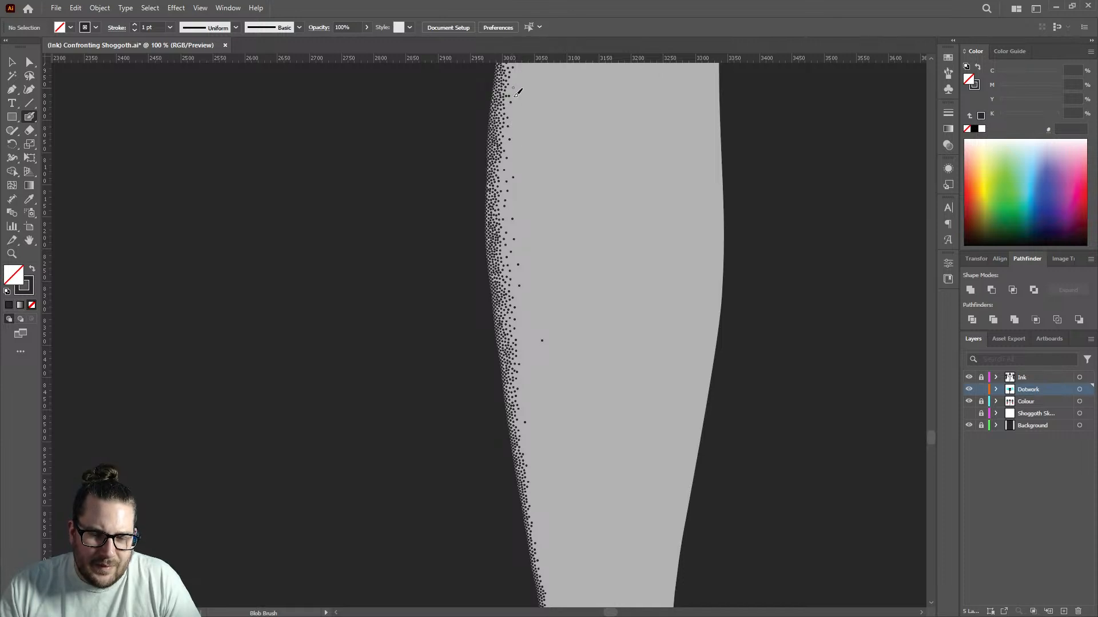
{"action": "scroll", "coordinate": [518, 215], "scroll_direction": "down", "scroll_amount": 1}
{"action": "scroll", "coordinate": [526, 285], "scroll_direction": "down", "scroll_amount": 1}
{"action": "scroll", "coordinate": [532, 228], "scroll_direction": "up", "scroll_amount": 1}
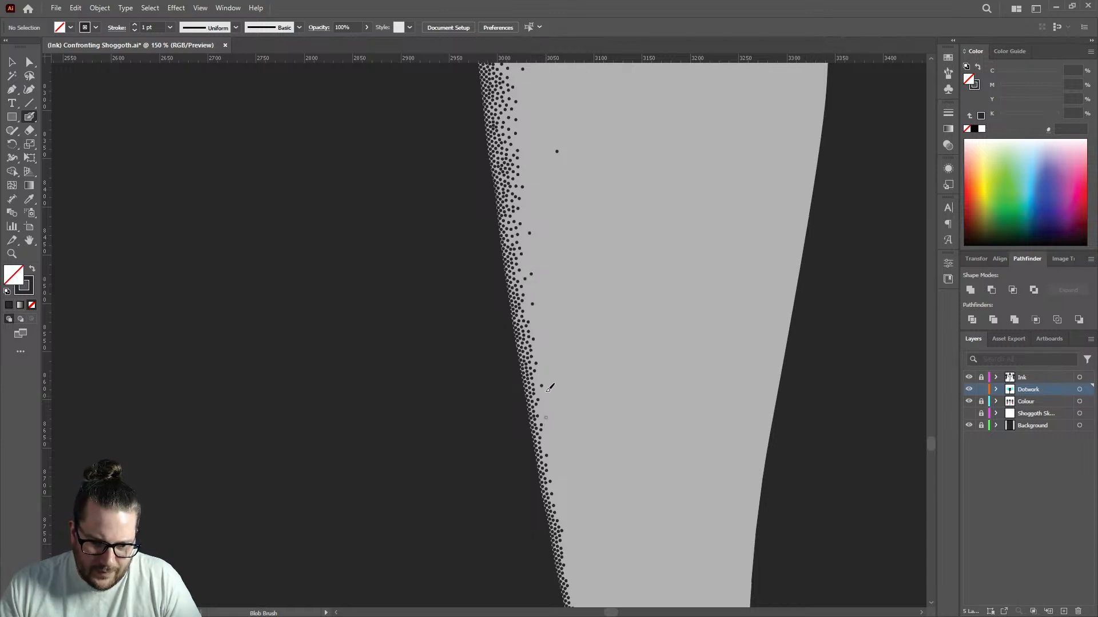
{"action": "scroll", "coordinate": [552, 377], "scroll_direction": "down", "scroll_amount": 4}
{"action": "scroll", "coordinate": [561, 425], "scroll_direction": "up", "scroll_amount": 3}
{"action": "scroll", "coordinate": [567, 448], "scroll_direction": "down", "scroll_amount": 1}
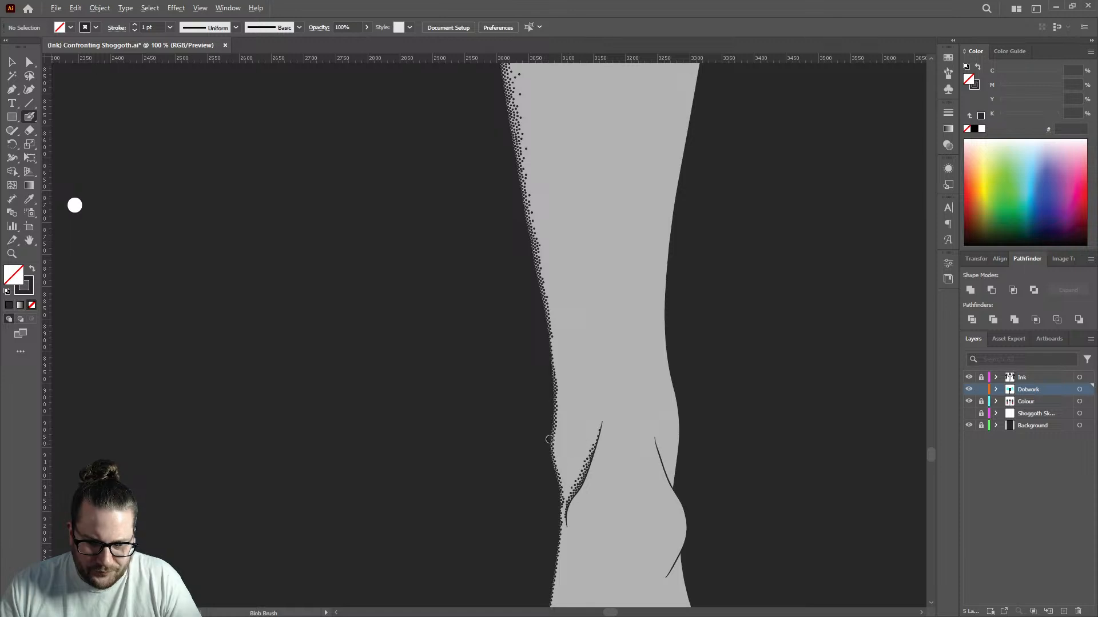
{"action": "scroll", "coordinate": [550, 439], "scroll_direction": "down", "scroll_amount": 3}
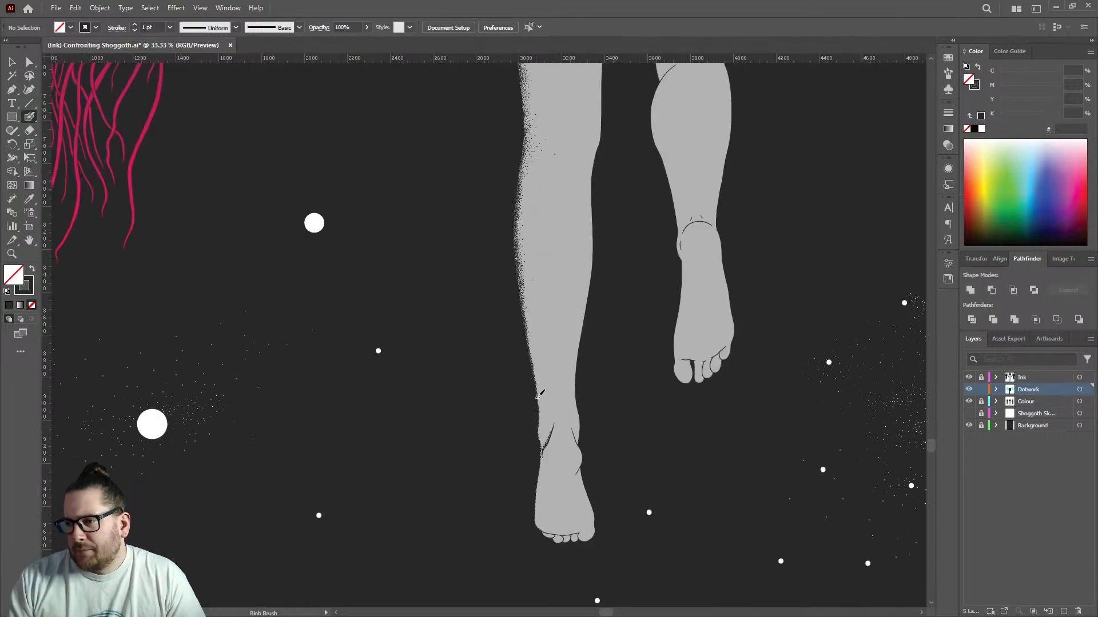
{"action": "scroll", "coordinate": [536, 306], "scroll_direction": "down", "scroll_amount": 3}
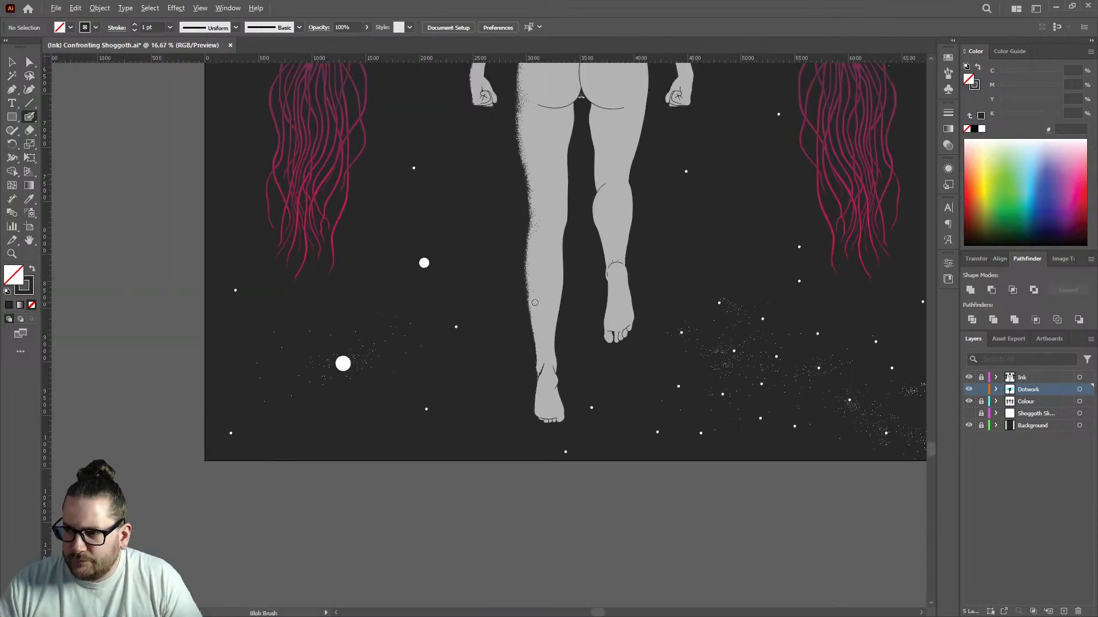
{"action": "scroll", "coordinate": [570, 334], "scroll_direction": "up", "scroll_amount": 4}
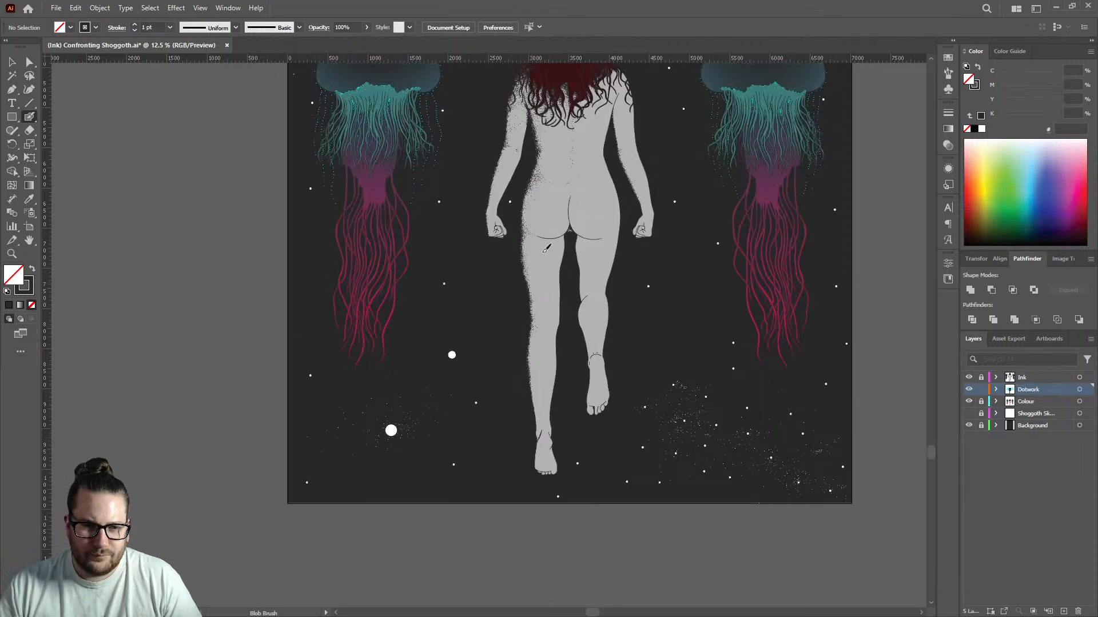
{"action": "scroll", "coordinate": [515, 243], "scroll_direction": "up", "scroll_amount": 2}
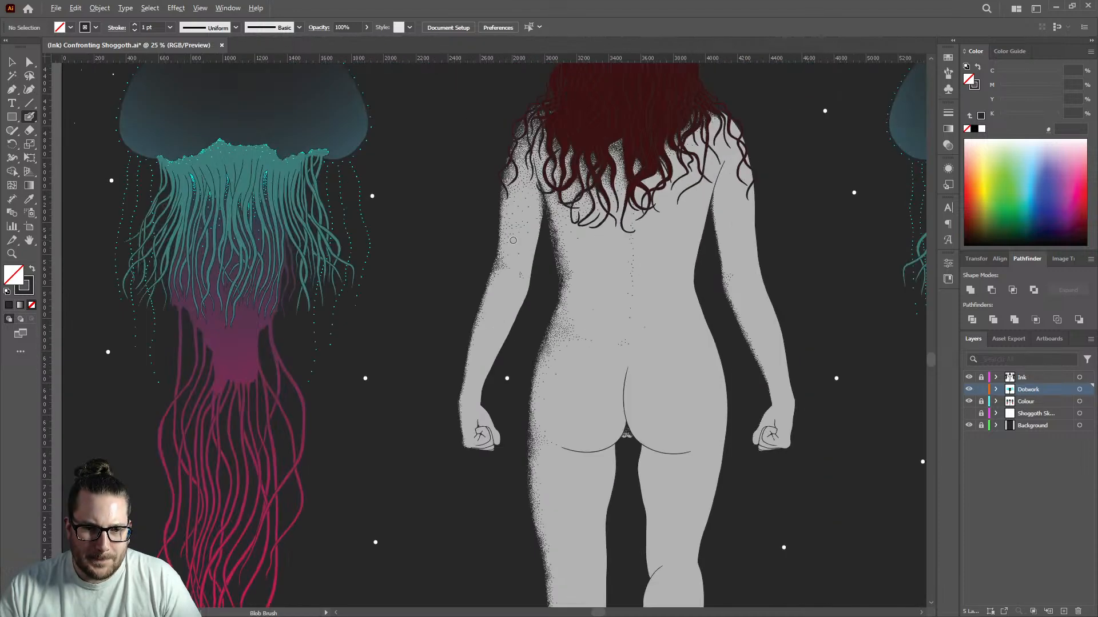
{"action": "scroll", "coordinate": [753, 238], "scroll_direction": "up", "scroll_amount": 3}
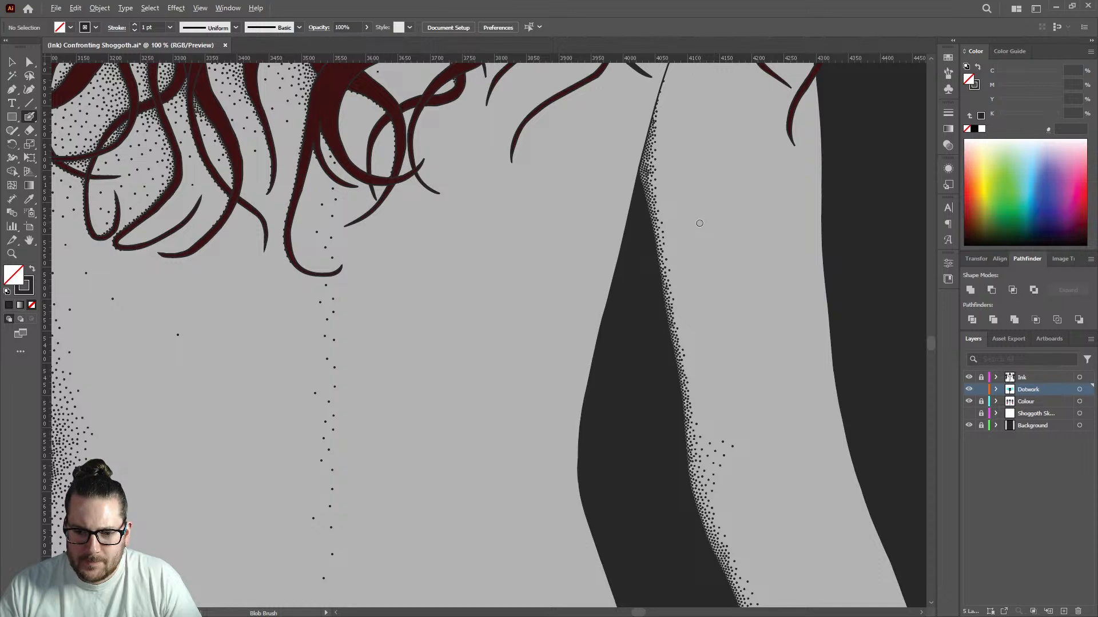
{"action": "scroll", "coordinate": [715, 224], "scroll_direction": "down", "scroll_amount": 2}
{"action": "scroll", "coordinate": [715, 225], "scroll_direction": "down", "scroll_amount": 2}
{"action": "scroll", "coordinate": [549, 315], "scroll_direction": "down", "scroll_amount": 3}
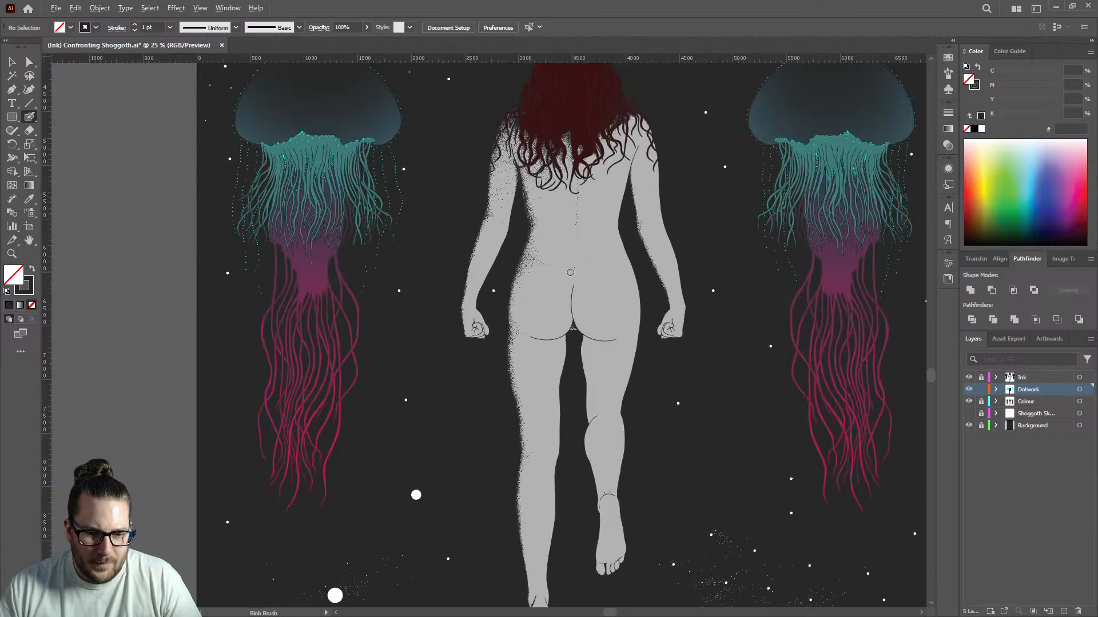
{"action": "scroll", "coordinate": [549, 315], "scroll_direction": "down", "scroll_amount": 1}
{"action": "scroll", "coordinate": [543, 317], "scroll_direction": "up", "scroll_amount": 2}
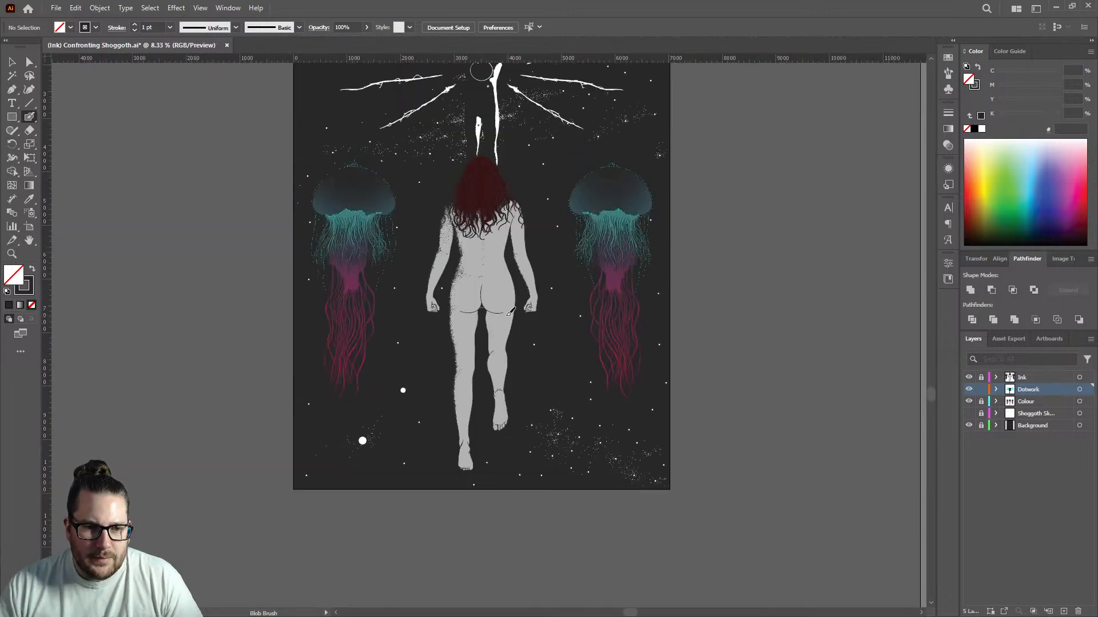
{"action": "scroll", "coordinate": [508, 307], "scroll_direction": "up", "scroll_amount": 1}
Switch to the Selection tool, fit the whole artboard in view and save the document.
{"action": "key", "text": "v"}
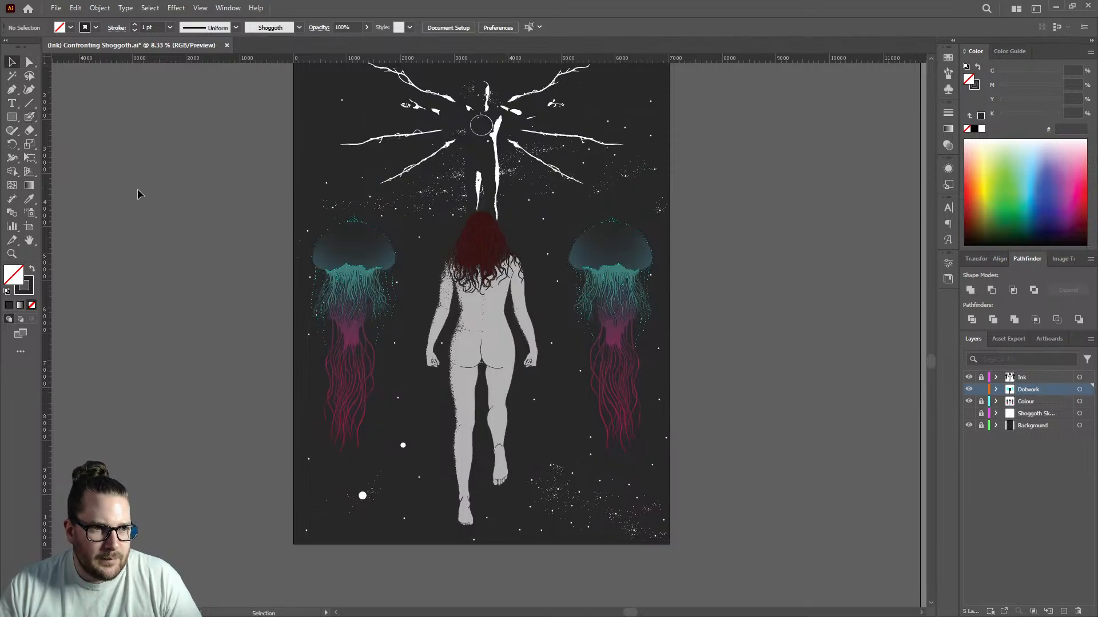
{"action": "key", "text": "ctrl+0"}
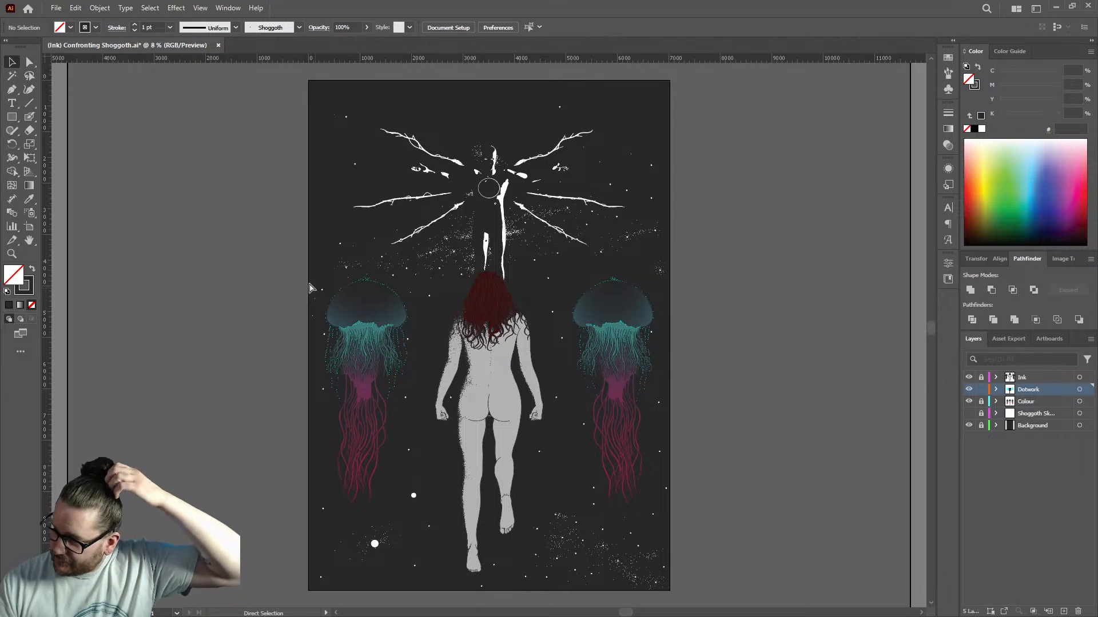
{"action": "key", "text": "ctrl+s"}
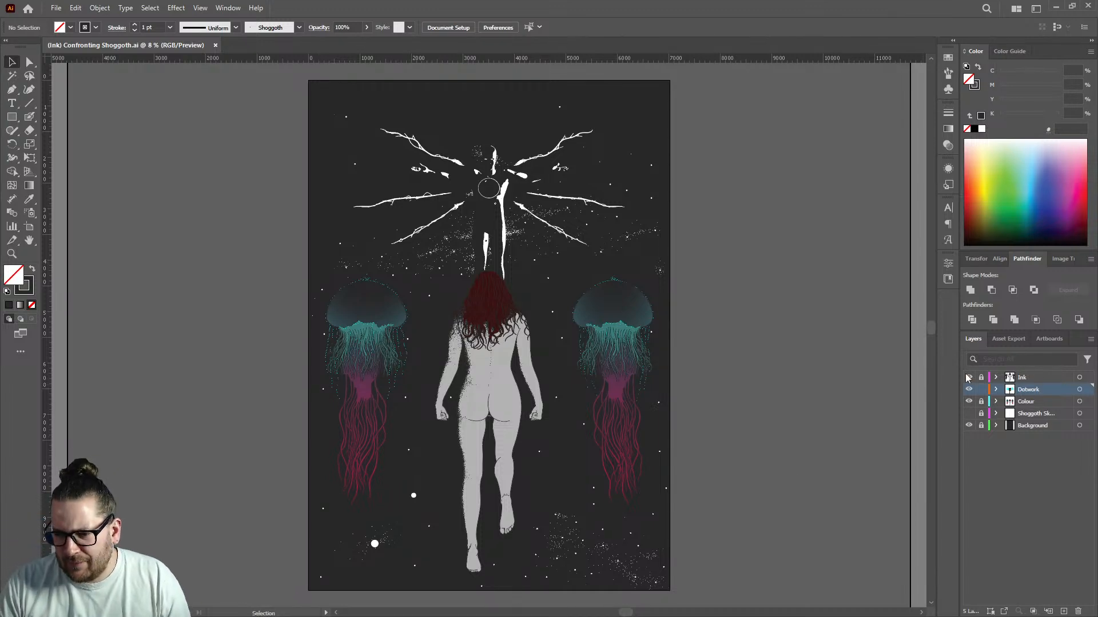
Lock the Dotwork layer, then unlock the Colour layer and make it the active layer.
{"action": "left_click", "coordinate": [981, 390]}
{"action": "left_click", "coordinate": [981, 401]}
{"action": "left_click", "coordinate": [1034, 402]}
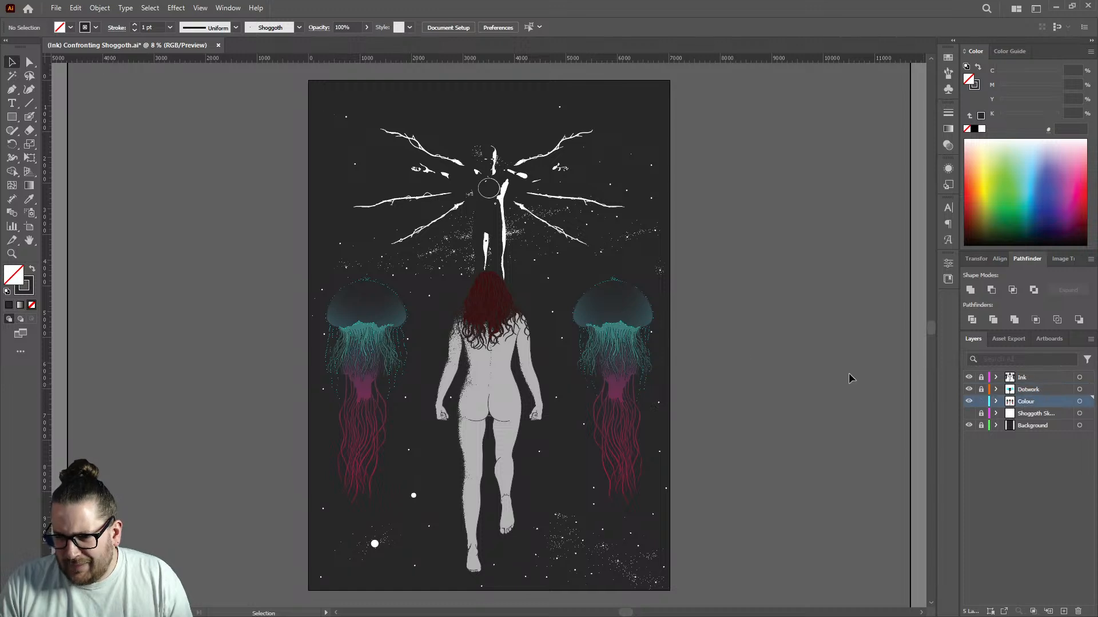
Select the right-hand jellyfish's bell, move its gradient's outer colour stop to 90% and add another stop at 100%.
{"action": "left_click", "coordinate": [639, 303]}
{"action": "scroll", "coordinate": [639, 303], "scroll_direction": "up", "scroll_amount": 2}
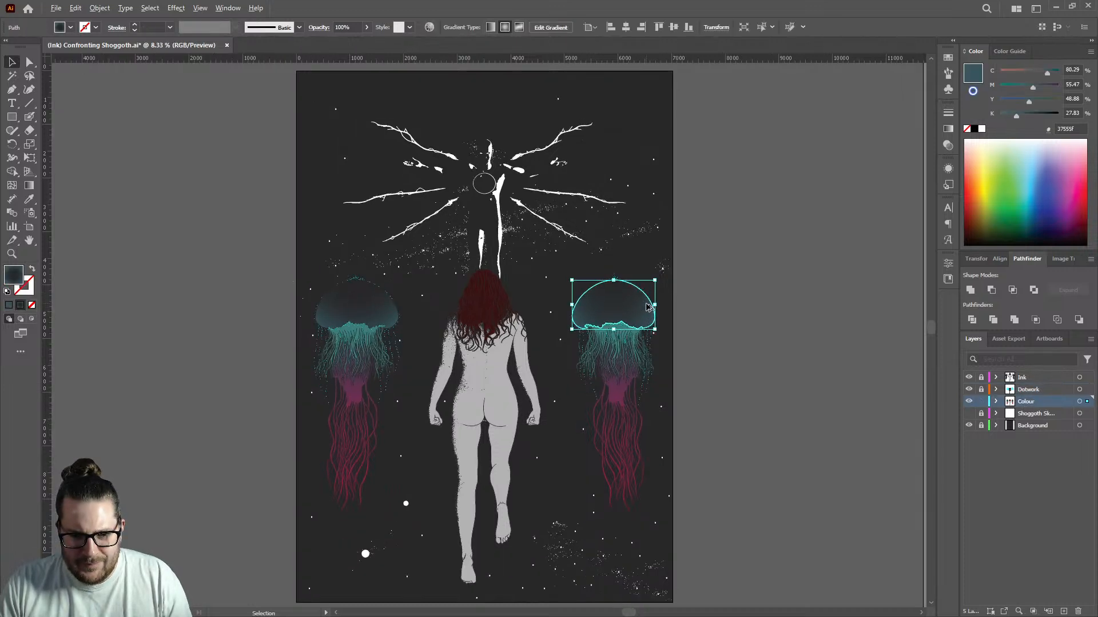
{"action": "double_click", "coordinate": [20, 277]}
{"action": "left_click", "coordinate": [670, 260]}
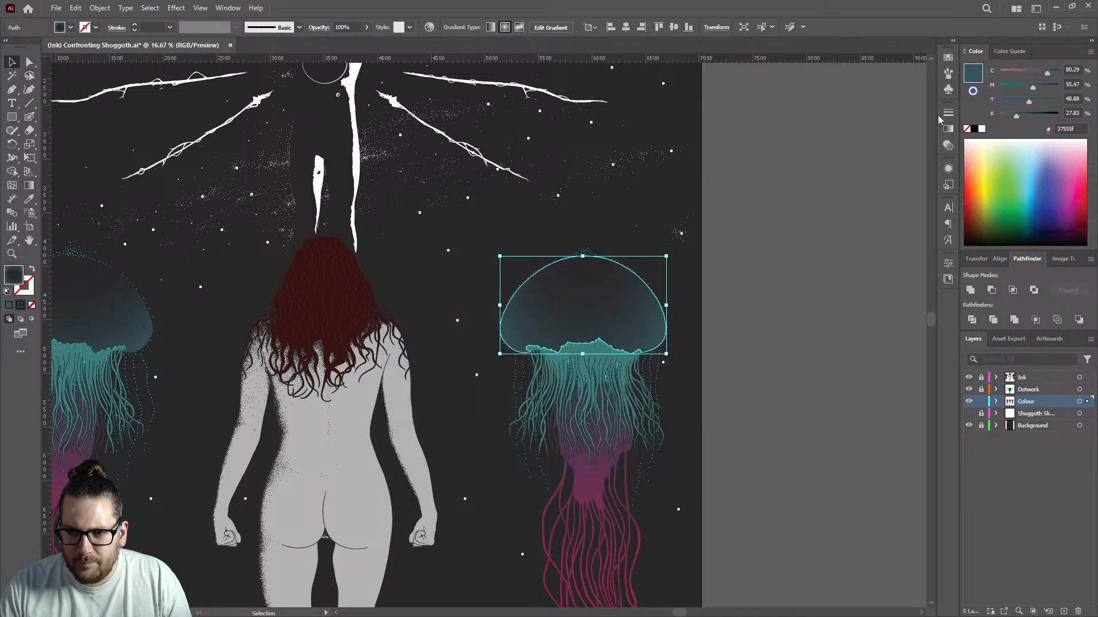
{"action": "left_click", "coordinate": [948, 129]}
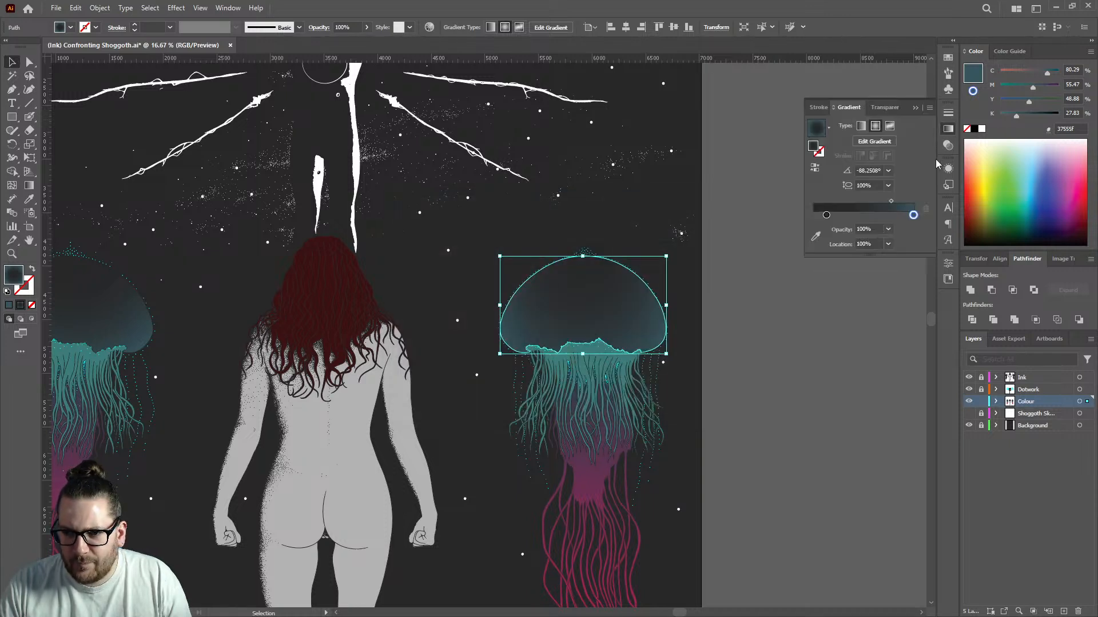
{"action": "double_click", "coordinate": [913, 216]}
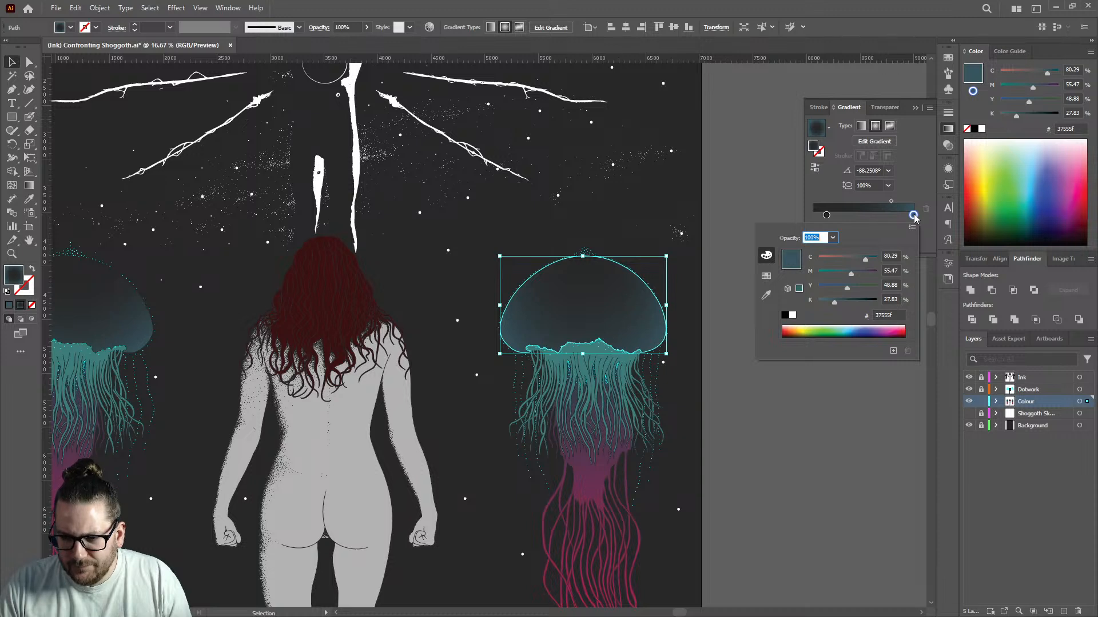
{"action": "left_click_drag", "start_coordinate": [913, 215], "coordinate": [906, 219]}
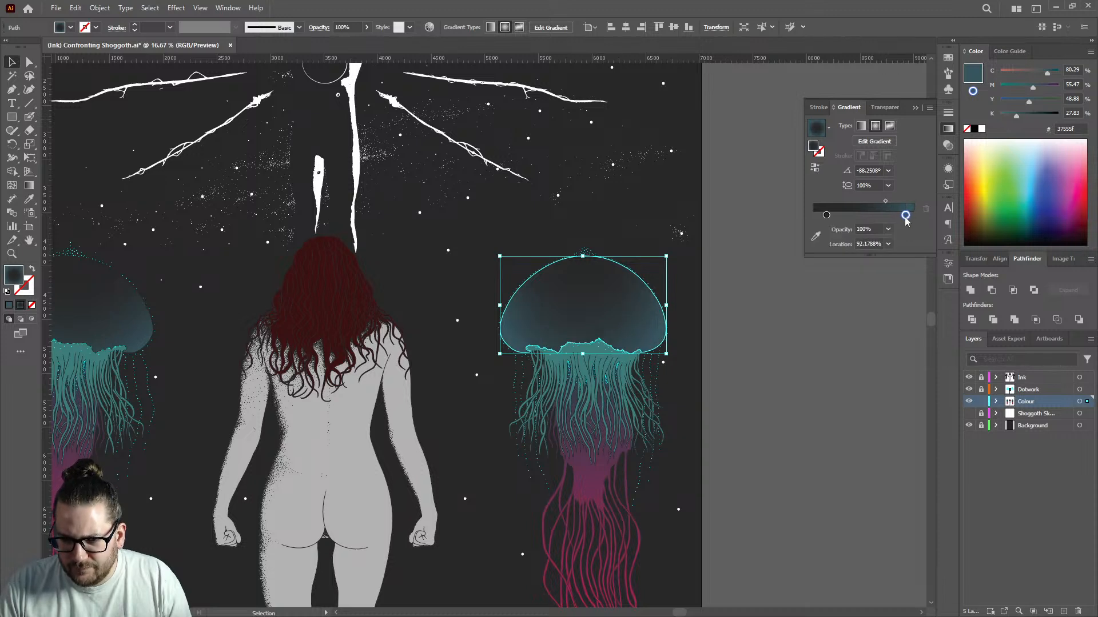
{"action": "left_click", "coordinate": [858, 242]}
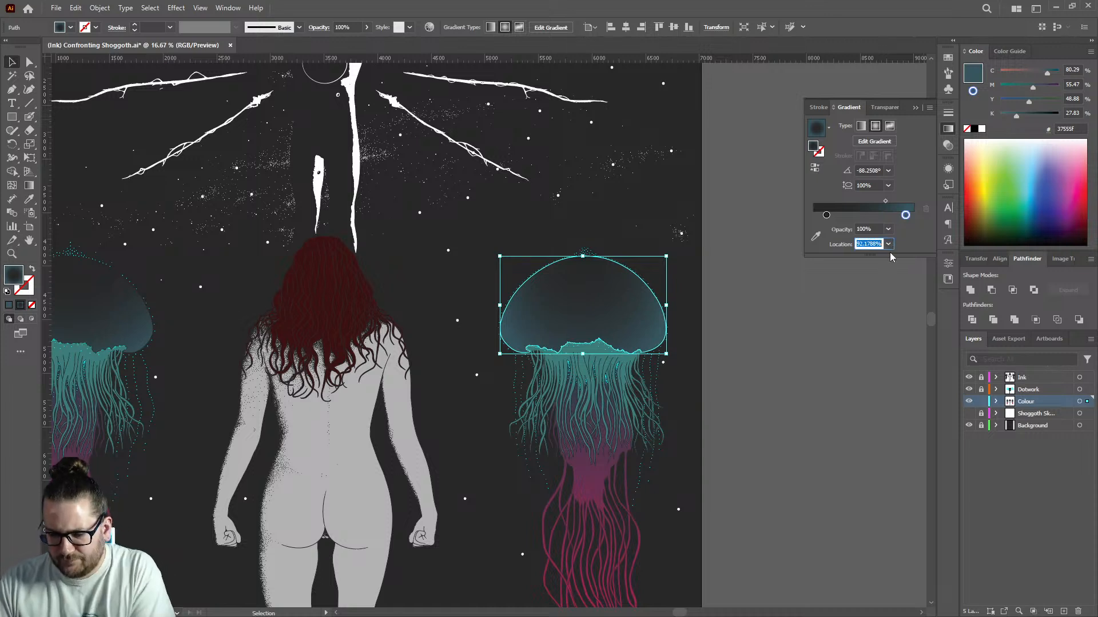
{"action": "type", "text": "90"}
{"action": "left_click_drag", "start_coordinate": [914, 218], "coordinate": [925, 218]}
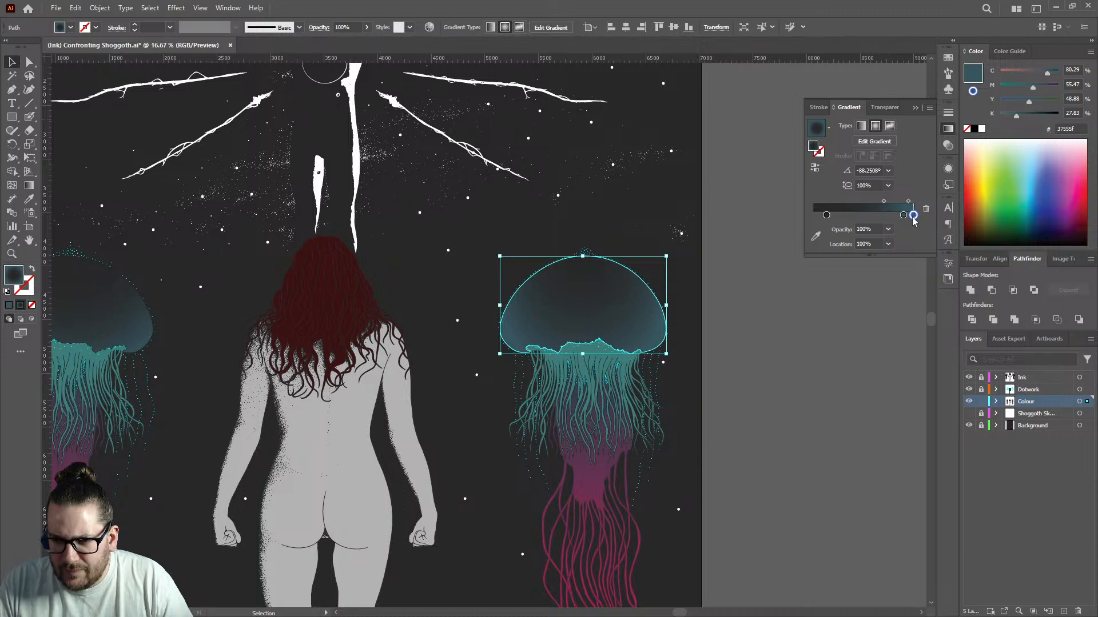
Recolour the bell gradient's 100% stop to bright cyan with C 100, M 0, Y 25 and K 0.
{"action": "double_click", "coordinate": [913, 215]}
{"action": "left_click_drag", "start_coordinate": [835, 278], "coordinate": [818, 301]}
{"action": "left_click_drag", "start_coordinate": [869, 262], "coordinate": [880, 262]}
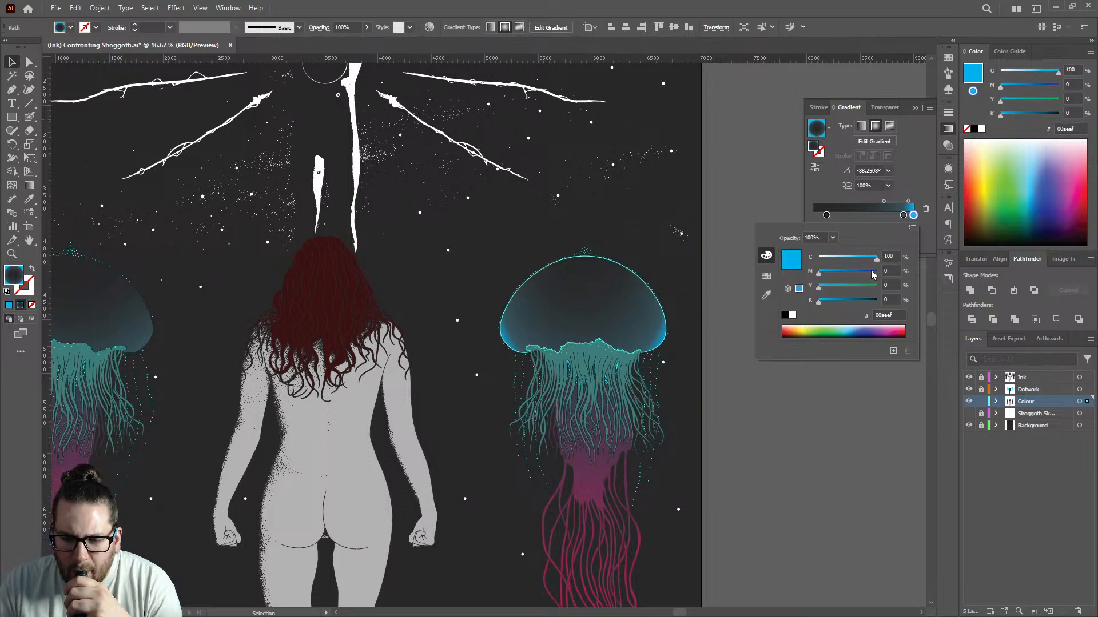
{"action": "left_click_drag", "start_coordinate": [830, 292], "coordinate": [845, 292]}
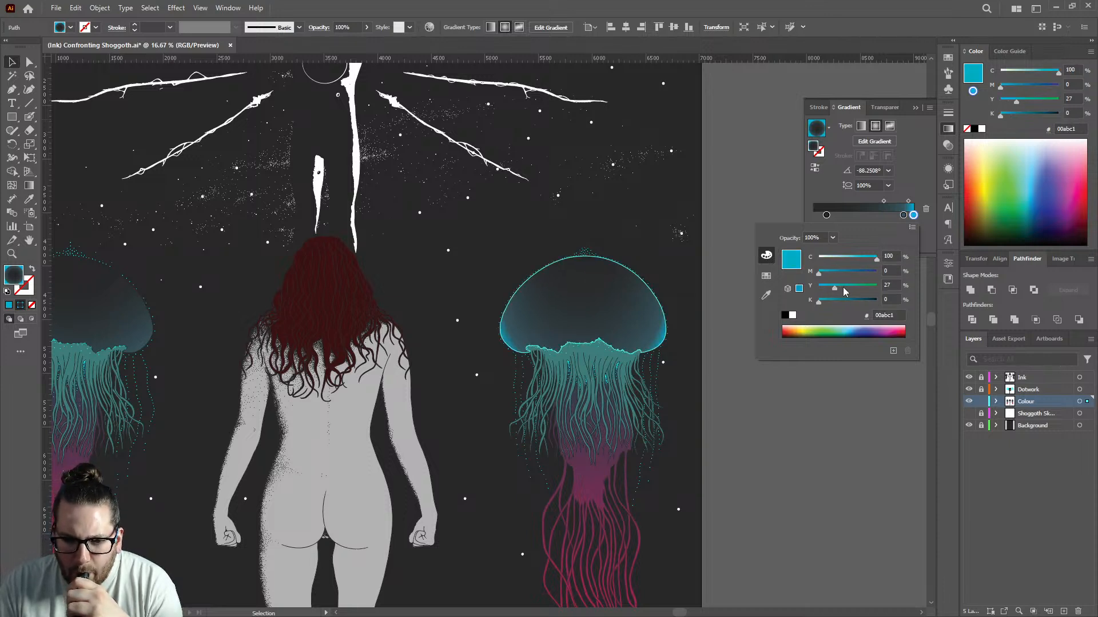
{"action": "left_click", "coordinate": [847, 289]}
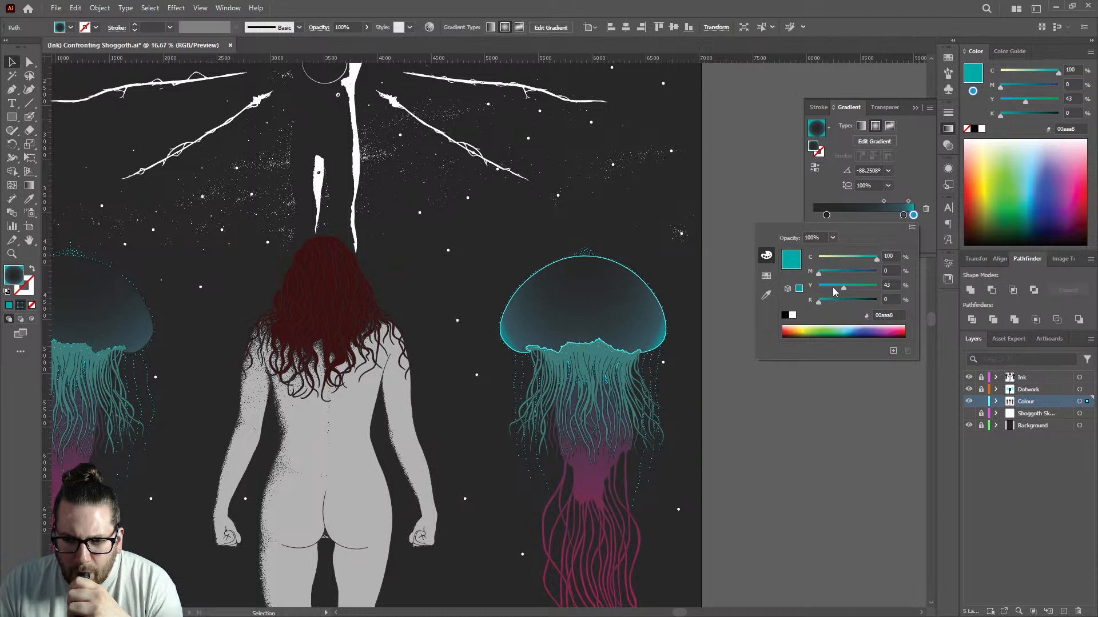
{"action": "left_click", "coordinate": [833, 290]}
{"action": "type", "text": "25"}
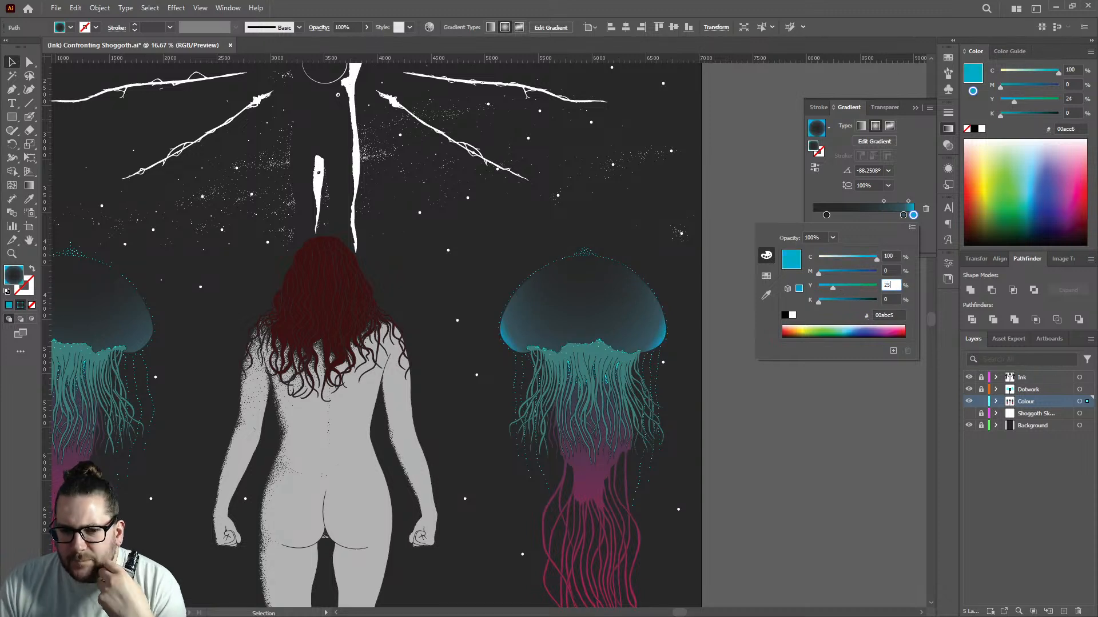
Delete the 90% colour stop from the bell's gradient and deselect the bell.
{"action": "left_click", "coordinate": [903, 215]}
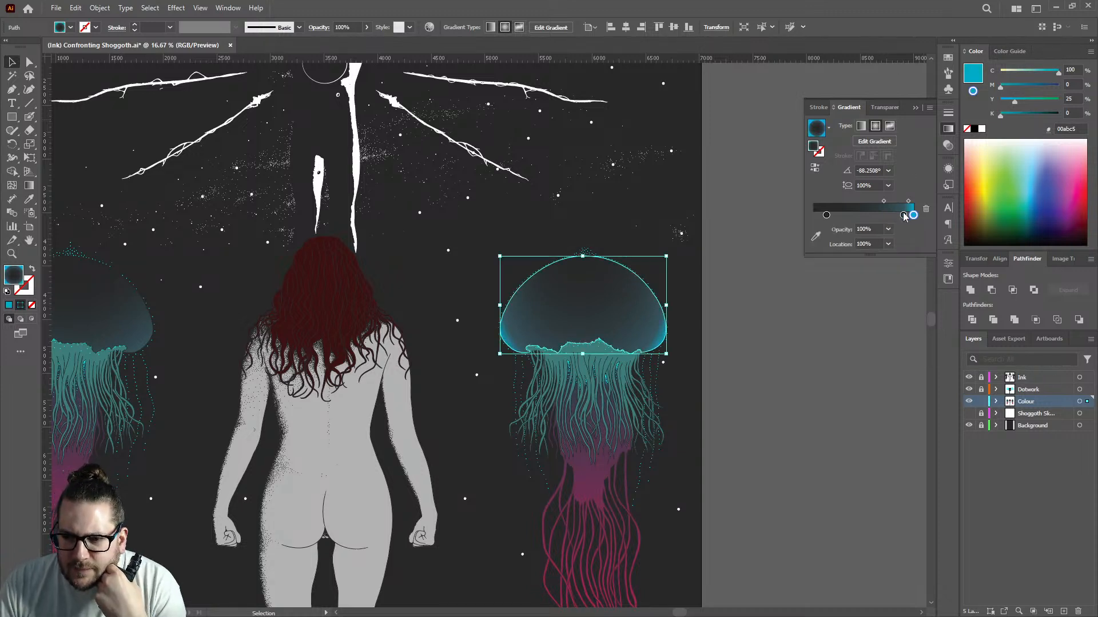
{"action": "left_click", "coordinate": [926, 210]}
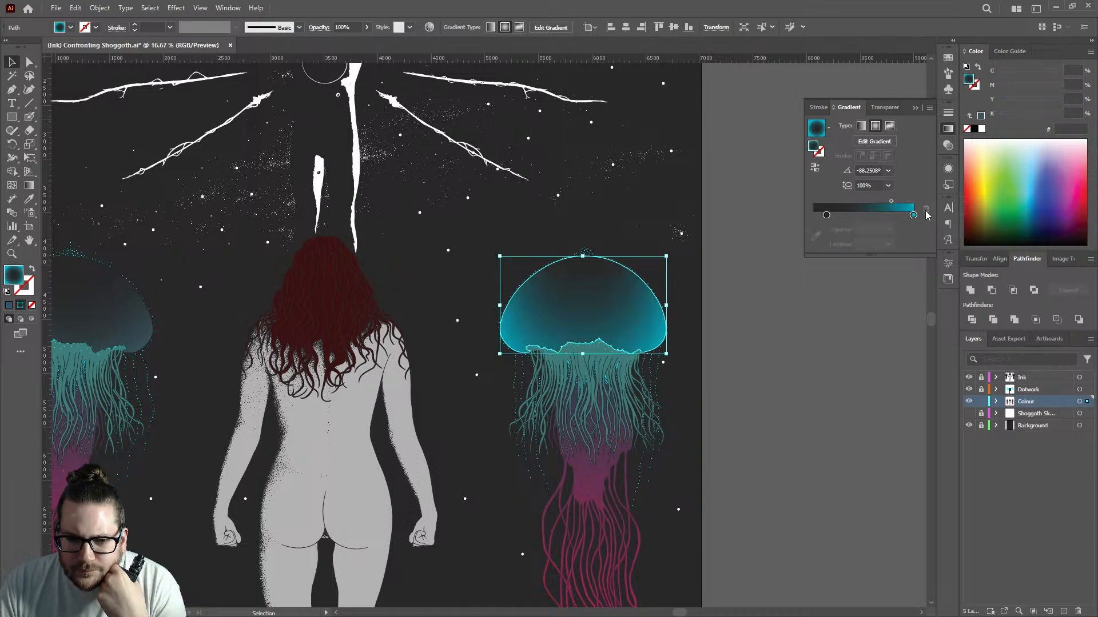
{"action": "left_click", "coordinate": [719, 217]}
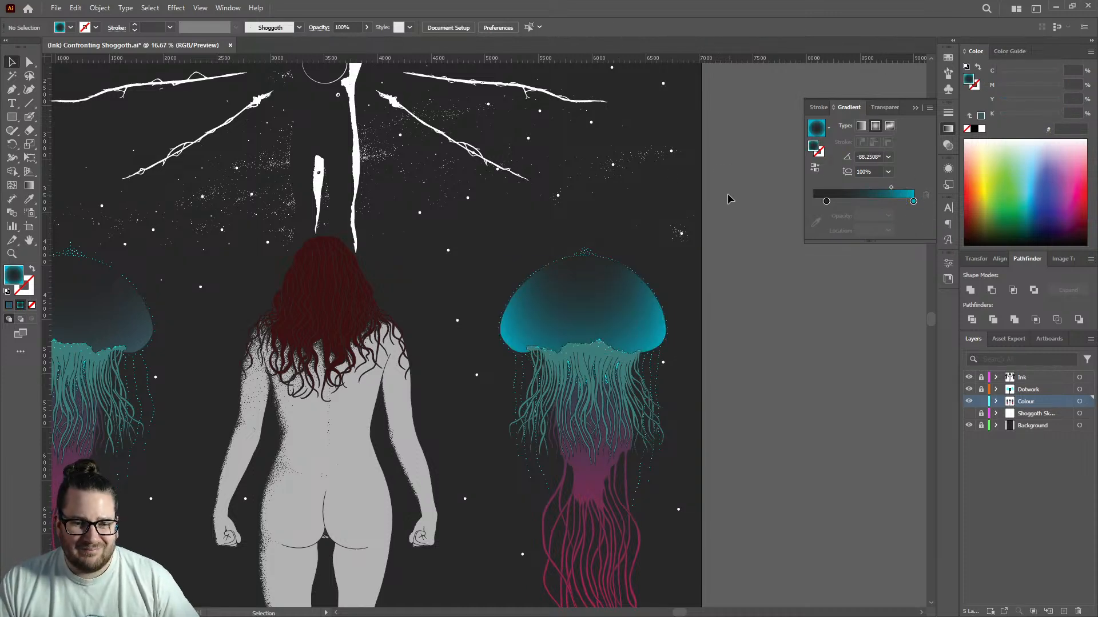
Compare the right-hand jellyfish's bell and tentacle colours with the left-hand jellyfish across the whole artwork.
{"action": "key", "text": "ctrl+0"}
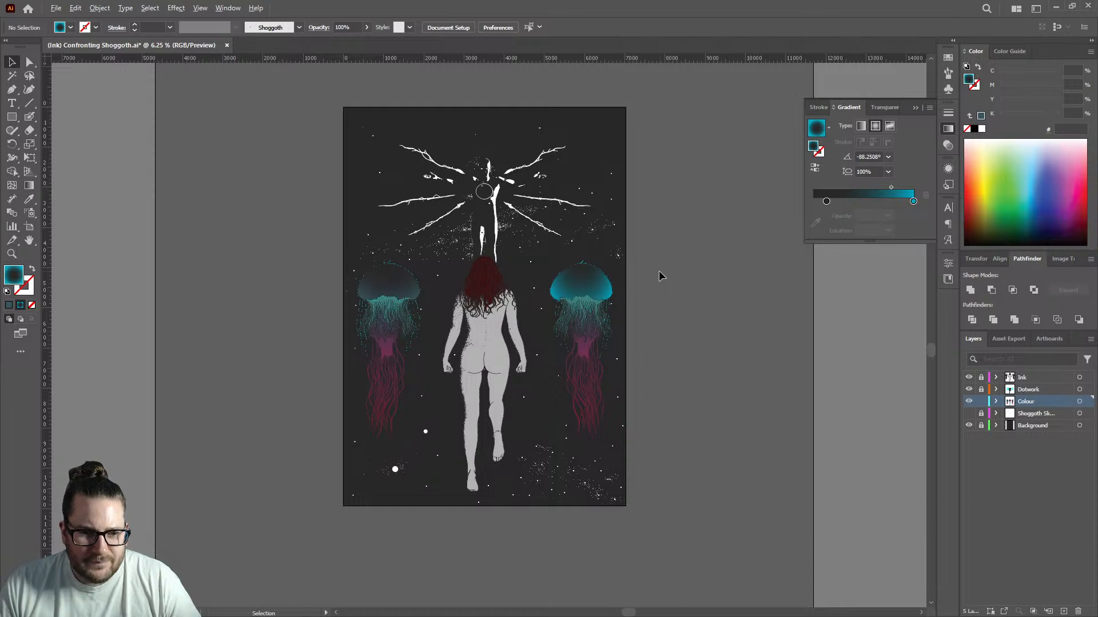
{"action": "key", "text": "ctrl+equal"}
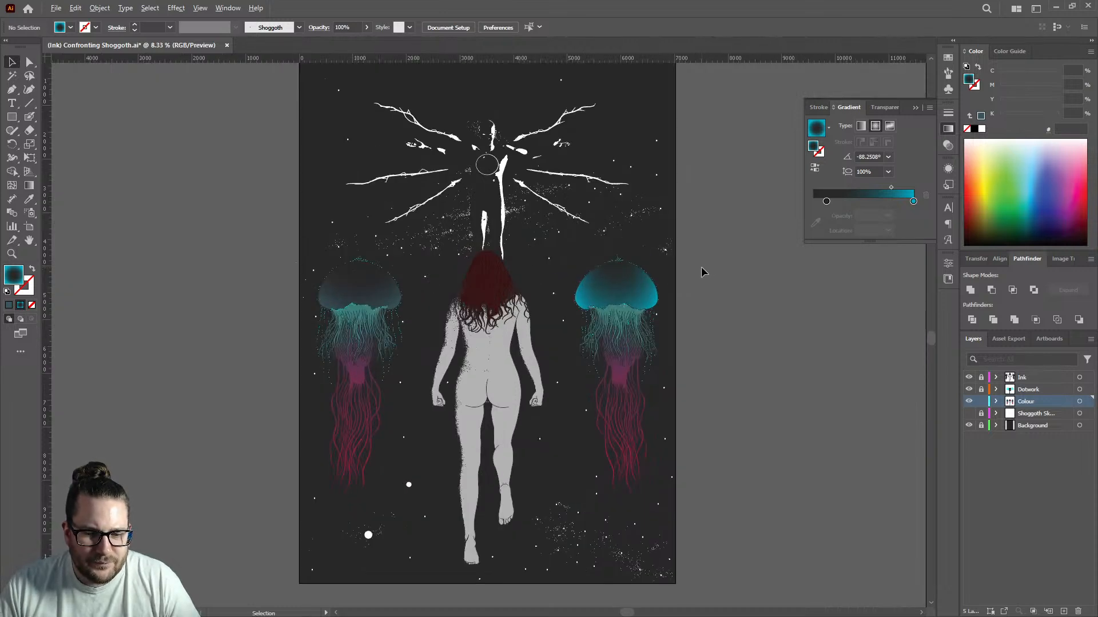
{"action": "scroll", "coordinate": [703, 270], "scroll_direction": "up", "scroll_amount": 1}
{"action": "scroll", "coordinate": [710, 263], "scroll_direction": "down", "scroll_amount": 1}
{"action": "scroll", "coordinate": [412, 312], "scroll_direction": "up", "scroll_amount": 1}
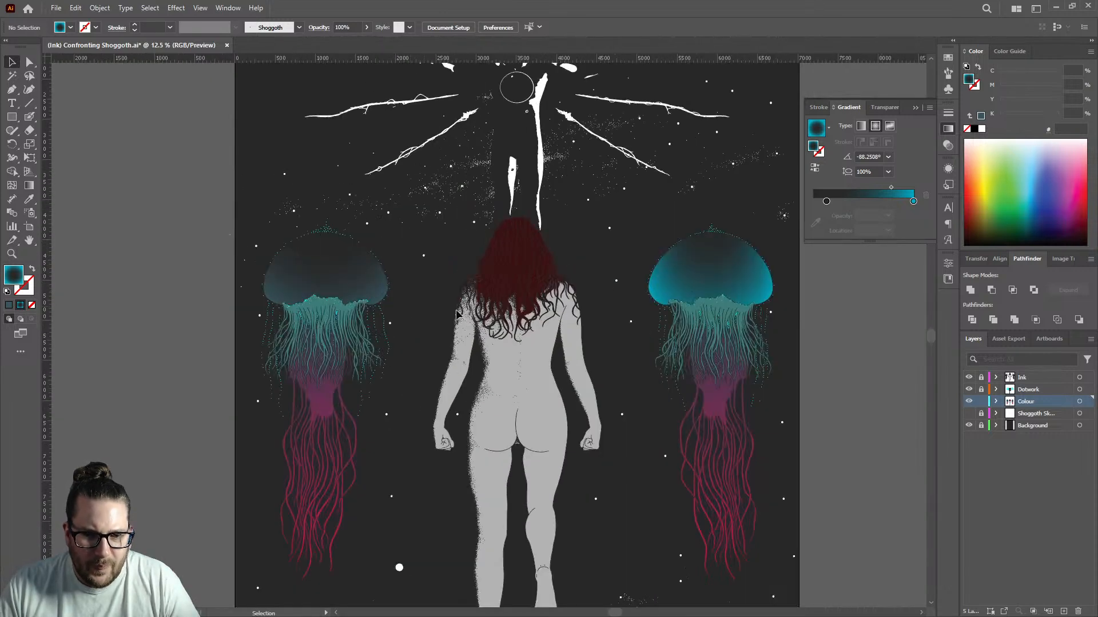
{"action": "scroll", "coordinate": [716, 305], "scroll_direction": "up", "scroll_amount": 1}
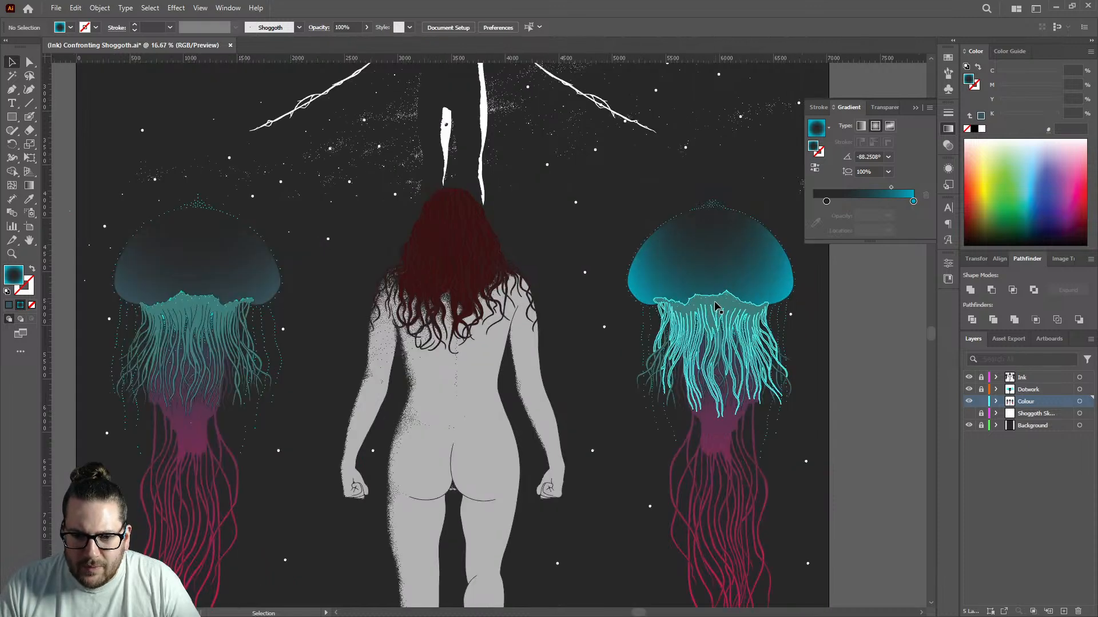
{"action": "left_click", "coordinate": [716, 305]}
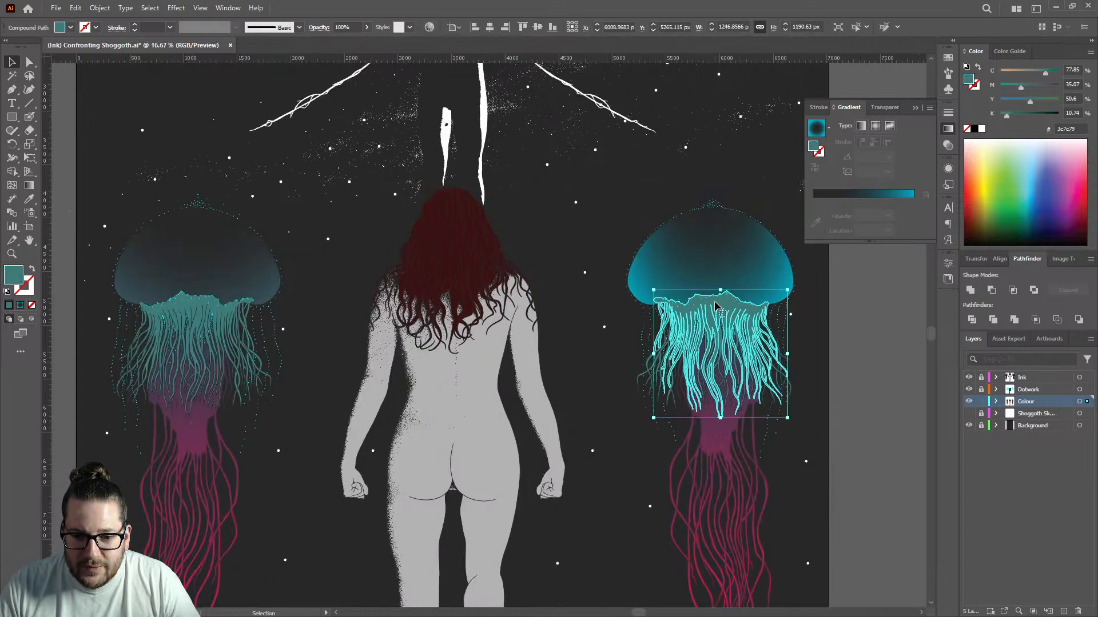
{"action": "left_click", "coordinate": [836, 313]}
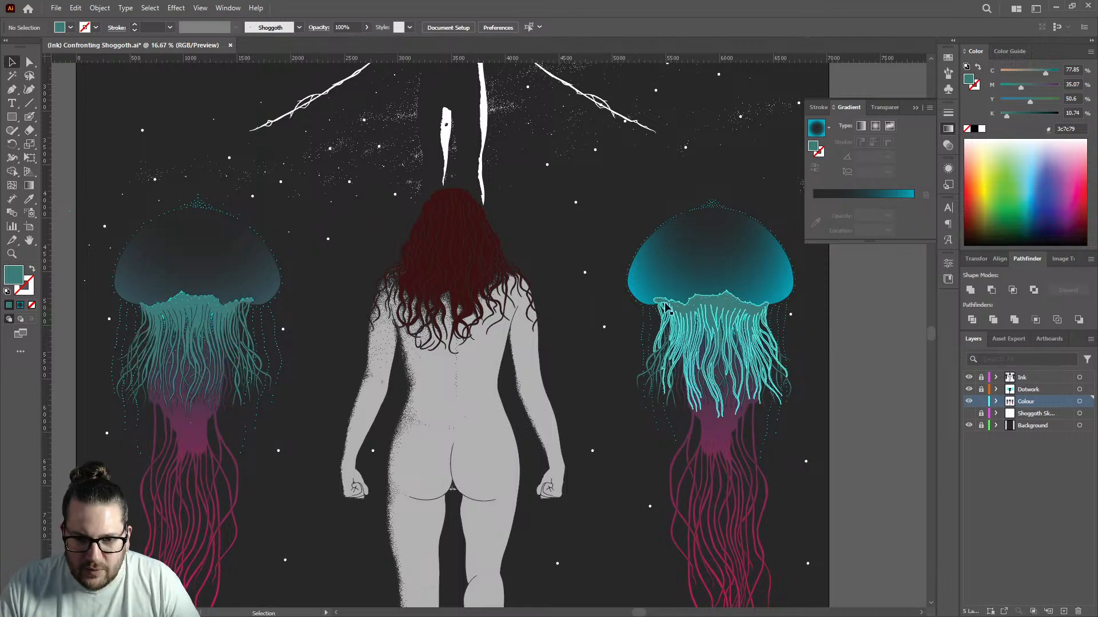
Recolour the outer gradient stop of the left-hand jellyfish's bell to C 100, M 0, Y 25 and K 0.
{"action": "left_click", "coordinate": [231, 269]}
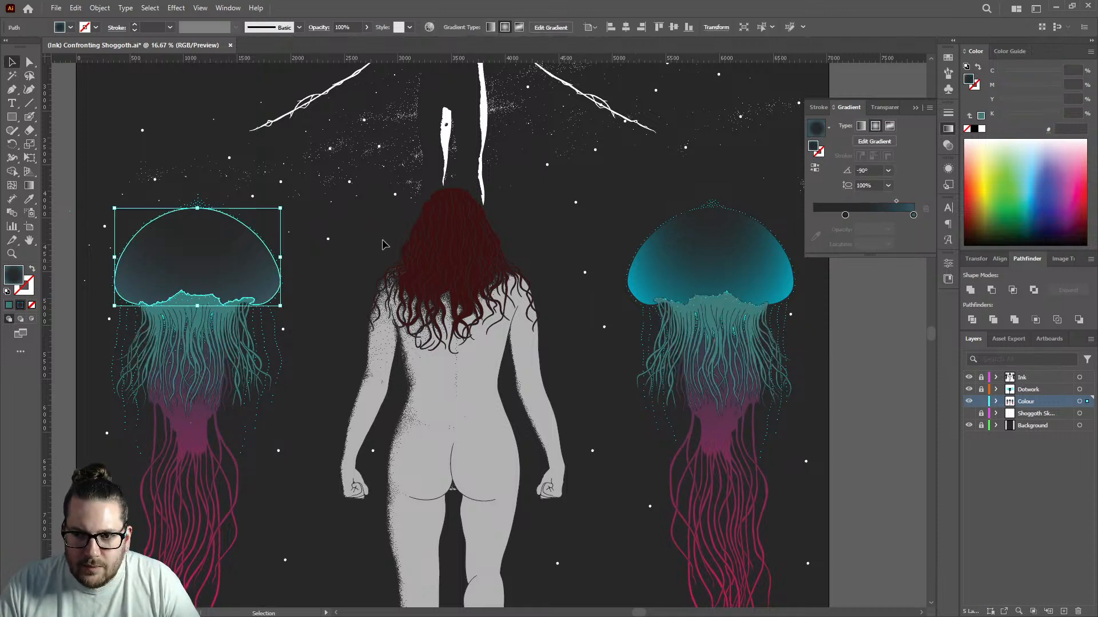
{"action": "double_click", "coordinate": [913, 215]}
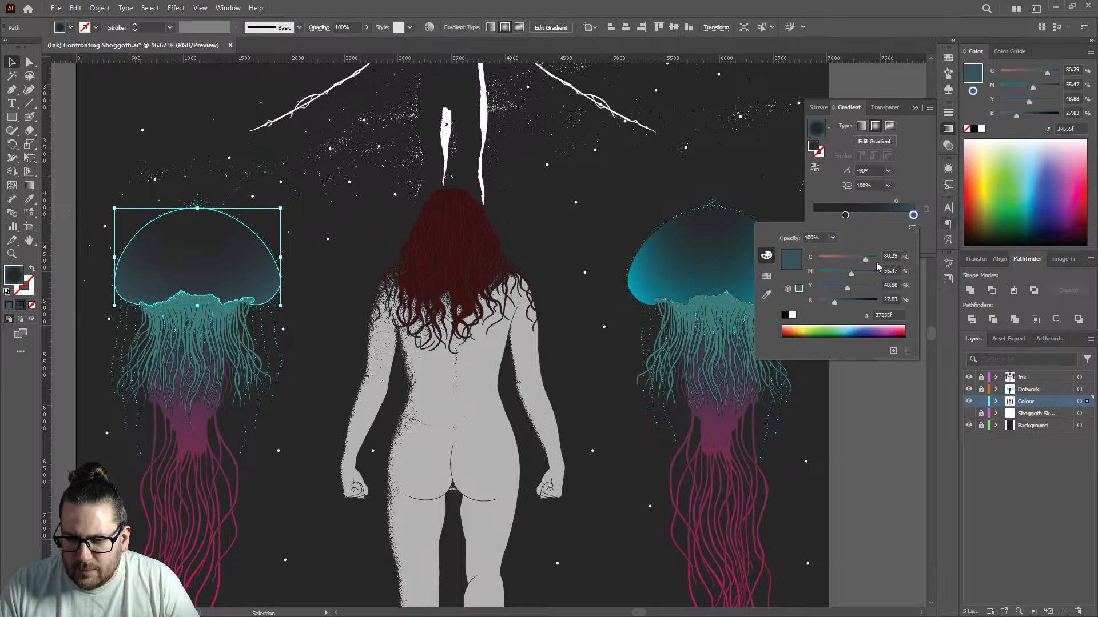
{"action": "left_click_drag", "start_coordinate": [865, 261], "coordinate": [800, 302]}
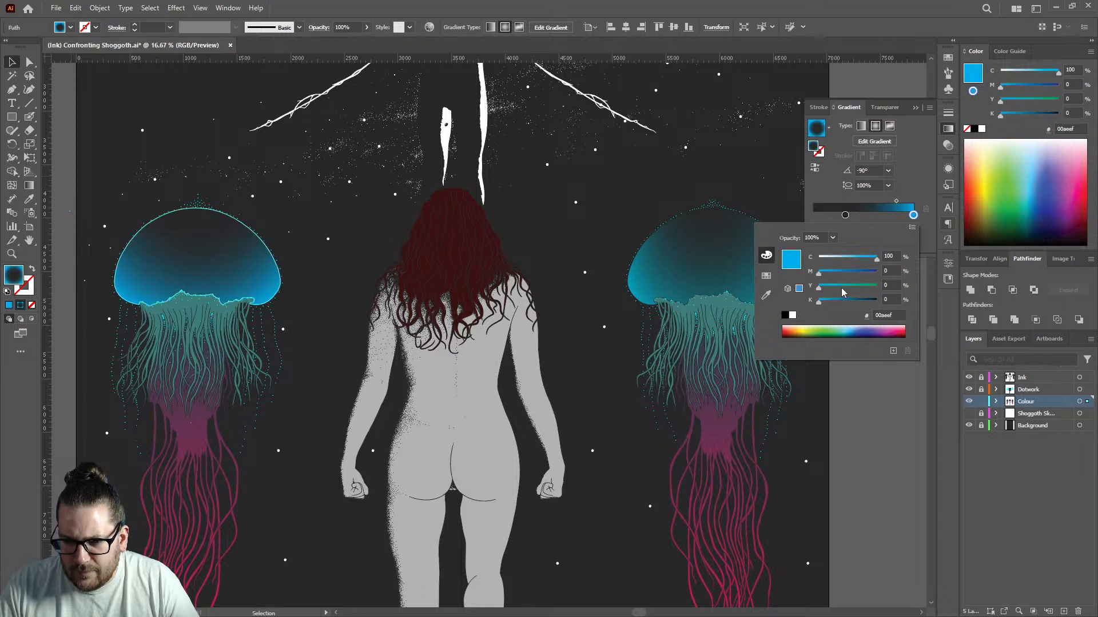
{"action": "left_click_drag", "start_coordinate": [890, 285], "coordinate": [846, 289]}
{"action": "type", "text": "25"}
{"action": "key", "text": "Return"}
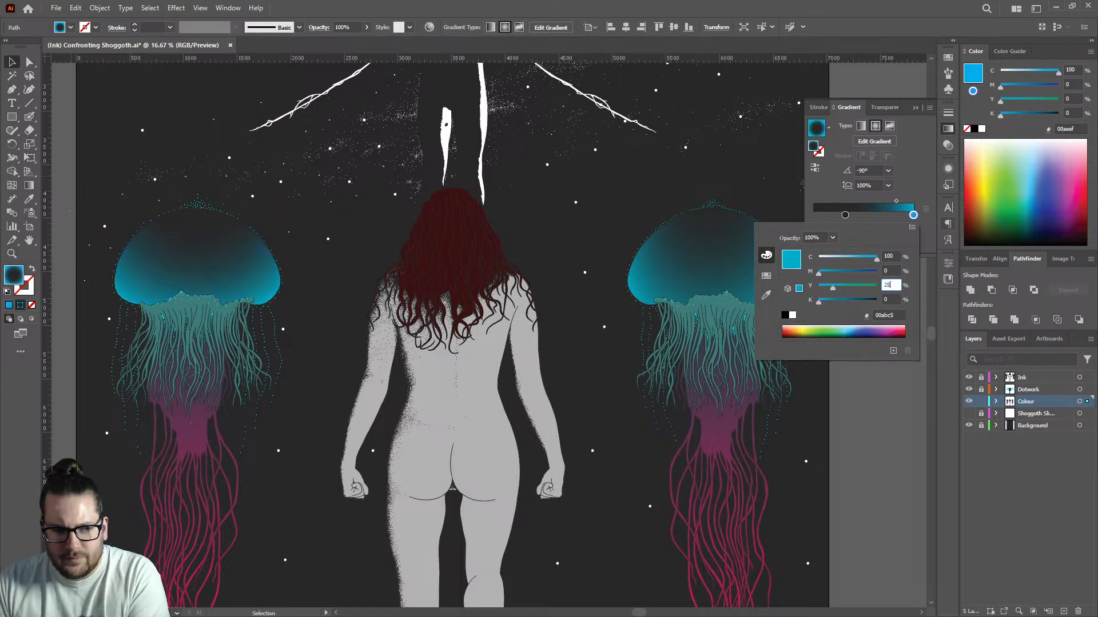
Check the dark inner stop's location on the right-hand bell's gradient and set the left-hand bell's inner stop to 25%.
{"action": "left_click", "coordinate": [704, 267]}
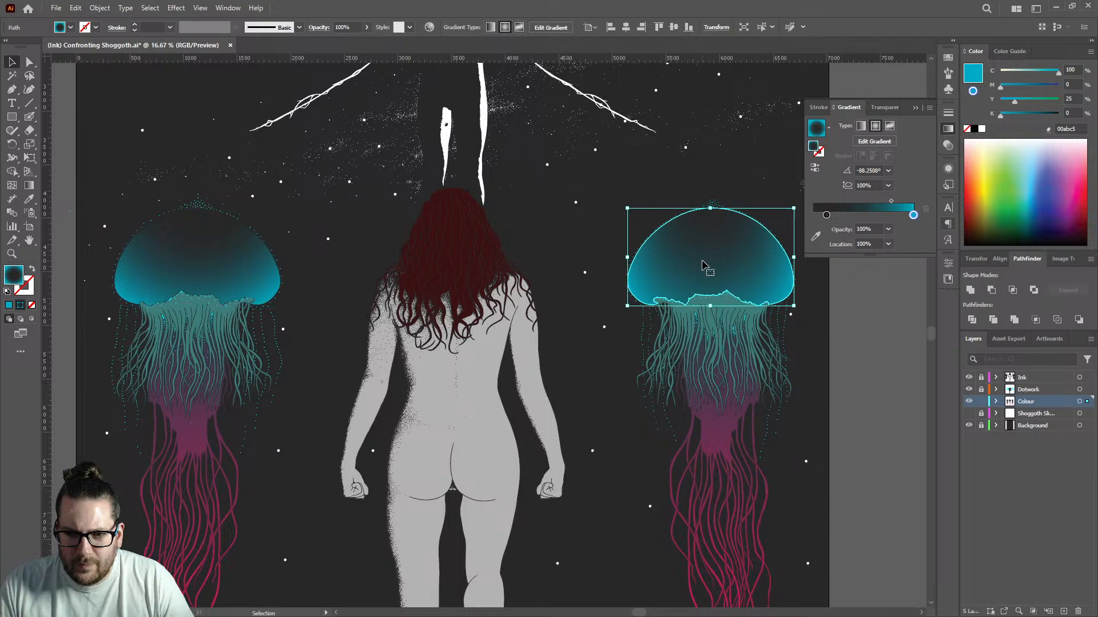
{"action": "left_click", "coordinate": [827, 216]}
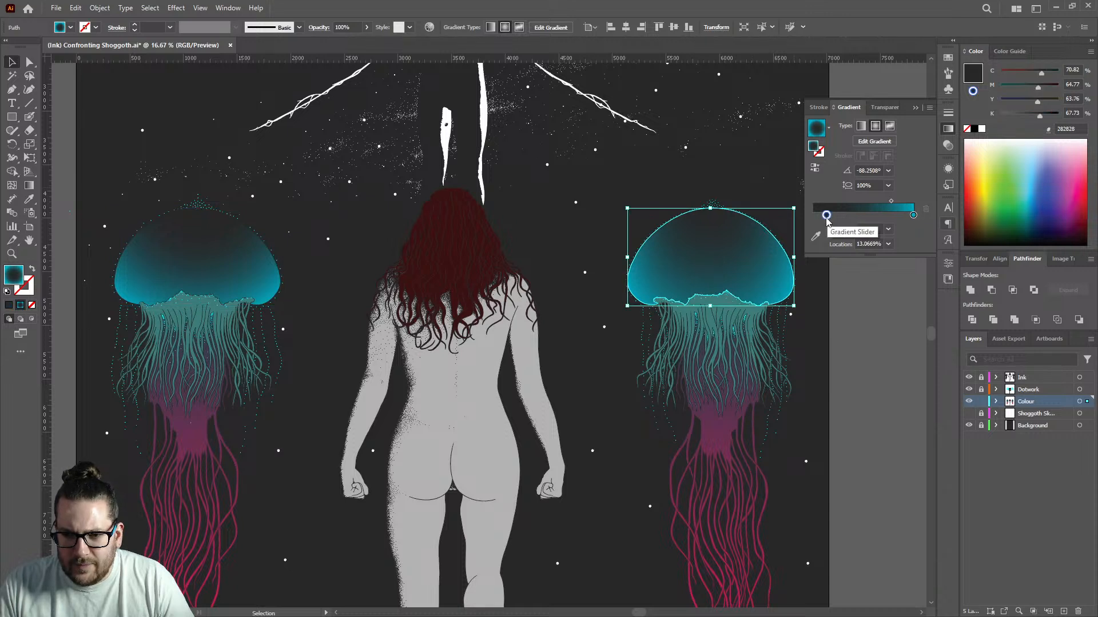
{"action": "left_click", "coordinate": [857, 243]}
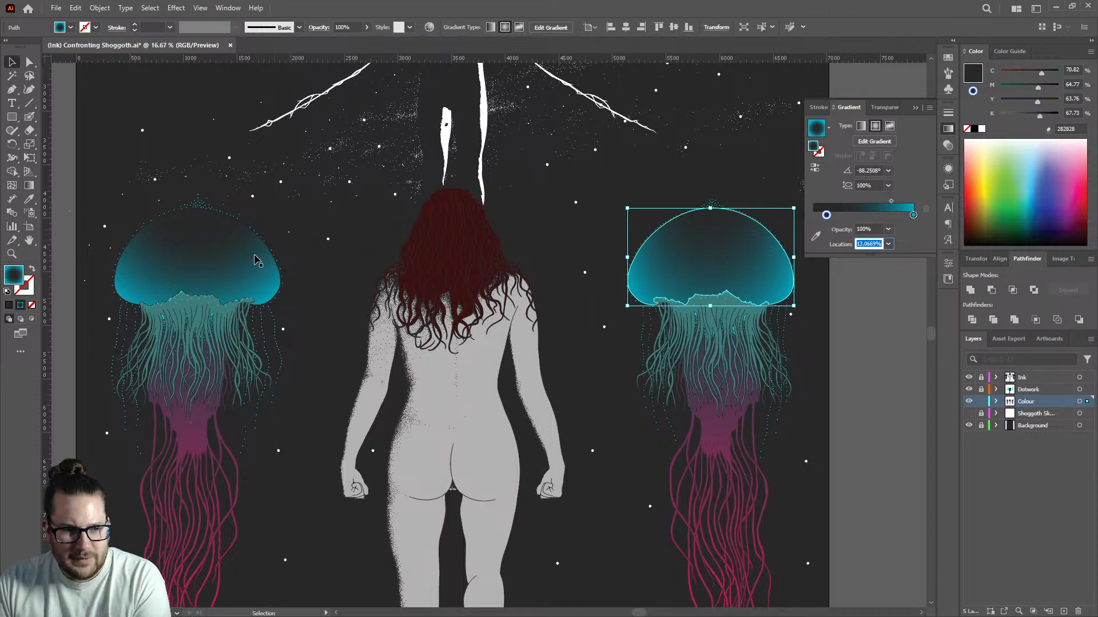
{"action": "left_click", "coordinate": [200, 252]}
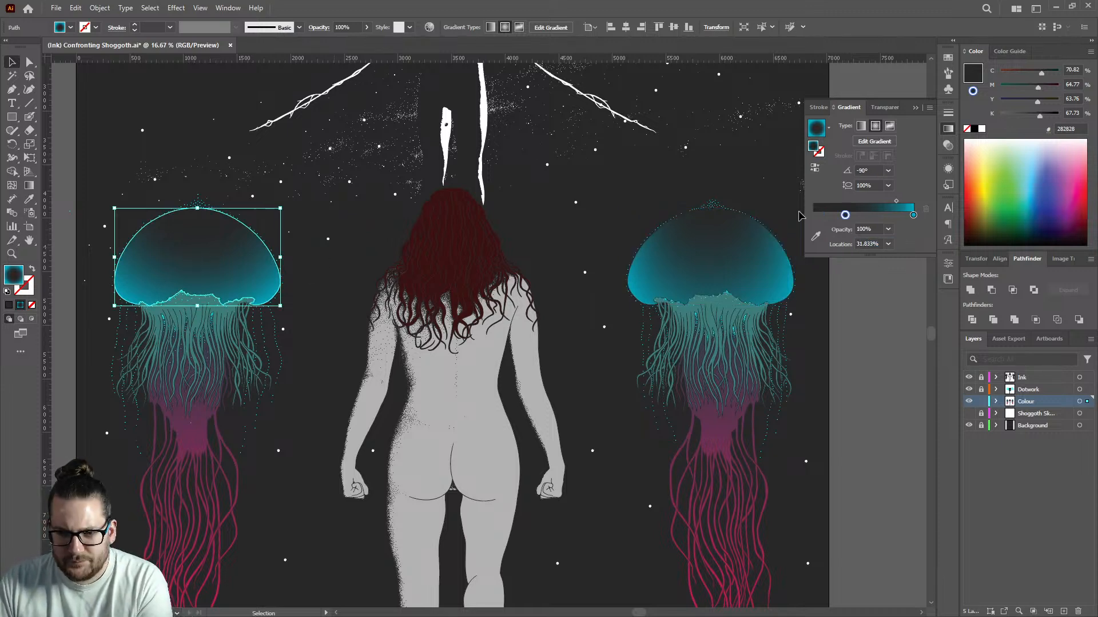
{"action": "left_click", "coordinate": [858, 244]}
{"action": "type", "text": "25"}
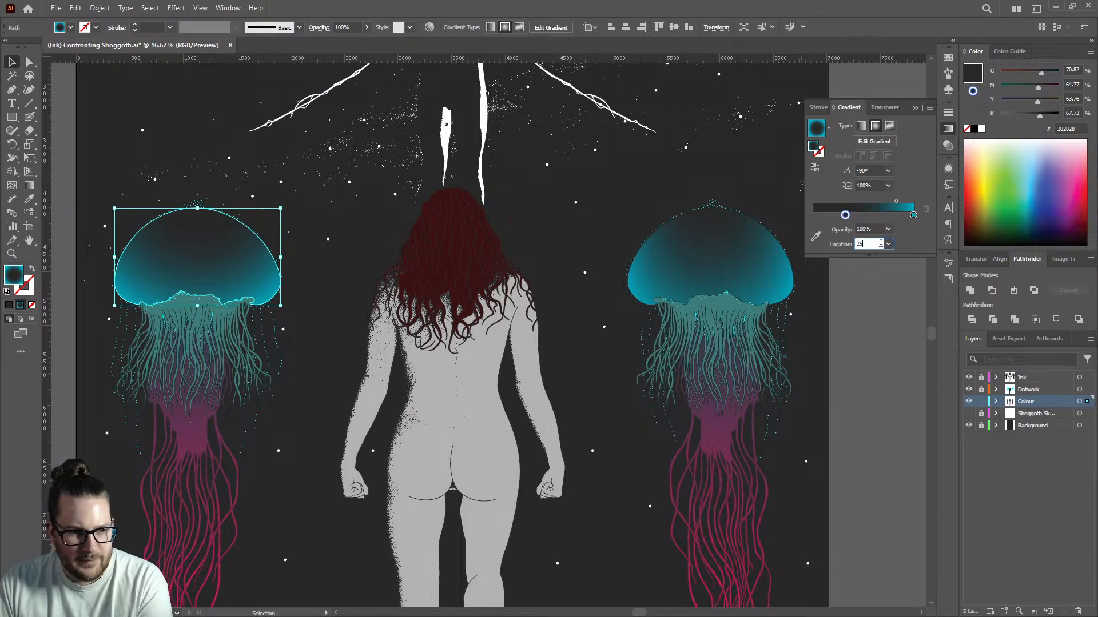
{"action": "key", "text": "Return"}
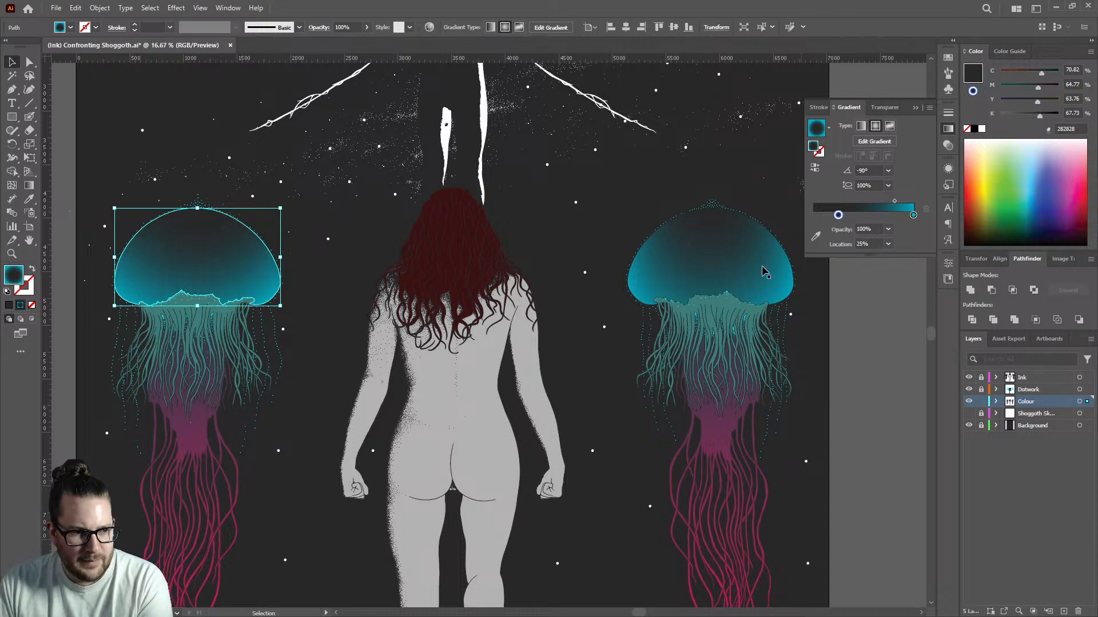
Set the right-hand bell's dark inner gradient stop to a location of 25% and deselect the bell.
{"action": "left_click", "coordinate": [707, 268]}
{"action": "left_click_drag", "start_coordinate": [859, 244], "coordinate": [900, 245]}
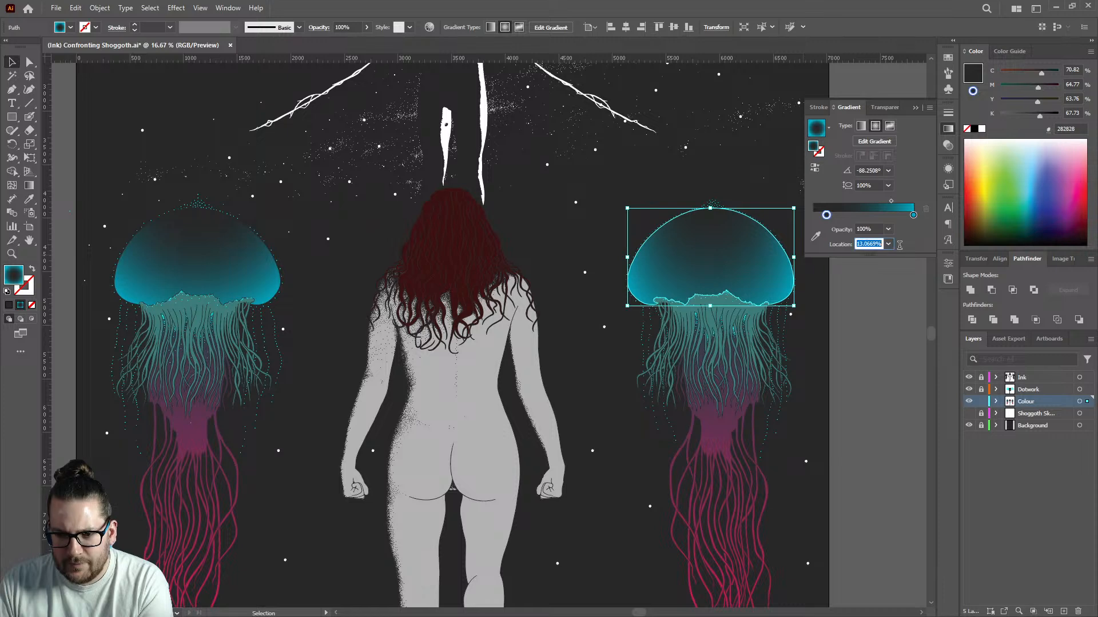
{"action": "type", "text": "25"}
{"action": "key", "text": "Return"}
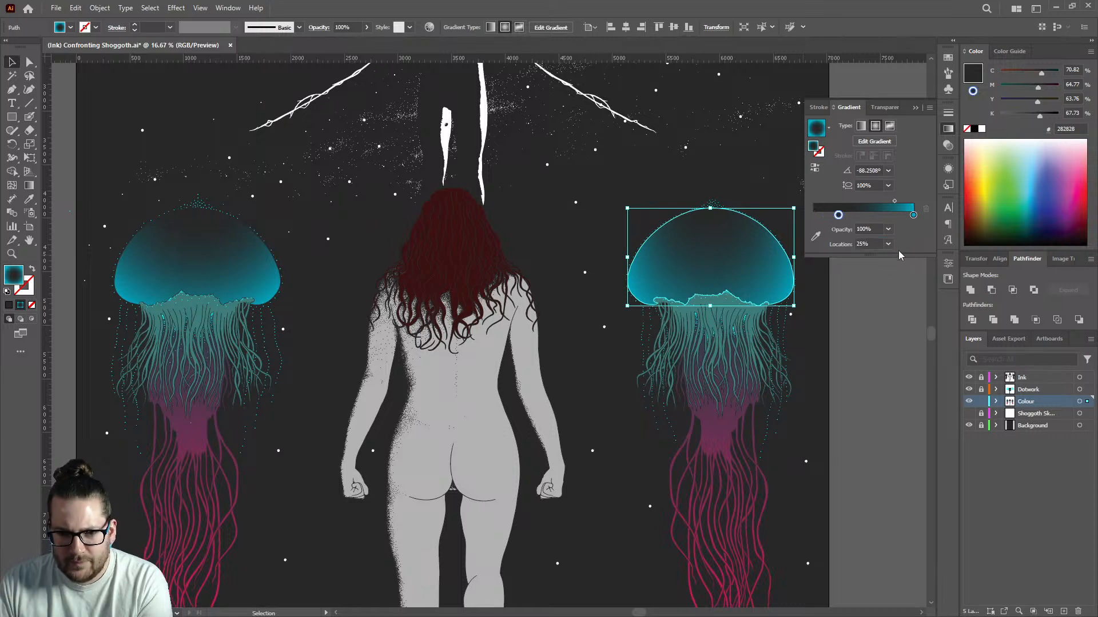
{"action": "left_click", "coordinate": [872, 296]}
Review both recoloured jellyfish against the whole composition and collapse the gradient settings.
{"action": "key", "text": "ctrl+minus"}
{"action": "key", "text": "ctrl+minus"}
{"action": "key", "text": "ctrl+minus"}
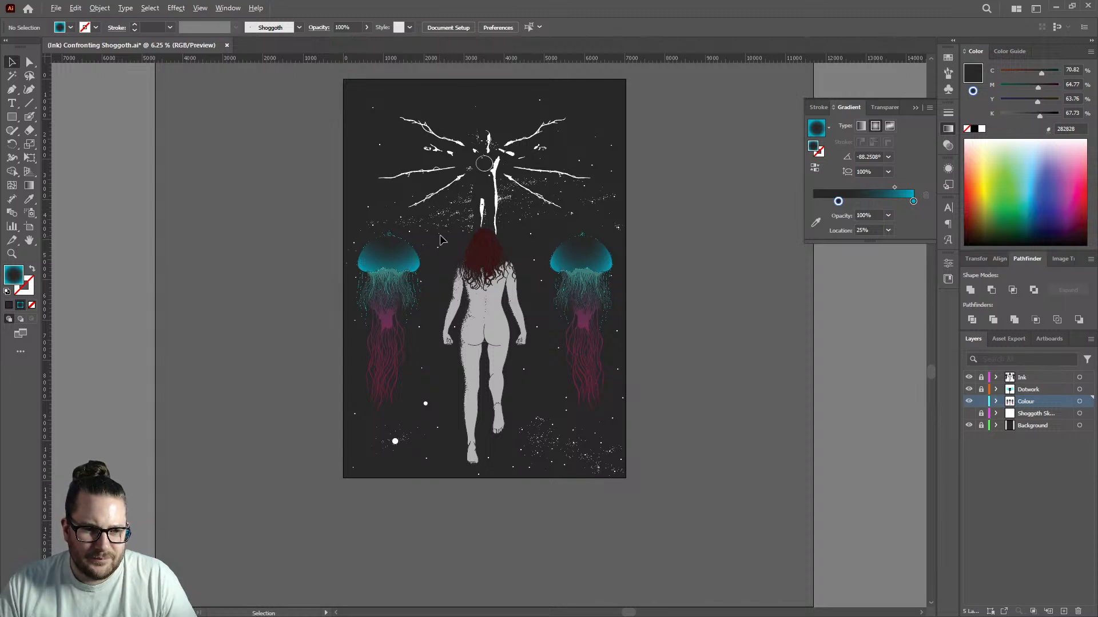
{"action": "scroll", "coordinate": [452, 227], "scroll_direction": "up", "scroll_amount": 1}
{"action": "scroll", "coordinate": [447, 227], "scroll_direction": "up", "scroll_amount": 1}
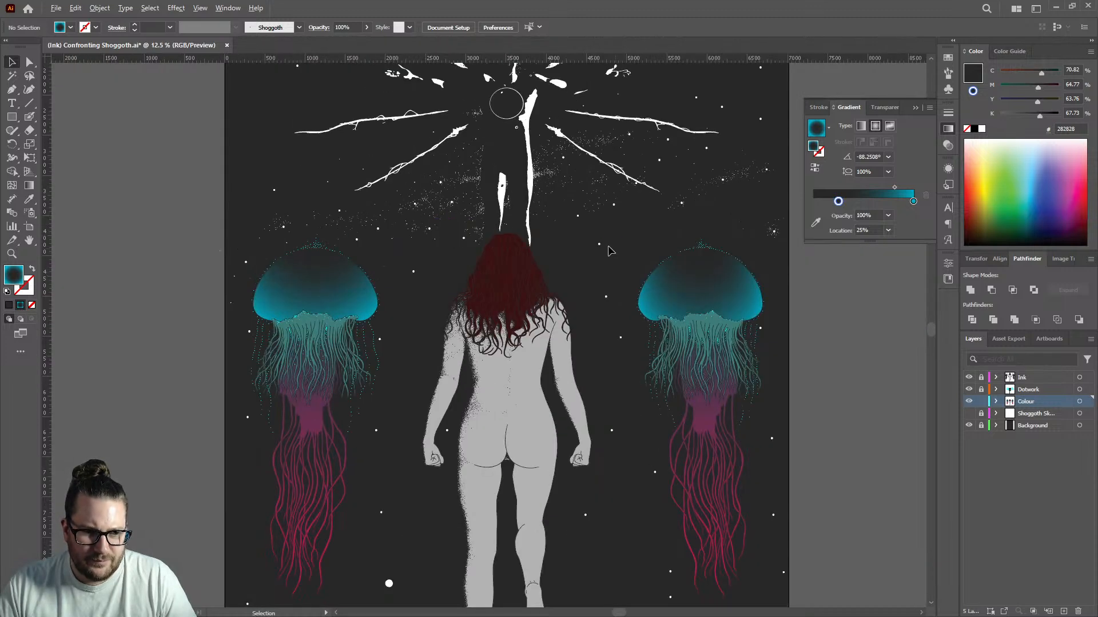
{"action": "scroll", "coordinate": [583, 238], "scroll_direction": "down", "scroll_amount": 1}
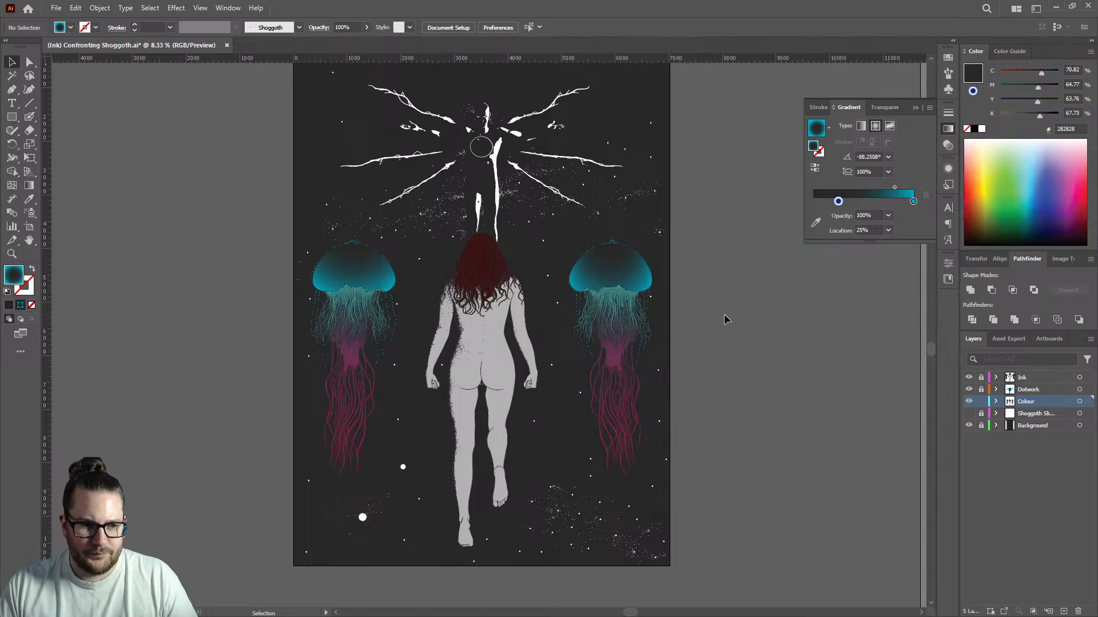
{"action": "key", "text": "ctrl+minus"}
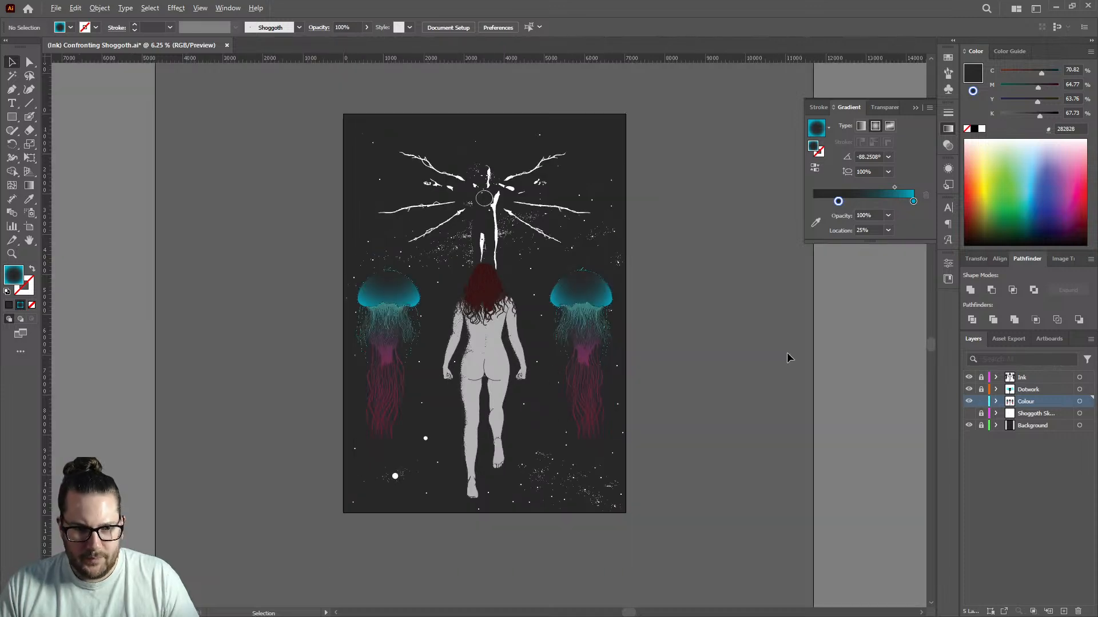
{"action": "scroll", "coordinate": [681, 355], "scroll_direction": "up", "scroll_amount": 2}
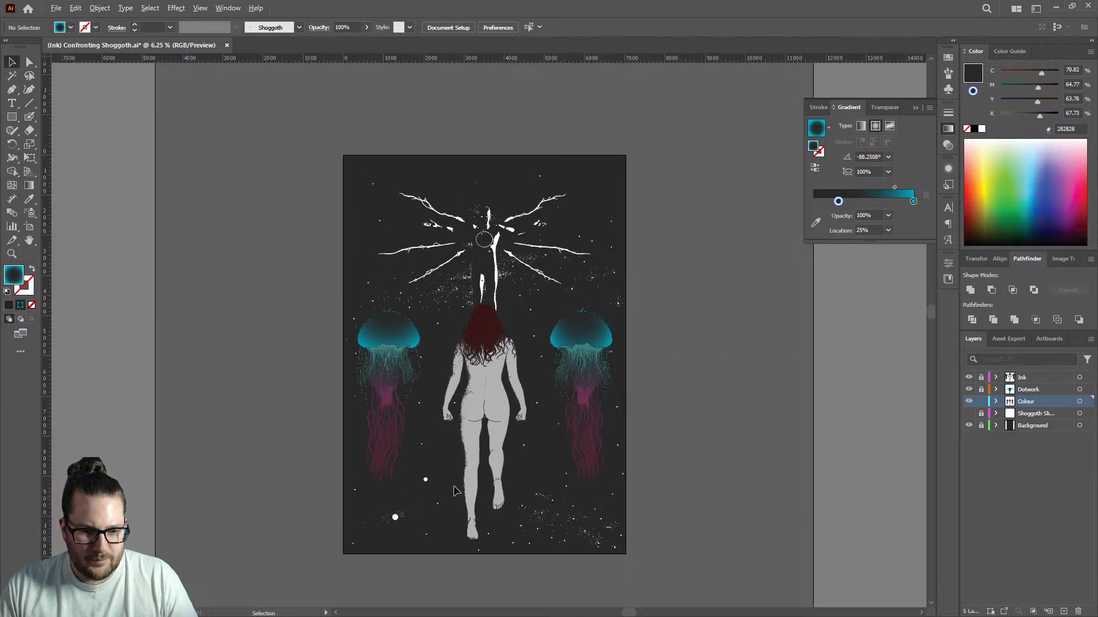
{"action": "scroll", "coordinate": [454, 490], "scroll_direction": "up", "scroll_amount": 1}
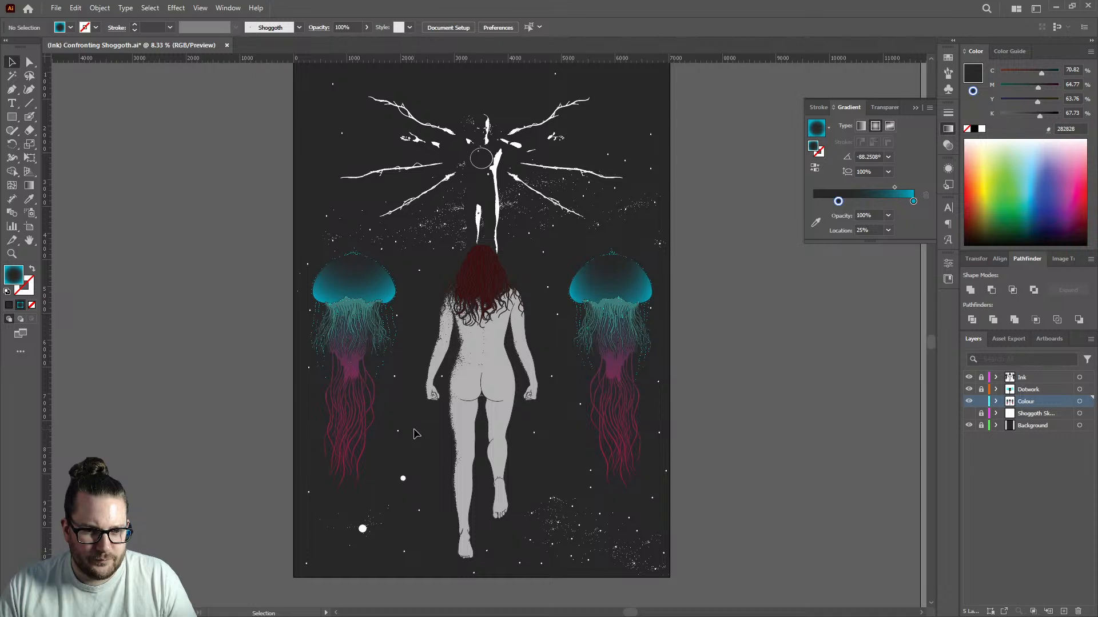
{"action": "key", "text": "ctrl+minus"}
{"action": "key", "text": "ctrl+plus"}
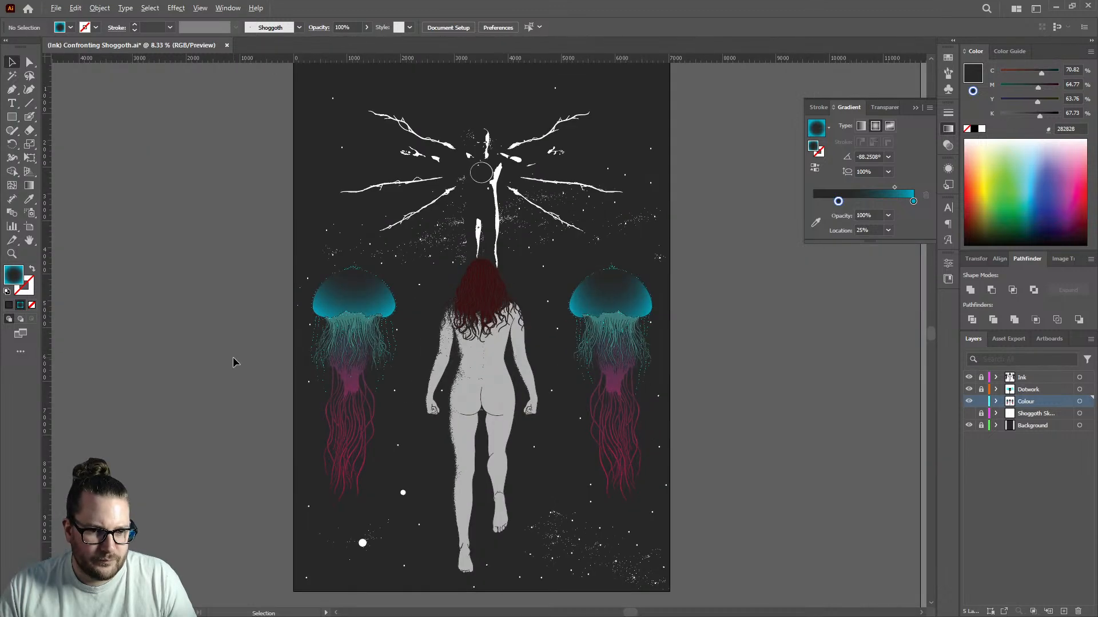
{"action": "left_click", "coordinate": [948, 129]}
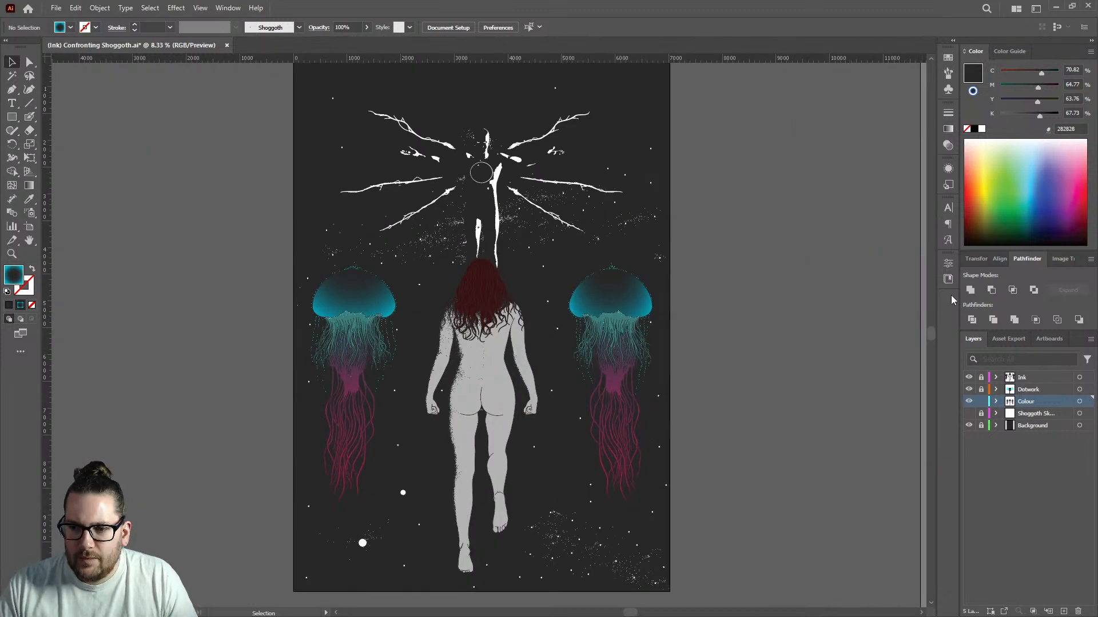
Examine the figure's dotwork shading on the back, arms, hips and legs, both close up and within the full artwork.
{"action": "key", "text": "alt"}
{"action": "scroll", "coordinate": [778, 335], "scroll_direction": "up", "scroll_amount": 3}
{"action": "scroll", "coordinate": [777, 335], "scroll_direction": "down", "scroll_amount": 2}
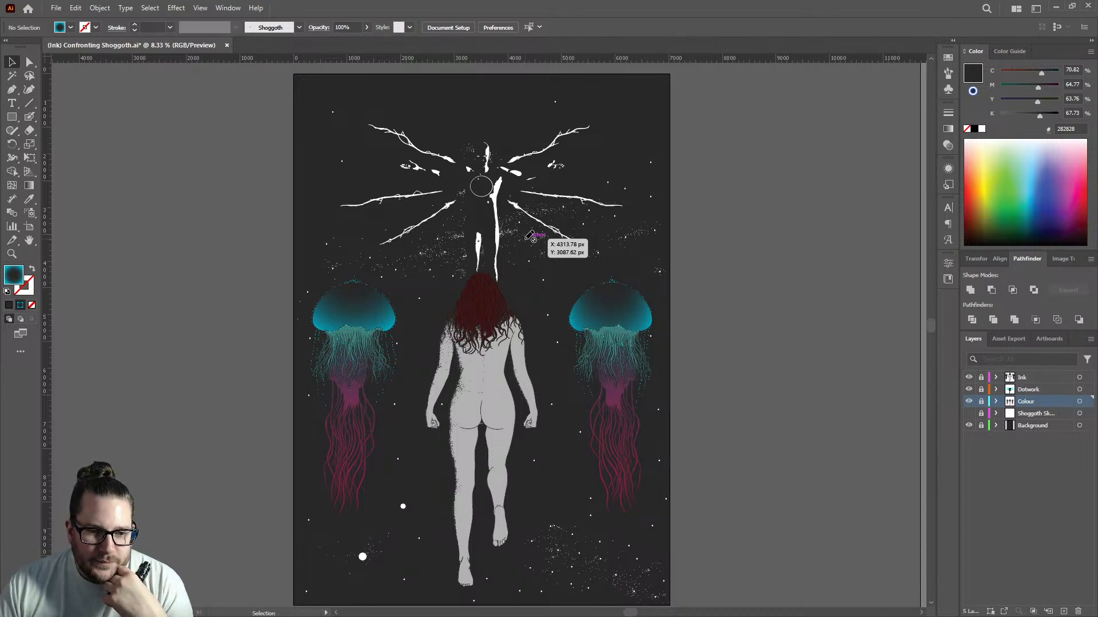
{"action": "scroll", "coordinate": [532, 257], "scroll_direction": "down", "scroll_amount": 2}
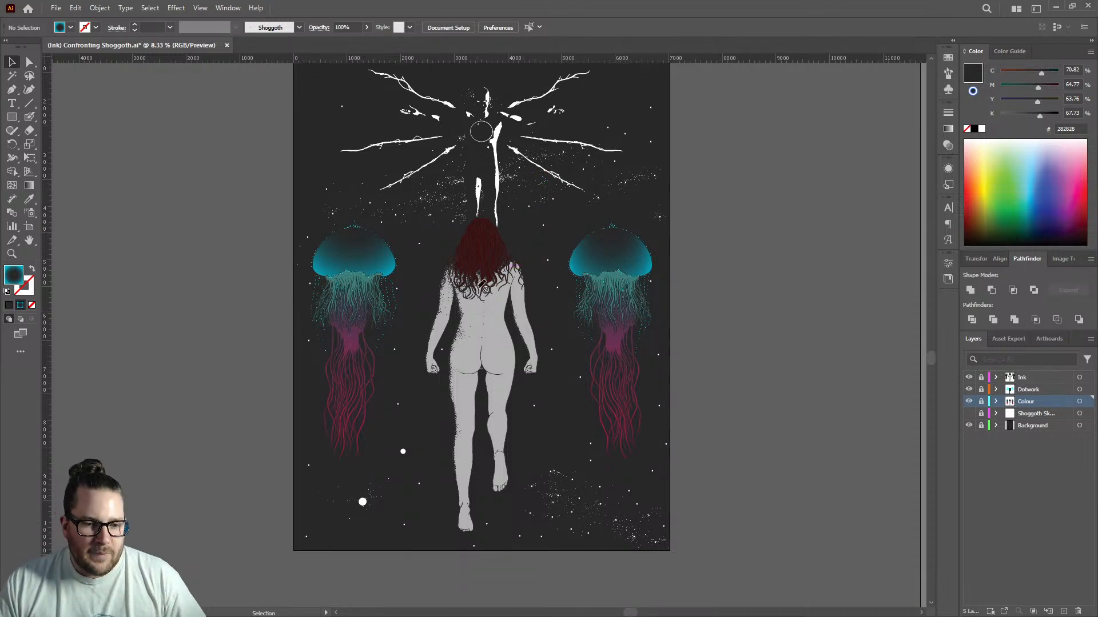
{"action": "scroll", "coordinate": [452, 361], "scroll_direction": "up", "scroll_amount": 2}
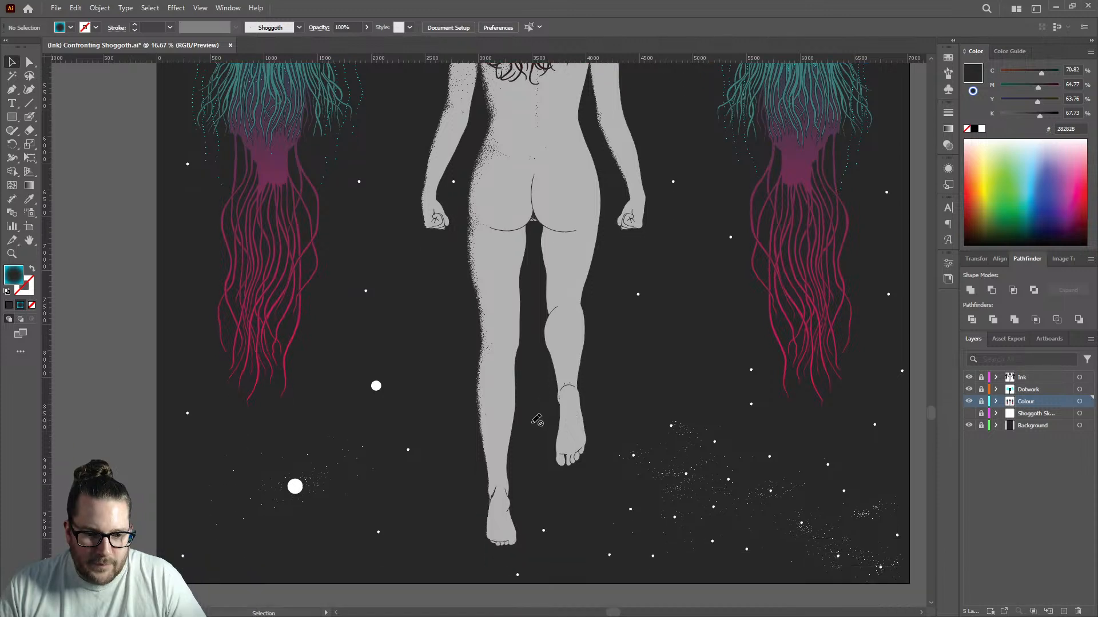
{"action": "scroll", "coordinate": [534, 417], "scroll_direction": "down", "scroll_amount": 2}
{"action": "scroll", "coordinate": [448, 225], "scroll_direction": "up", "scroll_amount": 3}
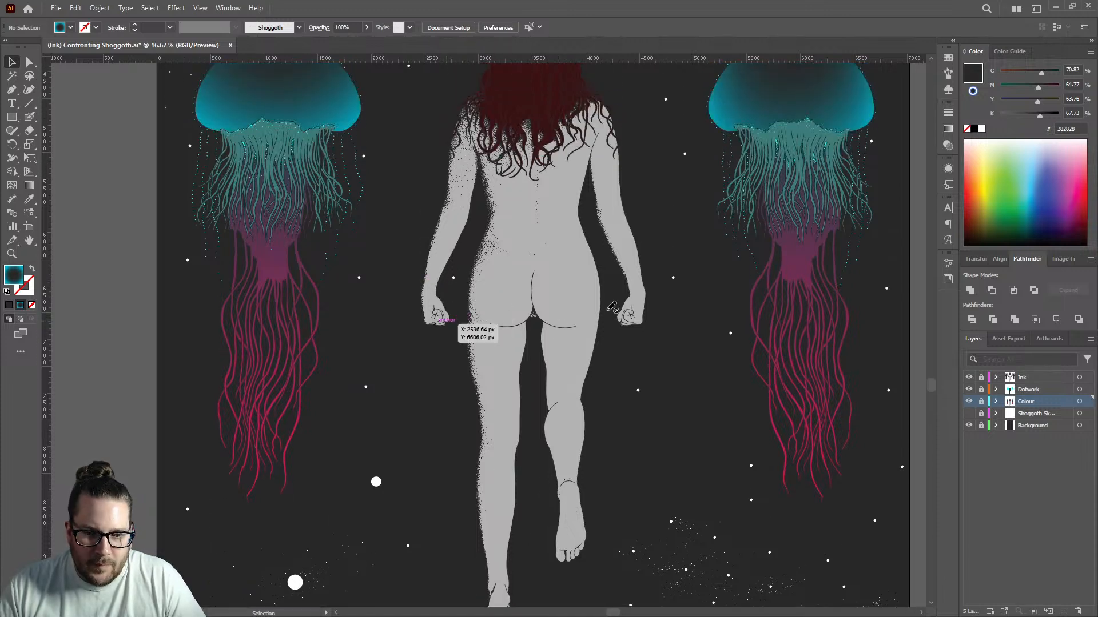
{"action": "scroll", "coordinate": [605, 215], "scroll_direction": "up", "scroll_amount": 2}
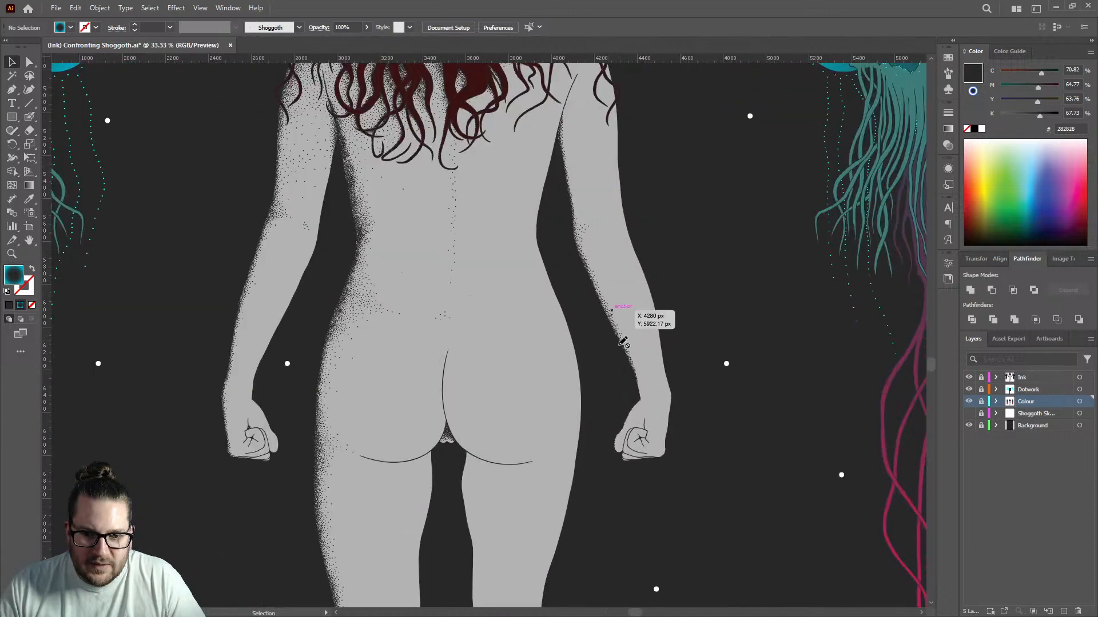
{"action": "scroll", "coordinate": [643, 386], "scroll_direction": "down", "scroll_amount": 2}
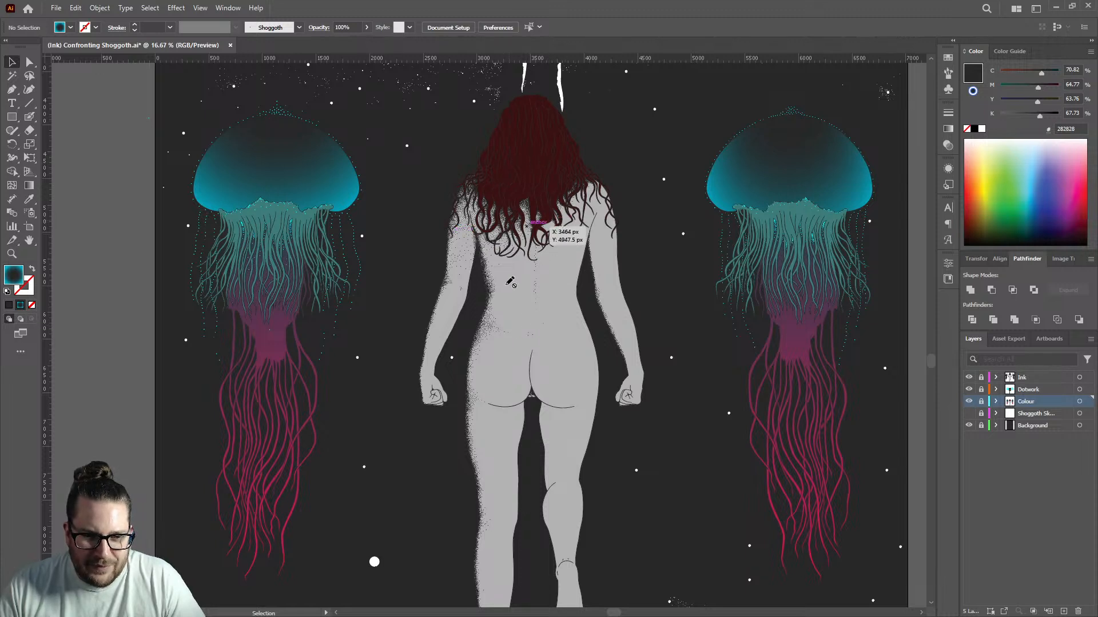
{"action": "scroll", "coordinate": [582, 350], "scroll_direction": "down", "scroll_amount": 1}
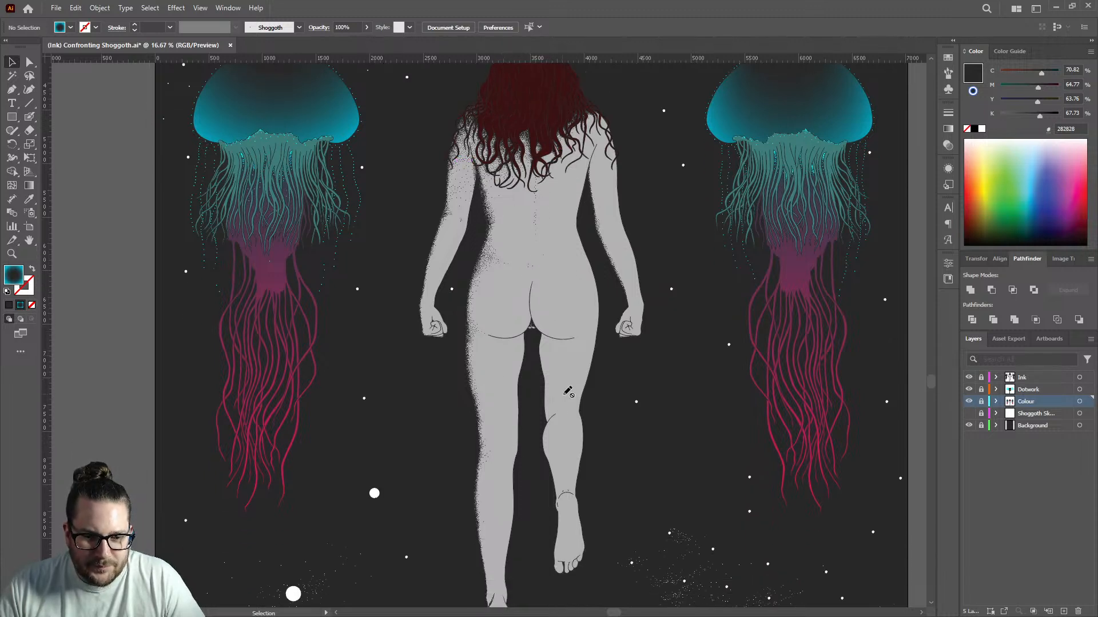
{"action": "scroll", "coordinate": [496, 360], "scroll_direction": "up", "scroll_amount": 4}
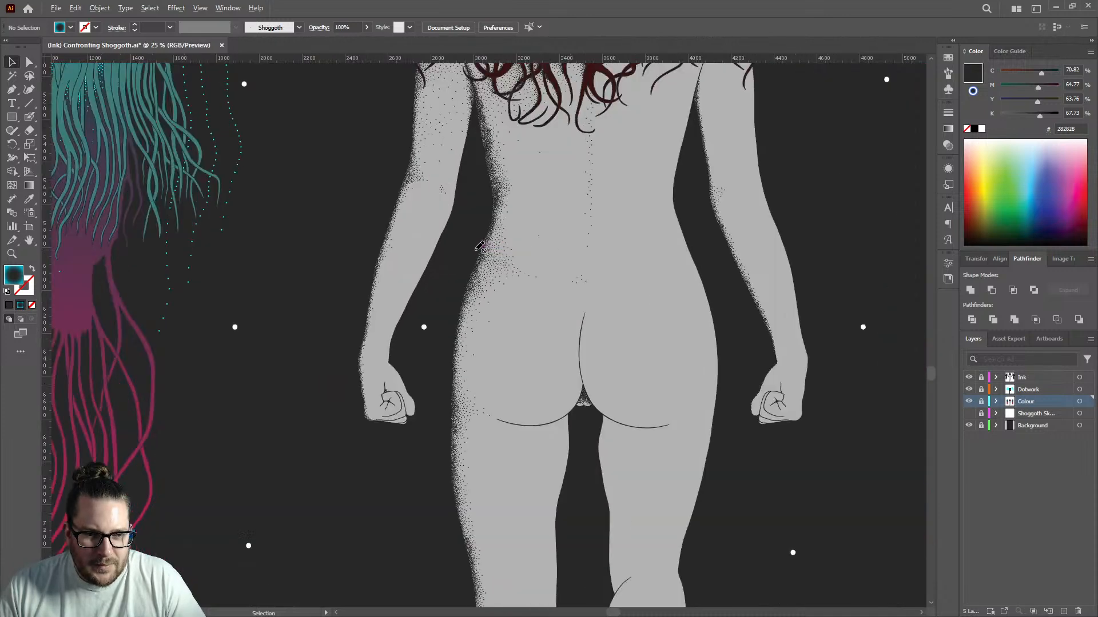
{"action": "scroll", "coordinate": [468, 326], "scroll_direction": "up", "scroll_amount": 1}
{"action": "scroll", "coordinate": [492, 266], "scroll_direction": "down", "scroll_amount": 4}
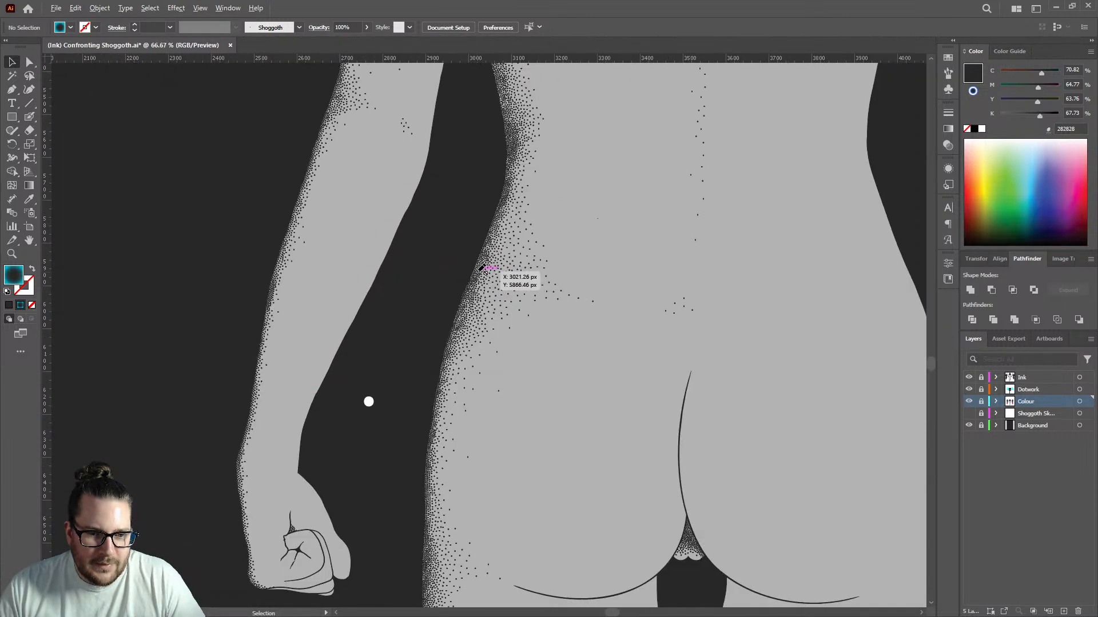
Compare the figure's waist and leg shading with the jellyfish and the surrounding starry background.
{"action": "scroll", "coordinate": [361, 197], "scroll_direction": "up", "scroll_amount": 1}
{"action": "scroll", "coordinate": [358, 200], "scroll_direction": "down", "scroll_amount": 1}
{"action": "scroll", "coordinate": [445, 343], "scroll_direction": "down", "scroll_amount": 2}
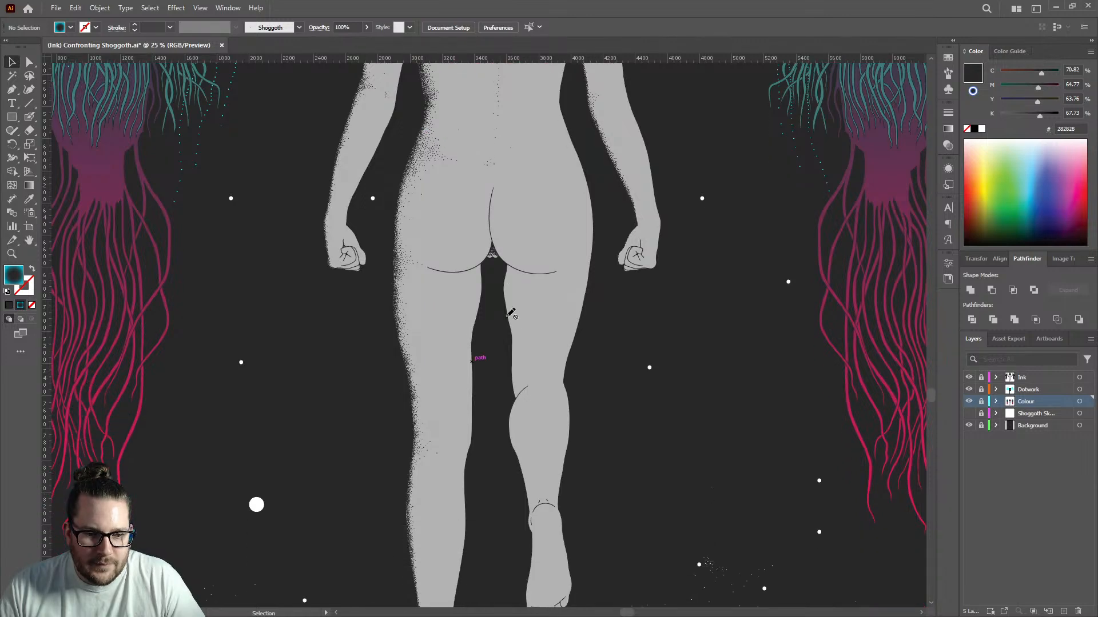
{"action": "scroll", "coordinate": [532, 471], "scroll_direction": "down", "scroll_amount": 1}
{"action": "scroll", "coordinate": [537, 440], "scroll_direction": "down", "scroll_amount": 1}
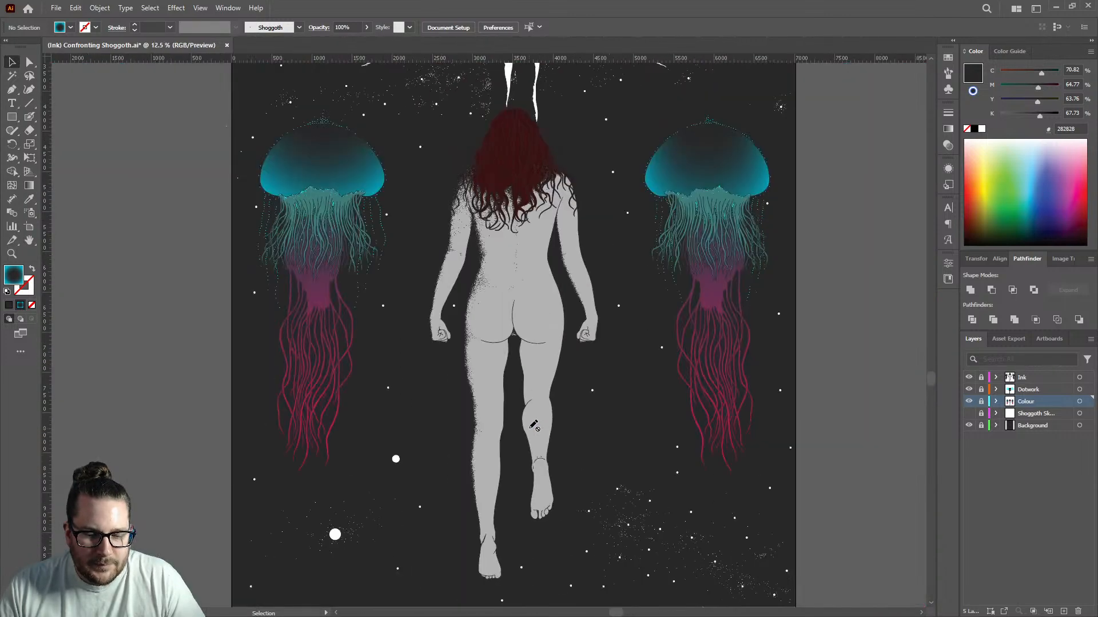
{"action": "scroll", "coordinate": [535, 428], "scroll_direction": "up", "scroll_amount": 2}
{"action": "scroll", "coordinate": [525, 413], "scroll_direction": "up", "scroll_amount": 1}
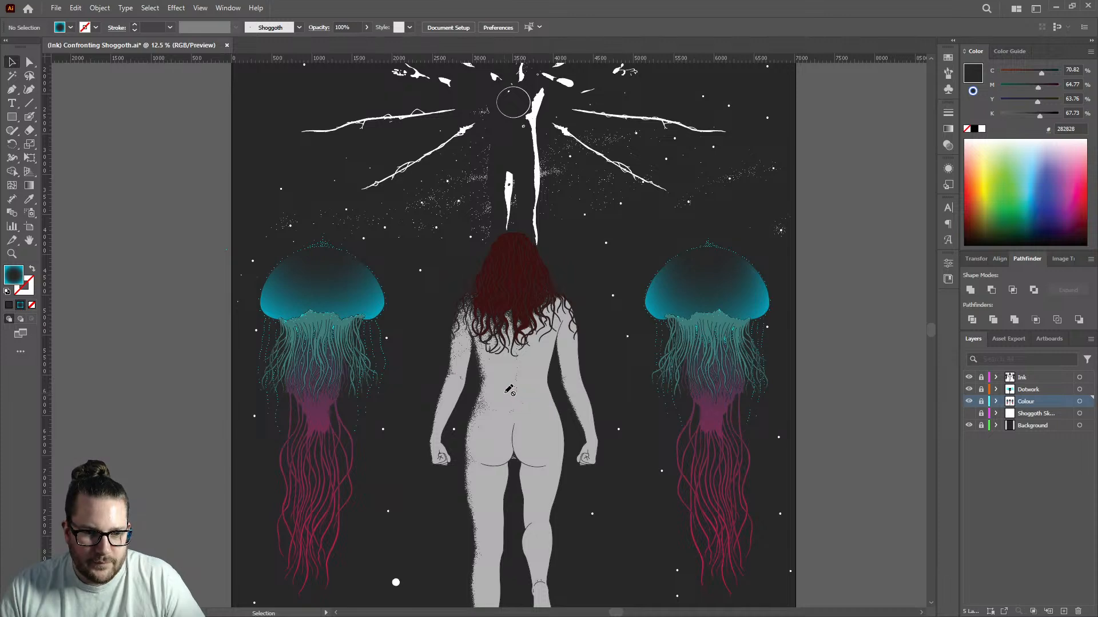
Inspect the dot density along the figure's shaded arm, waist and hip edge, down to individual dots, and against the whole artboard.
{"action": "scroll", "coordinate": [509, 389], "scroll_direction": "up", "scroll_amount": 4}
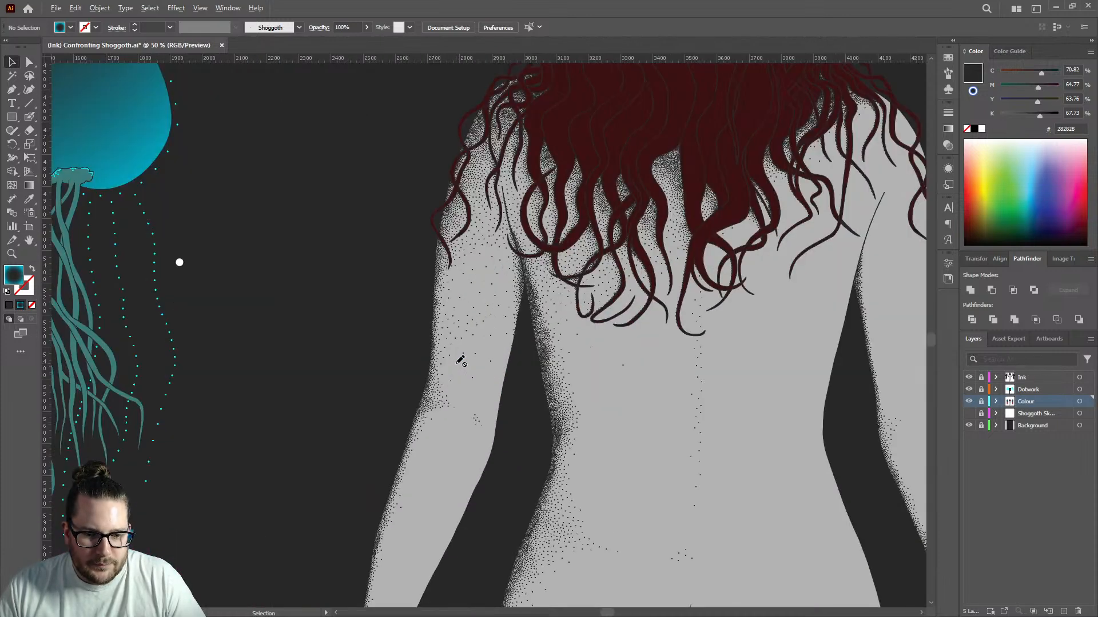
{"action": "scroll", "coordinate": [460, 360], "scroll_direction": "down", "scroll_amount": 2}
{"action": "scroll", "coordinate": [534, 455], "scroll_direction": "down", "scroll_amount": 2}
{"action": "scroll", "coordinate": [458, 455], "scroll_direction": "up", "scroll_amount": 3}
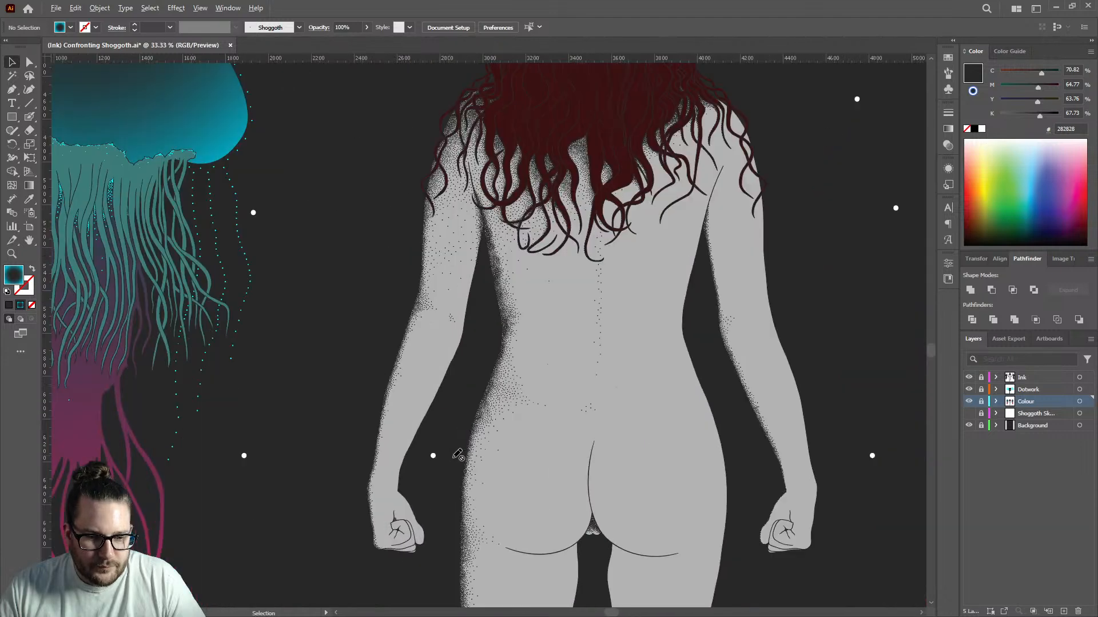
{"action": "scroll", "coordinate": [458, 455], "scroll_direction": "down", "scroll_amount": 2}
{"action": "scroll", "coordinate": [490, 409], "scroll_direction": "up", "scroll_amount": 2}
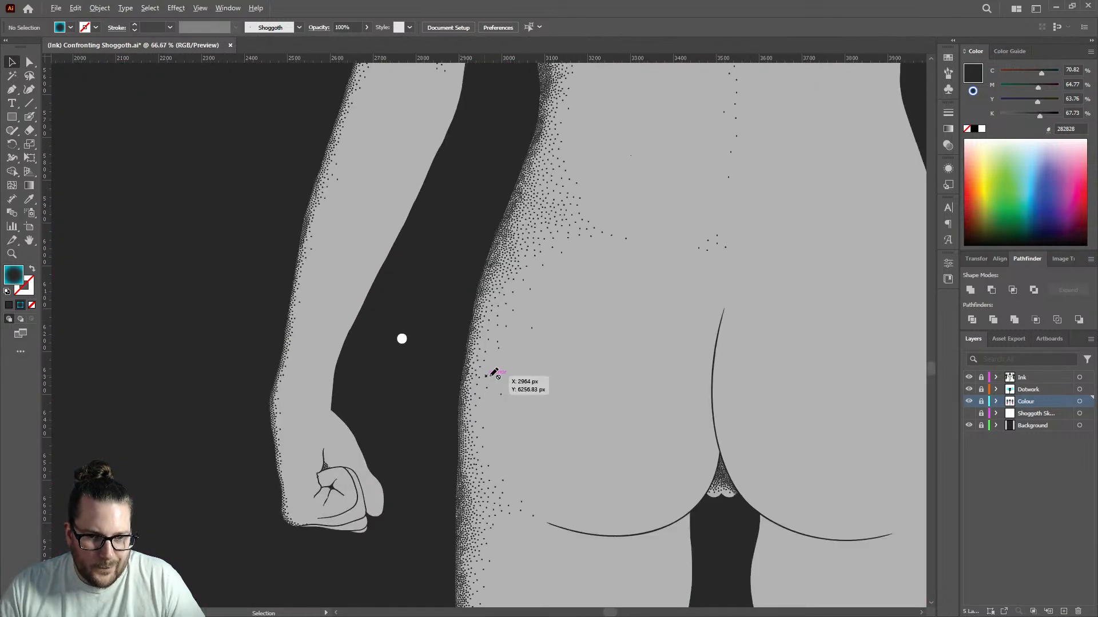
{"action": "scroll", "coordinate": [494, 374], "scroll_direction": "down", "scroll_amount": 3}
{"action": "scroll", "coordinate": [498, 372], "scroll_direction": "up", "scroll_amount": 6}
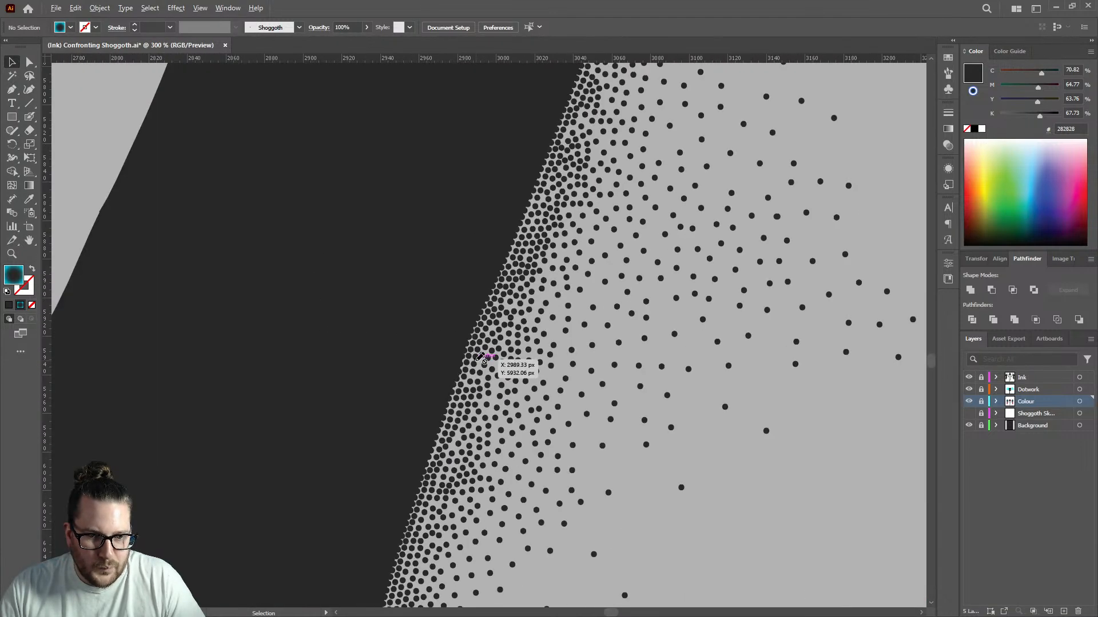
{"action": "scroll", "coordinate": [484, 361], "scroll_direction": "down", "scroll_amount": 8}
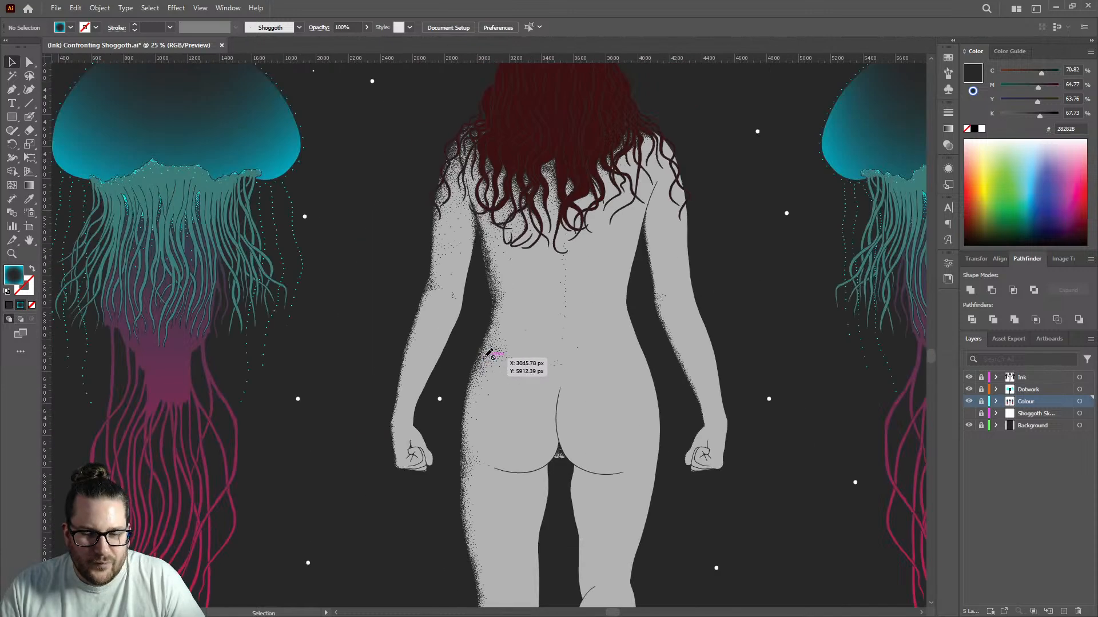
{"action": "scroll", "coordinate": [498, 354], "scroll_direction": "down", "scroll_amount": 1}
{"action": "scroll", "coordinate": [530, 333], "scroll_direction": "down", "scroll_amount": 1}
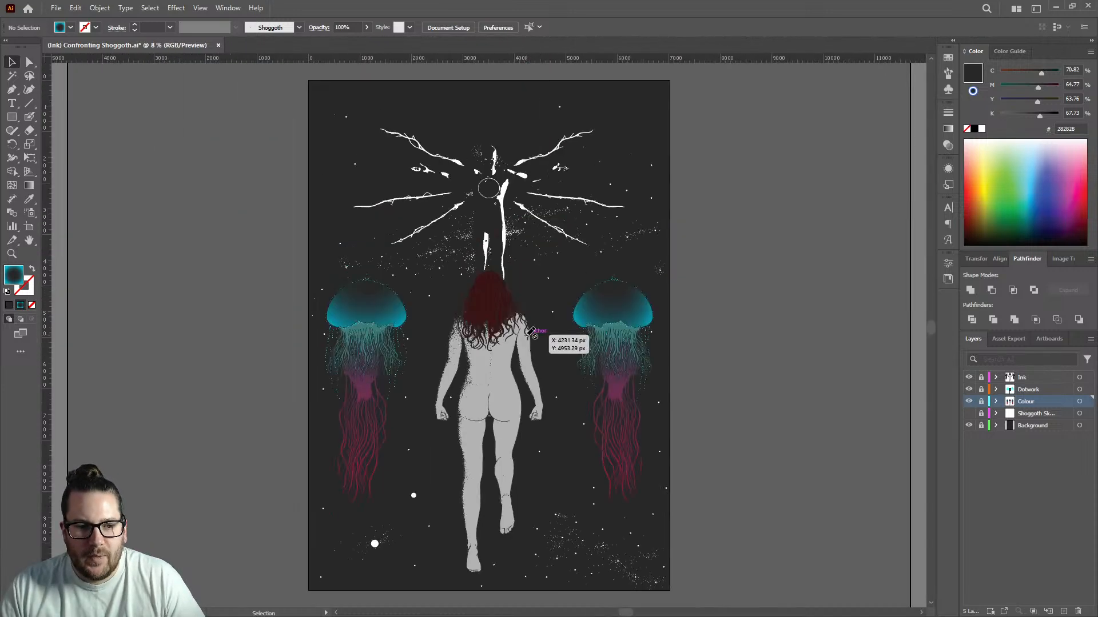